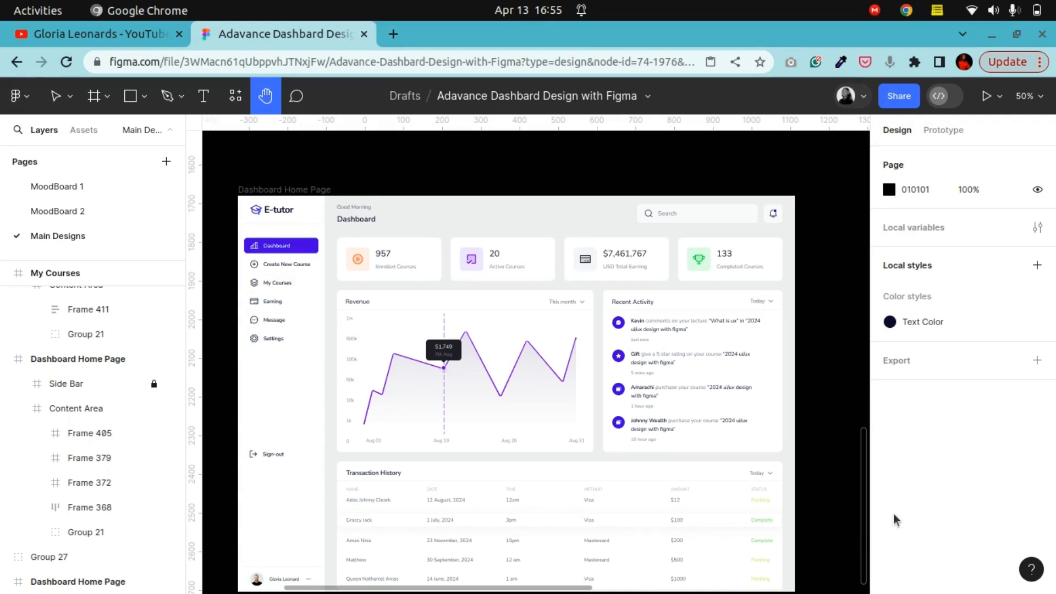
Look over the finished dashboard designs and the video list on the YouTube channel page
left_click_drag(586, 539, 668, 531)
left_click_drag(647, 412, 566, 389)
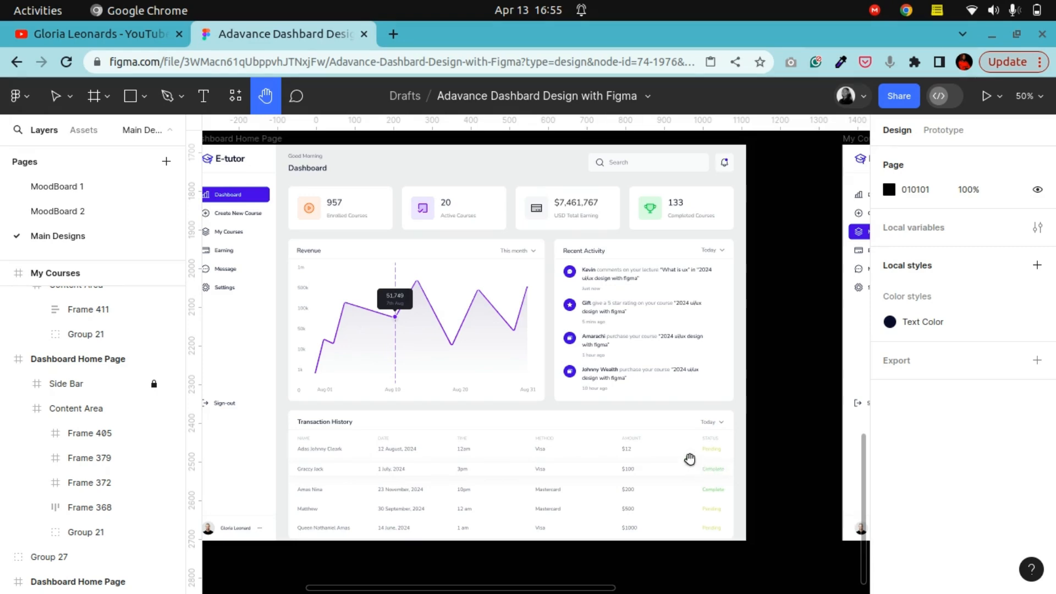
scroll(672, 441, "up", 2)
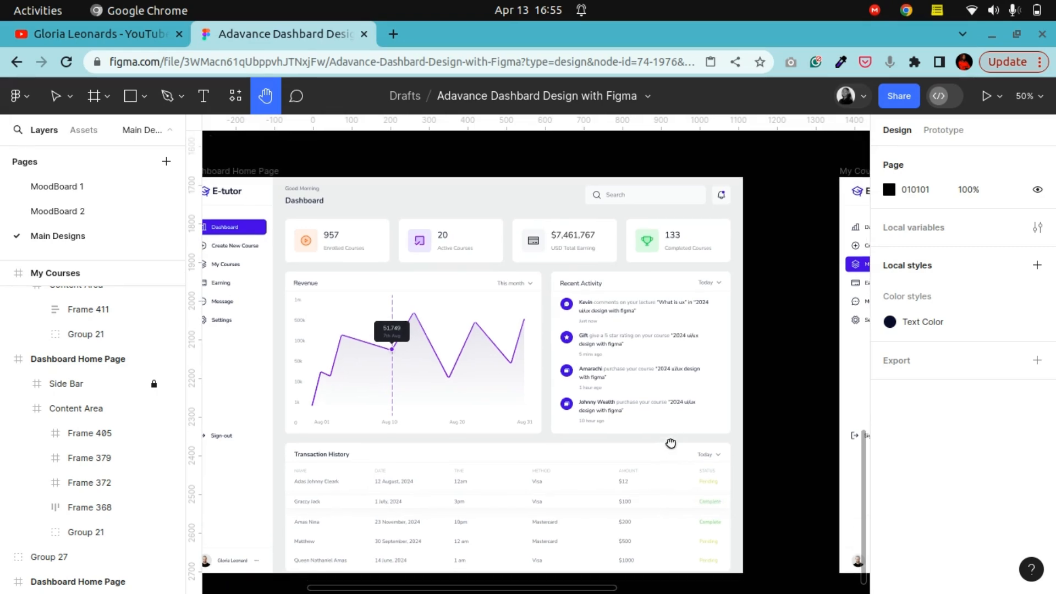
left_click_drag(538, 348, 105, 285)
left_click_drag(618, 345, 427, 373)
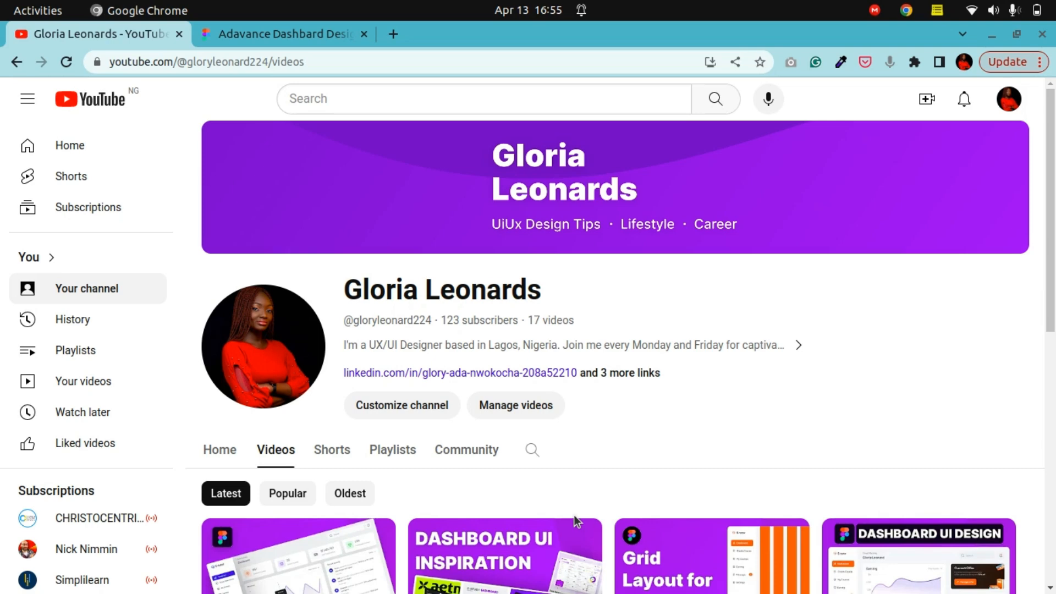
scroll(666, 461, "down", 3)
scroll(664, 460, "up", 3)
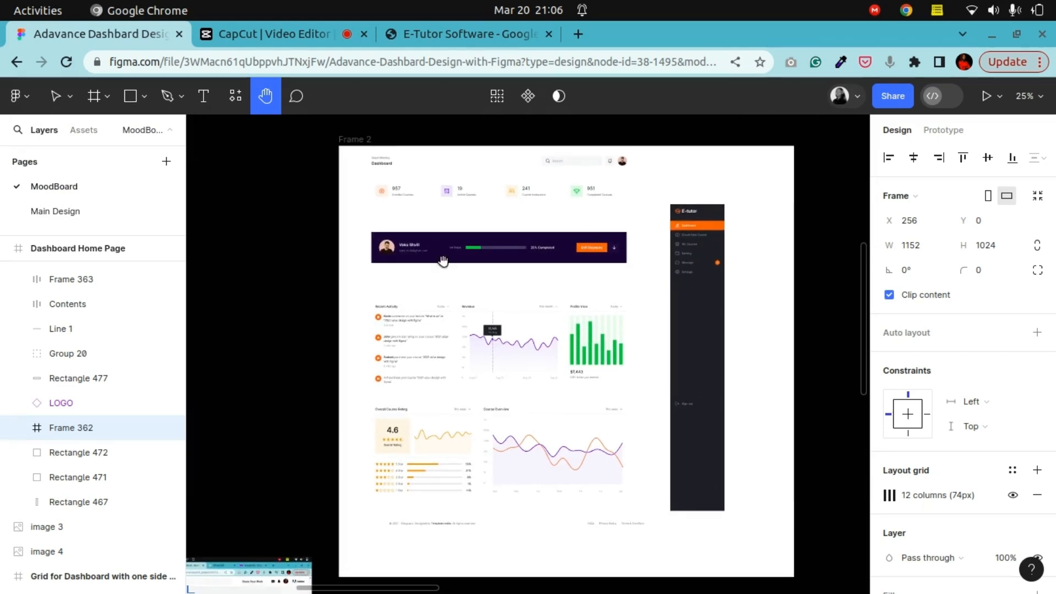
Copy the Good Morning/Dashboard heading together with the search, notification and avatar group from Frame 2 on the MoodBoard page
left_click(56, 96)
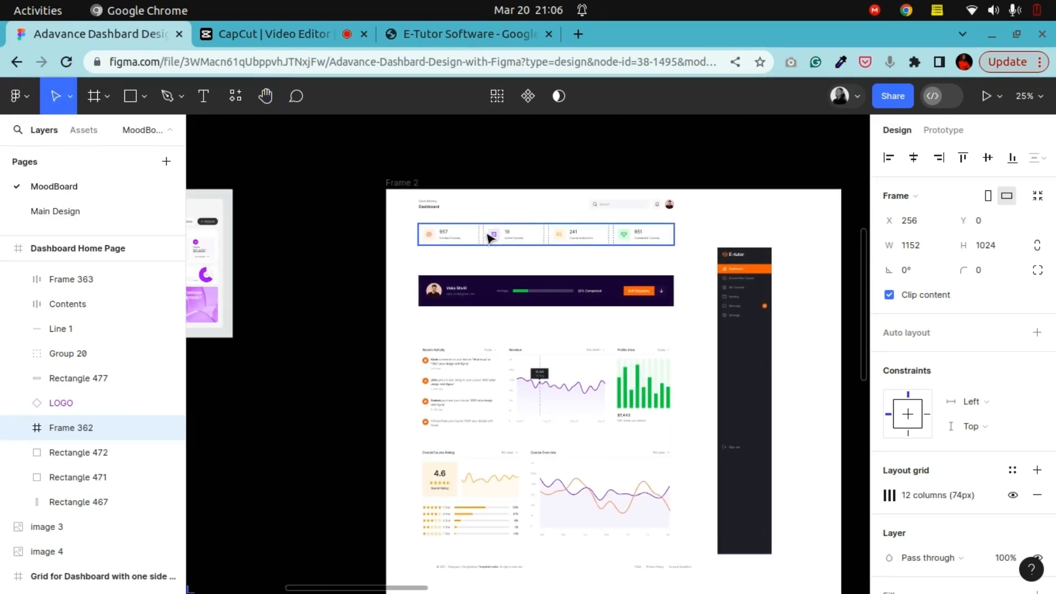
left_click(430, 207)
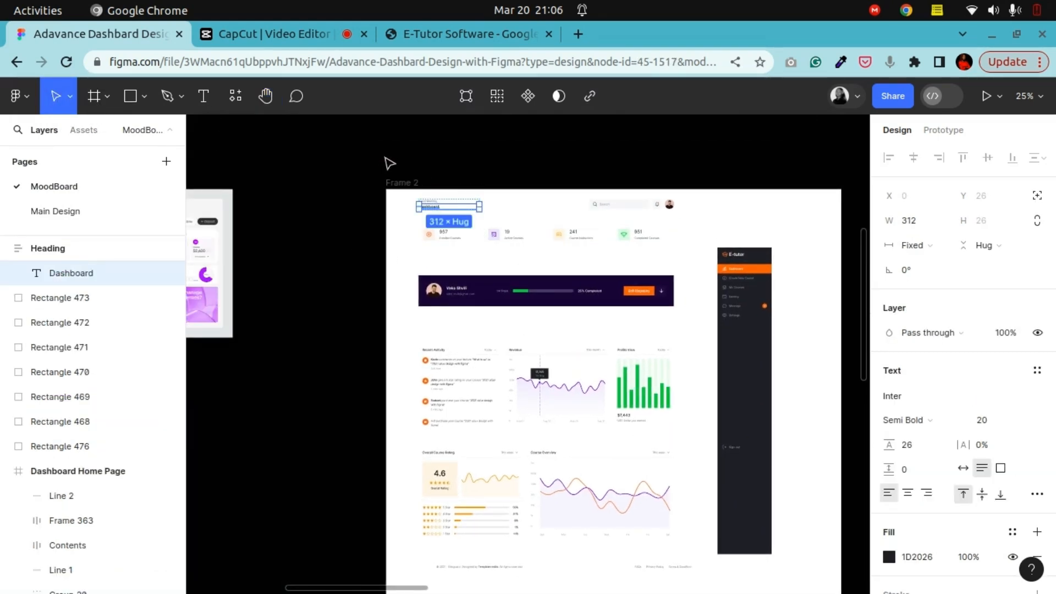
left_click(459, 175)
left_click(437, 199)
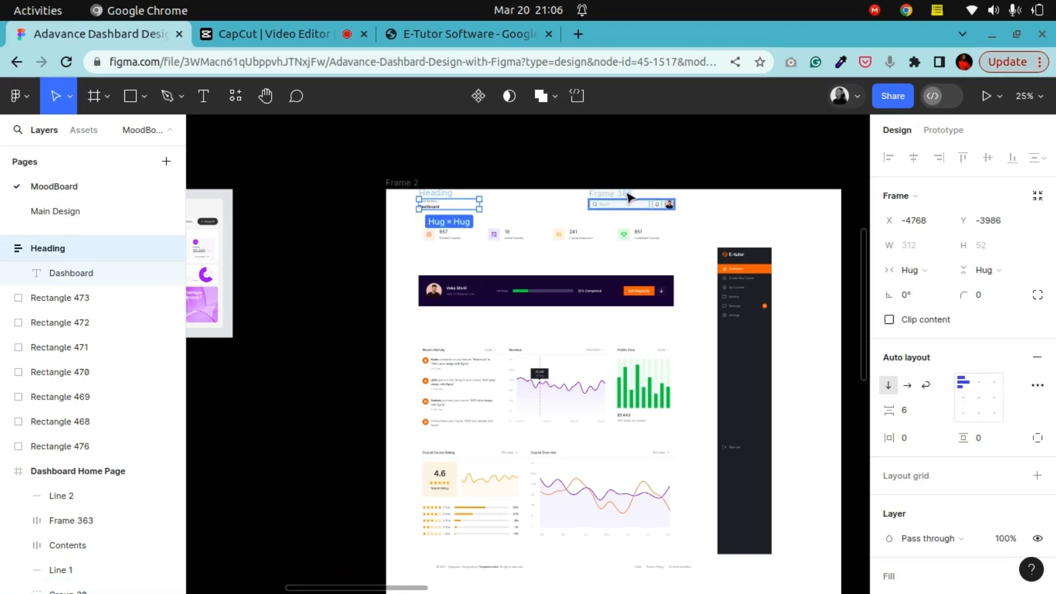
left_click(629, 197, "shift")
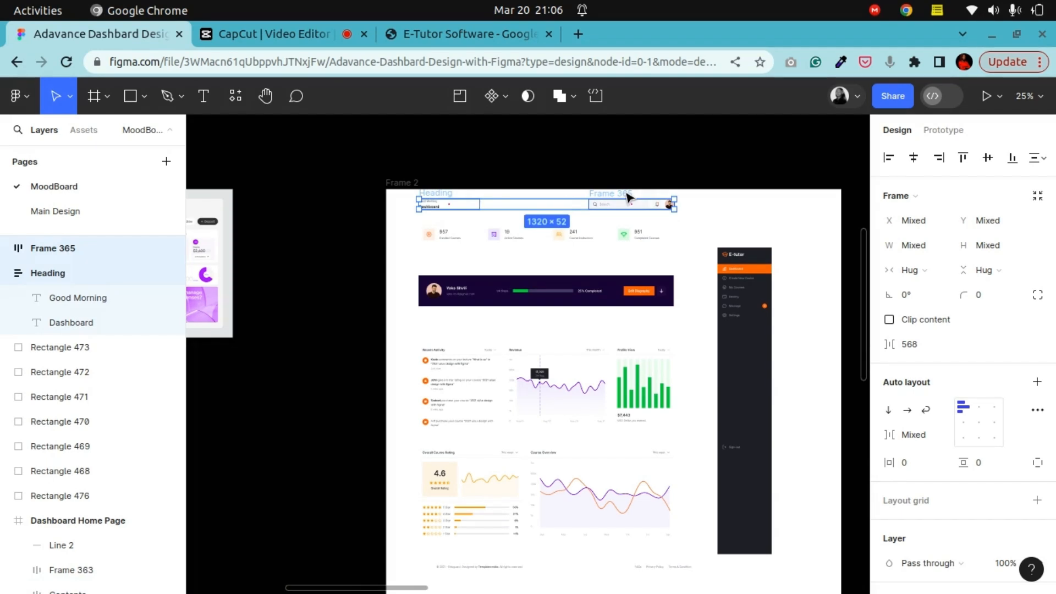
right_click(624, 197)
left_click(642, 130)
Paste the copied heading and search group into the empty canvas between the red grid template and the Dashboard Home Page frame
left_click(265, 96)
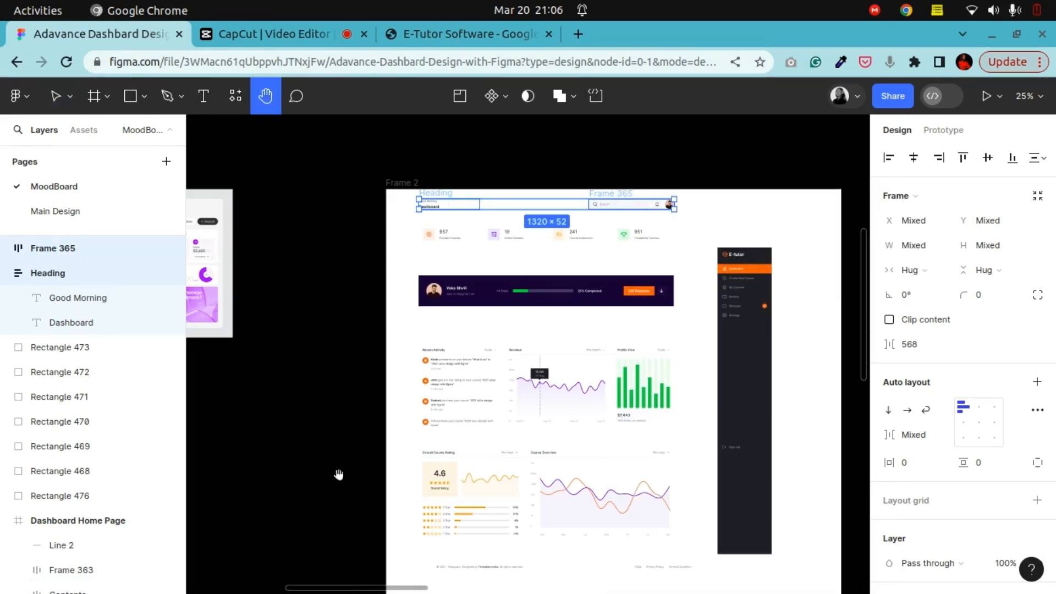
left_click_drag(337, 474, 464, 349)
left_click_drag(311, 501, 272, 473)
key("ctrl+plus")
key("ctrl+minus")
key("ctrl+minus")
left_click_drag(562, 299, 329, 515)
key("ctrl+plus")
key("ctrl+plus")
left_click_drag(660, 389, 639, 304)
key("ctrl+minus")
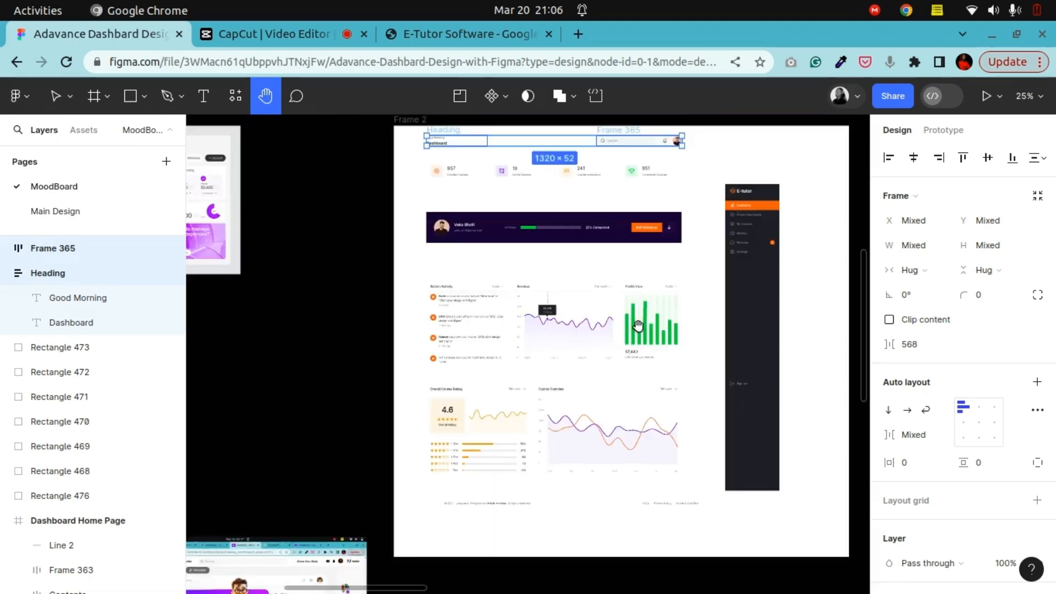
key("ctrl+minus")
left_click_drag(541, 408, 647, 362)
key("ctrl+plus")
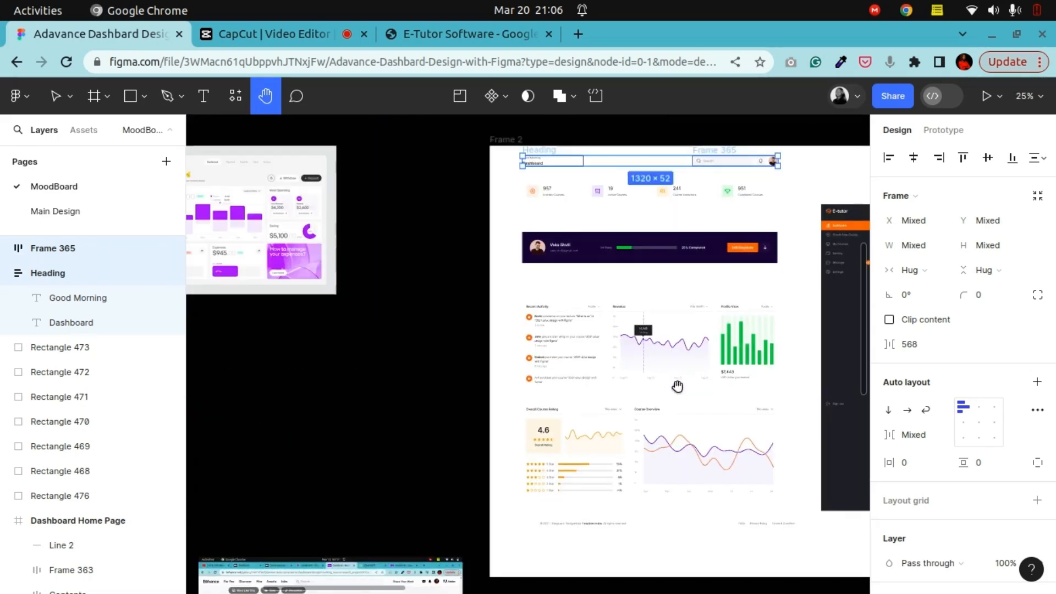
key("ctrl+plus")
left_click_drag(725, 389, 538, 342)
key("ctrl+plus")
left_click_drag(632, 283, 672, 390)
key("ctrl+minus")
key("ctrl+minus")
left_click_drag(445, 453, 705, 188)
left_click_drag(388, 384, 698, 191)
left_click_drag(479, 346, 543, 386)
key("ctrl+plus")
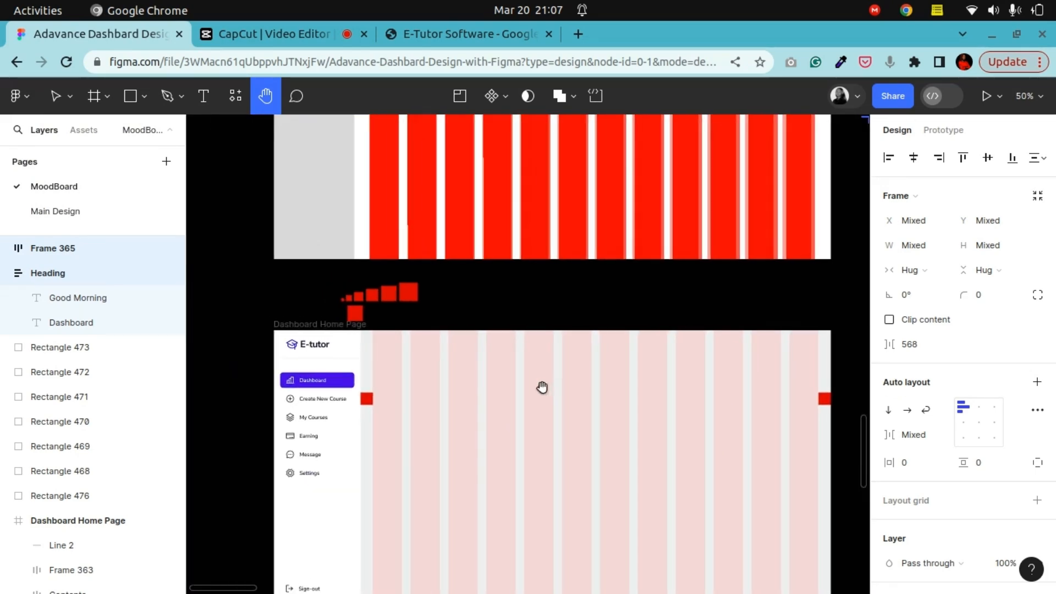
key("ctrl+plus")
left_click(54, 96)
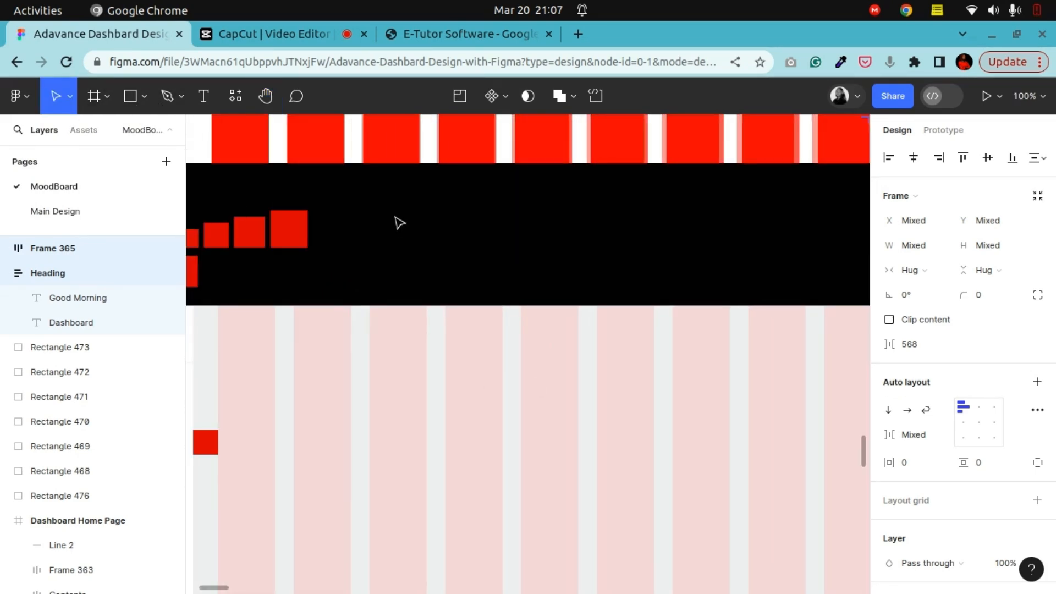
left_click(399, 222)
right_click(399, 219)
left_click(408, 225)
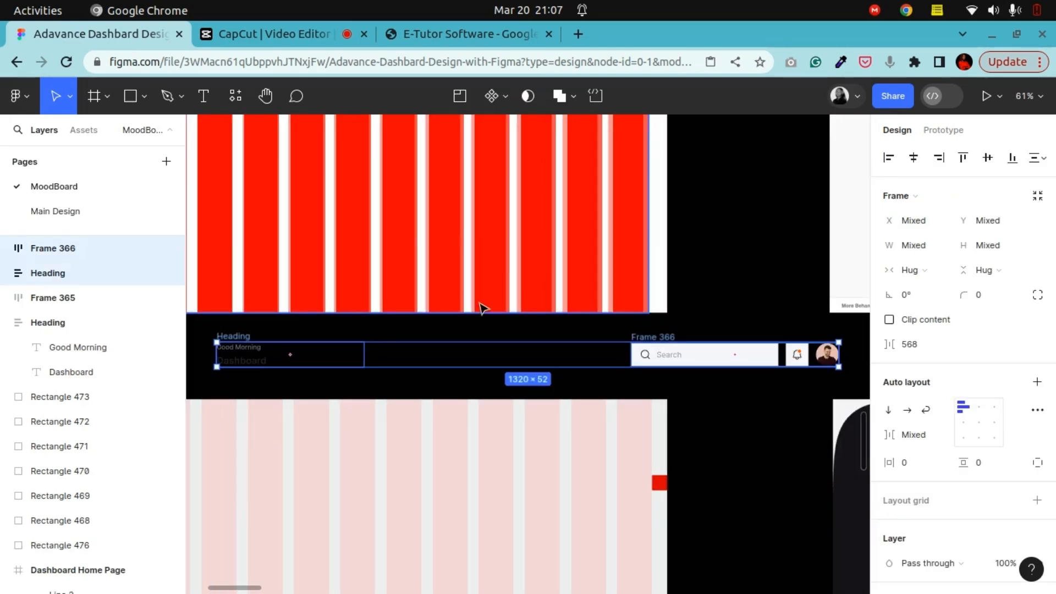
left_click(717, 307)
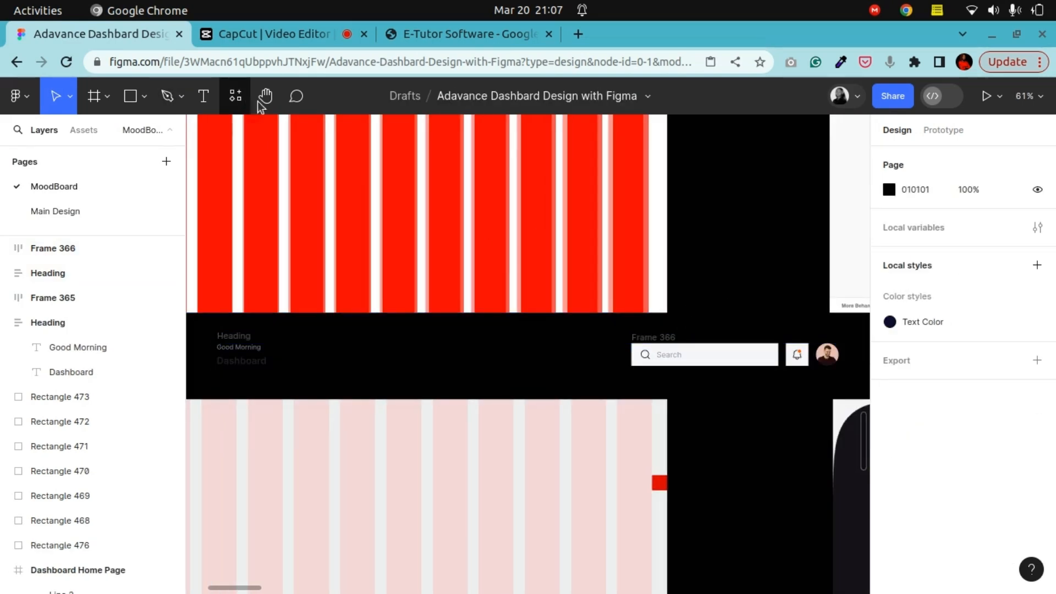
Place a copy of the 24 × 24 red spacer square against the top edge of the Dashboard Home Page frame, above the logo
left_click(266, 97)
left_click_drag(308, 380, 523, 307)
scroll(523, 308, "up", 6)
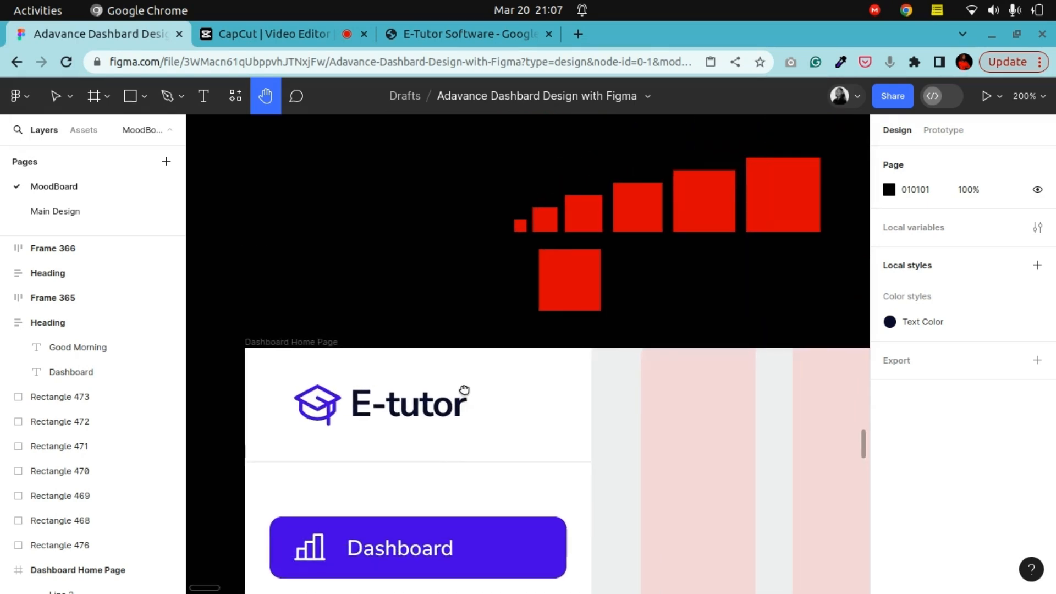
left_click(55, 96)
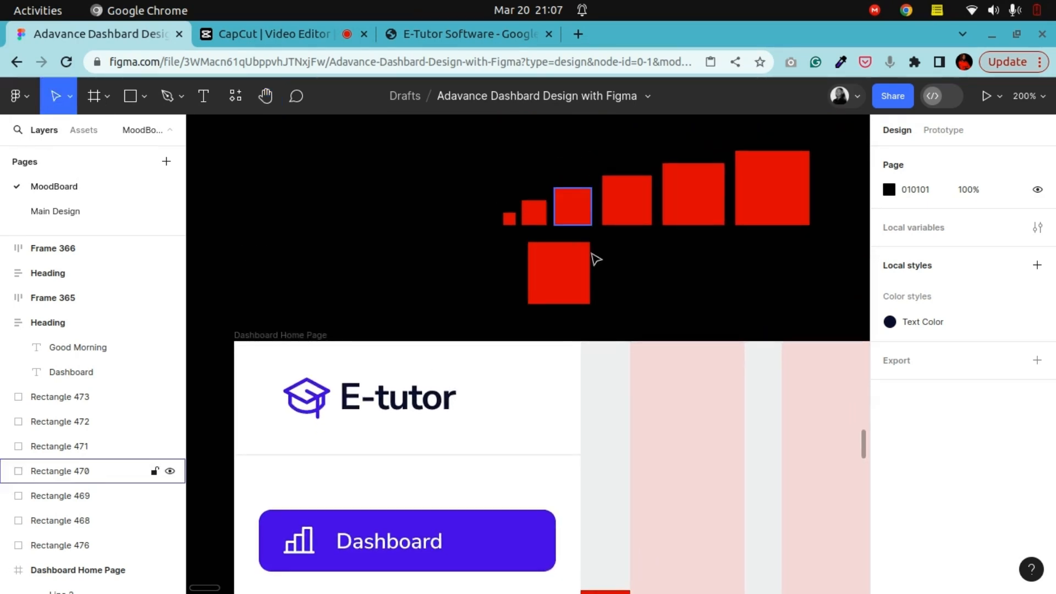
left_click(562, 217)
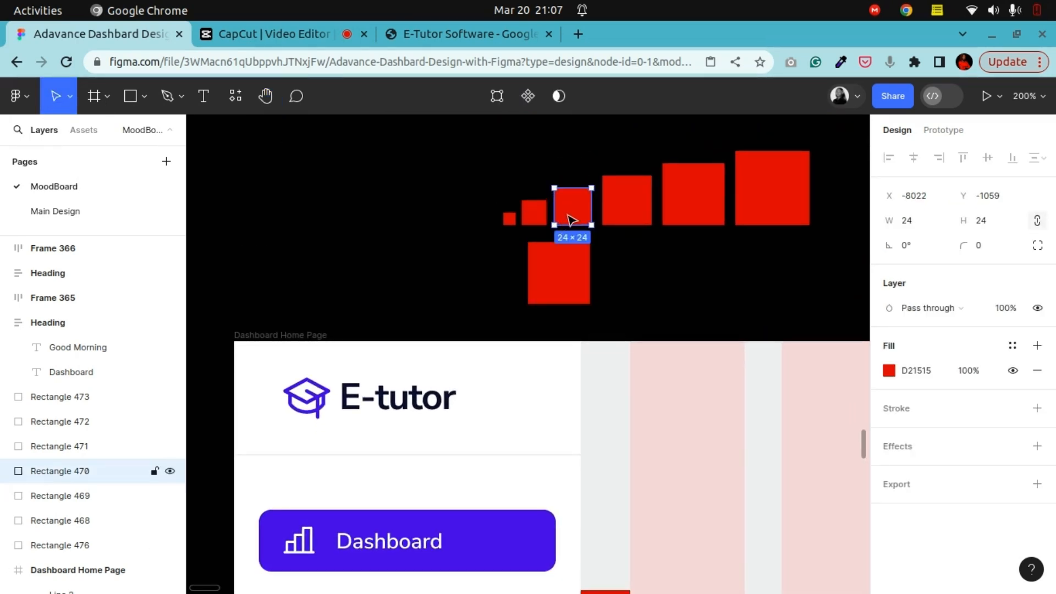
left_click_drag(572, 219, 314, 379)
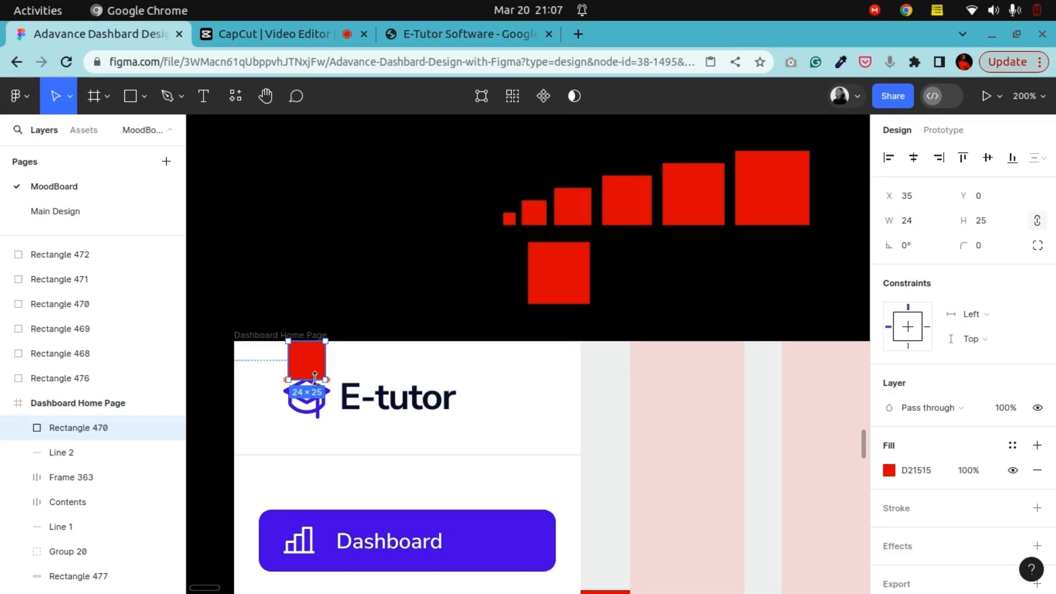
Set the copied spacer's height to 24 and stretch it to the frame's right edge for a width of 1405
left_click(998, 231)
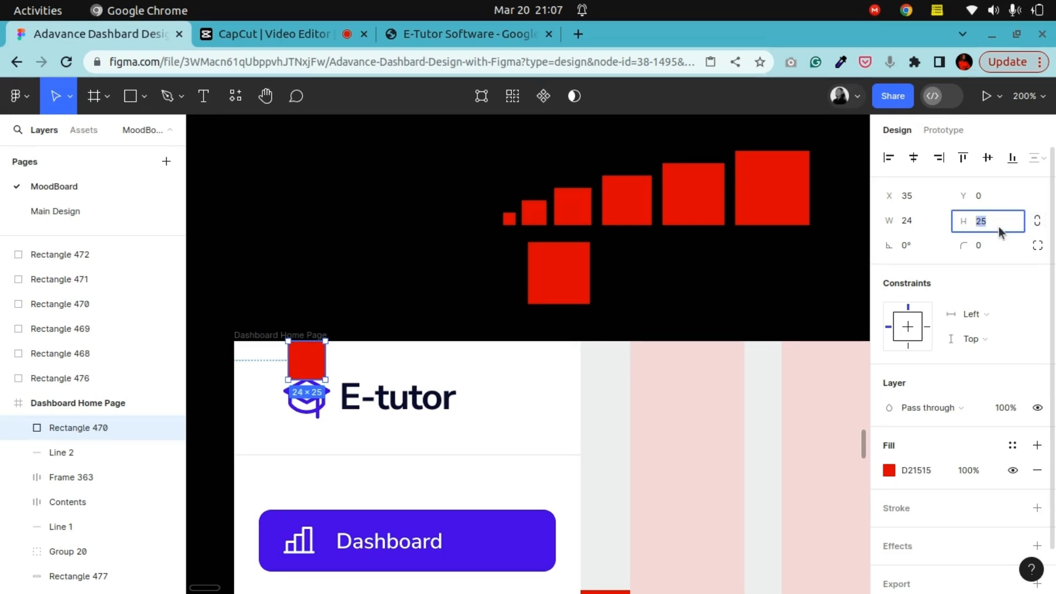
key("Return")
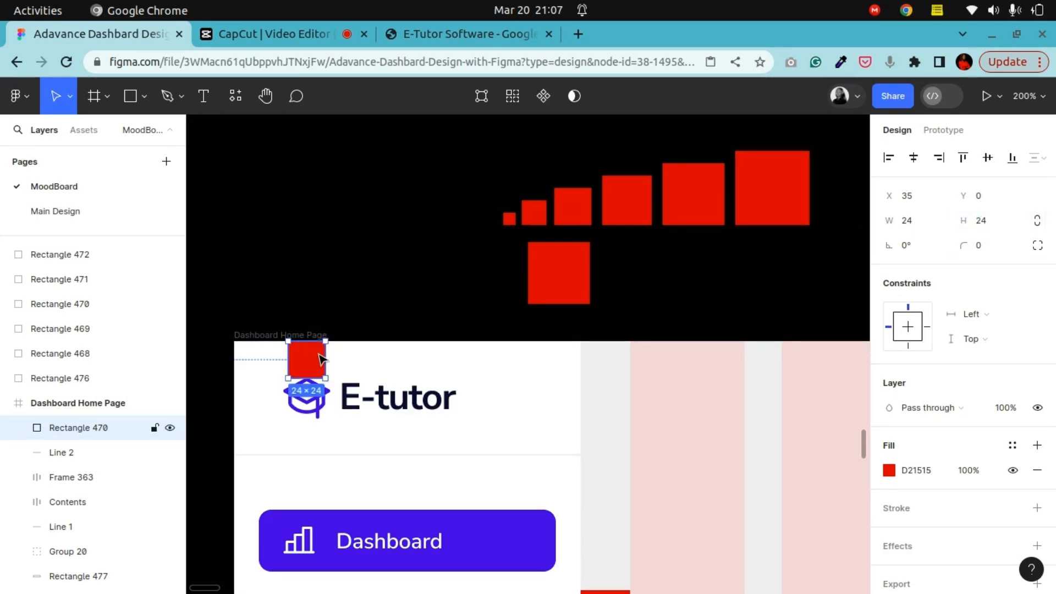
left_click_drag(326, 356, 693, 372)
left_click_drag(760, 371, 698, 371)
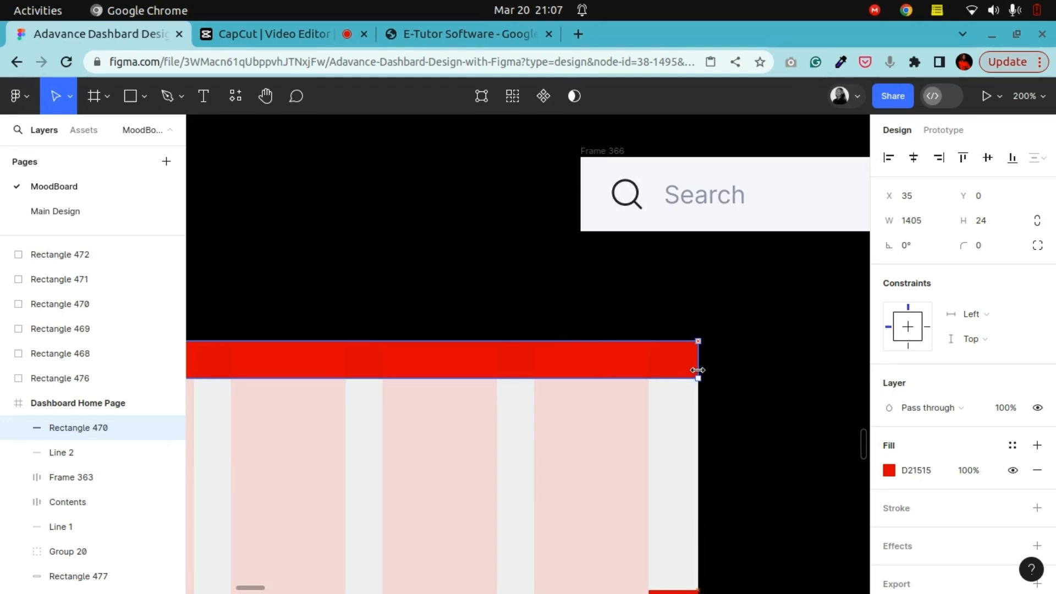
Move the pasted heading to X 0, Y 19 at the first grid column of the content area and narrow it to 112
key("shift+0")
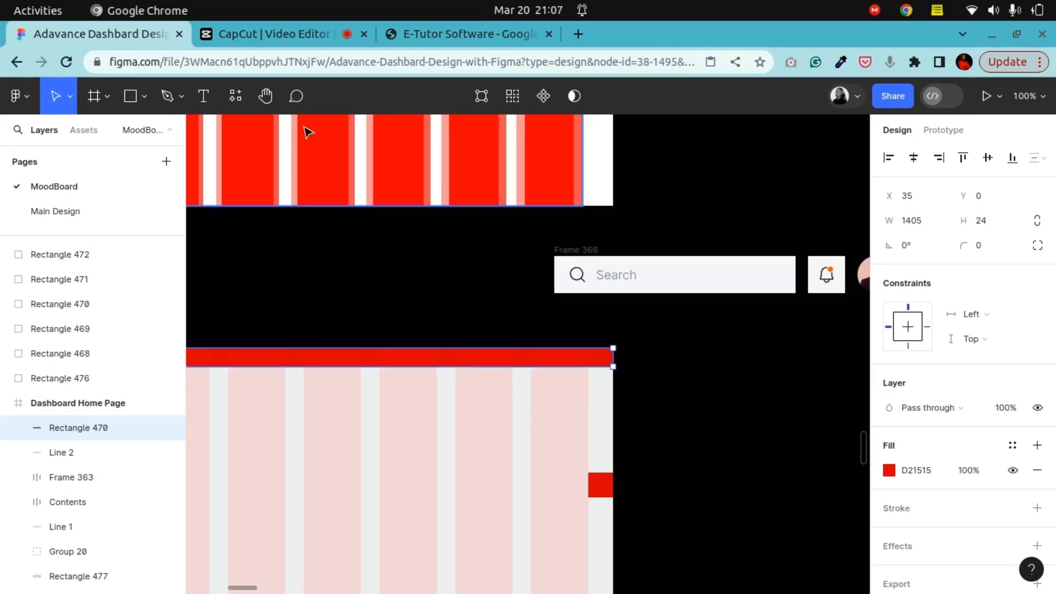
left_click(265, 96)
left_click_drag(373, 339, 669, 283)
left_click_drag(346, 315, 572, 286)
left_click_drag(333, 293, 545, 283)
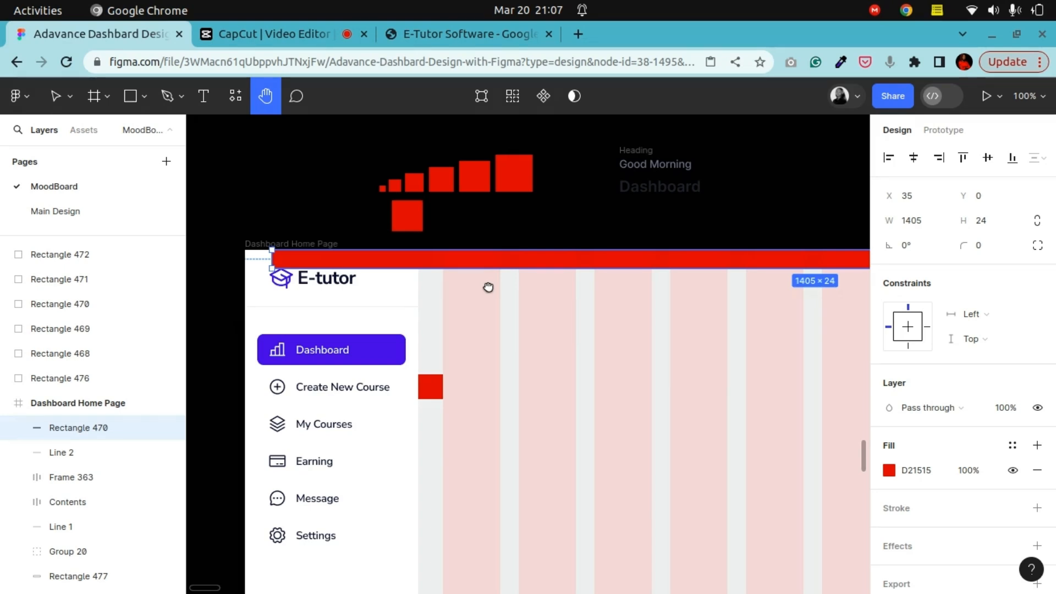
left_click(55, 96)
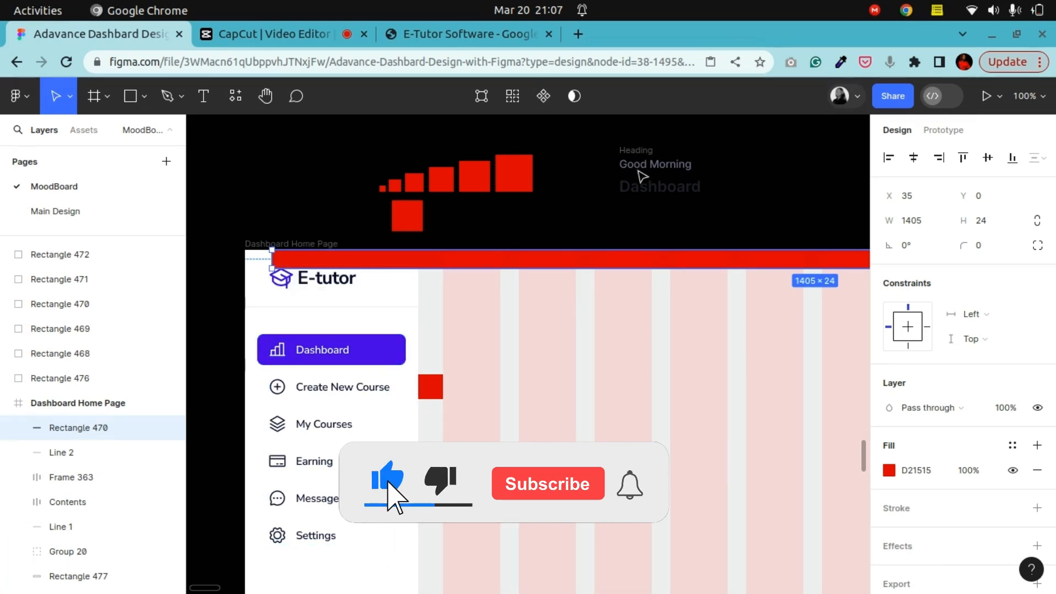
left_click(648, 149)
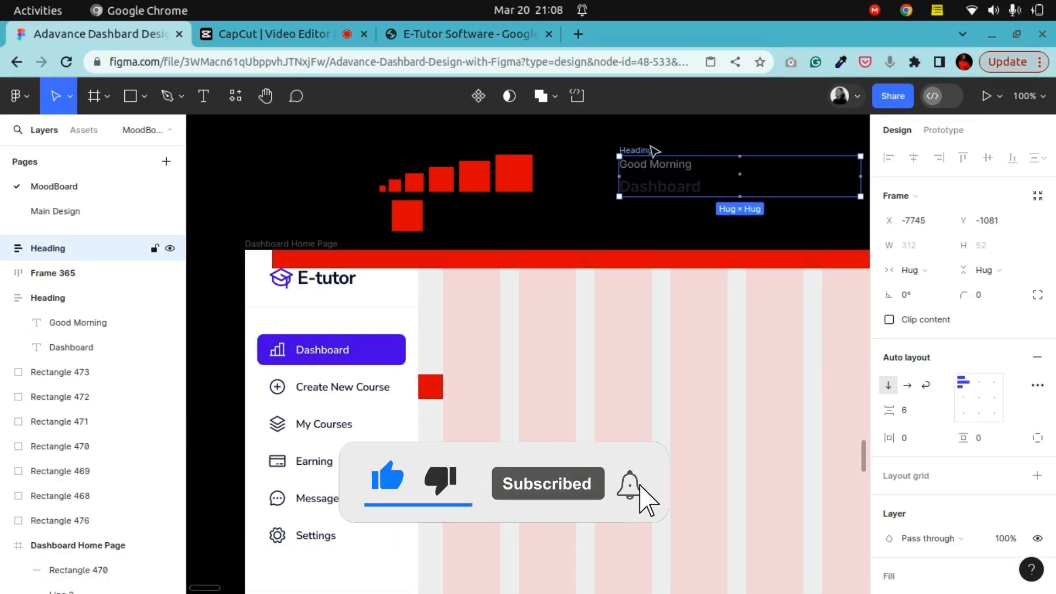
left_click_drag(636, 156, 463, 263)
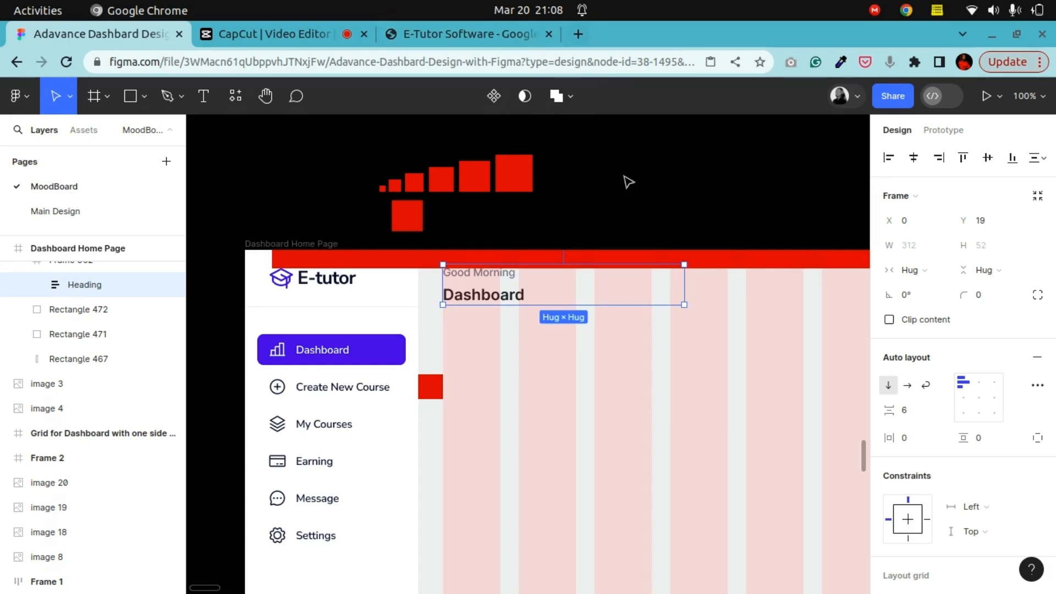
left_click_drag(681, 291, 530, 287)
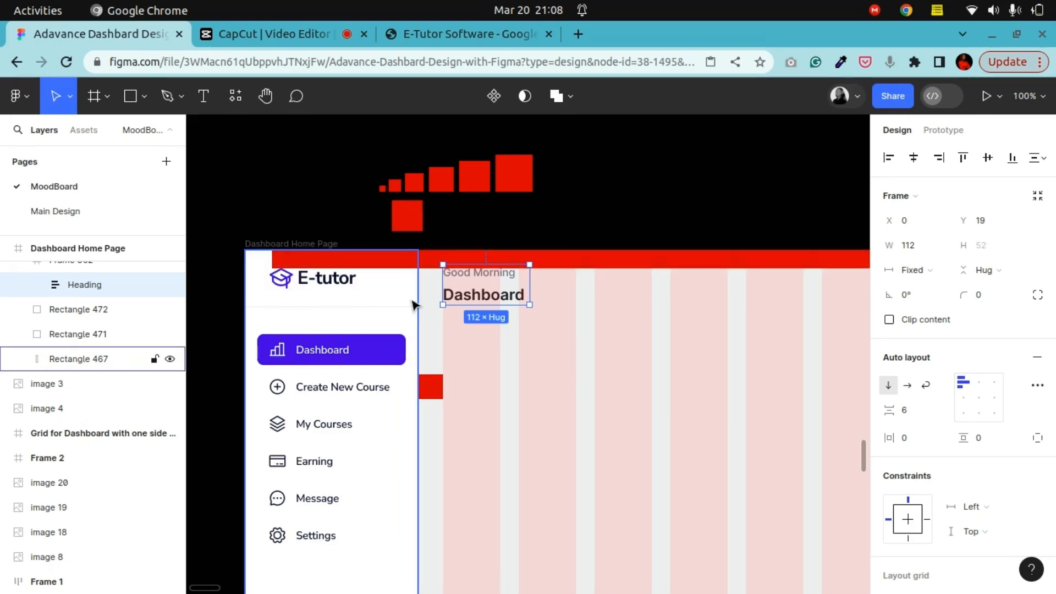
Examine the sidebar down to the profile row and check the text properties of the Create New Course label
scroll(323, 424, "down", 10)
scroll(323, 412, "up", 5)
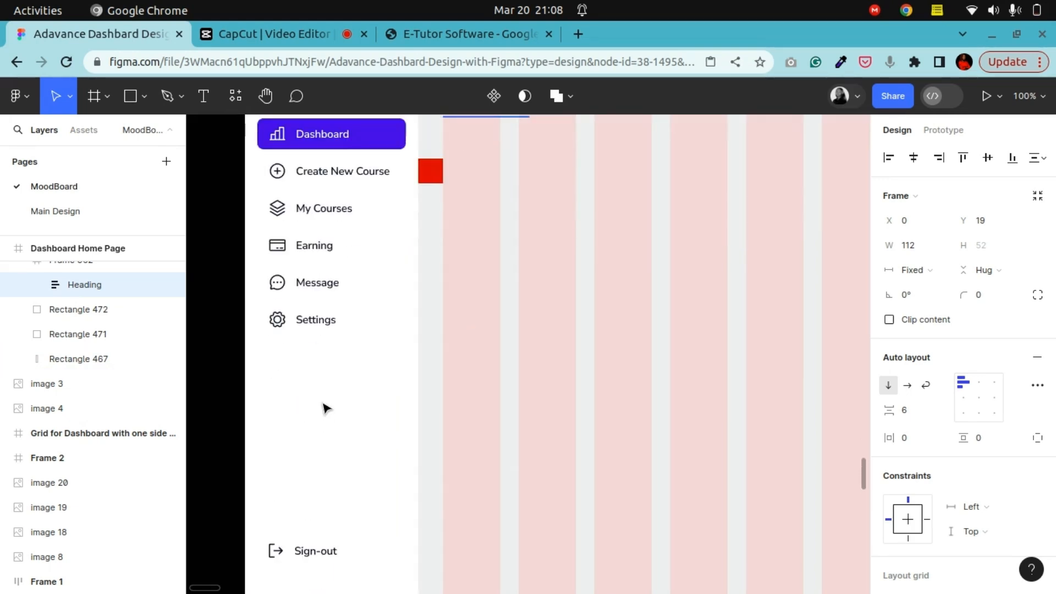
scroll(308, 317, "down", 3)
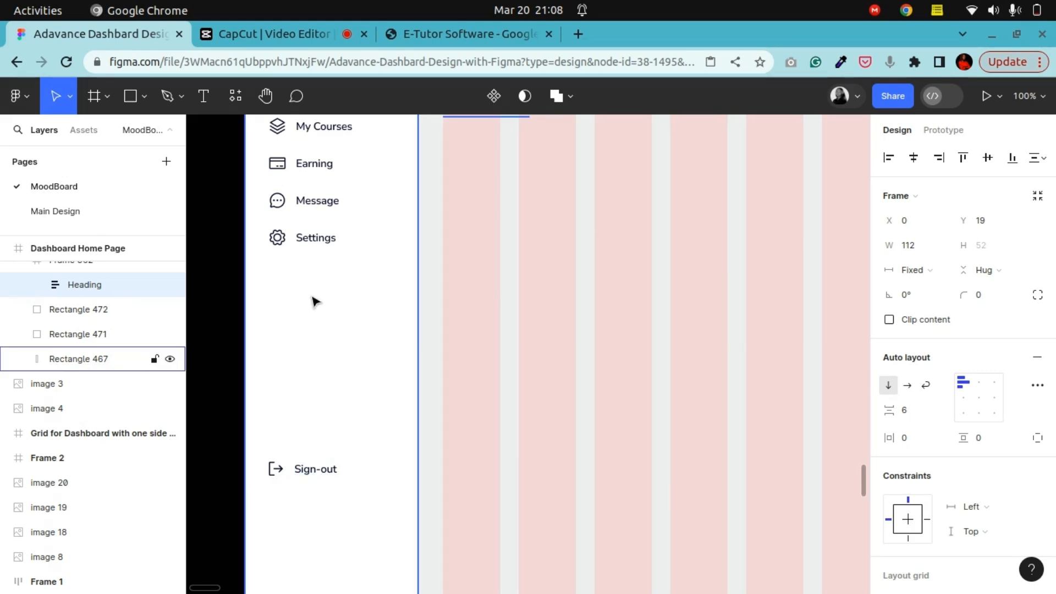
scroll(311, 347, "down", 7)
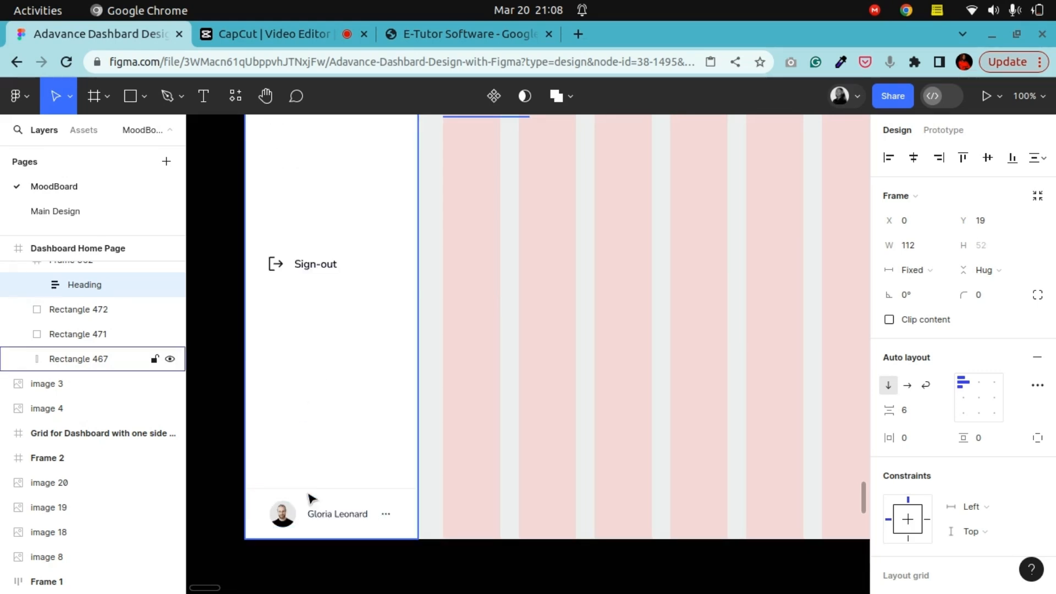
scroll(341, 491, "down", 4)
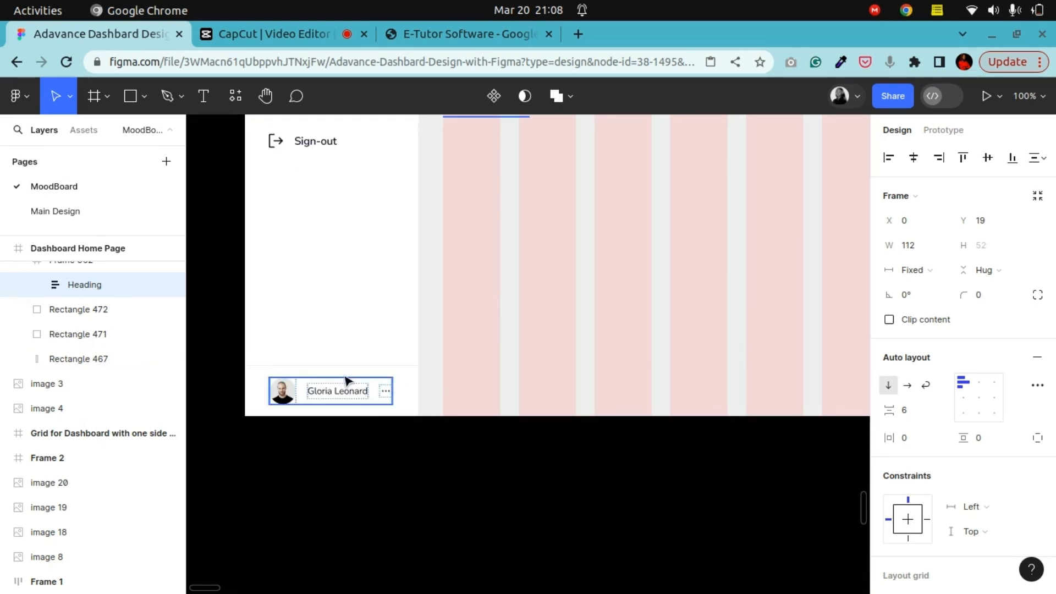
scroll(345, 375, "up", 20)
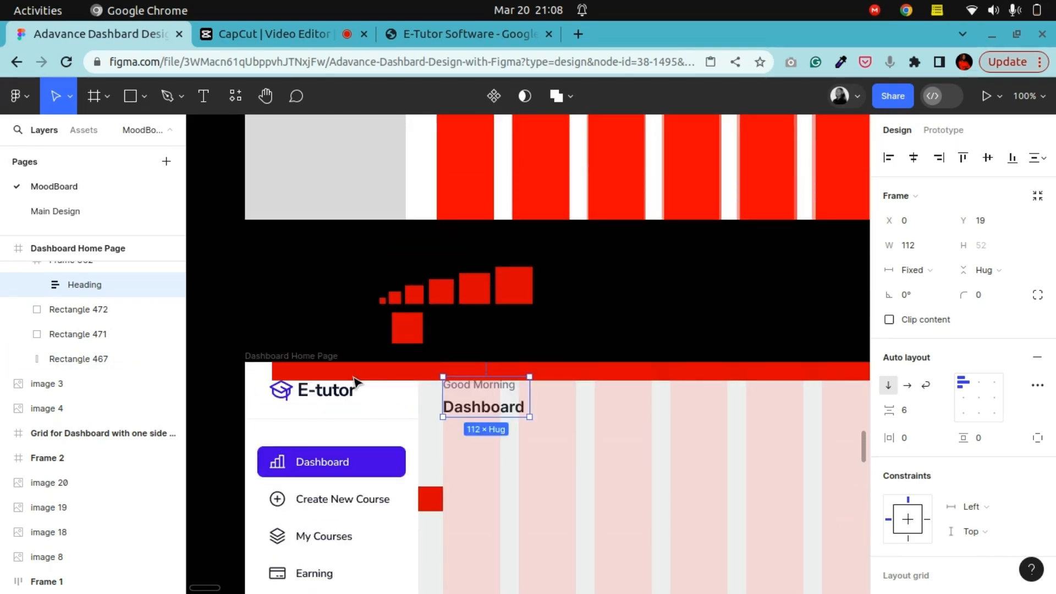
scroll(357, 382, "down", 5)
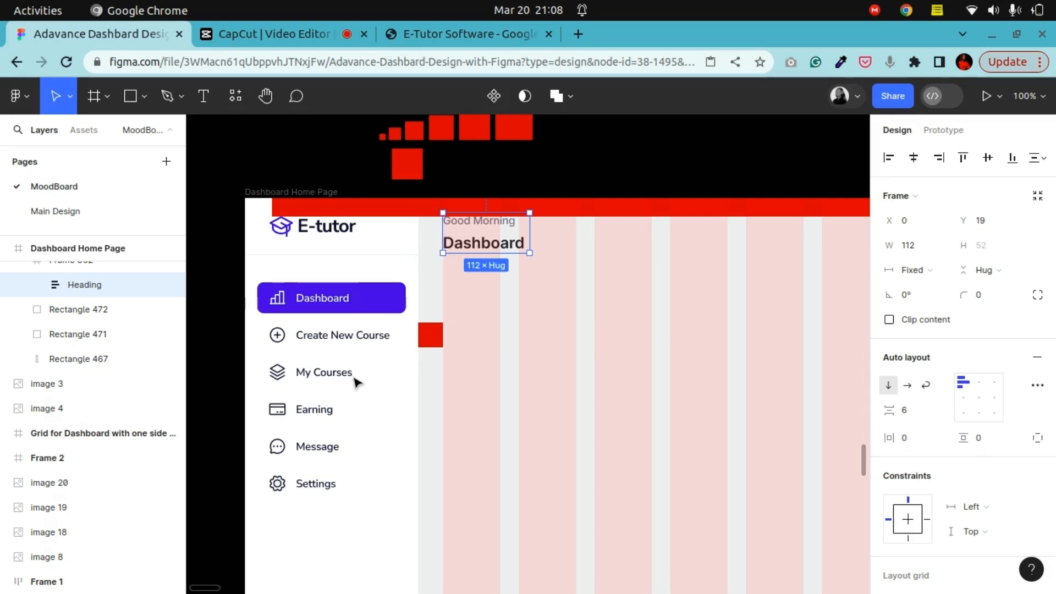
left_click(359, 337)
double_click(359, 340)
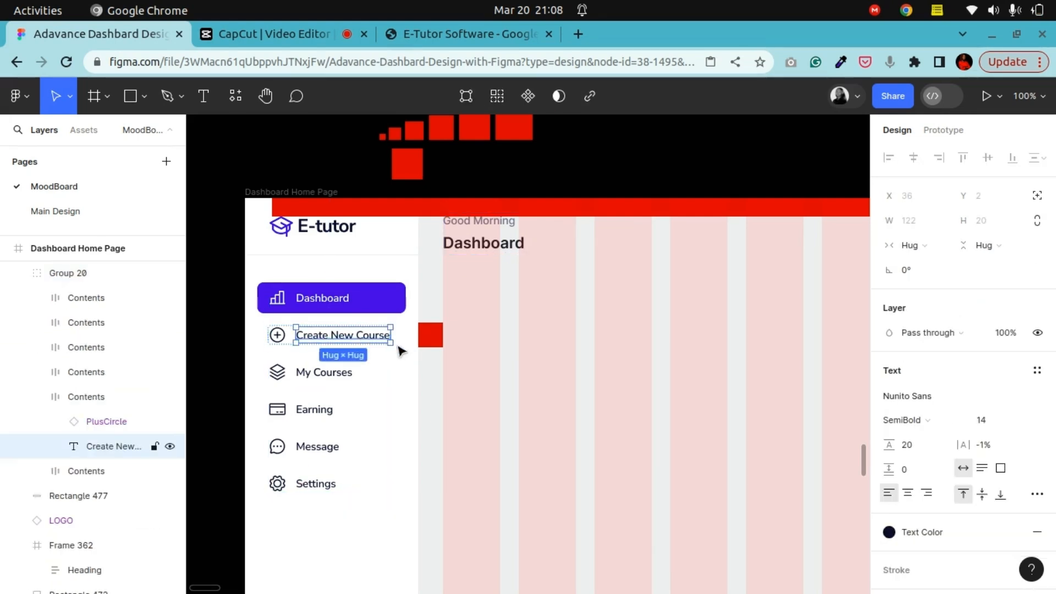
Narrow the Good Morning text in the heading to a width of 112 and set its font to Nunito Sans
left_click(502, 233)
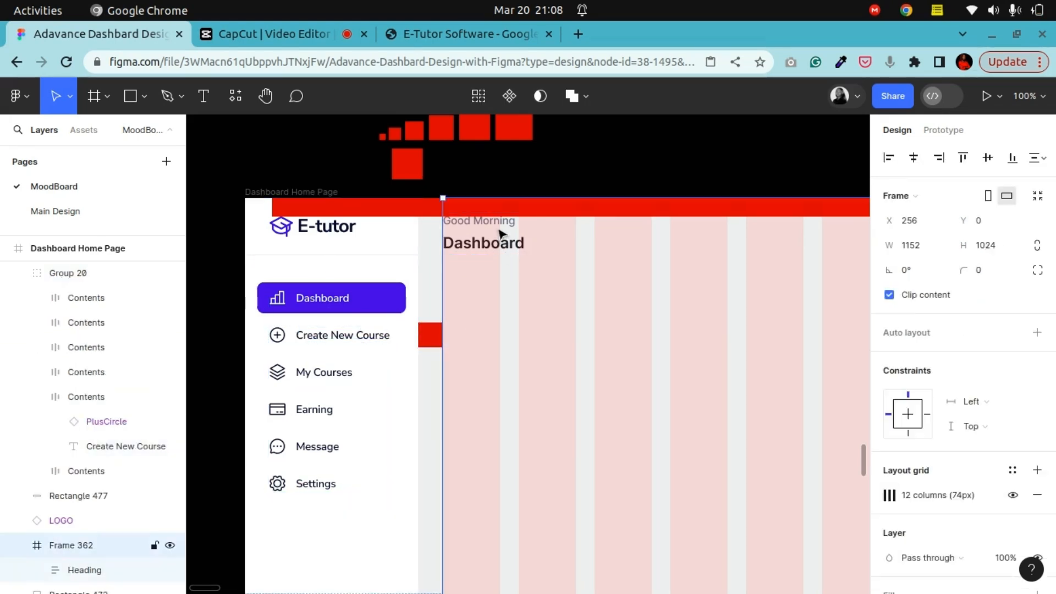
double_click(502, 233)
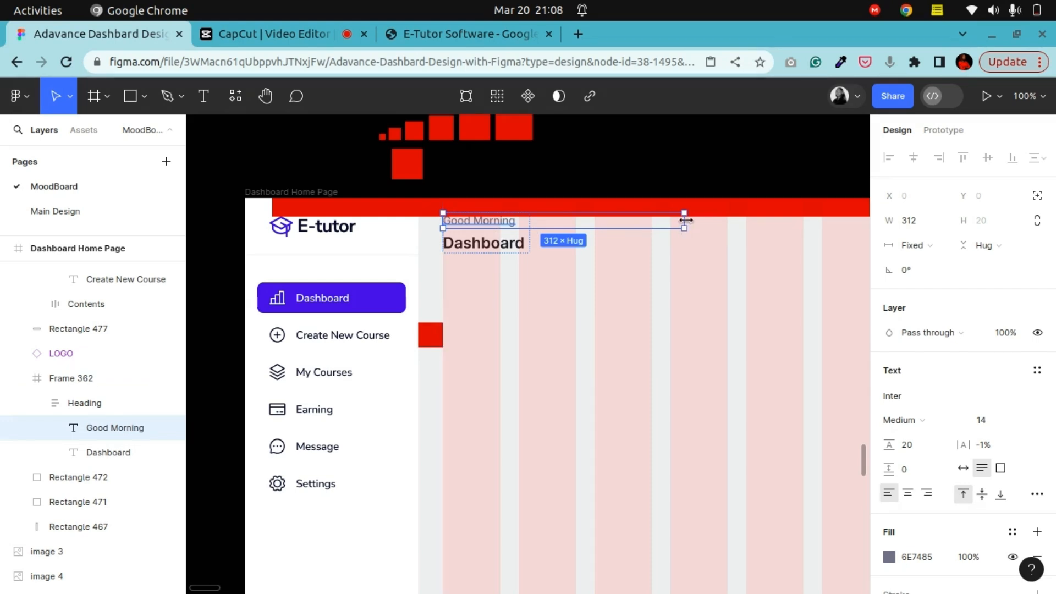
left_click_drag(686, 220, 529, 220)
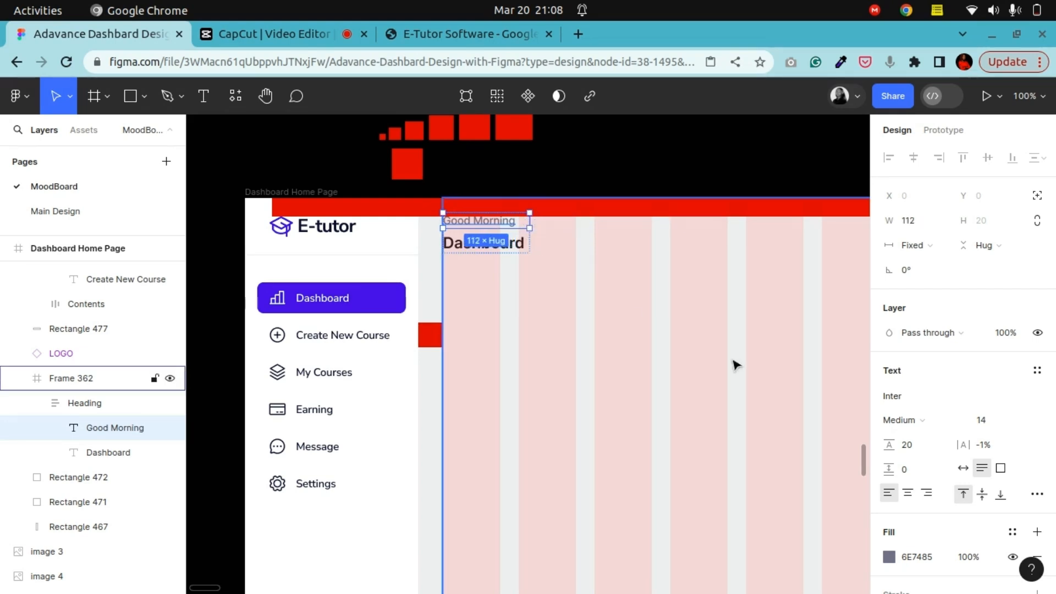
left_click(902, 397)
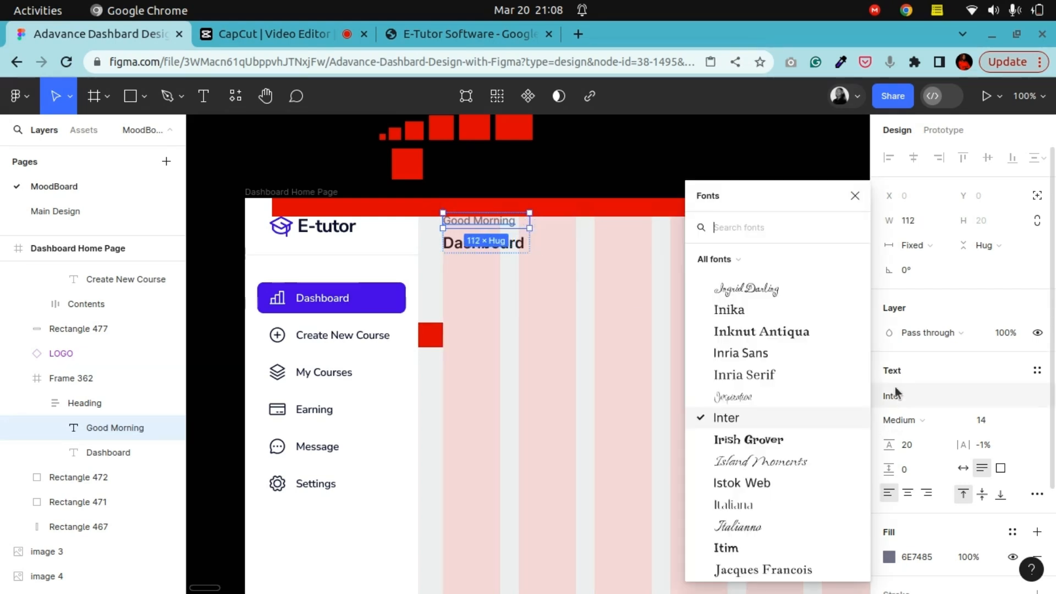
left_click(754, 224)
type("nun")
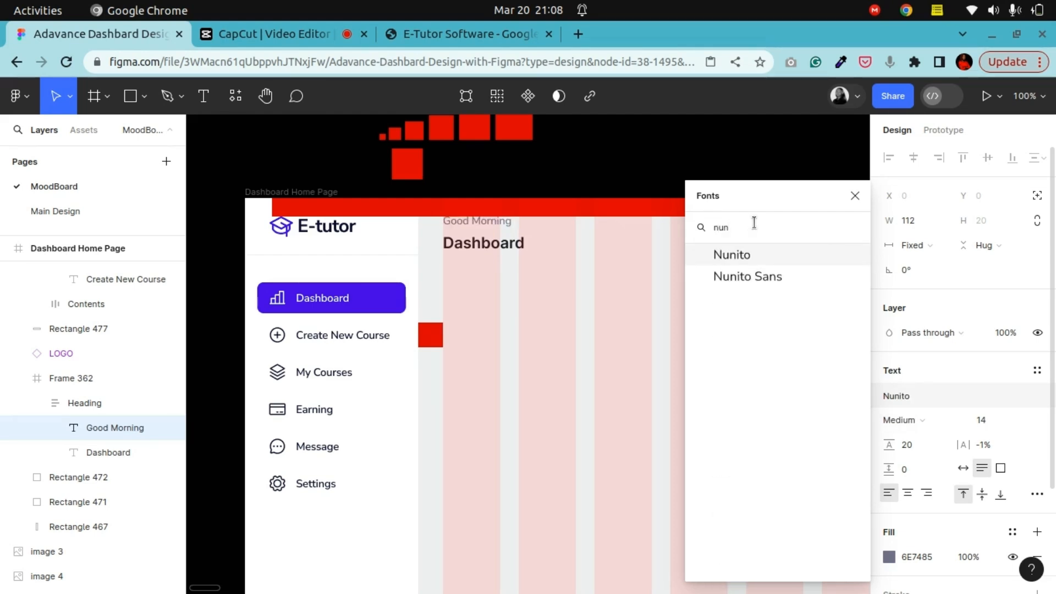
left_click(705, 276)
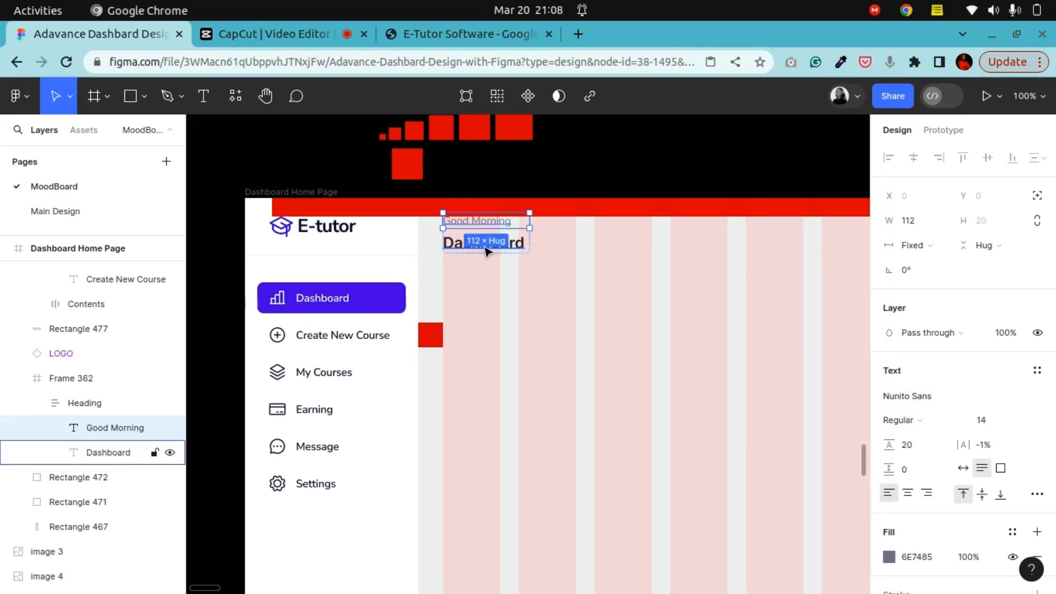
Set the heading's Dashboard title font to Nunito Sans and narrow its text box to 112
left_click(486, 251)
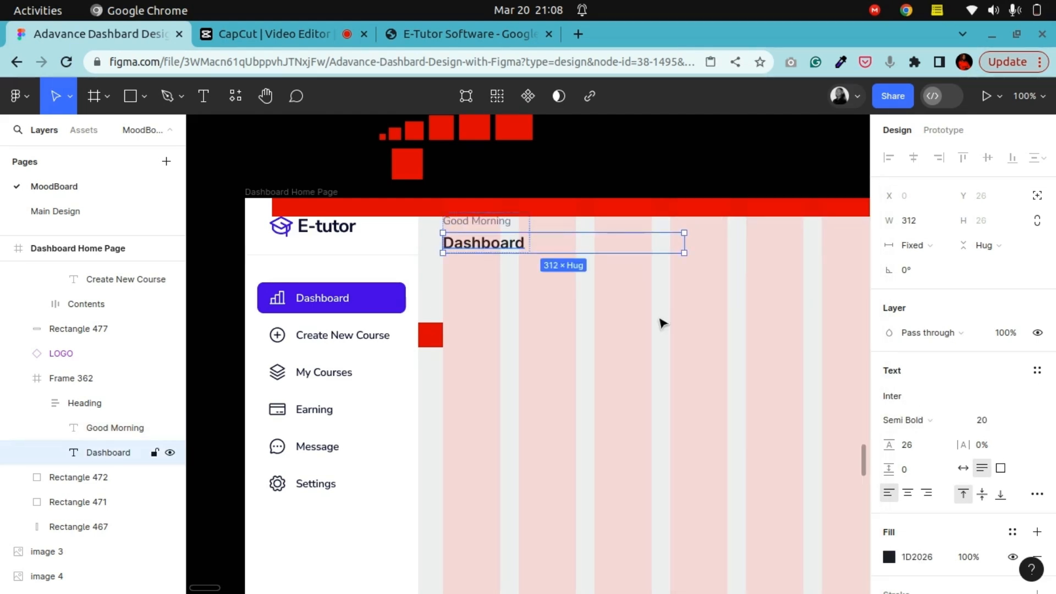
left_click(922, 398)
type("nuni")
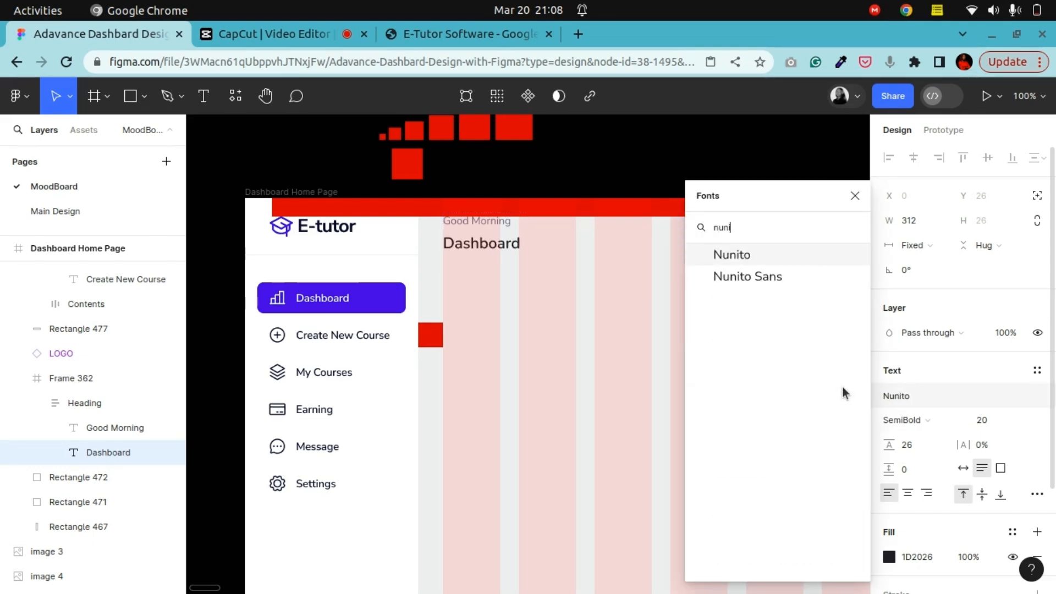
left_click(794, 280)
left_click_drag(684, 242, 530, 242)
left_click(612, 173)
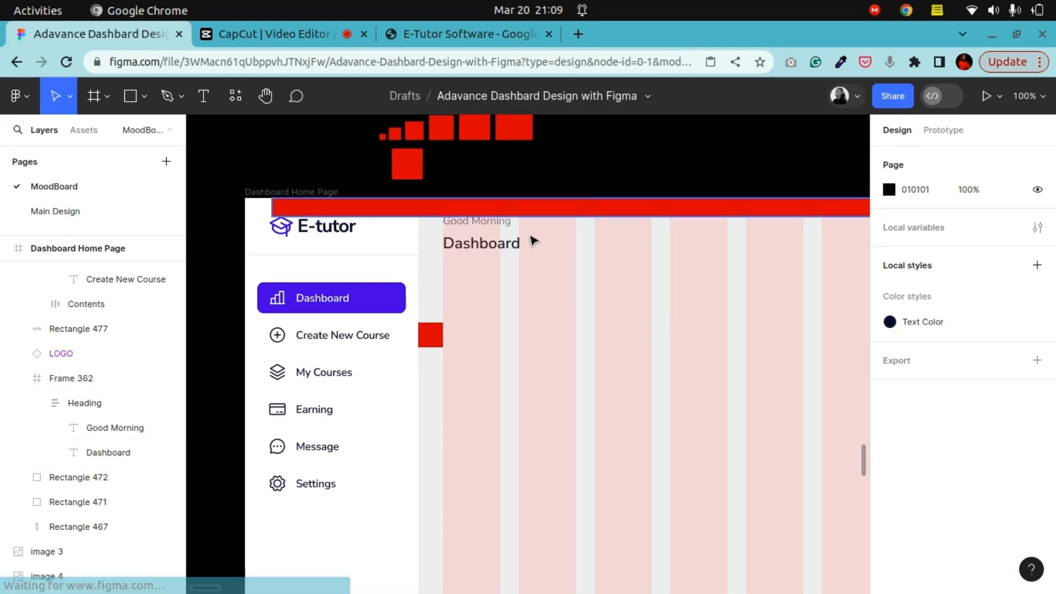
Examine the text properties of the Create New Course label and the profile name at the sidebar's foot for comparison with the heading
double_click(483, 244)
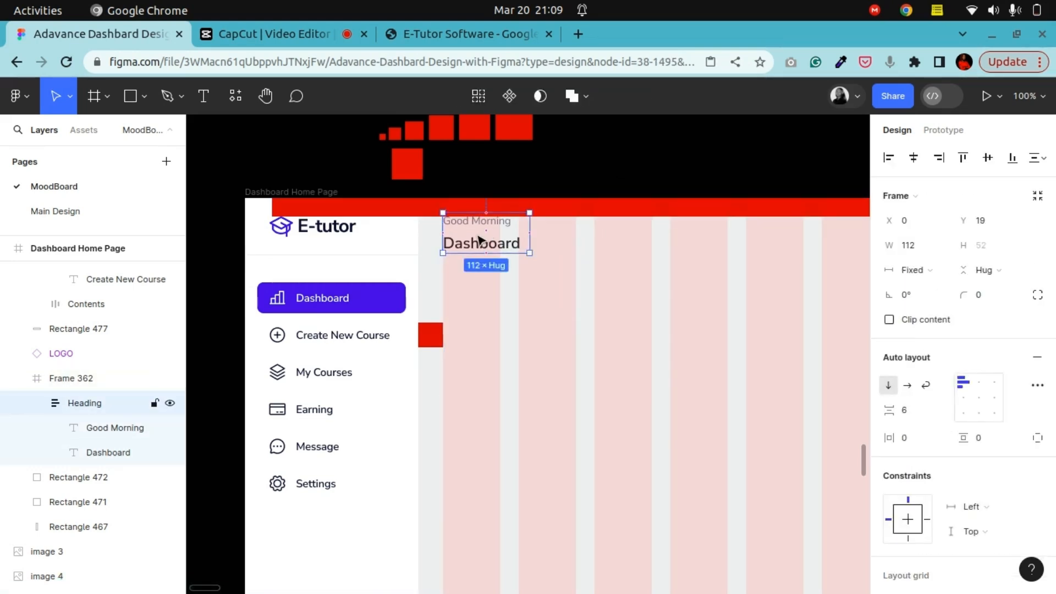
left_click(339, 340)
double_click(339, 340)
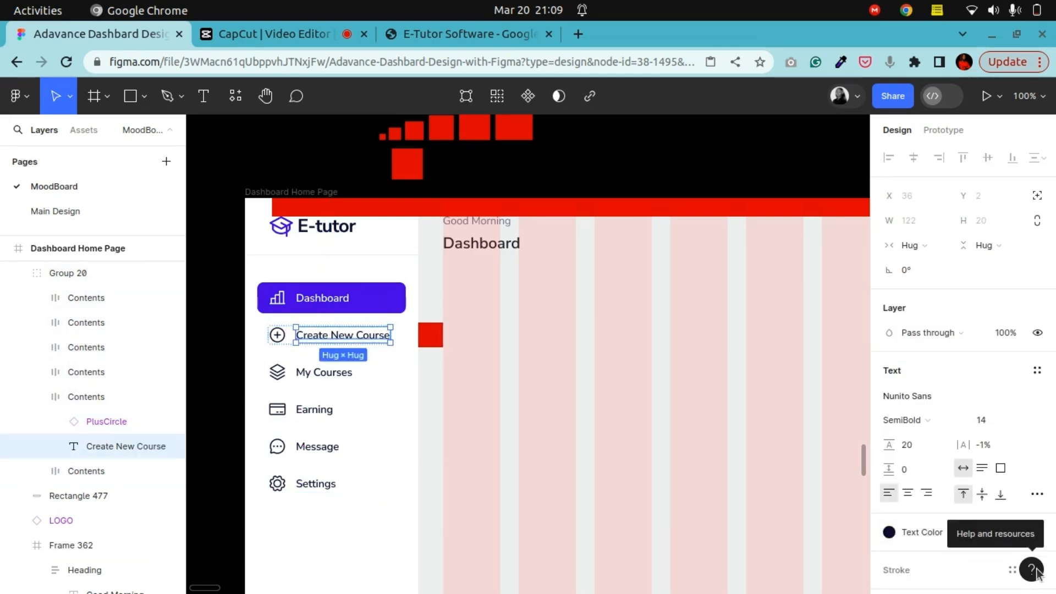
left_click(497, 240)
left_click(490, 240)
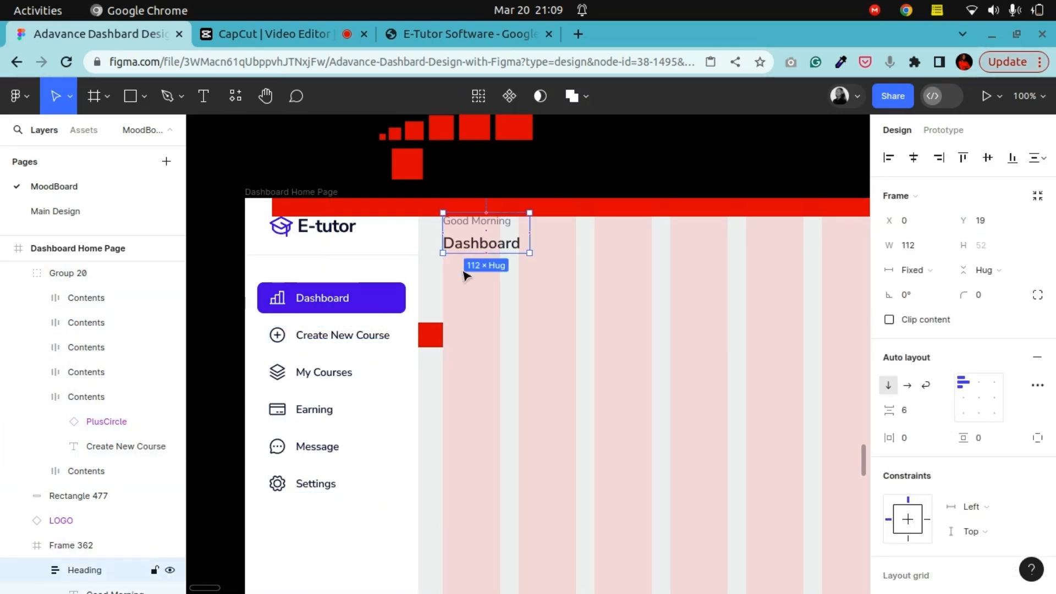
scroll(365, 436, "down", 10)
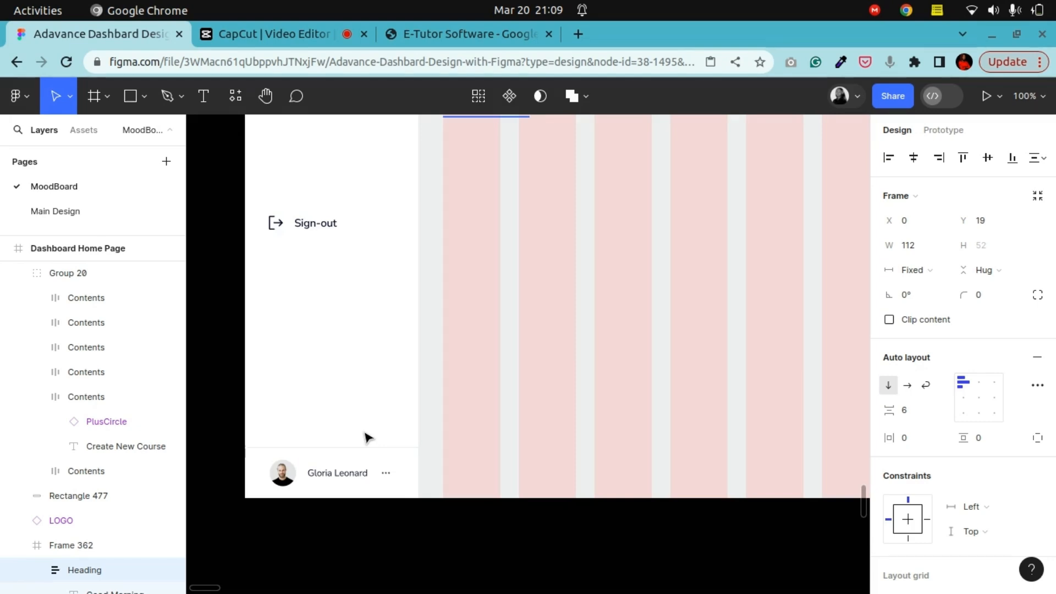
scroll(365, 436, "up", 10)
scroll(365, 436, "down", 10)
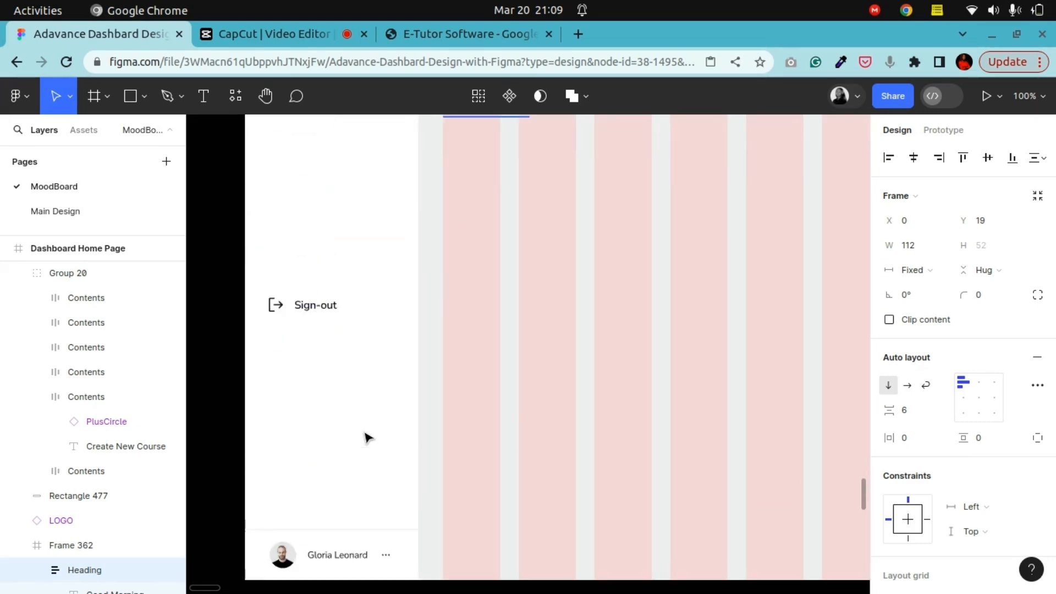
left_click(353, 432)
left_click(353, 432)
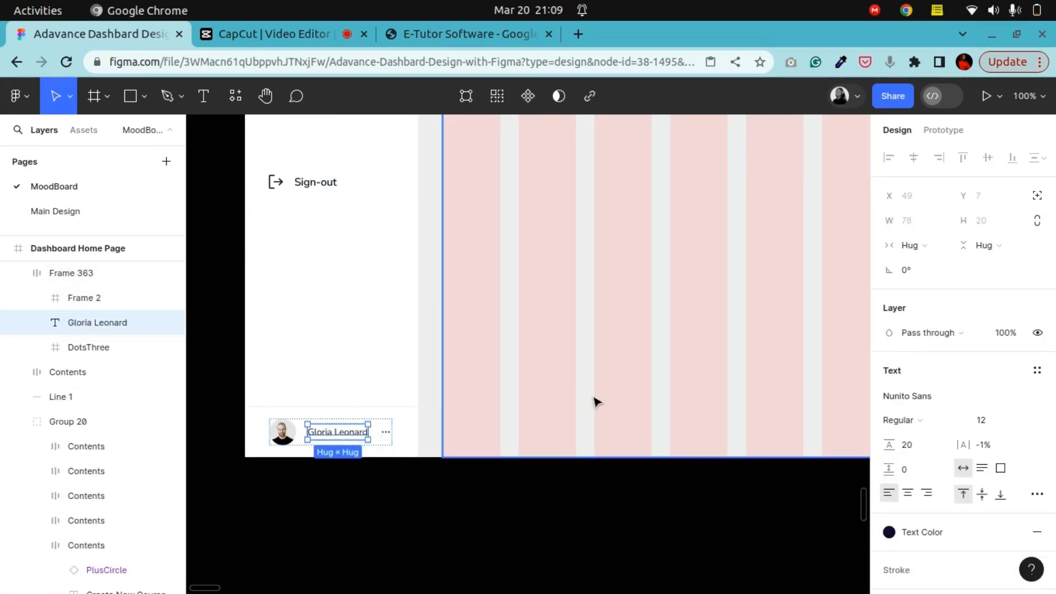
Apply the Text Color style to the heading's Dashboard title
scroll(596, 410, "up", 10)
left_click(506, 249)
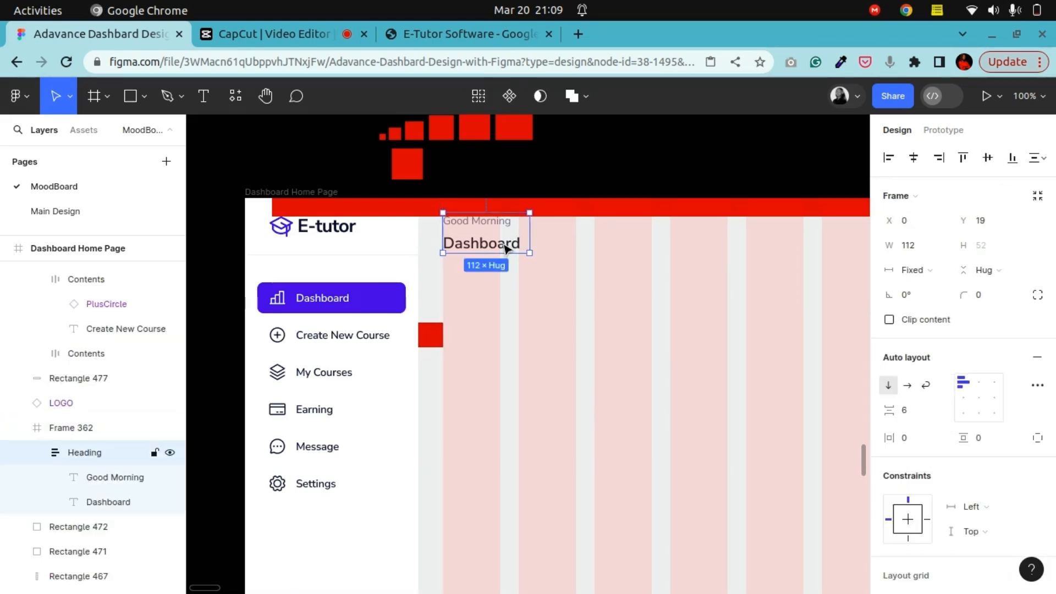
left_click(506, 249)
left_click(1014, 529)
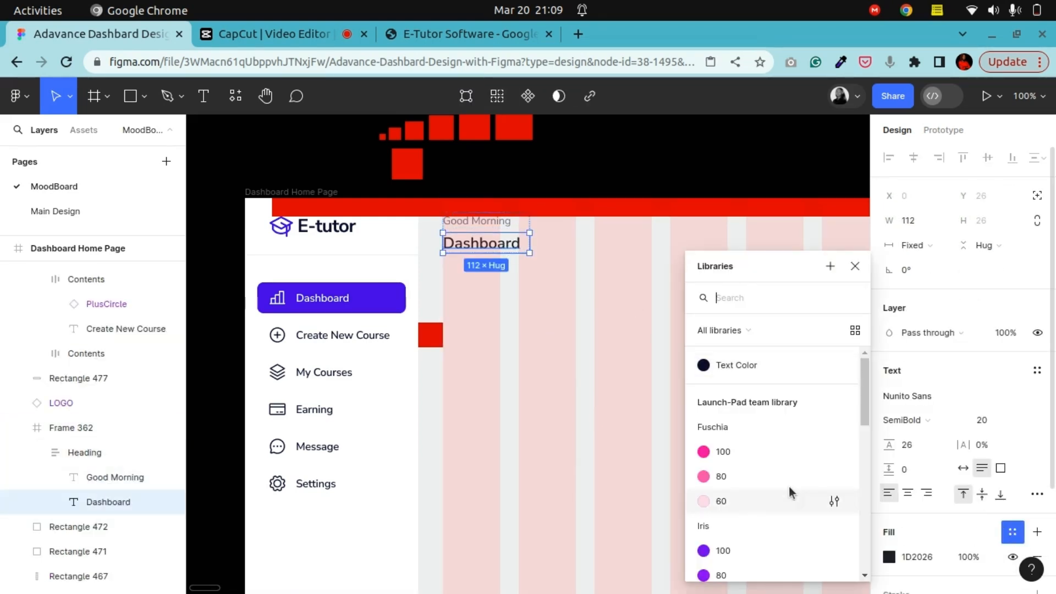
left_click(750, 365)
Apply the Text Color style to the Good Morning text above the Dashboard title
left_click(493, 227)
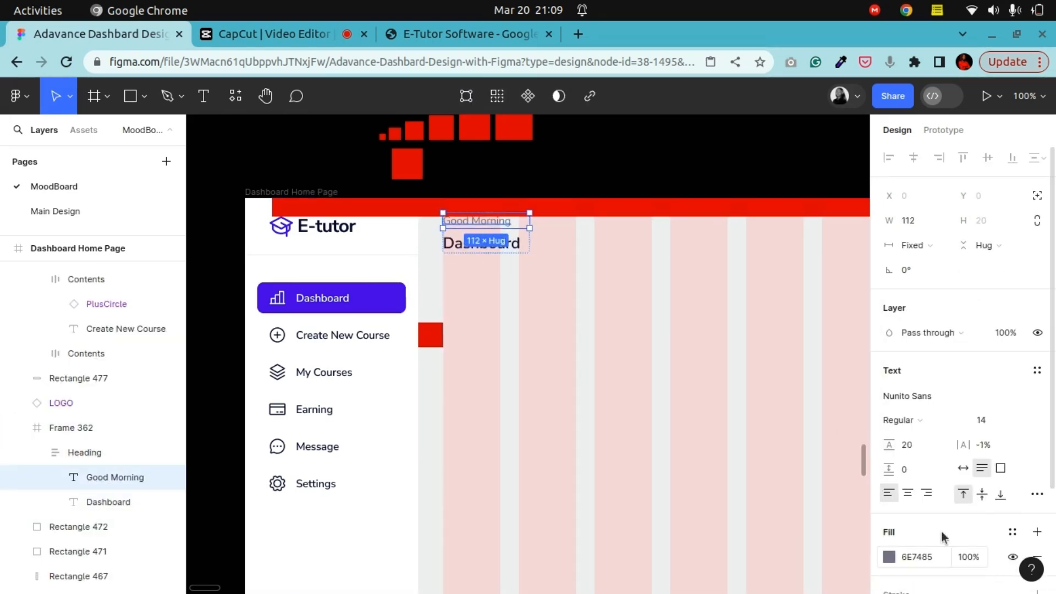
scroll(1026, 382, "down", 3)
left_click(1014, 401)
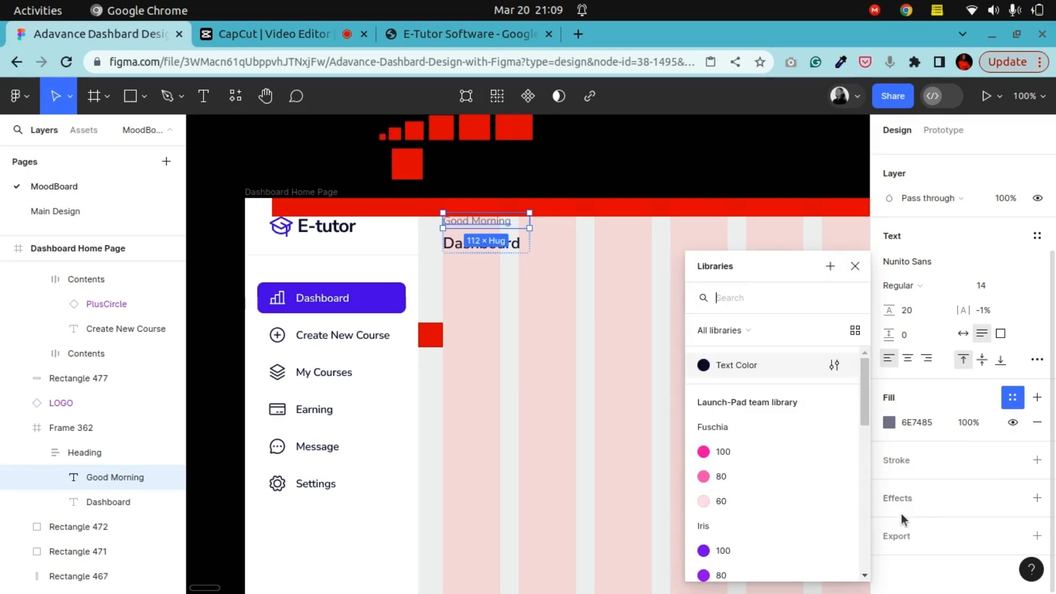
left_click(759, 365)
Detach the Good Morning text's fill from the colour style and lower the fill opacity to 64%
left_click(1013, 398)
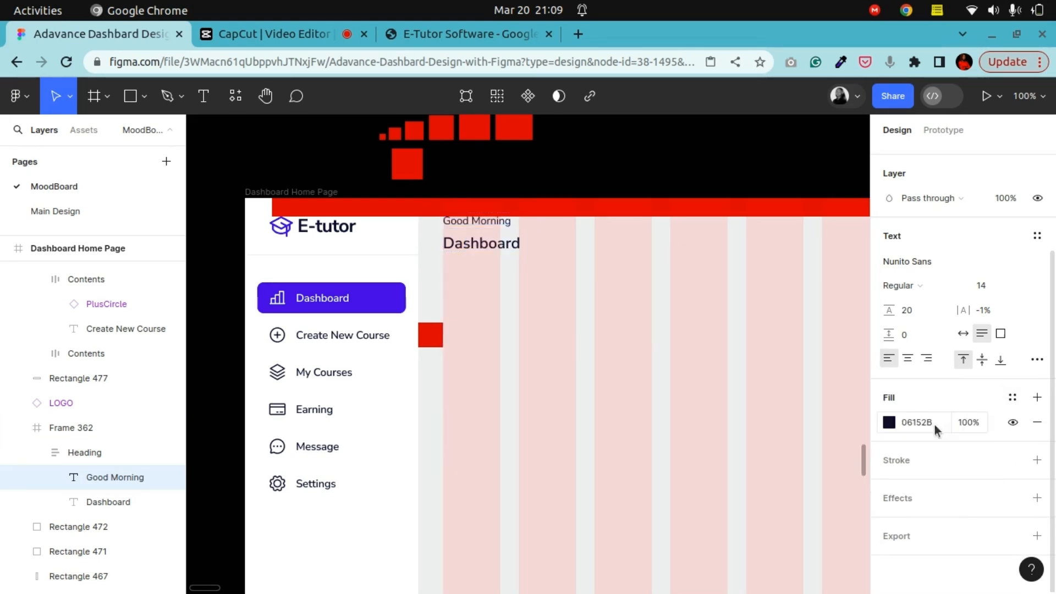
left_click(889, 422)
left_click_drag(820, 421, 788, 428)
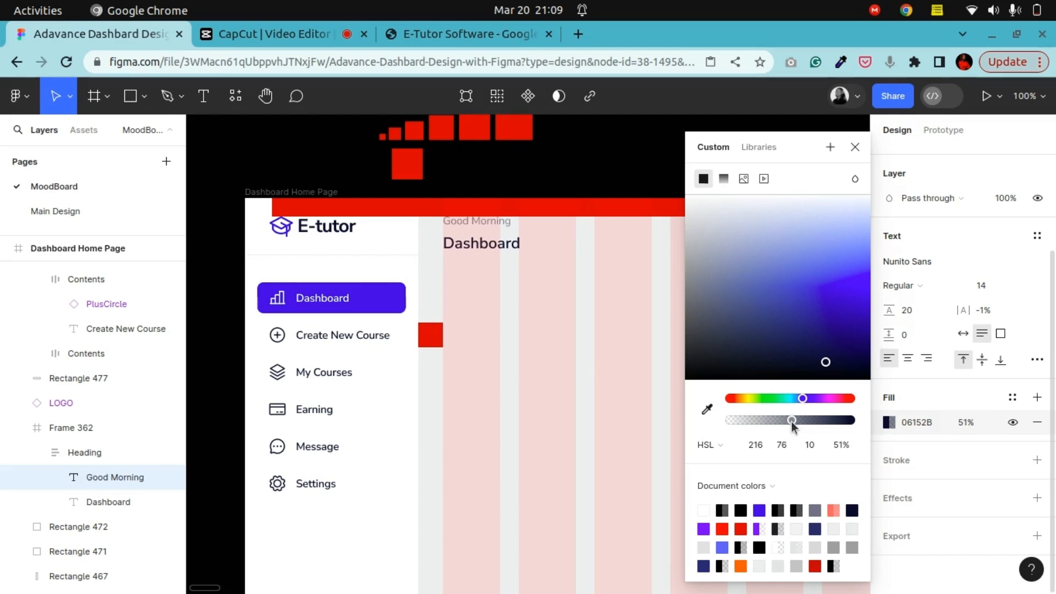
left_click_drag(792, 422, 807, 426)
left_click(855, 147)
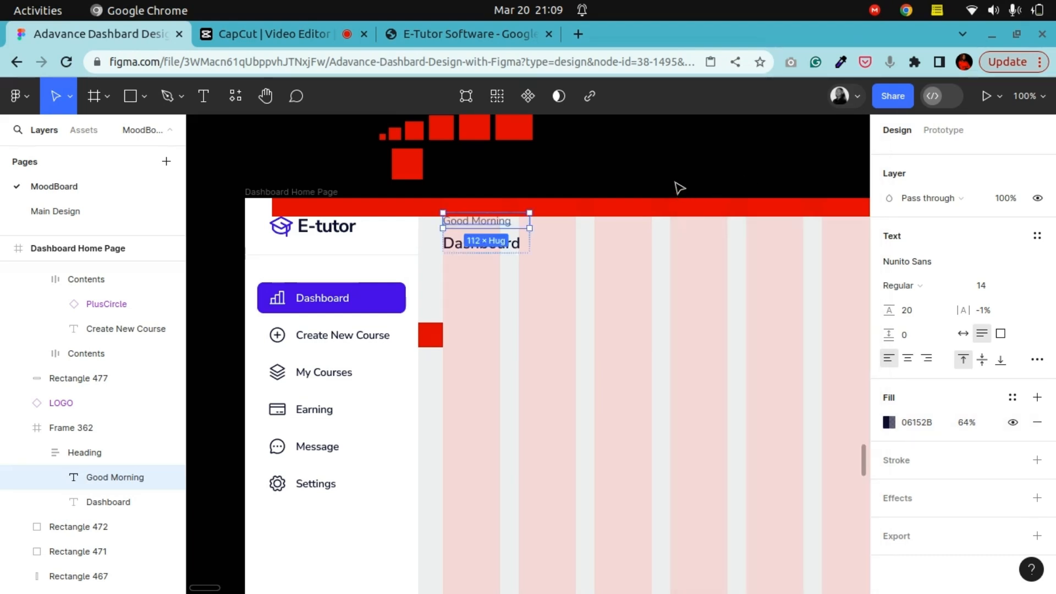
left_click(682, 187)
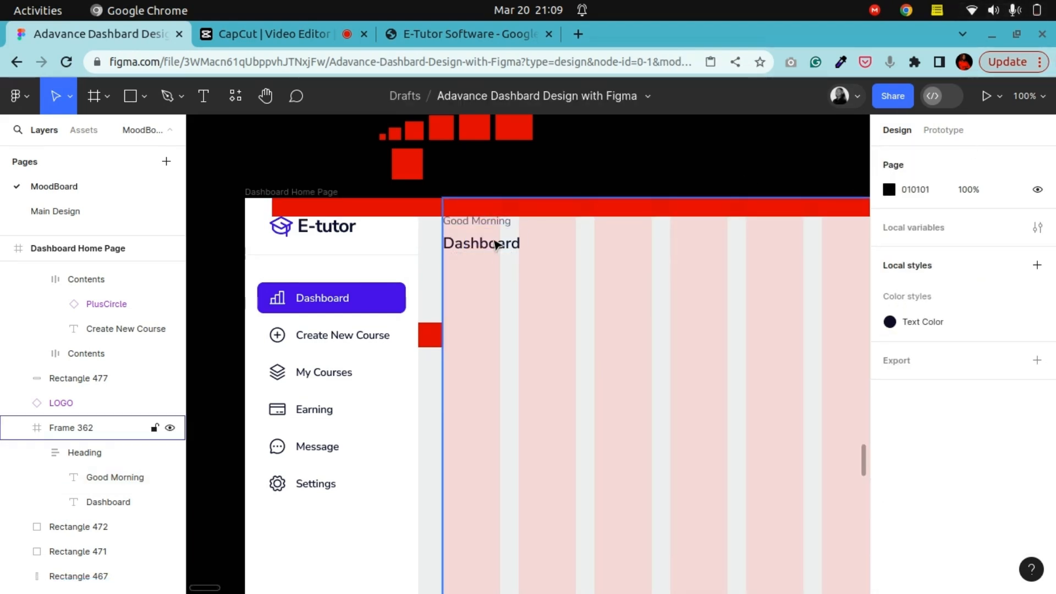
Set the heading's auto layout spacing between Good Morning and Dashboard to 8
left_click(497, 245)
left_click(497, 245)
left_click(266, 96)
left_click_drag(358, 297, 501, 381)
scroll(502, 380, "up", 1)
left_click_drag(689, 310, 565, 309)
scroll(565, 310, "up", 1)
left_click_drag(653, 282, 537, 354)
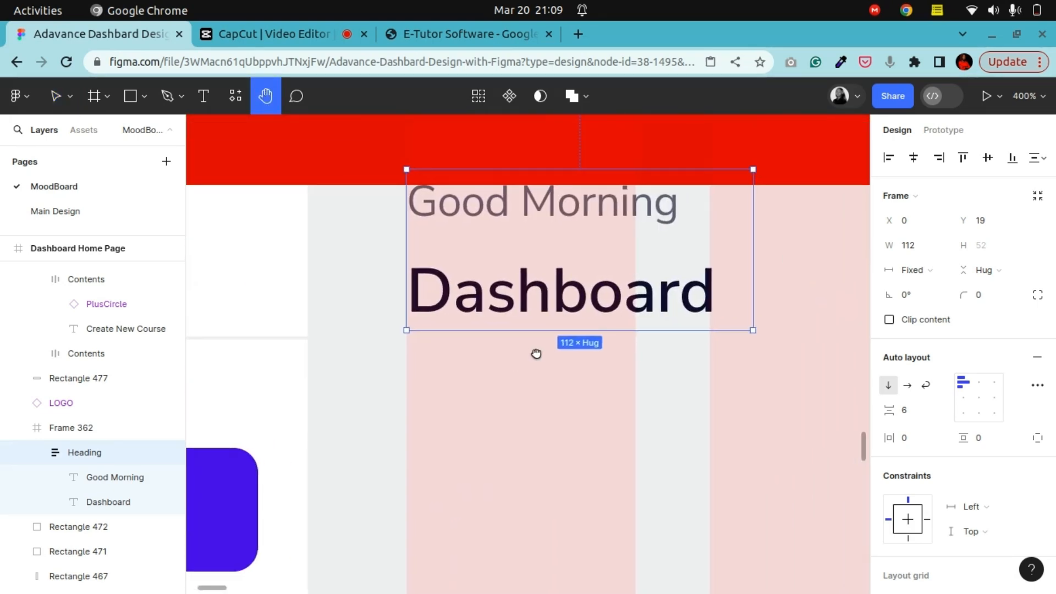
left_click(57, 96)
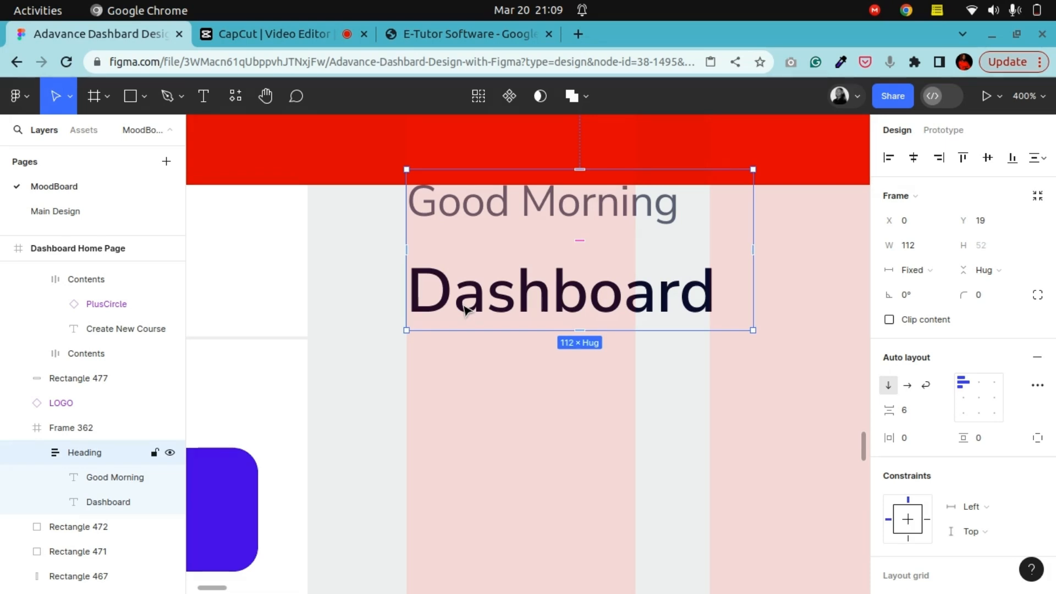
key("minus")
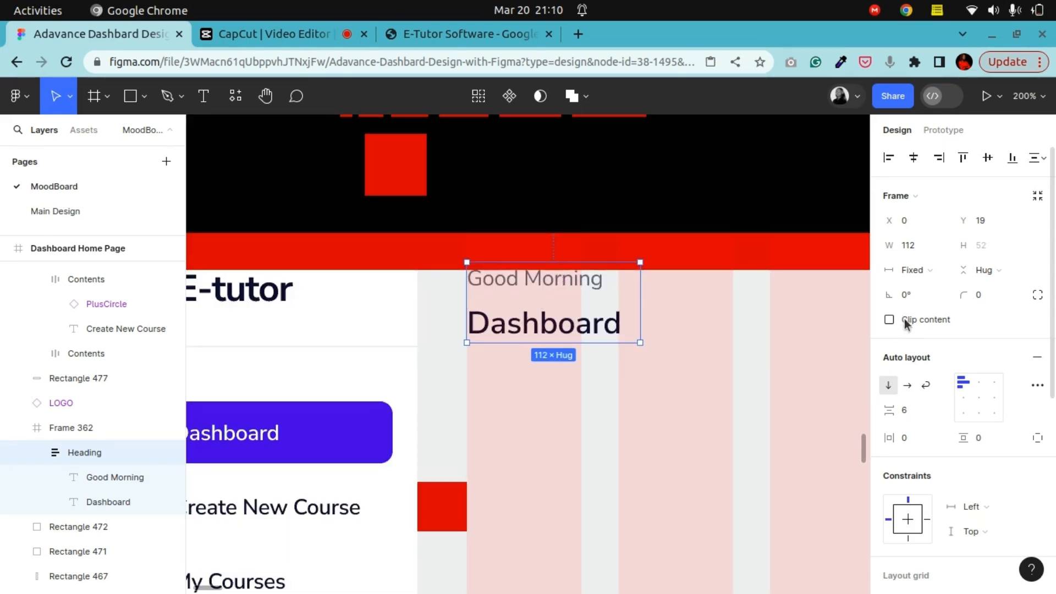
left_click(917, 410)
type("8")
key("Return")
left_click(649, 223)
Move Frame 366 with the search field, bell and avatar into the content area at X 712, Y 29, flush with the last grid column
key("shift+0")
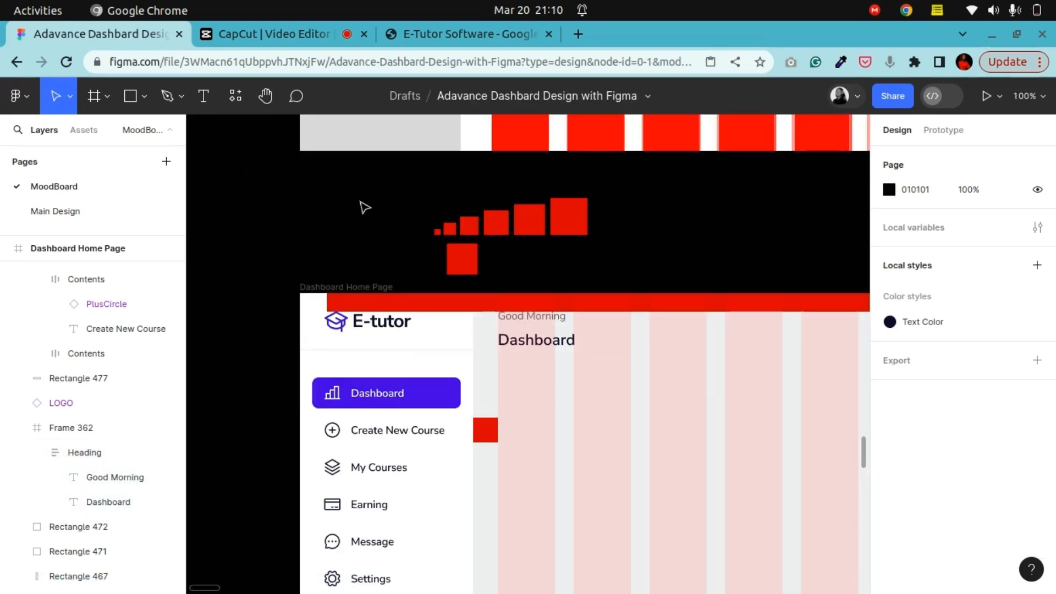
left_click(266, 96)
key("minus")
left_click_drag(671, 415, 356, 368)
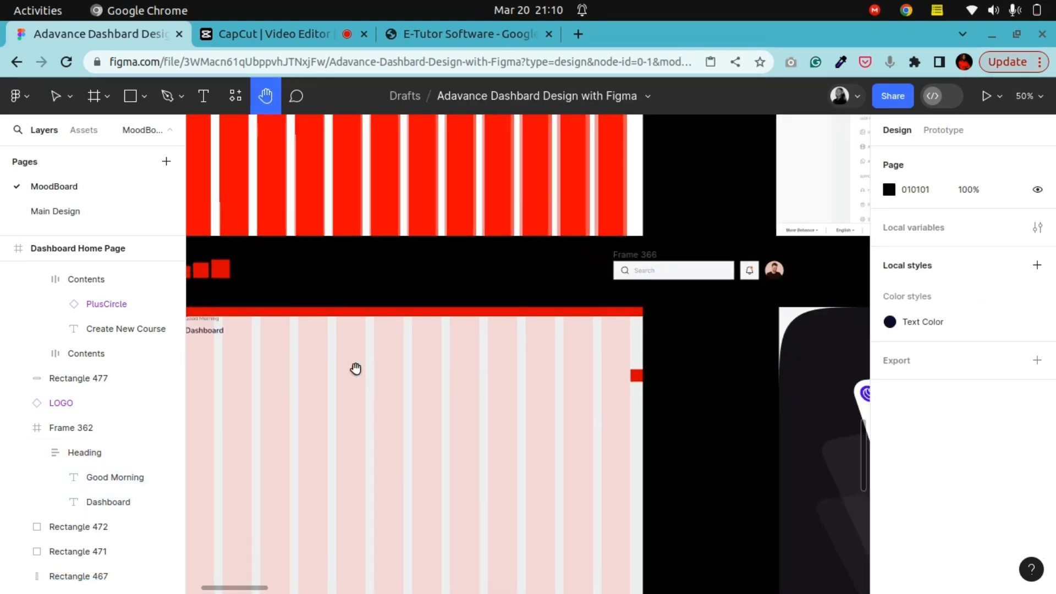
left_click_drag(491, 302, 522, 301)
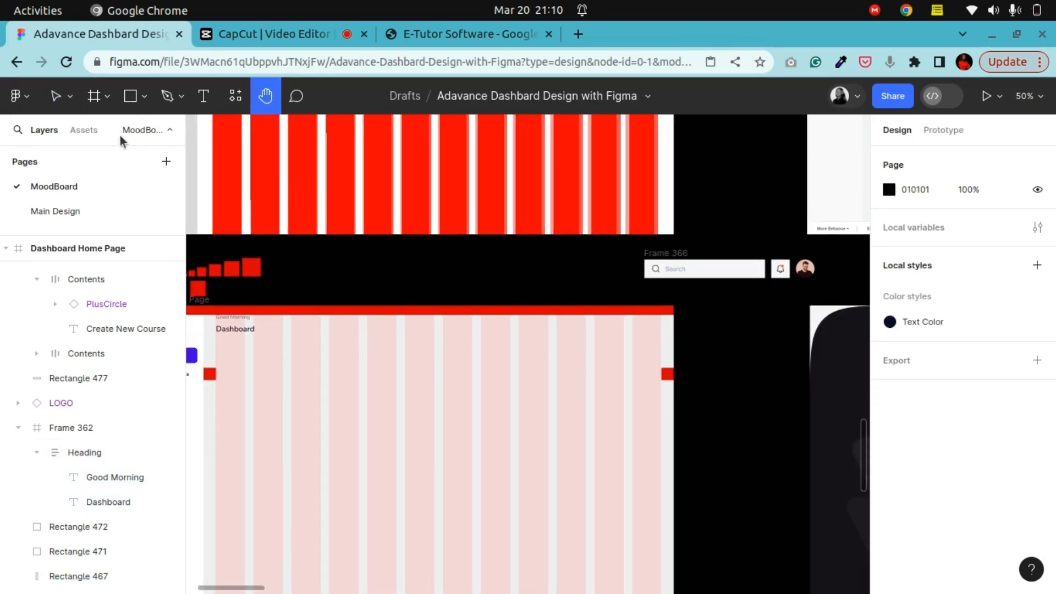
left_click(55, 96)
left_click(676, 252)
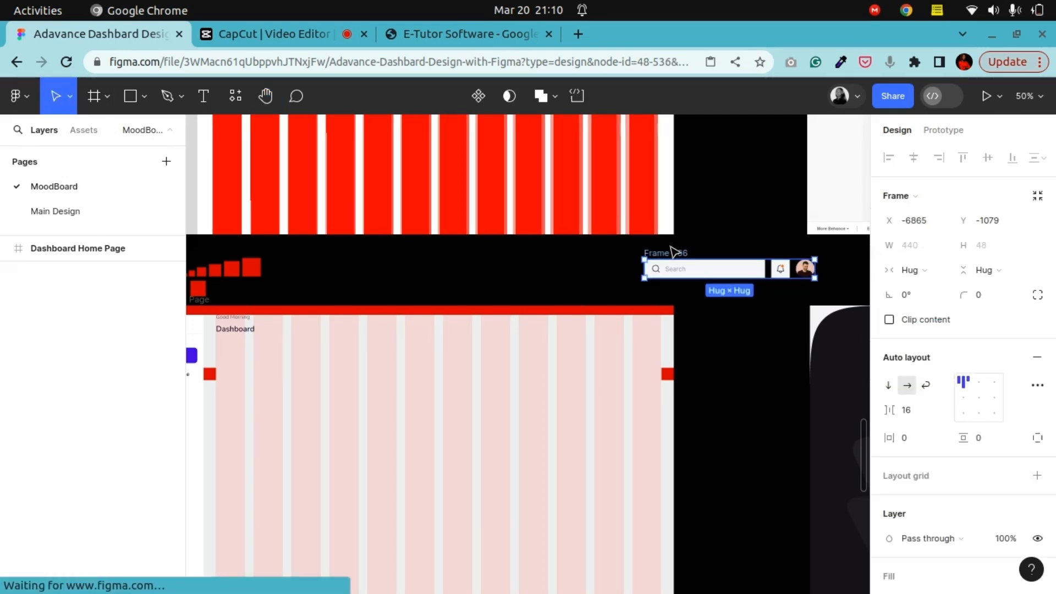
left_click_drag(672, 254, 514, 314)
key("shift+0")
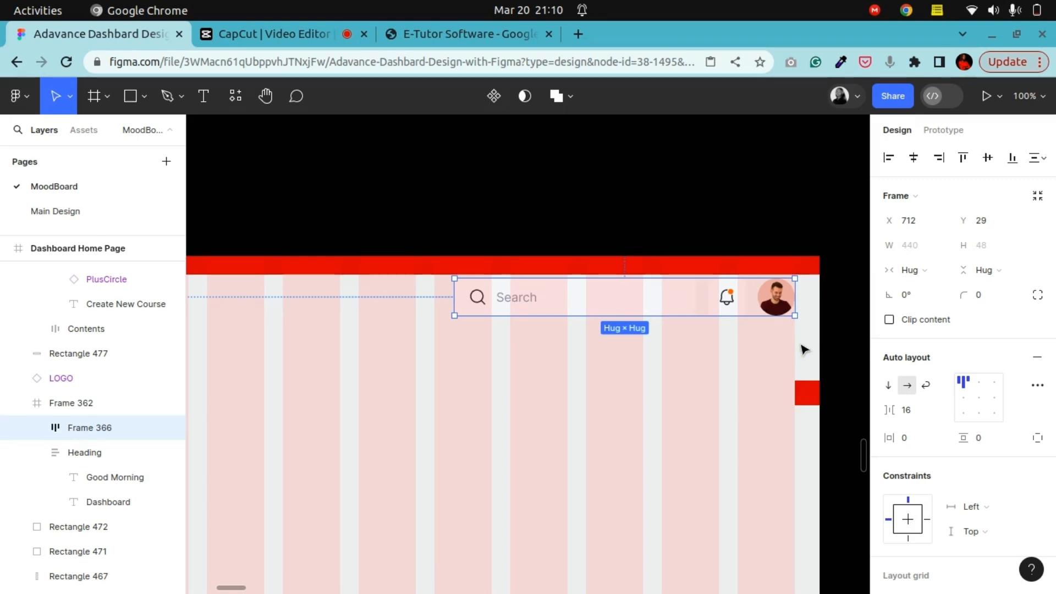
Nudge the search, bell and avatar frame up to Y 25, just below the red top spacer
key("Up")
key("Up")
key("Up")
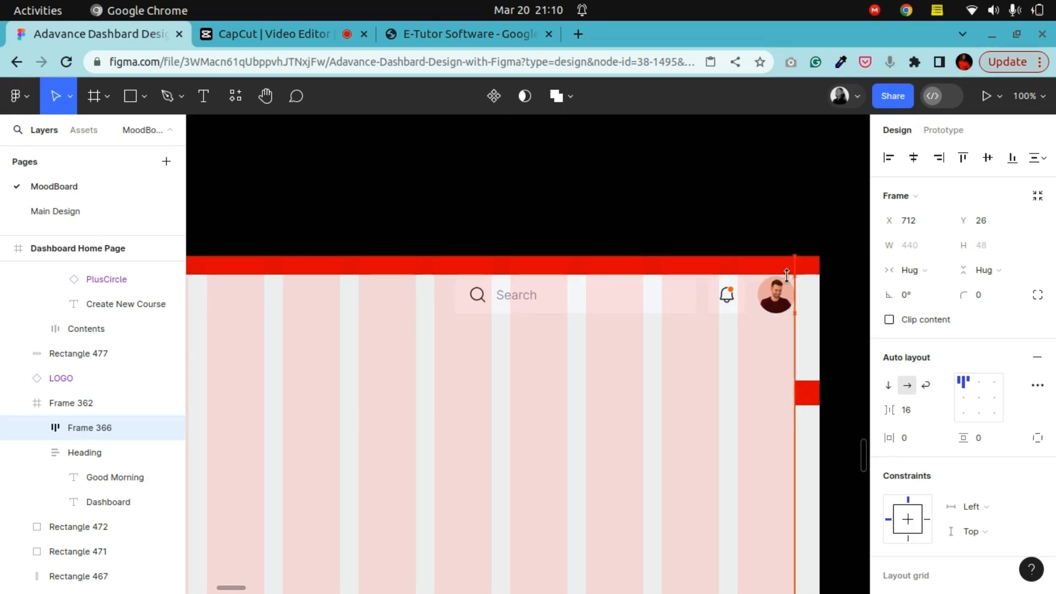
key("Up")
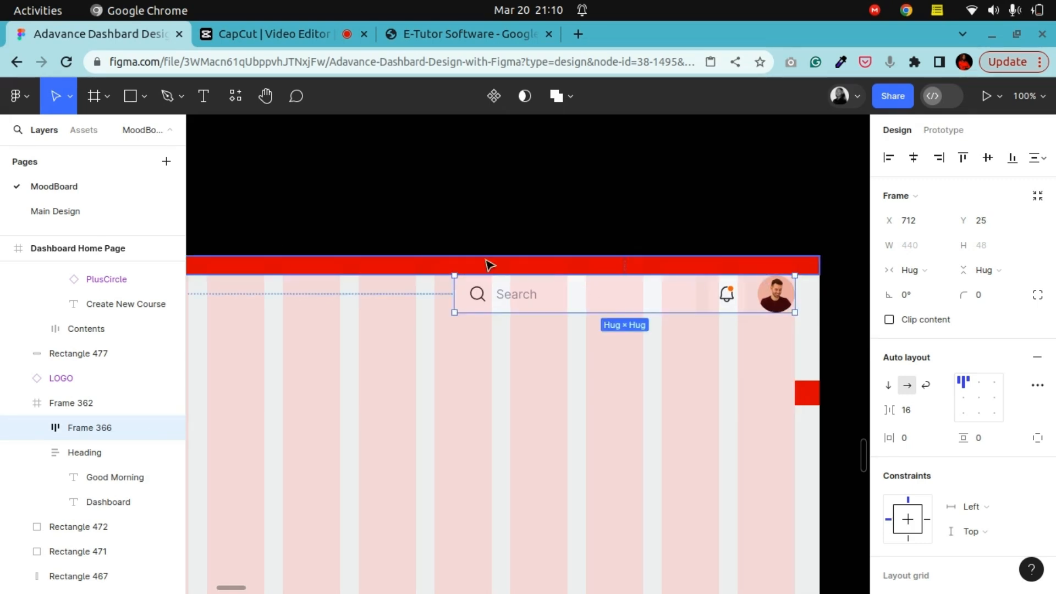
Examine the search bar frame's alignment with the top spacer and grid columns up close, and review the whole Dashboard Home Page
left_click(265, 96)
mouse_move(259, 340)
left_mouse_down()
mouse_move(476, 285)
mouse_move(155, 279)
left_mouse_up()
mouse_move(607, 283)
left_mouse_down()
mouse_move(437, 281)
mouse_move(520, 364)
left_mouse_up()
key("ctrl+plus")
left_click_drag(672, 299, 436, 303)
left_click_drag(529, 304, 529, 292)
left_click_drag(412, 254, 794, 313)
key("ctrl+minus")
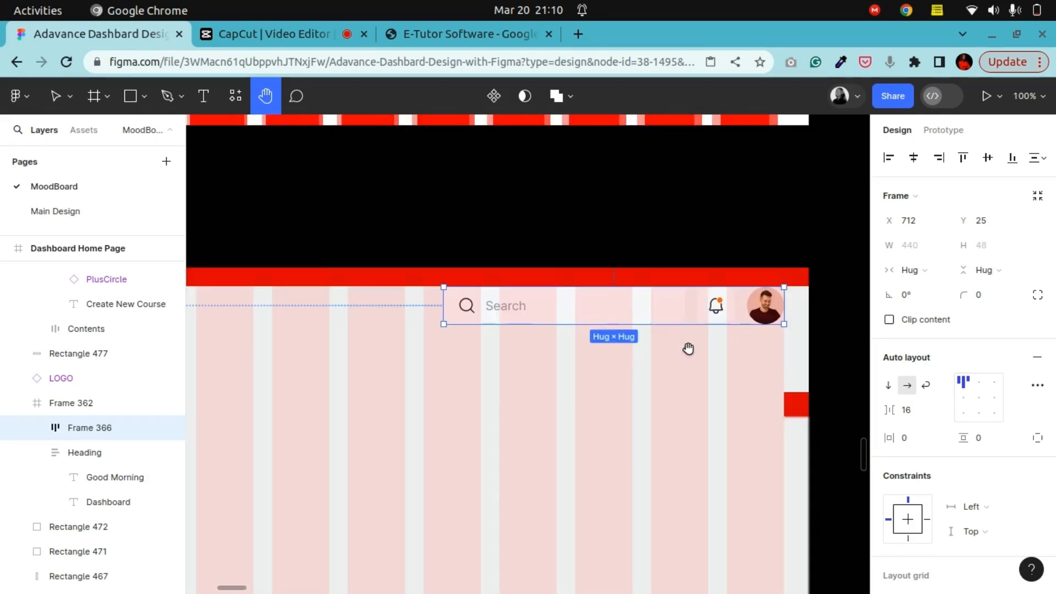
key("ctrl+minus")
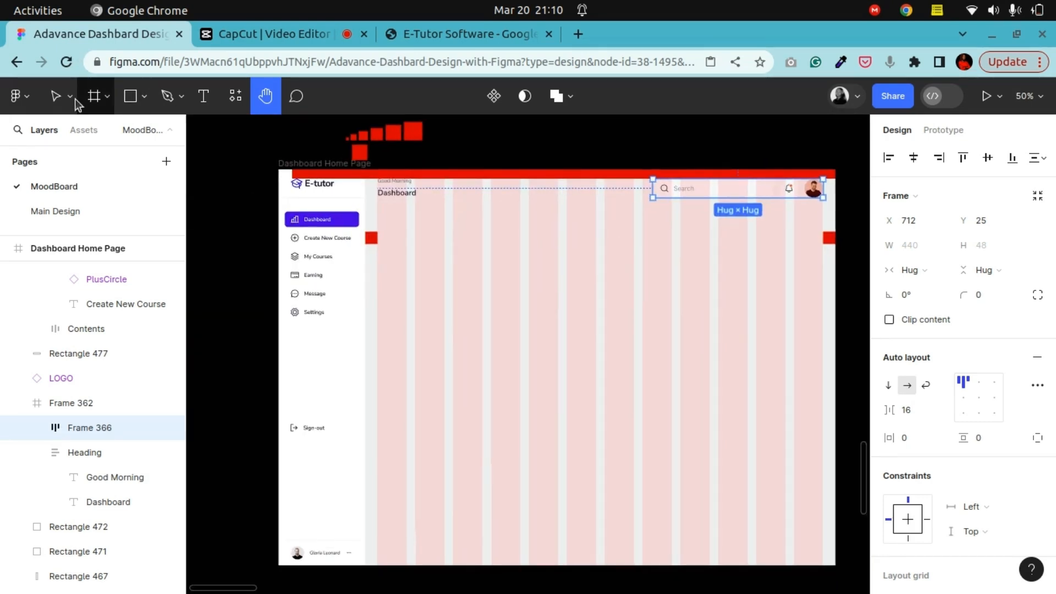
Hide the 12-column layout grid on the content frame, Frame 362
key("v")
left_click(472, 280)
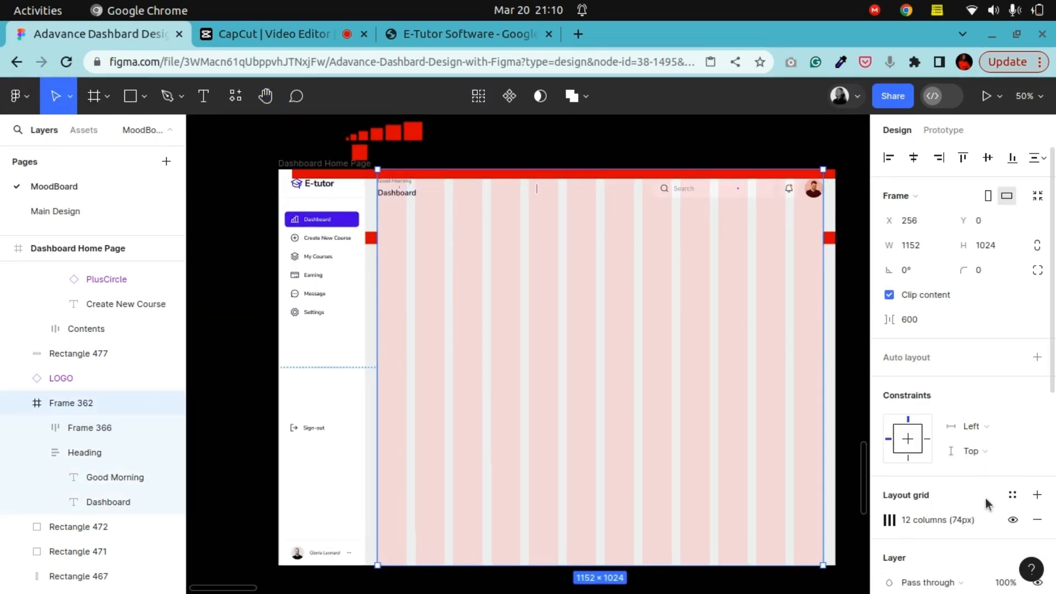
left_click(1010, 520)
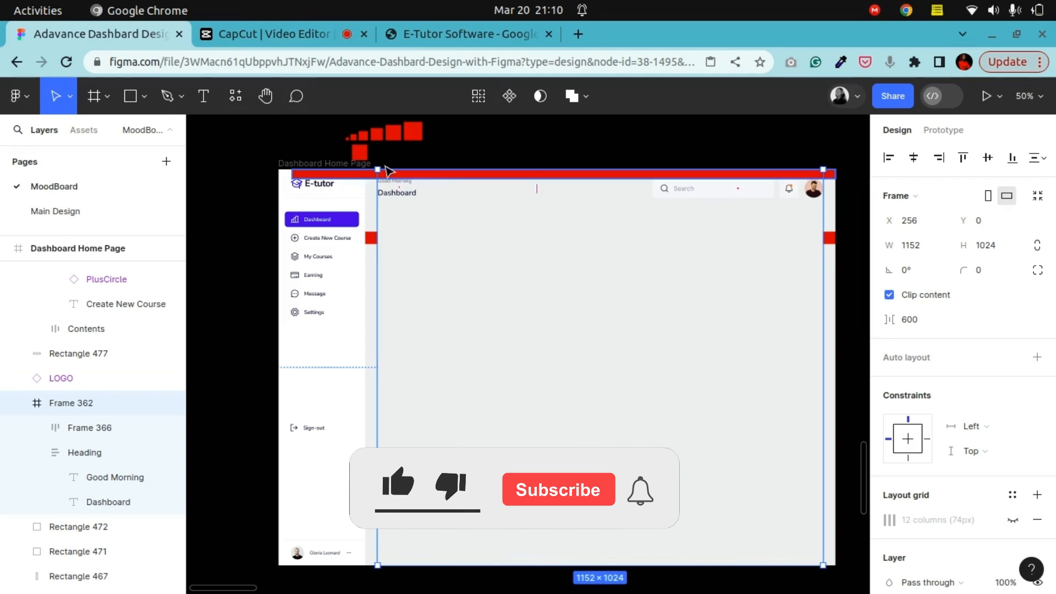
Examine the header's search field, heading and sidebar menu up close without the grid
left_click(265, 102)
left_click_drag(544, 252, 424, 316)
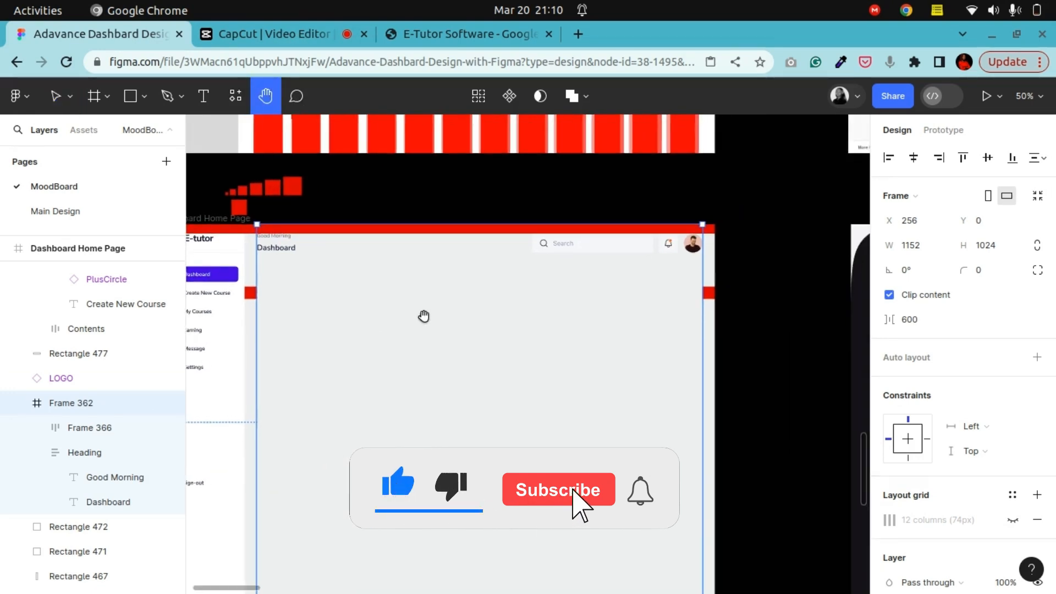
key("ctrl+plus")
left_click_drag(686, 215, 717, 295)
key("ctrl+plus")
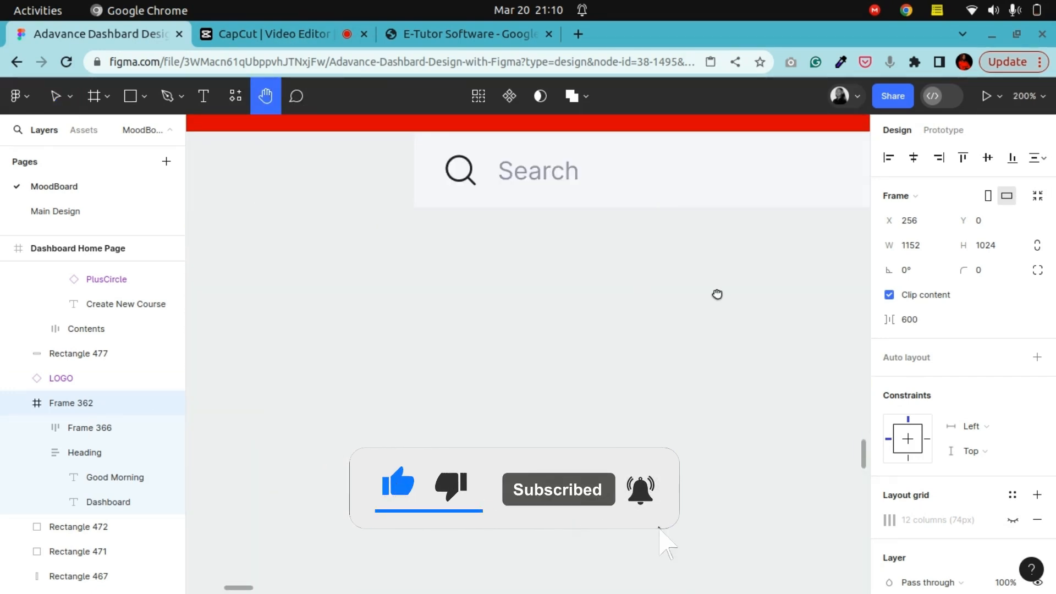
key("ctrl+minus")
key("ctrl+minus")
left_click_drag(539, 297, 567, 344)
key("ctrl+plus")
left_click_drag(557, 207, 540, 328)
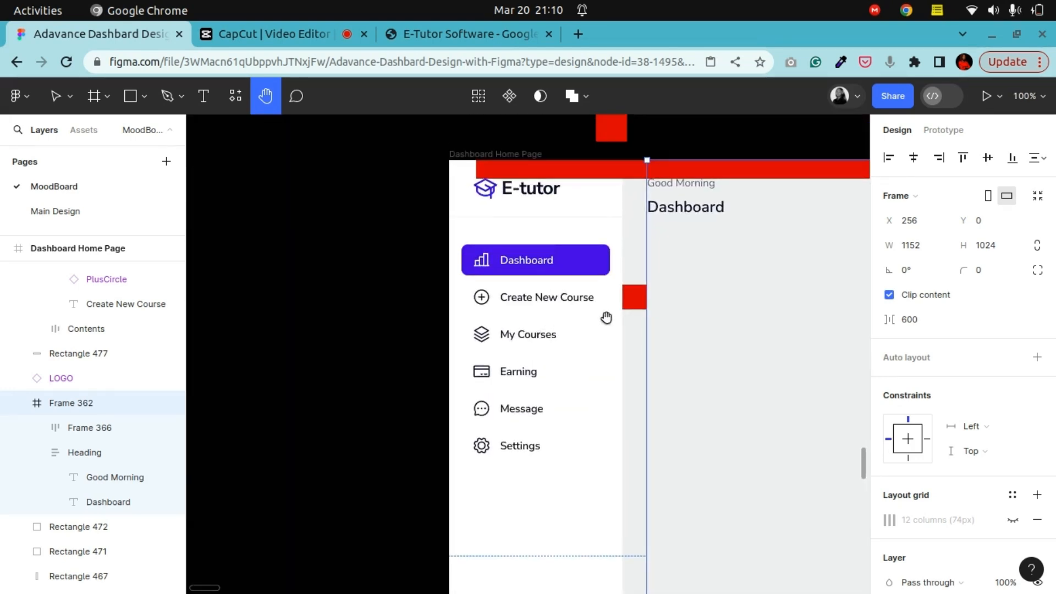
key("ctrl+plus")
left_click(61, 107)
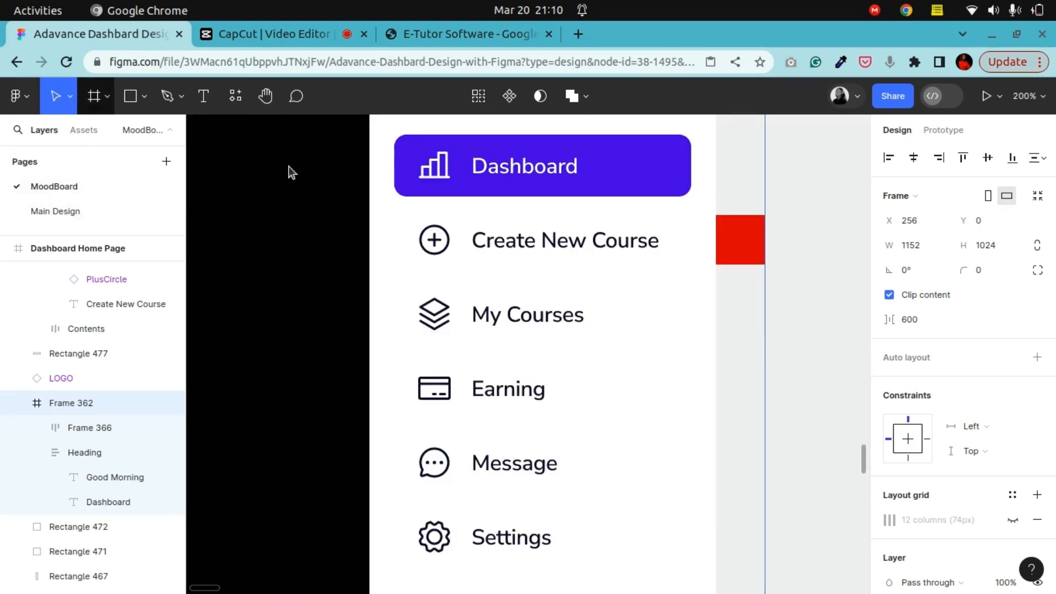
left_click(669, 180)
left_click(337, 191)
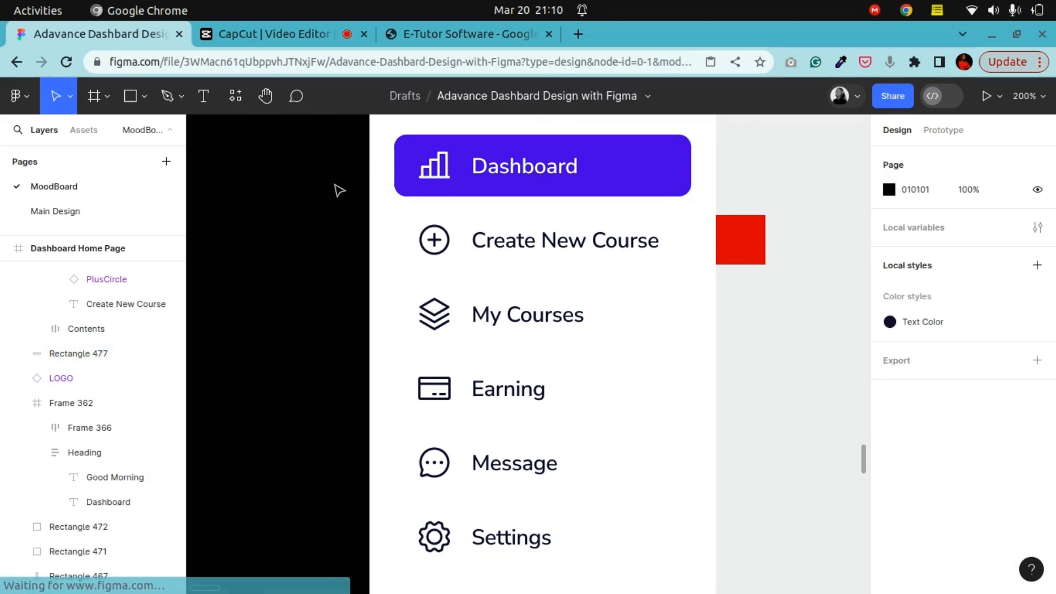
Set the corner radius of the header's Search component to 8
key("ctrl+minus")
left_click(266, 96)
left_click_drag(615, 252, 309, 296)
left_click_drag(686, 288, 476, 307)
key("ctrl+plus")
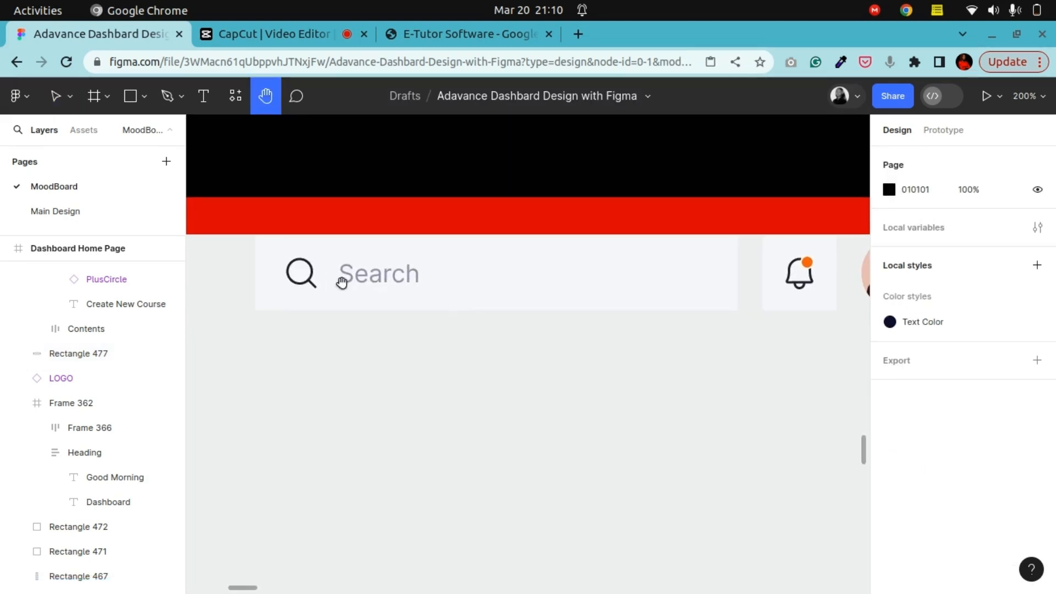
left_click(56, 96)
left_click(698, 283)
double_click(698, 283)
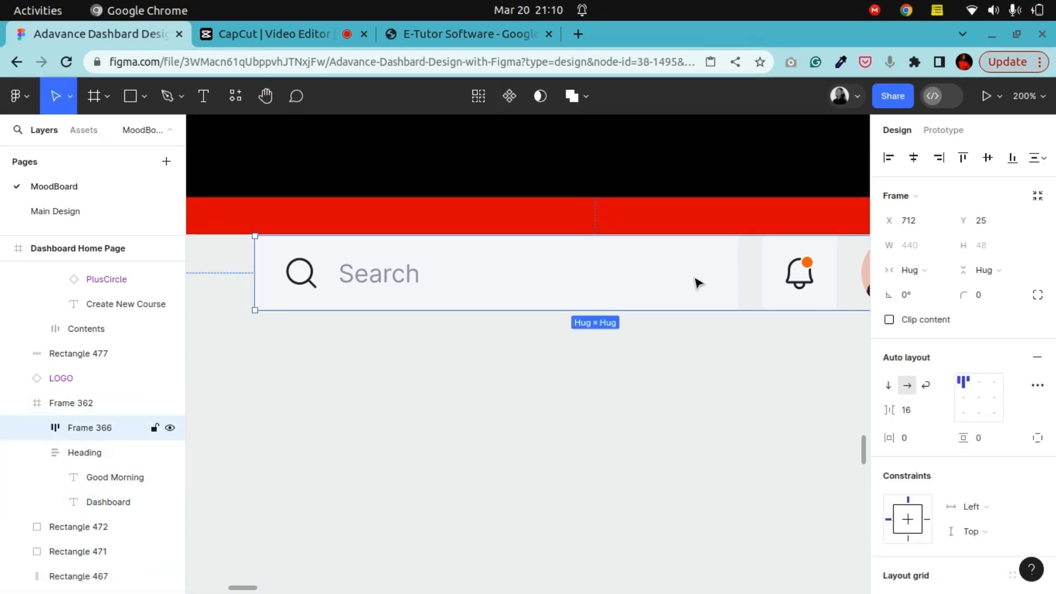
double_click(698, 283)
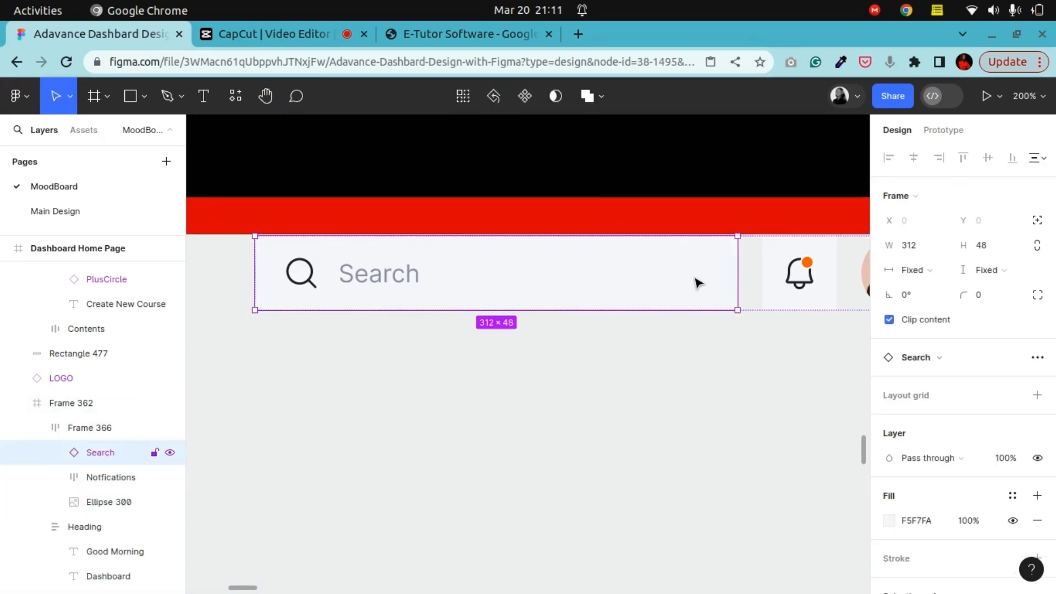
type("8")
key("Return")
Set the corner radius of the header's notification bell frame to 8
left_click(775, 275)
left_click(985, 295)
type("8")
key("Return")
left_click(699, 167)
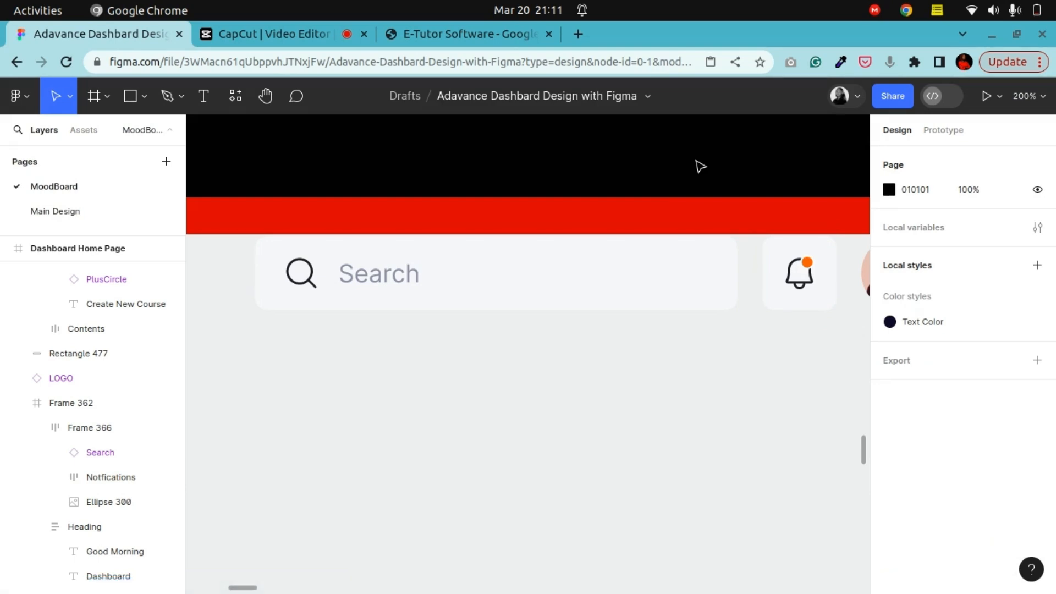
Apply the Text Color style to the magnifying glass icon in the header's search field
left_click(266, 96)
left_click_drag(261, 314, 714, 276)
left_click_drag(436, 287, 702, 276)
key("ctrl+minus")
left_click_drag(495, 347, 537, 253)
left_click_drag(809, 266, 549, 281)
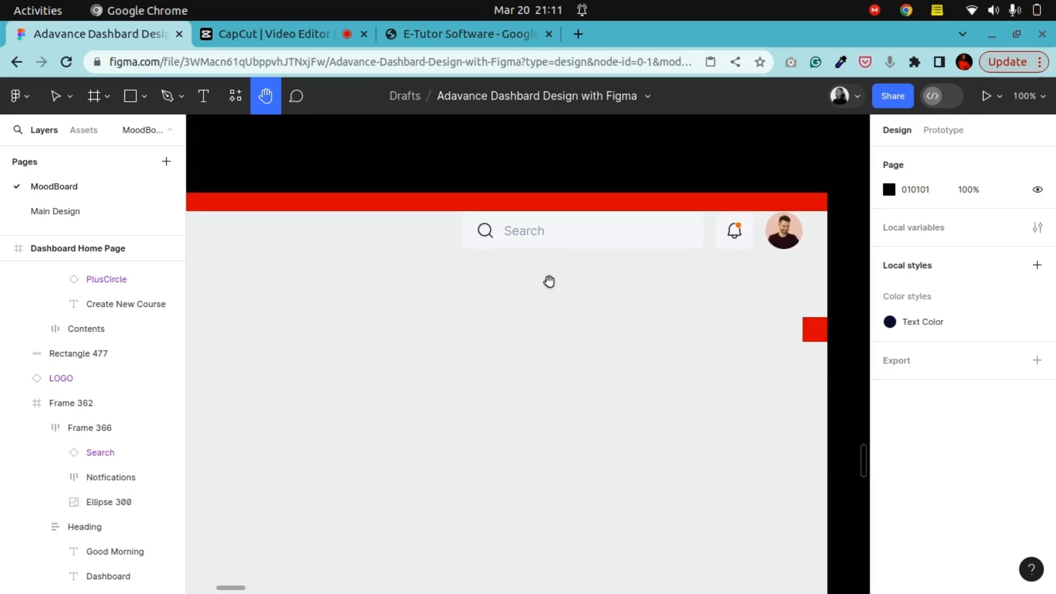
left_click(55, 96)
left_click(644, 242)
left_click(645, 244)
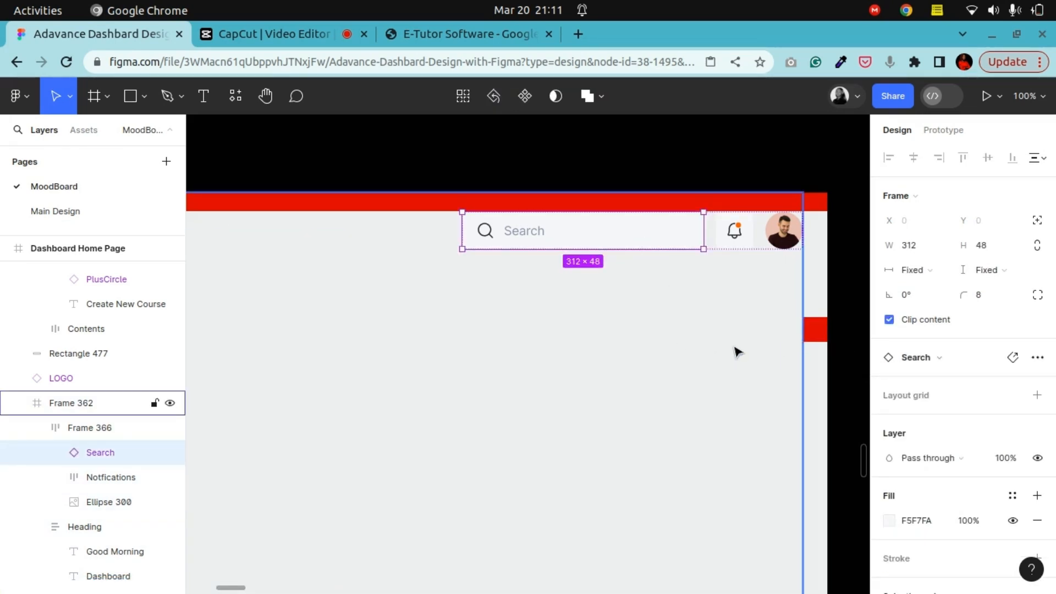
double_click(496, 241)
double_click(495, 241)
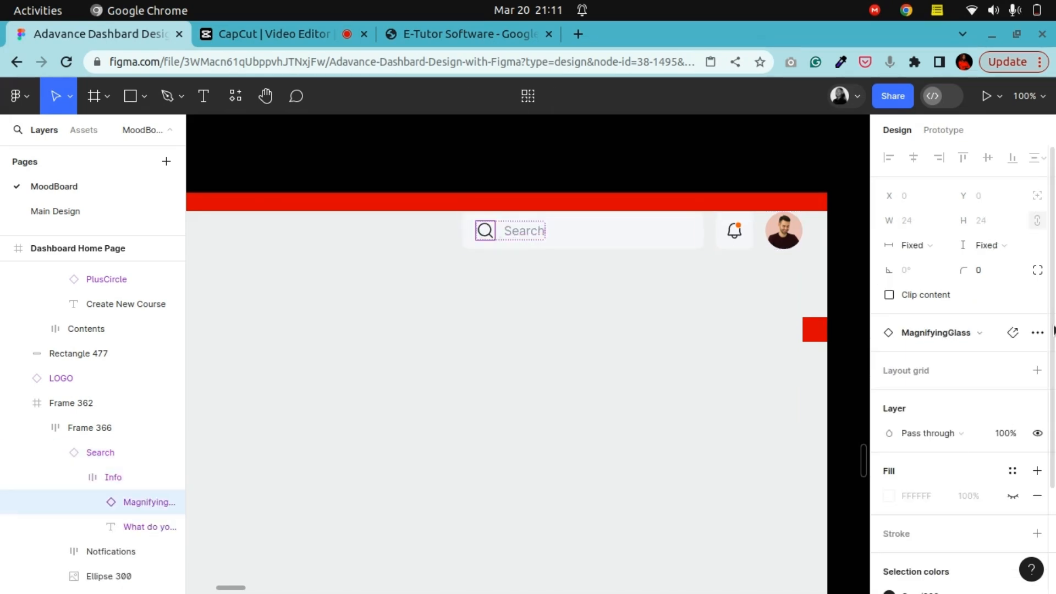
left_click(1013, 460)
left_click(1011, 462)
left_click(741, 368)
Detach the colour style from the magnifying glass icon and set its colour opacity to 90%
left_click(1012, 461)
type("90")
key("Return")
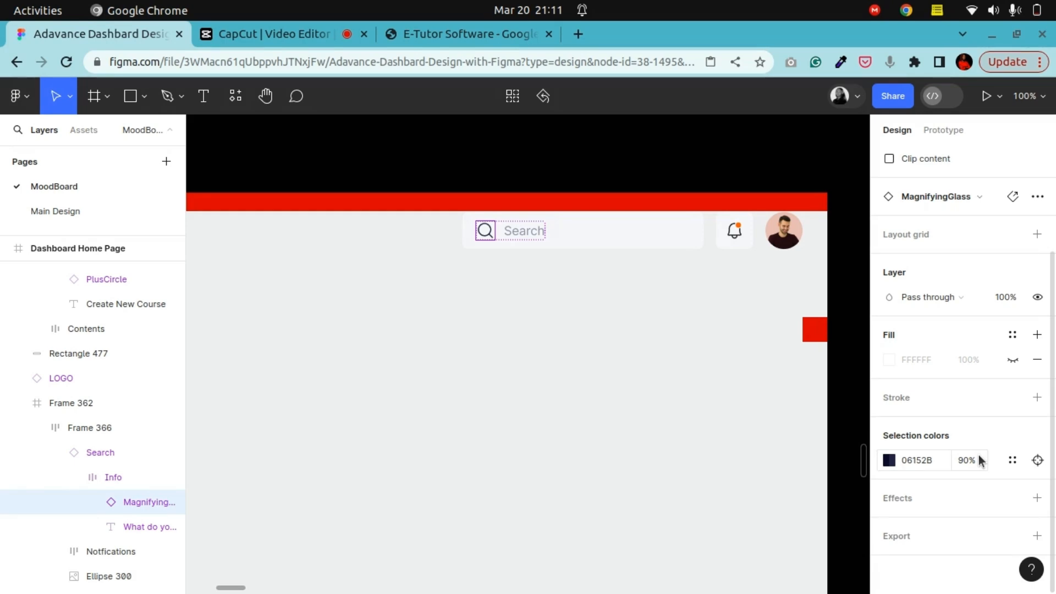
Change the font of the Search placeholder text to Nunito Sans
left_click(538, 237)
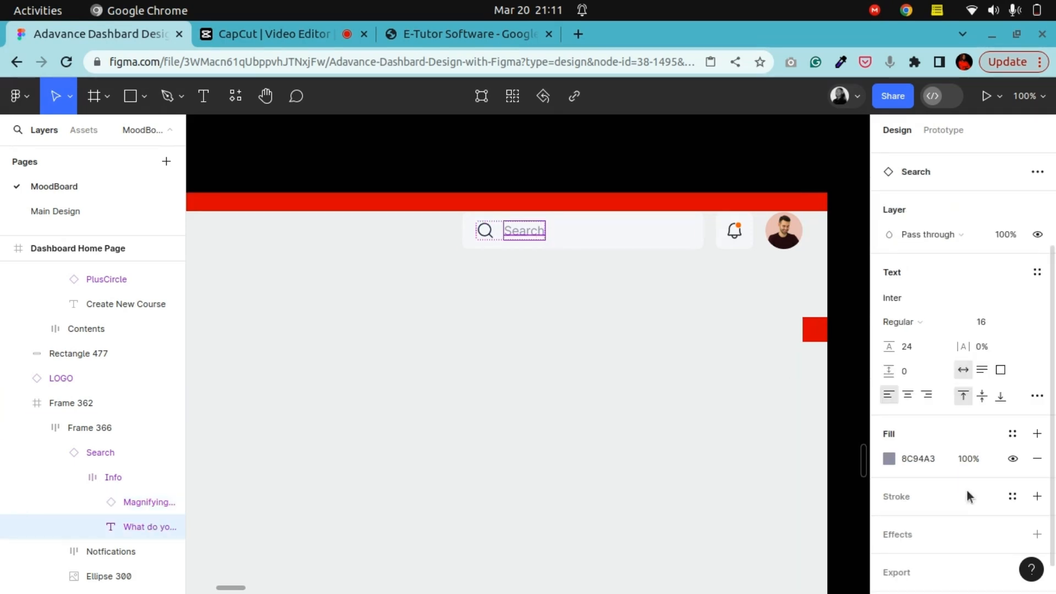
left_click(920, 298)
type("nun")
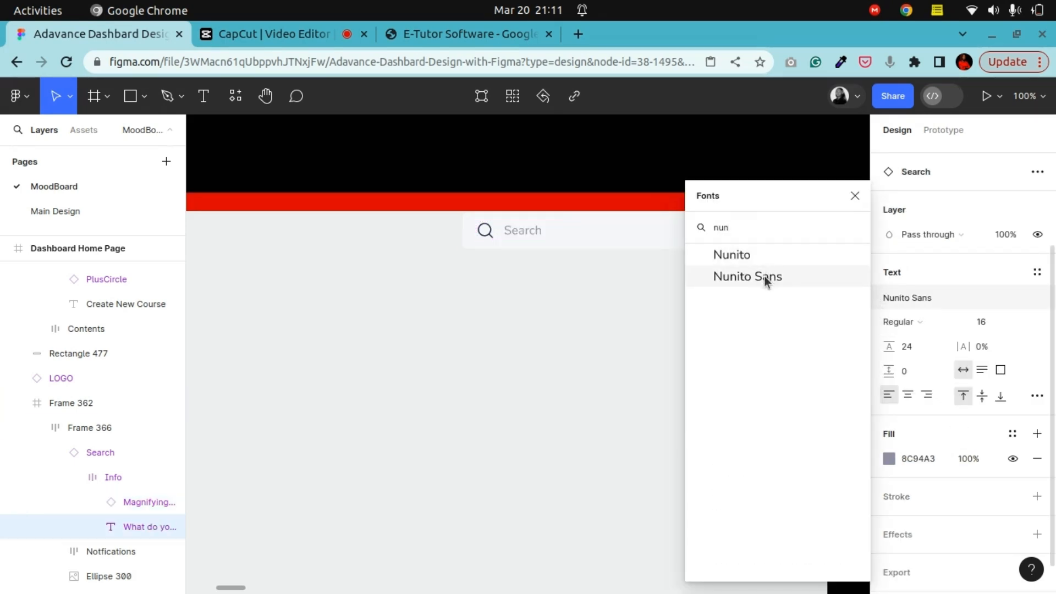
left_click(766, 278)
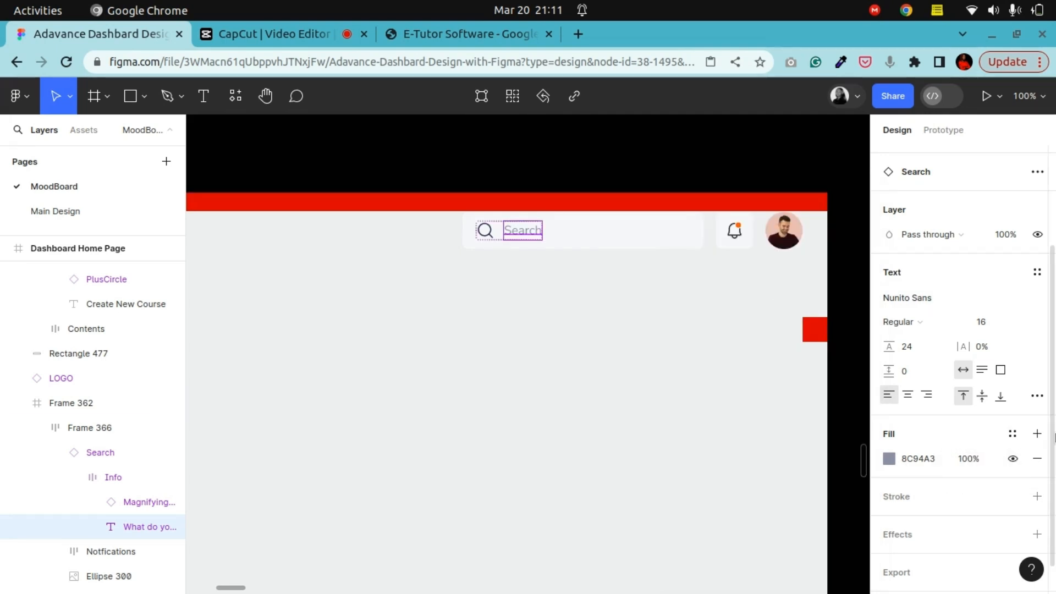
Apply Text Color to the Search placeholder, detach the style and reduce its fill opacity to 54%
left_click(1012, 434)
left_click(763, 366)
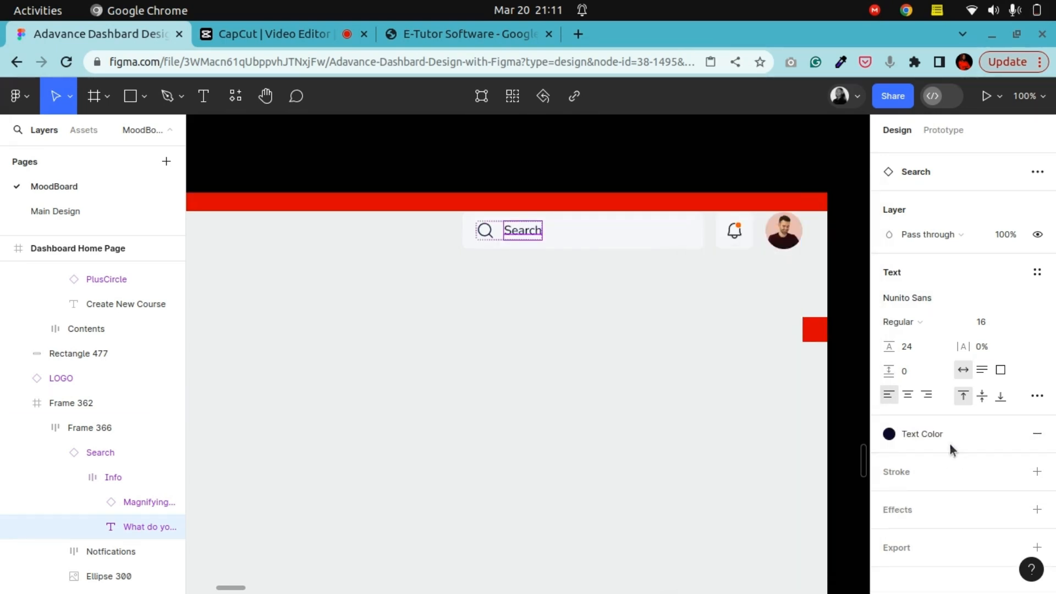
left_click(1024, 428)
type("64")
key("Return")
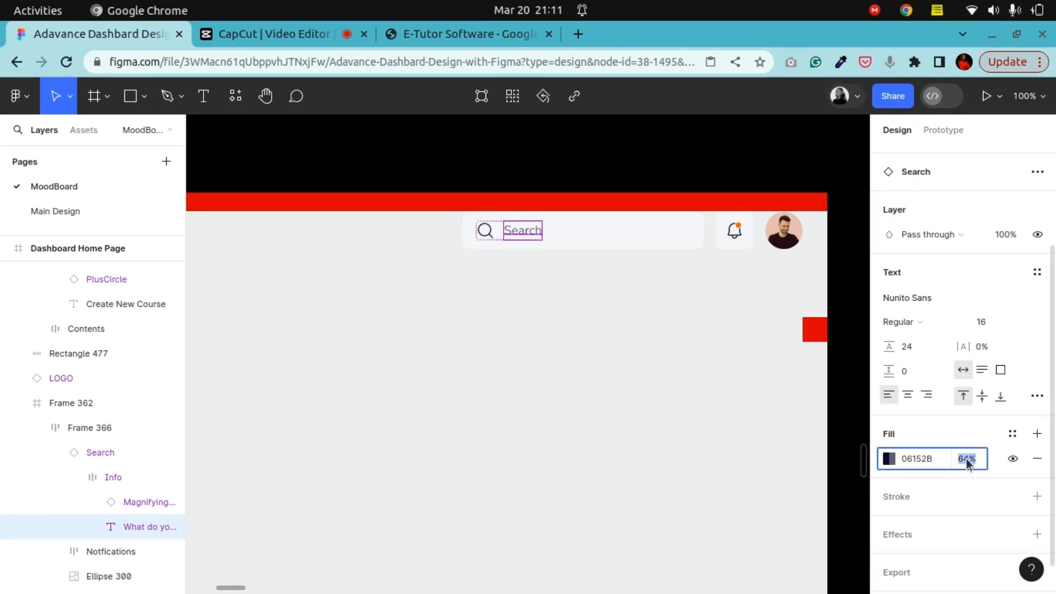
type("54")
key("Return")
key("Return")
Detach the linked gray, white and primary colour styles from the notification bell frame's colours
left_click(741, 239)
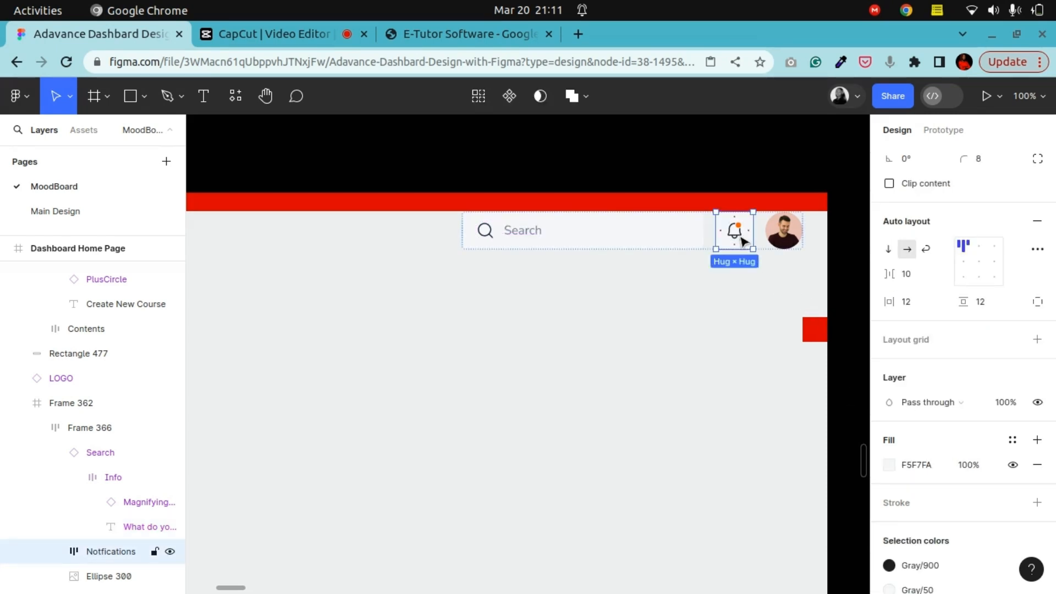
scroll(963, 330, "down", 3)
left_click(1012, 384)
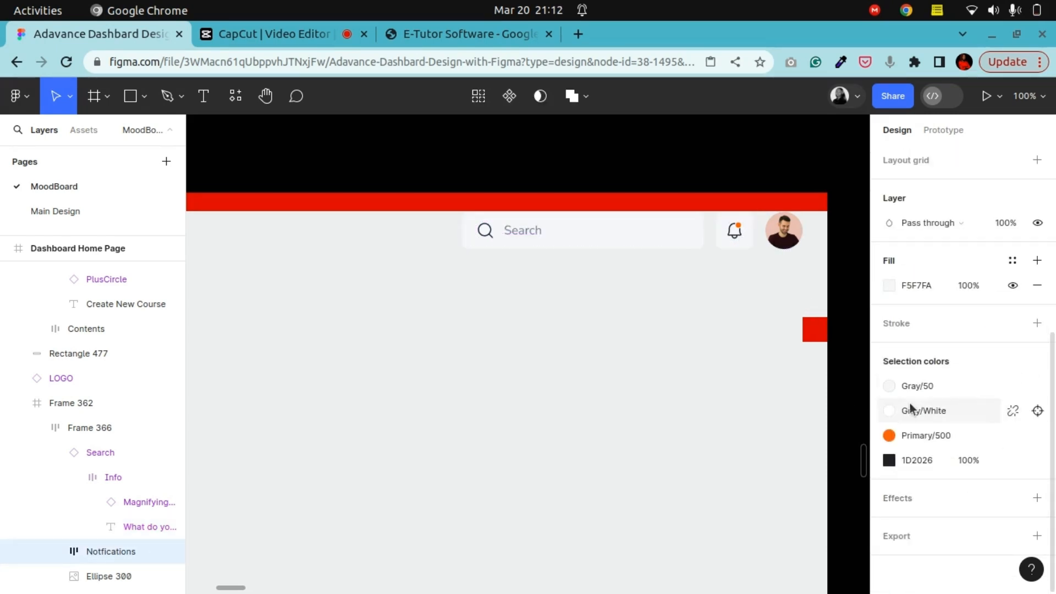
left_click(1013, 435)
left_click(1013, 410)
left_click(1013, 386)
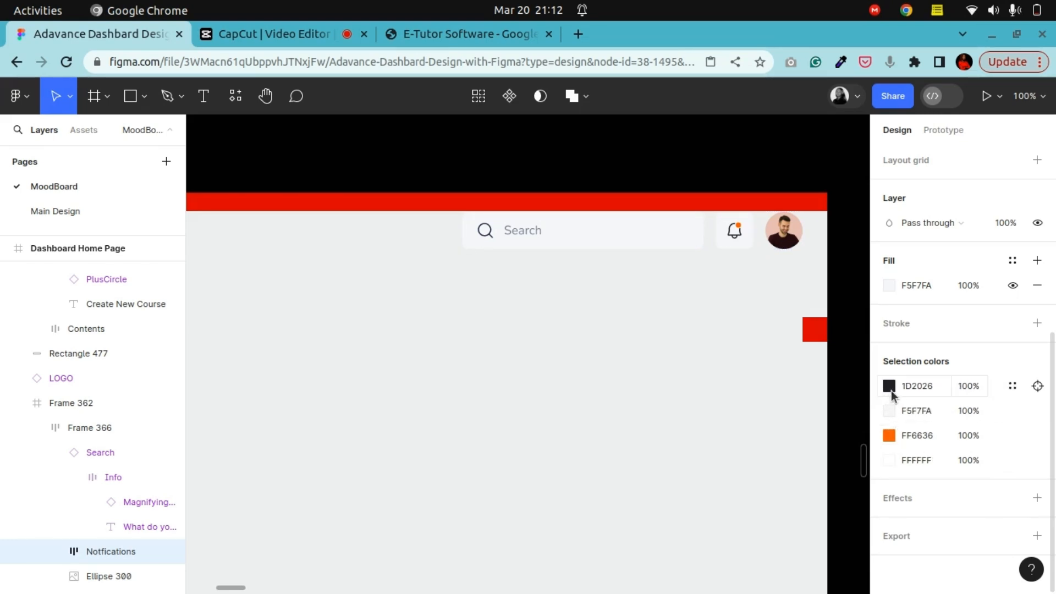
Apply the Text Color style to the dark colour 1D2026 of the notification bell icon
left_click(890, 388)
left_click(1012, 386)
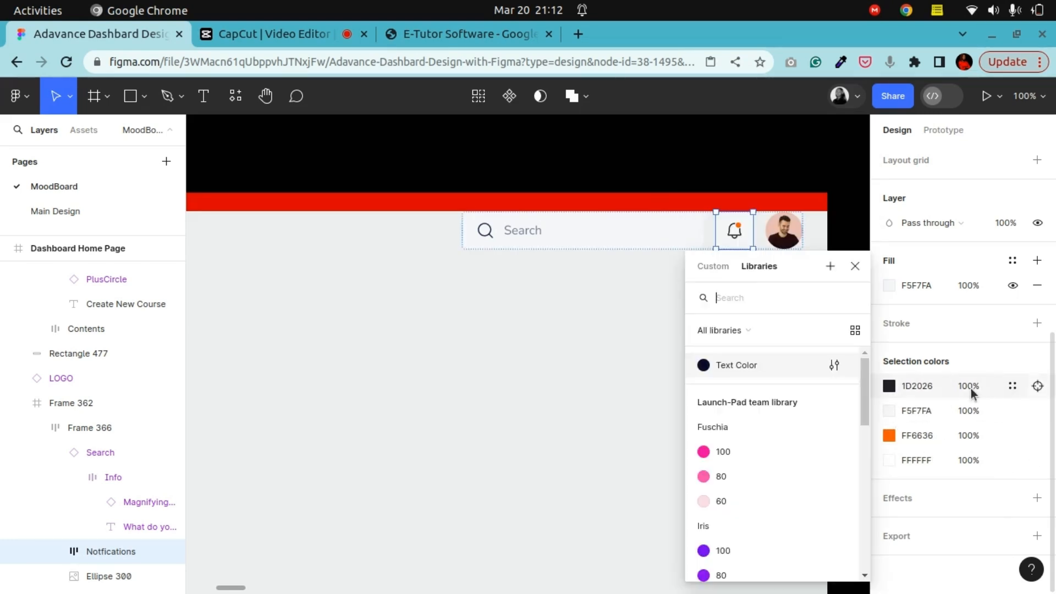
left_click(747, 367)
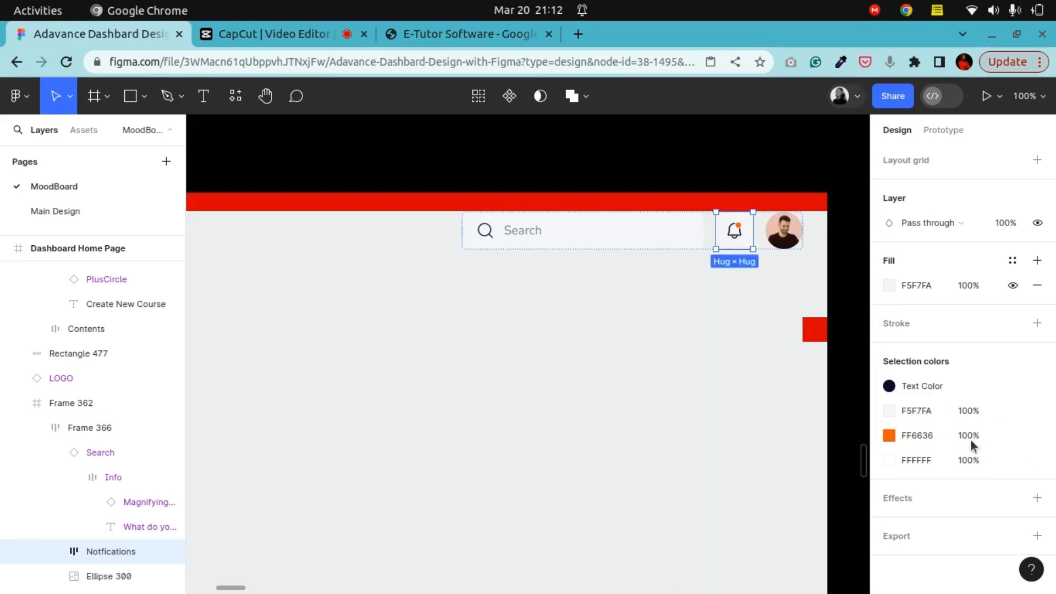
Replace the orange of the bell's notification dot with the document colour 045CE0
left_click(894, 436)
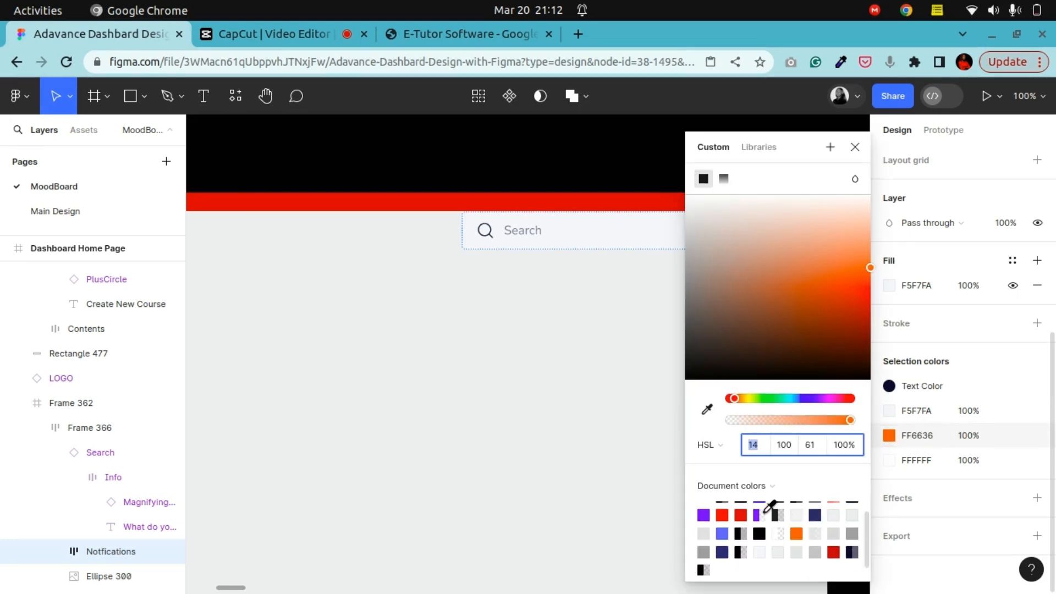
left_click(763, 511)
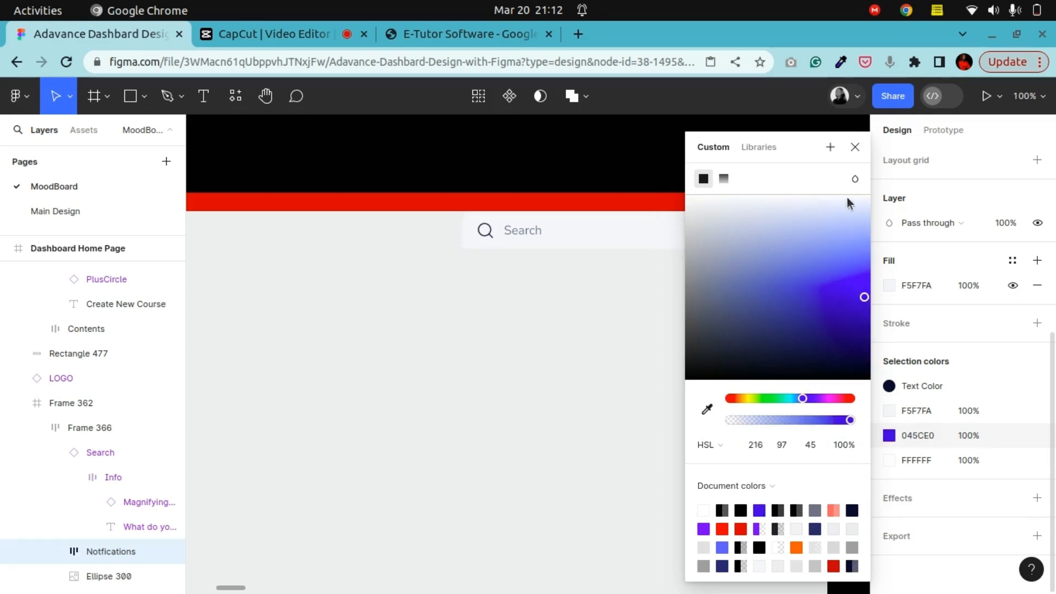
left_click(856, 147)
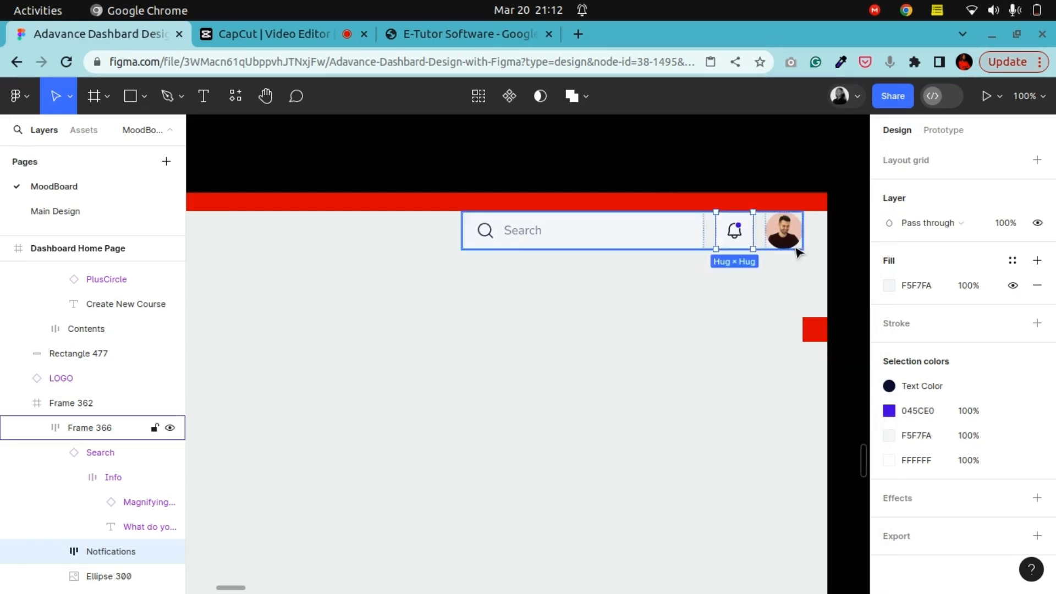
left_click(783, 172)
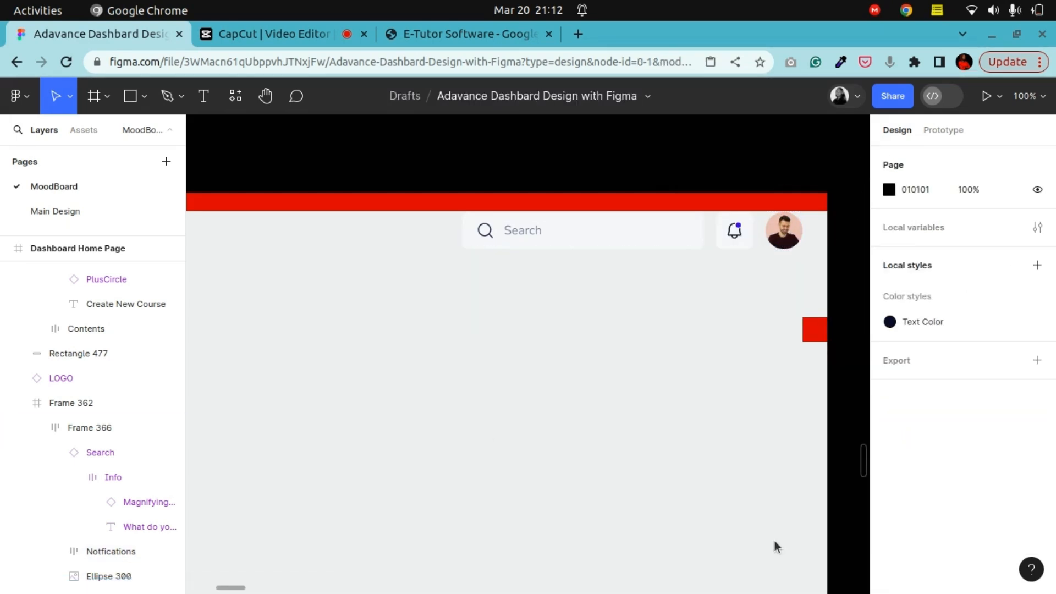
Review the Dashboard Home Page, from the header's restyled elements down to the profile row at the foot of the sidebar
left_click(265, 96)
left_click_drag(304, 266, 691, 262)
left_click_drag(761, 207, 441, 371)
left_click_drag(858, 413, 307, 346)
left_click_drag(725, 315, 633, 361)
scroll(633, 360, "up", 4, "ctrl")
scroll(625, 344, "down", 8, "ctrl")
left_click_drag(461, 457, 475, 386)
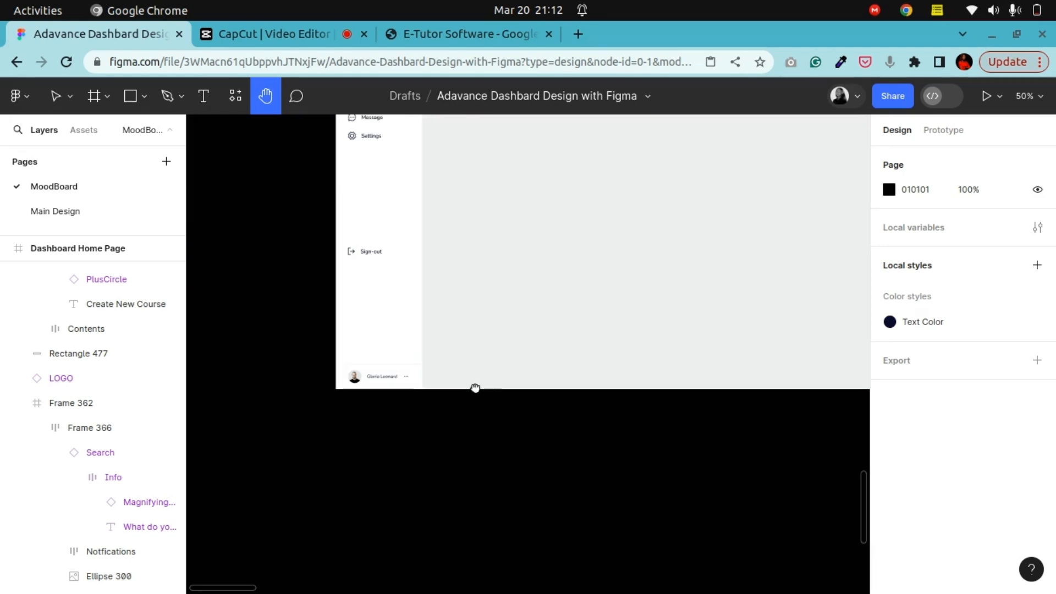
left_click_drag(512, 342, 513, 367)
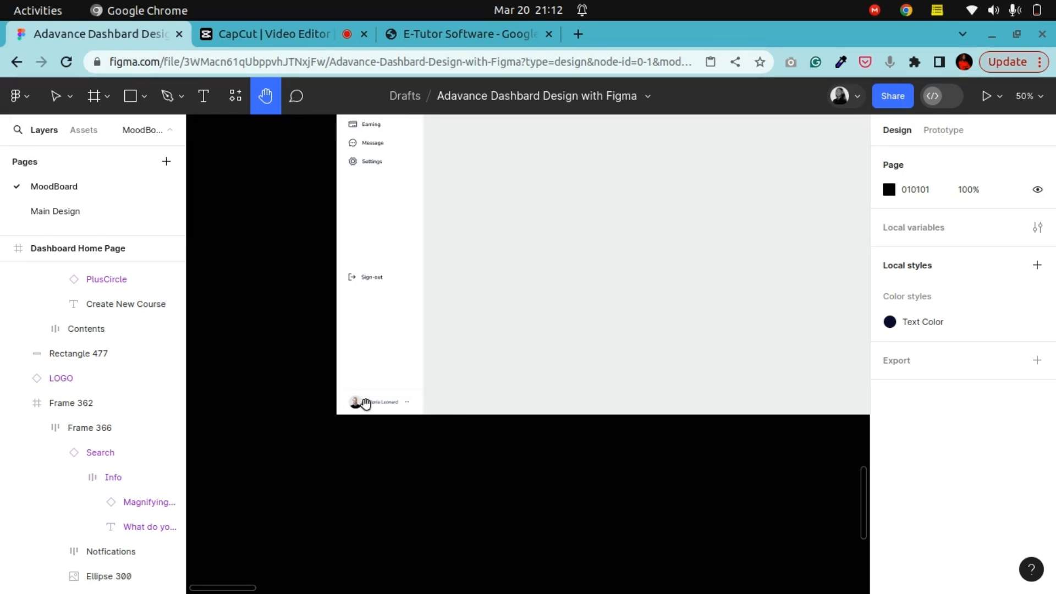
Delete the avatar image, Ellipse 300, from the header's search and notification frame
left_click_drag(811, 120, 578, 355)
key("ctrl+plus")
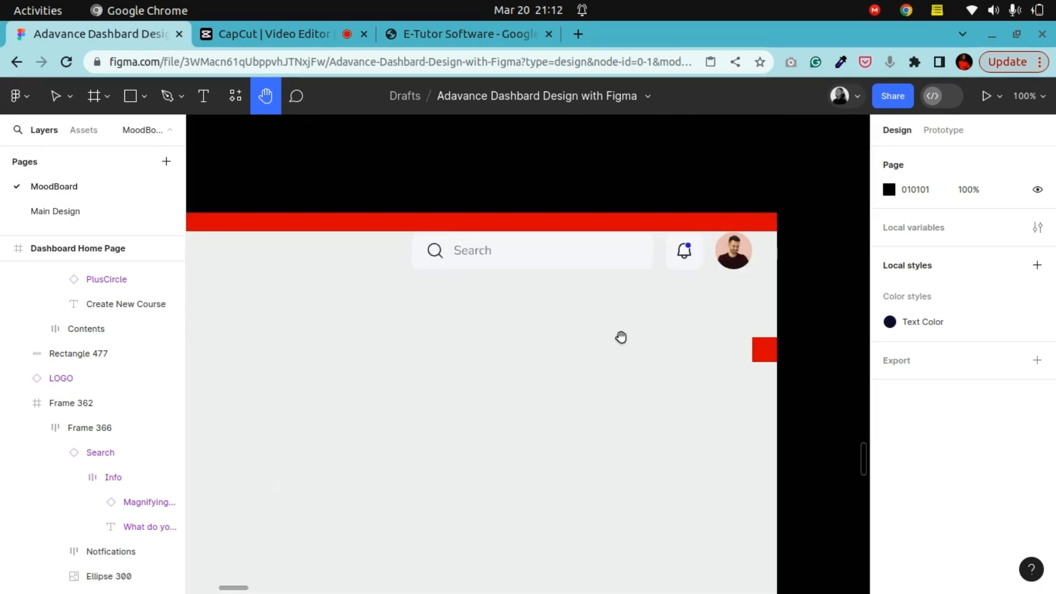
left_click(54, 101)
left_click(736, 254)
double_click(737, 255)
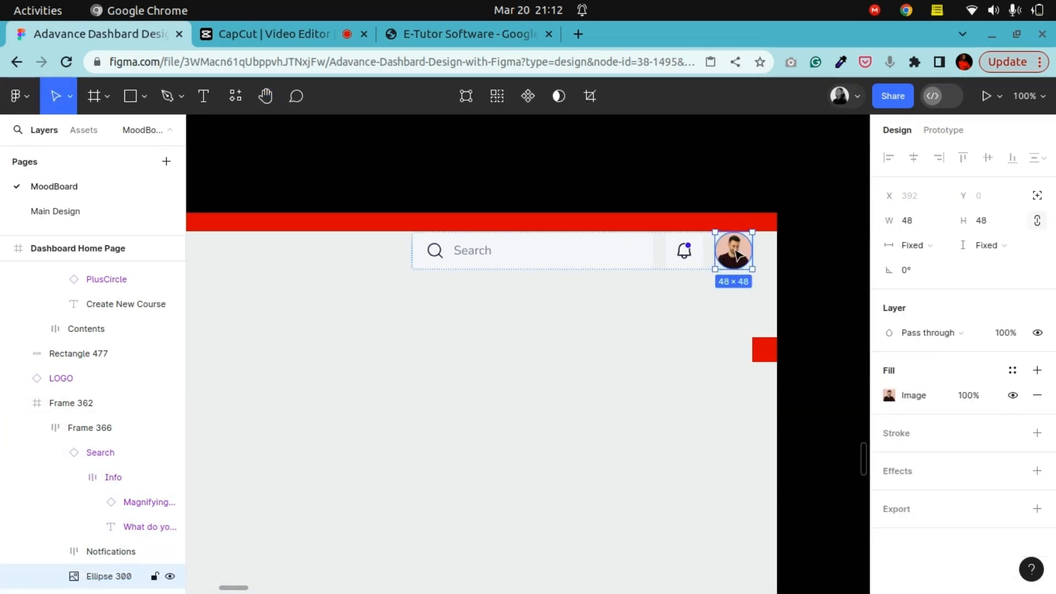
key("Delete")
Move the search and bell frame about 20 px to the right and show Frame 362's 12-column layout grid
left_click(681, 258)
left_click_drag(677, 265, 698, 267)
left_click(718, 332)
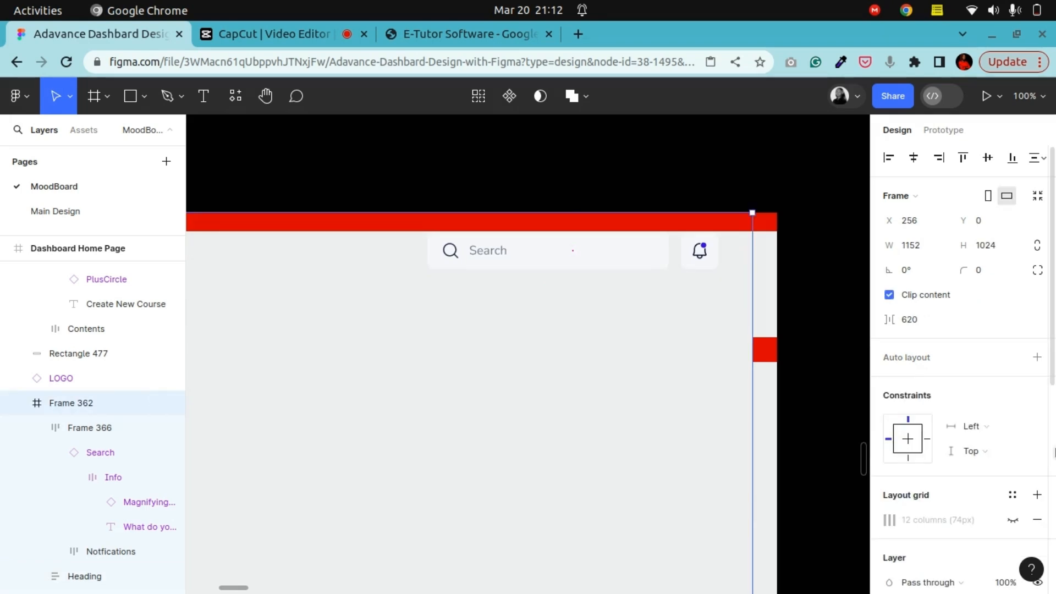
left_click(1014, 520)
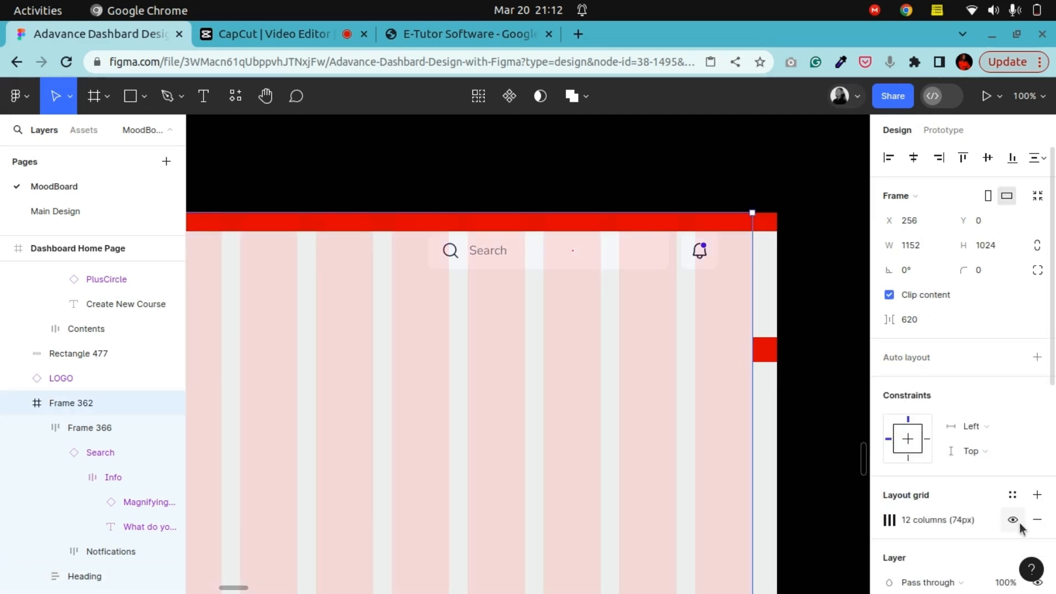
Move the search and bell frame right to X 776, flush with the last grid column's edge, and hide Frame 362's layout grid
left_click(685, 270)
key("Right")
key("Right")
key("Right")
key("Right")
key("Right")
key("Right")
key("Right")
key("Right")
key("Right")
key("Right")
key("Right")
key("Right")
key("Right")
key("Right")
key("Right")
key("Right")
key("Right")
key("Right")
key("Right")
key("Right")
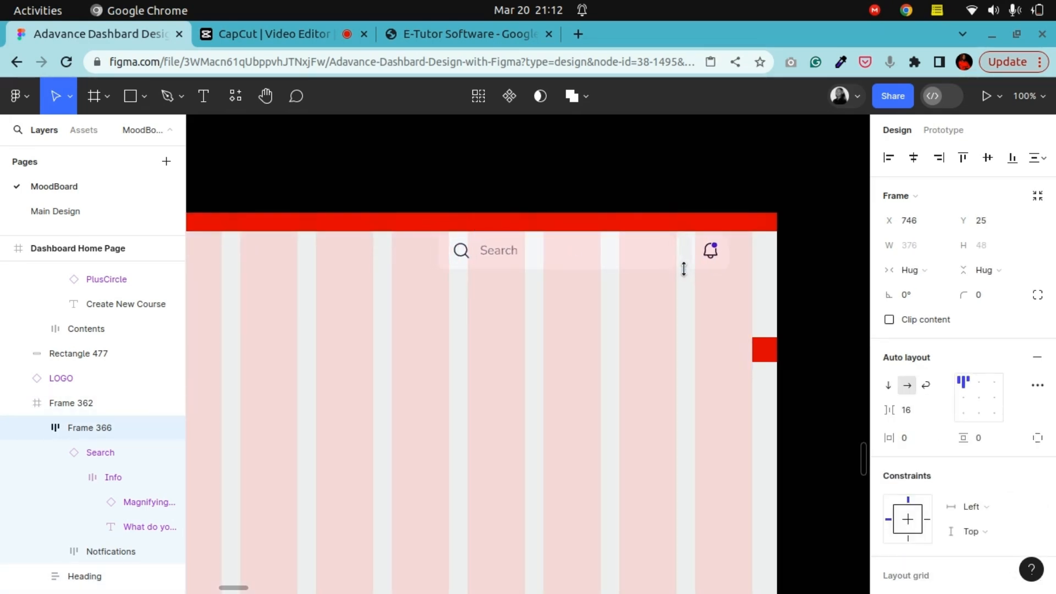
key("Right")
key("Right")
key("Right")
key("Right")
key("Right")
key("Right")
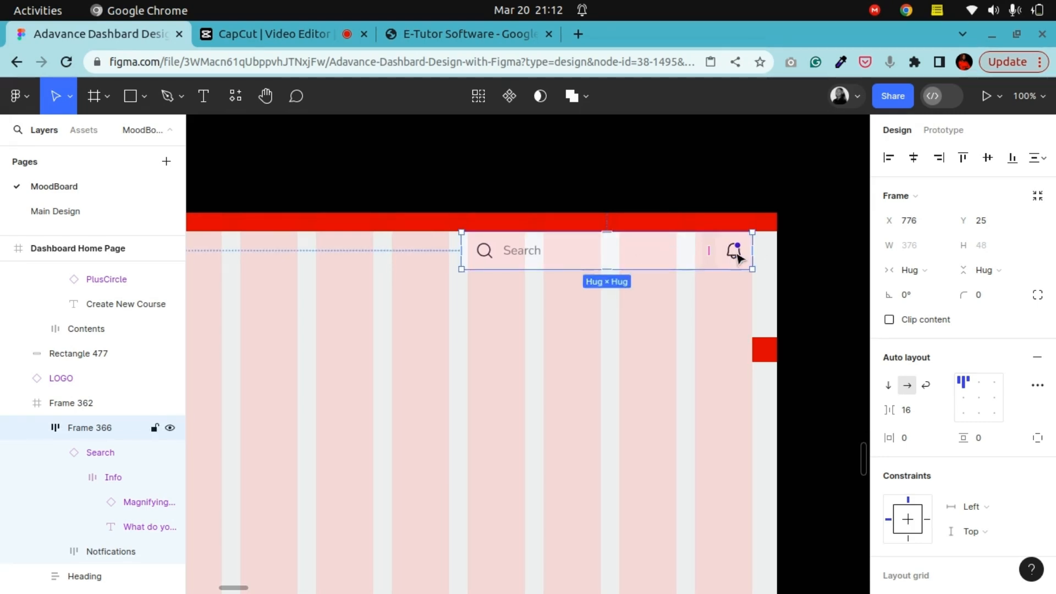
left_click(718, 305)
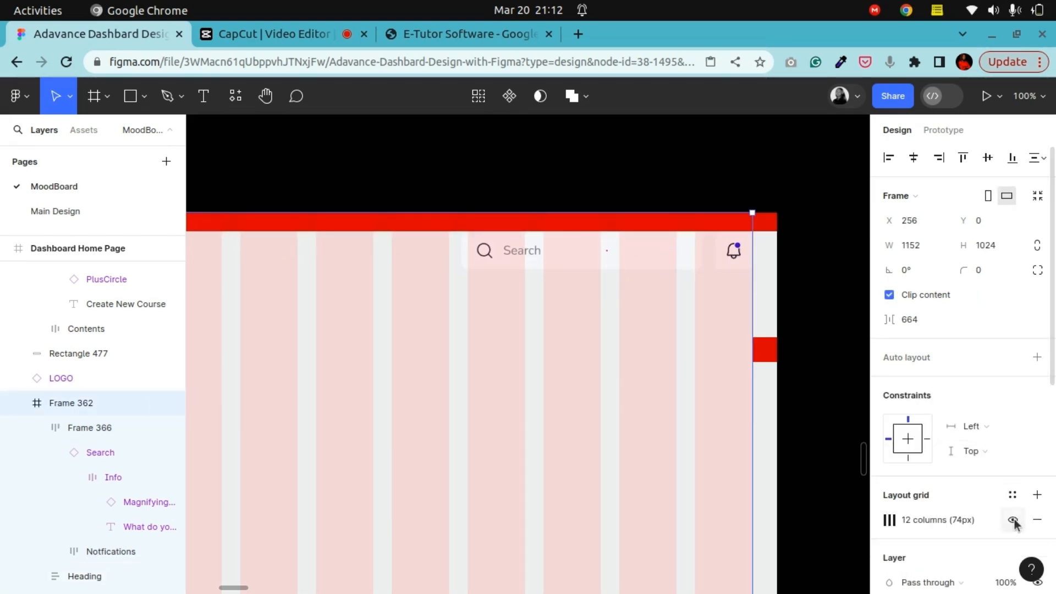
left_click(1013, 518)
Recolour the F5F7FA background shared by the search field and bell to a near-white, about HSL 210, 7, 99
left_click(648, 265)
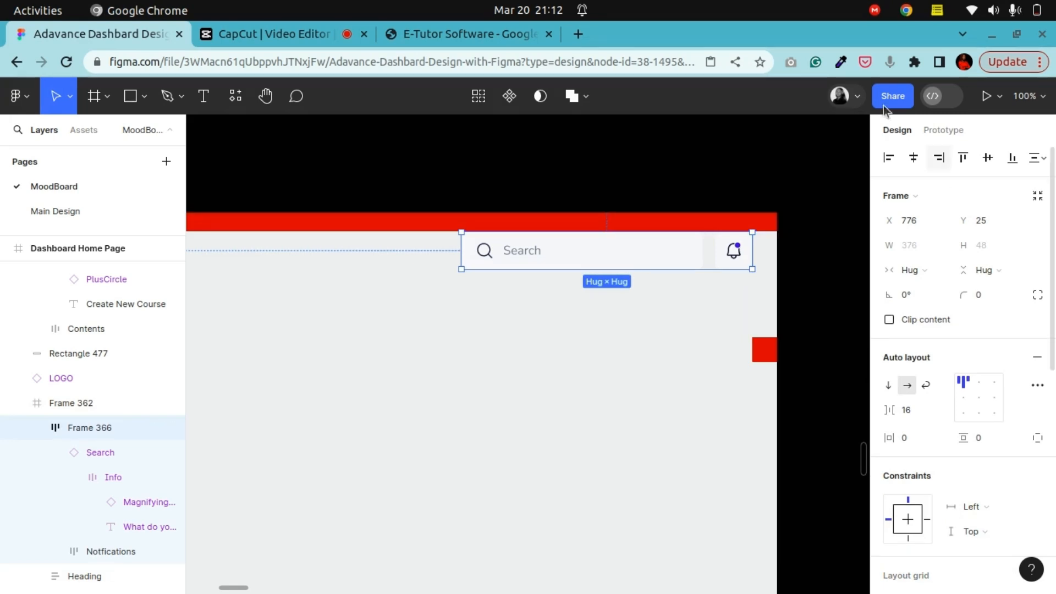
key("minus")
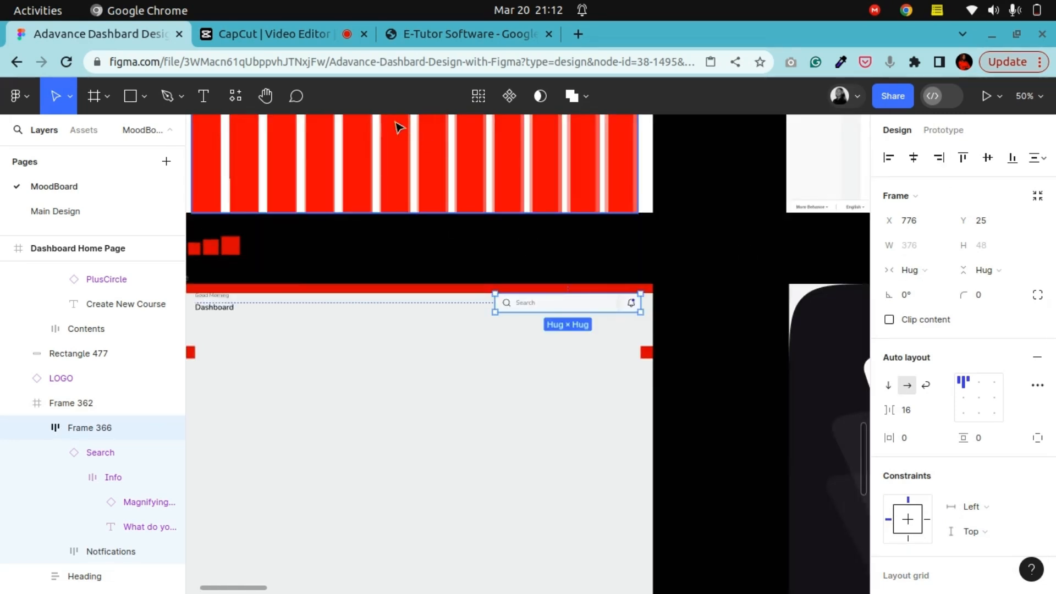
left_click(266, 96)
left_click_drag(392, 381, 447, 397)
key("plus")
left_click_drag(682, 369, 625, 352)
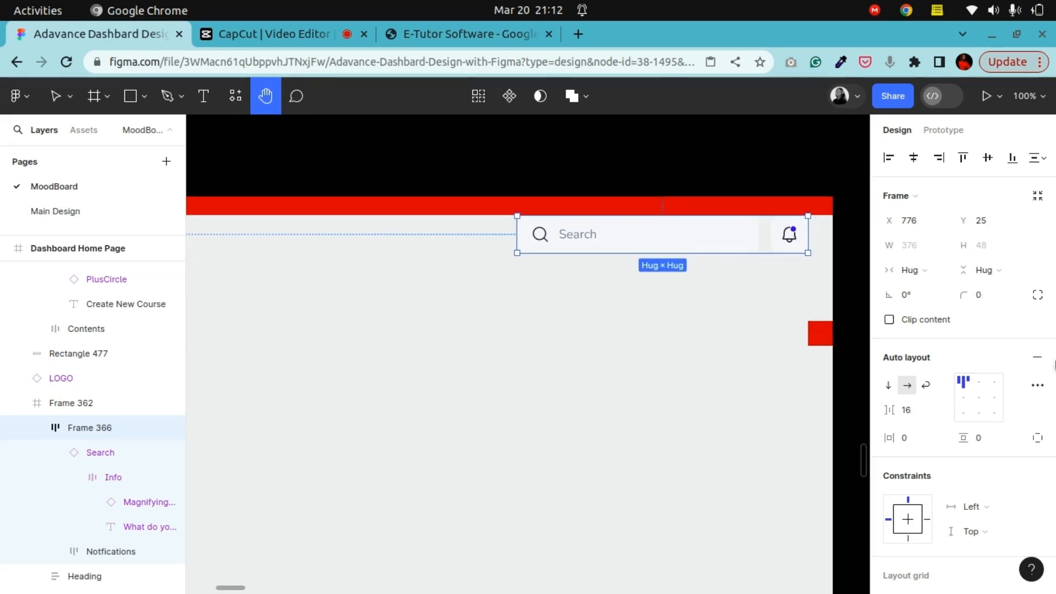
left_click(55, 96)
scroll(954, 360, "down", 7)
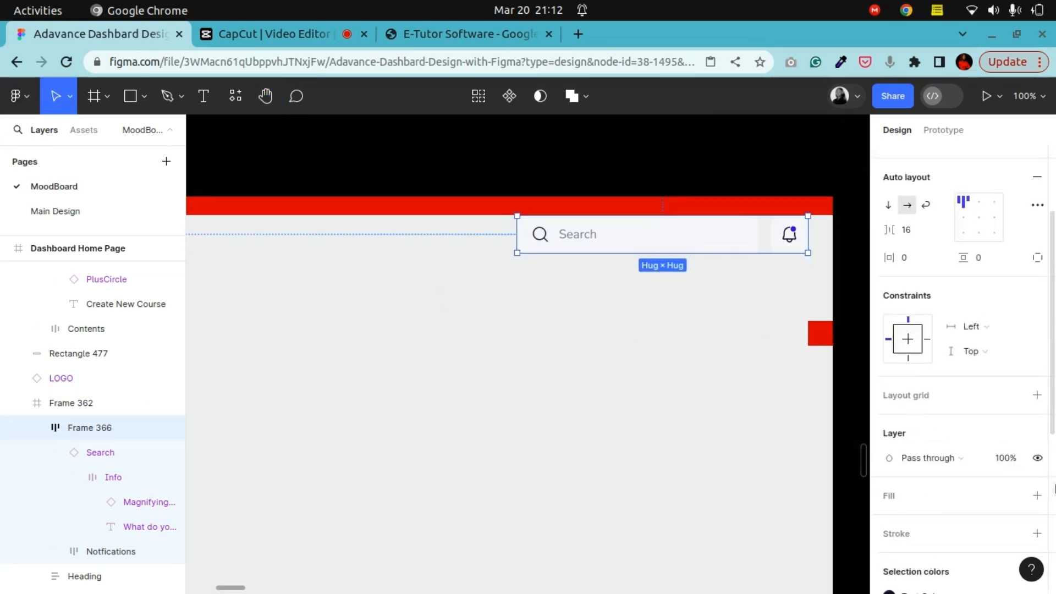
left_click(1013, 426)
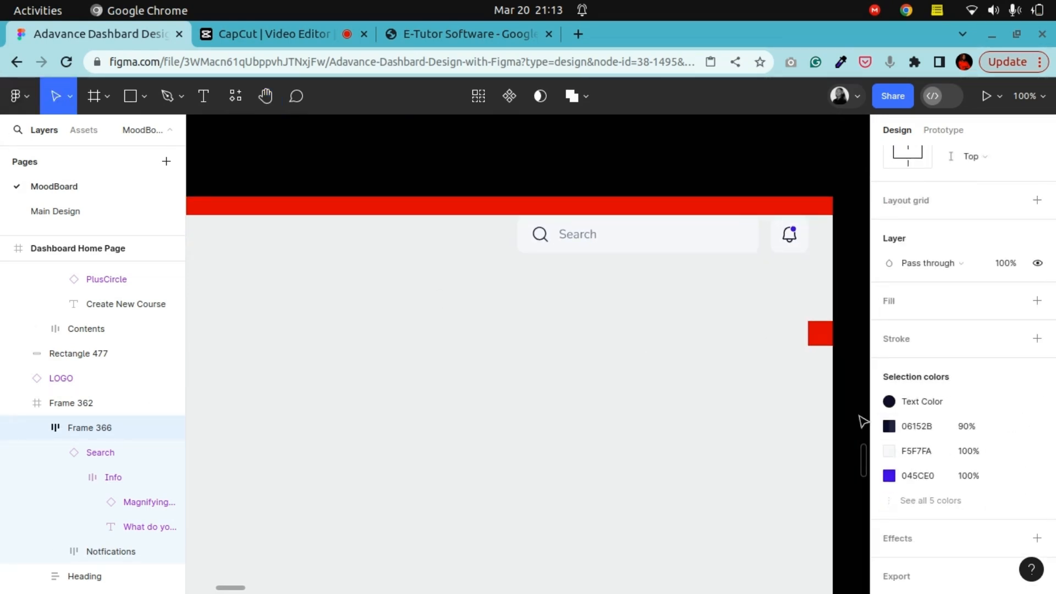
left_click(890, 453)
left_click(906, 499)
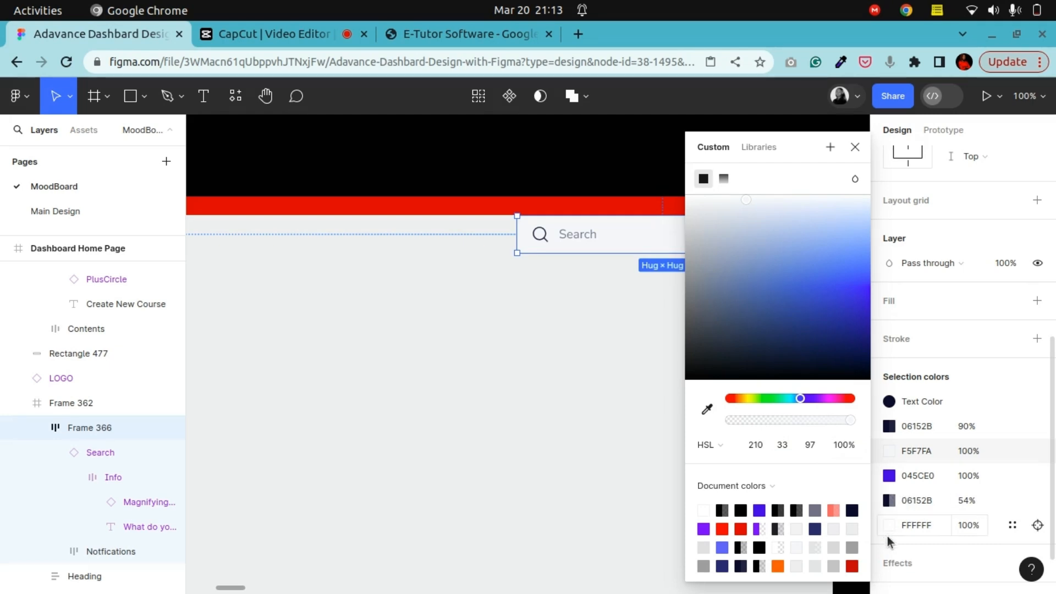
left_click(697, 205)
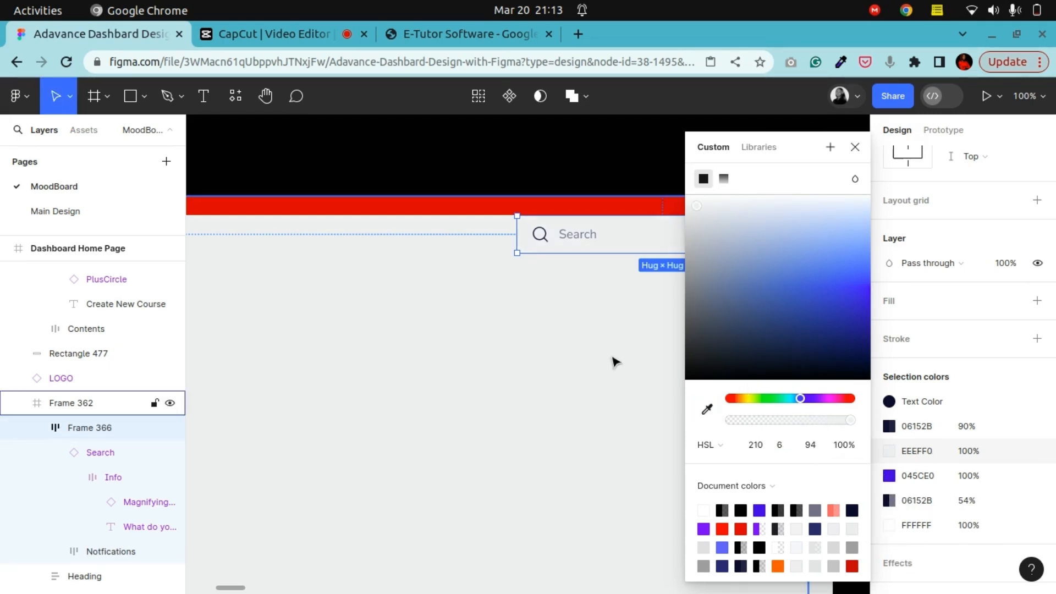
left_click_drag(701, 205, 699, 204)
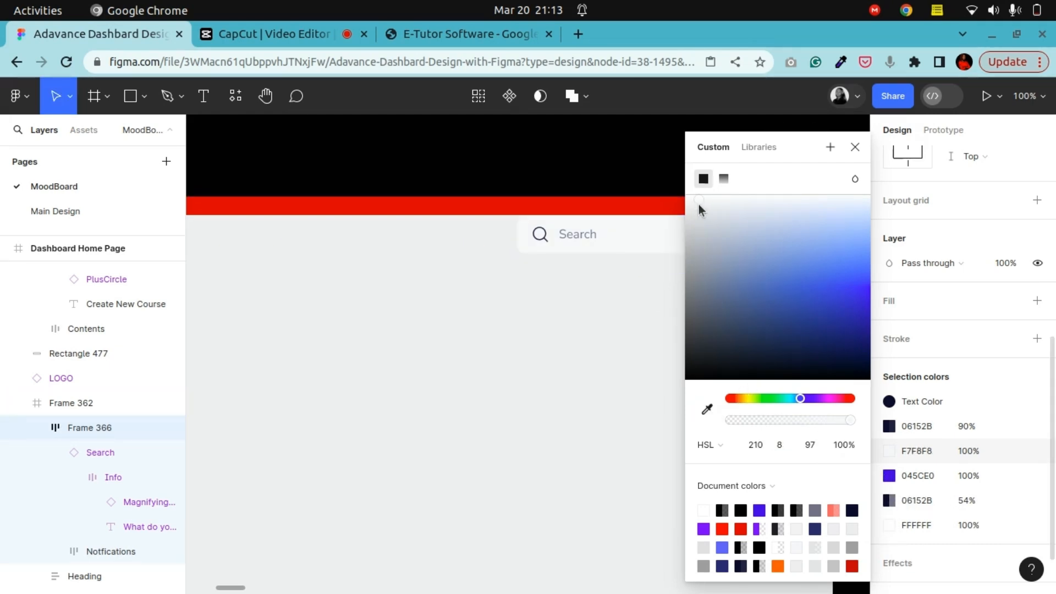
left_click_drag(786, 158, 977, 215)
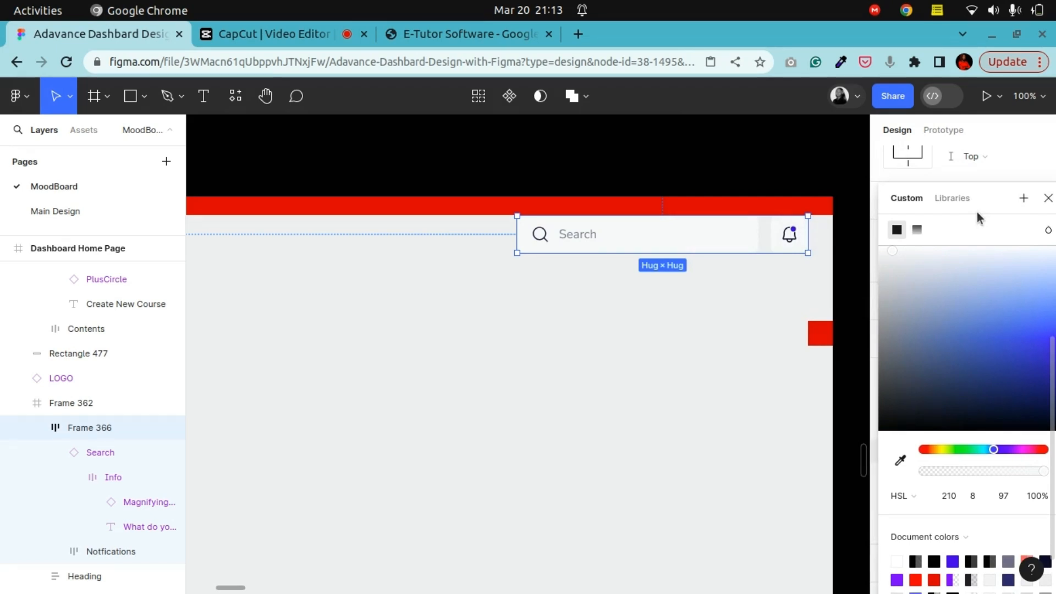
left_click_drag(874, 253, 870, 253)
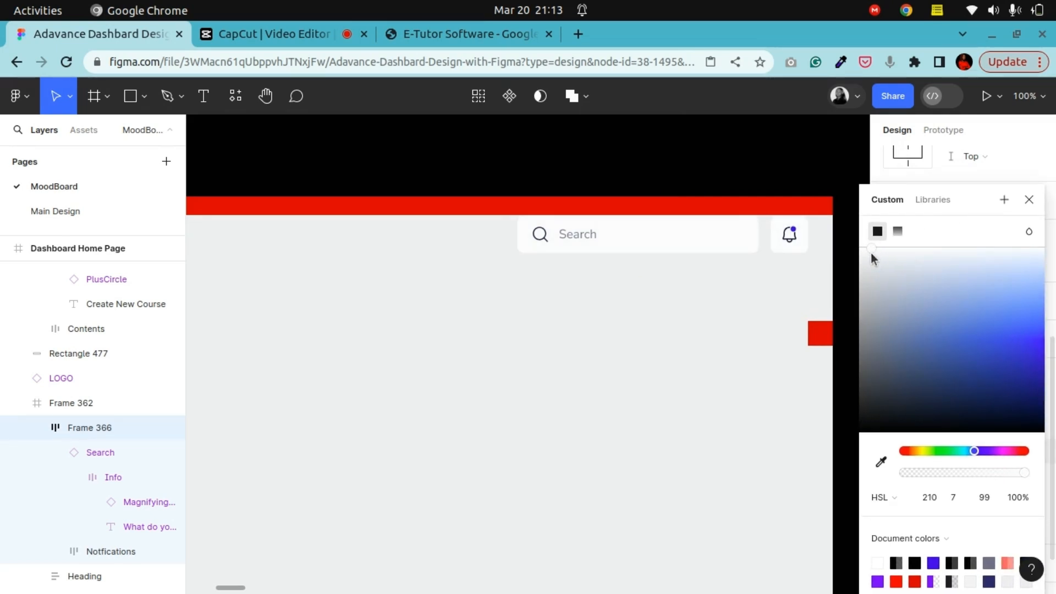
left_click_drag(873, 253, 872, 255)
left_click_drag(873, 256, 871, 255)
Delete the 1405 × 24 red spacing strip along the upper edge of the Dashboard Home Page
left_click(782, 208)
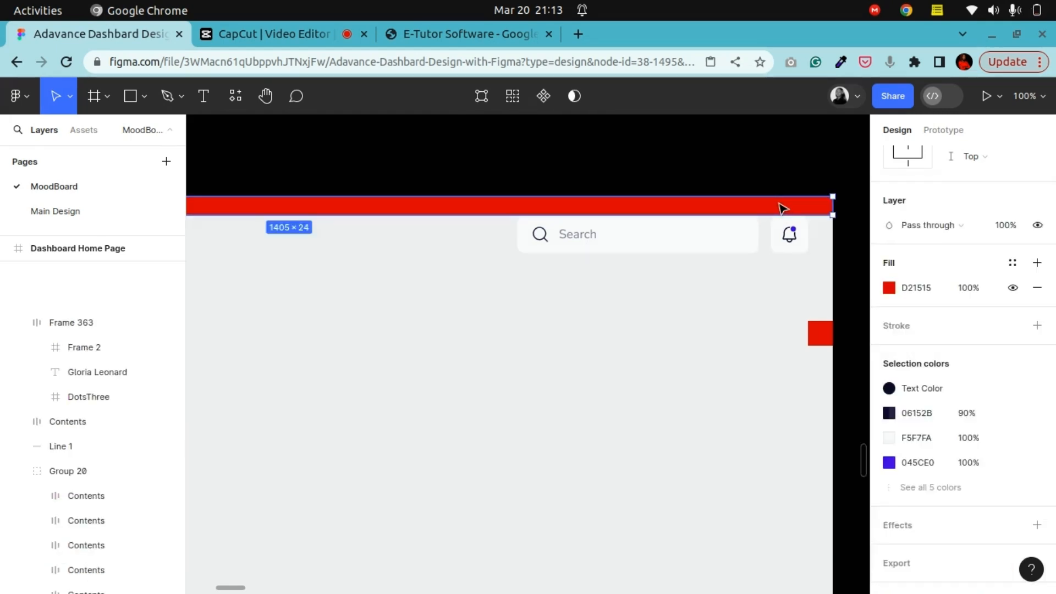
key("Delete")
Align the vertical centres of the Good Morning/Dashboard heading and the search and bell frame
key("ctrl+minus")
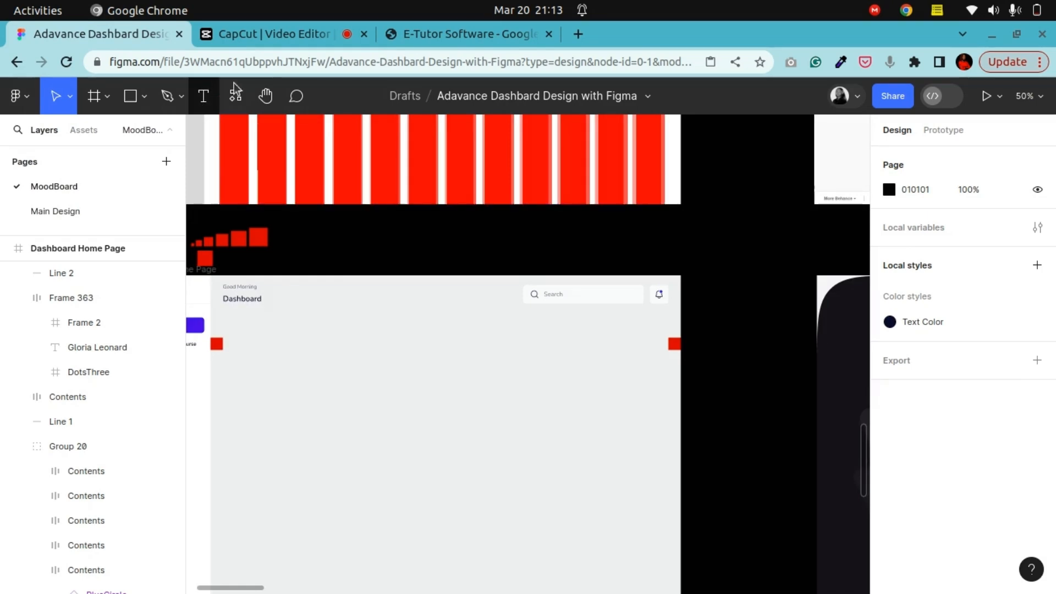
left_click(265, 96)
left_click_drag(323, 377, 460, 288)
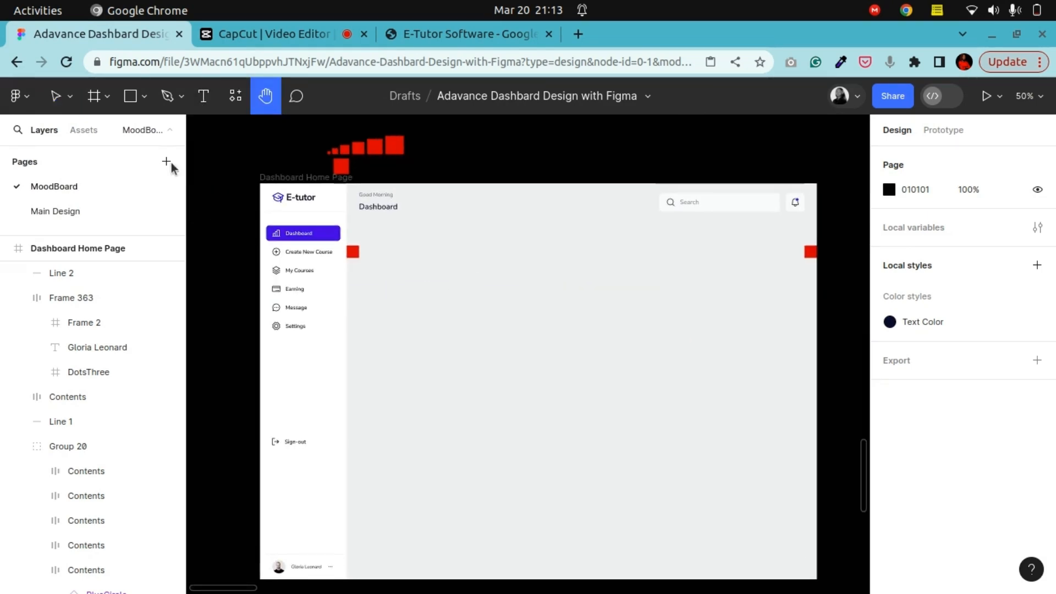
left_click(55, 96)
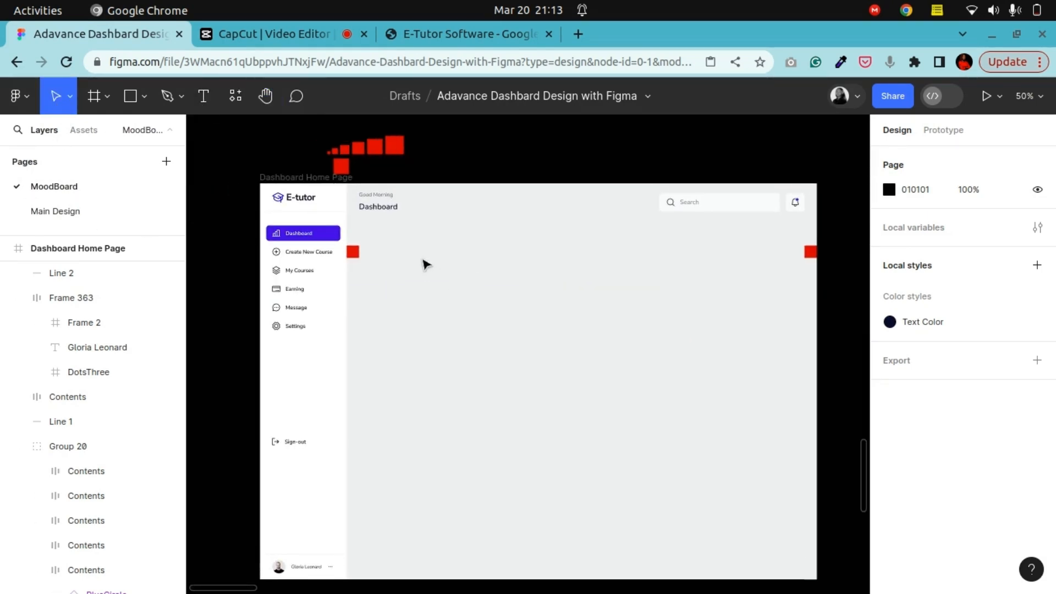
left_click(387, 212)
left_click(672, 207, "shift")
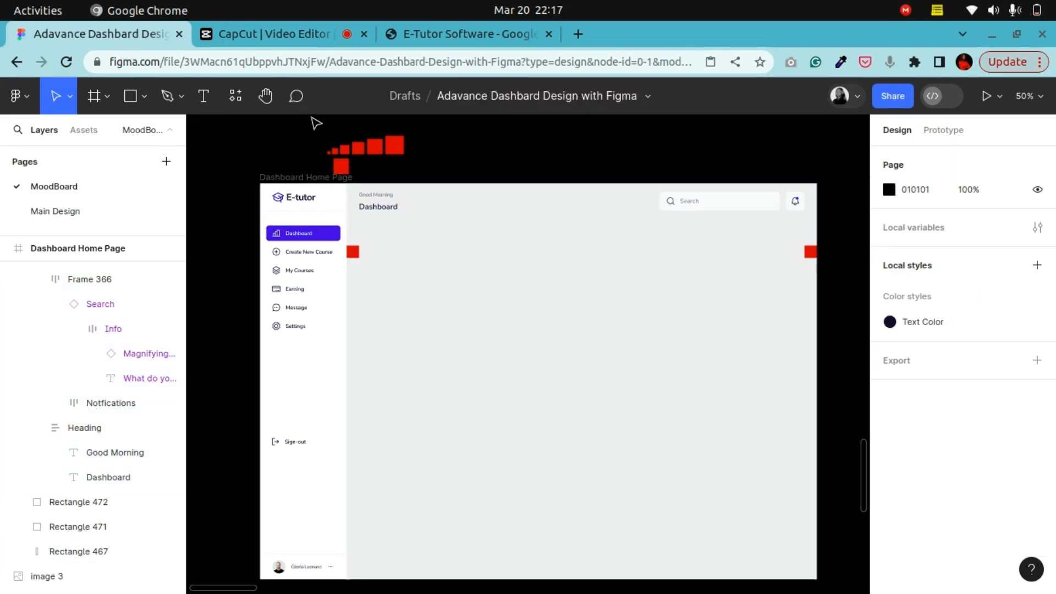
Copy the row of four course statistics cards, frame 1, from the reference dashboard in Frame 2
left_click(266, 97)
left_click_drag(753, 225, 669, 337)
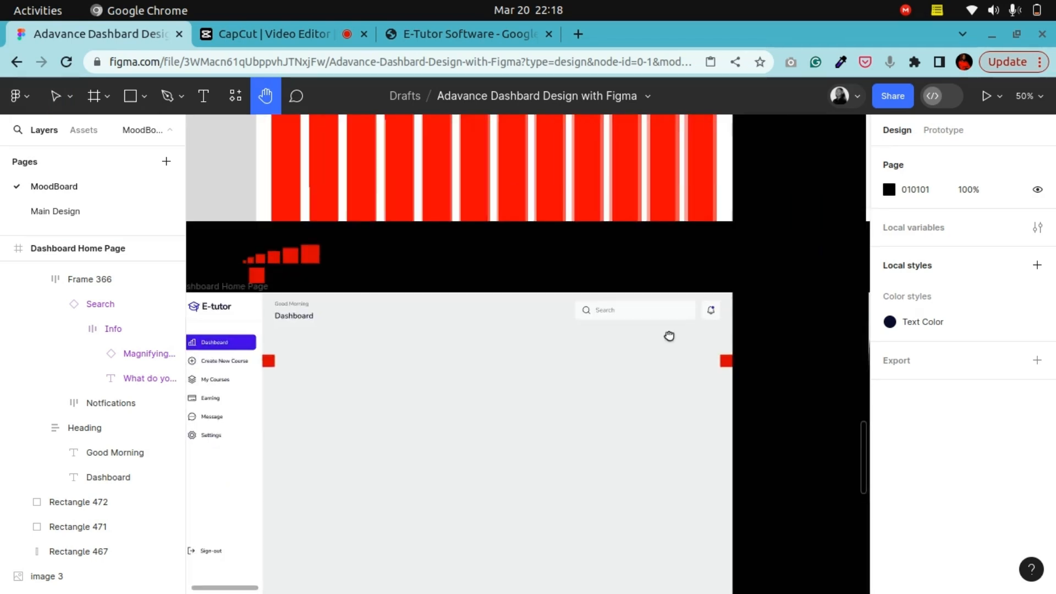
left_click_drag(472, 335, 635, 240)
left_click_drag(681, 212, 387, 360)
scroll(387, 355, "down", 10)
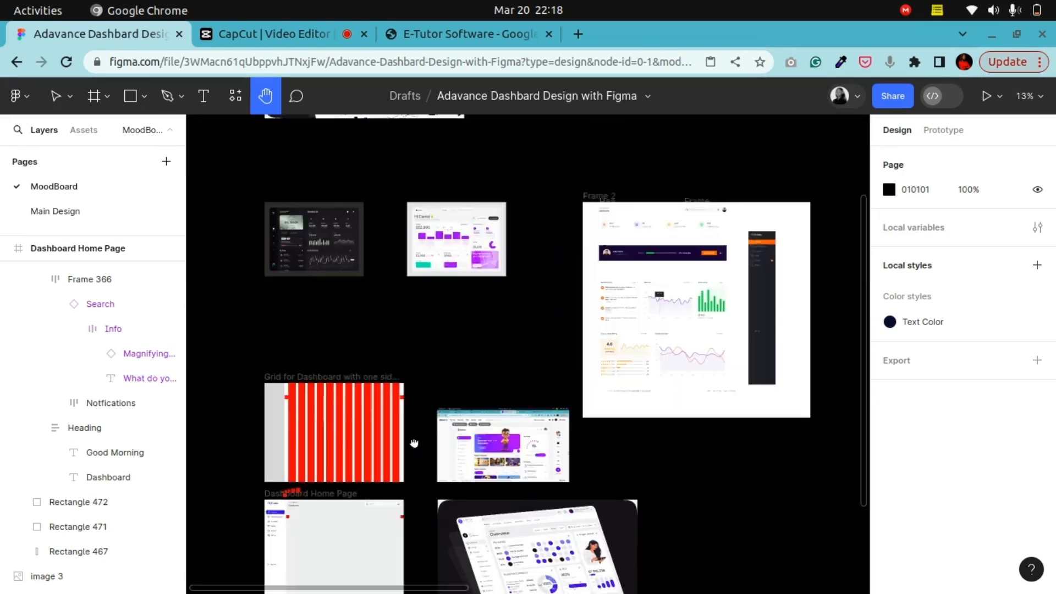
scroll(500, 444, "up", 10)
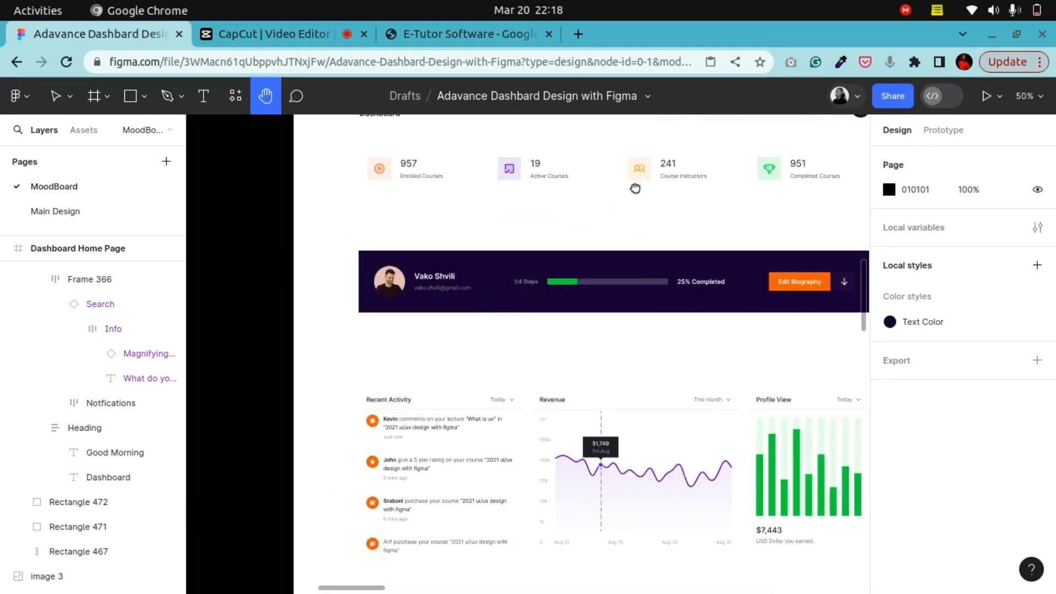
left_click_drag(402, 239, 384, 296)
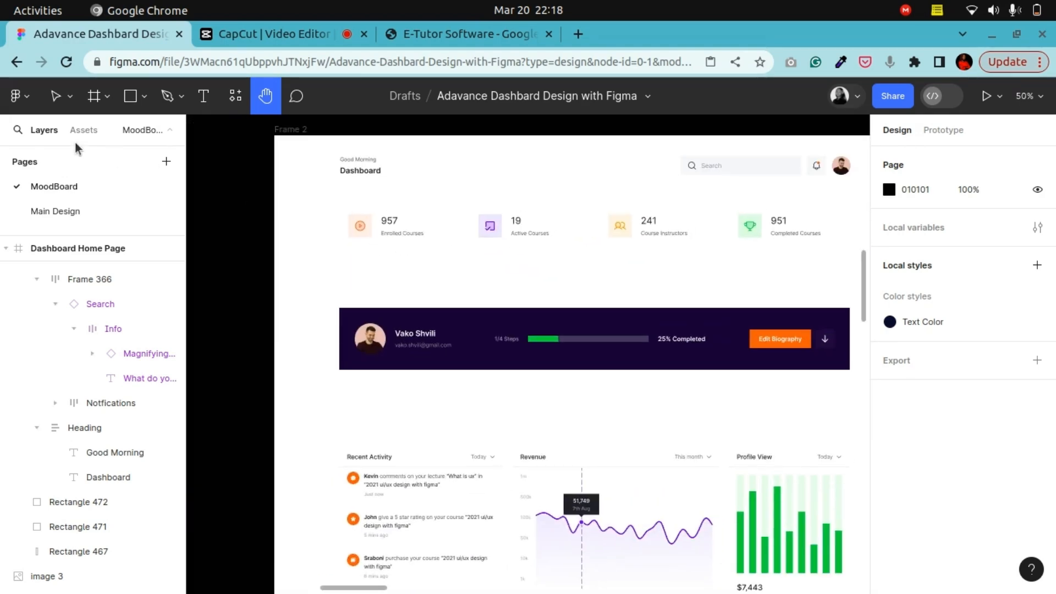
left_click(56, 98)
left_click(410, 230)
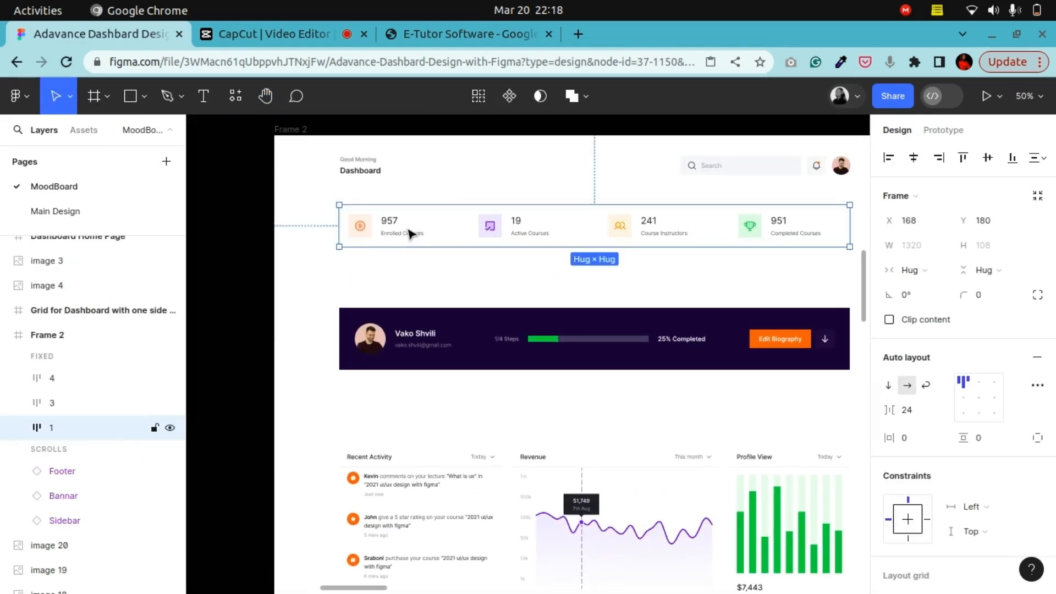
right_click(411, 234)
left_click(424, 132)
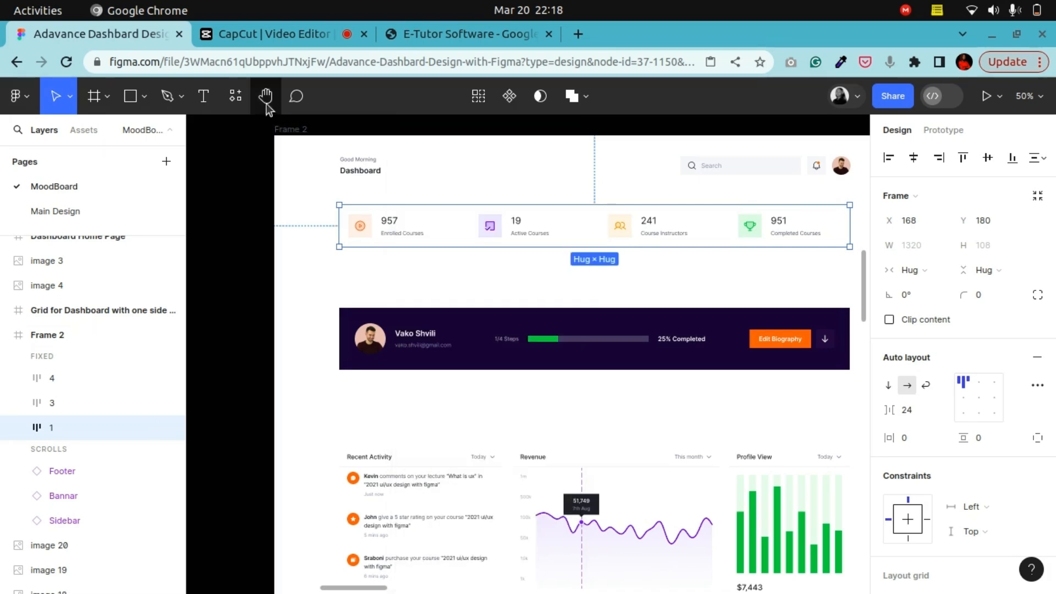
Paste the copied statistics cards row above the Dashboard Home Page and move it to about X -7764, Y -1113, clear of the page
left_click(266, 97)
left_click_drag(375, 408, 639, 356)
key("ctrl+minus")
left_click_drag(427, 528, 429, 384)
left_click_drag(331, 492, 512, 306)
key("ctrl+plus")
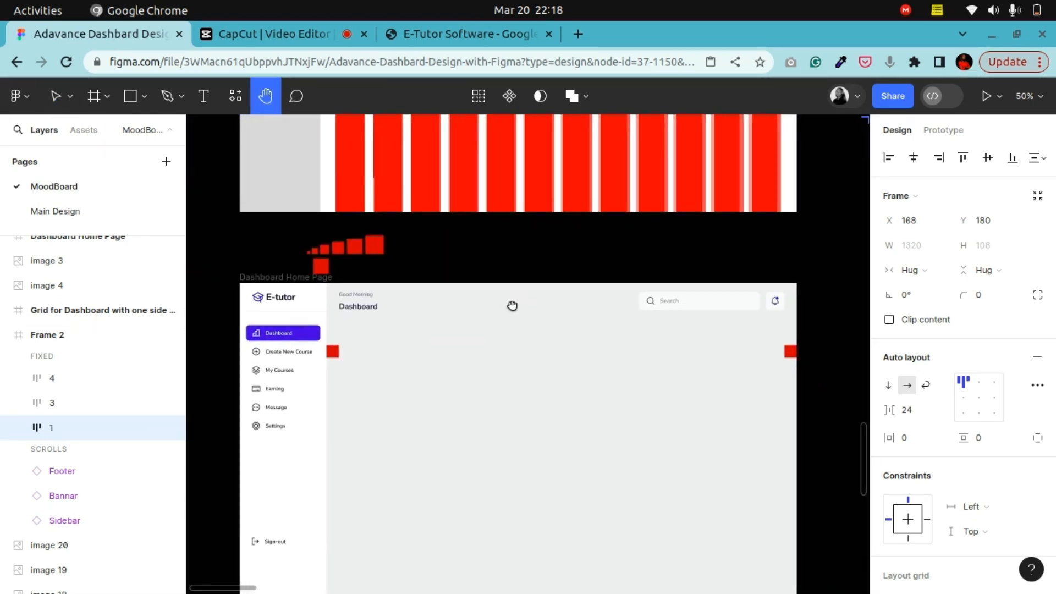
right_click(428, 246)
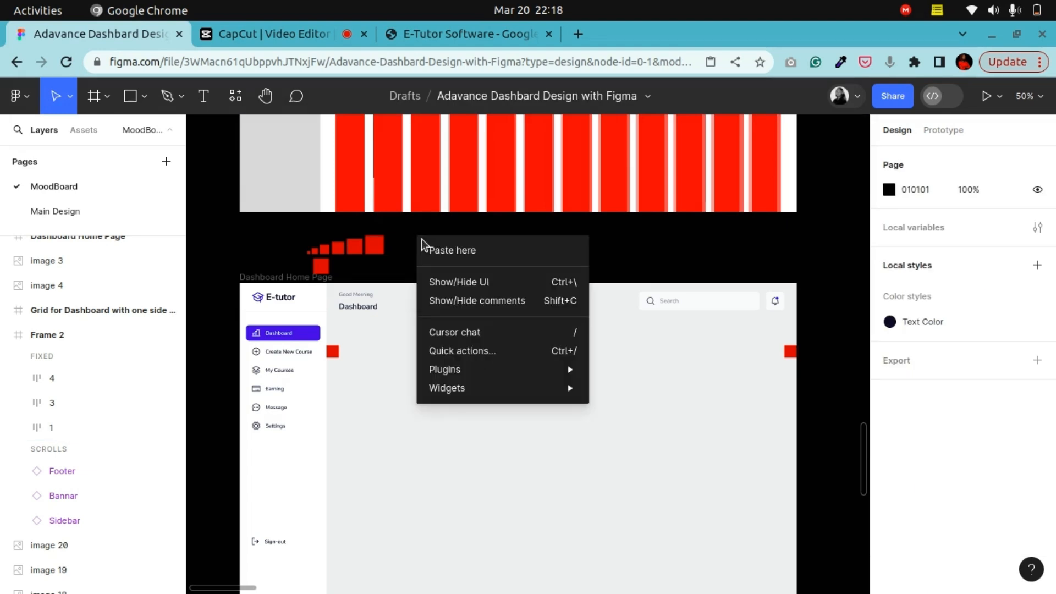
left_click(451, 250)
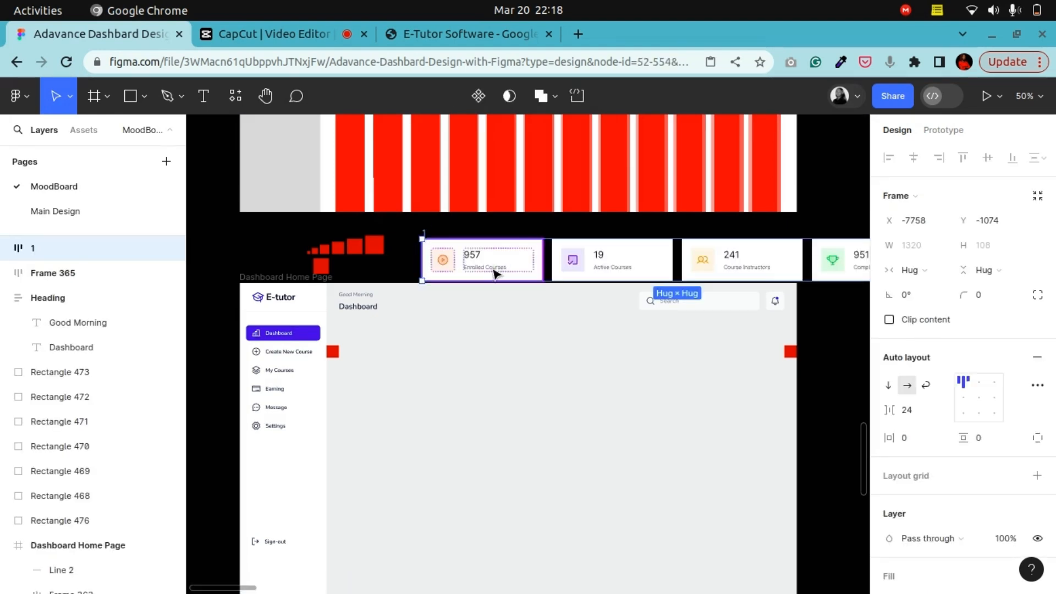
left_click_drag(497, 252, 517, 242)
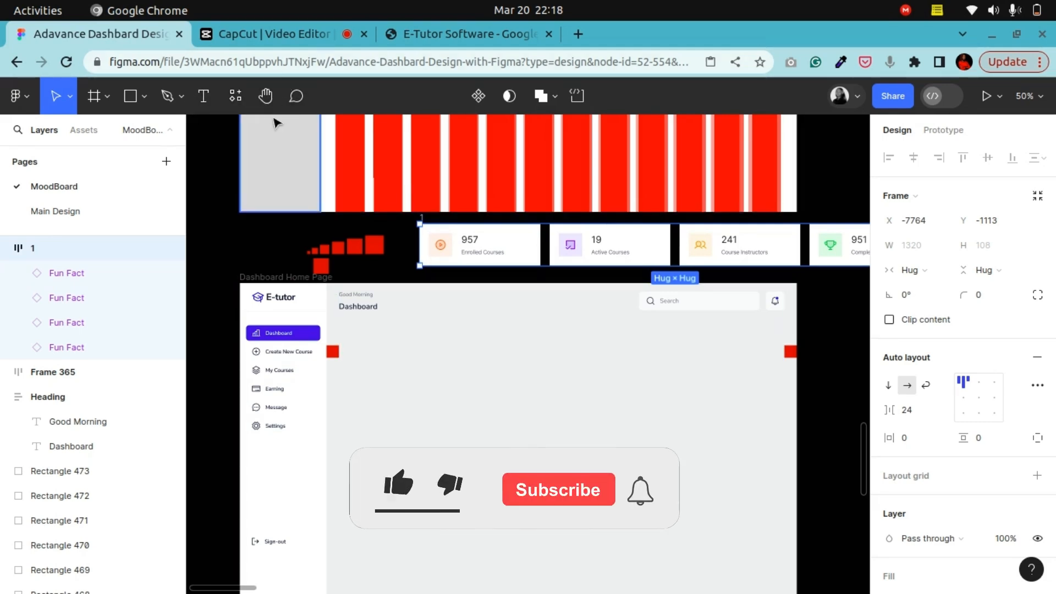
Group the Good Morning/Dashboard heading with the search and bell frame, Frame 366, in the page header
left_click(276, 121)
left_click(266, 97)
mouse_move(434, 337)
left_mouse_down()
mouse_move(534, 331)
mouse_move(452, 339)
left_mouse_up()
key("ctrl+plus")
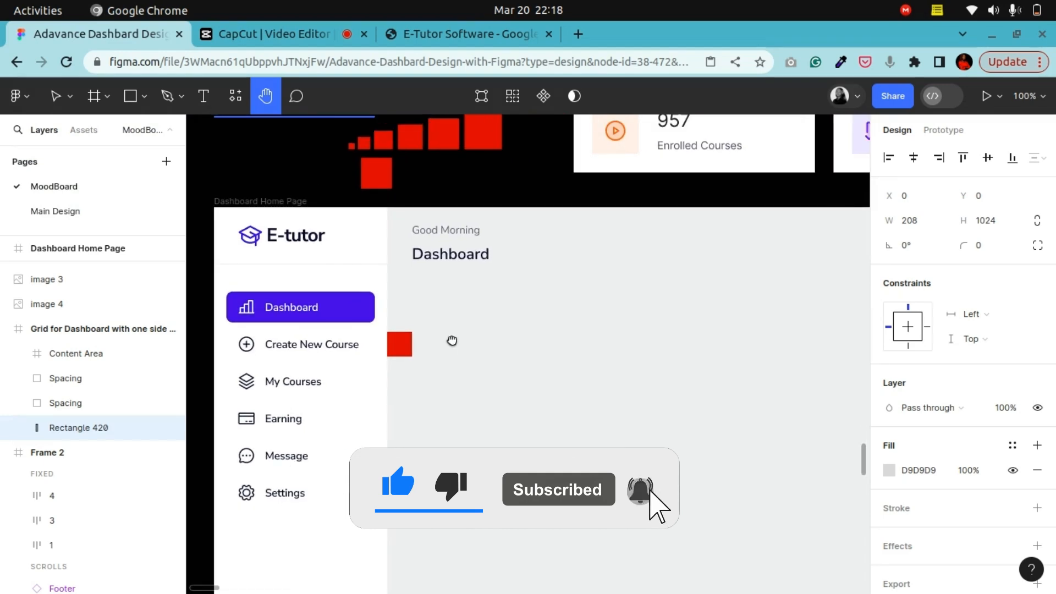
left_click(56, 96)
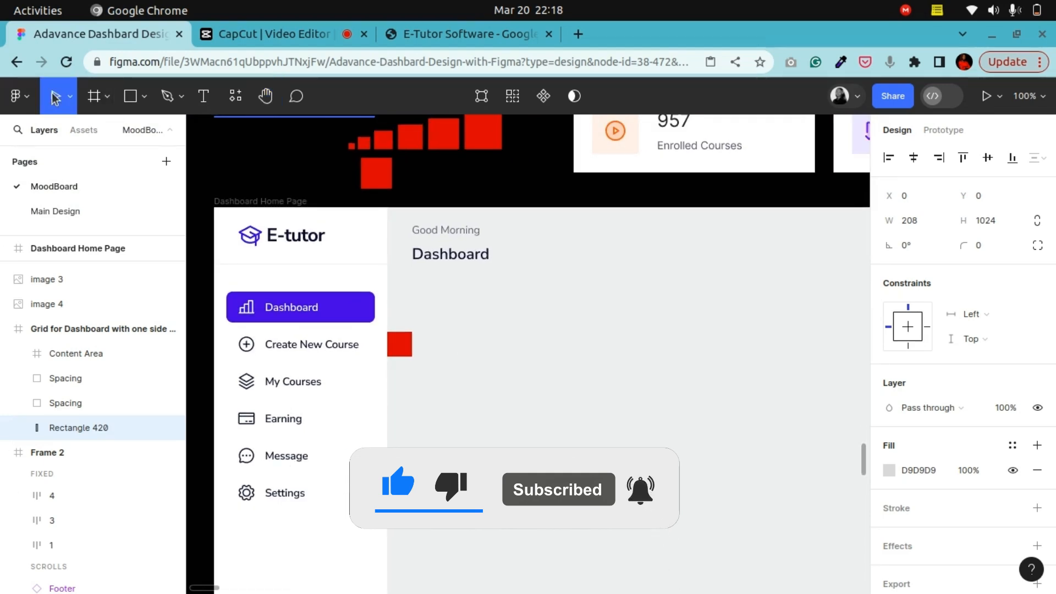
left_click(440, 246)
left_click(440, 246)
key("h")
left_click_drag(630, 382, 407, 344)
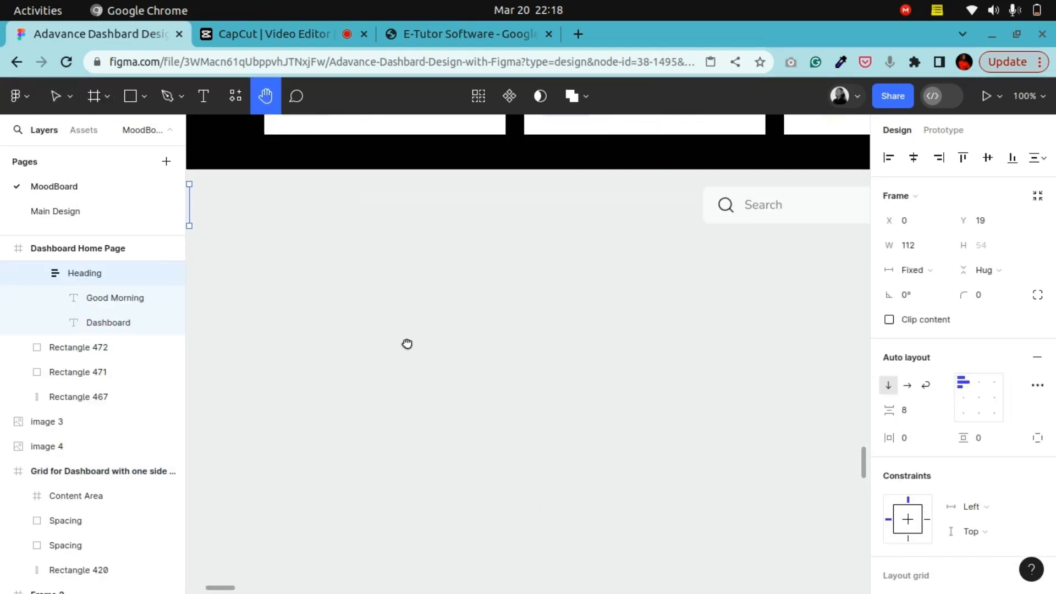
key("ctrl+minus")
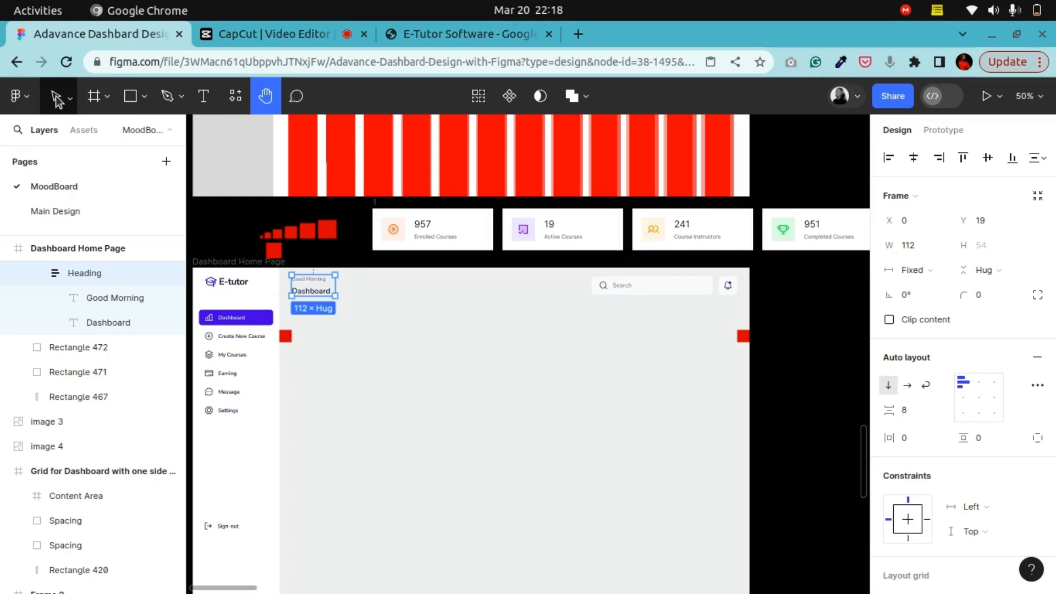
key("v")
left_click(649, 293, "shift")
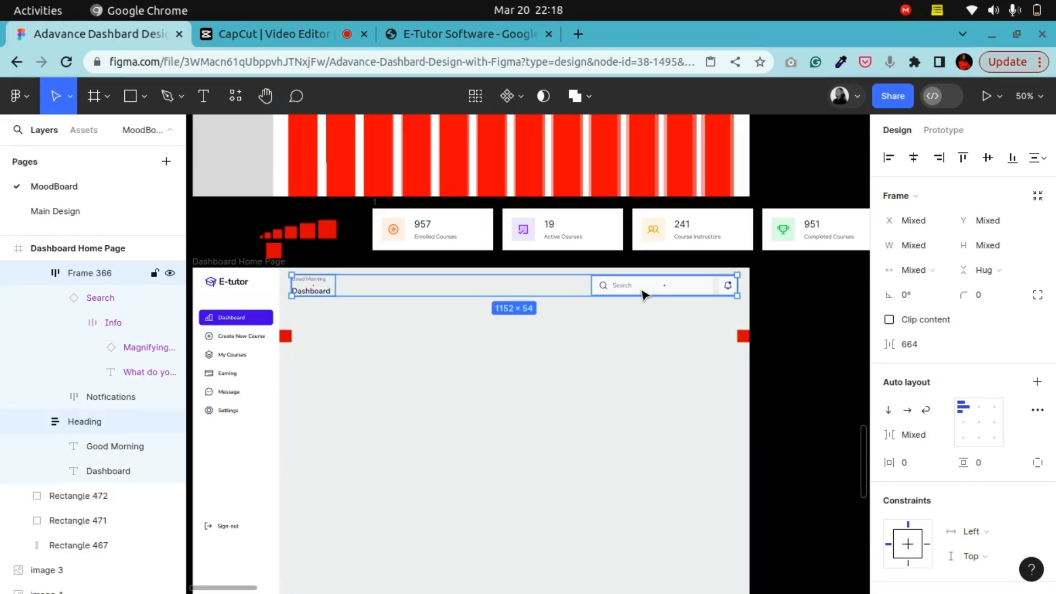
right_click(638, 355)
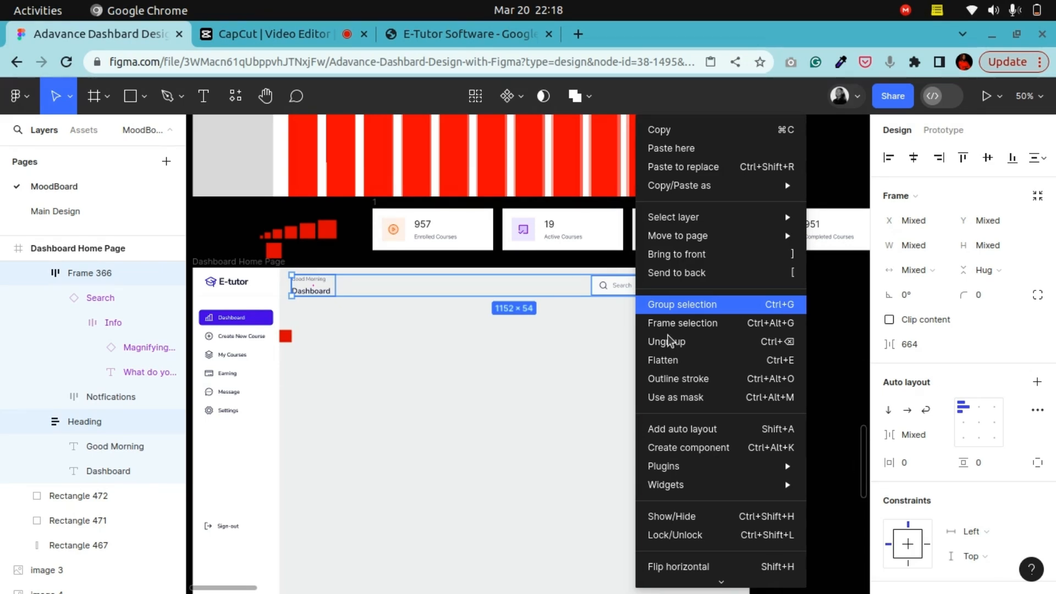
left_click(673, 298)
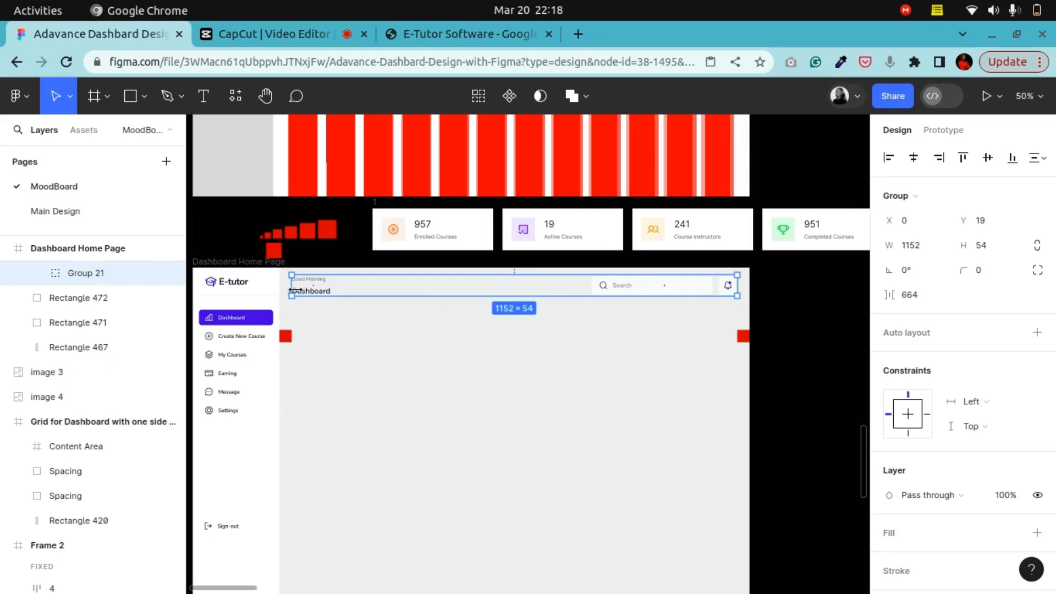
Place a copy of the 32 × 32 red spacing square directly beneath the Dashboard heading, at X 0, Y 73 in the content frame
left_click(292, 236)
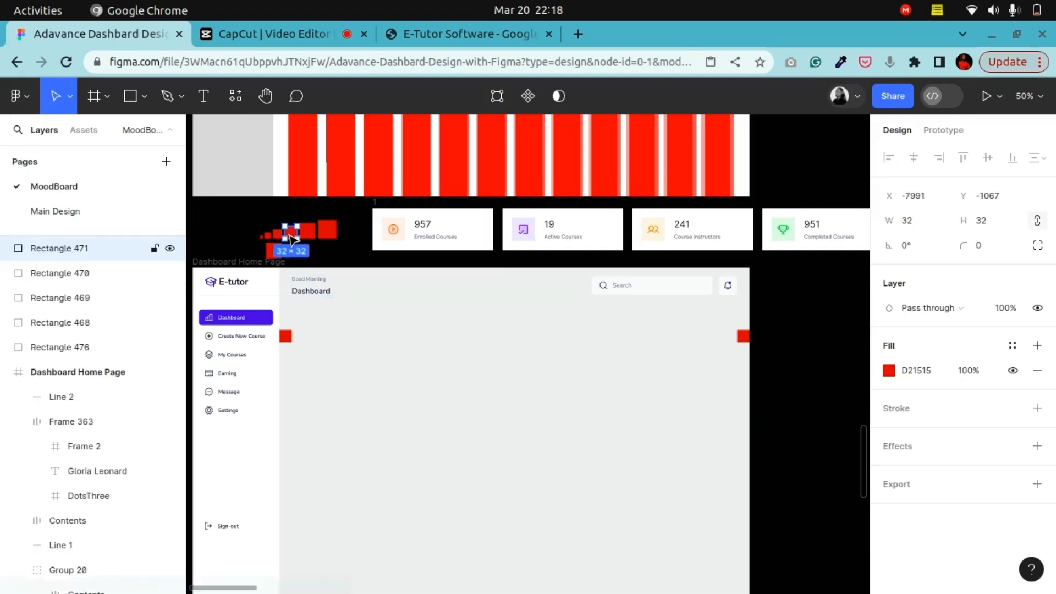
left_click_drag(292, 237, 301, 312)
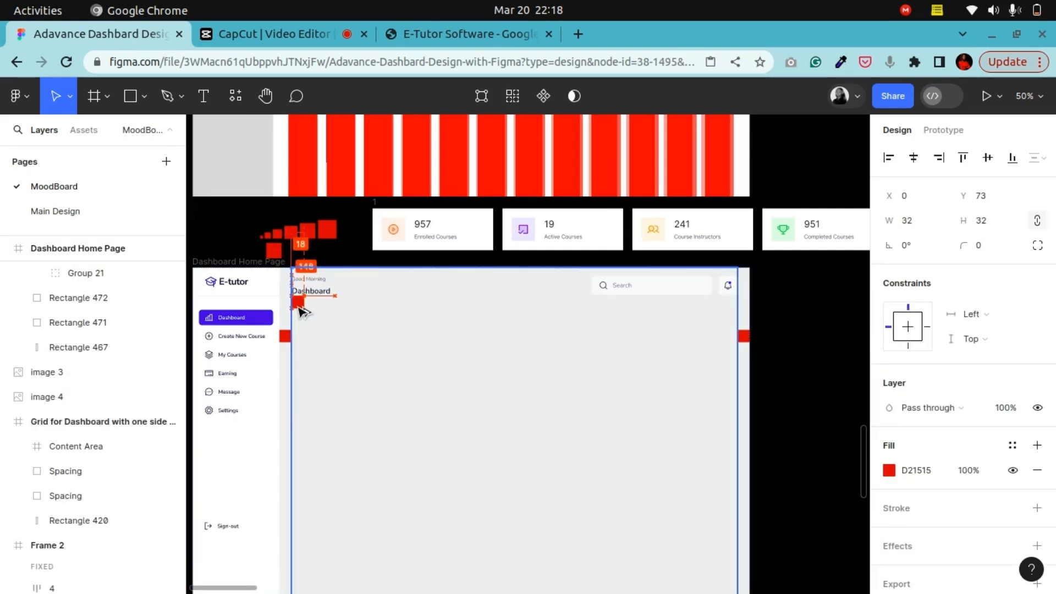
left_click(297, 96)
left_click(264, 102)
left_click_drag(336, 328, 559, 313)
scroll(550, 314, "up", 6)
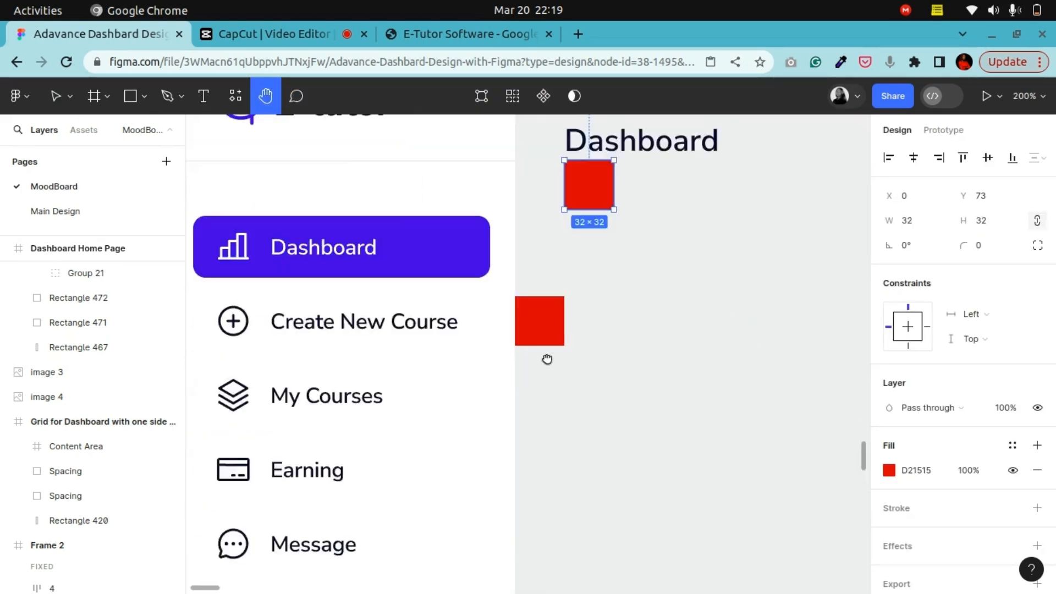
scroll(548, 359, "up", 3)
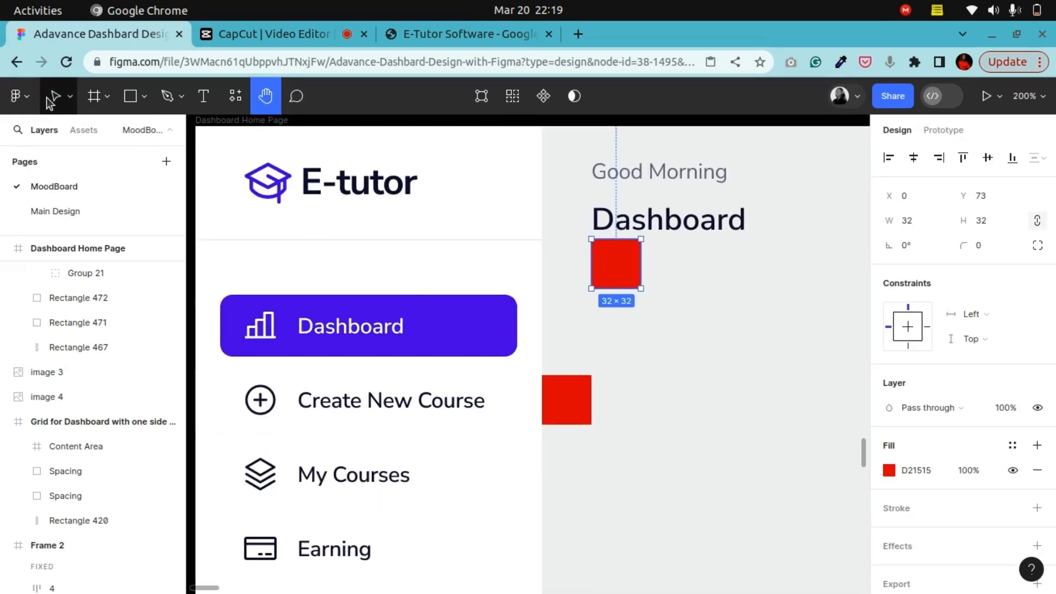
left_click(51, 101)
left_click(130, 102)
mouse_move(317, 242)
left_mouse_down()
mouse_move(325, 292)
mouse_move(381, 297)
mouse_move(347, 238)
left_mouse_up()
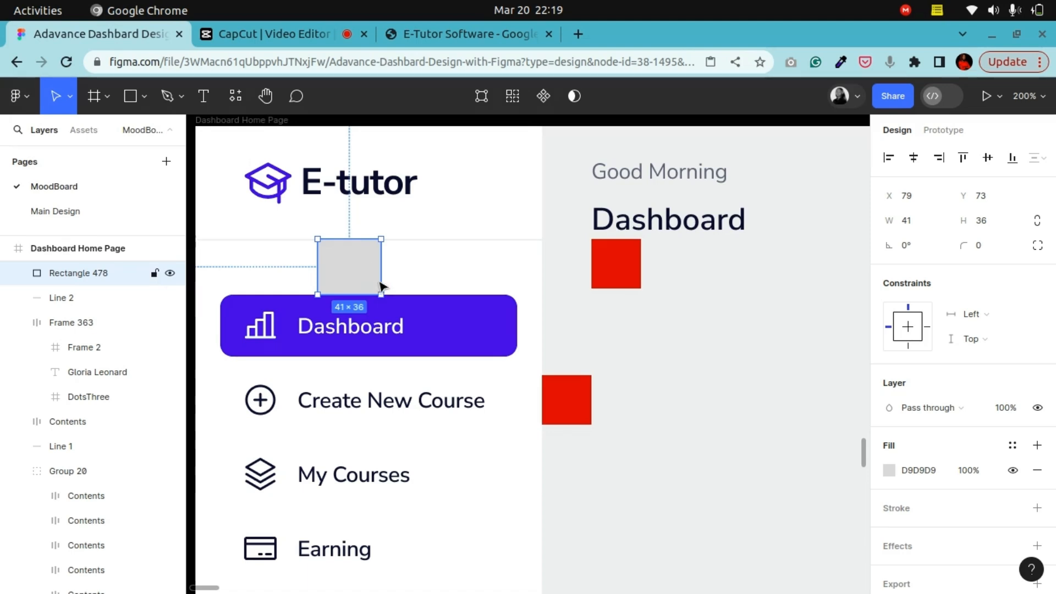
left_click_drag(380, 281, 589, 280)
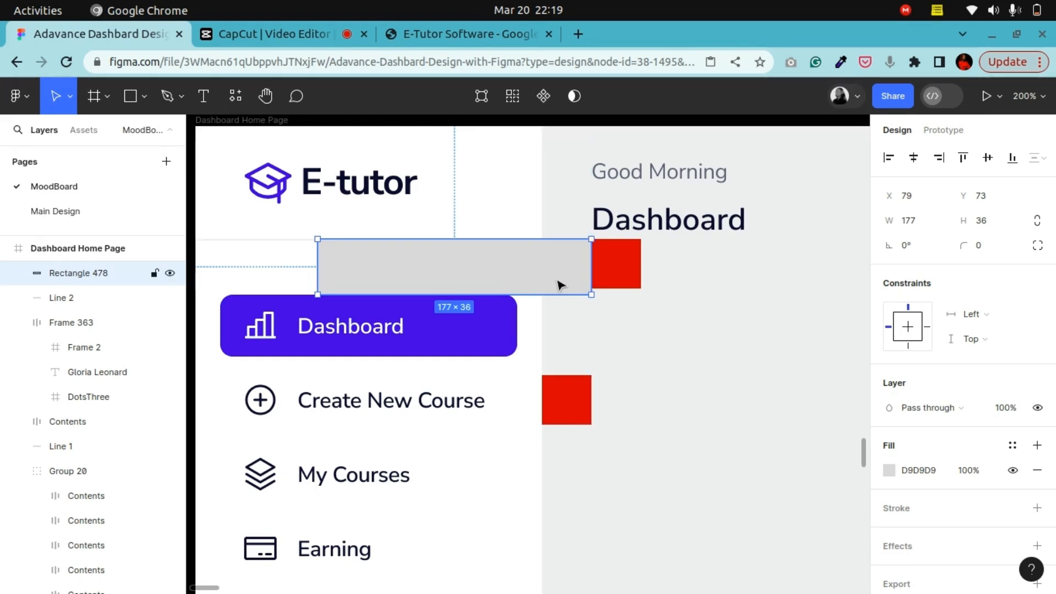
key("Delete")
Replace the 32 px spacing square beneath the Dashboard heading with a copy of the 40 × 40 red square
left_click(625, 277)
scroll(630, 284, "up", 3)
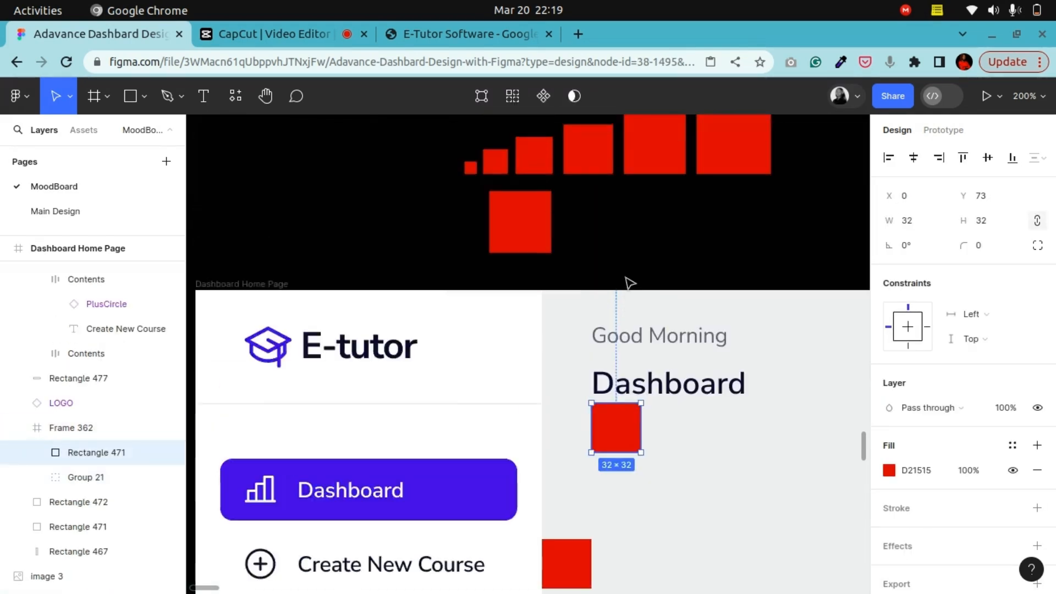
scroll(630, 283, "up", 2)
left_click(666, 215)
right_click(657, 217)
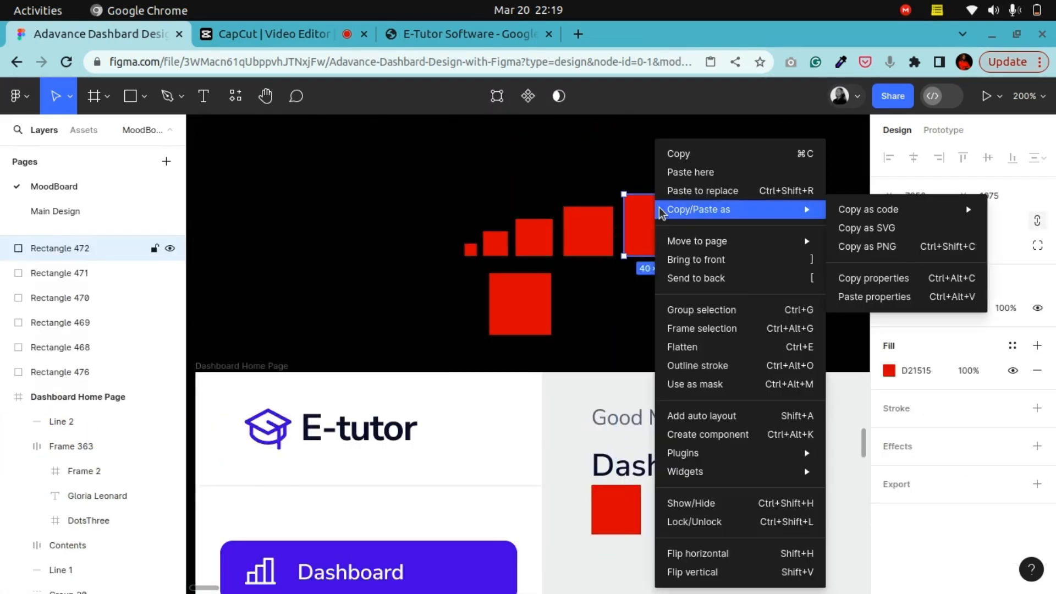
left_click(678, 154)
scroll(632, 315, "down", 4)
left_click(634, 318)
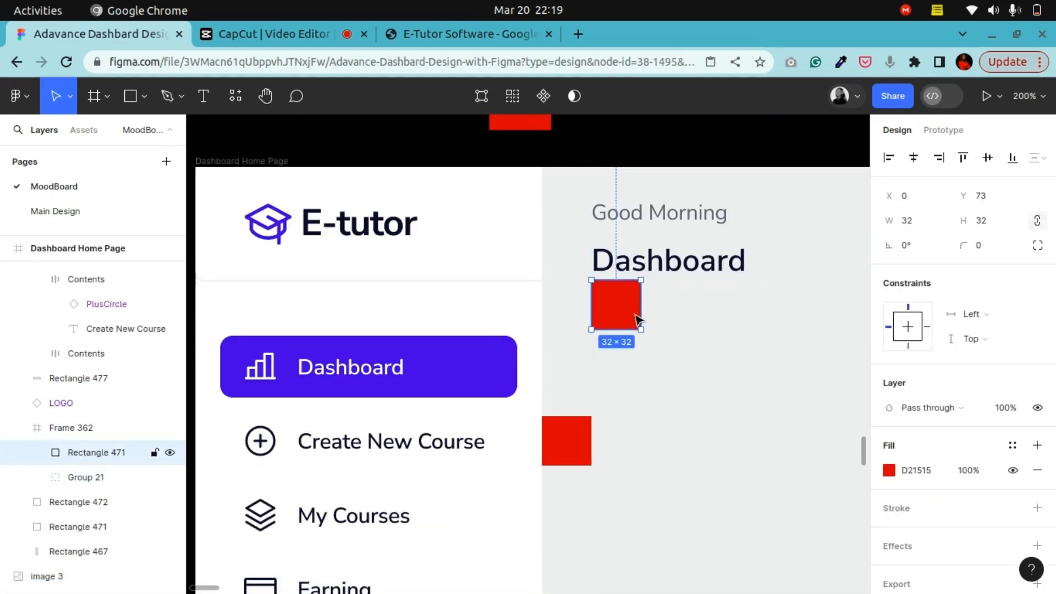
right_click(630, 318)
left_click(678, 172)
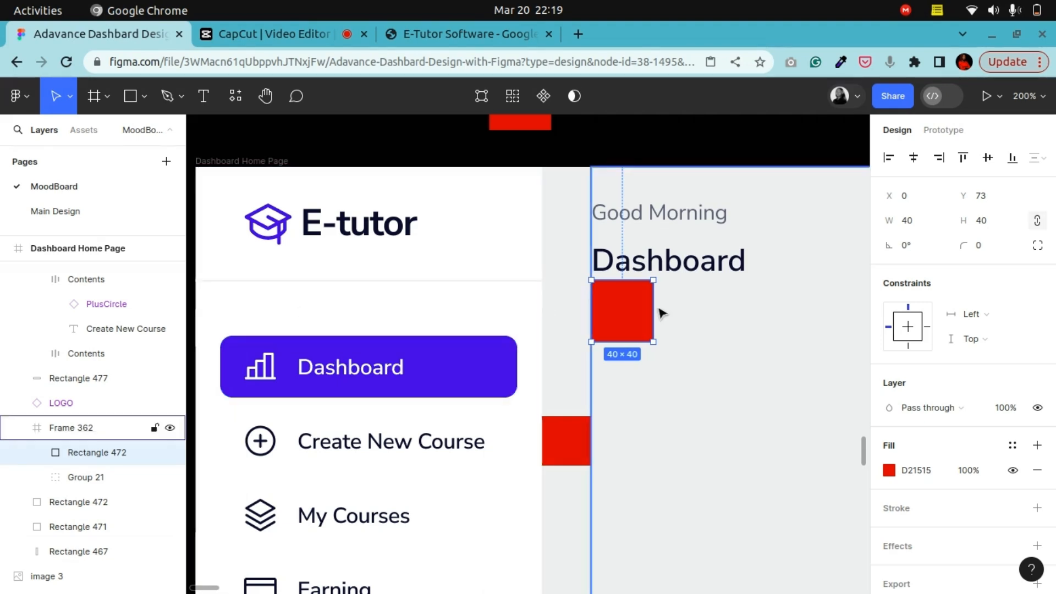
Try the 40 px spacing square at Y 69 and Y 73, stretching it leftward to 83 px wide
key("Up")
key("Up")
key("Up")
key("Up")
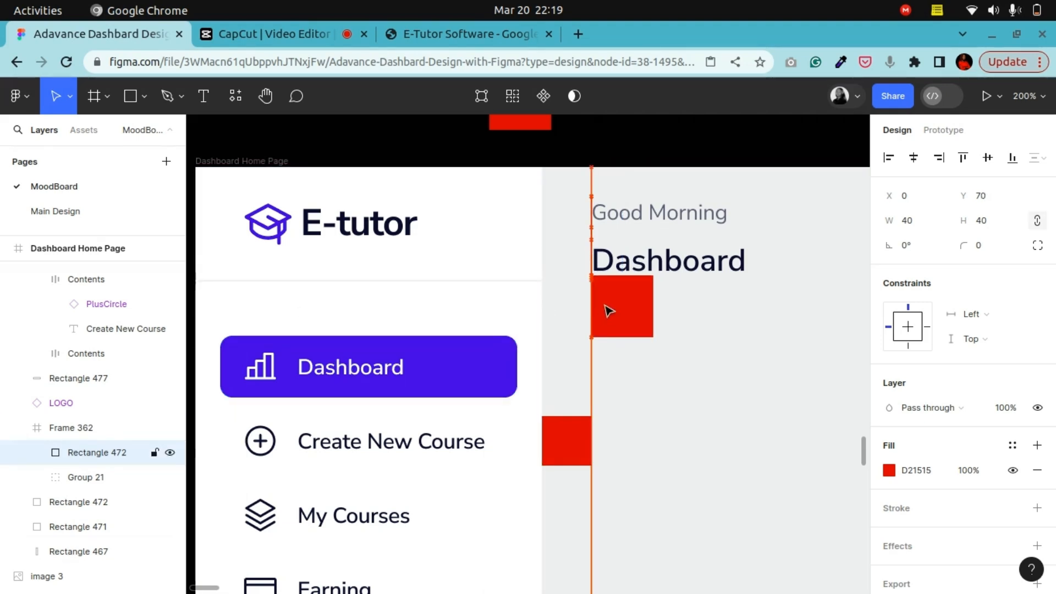
left_click_drag(550, 309, 525, 311)
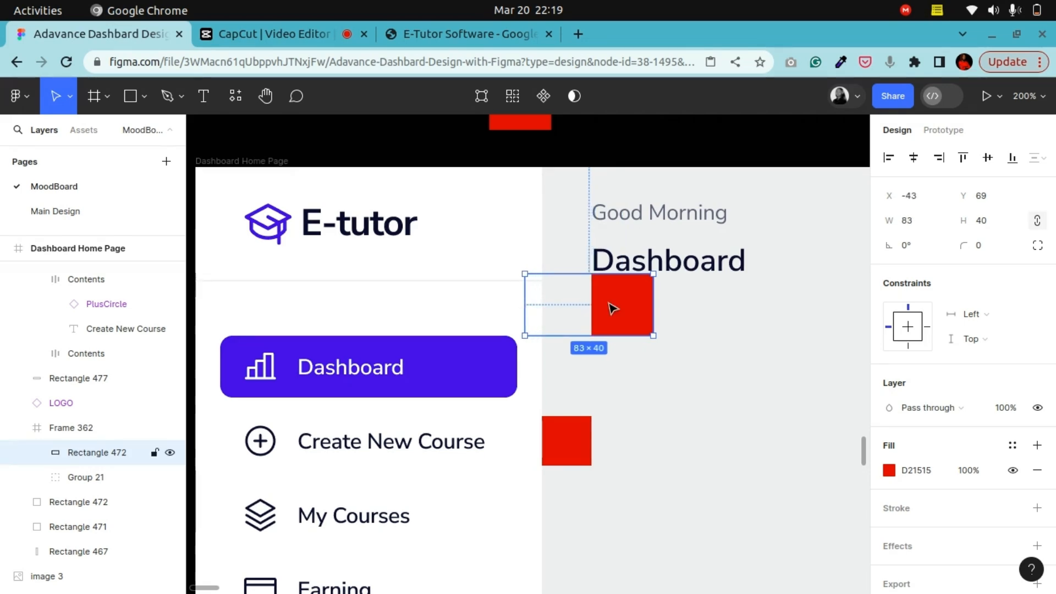
key("Down")
key("Down")
key("Down")
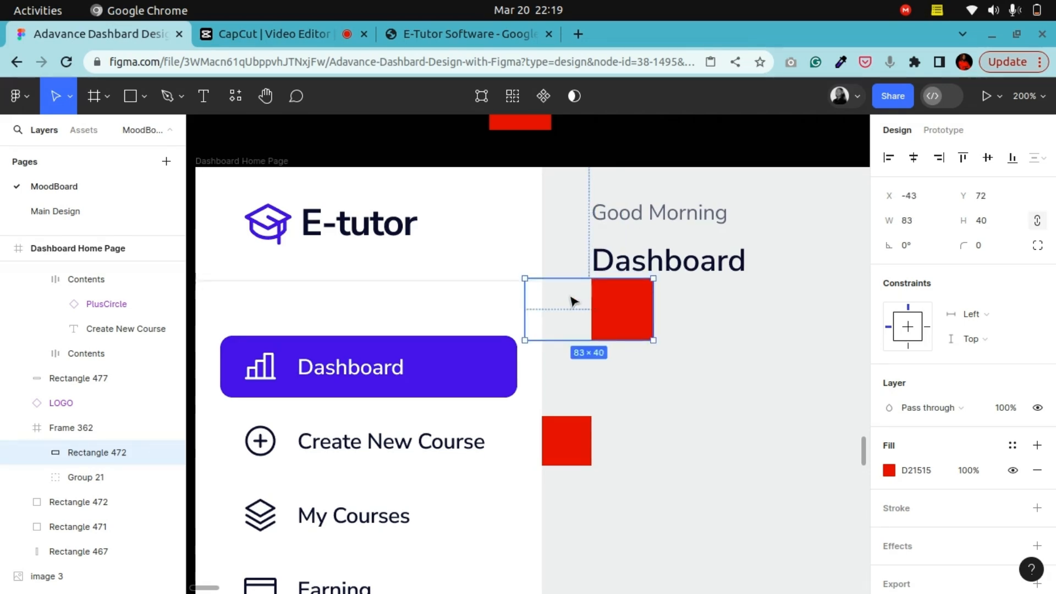
key("Down")
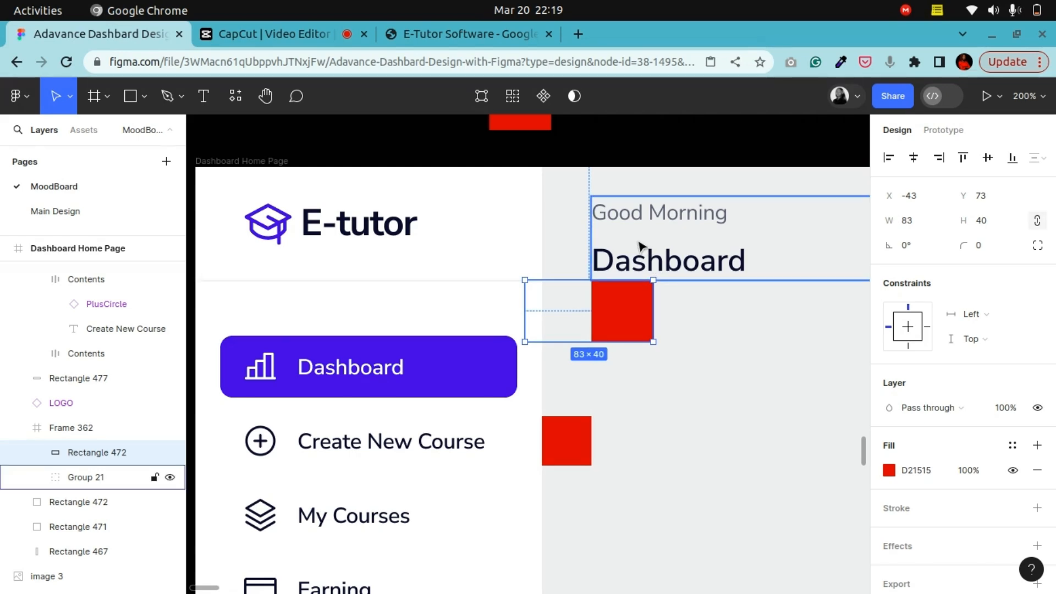
Move the spacing square beneath the Dashboard heading up to Y 68 and make it 40 px wide at X 0
key("Up")
key("Up")
key("Up")
key("Up")
key("Up")
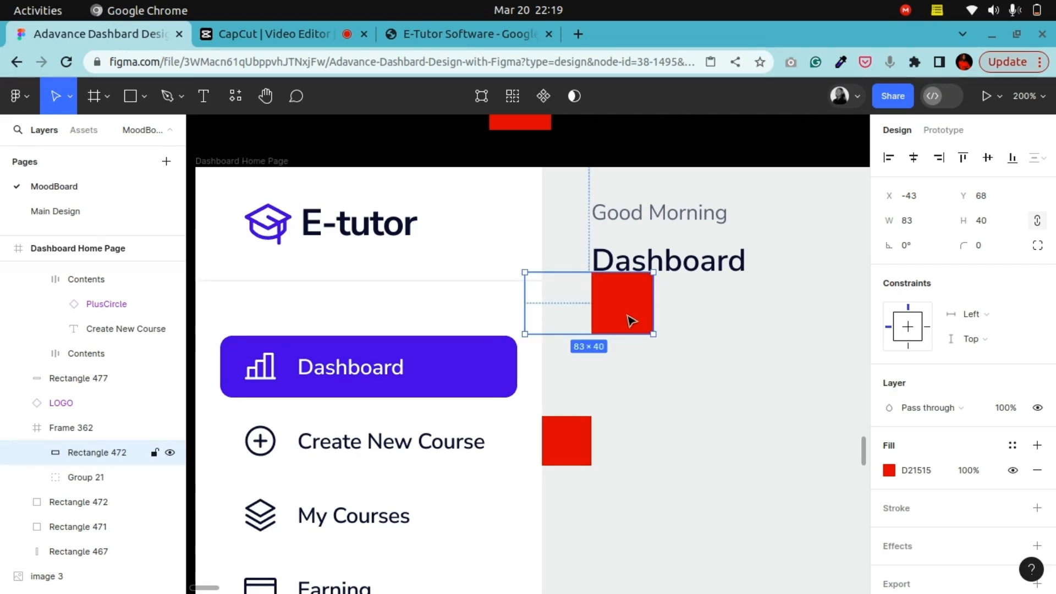
left_click(259, 105)
left_click_drag(591, 355, 432, 334)
left_click_drag(376, 285, 434, 275)
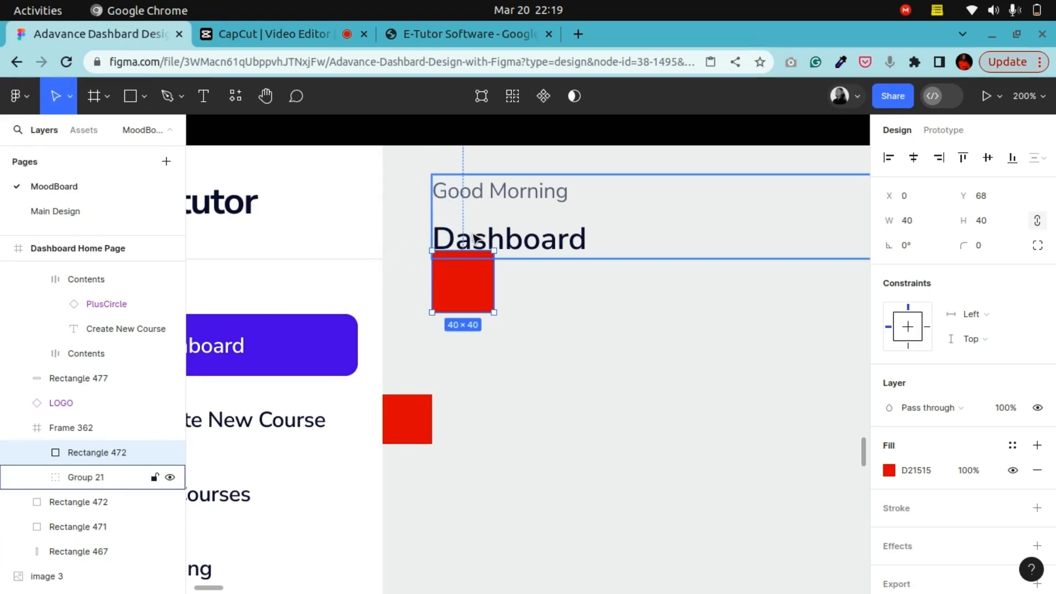
Show the 12-column layout grid on the content frame, Frame 362
key("shift+0")
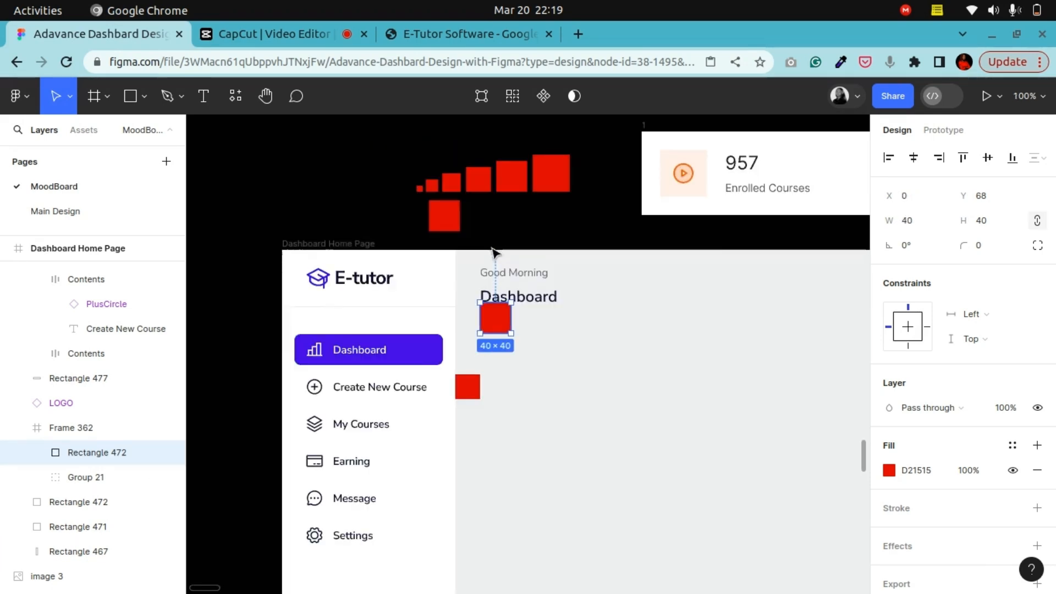
left_click(556, 377)
left_click(1010, 519)
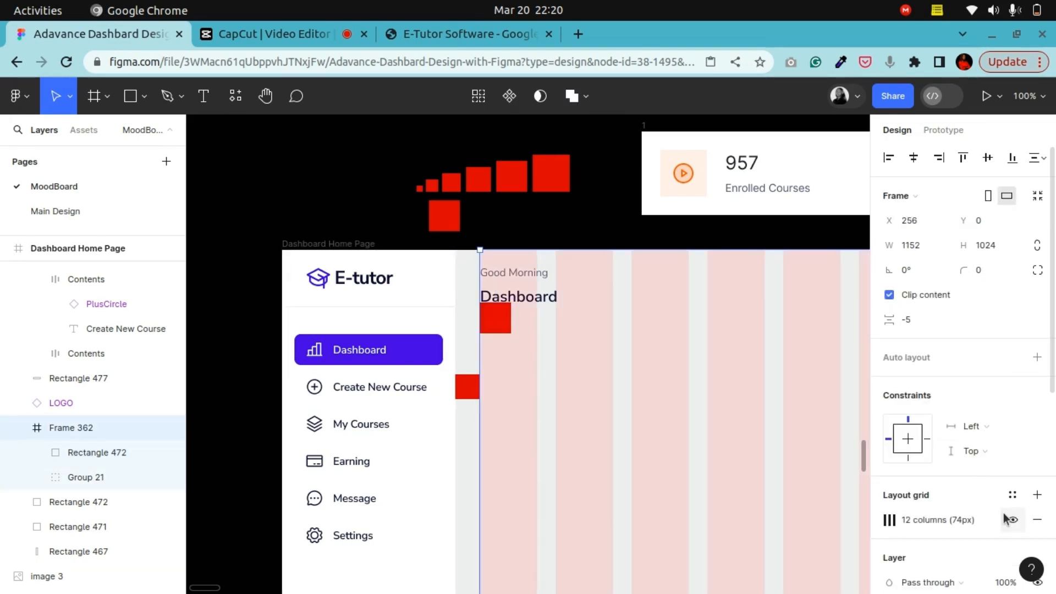
Draw a card rectangle about 273 × 155 px across the first three grid columns, directly beneath the spacing square at Y 108
left_click(265, 97)
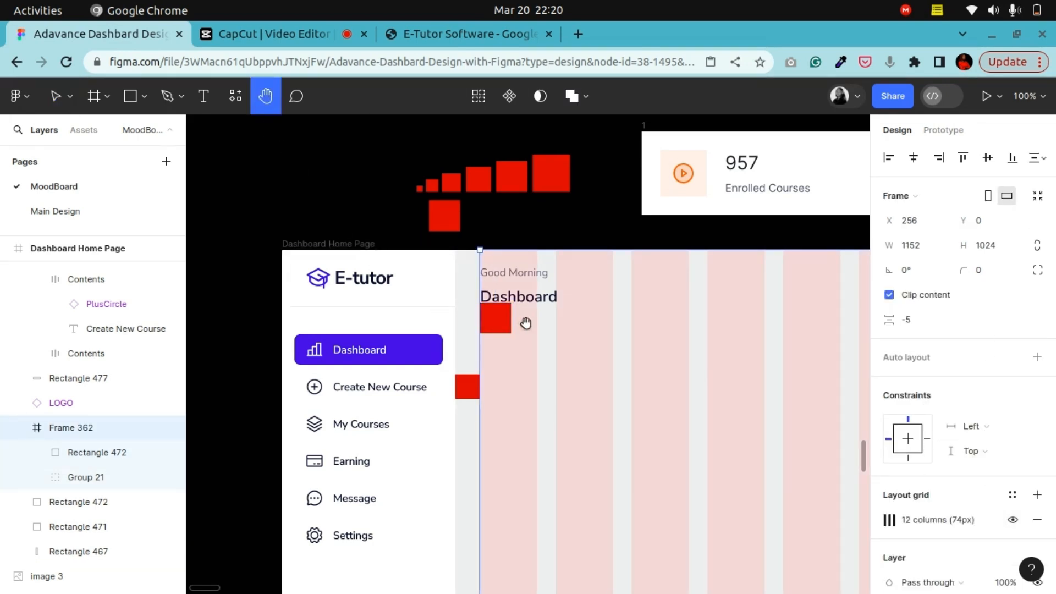
scroll(526, 324, "down", 3)
left_click_drag(573, 370, 379, 241)
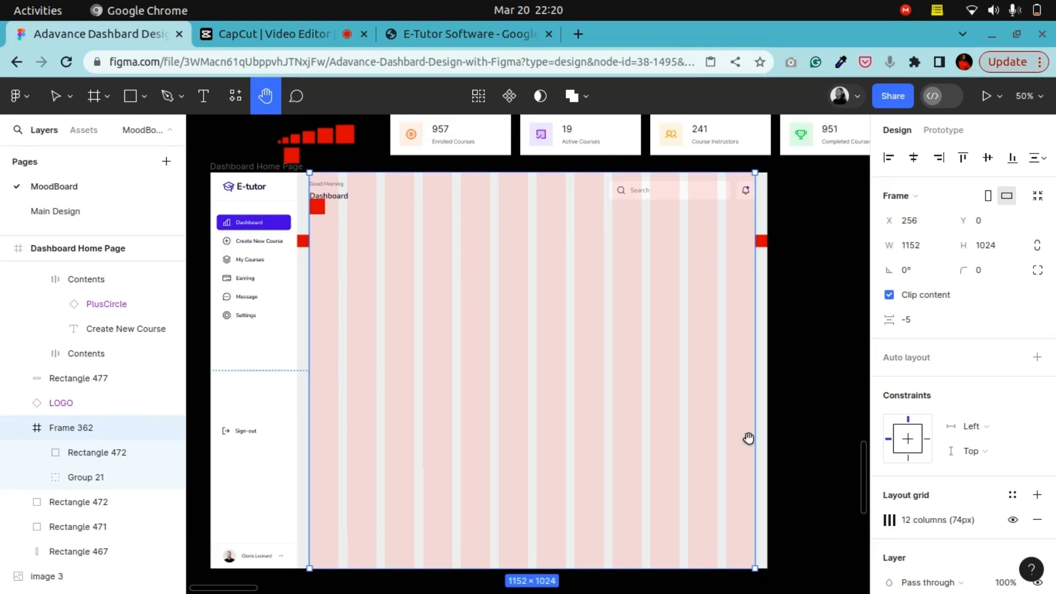
left_click_drag(489, 306, 511, 311)
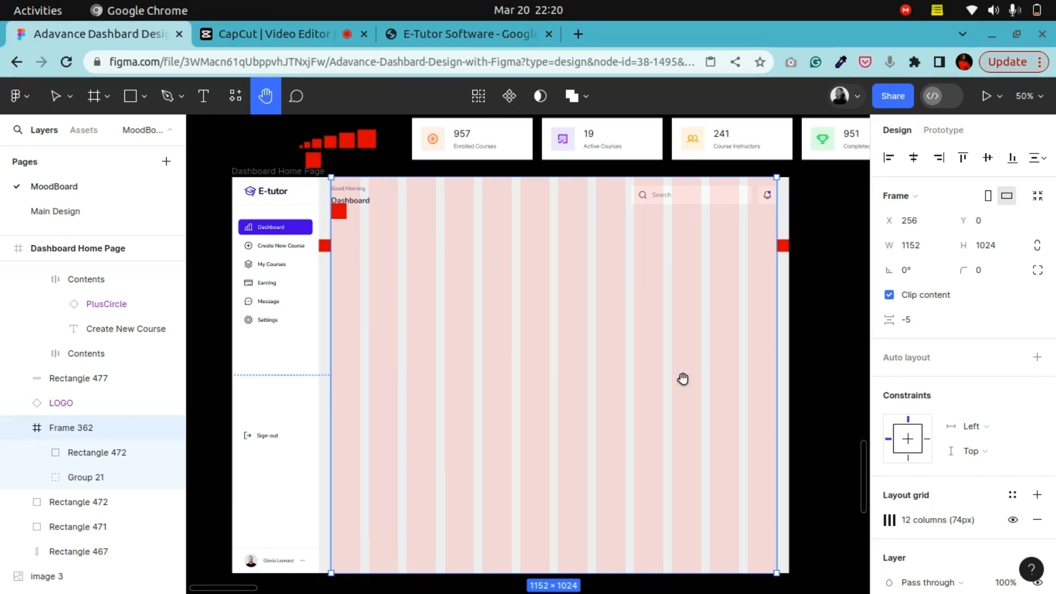
scroll(543, 305, "up", 1)
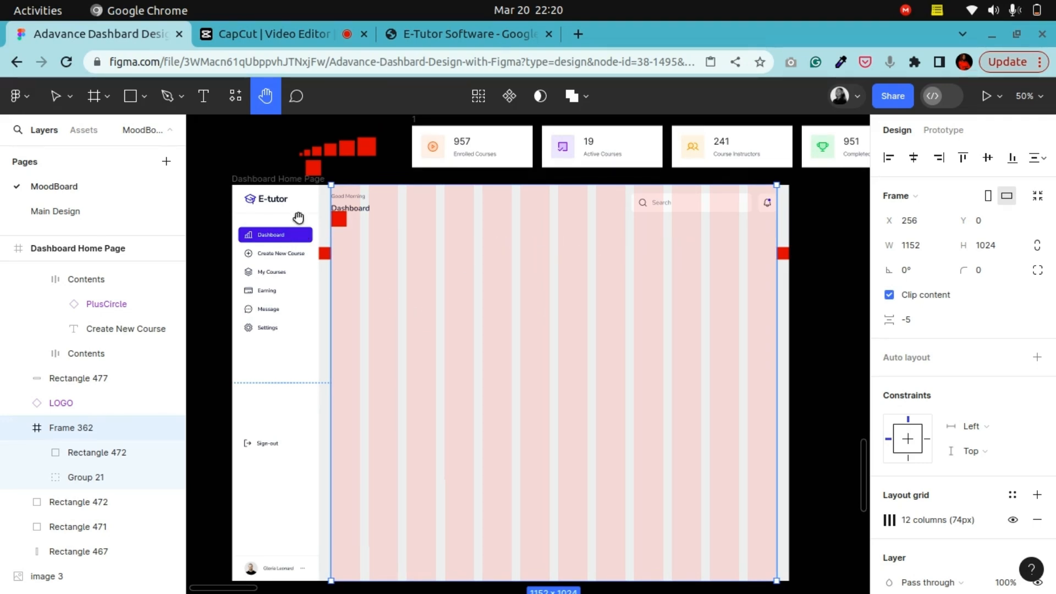
left_click(57, 97)
left_click(130, 97)
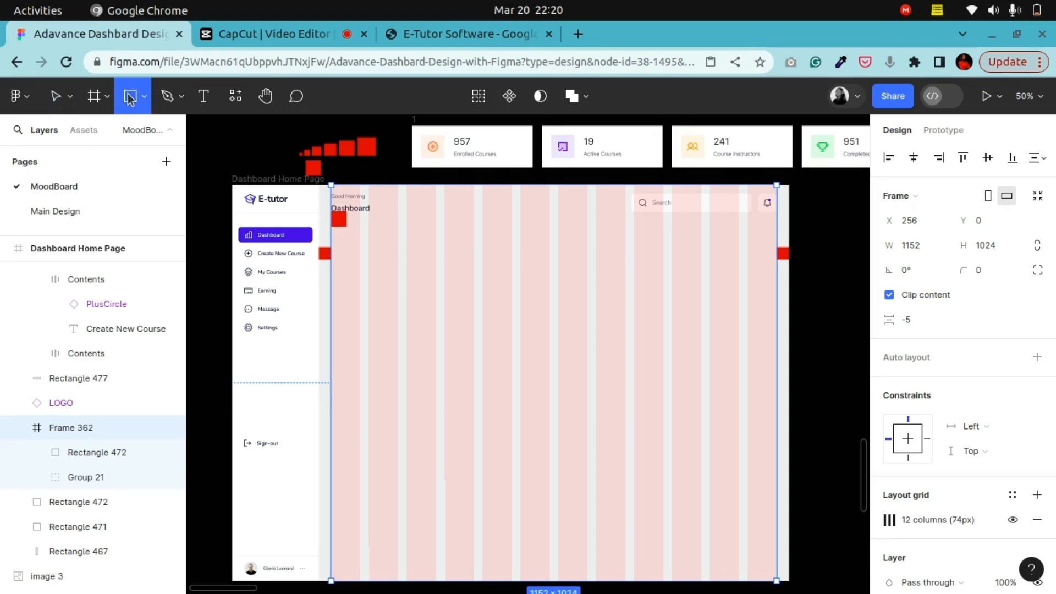
mouse_move(331, 228)
left_mouse_down()
mouse_move(354, 278)
mouse_move(436, 286)
left_mouse_up()
left_click_drag(359, 223, 360, 226)
Align the card rectangle's left edge with the first grid column at X 256, making it 271 px wide
left_click(265, 96)
left_click_drag(415, 342, 477, 339)
key("ctrl+plus")
left_click_drag(337, 229, 441, 384)
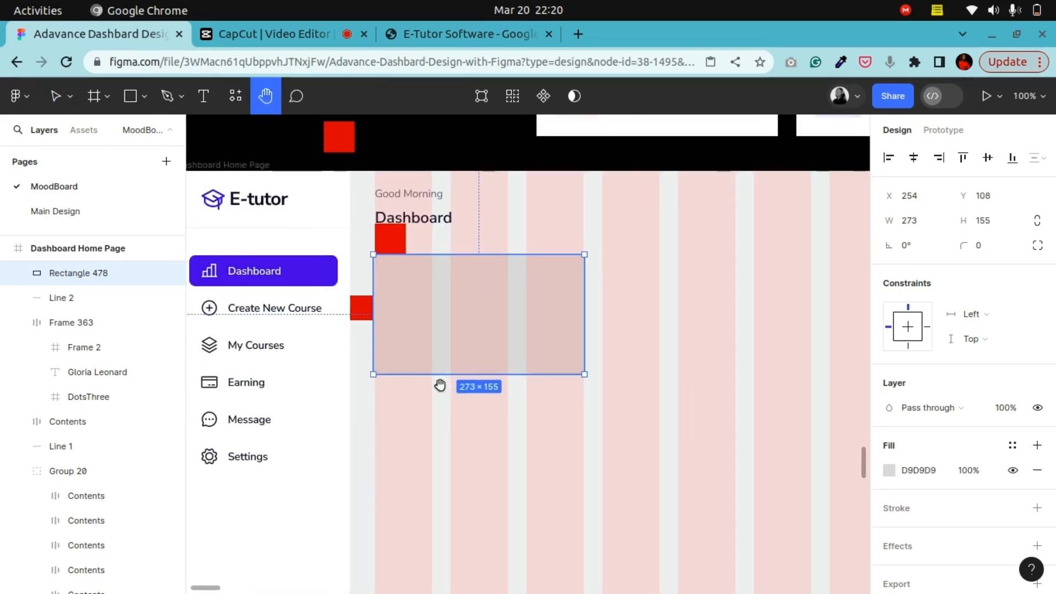
left_click_drag(391, 319, 410, 346)
left_click(55, 96)
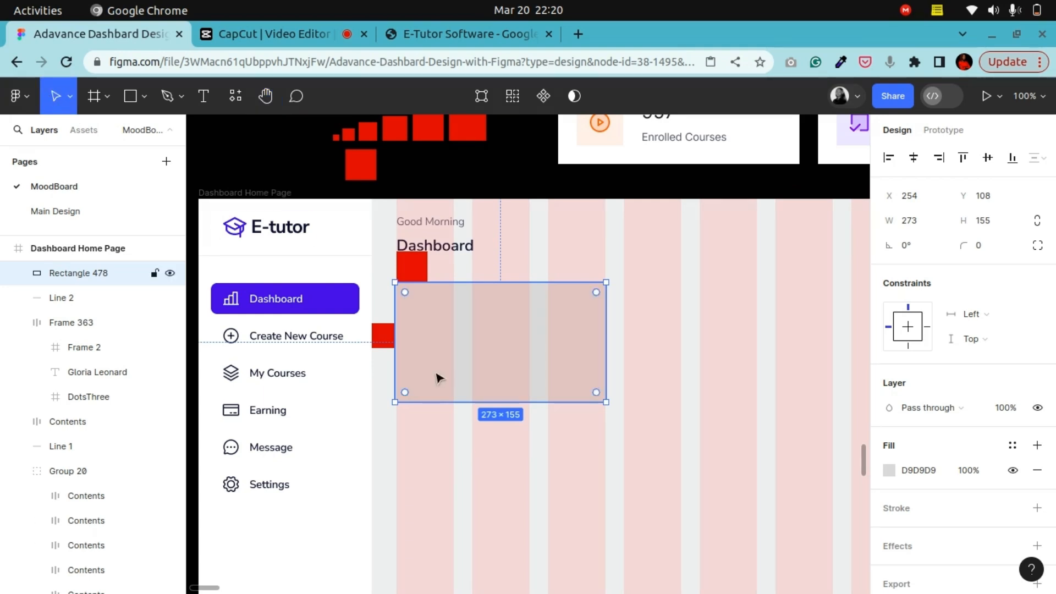
left_click_drag(395, 335, 396, 334)
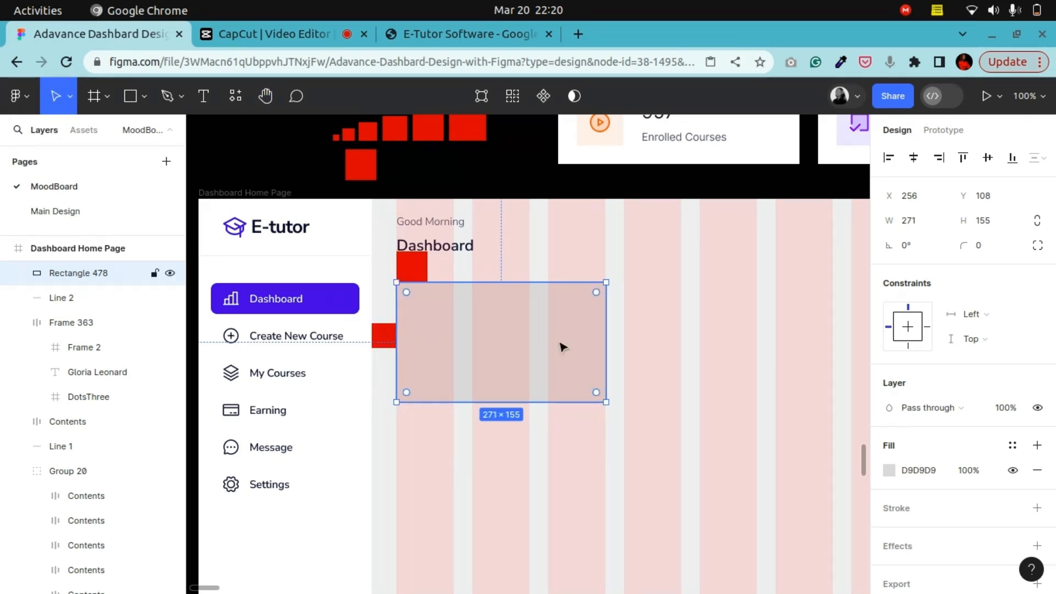
Set the card rectangle's corner radius to 10
left_click(1010, 245)
type("10")
key("Return")
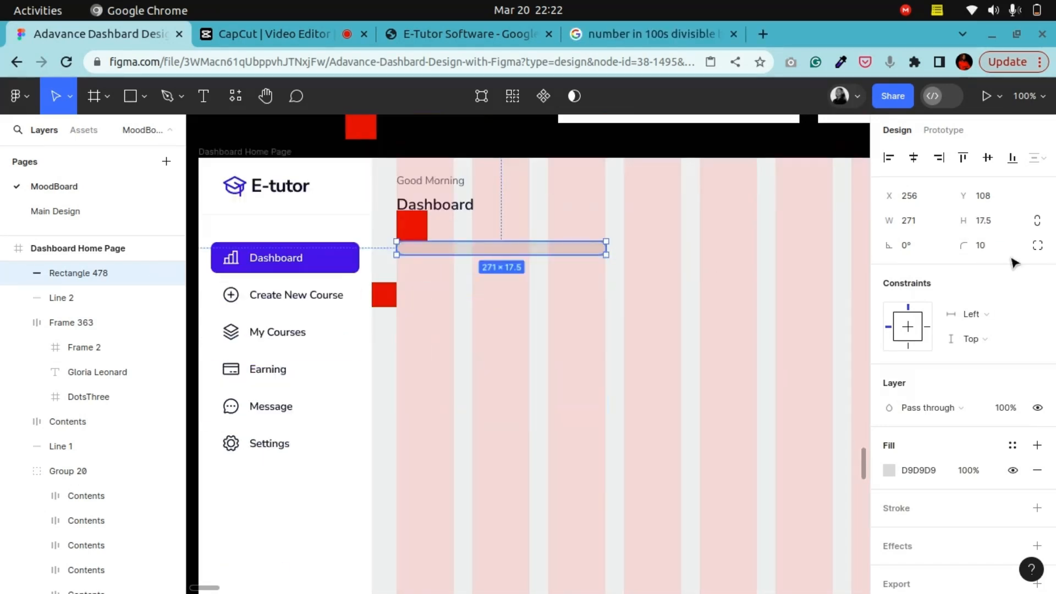
Set the card rectangle's height to 88 px and raise it in 8 px increments to 112 px
left_click(998, 221)
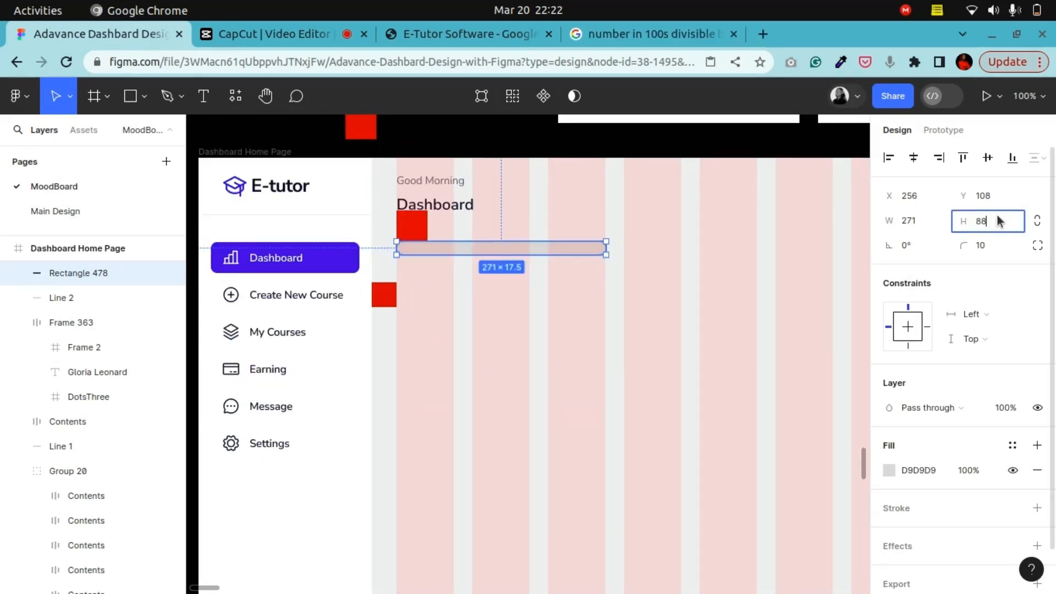
key("Return")
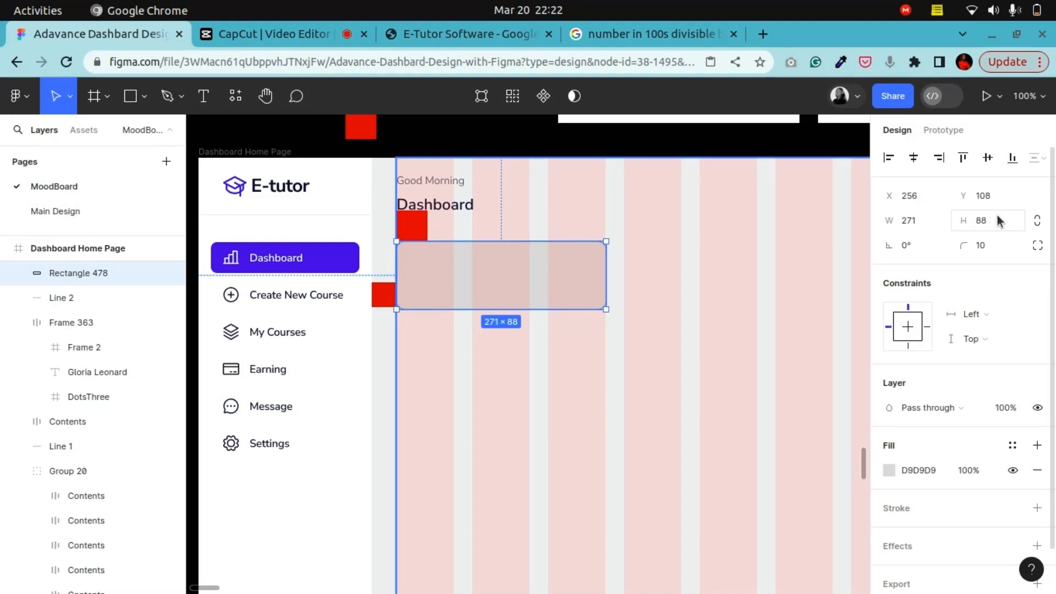
left_click(997, 222)
type("+8")
key("Return")
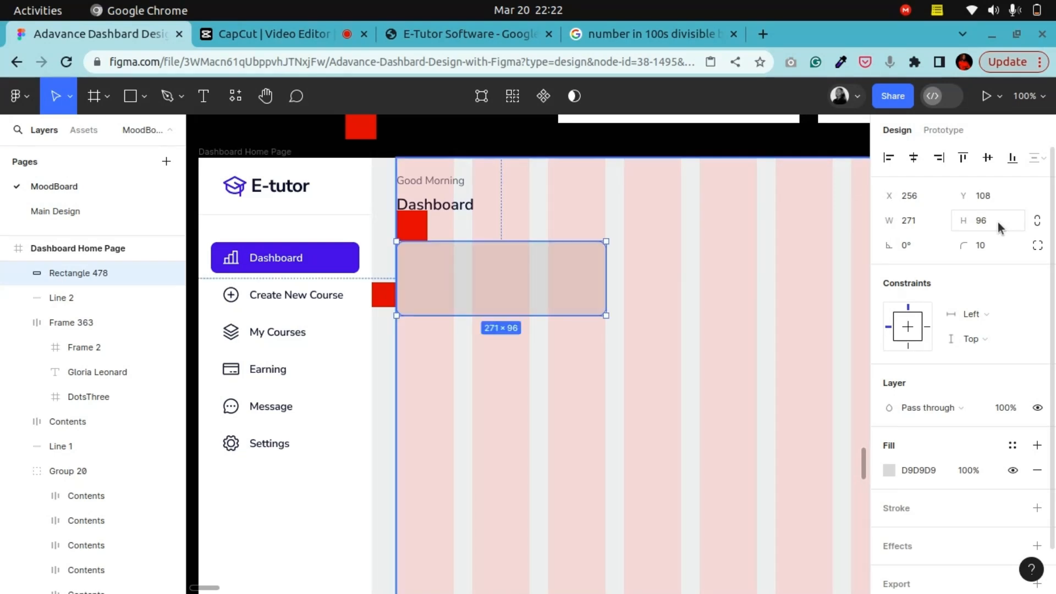
left_click(996, 222)
key("Return")
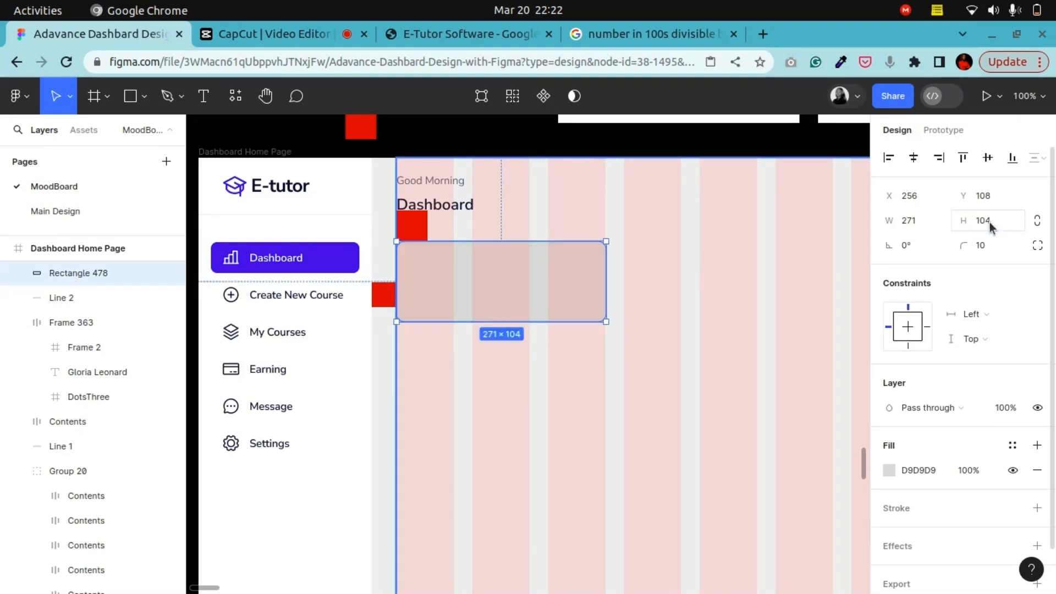
left_click(990, 222)
type("+8")
key("Return")
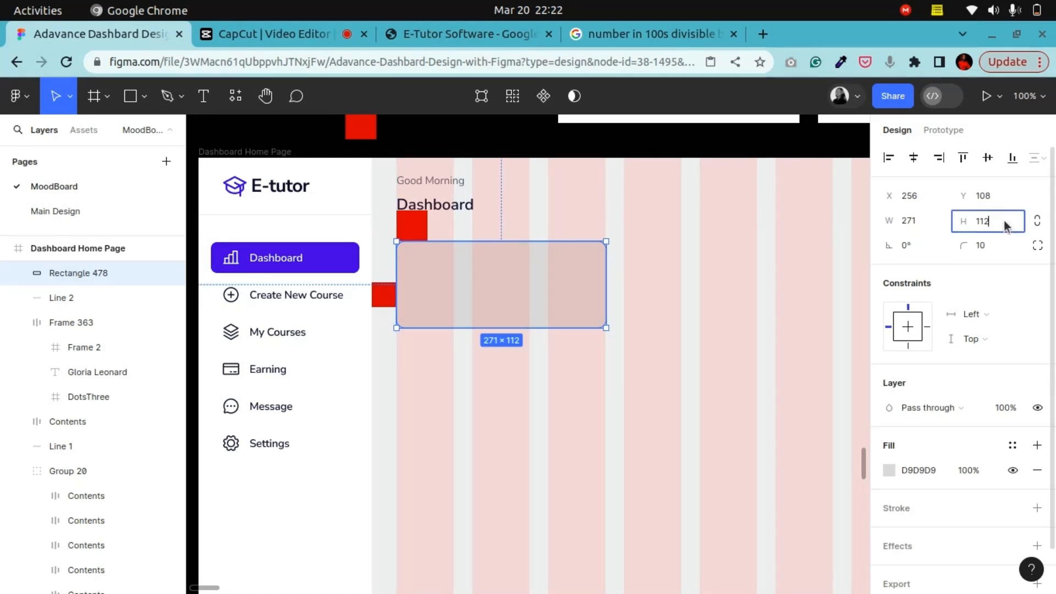
Check the size of the Enrolled Courses reference card against the new card rectangle's height
scroll(650, 221, "up", 4)
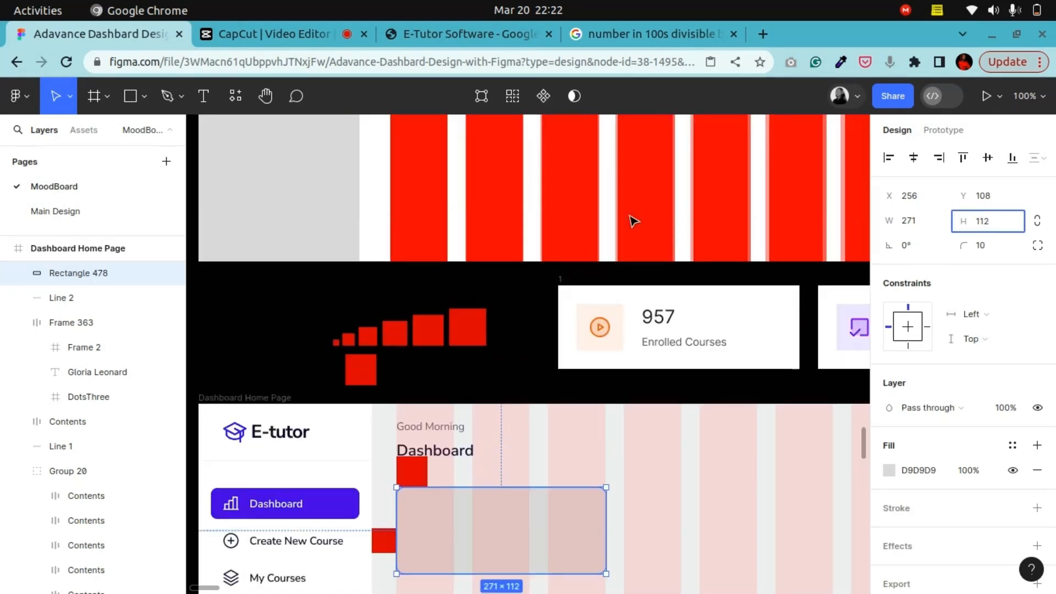
left_click(618, 308)
scroll(617, 306, "down", 3)
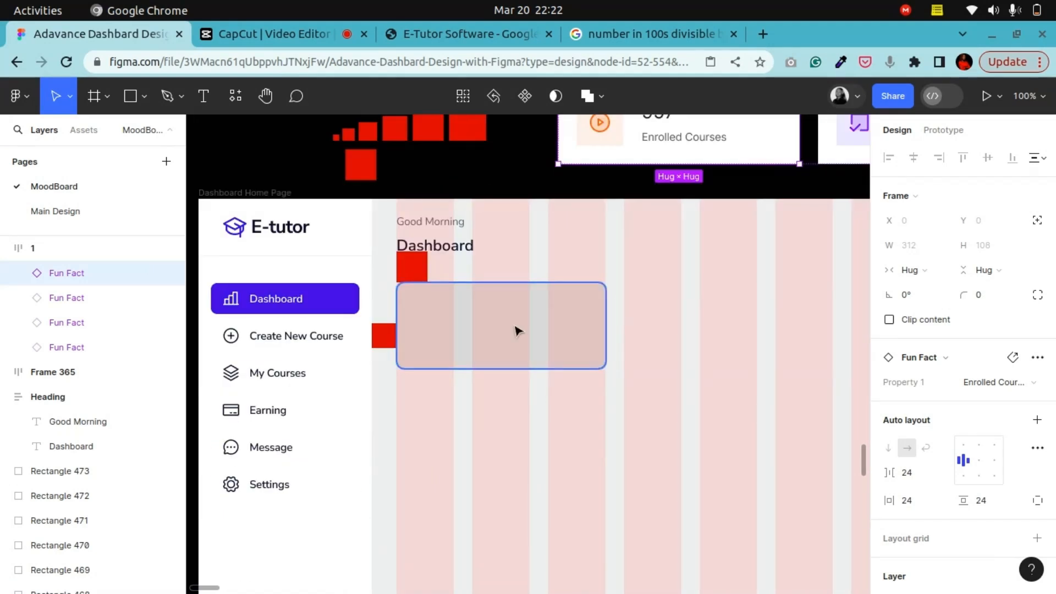
left_click(519, 347)
left_click(993, 226)
scroll(941, 407, "down", 1)
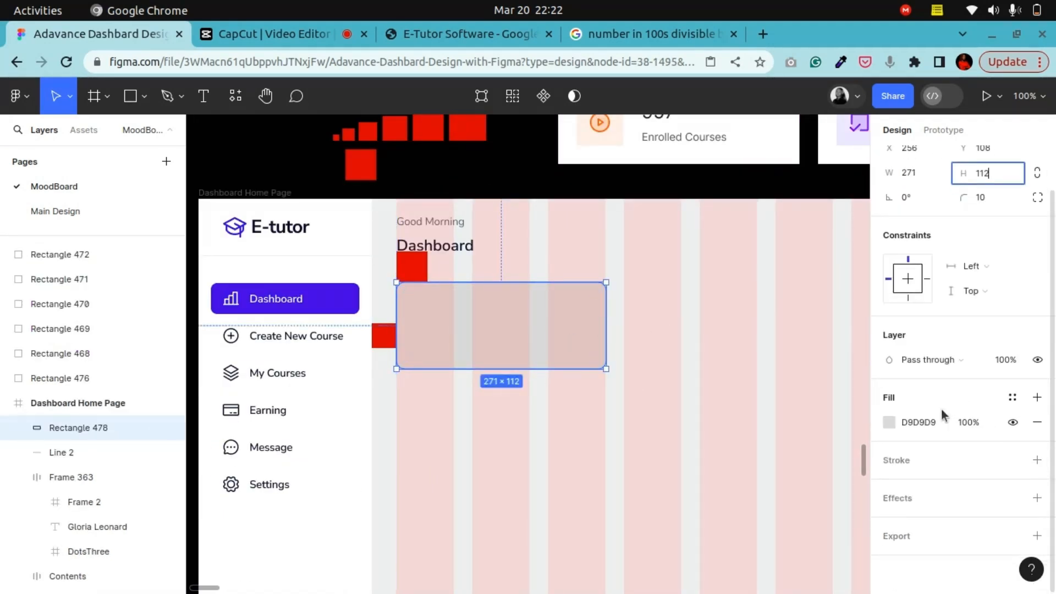
Set the card rectangle's fill to white FFFFFF and narrow its width to 270 px
left_click(890, 422)
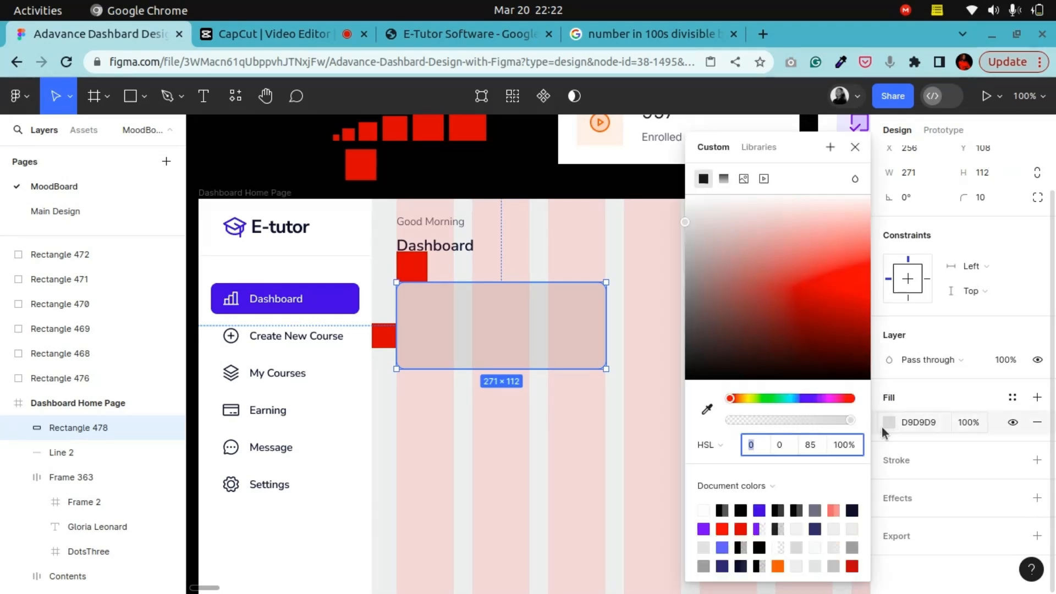
left_click(705, 509)
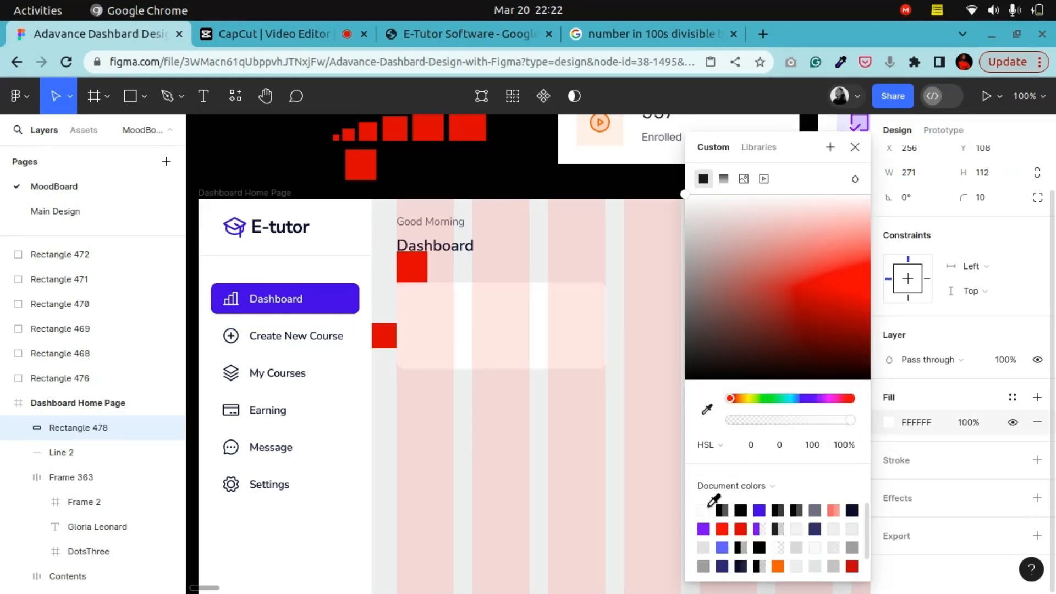
left_click(855, 147)
left_click_drag(605, 313, 606, 313)
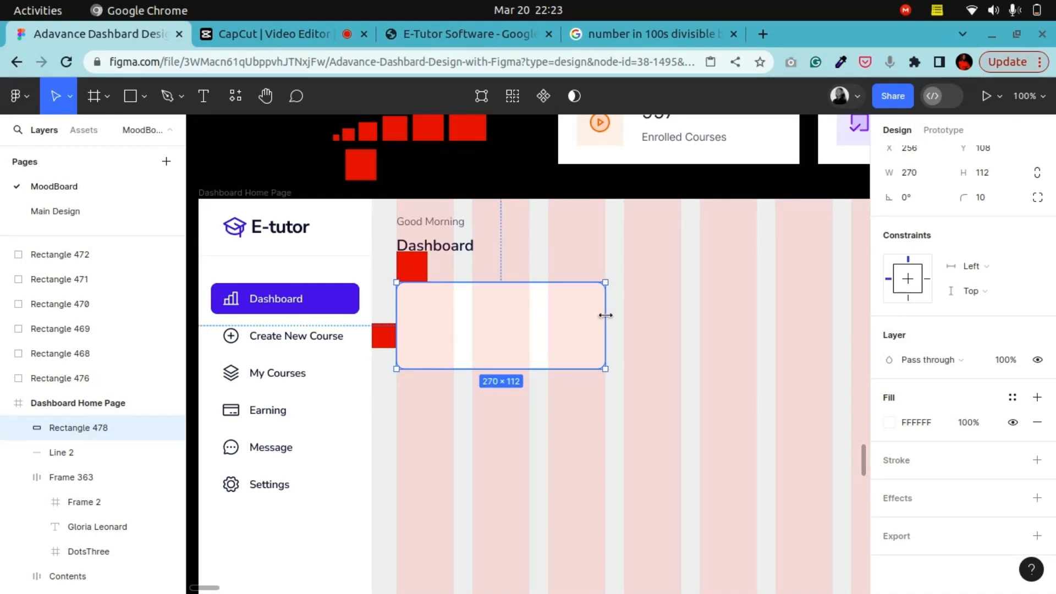
Copy the orange play icon frame from the Enrolled Courses reference card into the new card
scroll(608, 308, "up", 3)
left_click(602, 206, "ctrl")
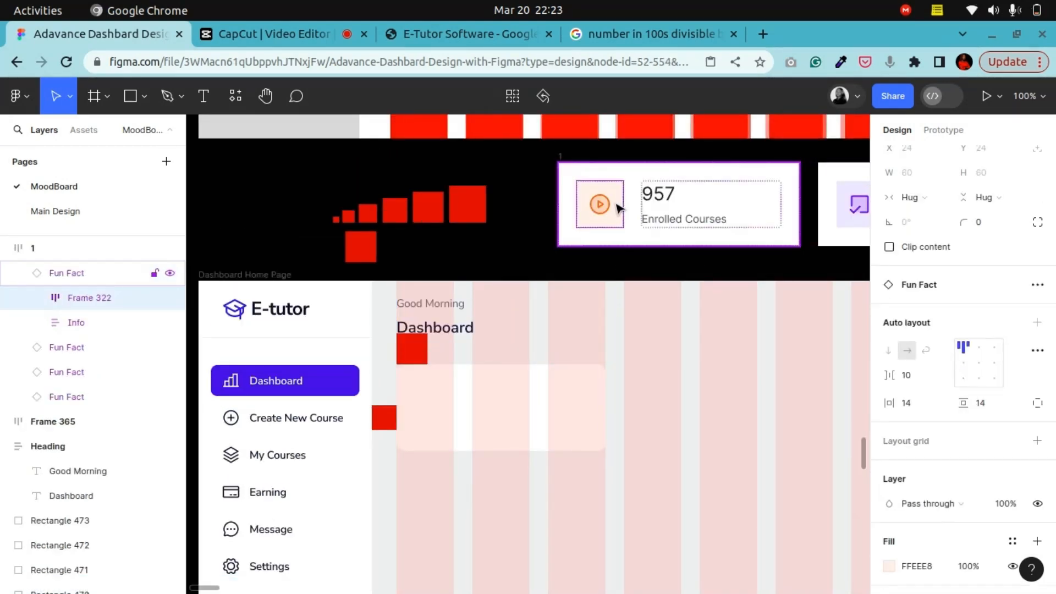
left_click_drag(605, 206, 426, 411)
right_click(426, 412)
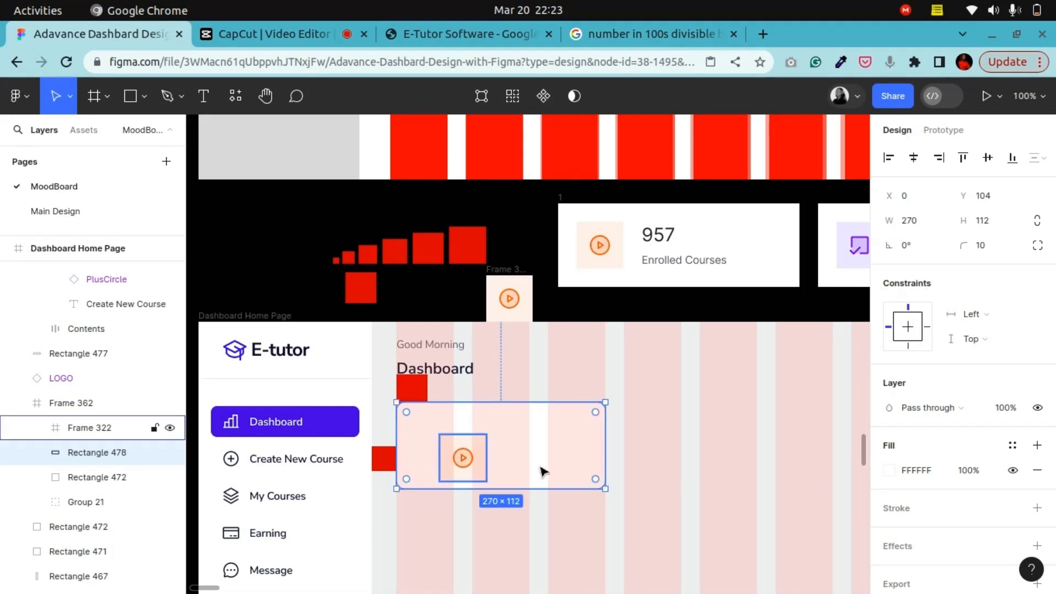
Hide the 12-column layout grid of the dashboard's content frame
key("ctrl+equal")
scroll(605, 512, "down", 3)
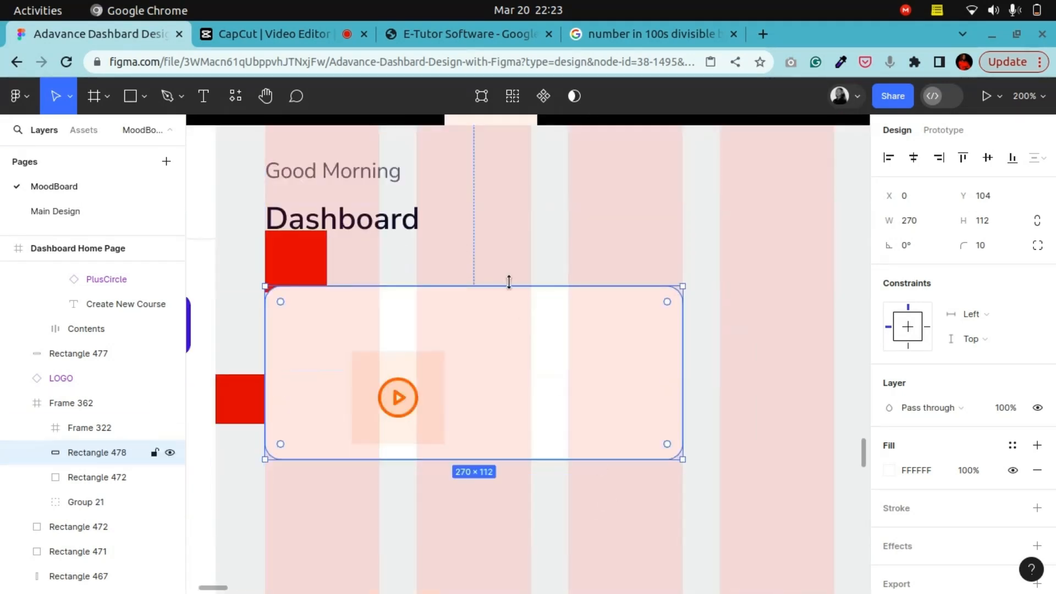
left_click(505, 238)
left_click(1013, 495)
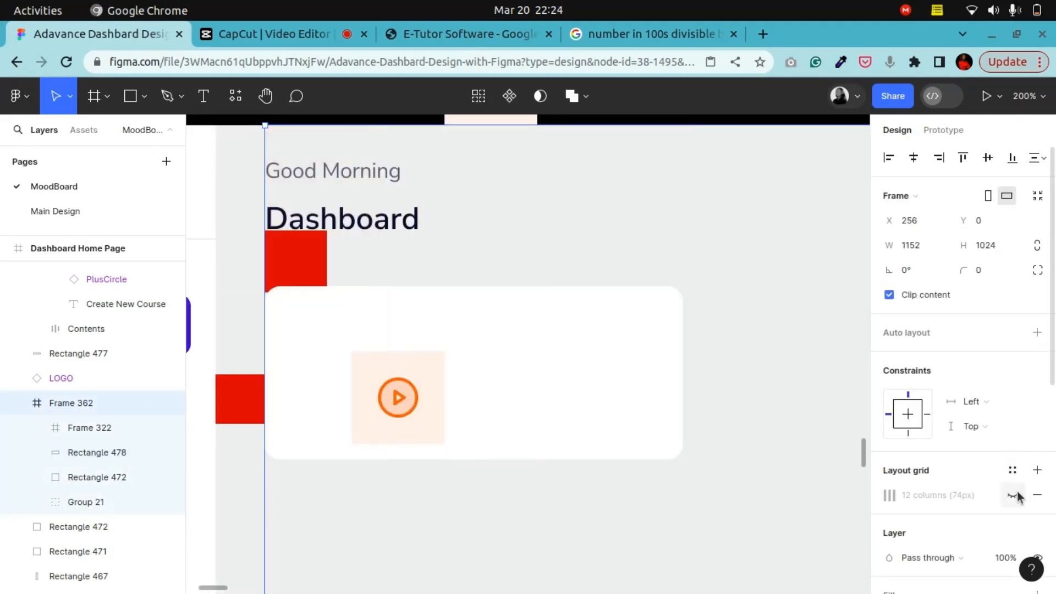
Nudge the white card rectangle down 4 px so its top edge meets the red spacing square under the Dashboard heading
left_click(409, 410)
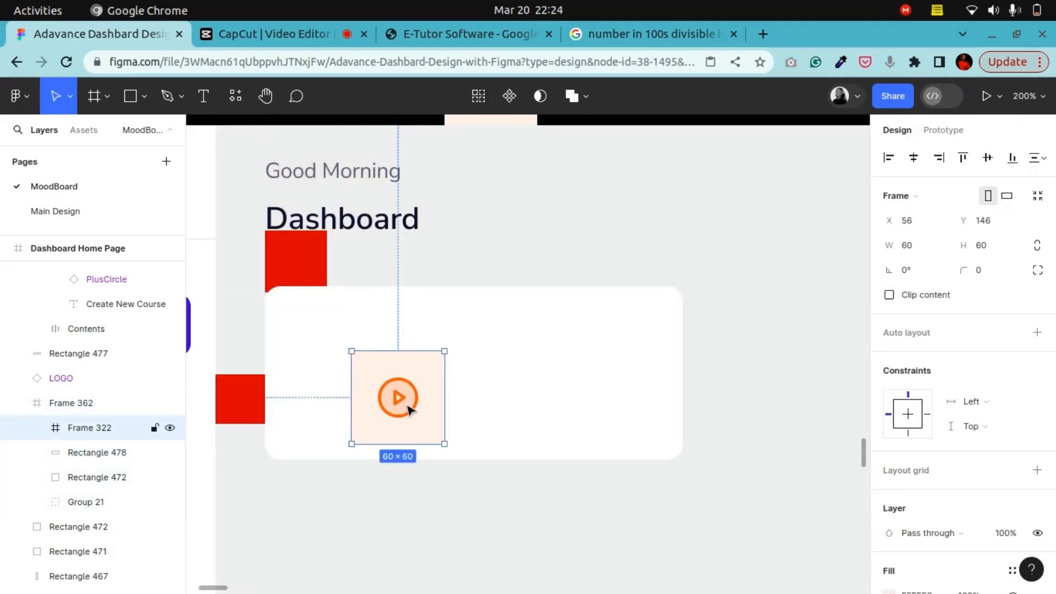
left_click(318, 328)
key("Down")
key("Down")
key("Down")
key("Down")
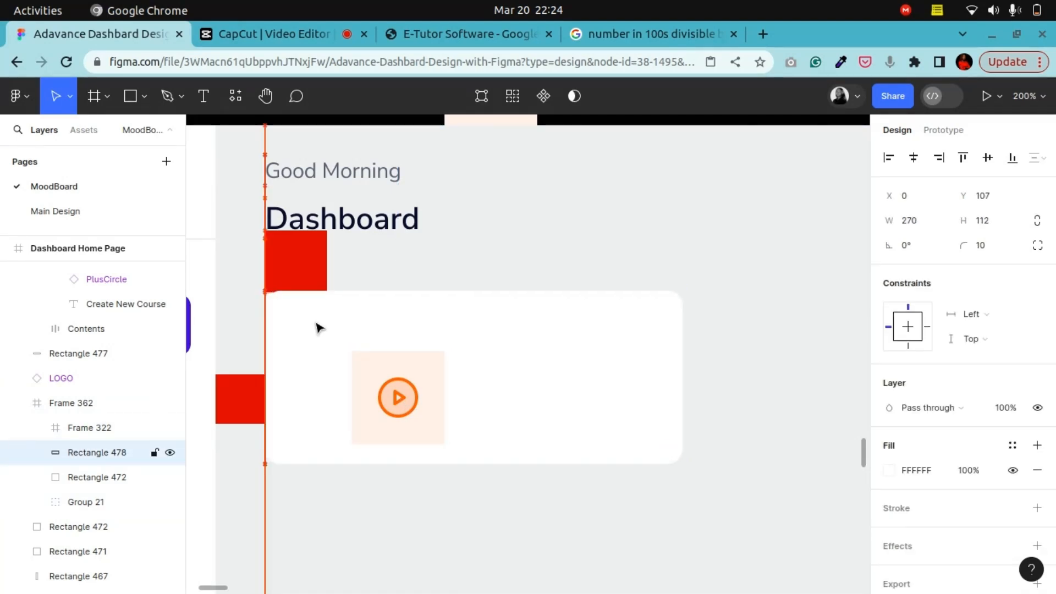
Move the play icon frame within the card to X 29, Y 131 and inspect its nested PlayCircle layers
left_click_drag(400, 395, 358, 374)
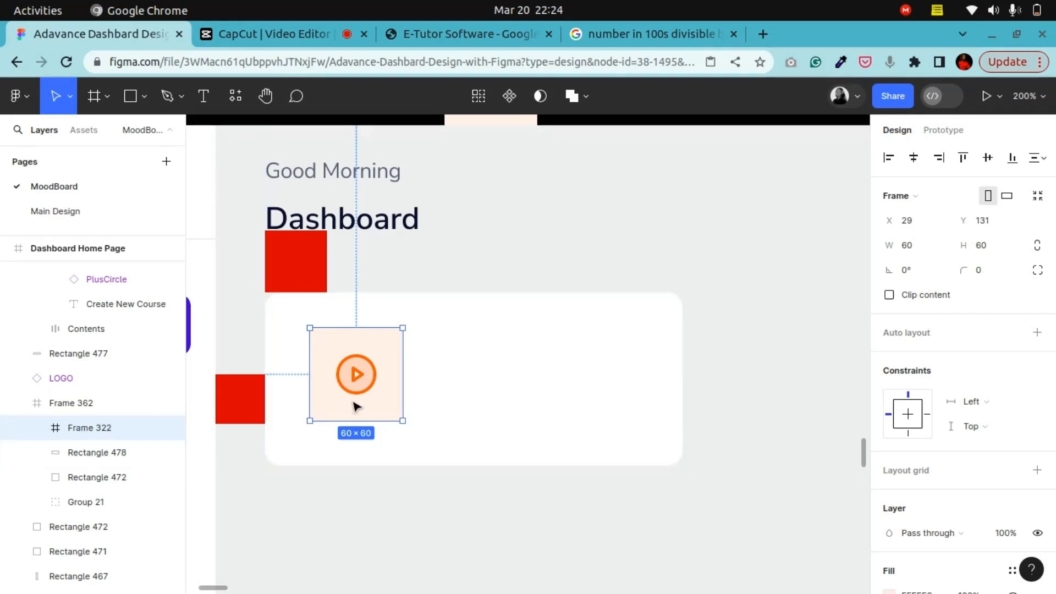
double_click(358, 385)
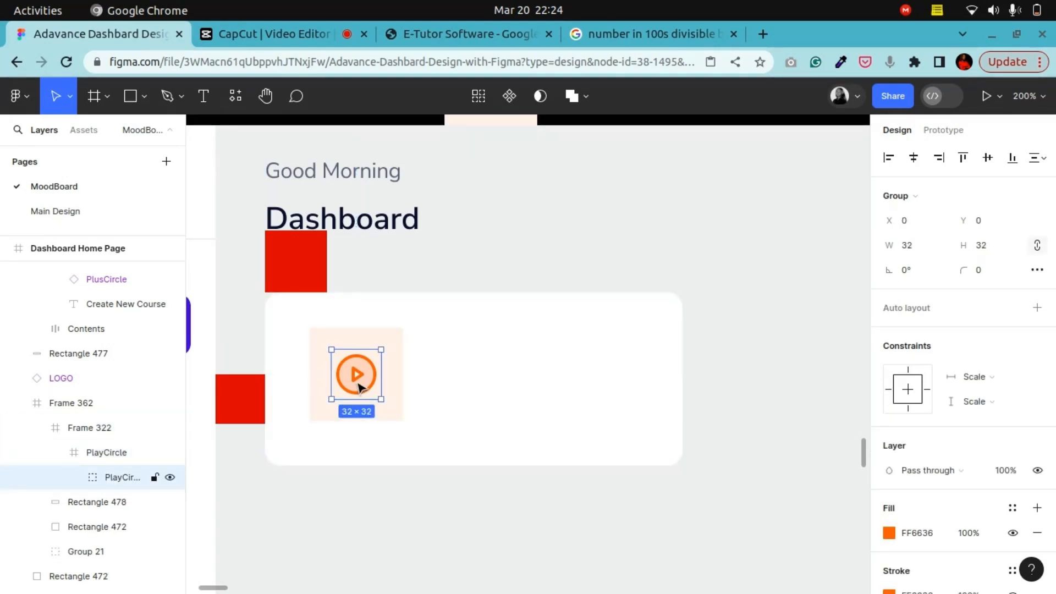
double_click(359, 385)
left_click(380, 388)
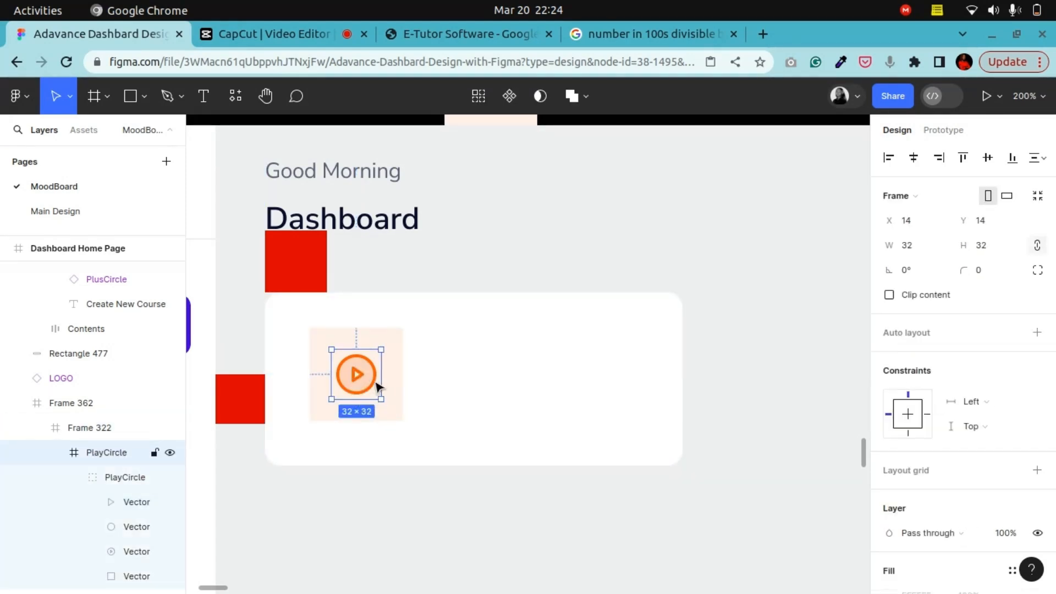
left_click(379, 387)
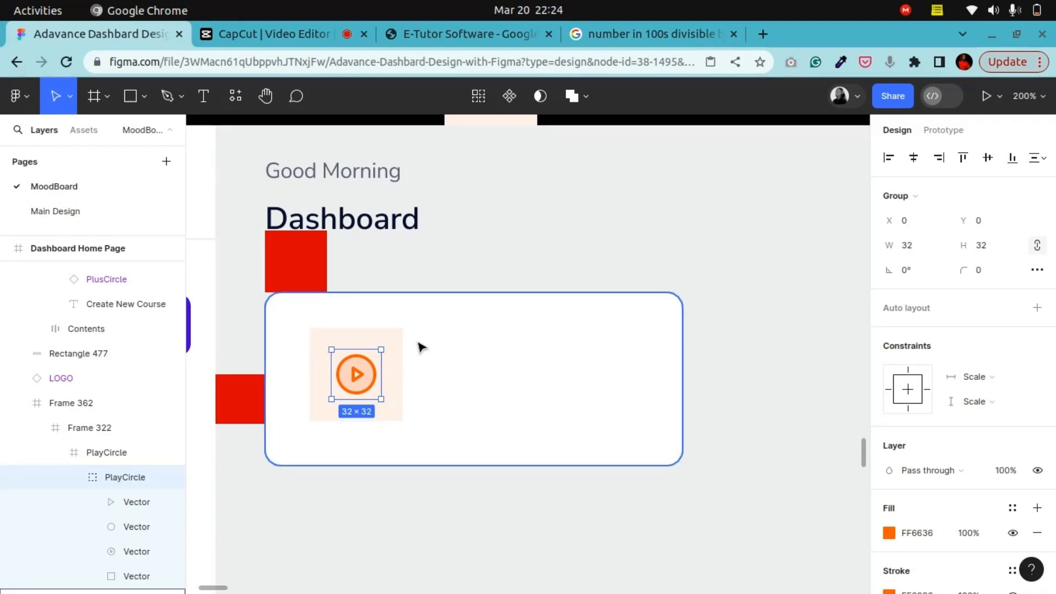
Delete the stray play icon copy on the canvas above the Dashboard Home Page frame
scroll(424, 348, "up", 3)
left_click(431, 195)
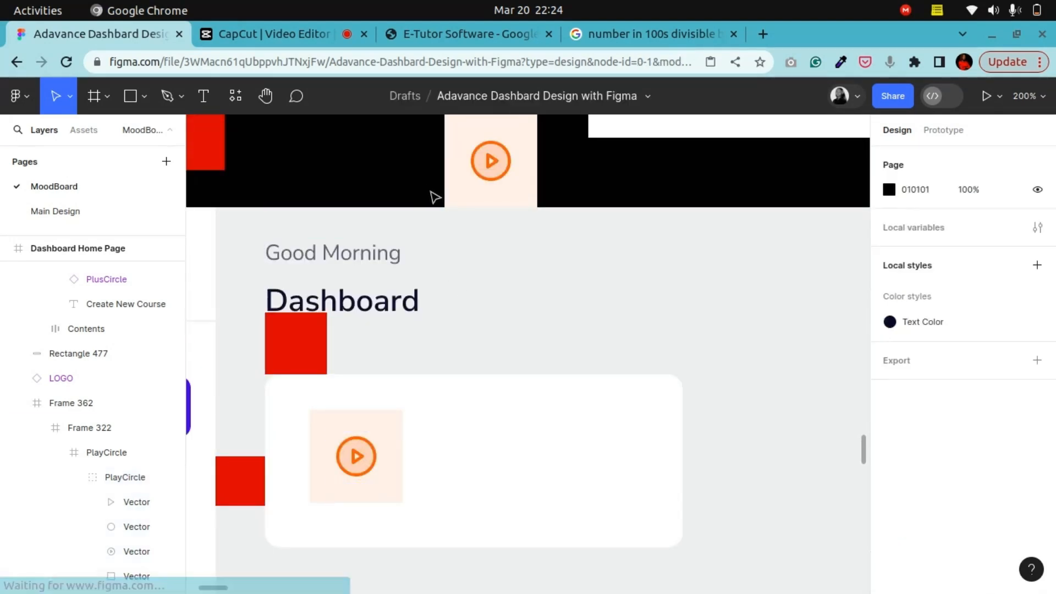
scroll(432, 195, "up", 3)
left_click(473, 240)
key("Delete")
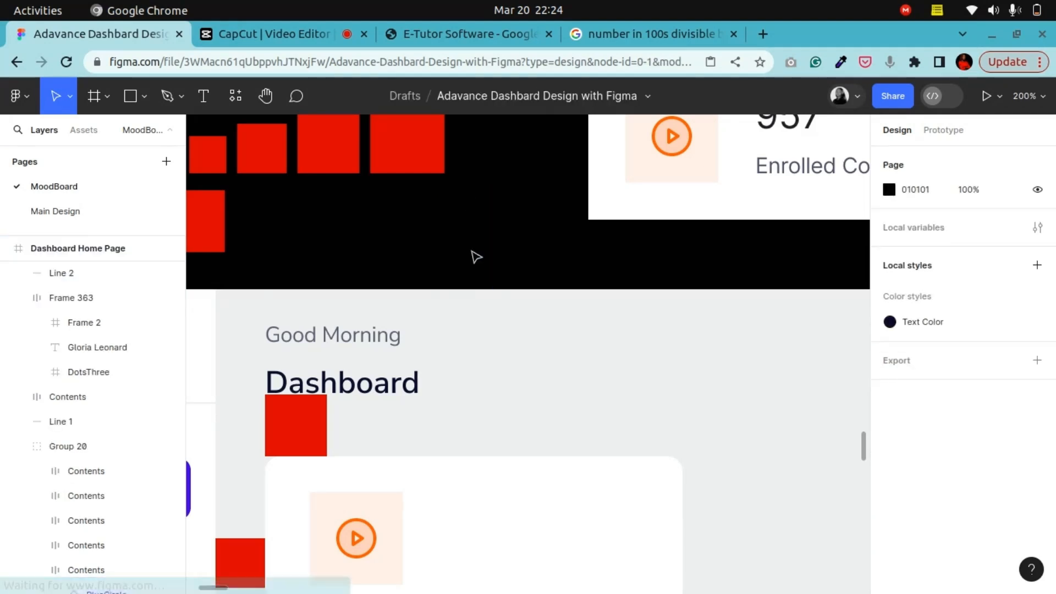
Set the corner radius of the card's play icon frame to 8
double_click(380, 516)
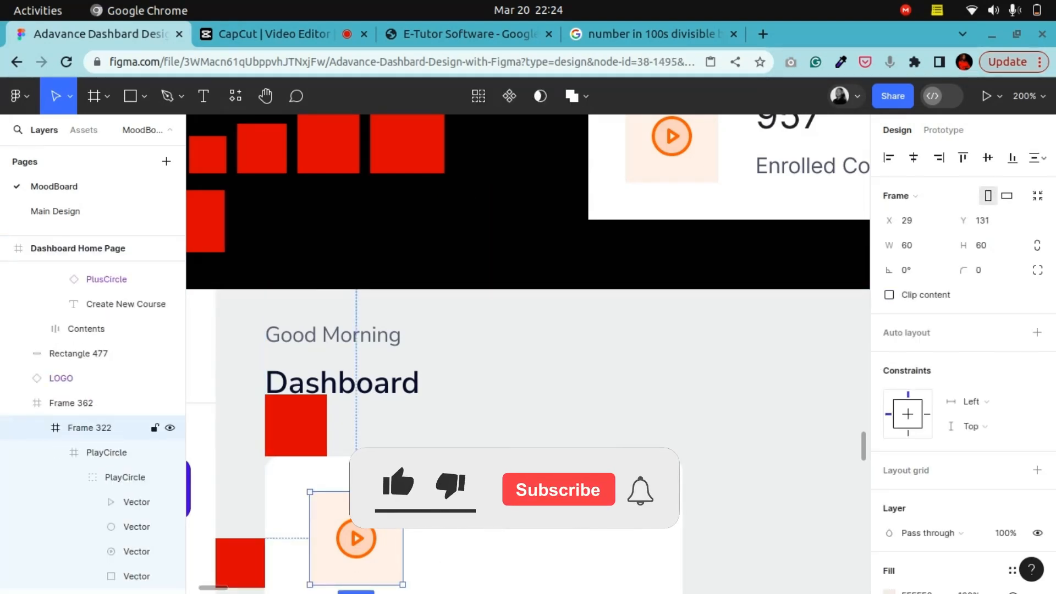
scroll(397, 394, "down", 4)
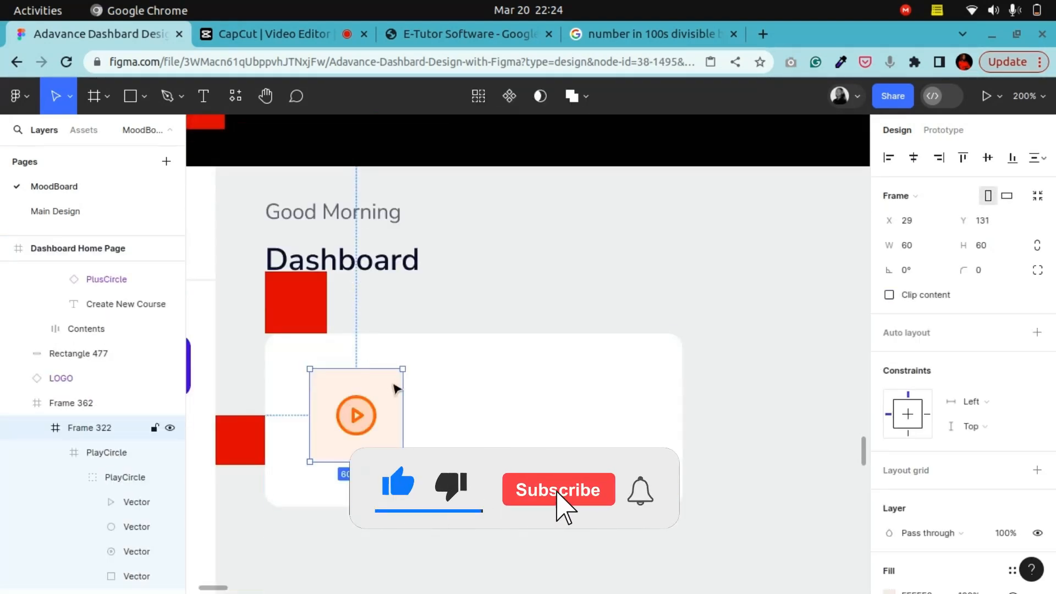
scroll(963, 385, "down", 5)
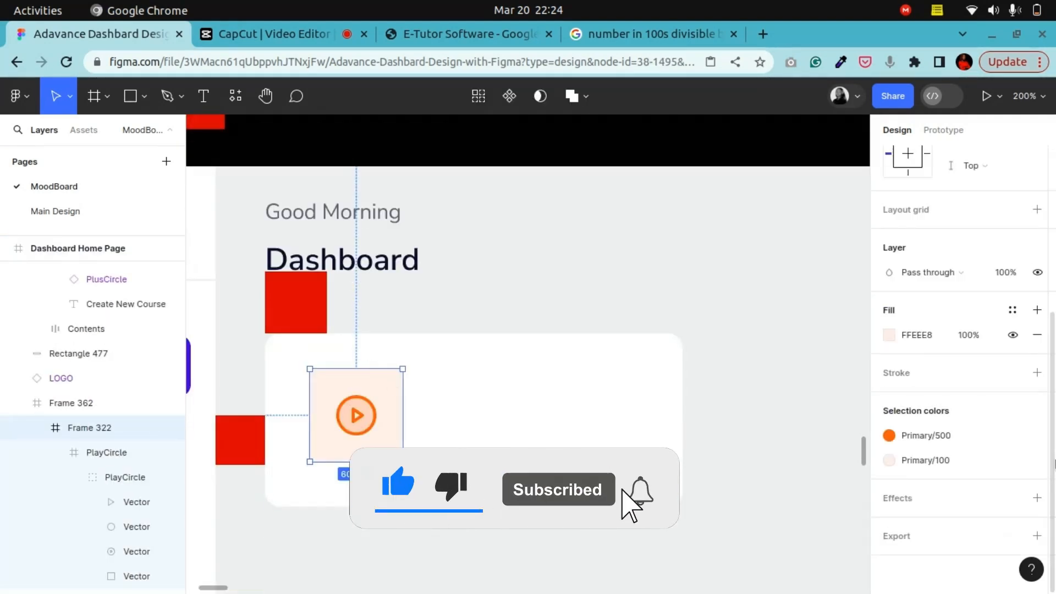
double_click(356, 416)
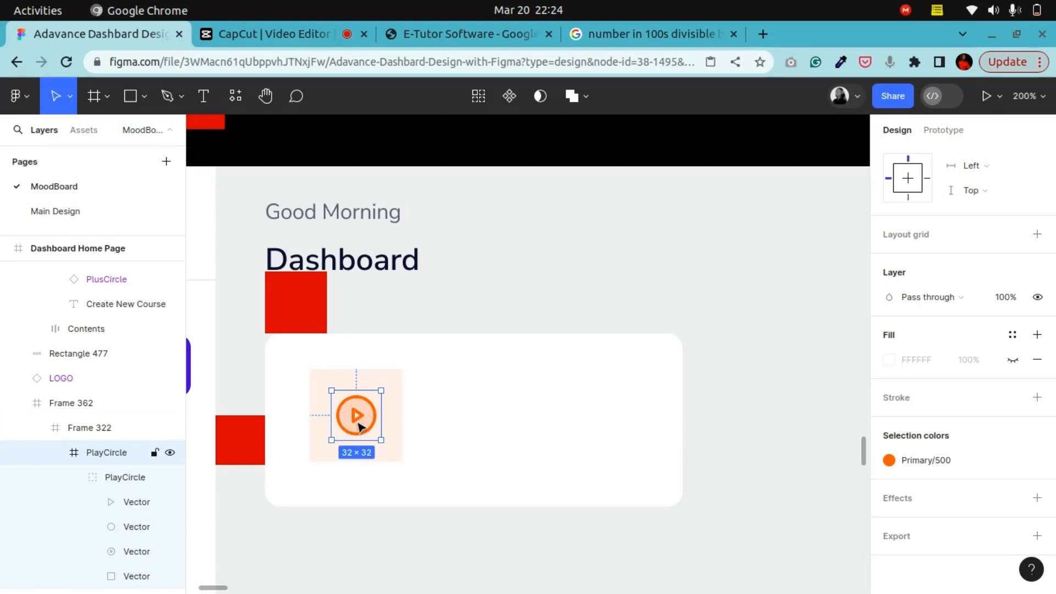
left_click(266, 97)
left_click_drag(325, 427, 463, 344)
scroll(476, 368, "up", 3)
left_click(55, 96)
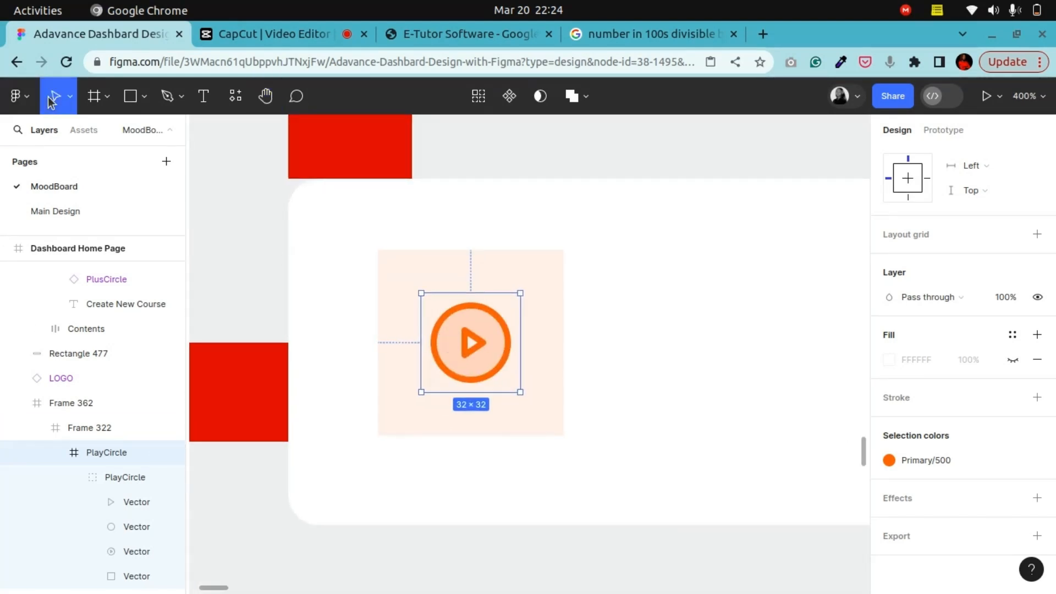
left_click(510, 280)
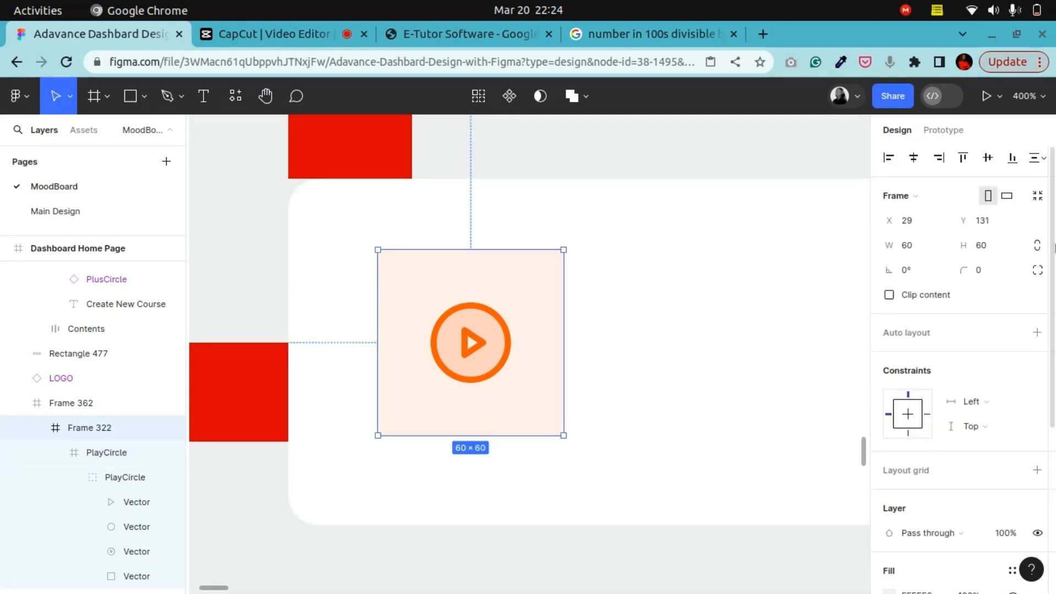
left_click(1003, 264)
type("8")
key("Return")
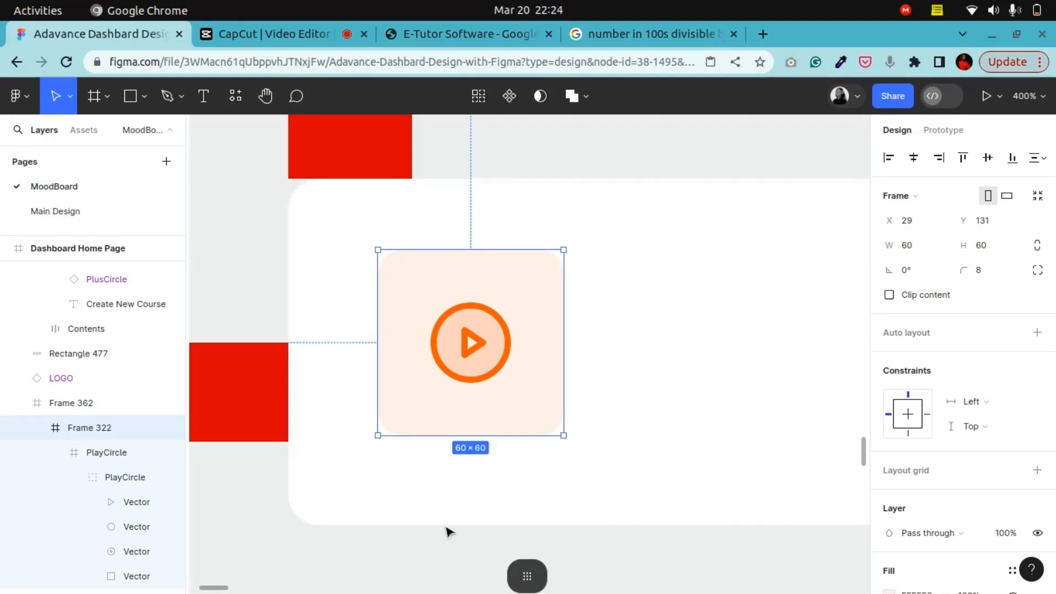
Copy the 24 px spacing square into the card along its left, top and bottom edges around the play icon
scroll(359, 378, "up", 3)
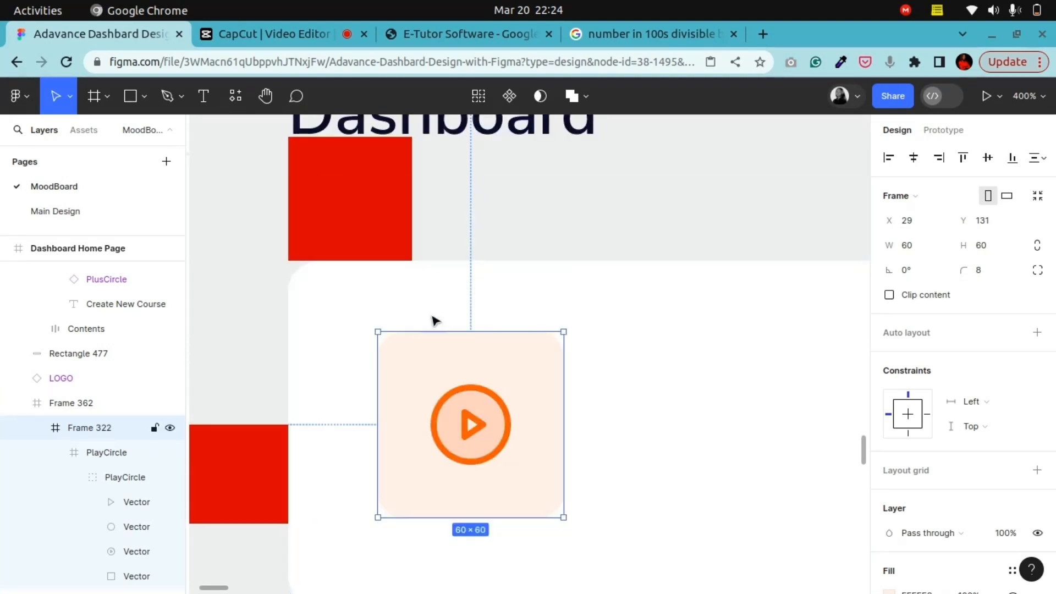
key("ctrl+minus")
scroll(450, 538, "up", 5)
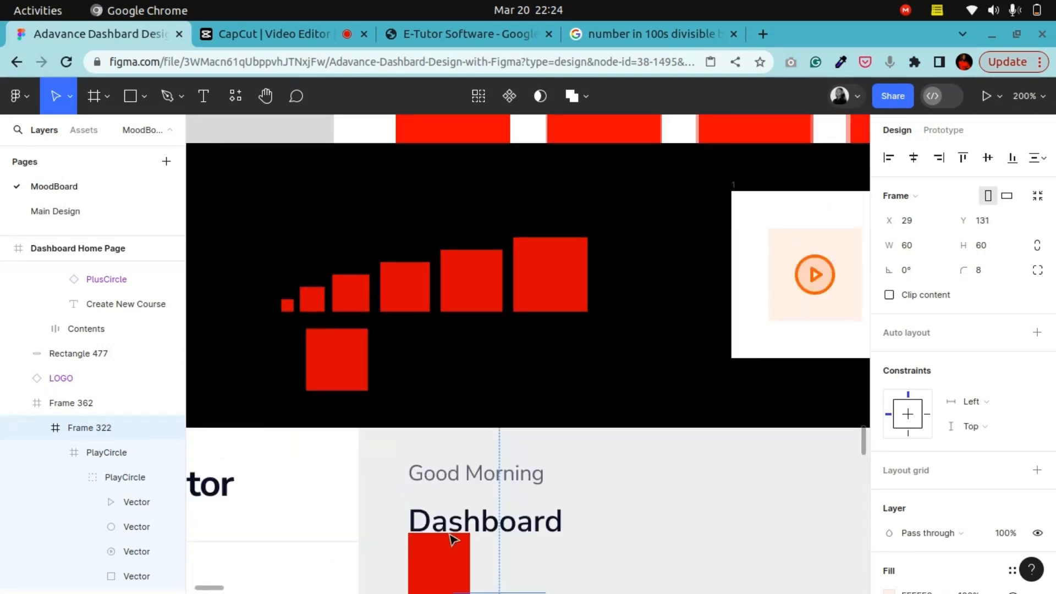
key("Escape")
left_click(356, 289)
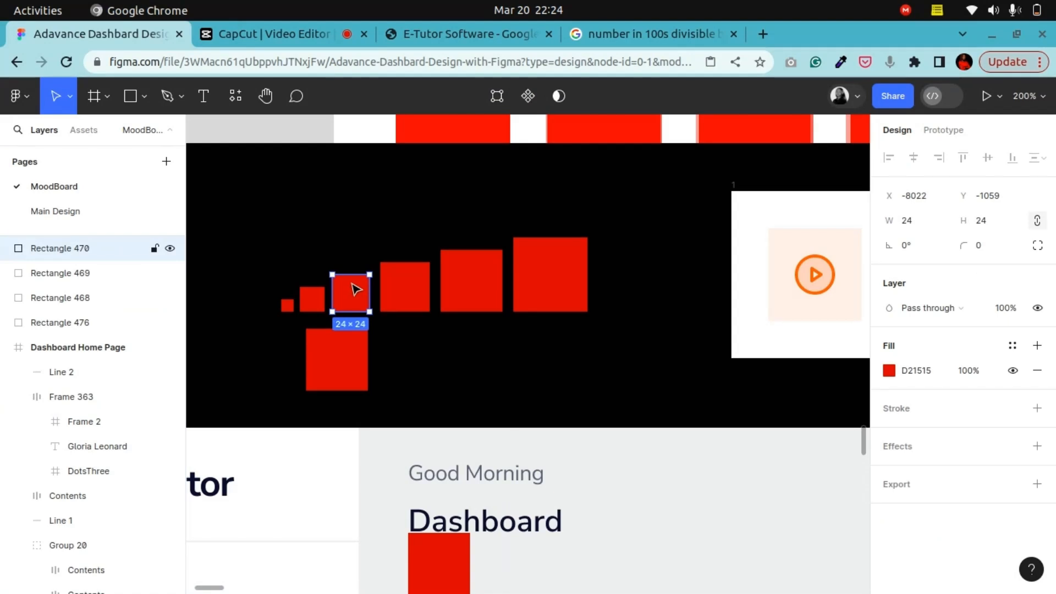
left_click_drag(356, 290, 427, 361)
Nudge the play icon frame between the 24 px spacing squares to X 24, Y 134
left_click(468, 356)
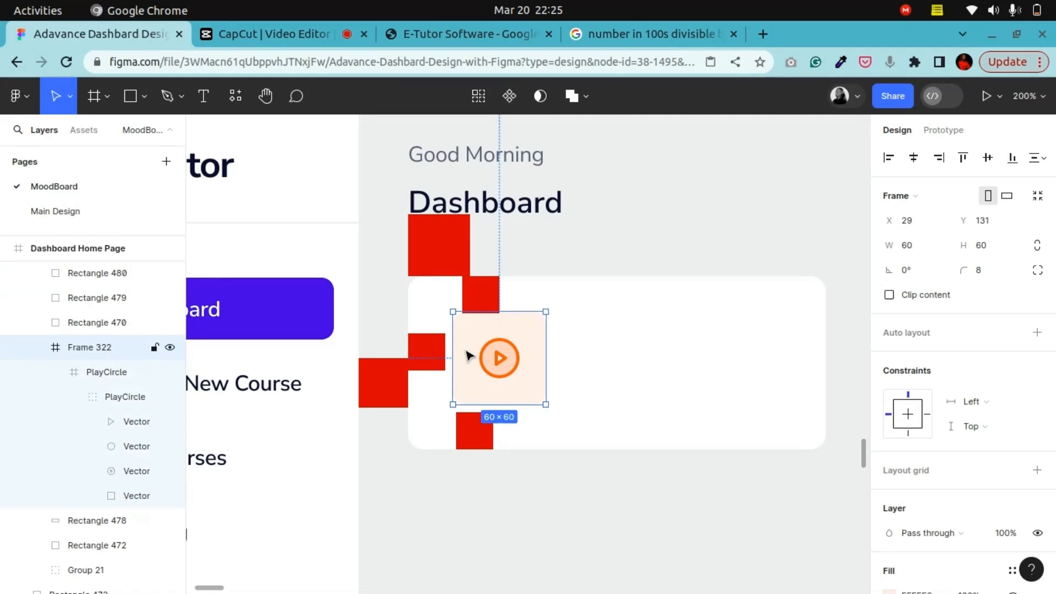
key("Down")
key("Left")
key("Left")
key("Left")
key("Left")
key("Left")
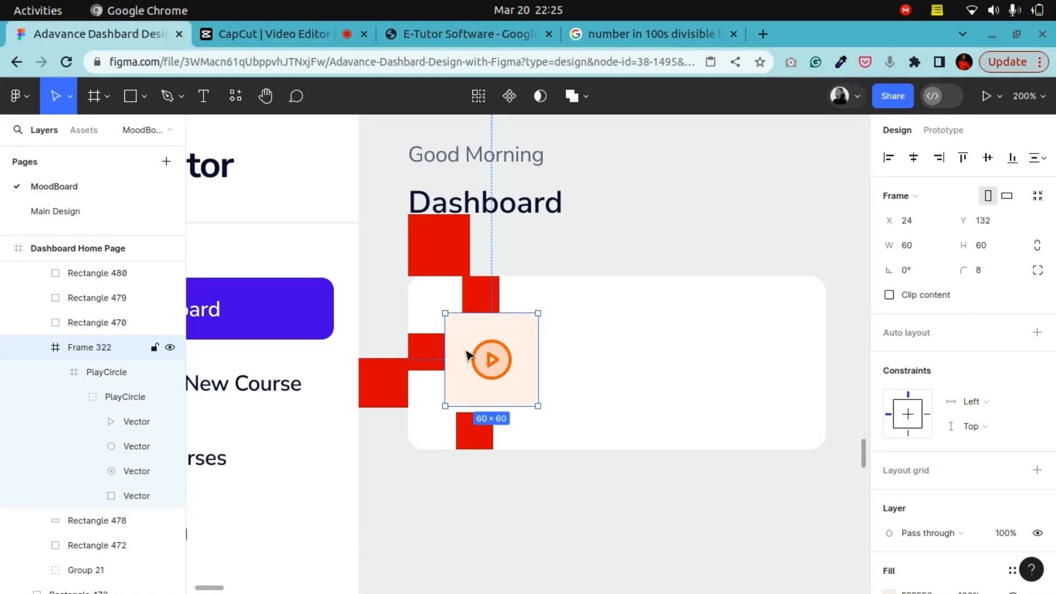
key("Down")
key("Down")
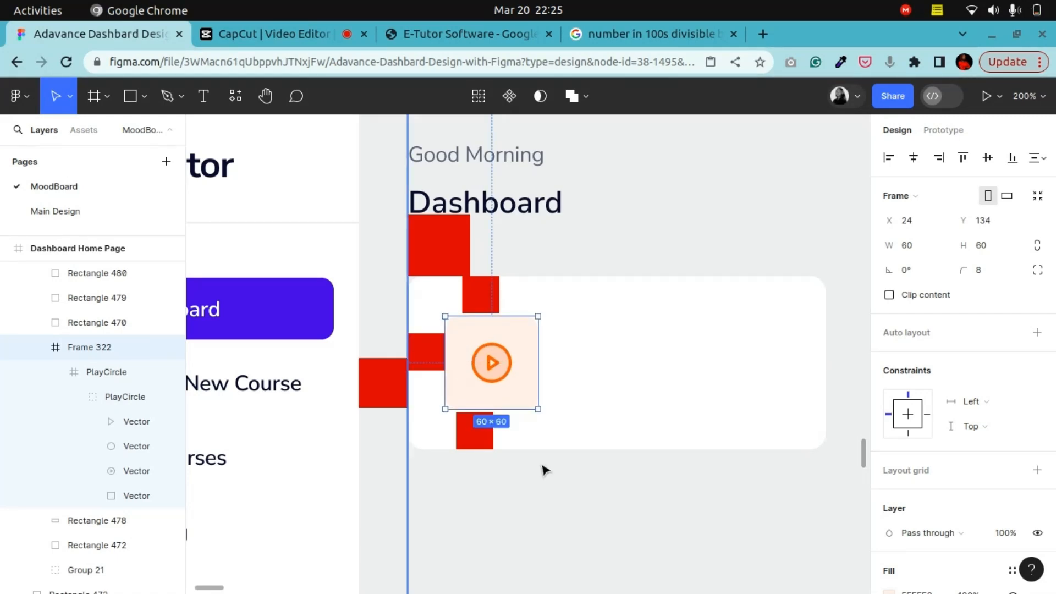
Duplicate the left 24 px spacing square to the card's right inner edge at X 246
left_click(423, 361)
left_click_drag(426, 362, 809, 358)
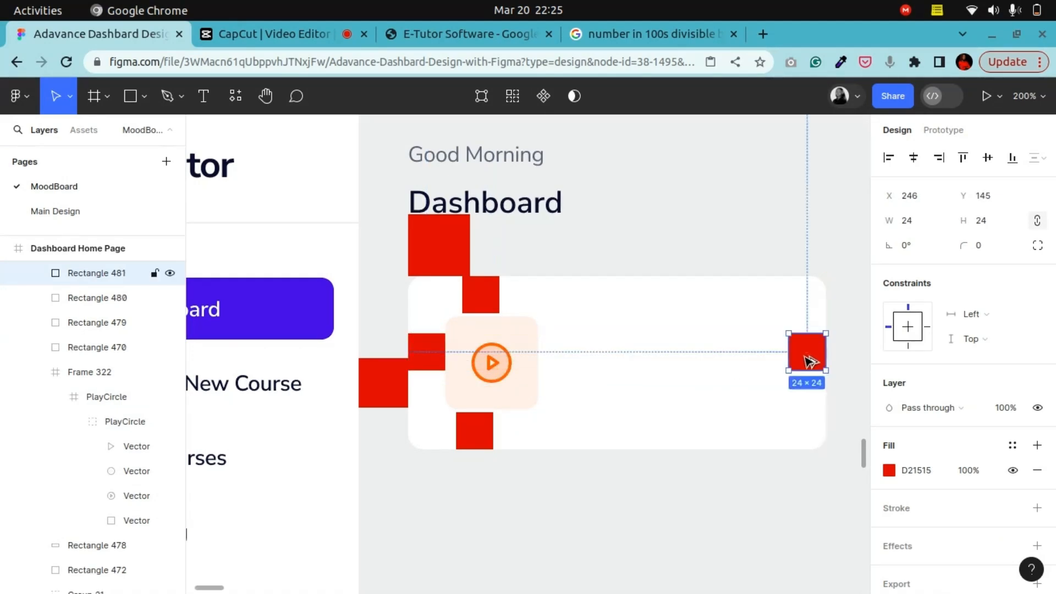
Copy the 957 Enrolled Courses text block from the reference card into the new card beside the icon, at X 113, Y 137
scroll(809, 359, "up", 6)
left_click(262, 107)
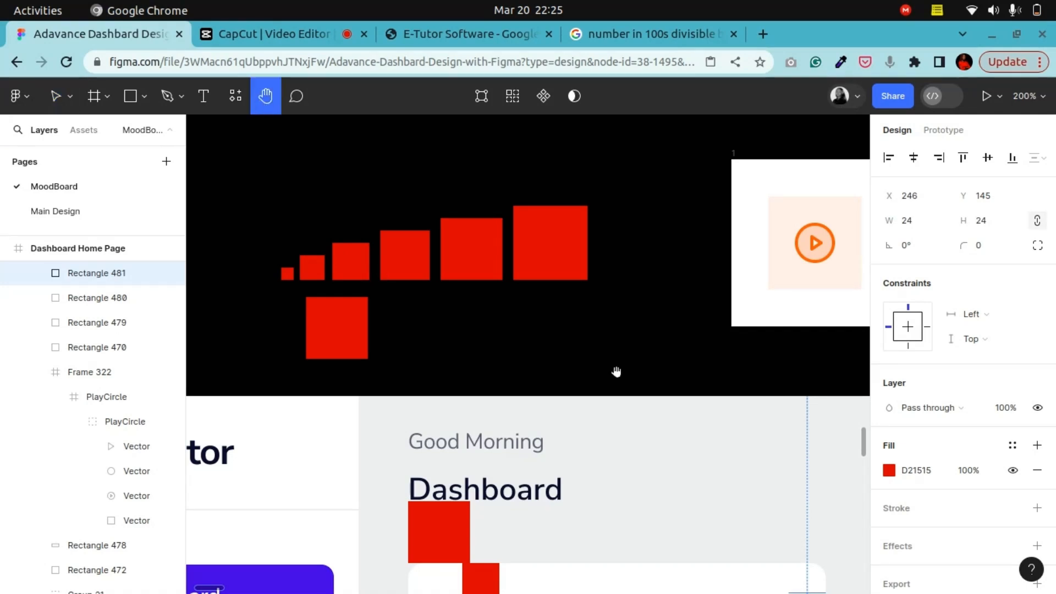
left_click_drag(618, 373, 341, 330)
left_click_drag(556, 290, 473, 301)
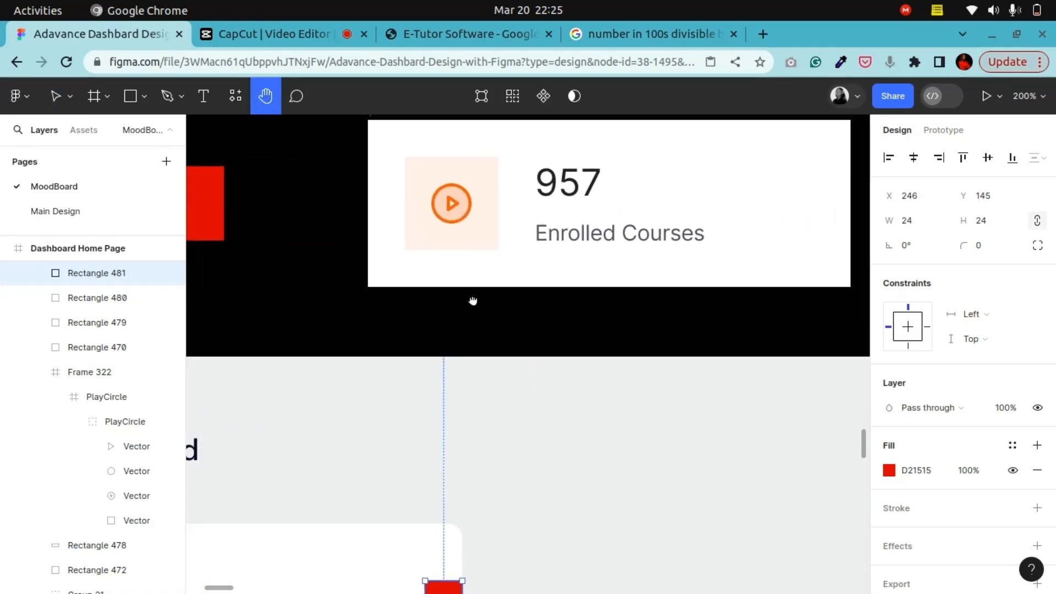
left_click(56, 97)
left_click(590, 200)
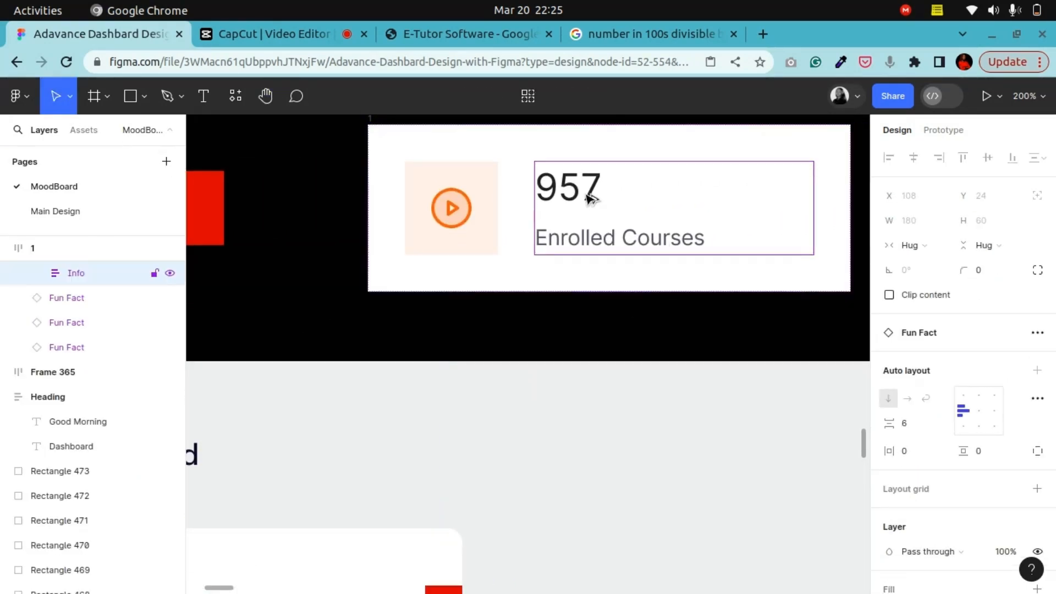
left_click_drag(332, 592, 256, 375)
scroll(573, 391, "up", 8)
scroll(572, 391, "left", 6)
left_click(266, 96)
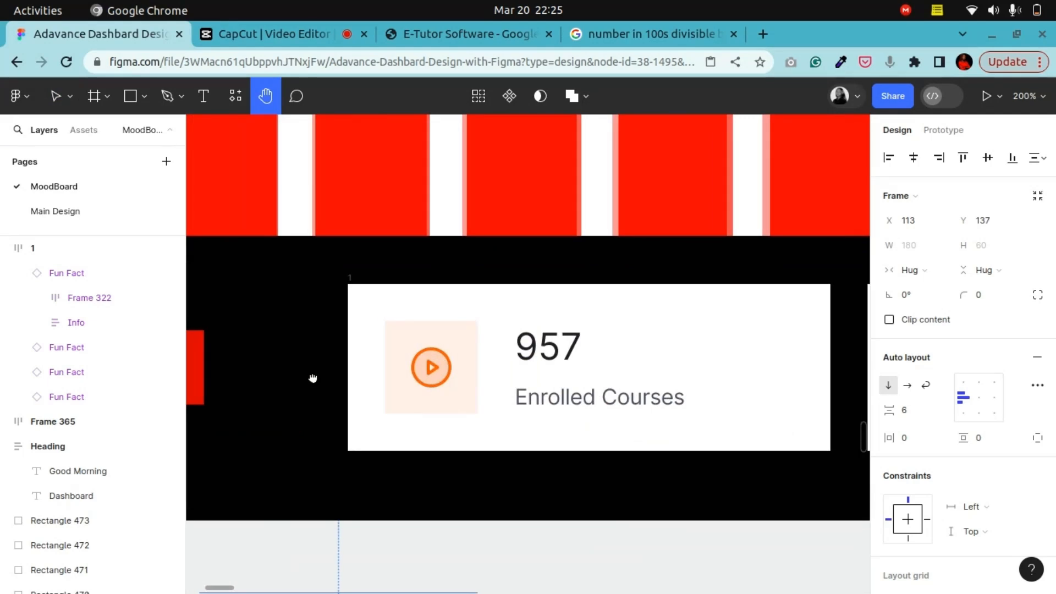
left_click_drag(311, 486, 358, 263)
left_click_drag(462, 418, 523, 246)
left_click_drag(510, 373, 621, 423)
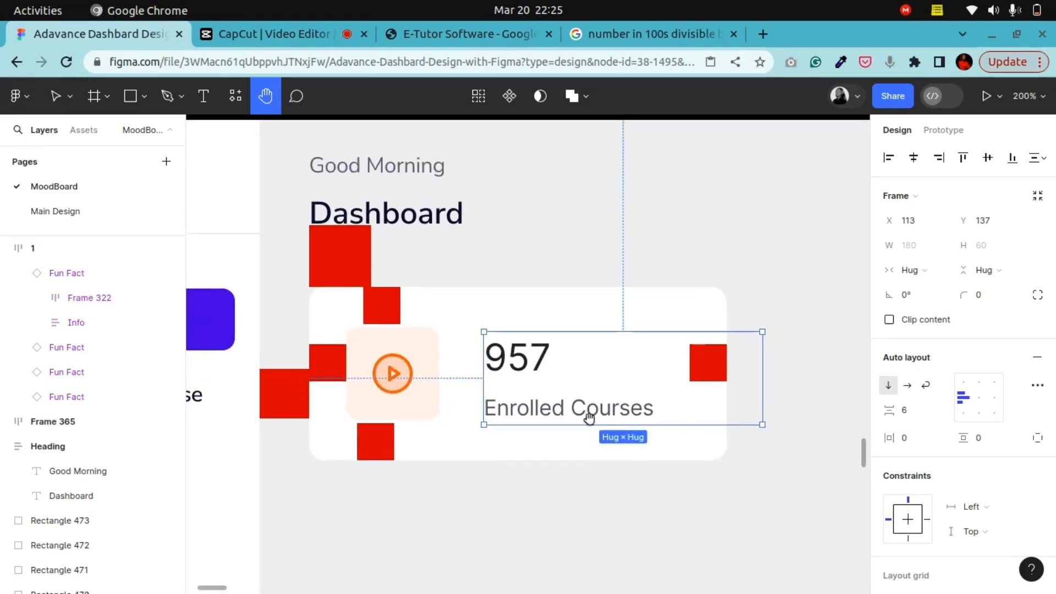
left_click(56, 96)
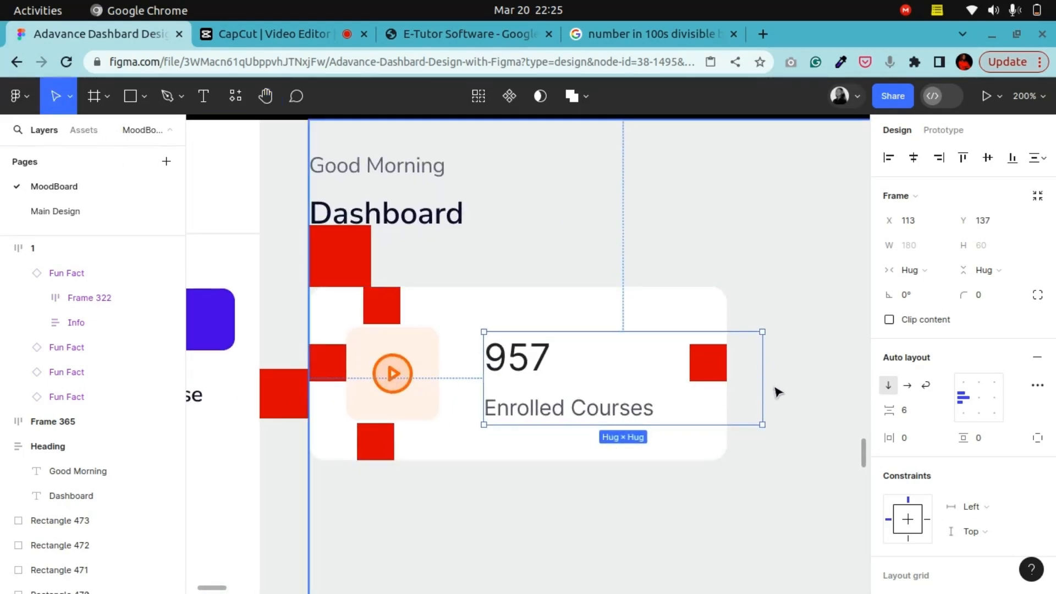
Narrow the 957 Enrolled Courses block and both its text layers to 110 px, positioning the block at X 102, Y 134
left_click_drag(766, 383, 657, 374)
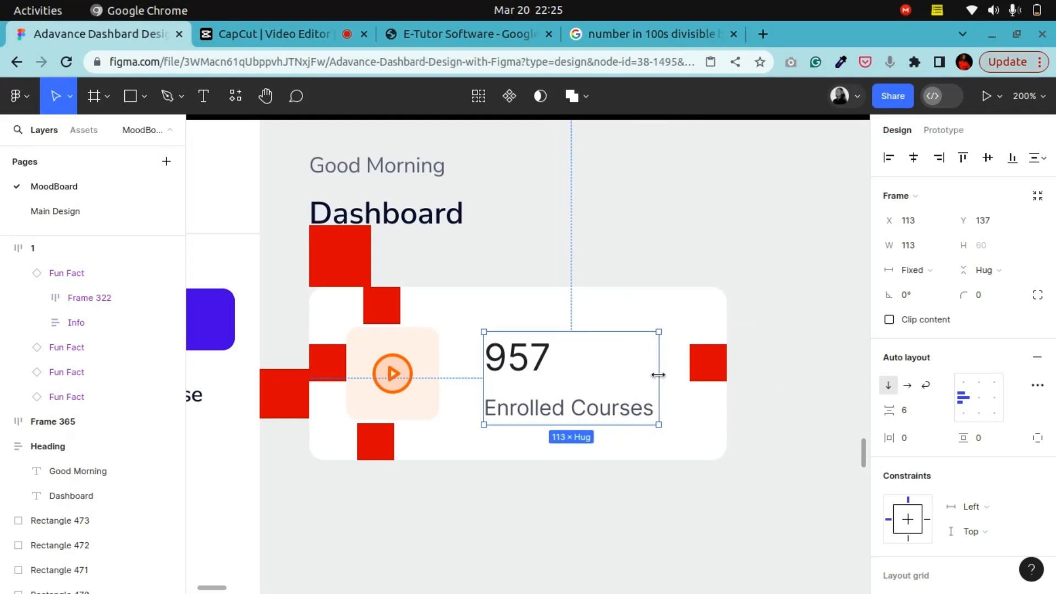
left_click_drag(533, 374, 514, 364)
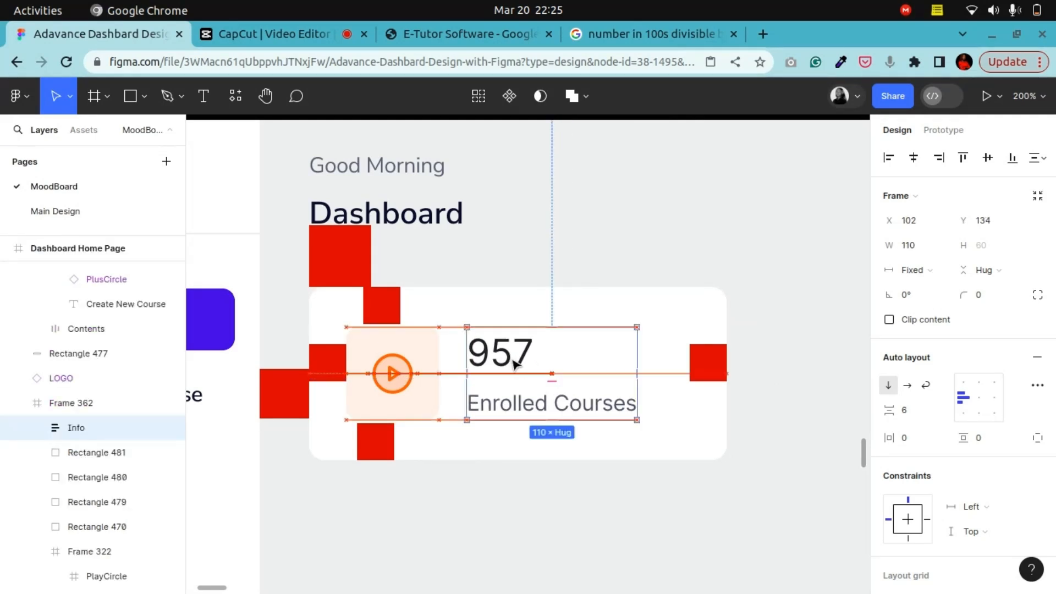
double_click(512, 368)
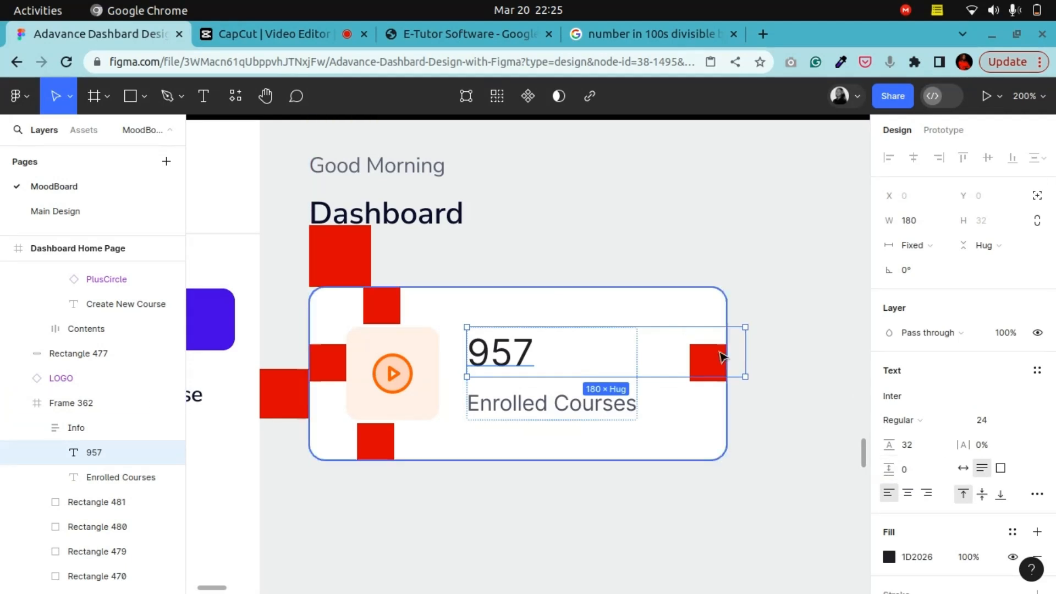
left_click_drag(747, 362, 637, 361)
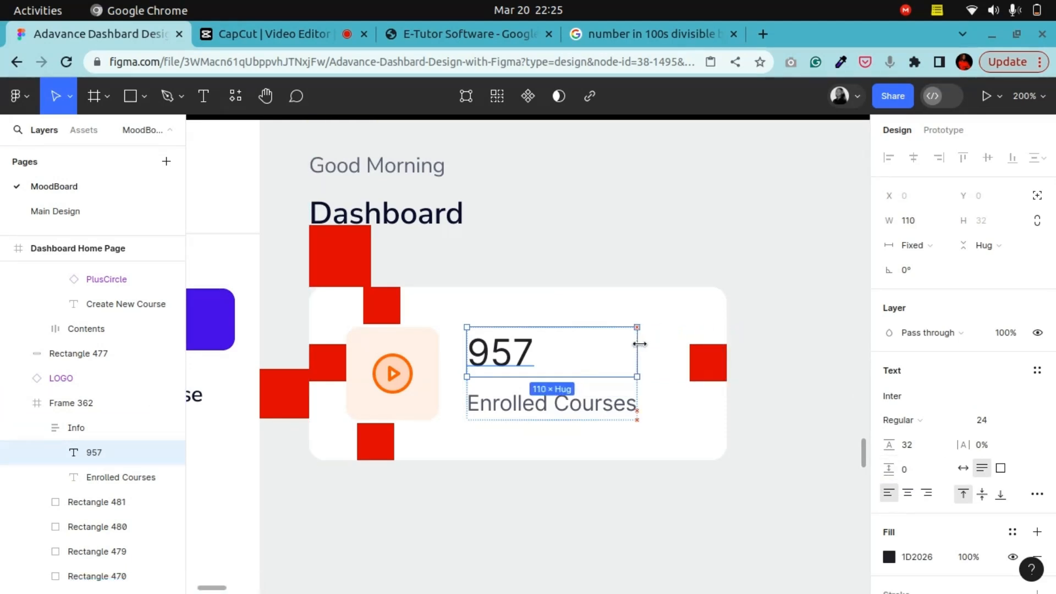
left_click(610, 418)
left_click_drag(746, 394, 635, 389)
Set the font of both the 957 number and the Enrolled Courses label to Nunito Sans
left_click(138, 453)
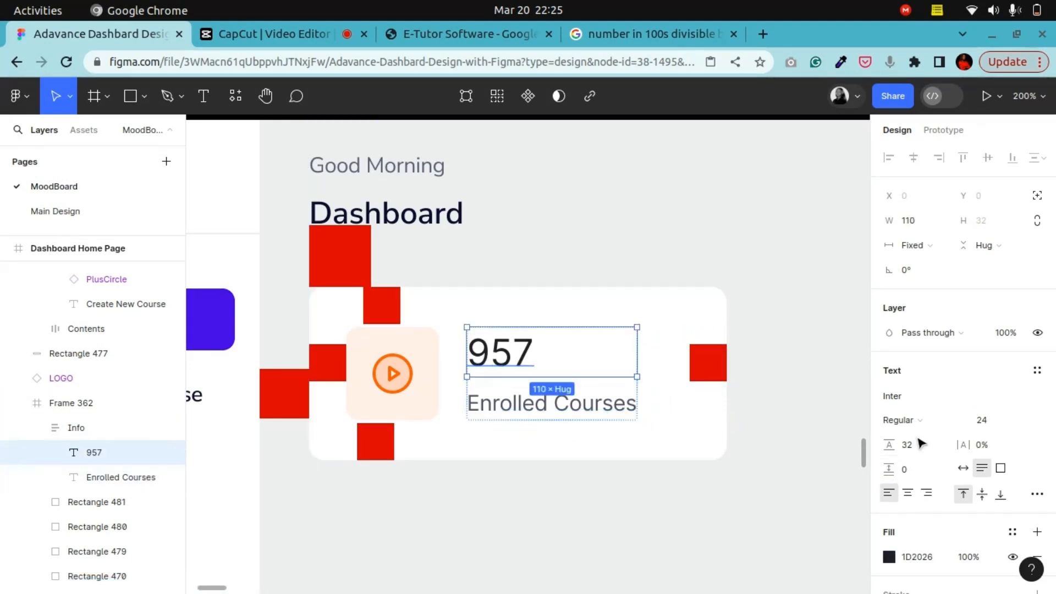
left_click(909, 395)
type("nun")
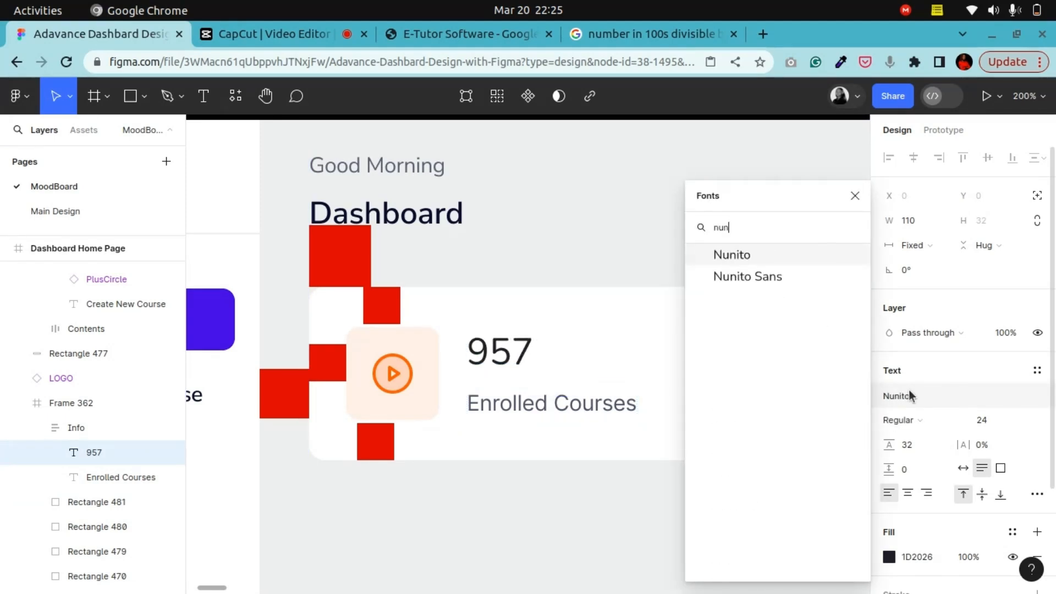
left_click(797, 279)
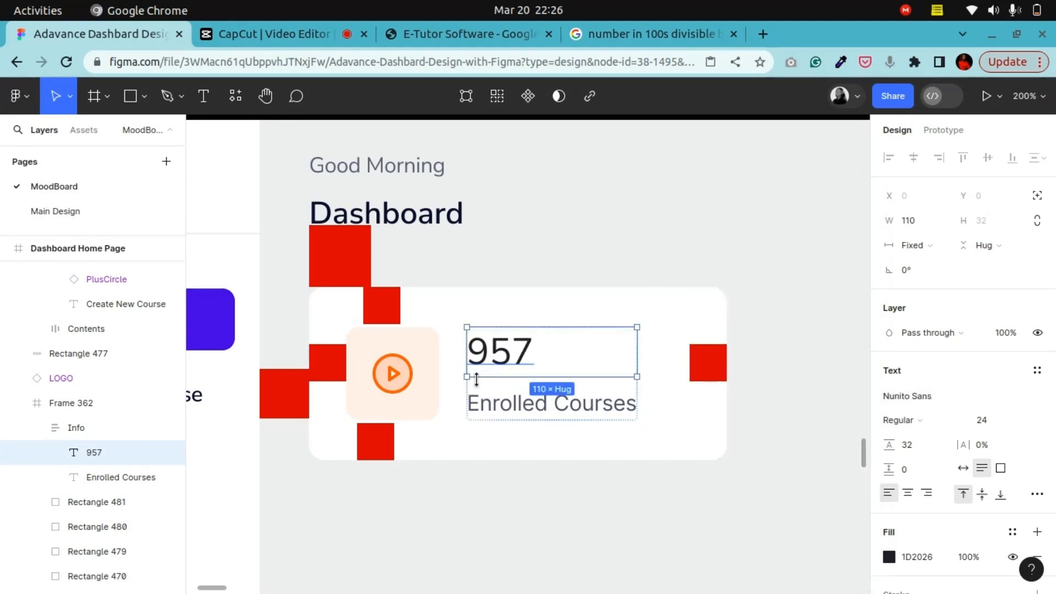
left_click(498, 412)
left_click(903, 399)
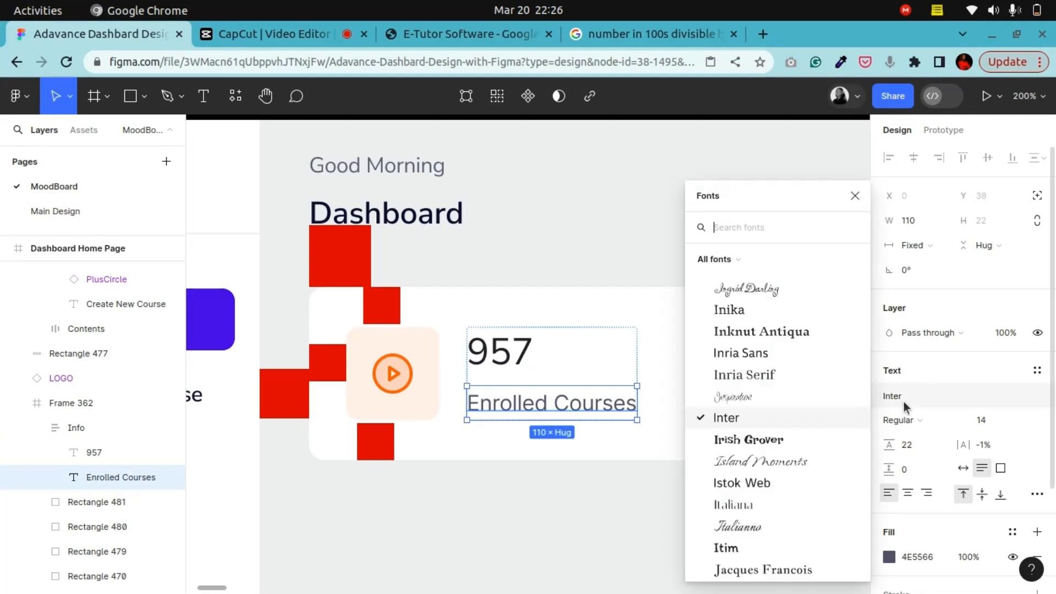
type("nun")
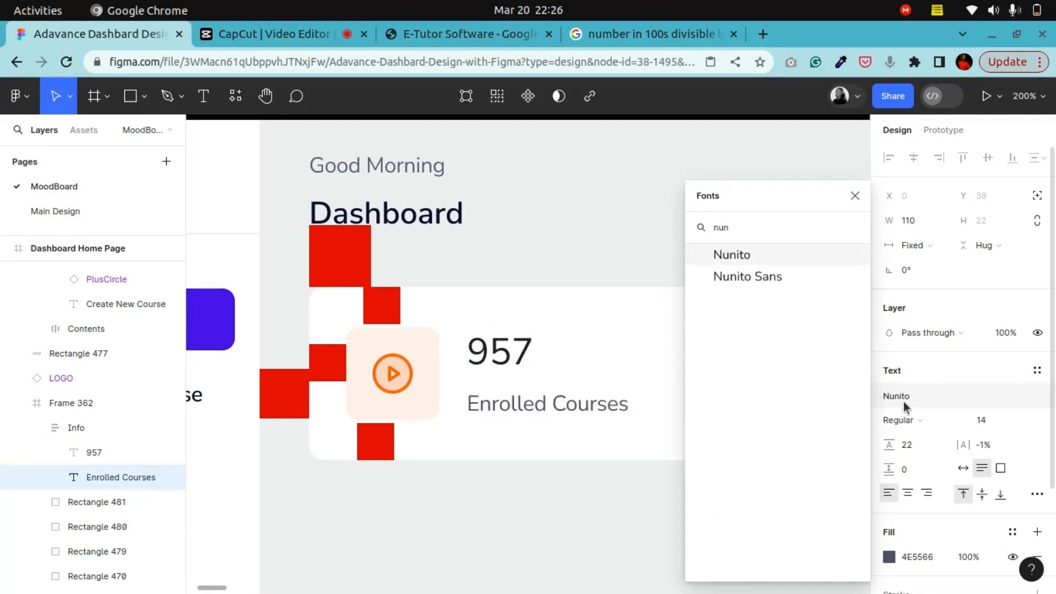
left_click(769, 280)
Apply the Text Color style to the 957 number
left_click(573, 335)
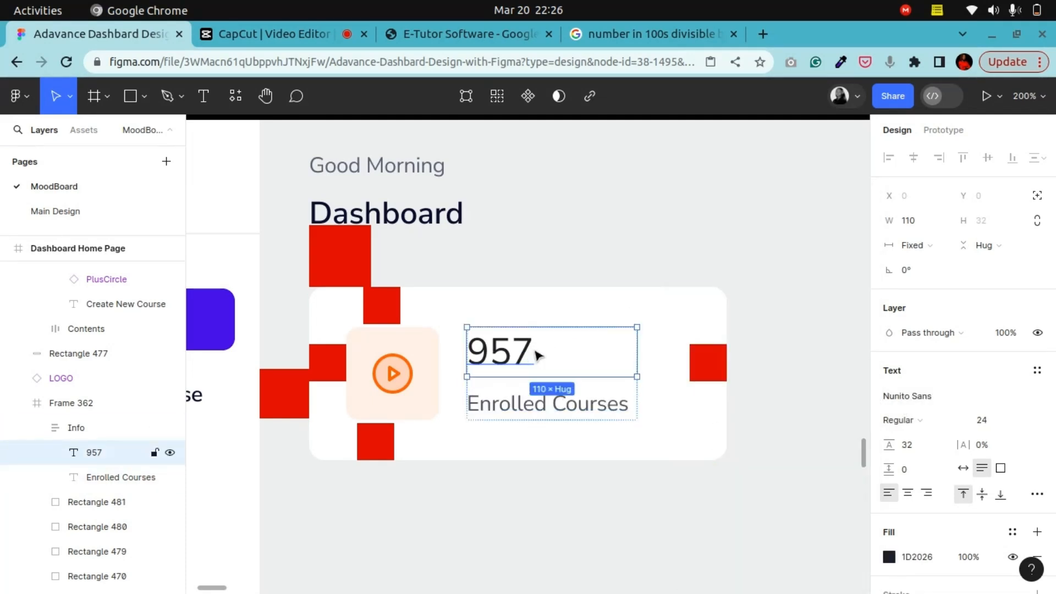
scroll(1054, 484, "down", 2)
scroll(1054, 484, "down", 2)
left_click(1012, 397)
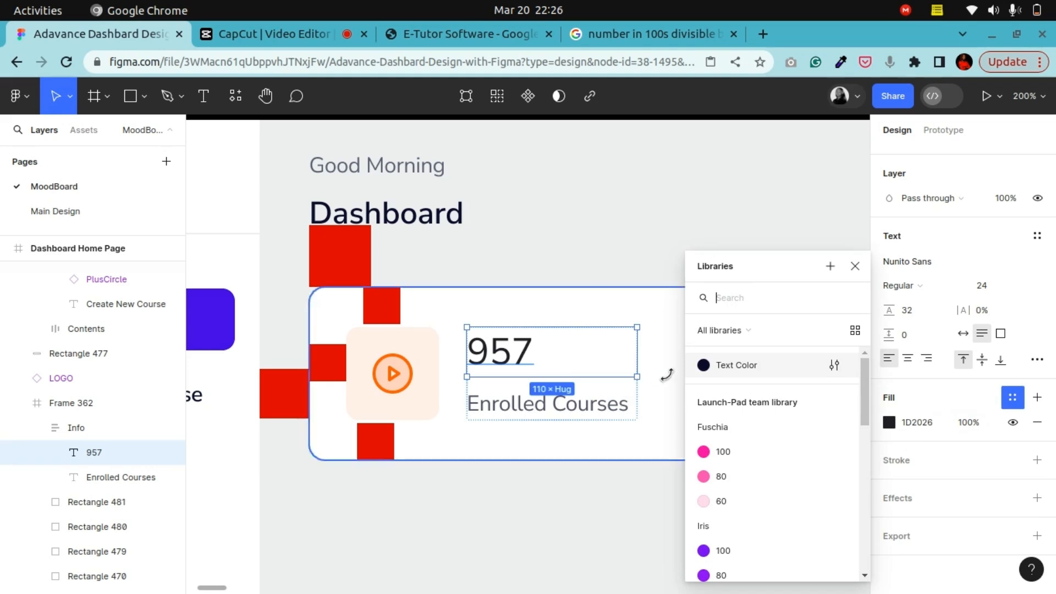
left_click(749, 370)
left_click(1011, 398)
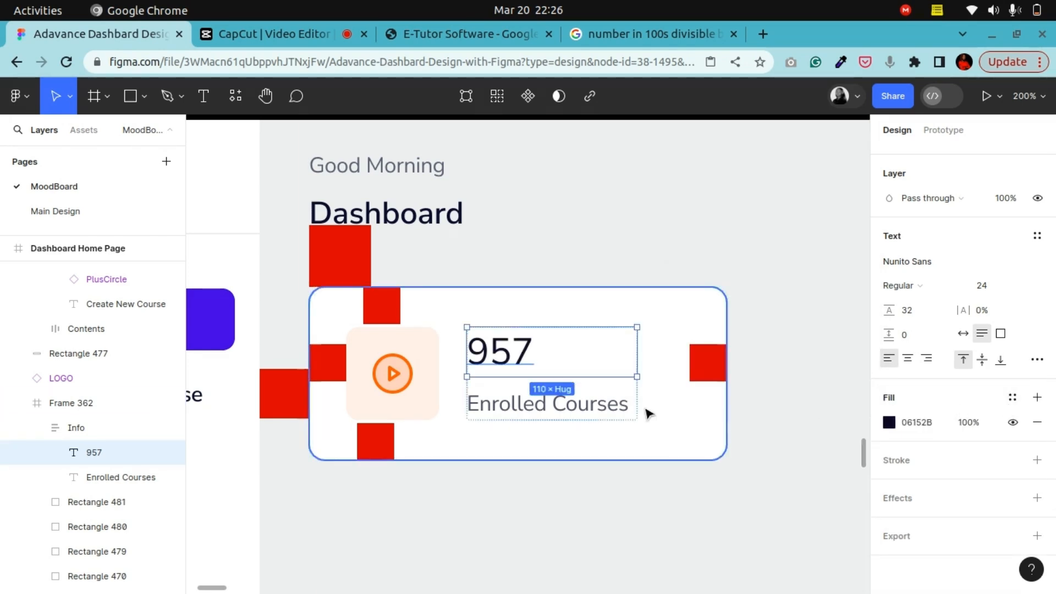
Give the Enrolled Courses label the Text Color fill, 06152B, at 54% opacity
left_click(600, 411)
left_click(1011, 397)
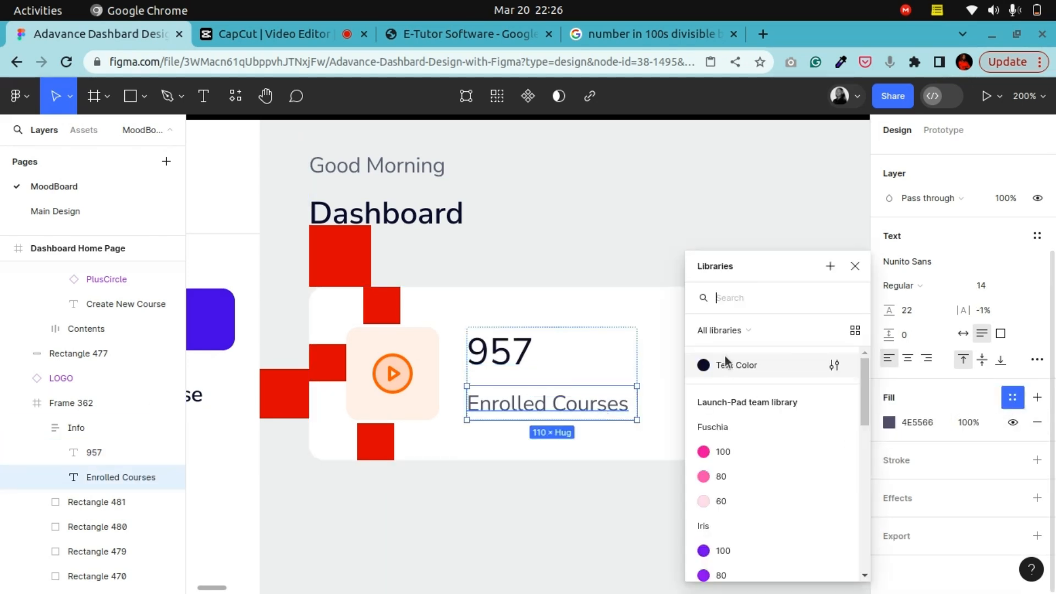
left_click(727, 363)
left_click(1012, 397)
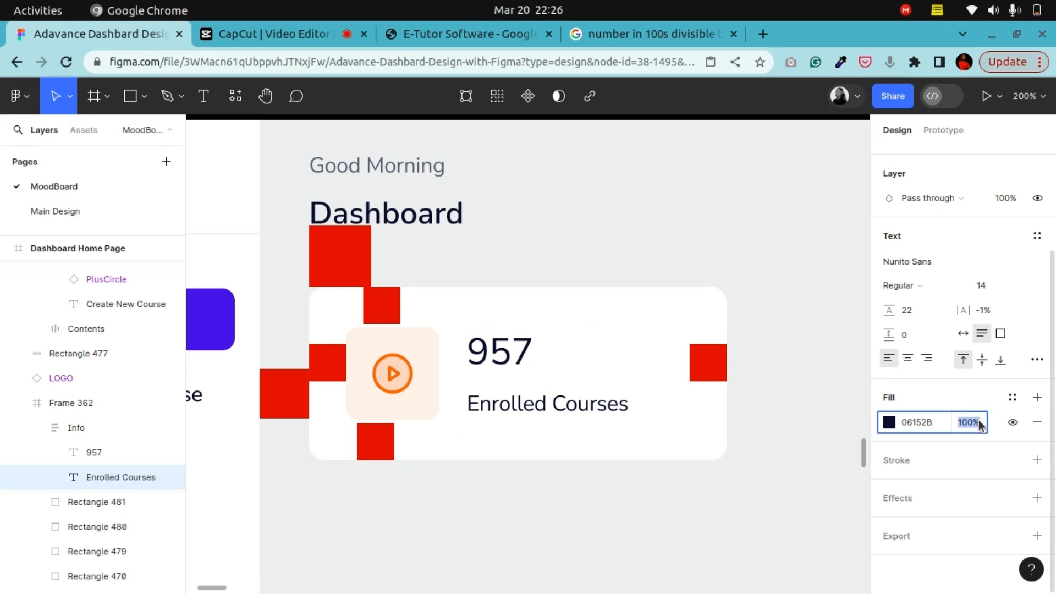
type("54")
key("Return")
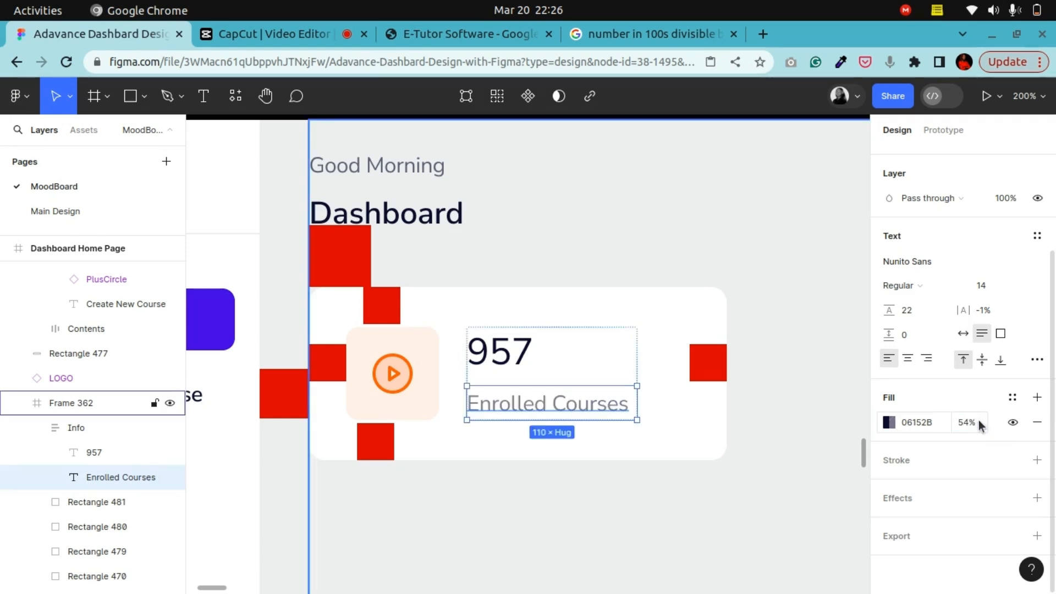
left_click(770, 347)
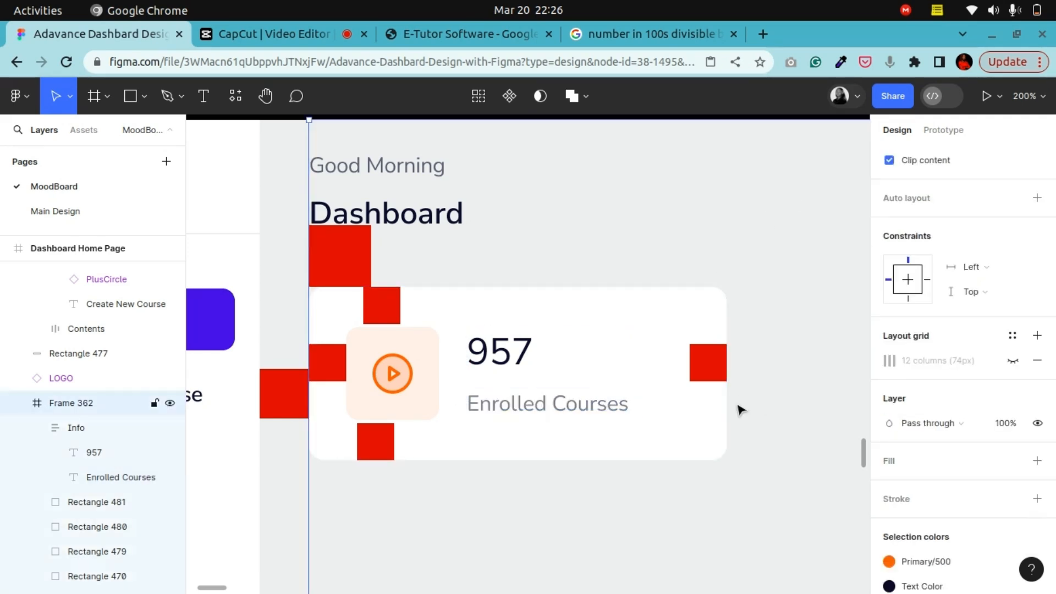
Delete the four red 24 px spacing squares inside the statistics card
left_click(709, 375)
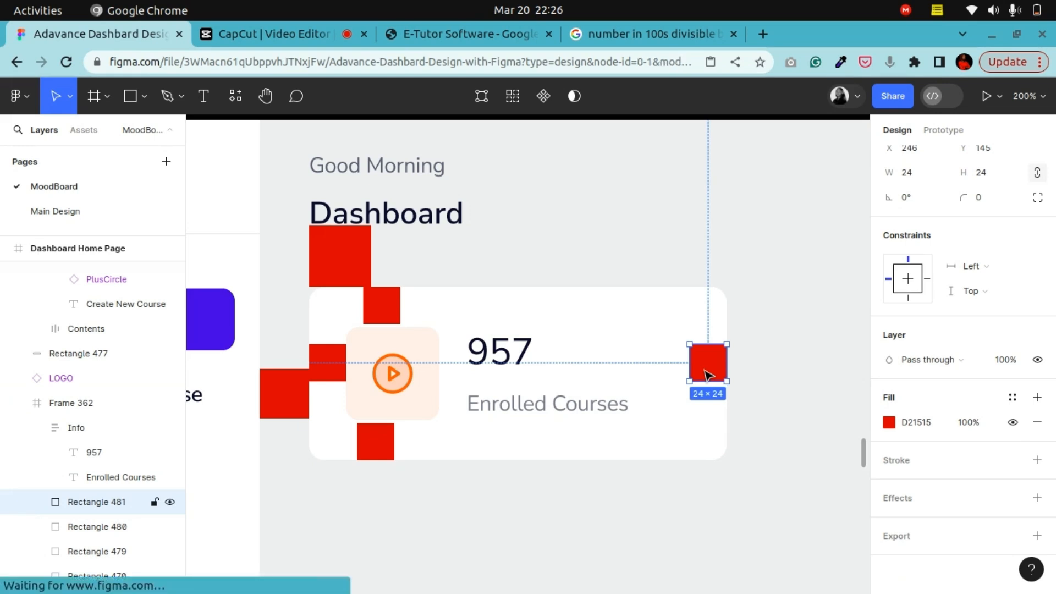
key("Delete")
left_click(381, 310)
key("Delete")
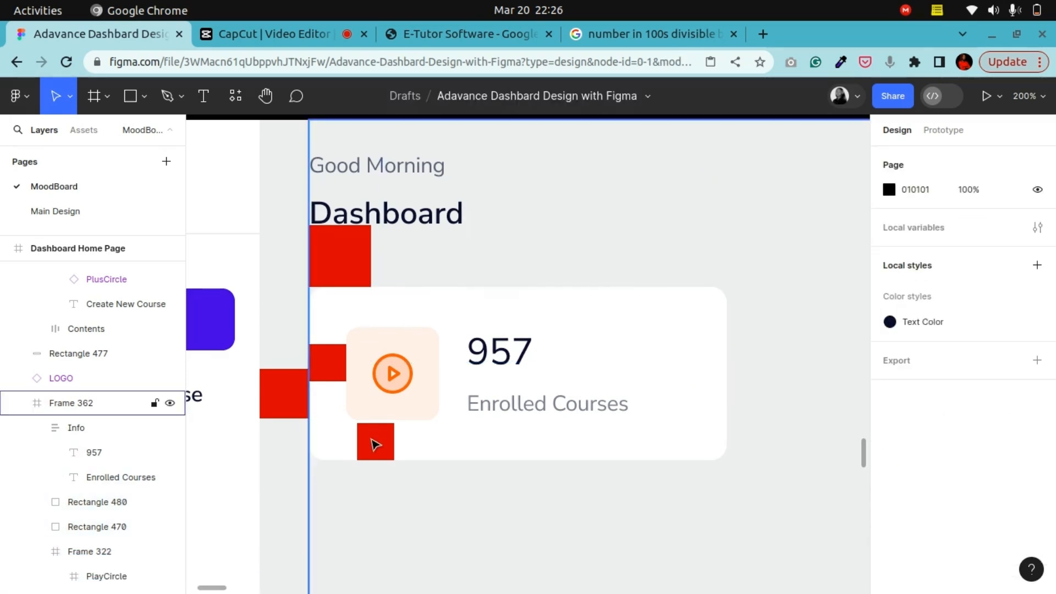
left_click(377, 453)
key("Delete")
left_click(329, 363)
key("Delete")
left_click(346, 275)
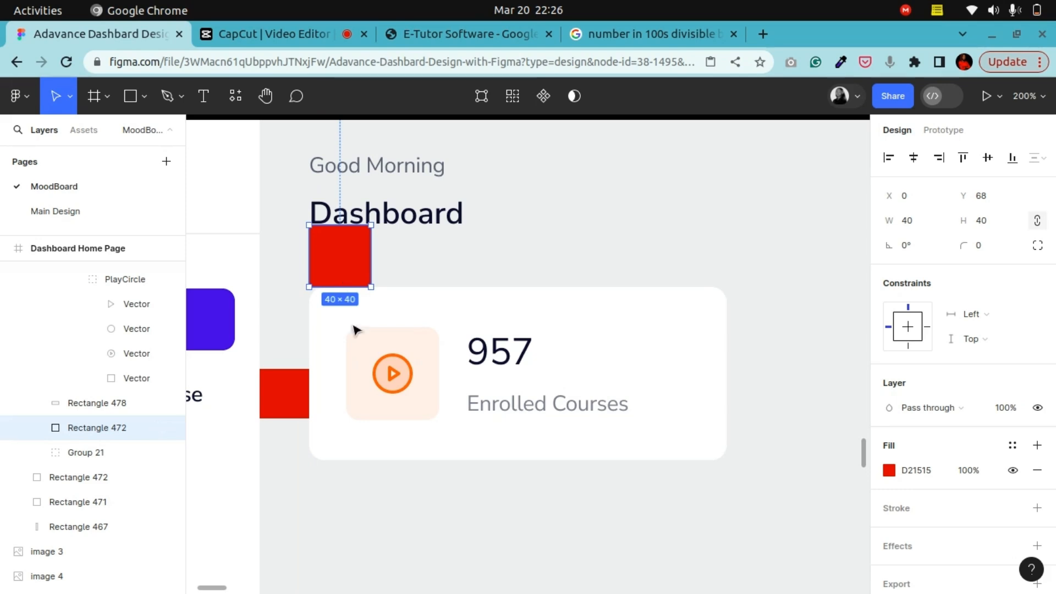
Set the gap between the play icon frame and the text block to 16 and combine both in an auto layout
left_click(357, 347)
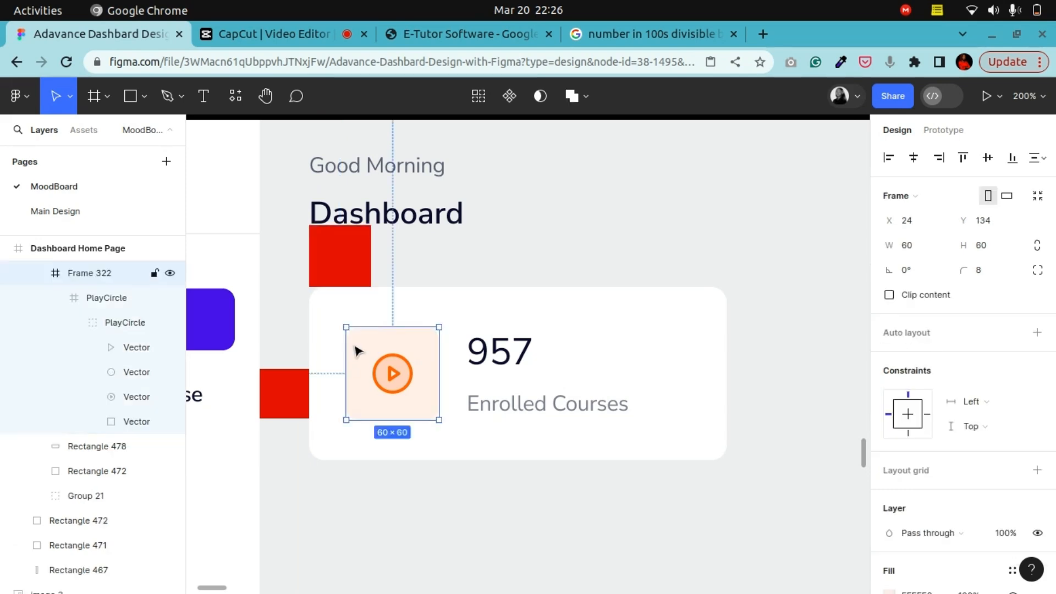
left_click(564, 308, "shift")
left_click(407, 376)
left_click(482, 374, "shift")
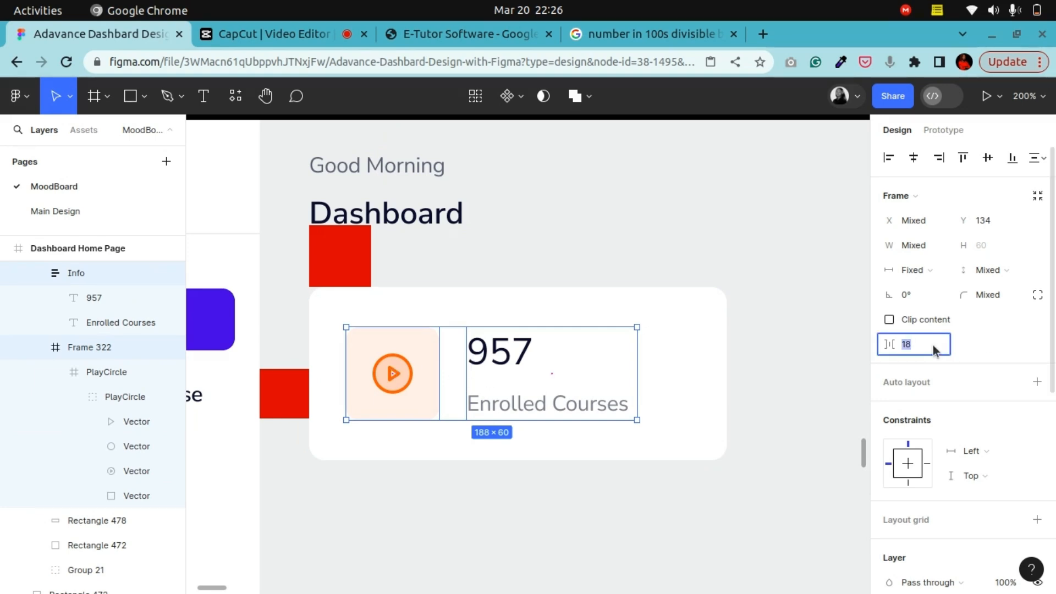
key("Return")
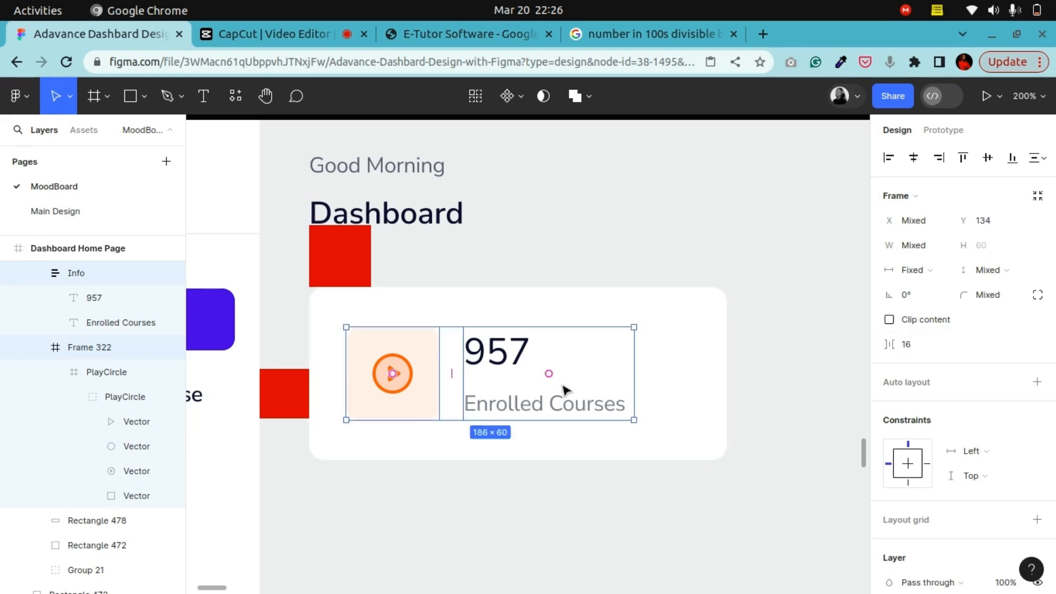
right_click(512, 358)
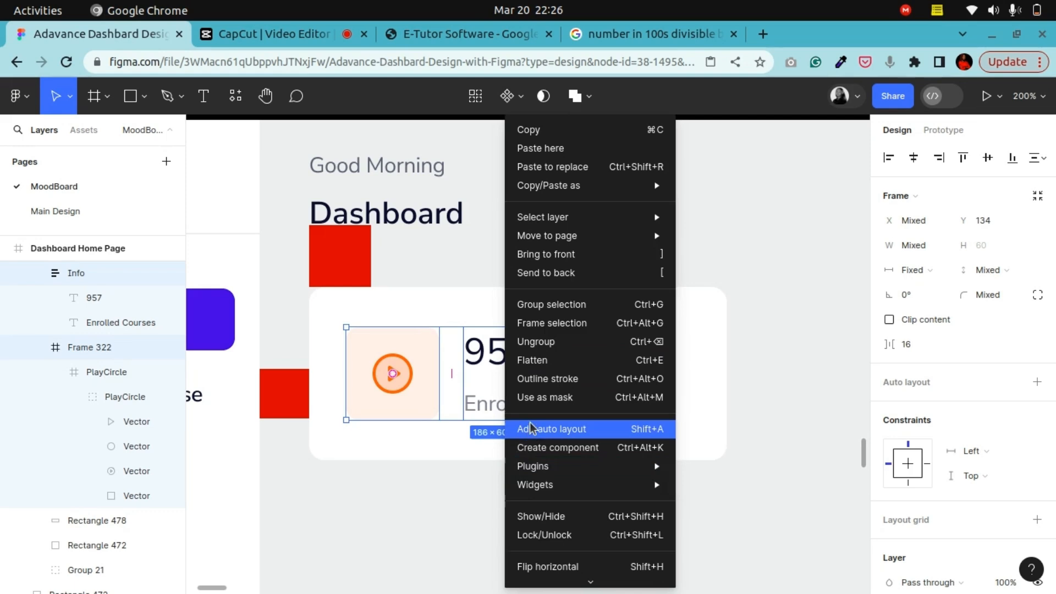
left_click(561, 427)
Group the icon-and-text auto layout with the white card background rectangle
left_click(654, 318, "shift")
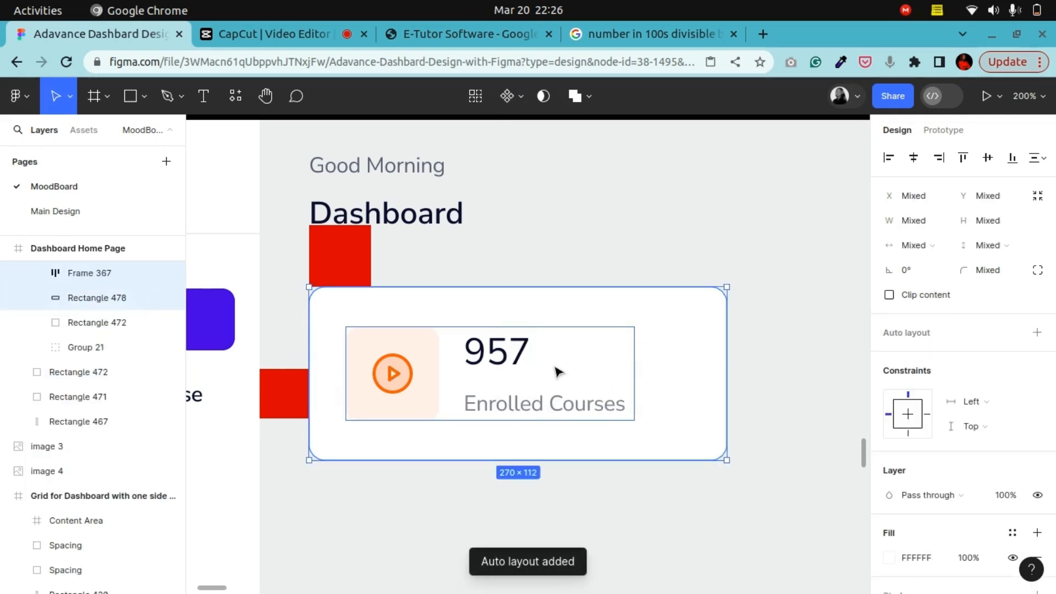
right_click(475, 350)
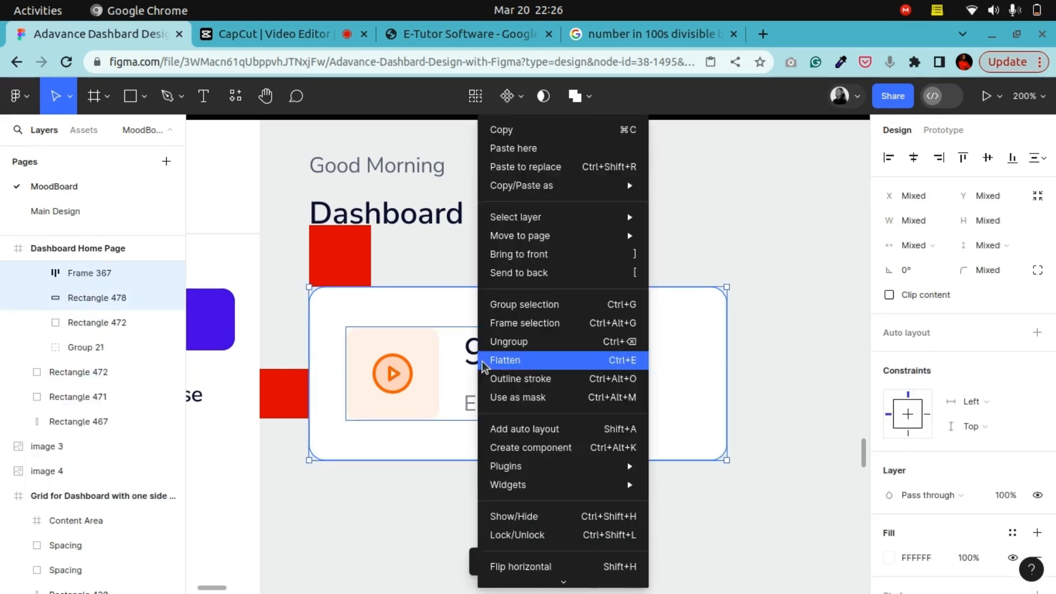
left_click(512, 311)
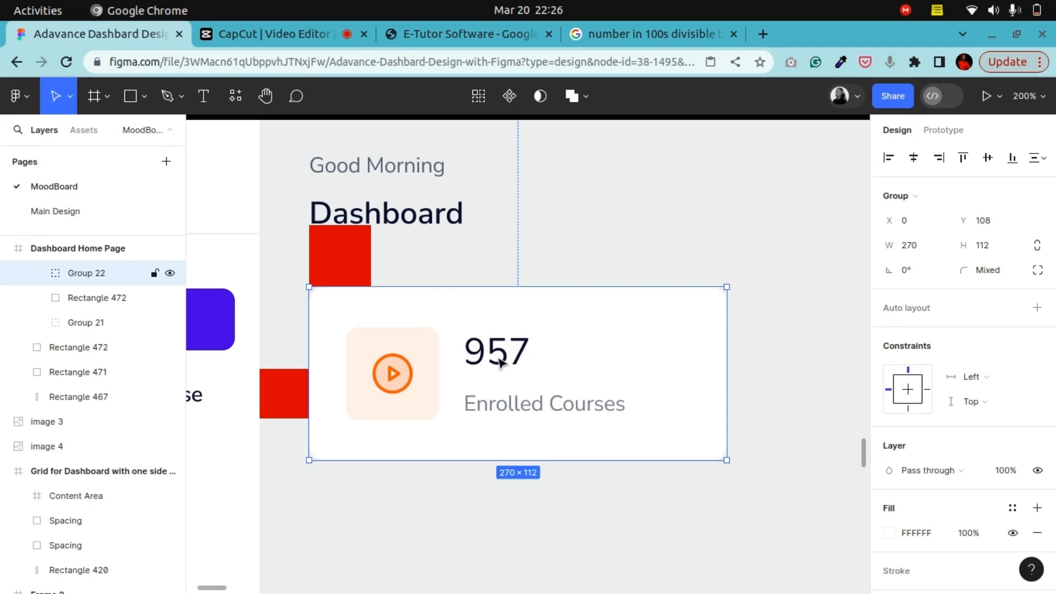
Show the 12-column layout grid on the dashboard's content frame
scroll(499, 360, "down", 5)
left_click(278, 102)
left_click_drag(601, 415, 520, 403)
key("ctrl+plus")
key("ctrl+minus")
left_click(55, 96)
left_click(486, 329)
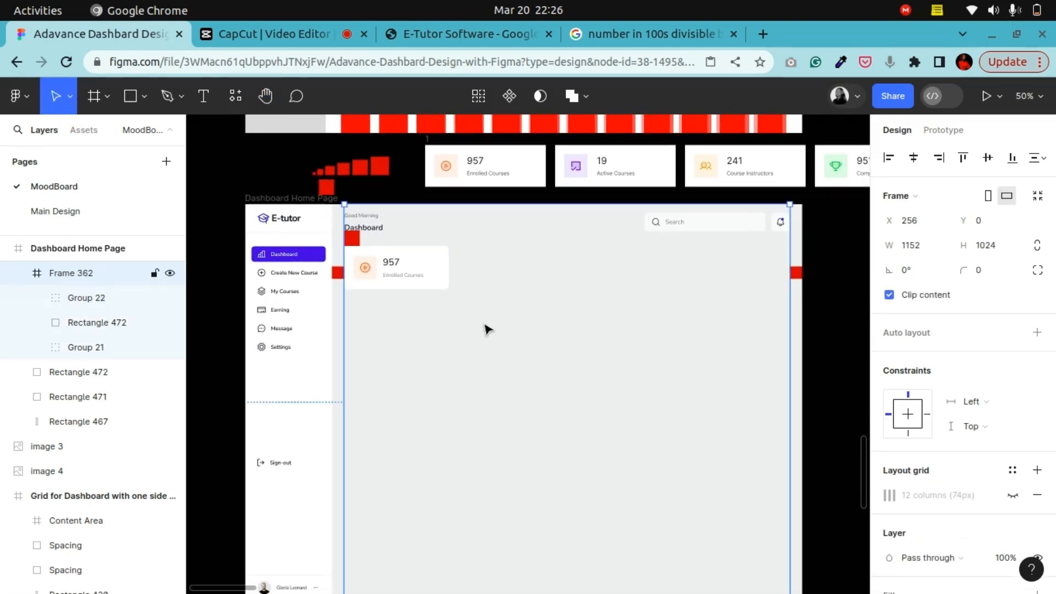
left_click(1014, 494)
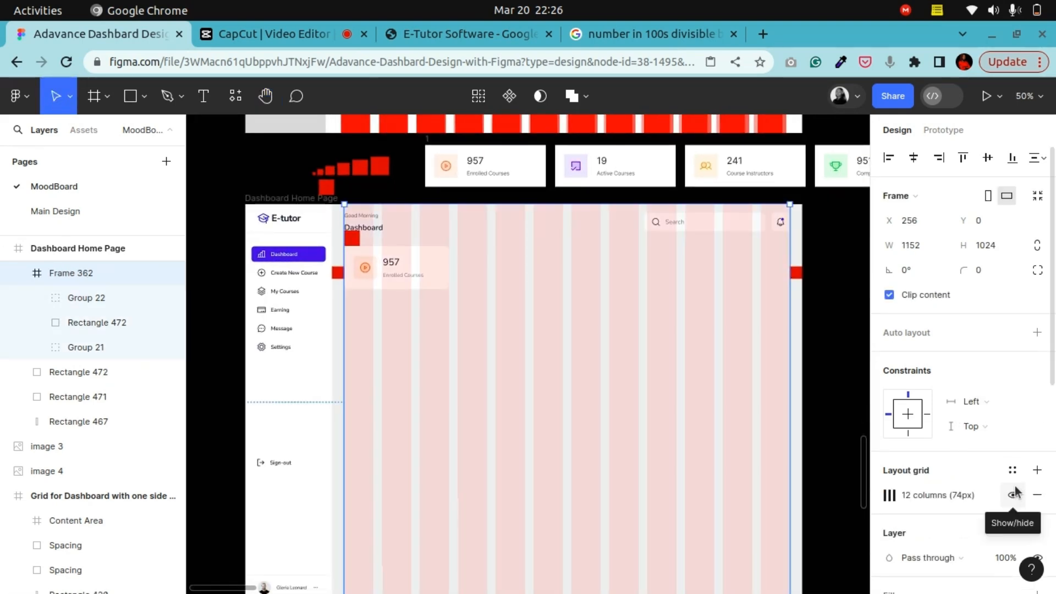
Duplicate the 270 × 112 statistics card group beside the original, aligned to the layout grid at X 294, Y 108
double_click(432, 262)
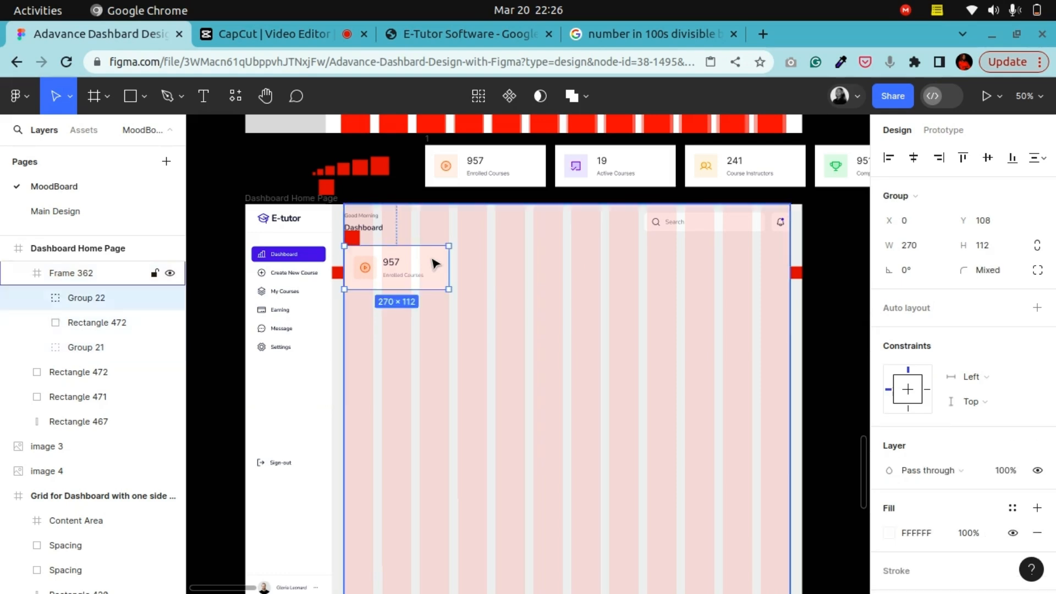
left_click(266, 96)
left_click_drag(482, 412, 536, 434)
key("ctrl+plus")
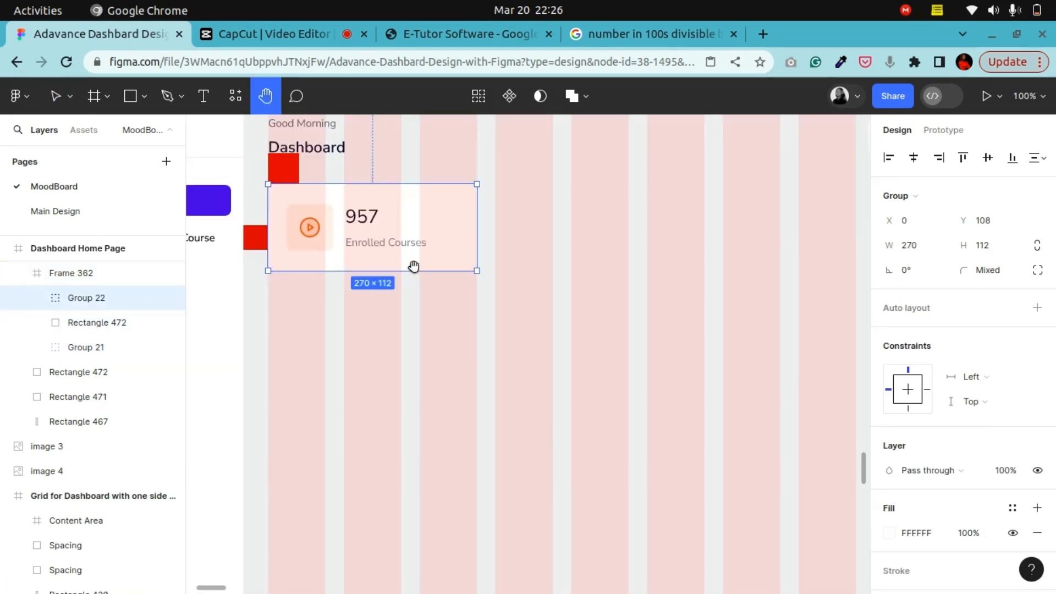
left_click_drag(416, 270, 530, 366)
left_click(22, 96)
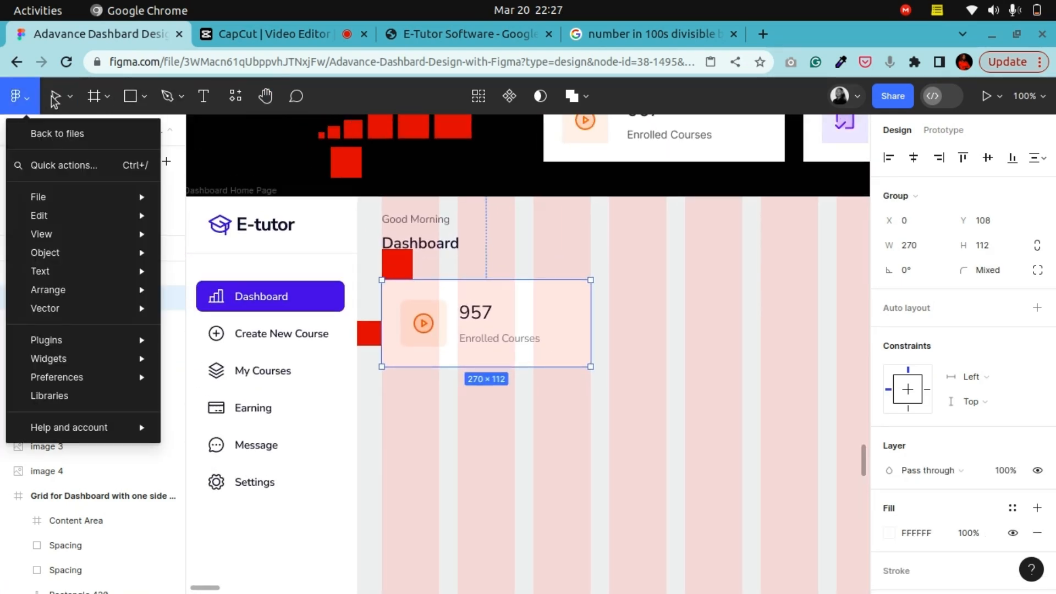
left_click(55, 99)
left_click_drag(595, 303, 593, 303)
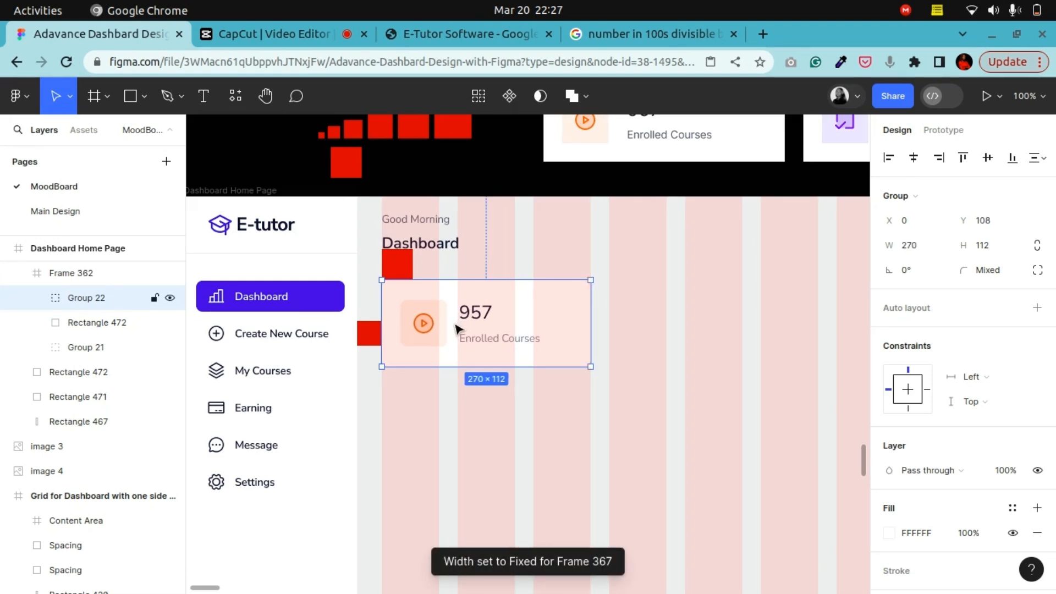
left_click_drag(457, 329, 686, 330)
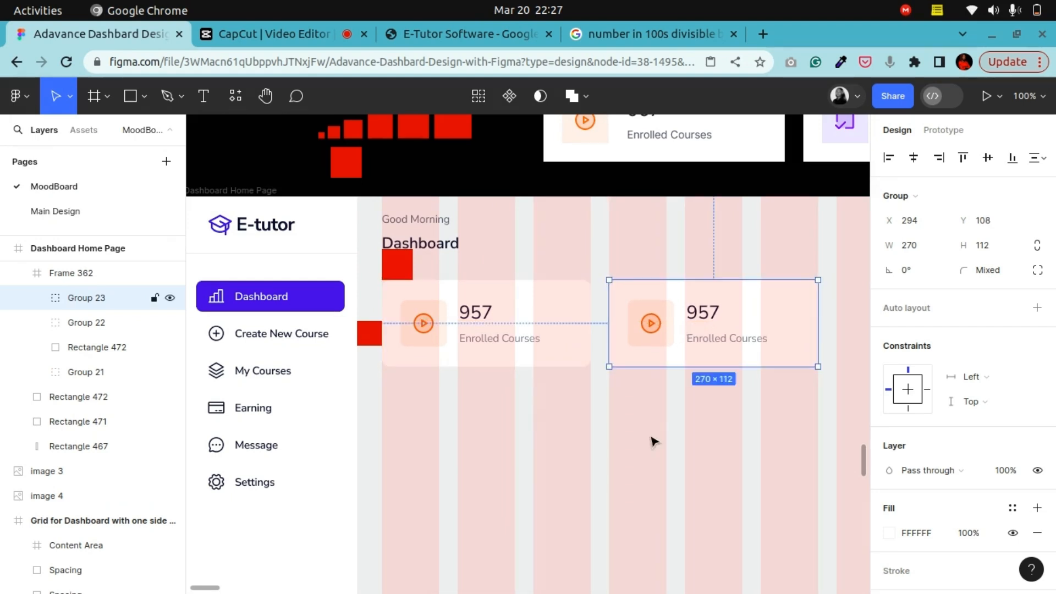
Duplicate the statistics card twice more along the same row to make four cards, the last at X 879, Y 108
left_click_drag(698, 419, 340, 376)
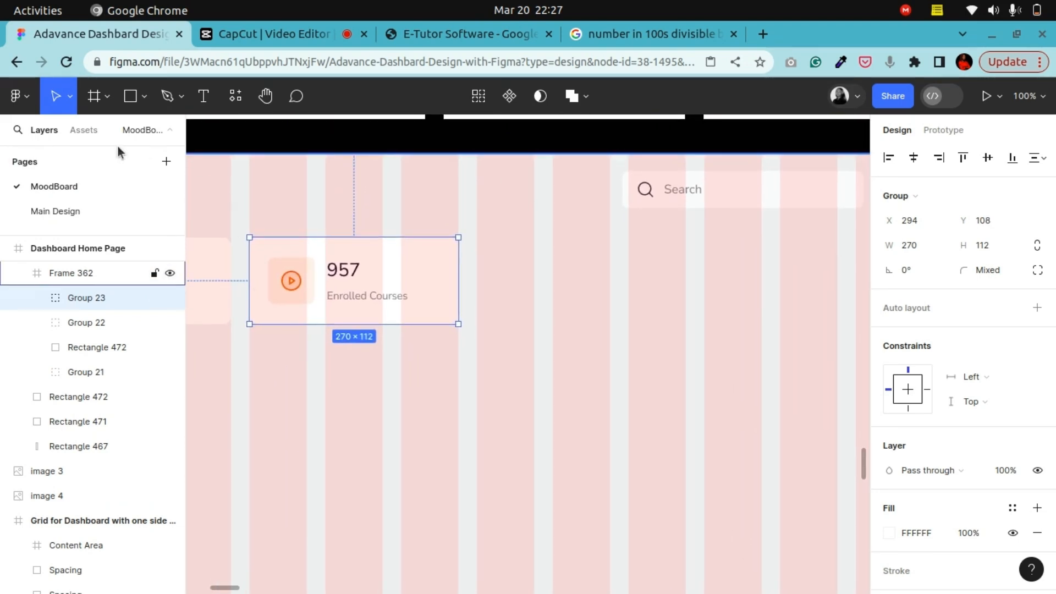
left_click_drag(330, 292, 787, 286)
left_click(266, 97)
left_click_drag(609, 306, 439, 318)
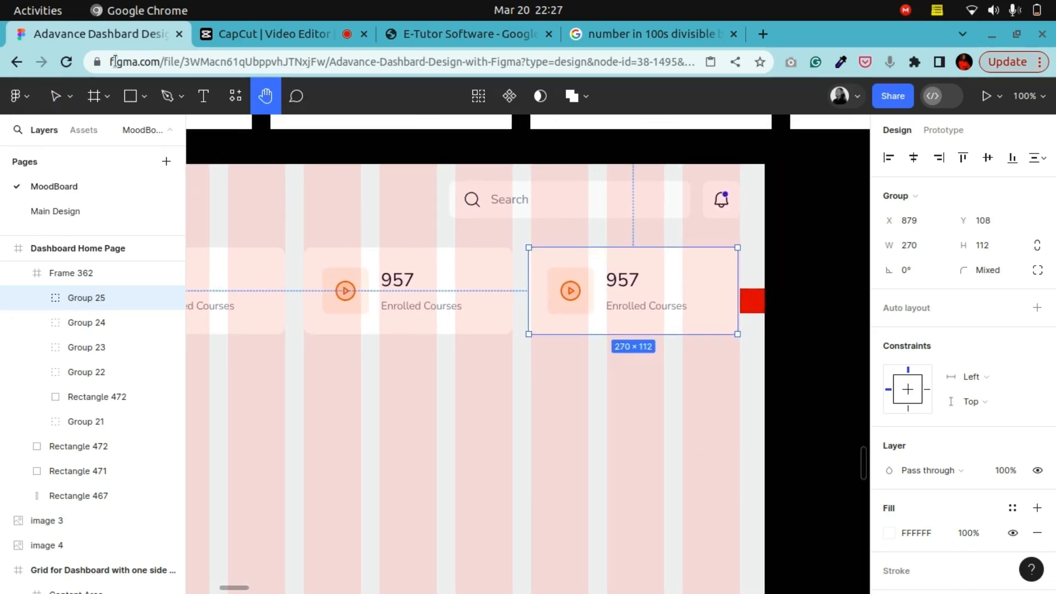
Shift the fourth statistics card to X 882, Y 108 so it lines up with the layout grid columns
left_click(55, 96)
left_click_drag(601, 296, 598, 291)
left_click(266, 96)
left_click_drag(528, 216, 760, 221)
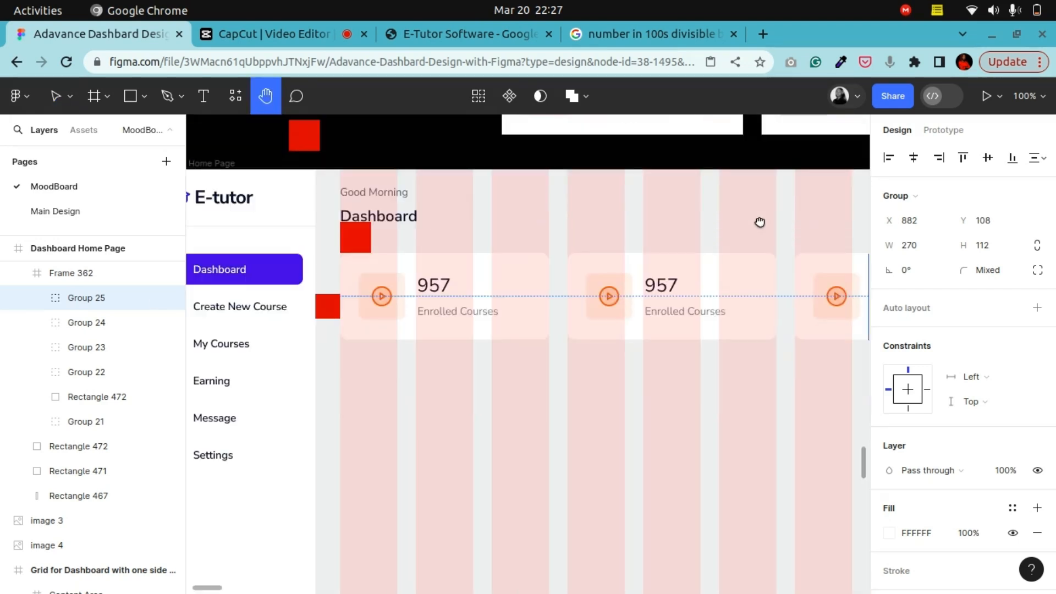
Try resetting all changes on the icon frame inside the reference Active Courses card
left_click_drag(847, 182, 509, 297)
left_click_drag(620, 299, 723, 257)
left_click_drag(601, 276, 689, 268)
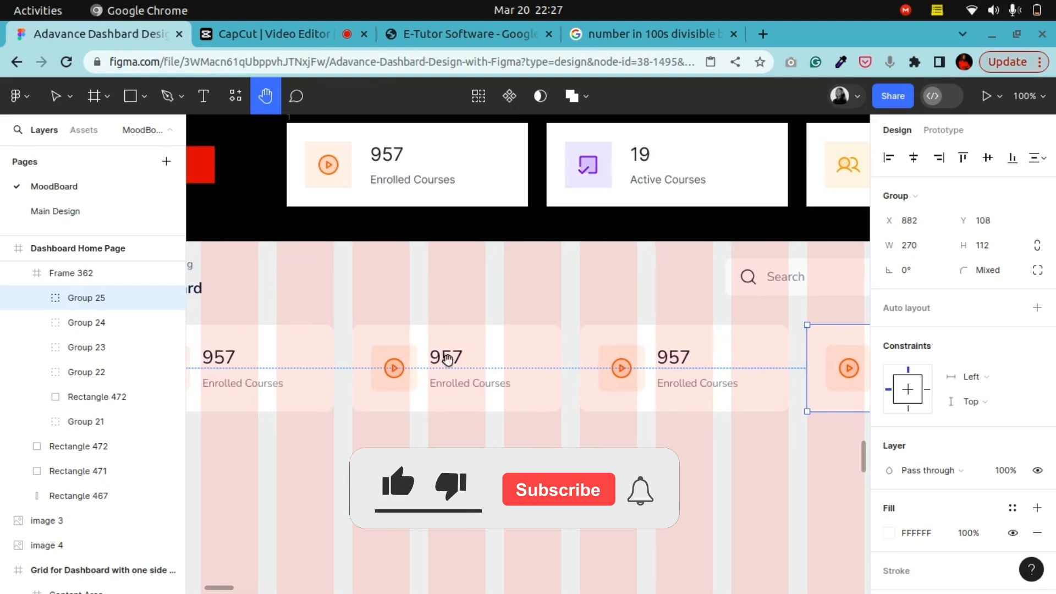
left_click_drag(415, 377, 450, 375)
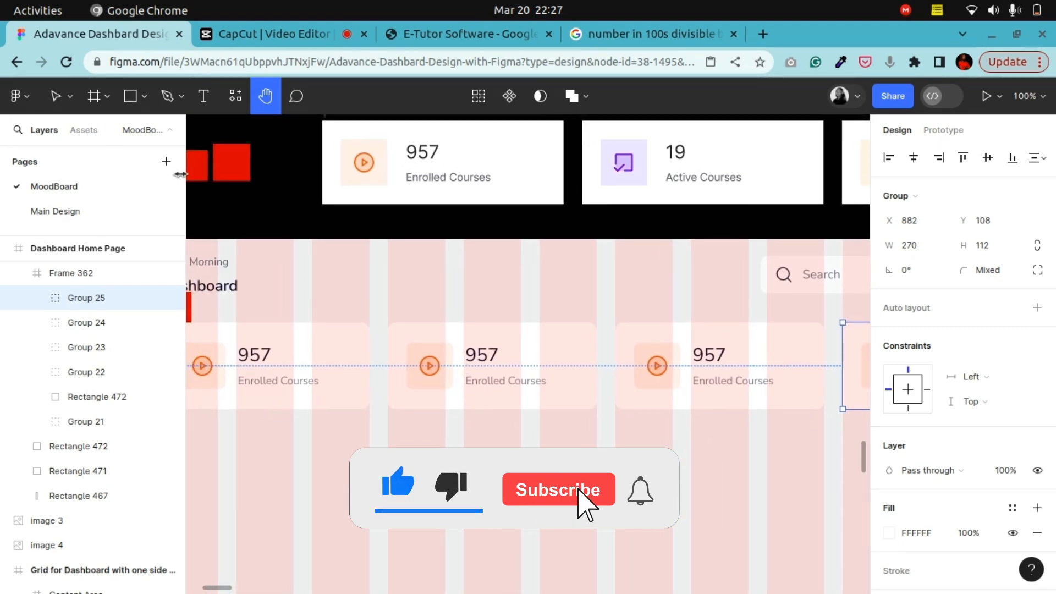
key("v")
double_click(612, 164)
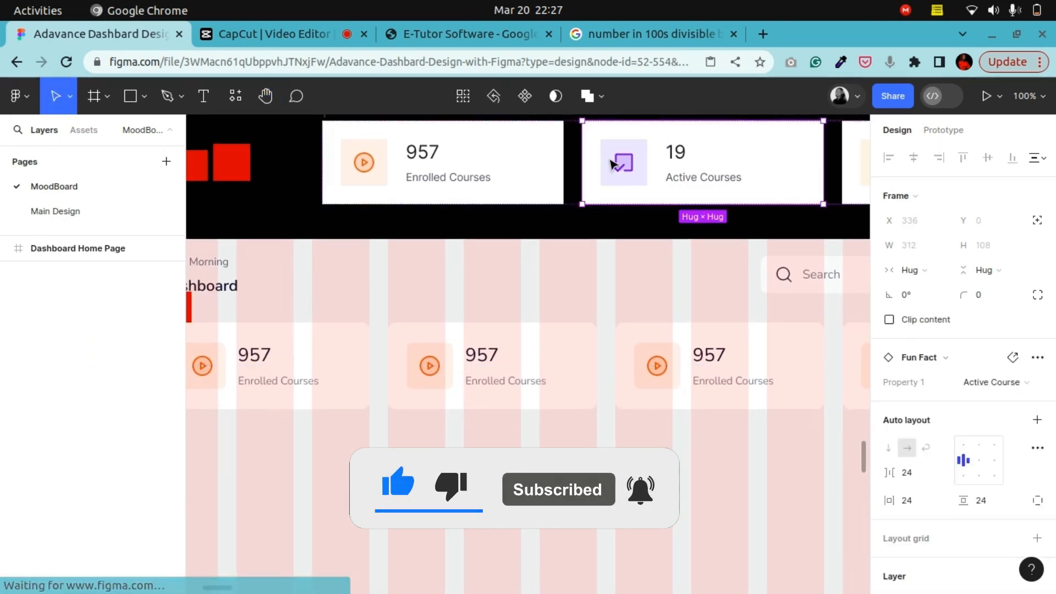
left_click(1041, 336)
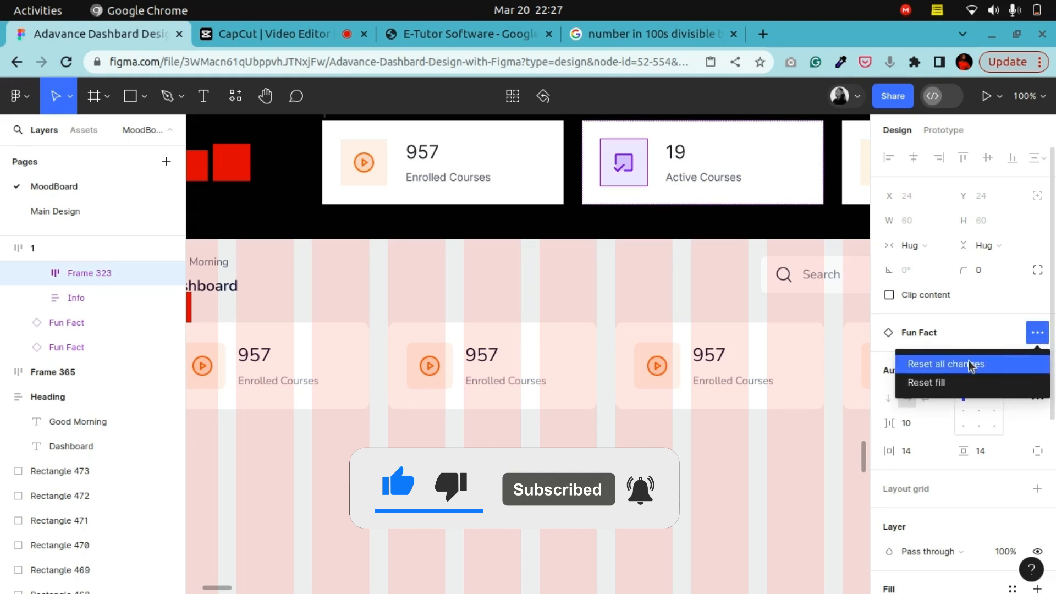
left_click(969, 363)
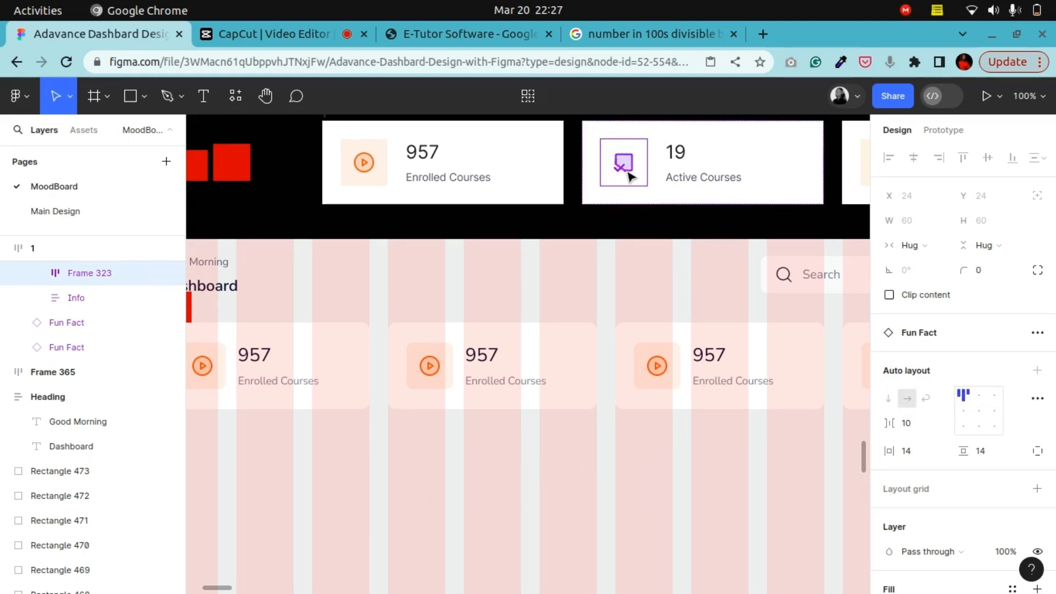
left_click(658, 149)
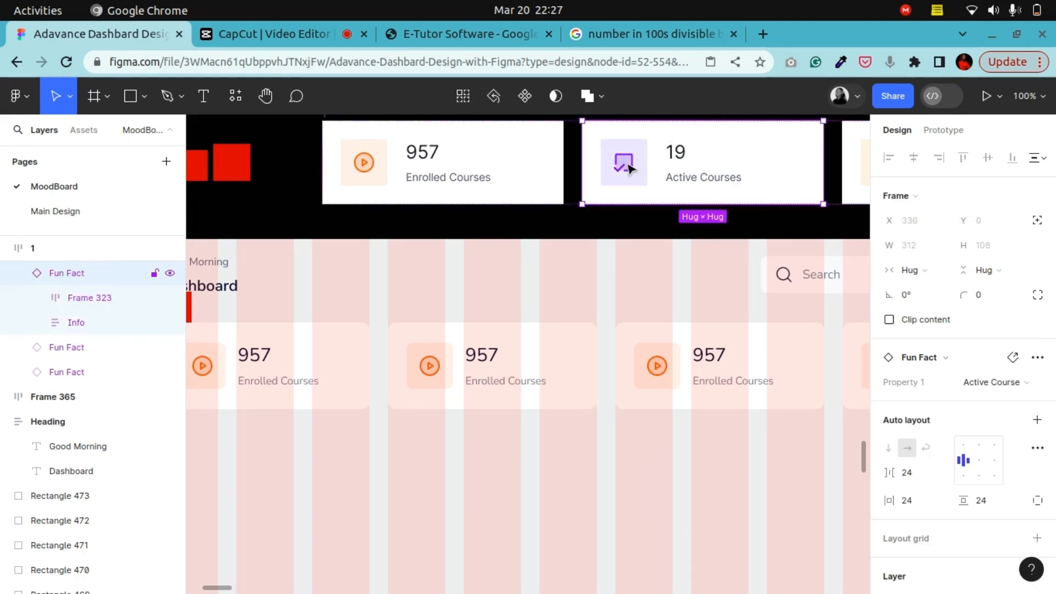
Copy the purple icon frame out of the Active Courses card onto the empty canvas and detach its CheckSquareOffset instance
double_click(631, 168)
left_click_drag(627, 164, 287, 170)
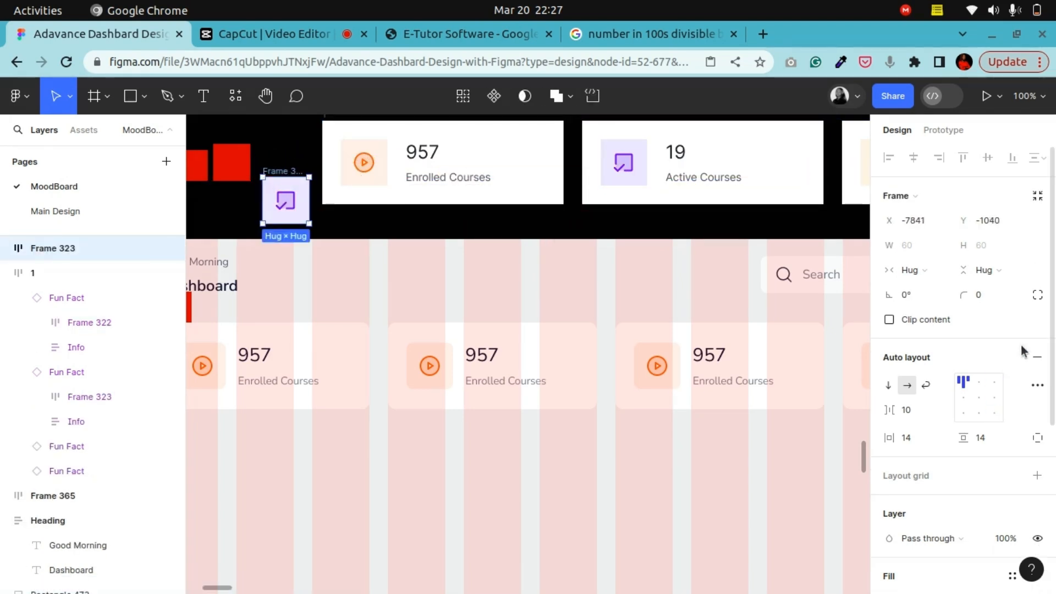
scroll(1023, 385, "down", 4)
scroll(1023, 385, "up", 4)
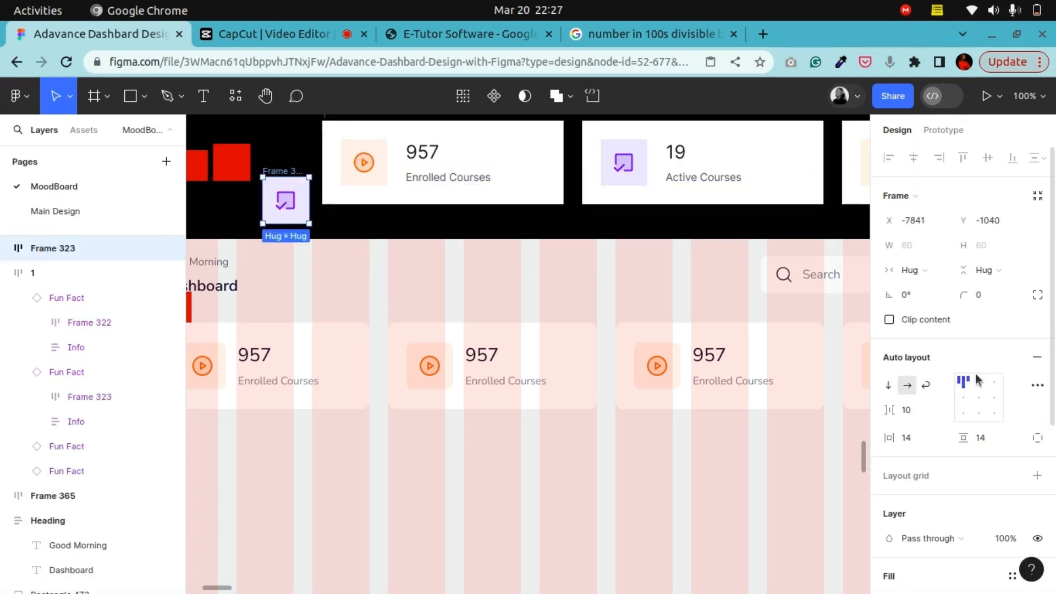
double_click(287, 201)
left_click(1037, 357)
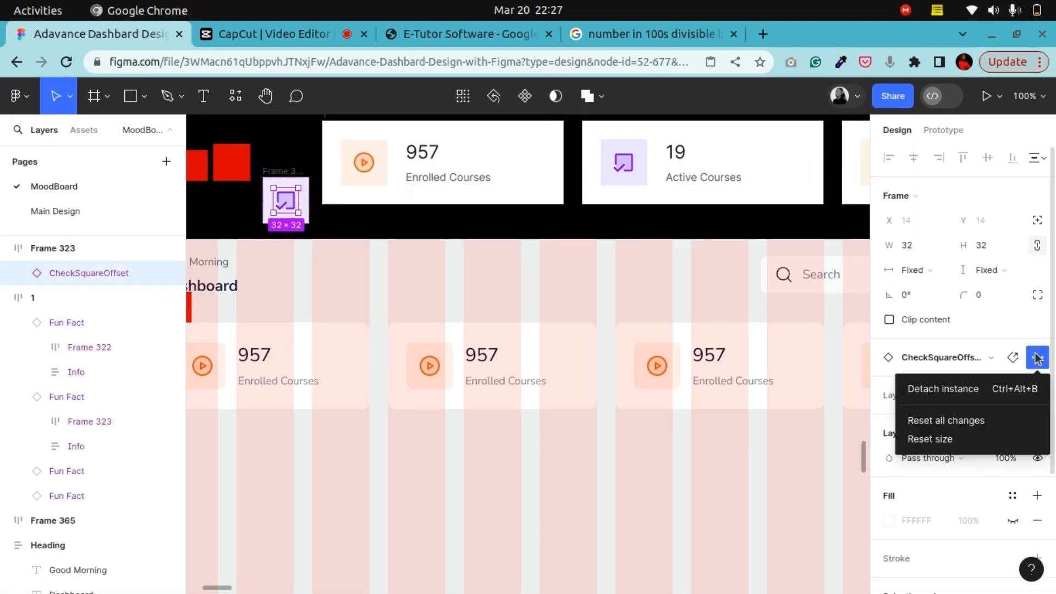
left_click(925, 387)
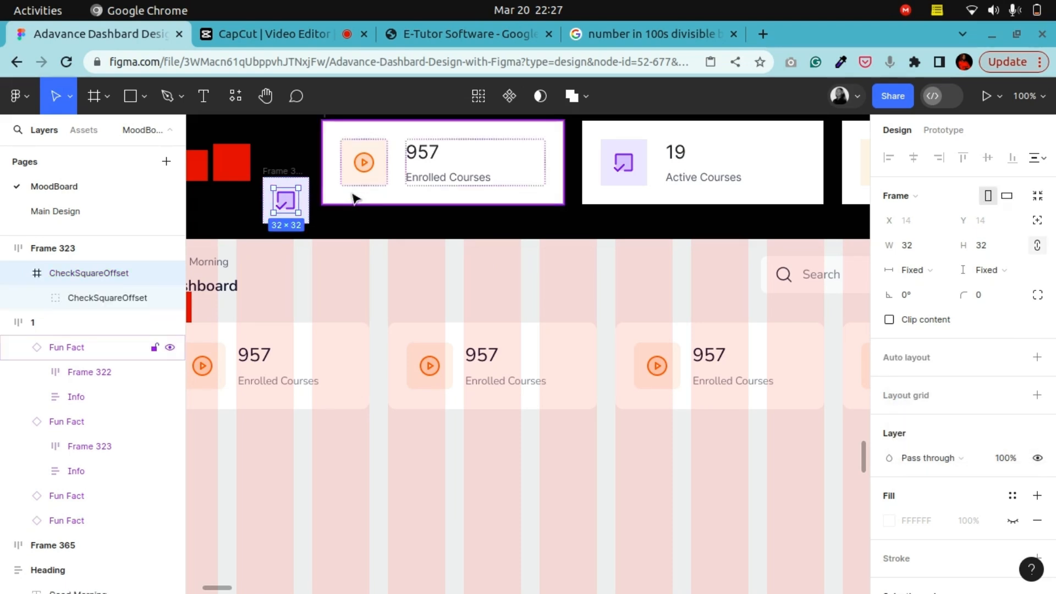
Check the second dashboard card's icon frame, and give the copied purple icon frame a matching corner radius of 8
left_click(427, 360)
double_click(425, 357)
double_click(429, 368)
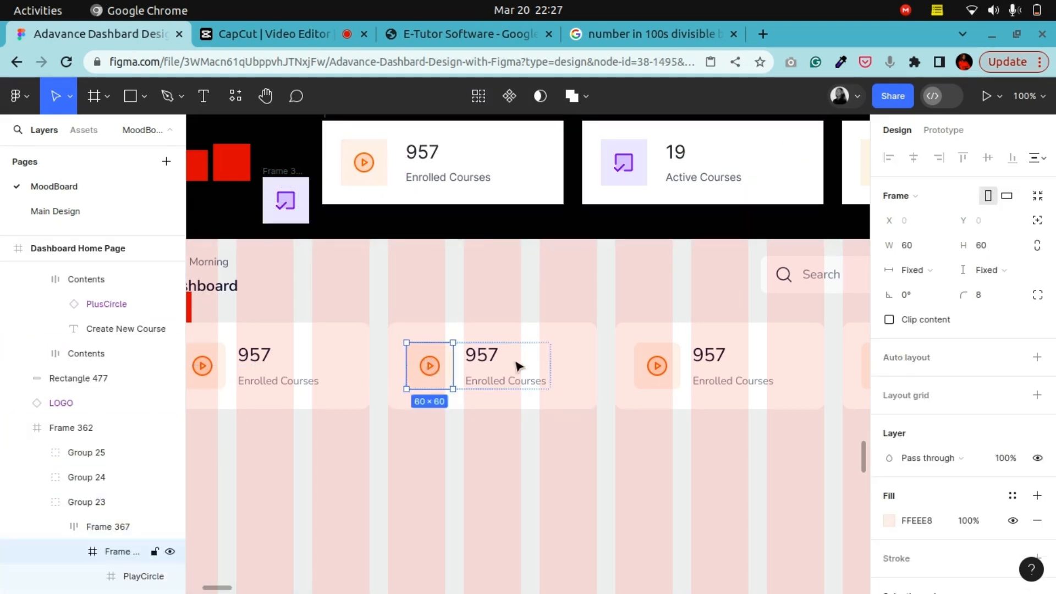
left_click(290, 175)
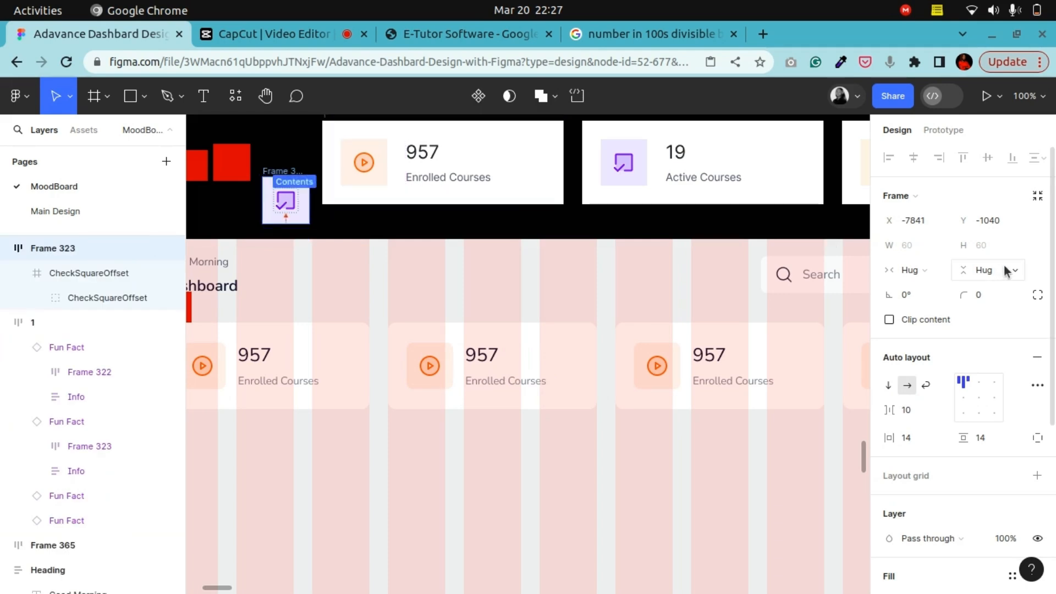
left_click(998, 296)
type("8")
key("Return")
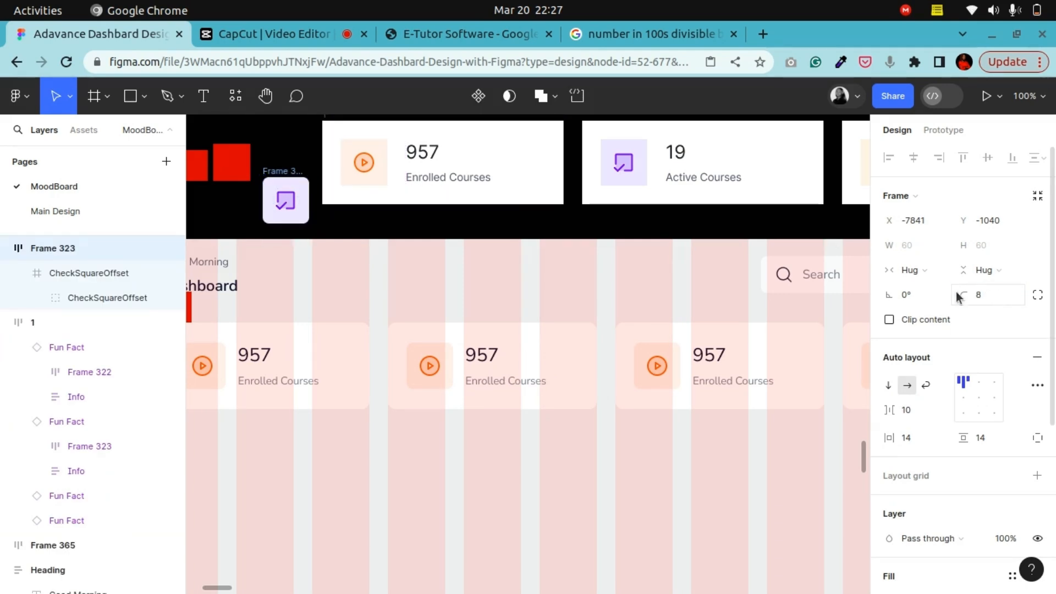
Replace the orange play icon in the second dashboard card with a copy of the purple check icon frame
right_click(277, 176)
left_click(300, 130)
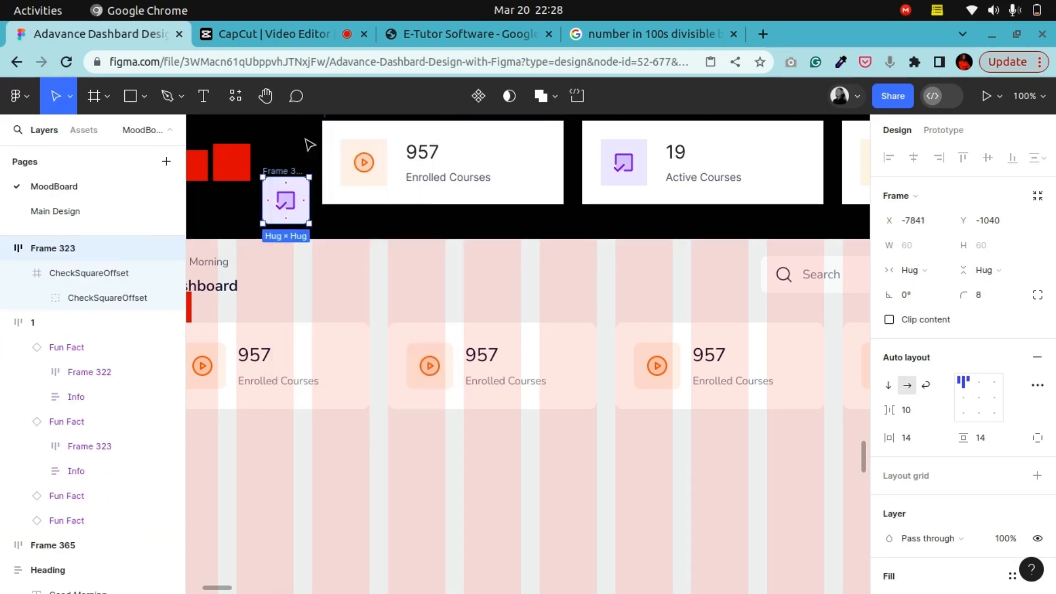
left_click(424, 373)
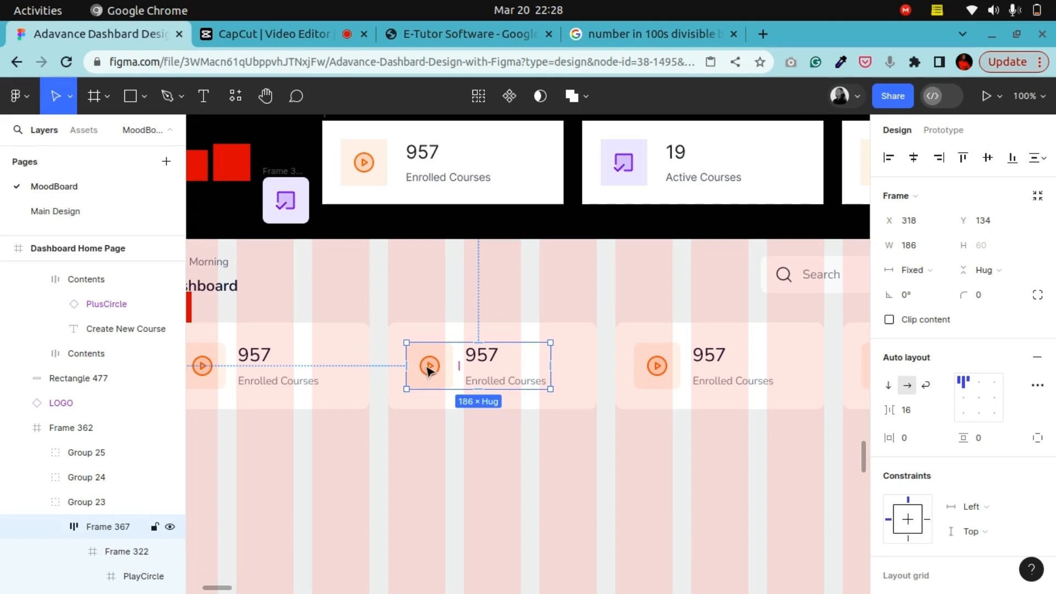
left_click(428, 371)
right_click(424, 370)
left_click(473, 166)
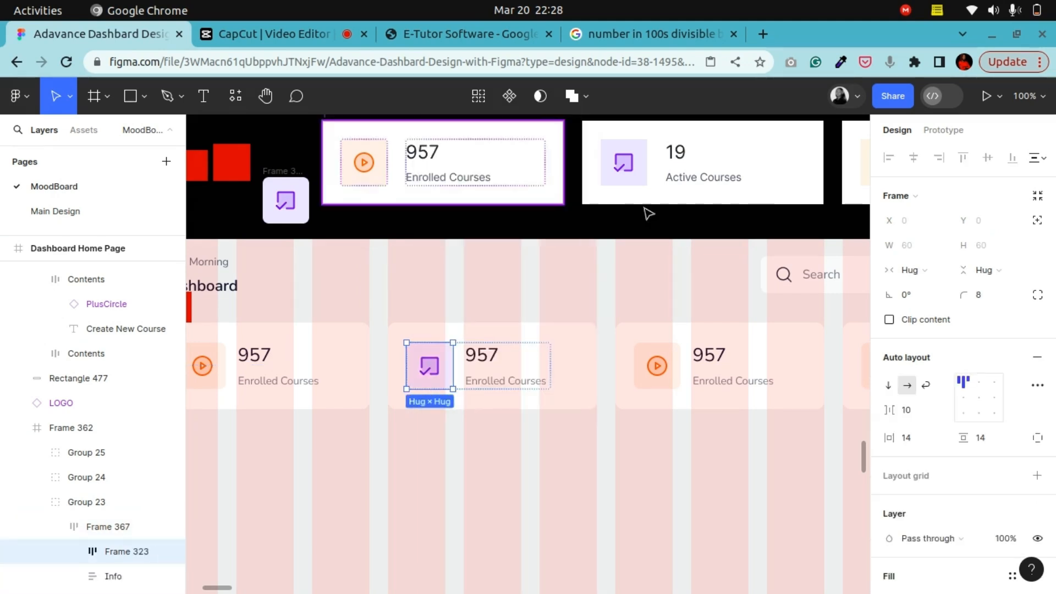
Look over the dashboard cards and the moodboard's reference designs to compare their statistics cards and layouts
left_click(266, 98)
left_click_drag(275, 343, 761, 281)
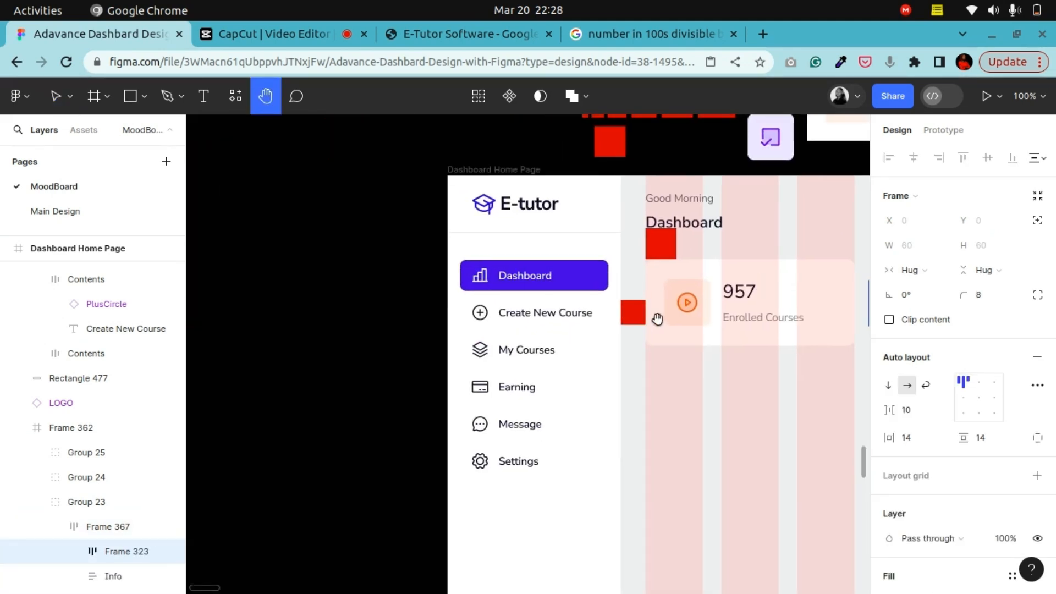
left_click_drag(658, 321, 425, 298)
left_click_drag(516, 300, 547, 290)
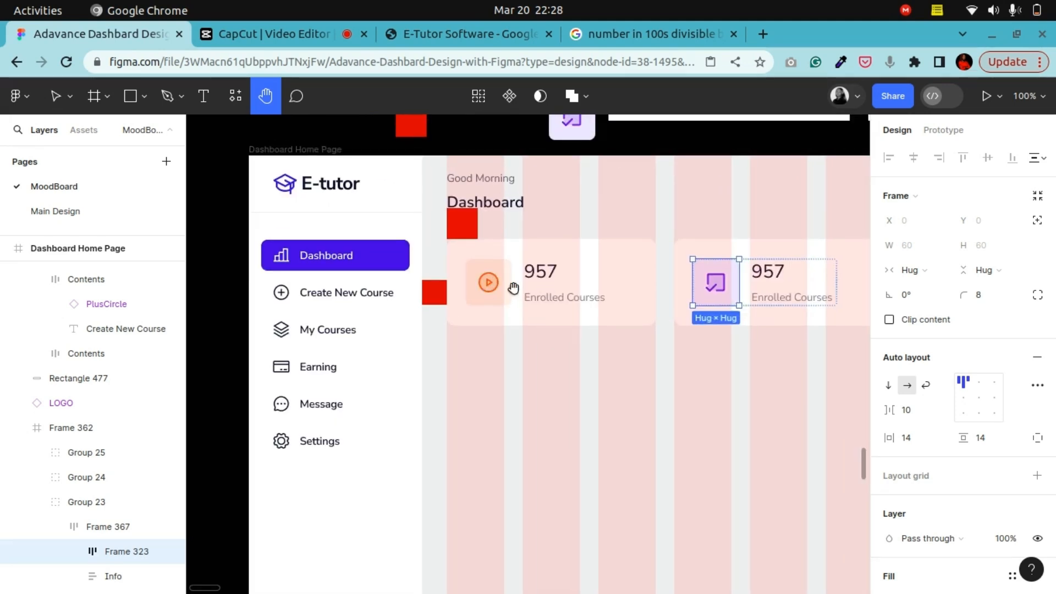
left_click_drag(719, 289, 404, 240)
key("ctrl+minus")
key("ctrl+minus")
left_click_drag(691, 330, 493, 228)
left_click_drag(593, 516, 579, 401)
key("ctrl+plus")
key("ctrl+plus")
left_click_drag(485, 356, 618, 298)
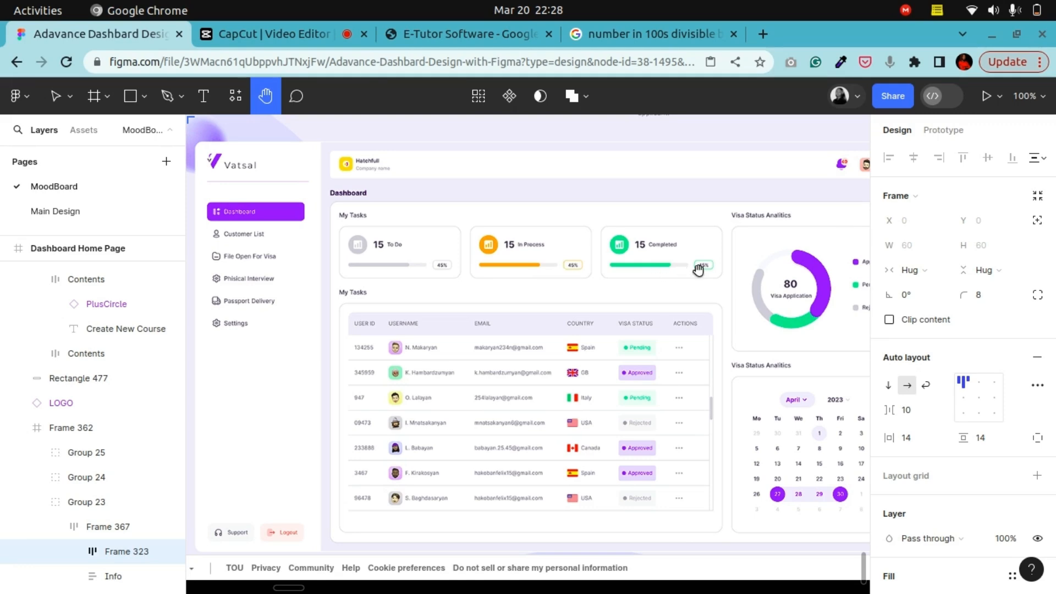
left_click_drag(689, 270, 556, 269)
scroll(556, 269, "down", 8)
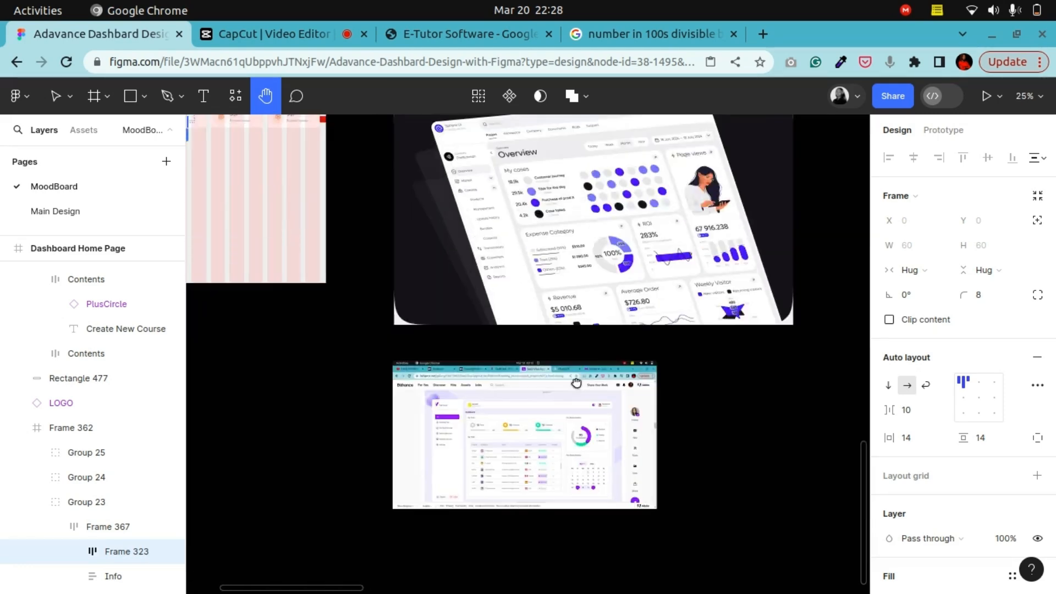
left_click_drag(576, 330, 689, 578)
left_click_drag(667, 247, 601, 571)
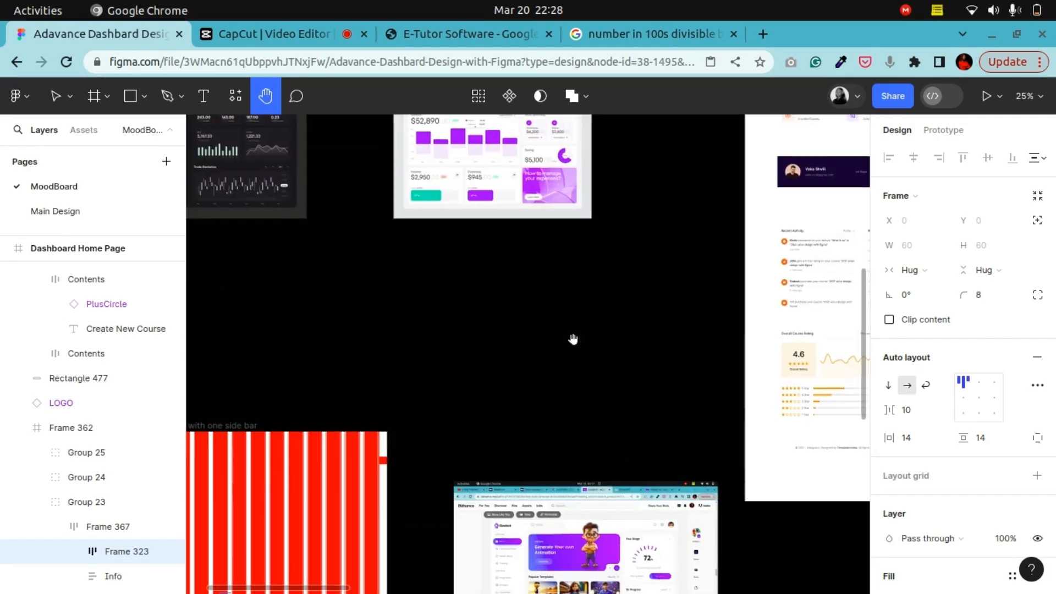
left_click_drag(530, 231, 547, 569)
left_click_drag(412, 313, 601, 493)
scroll(600, 492, "down", 10)
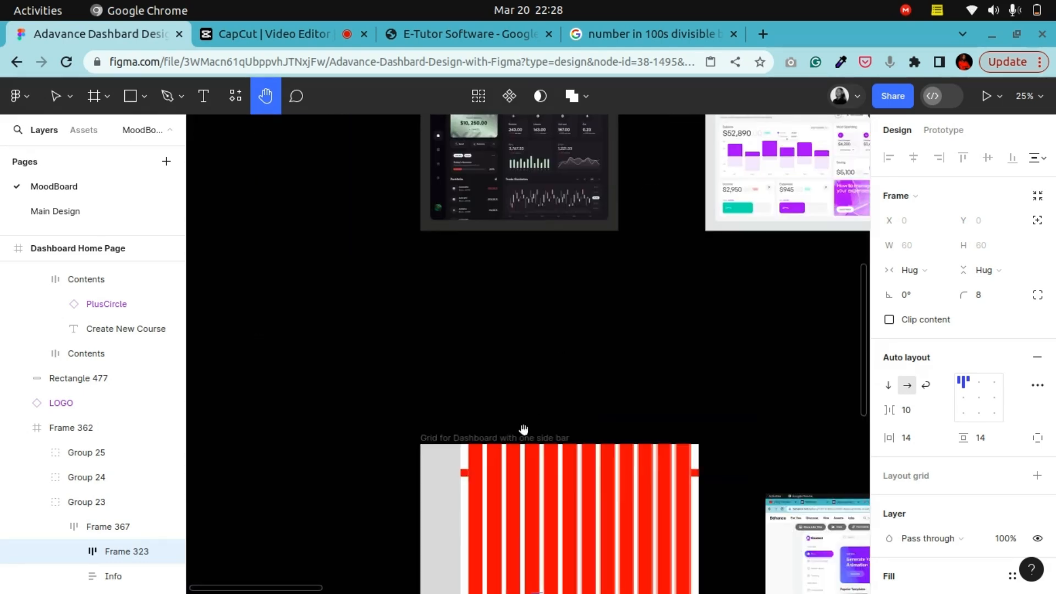
scroll(512, 414, "up", 10)
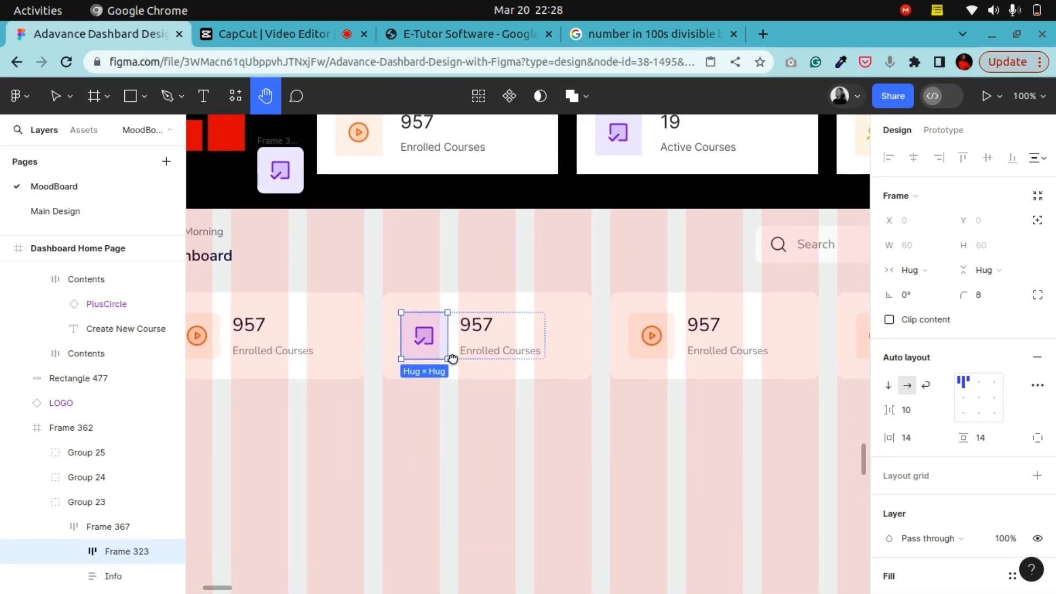
Change the second dashboard card's label to "Active Courses" and its number to 20
left_click_drag(452, 358, 479, 393)
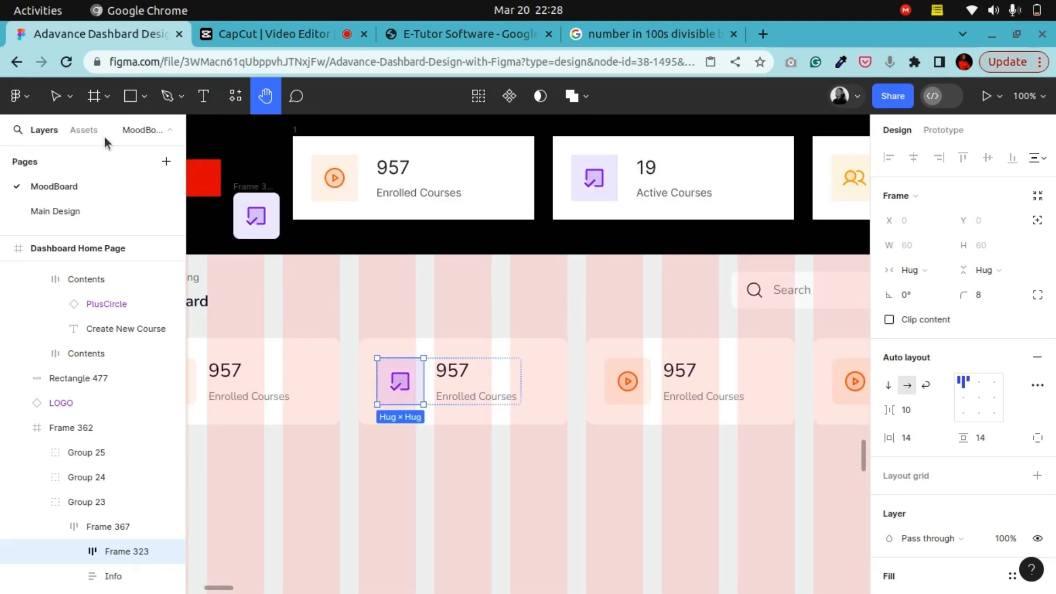
left_click(55, 97)
left_click(488, 400)
double_click(488, 400)
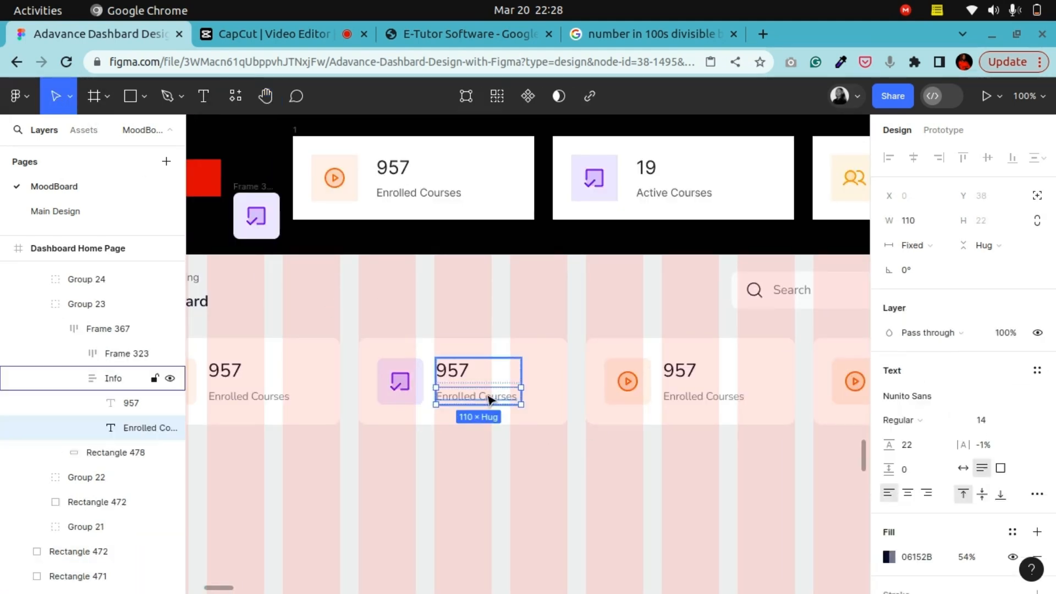
double_click(488, 399)
type("Activ")
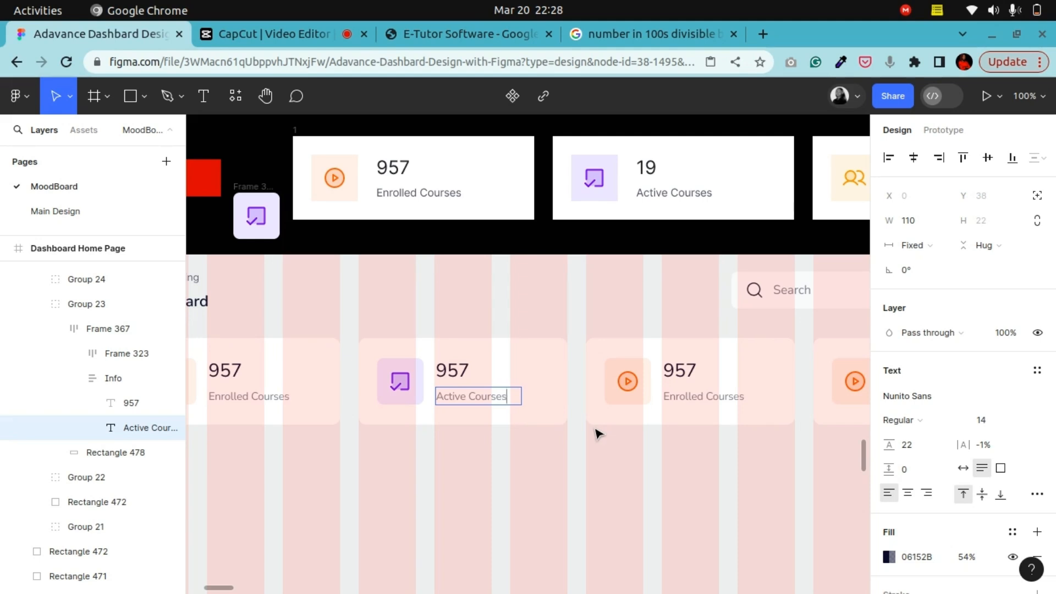
left_click_drag(474, 365, 438, 363)
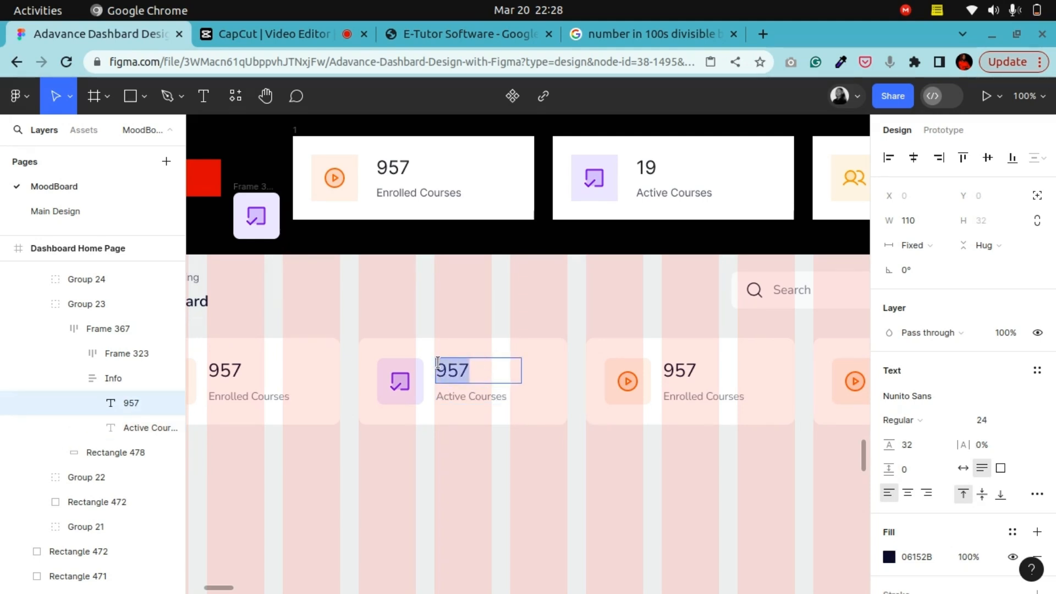
type("20")
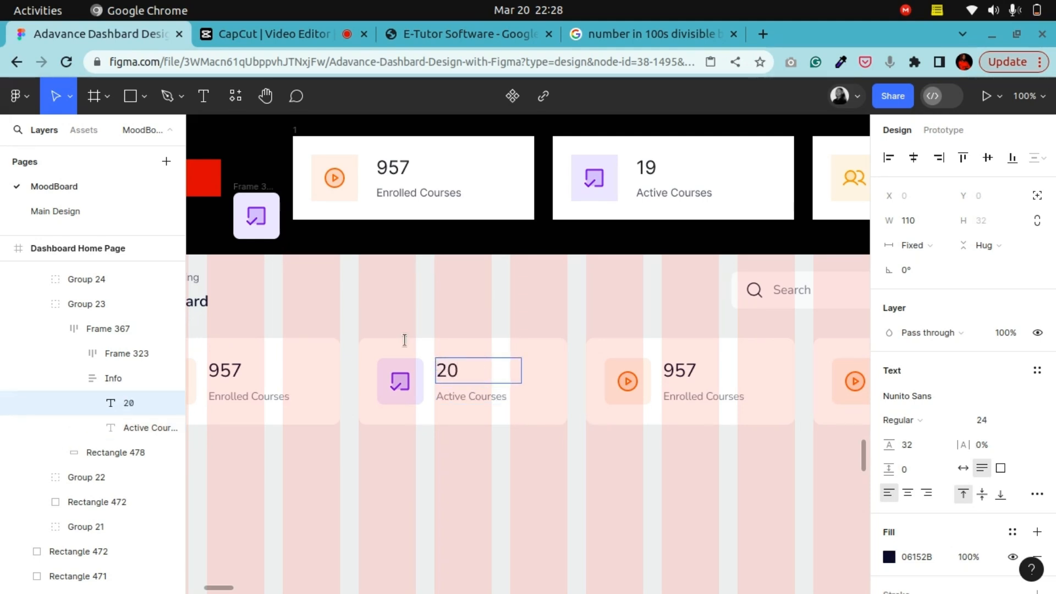
key("Escape")
key("Escape")
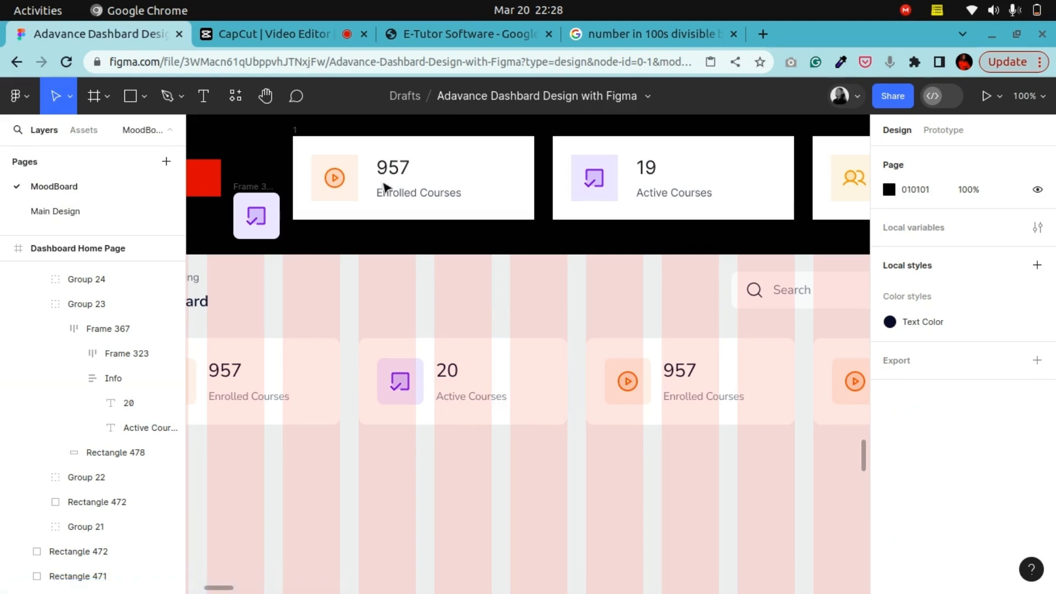
Copy the yellow Course Instructors icon frame onto the empty canvas and delete the spare purple check icon frame there
left_click(266, 96)
left_click_drag(516, 391, 693, 367)
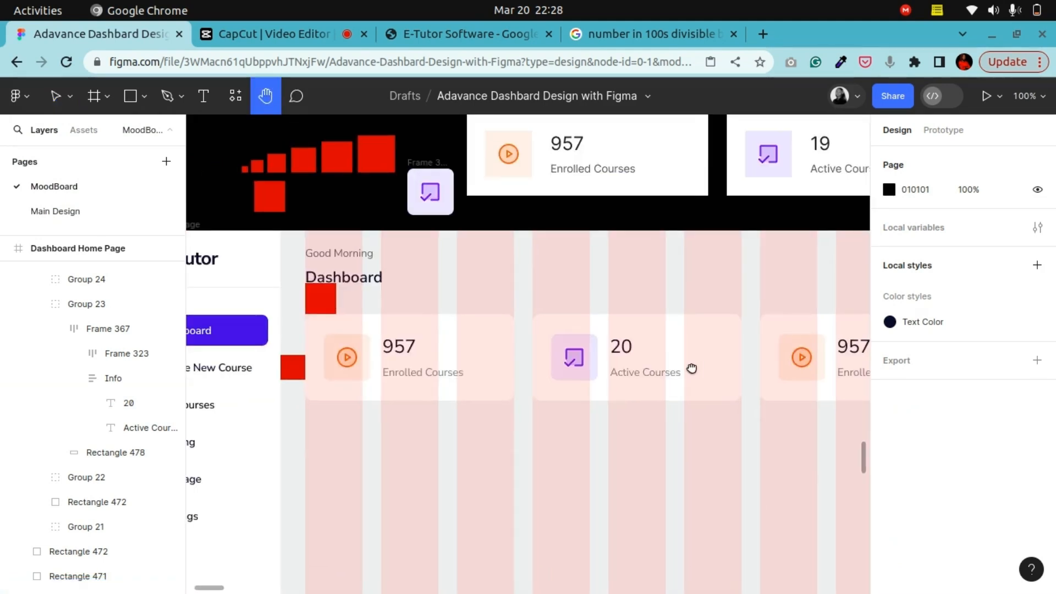
left_click_drag(463, 352, 383, 329)
left_click_drag(569, 321, 455, 322)
left_click_drag(591, 297, 490, 297)
left_click_drag(398, 300, 447, 358)
left_click_drag(448, 316, 516, 362)
left_click_drag(600, 312, 564, 312)
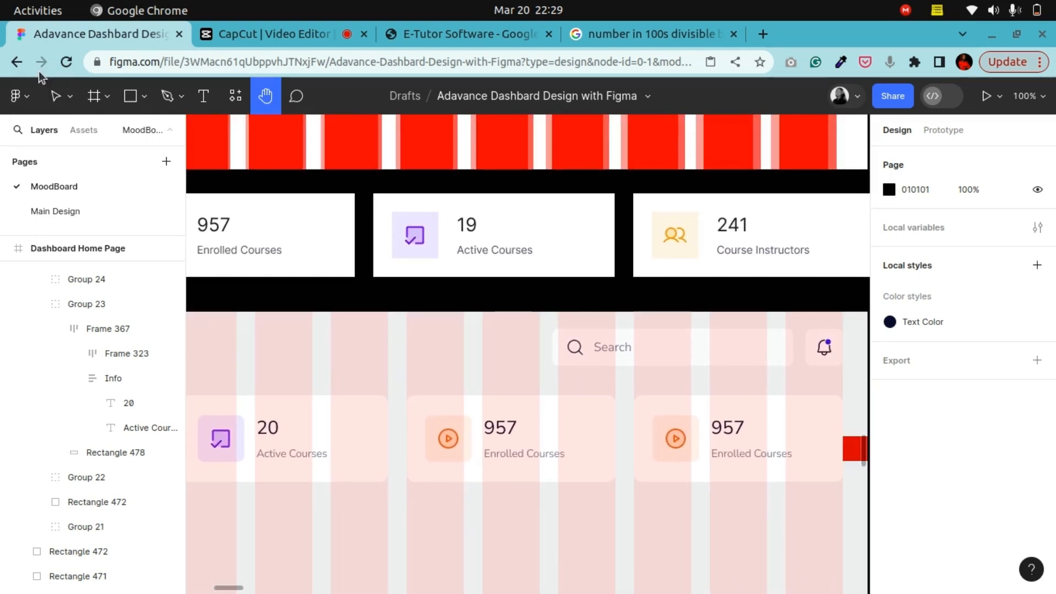
left_click(53, 98)
left_click(677, 242)
double_click(677, 248)
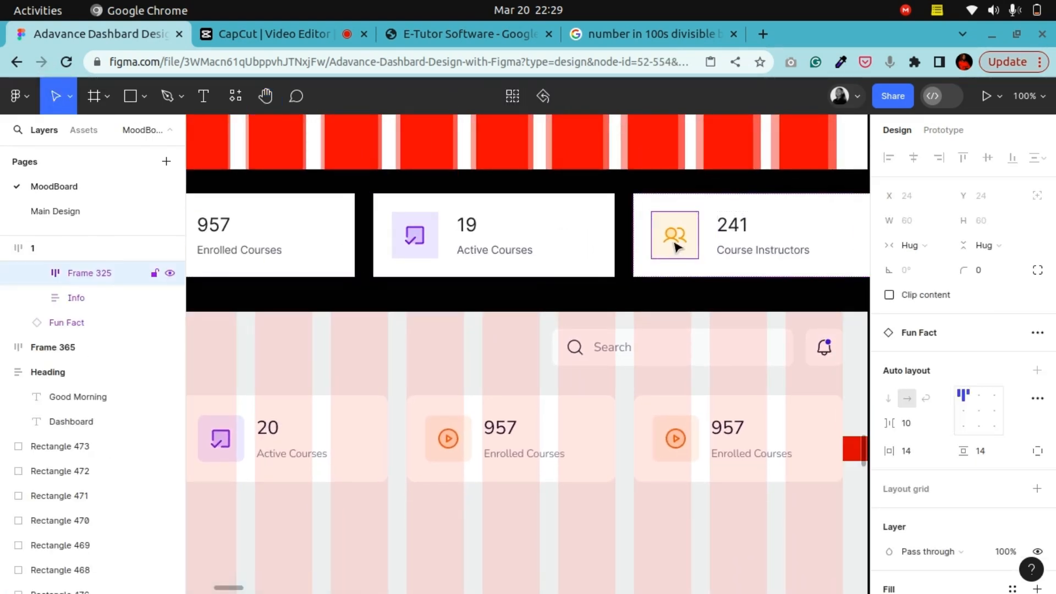
left_click_drag(681, 242, 331, 277)
left_click(617, 249)
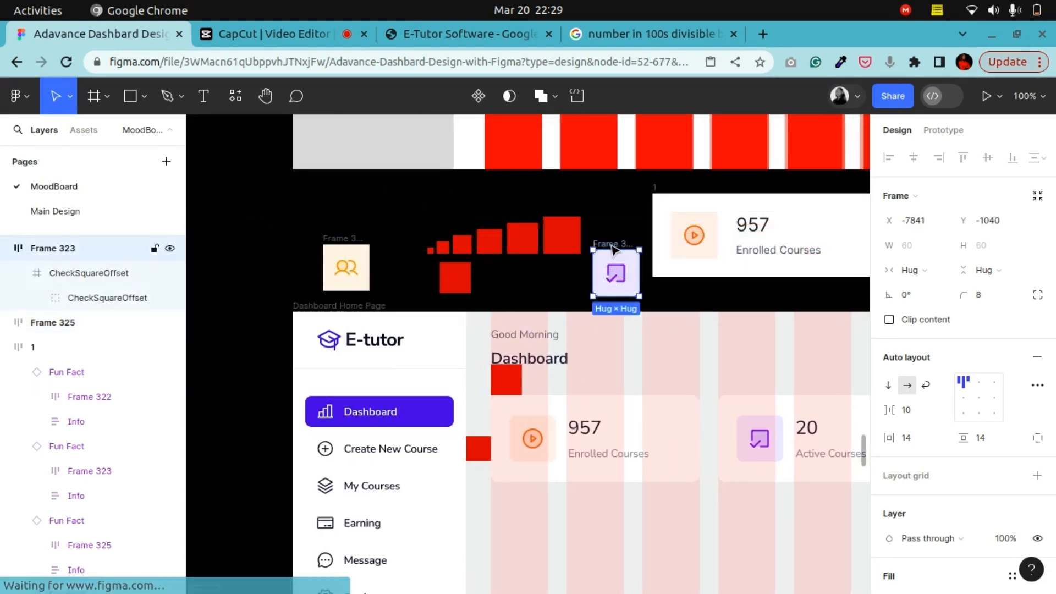
key("Delete")
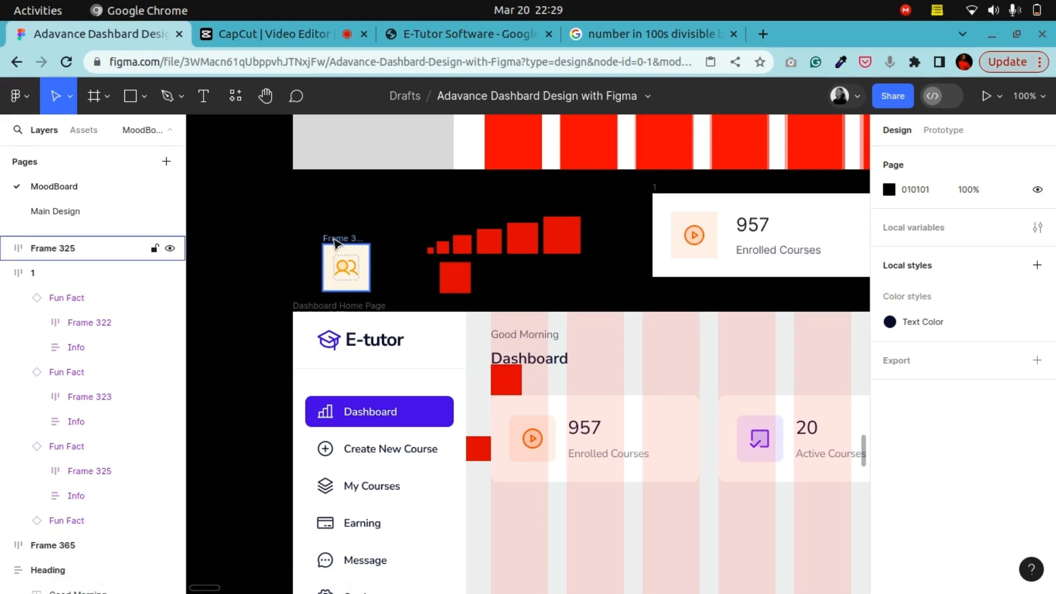
Move the yellow Course Instructors icon frame beside the first reference card and set its corner radius to 8
left_click(358, 258)
left_click_drag(357, 258, 609, 264)
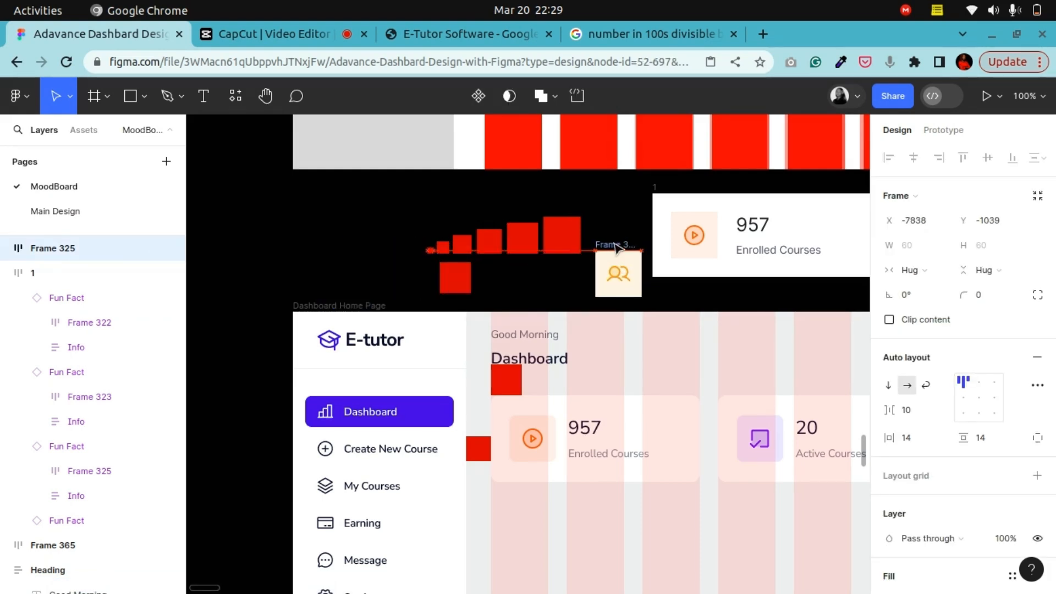
left_click(266, 96)
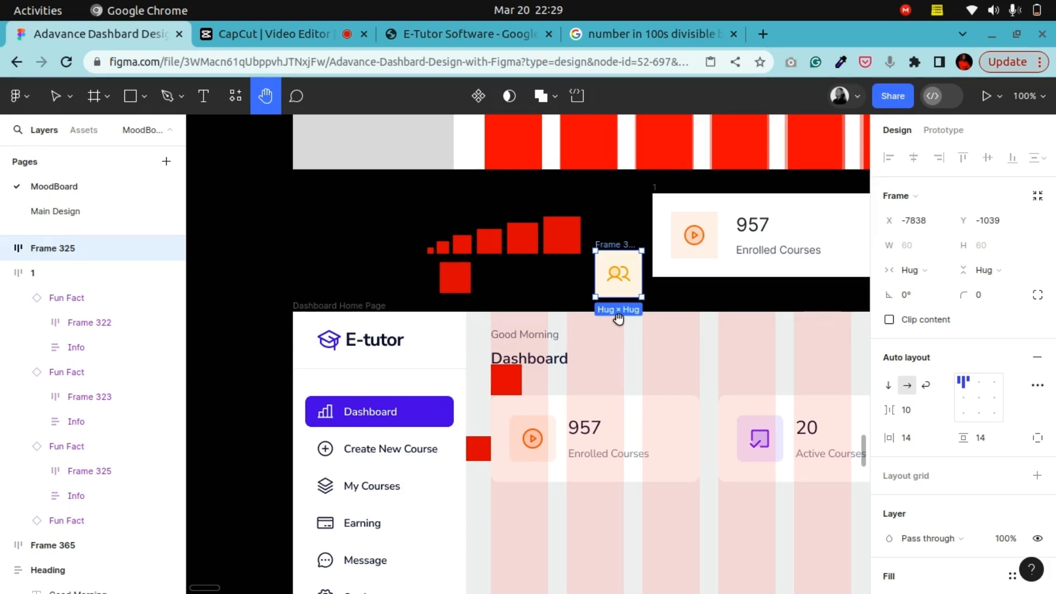
left_click_drag(565, 274, 454, 270)
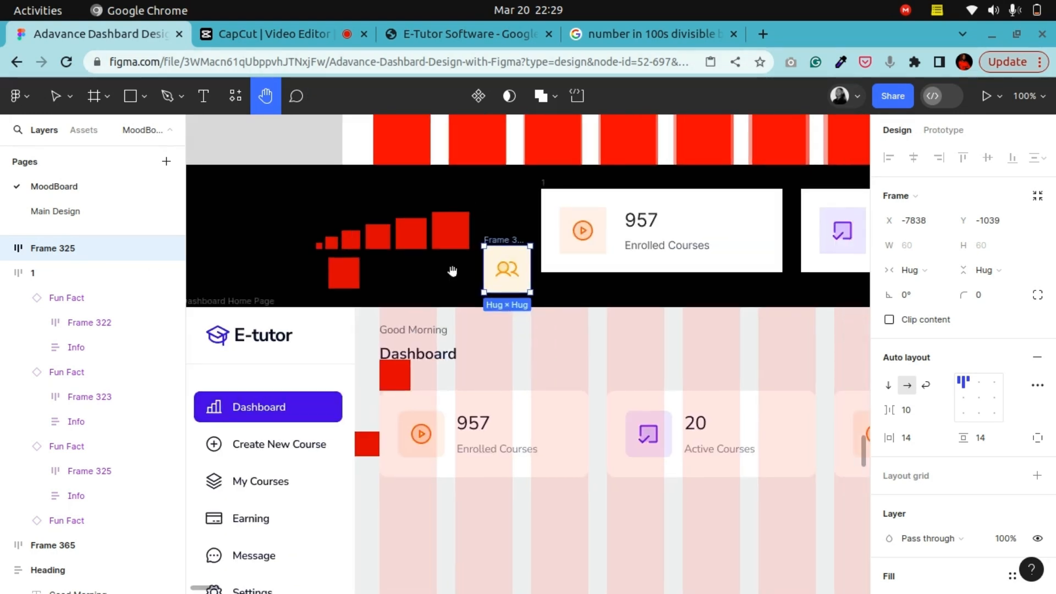
key("ctrl+plus")
left_click_drag(532, 243, 493, 238)
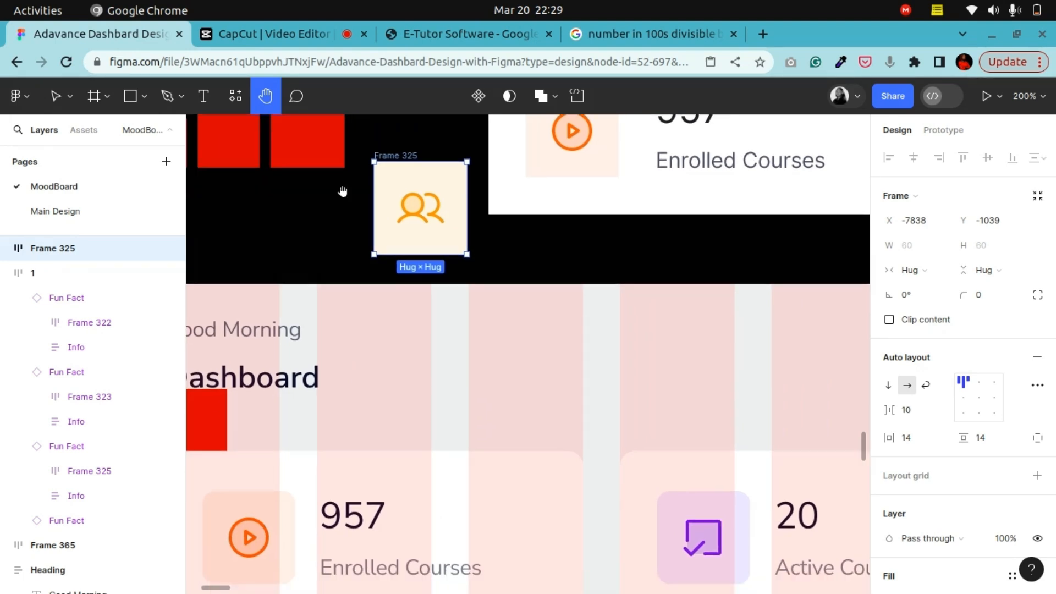
left_click(55, 96)
left_click(997, 295)
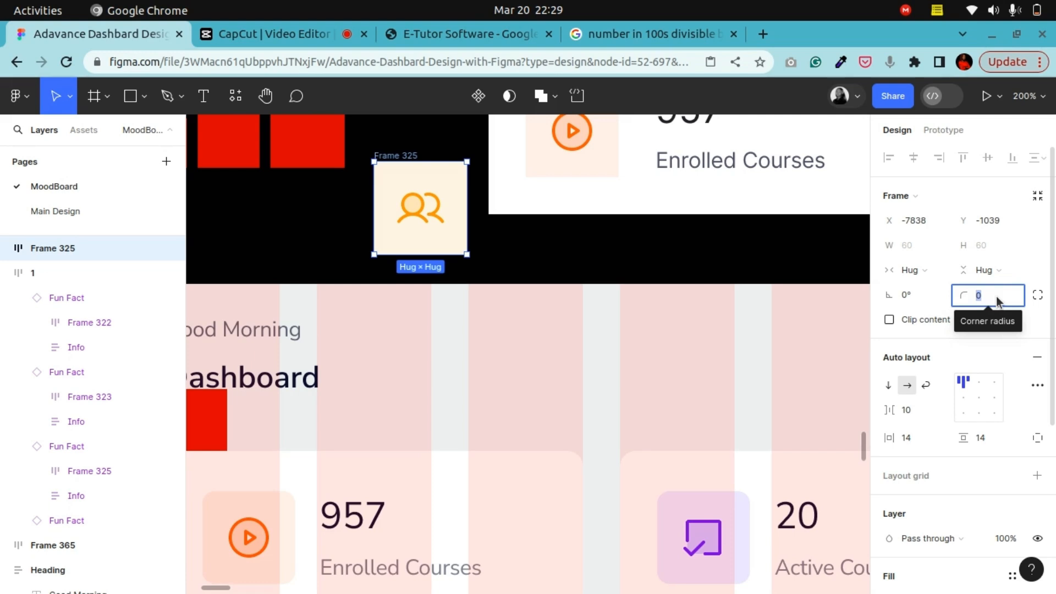
type("8")
key("Return")
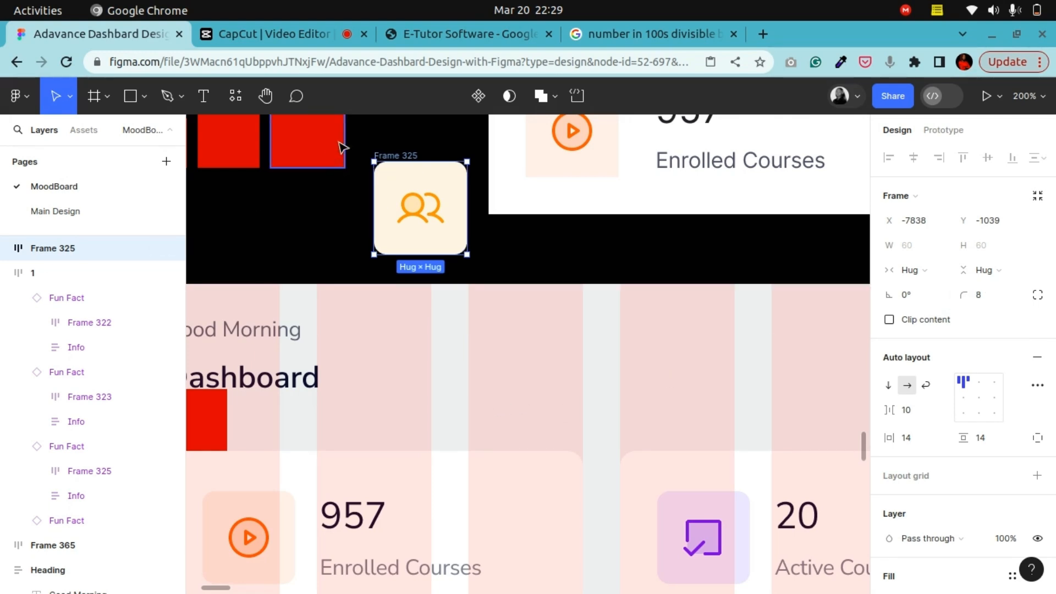
Replace the orange play icon in the third dashboard card with a copy of the rounded yellow instructors icon frame
right_click(409, 152)
left_click(426, 130)
left_click(266, 97)
left_click_drag(642, 286, 486, 319)
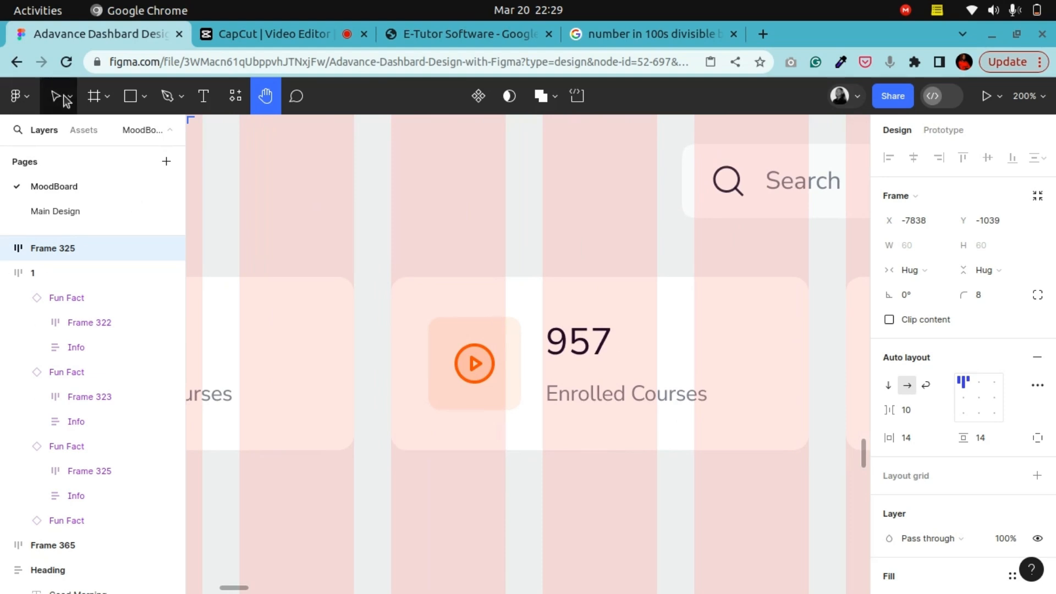
left_click(56, 97)
left_click(470, 366)
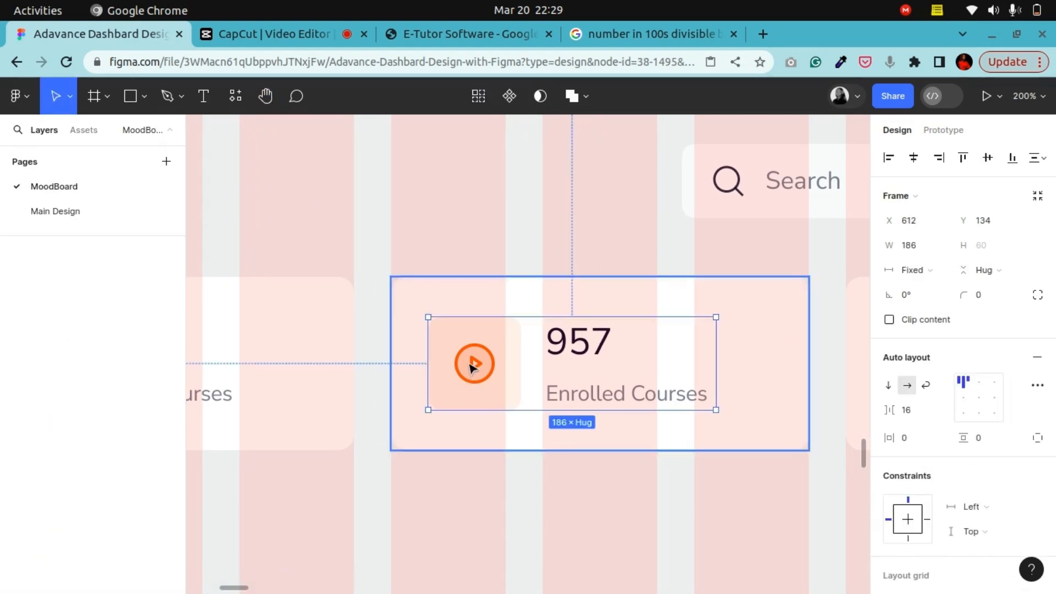
double_click(472, 364)
double_click(472, 366)
right_click(472, 366)
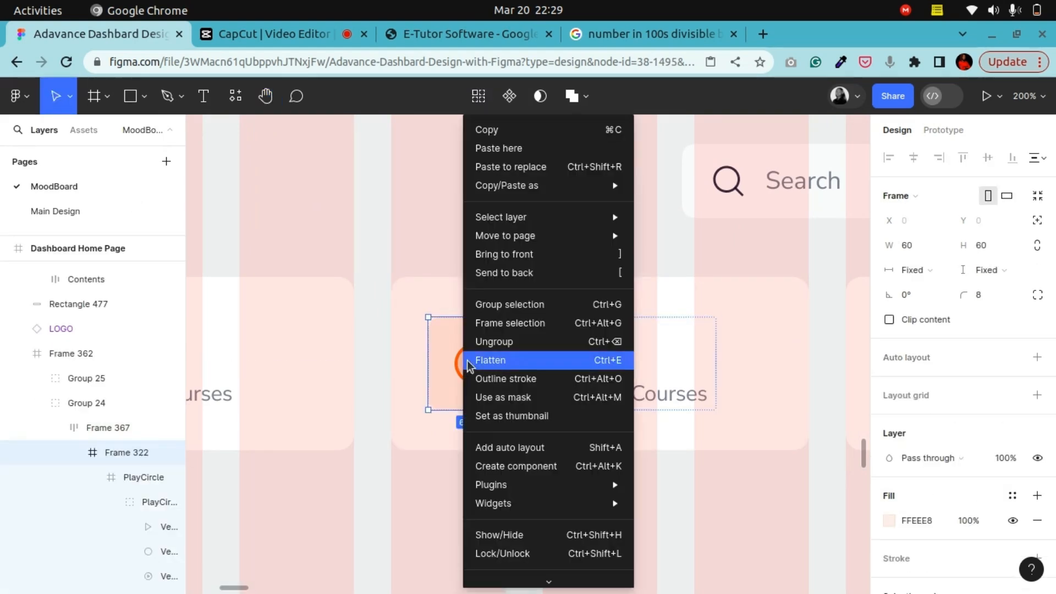
left_click(507, 165)
Inspect the second dashboard card's icon frame and compare the dashboard cards with the reference cards above them
left_click(265, 97)
left_click_drag(295, 292, 584, 276)
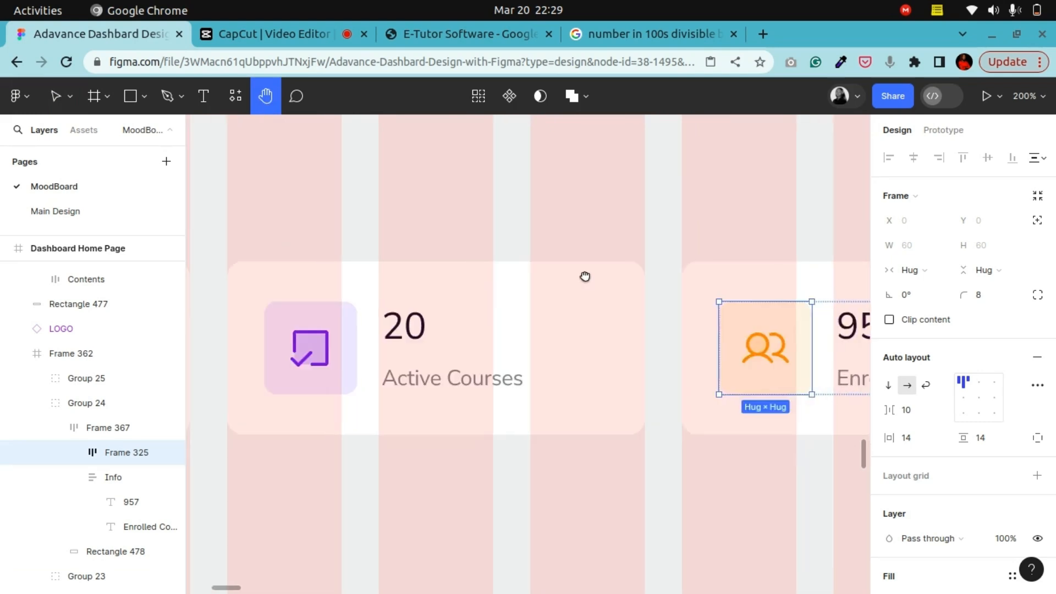
left_click(55, 97)
left_click(296, 341)
double_click(294, 340)
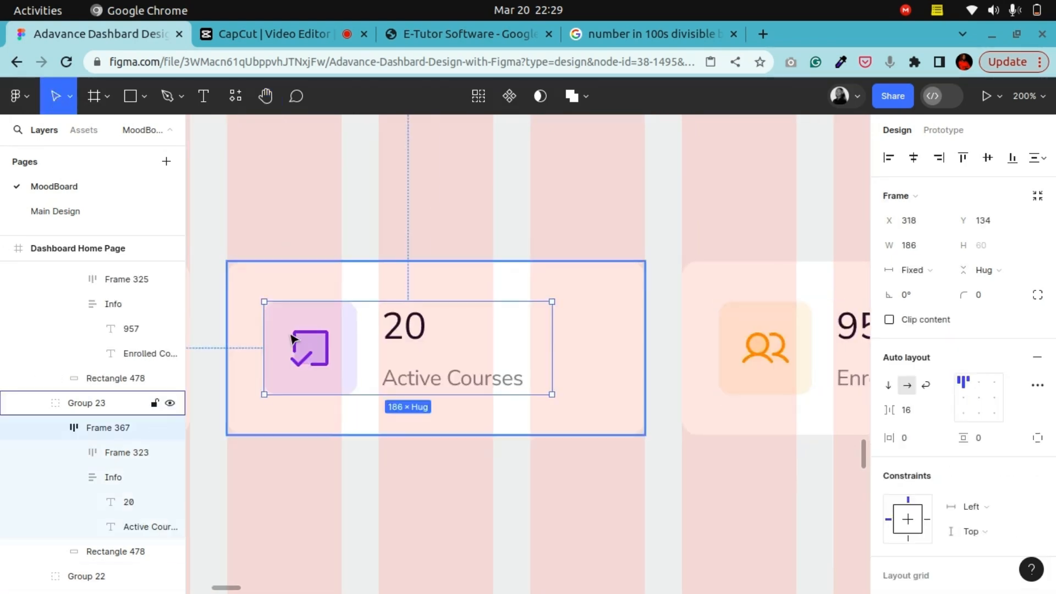
double_click(293, 339)
scroll(434, 358, "up", 5)
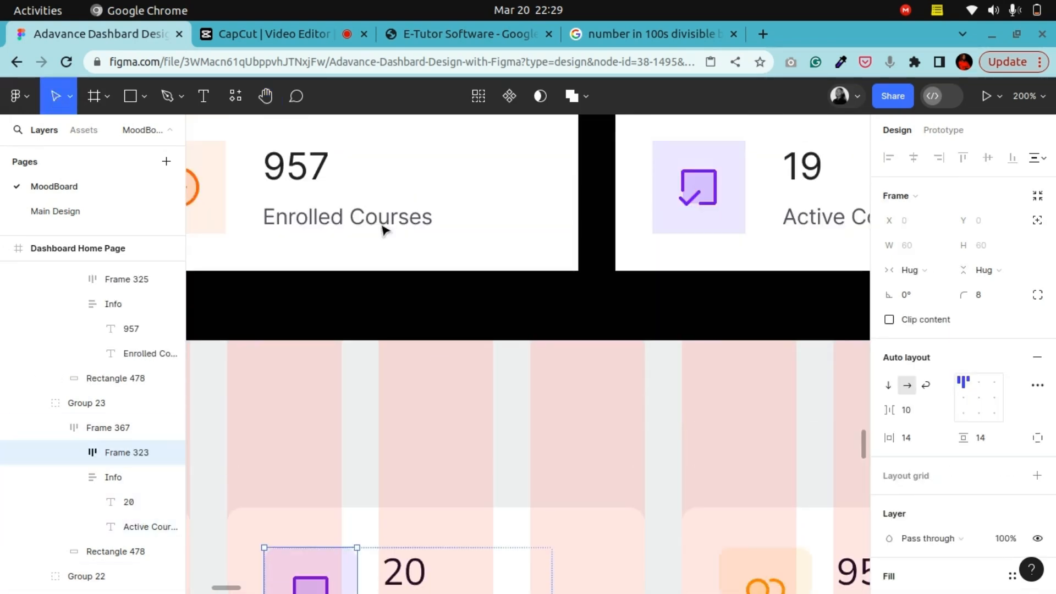
left_click(265, 96)
left_click_drag(590, 448, 337, 364)
left_click_drag(613, 332, 378, 457)
left_click_drag(471, 498, 322, 431)
left_click_drag(264, 506, 478, 374)
key("ctrl+minus")
left_click_drag(455, 432, 529, 410)
left_click_drag(587, 385, 481, 389)
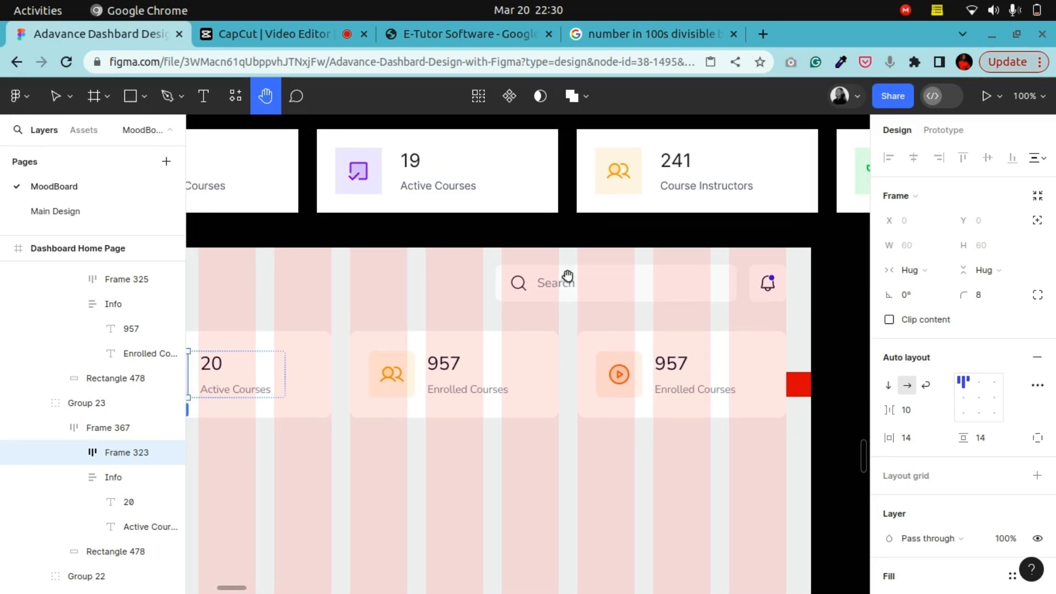
left_click_drag(568, 275, 549, 278)
Change the third dashboard card's label to "Course Instructors" and widen its text box so the label fits on one line
left_click(55, 96)
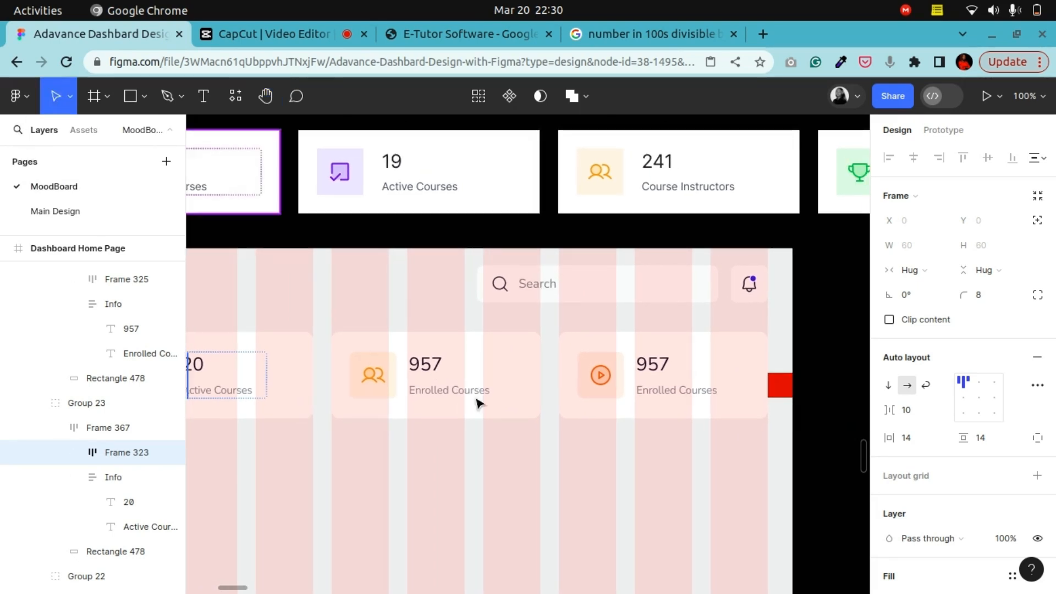
left_click(442, 394)
double_click(440, 393)
double_click(440, 392)
double_click(440, 390)
double_click(439, 389)
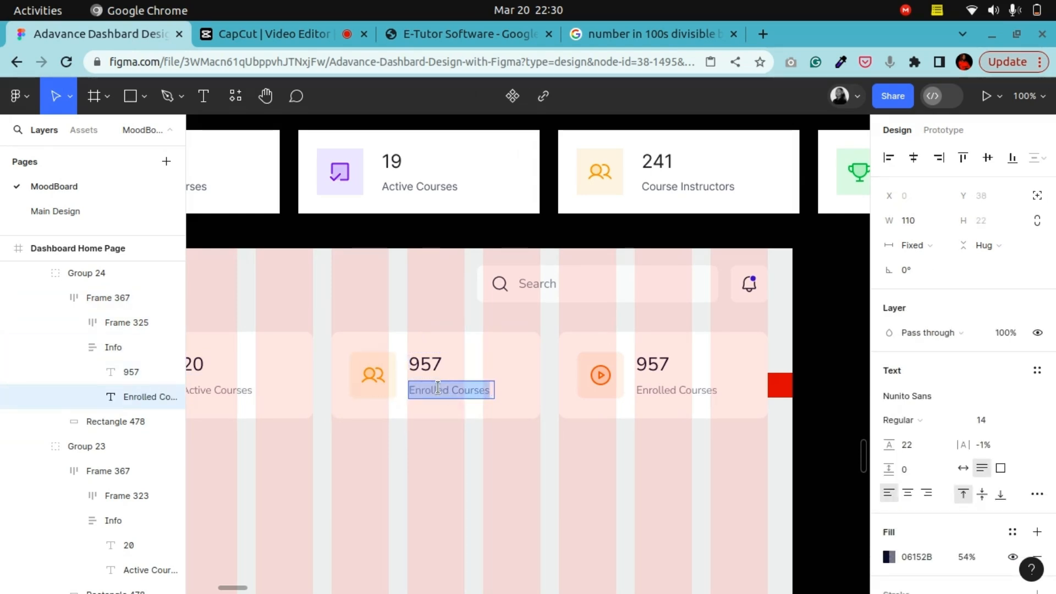
type("Course Instru")
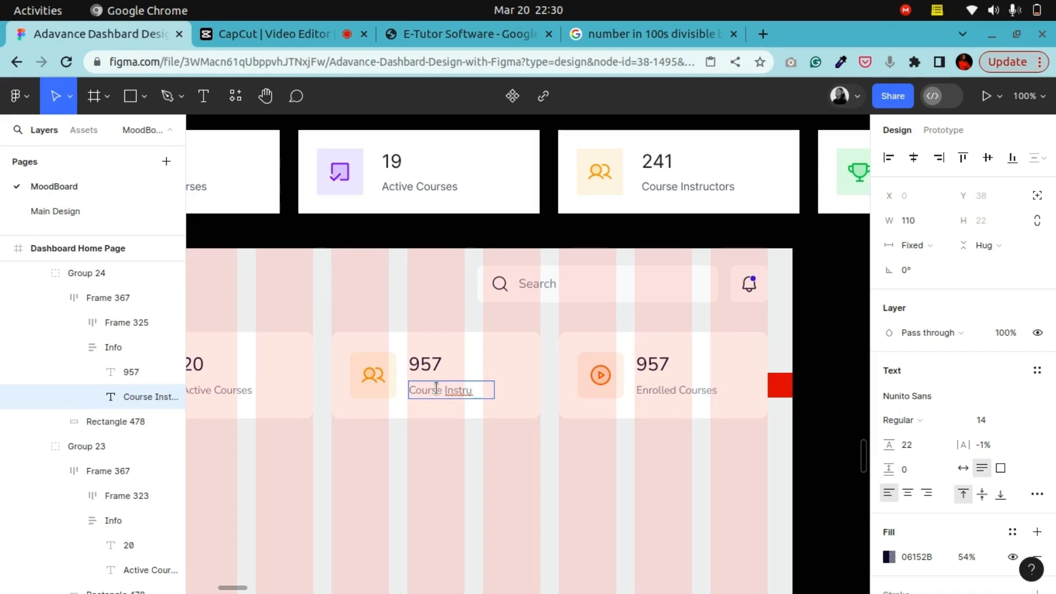
type("ctors")
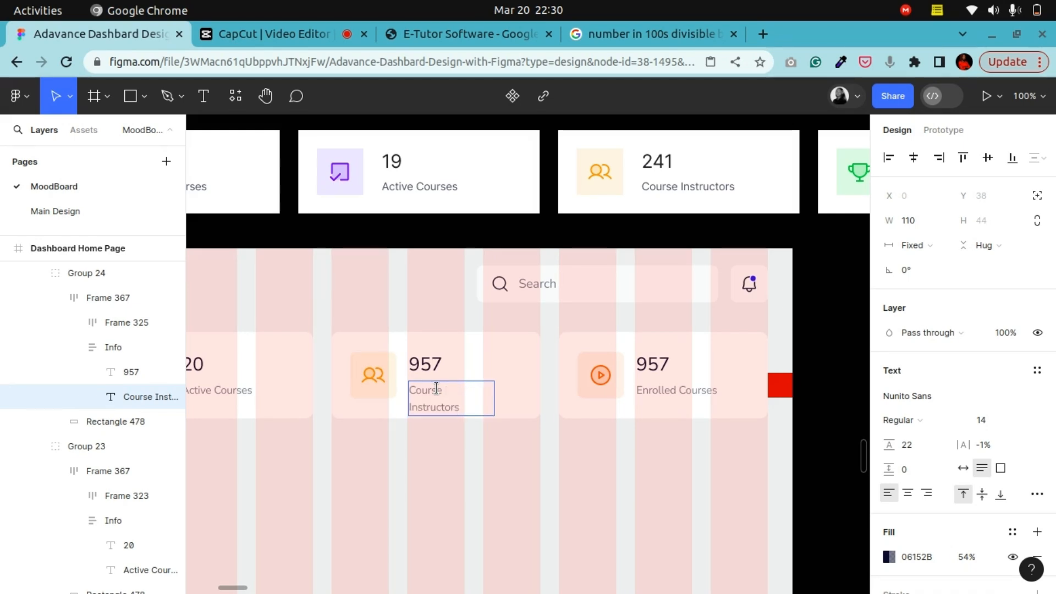
key("Escape")
mouse_move(493, 397)
left_mouse_down()
mouse_move(506, 400)
mouse_move(496, 392)
left_mouse_up()
key("Escape")
Look along the row of dashboard cards and compare them with the reference statistics cards
left_click(665, 212)
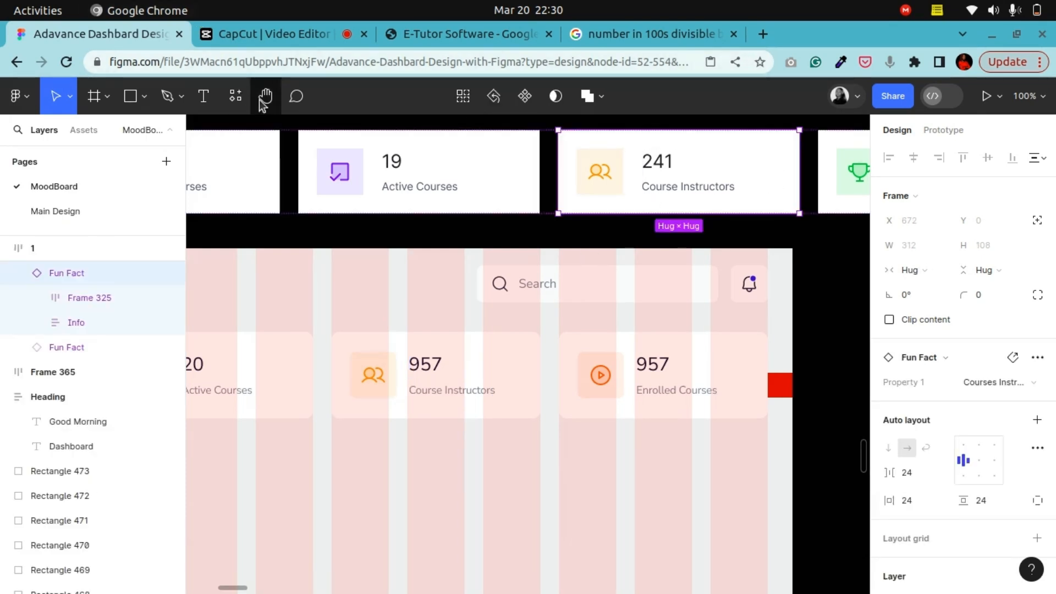
left_click(266, 96)
mouse_move(696, 222)
left_mouse_down()
mouse_move(357, 236)
mouse_move(715, 215)
left_mouse_up()
left_click_drag(356, 187, 679, 180)
left_click_drag(381, 199, 680, 182)
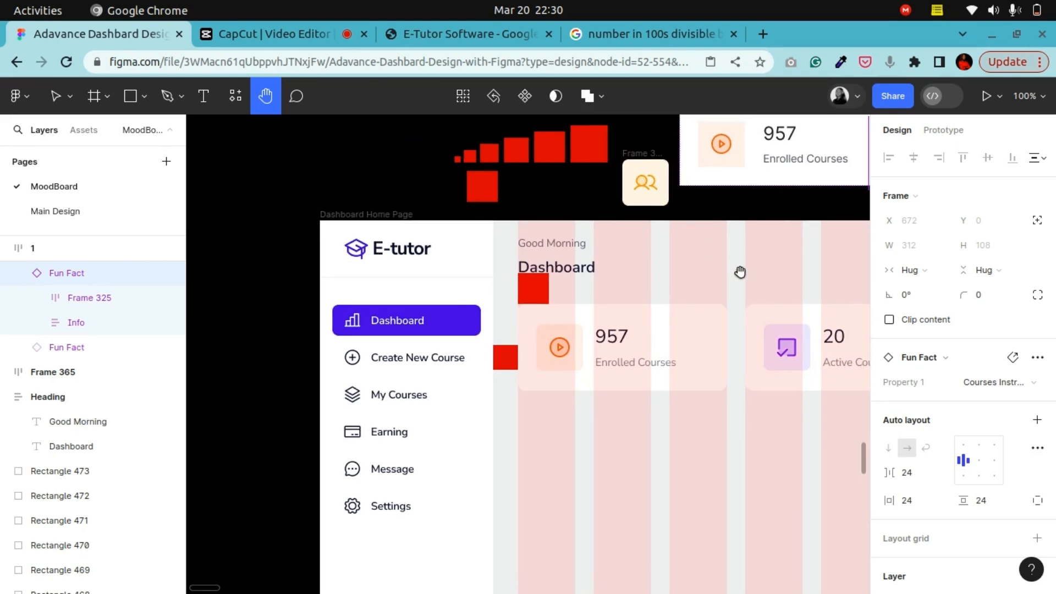
left_click_drag(736, 269, 396, 226)
left_click_drag(623, 243, 385, 231)
left_click_drag(557, 240, 448, 318)
left_click_drag(512, 299, 587, 335)
left_click_drag(493, 374, 507, 390)
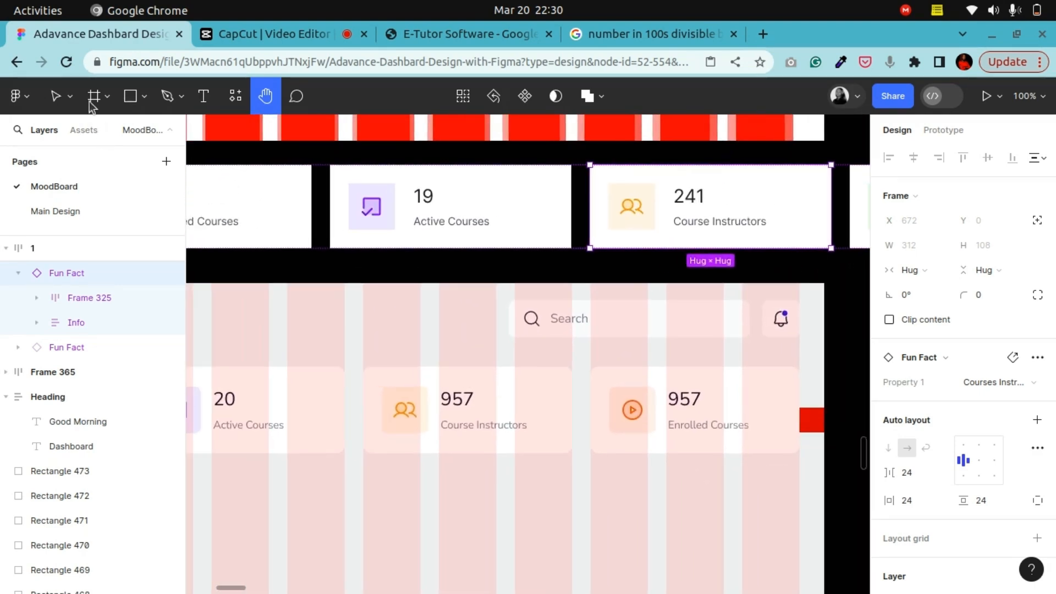
Change the number on the third dashboard card to 1000
key("v")
double_click(452, 404)
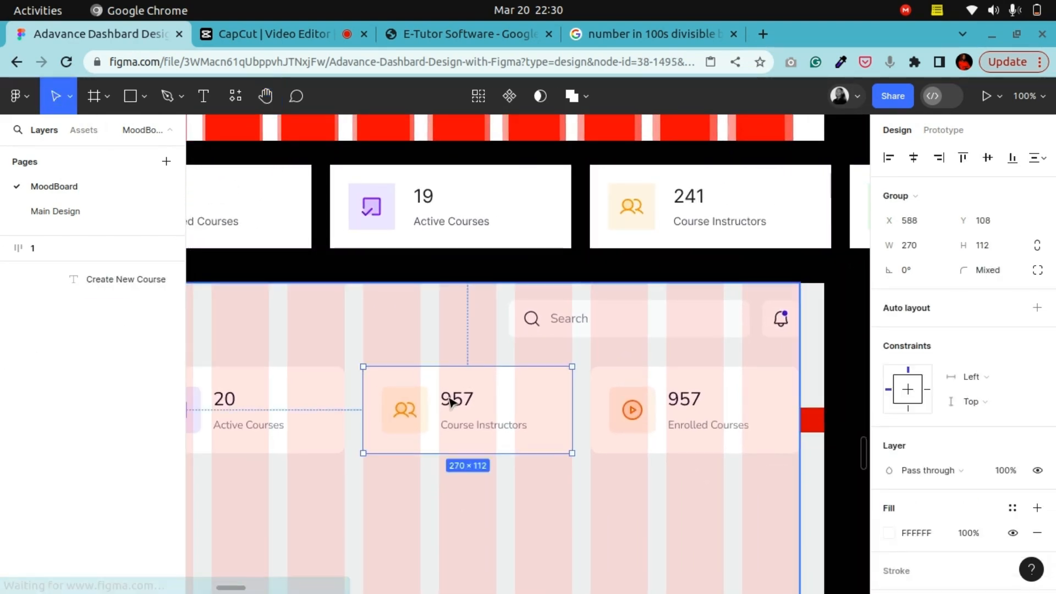
double_click(452, 403)
left_click(452, 404)
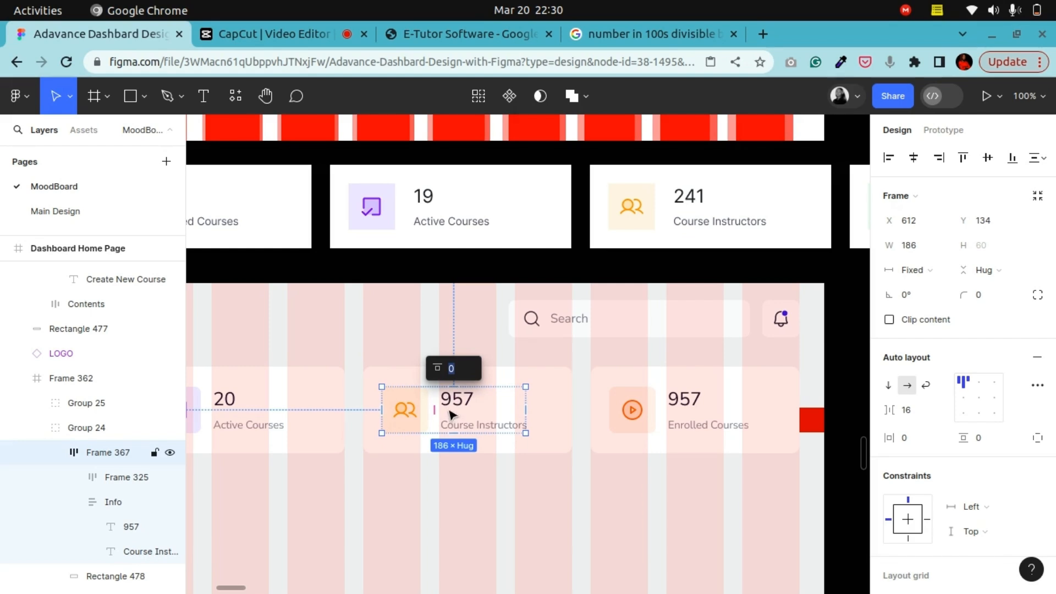
double_click(446, 407)
double_click(447, 407)
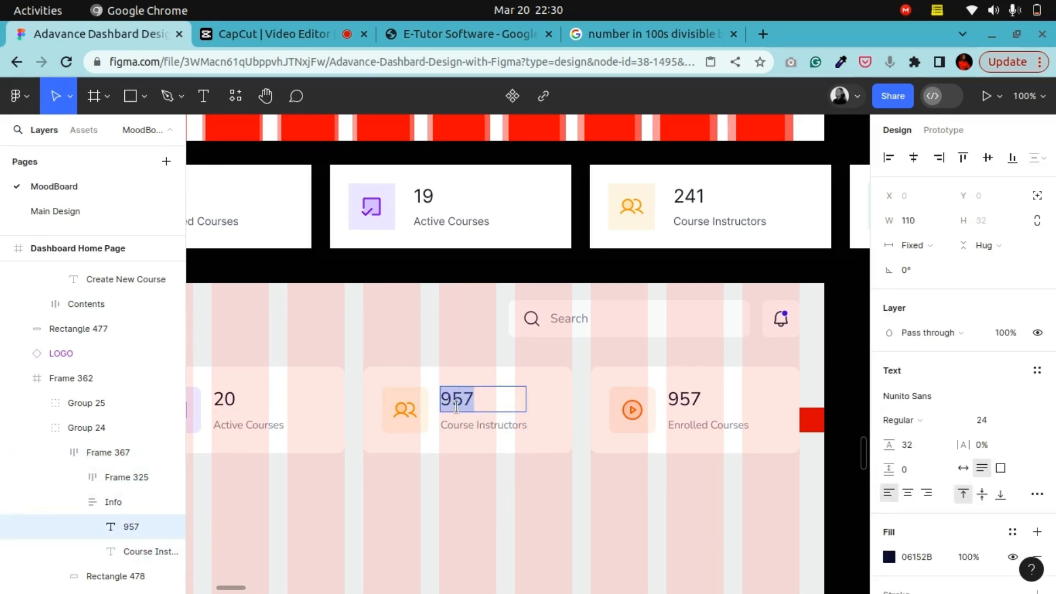
type("1000")
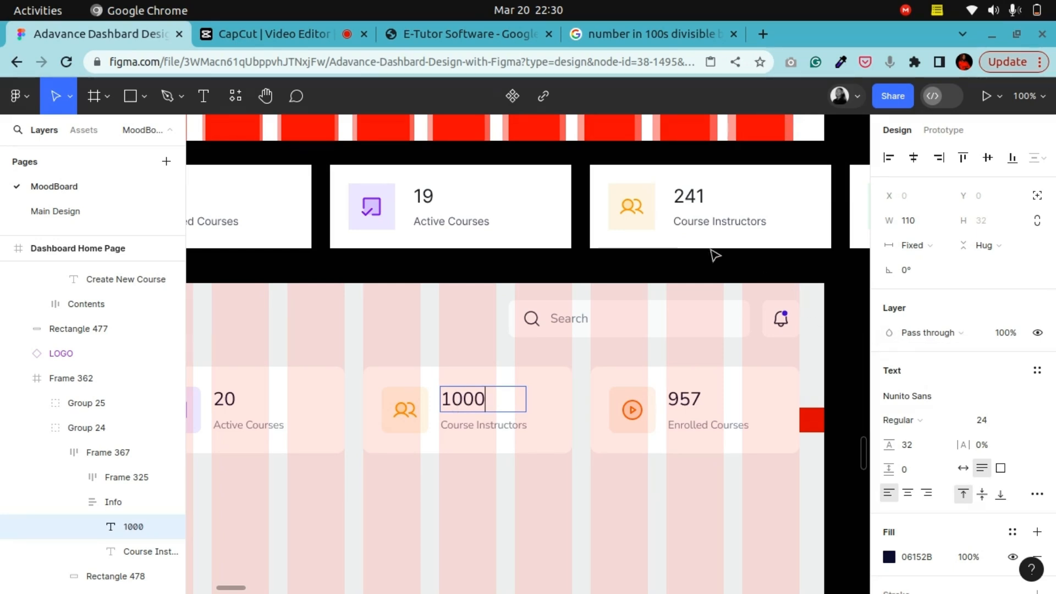
key("Escape")
Examine the moodboard's reference dashboard with its activity and revenue charts, and the green Completed Courses reference card
key("h")
left_click_drag(621, 328, 358, 318)
left_click_drag(581, 294, 798, 273)
left_click_drag(368, 291, 403, 308)
left_click_drag(661, 308, 410, 309)
left_click_drag(705, 290, 653, 306)
key("ctrl+minus")
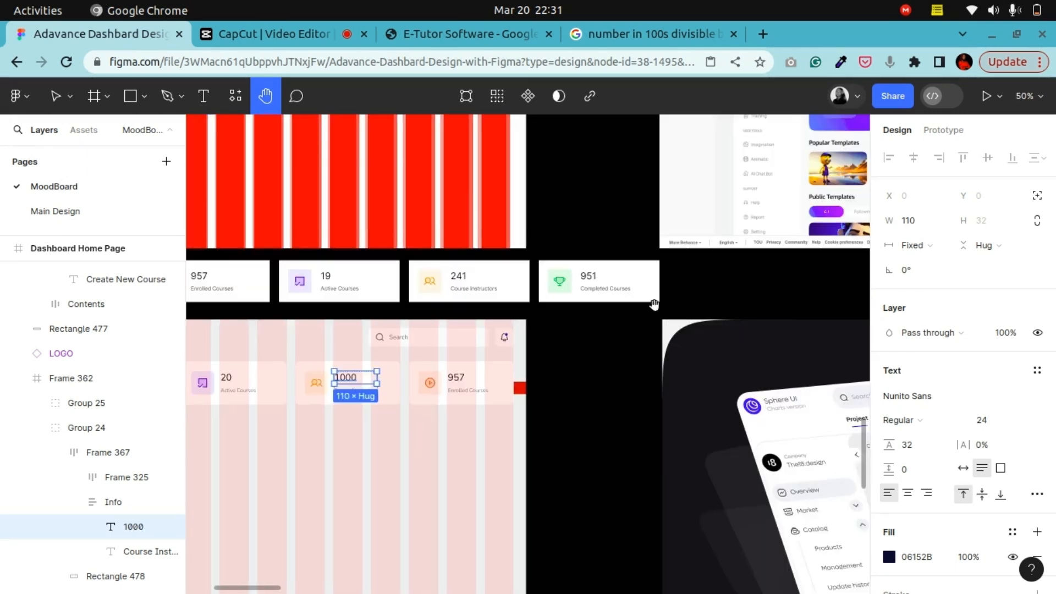
key("ctrl+minus")
key("ctrl+minus")
left_click_drag(753, 233, 518, 340)
left_click_drag(611, 236, 592, 328)
key("ctrl+plus")
key("ctrl+plus")
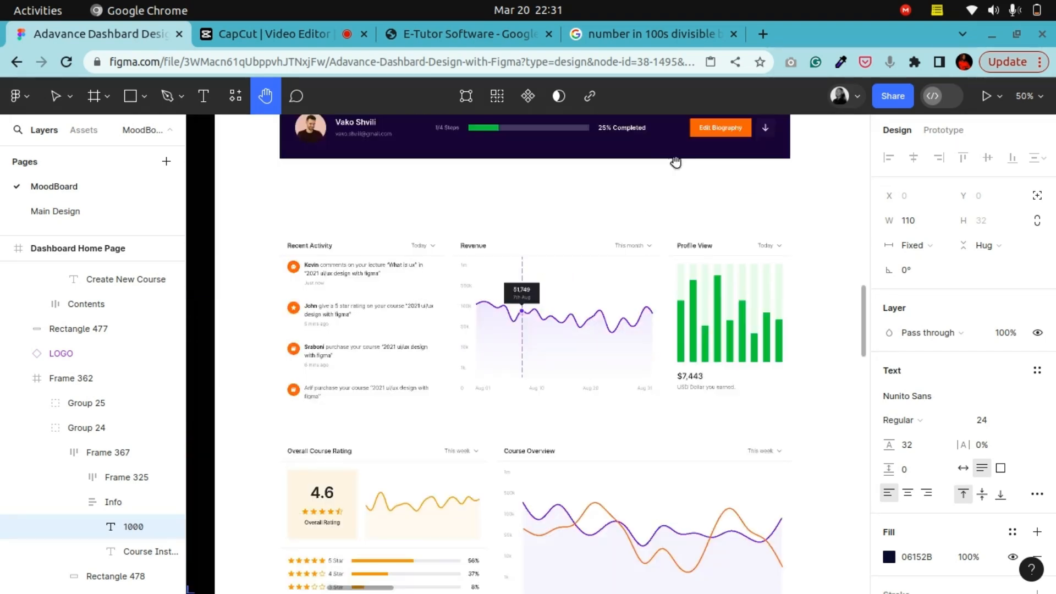
left_click_drag(674, 165, 627, 389)
left_click_drag(416, 462, 613, 328)
left_click_drag(478, 457, 552, 415)
key("ctrl+minus")
left_click_drag(406, 462, 710, 324)
left_click_drag(360, 459, 622, 276)
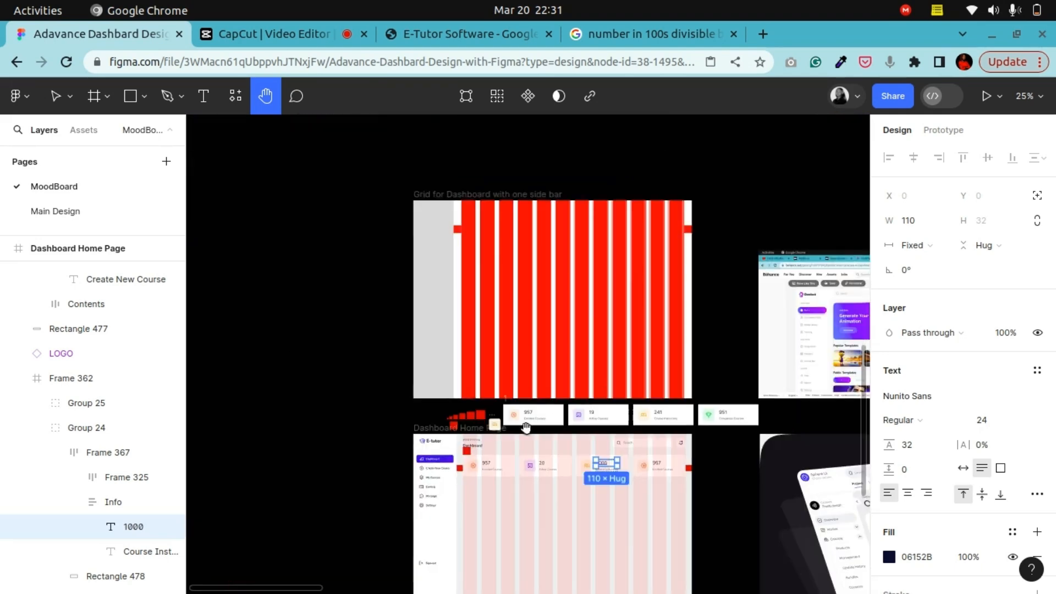
left_click_drag(537, 424, 495, 353)
key("ctrl+plus")
key("ctrl+plus")
left_click_drag(670, 439, 351, 219)
left_click_drag(496, 283, 459, 400)
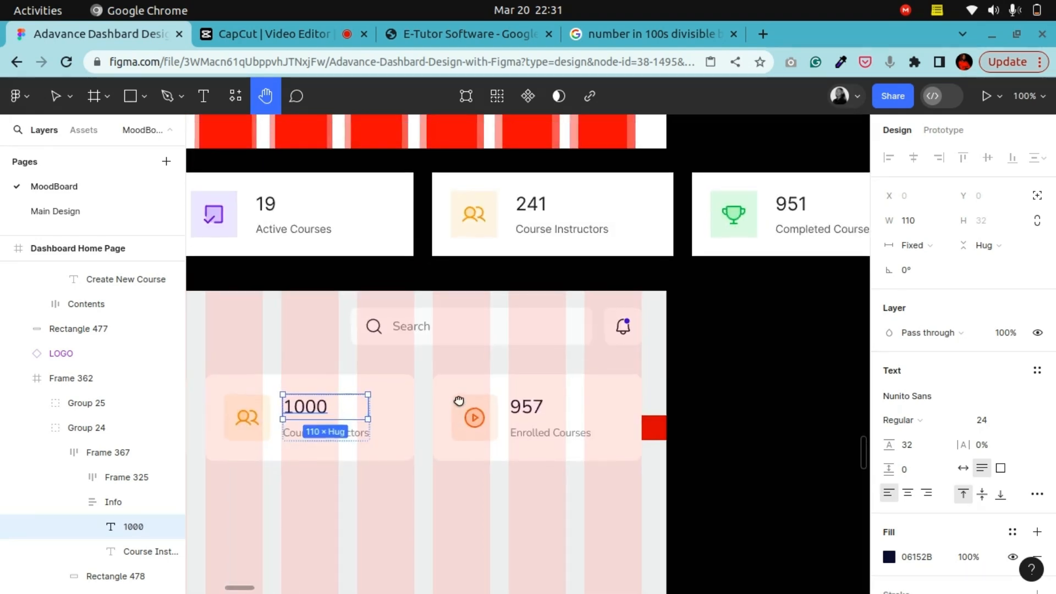
left_click_drag(642, 362, 579, 387)
left_click_drag(697, 355, 653, 347)
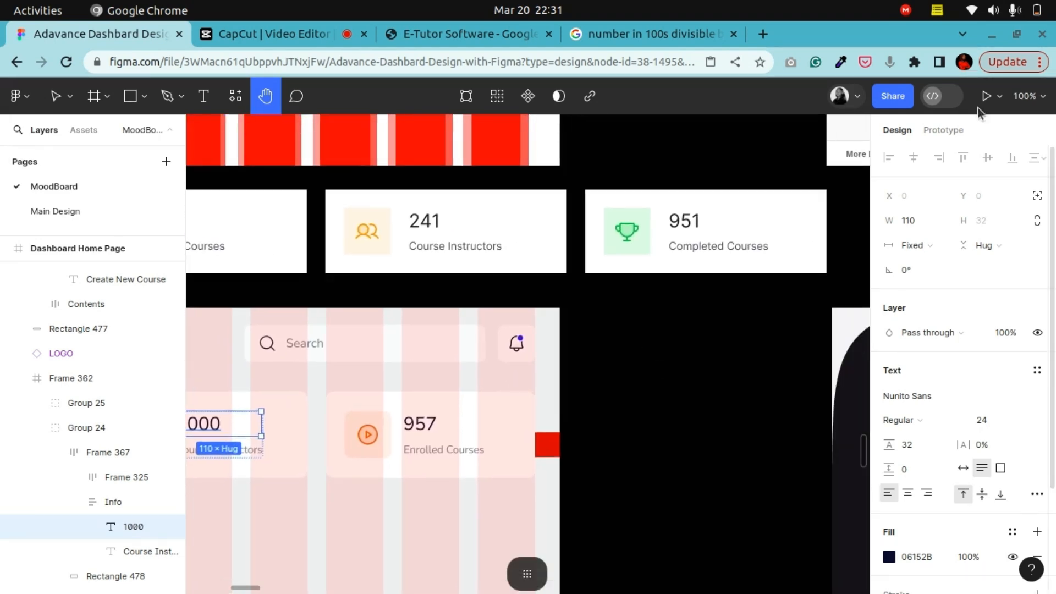
Copy the green trophy icon frame from the Completed Courses reference card onto the empty canvas below and set its corner radius to 8
left_click(55, 95)
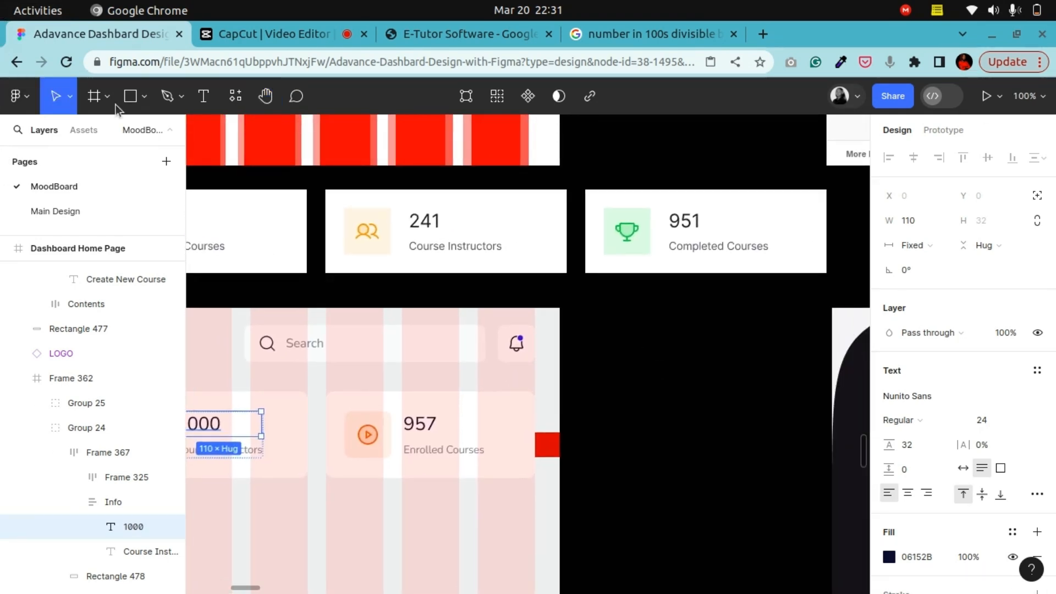
left_click(655, 238)
left_click(639, 238)
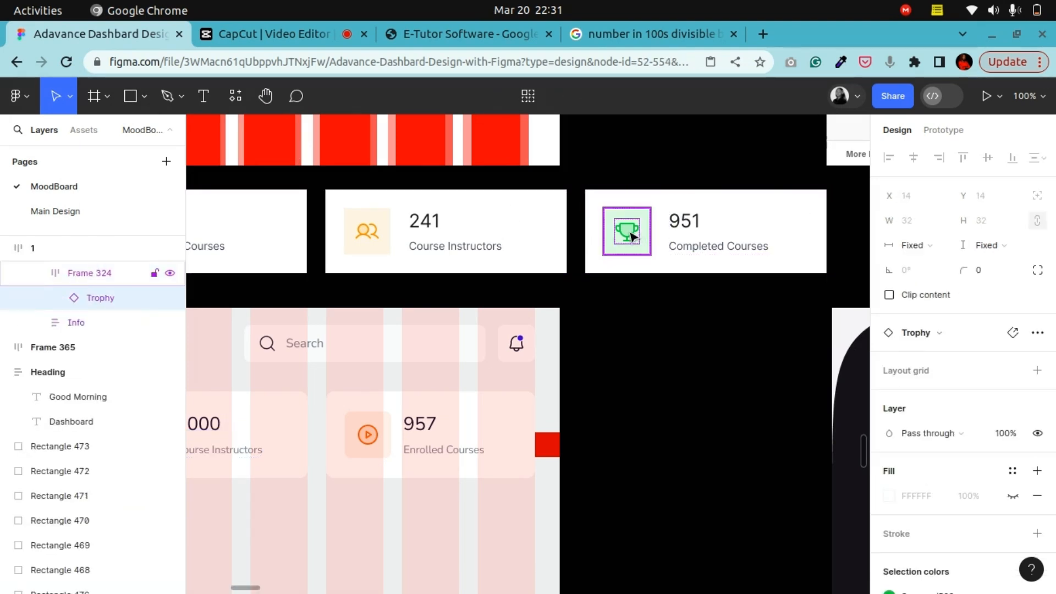
left_click(671, 324)
double_click(631, 230)
left_click_drag(630, 230, 633, 342)
left_click(982, 300)
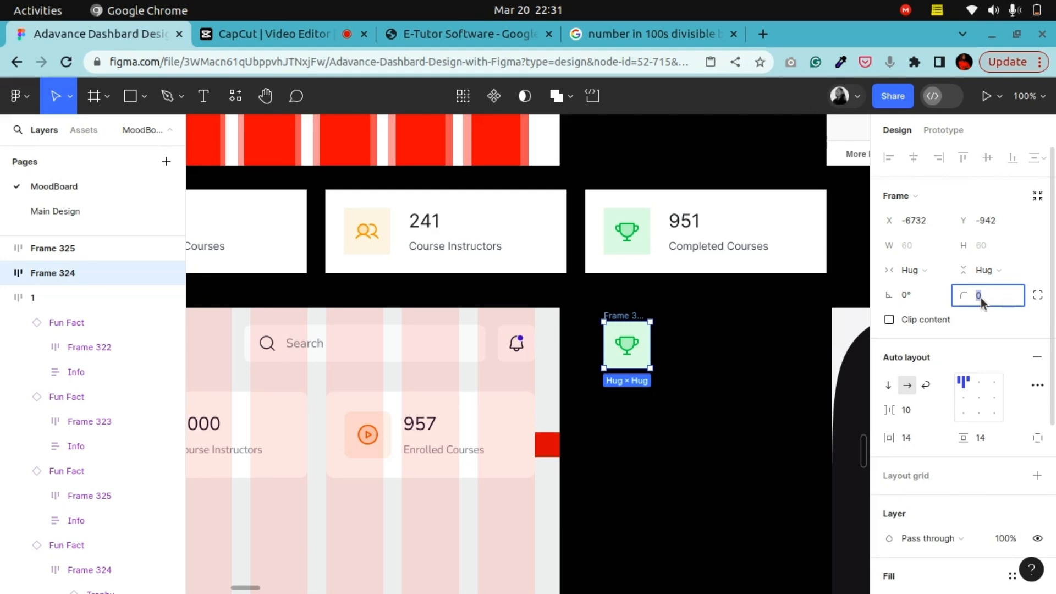
type("8")
key("Return")
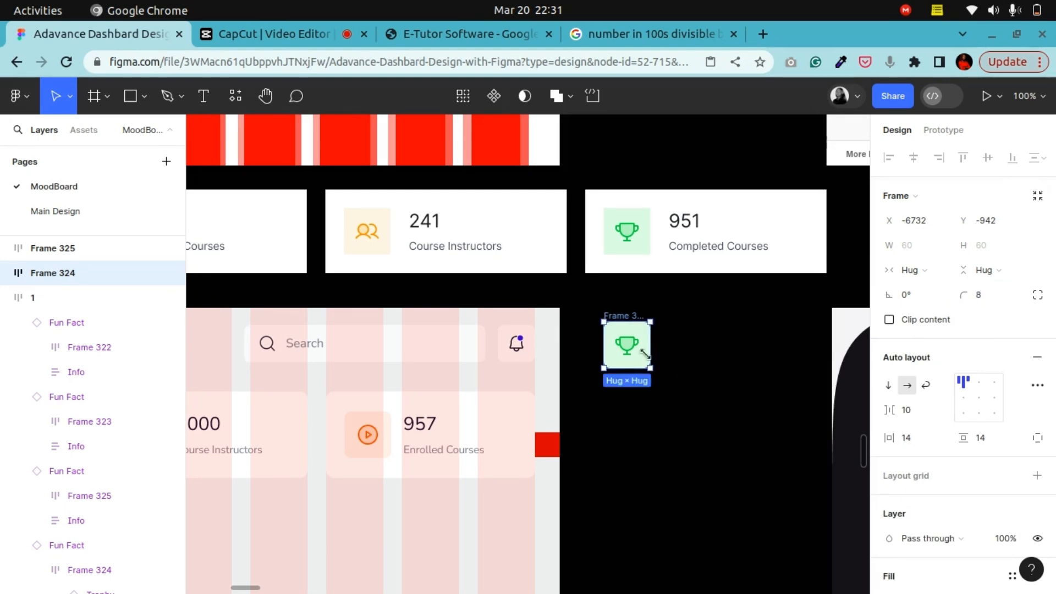
Replace the orange play icon in the fourth dashboard card with a copy of the rounded green trophy icon frame
right_click(620, 325)
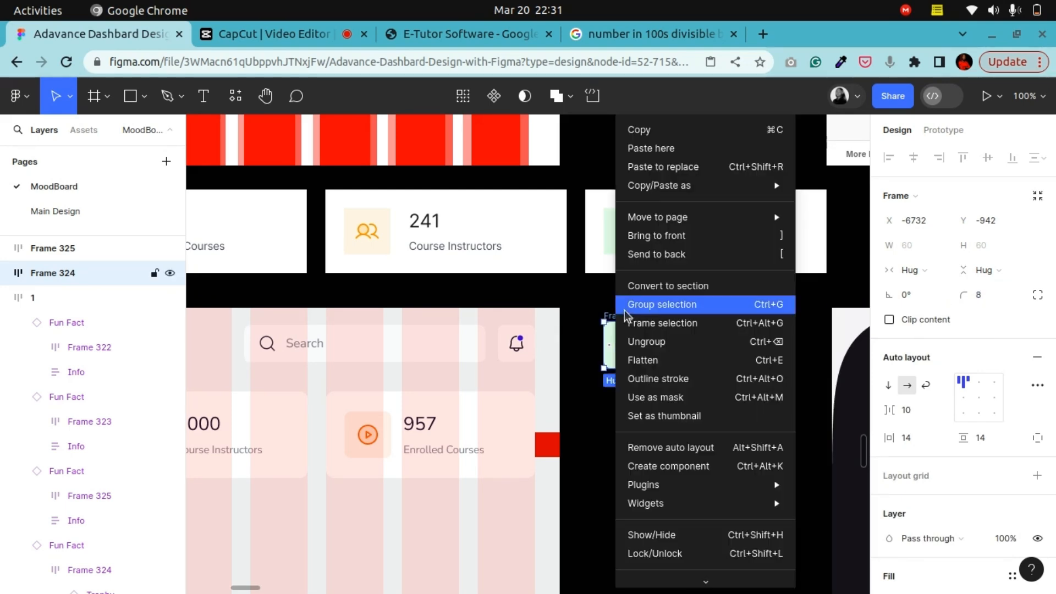
left_click(641, 130)
double_click(372, 429)
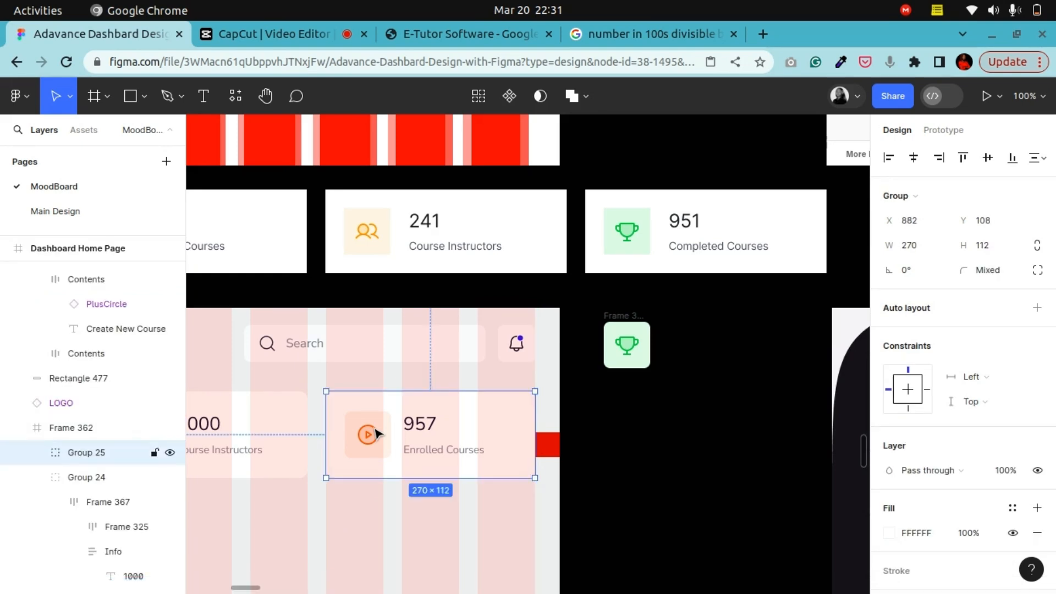
double_click(372, 428)
right_click(372, 427)
left_click(416, 167)
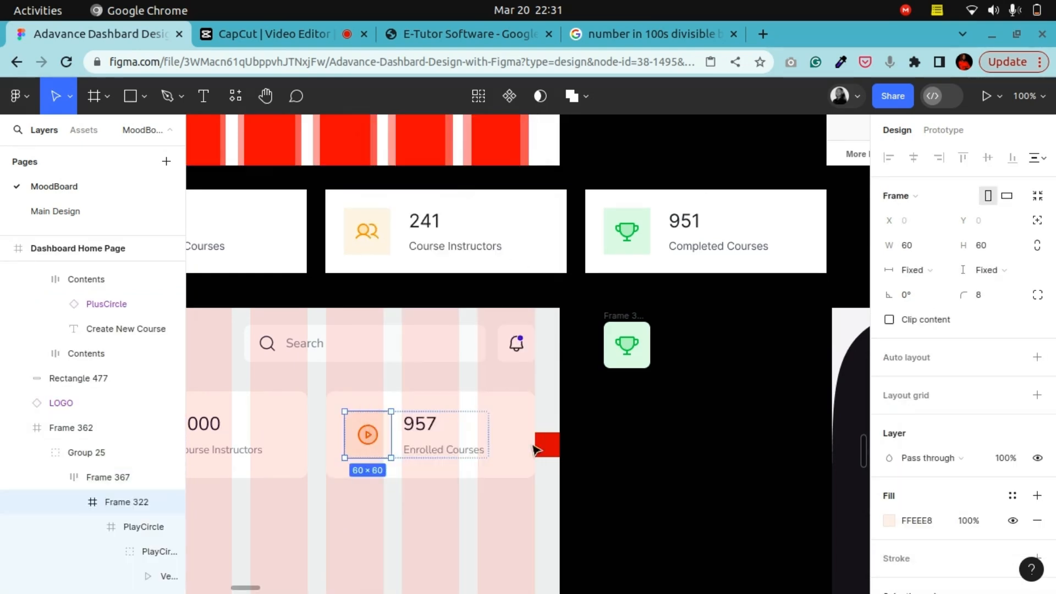
Change the fourth dashboard card's number to 133 and its label to "Completed Courses"
double_click(434, 434)
double_click(434, 434)
type("133")
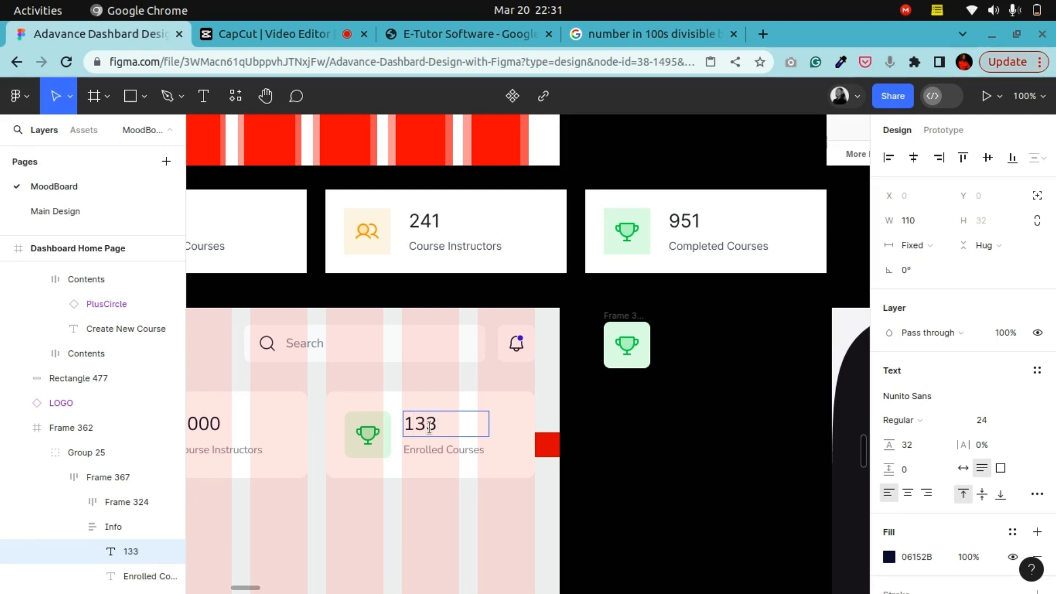
left_click(426, 450)
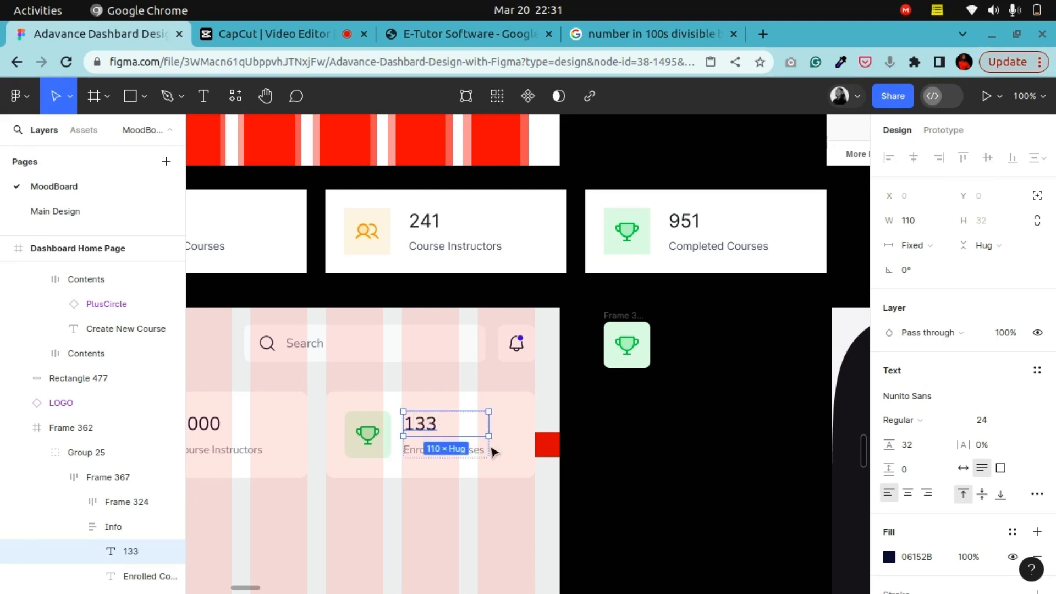
double_click(426, 451)
left_click(433, 450)
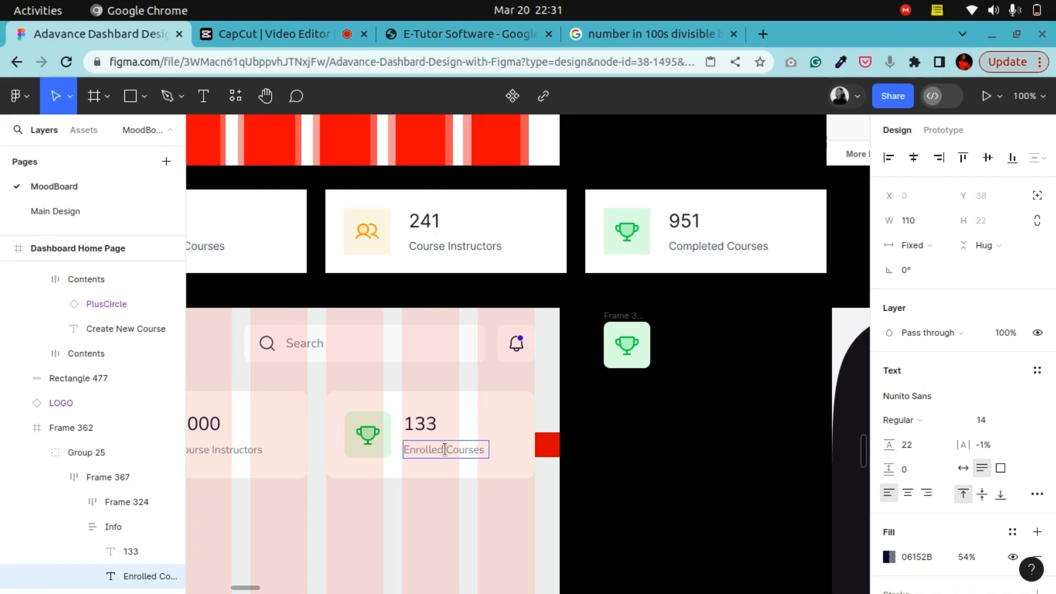
left_click_drag(441, 454, 396, 451)
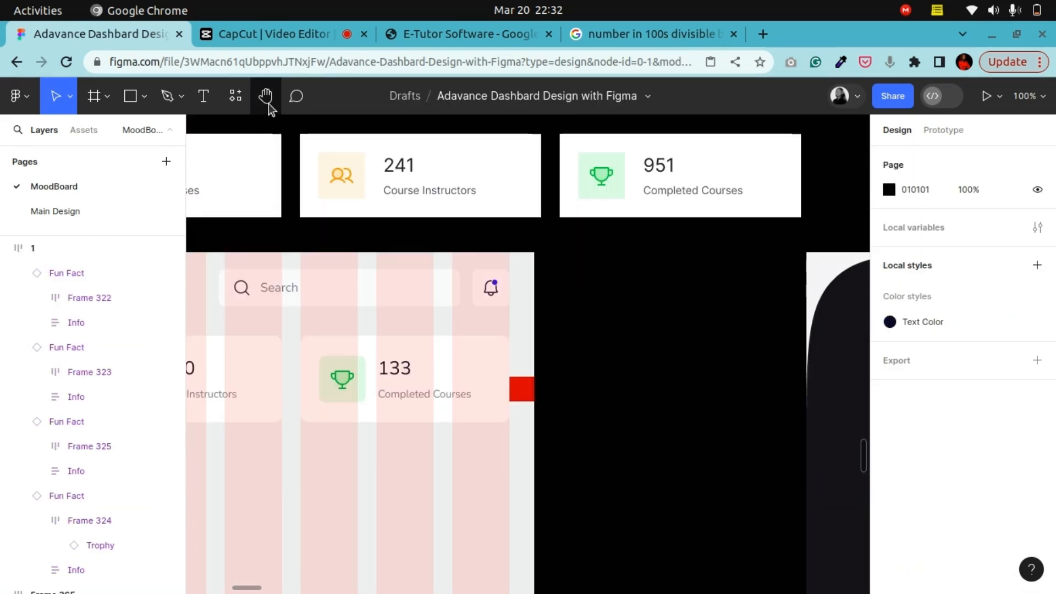
Hide the 12-column layout grid on the dashboard home page's main content frame
left_click(266, 97)
left_click_drag(348, 235, 535, 219)
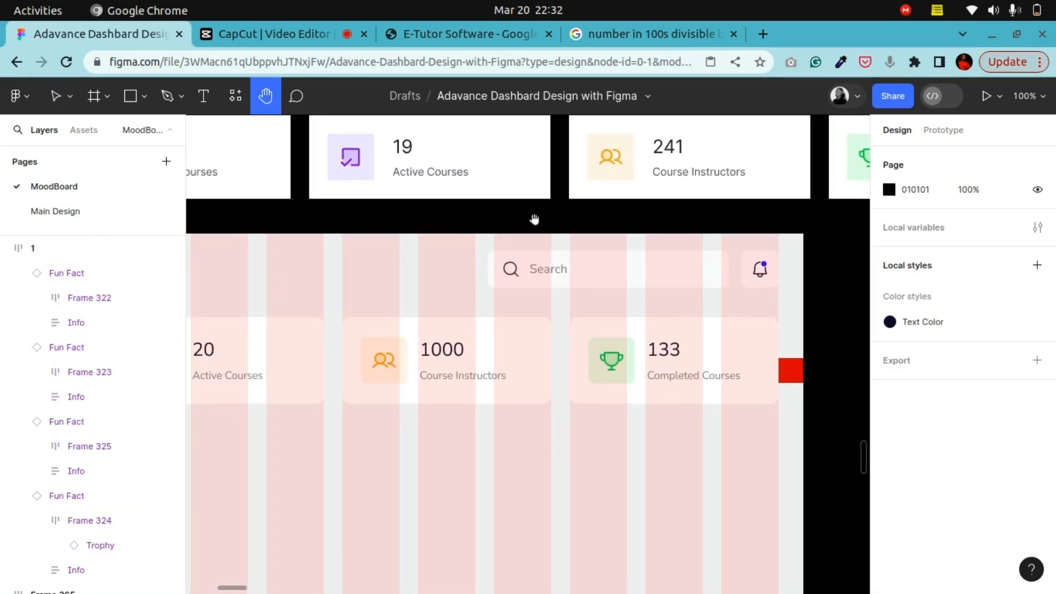
key("minus")
scroll(420, 278, "down", 2)
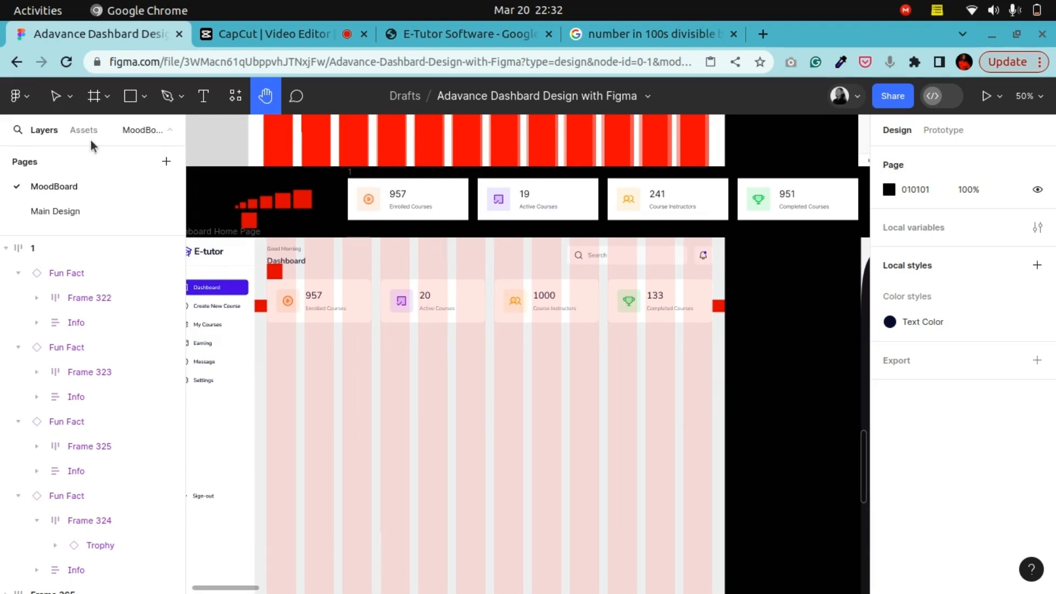
left_click(57, 102)
left_click(339, 402)
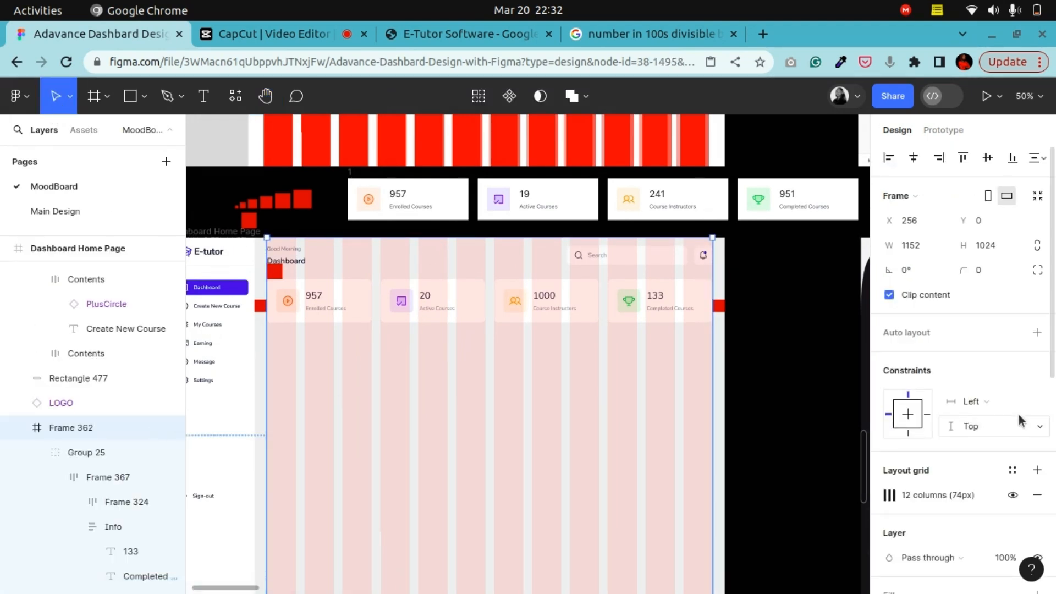
left_click(1011, 496)
left_click(782, 368)
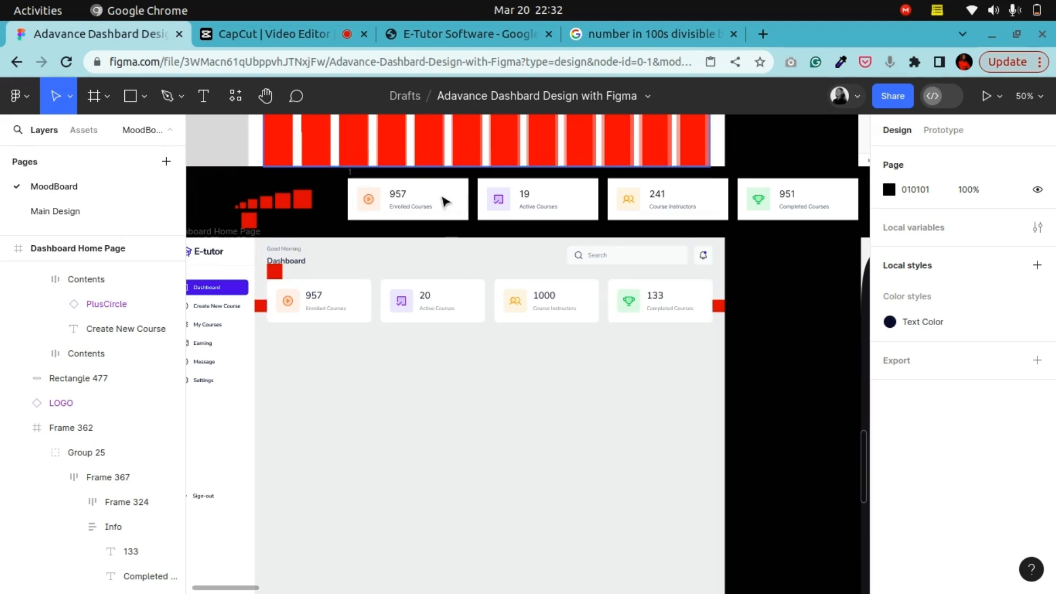
Examine the dashboard home page layout and the tilted purple Overview dashboard reference beside it
left_click(265, 98)
left_click_drag(291, 349, 363, 378)
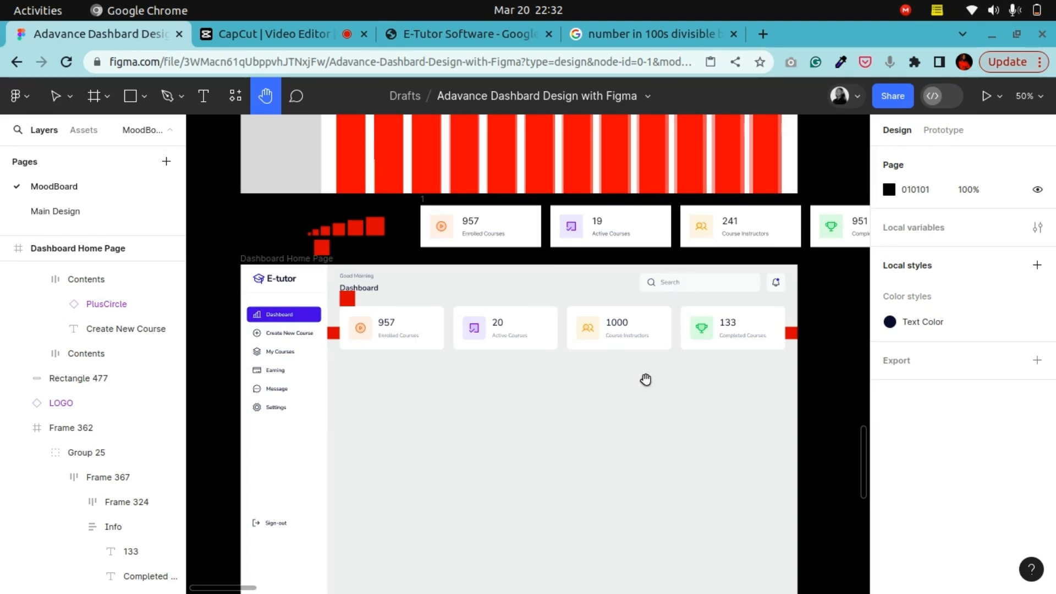
scroll(667, 365, "down", 2)
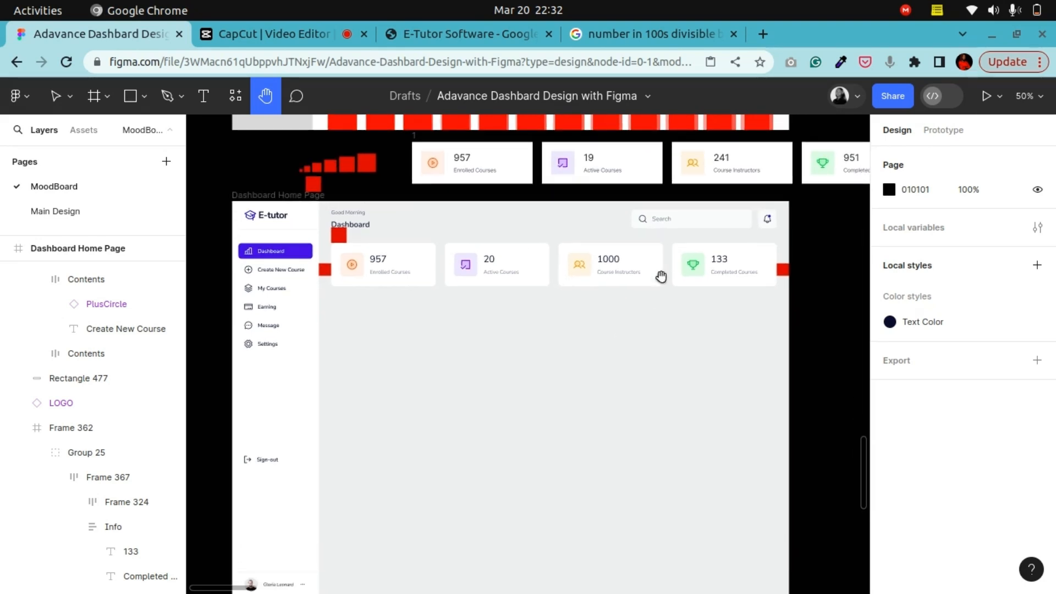
scroll(643, 293, "right", 10)
mouse_move(693, 318)
left_mouse_down()
mouse_move(401, 318)
mouse_move(696, 308)
left_mouse_up()
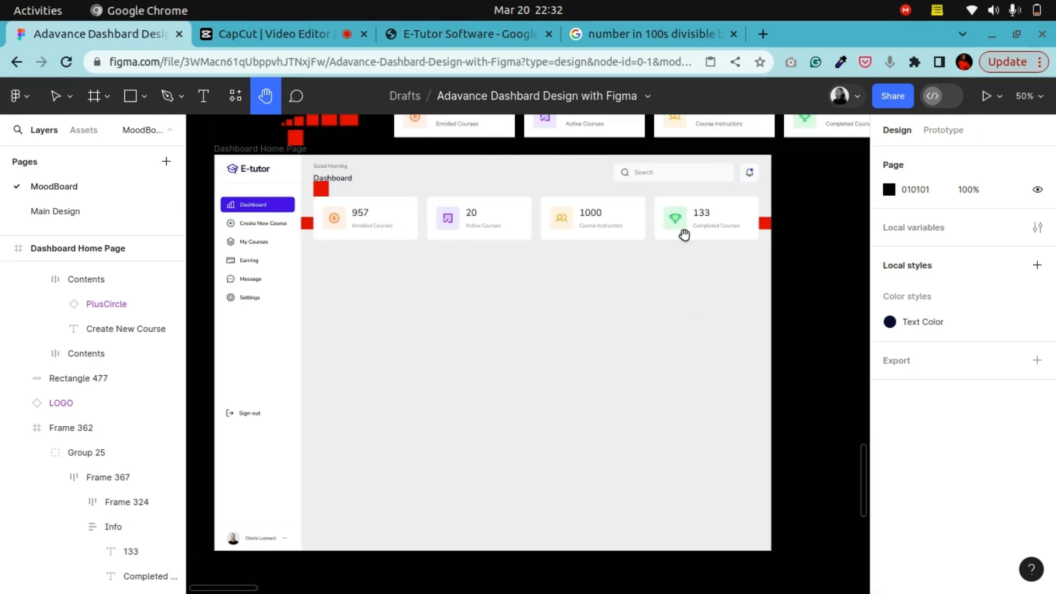
left_click_drag(693, 214, 393, 236)
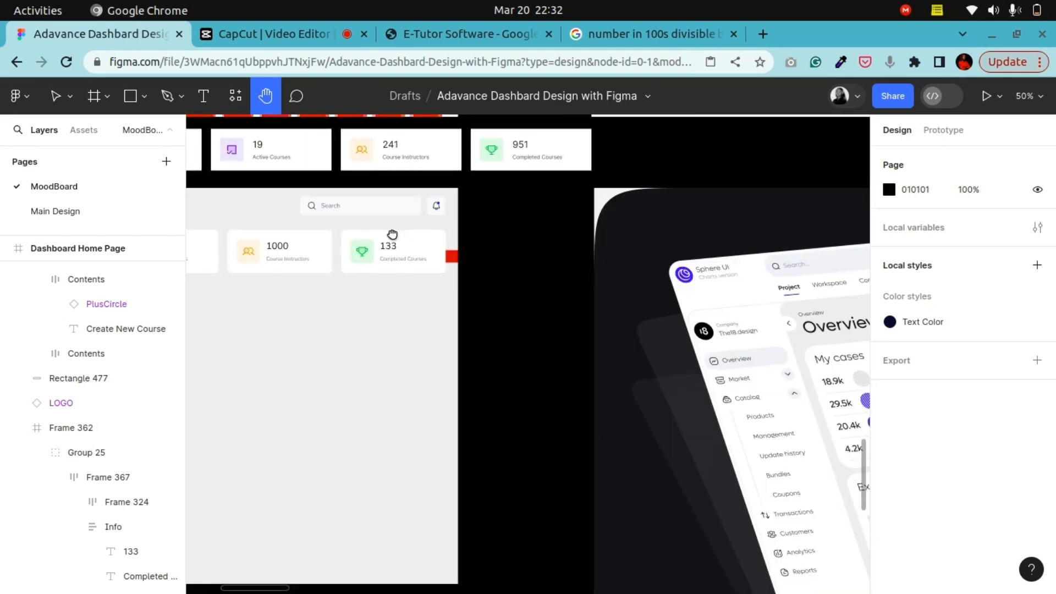
left_click_drag(713, 297, 456, 236)
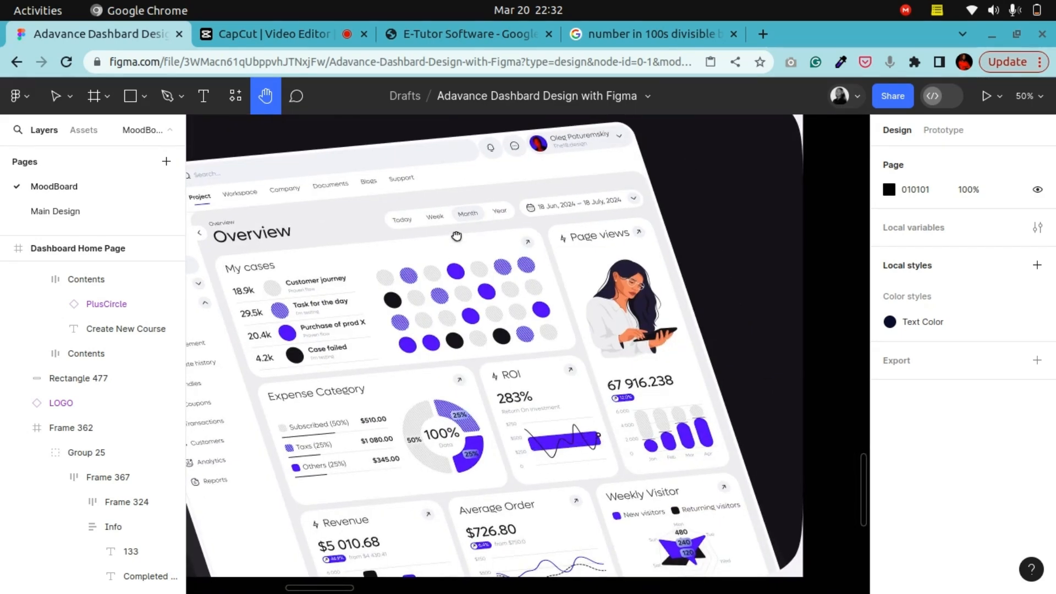
scroll(621, 308, "down", 5)
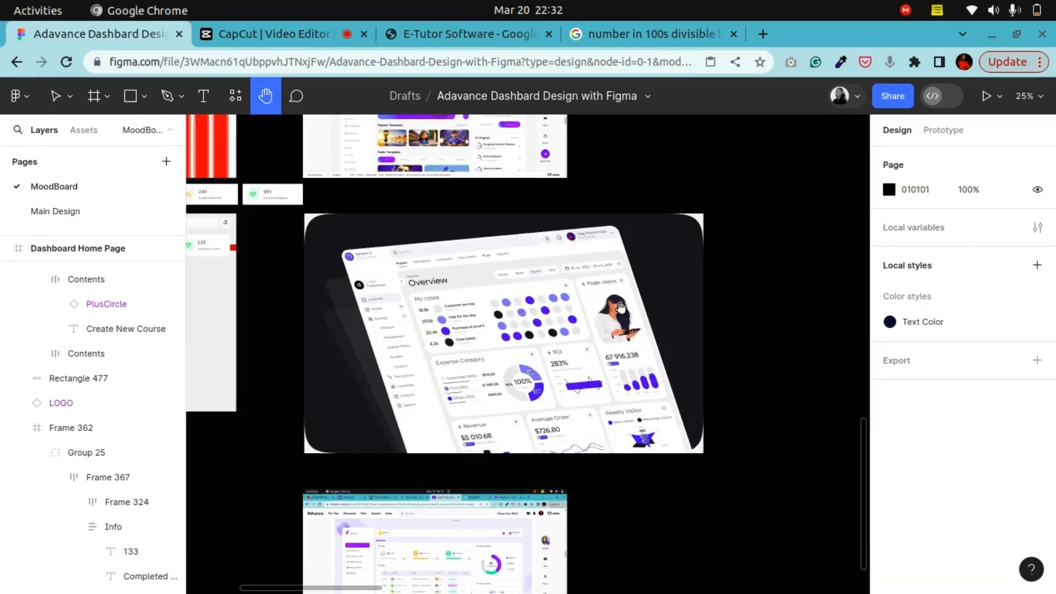
Examine the visa application dashboard reference, including its task cards, user table, donut chart and calendar
key("ctrl+minus")
left_click_drag(615, 260, 592, 201)
left_click_drag(506, 380, 564, 334)
key("ctrl+plus")
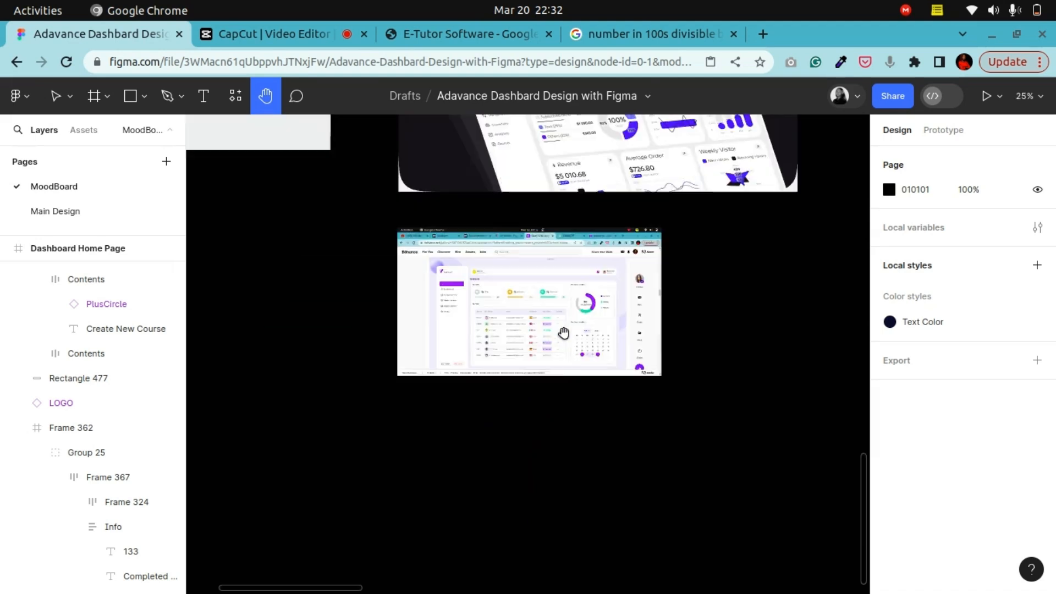
key("ctrl+plus")
key("ctrl+plus")
left_click_drag(656, 177, 573, 309)
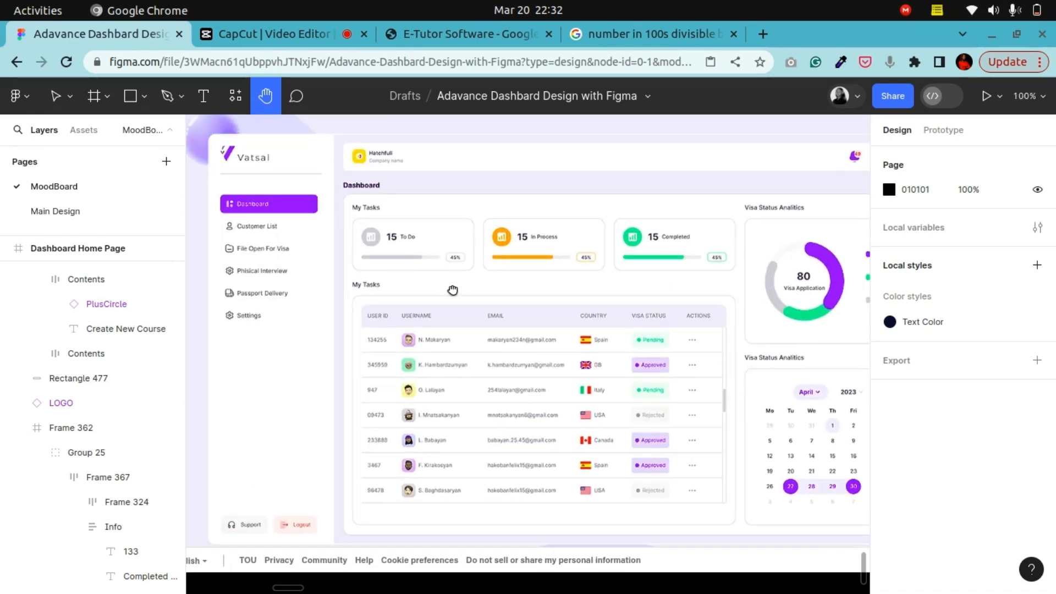
left_click_drag(453, 290, 381, 303)
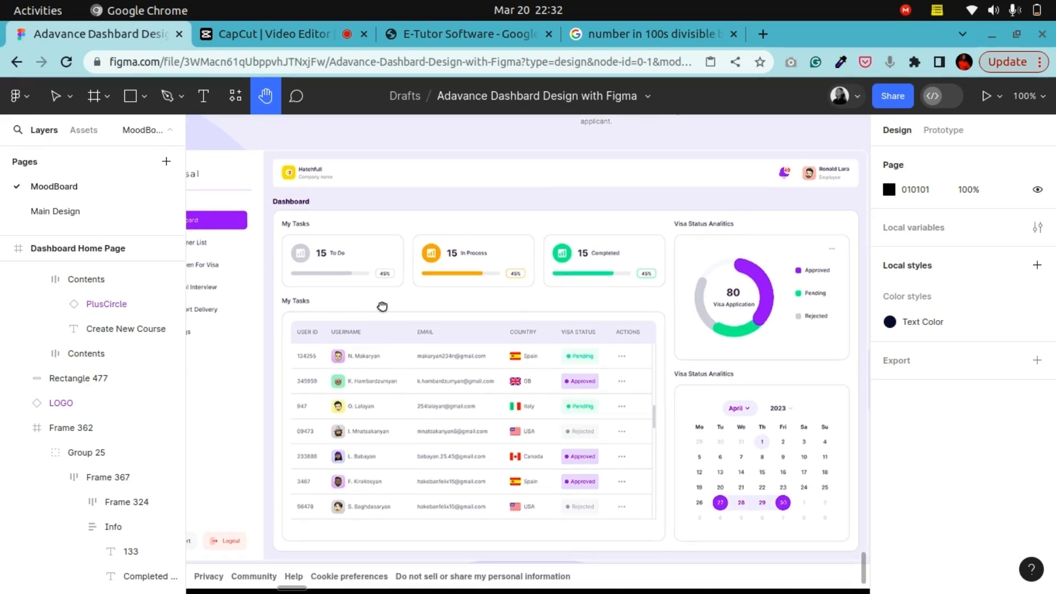
Examine the green-accented Overview dashboard reference, focusing on its analytics cards, referral chart and revenue panel
scroll(365, 290, "down", 5)
left_click_drag(366, 290, 494, 442)
left_click_drag(533, 223, 495, 554)
left_click_drag(626, 258, 560, 518)
left_click_drag(433, 254, 644, 302)
left_click_drag(468, 400, 639, 527)
left_click_drag(469, 222, 441, 526)
left_click_drag(647, 462, 377, 369)
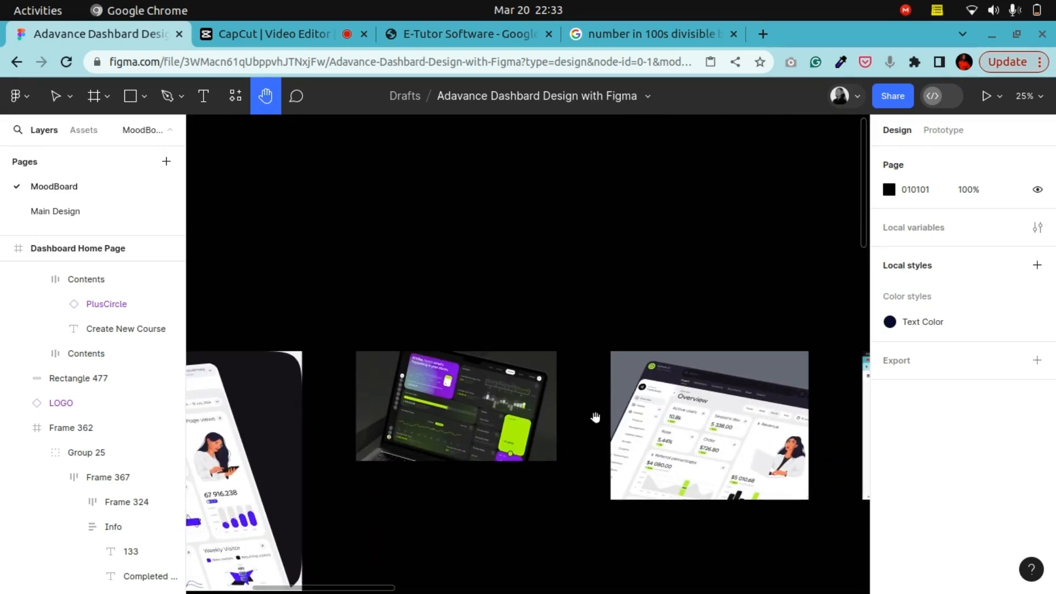
scroll(523, 354, "up", 10)
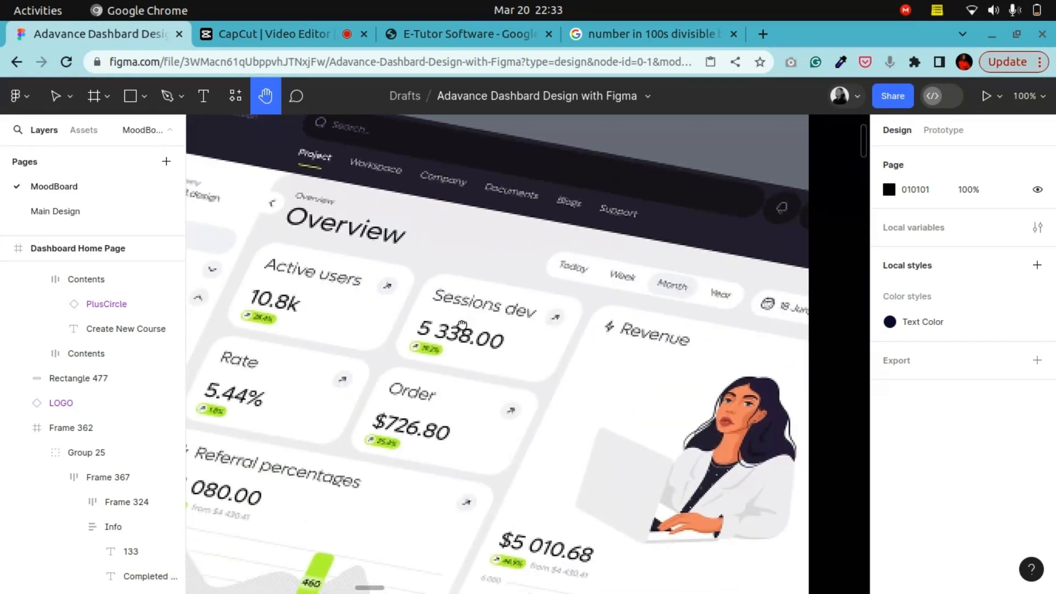
left_click_drag(483, 325, 510, 246)
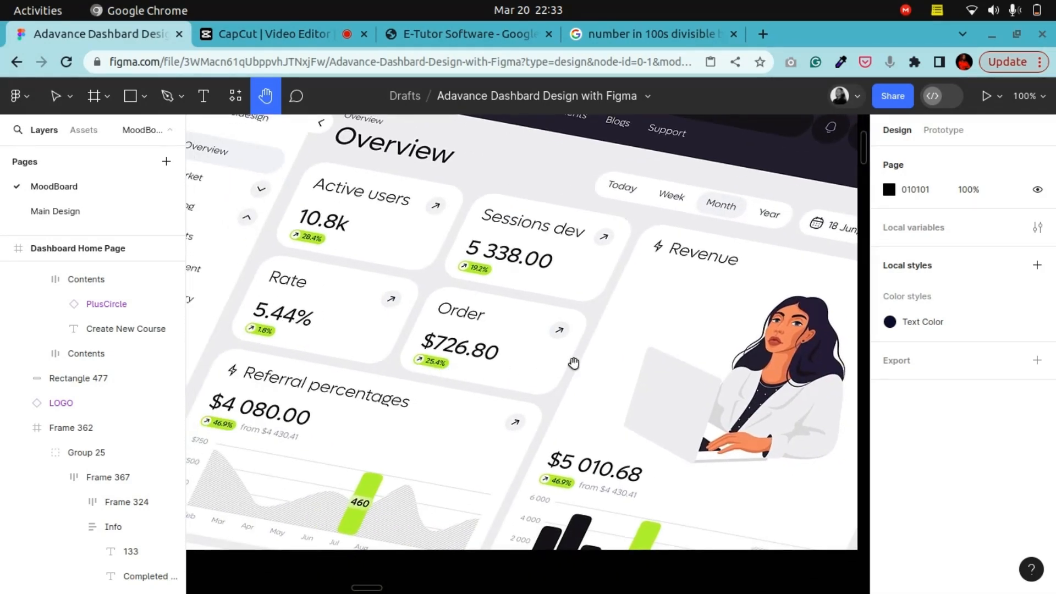
Examine the Dropper shipment dashboard reference and the visa dashboard screenshot in the same row of references
scroll(574, 363, "down", 5)
left_click_drag(628, 337, 240, 351)
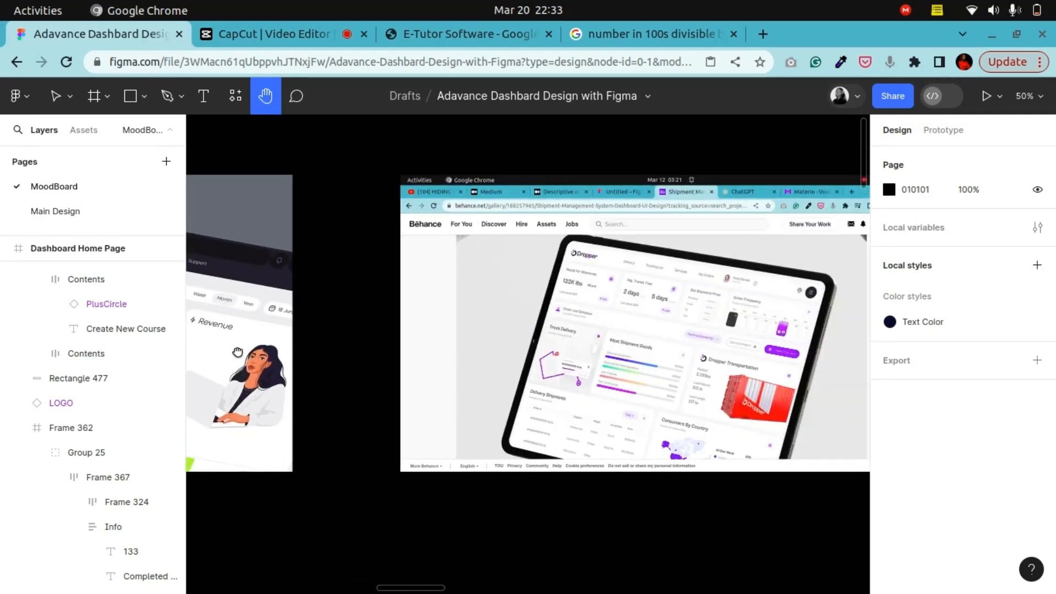
left_click_drag(694, 336, 657, 338)
scroll(649, 338, "up", 5)
left_click_drag(676, 380, 626, 381)
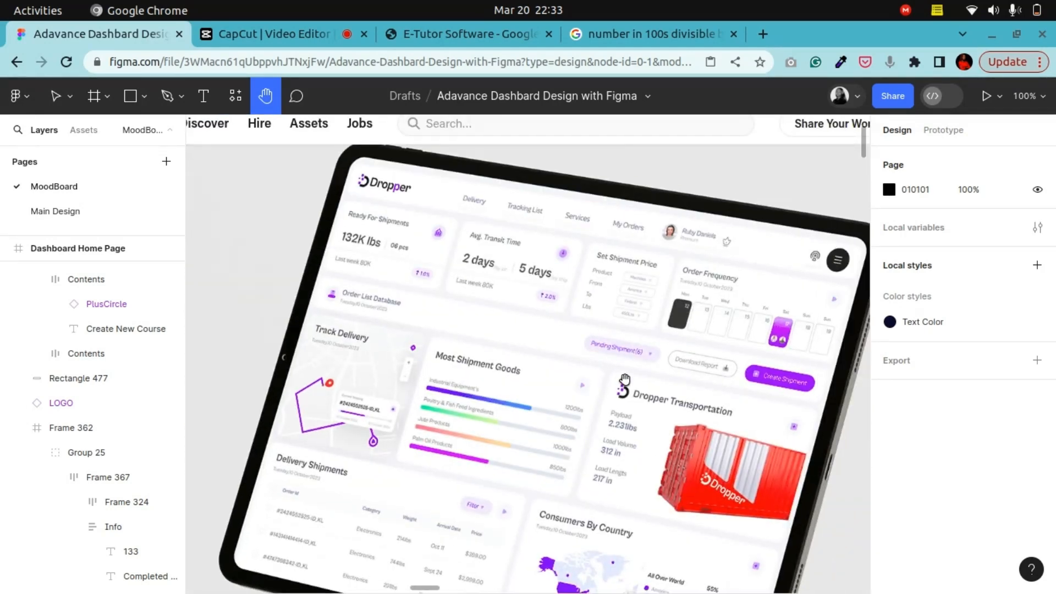
scroll(625, 380, "down", 4)
scroll(728, 370, "down", 2)
left_click_drag(729, 370, 396, 361)
scroll(539, 364, "up", 3)
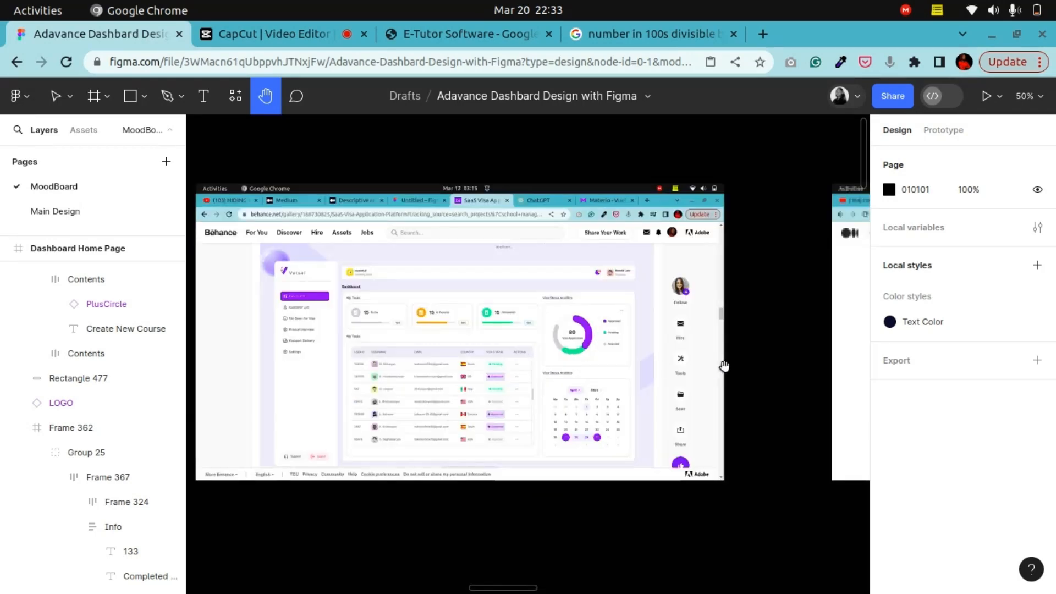
Examine the Client Dashboard reference, including its activity chart, virtual cards and spending widgets
left_click_drag(715, 367, 294, 352)
left_click_drag(774, 335, 216, 357)
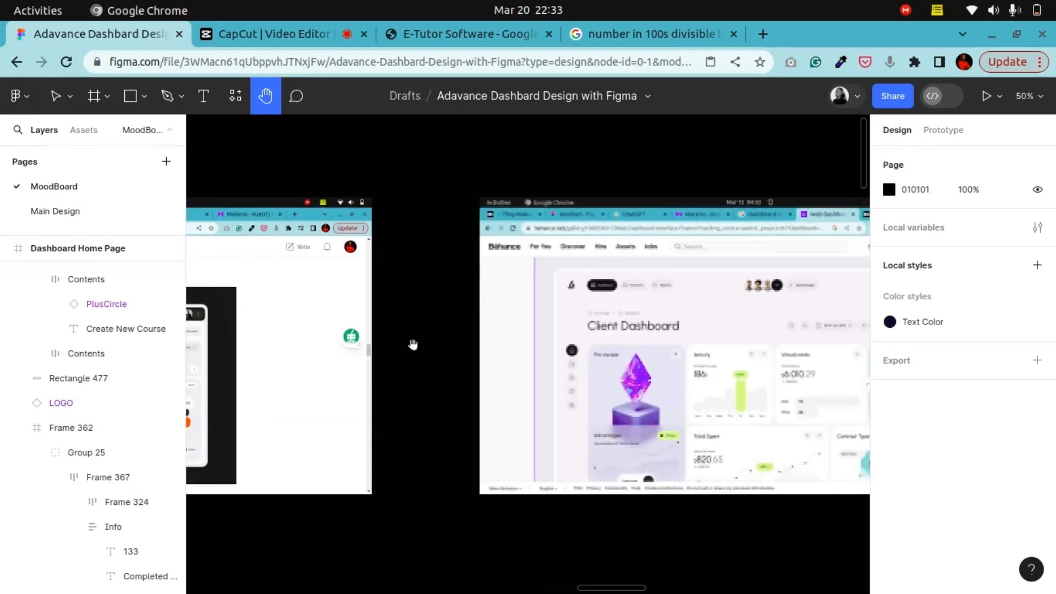
left_click_drag(639, 344, 389, 338)
left_click_drag(710, 356, 517, 356)
key("ctrl+plus")
left_click_drag(382, 351, 584, 325)
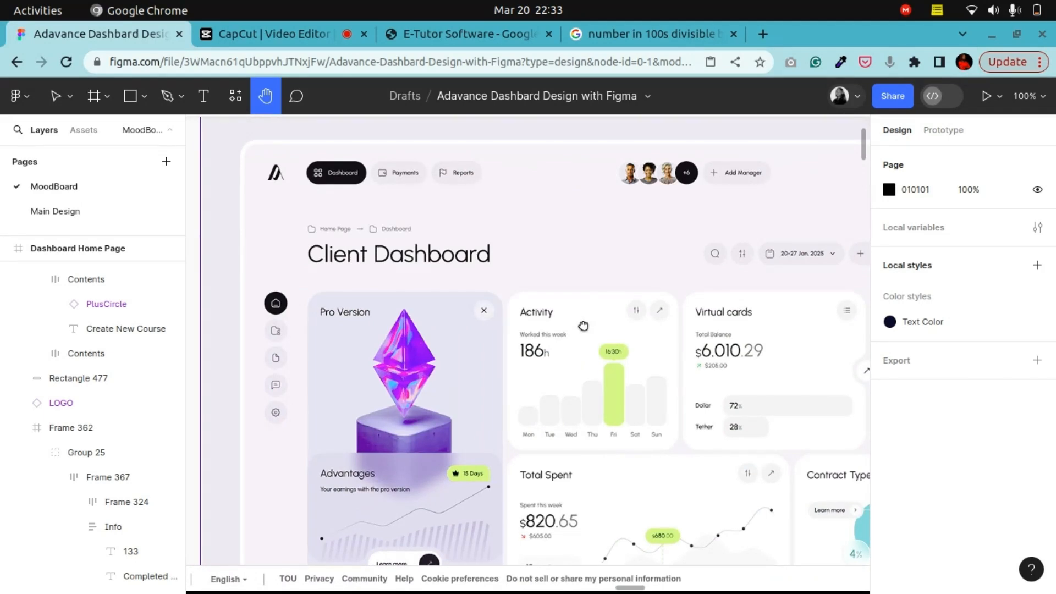
key("ctrl+minus")
left_click_drag(698, 358, 514, 372)
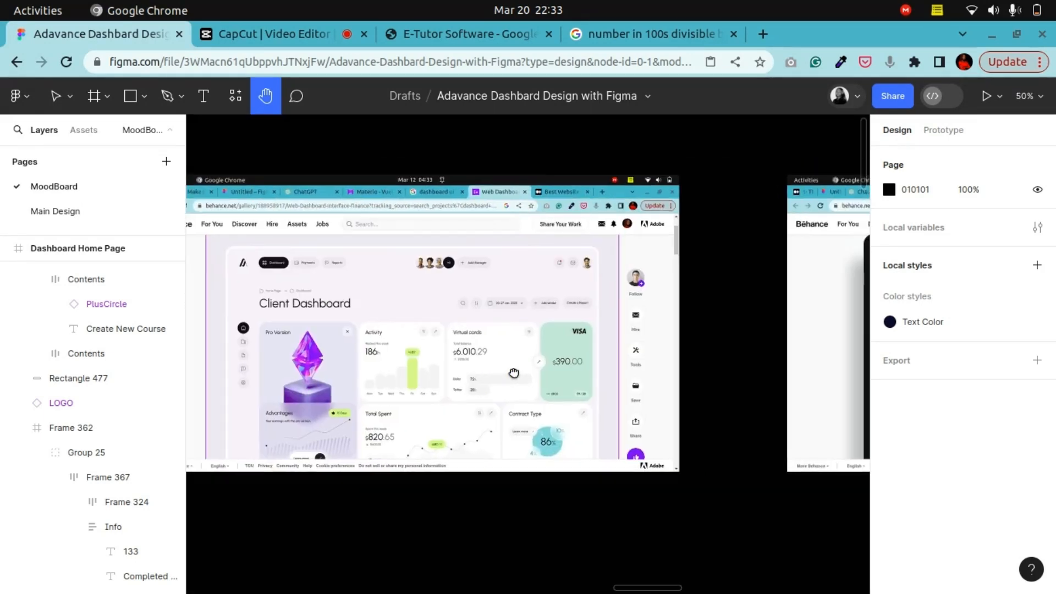
left_click_drag(653, 363, 670, 362)
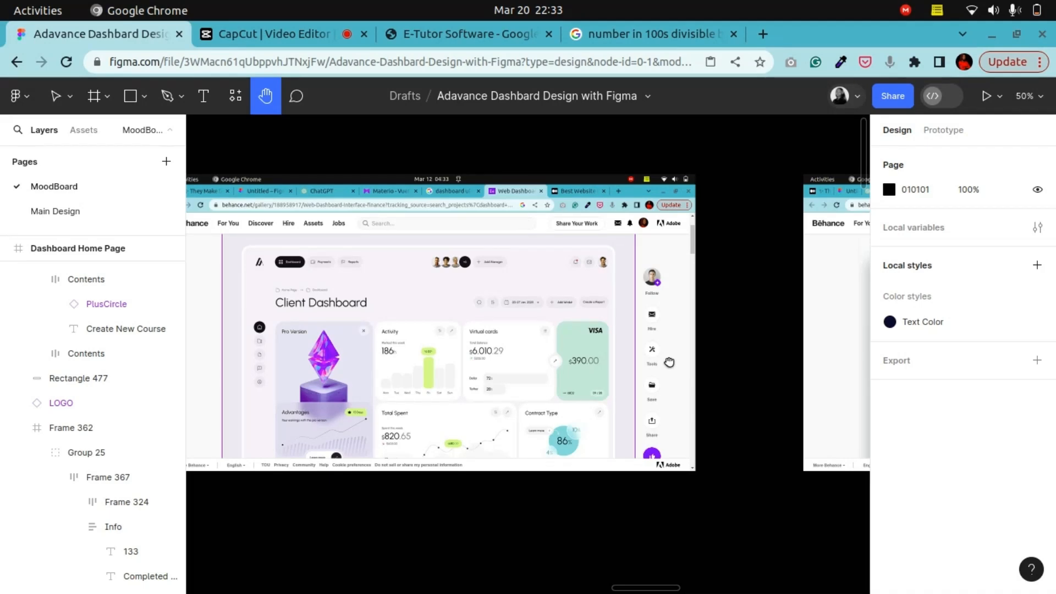
Examine the dark HR management dashboard reference and the Enfso bidding dashboard reference
left_click_drag(514, 368, 202, 352)
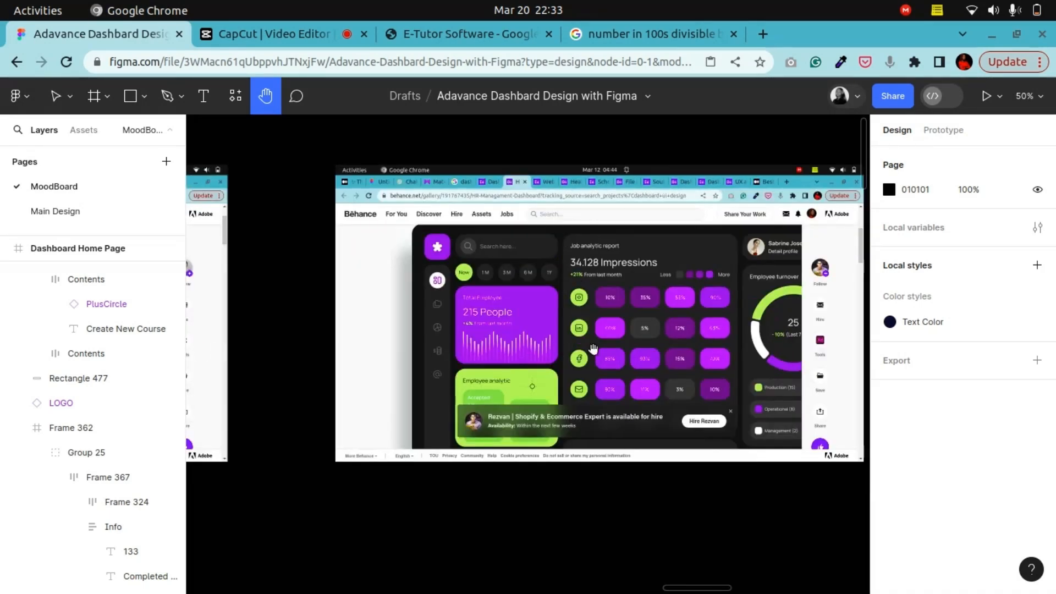
left_click_drag(535, 352, 460, 352)
left_click_drag(567, 346, 306, 346)
scroll(660, 347, "up", 3)
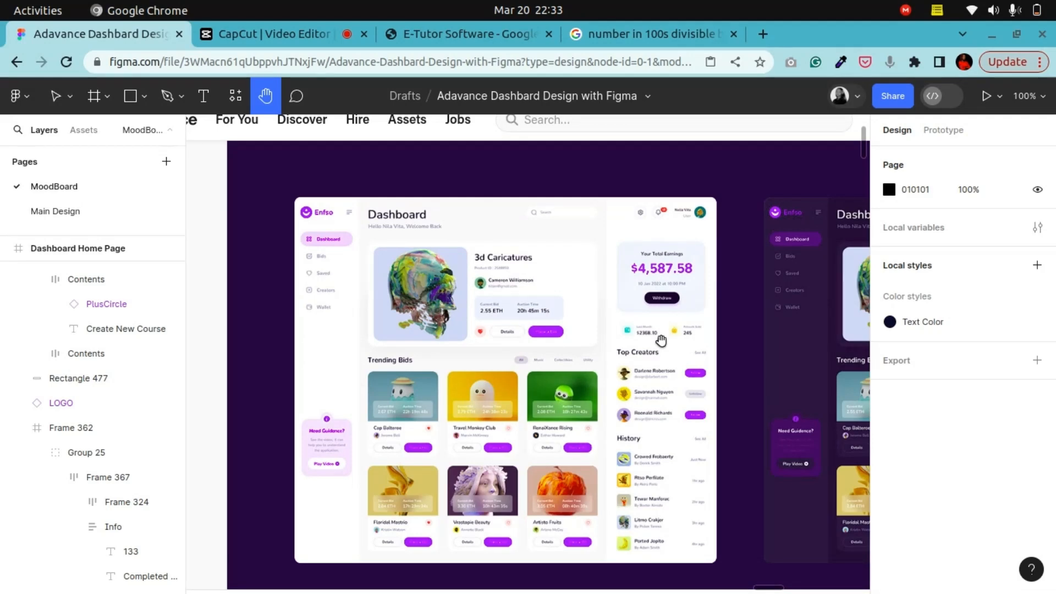
scroll(660, 340, "up", 2)
scroll(649, 339, "down", 2)
left_click_drag(704, 332, 363, 340)
left_click_drag(598, 326, 298, 343)
left_click_drag(574, 348, 132, 382)
left_click_drag(487, 361, 315, 357)
left_click_drag(543, 318, 649, 362)
Examine the SquadHub team dashboard reference, including its project list, task chart and task timeline
scroll(649, 363, "down", 4)
left_click_drag(675, 410, 395, 344)
left_click_drag(721, 388, 391, 391)
left_click_drag(551, 360, 687, 426)
scroll(530, 352, "up", 4)
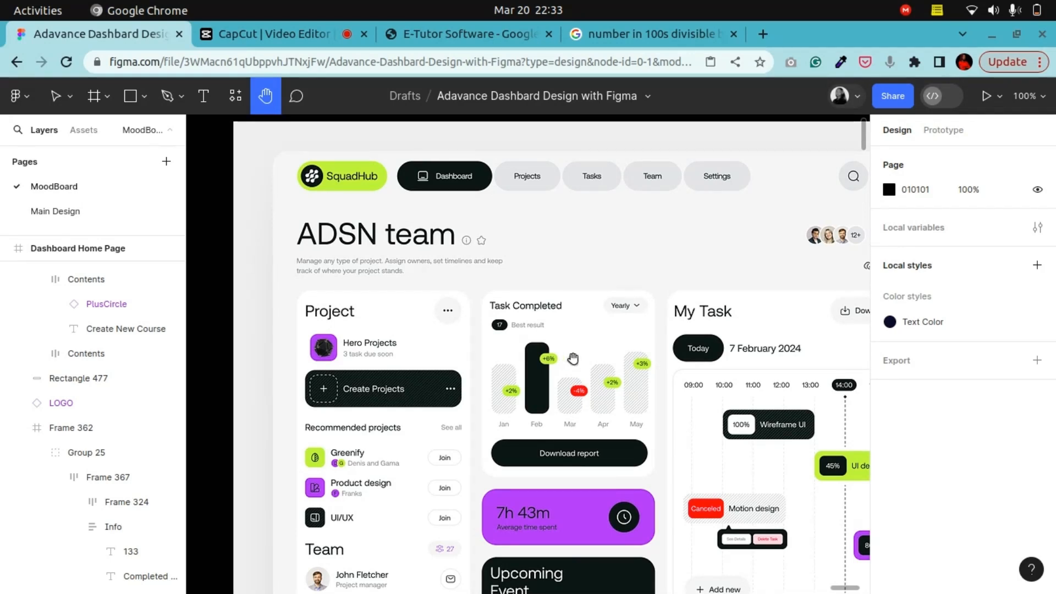
left_click_drag(566, 362, 470, 373)
scroll(473, 366, "down", 5)
scroll(478, 365, "up", 5)
left_click_drag(600, 360, 383, 367)
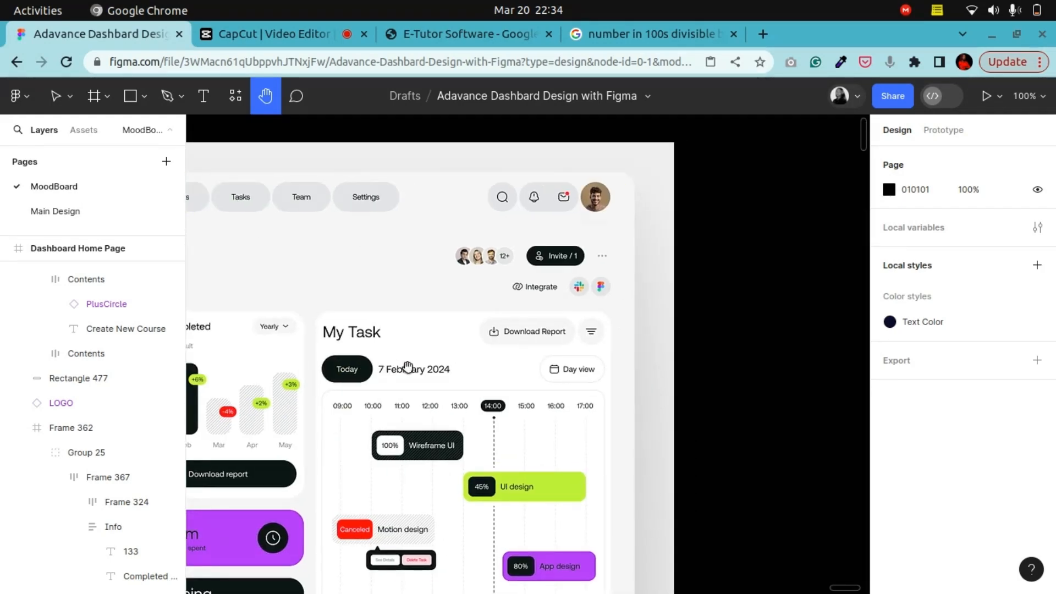
Examine the Fiancy finance dashboard reference and the aero.com task board reference
scroll(495, 364, "down", 5)
left_click_drag(623, 361, 354, 366)
scroll(546, 372, "up", 5)
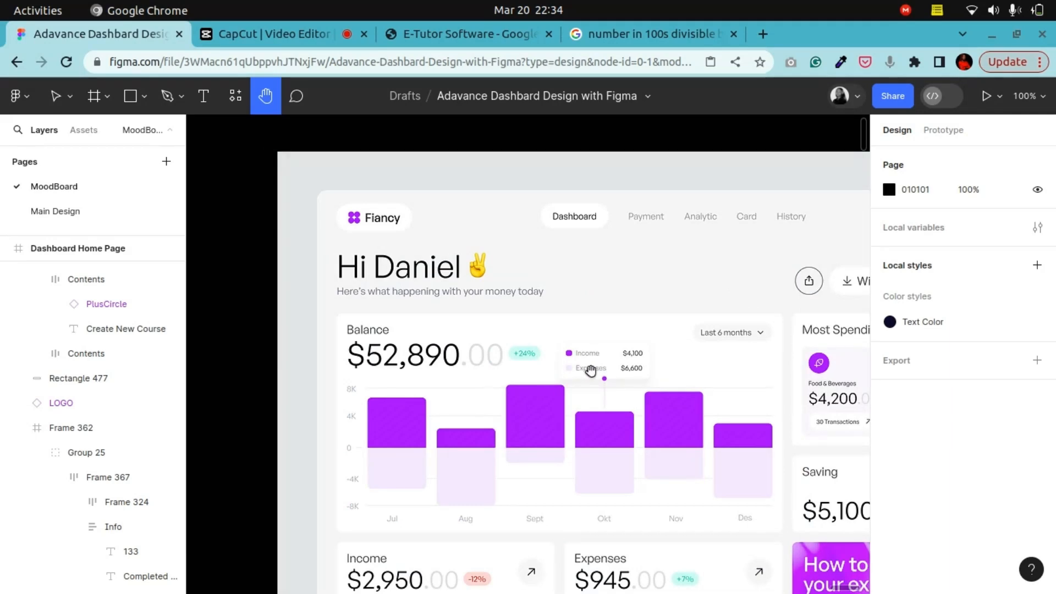
scroll(591, 367, "down", 5)
left_click_drag(858, 368, 517, 368)
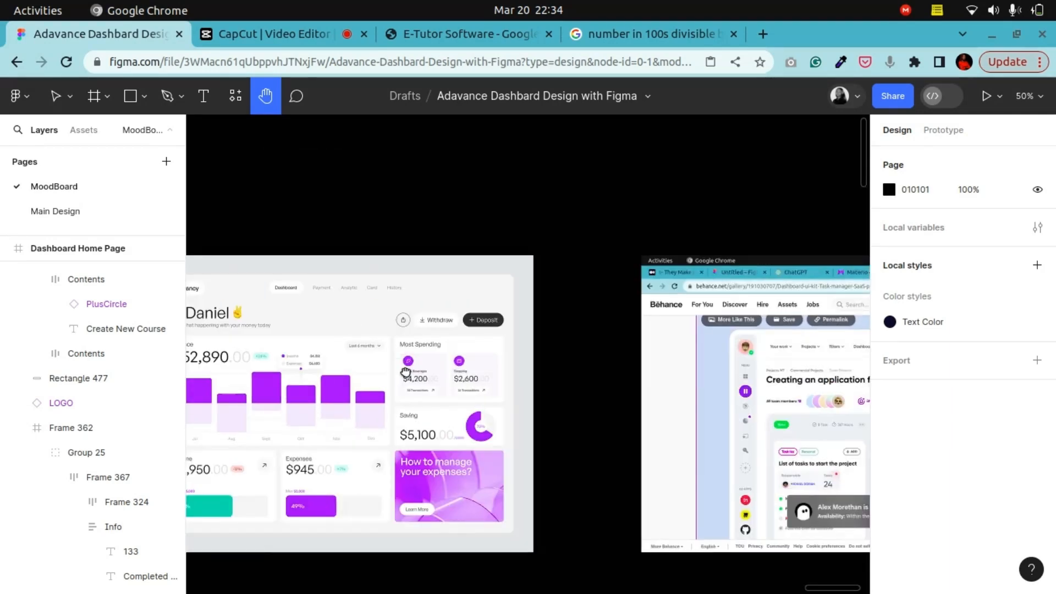
scroll(522, 374, "up", 5)
left_click_drag(847, 380, 442, 376)
left_click_drag(682, 404, 500, 396)
left_click_drag(572, 424, 416, 294)
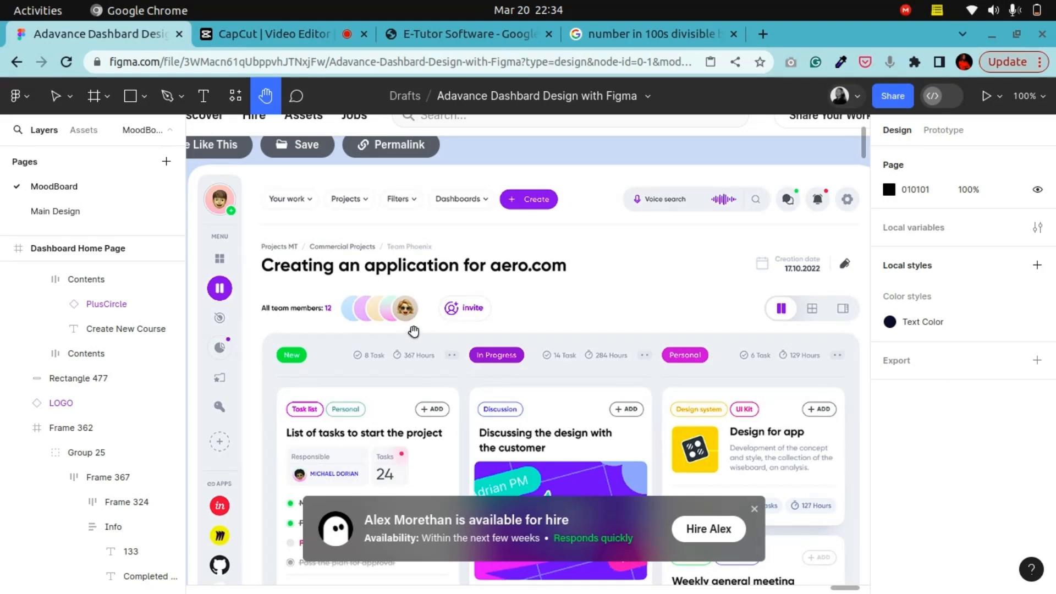
Compare the remaining references in the row, including the VortexAI animation dashboard with its banner and usage gauge
key("ctrl+minus")
key("ctrl+minus")
key("ctrl+minus")
left_click_drag(557, 357, 361, 349)
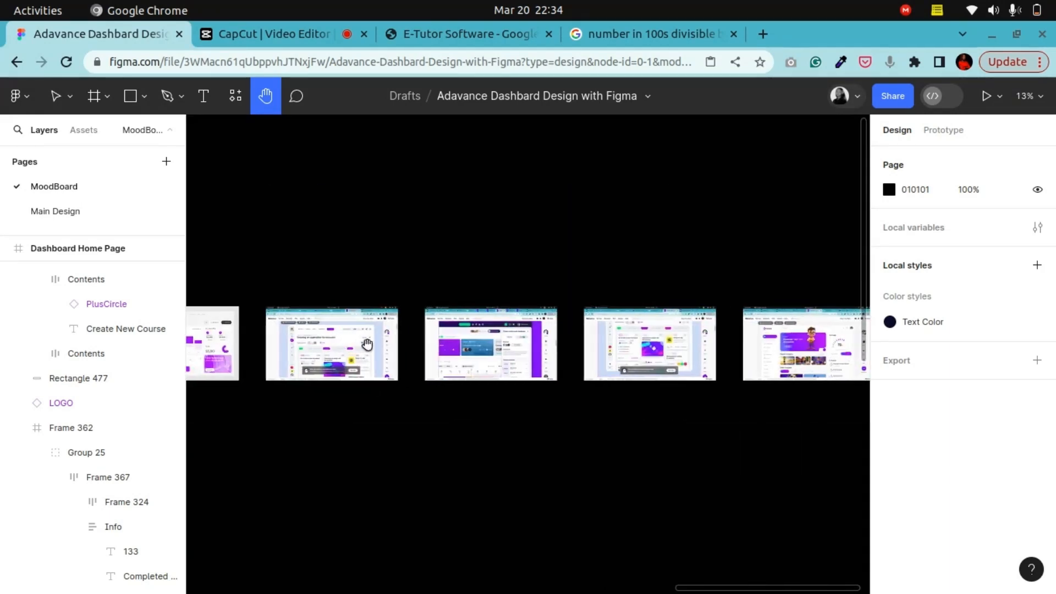
key("ctrl+plus")
key("ctrl+plus")
left_click_drag(413, 326, 525, 327)
left_click_drag(636, 313, 448, 324)
key("ctrl+minus")
left_click_drag(589, 332, 314, 325)
key("ctrl+plus")
key("ctrl+plus")
left_click_drag(696, 306, 289, 355)
left_click_drag(557, 361, 210, 389)
left_click_drag(572, 364, 278, 367)
left_click_drag(660, 358, 577, 358)
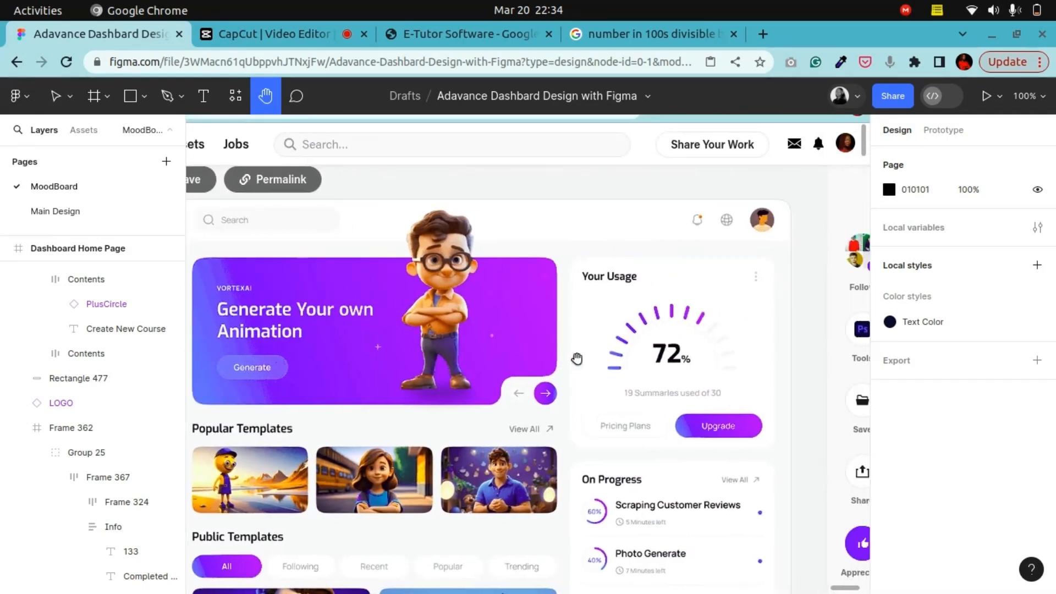
Review the mood board as a whole and the Dashboard Home Page frame's empty area below the stat cards
key("ctrl+minus")
left_click_drag(690, 354, 321, 365)
key("ctrl+minus")
key("ctrl+minus")
left_click_drag(429, 430, 666, 171)
left_click_drag(370, 321, 710, 291)
left_click_drag(360, 343, 694, 374)
left_click_drag(373, 300, 715, 264)
mouse_move(296, 280)
left_mouse_down()
mouse_move(453, 308)
mouse_move(530, 243)
left_mouse_up()
left_click_drag(294, 356, 499, 318)
left_click_drag(427, 444, 539, 318)
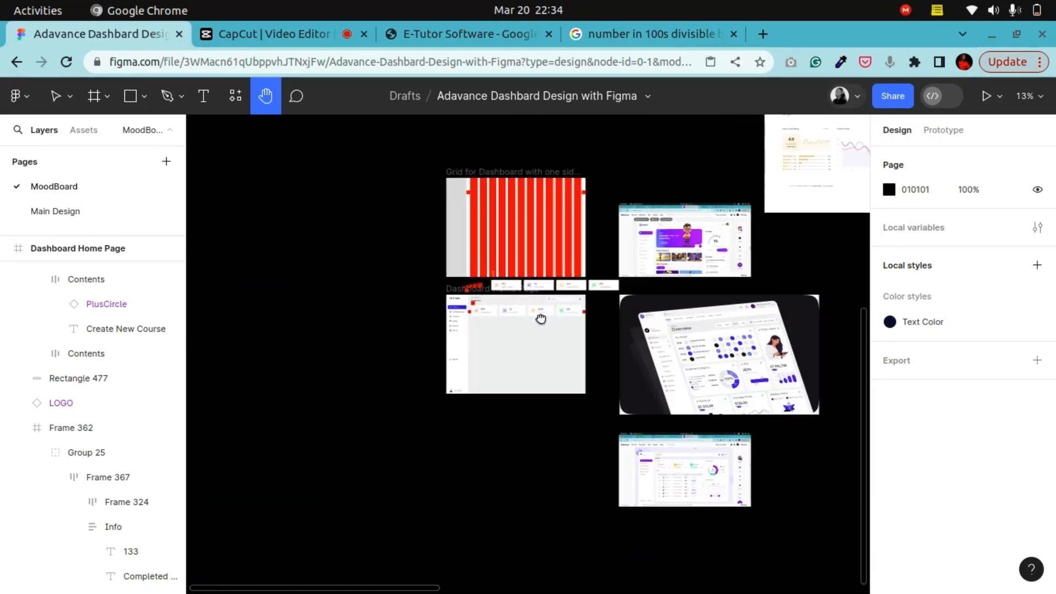
key("ctrl+plus")
key("ctrl+plus")
left_click_drag(500, 273, 511, 394)
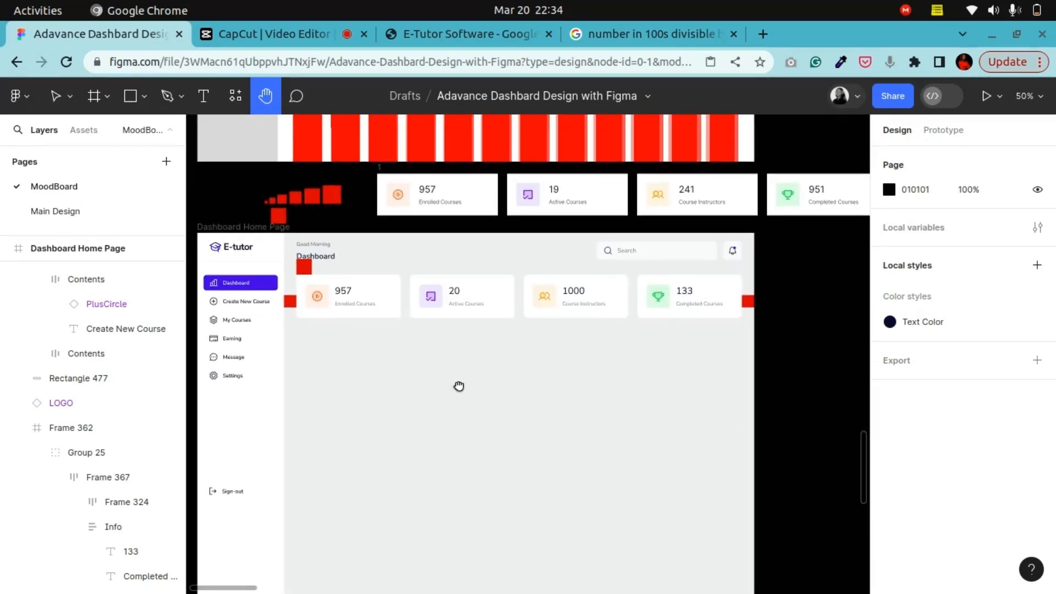
left_click_drag(367, 335, 372, 321)
Delete the 40 × 40 red spacer square below the Dashboard heading in the Dashboard Home Page frame
left_click(55, 96)
left_click(342, 267)
left_click(317, 259)
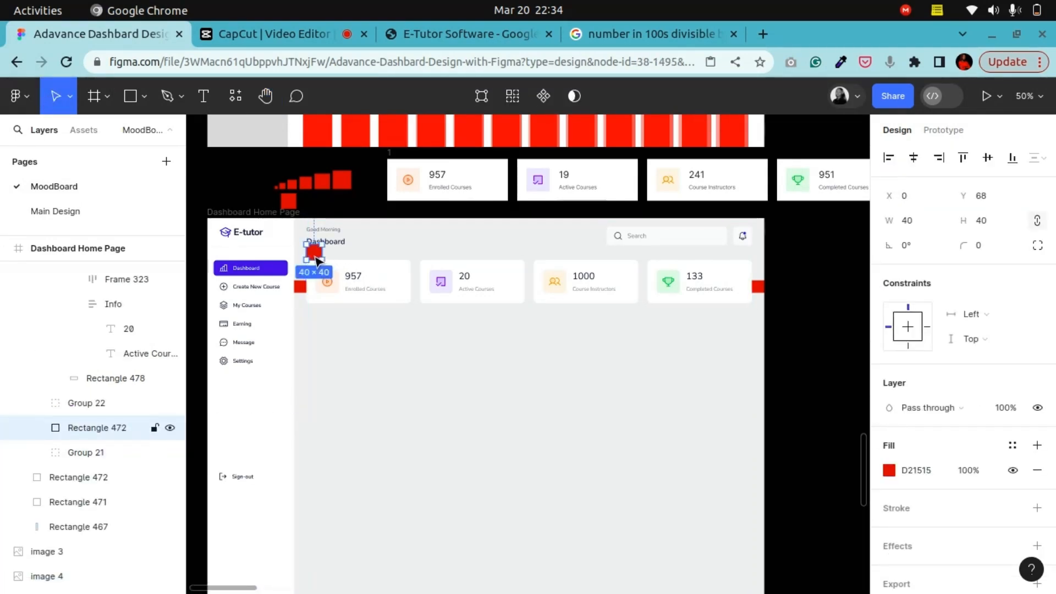
key("Delete")
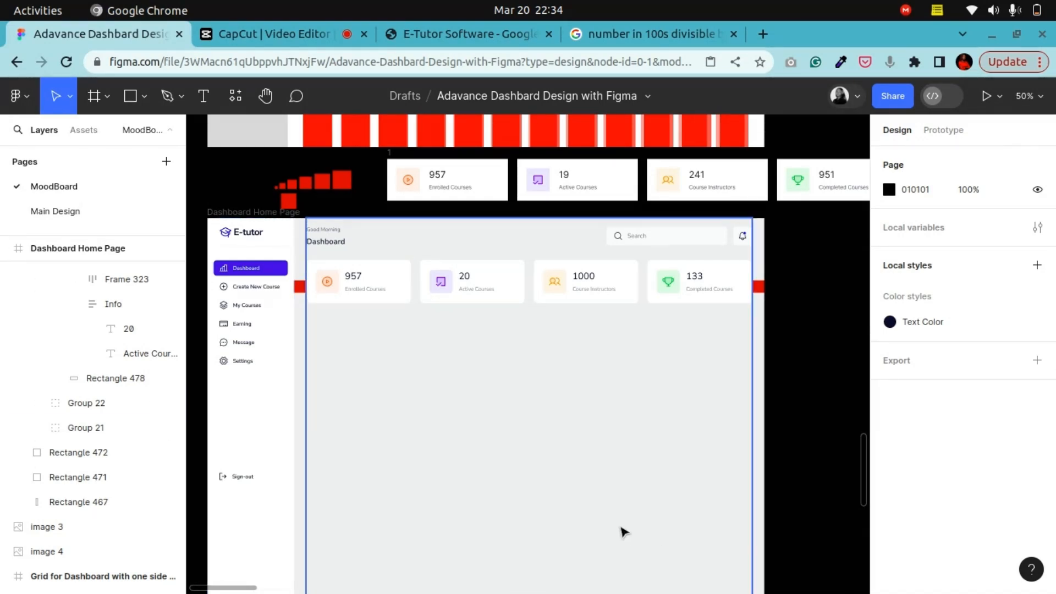
scroll(596, 520, "down", 1)
scroll(595, 517, "up", 3)
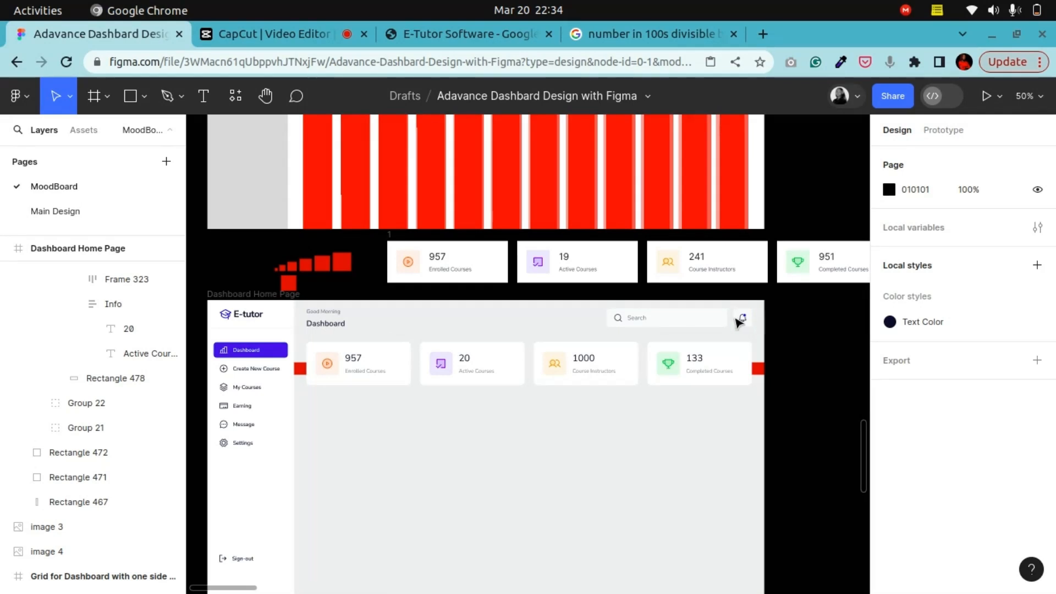
Preview the Dashboard Home Page frame as a prototype and choose a display option for the preview
left_click(266, 96)
left_click_drag(631, 323, 450, 340)
left_click_drag(453, 382, 574, 277)
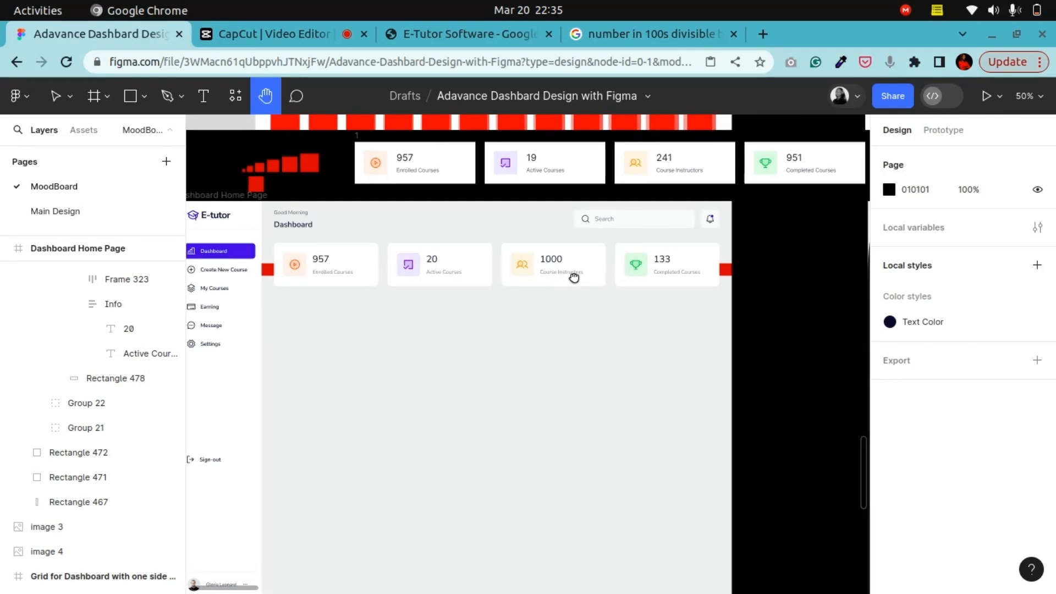
scroll(574, 276, "down", 5)
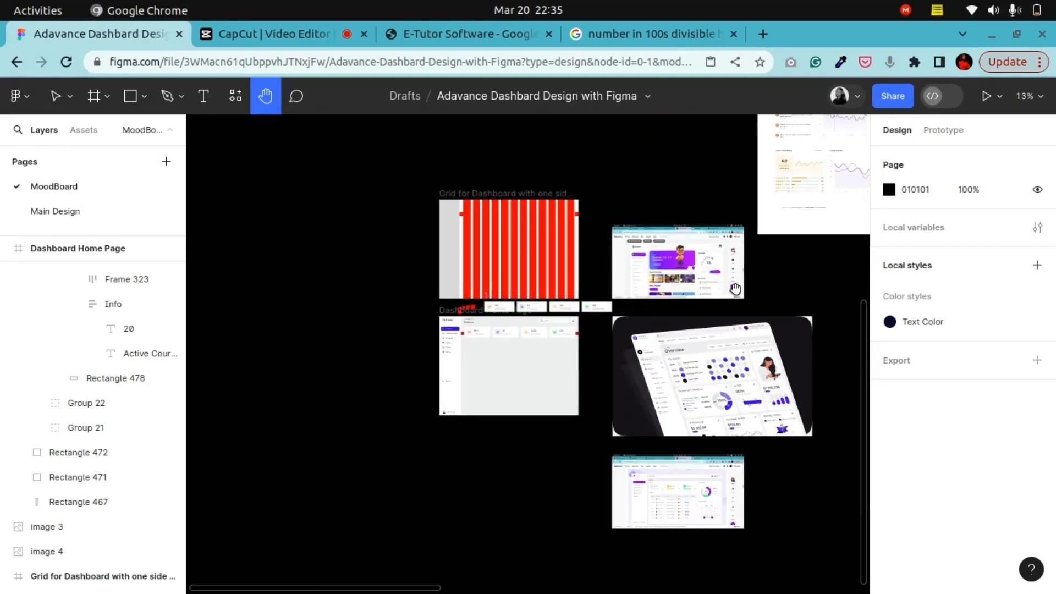
scroll(535, 289, "up", 3)
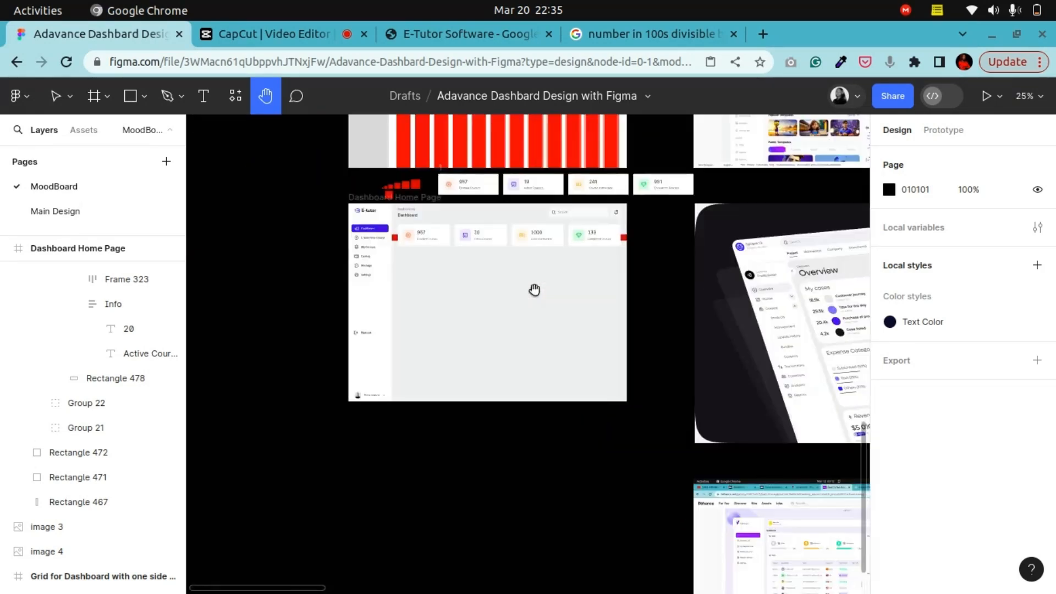
scroll(534, 290, "up", 3)
scroll(549, 370, "up", 3)
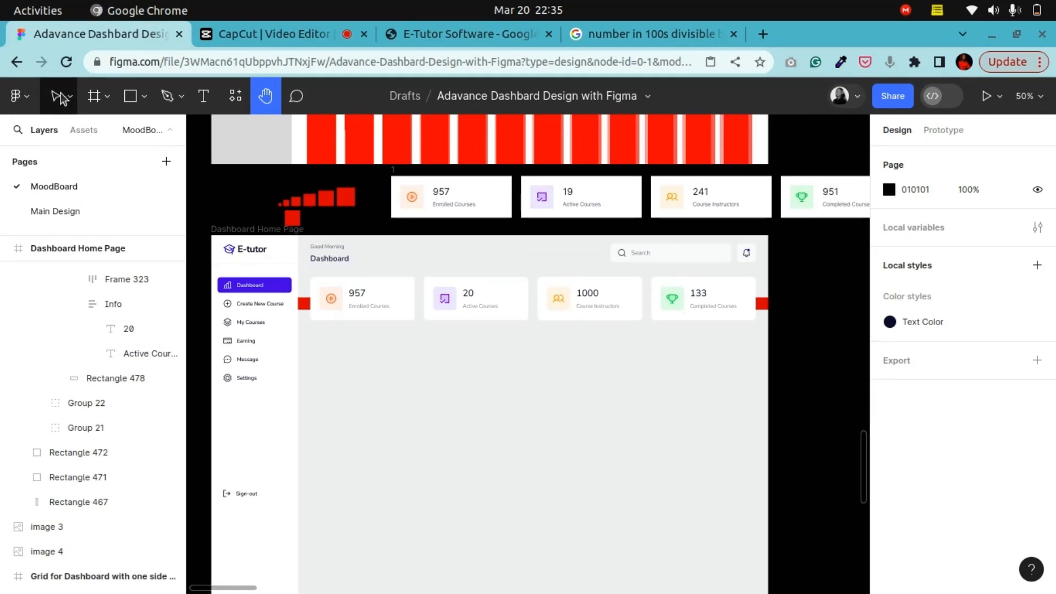
left_click(61, 97)
left_click(242, 229)
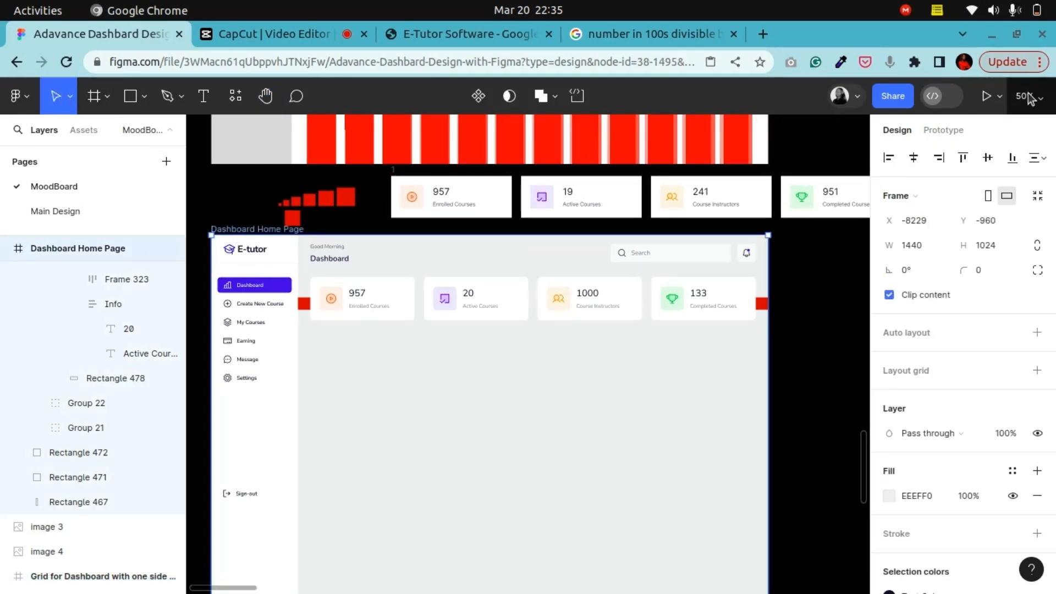
left_click(987, 97)
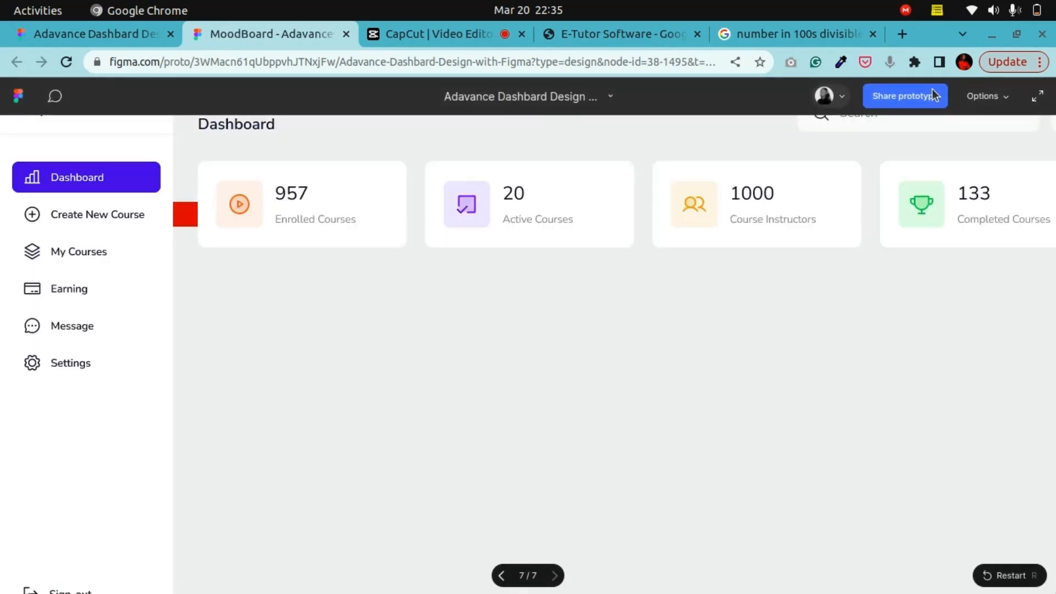
left_click(983, 99)
left_click(945, 172)
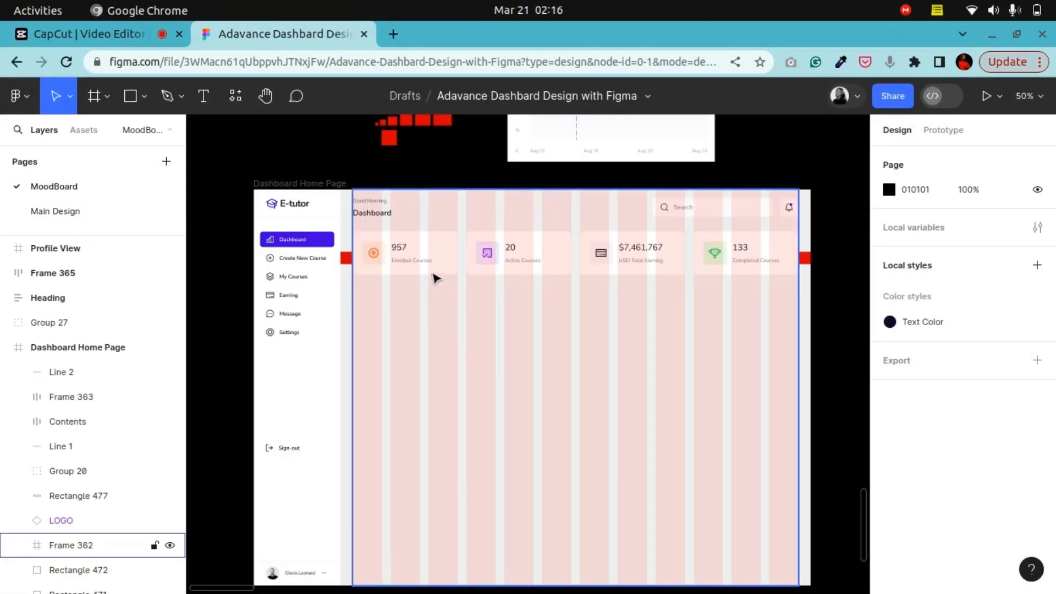
Examine the Revenue chart above the dashboard frame and the amount text and group of the USD Total Earning card
scroll(450, 294, "up", 3)
scroll(456, 297, "up", 1)
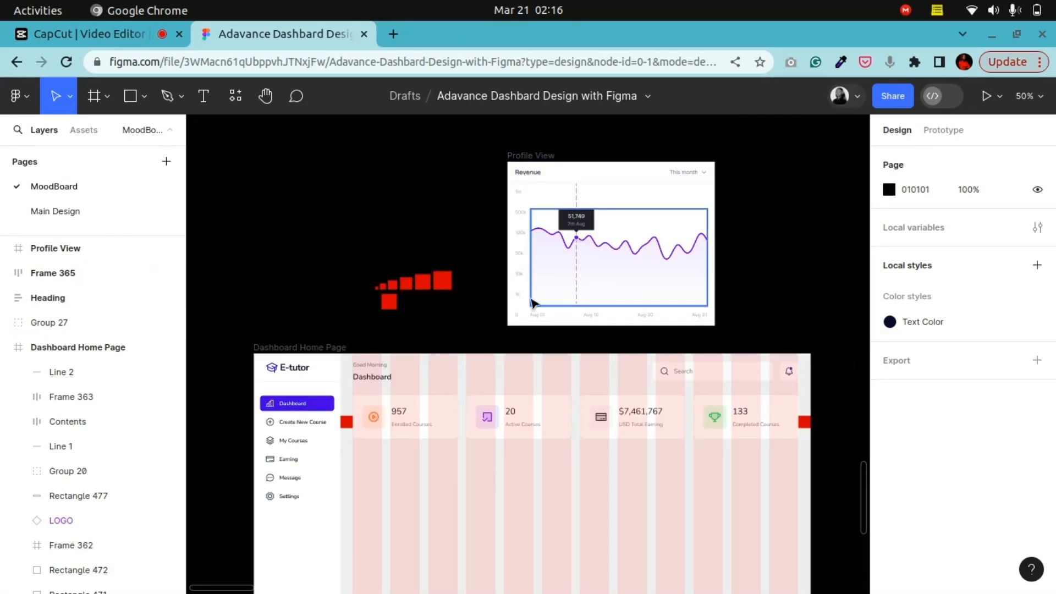
scroll(534, 302, "down", 4)
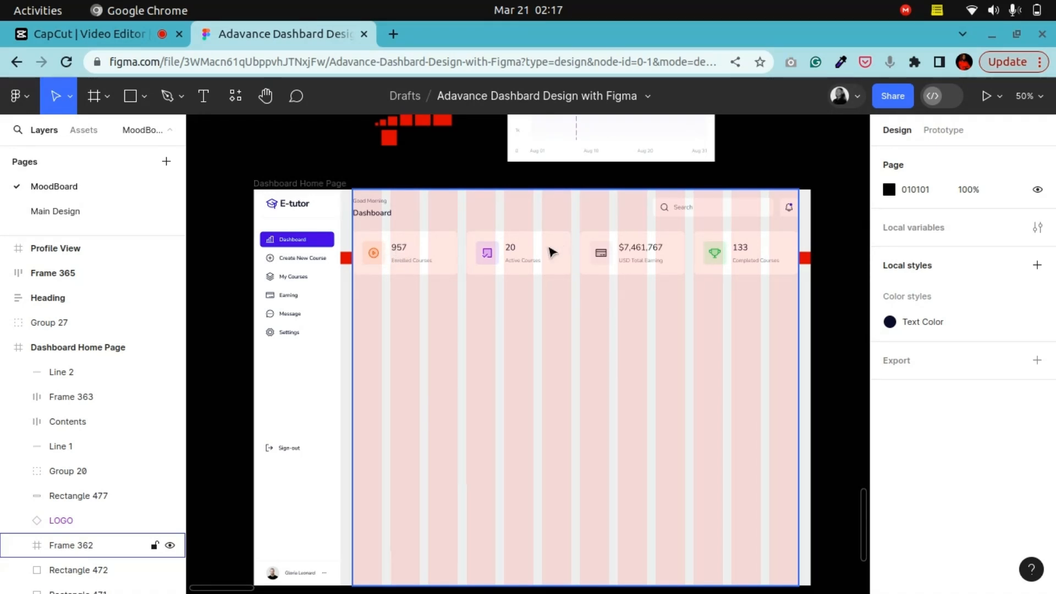
left_click(634, 251)
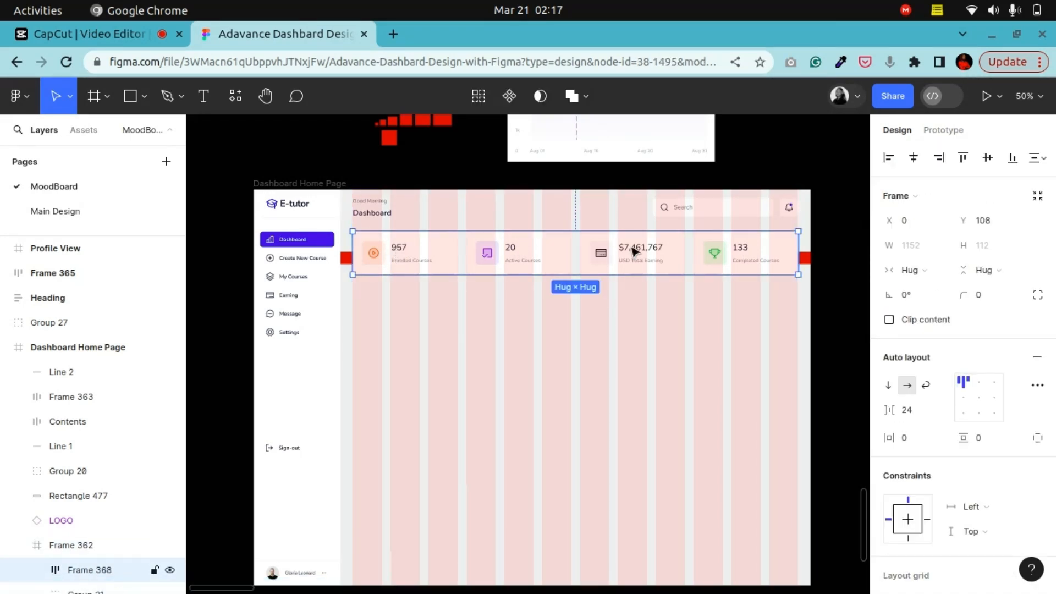
double_click(634, 251)
double_click(634, 252)
double_click(632, 248)
double_click(632, 249)
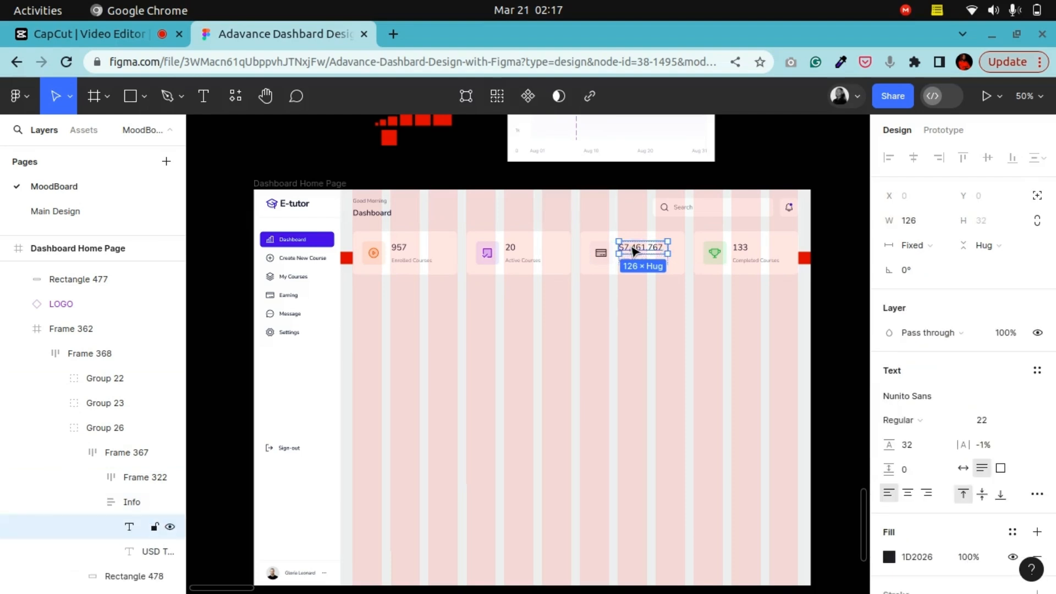
left_click(851, 281)
double_click(649, 266)
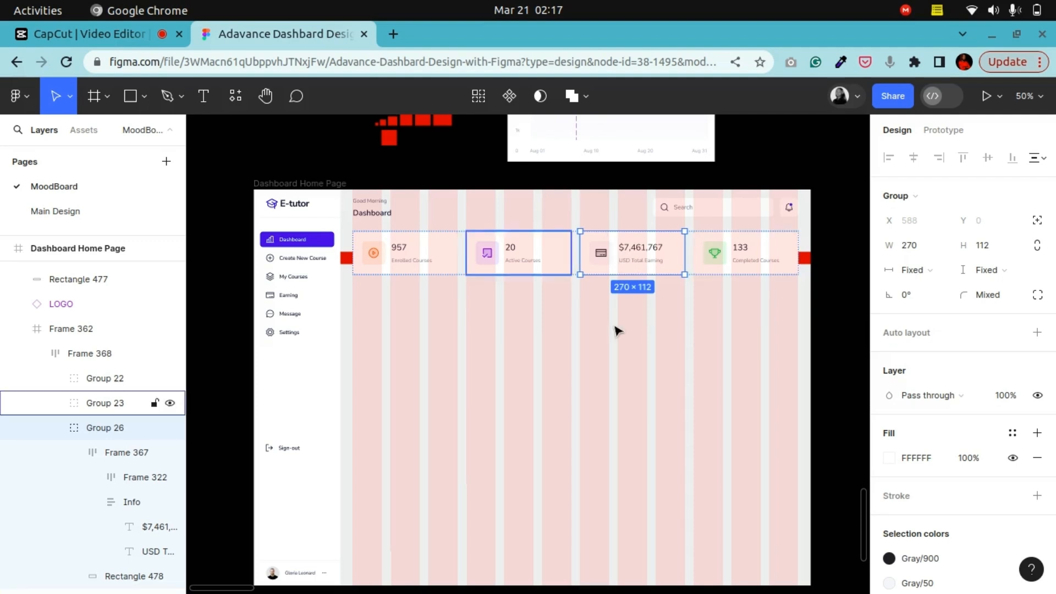
Compare the USD Total Earning card with the Revenue line chart in the Profile View frame
scroll(614, 259, "up", 3)
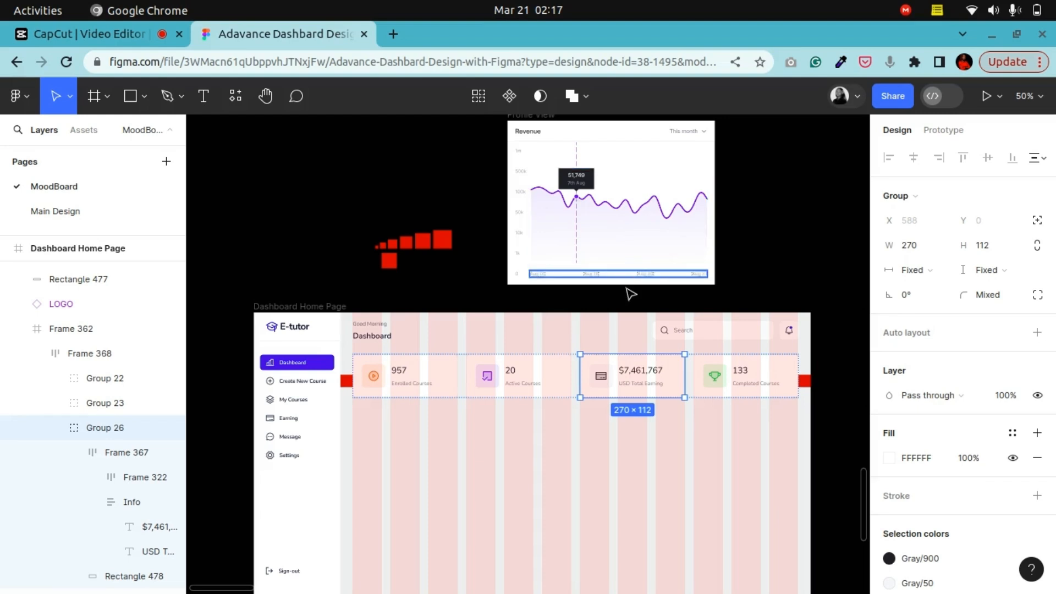
scroll(637, 300, "down", 3)
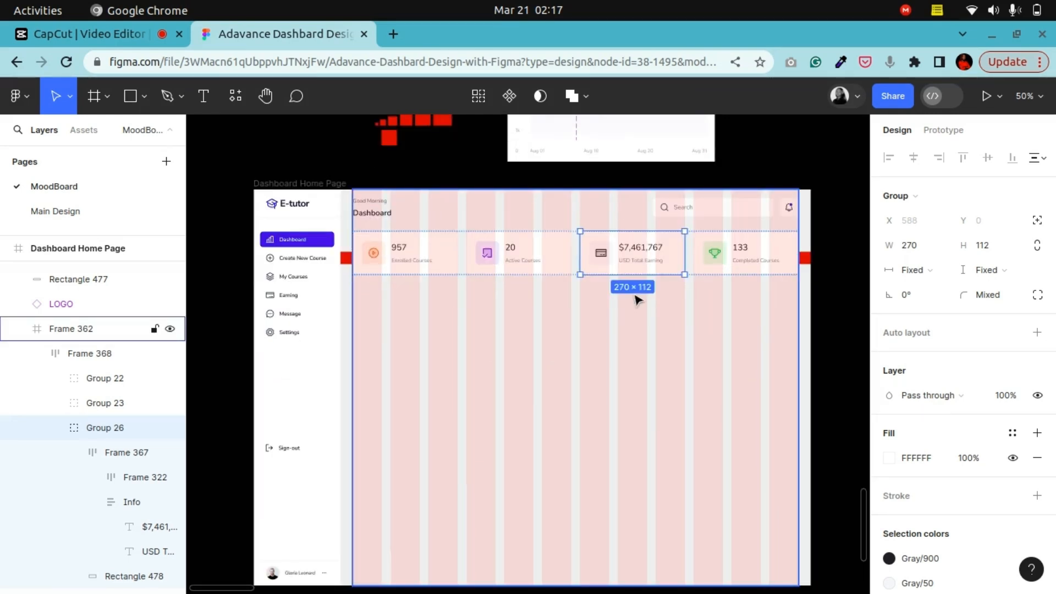
scroll(636, 292, "up", 4)
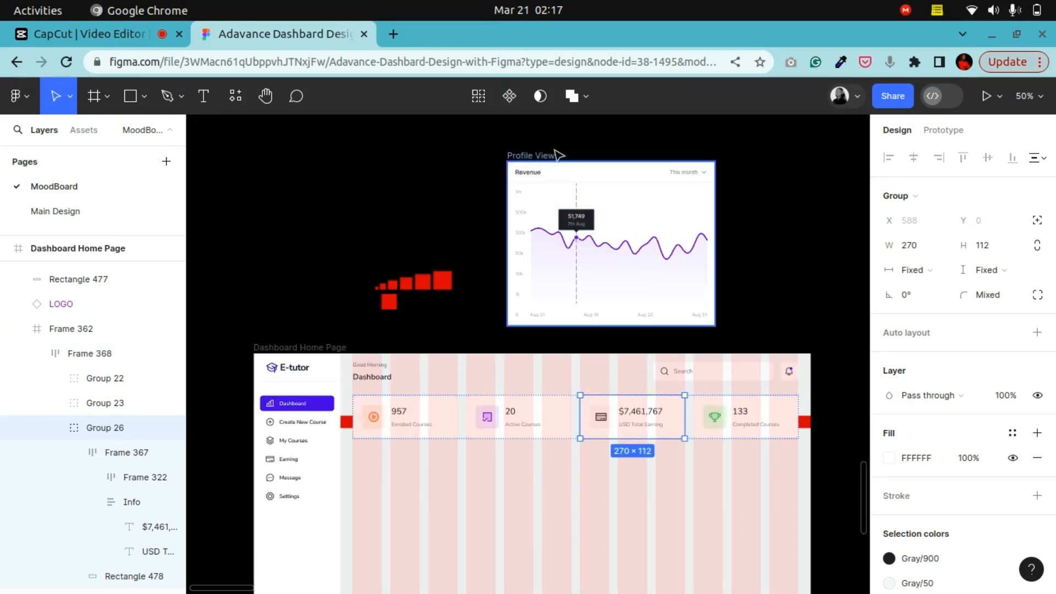
scroll(605, 341, "down", 4)
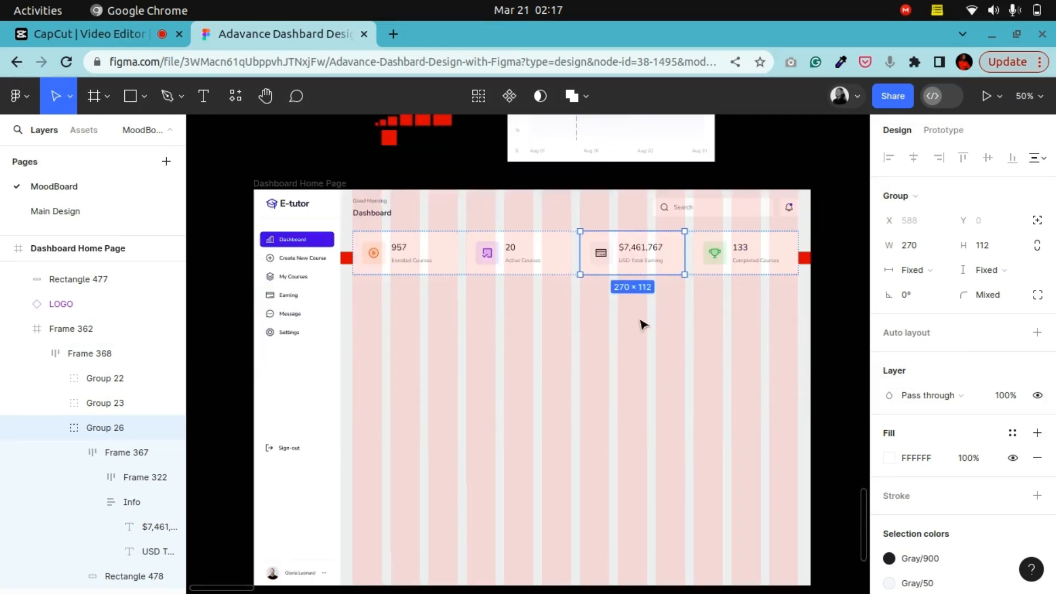
scroll(429, 213, "up", 3)
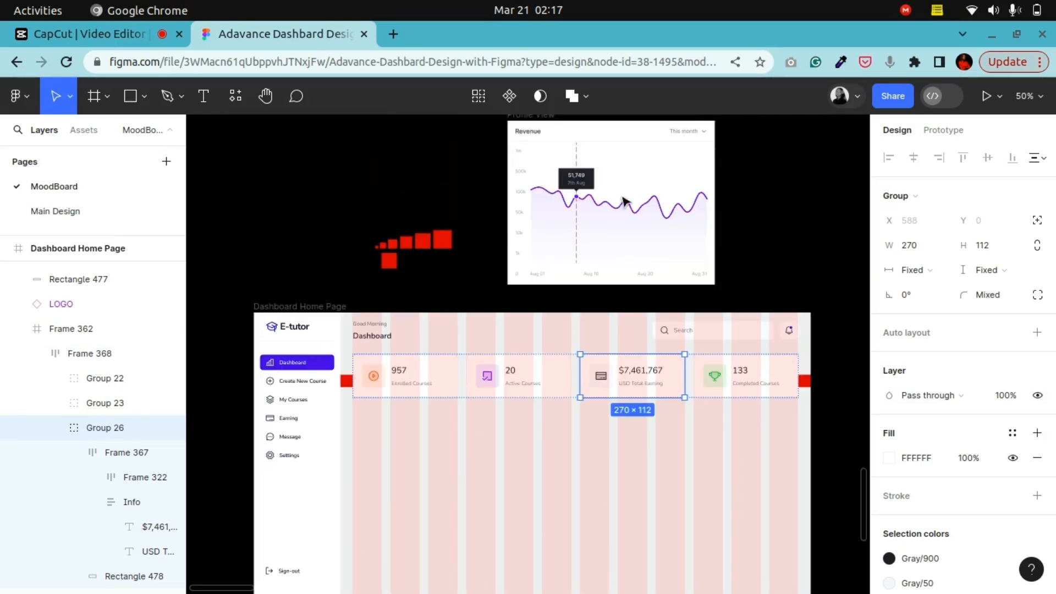
left_click(231, 193)
scroll(307, 322, "down", 2)
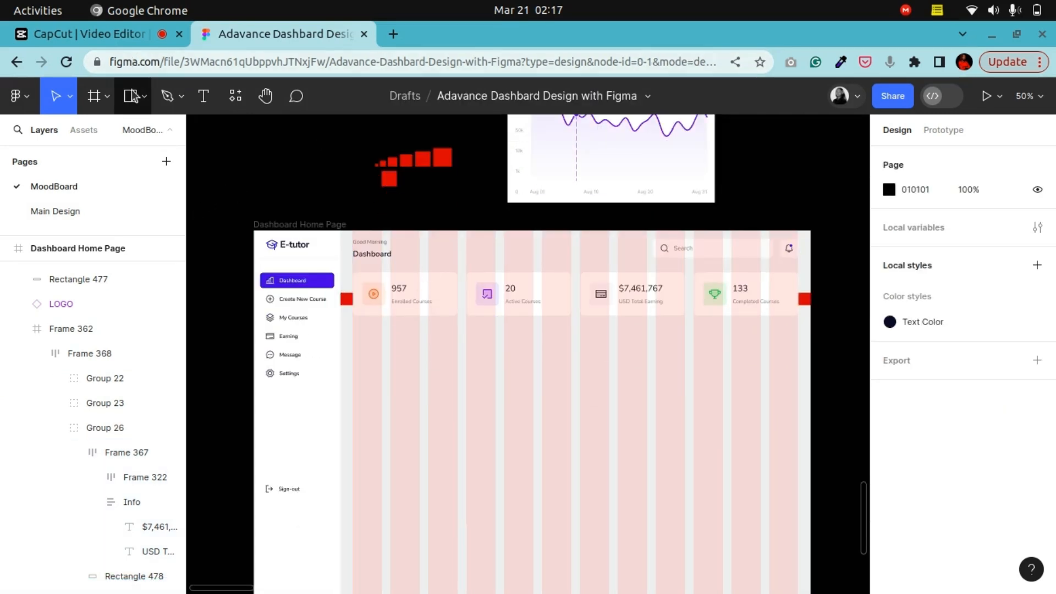
Copy the 24 × 24 red spacer square from the spacing set to just below the Enrolled Courses card, aligned with its outer edge
left_click(265, 97)
left_click_drag(277, 272, 331, 268)
left_click_drag(464, 215, 493, 252)
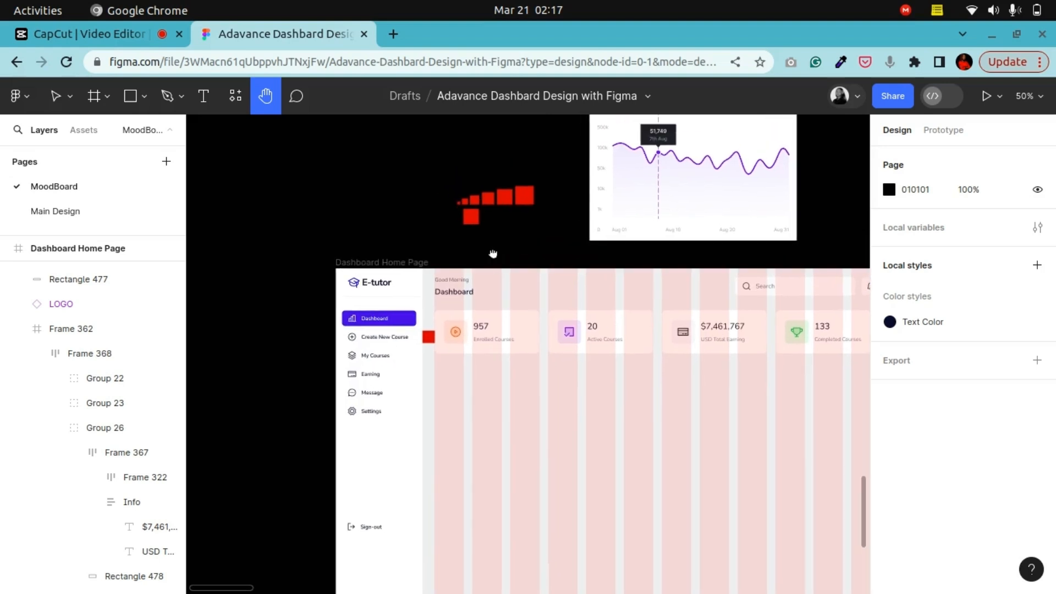
key("ctrl+plus")
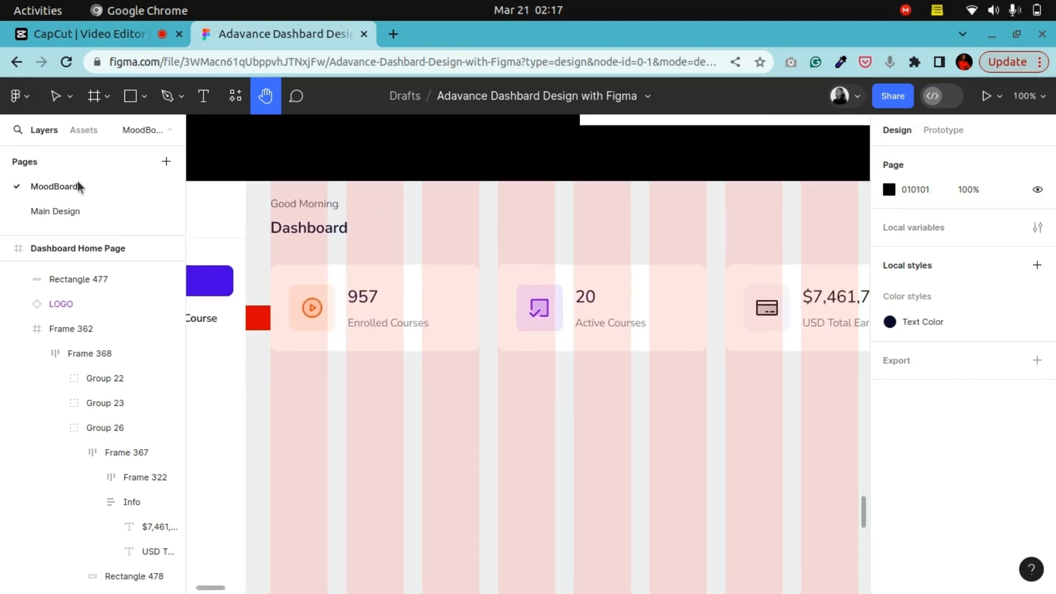
key("v")
double_click(349, 303)
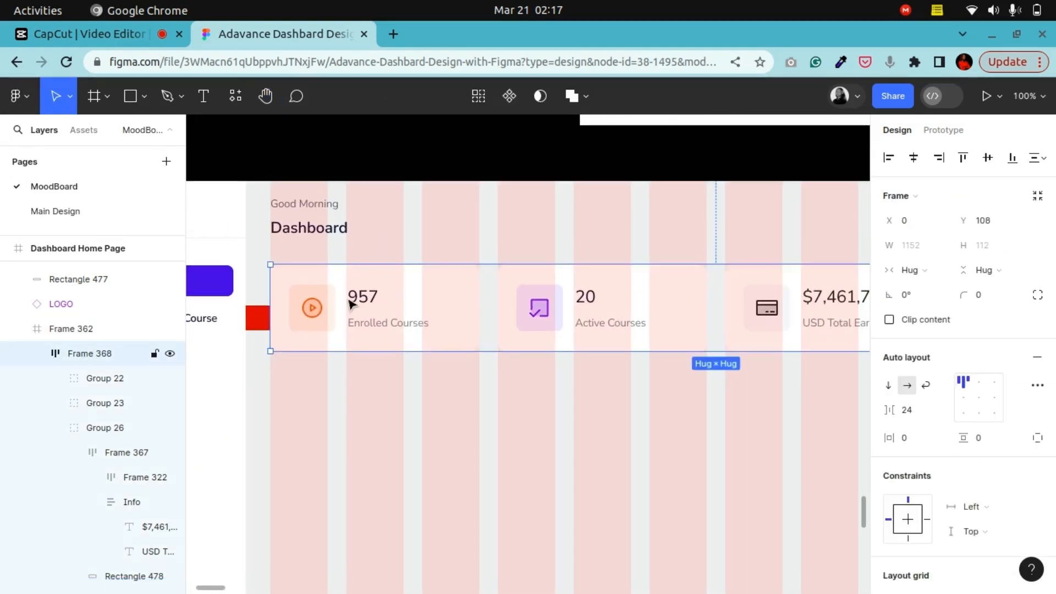
scroll(640, 238, "up", 4)
scroll(589, 259, "down", 3)
scroll(440, 236, "up", 3)
double_click(330, 203)
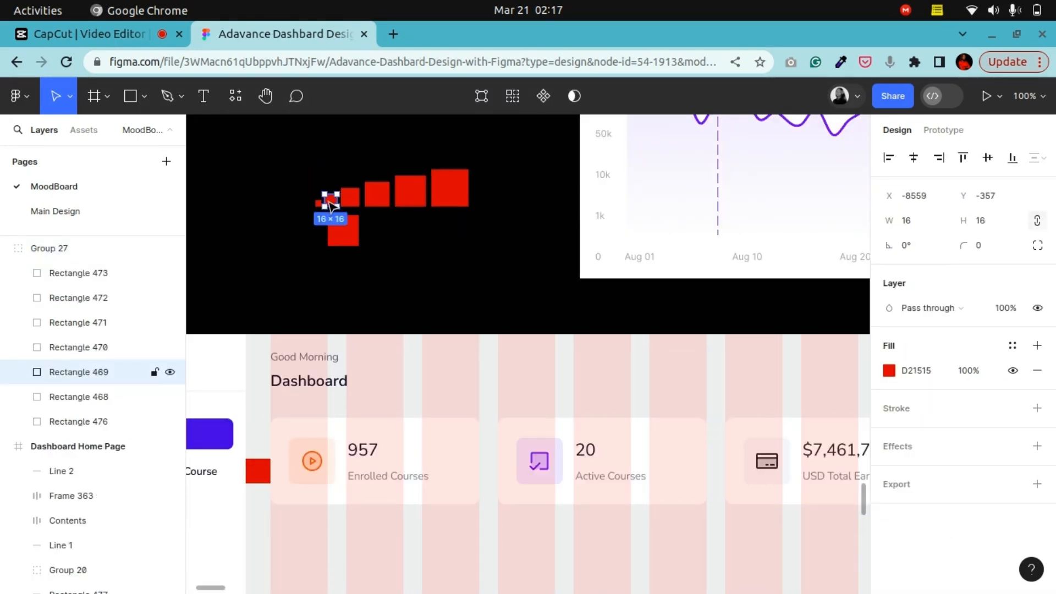
left_click(355, 199)
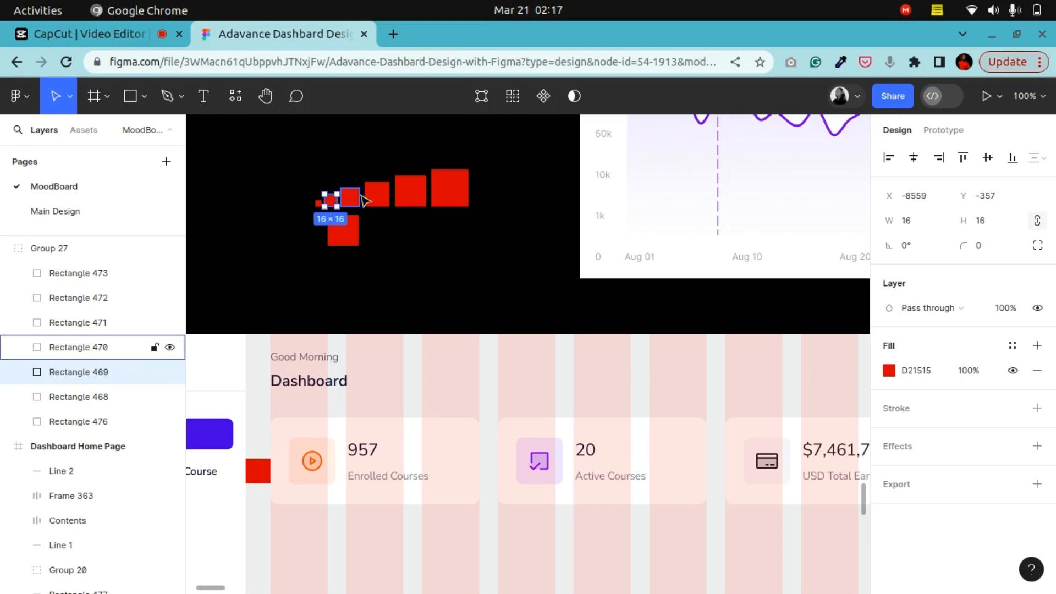
left_click_drag(352, 198, 280, 492)
Nudge the 24 × 24 spacer square up to Y 220 so it touches the Enrolled Courses card's bottom edge
left_click(264, 101)
left_click_drag(451, 435, 635, 345)
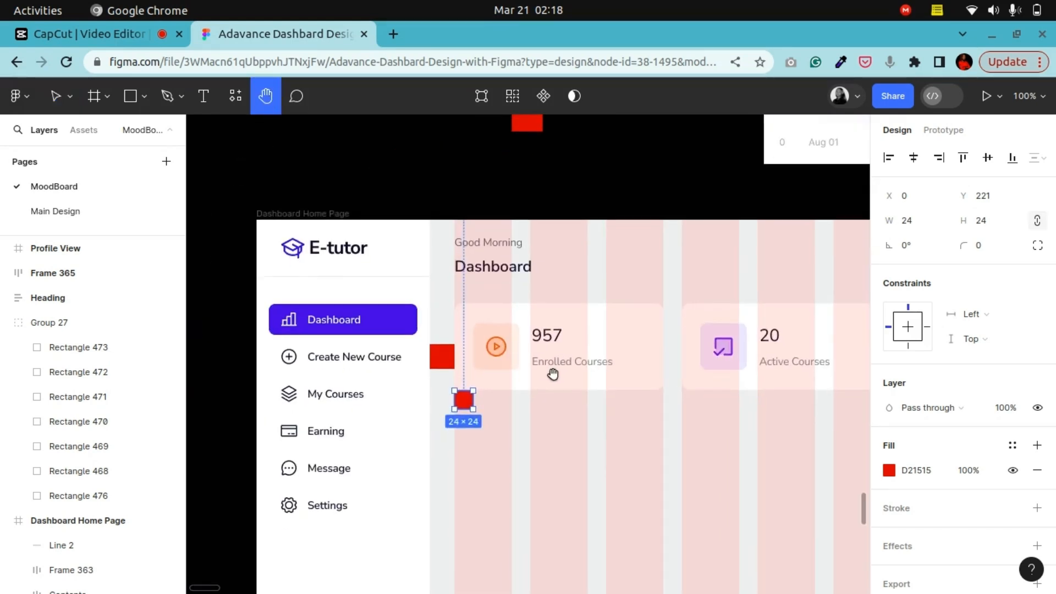
key("ctrl+plus")
key("ctrl+plus")
left_click_drag(429, 472, 658, 290)
left_click_drag(533, 382, 501, 378)
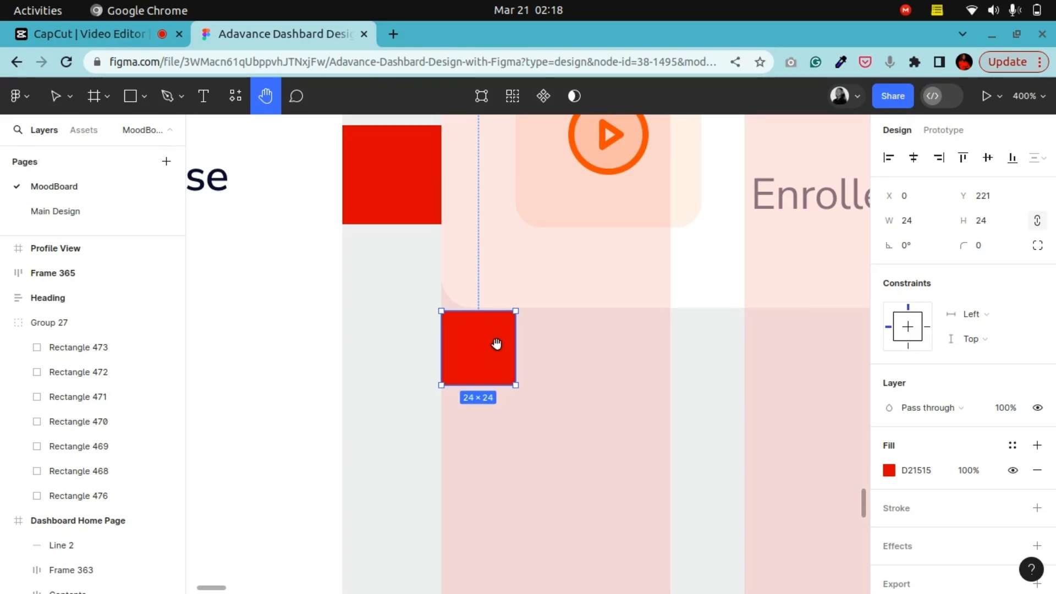
key("Up")
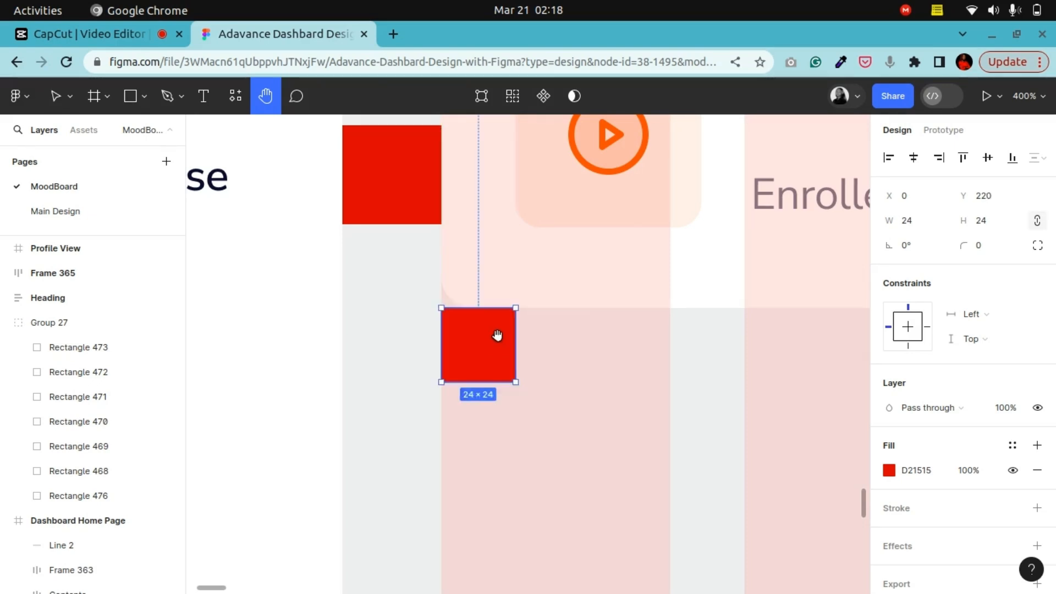
Draw a grey rectangle about 658 × 400 directly below the spacer square, spanning the grid columns under the first stat cards
scroll(498, 337, "down", 6)
scroll(457, 382, "down", 4)
scroll(458, 382, "left", 2)
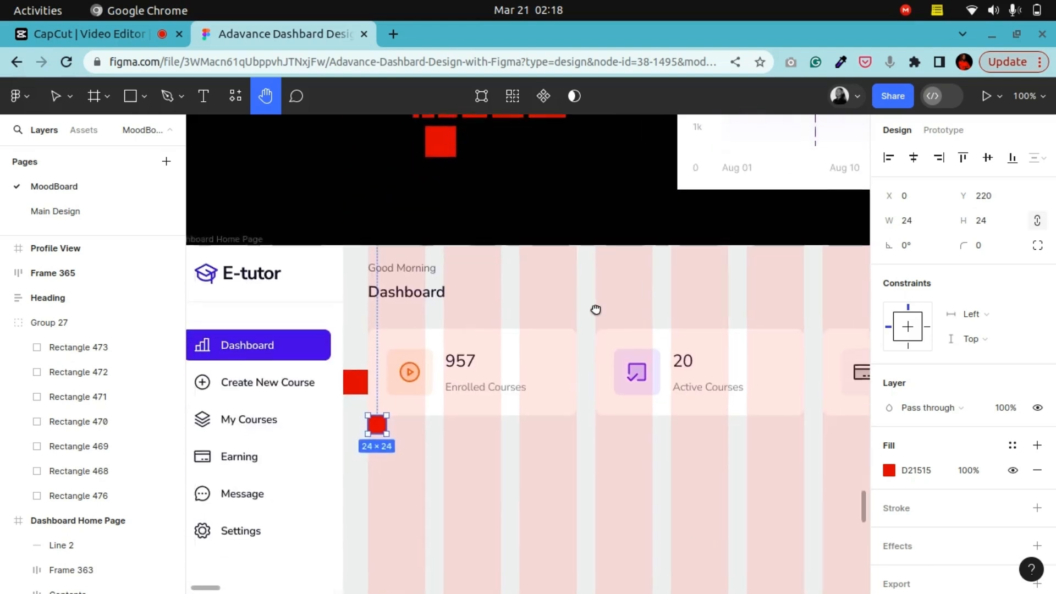
left_click(70, 106)
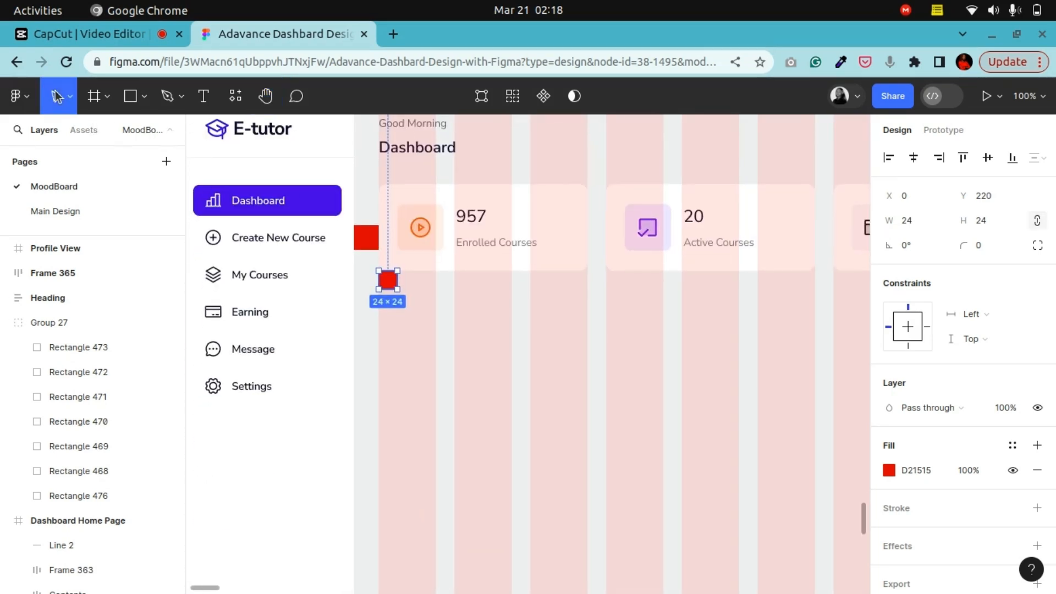
scroll(384, 297, "down", 3)
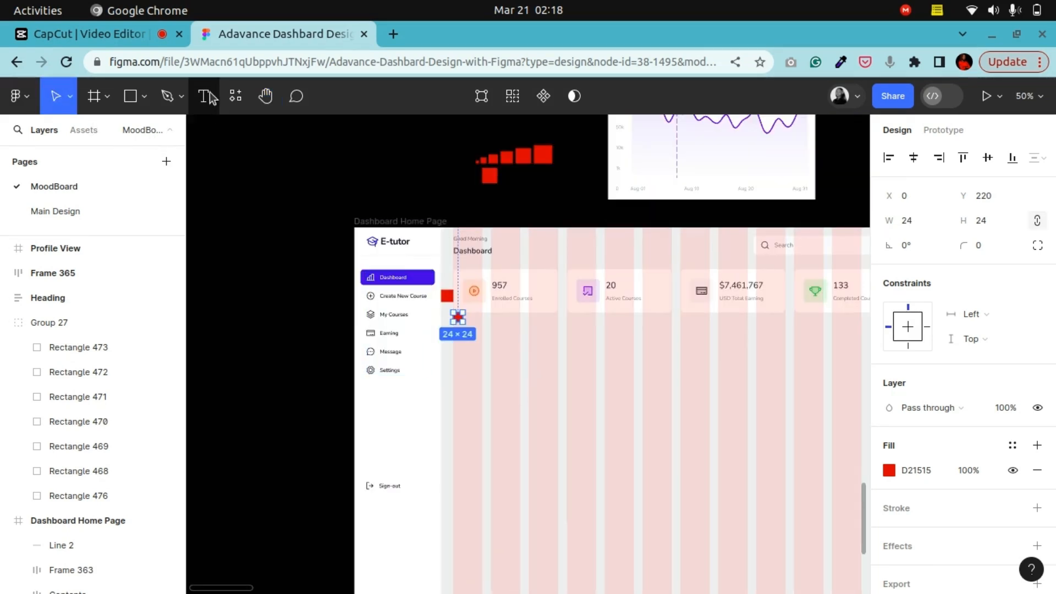
left_click(130, 96)
left_click_drag(451, 333, 708, 425)
mouse_move(456, 333)
left_mouse_down()
mouse_move(452, 321)
mouse_move(456, 346)
left_mouse_up()
left_click_drag(526, 426, 530, 476)
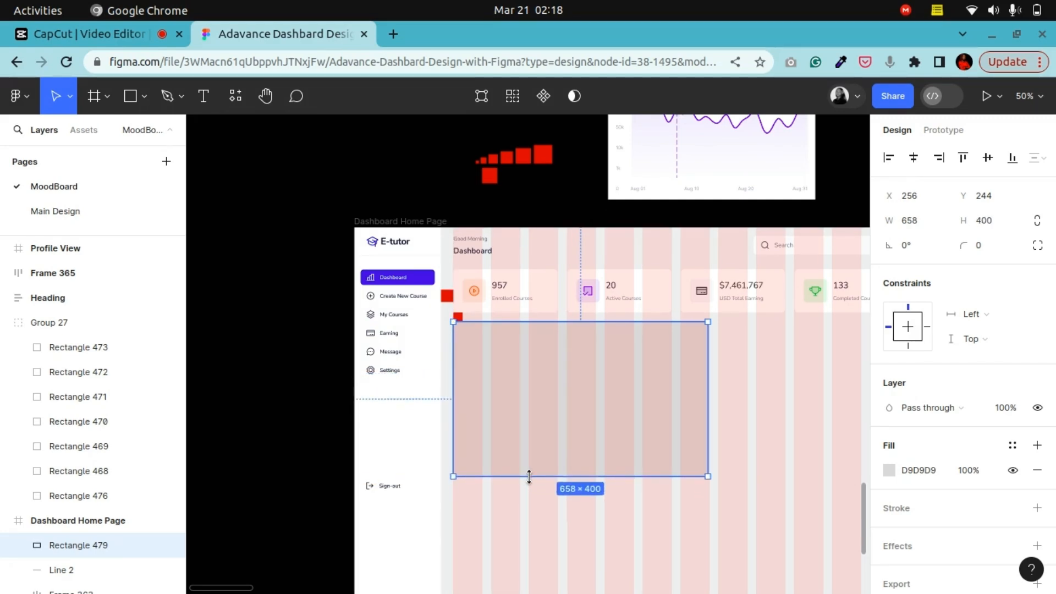
Set the grey rectangle's height to 50
left_click(994, 227)
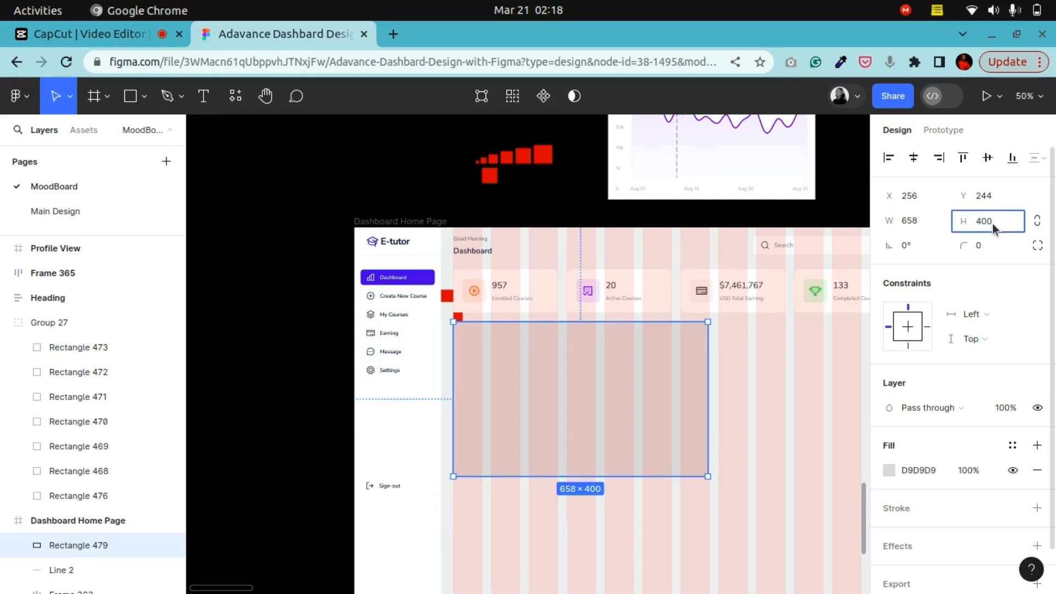
type("50")
key("Return")
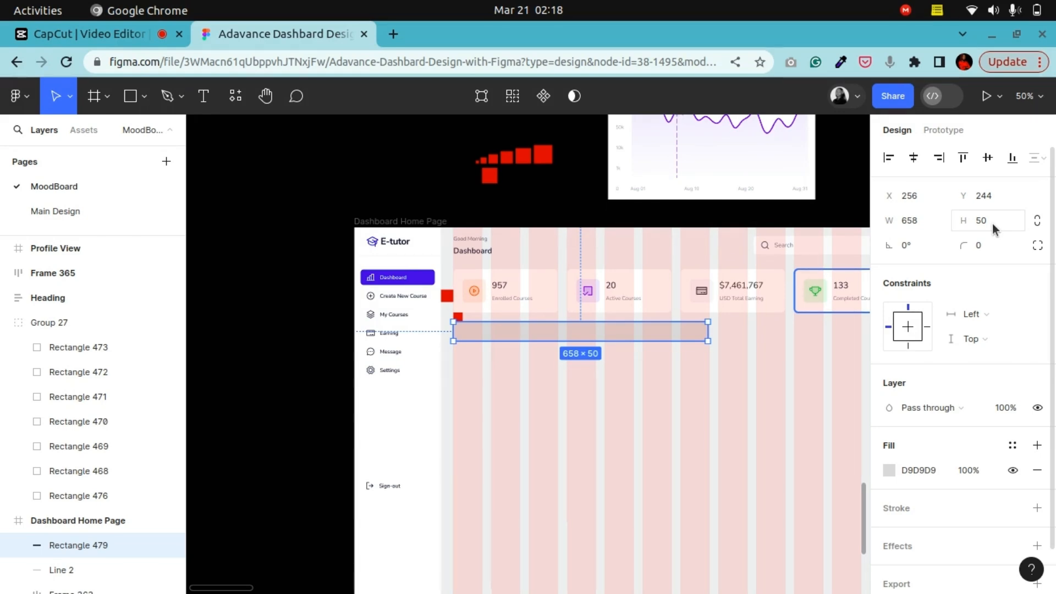
Undo the rectangle's last height change and fill it with white (FFFFFF)
key("ctrl+z")
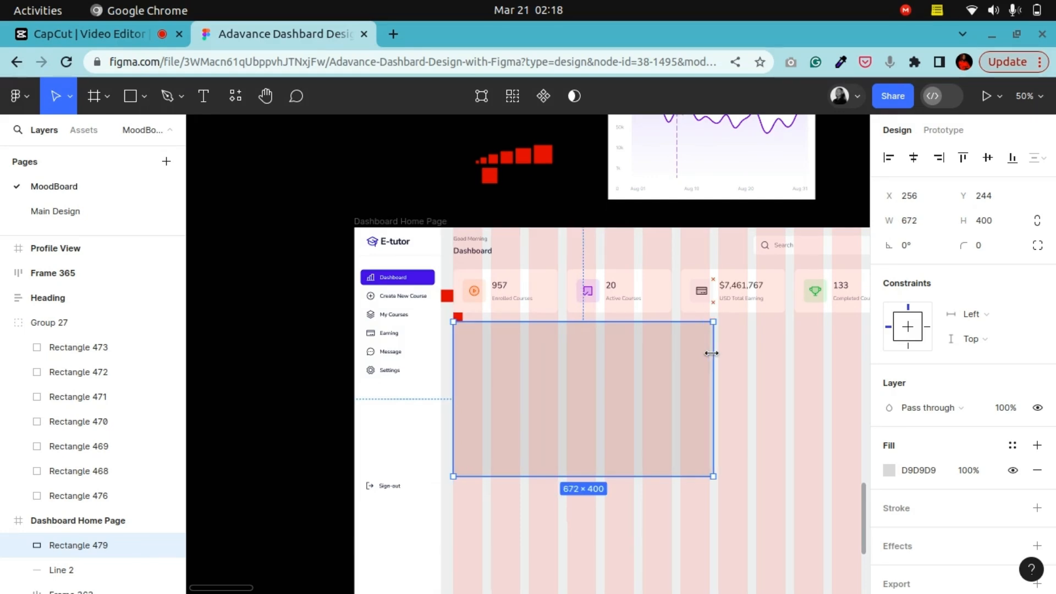
left_click(889, 471)
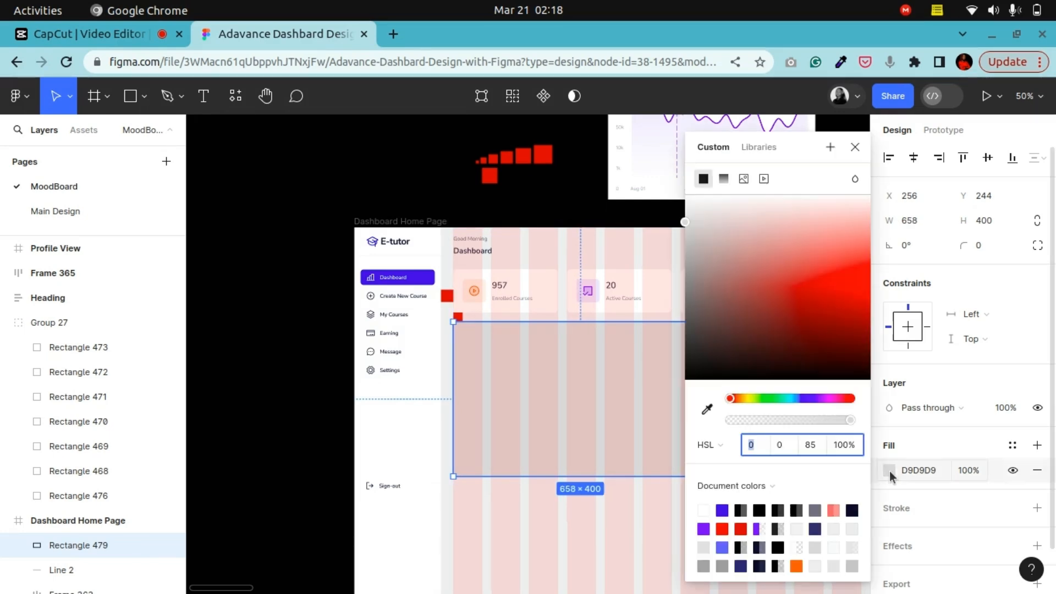
left_click(701, 511)
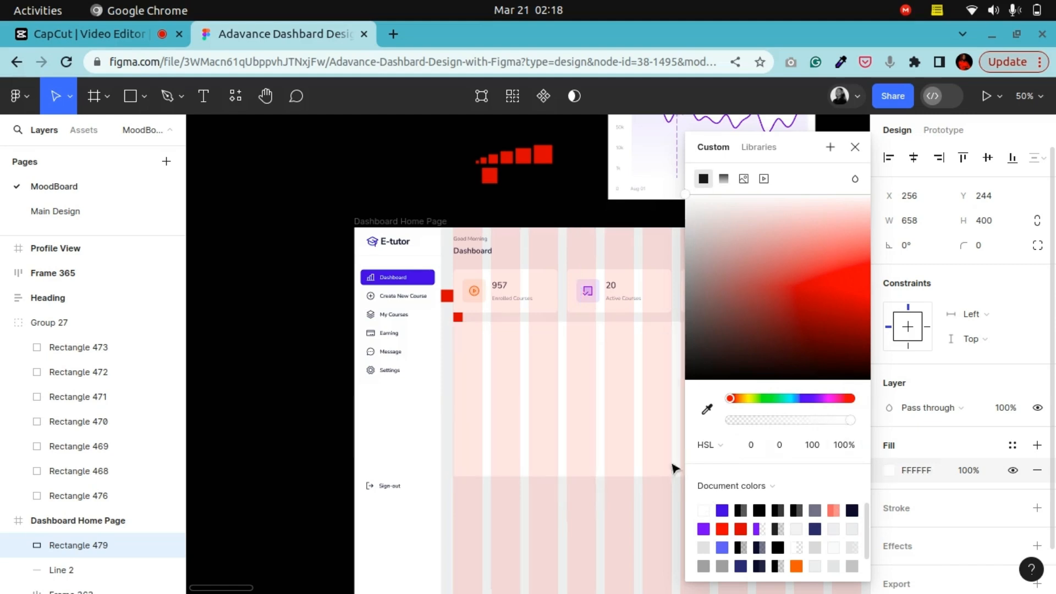
Inspect the stat cards' corner settings and give the white rectangle below them a corner radius of 10
double_click(541, 291)
double_click(542, 292)
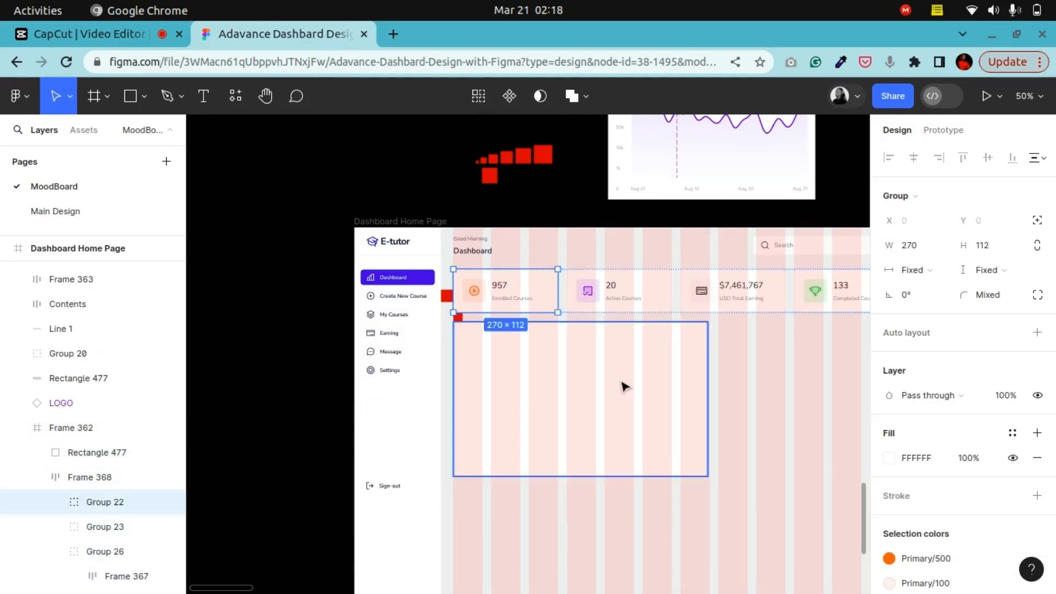
left_click(614, 299)
scroll(613, 298, "up", 2)
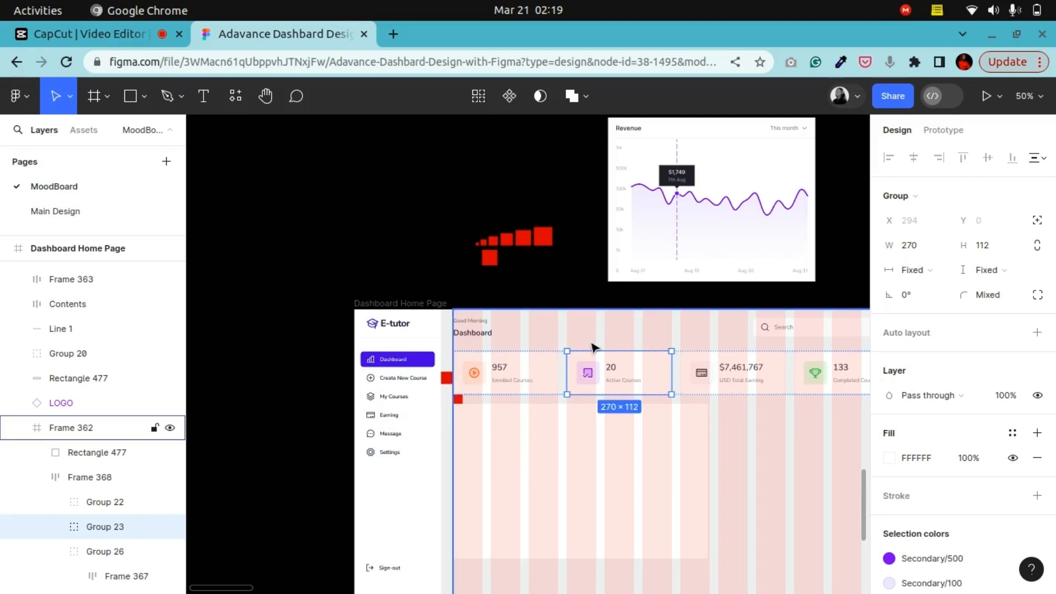
left_click(709, 381)
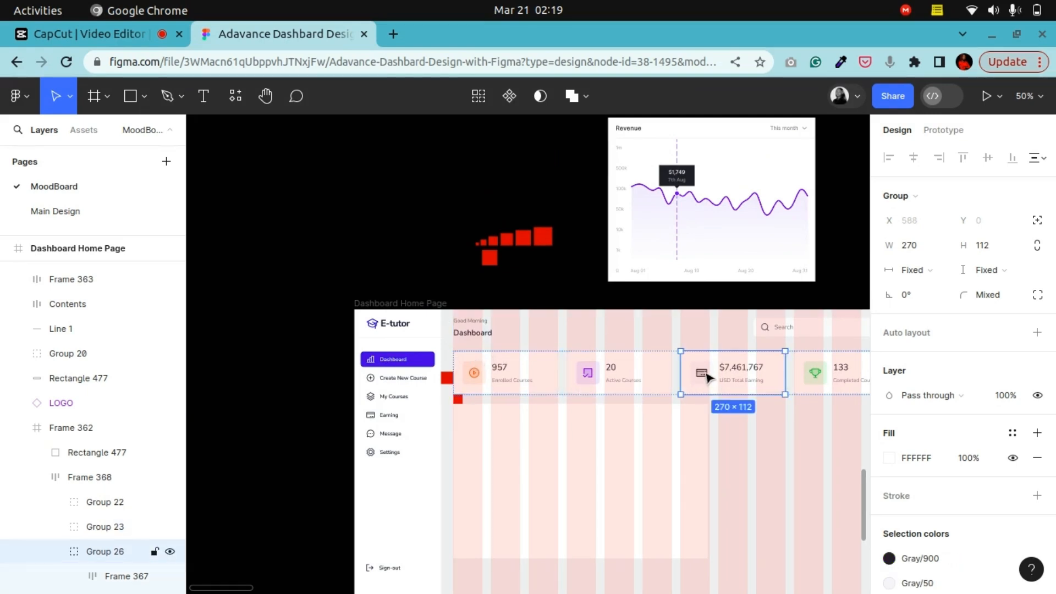
left_click(1038, 295)
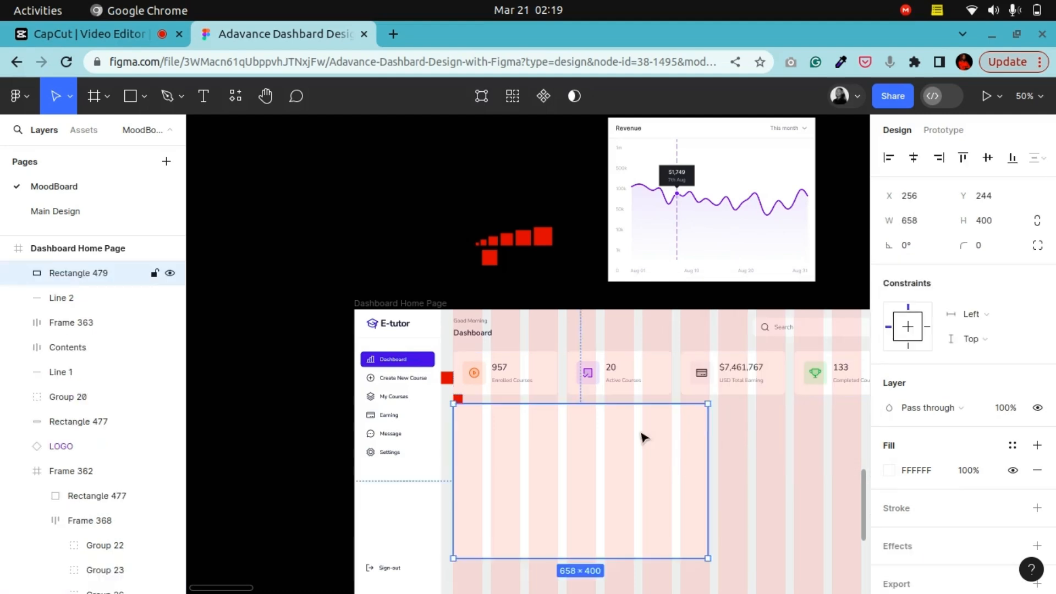
left_click(988, 246)
type("10")
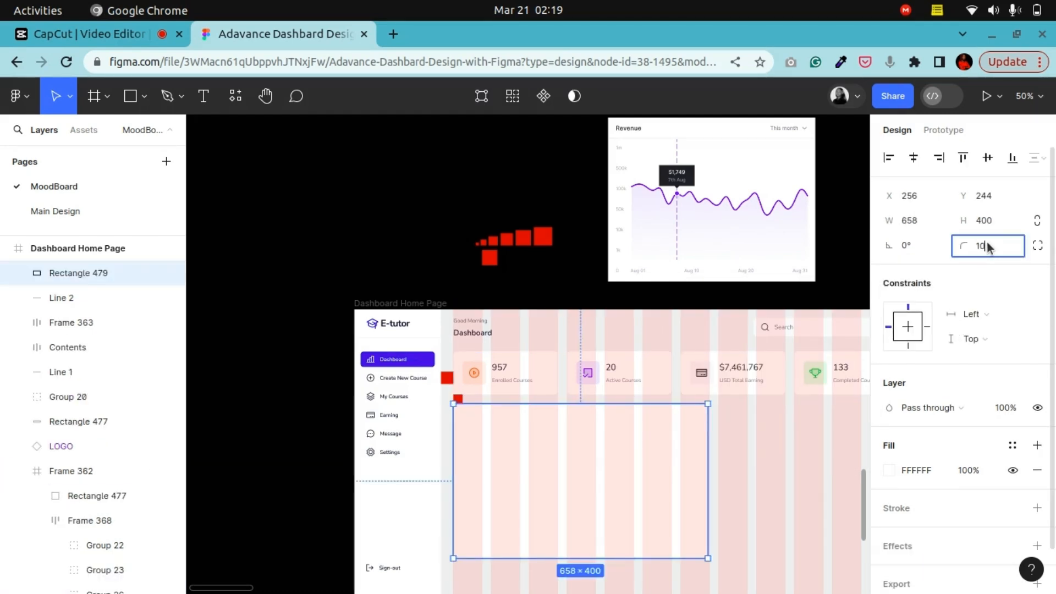
key("Return")
Copy the Revenue title and the This month dropdown from the Profile View heading into the white rectangle
scroll(778, 465, "down", 2)
scroll(778, 464, "up", 2)
scroll(740, 461, "up", 2)
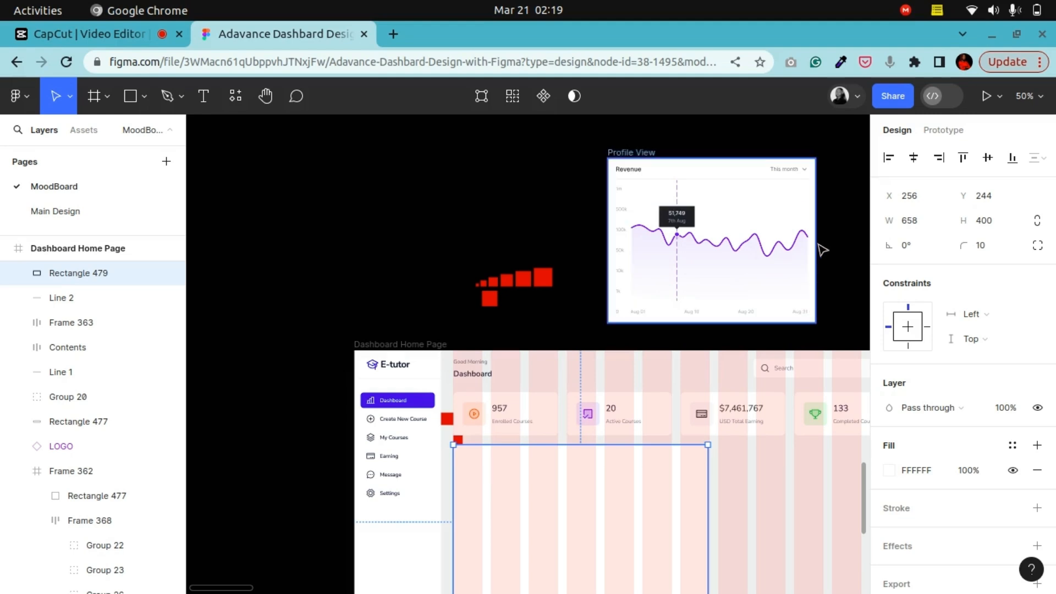
scroll(553, 455, "down", 3)
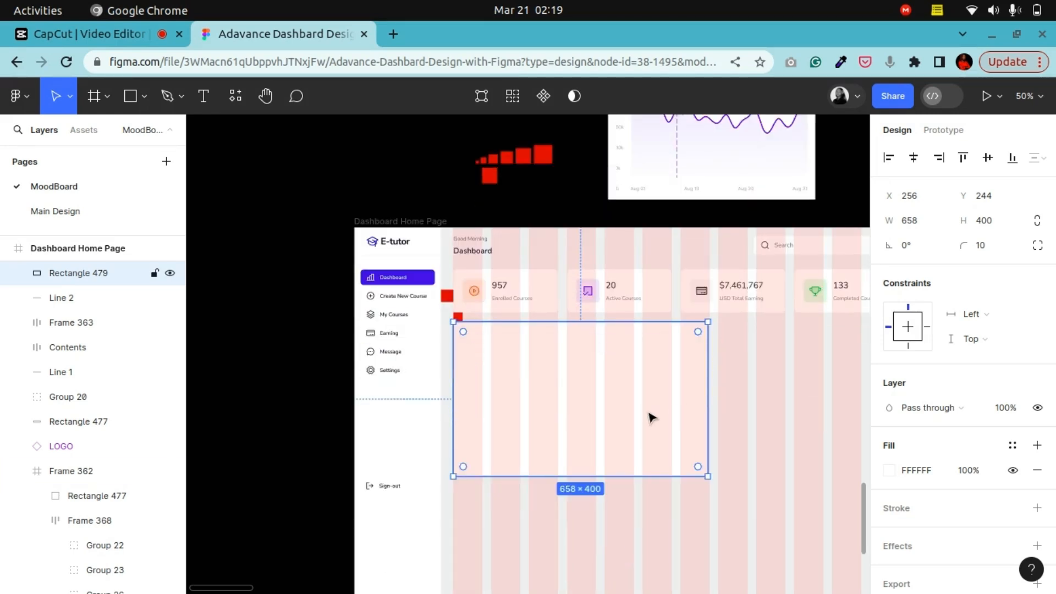
scroll(650, 419, "up", 4)
left_click(639, 214)
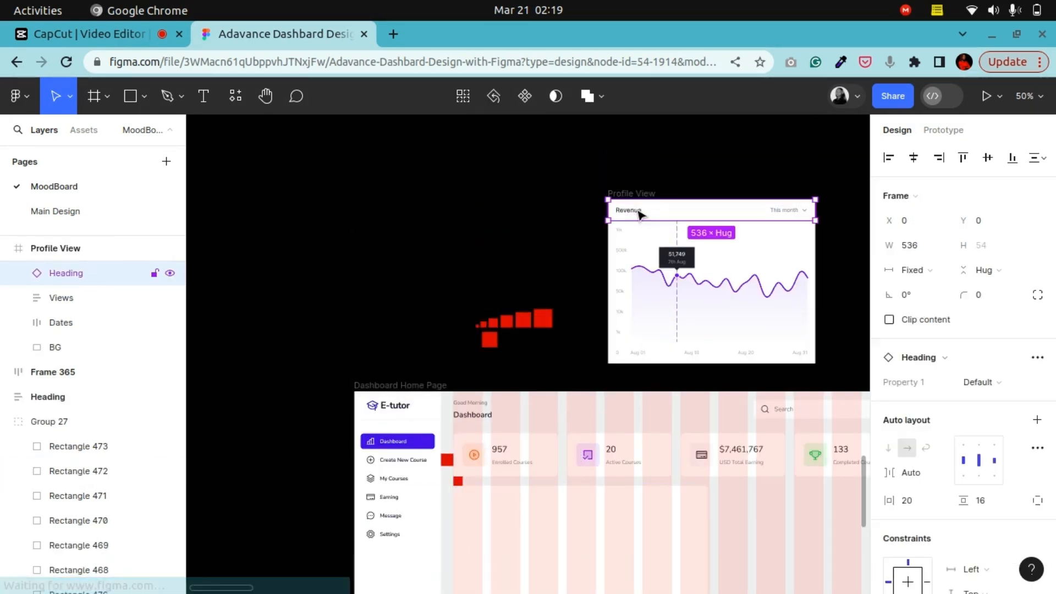
double_click(640, 214)
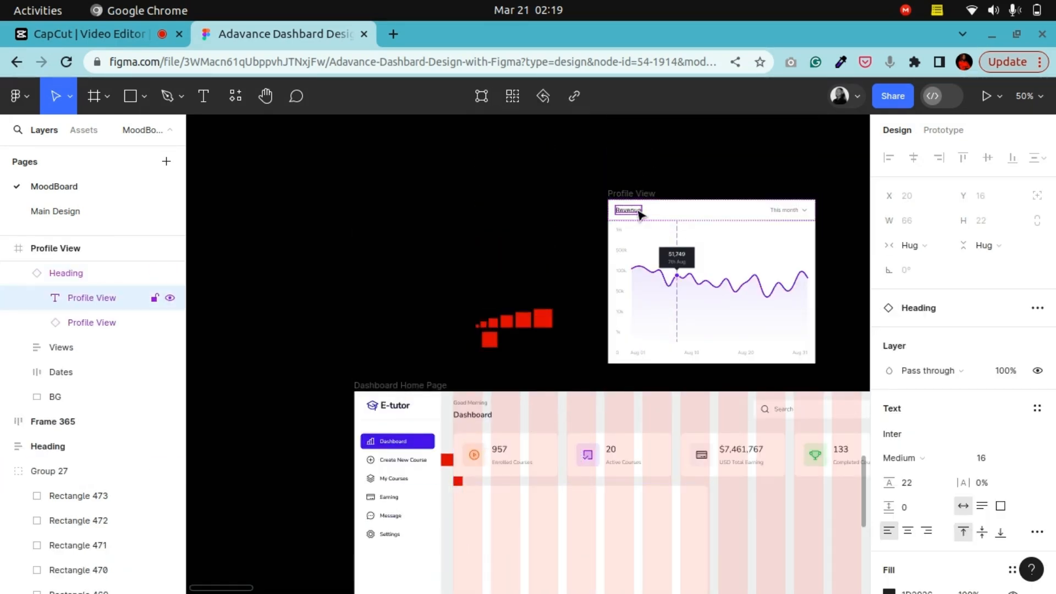
left_click(784, 214, "shift")
left_click_drag(785, 215, 629, 510)
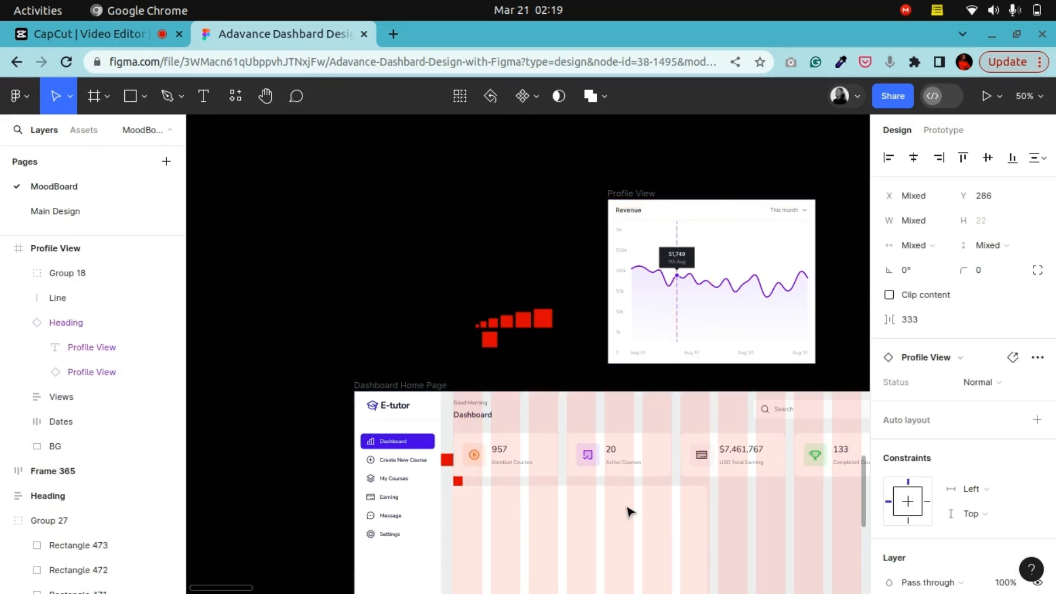
Group the copied Revenue title and This month dropdown
scroll(629, 509, "down", 3)
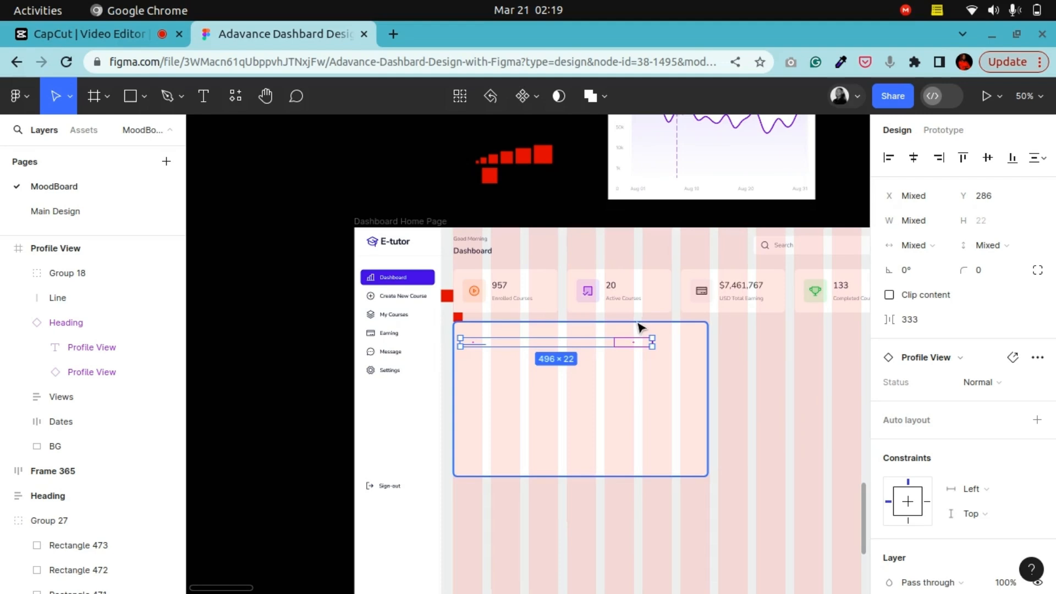
key("shift+0")
right_click(562, 332)
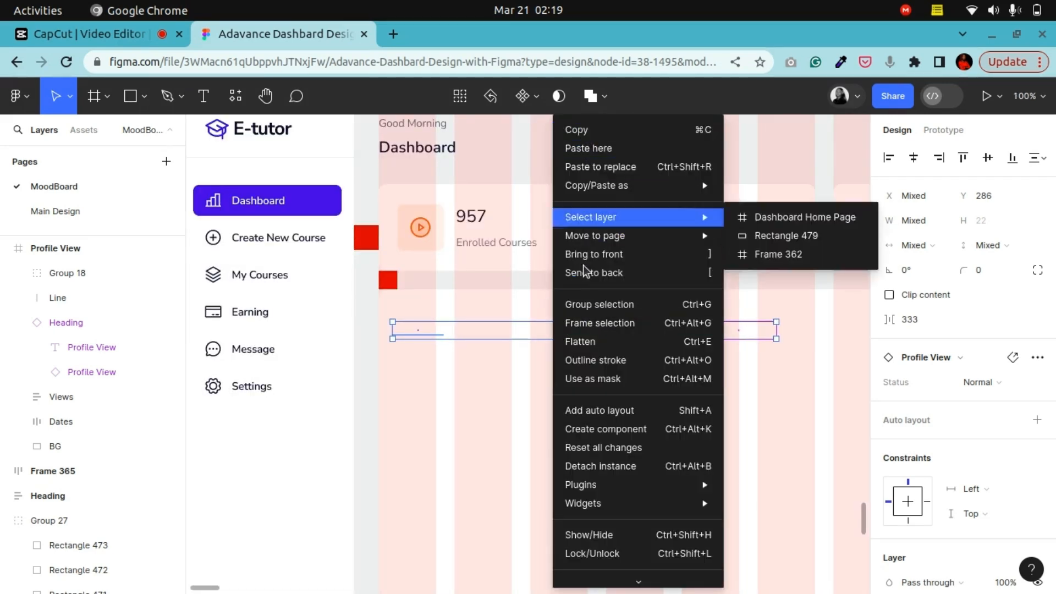
left_click(573, 302)
key("ctrl+v")
scroll(453, 399, "up", 2)
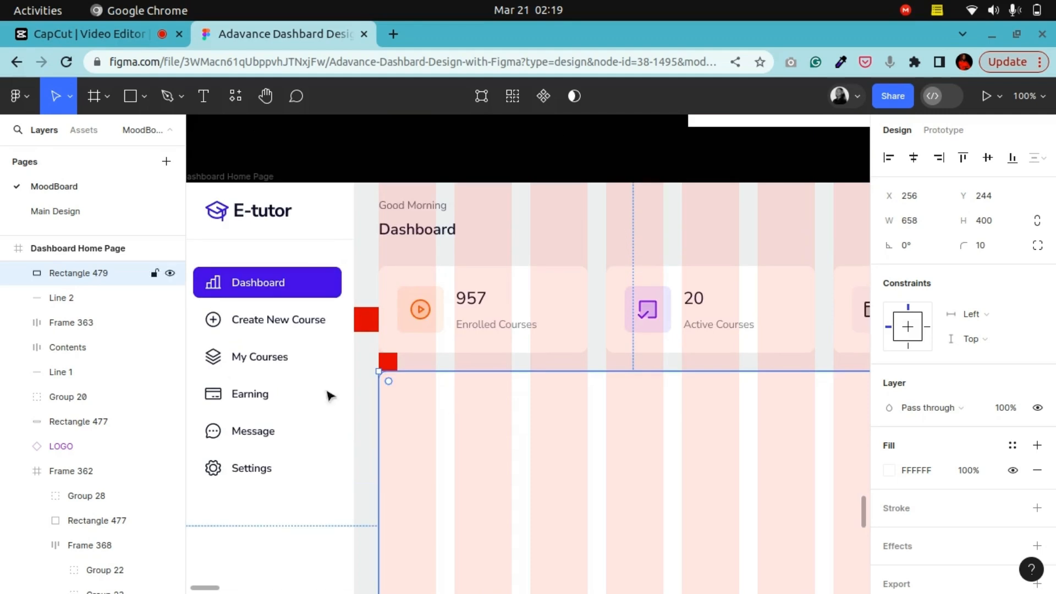
Bring the Revenue heading group in front of the white rectangle and place it just inside the rectangle's upper edge
scroll(51, 280, "up", 3)
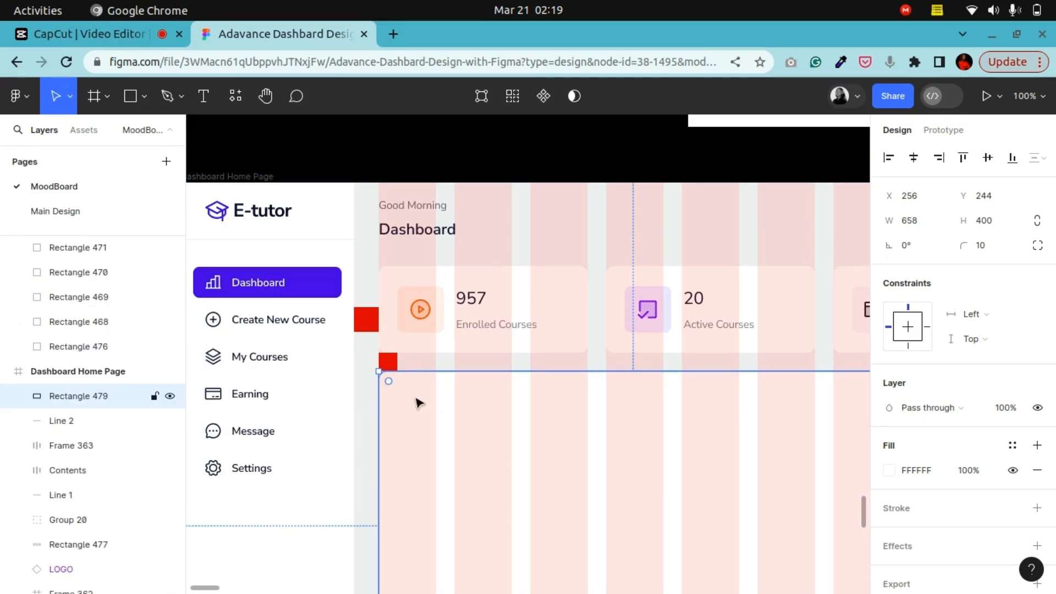
left_click_drag(445, 372, 451, 424)
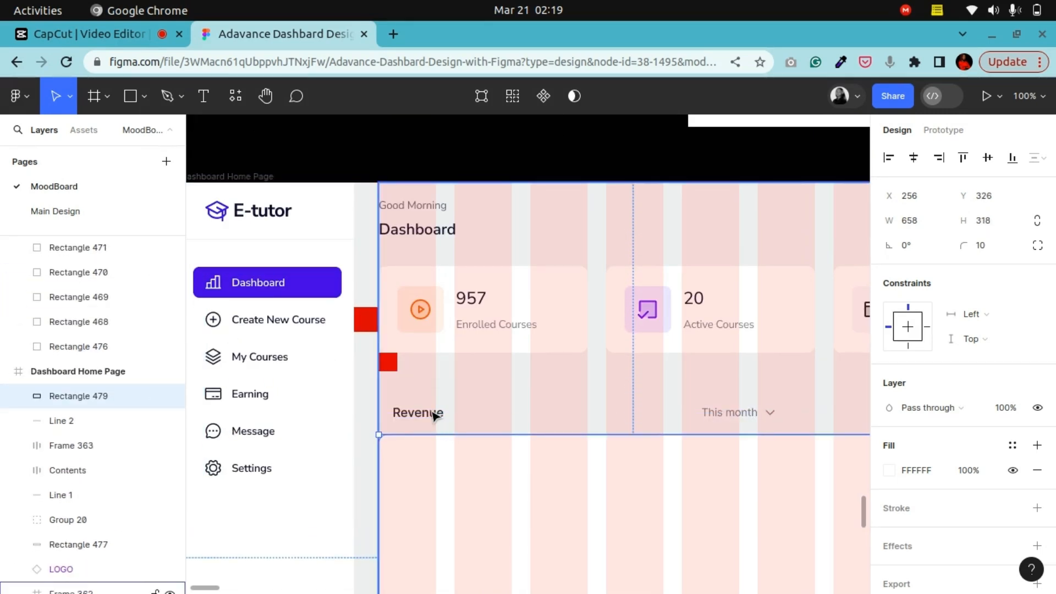
double_click(434, 414)
right_click(434, 416)
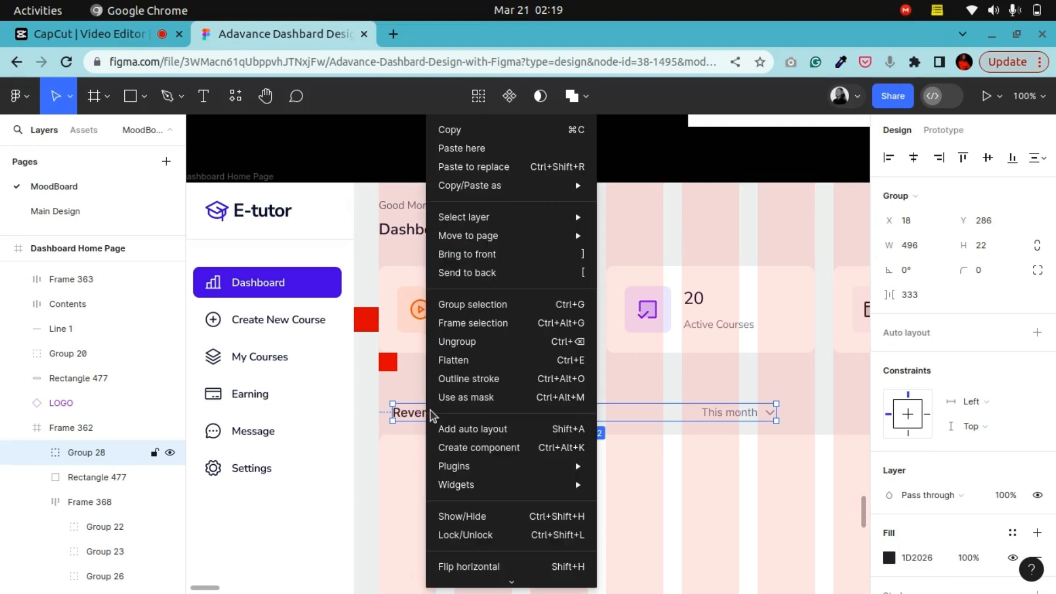
mouse_move(576, 468)
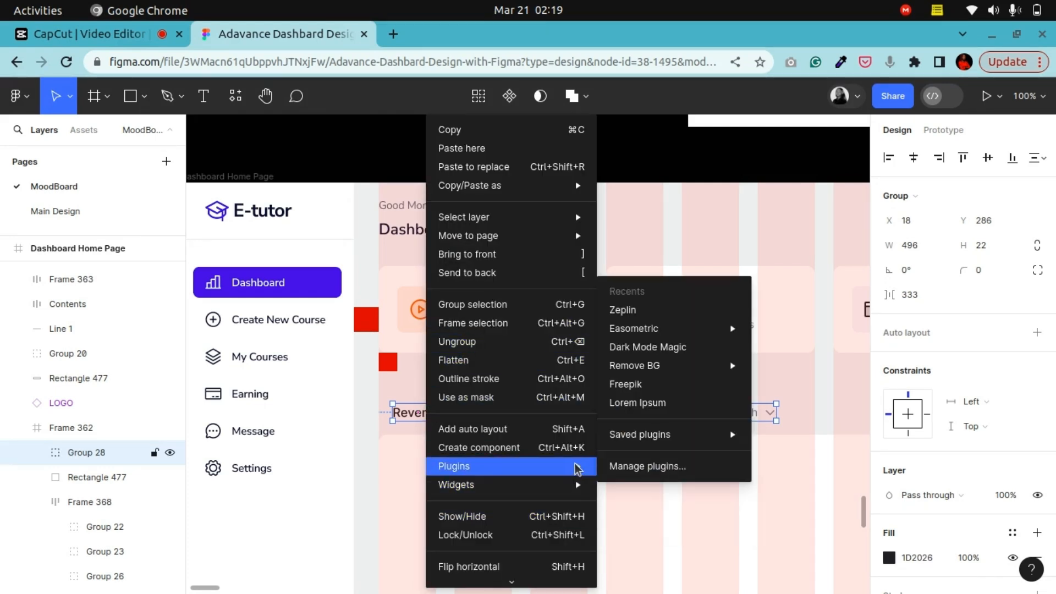
left_click(498, 254)
left_click(407, 432)
left_click_drag(406, 422, 400, 381)
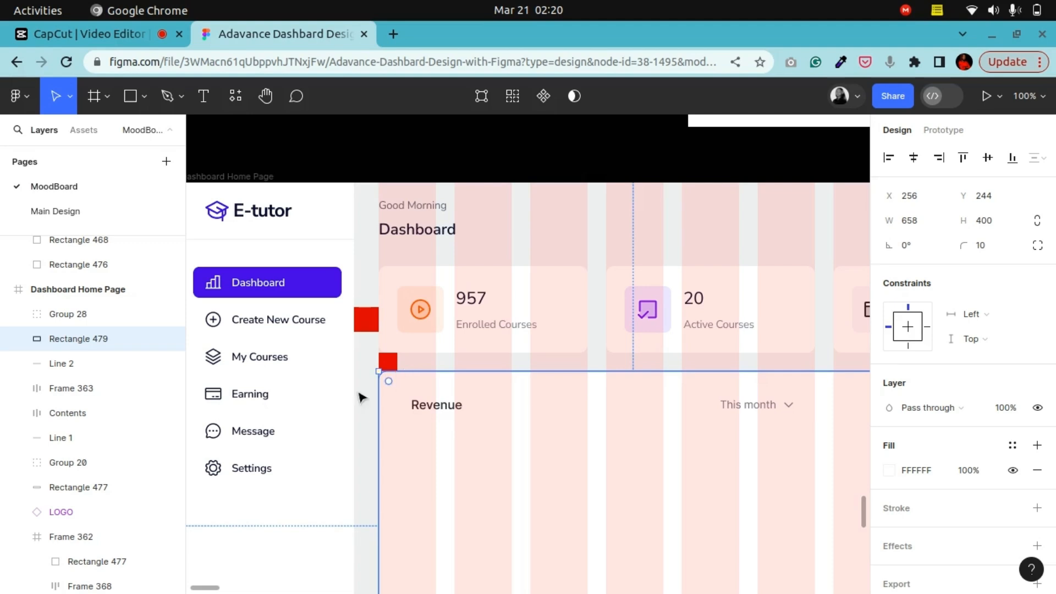
Widen the white rectangle to 663 so that its far edge meets the grid column's edge
left_click(265, 97)
scroll(372, 293, "down", 5)
scroll(373, 292, "right", 5)
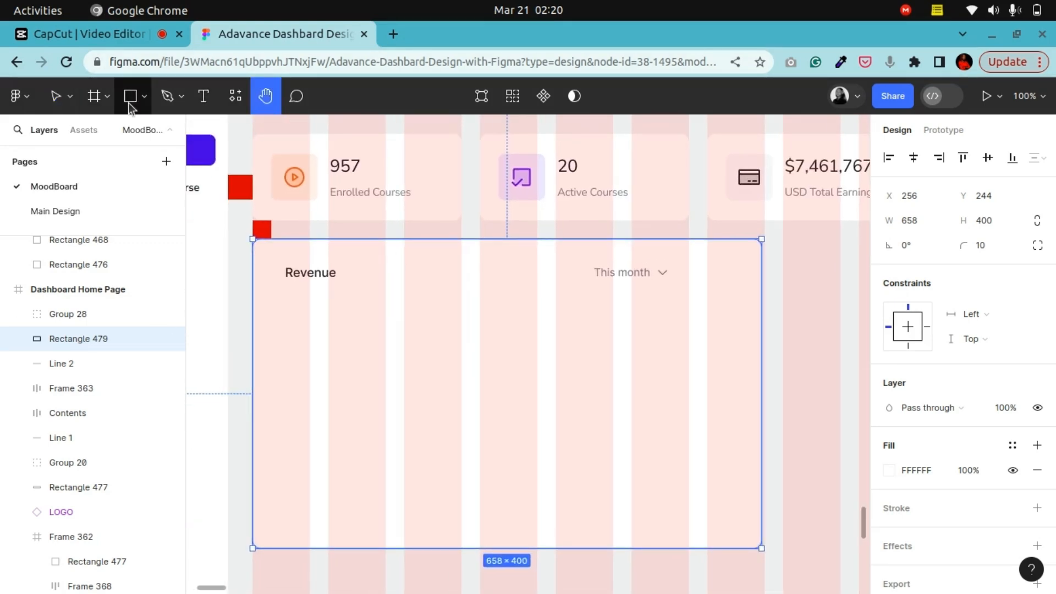
left_click(55, 96)
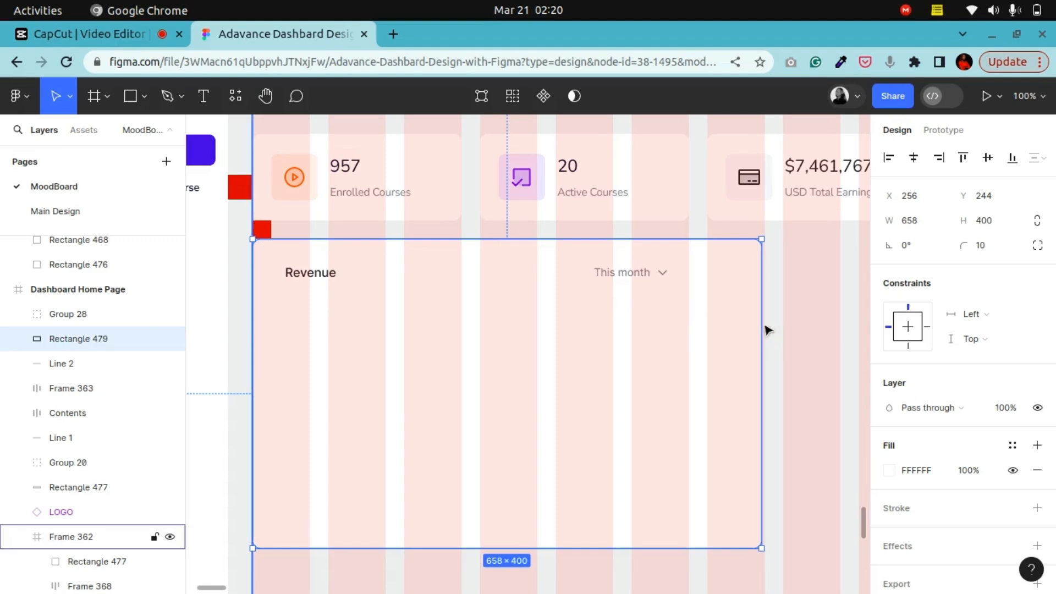
left_click_drag(762, 325, 765, 324)
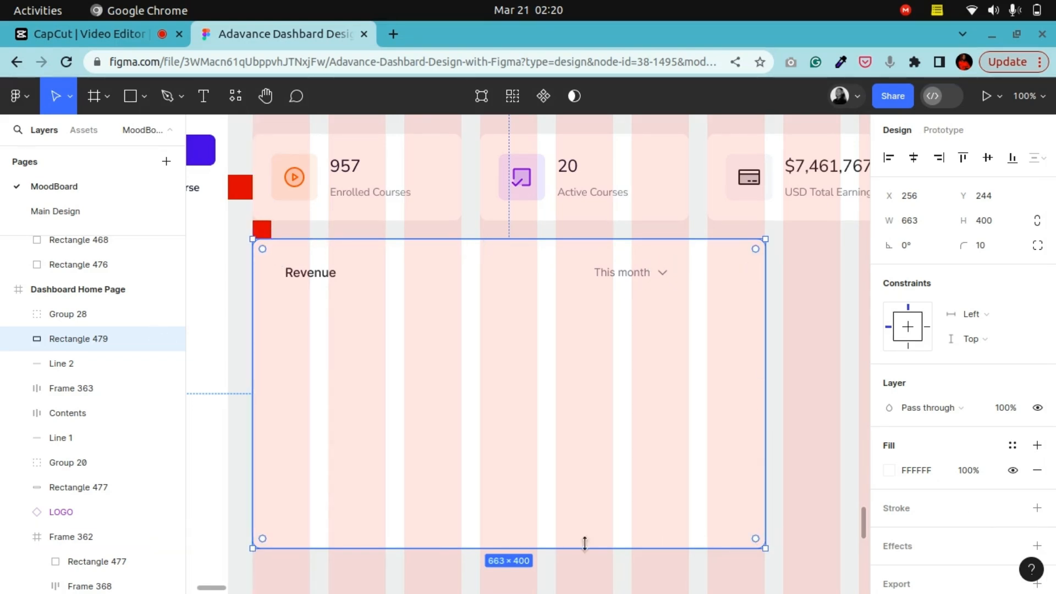
Copy the 24 × 24 red spacer square from the spacing set to the white rectangle's upper corner and bring it to the front
scroll(306, 435, "up", 3)
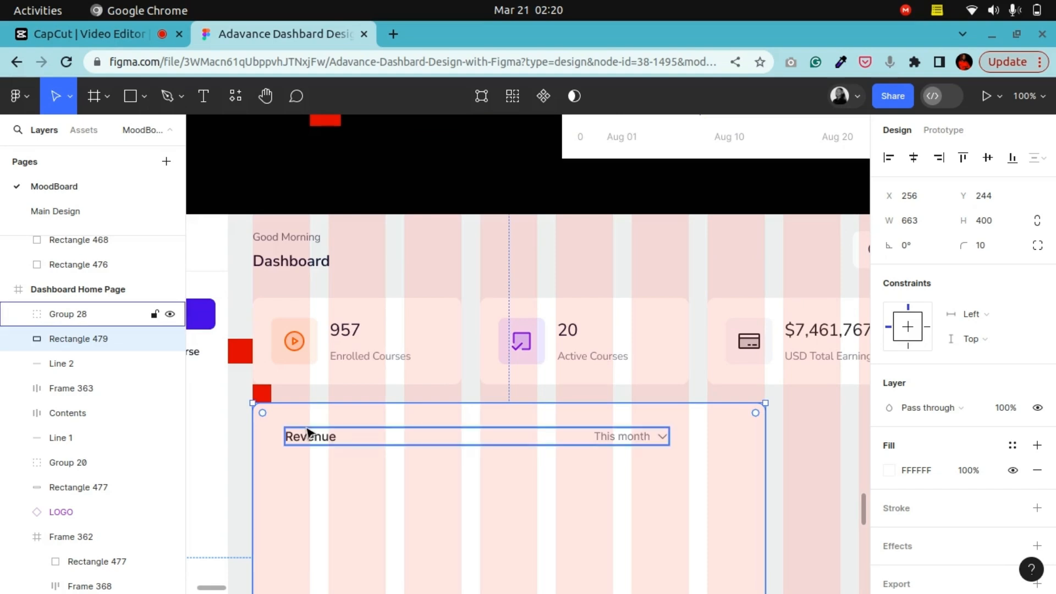
scroll(307, 432, "up", 2)
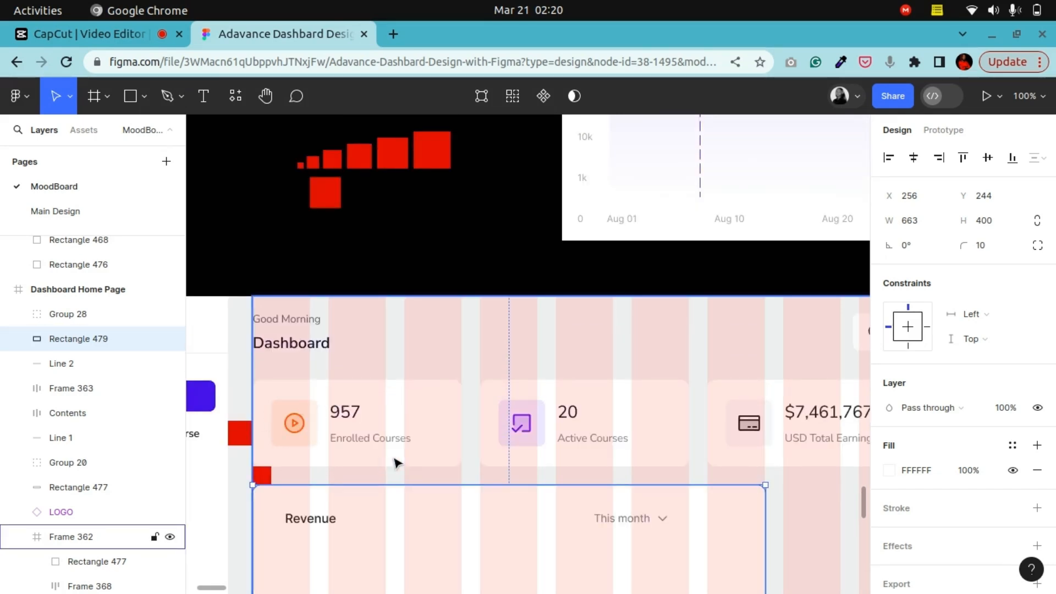
scroll(309, 297, "up", 2)
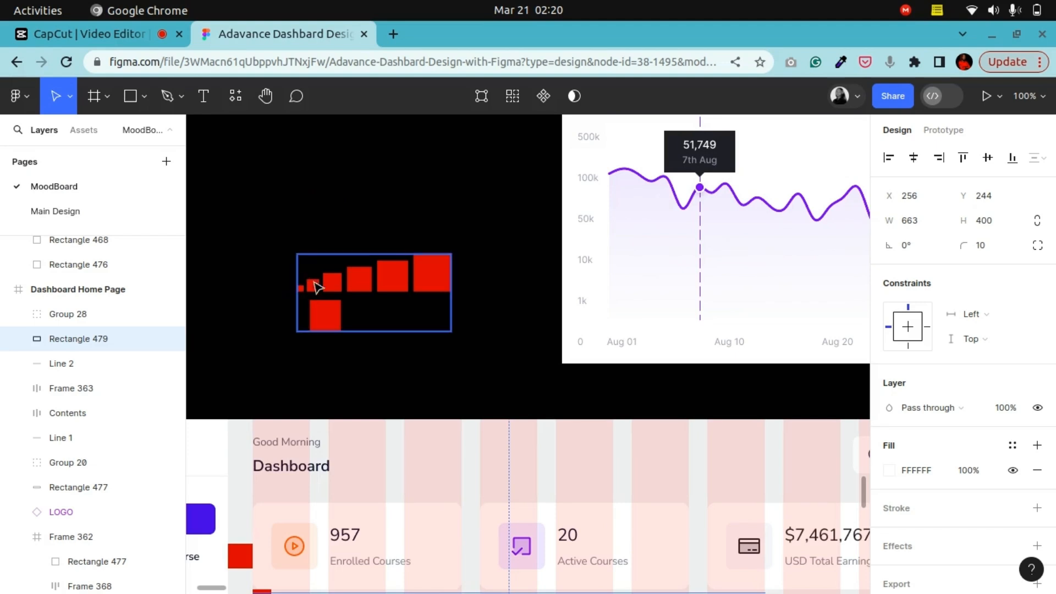
left_click(331, 286)
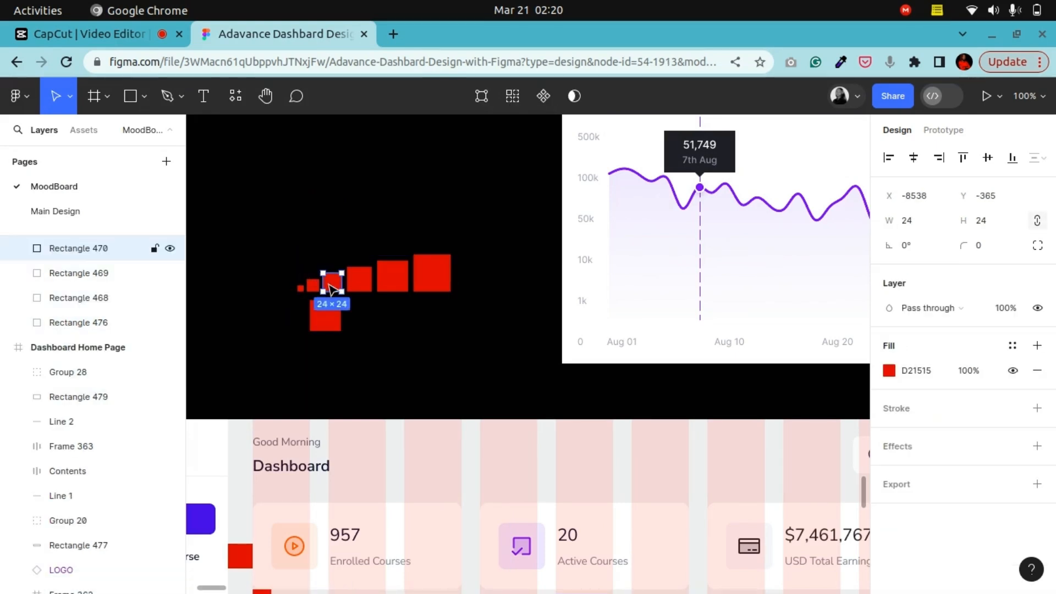
left_click_drag(329, 342, 263, 238)
right_click(262, 241)
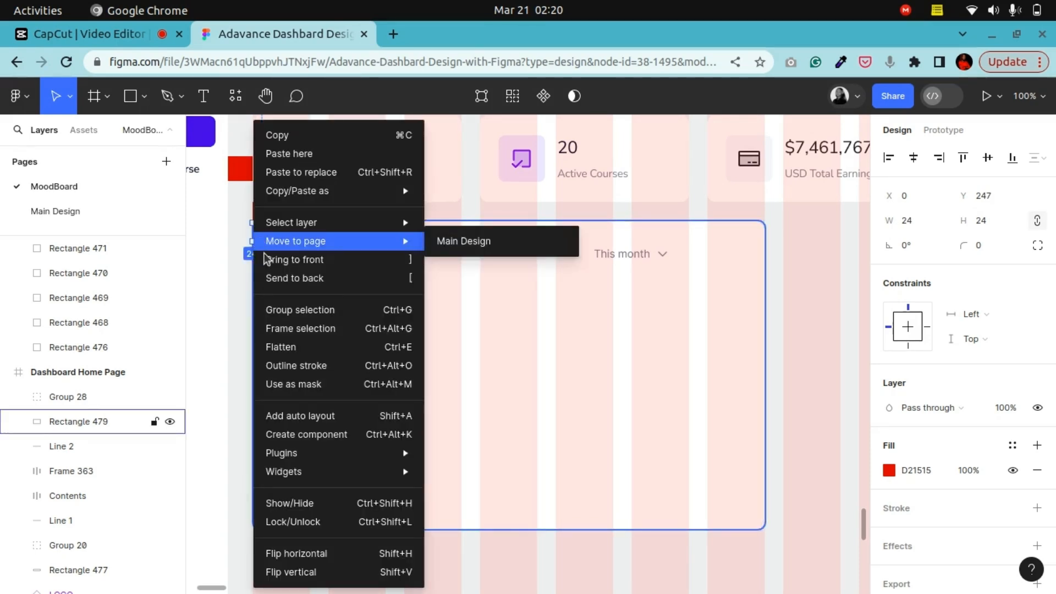
left_click(292, 262)
Move the spacer square's layer above the Revenue heading group and snap it to the white rectangle's upper corner at X 256, Y 244
left_click_drag(265, 230, 311, 230)
left_click_drag(105, 497, 93, 315)
scroll(93, 319, "up", 3)
left_click_drag(81, 407, 71, 317)
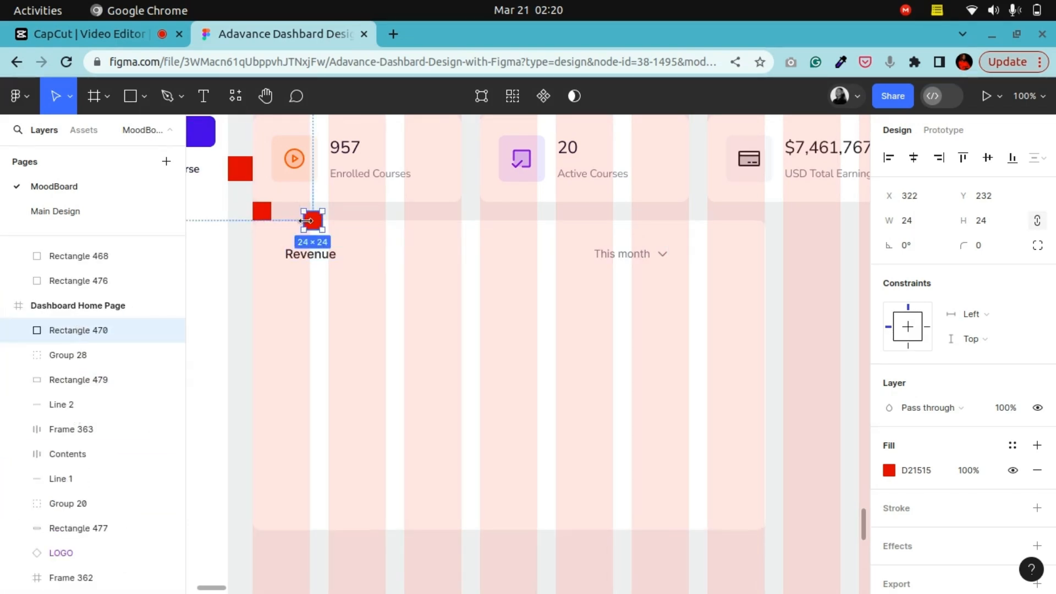
left_click_drag(313, 221, 262, 238)
Stretch the red spacer square to 663 × 24 across the white rectangle's full width, and match their far edges
left_click(266, 98)
left_click_drag(376, 337, 495, 391)
key("ctrl+plus")
left_click_drag(389, 346, 419, 426)
left_click(57, 100)
left_click_drag(253, 313, 678, 293)
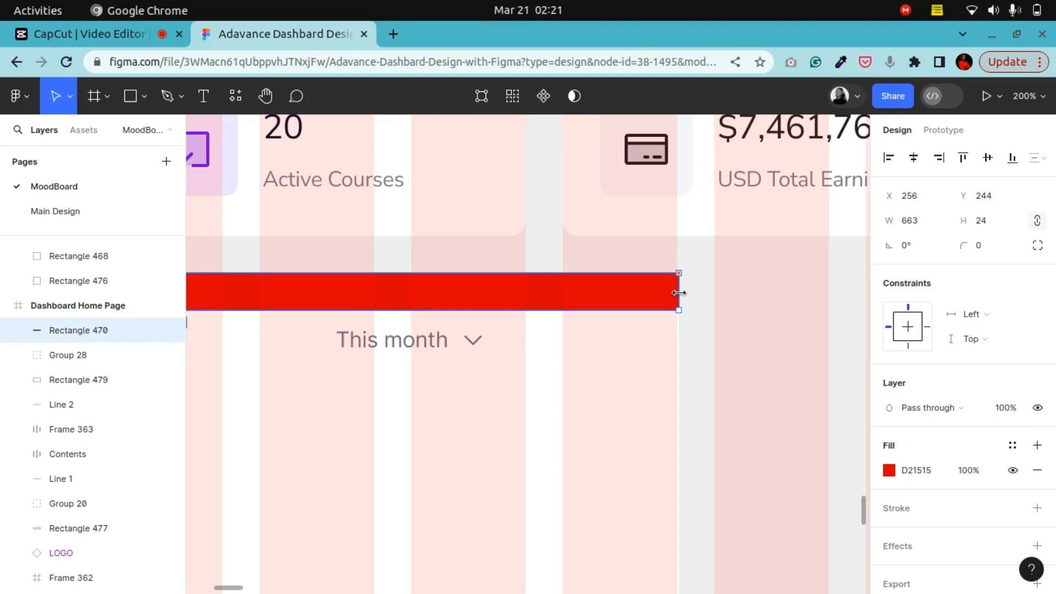
left_click(678, 358)
left_click_drag(676, 344, 679, 342)
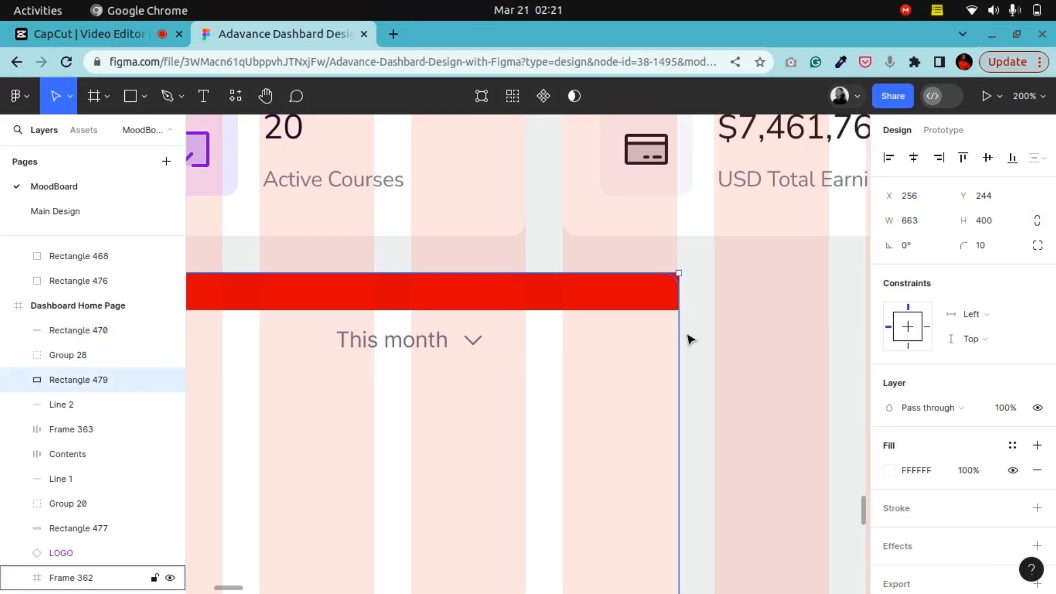
Copy the 663 × 24 red spacer bar to the white rectangle's bottom edge at Y 620
key("shift+0")
left_click(264, 97)
left_click_drag(302, 307, 544, 213)
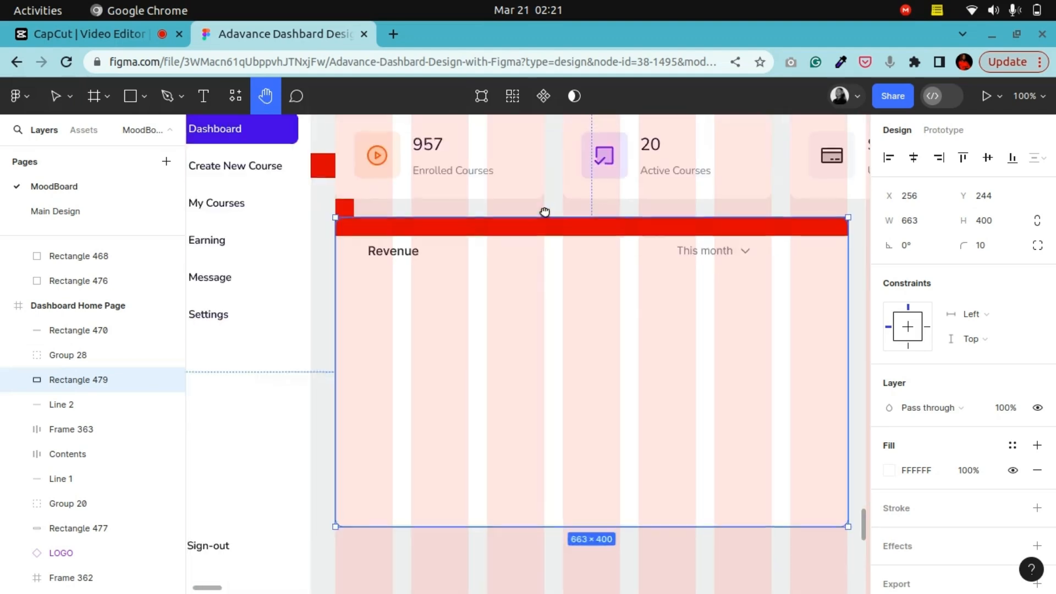
left_click_drag(453, 274, 414, 205)
key("v")
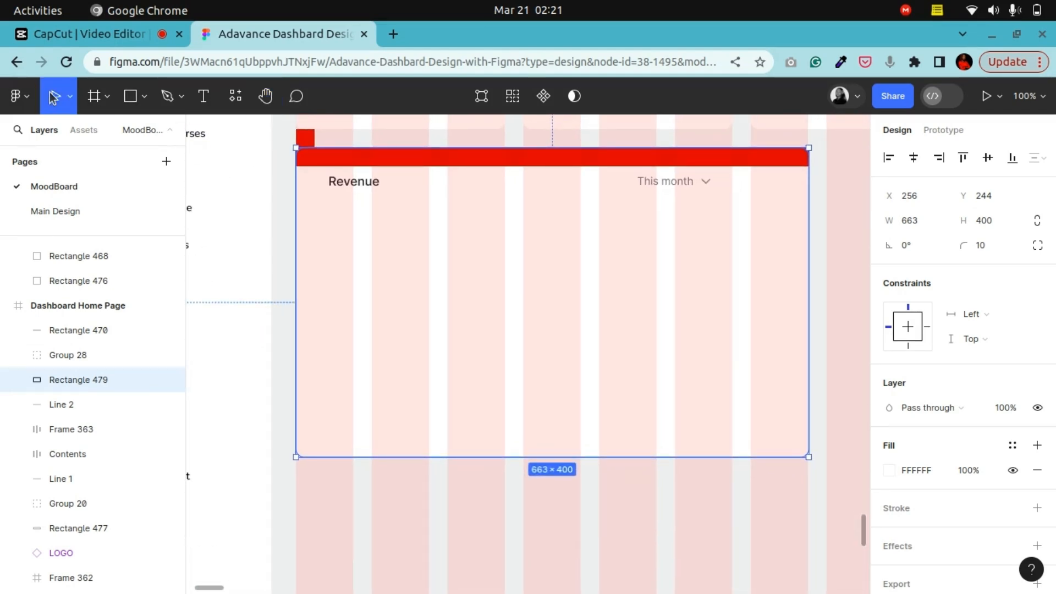
left_click(343, 163)
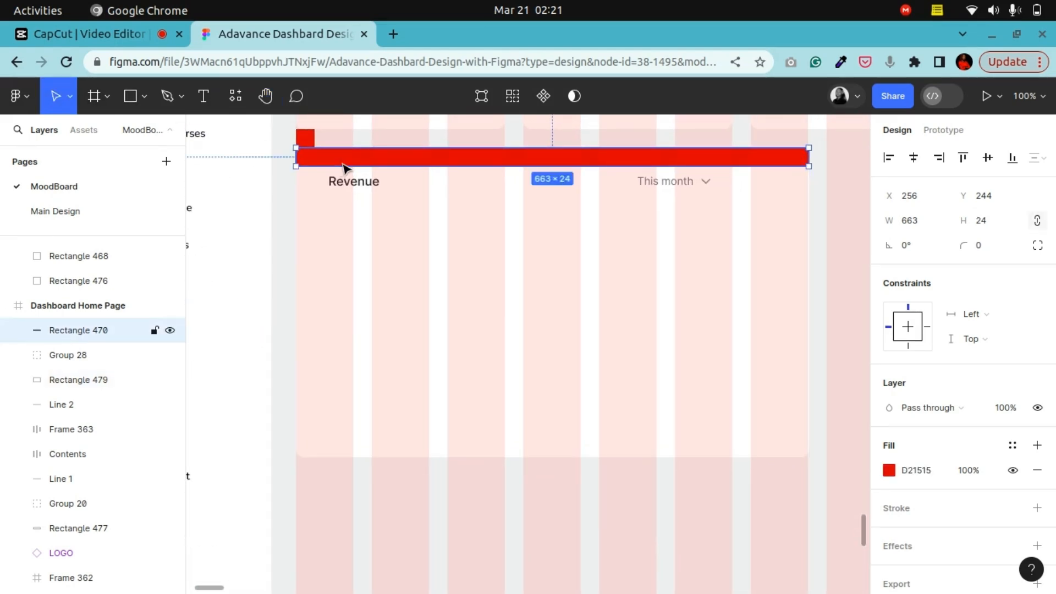
left_click_drag(343, 164, 344, 460)
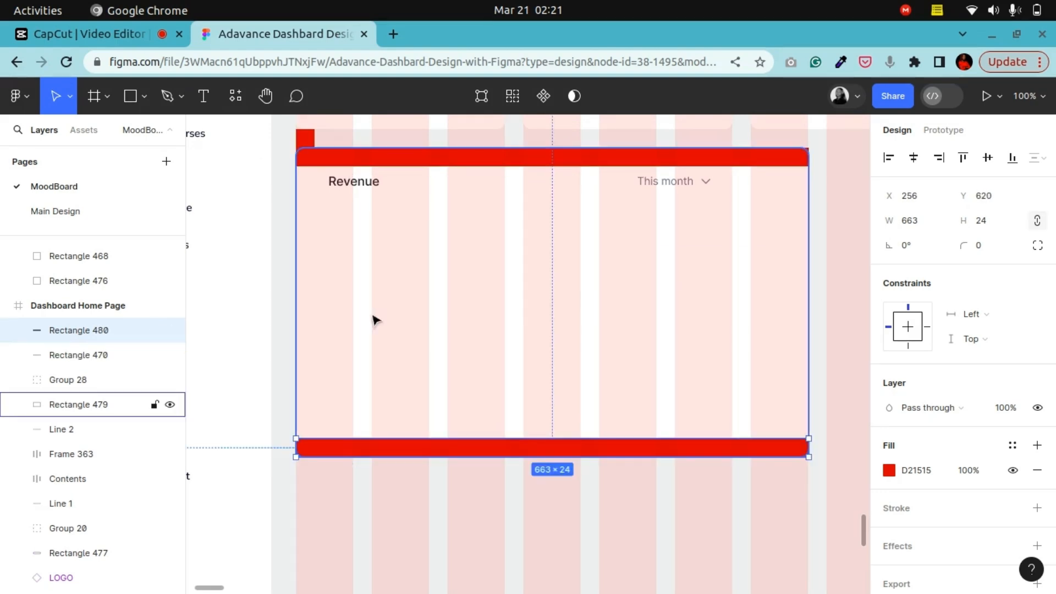
Duplicate the upper red spacer bar below the Revenue heading and set the copy's width to 24
left_click(325, 163)
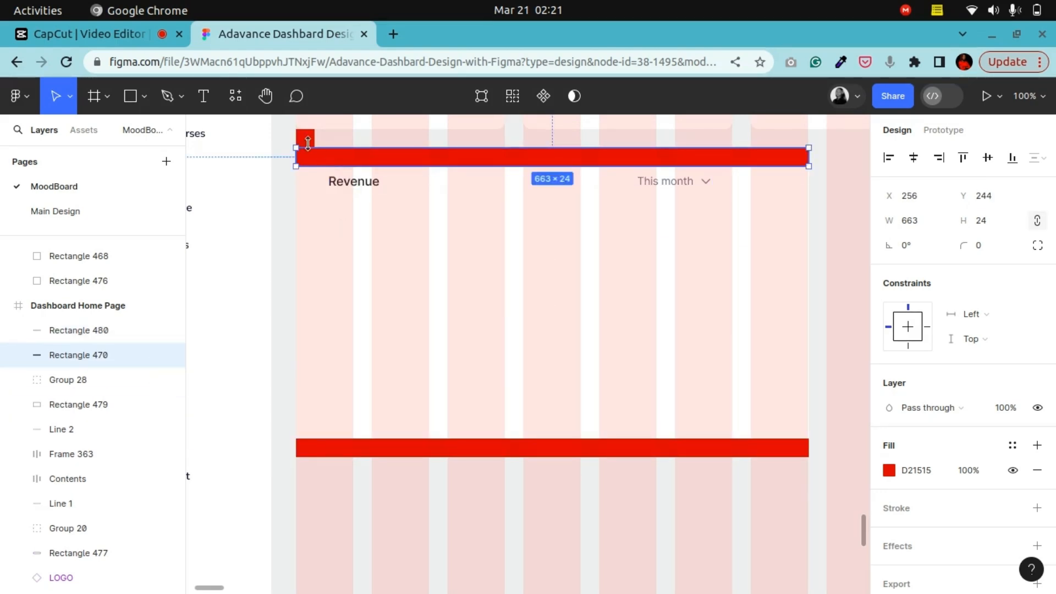
left_click(305, 141)
left_click(314, 160)
left_click_drag(316, 164, 325, 245)
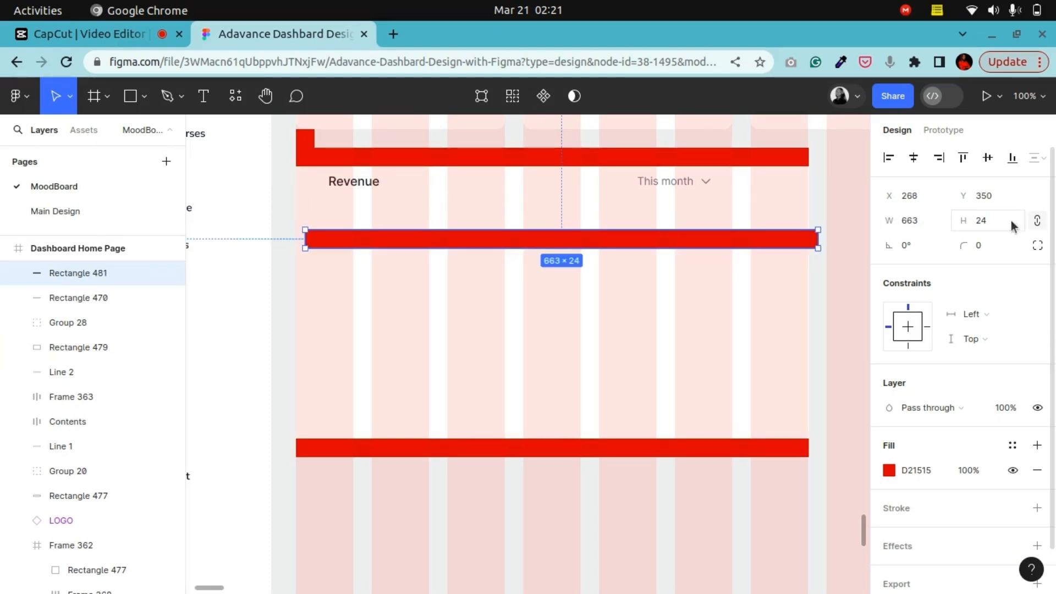
left_click(925, 226)
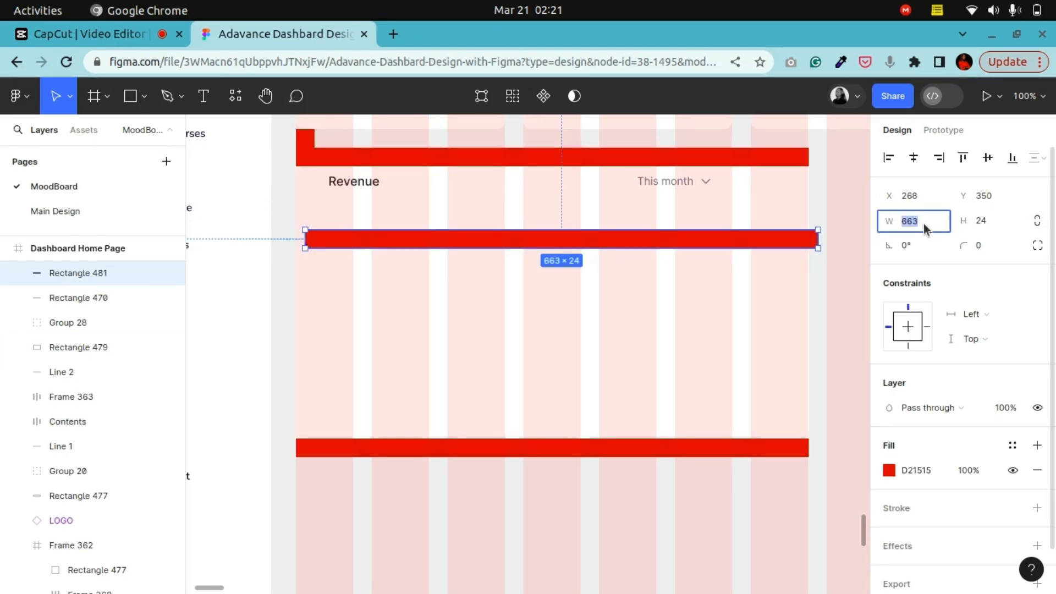
type("24")
key("Return")
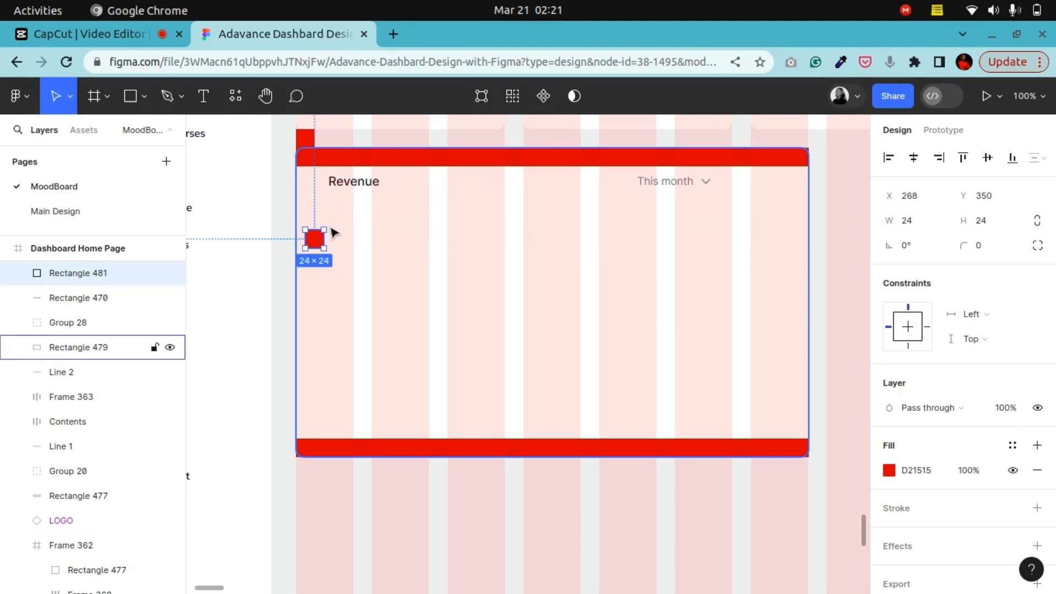
Stretch the red square to 24 × 353 along the white rectangle's left edge and copy it to the right edge at X 895
left_click_drag(312, 243, 302, 439)
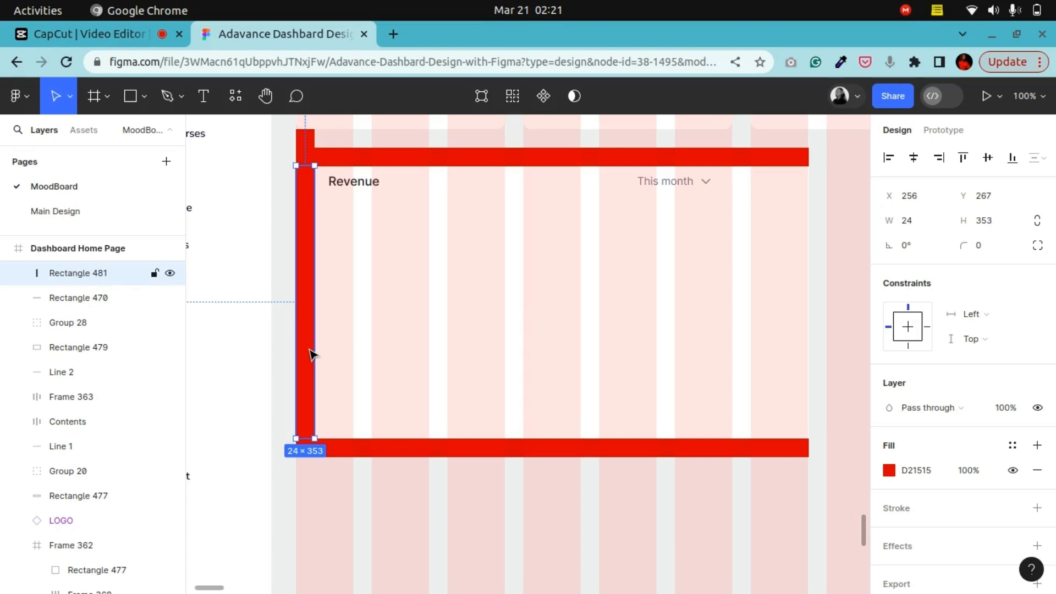
left_click_drag(311, 354, 806, 356)
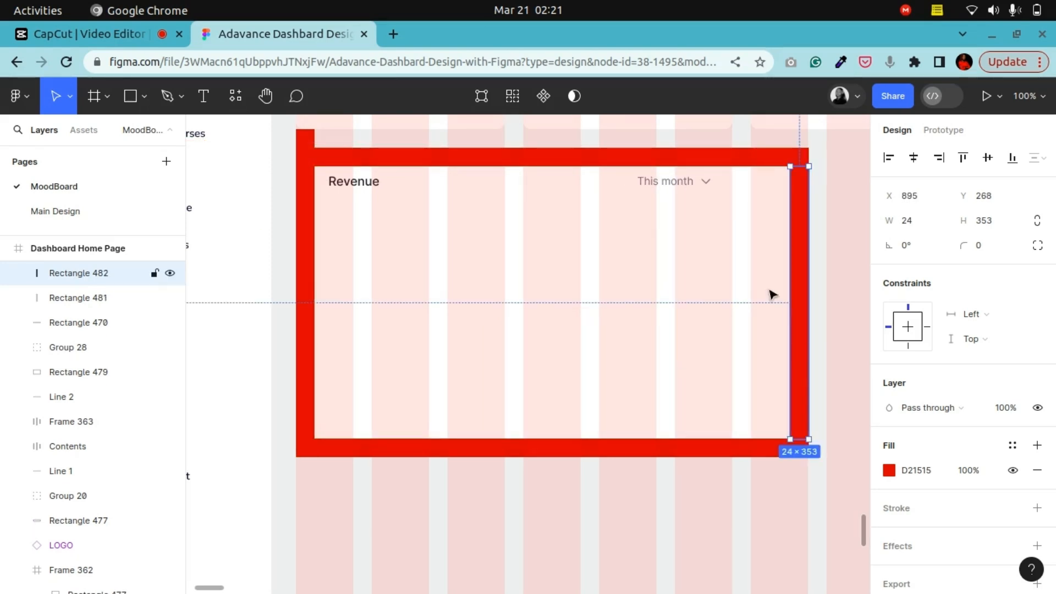
Ungroup the Revenue heading and the This month dropdown inside the white rectangle
left_click(356, 181)
left_click(356, 181)
left_click(421, 210)
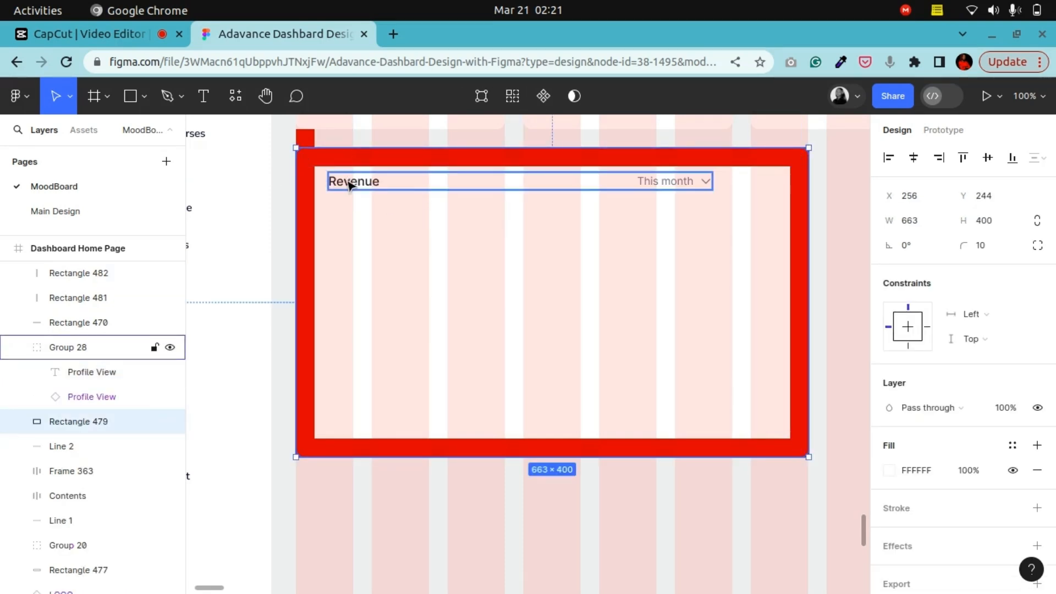
left_click(349, 182)
right_click(350, 182)
left_click(399, 341)
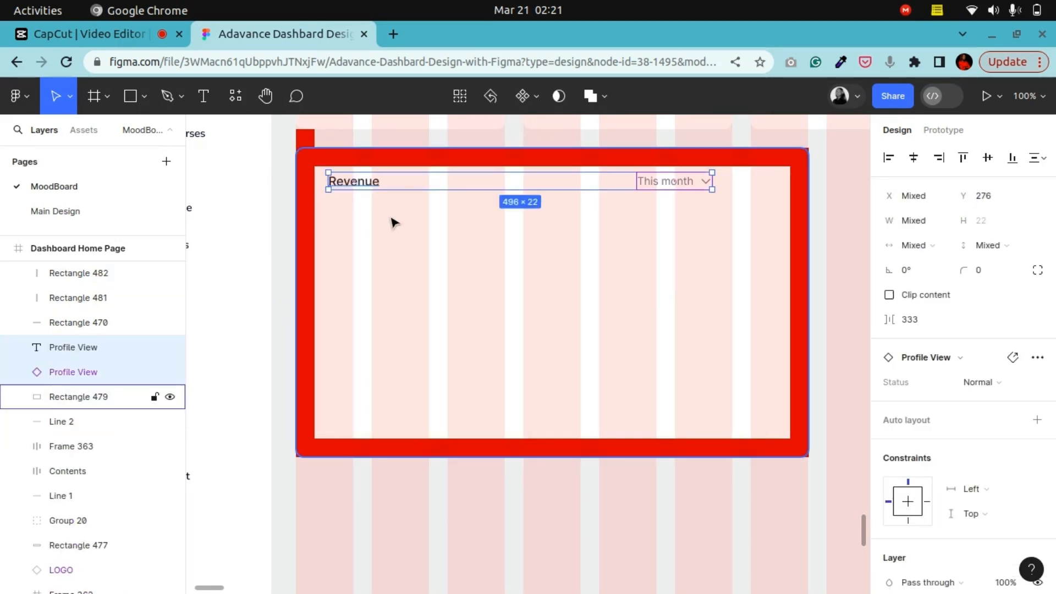
Move the Revenue heading into the upper-left inner corner of the red spacers at X 279, Y 263
left_click(354, 184)
left_click(356, 187)
left_click_drag(355, 188, 341, 174)
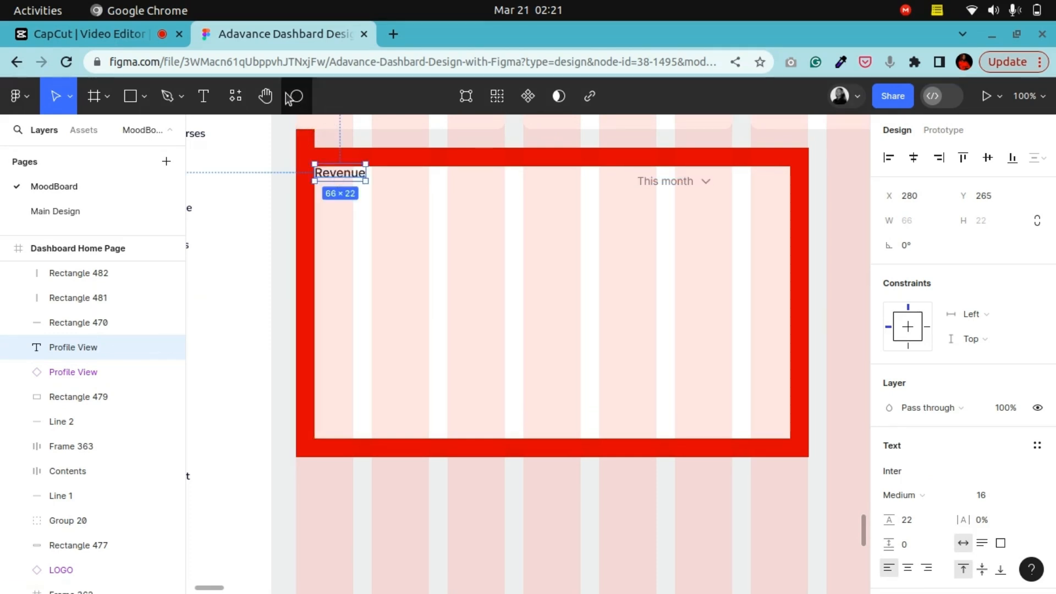
left_click(269, 98)
left_click_drag(393, 300, 485, 415)
key("ctrl+plus")
key("ctrl+plus")
left_click_drag(399, 378, 609, 570)
key("Up")
key("Up")
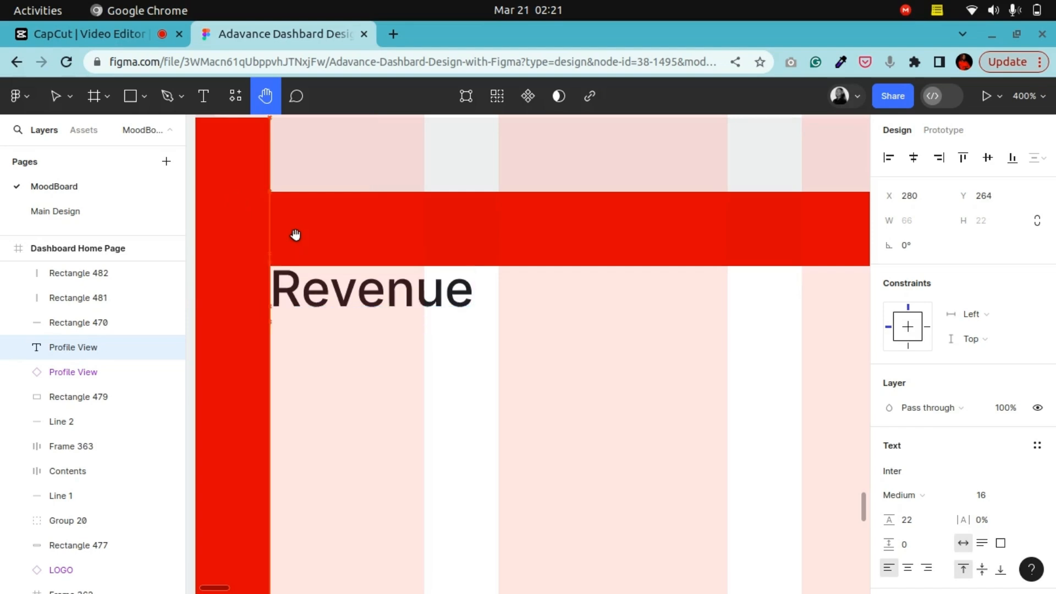
key("Left")
key("Left")
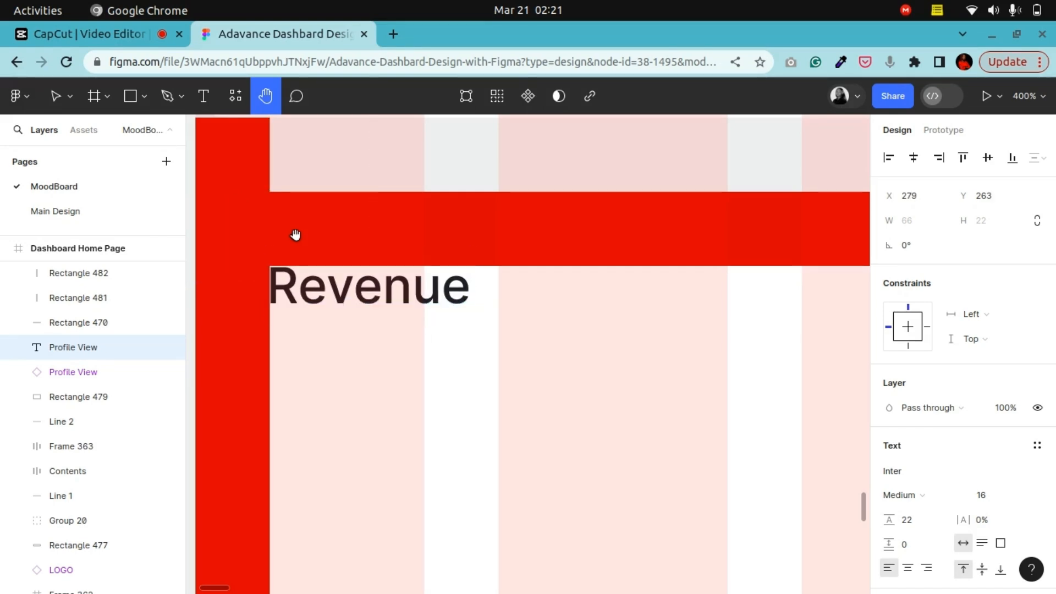
key("Up")
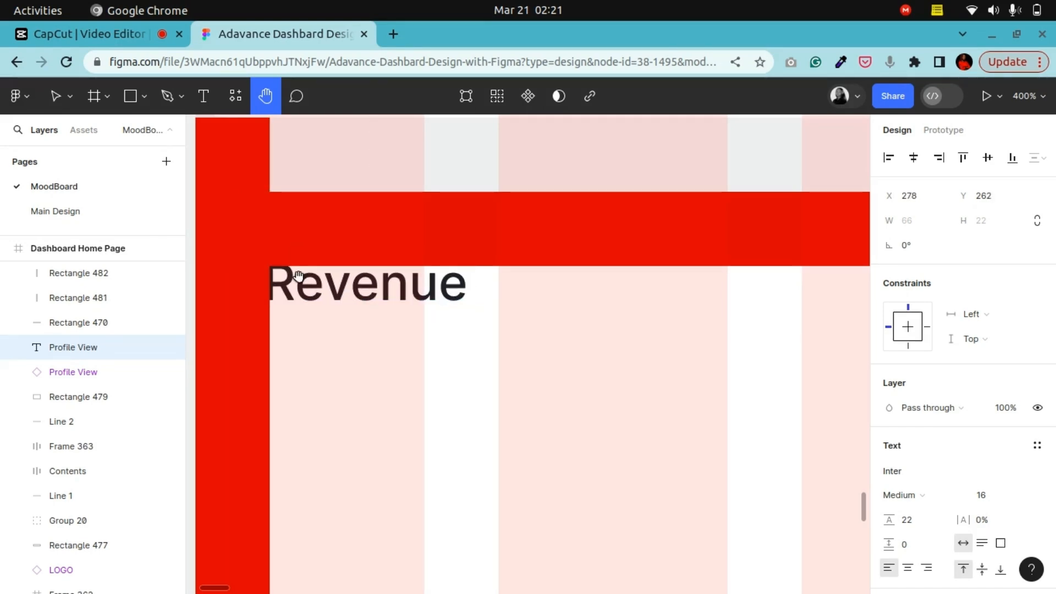
key("Right")
key("Down")
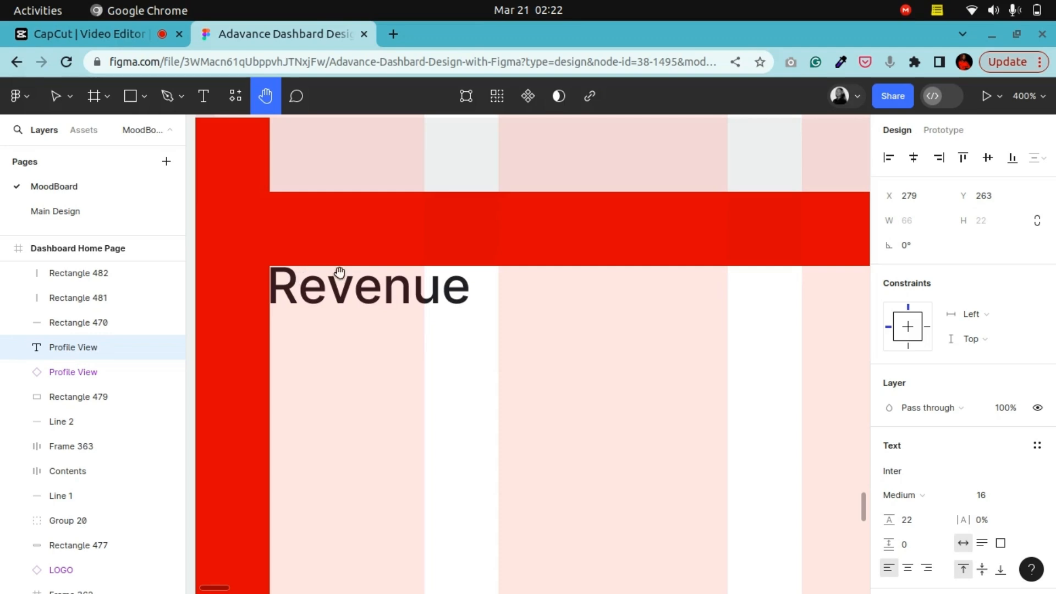
Detach the This month dropdown from its component
scroll(448, 283, "right", 10)
scroll(342, 280, "right", 5)
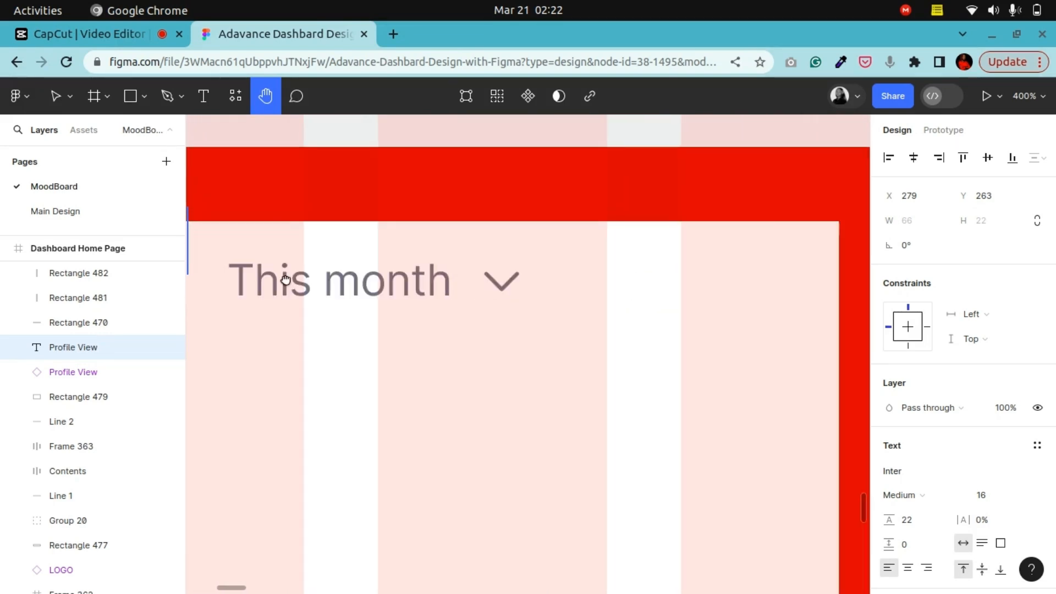
key("v")
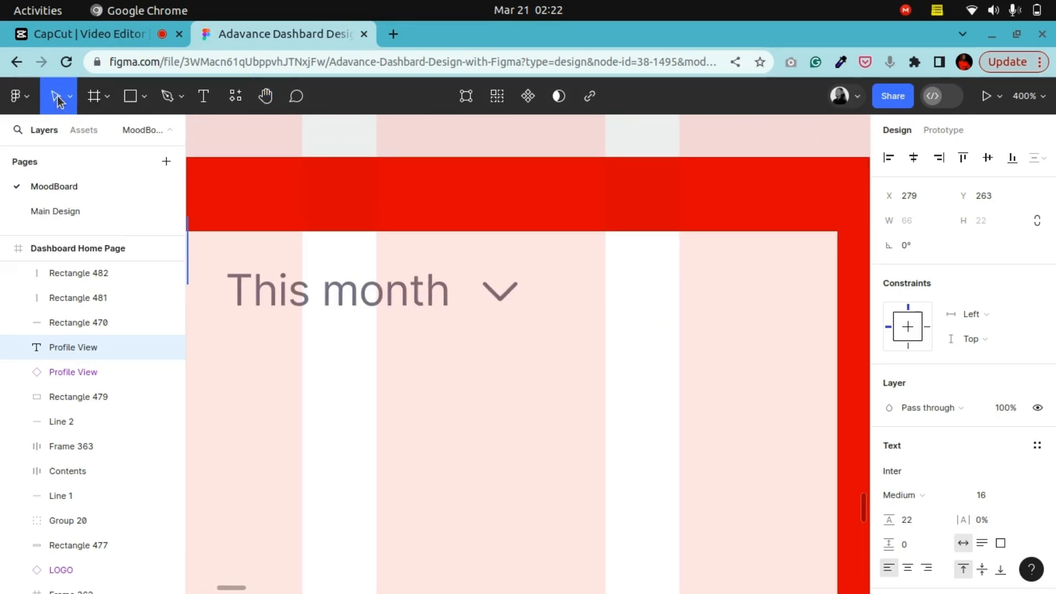
left_click(403, 301)
left_click(1037, 357)
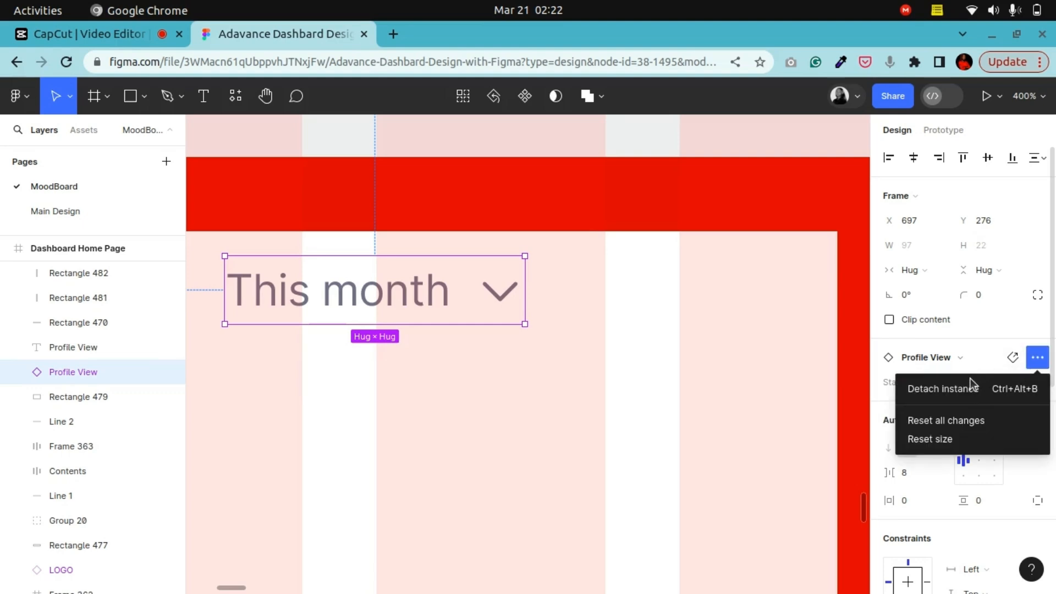
left_click(1037, 357)
left_click(986, 388)
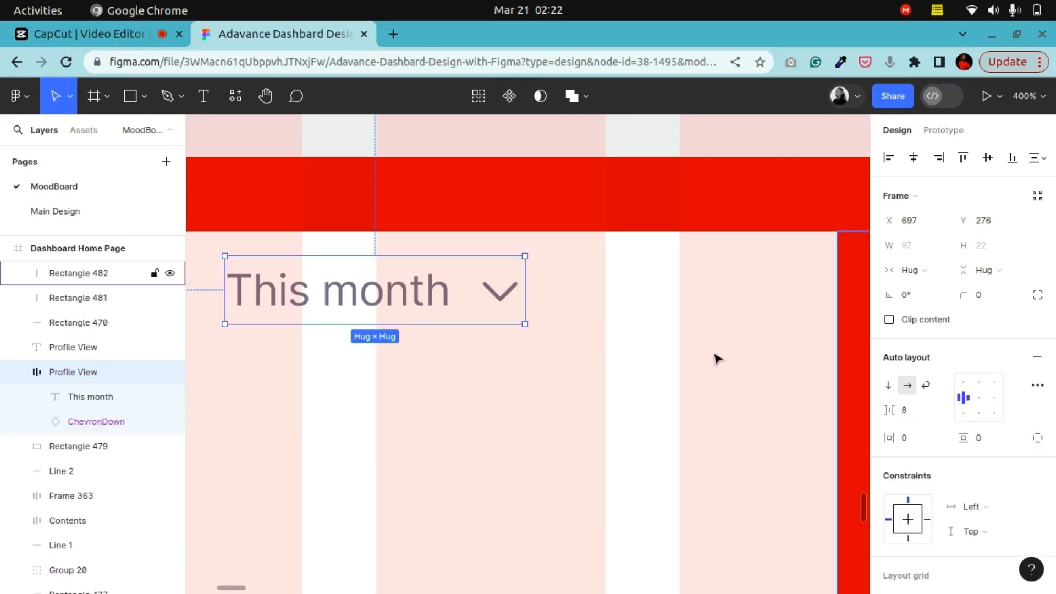
Move the This month dropdown horizontally to X 800 so its chevron meets the right red spacer
key("Right")
key("Right")
key("Right")
key("Right")
key("Right")
key("Right")
key("Right")
key("Right")
key("Right")
key("Right")
key("Right")
key("Right")
key("Right")
key("Right")
key("Right")
key("Right")
key("Right")
key("Right")
key("Right")
key("Right")
key("Right")
key("Right")
key("Right")
key("Right")
key("Right")
key("Right")
key("Right")
key("Right")
key("Right")
key("Right")
key("Right")
key("Right")
key("Right")
key("Right")
key("Right")
key("Right")
key("Right")
key("Right")
key("Right")
key("Right")
key("Right")
key("Right")
key("Right")
key("Right")
key("Right")
key("Right")
key("Right")
key("Right")
key("Right")
key("Right")
key("Right")
key("Right")
key("Right")
key("Right")
key("Right")
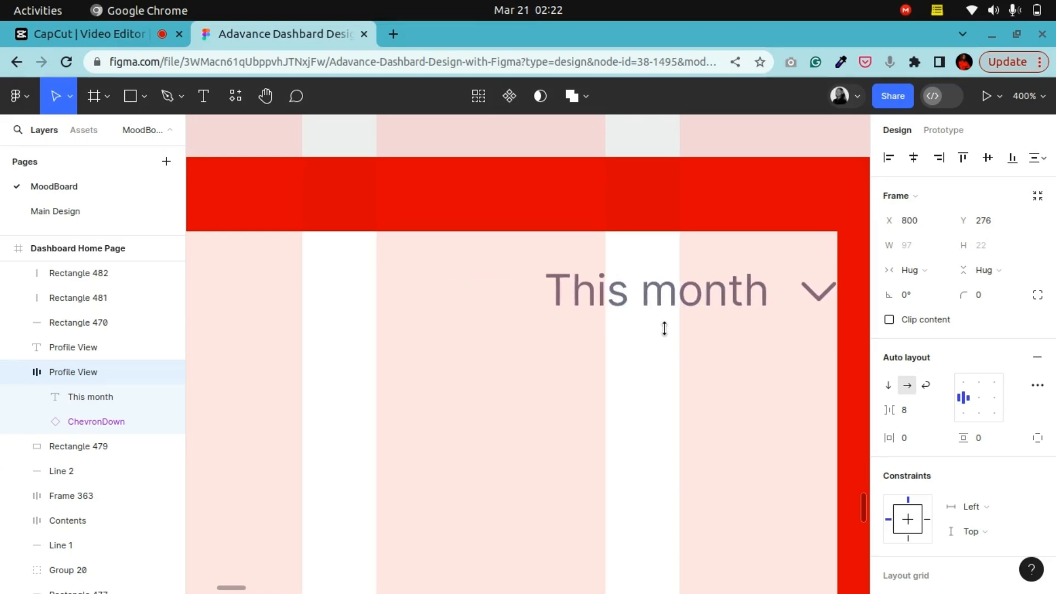
Move the This month dropdown up to Y 262 so its text meets the upper red spacer
key("minus")
key("Up")
key("Up")
key("Up")
key("Up")
key("Up")
key("Up")
key("Up")
key("Up")
key("Up")
key("Up")
key("Up")
key("Up")
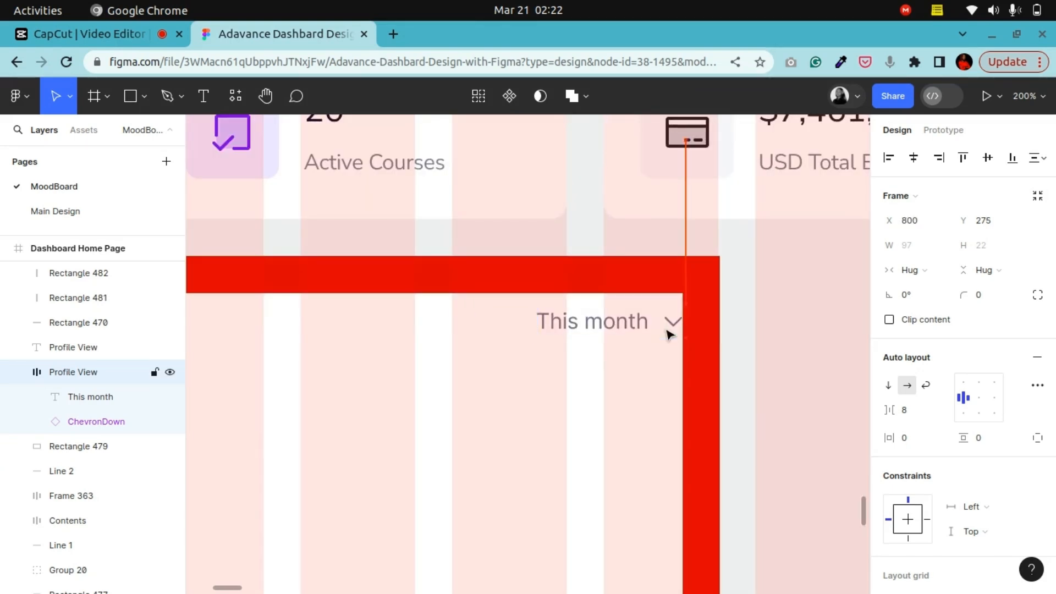
key("Up")
key("Up")
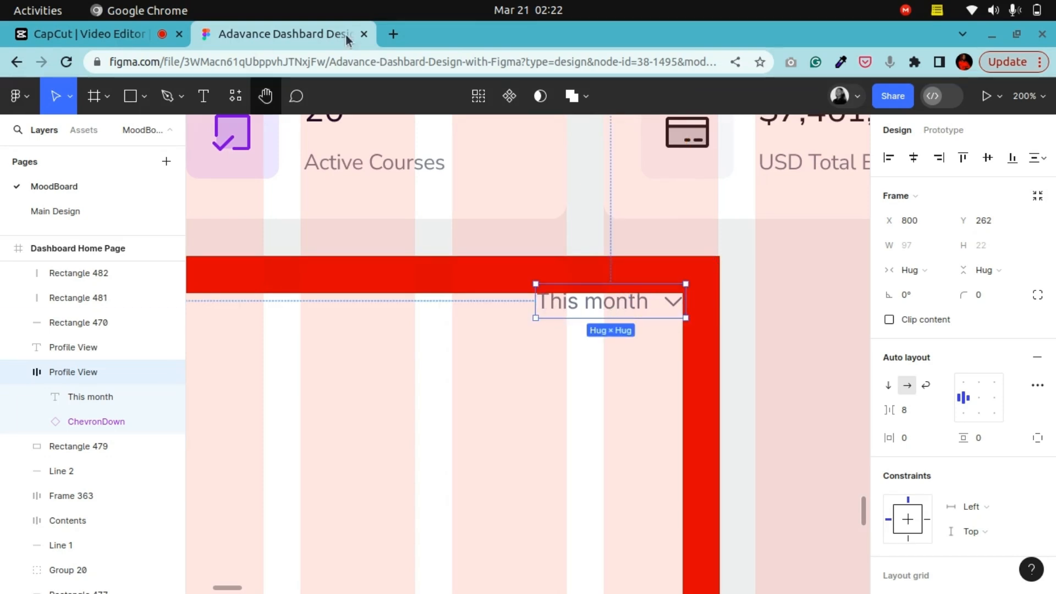
Fine-tune the This month dropdown's horizontal position against the right red spacer to X 801
left_click(268, 103)
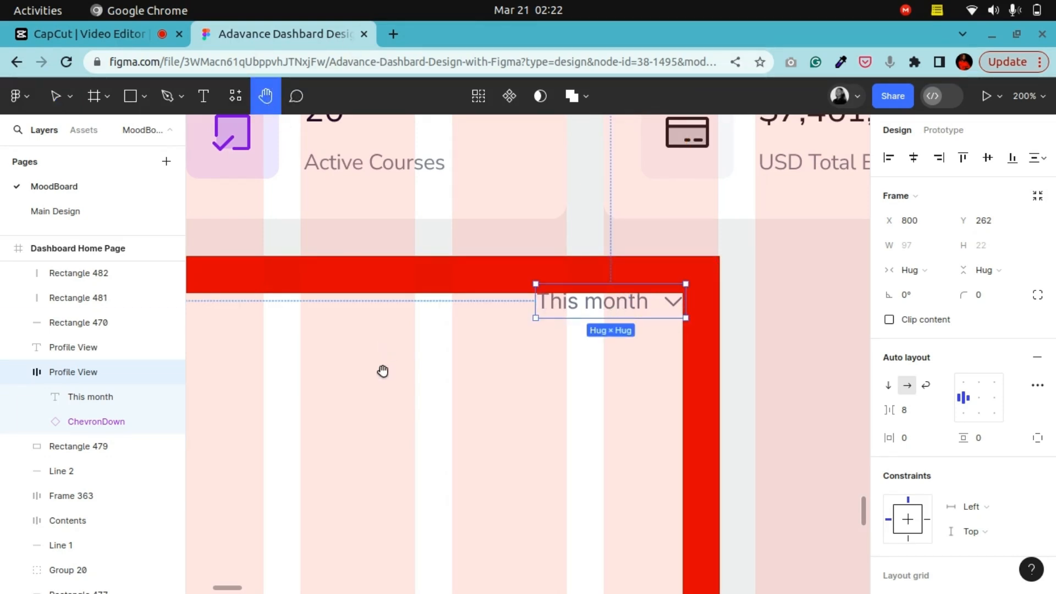
left_click_drag(389, 372, 392, 373)
left_click_drag(502, 357, 483, 391)
key("ctrl+plus")
left_click_drag(671, 317, 484, 325)
key("ctrl+plus")
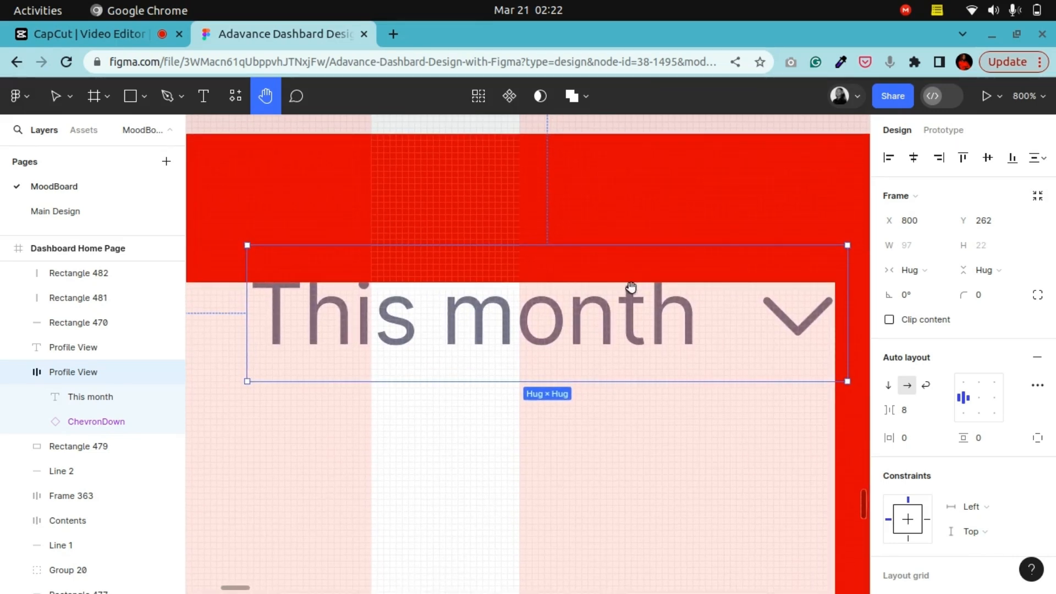
left_click(55, 96)
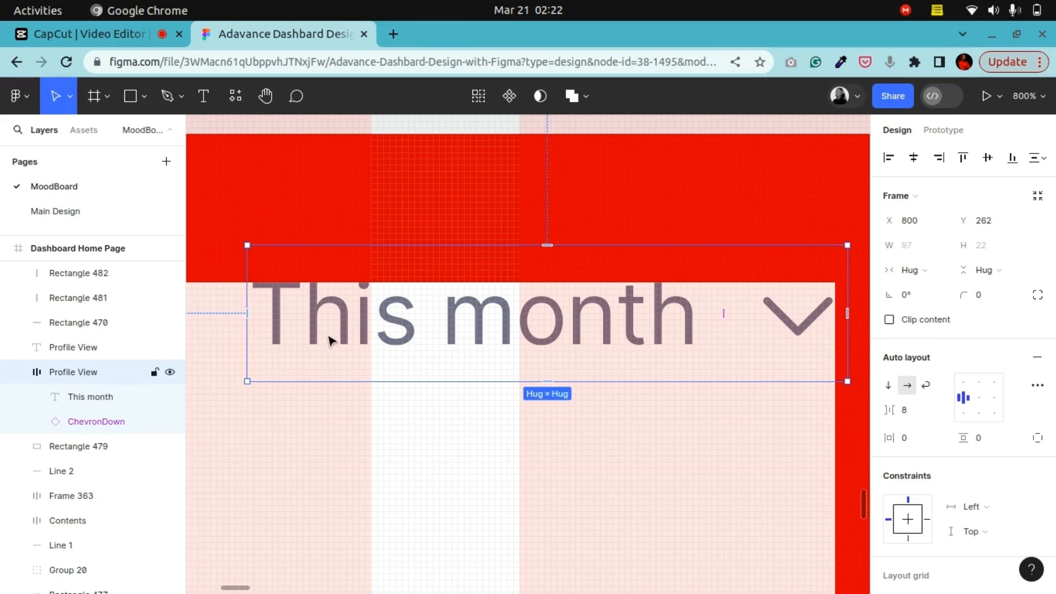
key("Right")
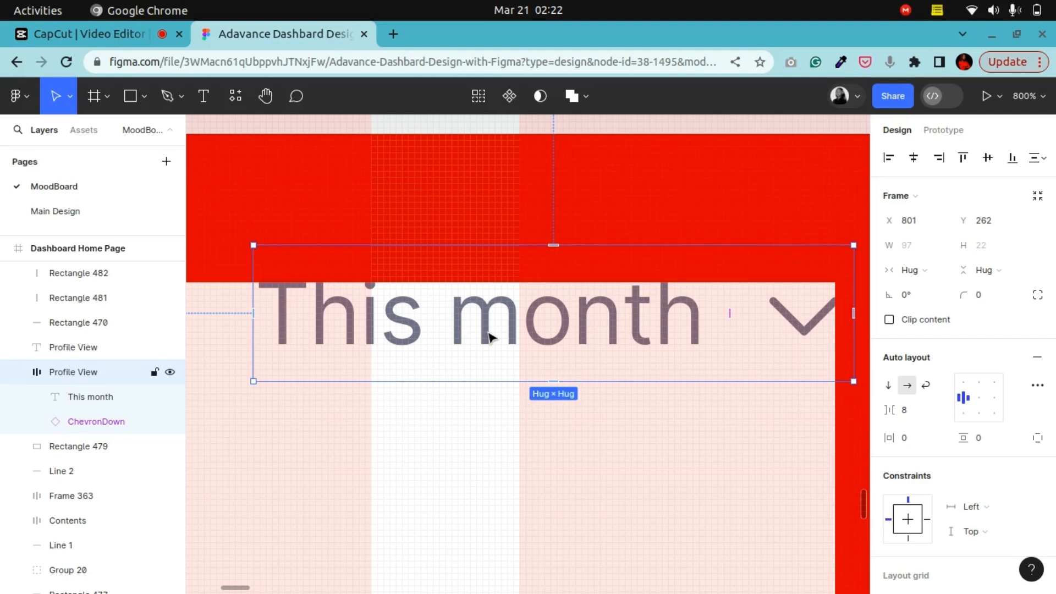
key("Left")
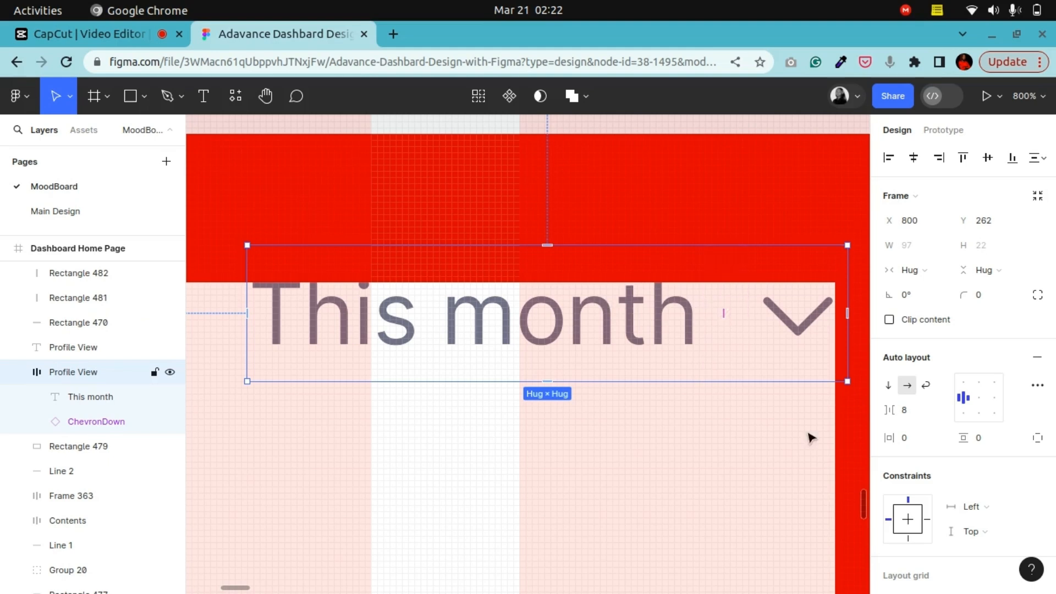
left_click(761, 488)
left_click(651, 310)
key("Right")
key("minus")
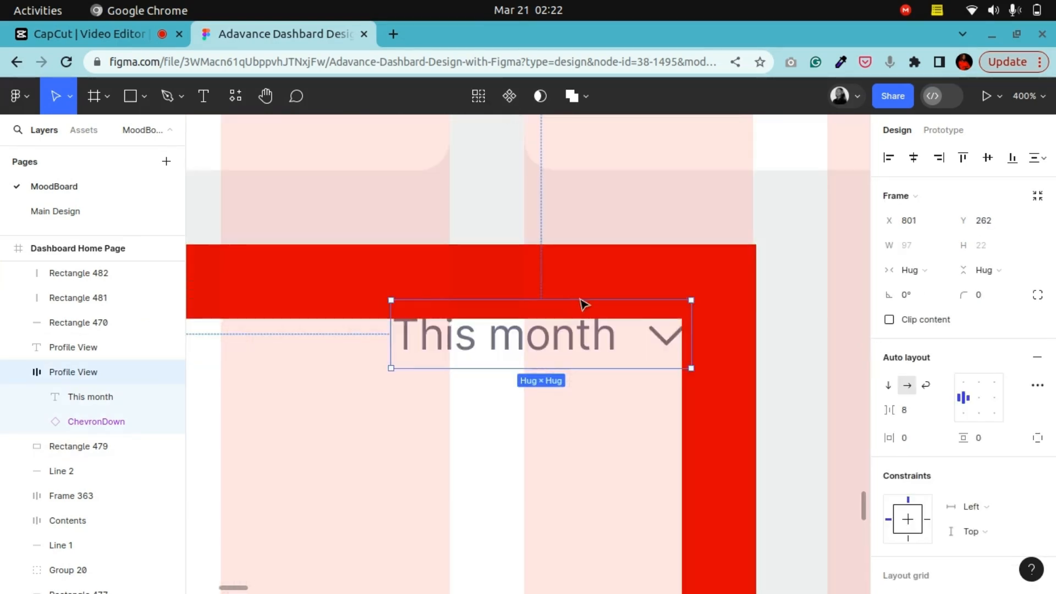
Nudge the Revenue heading to X 278, Y 262 against the left and upper red spacers
left_click(263, 108)
scroll(715, 279, "down", 3)
scroll(714, 278, "right", 3)
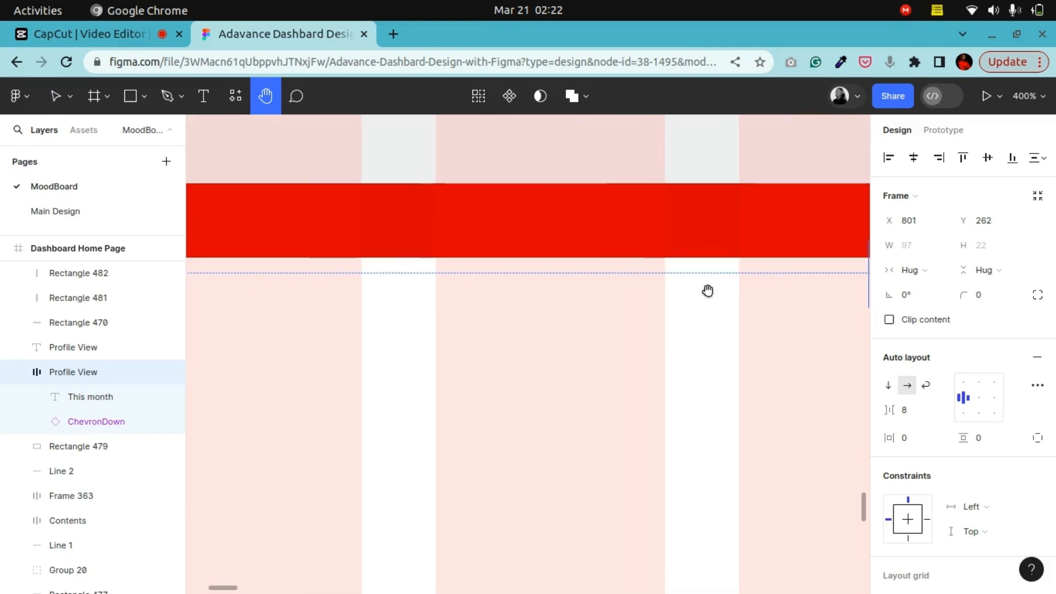
scroll(625, 270, "left", 3)
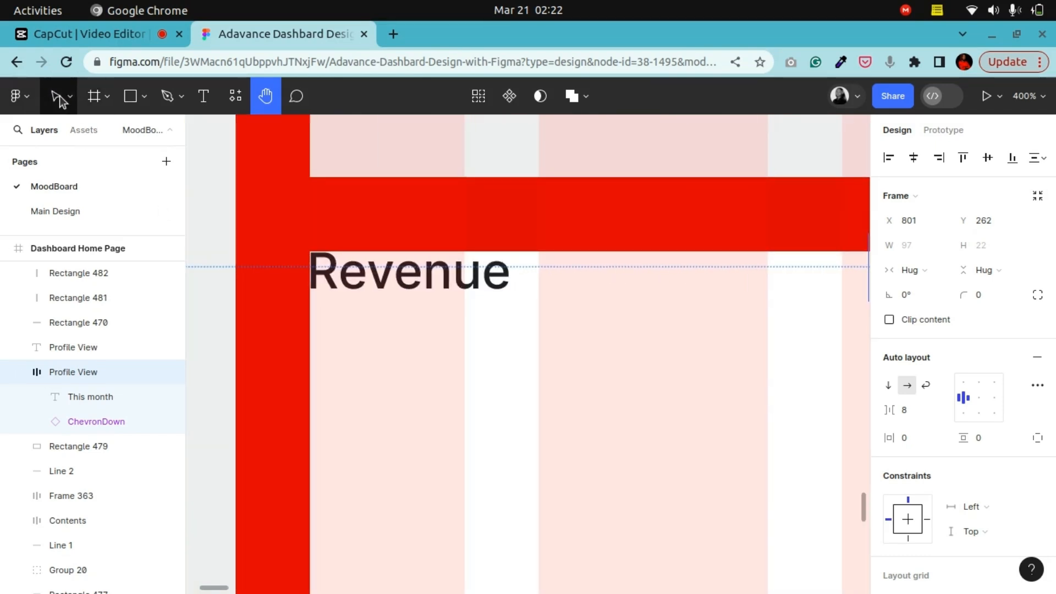
key("v")
left_click(427, 281)
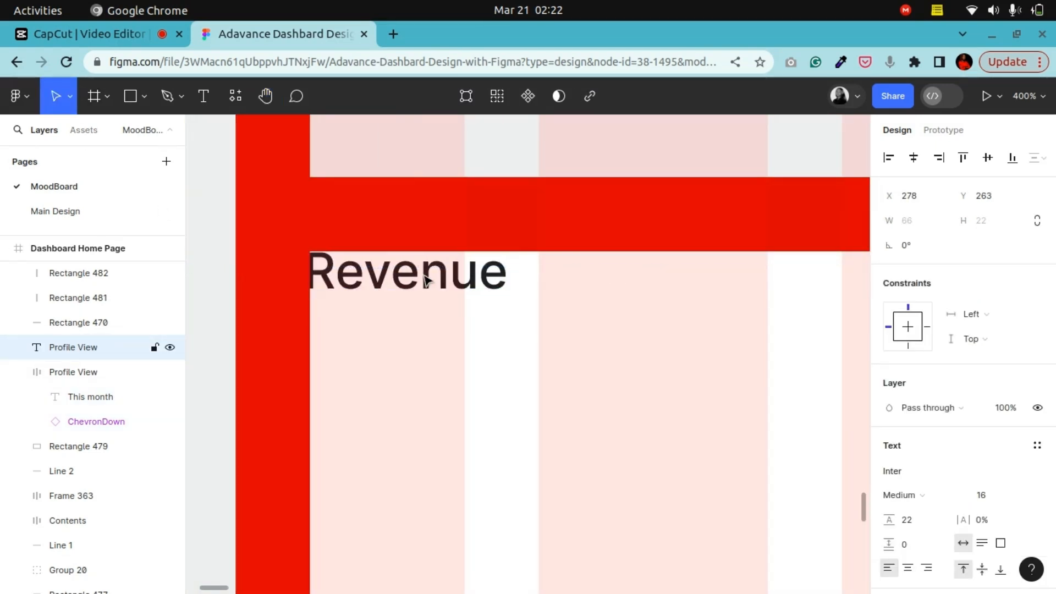
left_click_drag(427, 280, 427, 278)
scroll(467, 325, "down", 8)
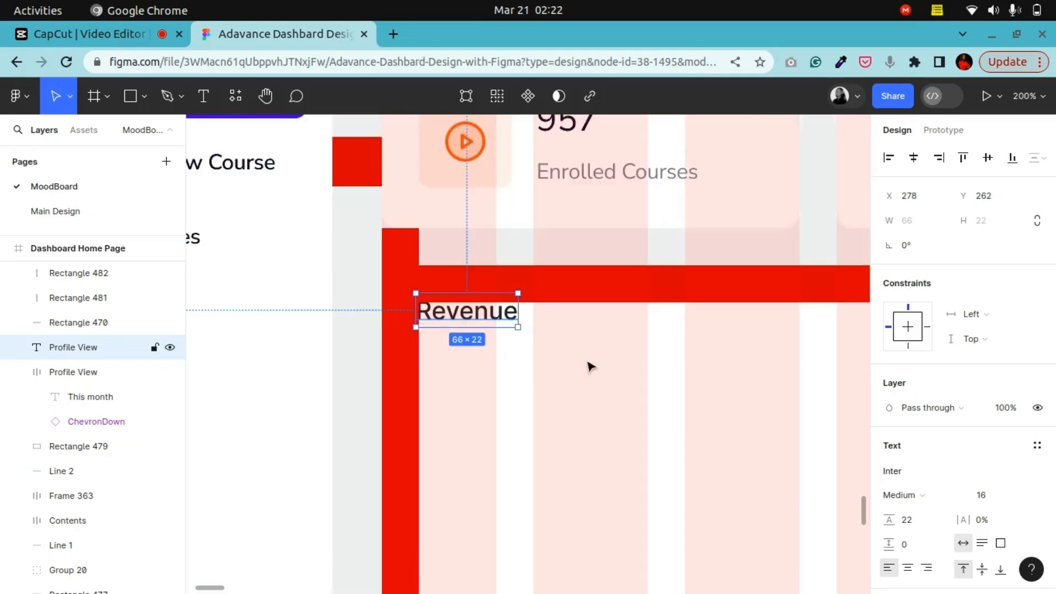
left_click(265, 96)
left_click_drag(665, 384, 330, 275)
left_click_drag(527, 317, 634, 365)
key("ctrl+minus")
key("ctrl+plus")
key("ctrl+plus")
left_click_drag(444, 307, 469, 327)
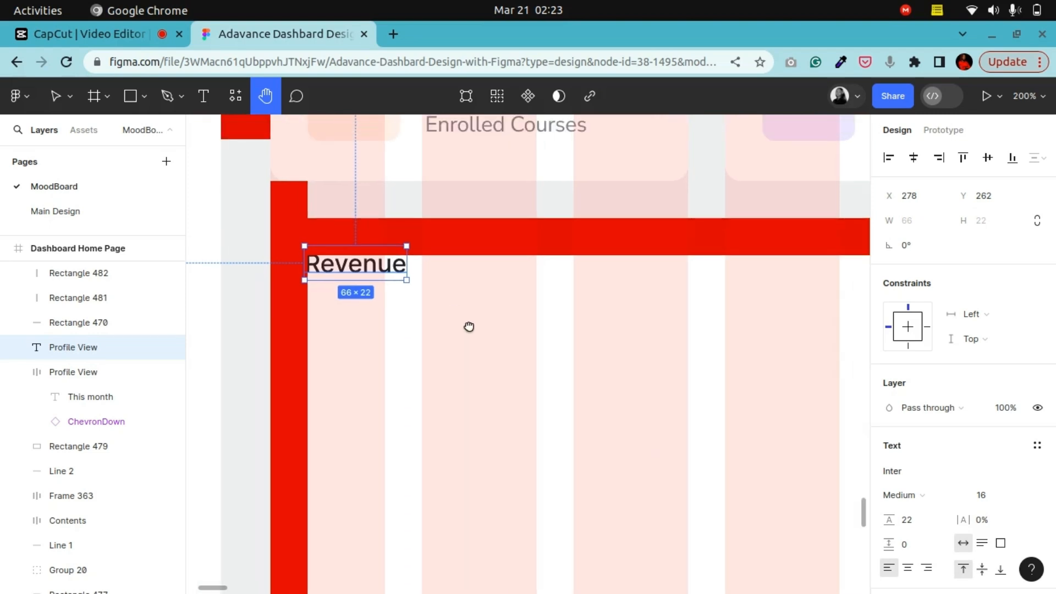
Change the Revenue heading's font to Nunito Sans
left_click(919, 496)
left_click(920, 496)
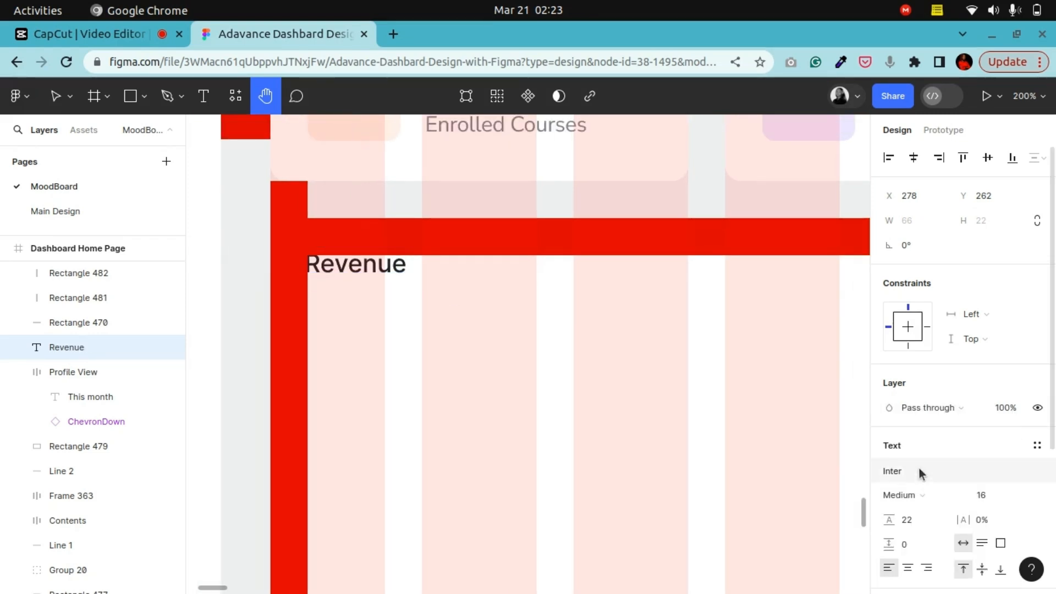
left_click(919, 469)
type("NU")
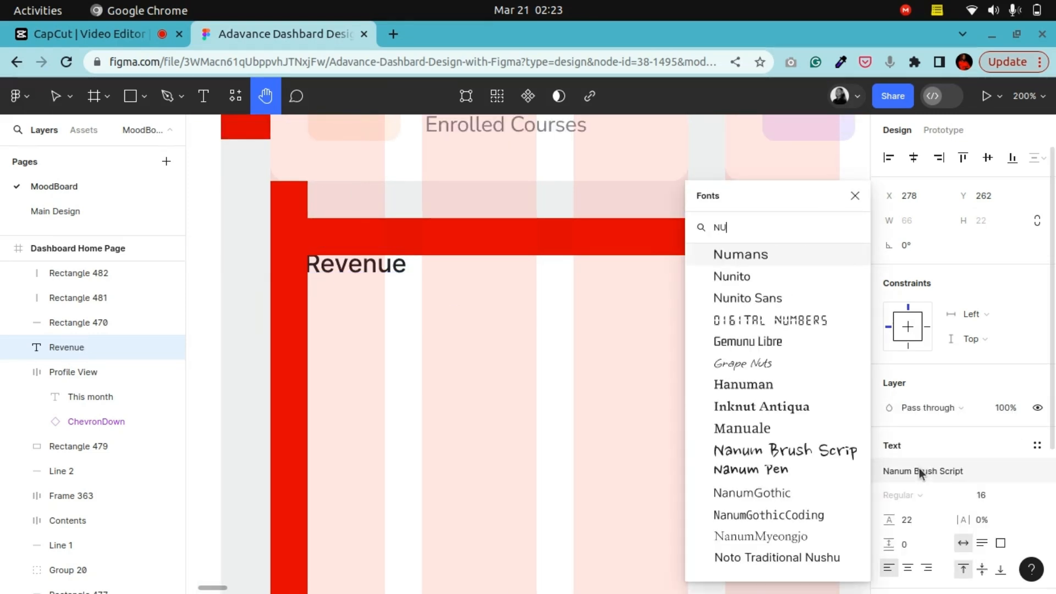
left_click(748, 296)
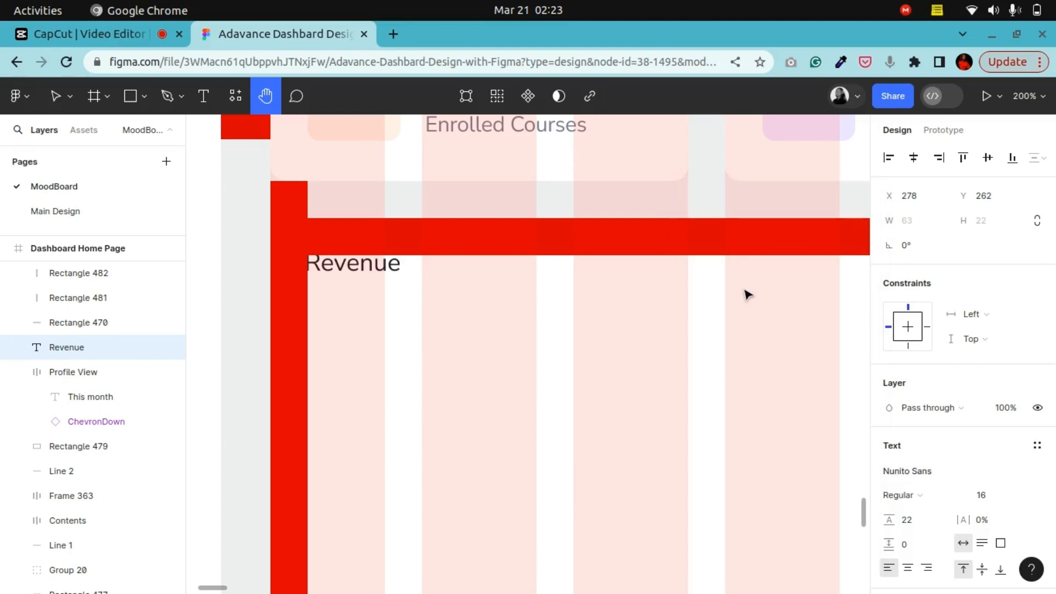
left_click_drag(718, 382, 319, 245)
left_click_drag(231, 251, 725, 251)
scroll(966, 336, "down", 5)
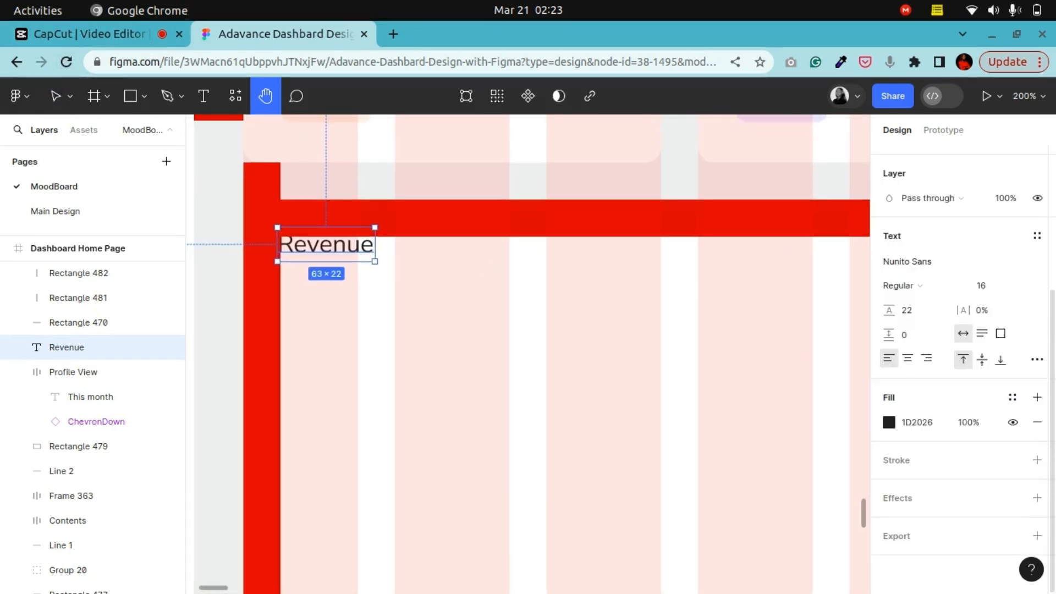
left_click(1011, 398)
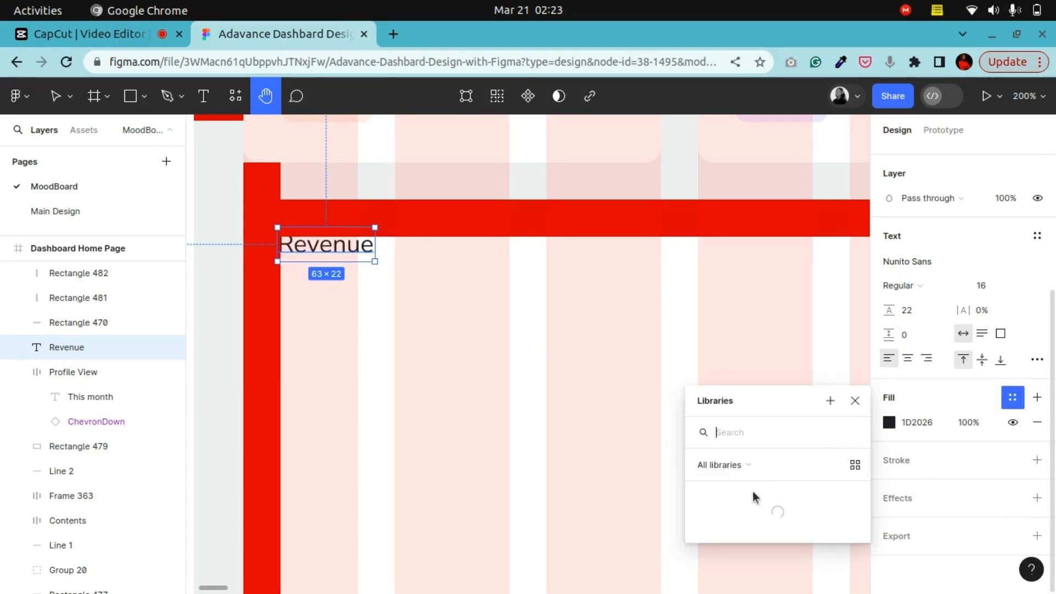
left_click(855, 400)
Change the font of the This month dropdown's text to Nunito Sans
scroll(292, 213, "right", 10)
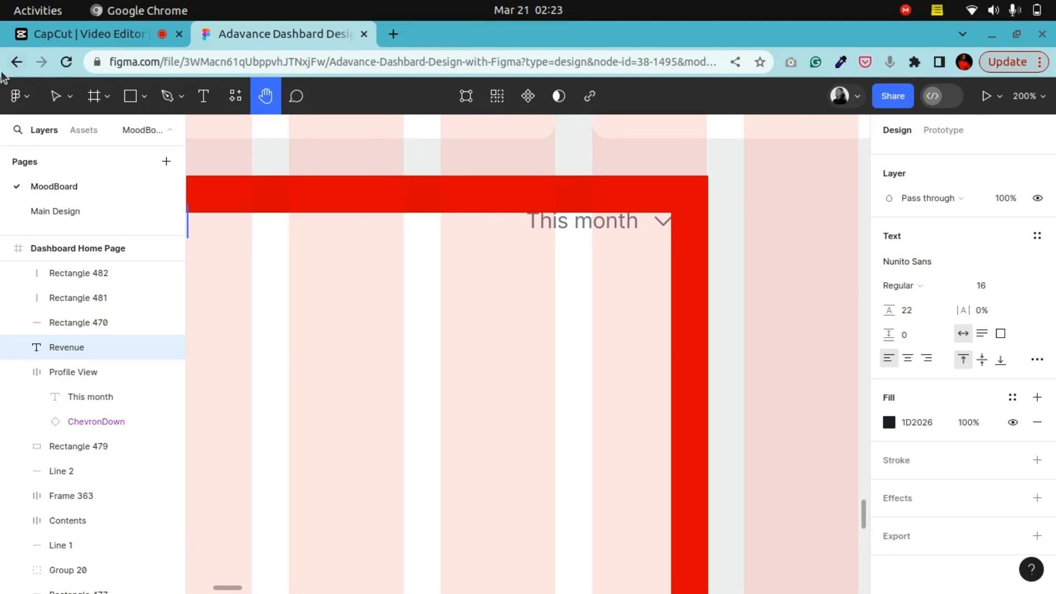
left_click(55, 96)
left_click(606, 220)
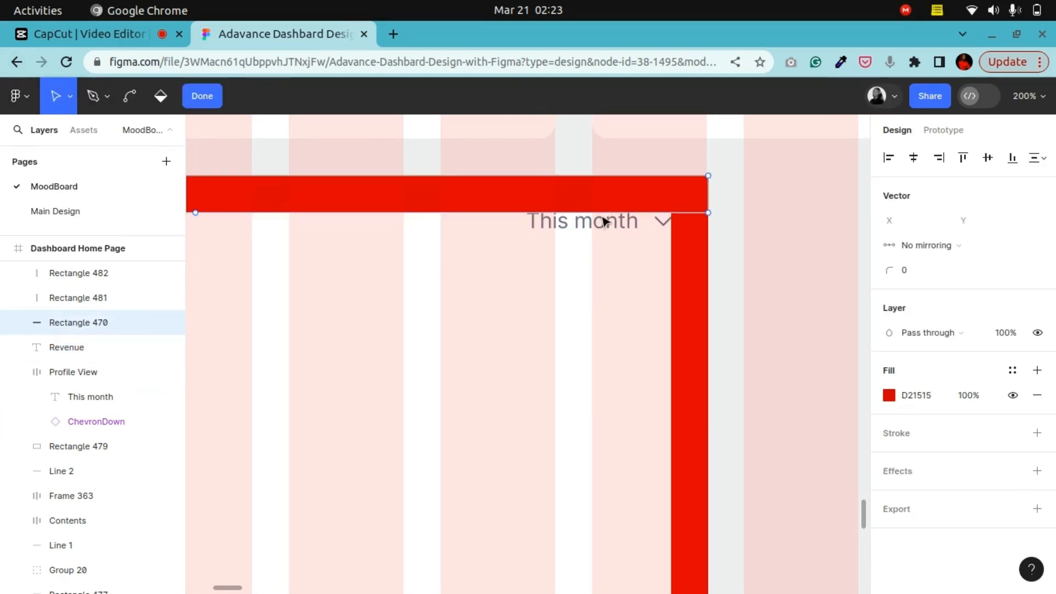
double_click(569, 235)
left_click(935, 395)
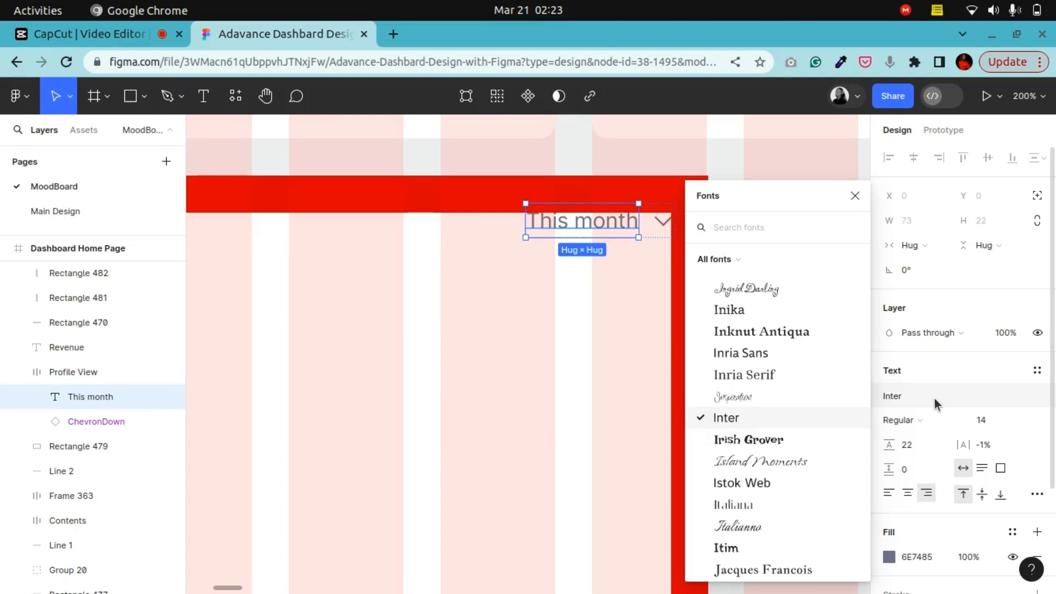
type("NU")
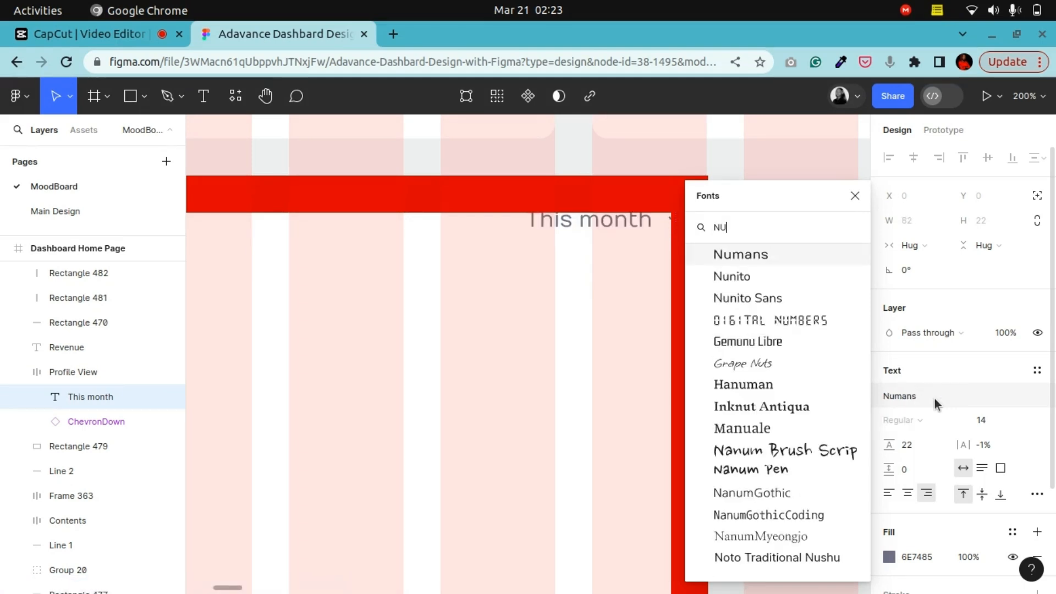
left_click(770, 299)
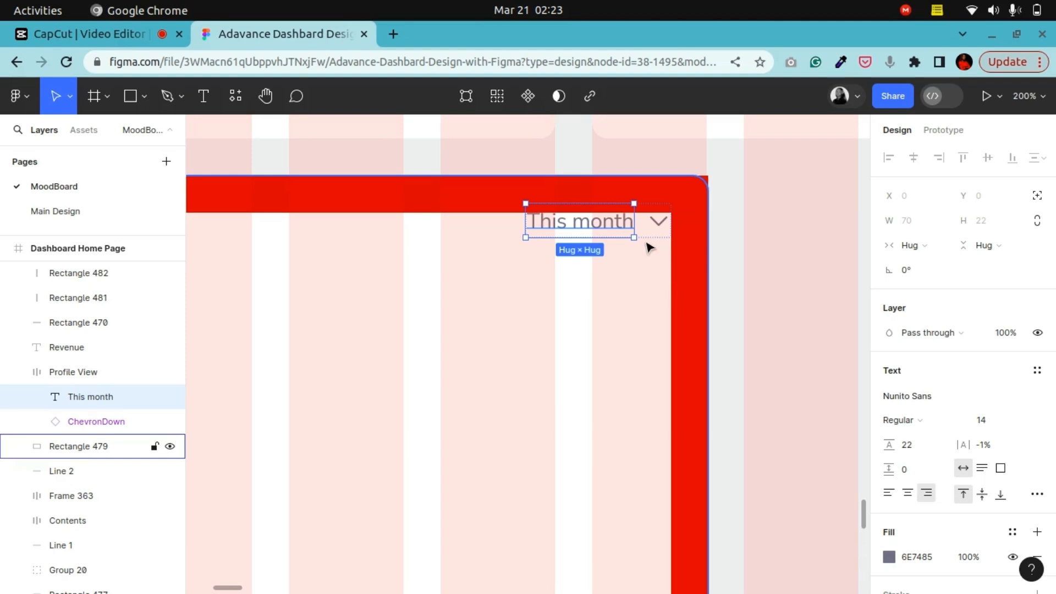
Replace the Gray/600 colour of the This month dropdown's text and chevron with the Text Color style
left_click(629, 264)
left_click(619, 233)
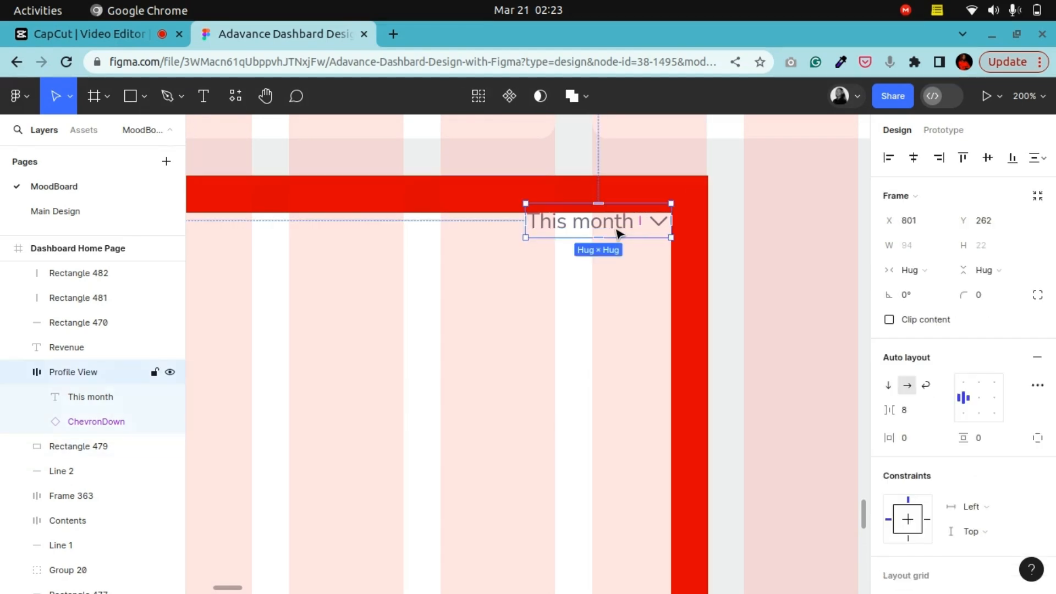
scroll(1012, 485, "down", 5)
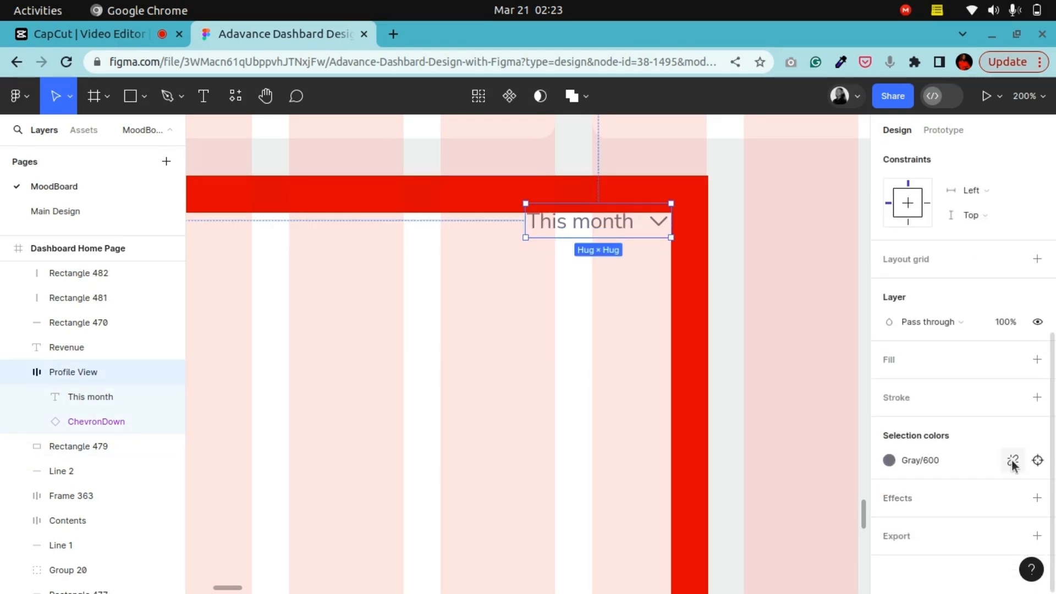
left_click(1013, 462)
left_click(1010, 460)
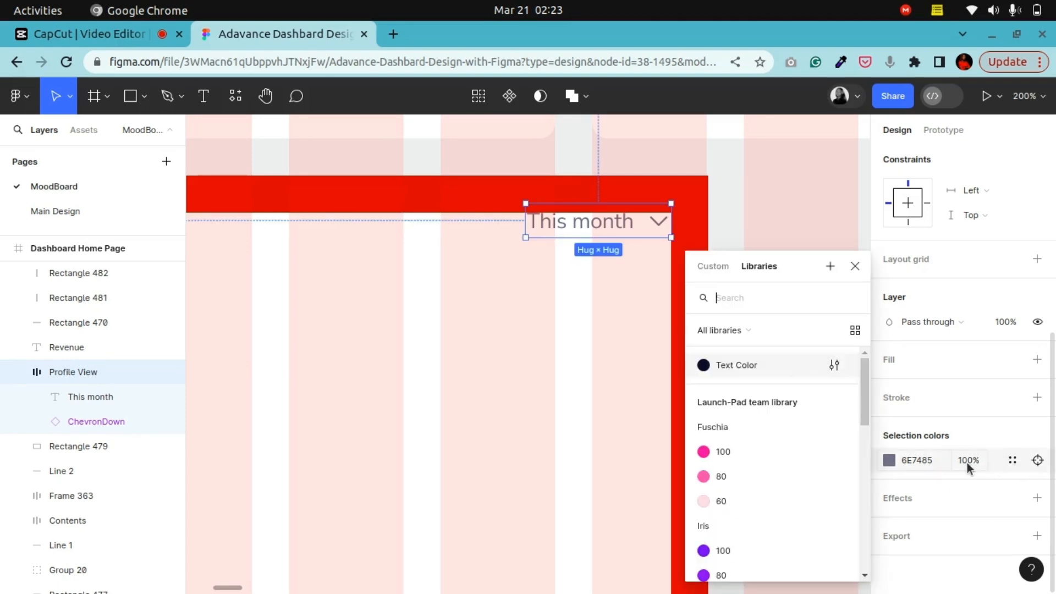
left_click(719, 384)
Detach the dropdown's colour from the Text Color style and set its opacity to 64%
left_click(1007, 462)
left_click(970, 461)
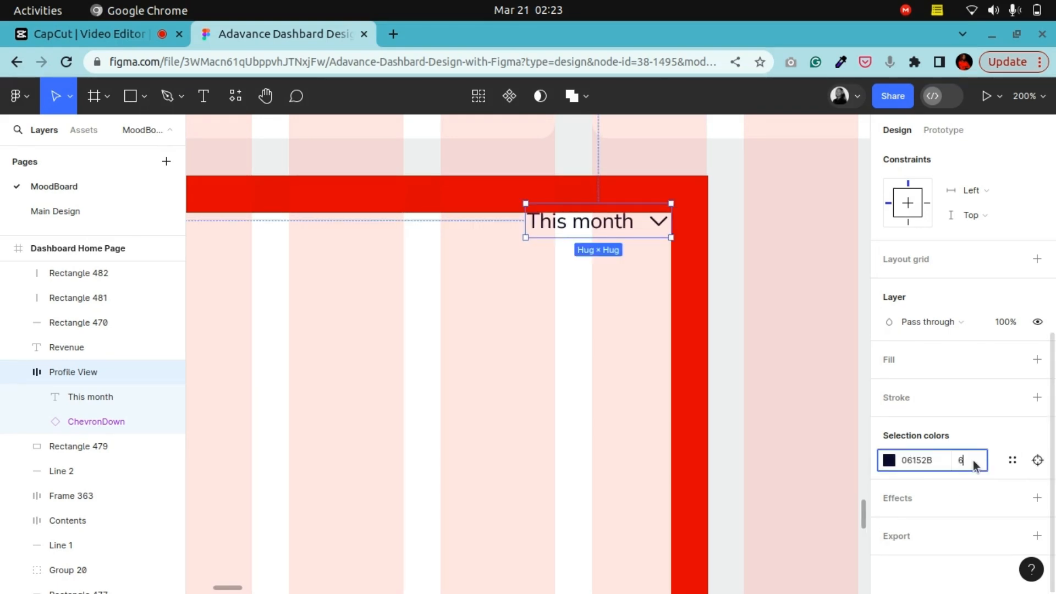
type("64")
key("Return")
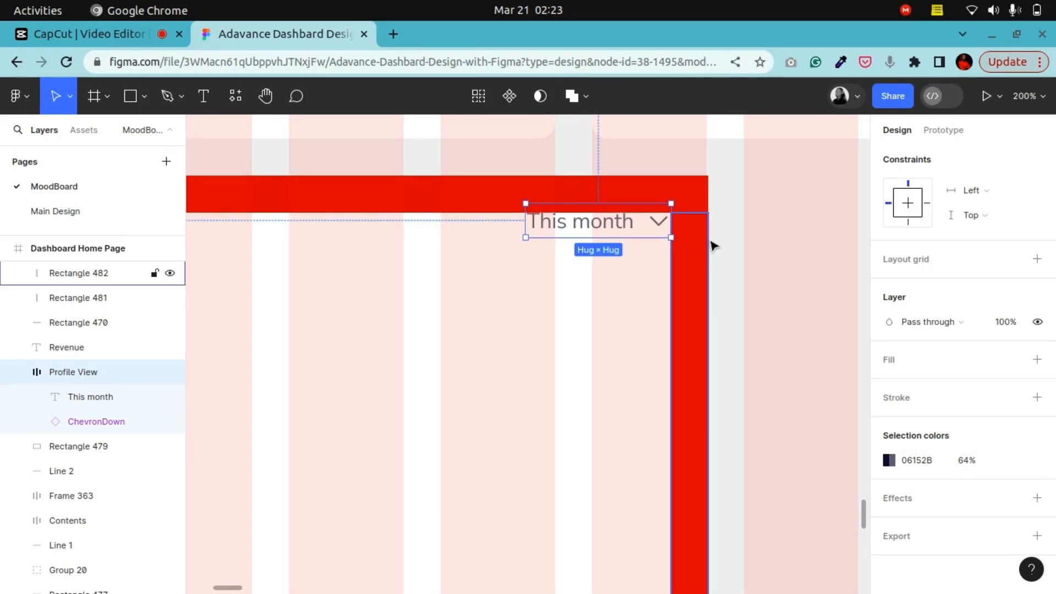
Nudge the This month dropdown right until its chevron meets the right red spacer again
key("Right")
key("Right")
key("Right")
key("Right")
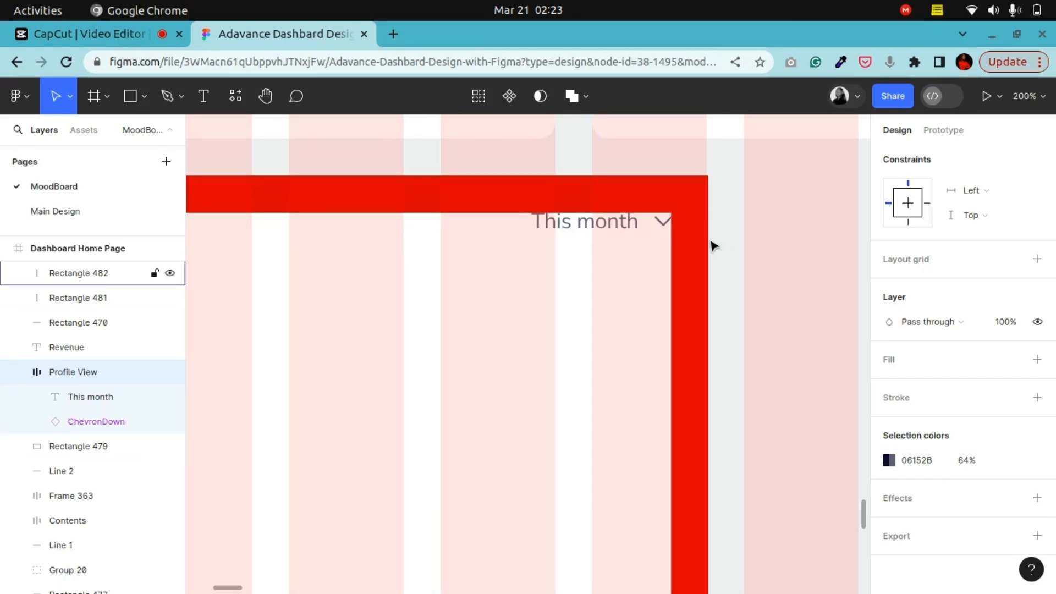
Apply the Text Color style to the Revenue heading and nudge it down 1 px
left_click(273, 105)
left_click_drag(303, 221, 551, 264)
left_click_drag(519, 233, 607, 229)
left_click(72, 96)
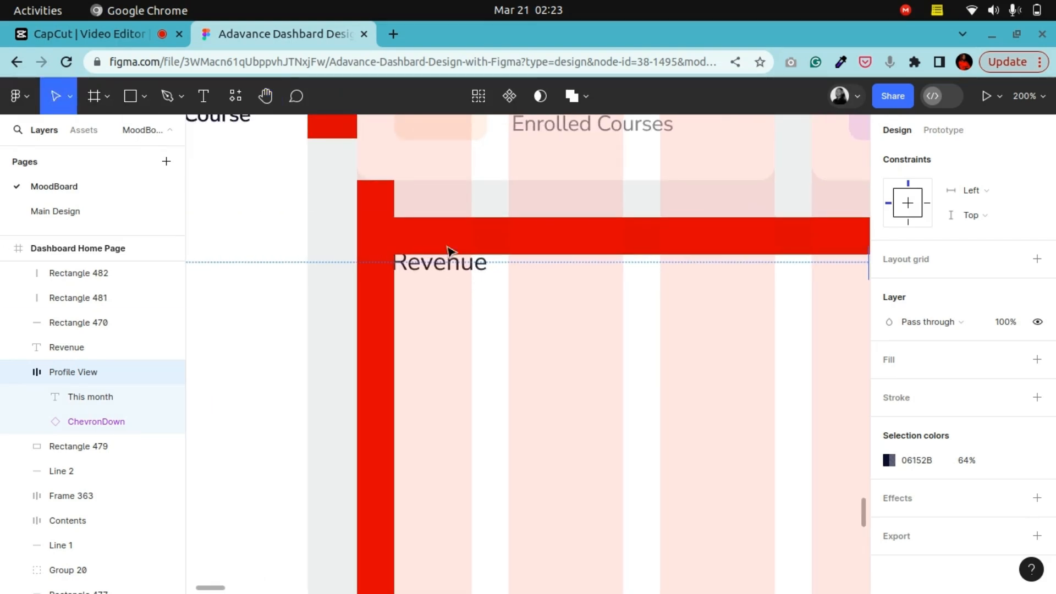
left_click(440, 263)
left_click(1013, 483)
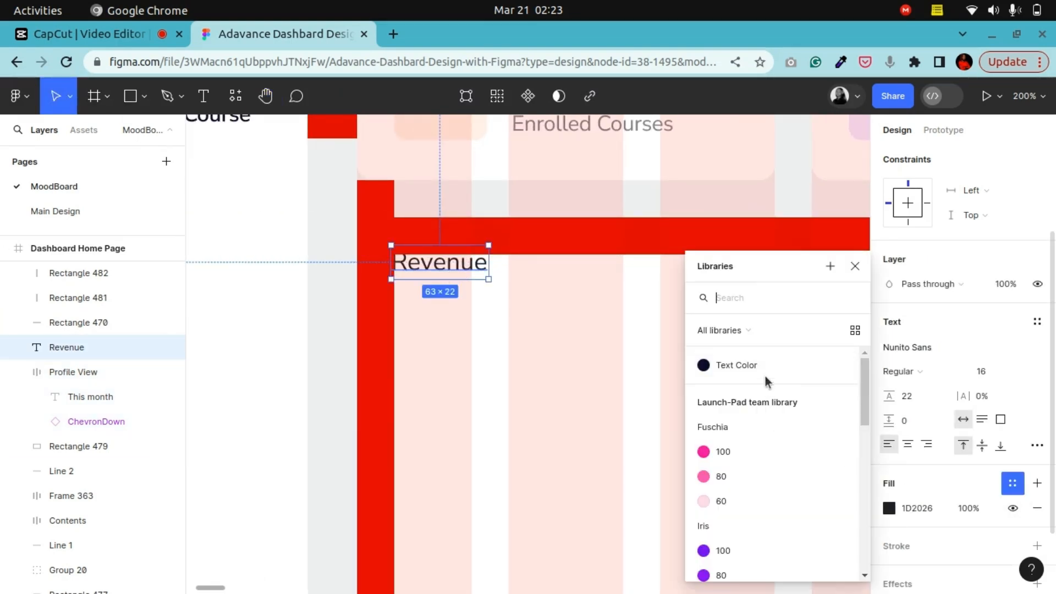
left_click(762, 366)
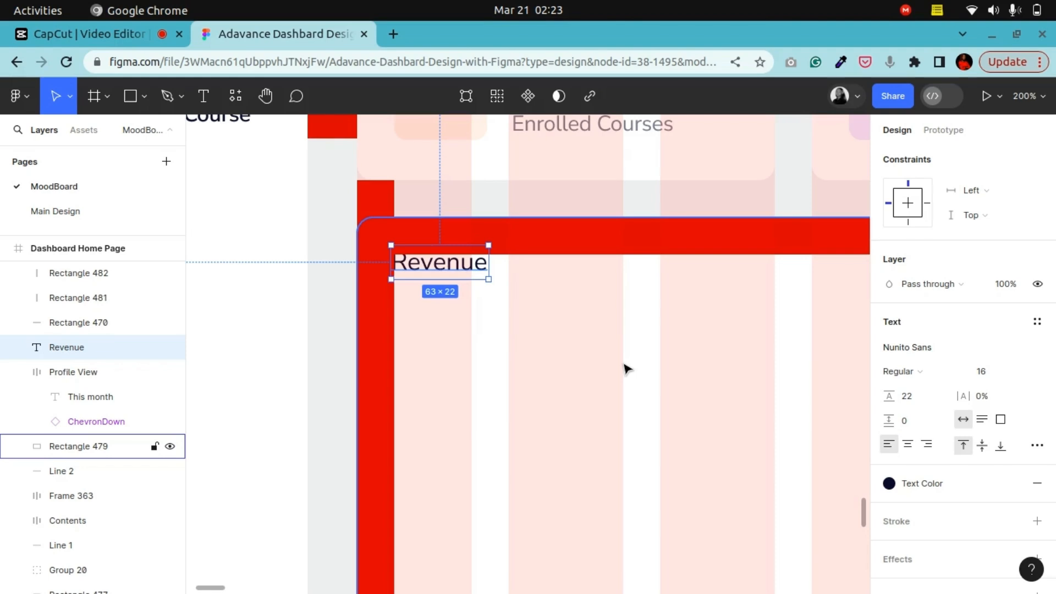
key("Down")
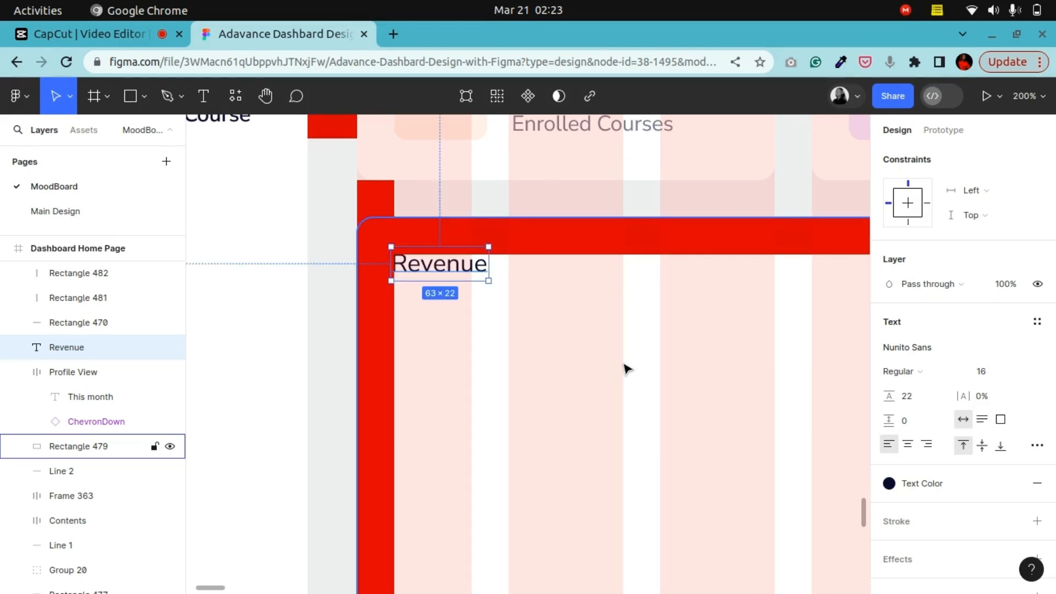
Copy the Views column of vertical axis labels from the reference Revenue chart above the dashboard
key("minus")
key("minus")
left_click(266, 102)
left_click_drag(616, 290, 447, 432)
left_click_drag(550, 292, 572, 390)
key("plus")
left_click_drag(684, 296, 568, 268)
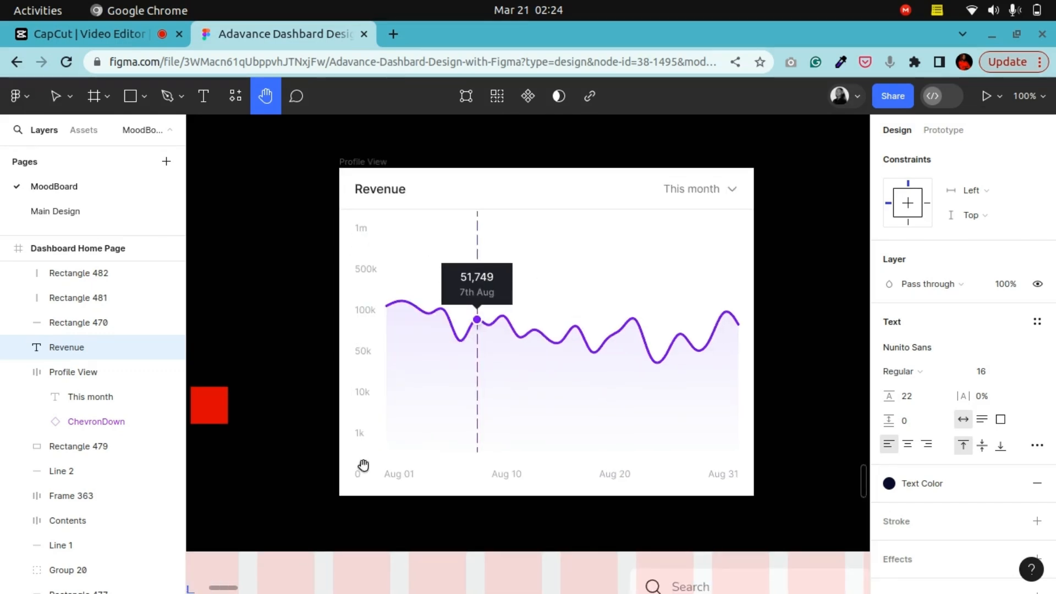
left_click(55, 96)
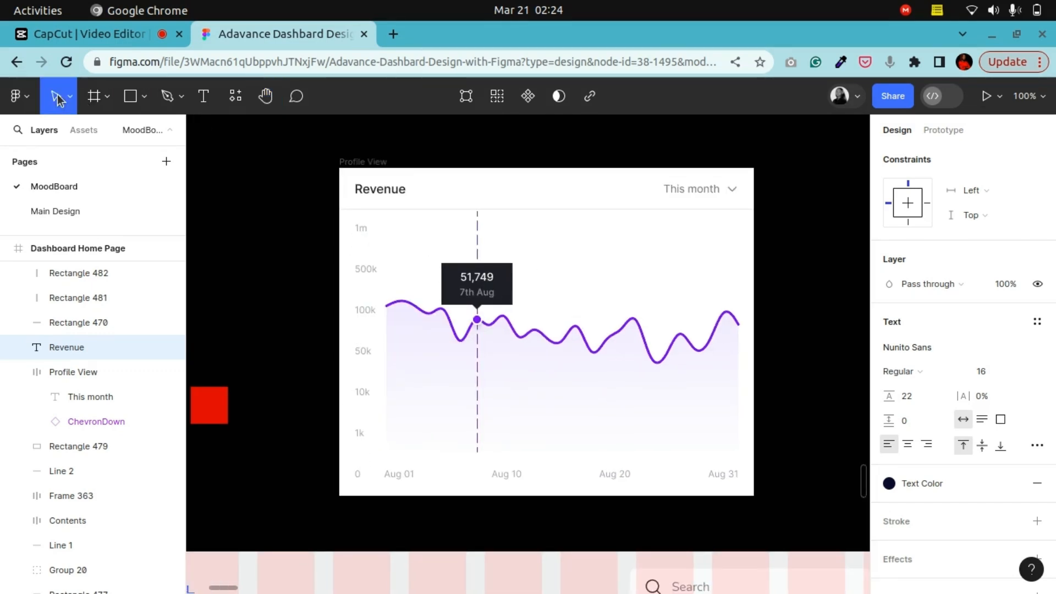
left_click(374, 276)
right_click(365, 273)
left_click(392, 133)
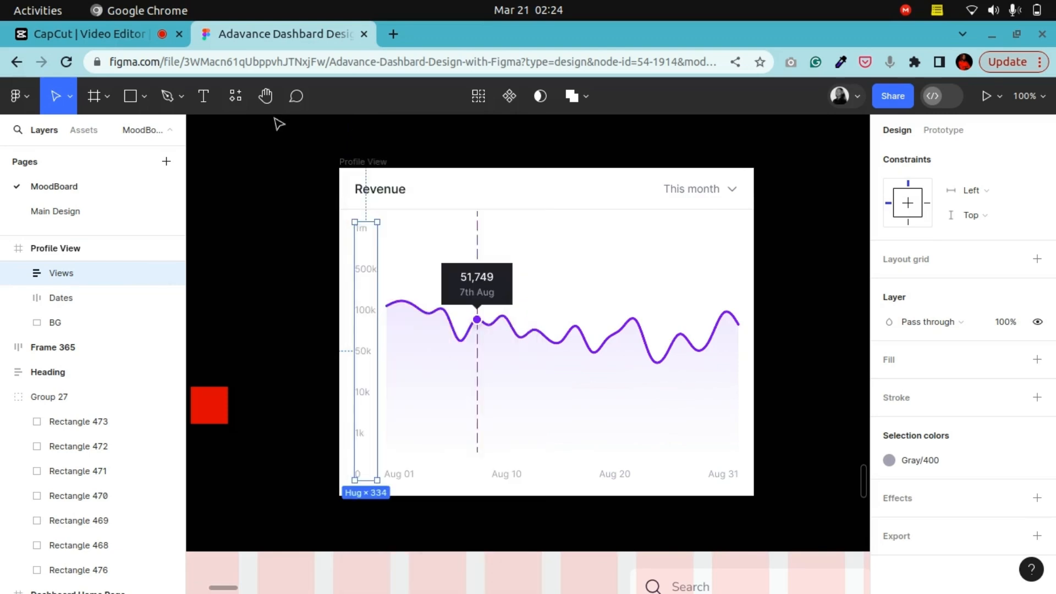
Paste the copied Views axis labels into the Dashboard Home Page frame
left_click(266, 97)
left_click_drag(268, 464, 549, 137)
left_click_drag(441, 431, 665, 222)
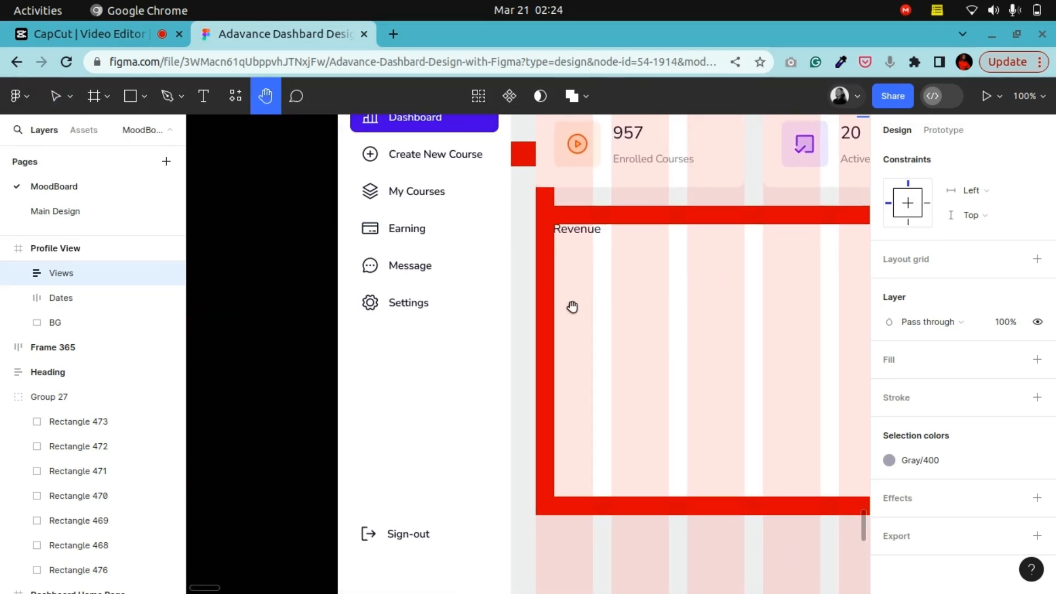
scroll(519, 337, "up", 3)
left_click_drag(519, 337, 485, 505)
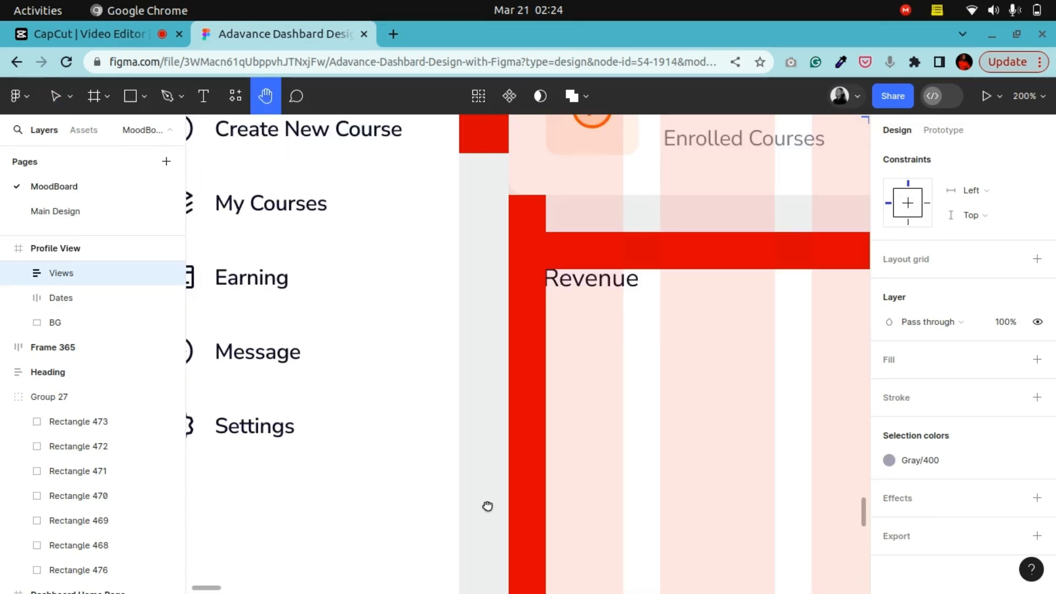
left_click(57, 101)
left_click(495, 332)
right_click(503, 342)
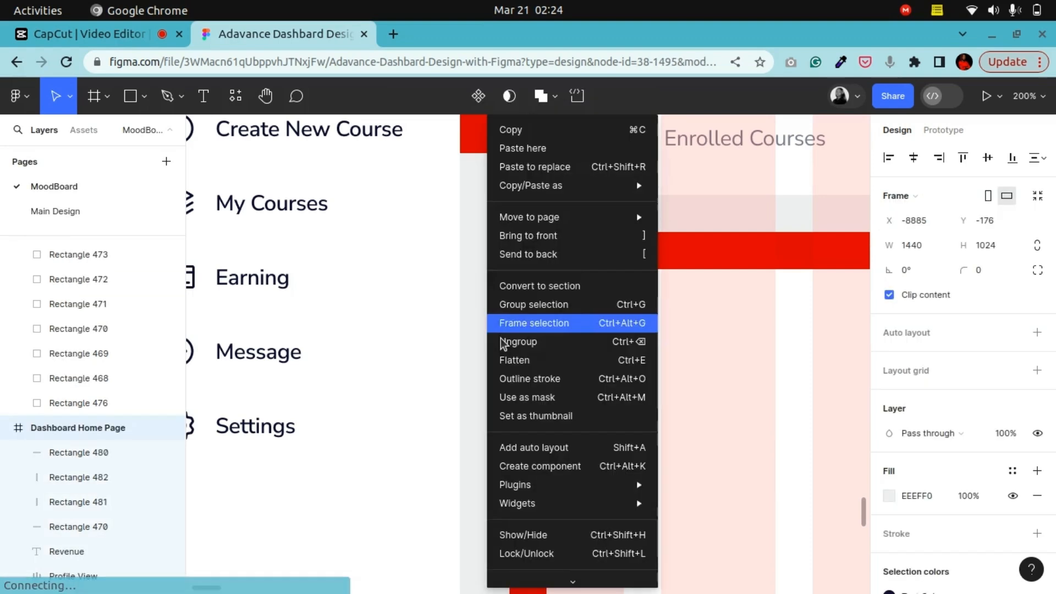
mouse_move(519, 198)
left_click(472, 242)
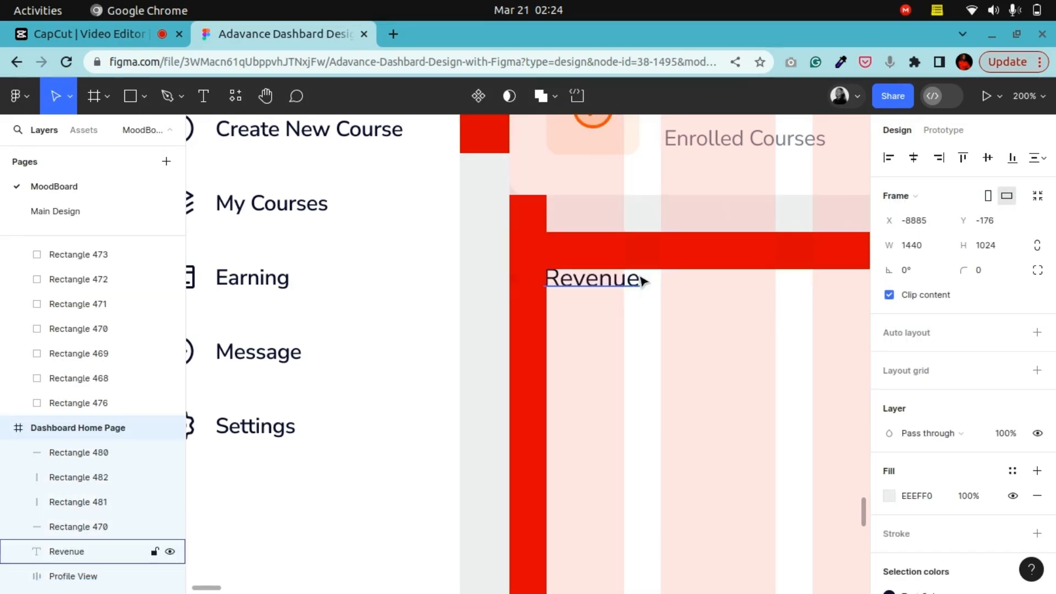
scroll(642, 283, "down", 5)
left_click(593, 261)
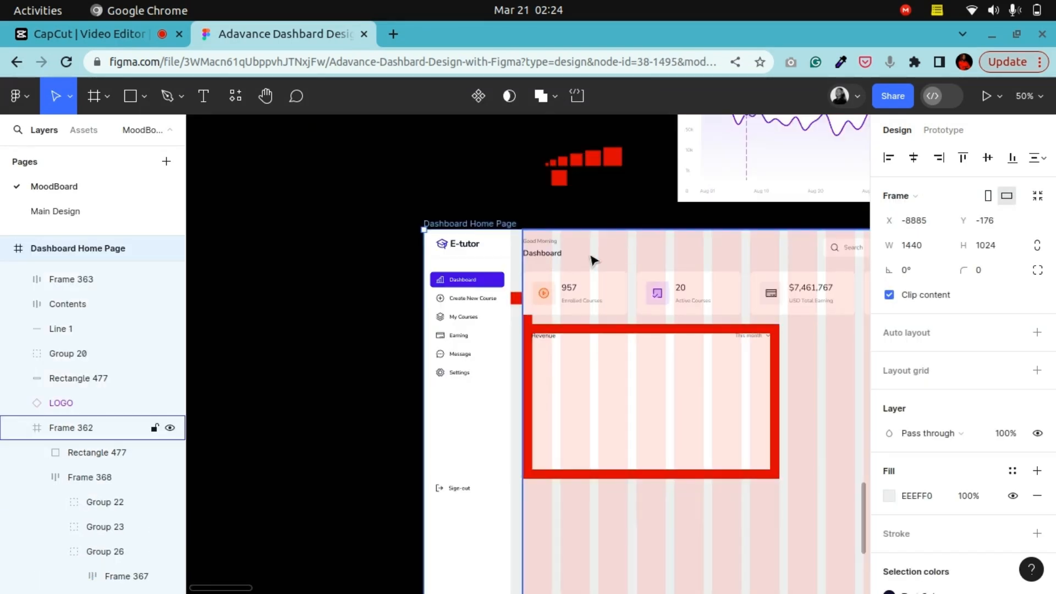
key("ctrl+v")
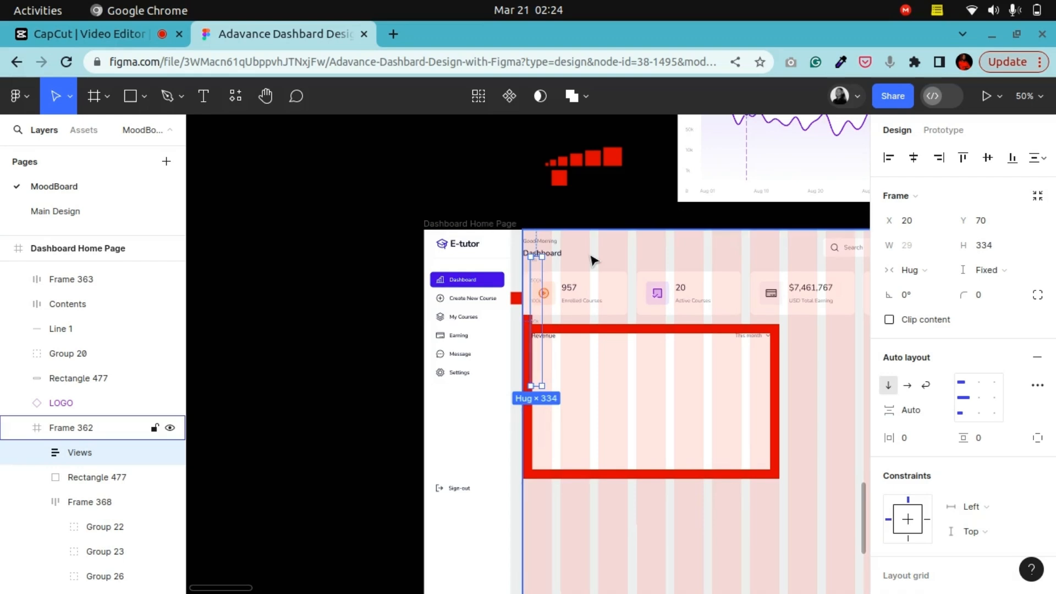
Move the pasted Views labels beneath the Revenue heading at X 29, Y 311 and bring them to the front
key("shift+0")
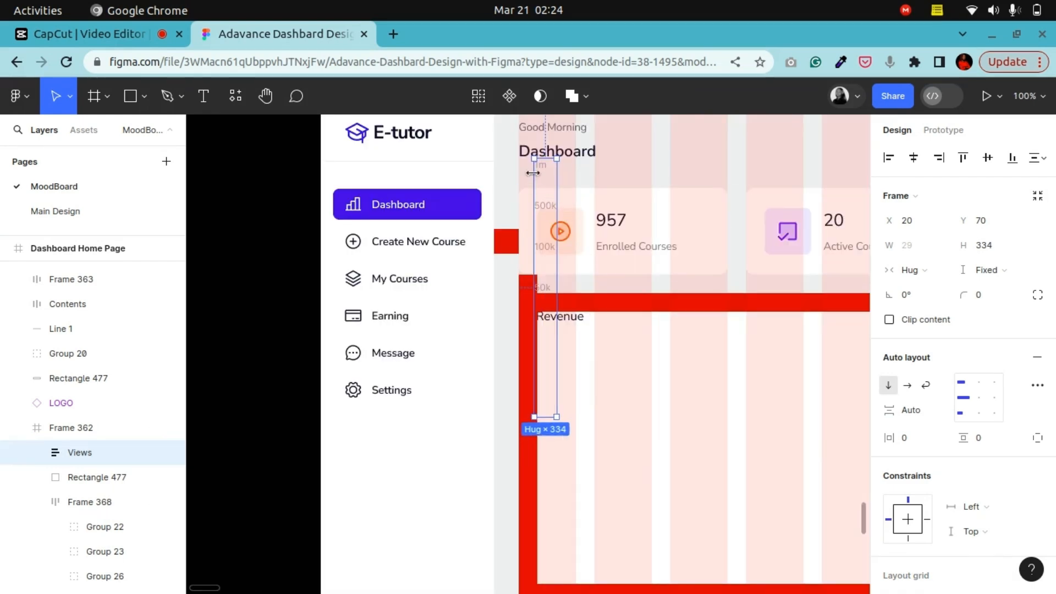
left_click_drag(545, 176, 556, 363)
right_click(551, 368)
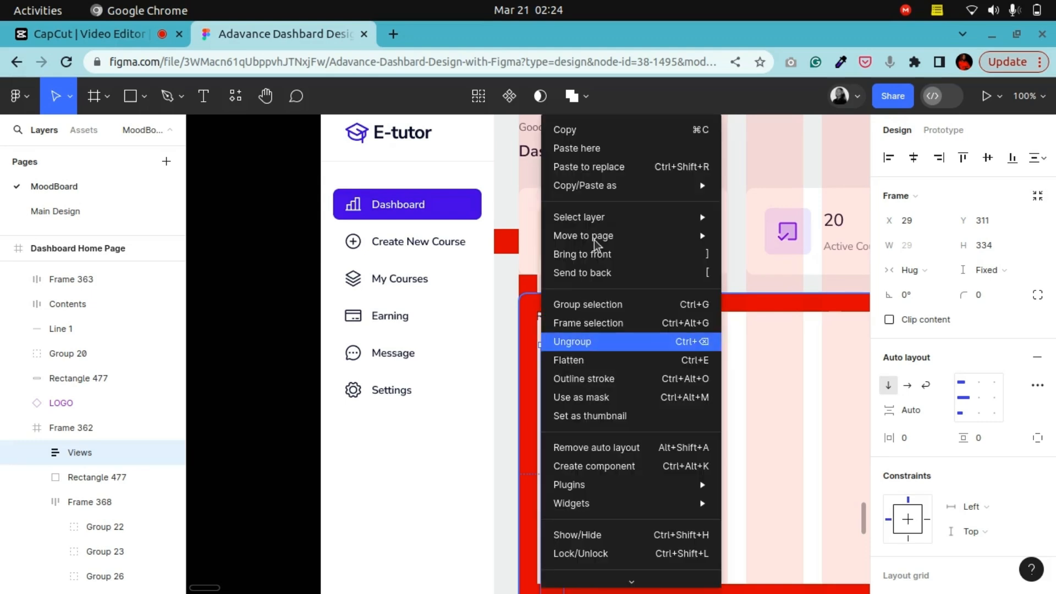
left_click(596, 256)
Move the Views layer out of Frame 362 to the top of the Dashboard Home Page layers, above Rectangle 480
left_click_drag(130, 455, 74, 344)
scroll(74, 385, "up", 3)
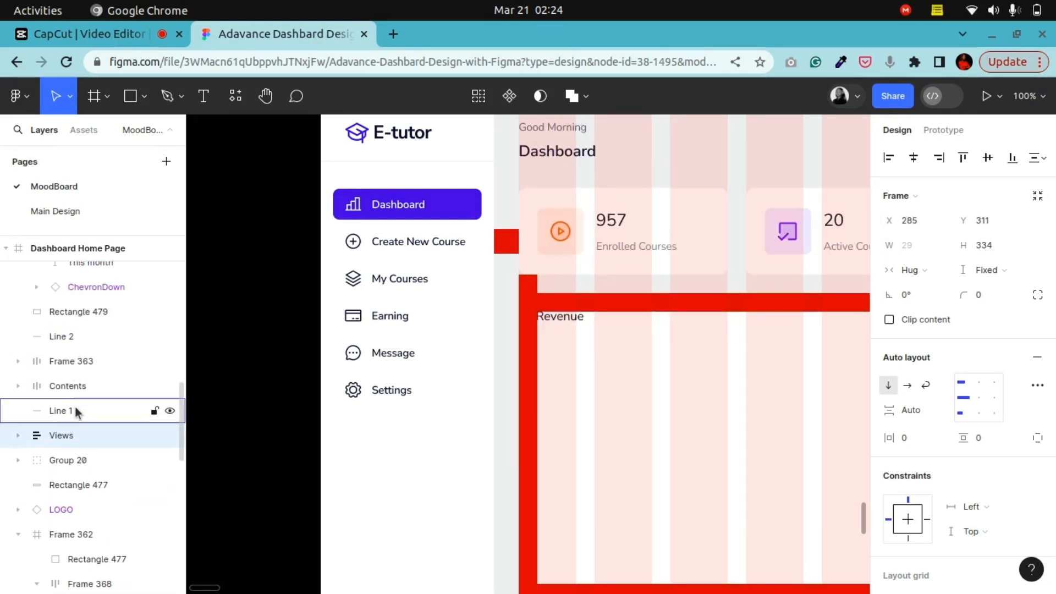
left_click_drag(72, 432, 68, 375)
scroll(68, 376, "up", 5)
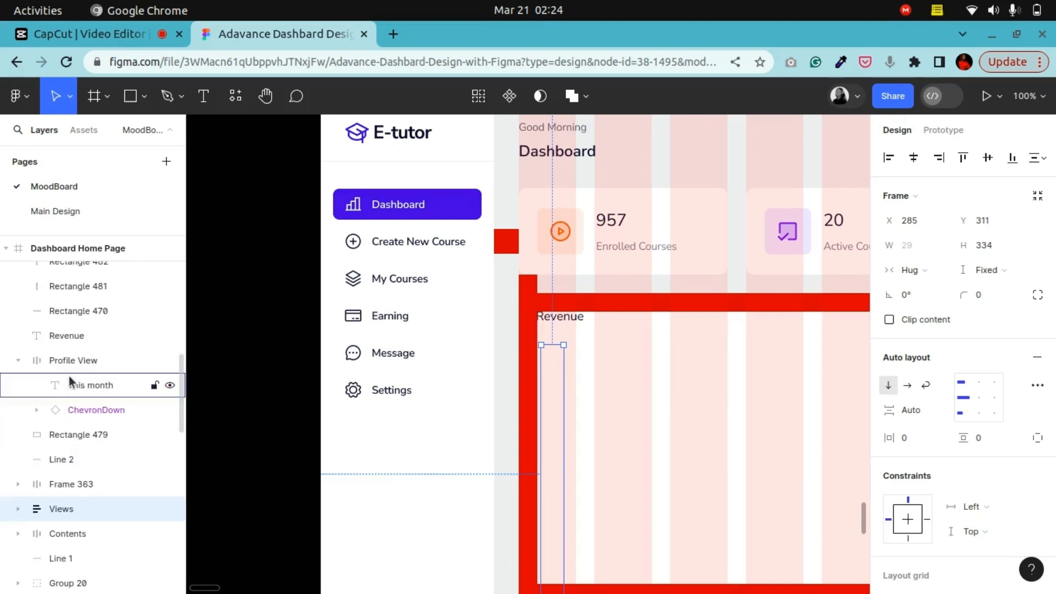
left_click_drag(44, 508, 64, 351)
scroll(65, 351, "up", 6)
left_click_drag(62, 525, 96, 392)
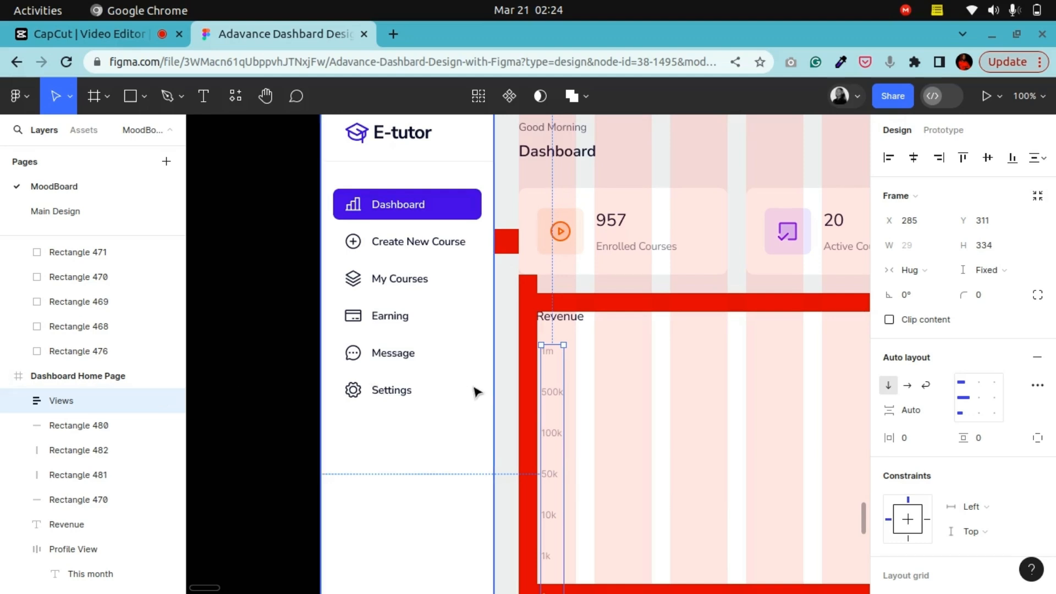
Move the Views axis labels to X 281, Y 299 so they meet the left red spacer below the Revenue heading
key("ctrl+plus")
left_click_drag(569, 358, 565, 340)
scroll(565, 340, "down", 3)
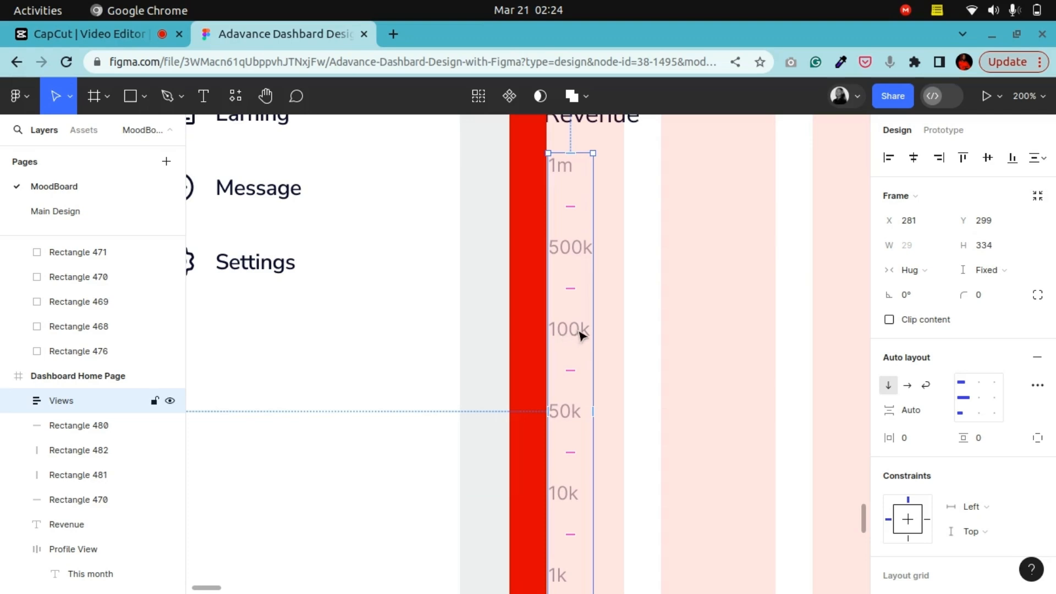
Move the Views axis labels down to Y 309 inside the Revenue card, keeping them at X 281
scroll(579, 334, "up", 2)
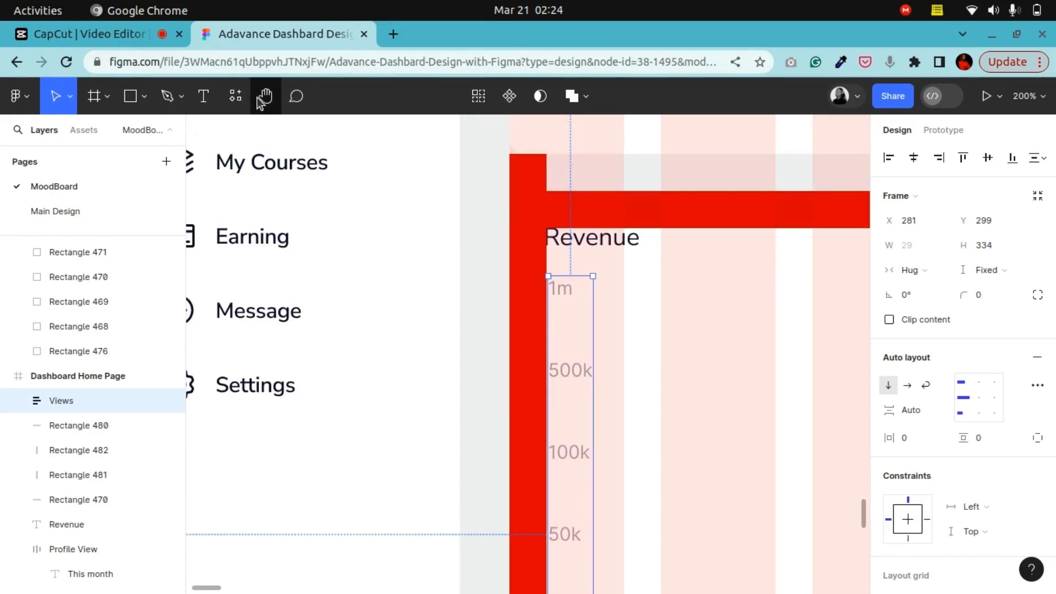
left_click(265, 97)
scroll(506, 398, "right", 3)
scroll(419, 466, "up", 5)
scroll(545, 463, "up", 1)
key("ctrl+minus")
left_click_drag(542, 456, 468, 513)
left_click_drag(649, 220, 580, 436)
left_click_drag(478, 490, 608, 349)
left_click_drag(524, 521, 562, 307)
left_click_drag(531, 412, 341, 252)
left_click_drag(407, 344, 455, 323)
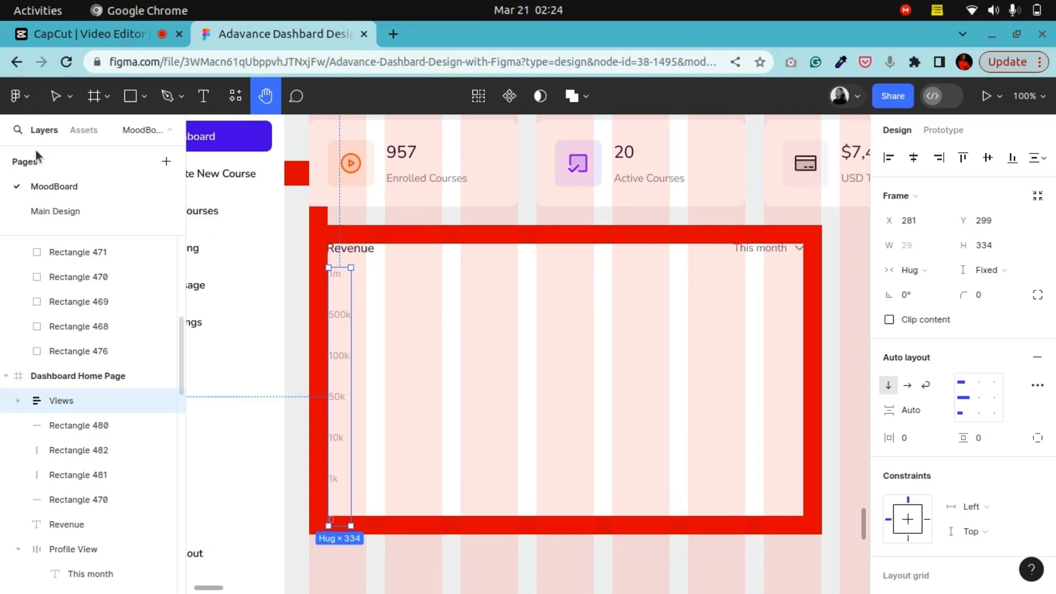
left_click(56, 97)
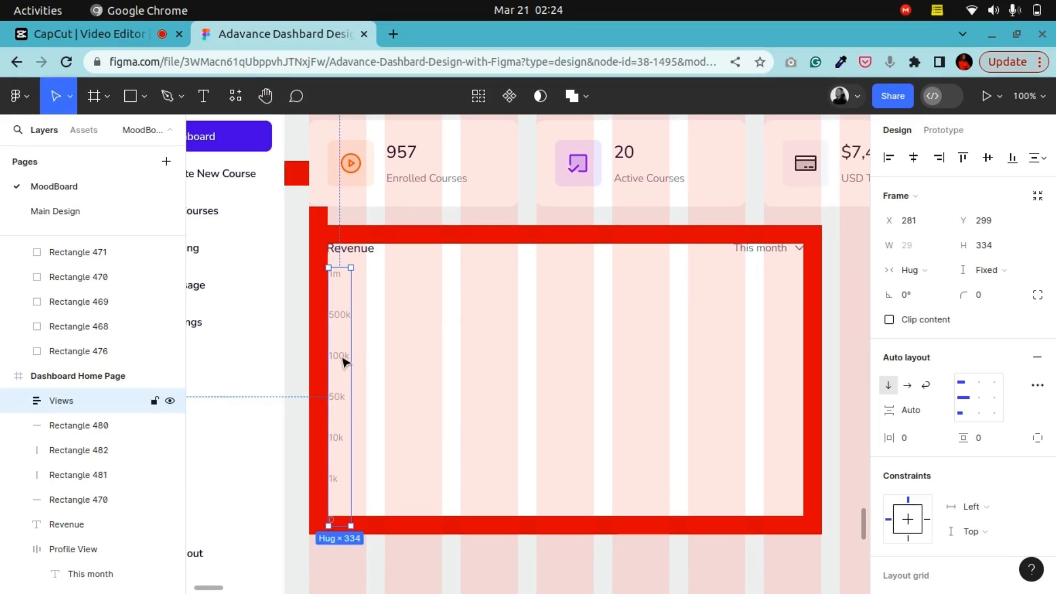
left_click_drag(343, 362, 343, 367)
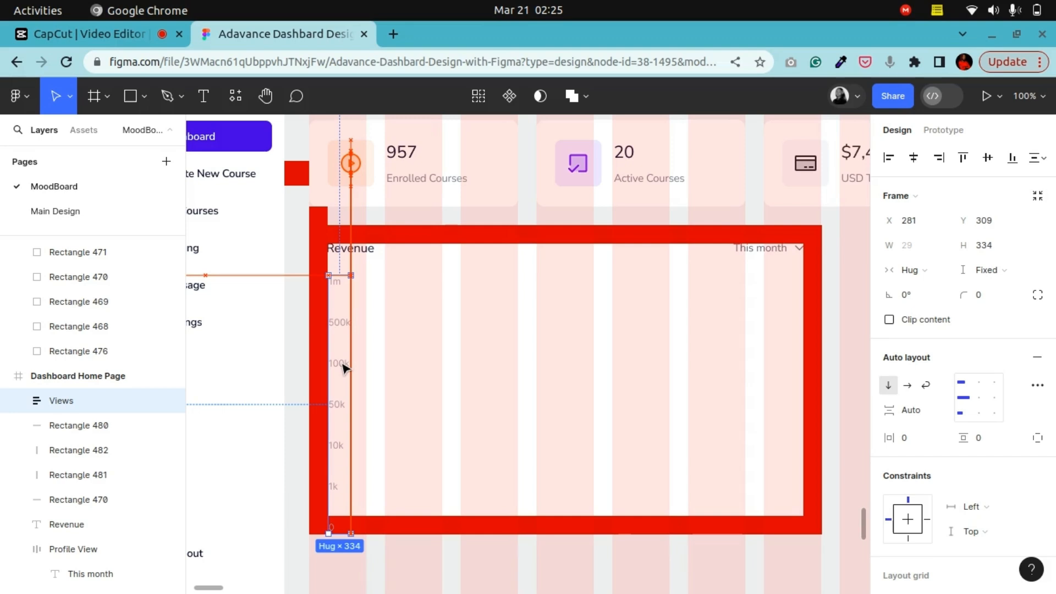
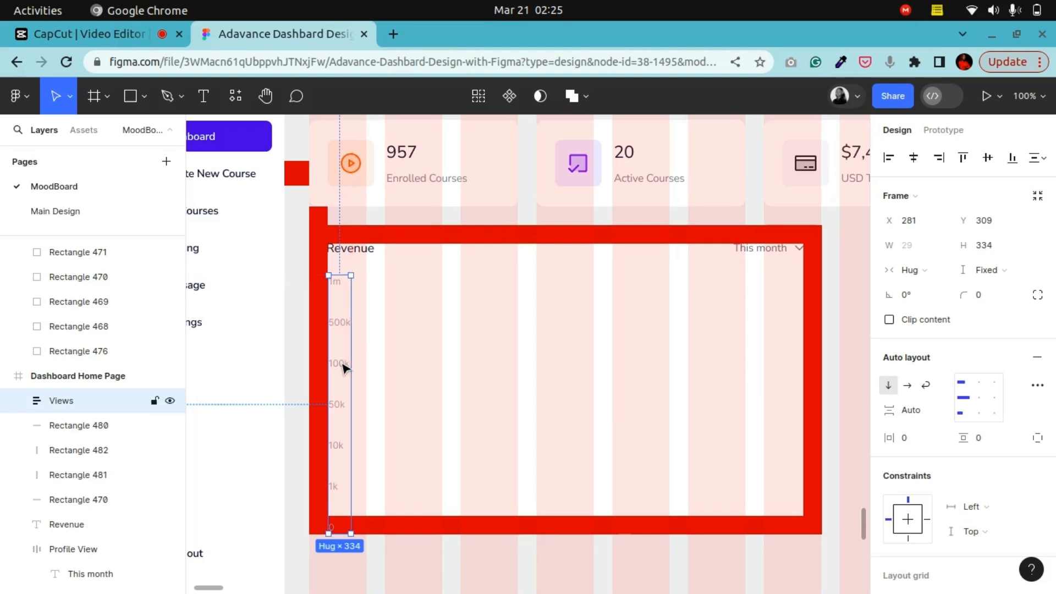
Duplicate the divider line below the E-tutor logo to X 299, Y 297 beneath the Revenue heading, outside Frame 362
key("h")
left_click_drag(295, 259, 413, 354)
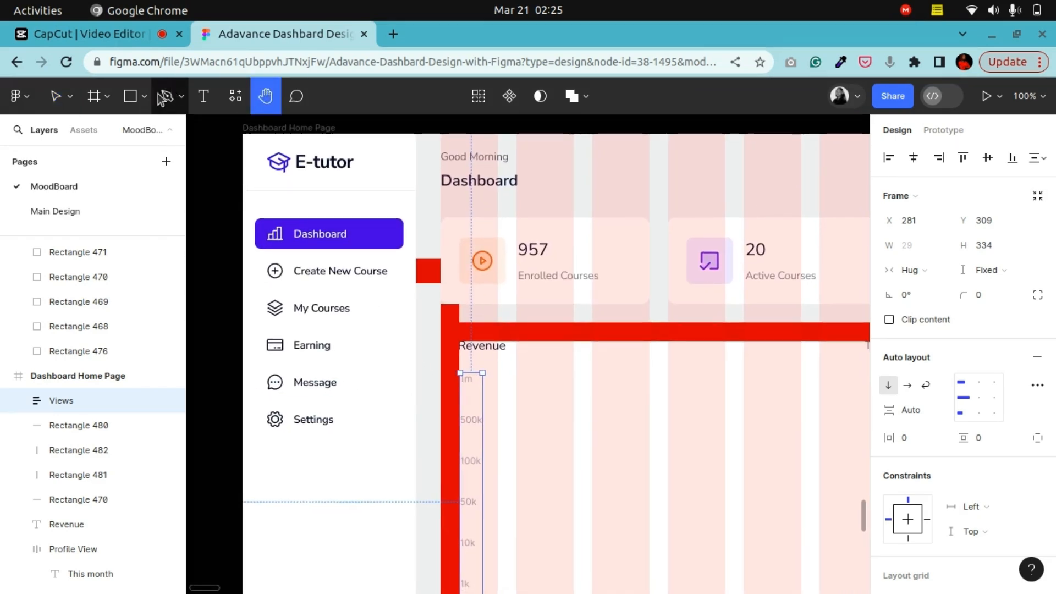
left_click(56, 98)
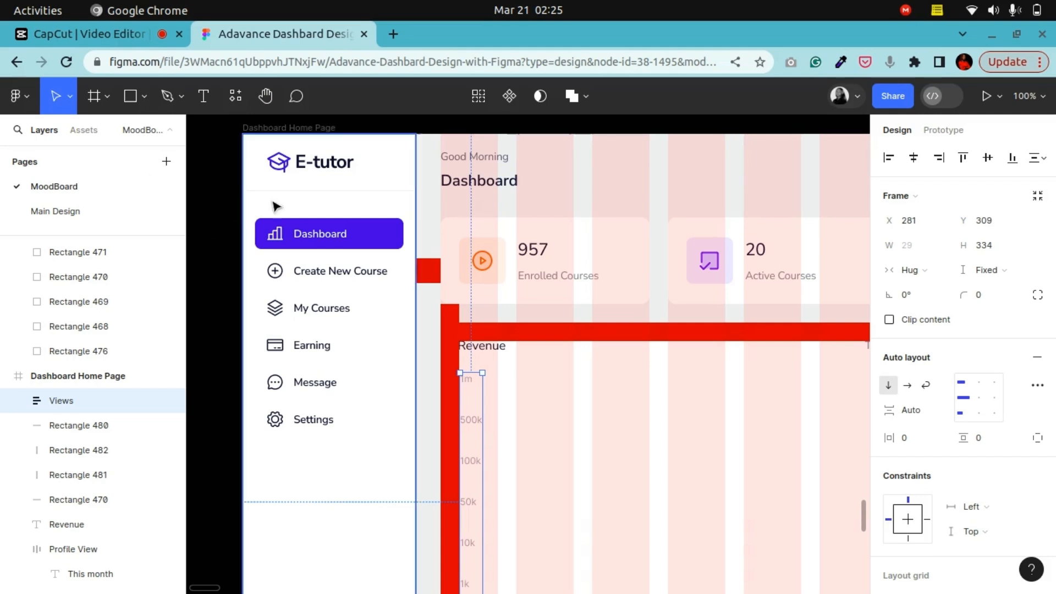
left_click(287, 192)
left_click_drag(292, 196, 523, 369)
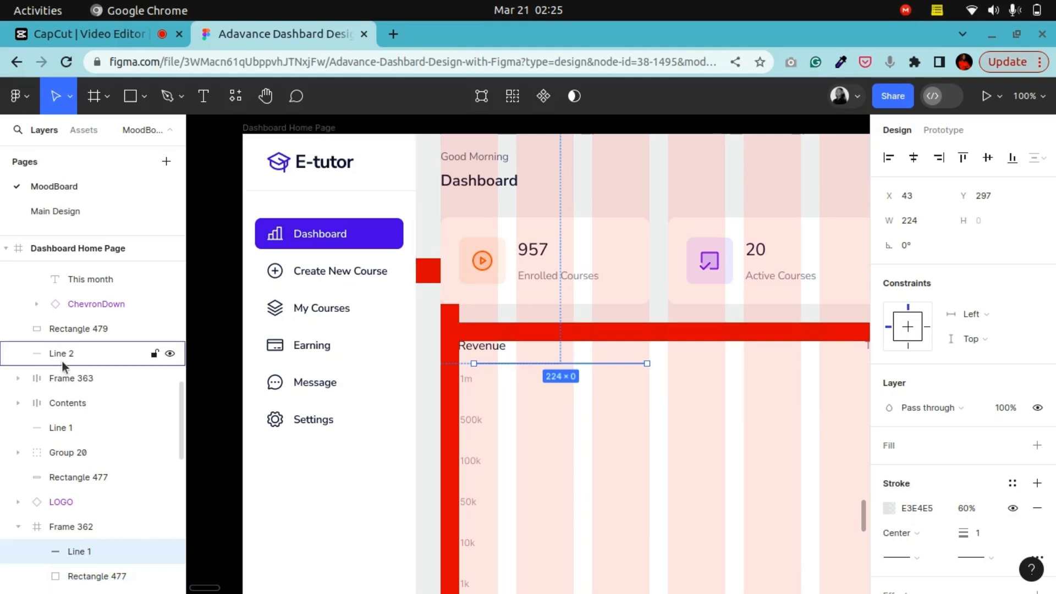
scroll(64, 362, "up", 1)
left_click_drag(495, 412, 537, 414)
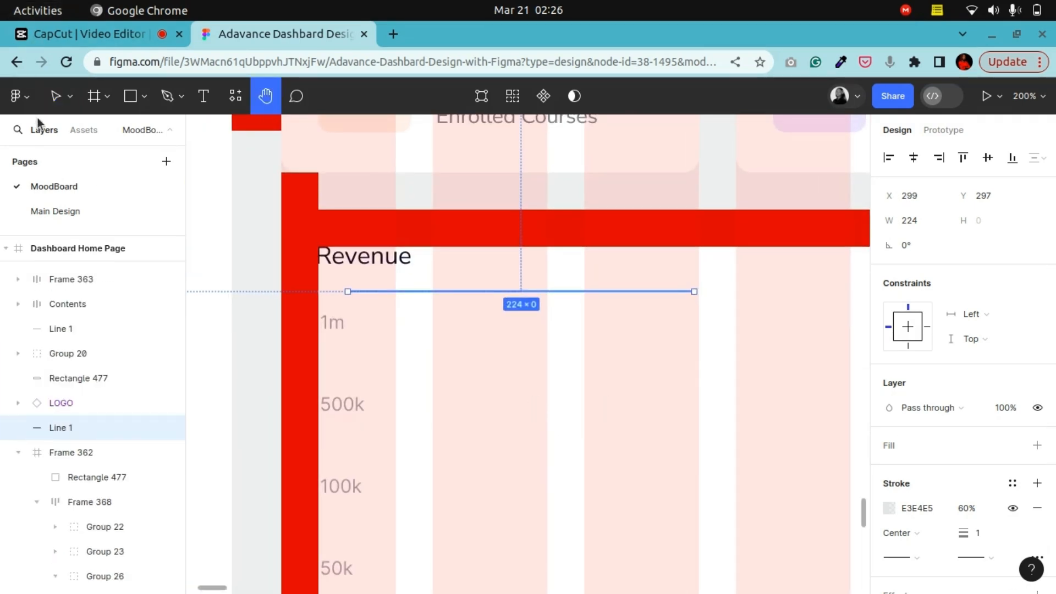
left_click(54, 97)
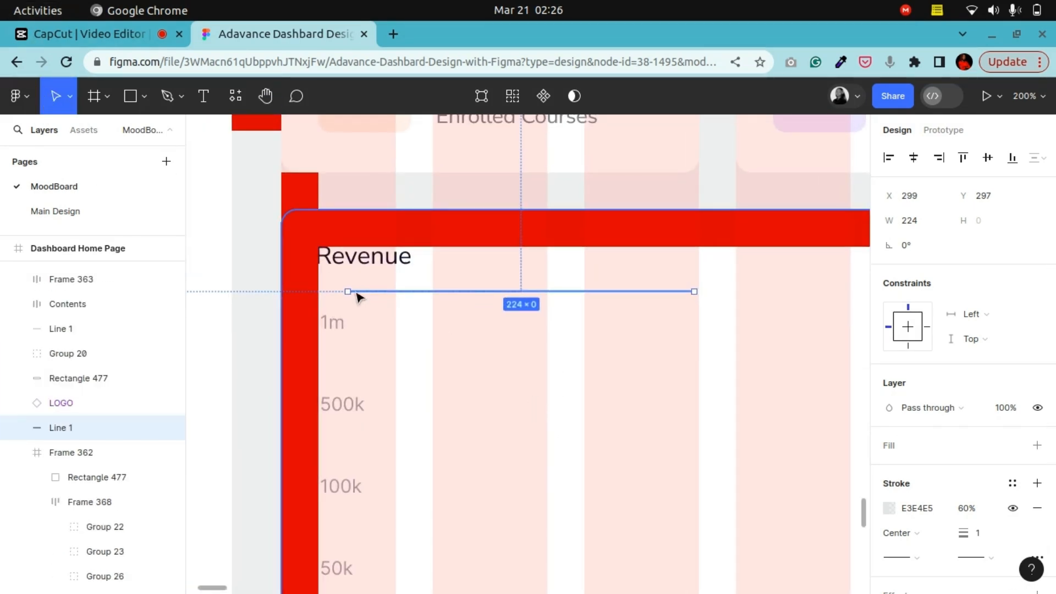
scroll(352, 303, "up", 5)
scroll(361, 312, "down", 3)
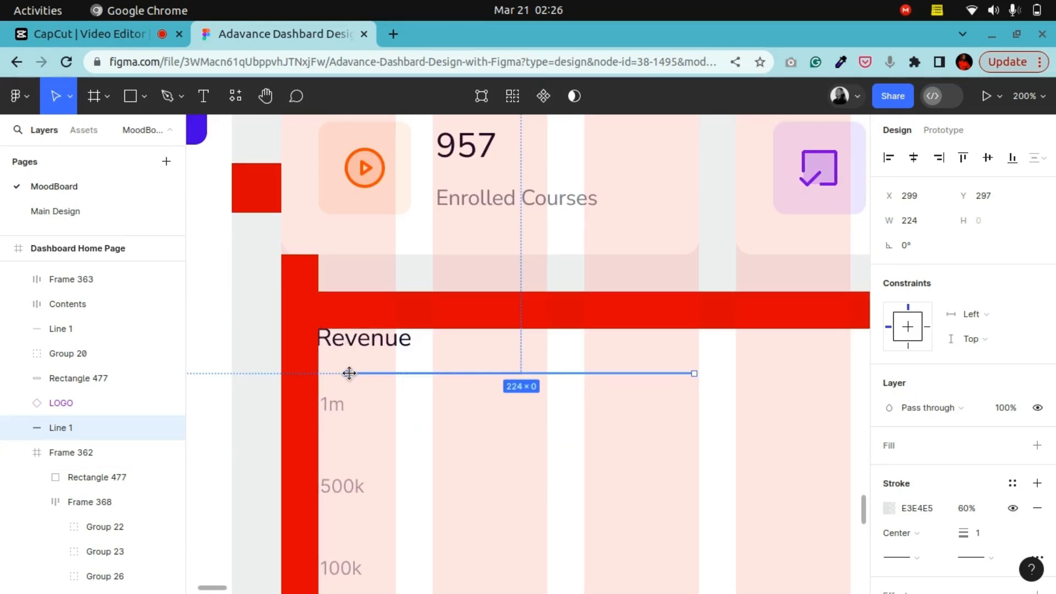
scroll(352, 378, "up", 8)
scroll(352, 377, "up", 4)
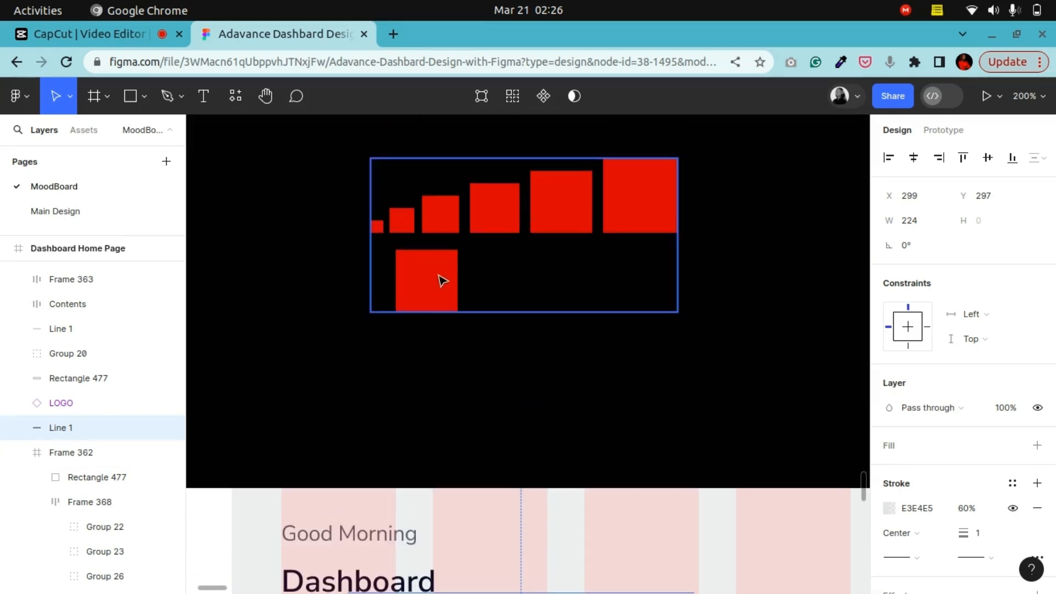
left_click(406, 229)
left_click_drag(410, 229, 570, 451)
scroll(570, 451, "down", 5)
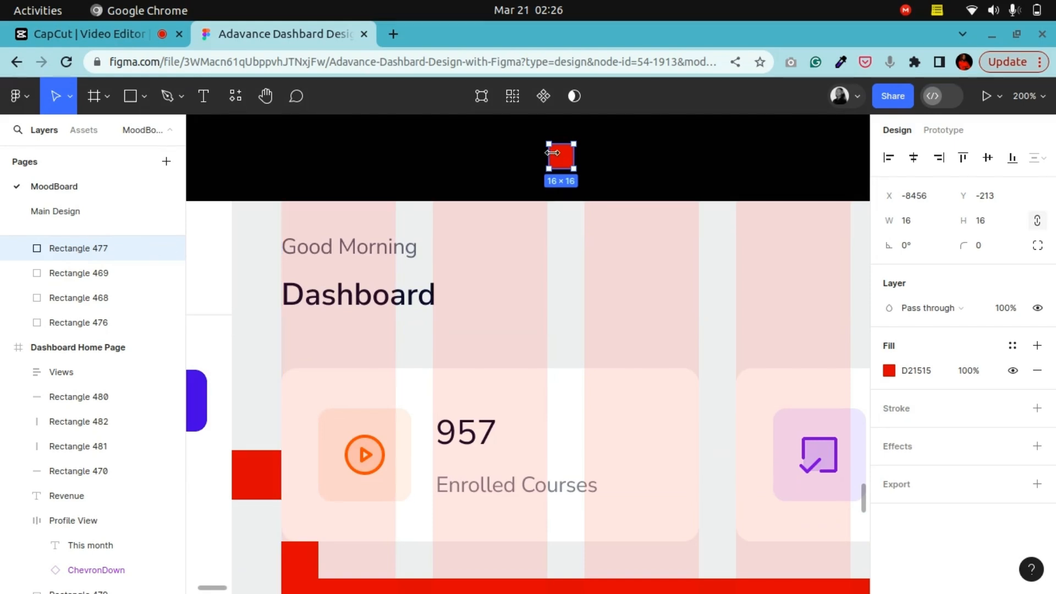
key("Delete")
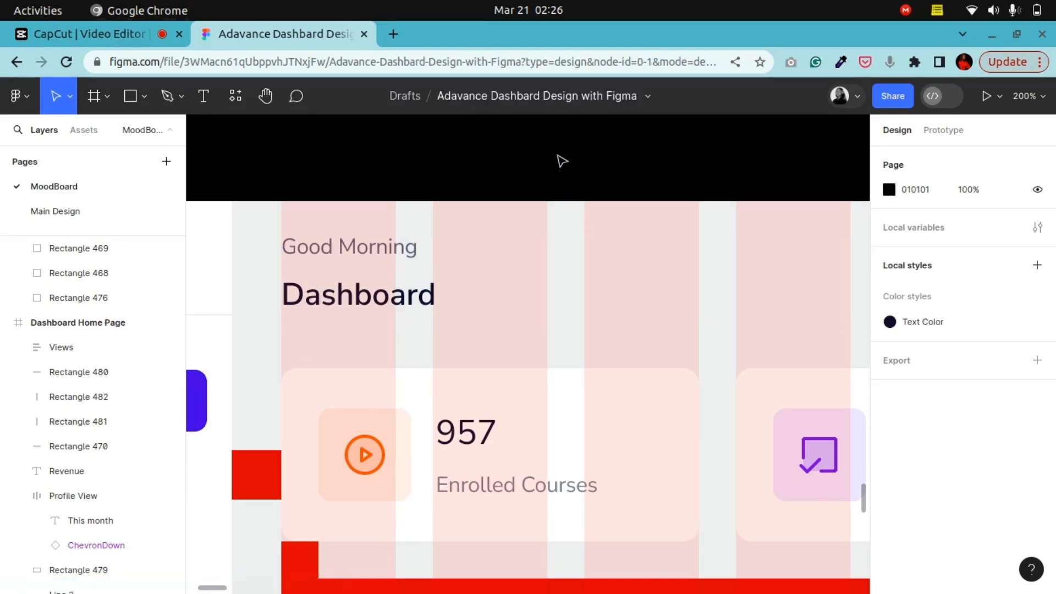
scroll(611, 312, "down", 5)
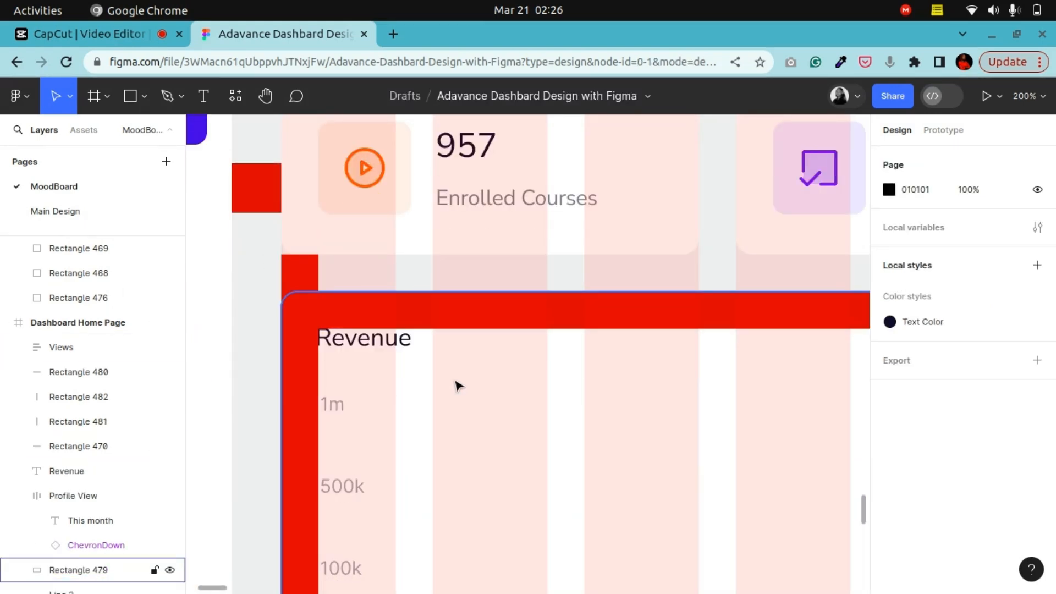
Move the duplicated Line 1 layer up the Dashboard Home Page layers to sit directly below Views, above Rectangle 480
left_click(65, 373)
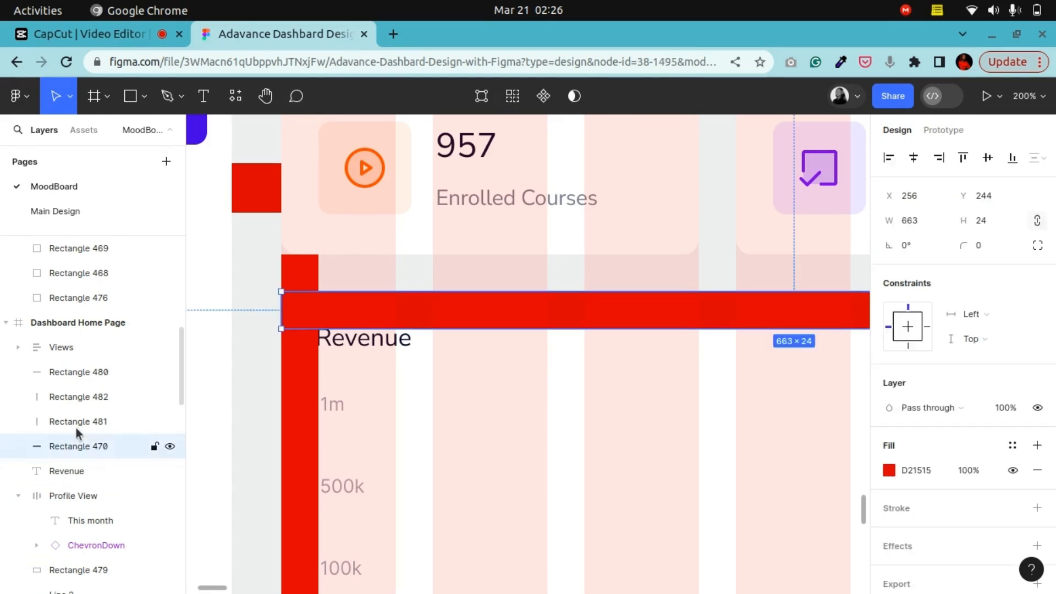
scroll(57, 513, "down", 4)
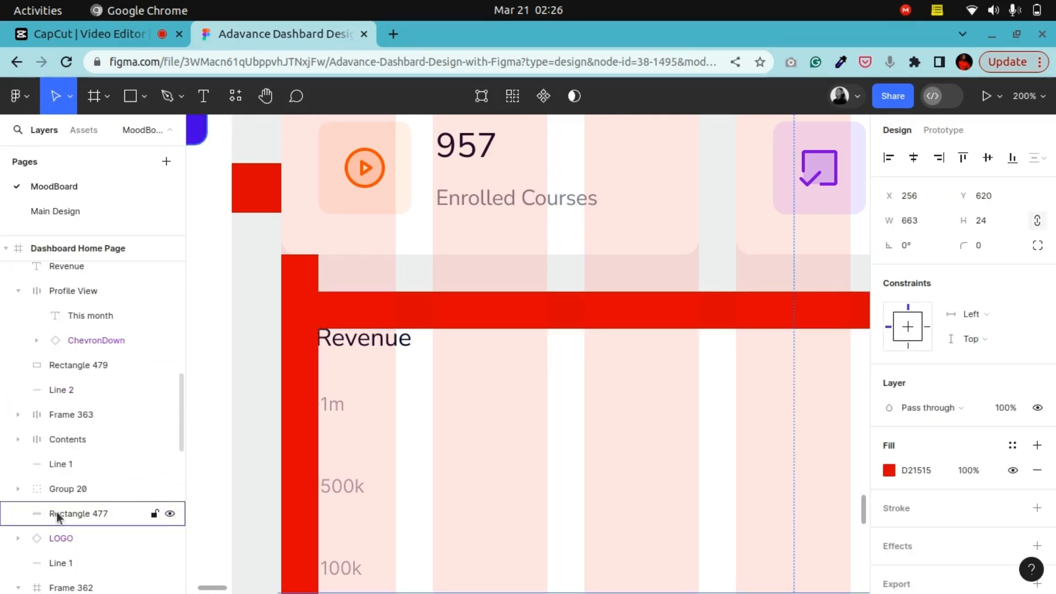
left_click(78, 391)
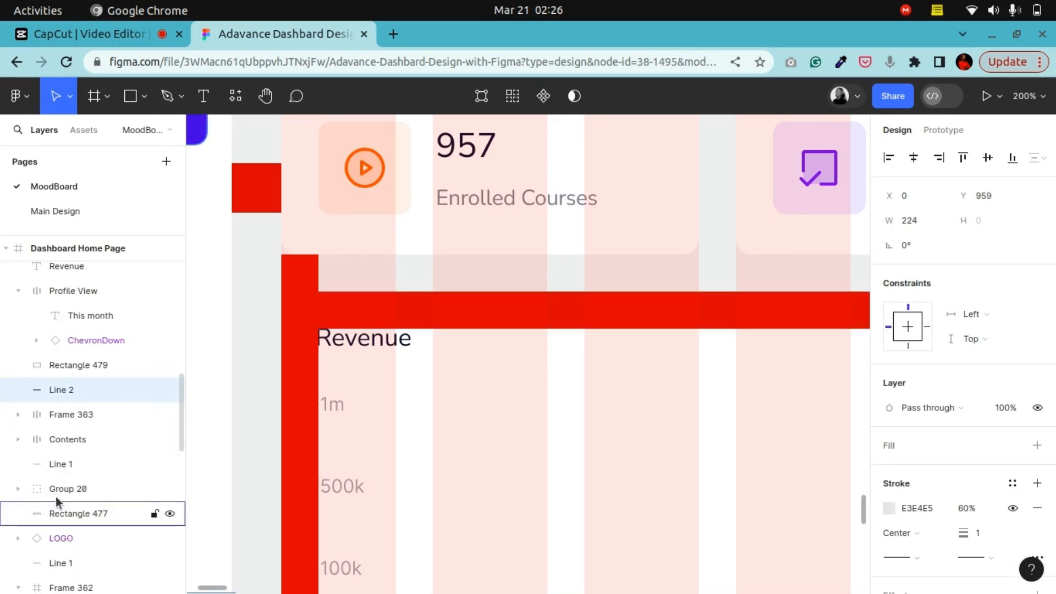
left_click(59, 466)
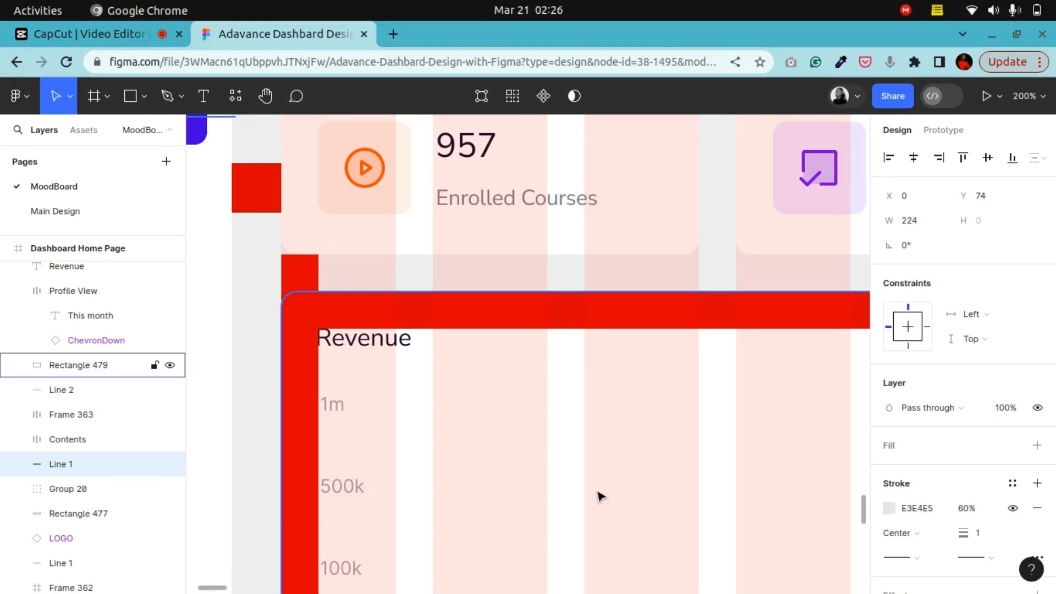
key("minus")
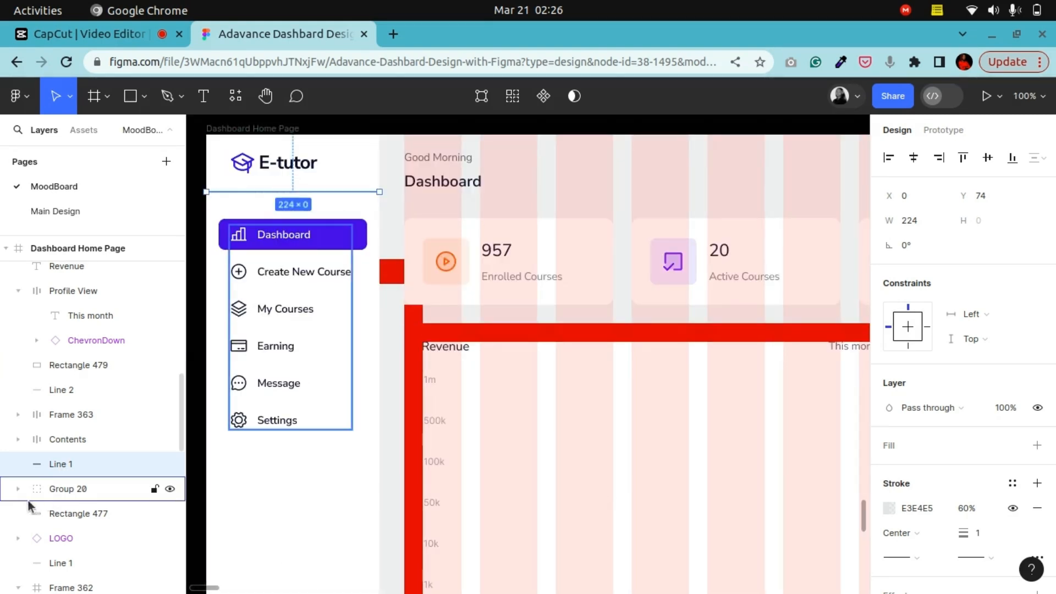
scroll(91, 548, "down", 1)
left_click(48, 516)
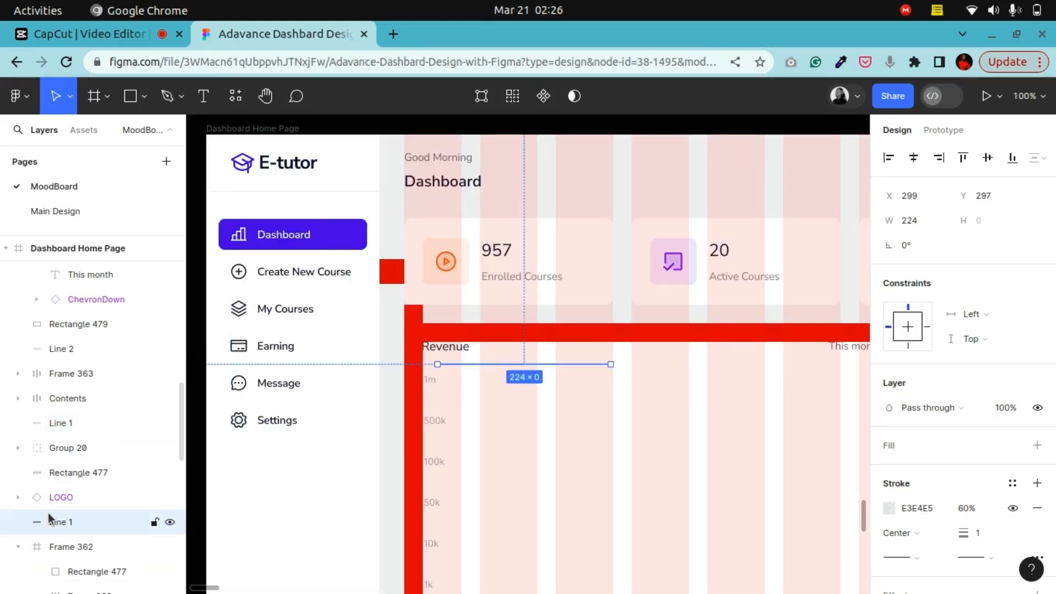
left_click_drag(53, 520, 48, 391)
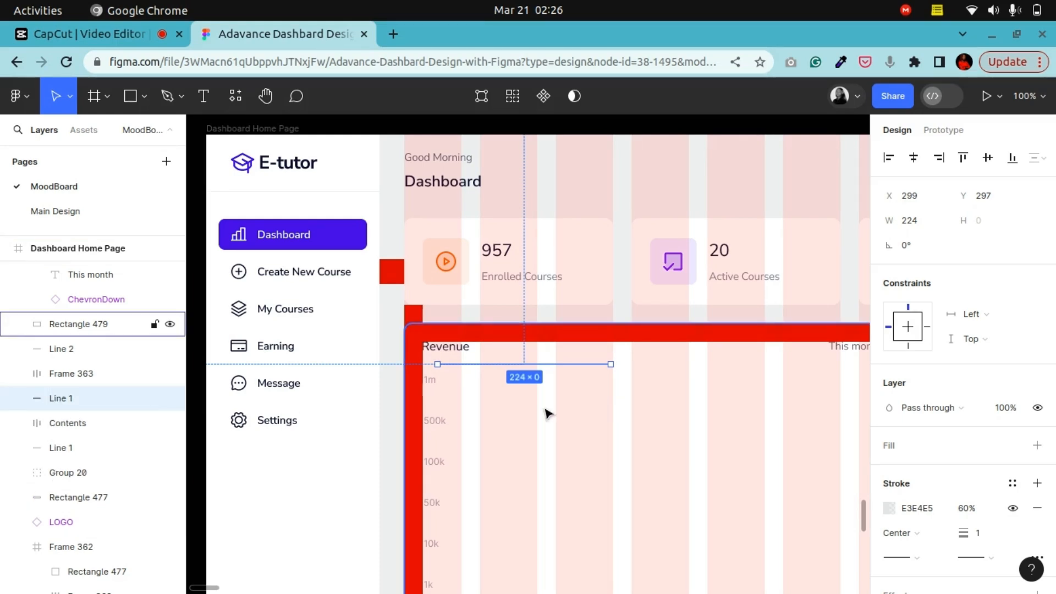
scroll(87, 433, "up", 3)
scroll(87, 434, "up", 1)
left_click_drag(52, 567, 55, 348)
scroll(55, 348, "up", 2)
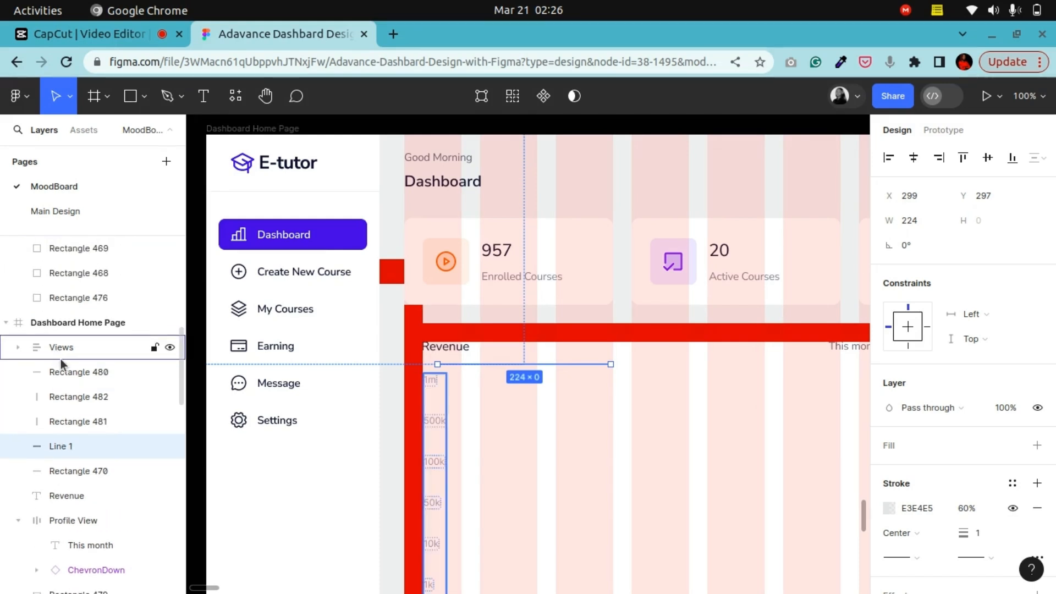
left_click_drag(62, 444, 65, 355)
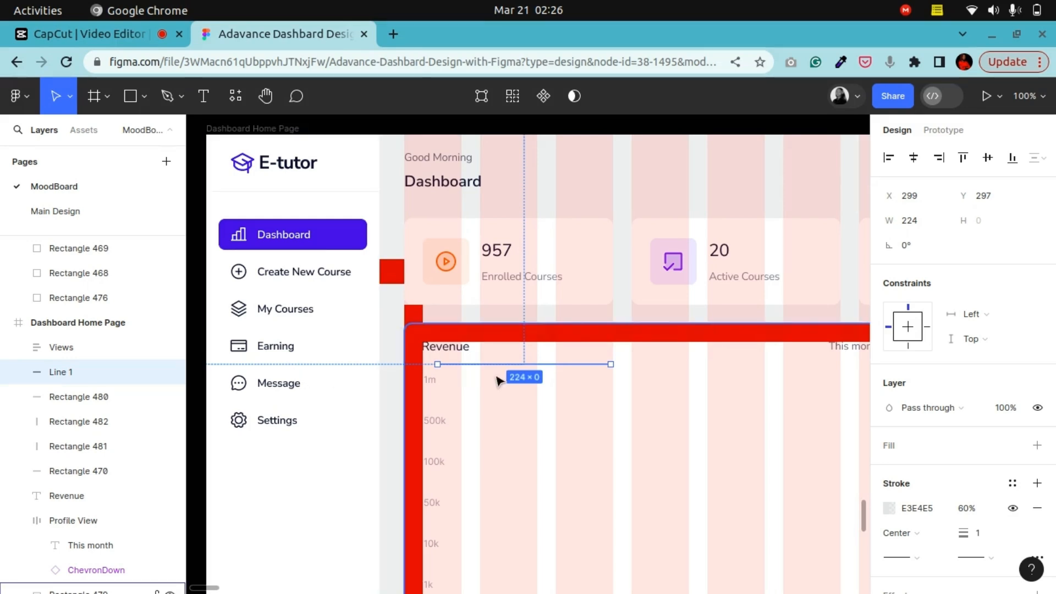
Stretch the divider line across the Revenue card between the red side spacers, to 617 px wide starting at X 278
left_click_drag(615, 365, 713, 370)
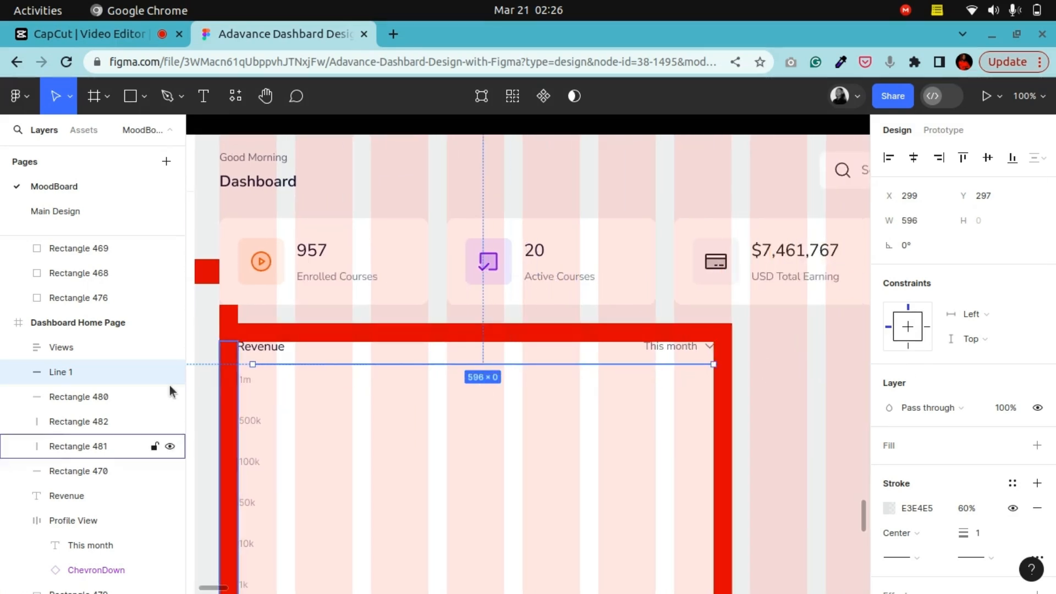
left_click_drag(252, 364, 237, 363)
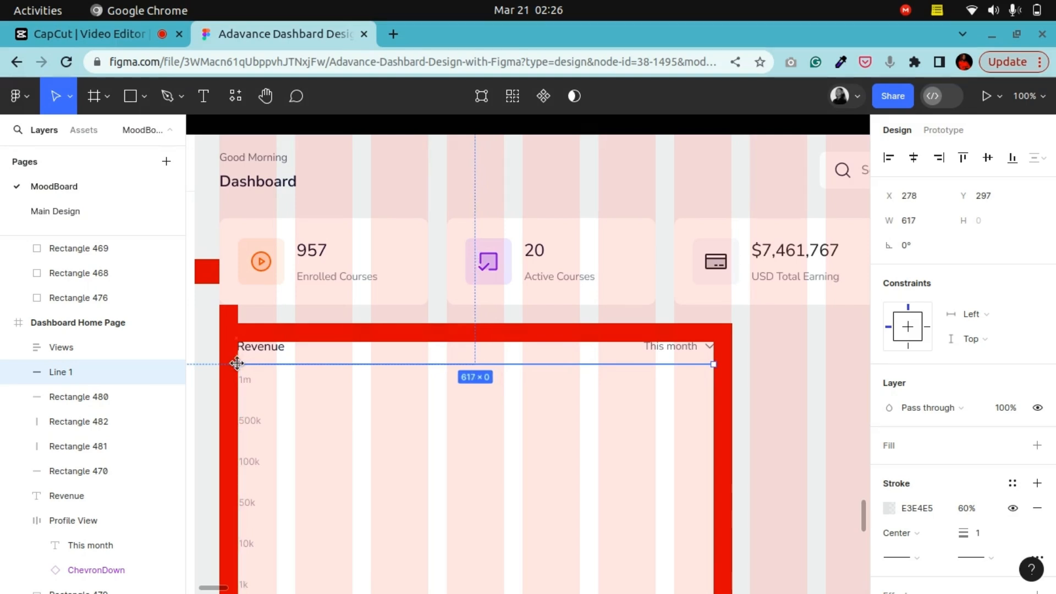
scroll(261, 231, "up", 6)
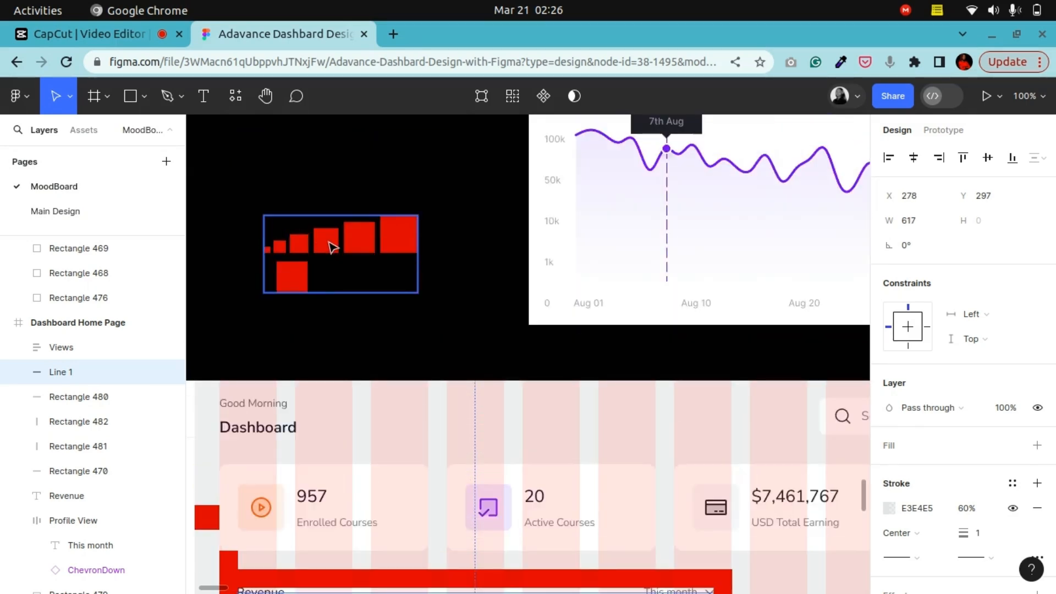
left_click(421, 313)
scroll(422, 312, "down", 6)
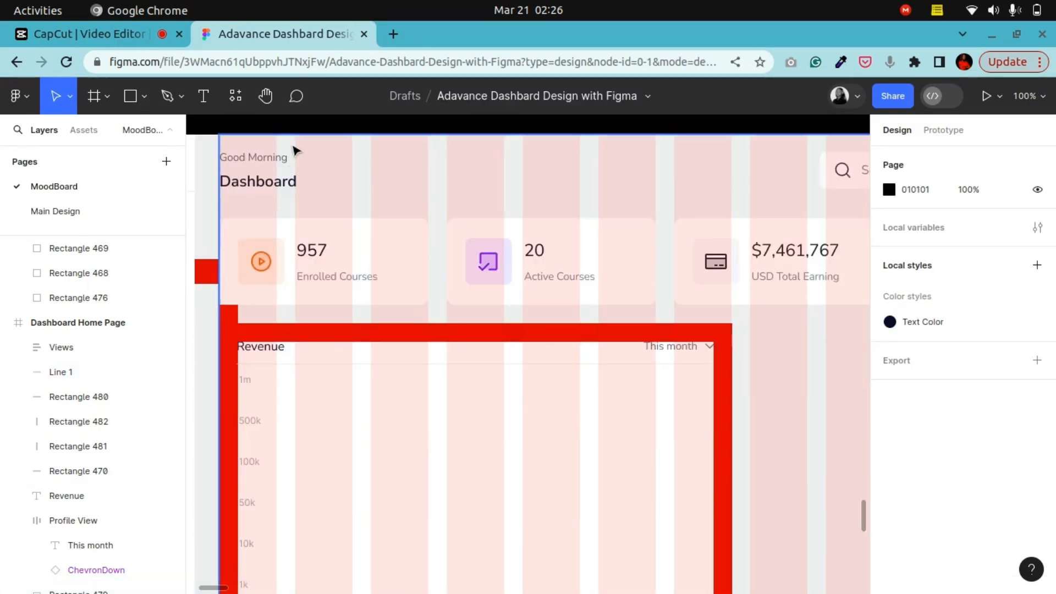
Nudge the divider line under the Revenue heading right to X 24 so it starts at the red spacer's edge
left_click(266, 95)
left_click_drag(307, 314, 531, 342)
scroll(531, 342, "up", 5)
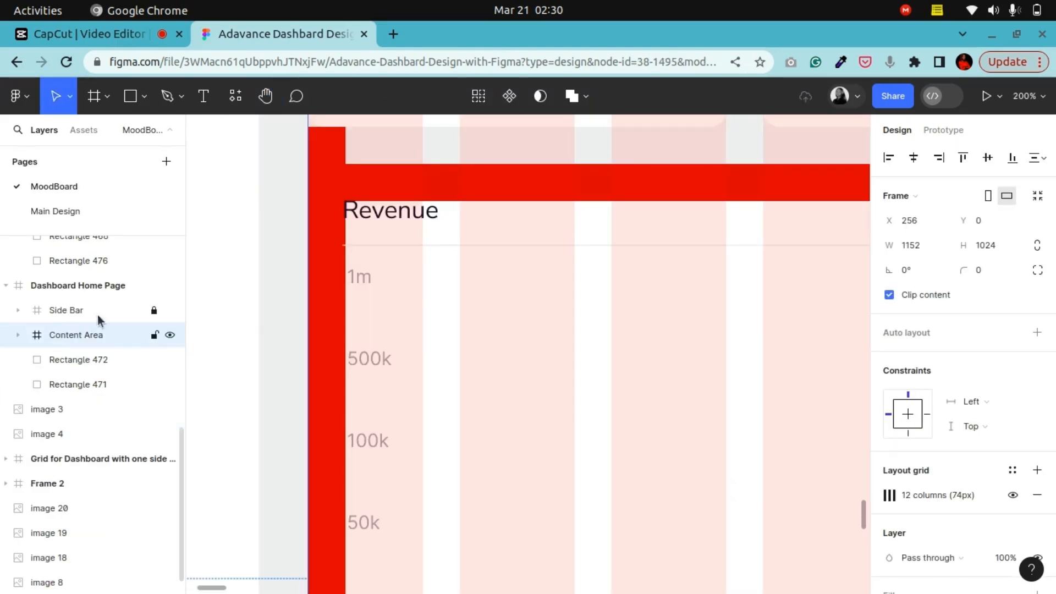
scroll(365, 352, "up", 2)
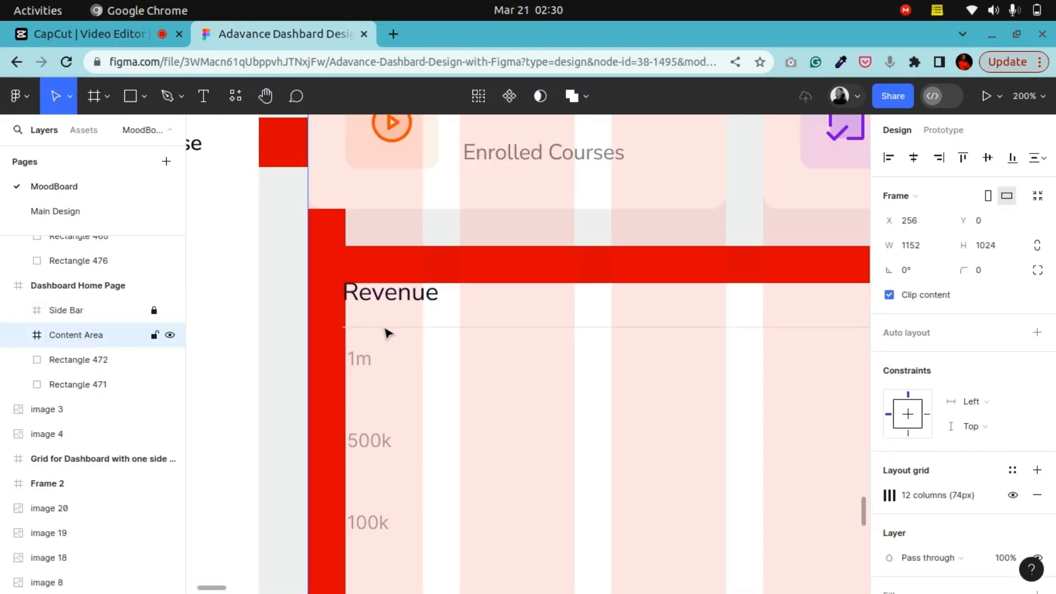
left_click(385, 328)
key("Right")
key("Right")
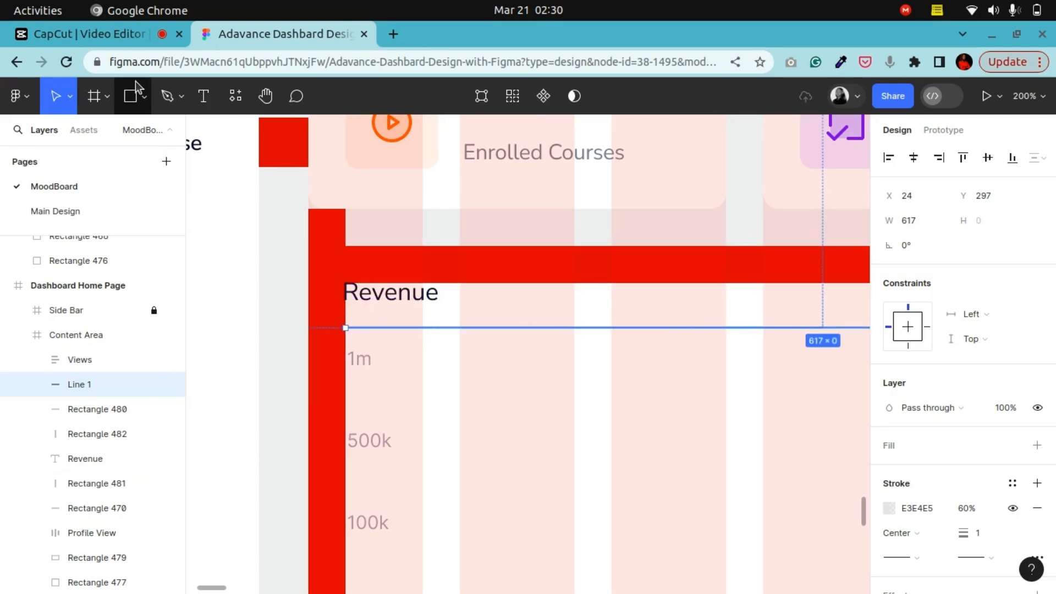
Draw a rectangle about 29 × 15 px between the Revenue heading and the divider line
scroll(441, 324, "up", 5)
scroll(442, 327, "down", 4)
scroll(443, 328, "up", 3)
scroll(443, 329, "down", 3)
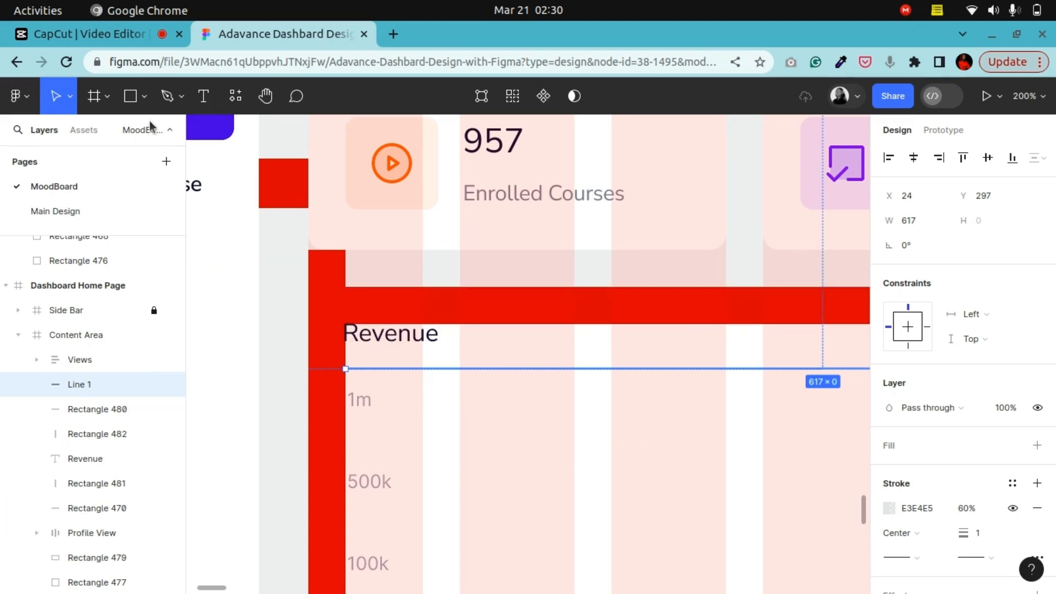
left_click(132, 100)
left_click_drag(345, 345, 389, 366)
Set the height of the new rectangle beneath the Revenue heading to 16 px
left_click(267, 99)
left_click_drag(348, 330, 442, 278)
key("ctrl+plus")
key("ctrl+plus")
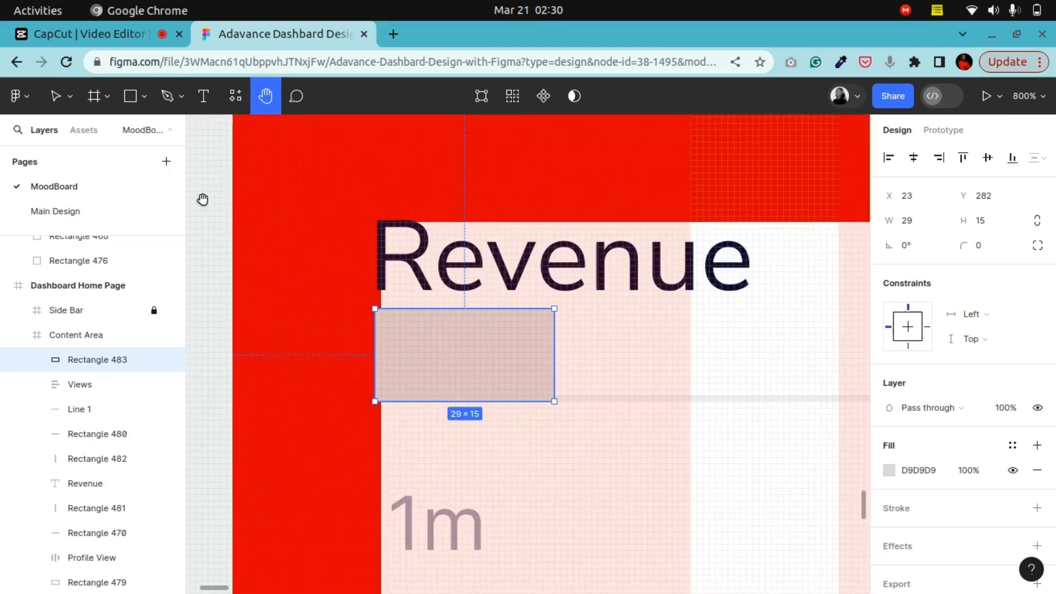
left_click(56, 96)
left_click(991, 222)
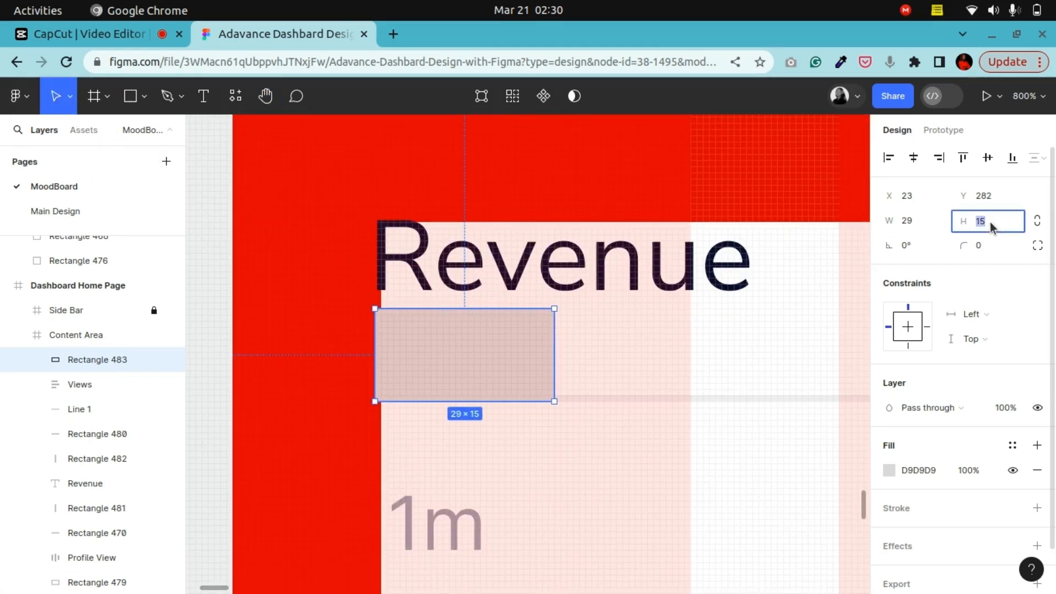
type("16")
key("Return")
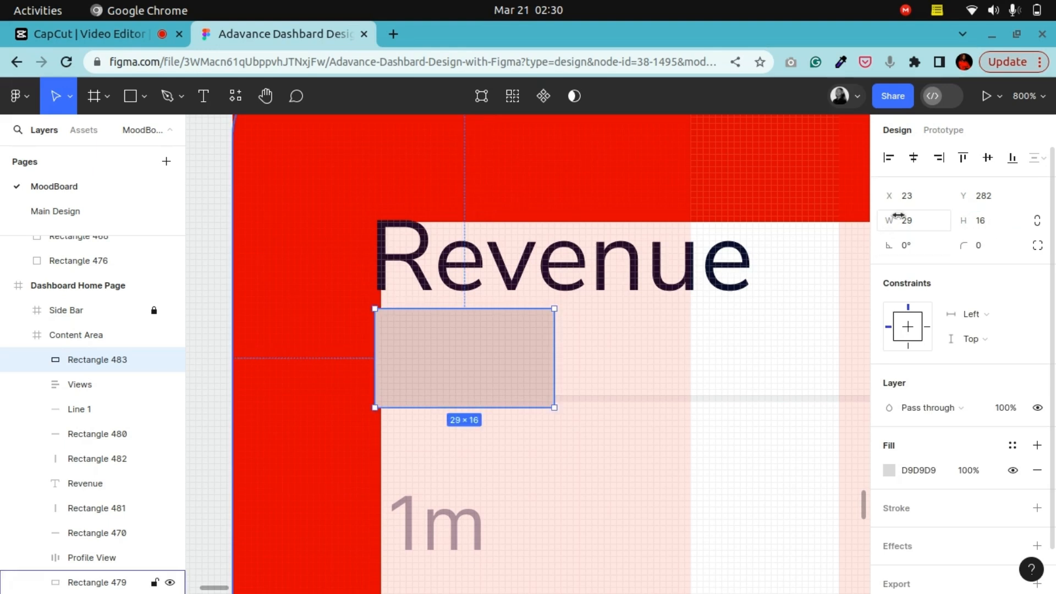
Set the width of the rectangle beneath the Revenue heading to 16 px and fill it with red F43535
left_click(903, 228)
type("16")
key("Return")
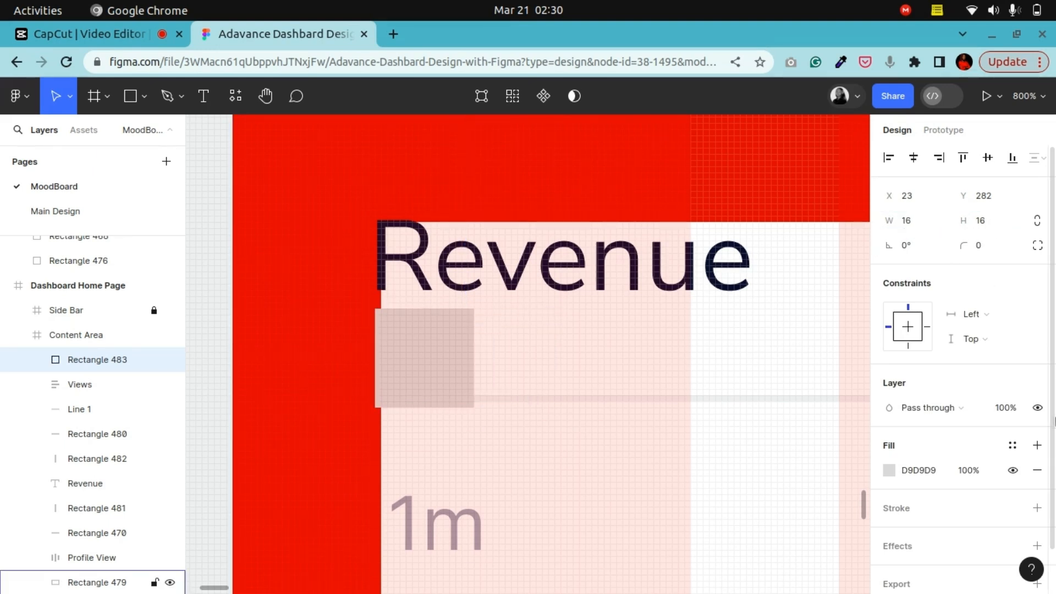
left_click(890, 470)
left_click(743, 526)
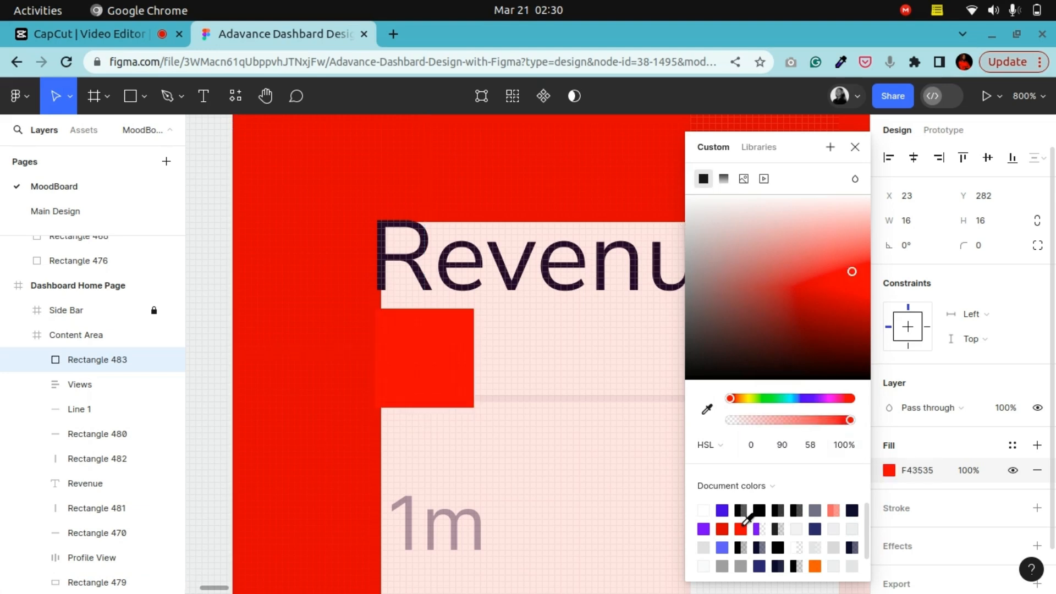
left_click(855, 147)
Move the red square to X 24, Y 279 so it sits against the side spacer directly beneath the Revenue heading
left_click_drag(418, 375, 432, 354)
left_click(393, 275)
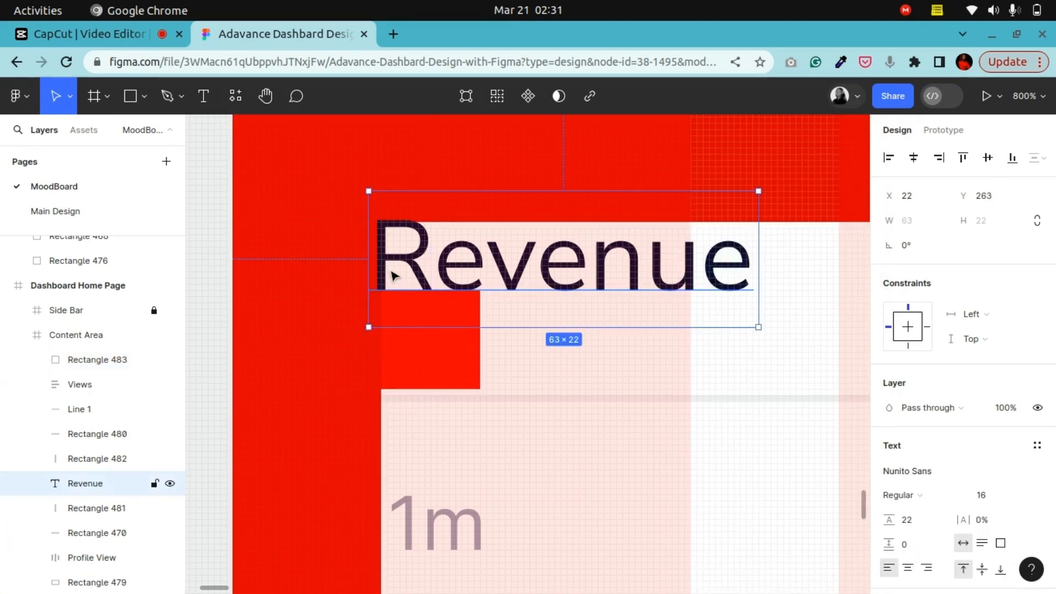
key("Right")
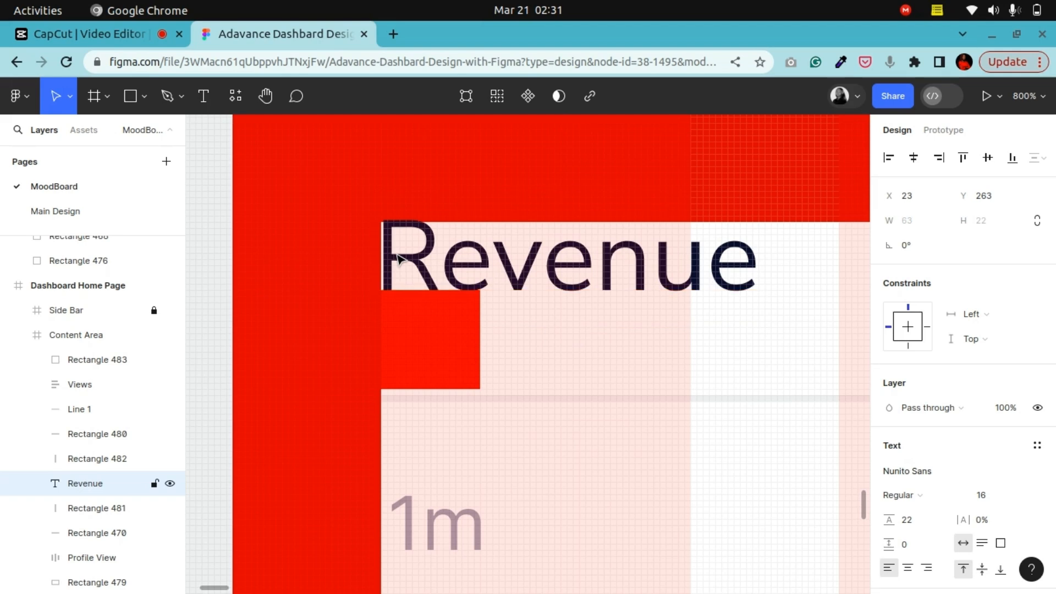
key("Left")
left_click(409, 374)
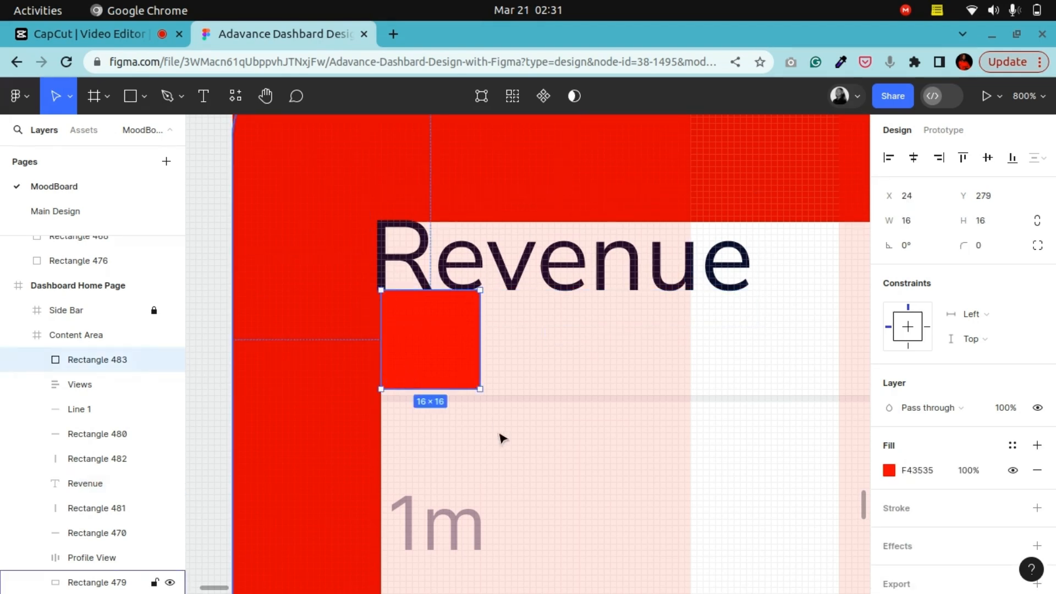
Nudge the divider line up to Y 296 so it sits just beneath the red square
left_click(497, 408)
key("Up")
key("Up")
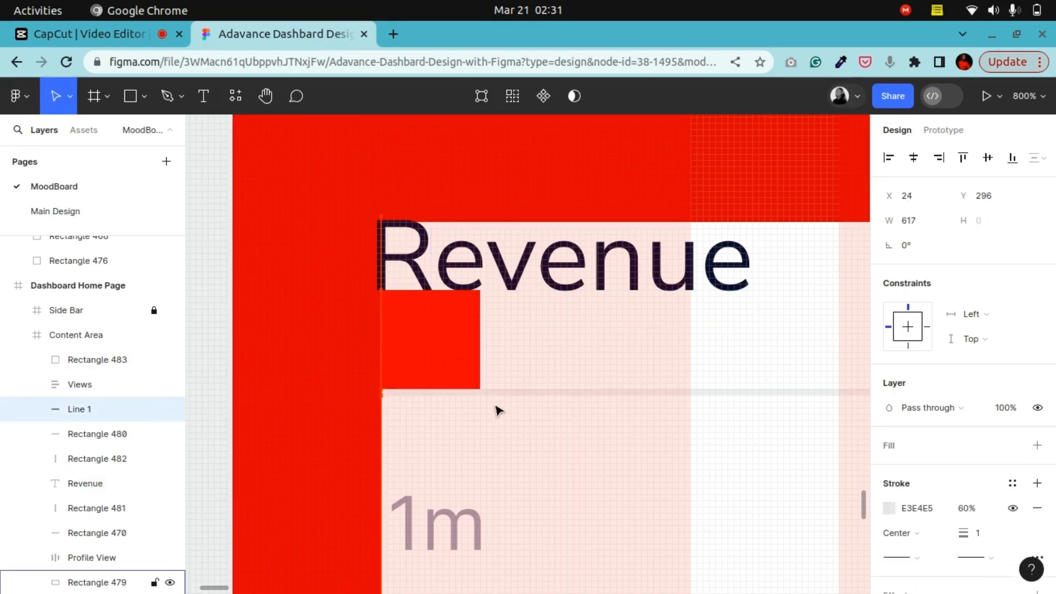
Duplicate the red square and place the copy directly below the divider line as a 16 px spacer
left_click(454, 358)
left_click_drag(454, 359, 452, 465)
key("shift+0")
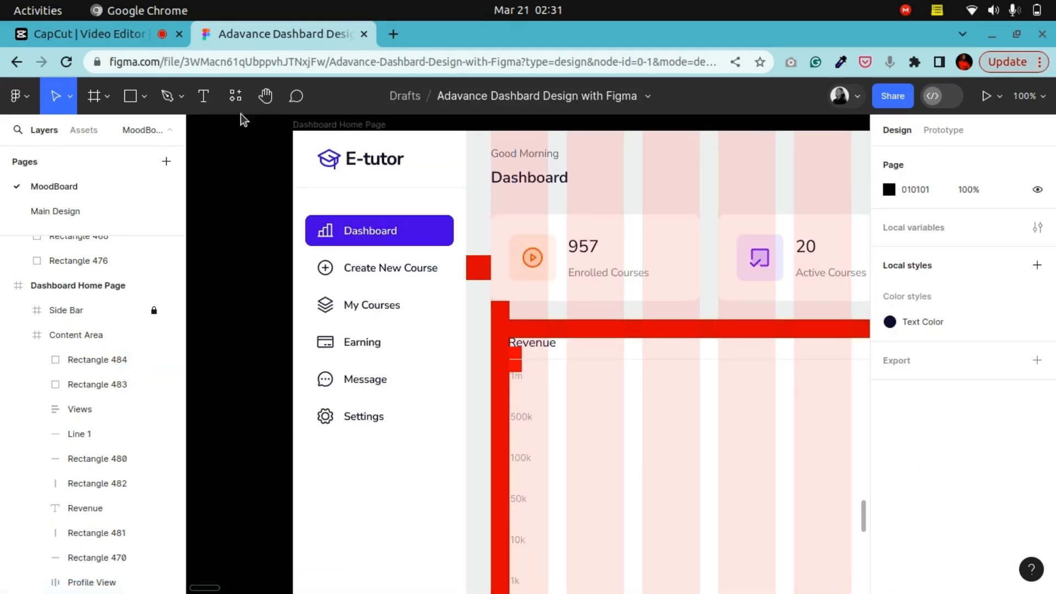
Try removing the 1m label from the Revenue card's axis labels column
left_click(265, 96)
left_click_drag(704, 462, 565, 313)
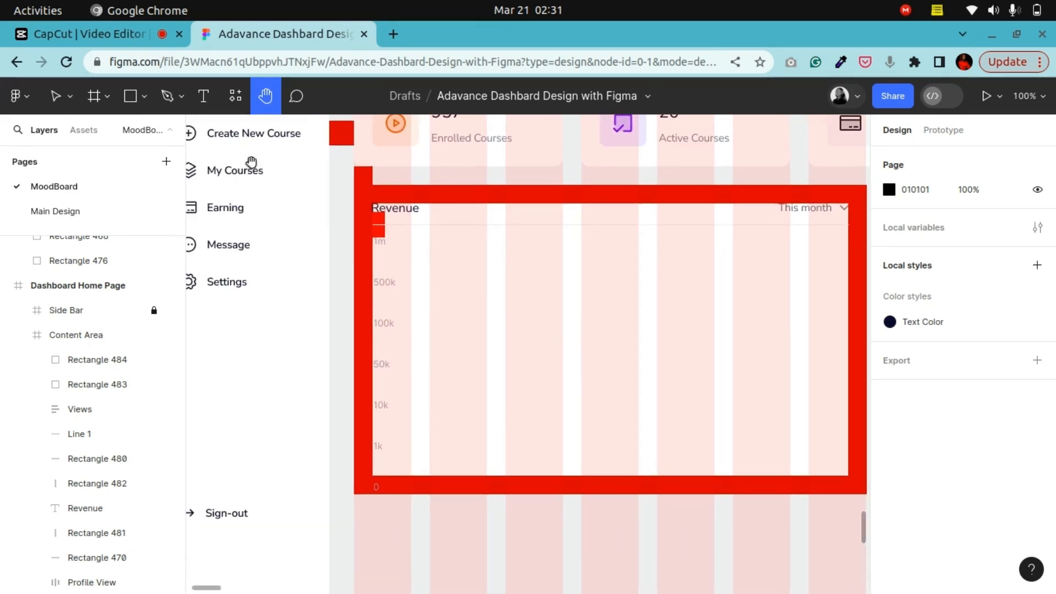
left_click(55, 96)
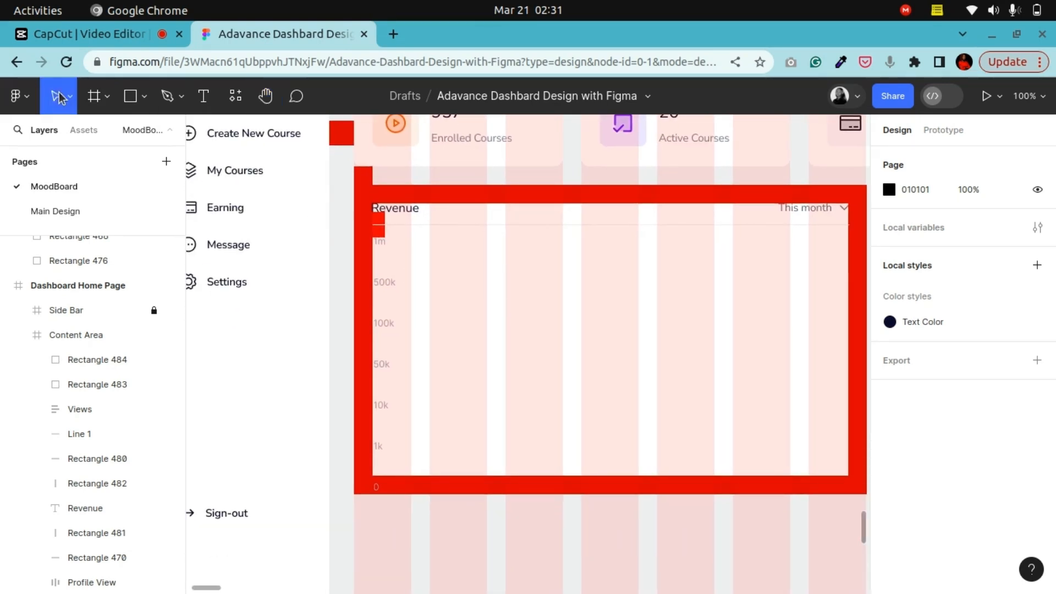
left_click(380, 245)
left_click(382, 248)
key("Delete")
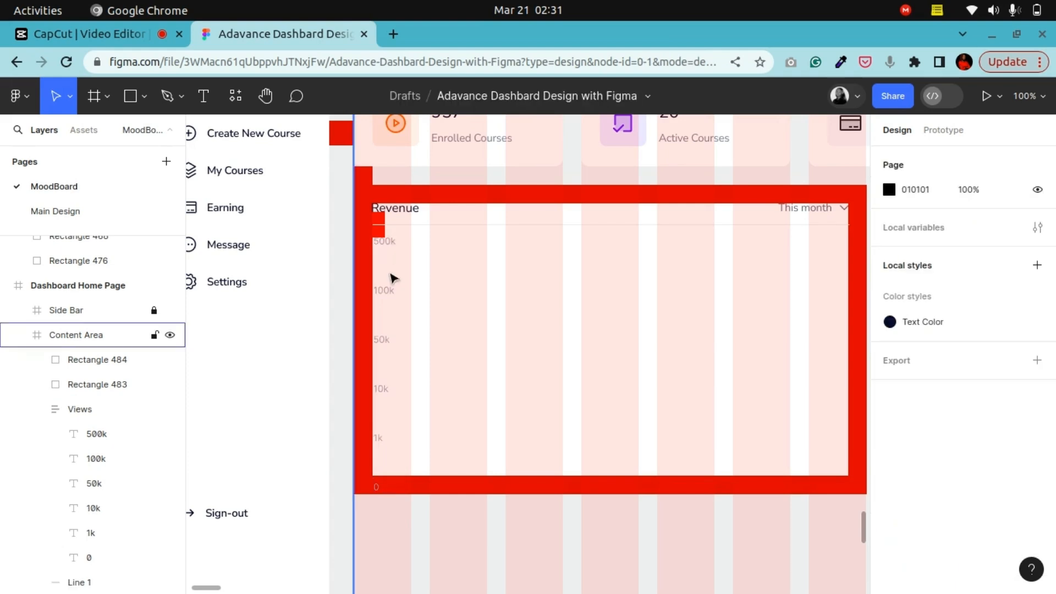
left_click(390, 257)
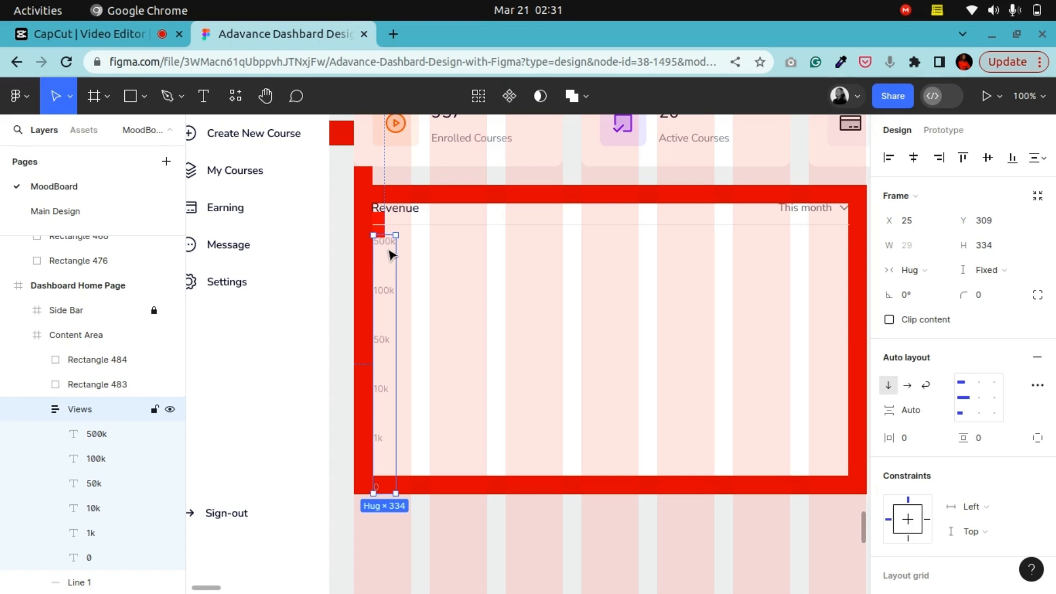
key("Escape")
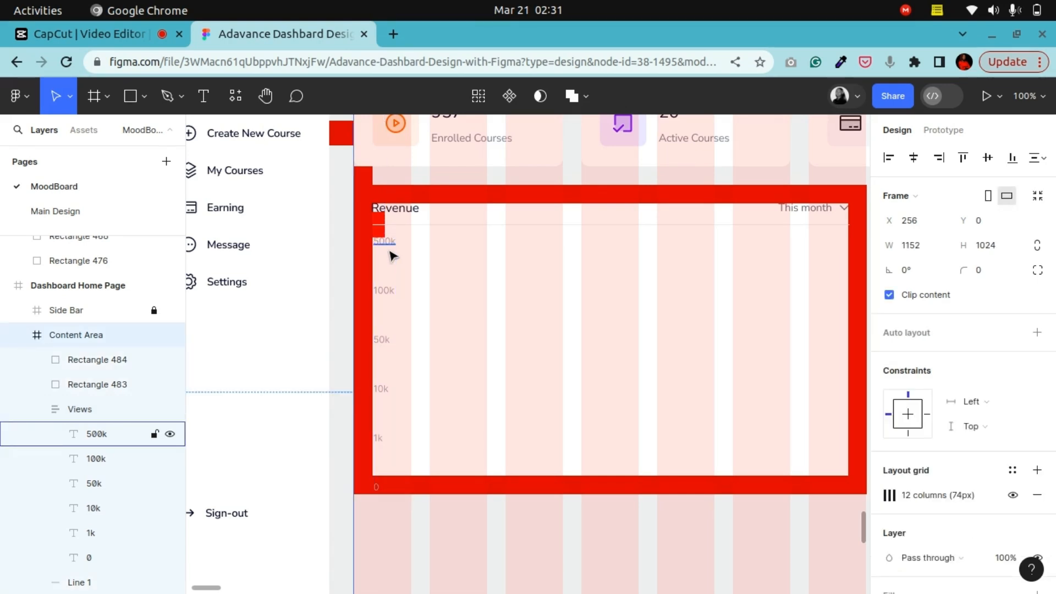
key("ctrl+z")
key("ctrl+z")
key("ctrl+z")
Extend the white Revenue card's height to 445 px and move the bottom red spacer down to its new lower edge
left_click(447, 380)
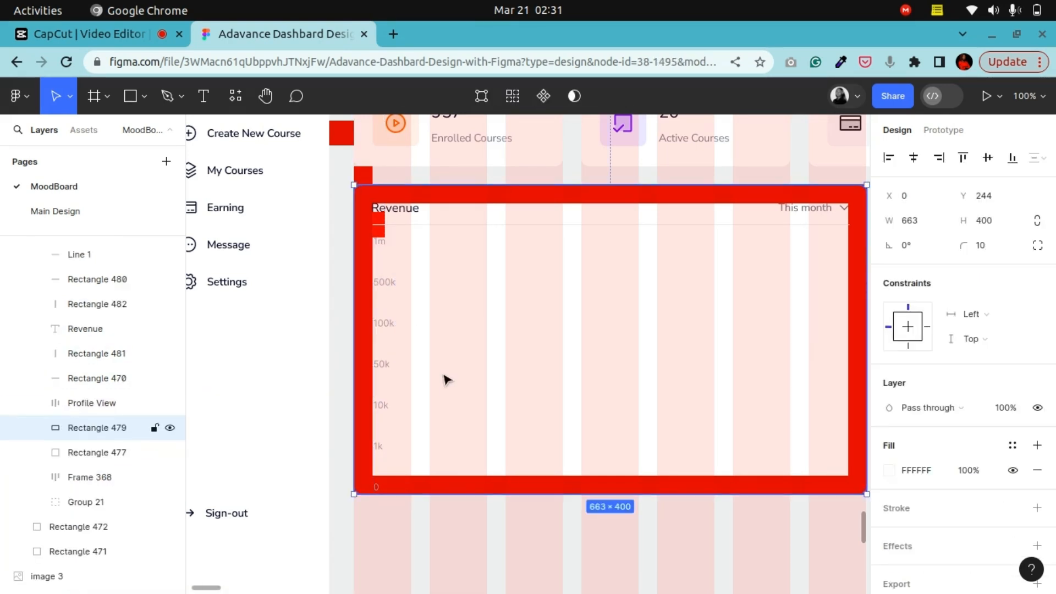
left_click_drag(430, 494, 429, 528)
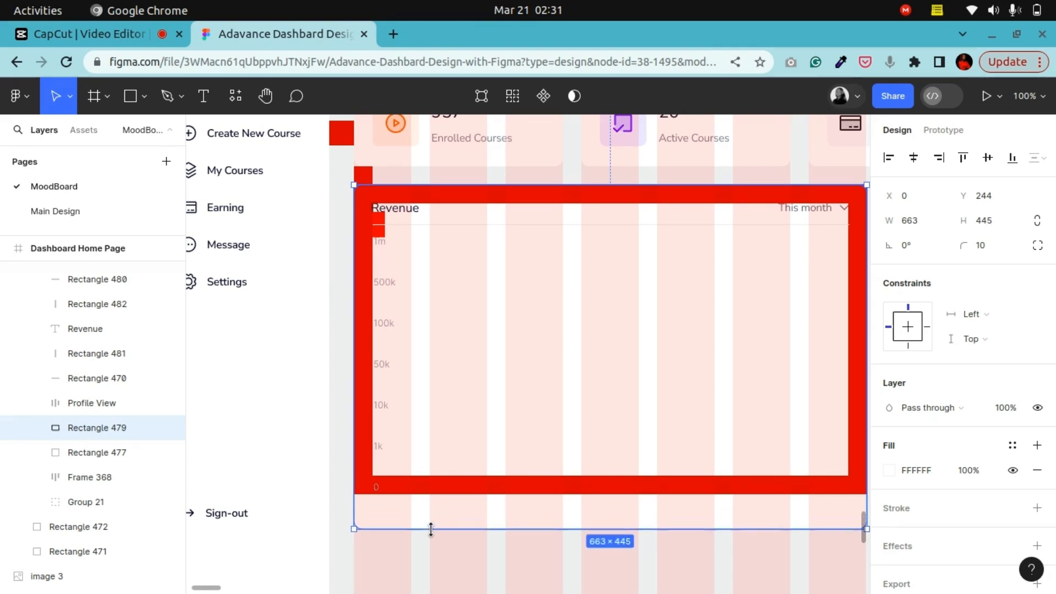
left_click(432, 489)
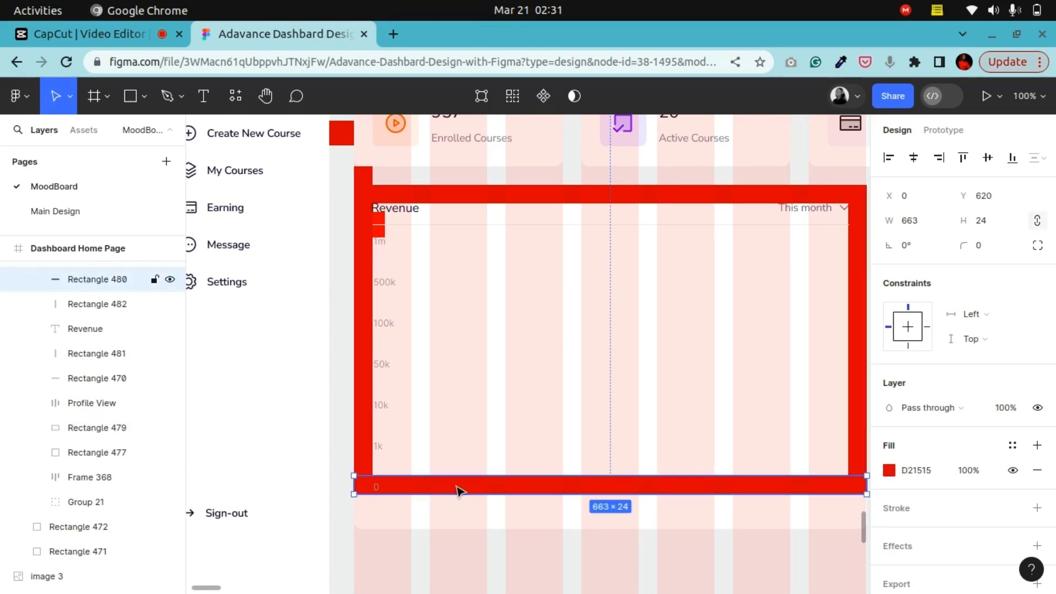
left_click_drag(457, 490, 456, 521)
Nudge the axis labels column down to Y 334 in the Revenue card
left_click(382, 427)
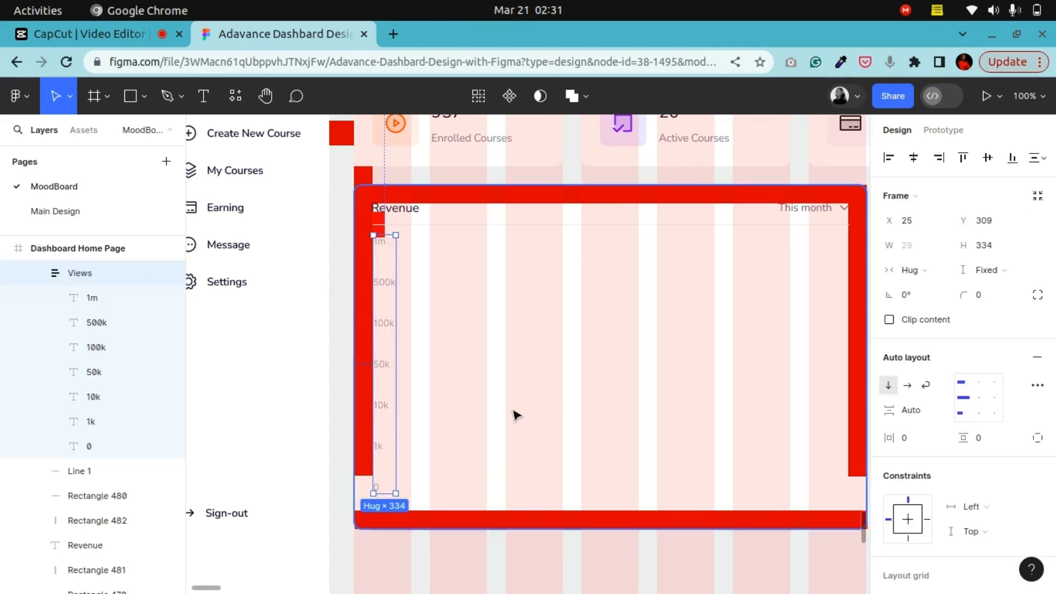
key("Down")
key("Down")
key("Down")
key("Down")
key("Down")
key("Down")
key("Down")
key("Down")
key("Down")
key("Down")
key("Down")
key("Down")
key("Down")
key("Down")
key("Down")
key("Down")
key("Down")
key("Down")
key("Down")
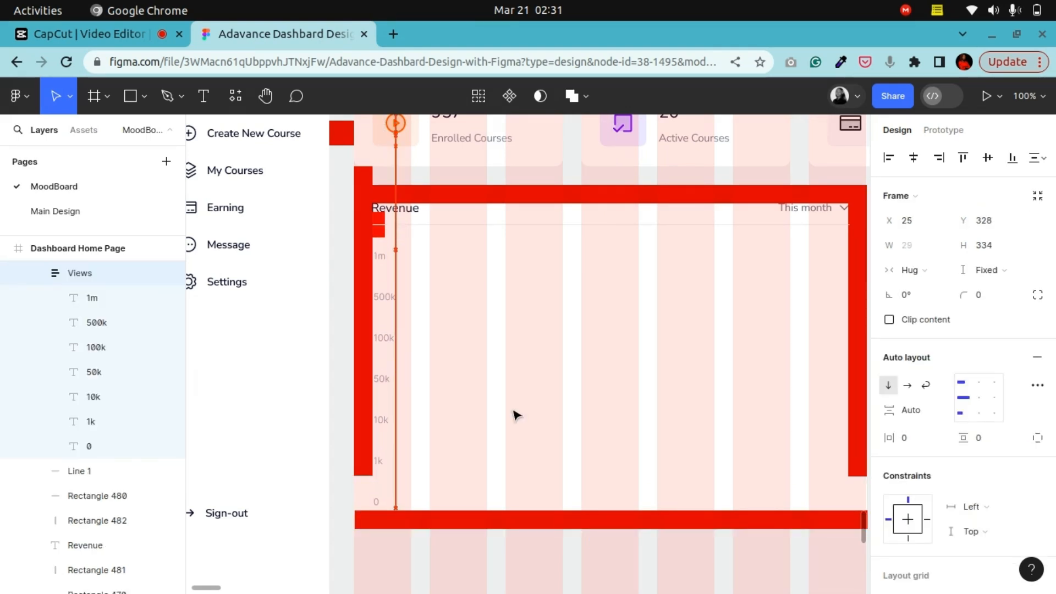
key("Down")
key("Down")
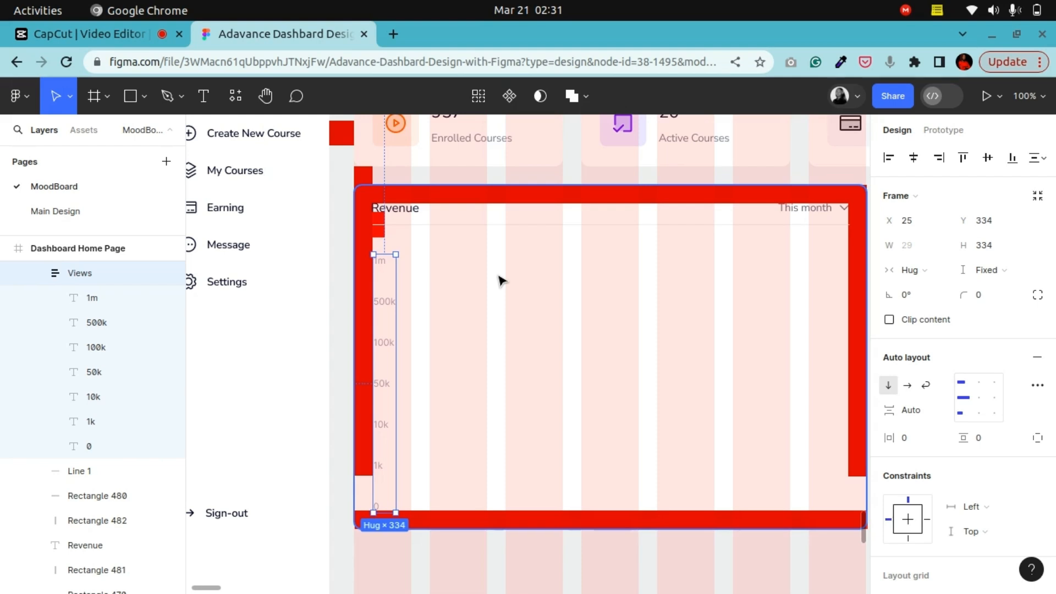
Move the axis labels column back up to Y 309 and left to X 24, flush with the side spacer
key("Up")
key("Up")
key("Up")
key("Up")
key("Up")
key("Up")
key("Up")
key("Up")
key("Up")
key("Up")
key("Up")
key("Up")
key("Up")
key("Up")
key("Up")
key("Up")
key("Up")
key("Up")
key("Up")
key("Up")
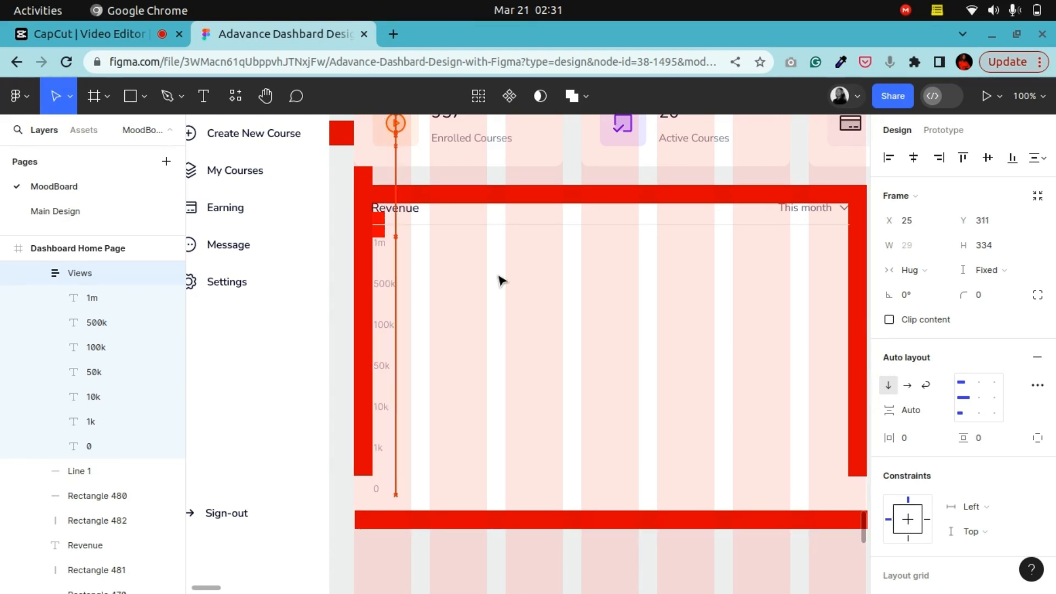
key("Left")
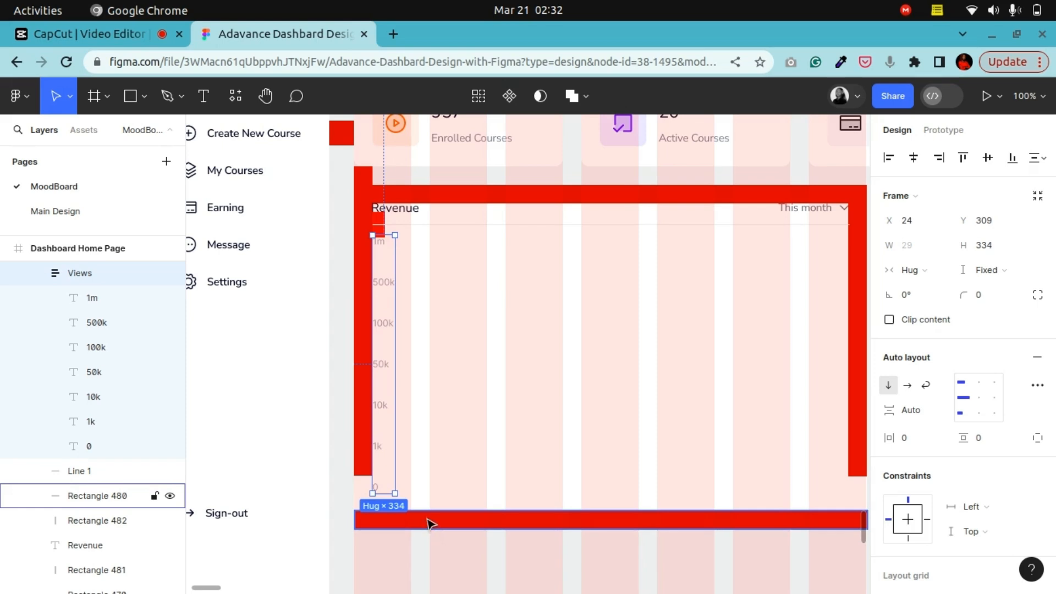
Nudge the bottom red spacer up to Y 639, close beneath the 0 axis label
left_click(428, 522)
key("Up")
key("Up")
key("Up")
key("Up")
key("Up")
key("Up")
key("Up")
key("Up")
key("Up")
key("Up")
key("Up")
key("Up")
key("Up")
key("Up")
key("Up")
key("Up")
key("Up")
key("Up")
key("Up")
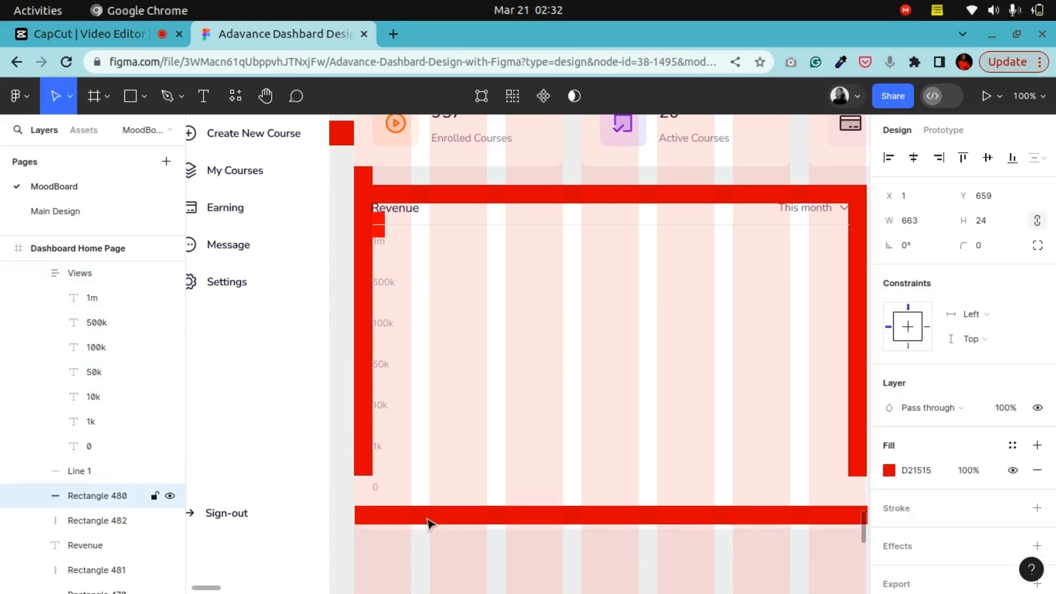
key("Up")
key("Up")
key("Up")
key("Up")
key("Up")
key("Up")
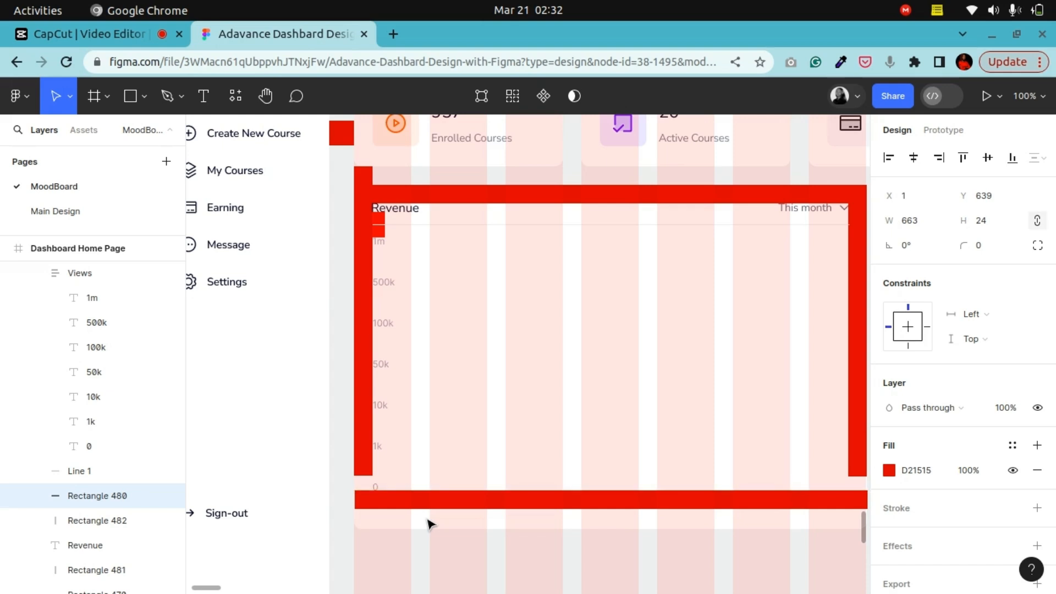
Shorten the Revenue card to the bottom spacer's lower edge and extend the left red spacer to 372 px high
left_click(440, 528)
left_click(440, 528)
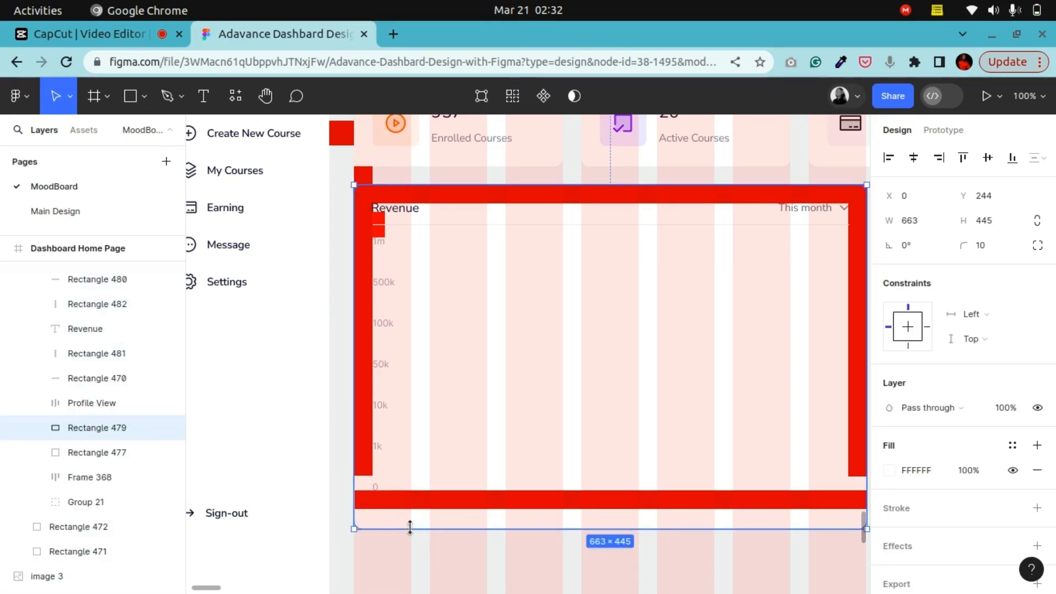
left_click_drag(410, 527, 414, 505)
left_click(363, 473)
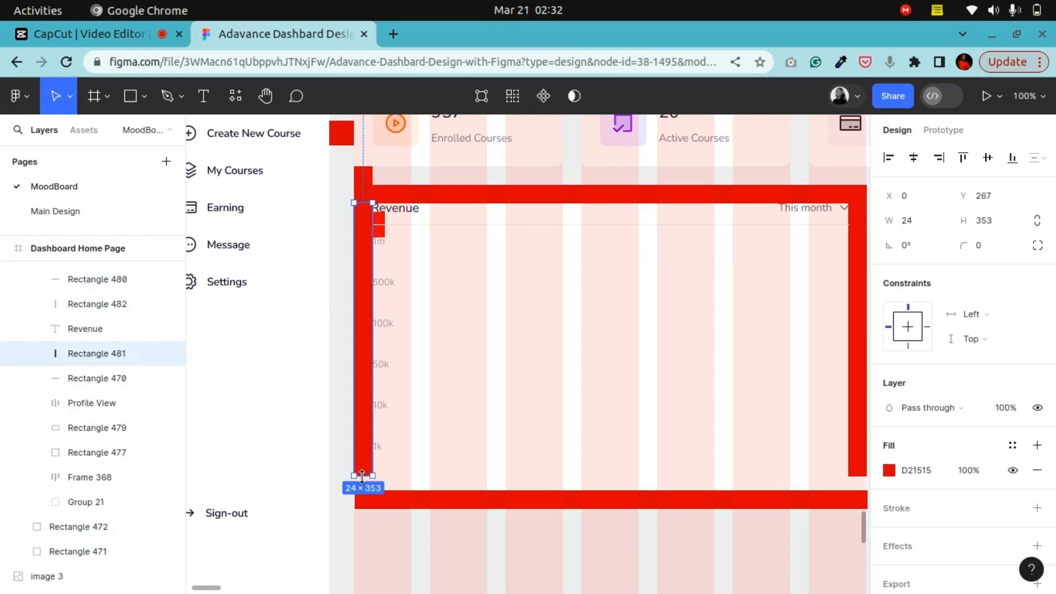
Change the font of the 1m axis label to Nunito Sans
left_click(265, 96)
left_click_drag(447, 350, 596, 461)
key("ctrl+equal")
key("ctrl+equal")
key("ctrl+equal")
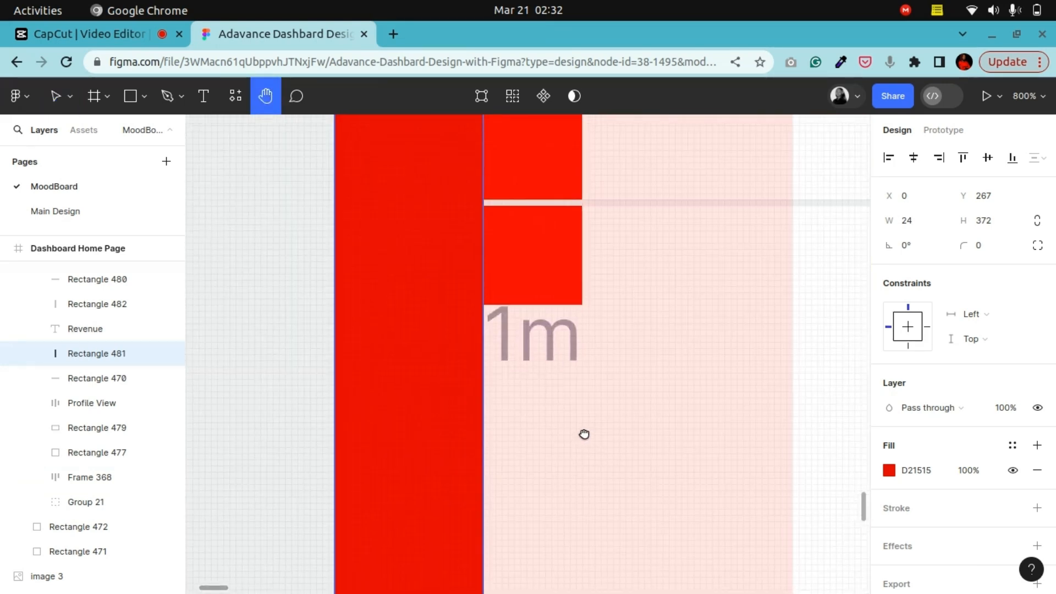
left_click(60, 96)
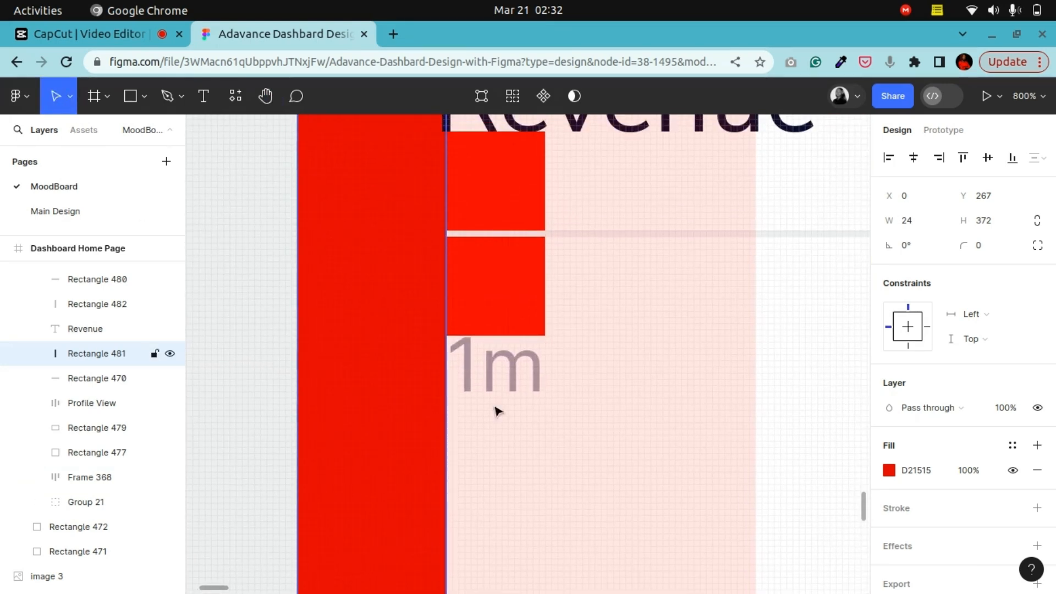
left_click(505, 374)
left_click(935, 404)
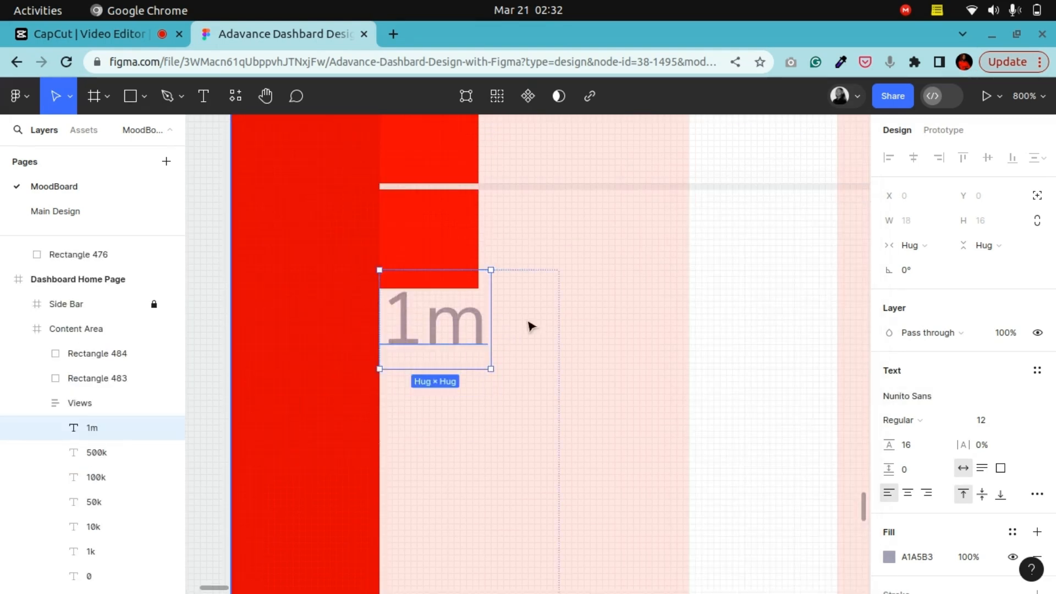
Change the font of the axis labels 500k, 100k, 50k, 10k, 1k and 0 to Nunito Sans
scroll(542, 362, "down", 3)
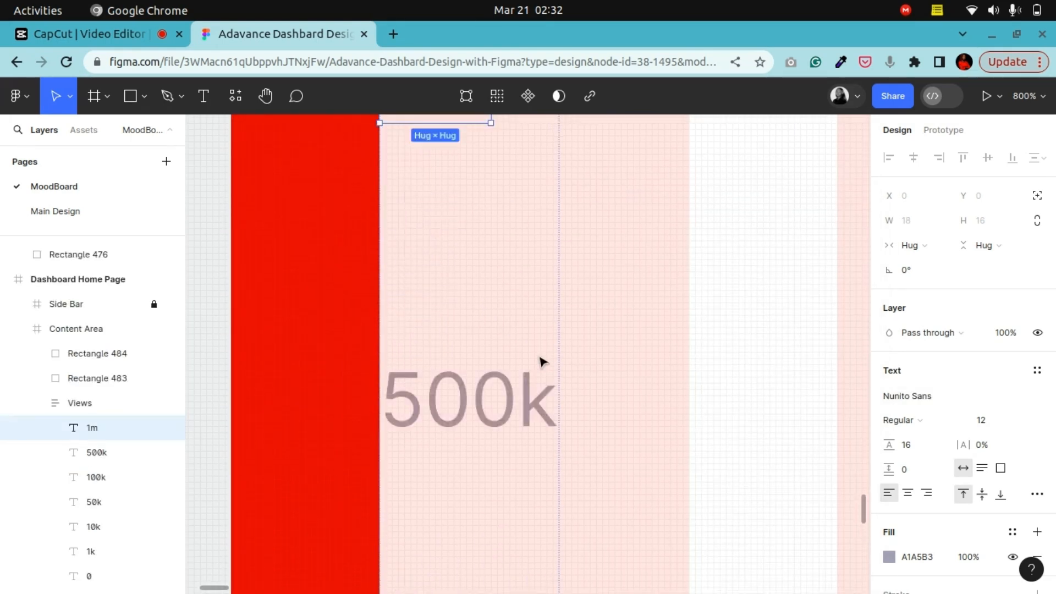
left_click(520, 333)
scroll(520, 332, "down", 5)
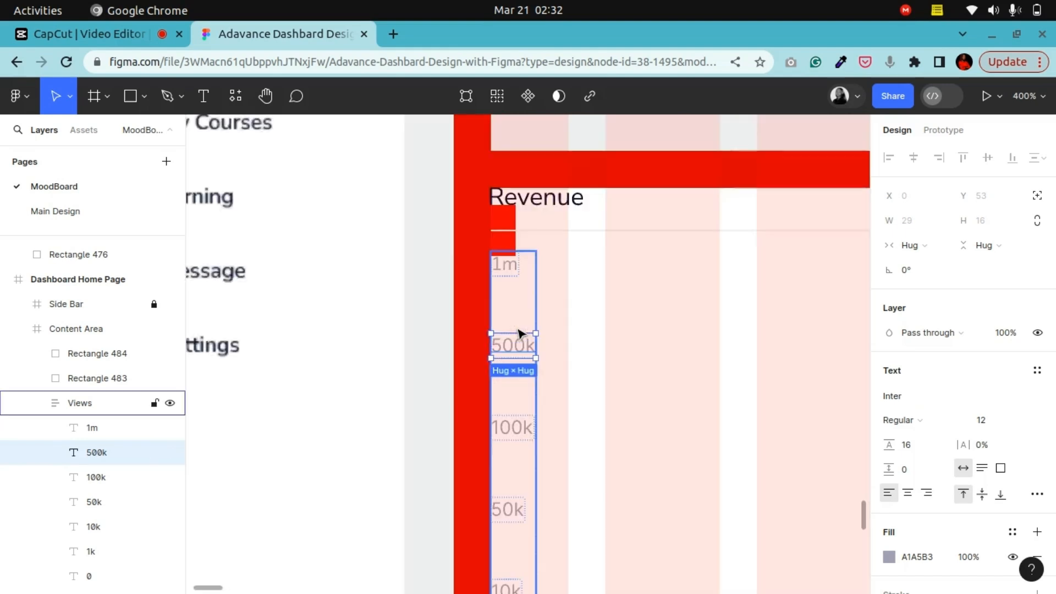
scroll(519, 330, "down", 3)
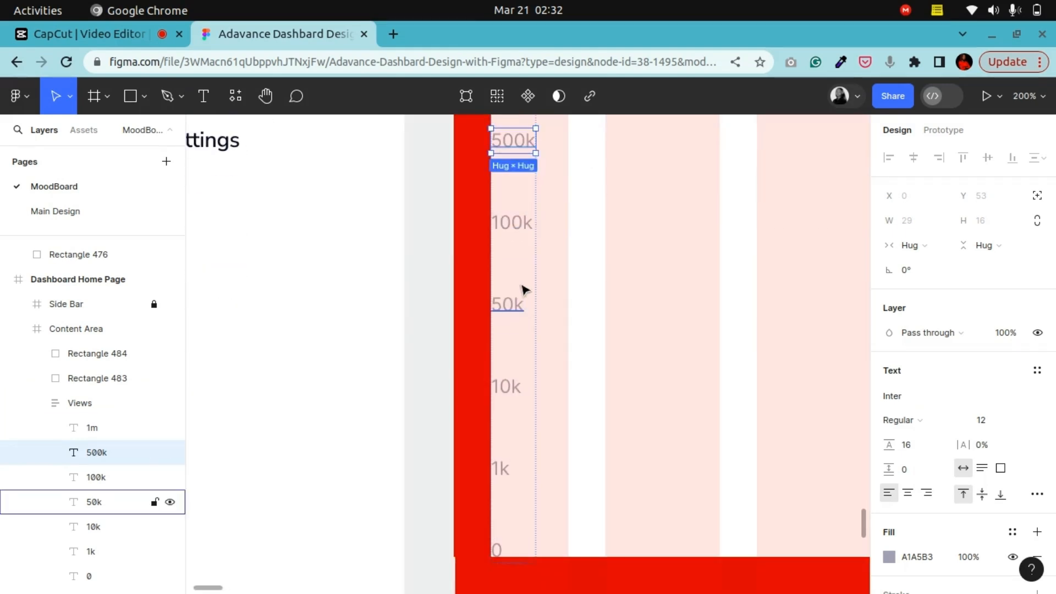
left_click(519, 231, "shift")
left_click(515, 304, "shift")
left_click(516, 388, "shift")
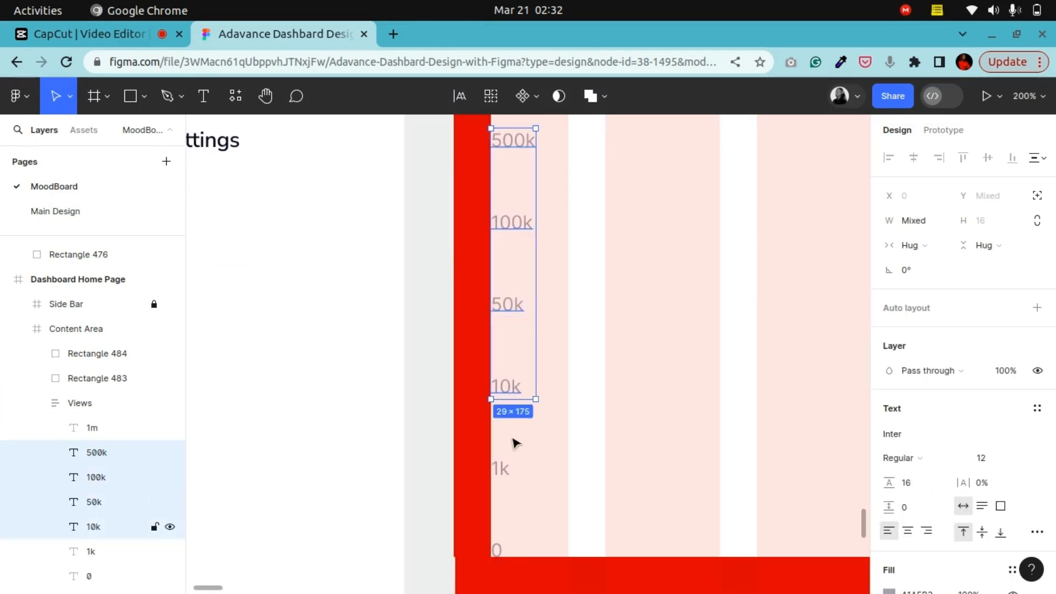
left_click(507, 469, "shift")
left_click(498, 552, "shift")
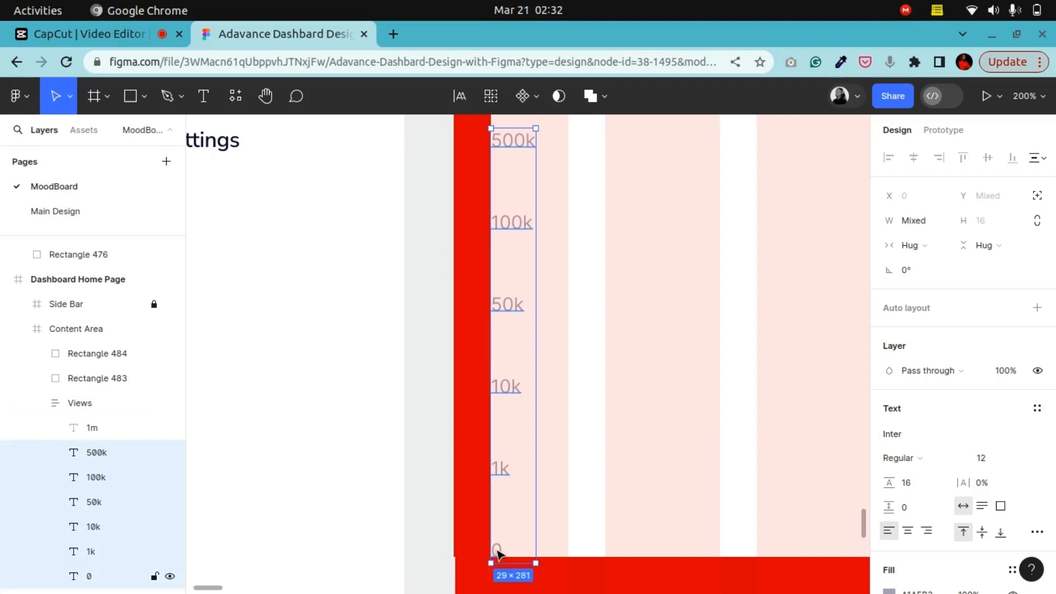
left_click(948, 434)
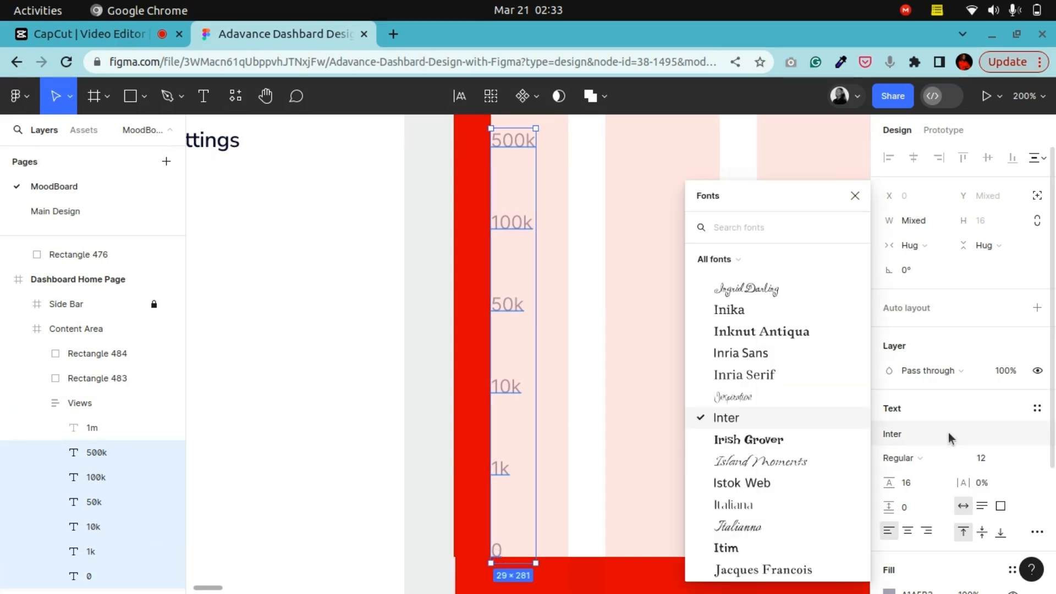
type("nu")
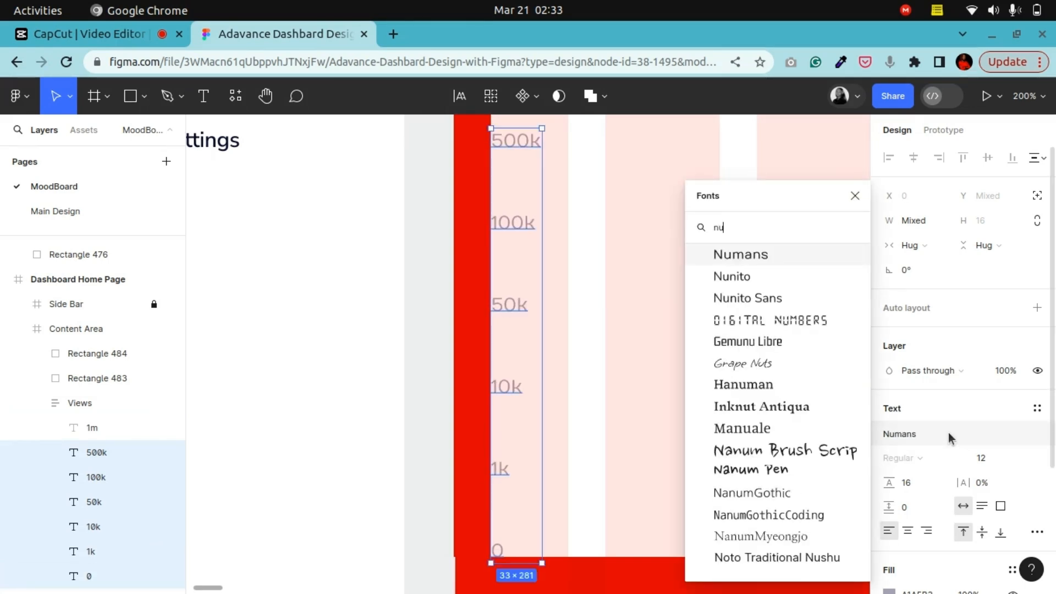
left_click(788, 297)
key("Escape")
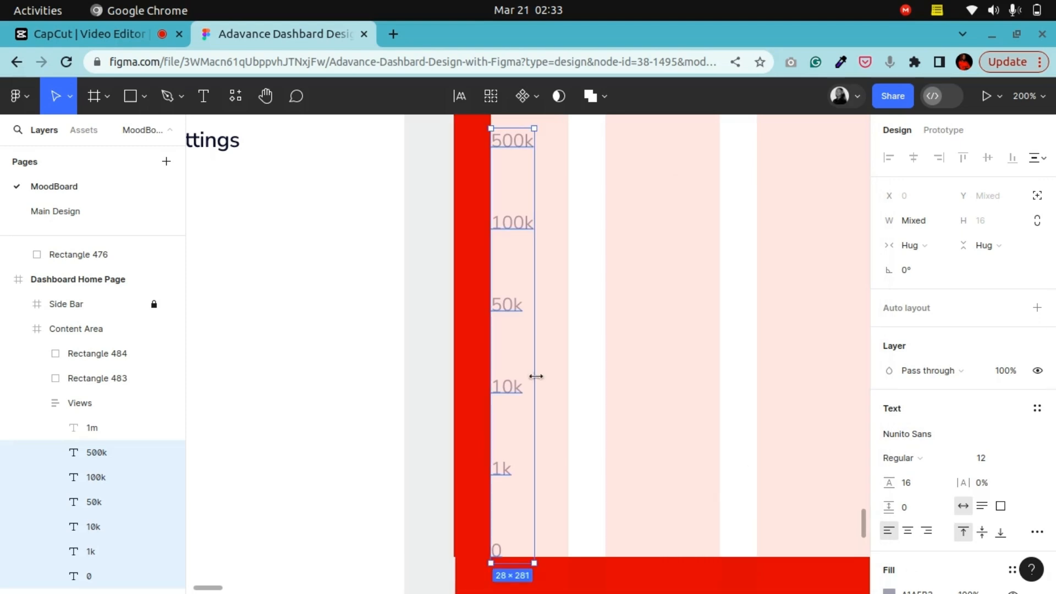
Apply the Text Color style to all axis labels in the Views group
scroll(554, 345, "up", 2)
scroll(528, 347, "up", 3)
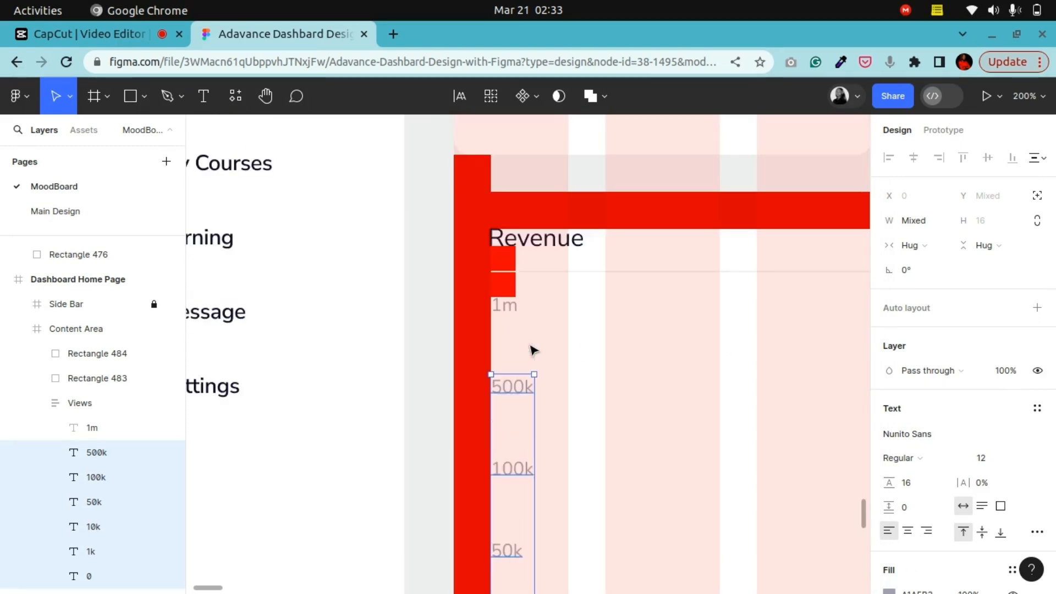
left_click(84, 405)
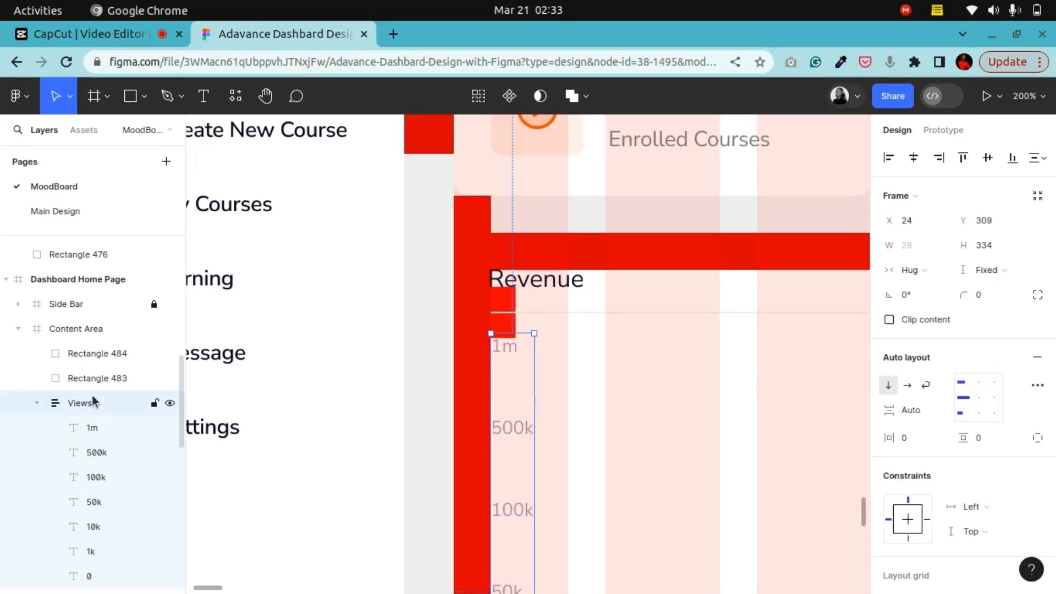
scroll(1040, 385, "down", 5)
left_click(1013, 460)
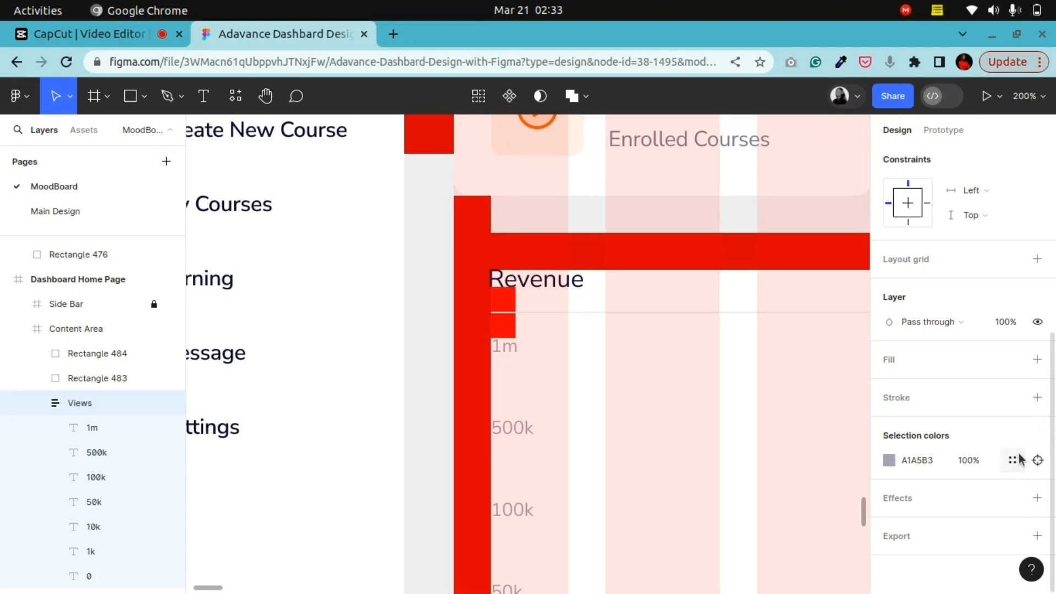
left_click(1013, 461)
left_click(707, 363)
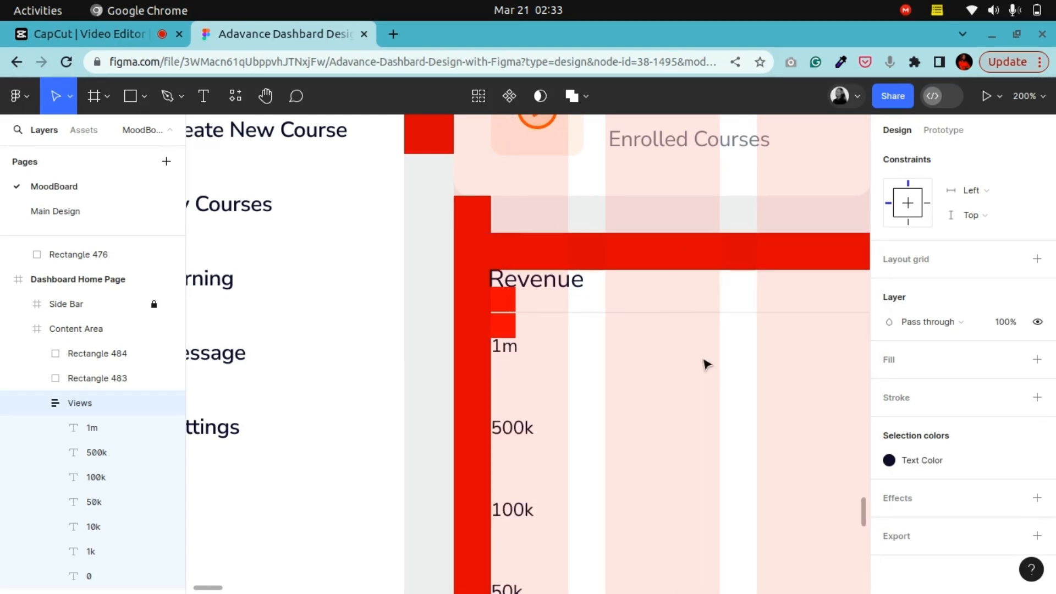
Detach the color style from the Views axis labels and set the color's opacity to 54%
left_click(1003, 466)
left_click(978, 462)
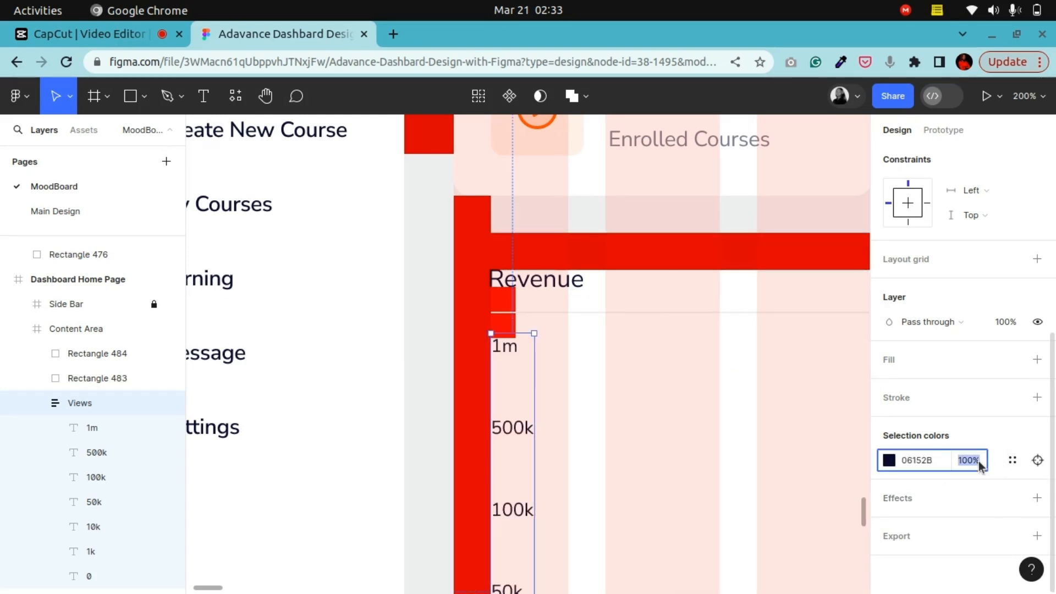
key("Return")
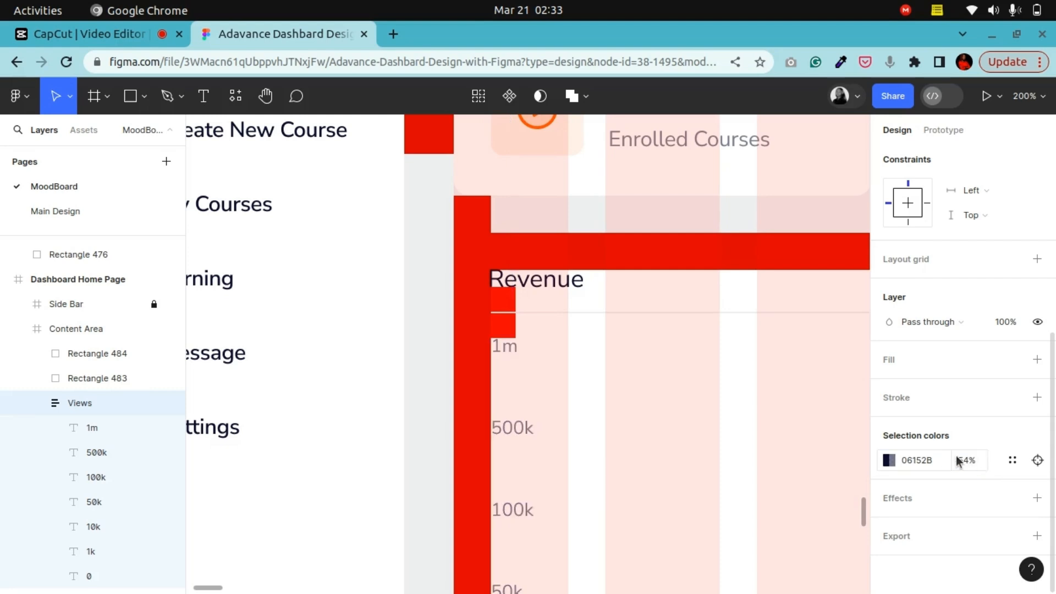
Compare the Revenue card's axis labels and layout with the reference Revenue chart in the Profile View frame
key("minus")
key("minus")
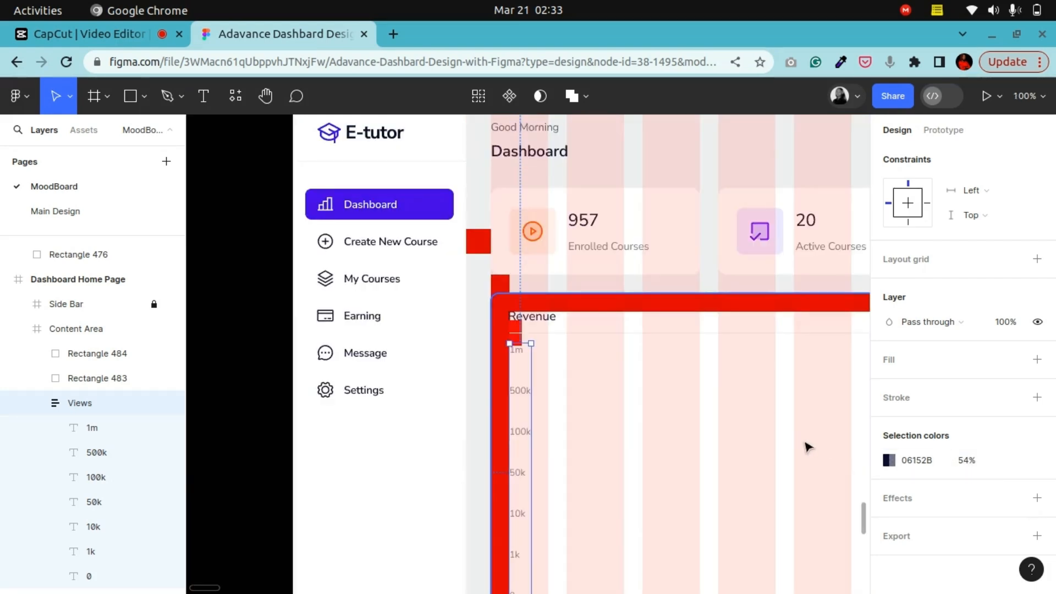
scroll(681, 411, "up", 2)
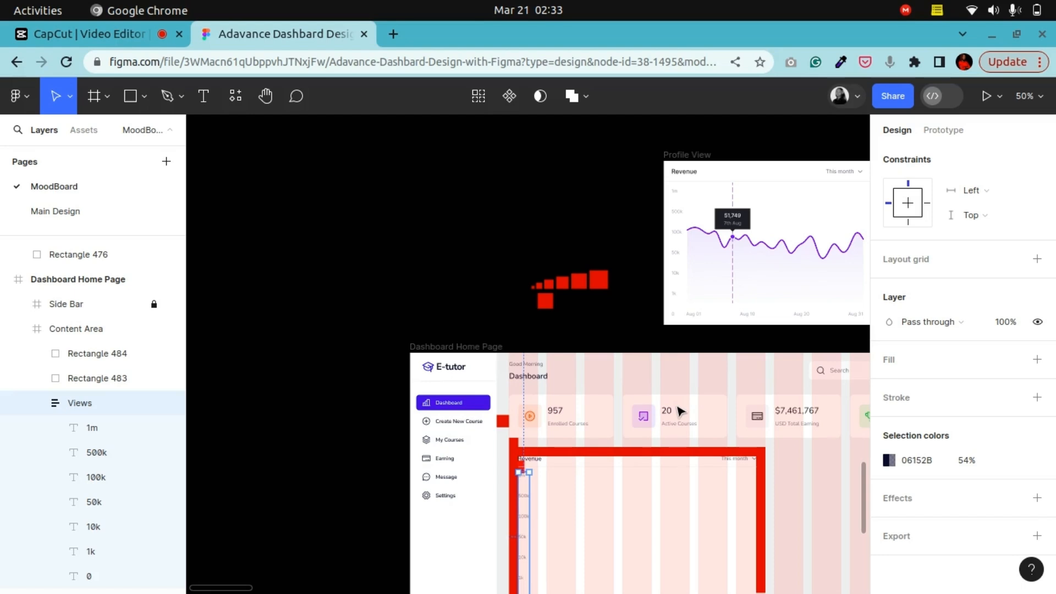
scroll(681, 411, "down", 5)
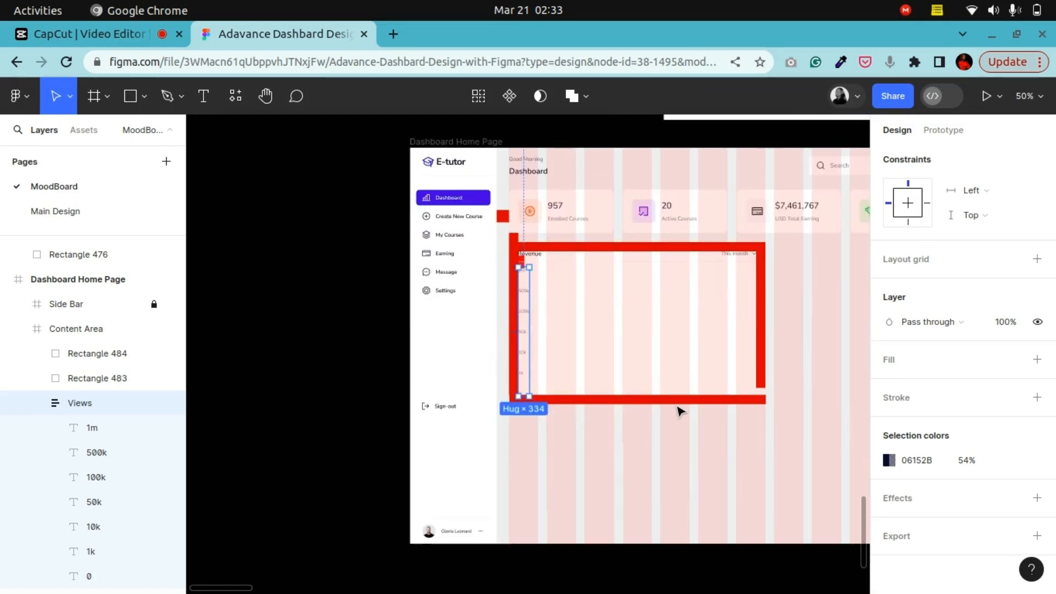
key("plus")
key("plus")
scroll(681, 411, "up", 3)
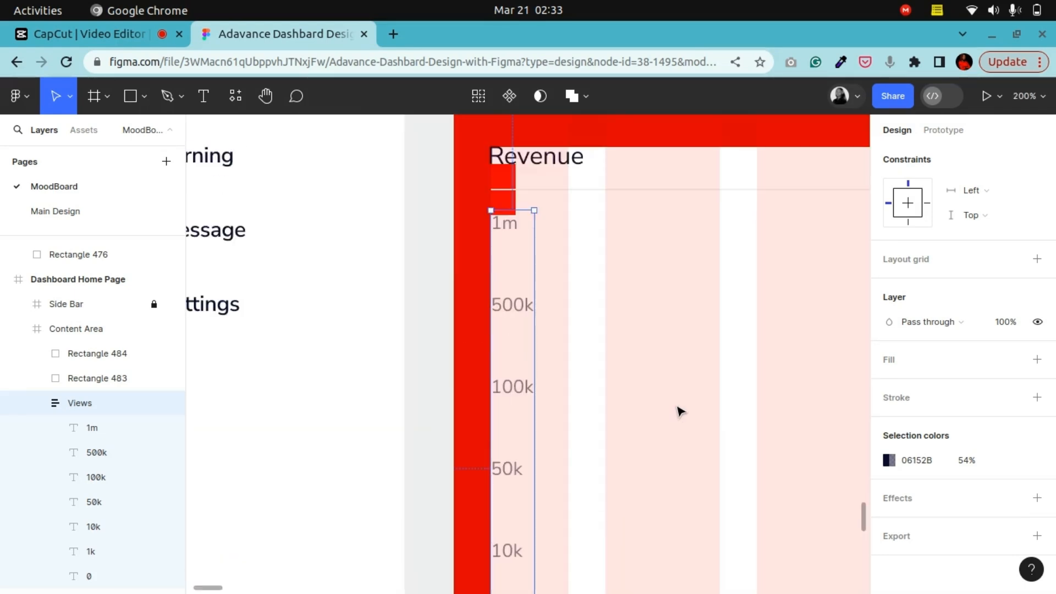
key("minus")
key("minus")
key("minus")
key("plus")
scroll(681, 411, "up", 2)
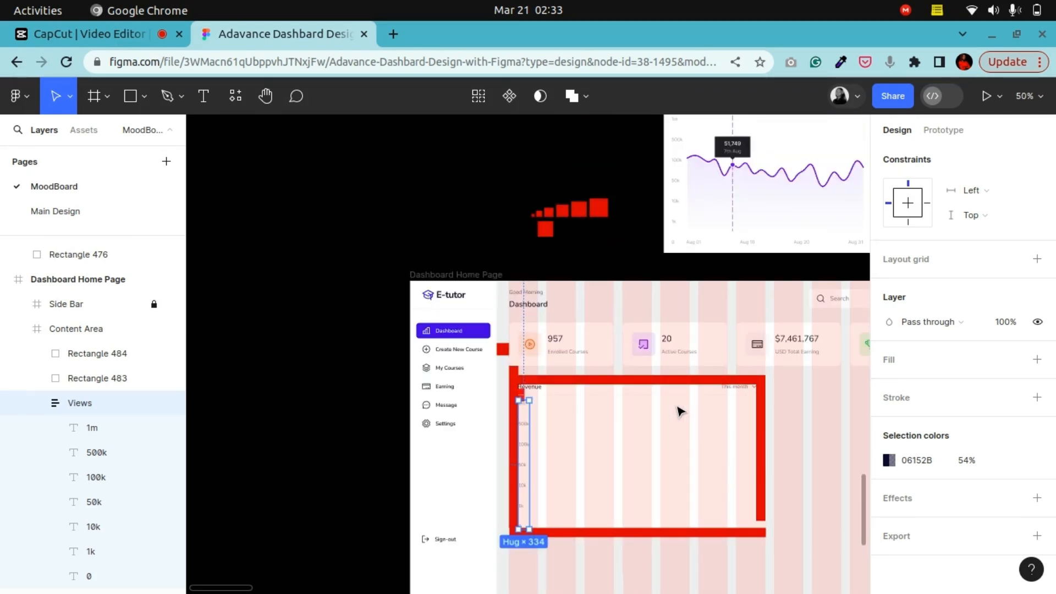
scroll(681, 411, "up", 1)
scroll(681, 411, "down", 4)
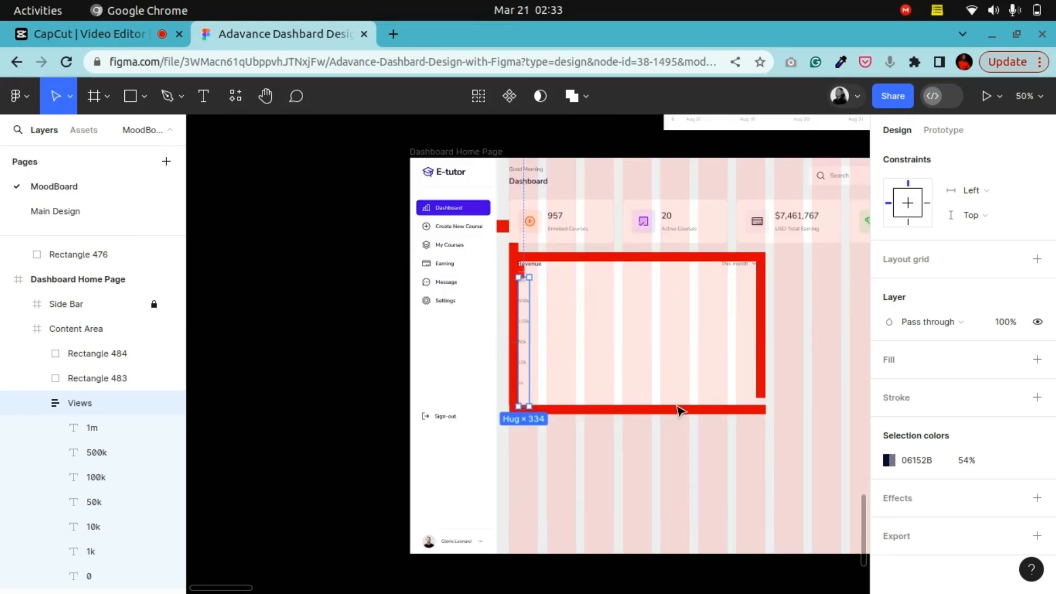
scroll(681, 411, "up", 3)
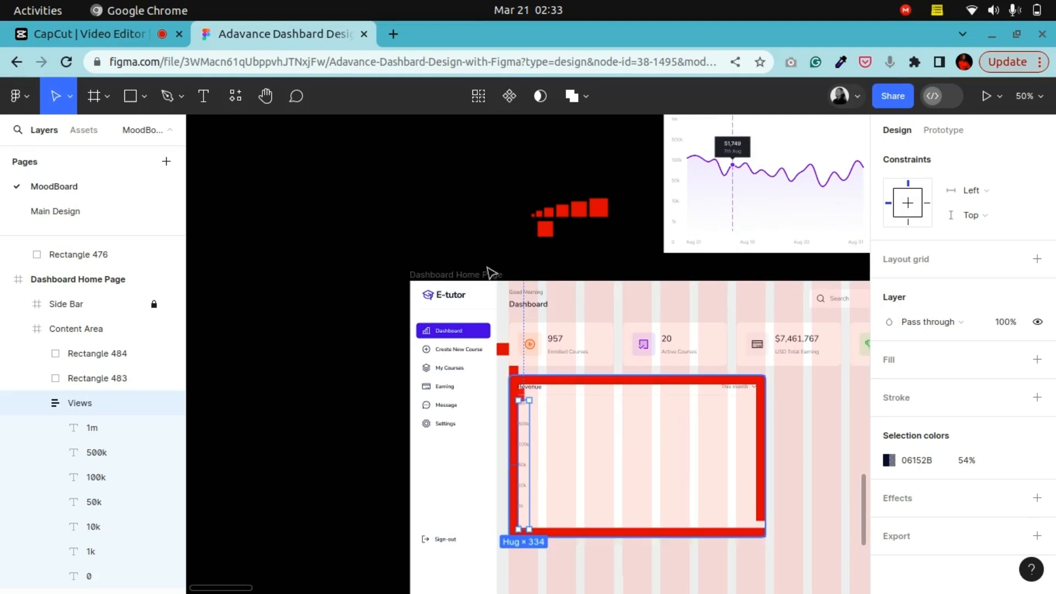
Copy the Dates row from the reference chart in the Profile View frame
left_click(266, 96)
scroll(618, 224, "up", 5)
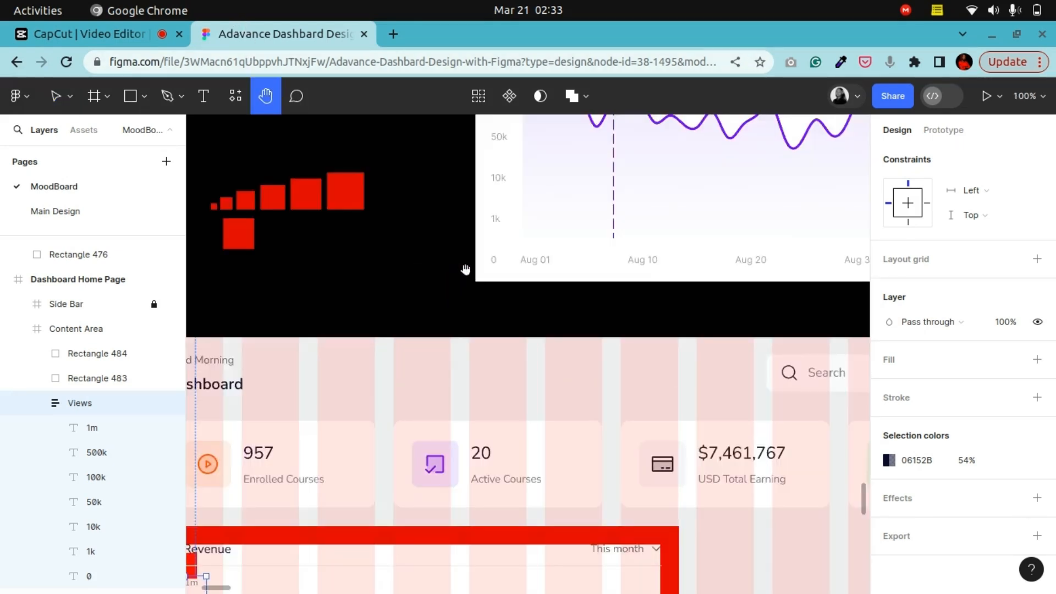
left_click_drag(618, 224, 479, 309)
left_click(55, 96)
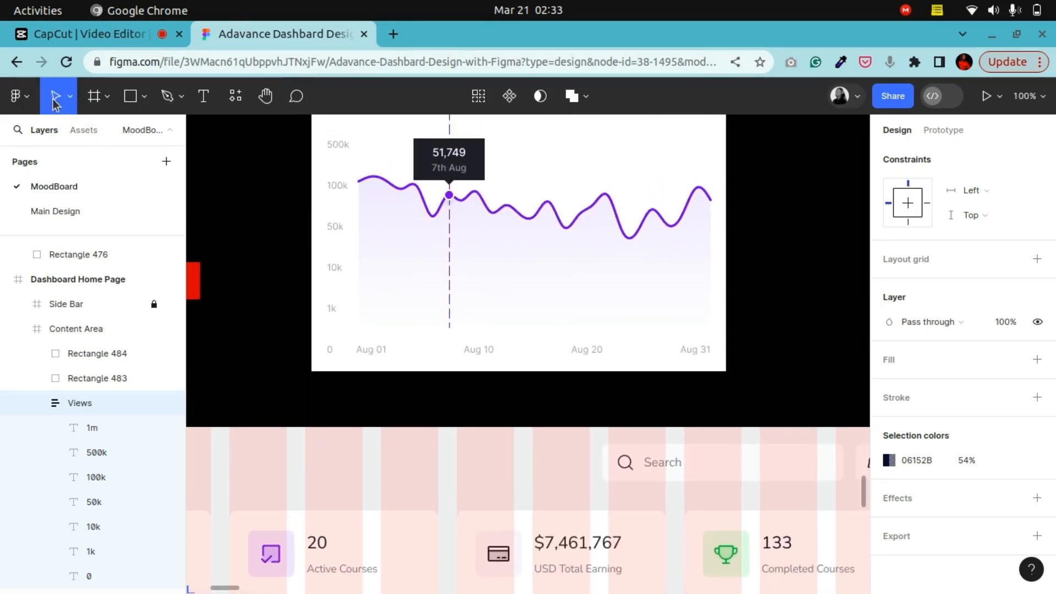
left_click(360, 355)
right_click(362, 353)
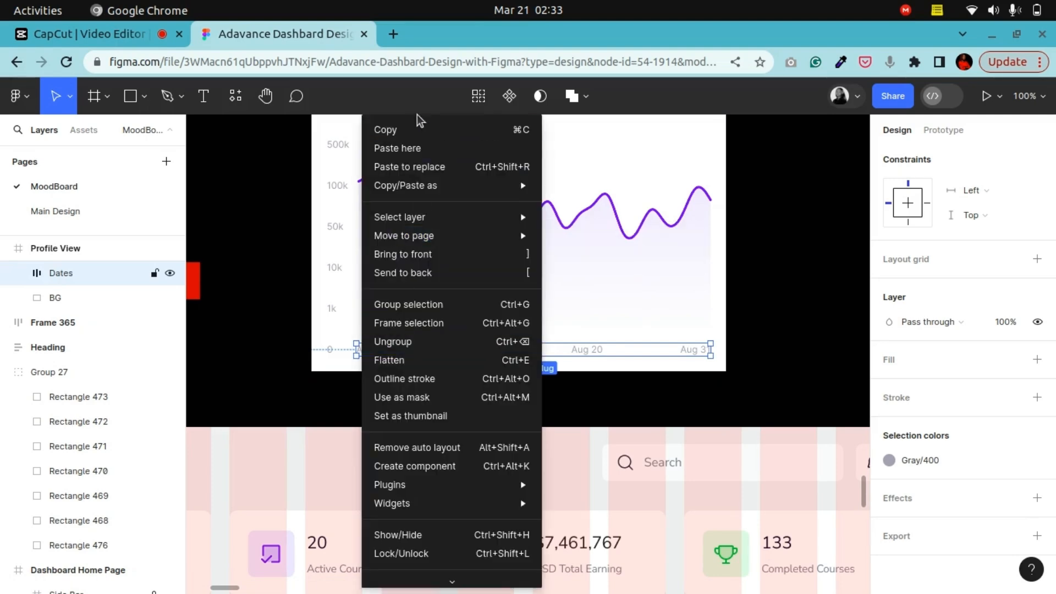
left_click(409, 129)
Paste the Dates row into the Content Area and place it beside the 0 label, just above the bottom red spacer
key("h")
left_click_drag(397, 439, 695, 63)
left_click_drag(538, 441, 593, 253)
left_click_drag(486, 316, 459, 395)
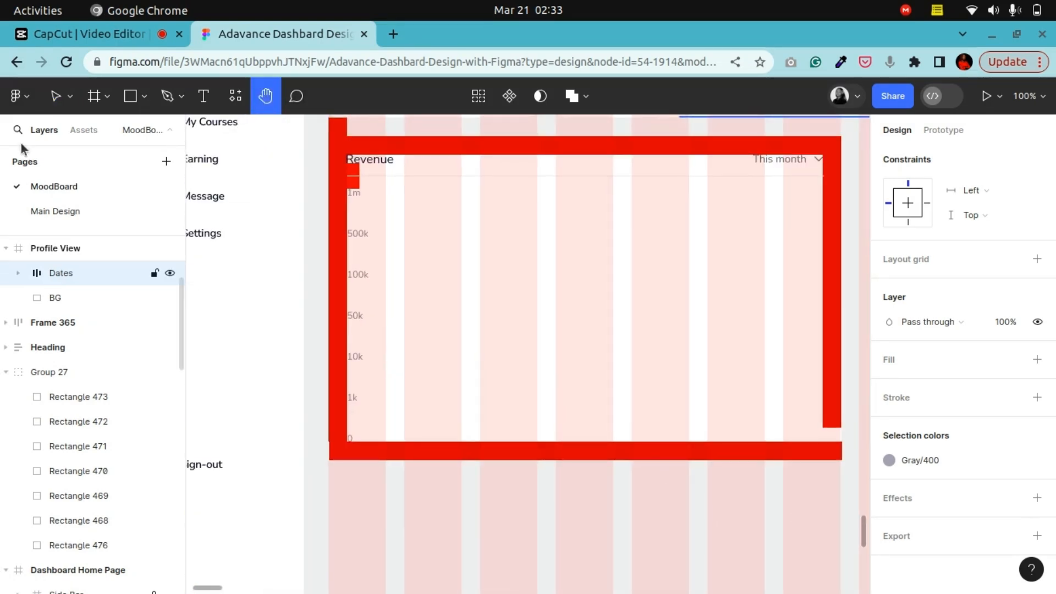
scroll(638, 369, "up", 5)
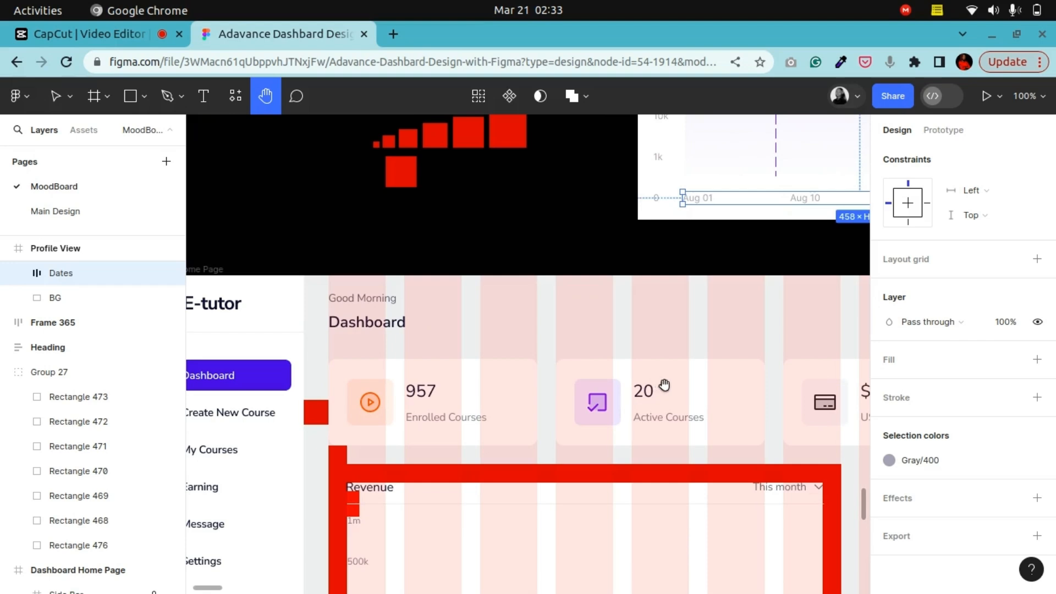
scroll(664, 385, "down", 6)
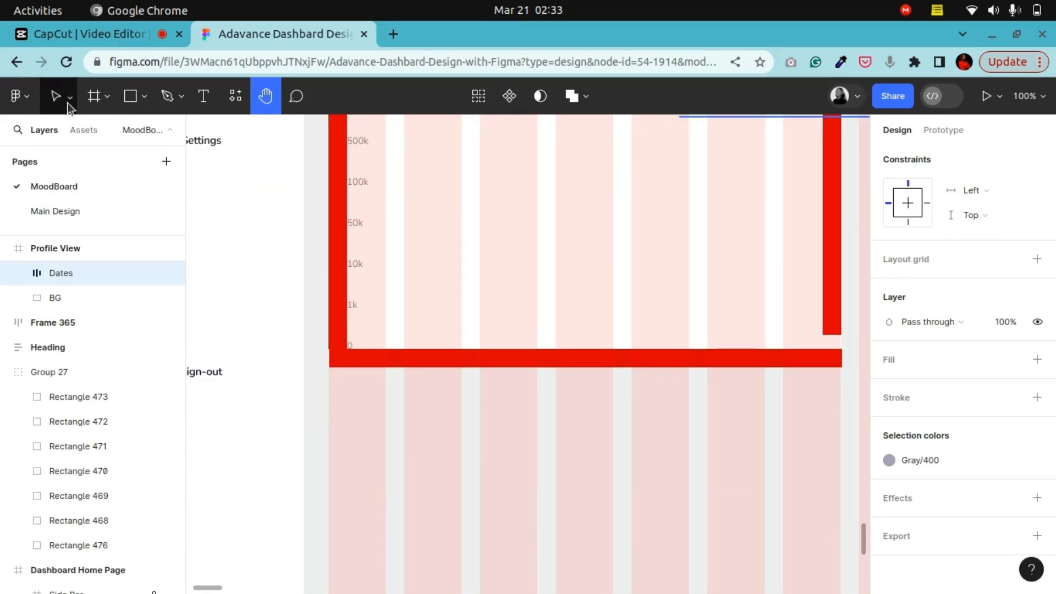
left_click(57, 98)
left_click(436, 348)
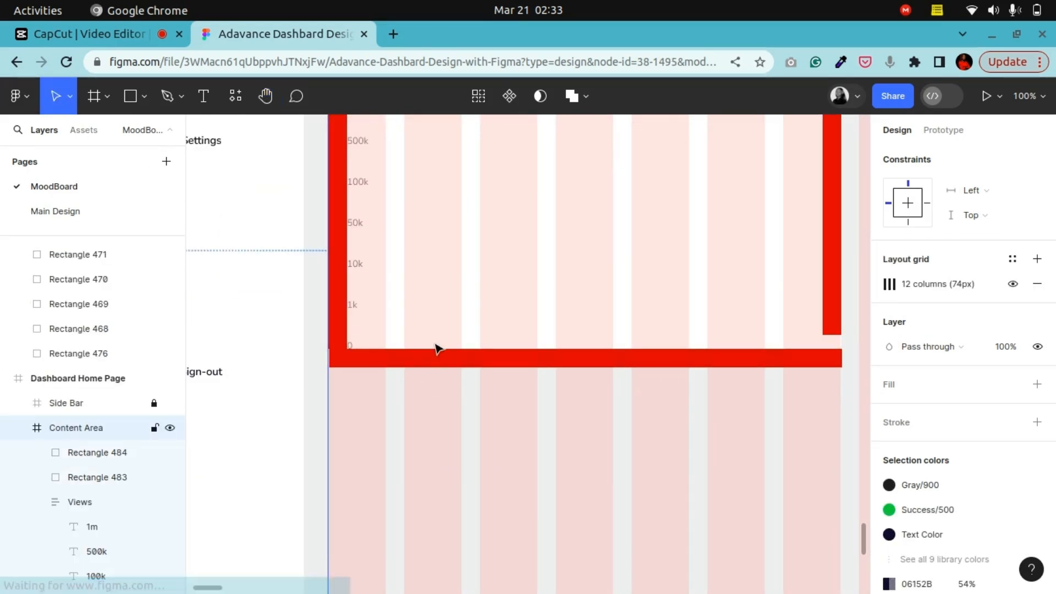
key("ctrl+v")
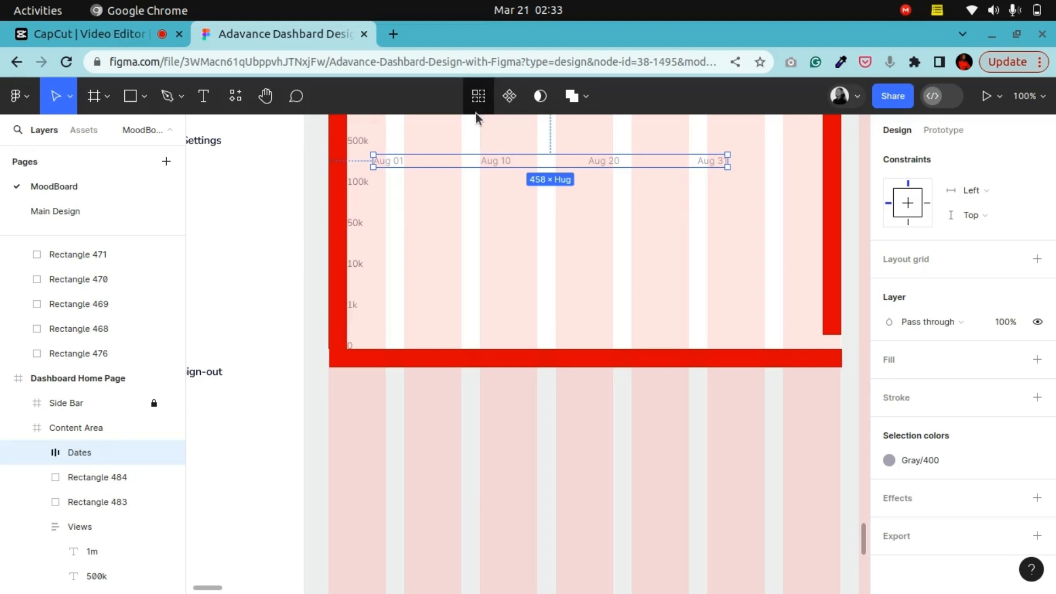
left_click_drag(412, 165, 419, 342)
Check the Dates row's placement against the axis labels, the red spacers and the Revenue card's edges
scroll(418, 328, "up", 5)
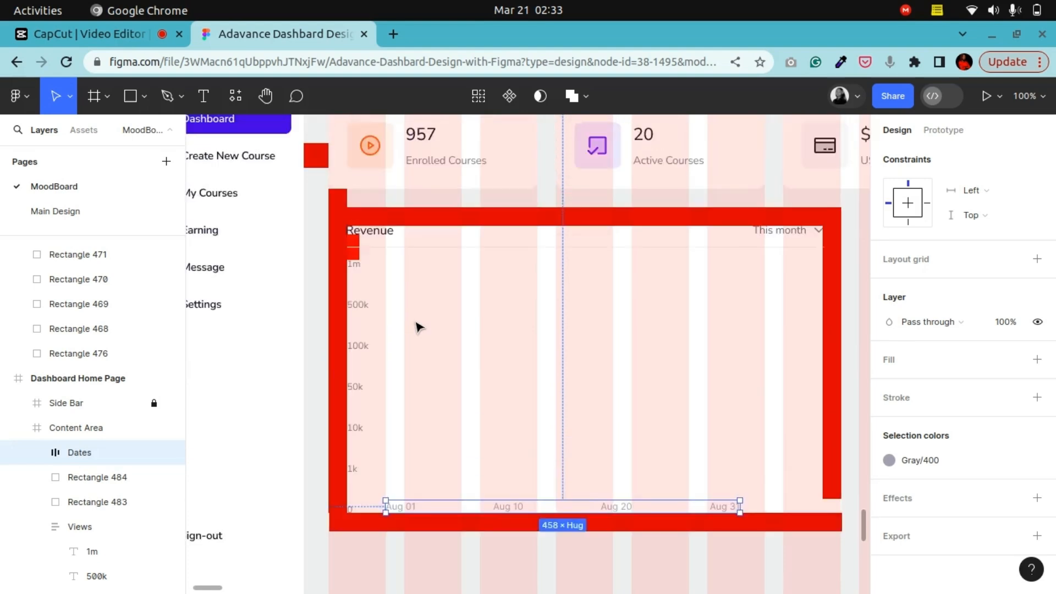
left_click(265, 96)
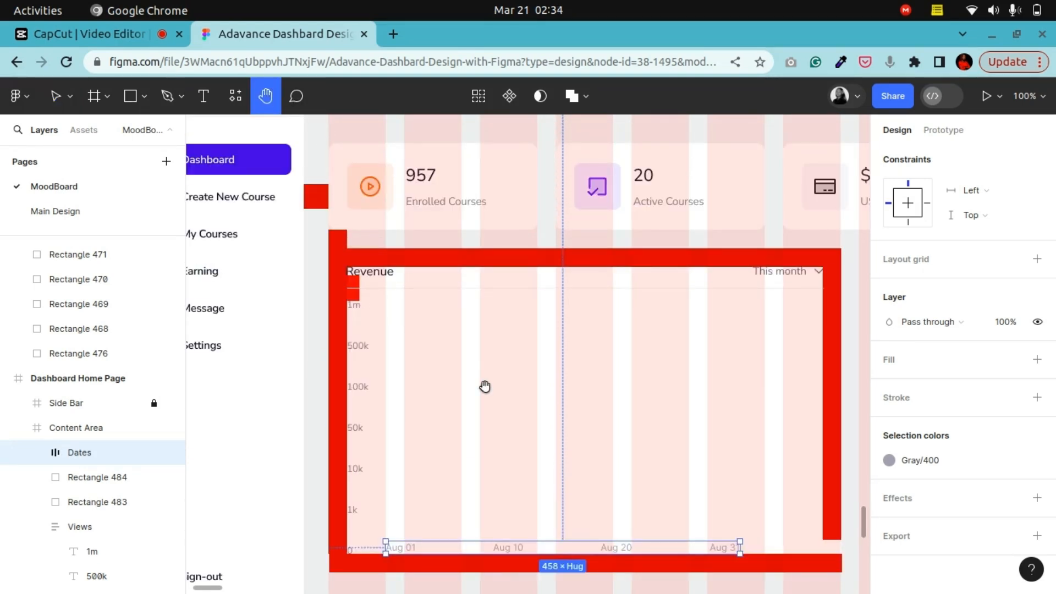
scroll(484, 387, "down", 3)
scroll(721, 332, "up", 2)
left_click_drag(697, 346, 738, 194)
key("ctrl+plus")
left_click_drag(716, 380, 602, 349)
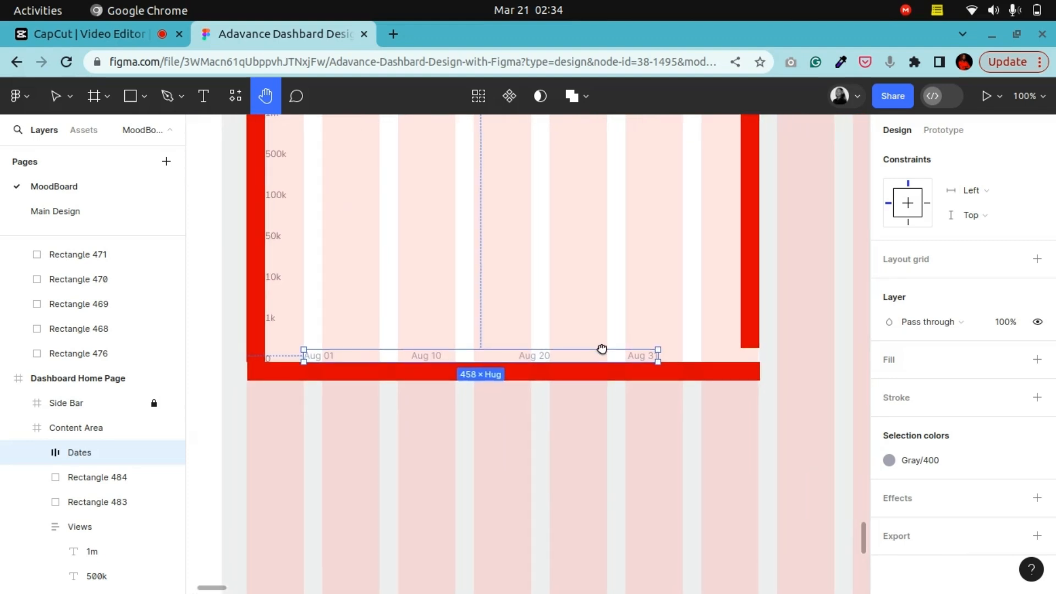
left_click_drag(616, 217, 550, 508)
mouse_move(608, 242)
left_mouse_down()
mouse_move(565, 429)
mouse_move(620, 257)
left_mouse_up()
left_click_drag(553, 378, 654, 165)
left_click_drag(537, 327, 599, 218)
left_click_drag(511, 312, 513, 307)
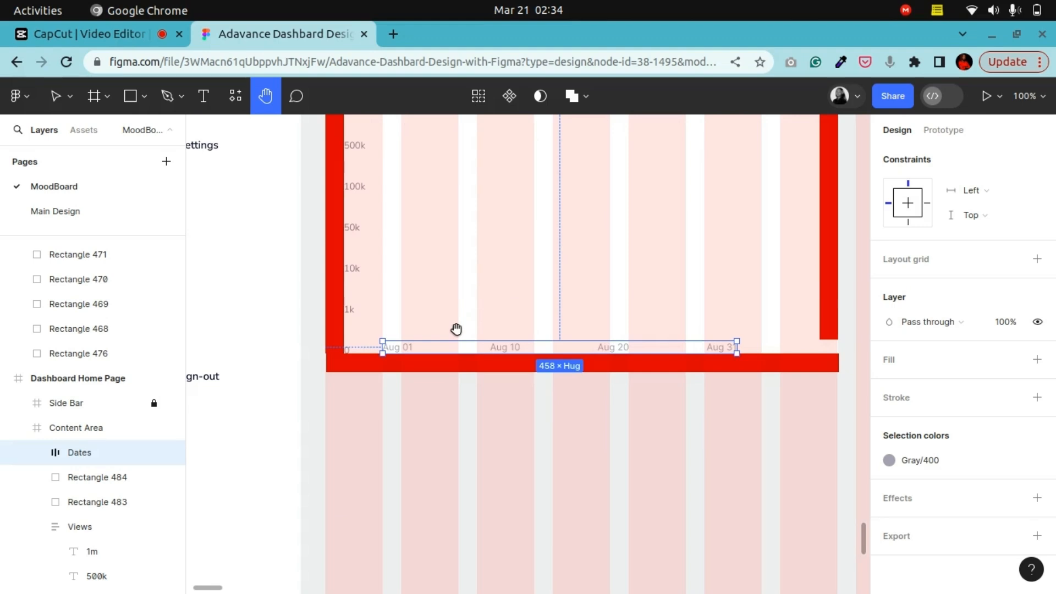
Nudge the Dates row slightly down to line up with the 0 label
key("Down")
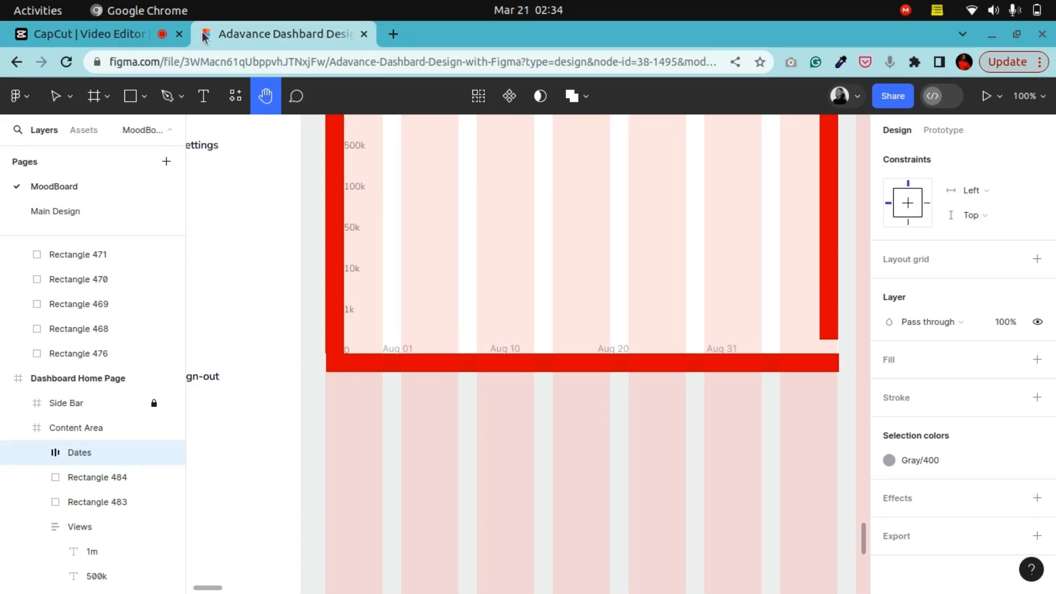
left_click(55, 96)
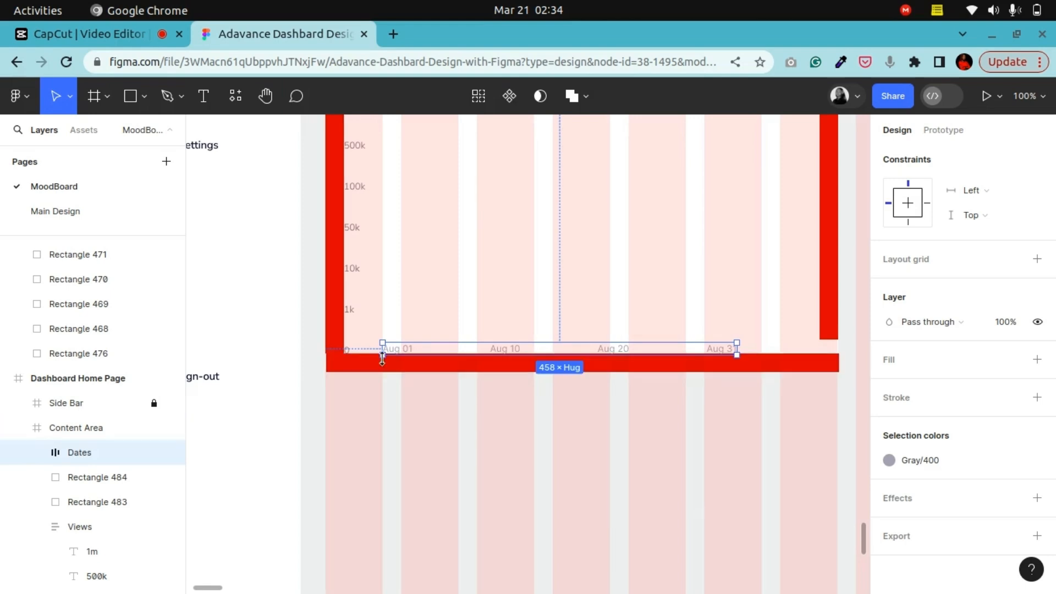
scroll(366, 358, "up", 5)
scroll(336, 287, "down", 4)
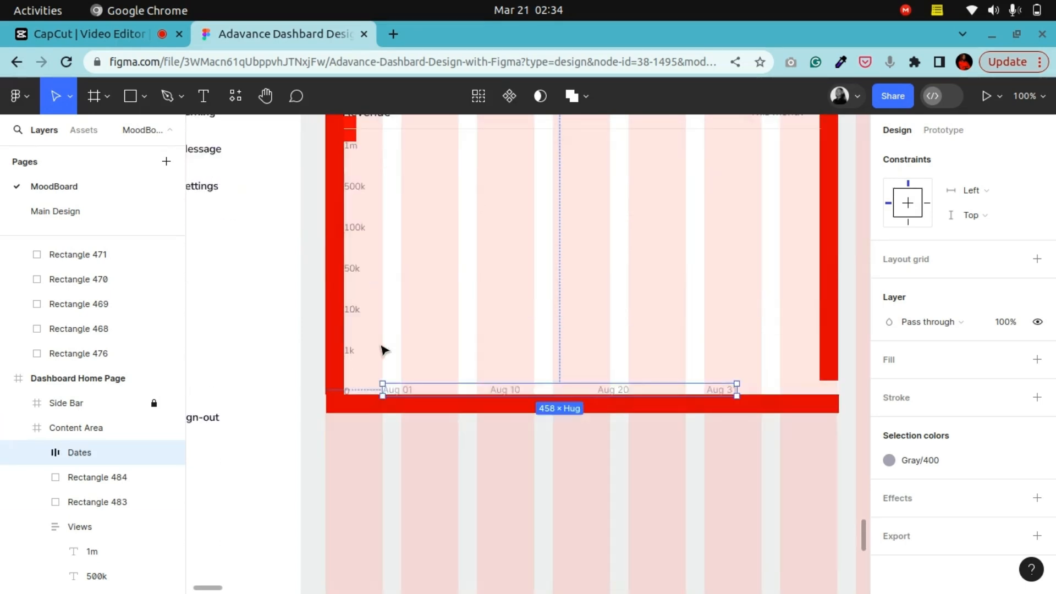
Draw a grey spacer rectangle about 35 × 14 px beside the 0 label, starting at the Views column's right edge
left_click(266, 97)
left_click_drag(444, 480, 545, 436)
scroll(545, 436, "up", 2)
left_click_drag(503, 307, 519, 416)
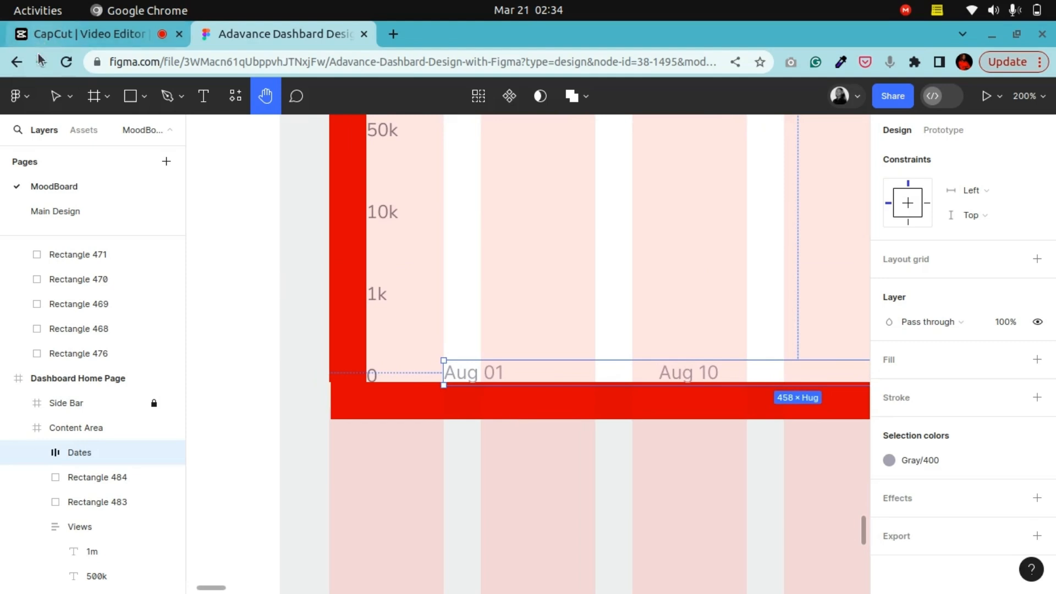
left_click(55, 96)
key("r")
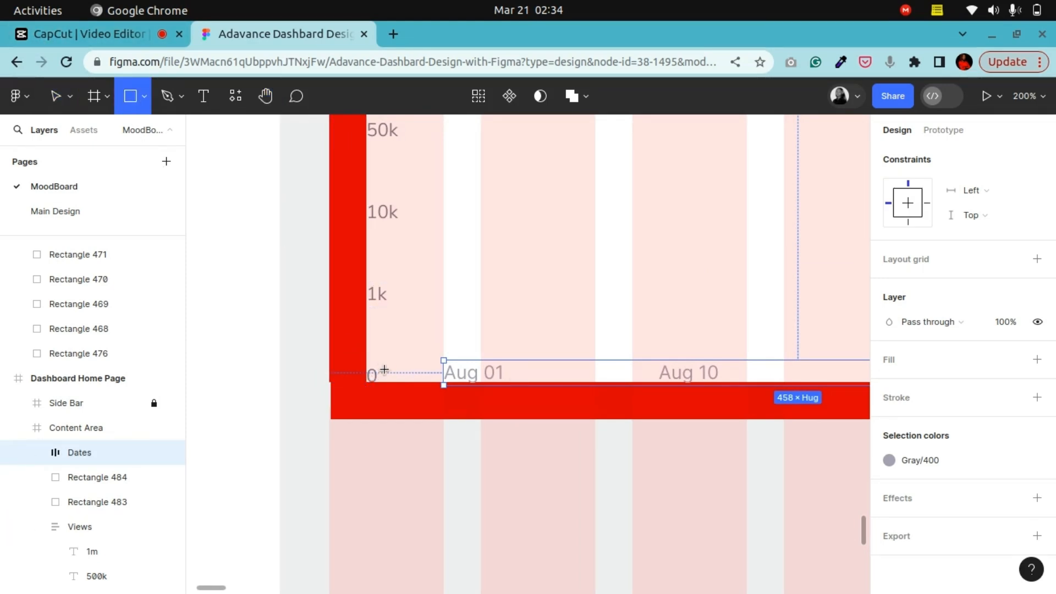
left_click_drag(384, 362, 438, 384)
left_click_drag(406, 314, 428, 375)
Move the Dates row to X 87 so Aug 01 starts at the grey rectangle's right edge
left_click(388, 373)
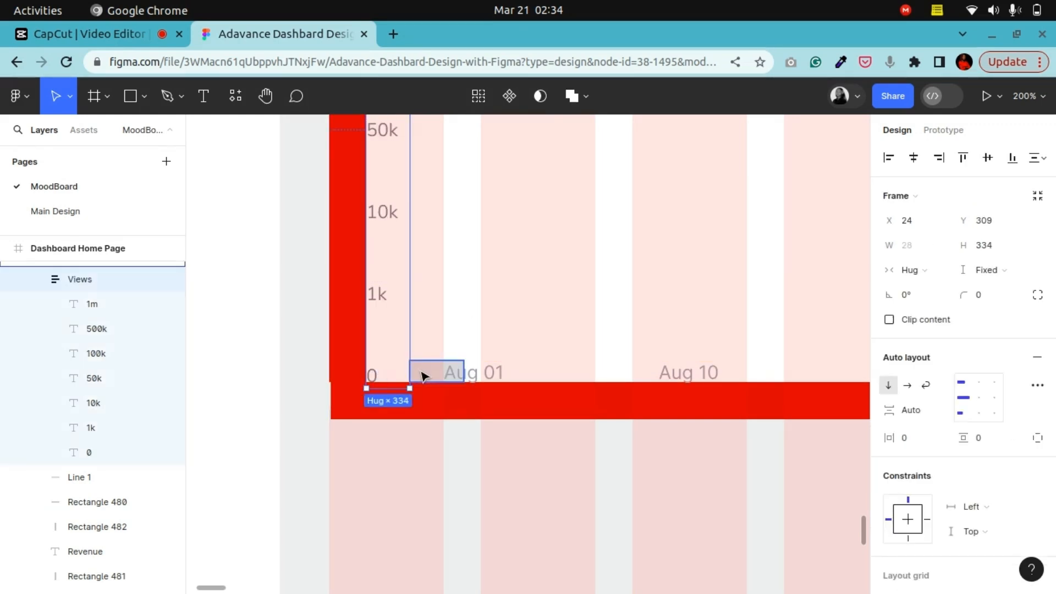
left_click(497, 378)
left_click_drag(490, 376, 502, 376)
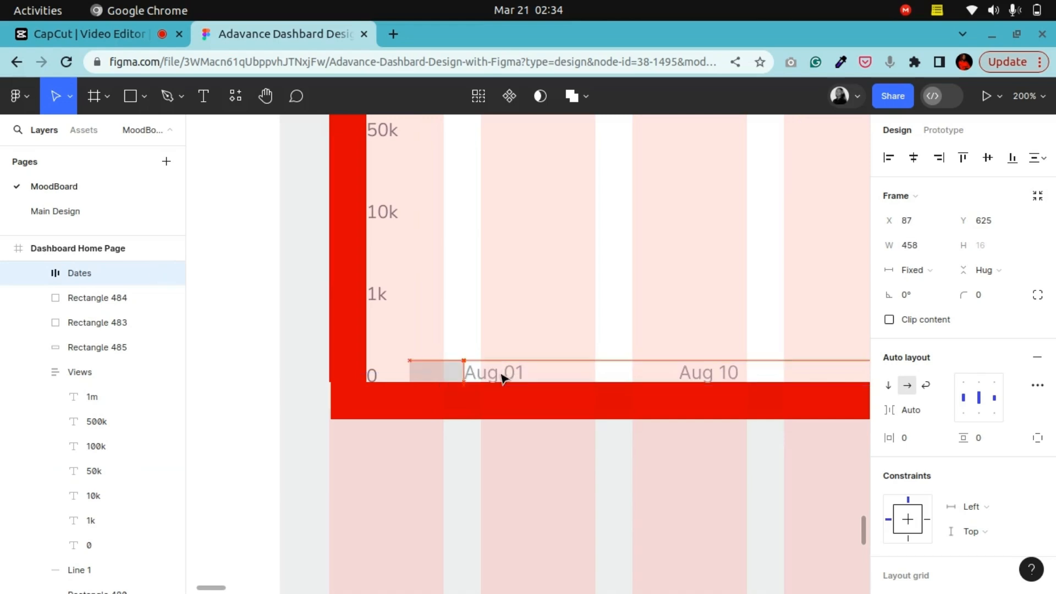
Resize the grey spacer rectangle beside the 0 label to 24 × 24 px
left_click(457, 371)
left_click(1001, 221)
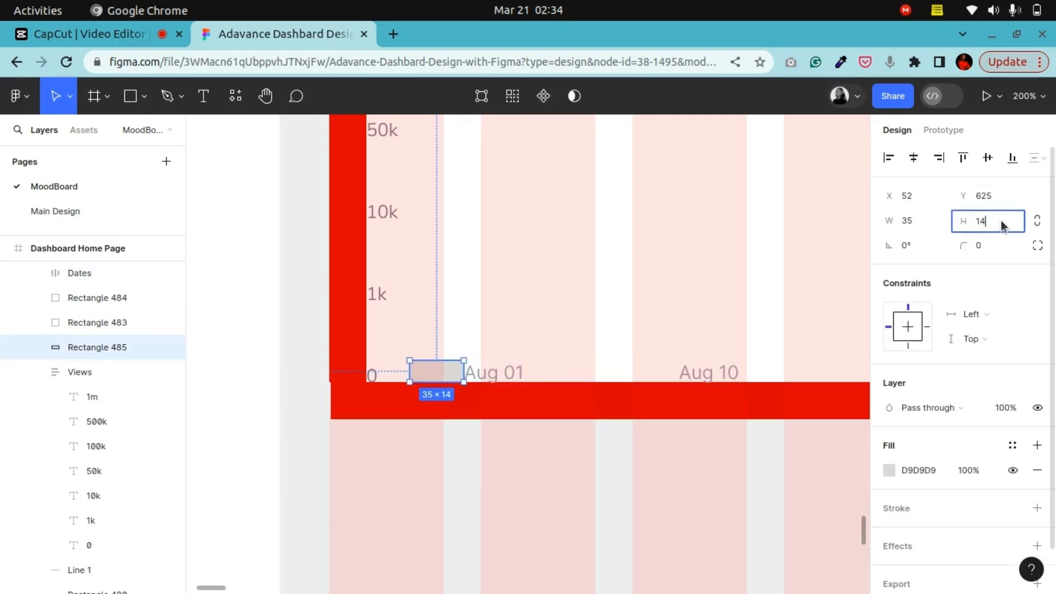
type("24")
key("Return")
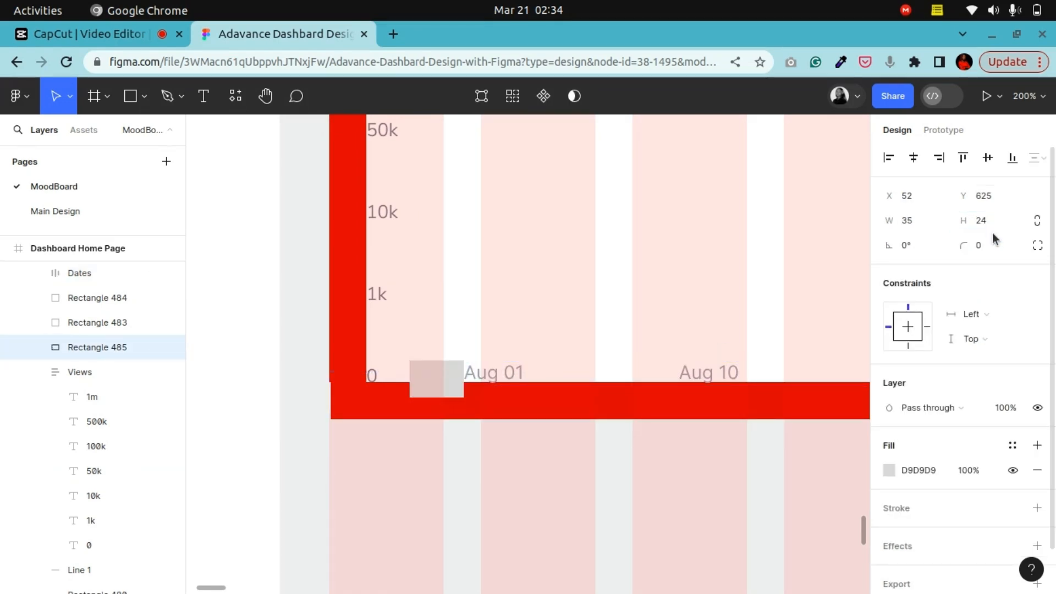
left_click(942, 219)
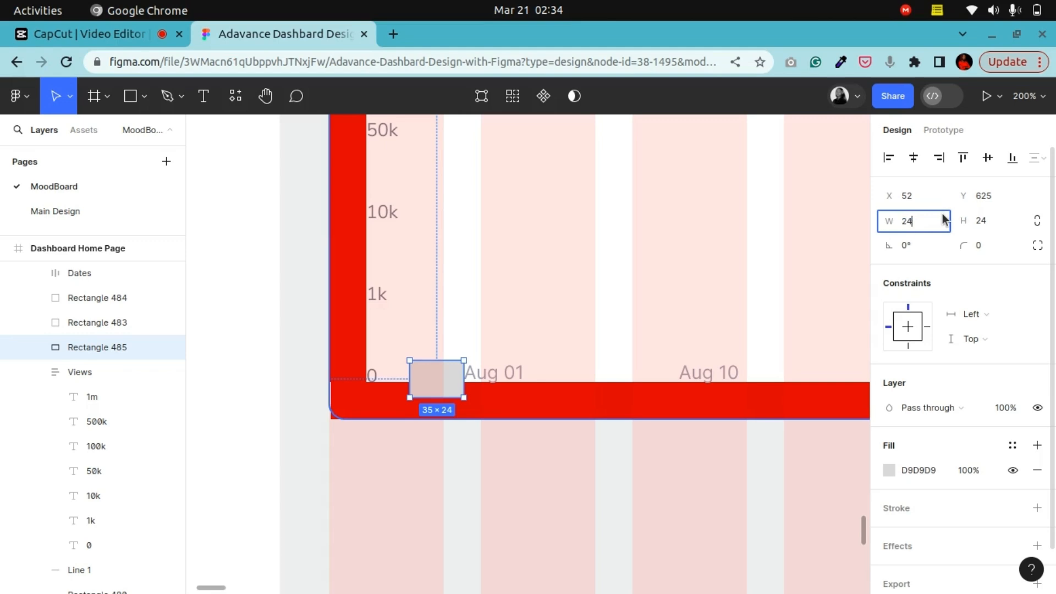
key("Return")
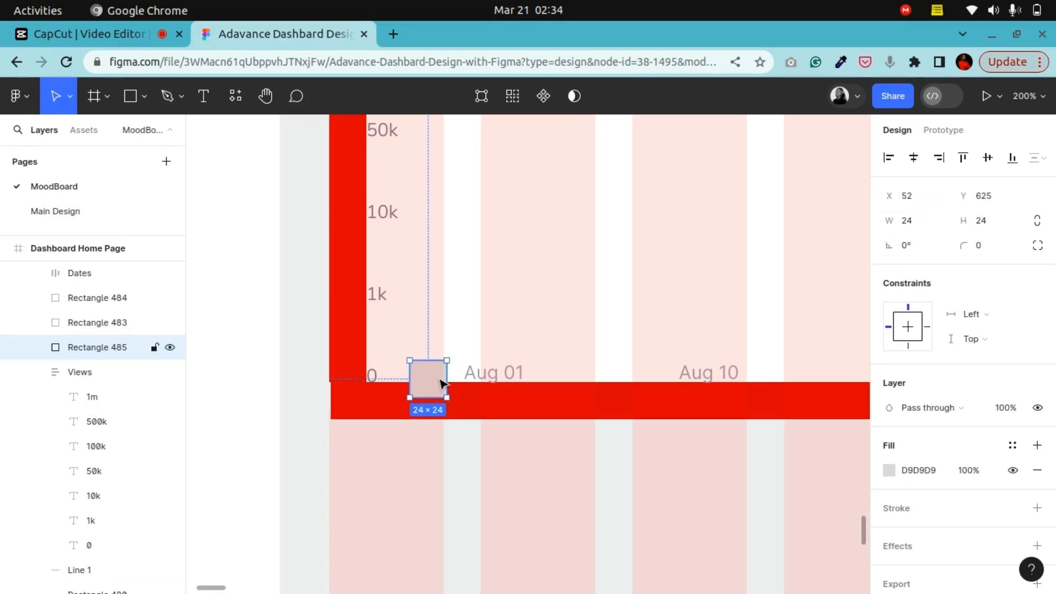
Move the Dates row to X 75, using the grey square as the gap after the axis labels, and delete the square
left_click_drag(443, 383, 484, 379)
left_click(484, 380)
key("Left")
key("Left")
key("Left")
key("Left")
key("Left")
key("Left")
key("Left")
key("Left")
key("Left")
key("Left")
key("Left")
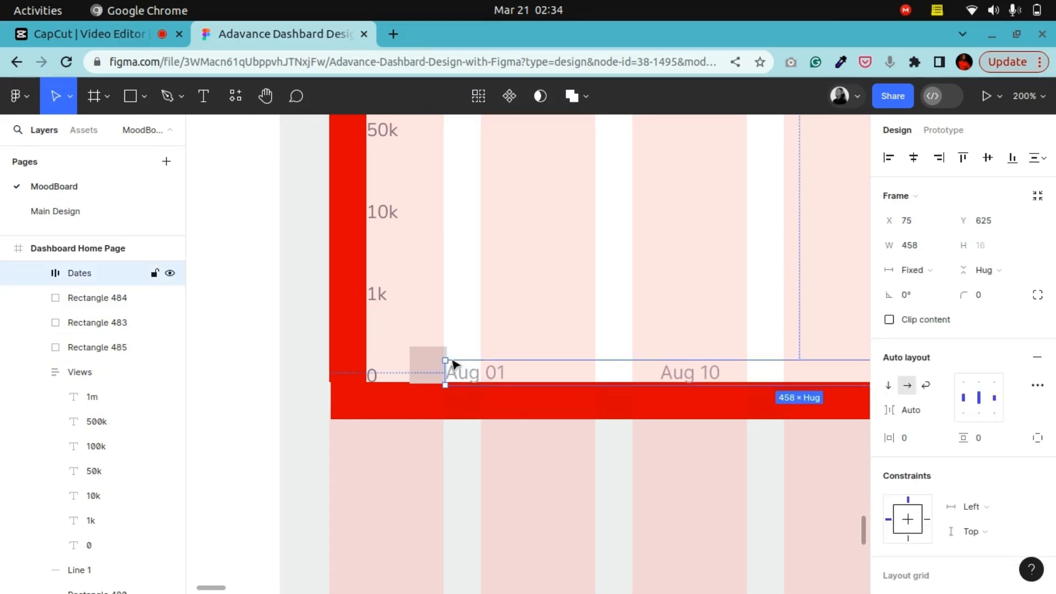
left_click(432, 365)
key("Delete")
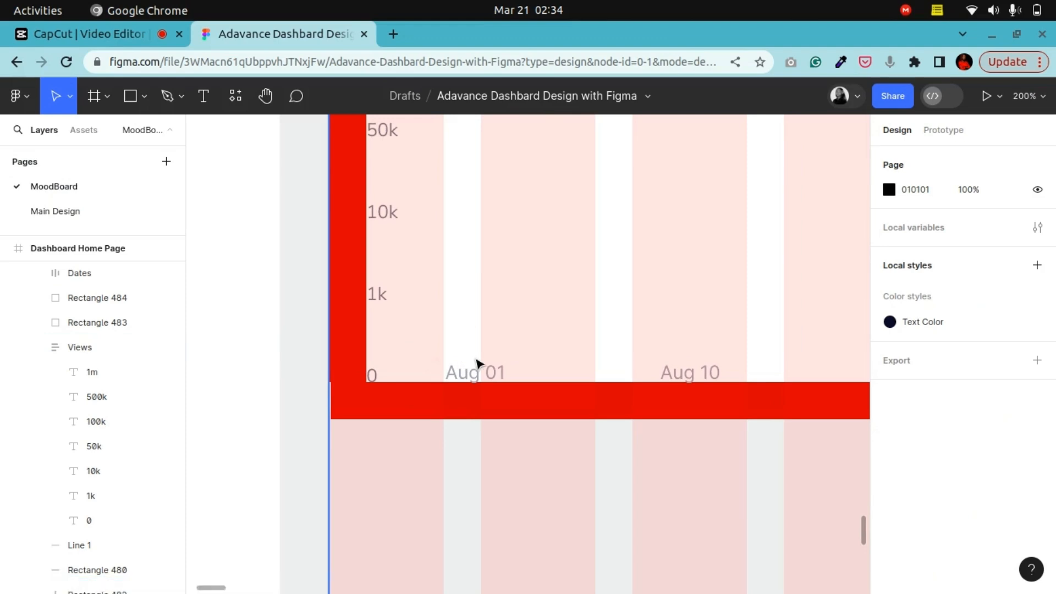
Try wrapping the Dates row in an extra frame, and ungroup that frame again
key("ctrl+minus")
left_click(265, 97)
left_click_drag(740, 441, 556, 396)
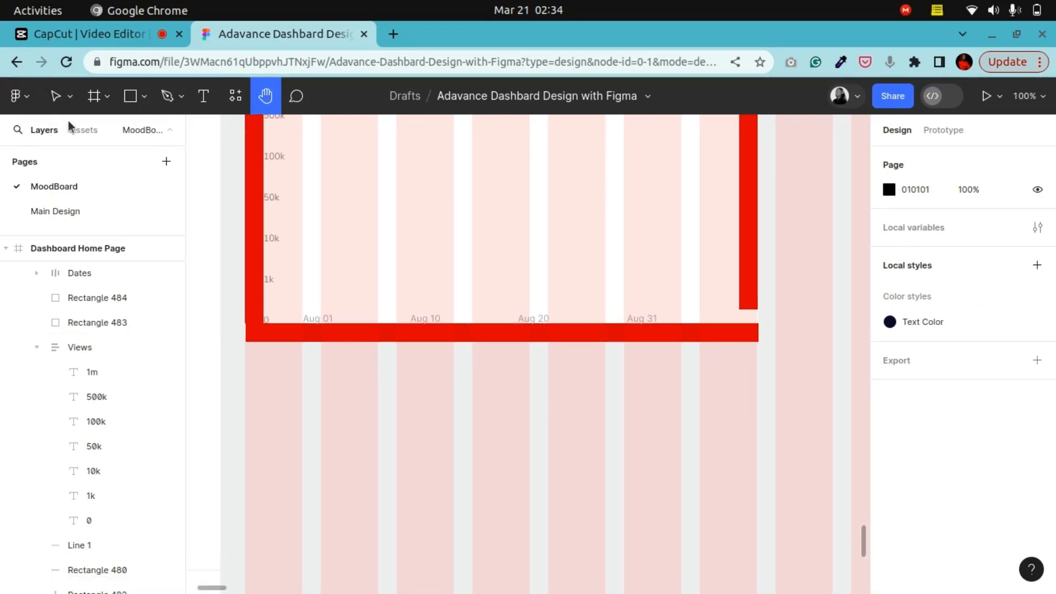
left_click(56, 97)
left_click(333, 322)
double_click(332, 318)
right_click(330, 318)
left_click(377, 324)
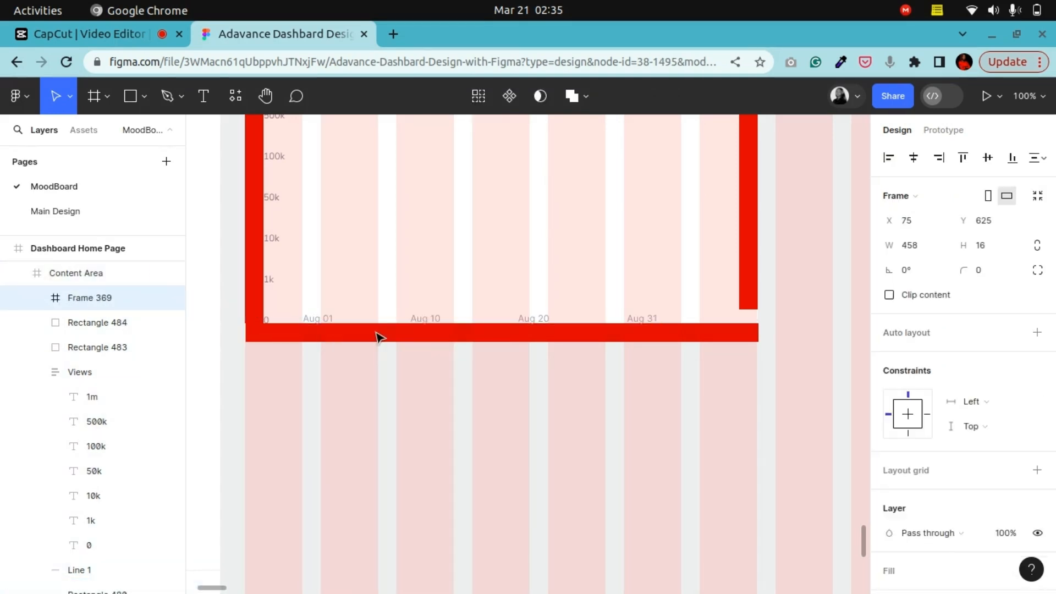
right_click(514, 325)
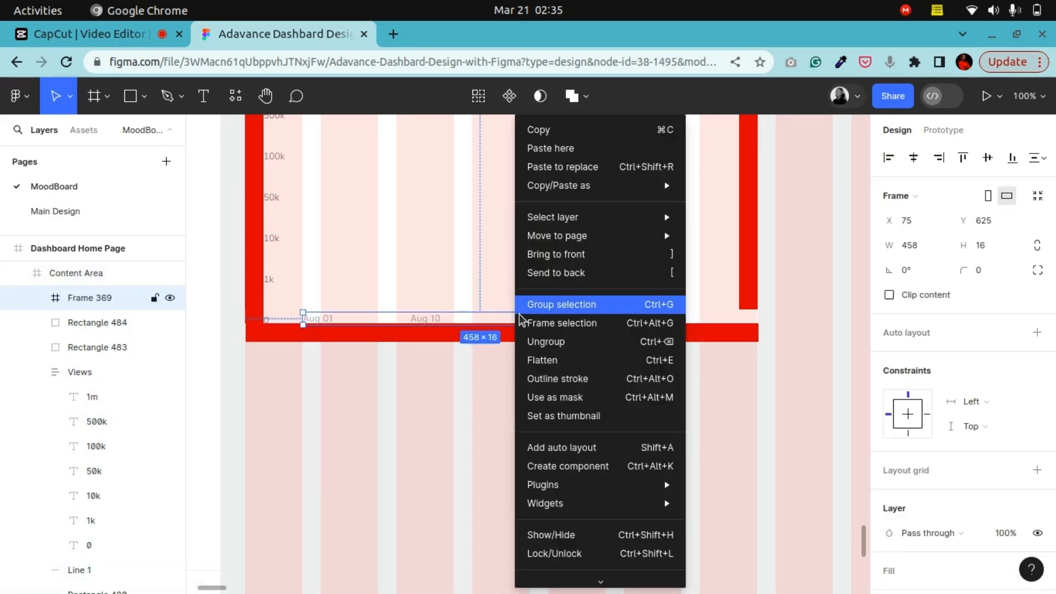
left_click(513, 346)
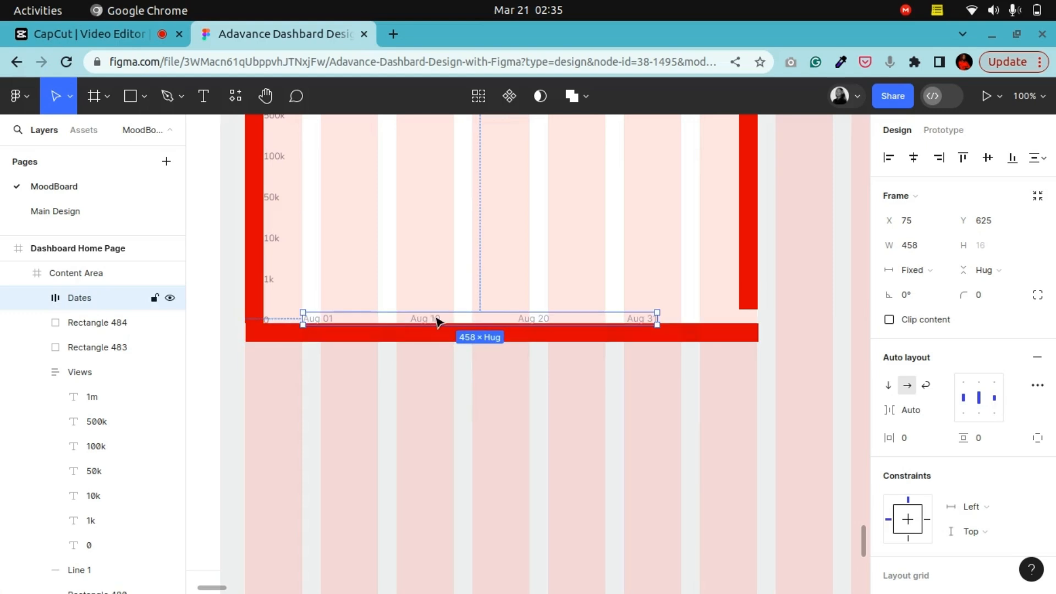
Ungroup the Dates row and put its four date labels into a new auto layout
right_click(426, 322)
left_click(446, 342)
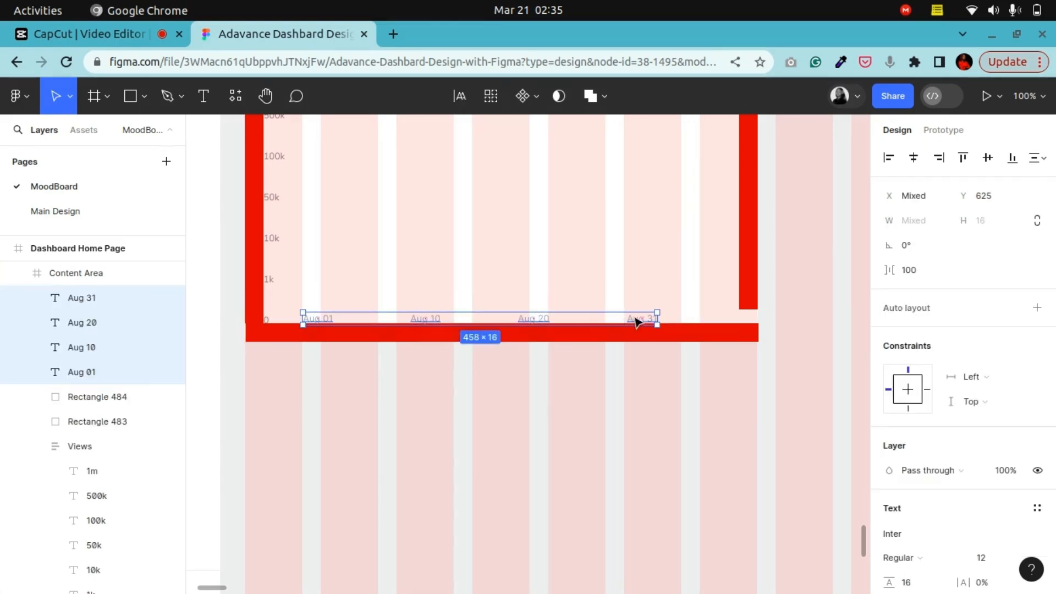
right_click(630, 319)
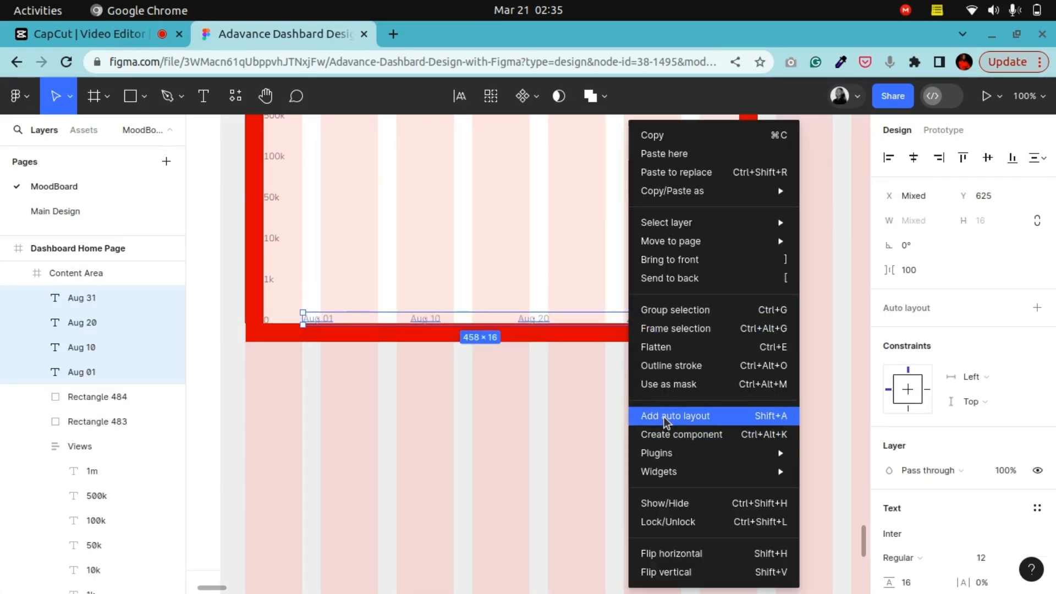
left_click(664, 418)
Try duplicating the Aug 31 label at the end of the date row, and undo the duplicate
double_click(644, 319)
key("ctrl+d")
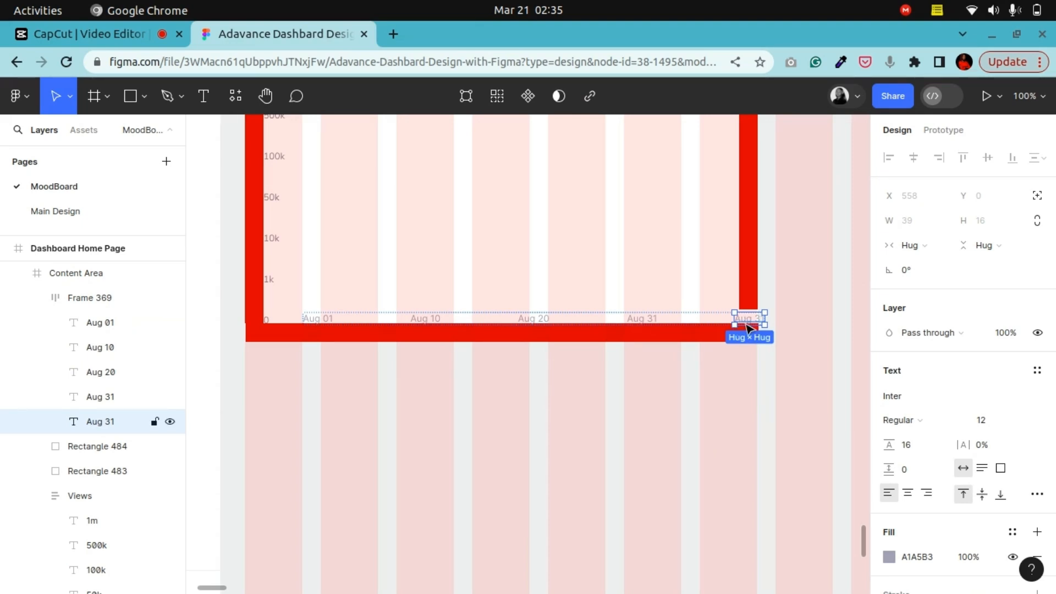
key("ctrl+z")
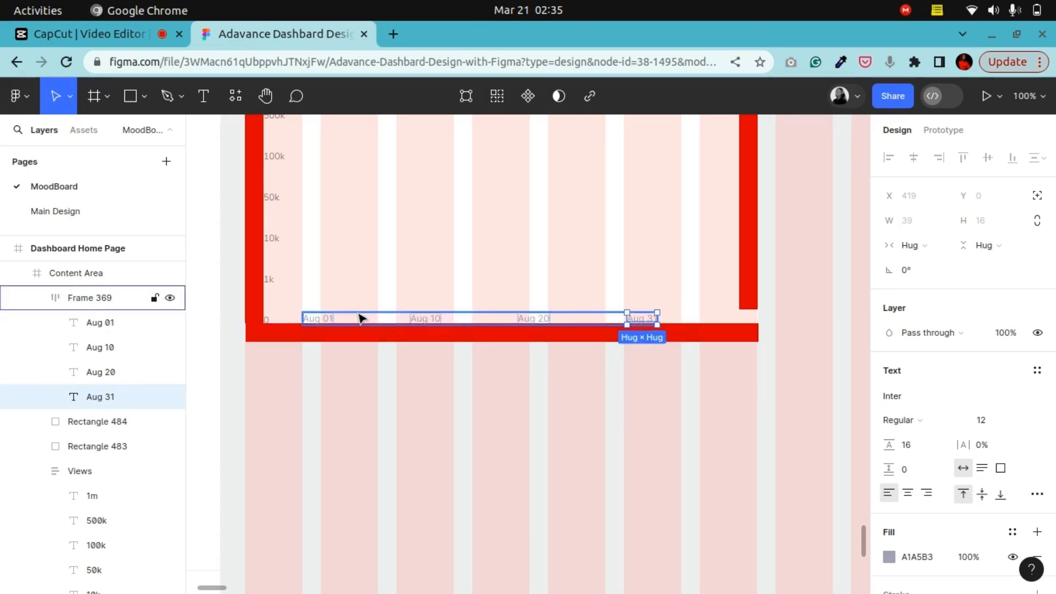
Change the font of the Aug 01, Aug 10, Aug 20 and Aug 31 labels to Nunito Sans
left_click(311, 321)
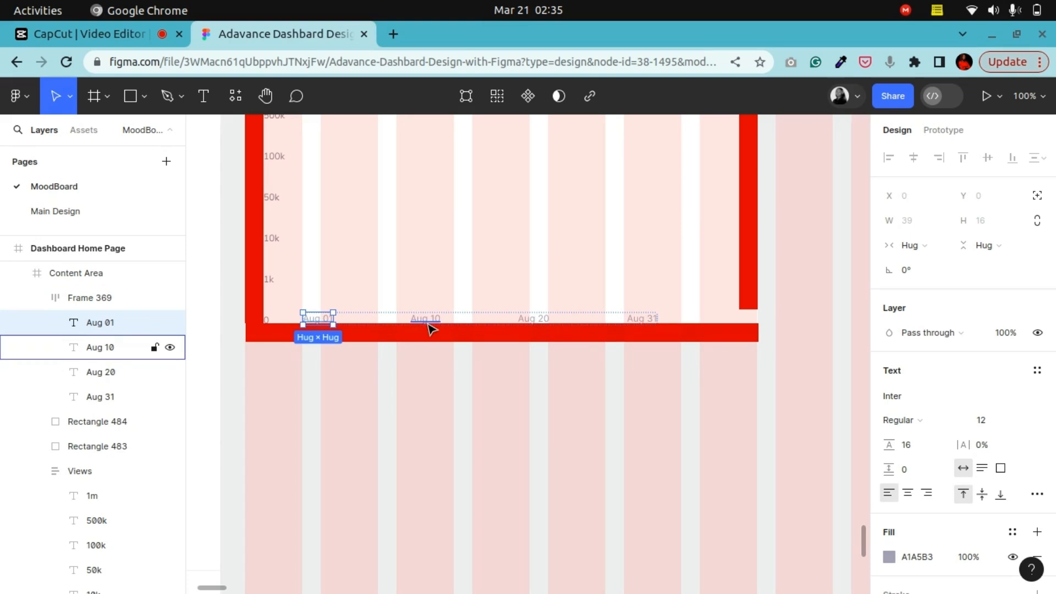
left_click(428, 324, "shift")
left_click(538, 320, "shift")
left_click(641, 321, "shift")
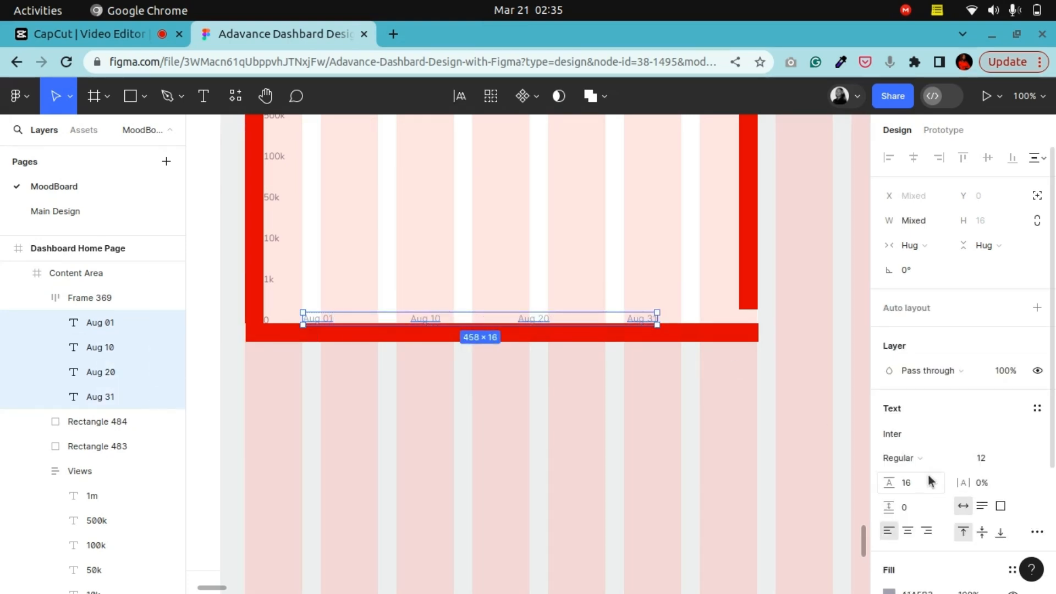
left_click(913, 435)
type("nu")
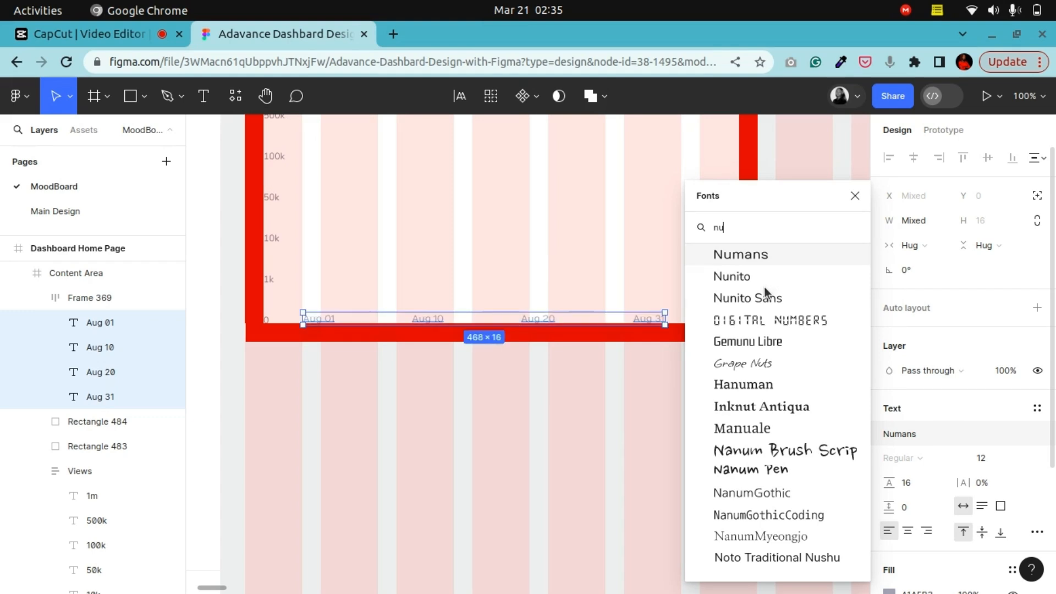
left_click(767, 297)
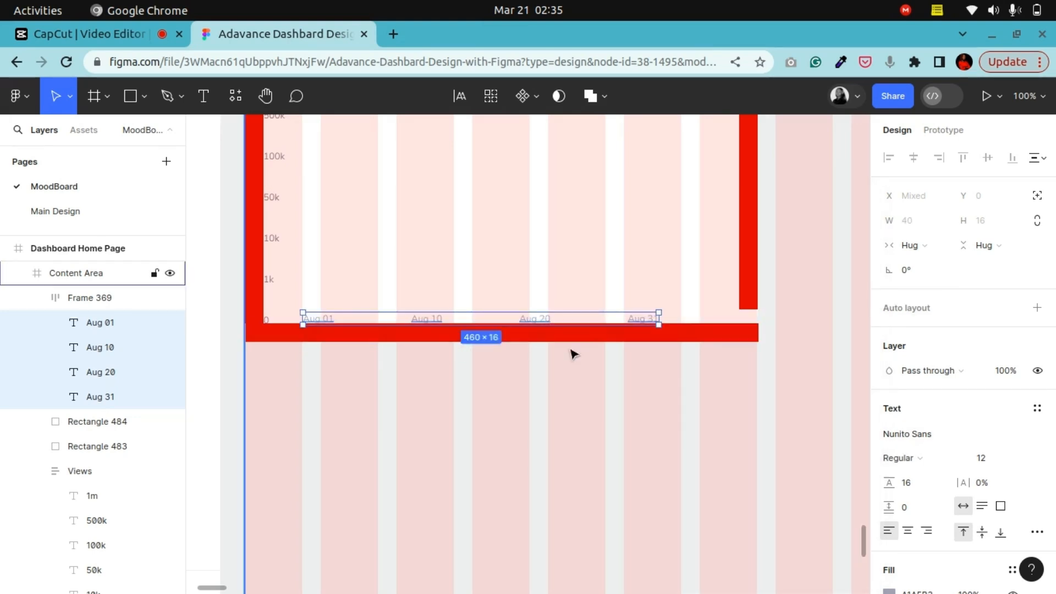
Apply the Text Color style to the date row, detach it from the style and set the colour's opacity to 54%
left_click(599, 386)
left_click(531, 322)
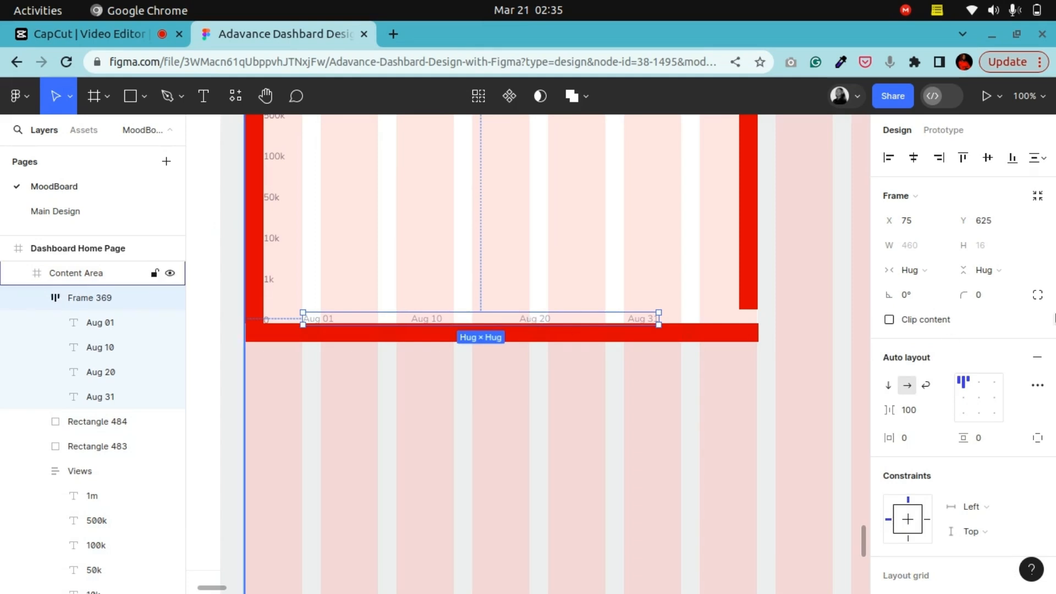
scroll(952, 341, "down", 4)
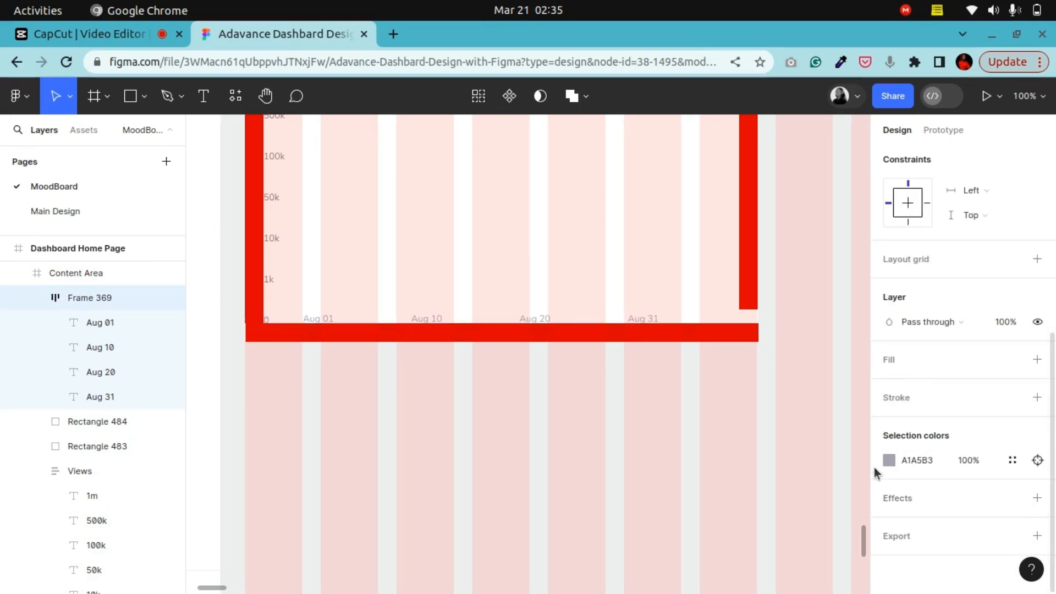
left_click(889, 461)
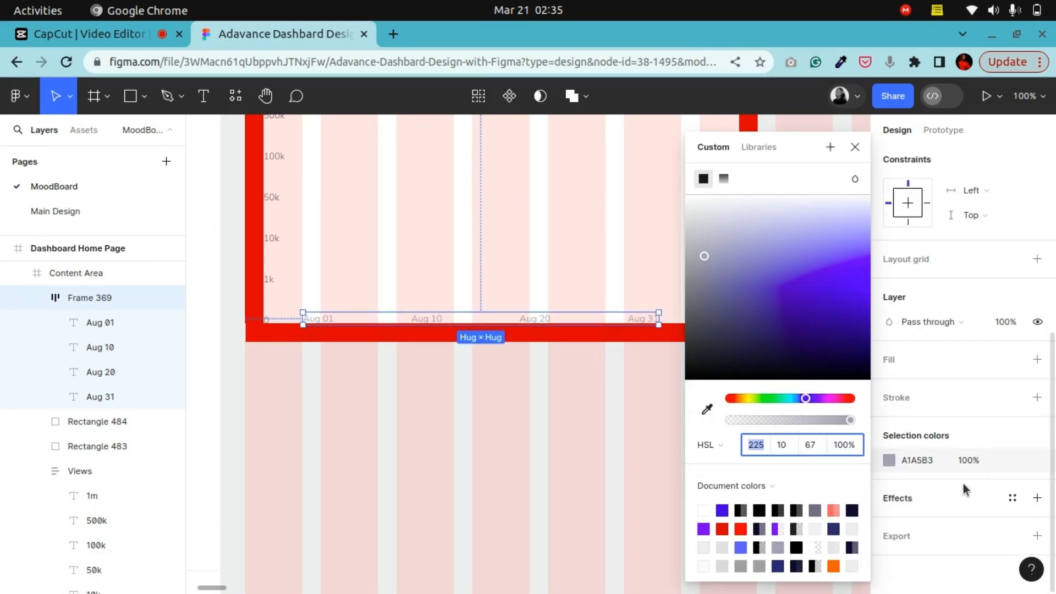
left_click(1038, 460)
left_click(749, 365)
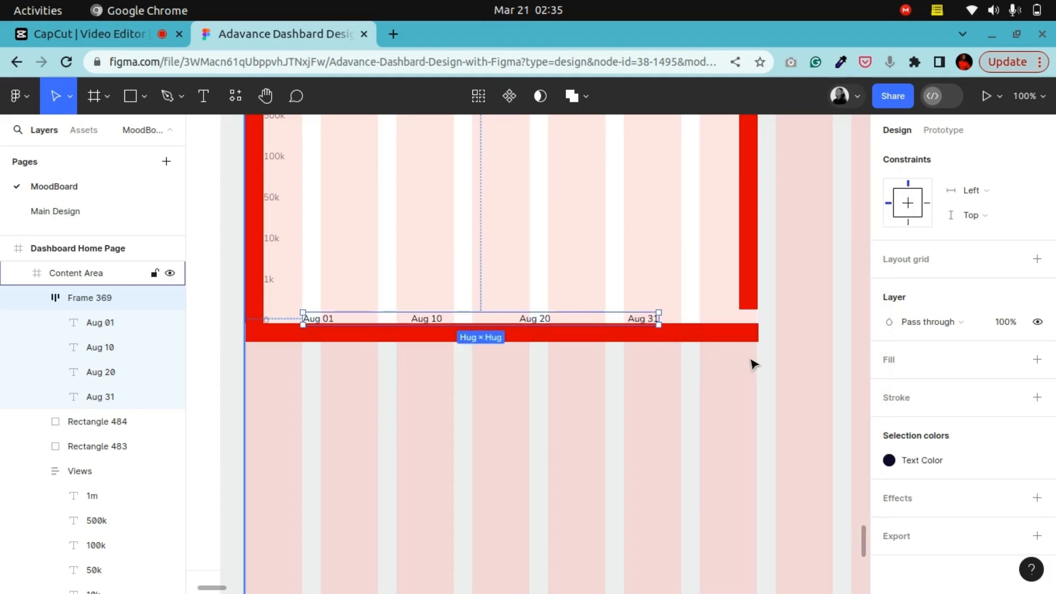
left_click(1013, 461)
left_click(971, 461)
type("54")
key("Return")
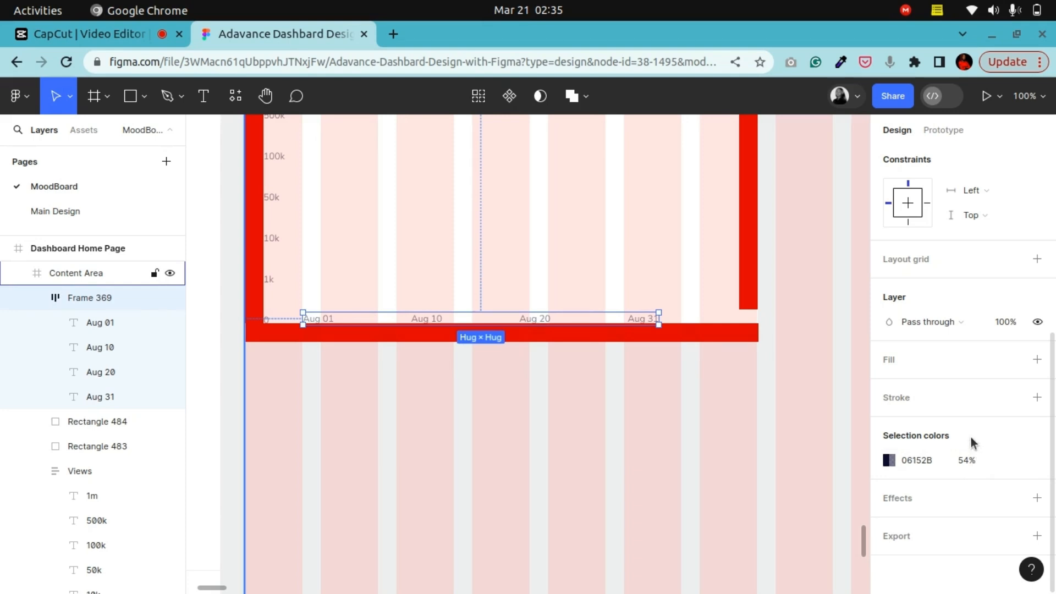
Examine the restyled date row within the Revenue card and against the whole dashboard page
scroll(473, 432, "up", 3)
scroll(473, 431, "up", 4)
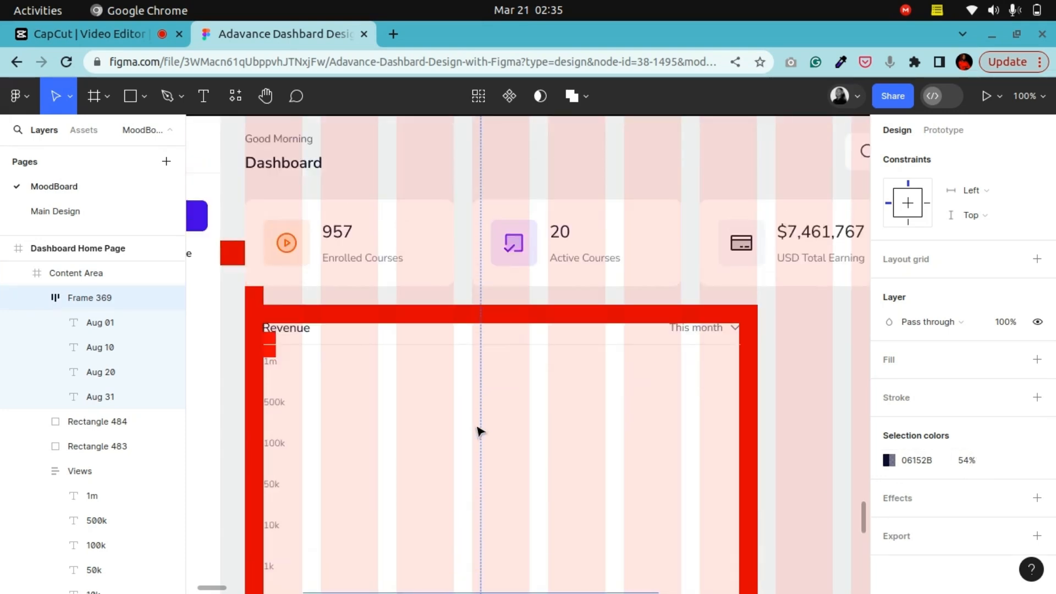
key("ctrl+minus")
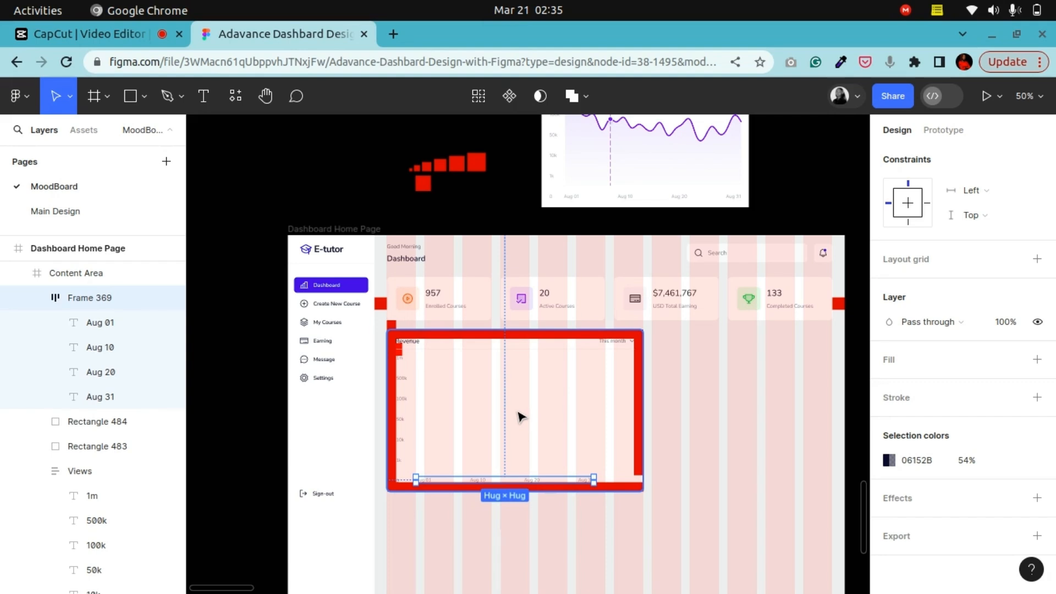
scroll(521, 416, "down", 3)
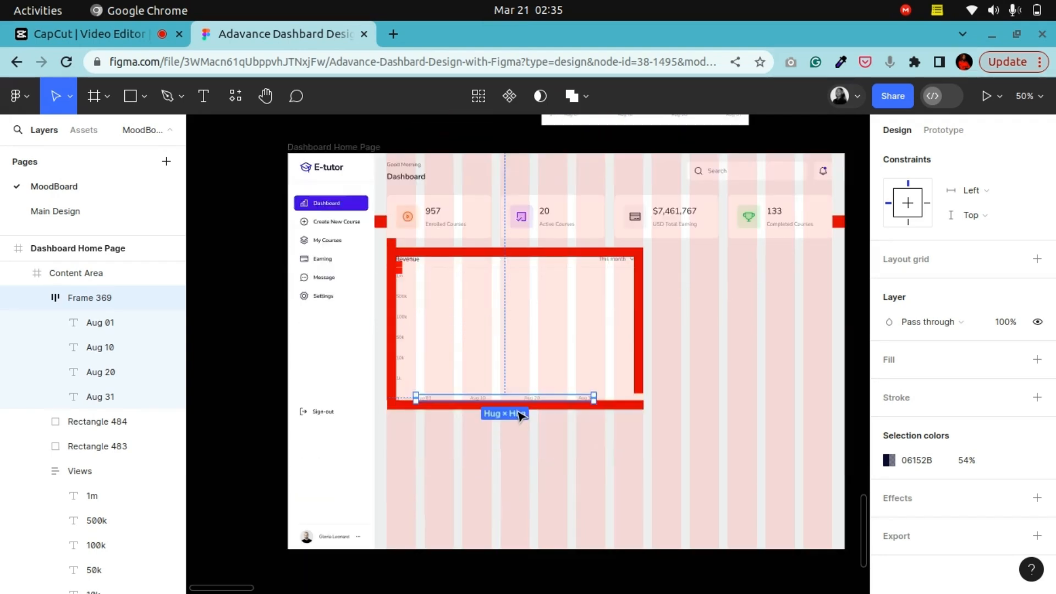
key("ctrl+plus")
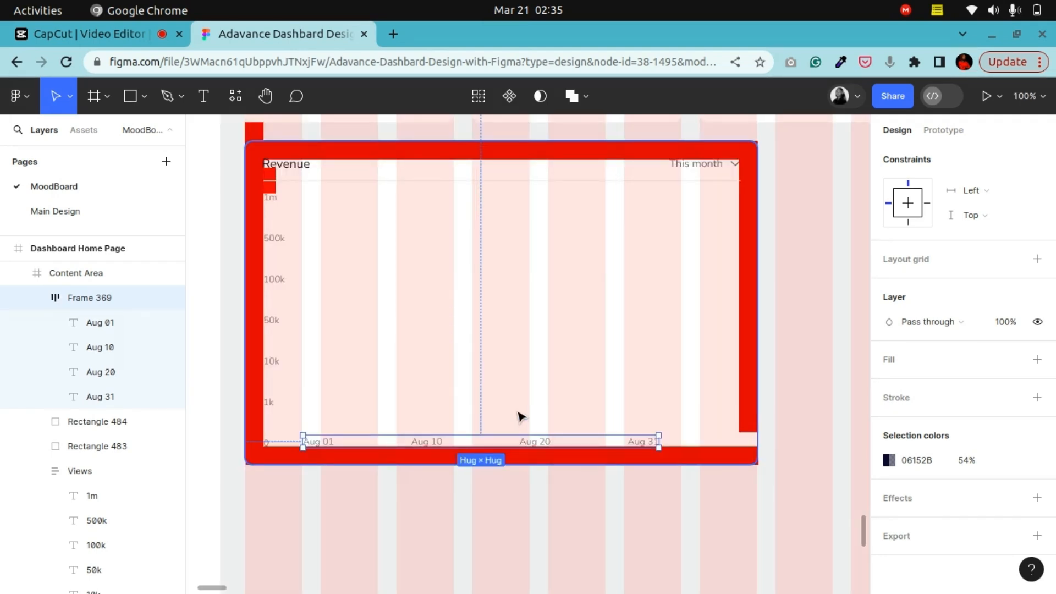
key("ctrl+minus")
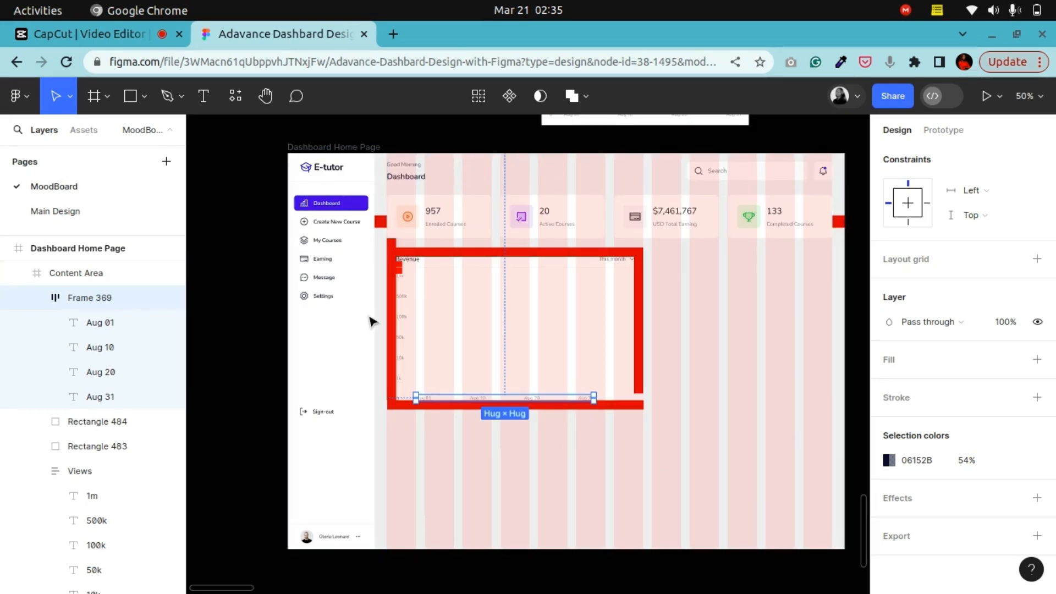
key("ctrl+plus")
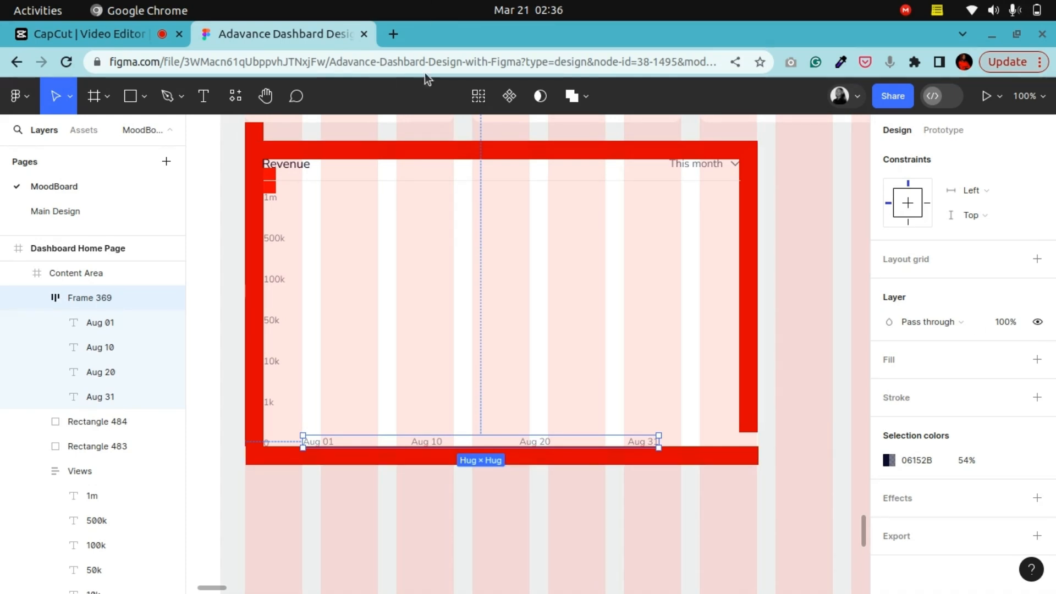
left_click(329, 445)
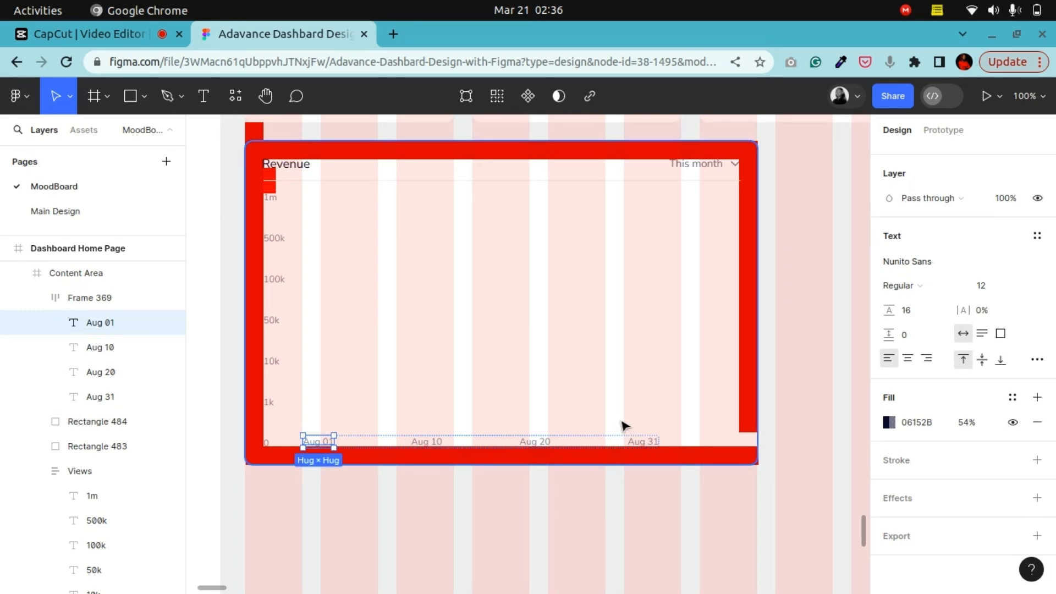
Extend the red spacer along the Revenue card's right side down to the bottom spacer, making it 369 px high
left_click(752, 427)
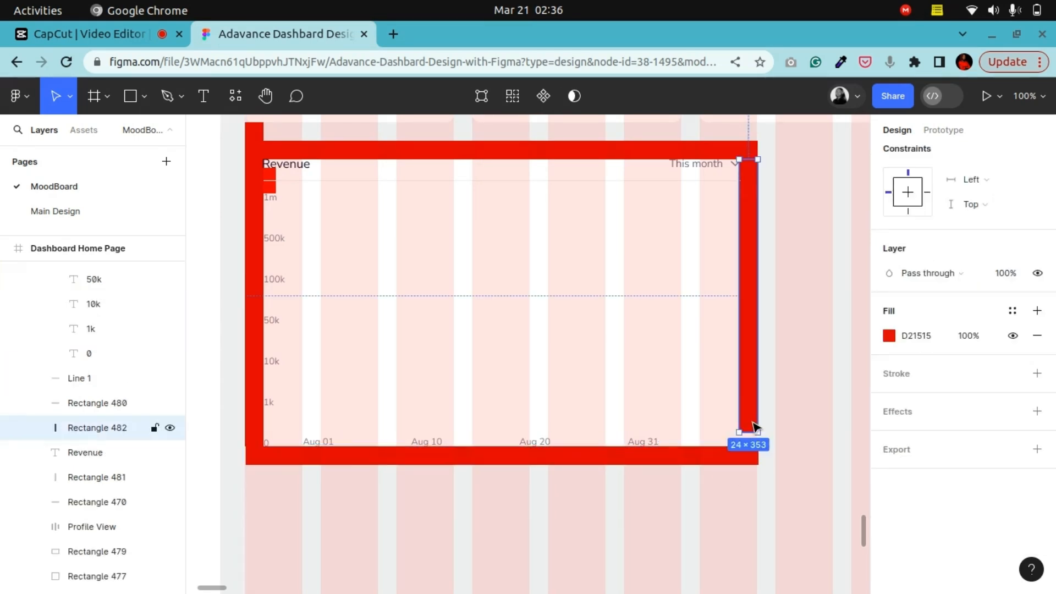
left_click_drag(751, 432, 752, 445)
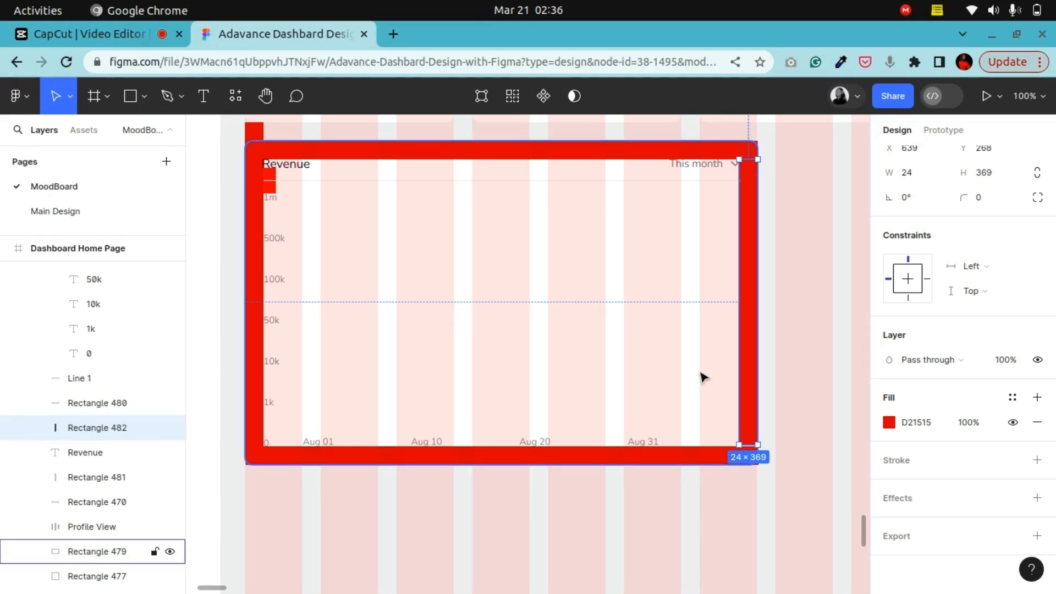
Compare the Revenue card's layout with the reference chart above the dashboard frame
key("minus")
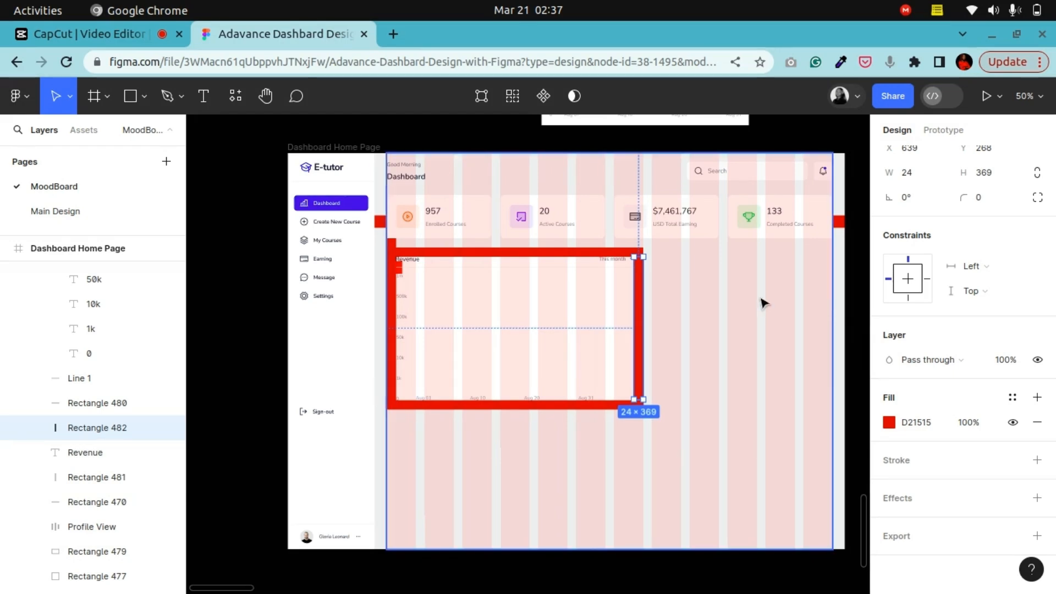
key("ctrl+plus")
scroll(743, 446, "up", 6)
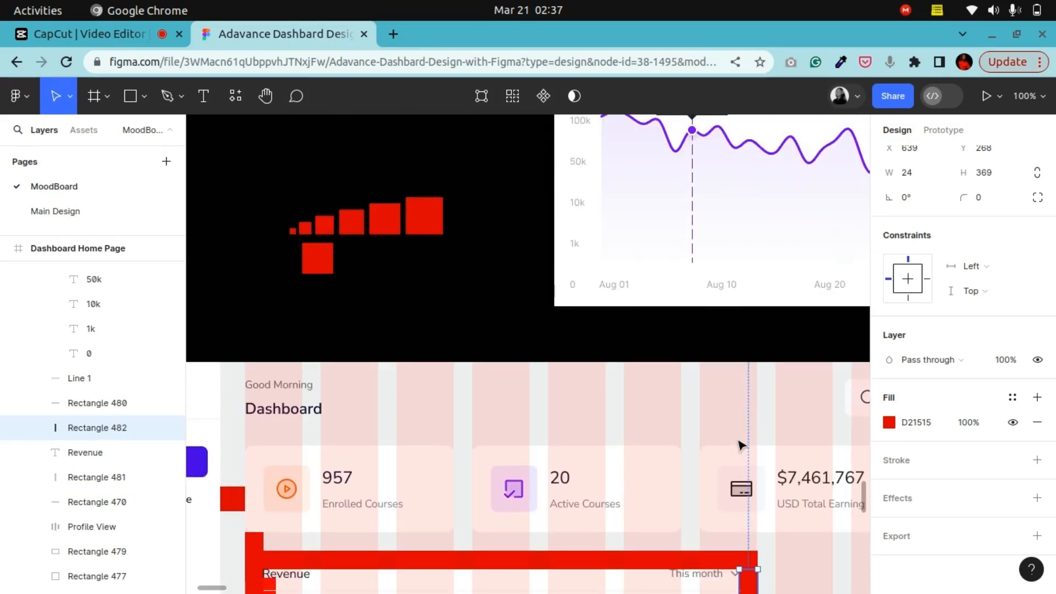
scroll(743, 446, "down", 10)
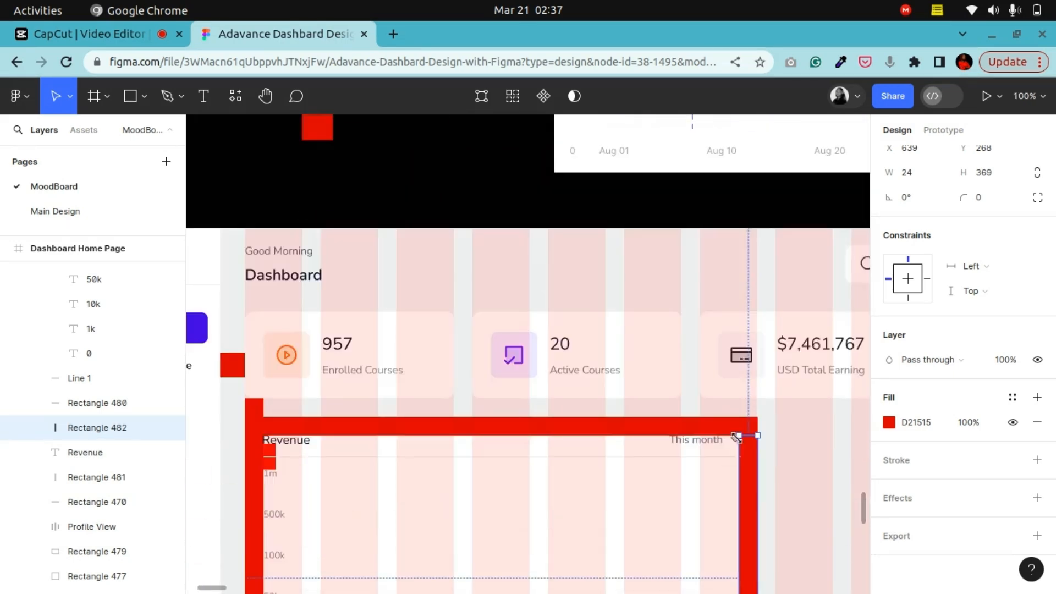
Ungroup the Revenue chart's Views auto layout of vertical axis labels and align the seven labels, 1m to 0, to the right
left_click(266, 97)
mouse_move(310, 341)
left_mouse_down()
mouse_move(512, 302)
mouse_move(356, 303)
mouse_move(425, 329)
mouse_move(405, 308)
left_mouse_up()
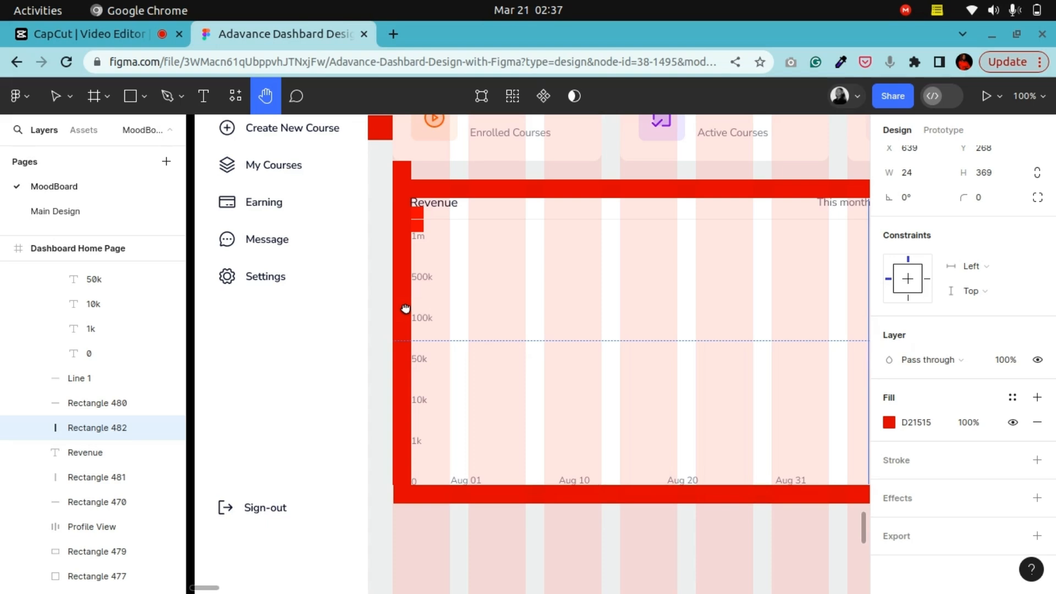
left_click_drag(438, 302, 483, 427)
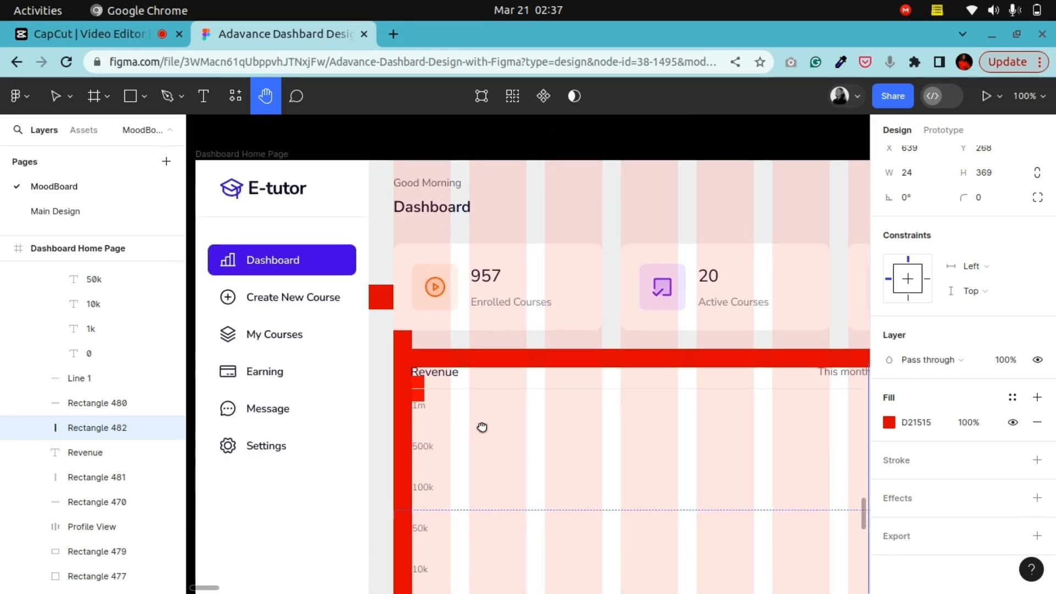
left_click_drag(483, 427, 385, 312)
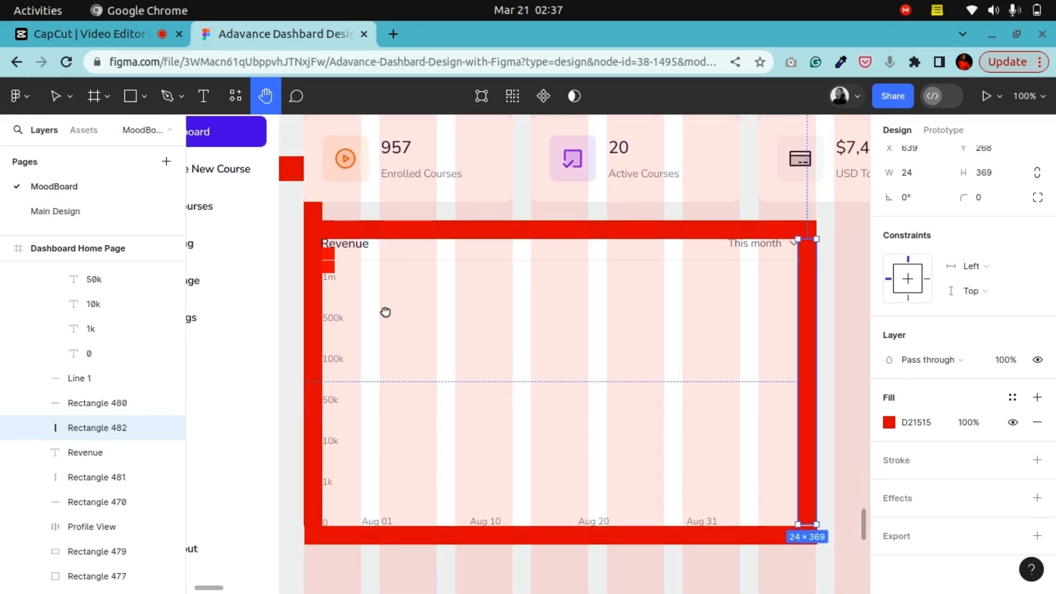
left_click_drag(385, 312, 388, 294)
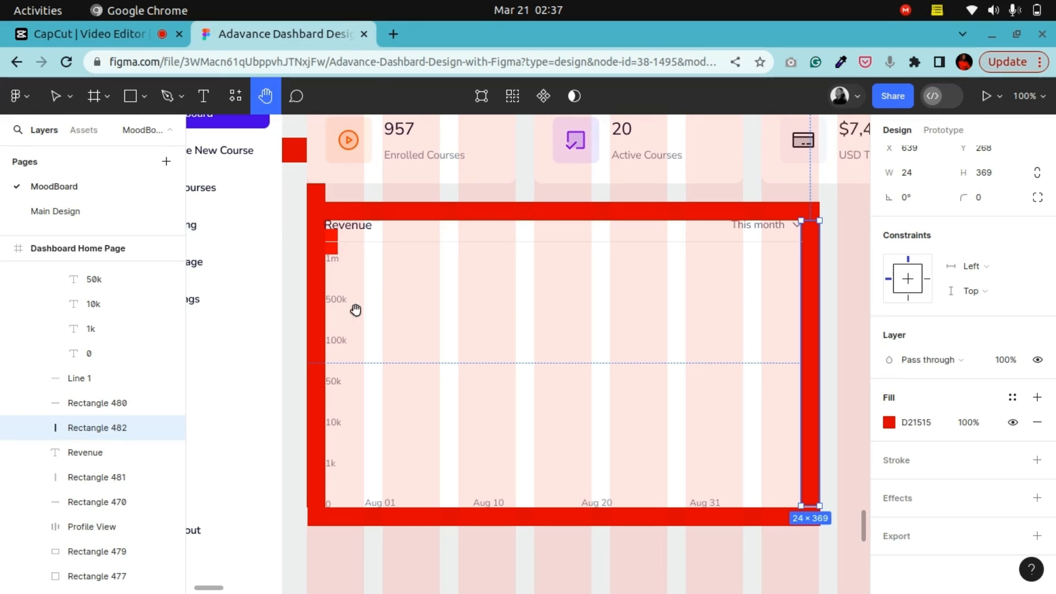
left_click_drag(355, 309, 378, 306)
left_click(55, 97)
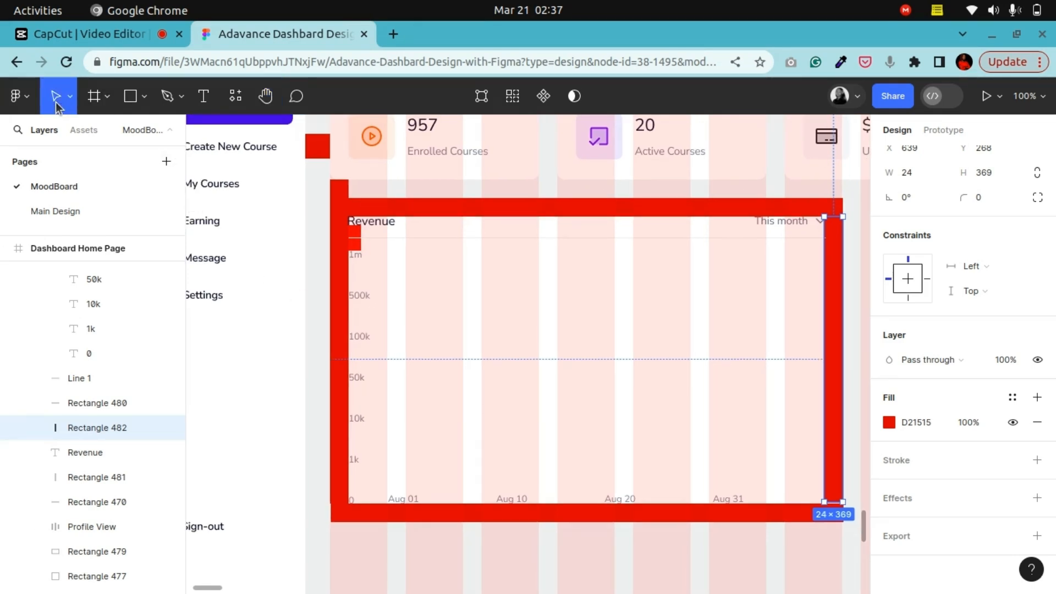
left_click(367, 302)
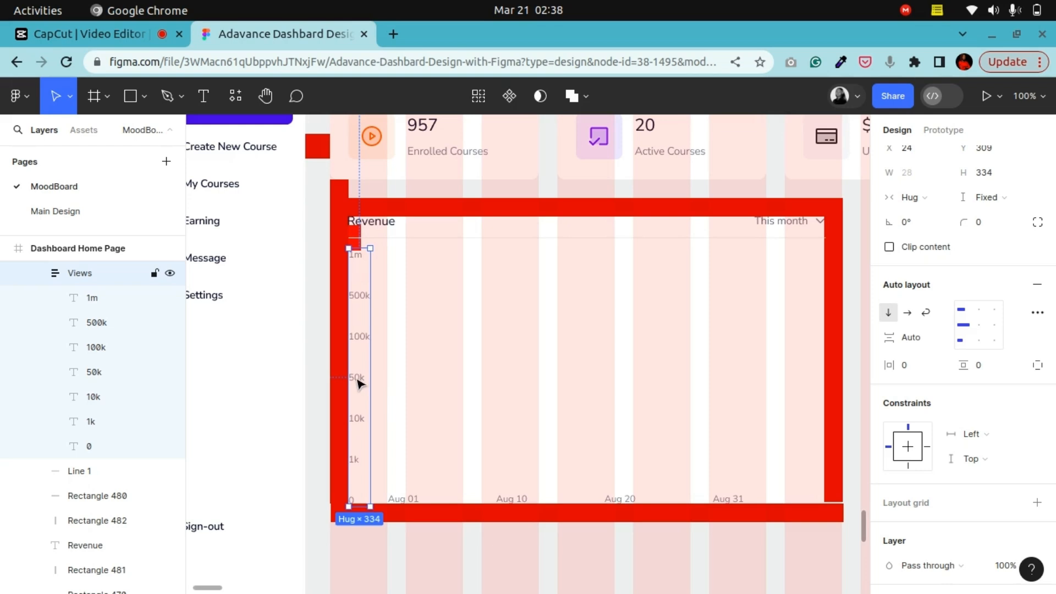
right_click(357, 418)
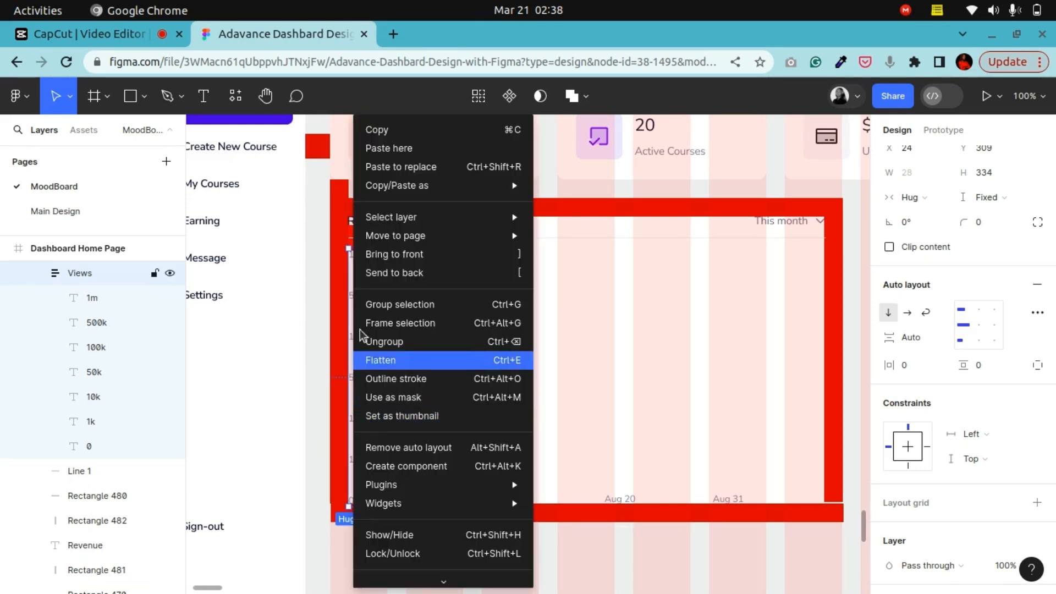
left_click(398, 344)
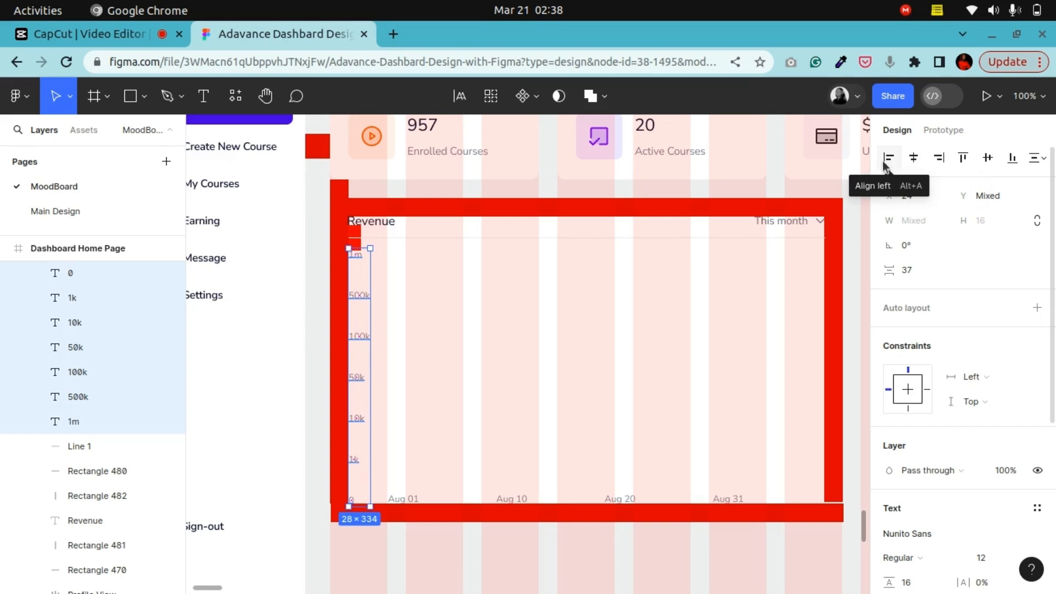
left_click(935, 160)
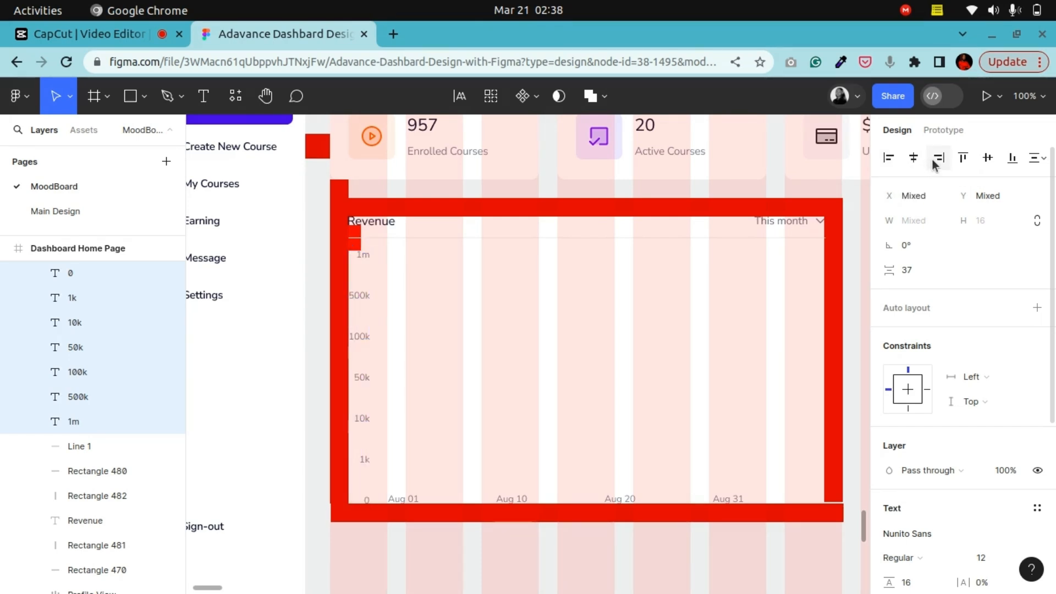
Examine the alignment and spacing of the vertical axis labels up close, from 1m down to 0 beside the date row
left_click(267, 98)
left_click_drag(476, 404, 540, 377)
key("ctrl+plus")
left_click_drag(439, 432, 480, 435)
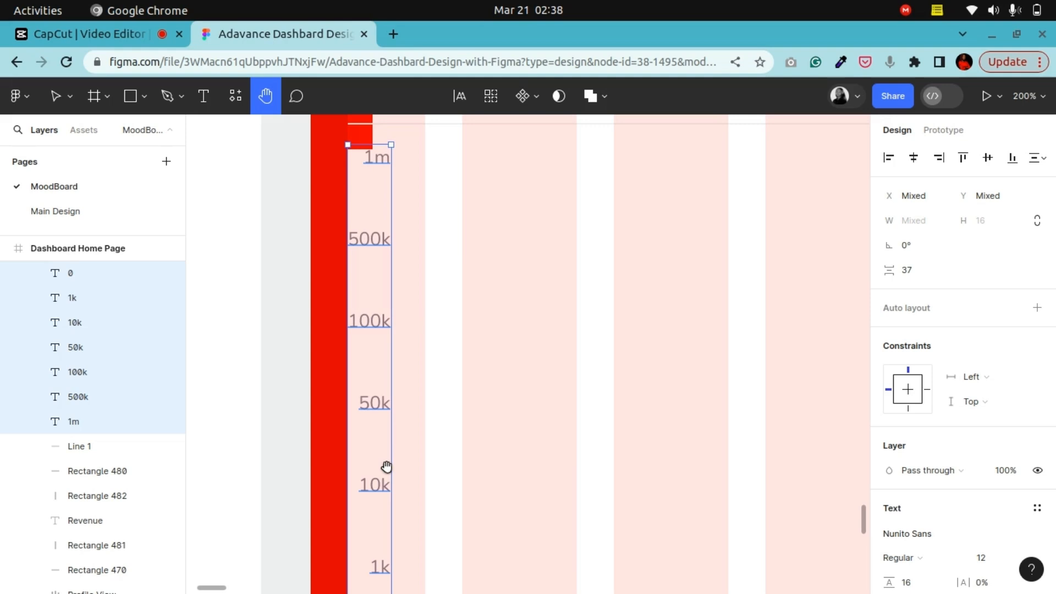
scroll(384, 314, "down", 3)
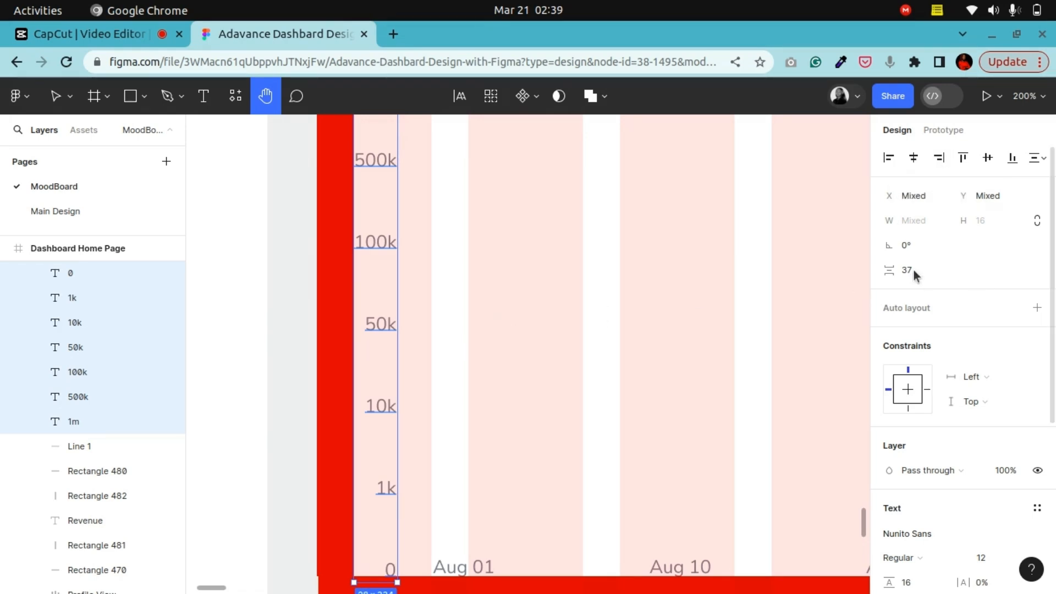
scroll(451, 433, "up", 3)
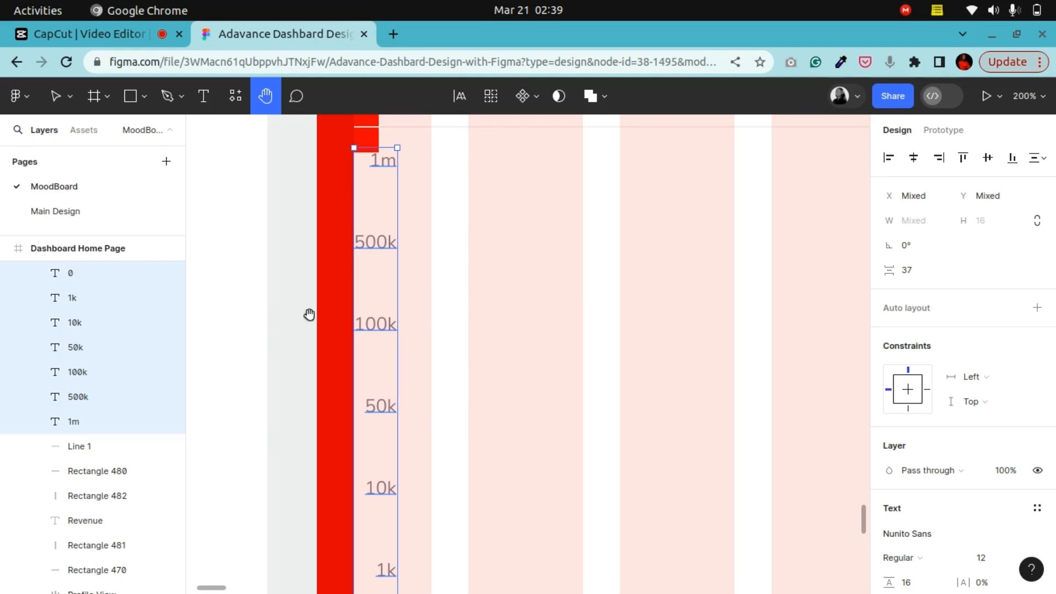
Left-align the seven revenue axis labels from 1m down to 0 with each other
key("v")
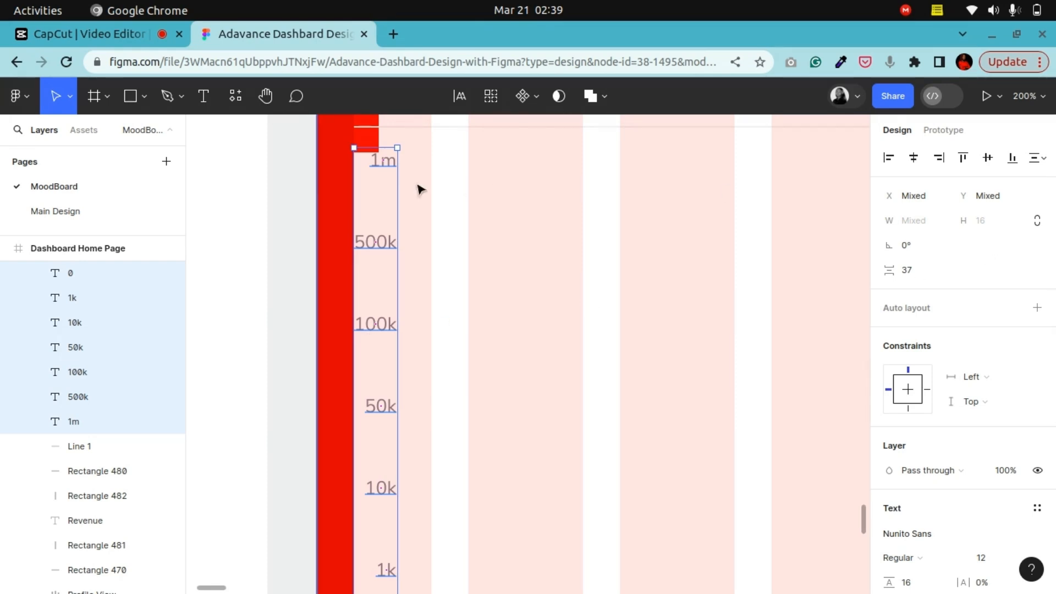
left_click(893, 161)
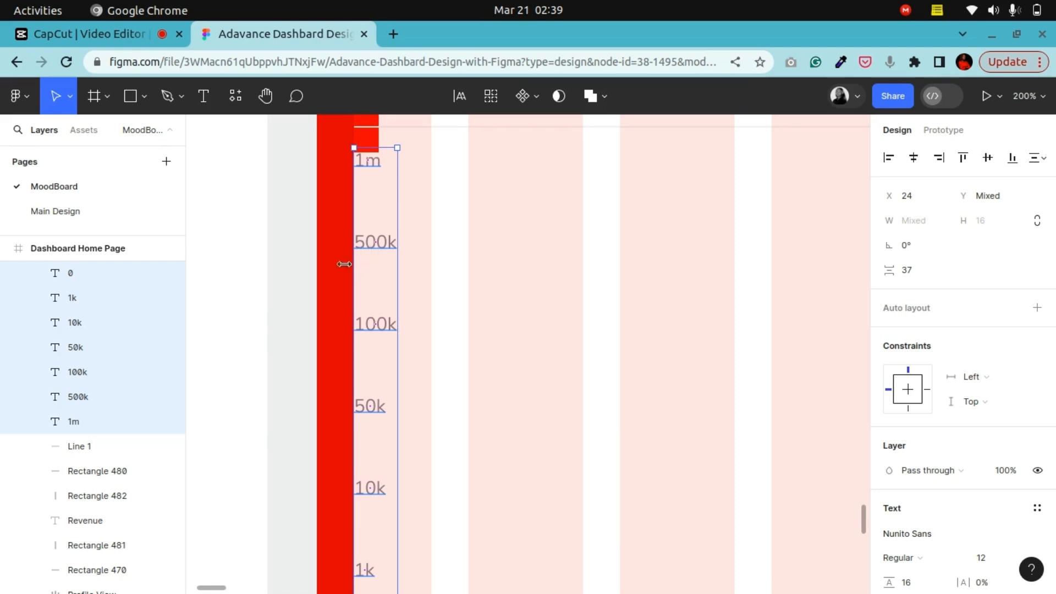
scroll(404, 459, "down", 2)
scroll(408, 467, "up", 1)
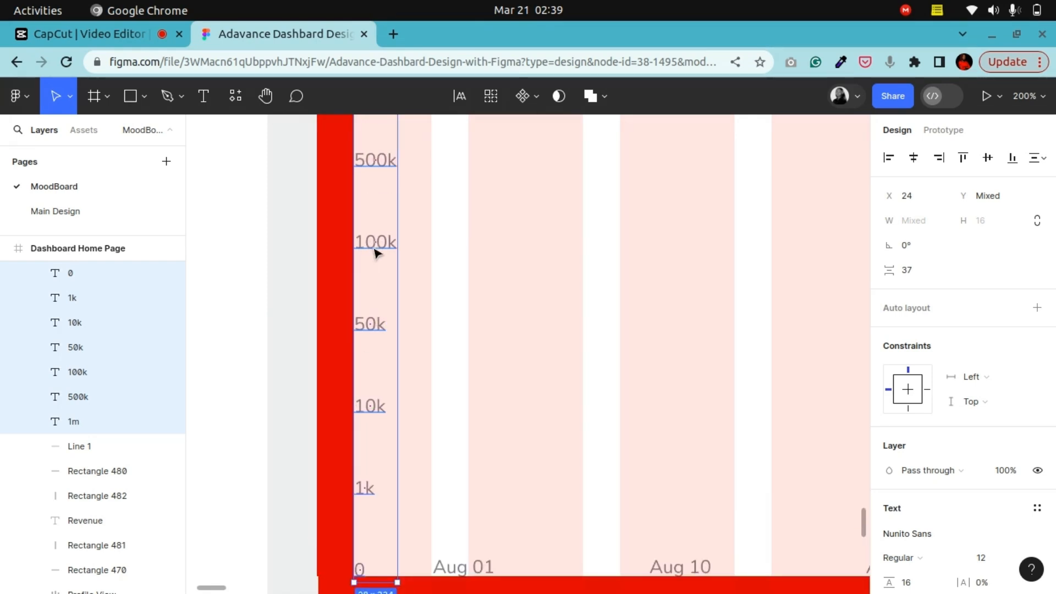
scroll(393, 308, "up", 2)
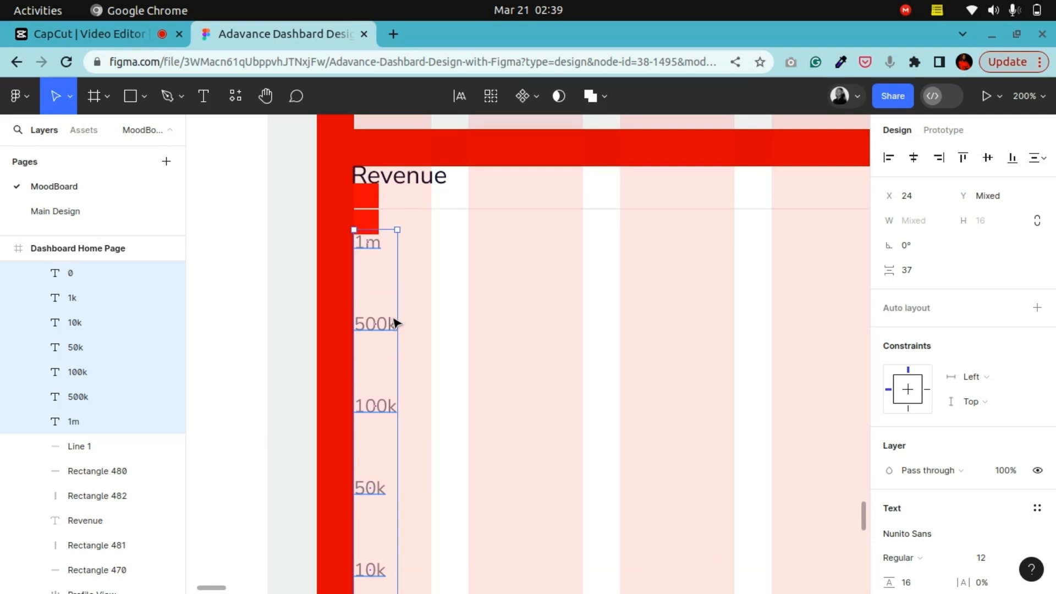
Compare the Revenue card's axis labels and layout with the reference chart above the dashboard frame
key("ctrl+minus")
left_click(266, 97)
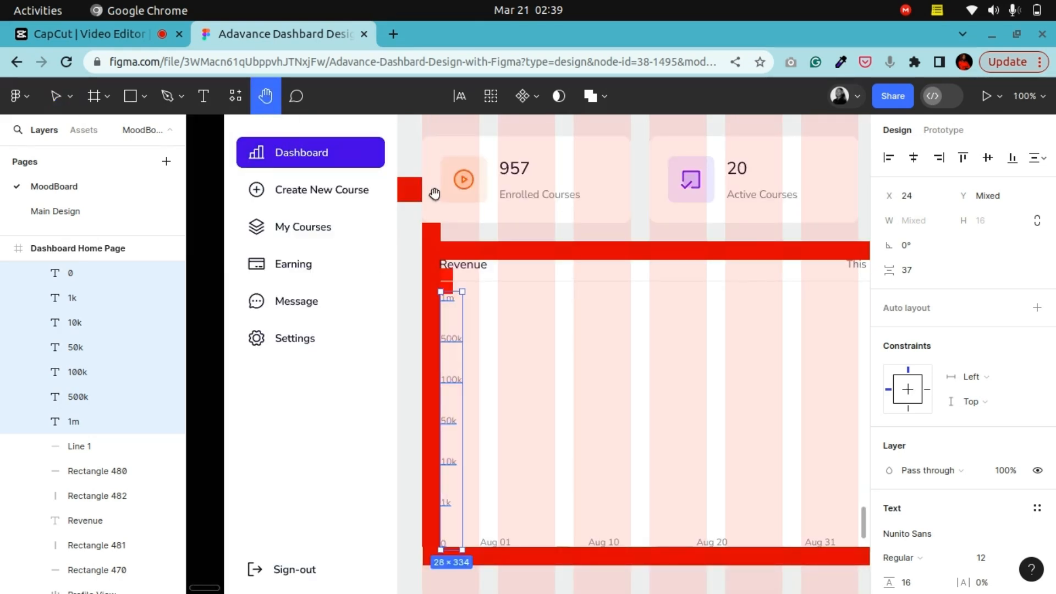
left_click_drag(642, 241, 401, 446)
left_click_drag(677, 280, 493, 507)
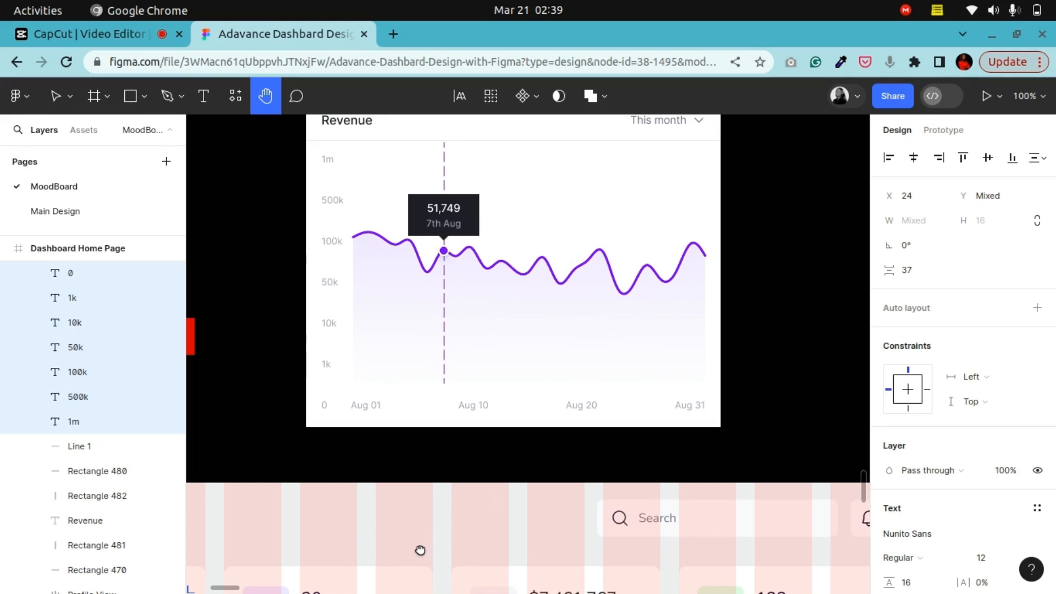
left_click_drag(421, 550, 419, 490)
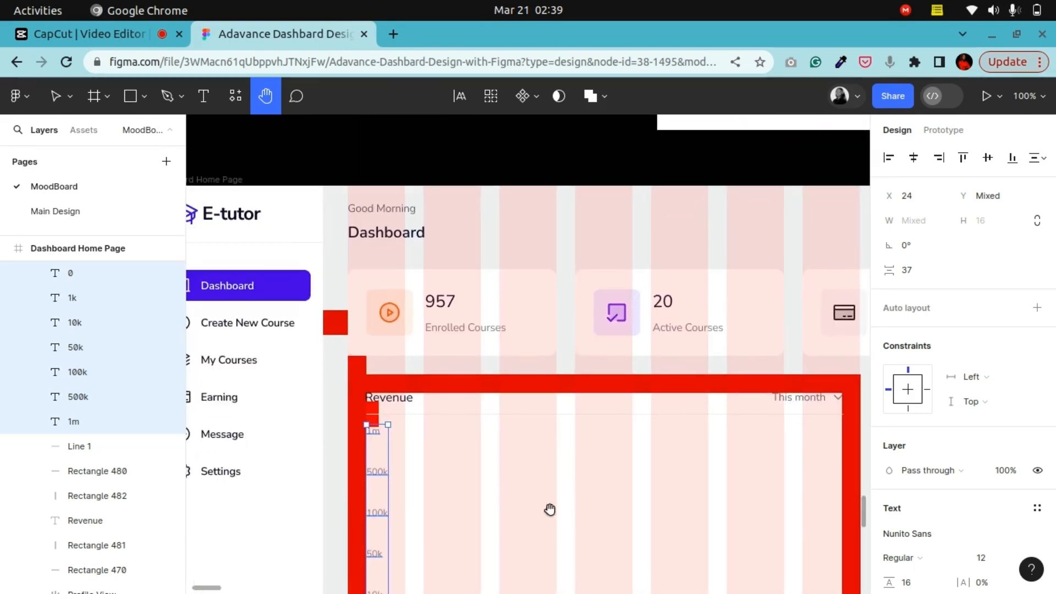
left_click_drag(550, 509, 369, 479)
left_click_drag(492, 225, 454, 486)
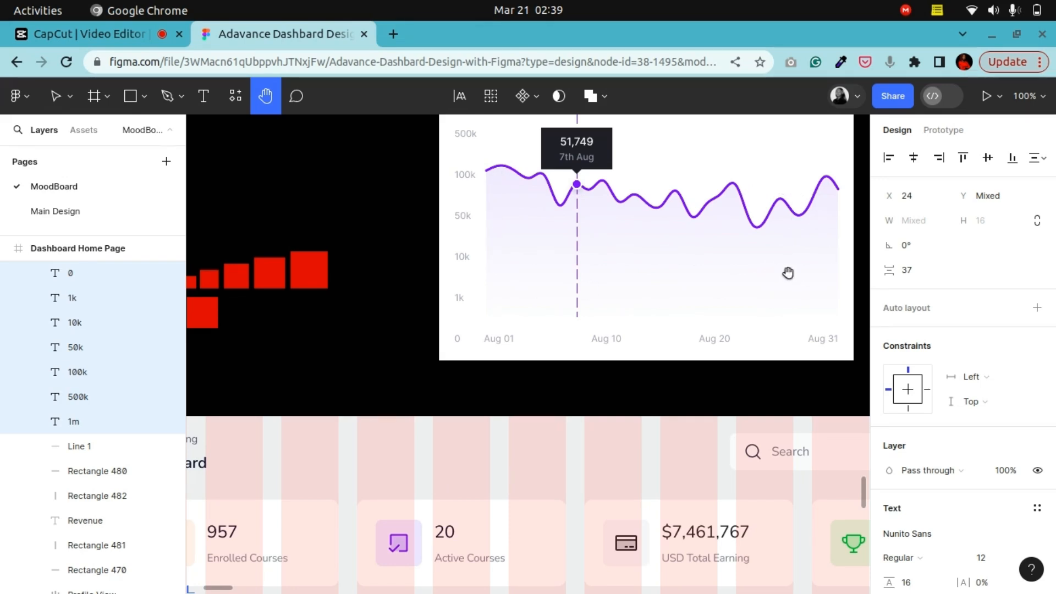
left_click_drag(460, 354, 475, 291)
scroll(476, 291, "down", 10)
scroll(475, 291, "left", 3)
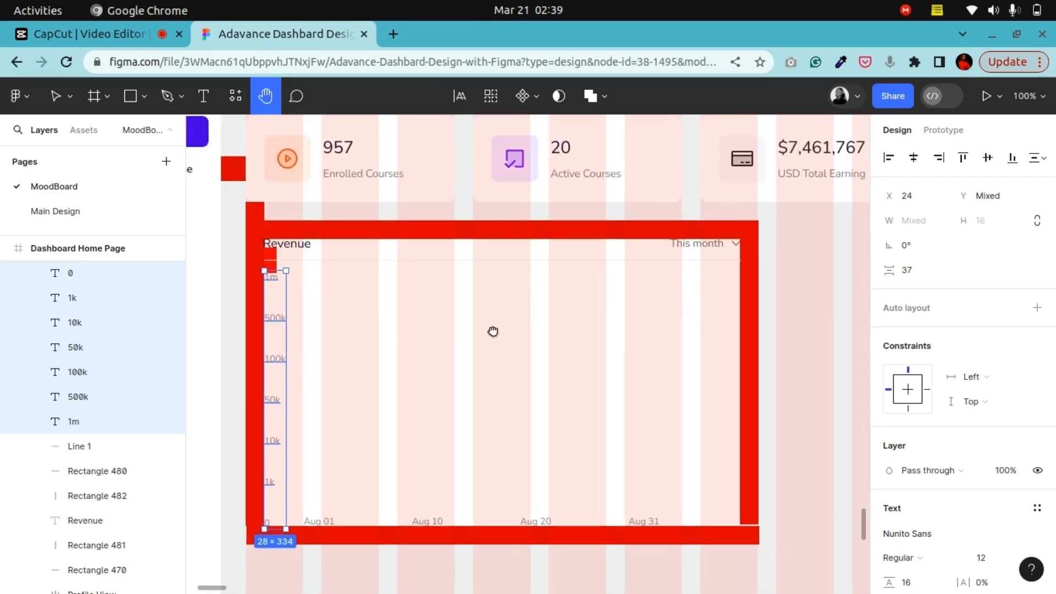
left_click_drag(493, 331, 455, 590)
left_click_drag(576, 261, 635, 183)
scroll(535, 308, "down", 6)
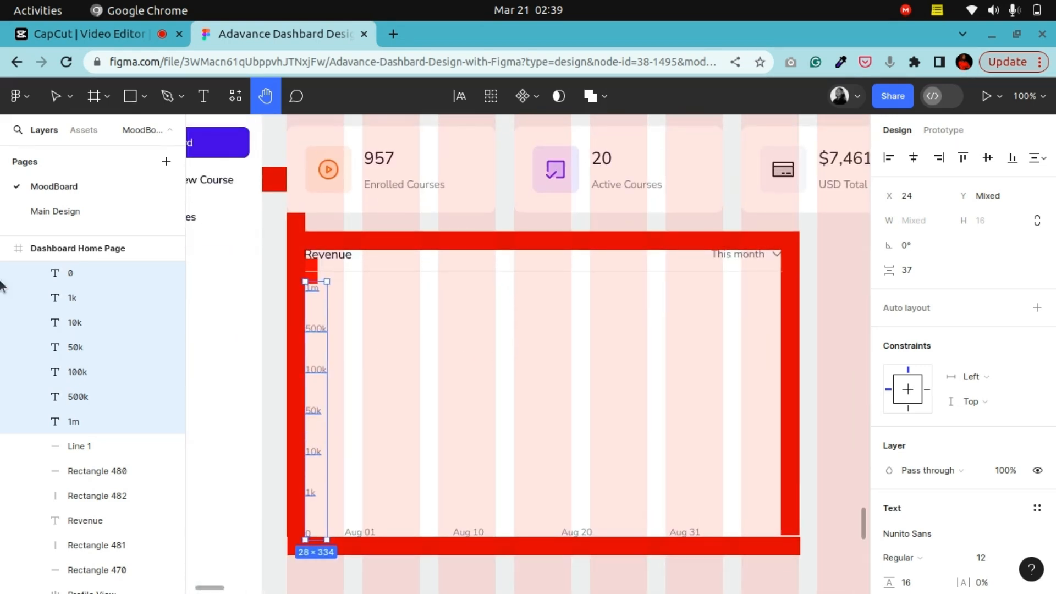
Wrap the seven selected revenue axis labels in a frame using Frame selection, and deselect it
left_click(53, 92)
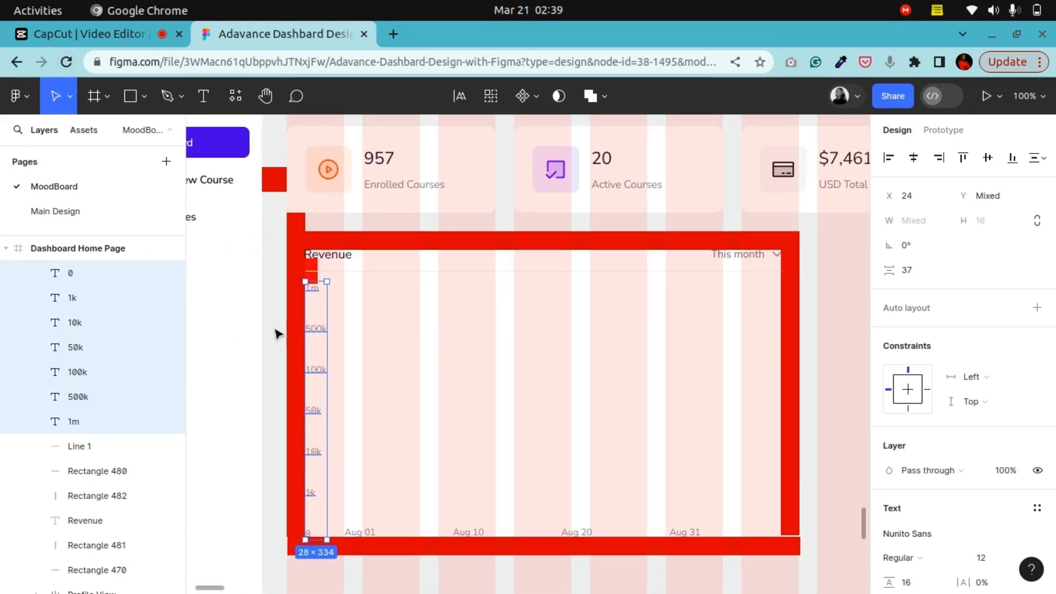
right_click(315, 373)
left_click(360, 328)
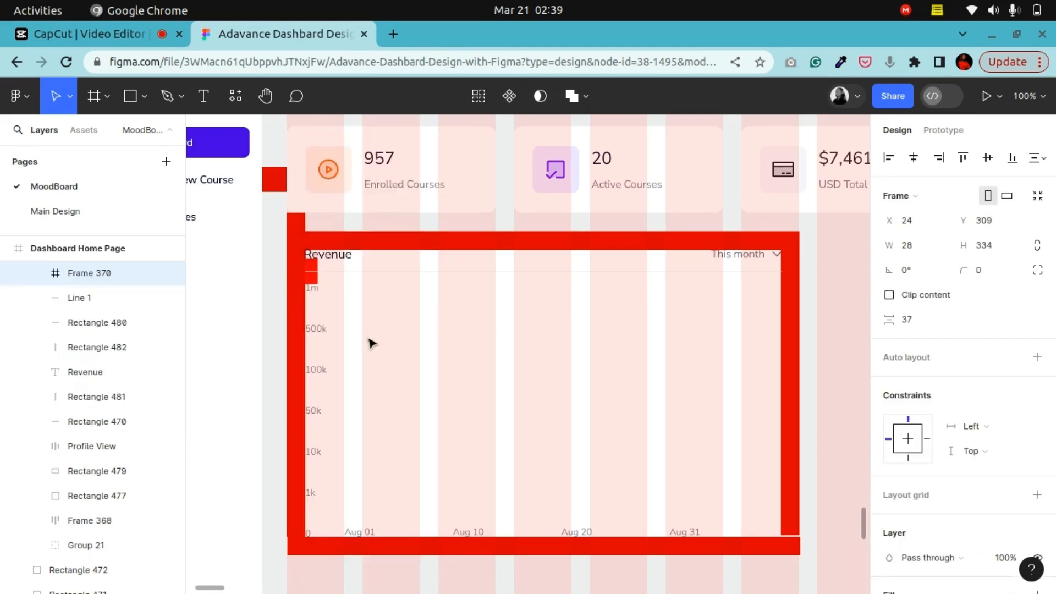
left_click(272, 264)
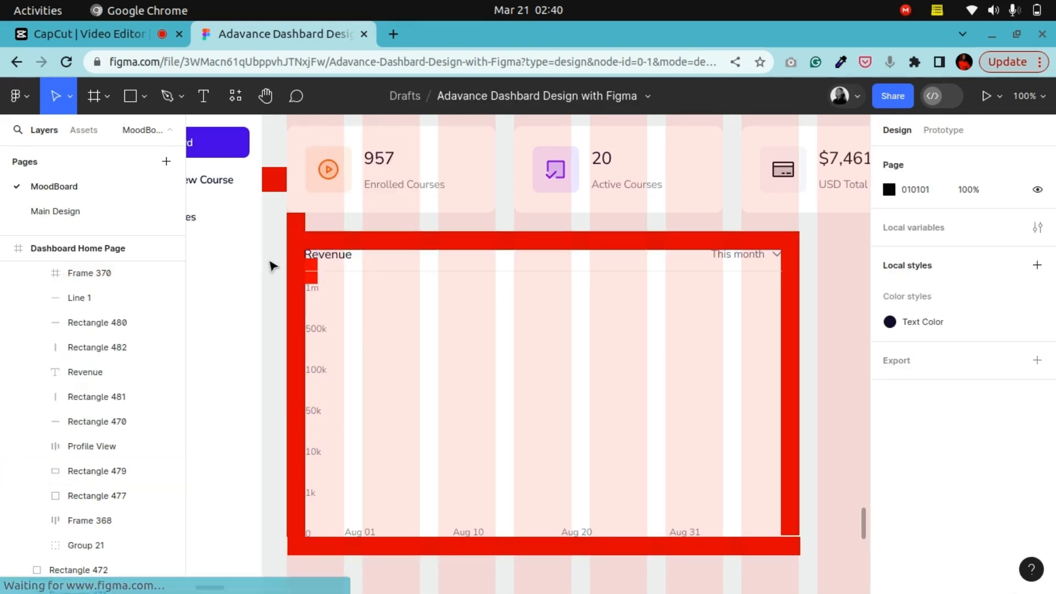
Draw an open zigzag chart line of about 548 × 241 across the Revenue card with the Pen tool
left_click(168, 97)
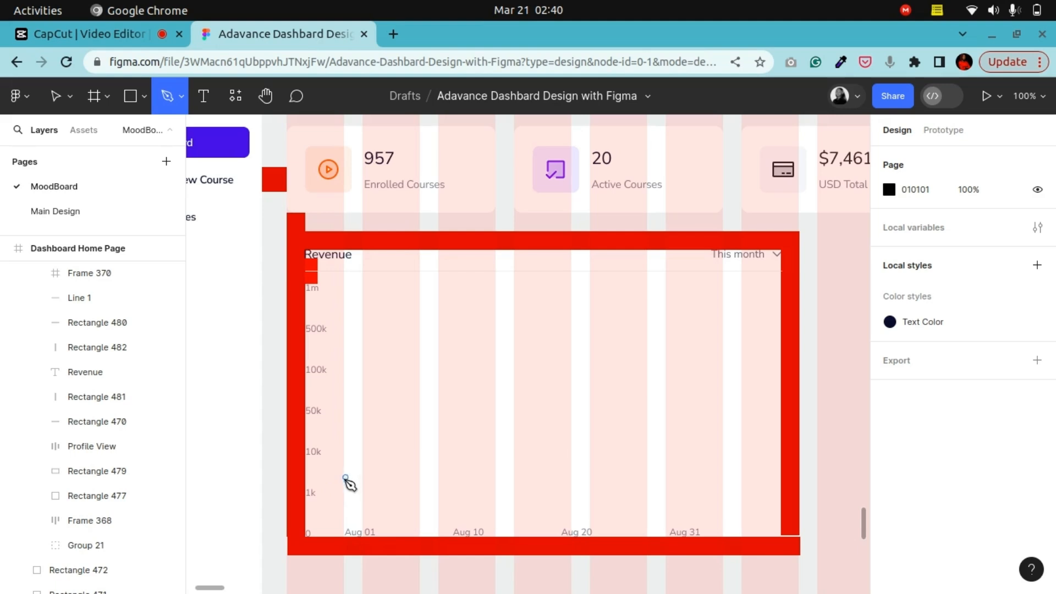
left_click(341, 499)
left_click(358, 431)
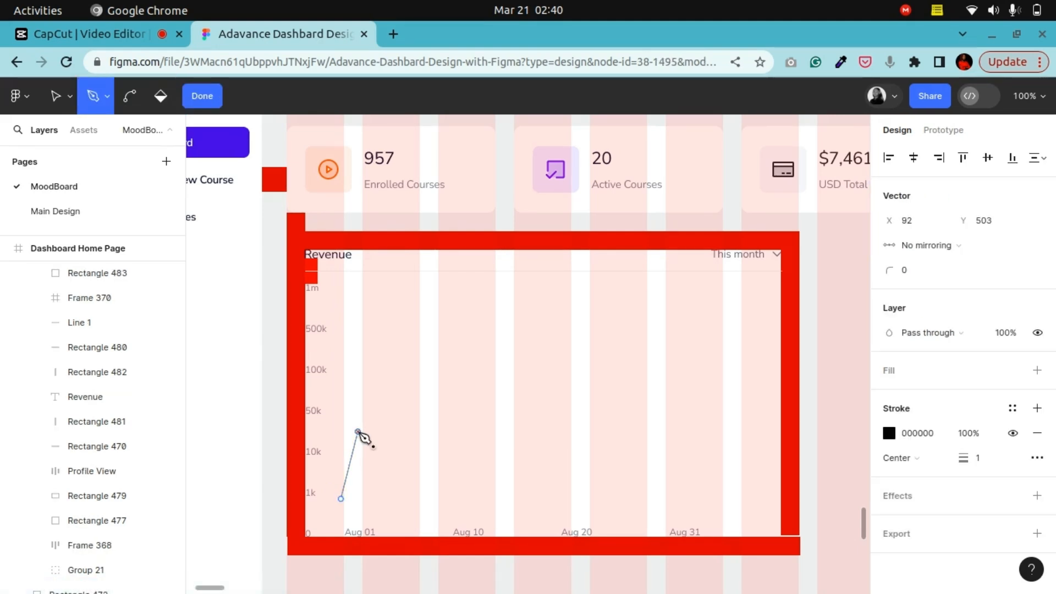
left_click(400, 358)
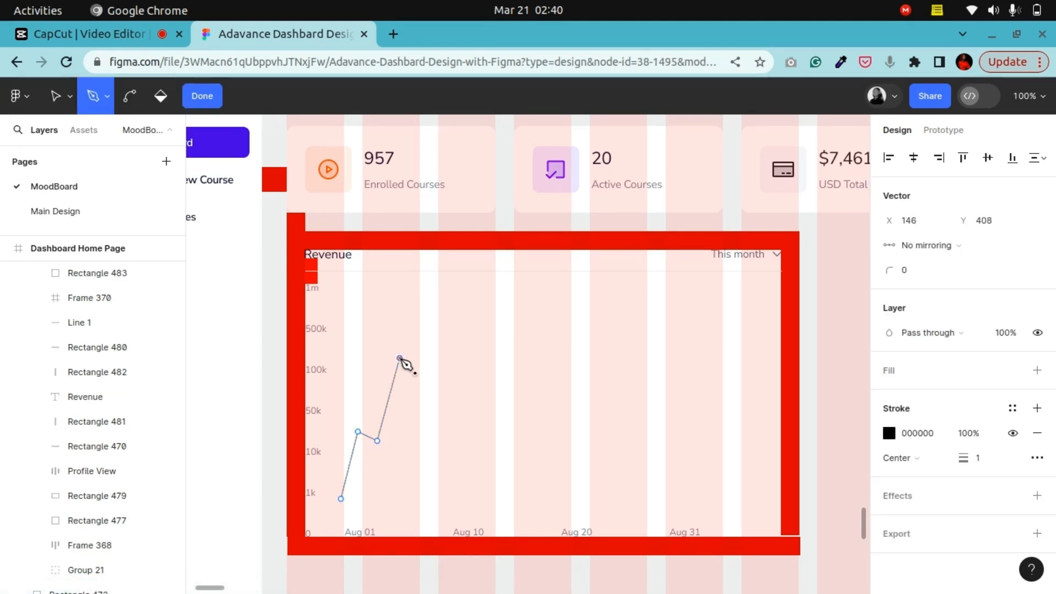
left_click(500, 389)
left_click(544, 313)
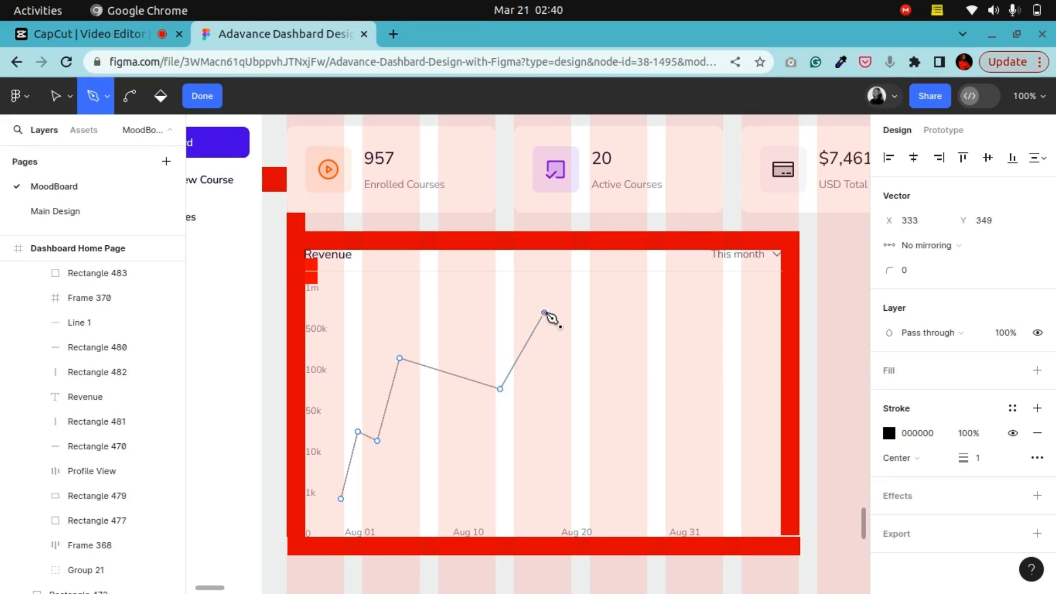
left_click(615, 445)
left_click(667, 332)
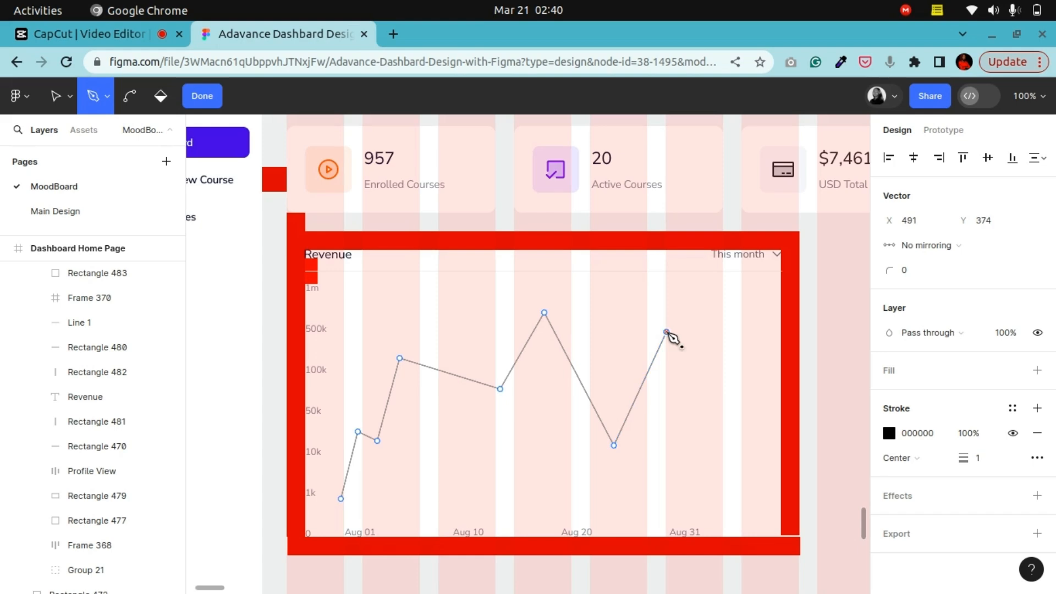
left_click(738, 416)
left_click(765, 329)
left_click(202, 96)
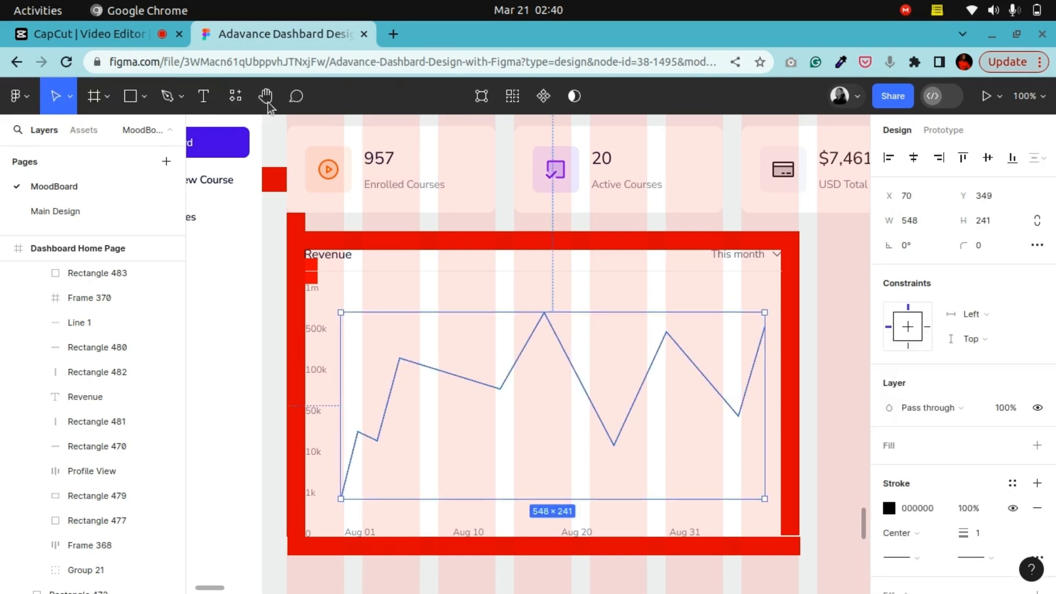
Ungroup the row of date labels from Aug 01 to Aug 31 and add a new auto layout to them
left_click(266, 96)
left_click_drag(622, 317, 452, 587)
left_click_drag(746, 293, 672, 430)
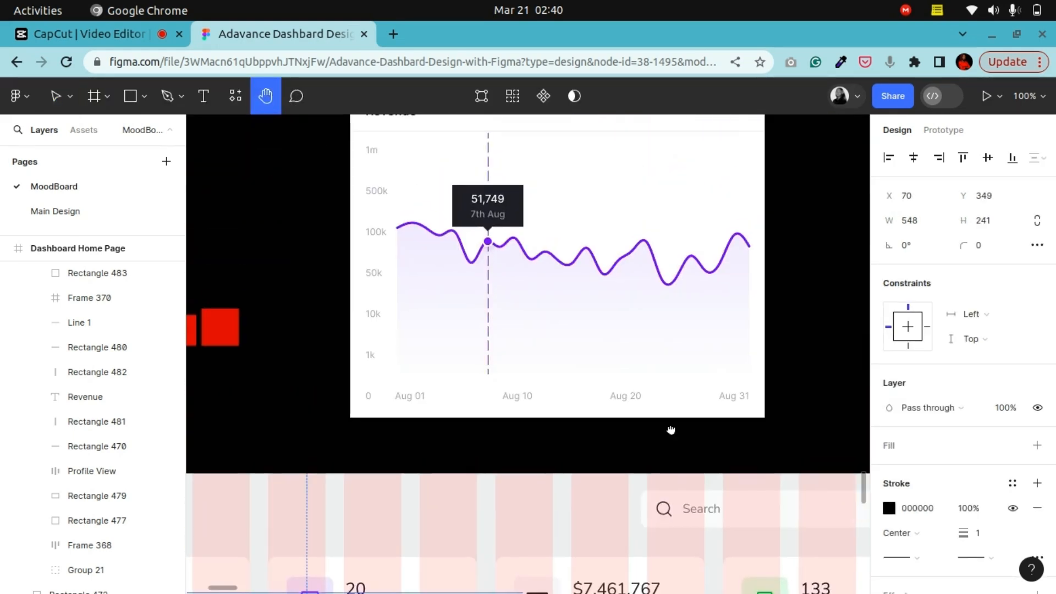
left_click_drag(573, 540, 625, 371)
left_click_drag(537, 488, 621, 202)
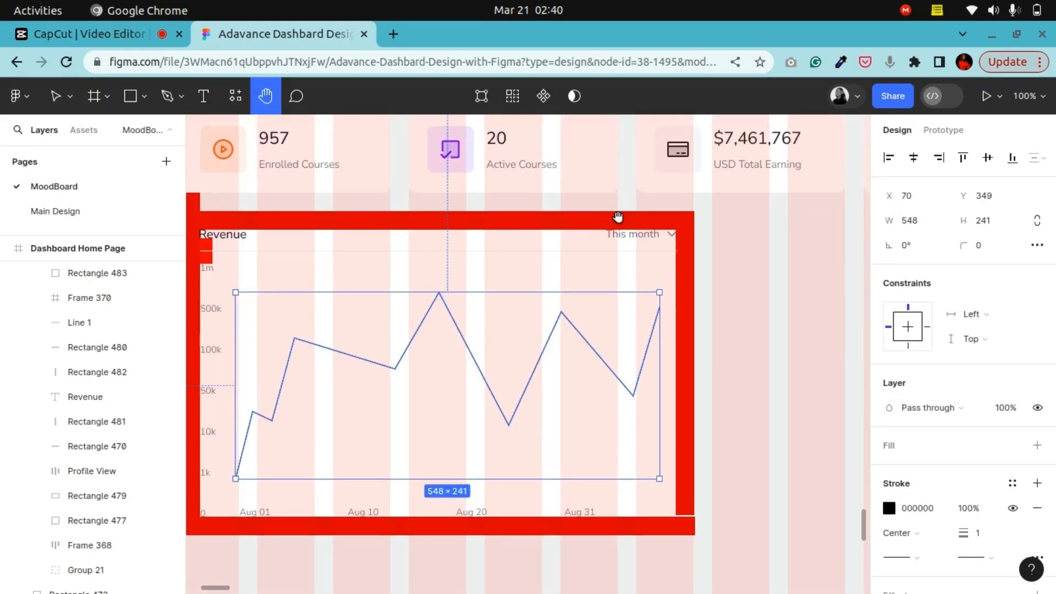
left_click_drag(567, 385, 596, 314)
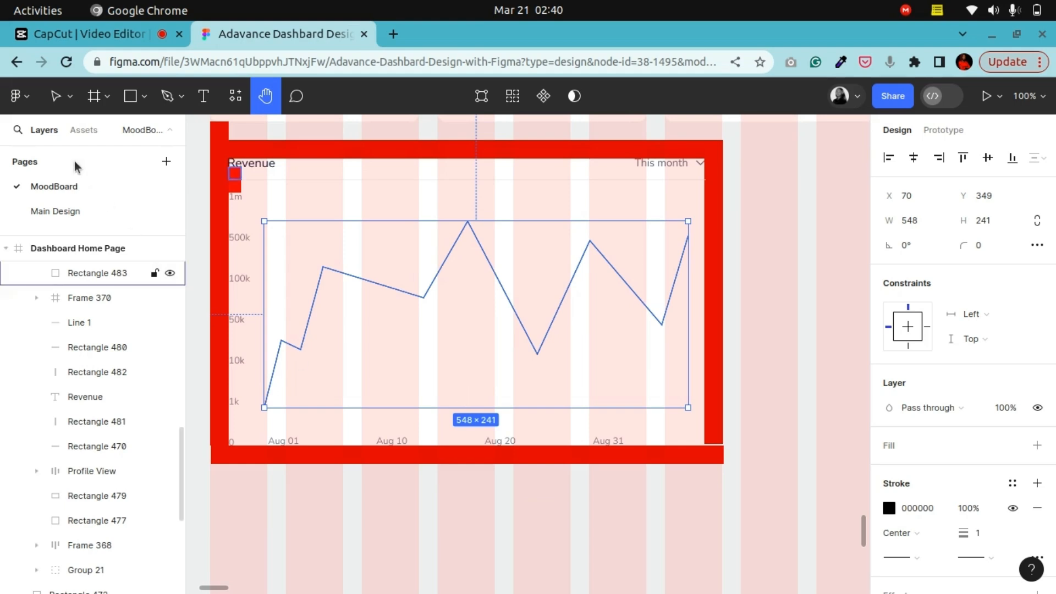
key("v")
left_click(295, 446)
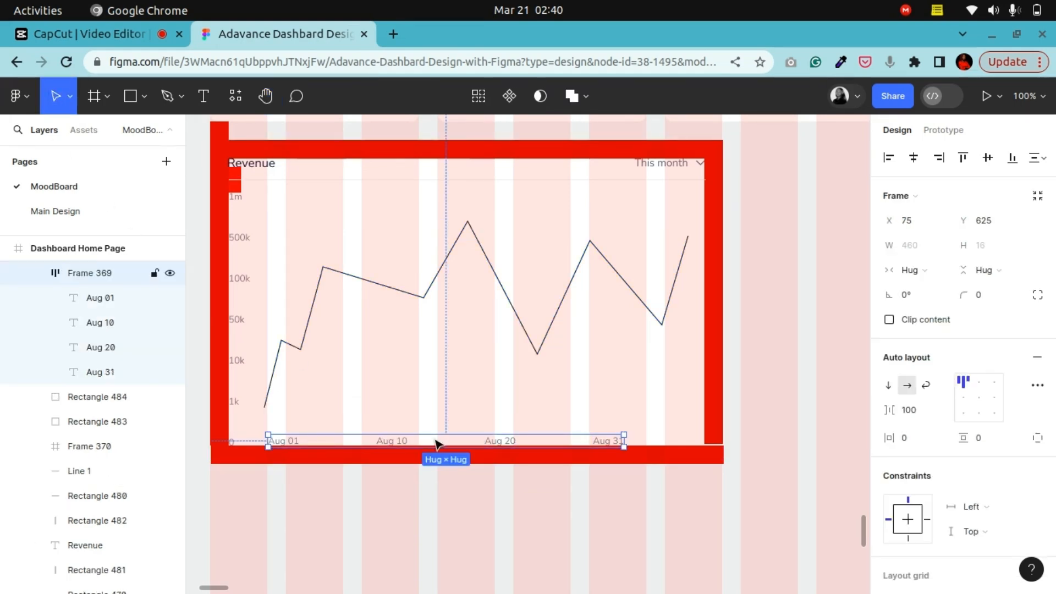
right_click(403, 445)
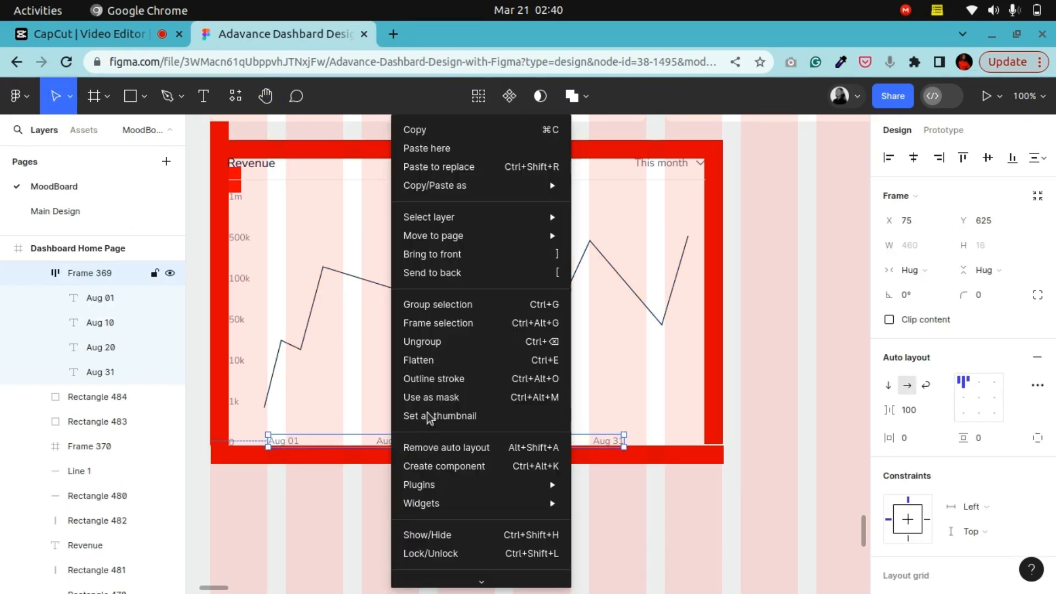
left_click(429, 343)
right_click(593, 450)
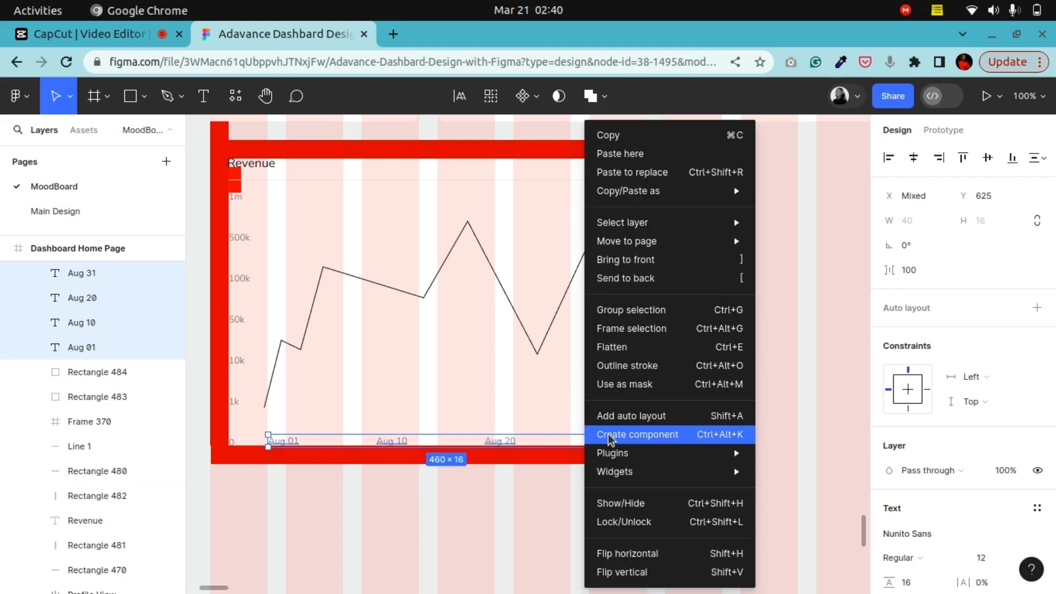
left_click(607, 416)
Set the horizontal spacing between the date labels to 135 in their auto layout
left_click(922, 411)
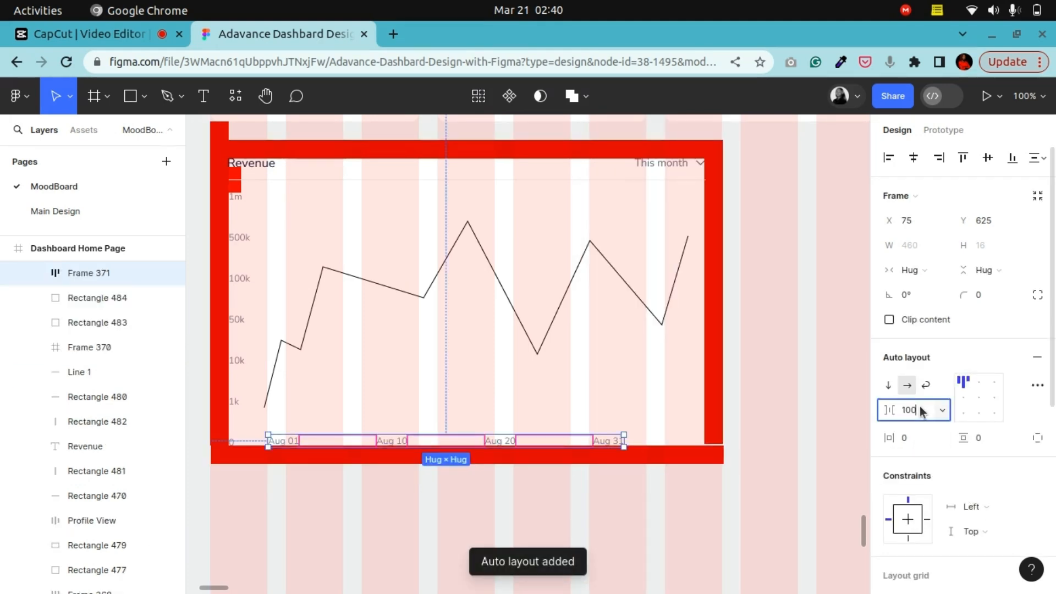
key("Up")
key("Up")
key("Up")
key("Up")
key("Up")
key("Up")
key("Up")
key("Up")
key("Up")
key("Up")
key("Up")
key("Up")
key("Up")
key("Up")
key("Up")
key("Up")
key("Up")
key("Up")
key("Up")
key("Up")
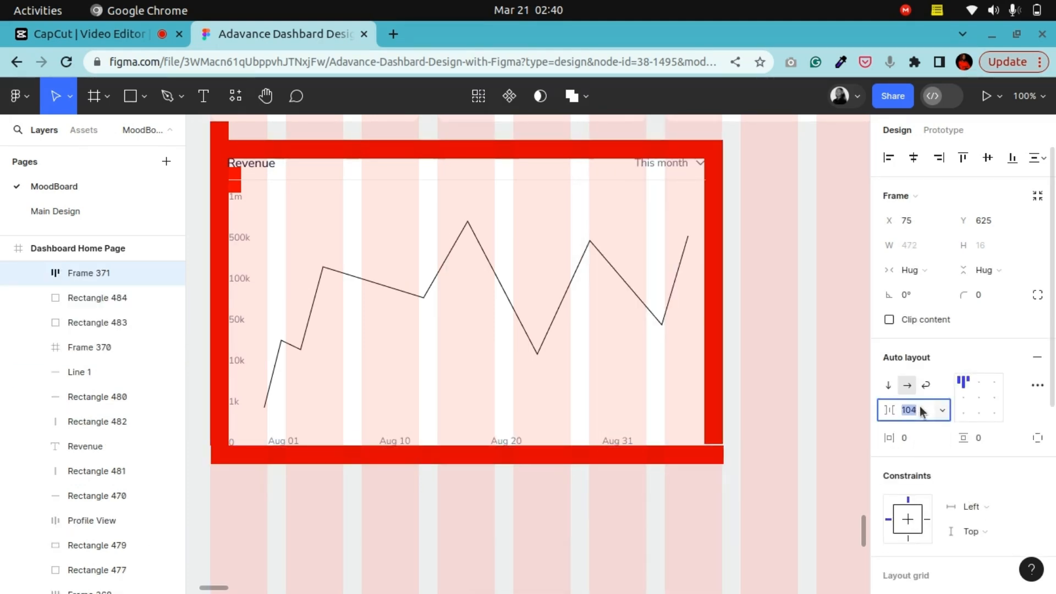
key("Up")
key("Up")
key("Up")
key("Up")
key("Up")
key("Up")
key("Up")
key("Up")
key("Up")
key("Up")
key("Up")
key("Up")
key("Up")
key("Up")
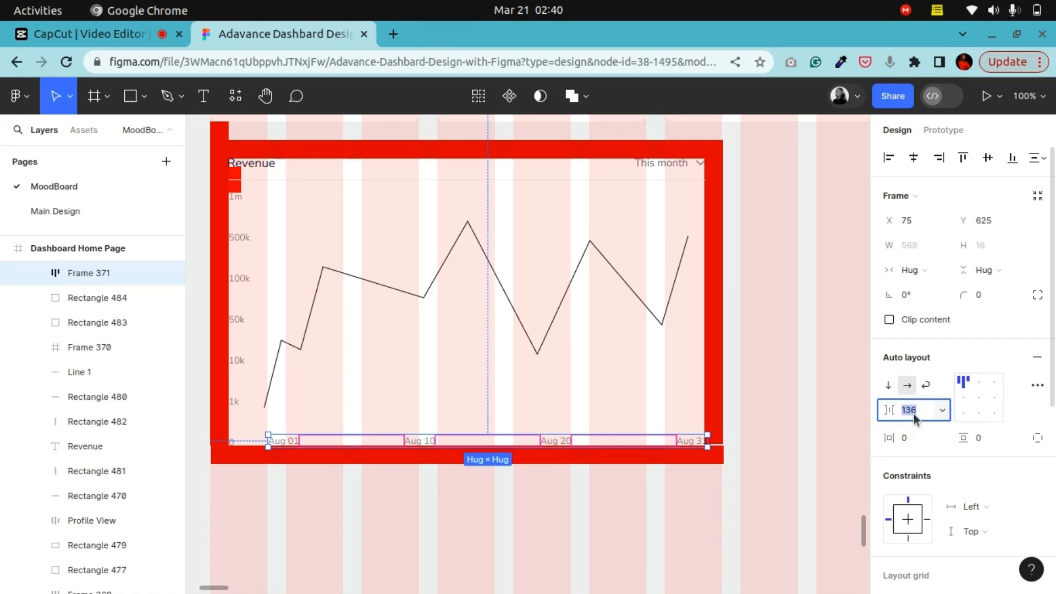
key("Down")
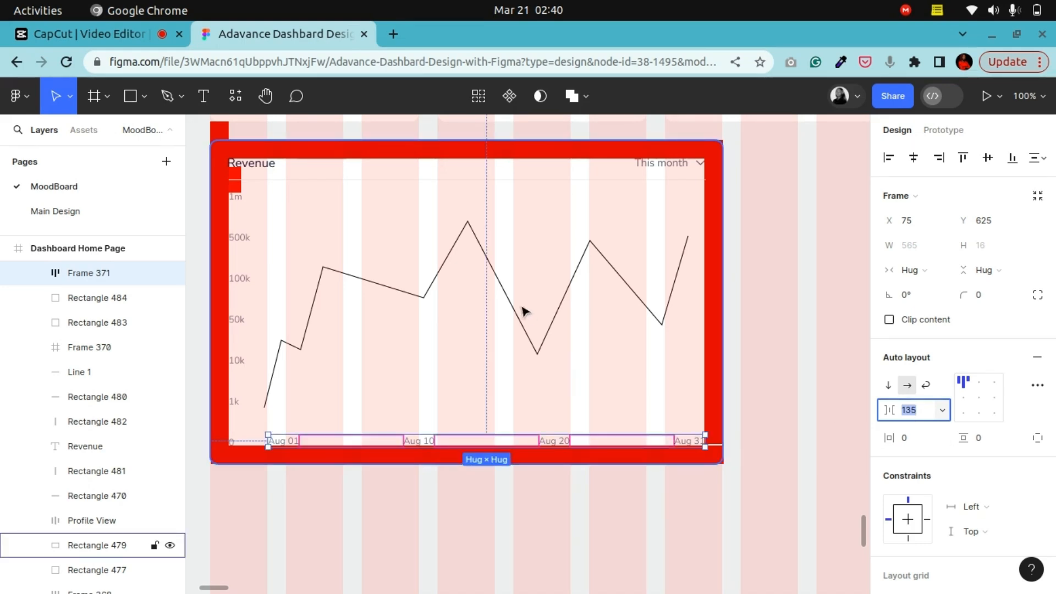
Check the reference chart, and give the zigzag chart line round caps at its start and end points
scroll(517, 302, "up", 7)
left_click(259, 98)
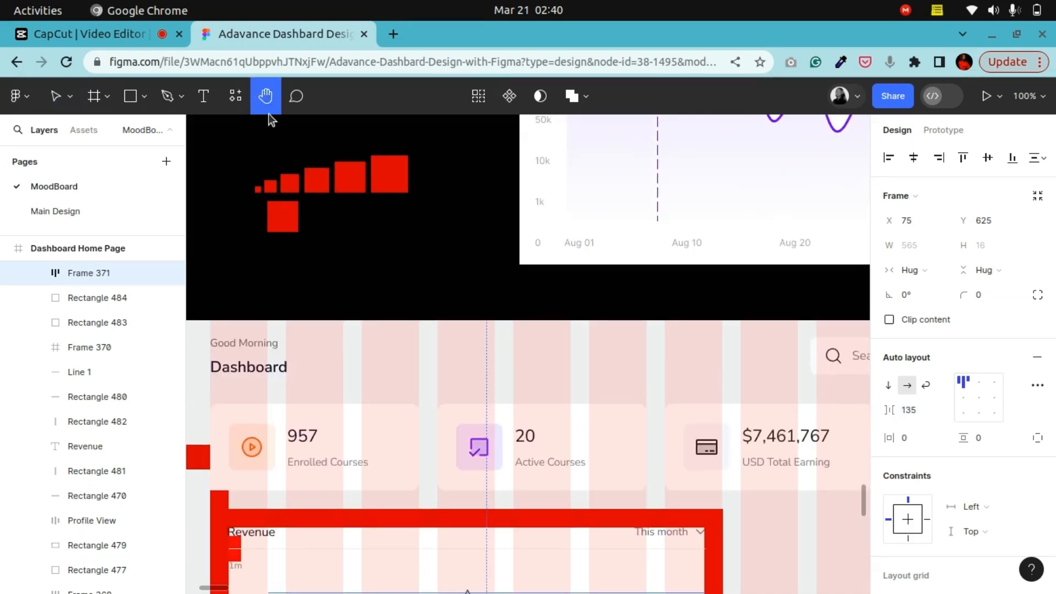
left_click_drag(745, 241, 564, 418)
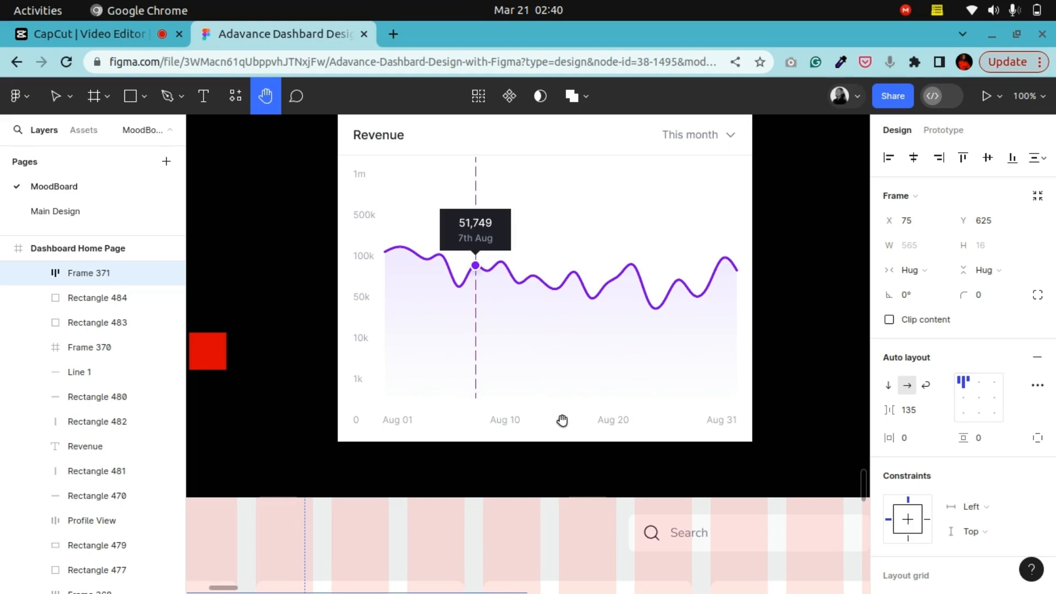
scroll(556, 495, "down", 10)
scroll(605, 332, "up", 2)
key("v")
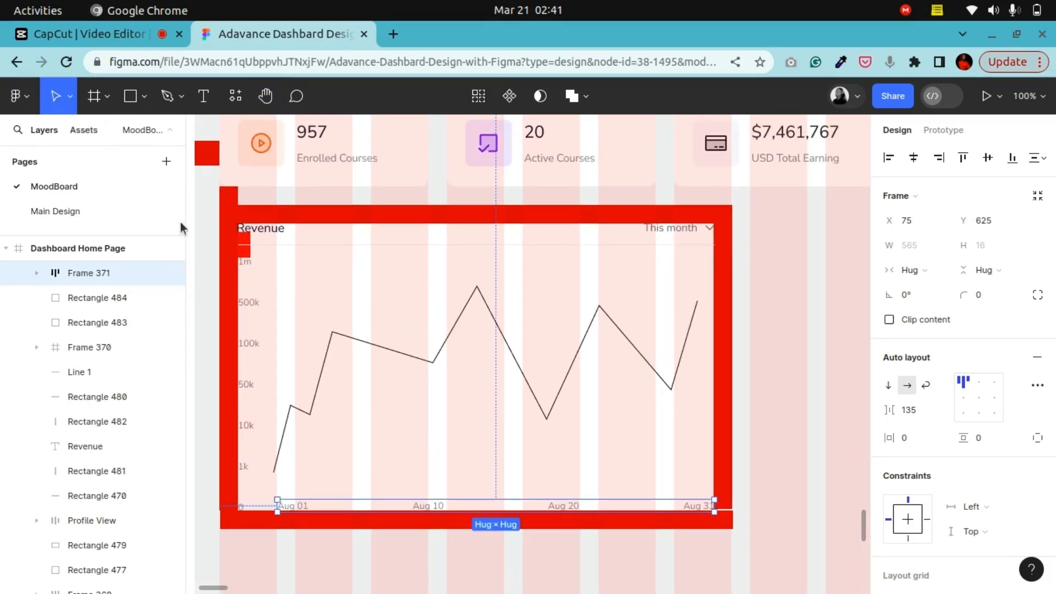
left_click(436, 363)
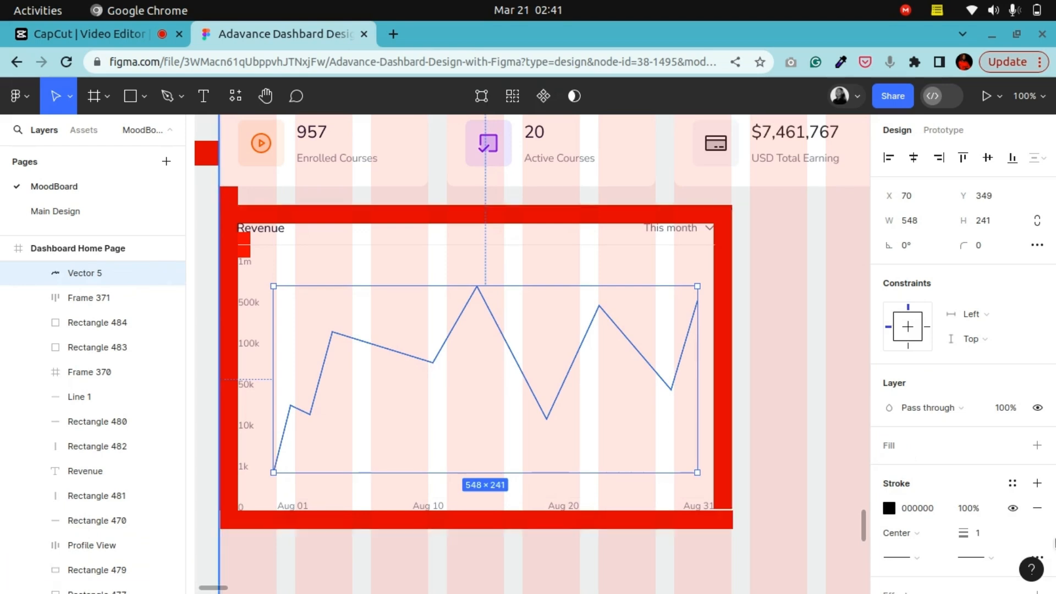
scroll(984, 500, "down", 3)
left_click(988, 460)
scroll(935, 544, "down", 2)
left_click(917, 547)
left_click(916, 464)
scroll(922, 560, "down", 2)
left_click(924, 547)
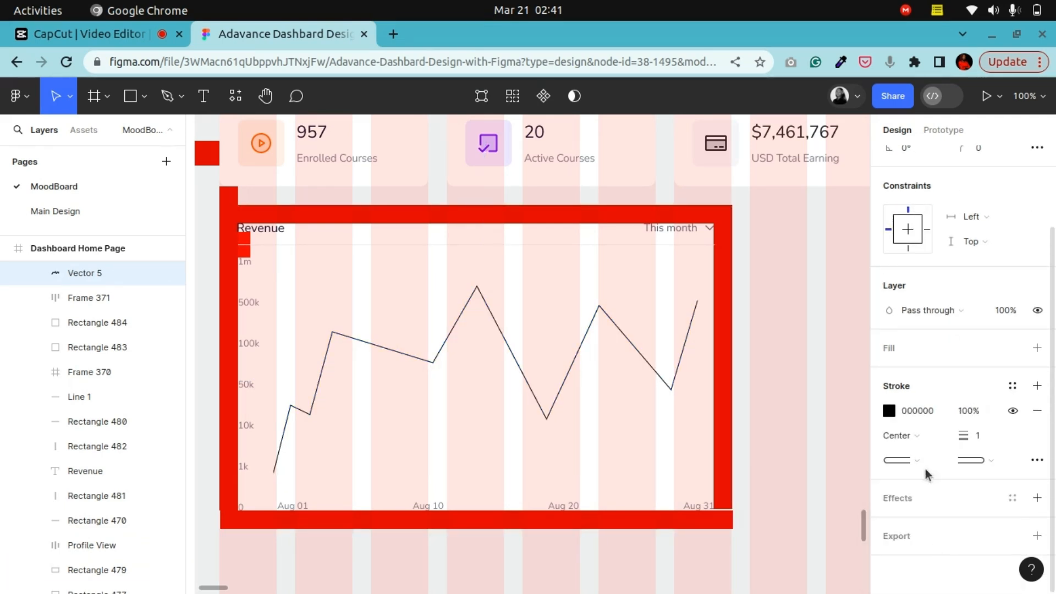
Set the chart line's stroke colour to 564FFD and its stroke weight to 3
left_click(890, 410)
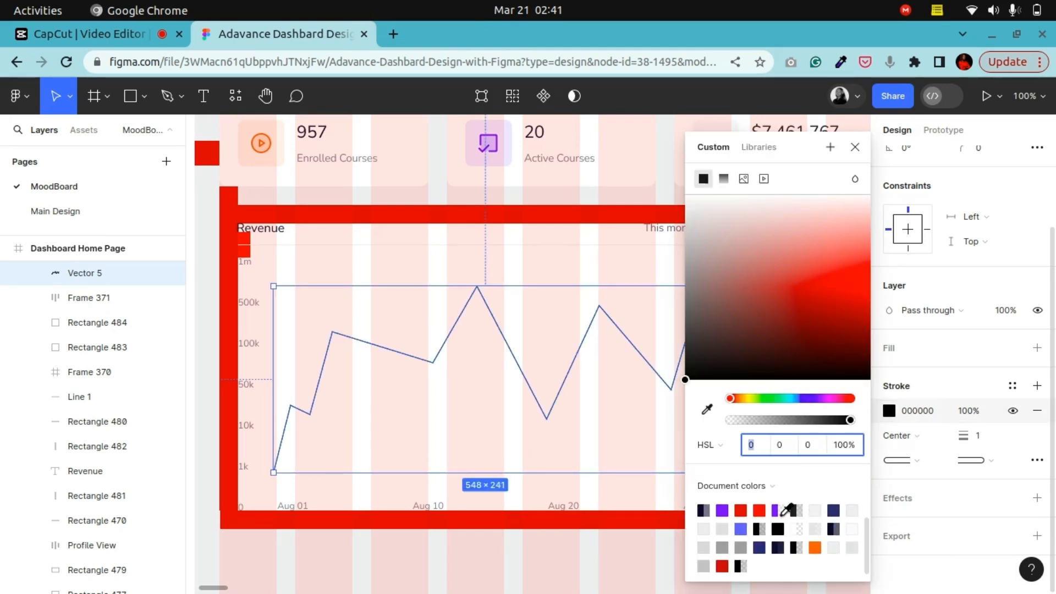
scroll(782, 517, "up", 1)
left_click(722, 511)
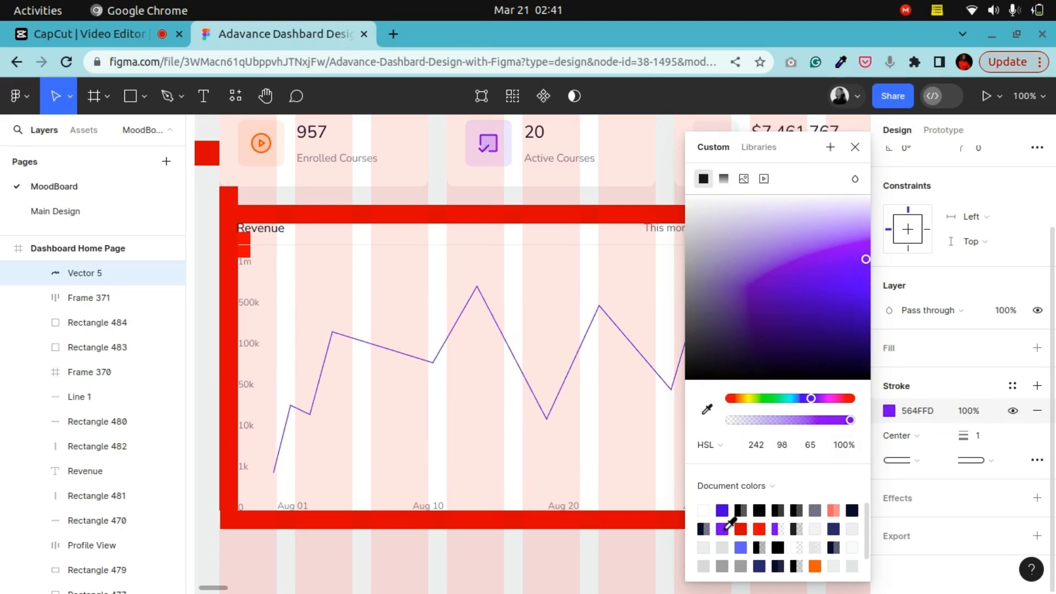
left_click(855, 148)
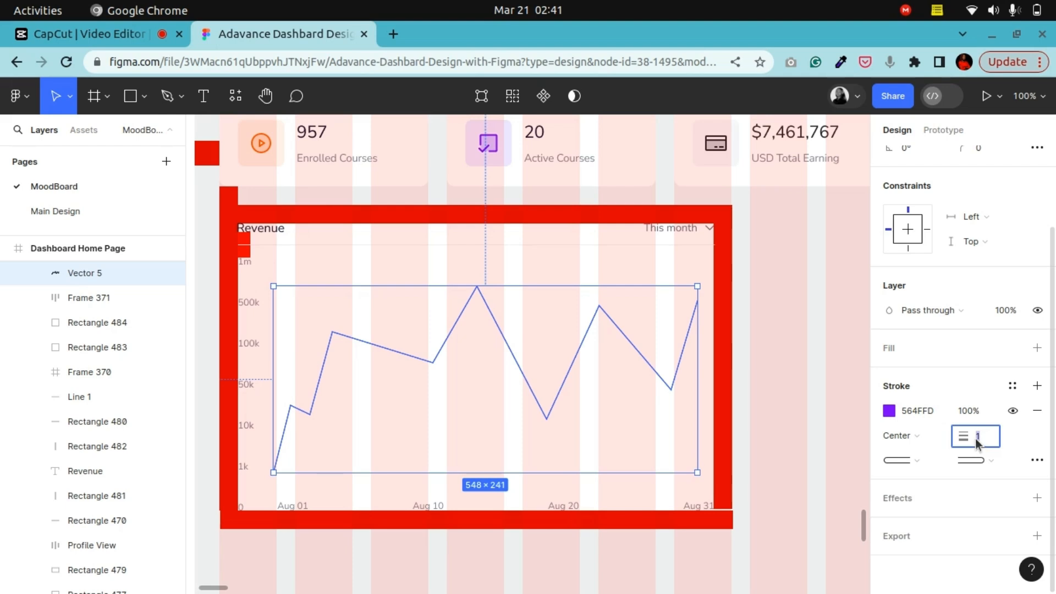
type("3")
key("Return")
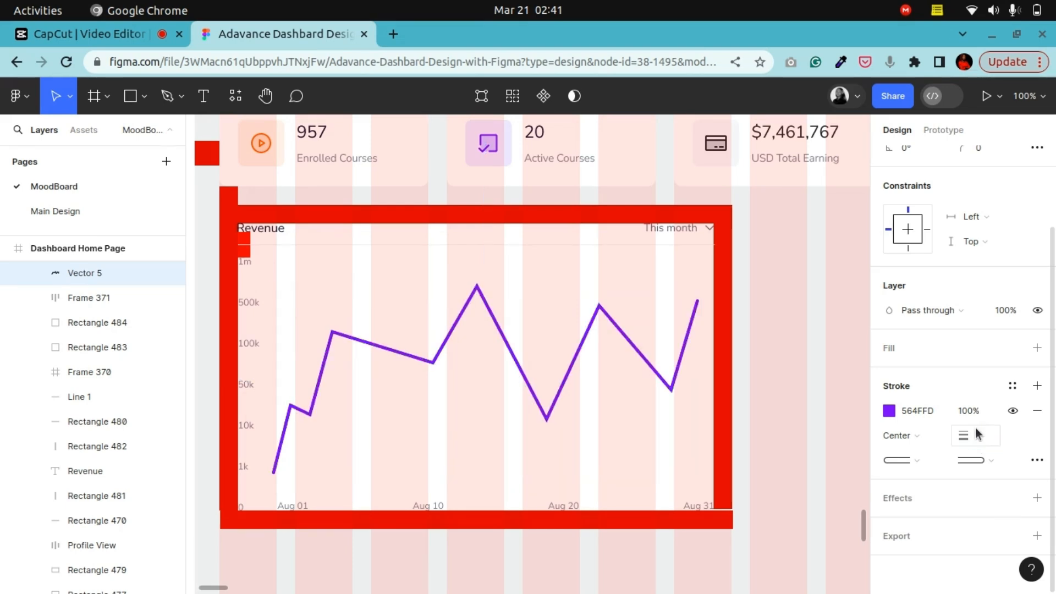
left_click(977, 437)
type("4")
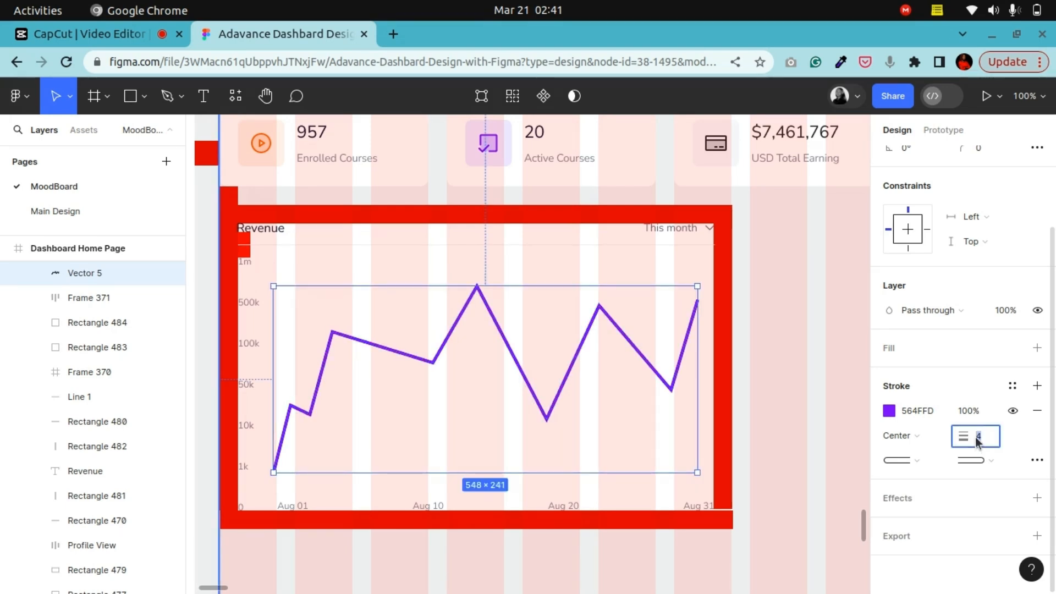
key("Return")
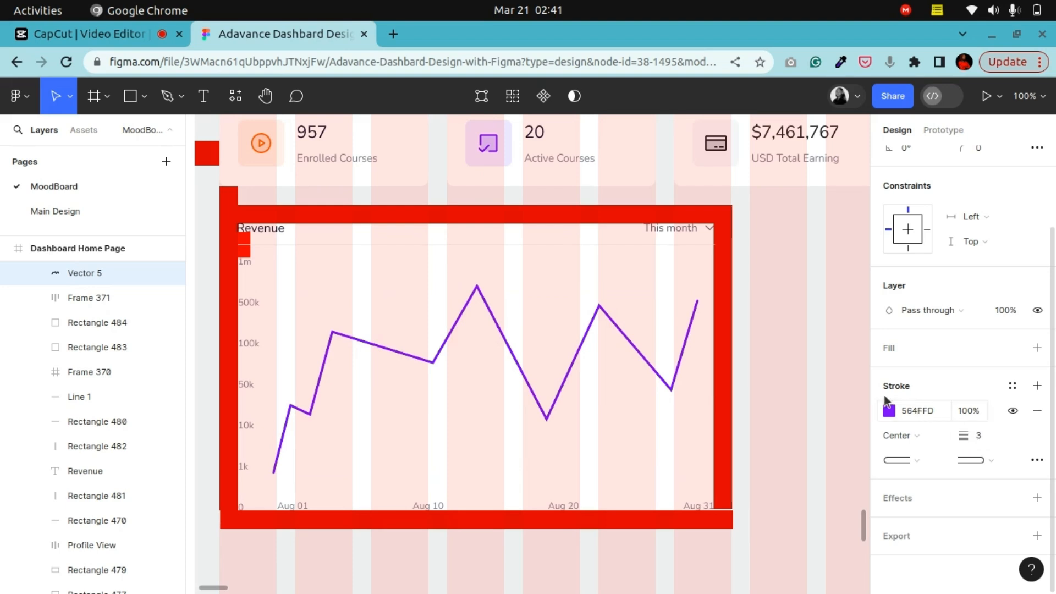
Compare the chart line with the reference chart and set its corner radius to 3
left_click(269, 105)
left_click_drag(737, 231, 473, 519)
left_click_drag(540, 301, 572, 517)
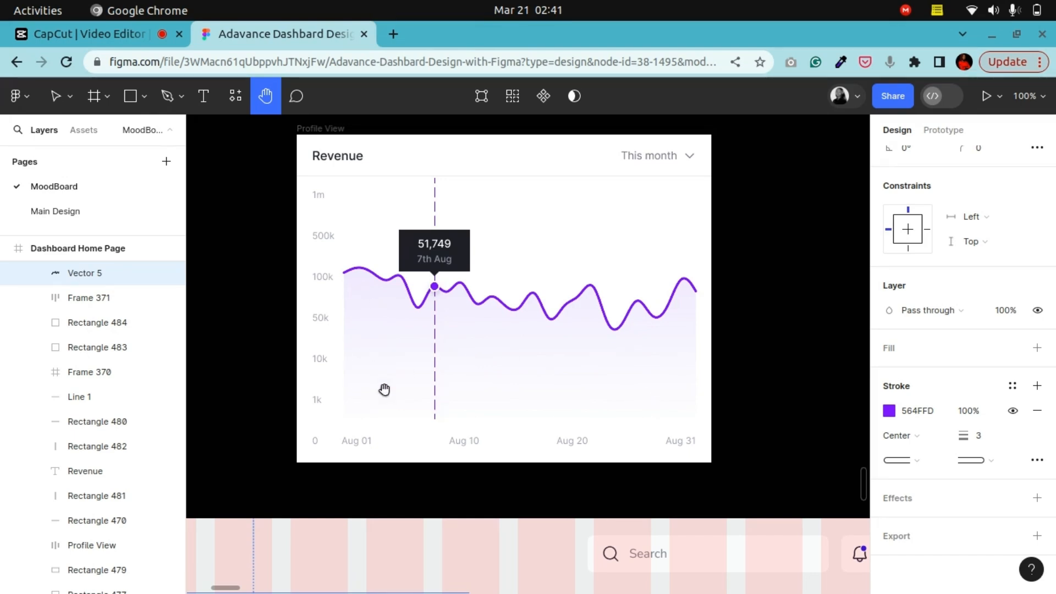
left_click_drag(352, 517, 541, 197)
left_click_drag(418, 431, 521, 359)
scroll(1000, 176, "up", 3)
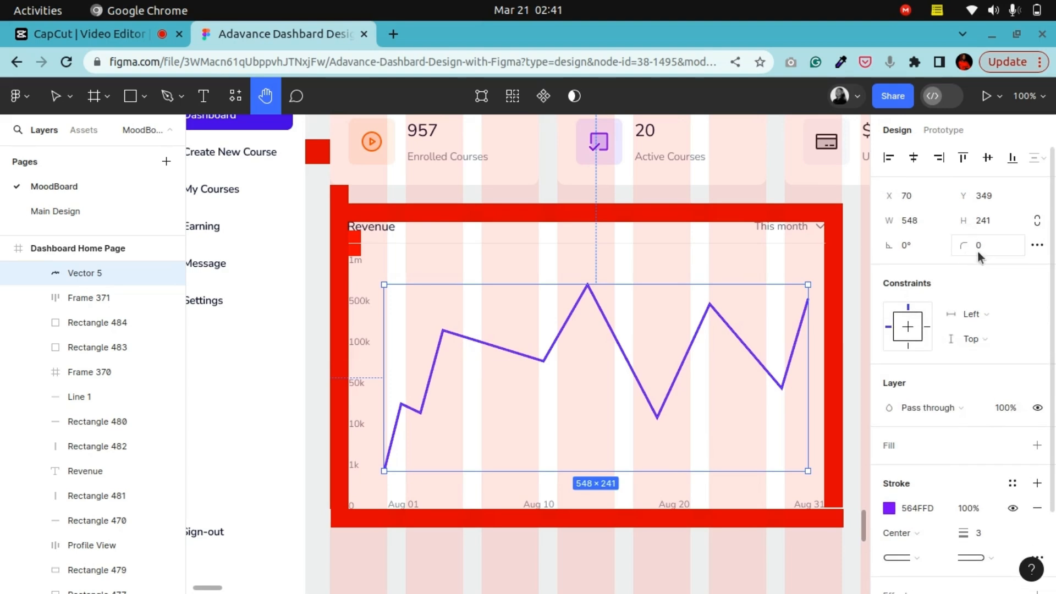
type("8")
key("Return")
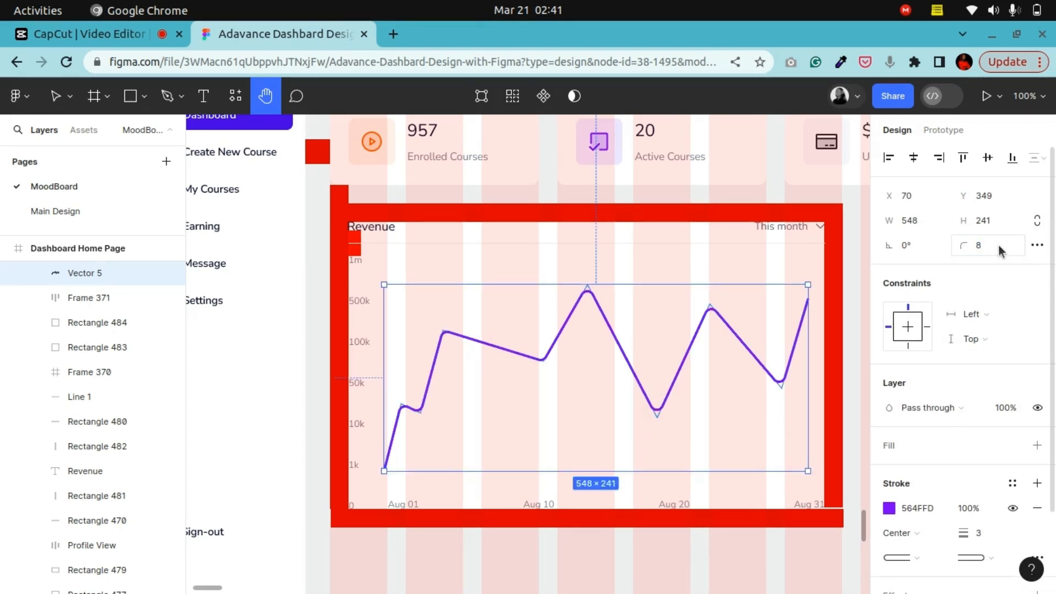
left_click(992, 246)
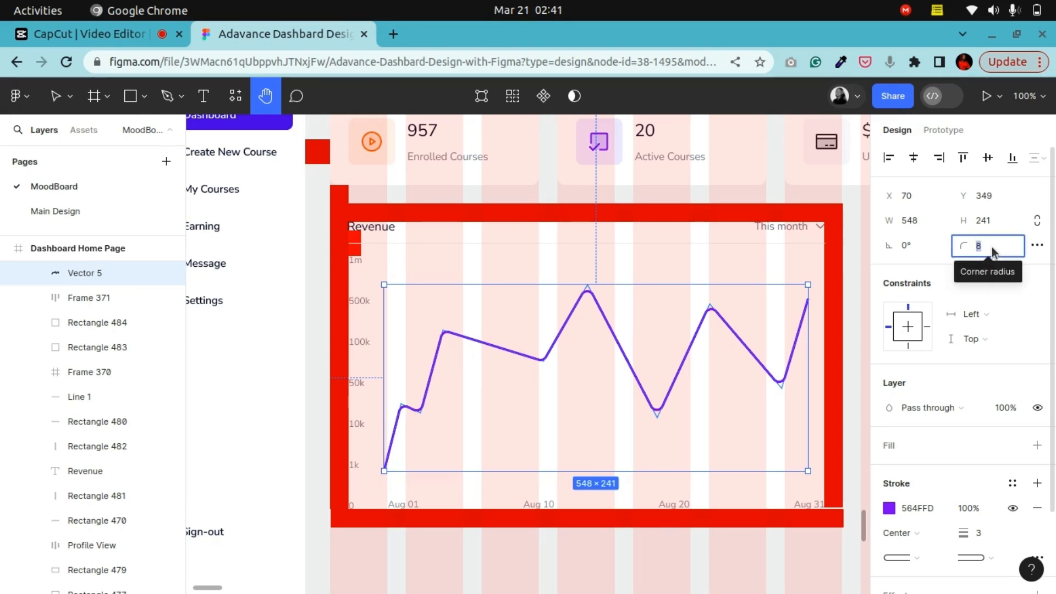
type("3")
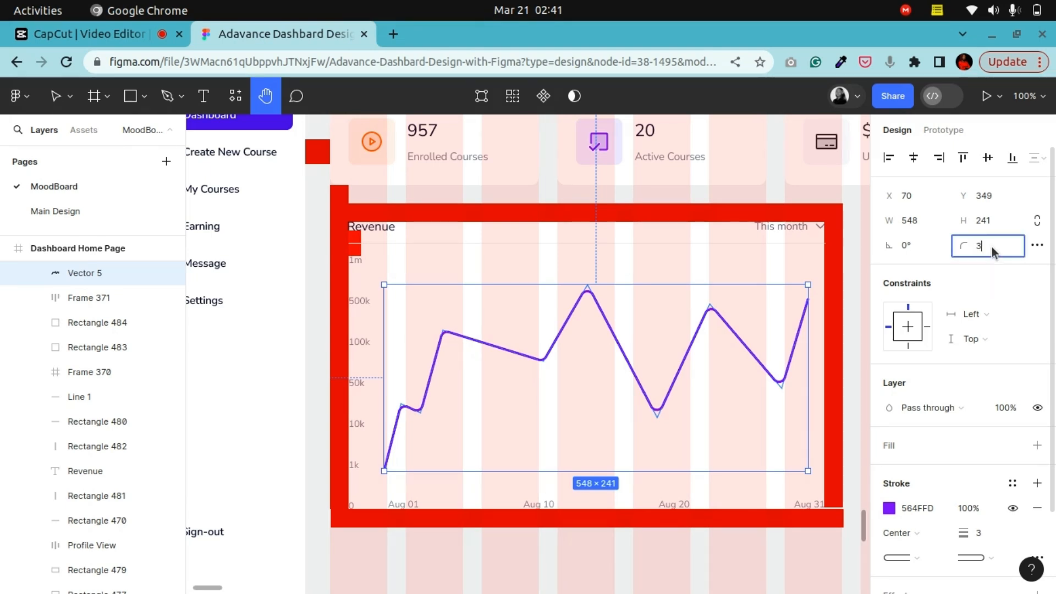
key("Return")
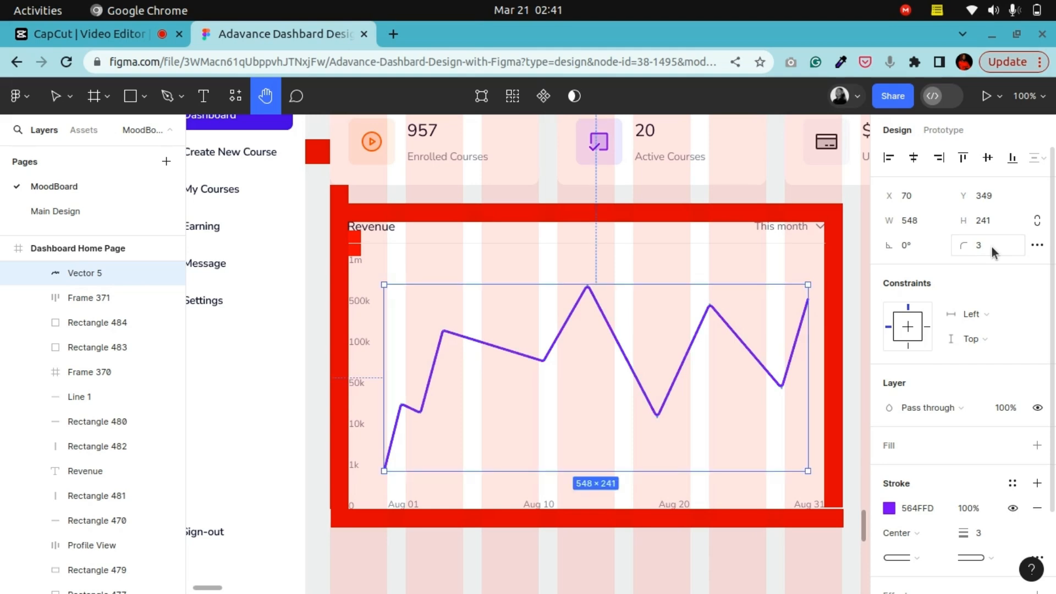
Duplicate the zigzag chart line and lock the original line
scroll(1011, 402, "down", 3)
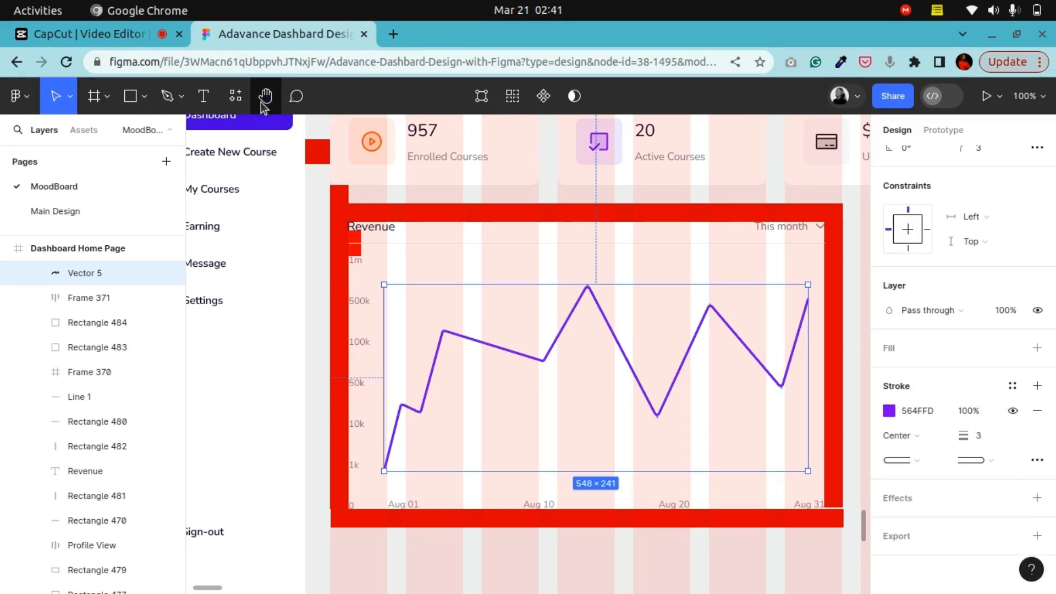
left_click_drag(767, 209, 459, 474)
left_click_drag(623, 287, 612, 484)
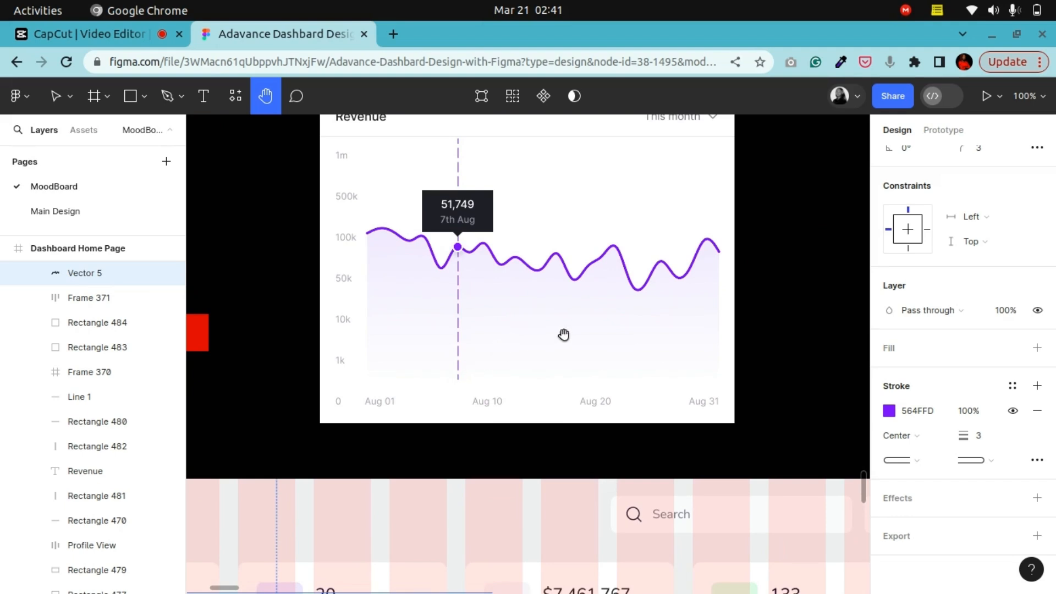
left_click_drag(462, 512, 710, 190)
left_click_drag(472, 485, 543, 299)
left_click_drag(542, 356, 503, 373)
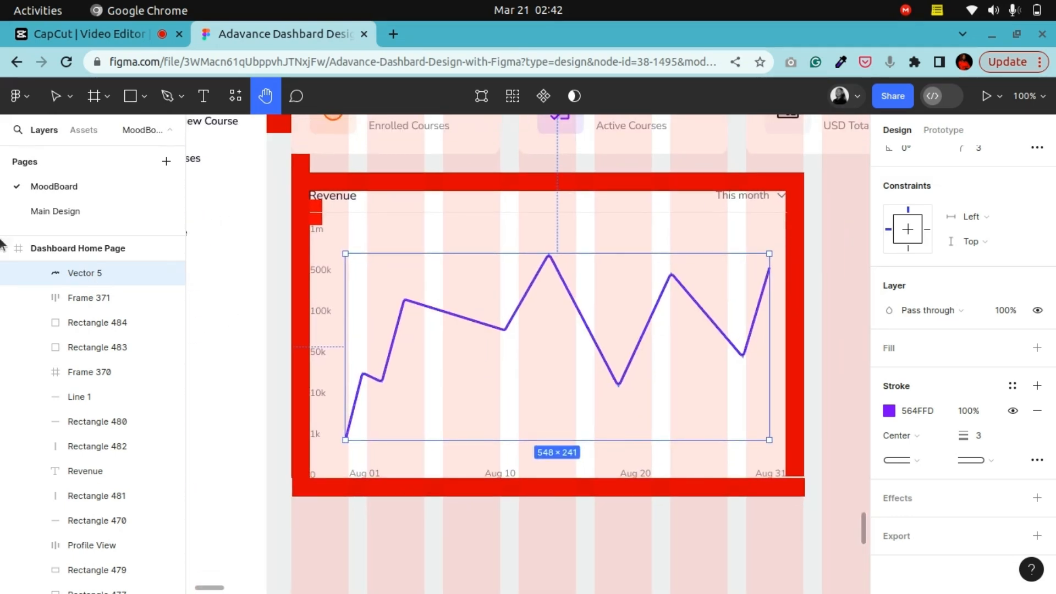
left_click(50, 98)
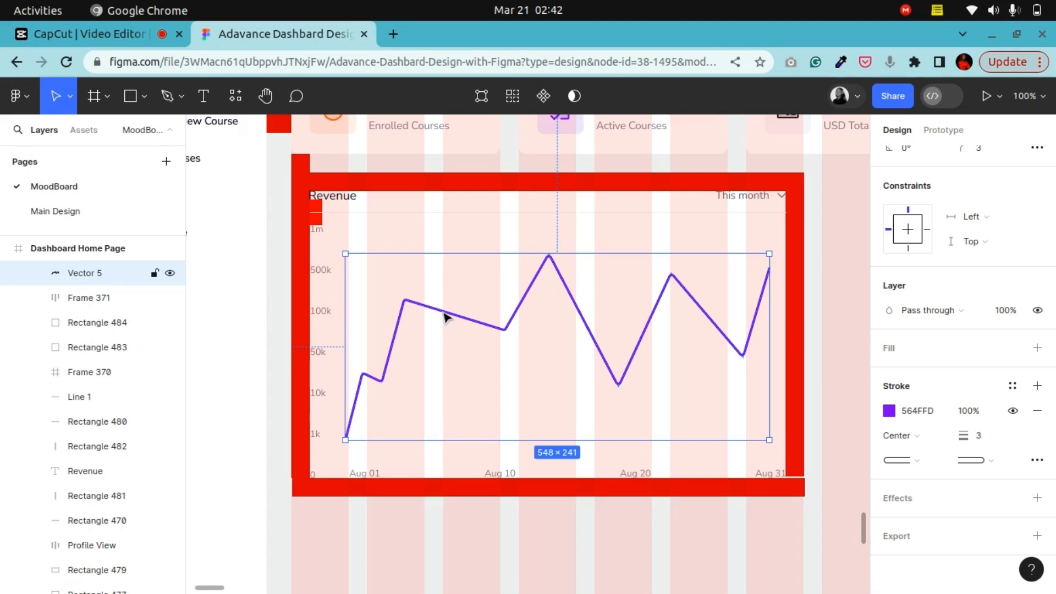
key("ctrl+d")
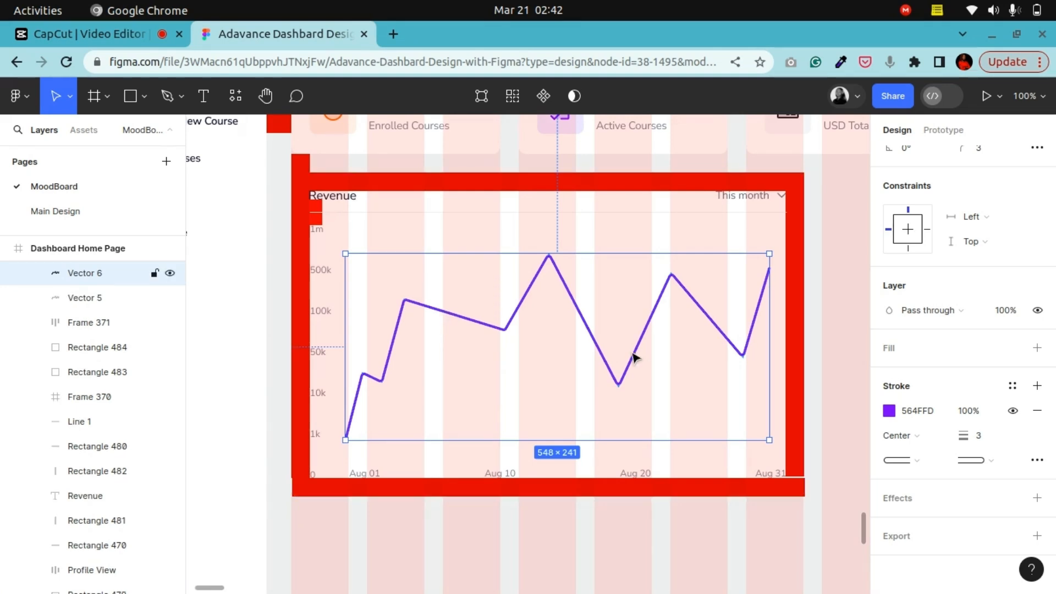
left_click(73, 300)
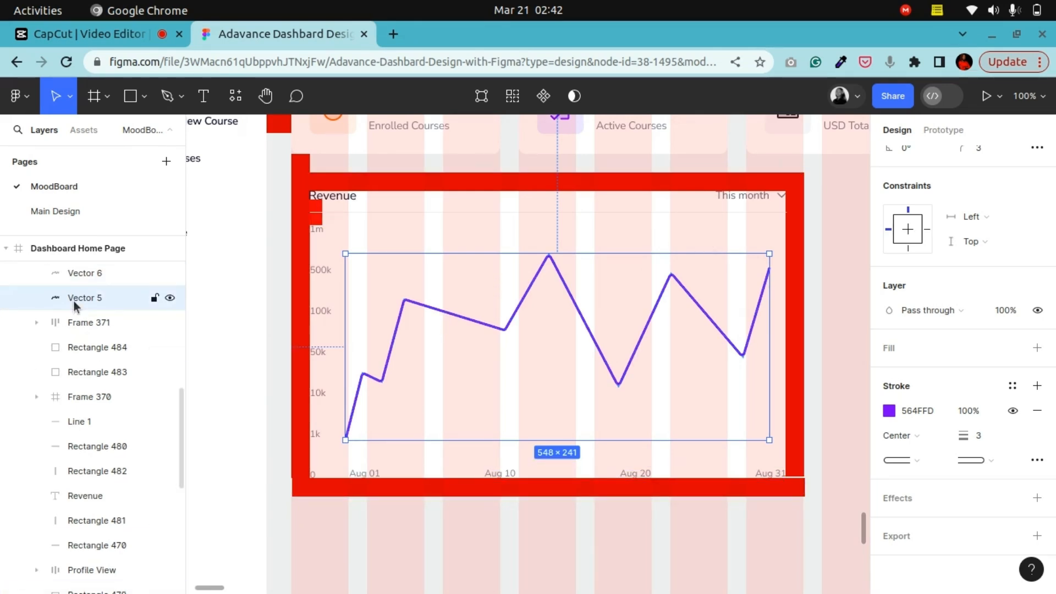
left_click(154, 300)
left_click(96, 273)
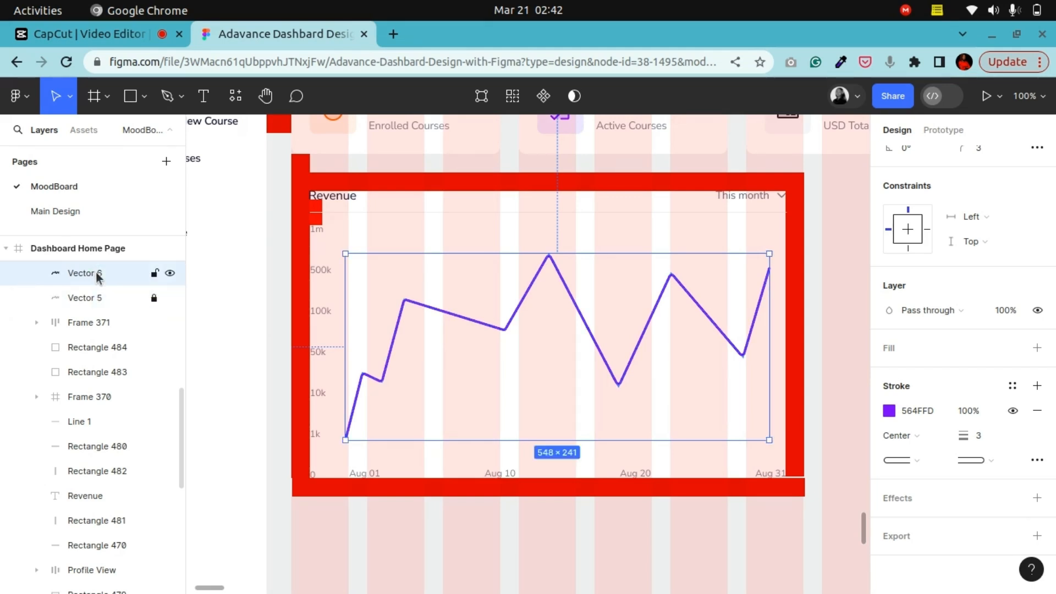
key("p")
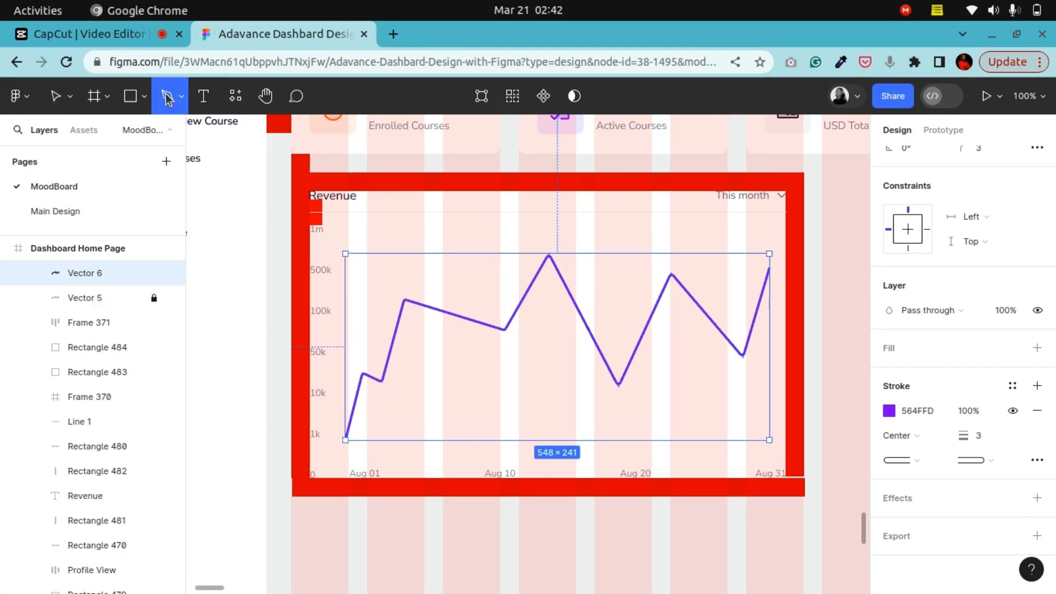
left_click(768, 269)
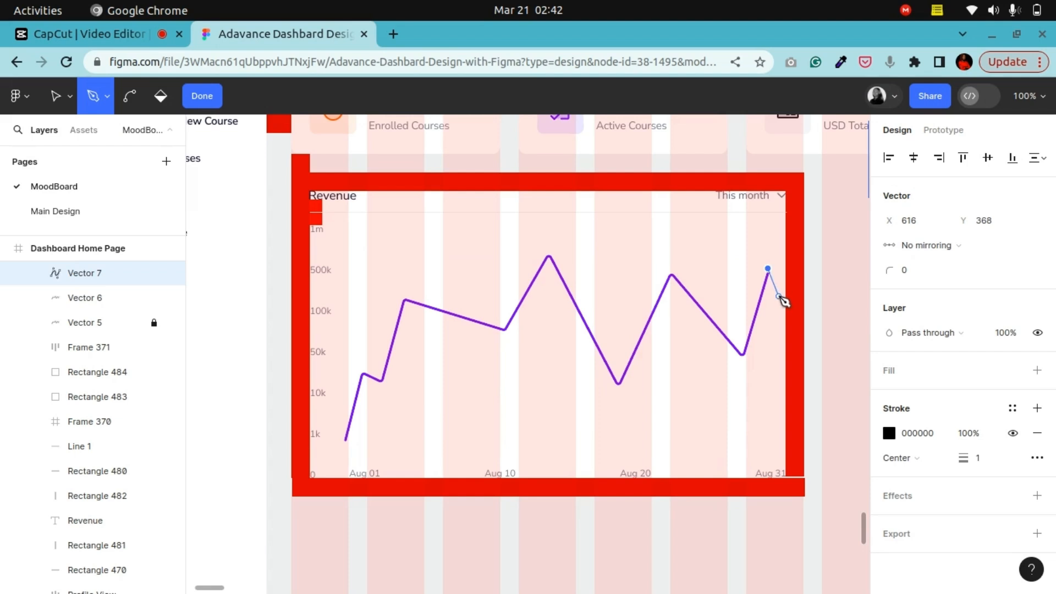
left_click(202, 96)
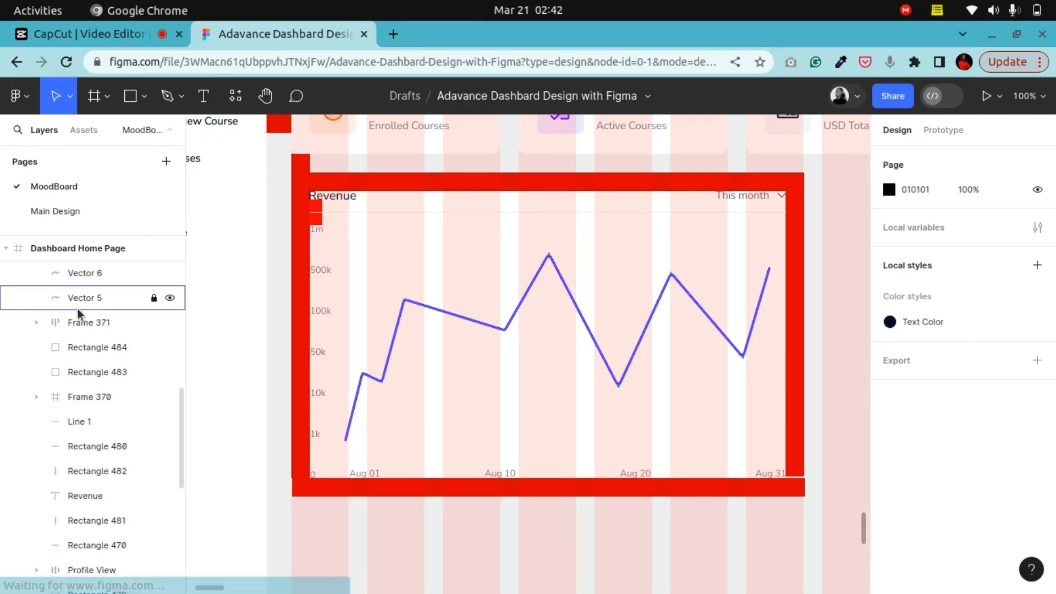
Hide the original line and close the duplicate with the Pen tool, straight down from its Aug 31 end and back to its starting point
left_click(77, 305)
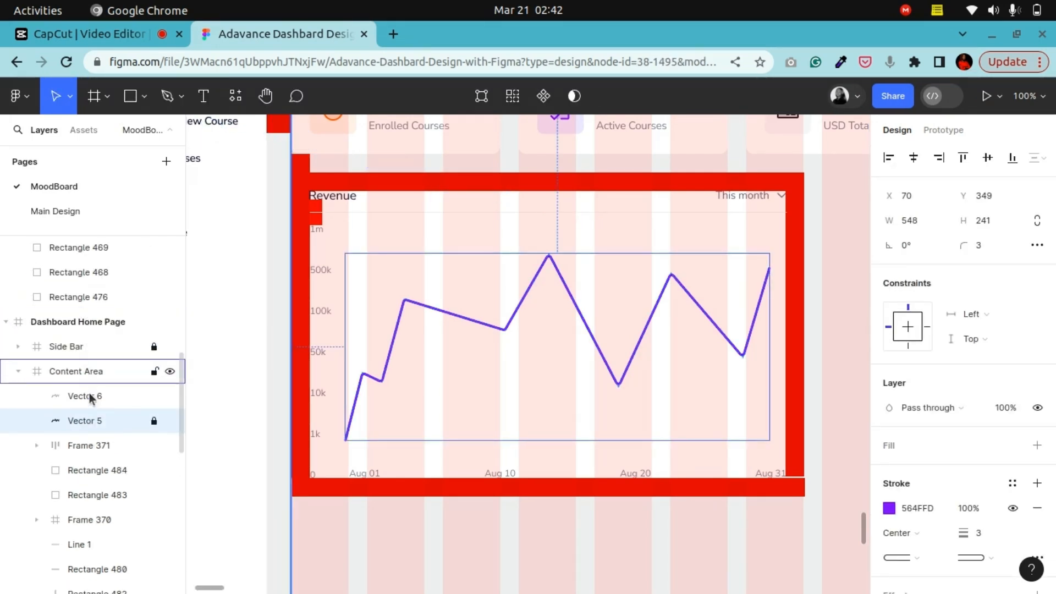
left_click(170, 421)
double_click(412, 305)
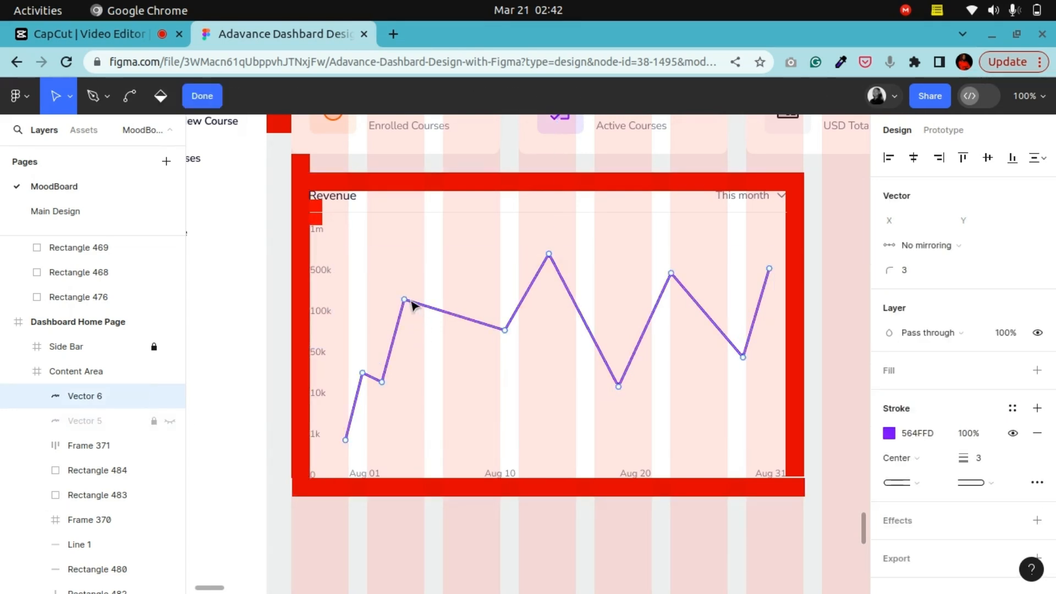
left_click(93, 96)
left_click(770, 269)
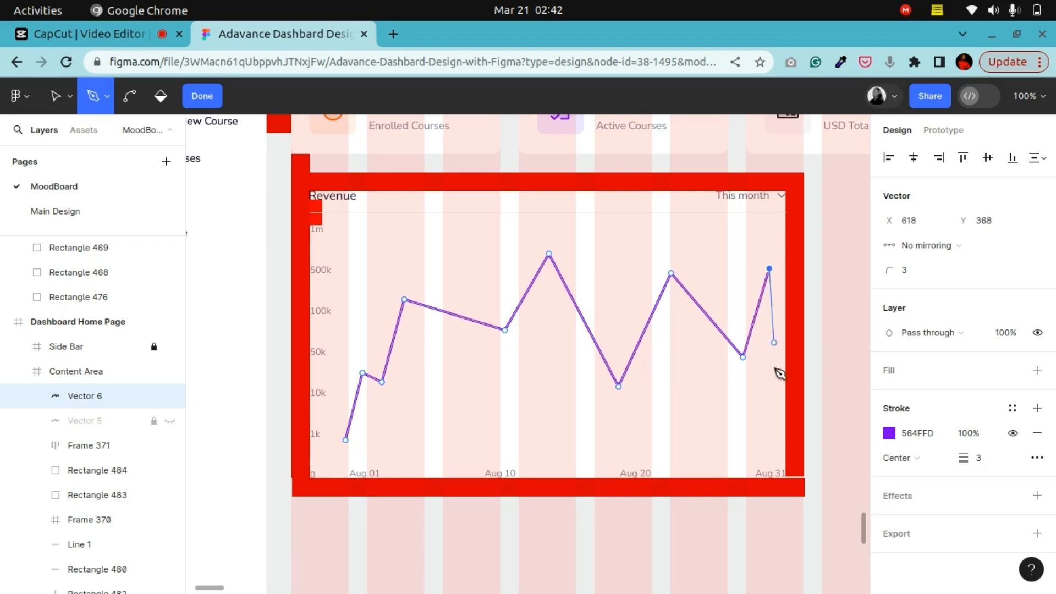
left_click(769, 440)
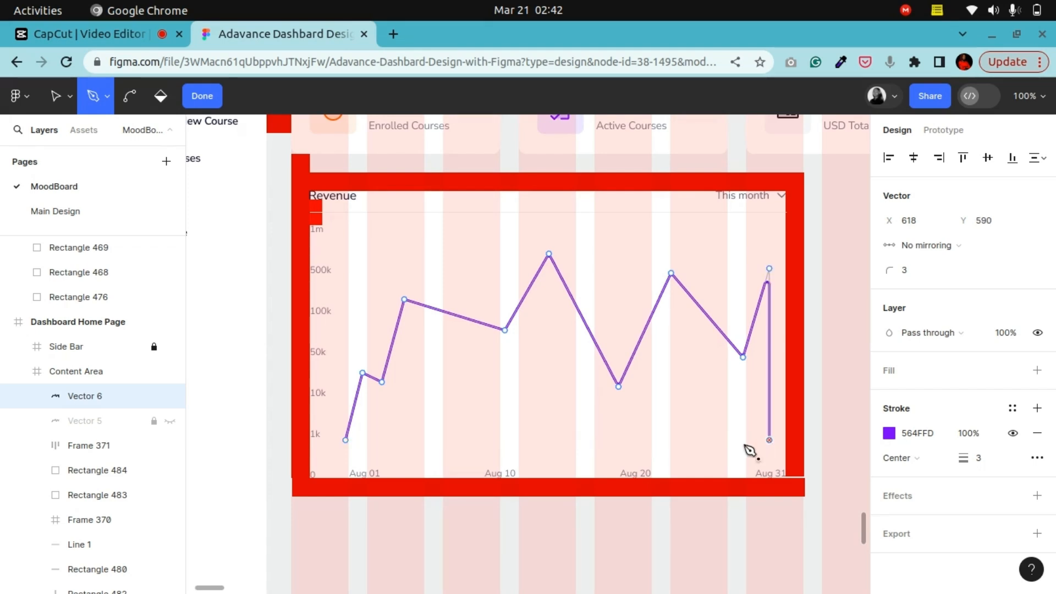
left_click(346, 440)
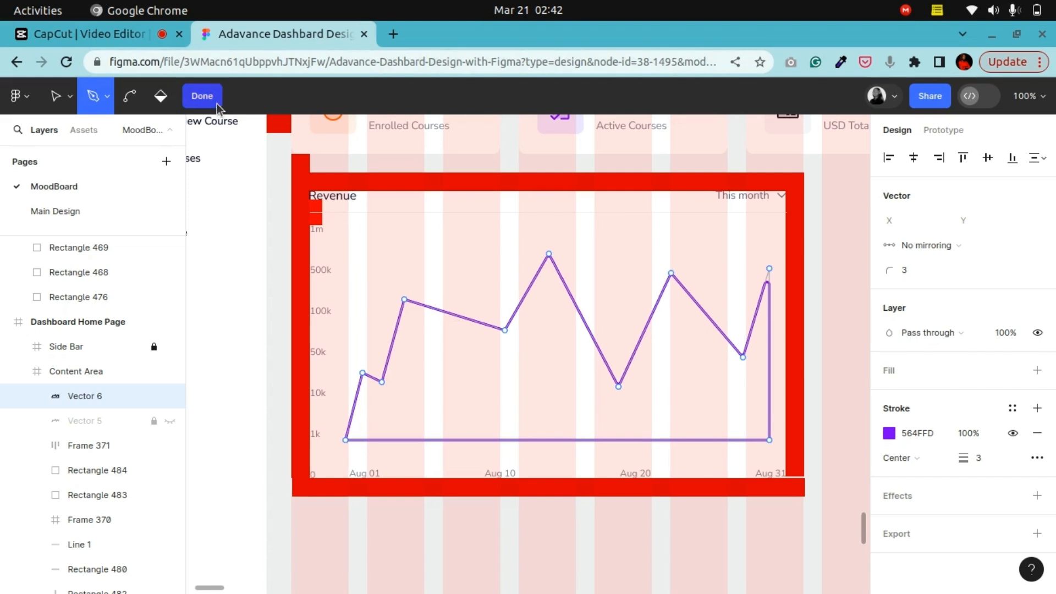
left_click(202, 95)
Add a fill to the closed chart shape and remove its stroke
scroll(968, 484, "down", 2)
left_click(1038, 372)
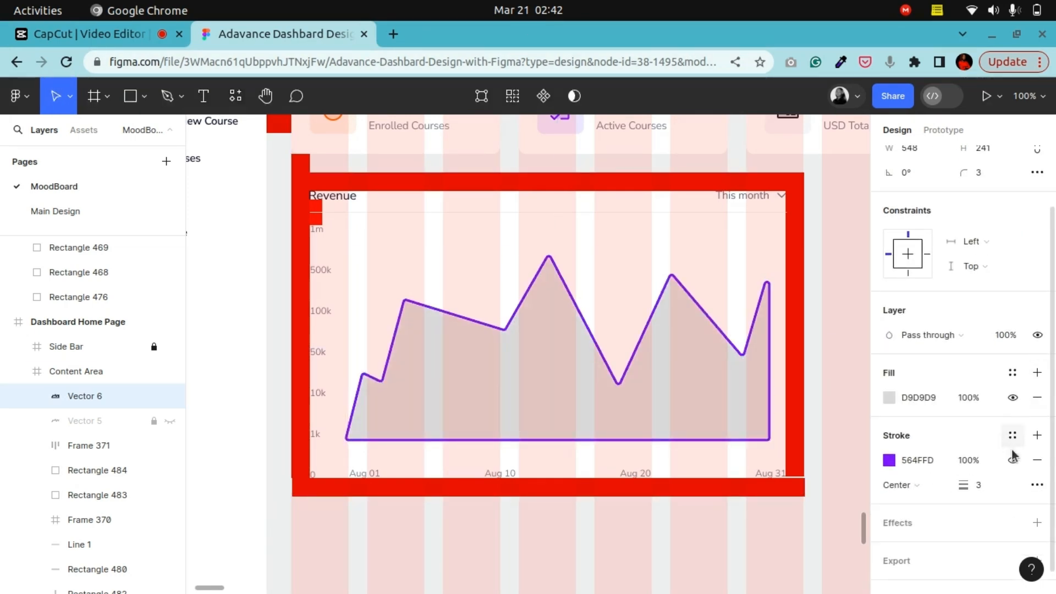
left_click(1037, 460)
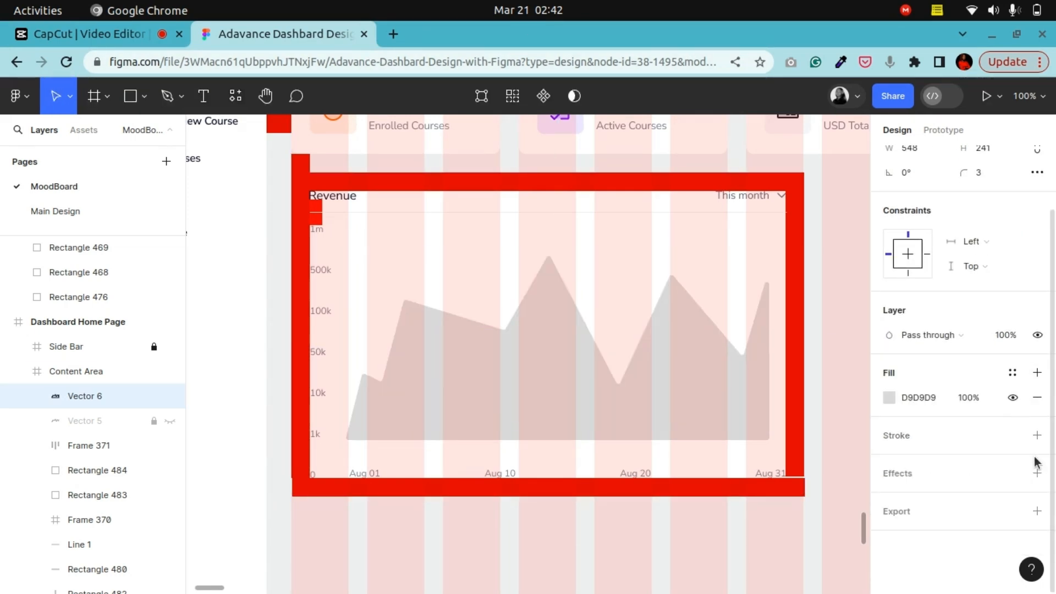
Give the closed shape a linear gradient fill with pale grey-violet stops, about HSL 242, 18, 87 at the start and 242, 15, 88 at the end
left_click(890, 397)
left_click(704, 530)
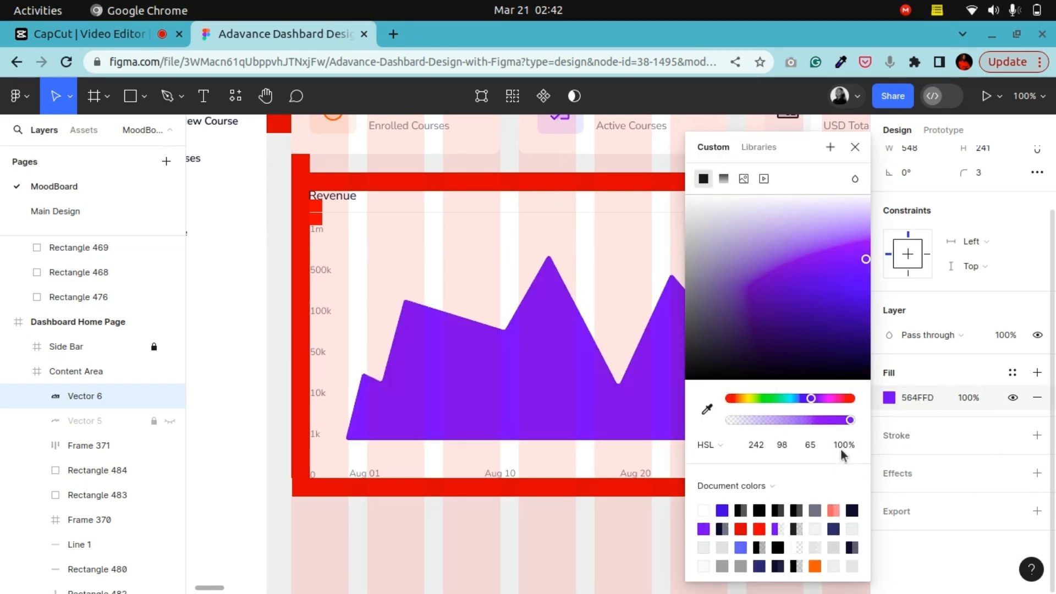
left_click(724, 179)
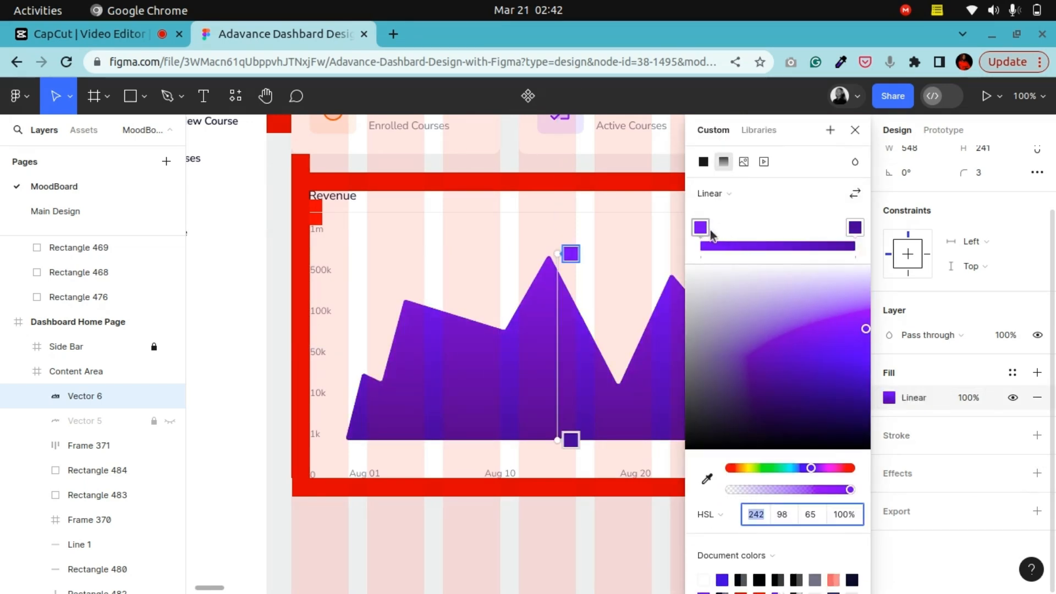
left_click_drag(823, 329, 724, 290)
left_click(855, 227)
left_click_drag(742, 330, 721, 291)
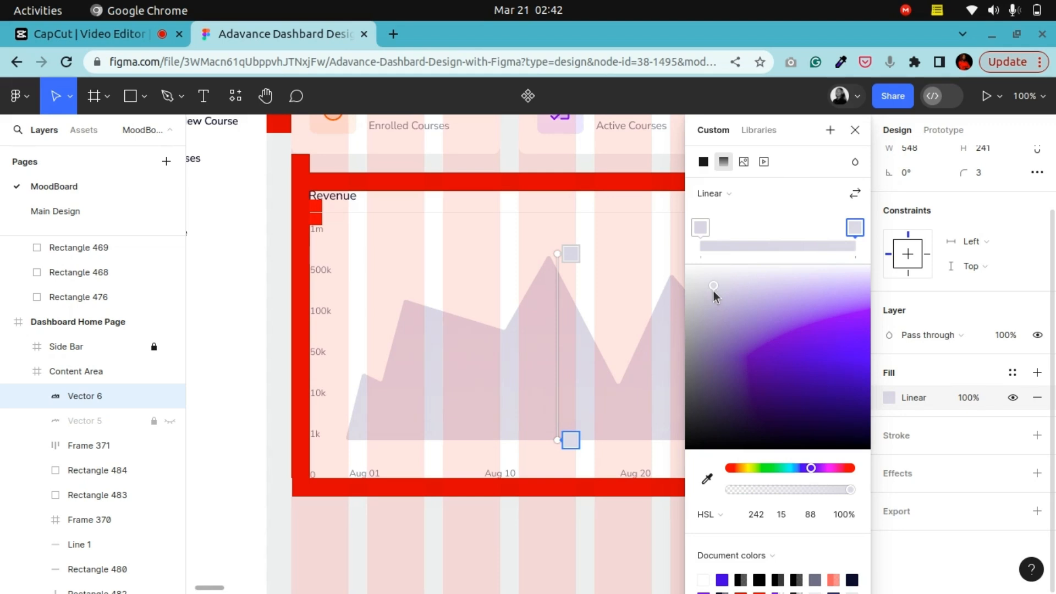
Lower the gradient's start stop to about 40% opacity and end stop to about 42%, and show the original chart line again
left_click(700, 228)
left_click_drag(837, 490, 779, 491)
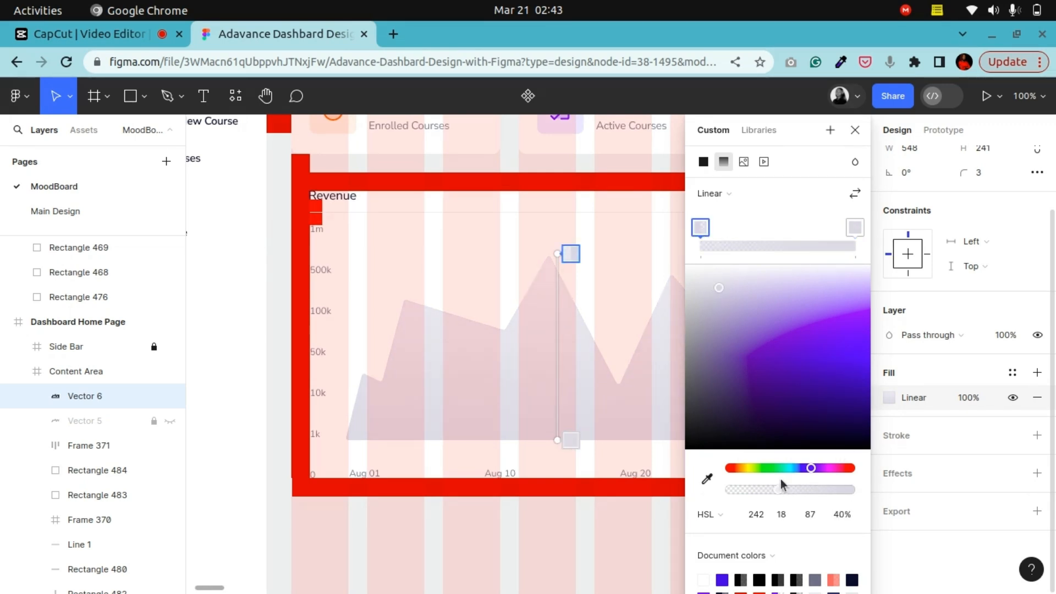
left_click(856, 228)
left_click_drag(811, 491, 781, 492)
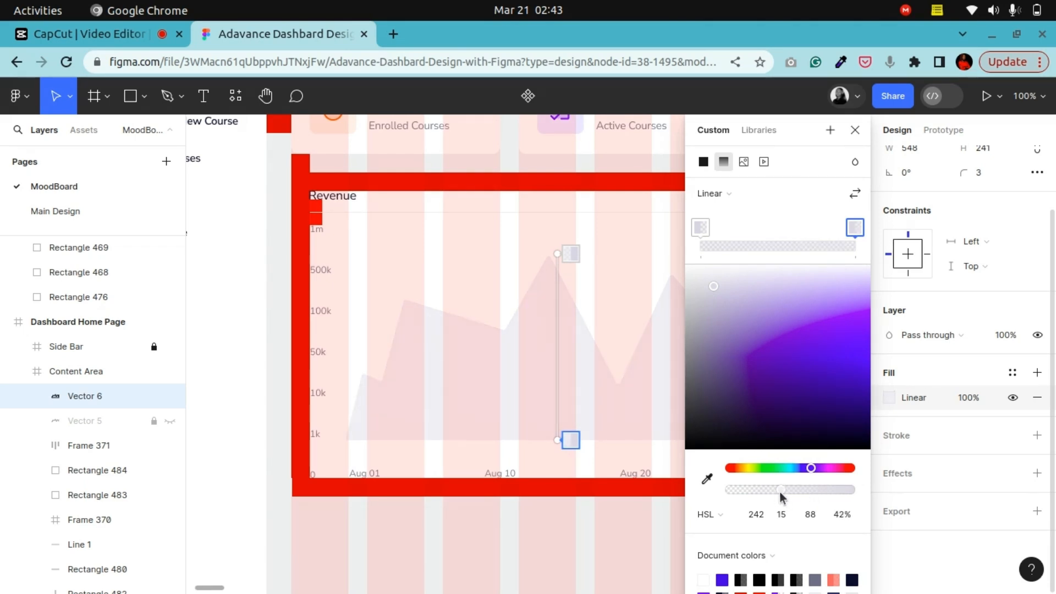
left_click(855, 130)
left_click(171, 421)
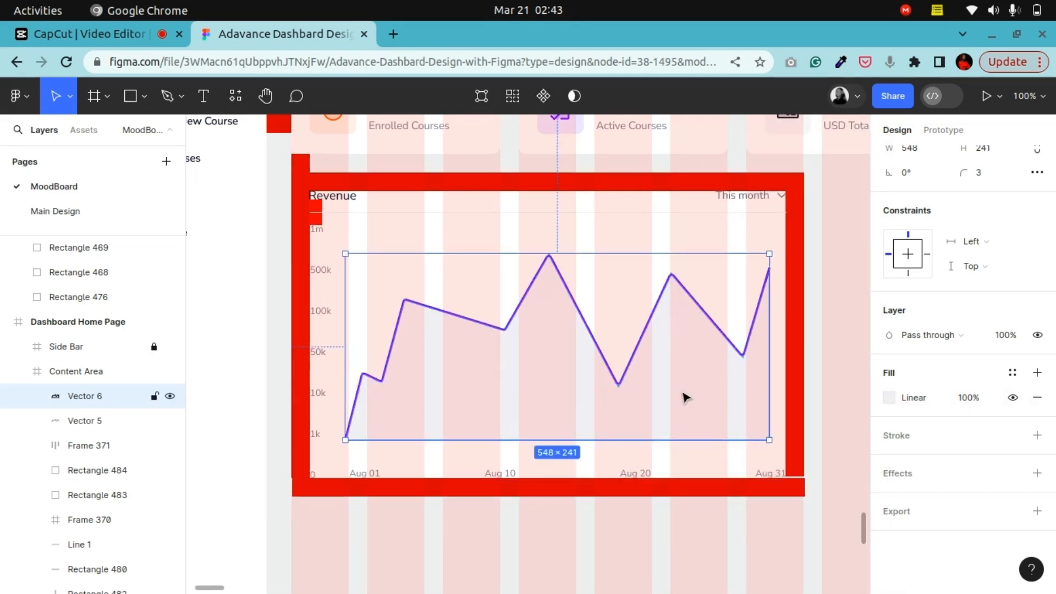
Compare the Revenue chart's line and shaded area with the reference chart above the dashboard frame
key("minus")
left_click(274, 314)
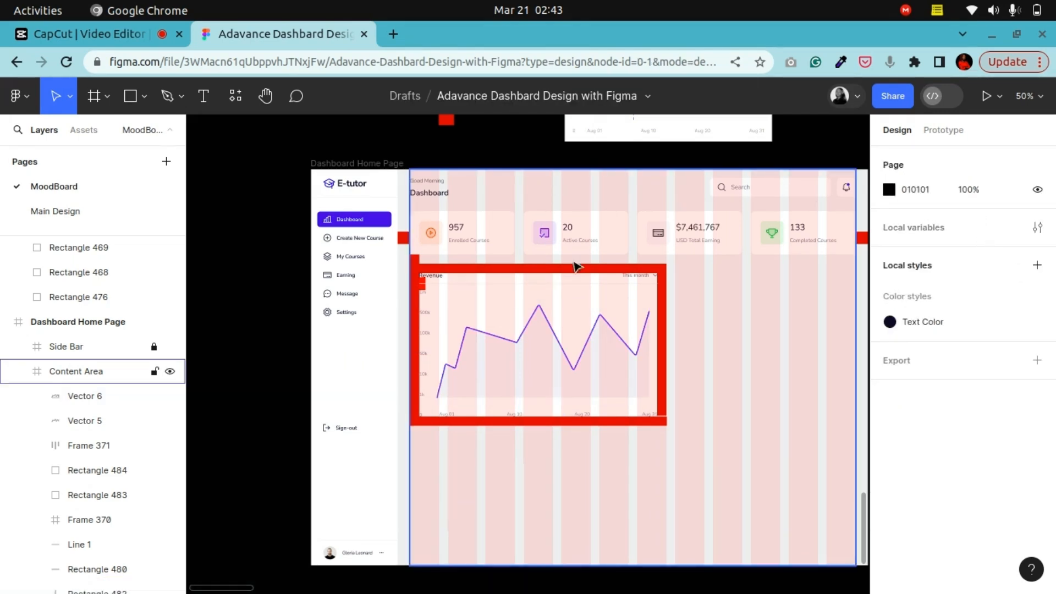
scroll(657, 345, "up", 3)
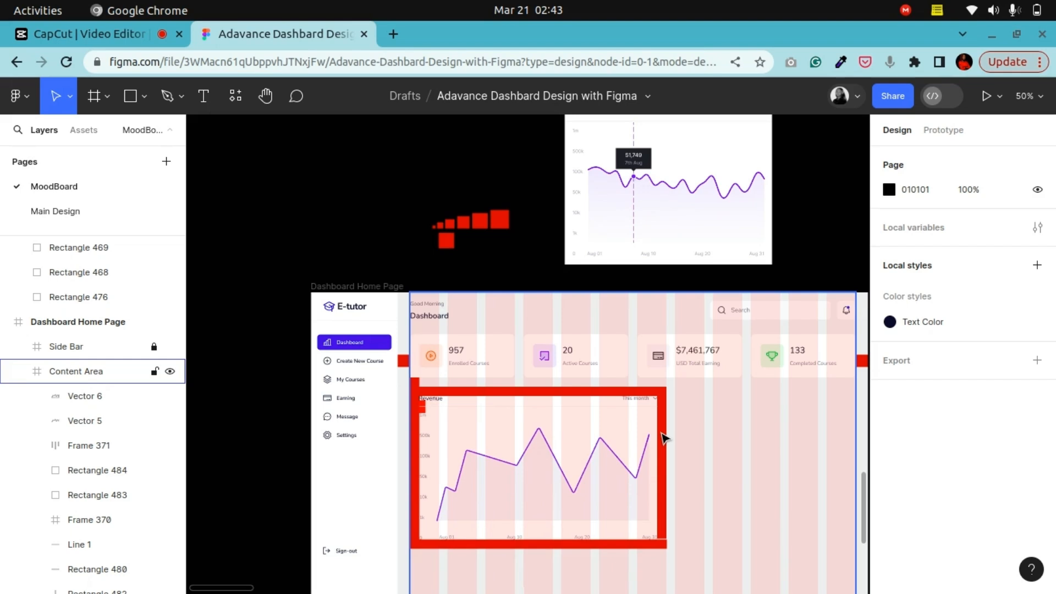
left_click(265, 95)
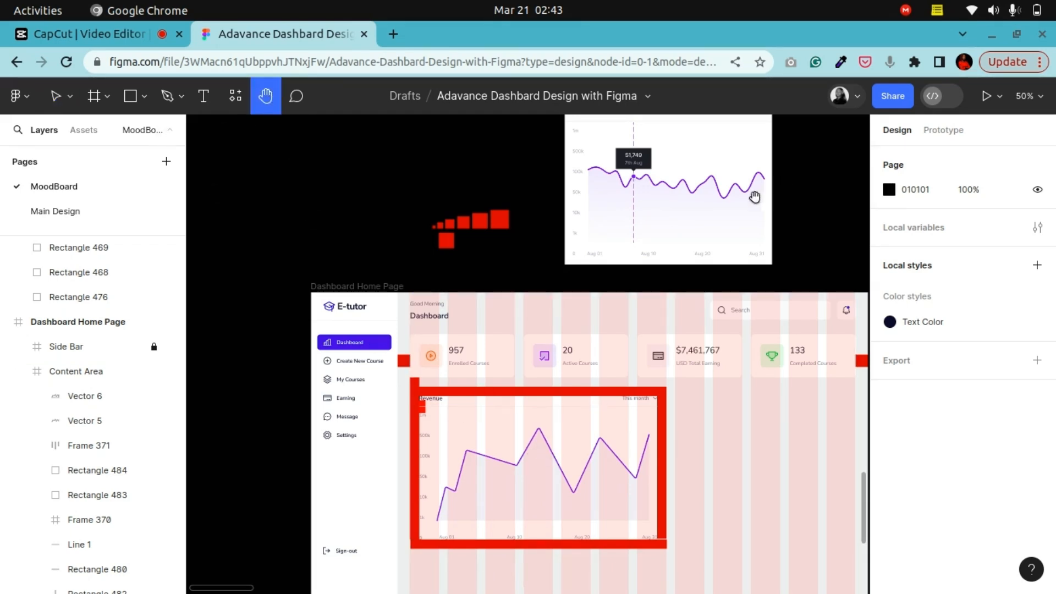
scroll(603, 455, "up", 5)
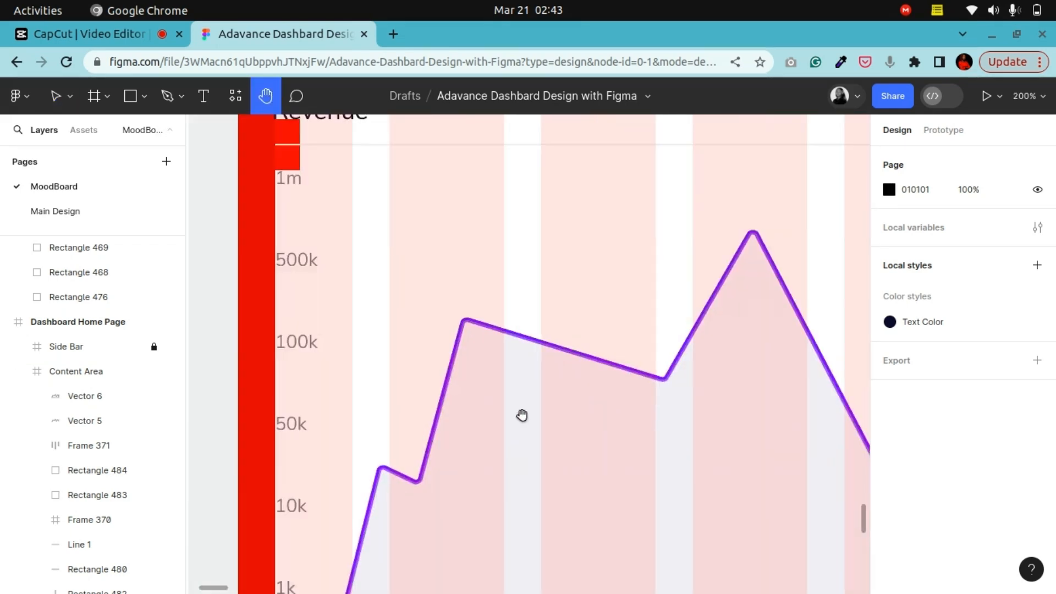
left_click_drag(523, 428, 488, 367)
left_click_drag(462, 429, 453, 353)
left_click_drag(612, 246, 542, 334)
key("ctrl+minus")
key("ctrl+minus")
left_click_drag(685, 231, 692, 347)
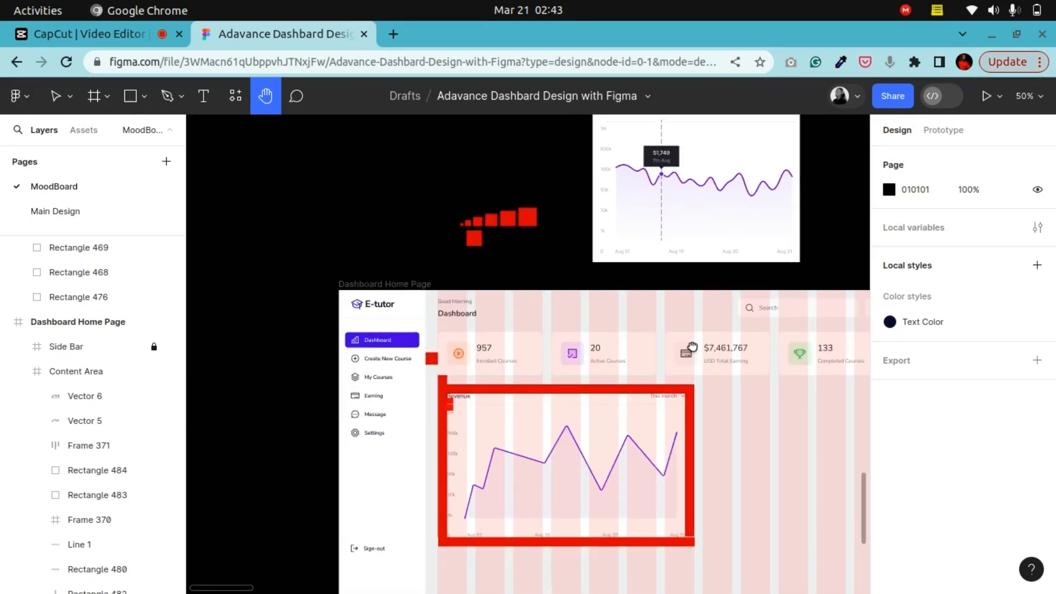
left_click_drag(623, 440, 678, 313)
key("ctrl+plus")
key("ctrl+plus")
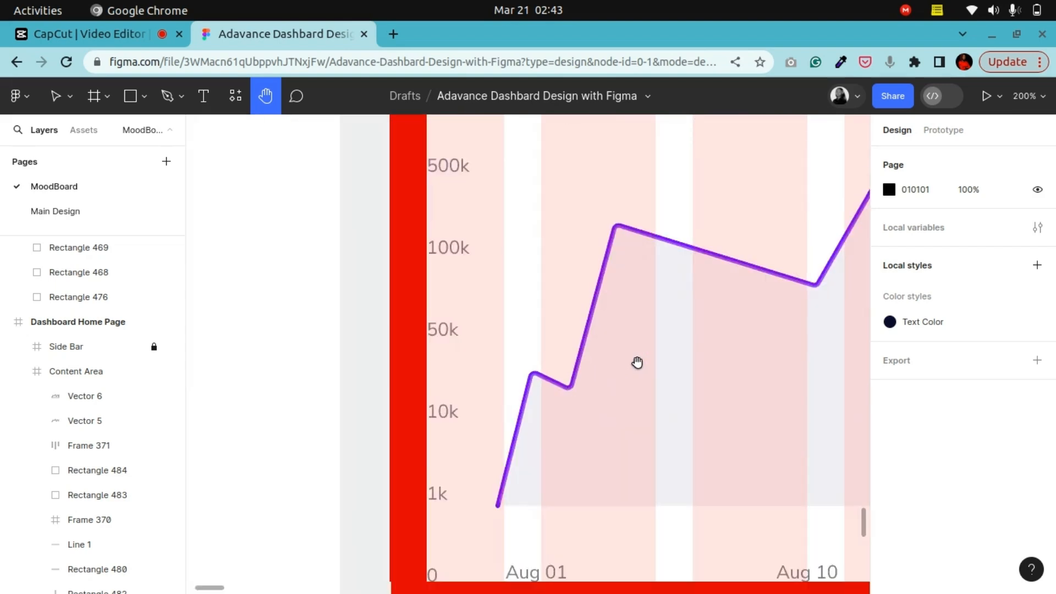
left_click_drag(650, 365, 539, 329)
left_click(55, 96)
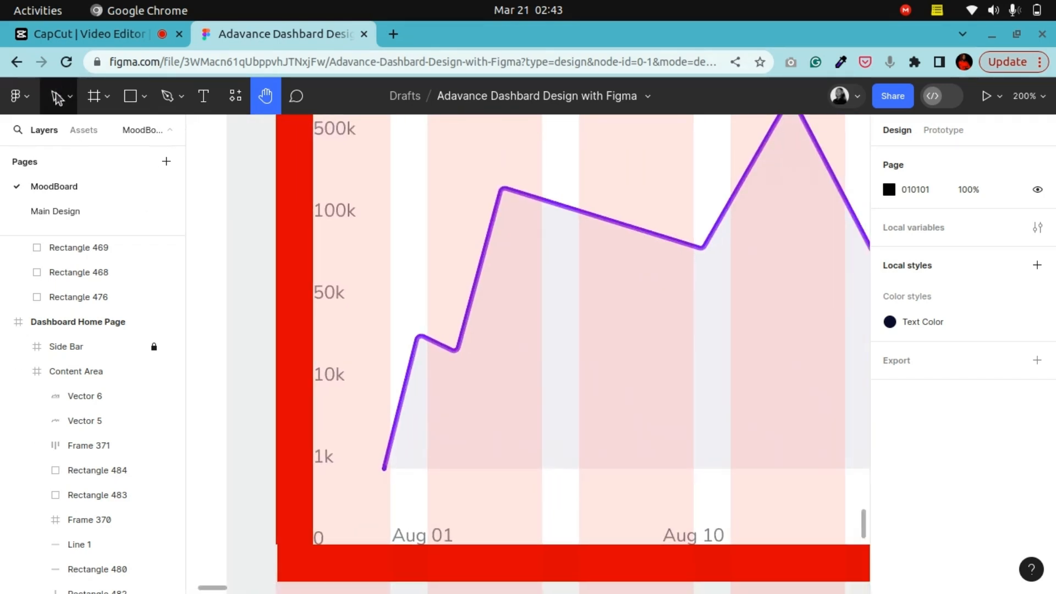
left_click(415, 363)
left_click(415, 363)
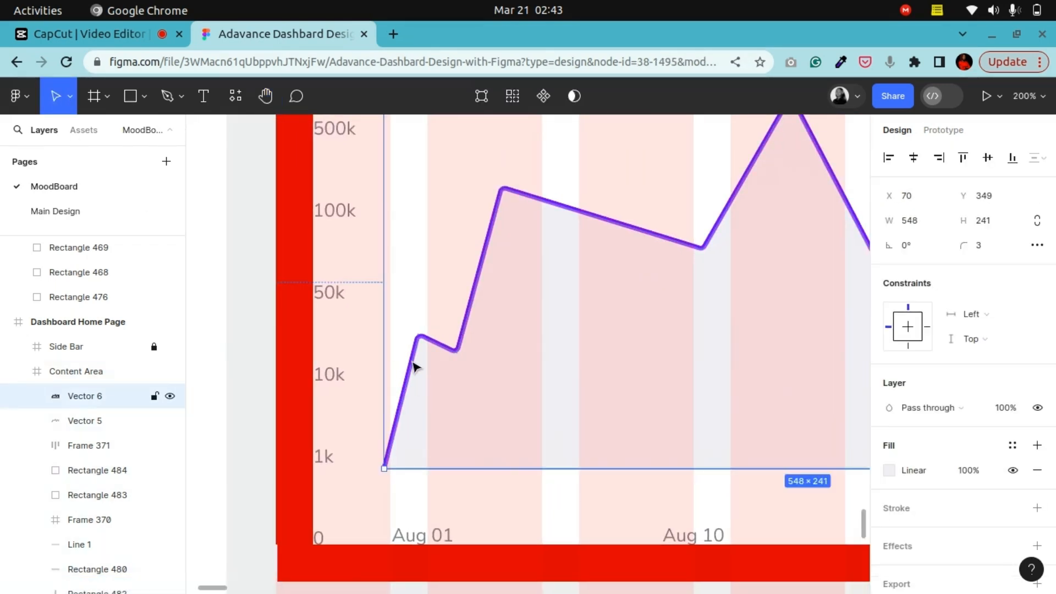
double_click(446, 350)
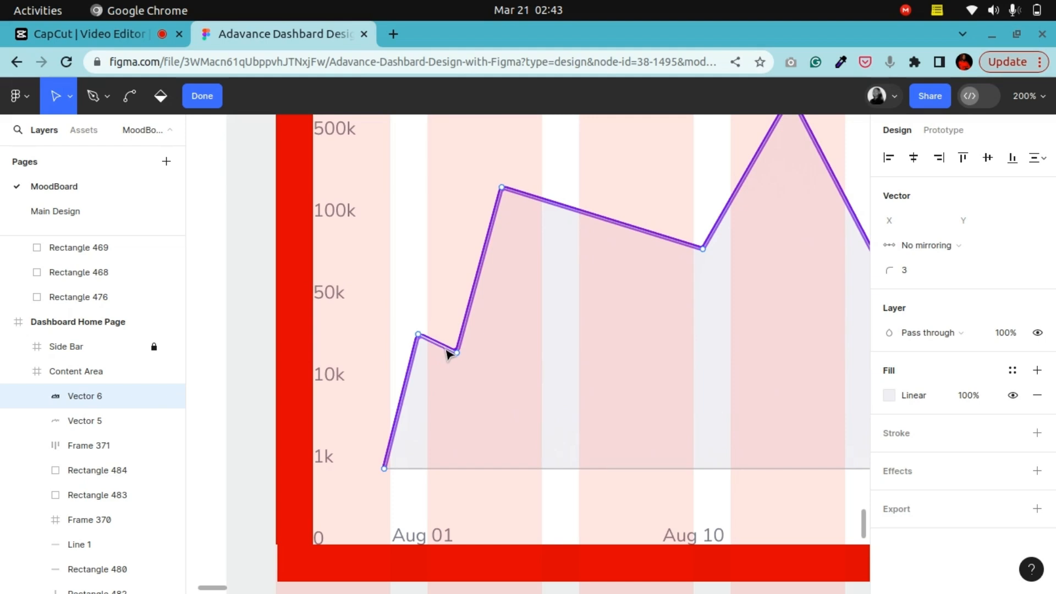
left_click(202, 96)
Copy the purple circular data-point marker with the white outline from the line of the reference chart
key("ctrl+minus")
key("ctrl+minus")
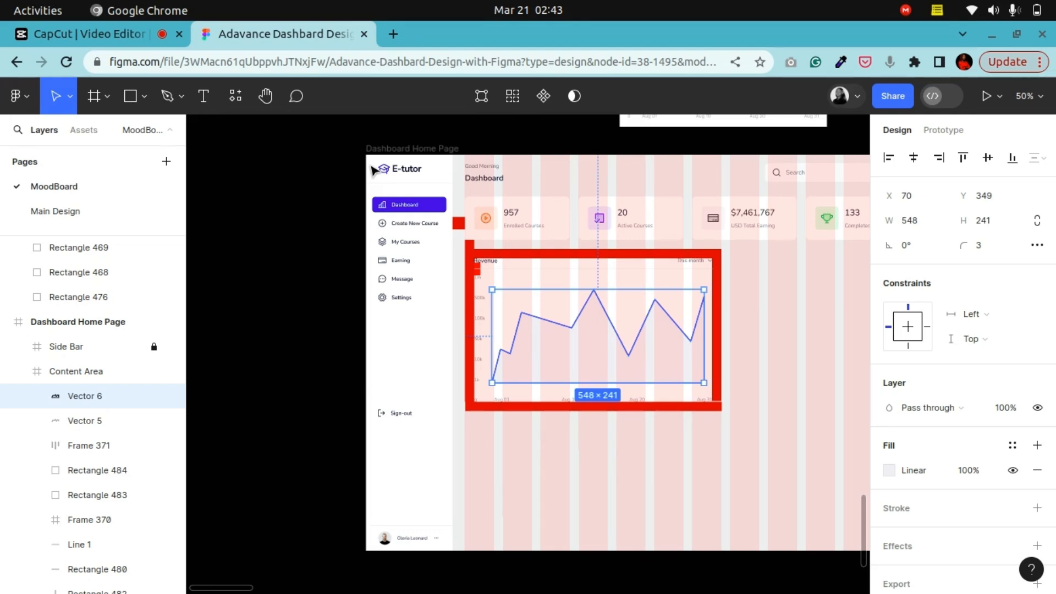
key("shift+0")
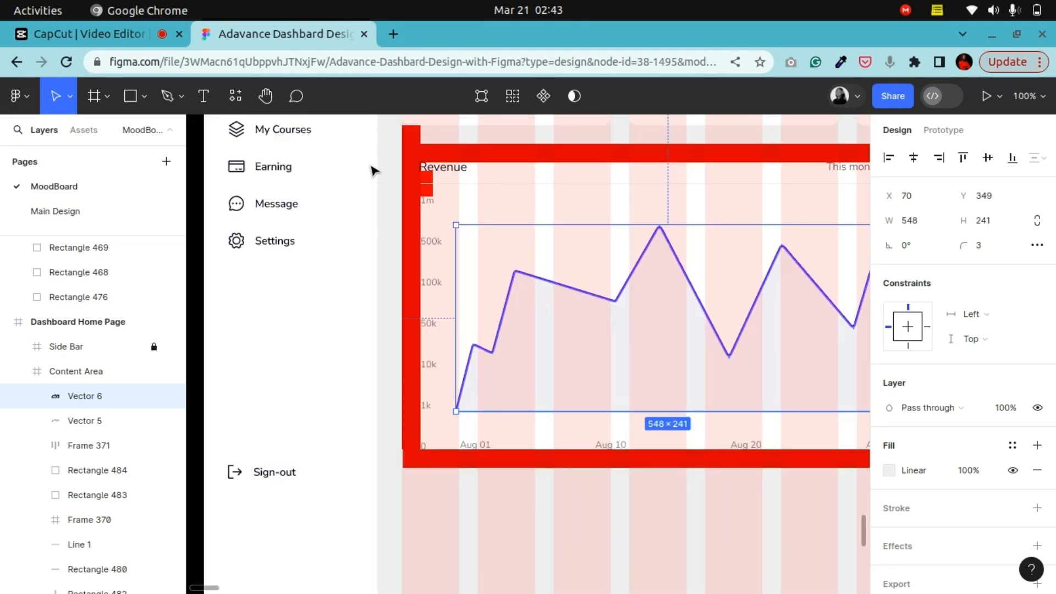
left_click(265, 96)
left_click_drag(628, 238, 486, 436)
left_click_drag(628, 278, 446, 456)
left_click_drag(665, 240, 648, 309)
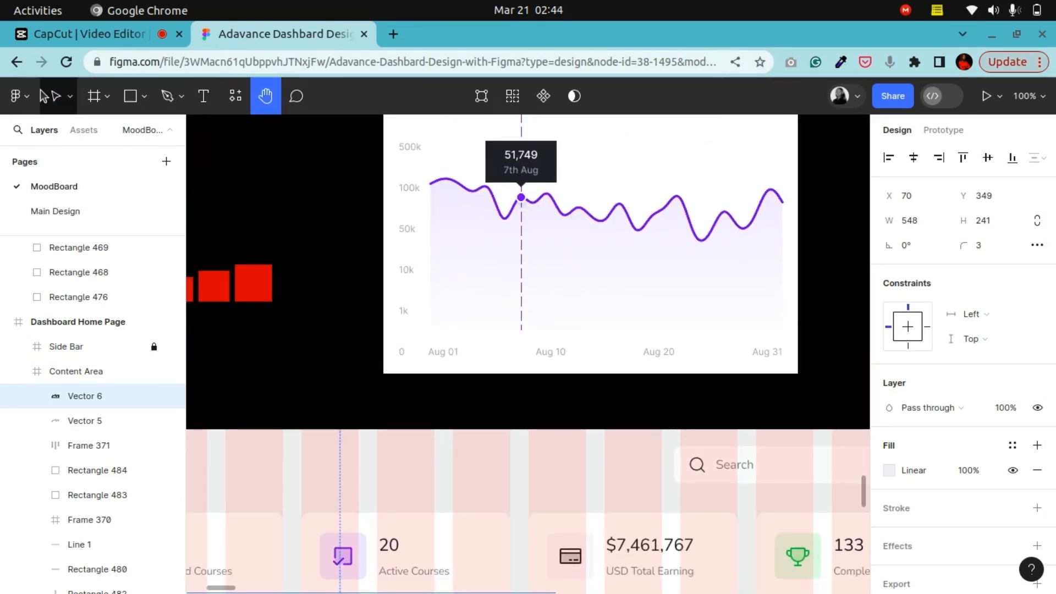
left_click(57, 97)
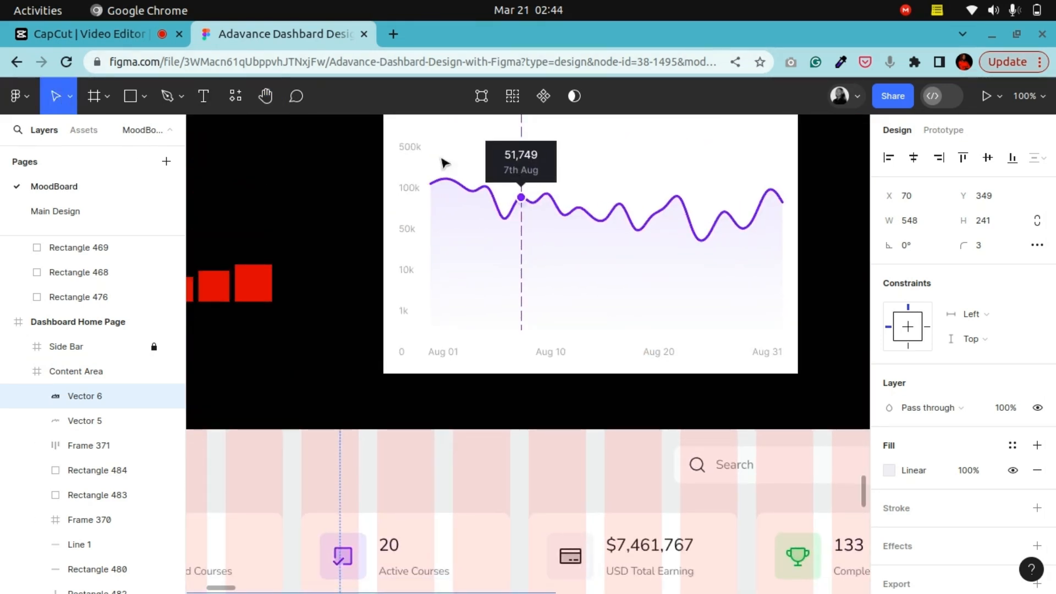
left_click(525, 201)
right_click(524, 201)
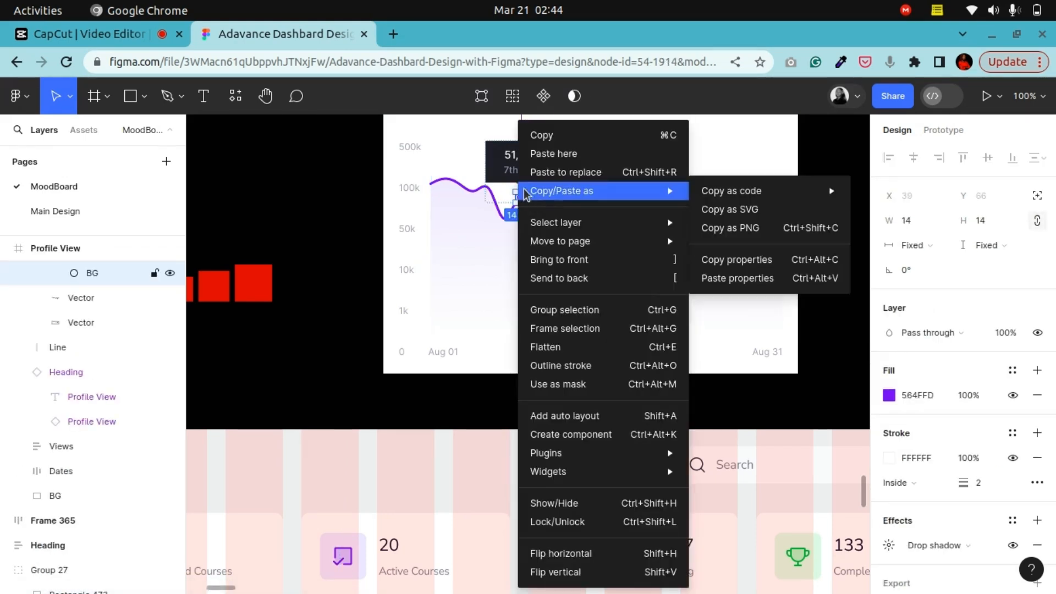
left_click(542, 134)
Group the chart line and its gradient area shape in the Revenue card
scroll(553, 386, "down", 8)
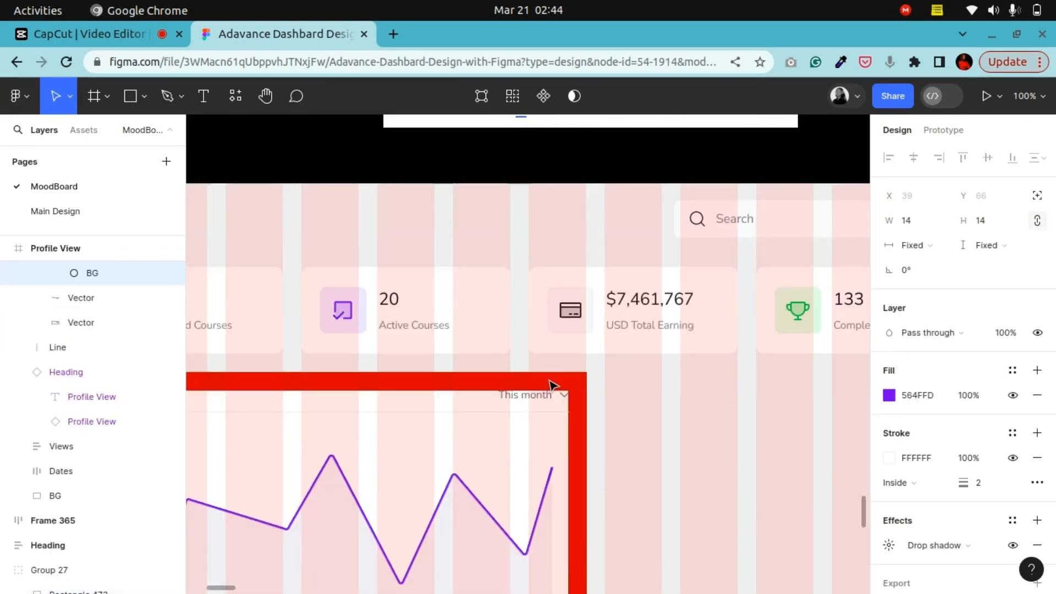
left_click(265, 97)
left_click_drag(358, 250, 506, 241)
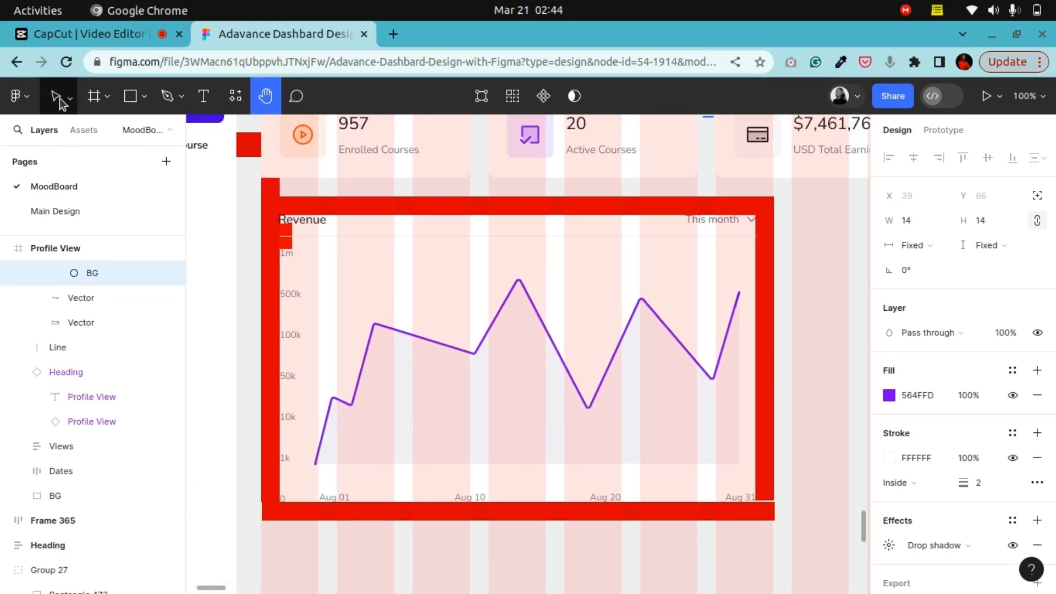
left_click(64, 103)
left_click(477, 346)
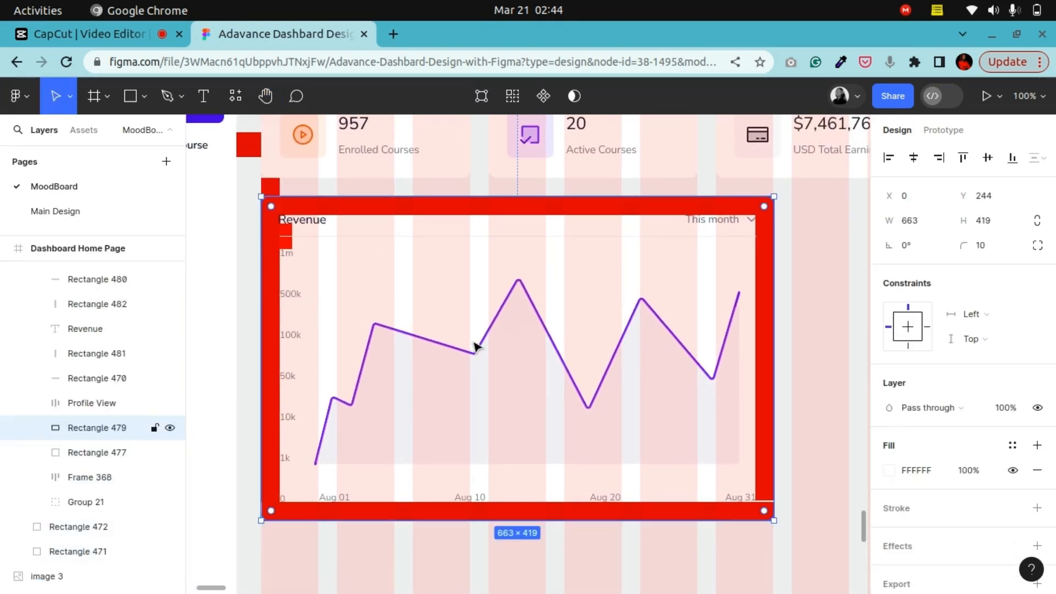
left_click(477, 377)
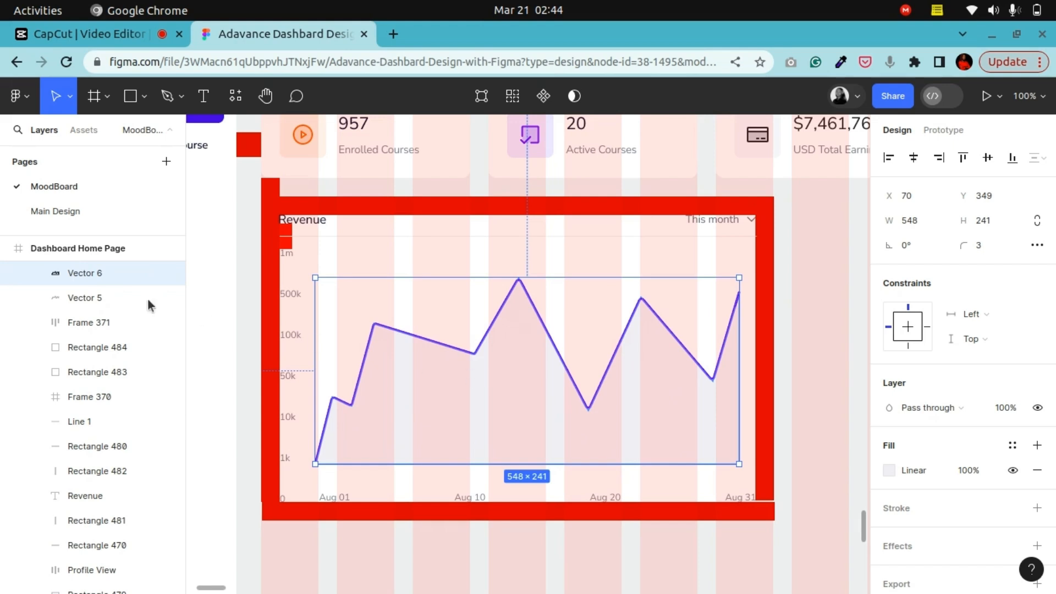
left_click(108, 301, "shift")
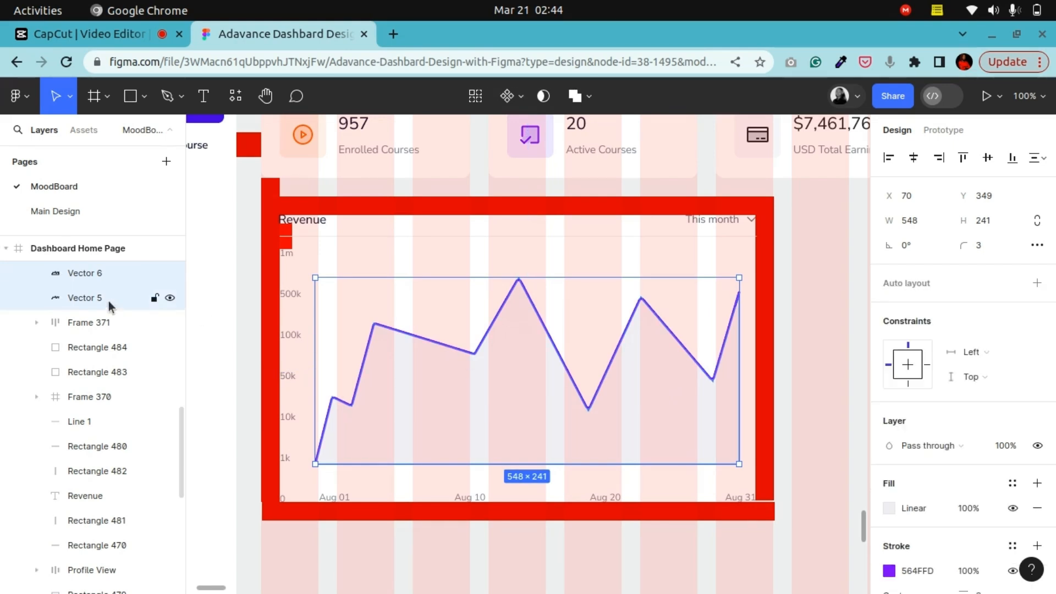
right_click(78, 299)
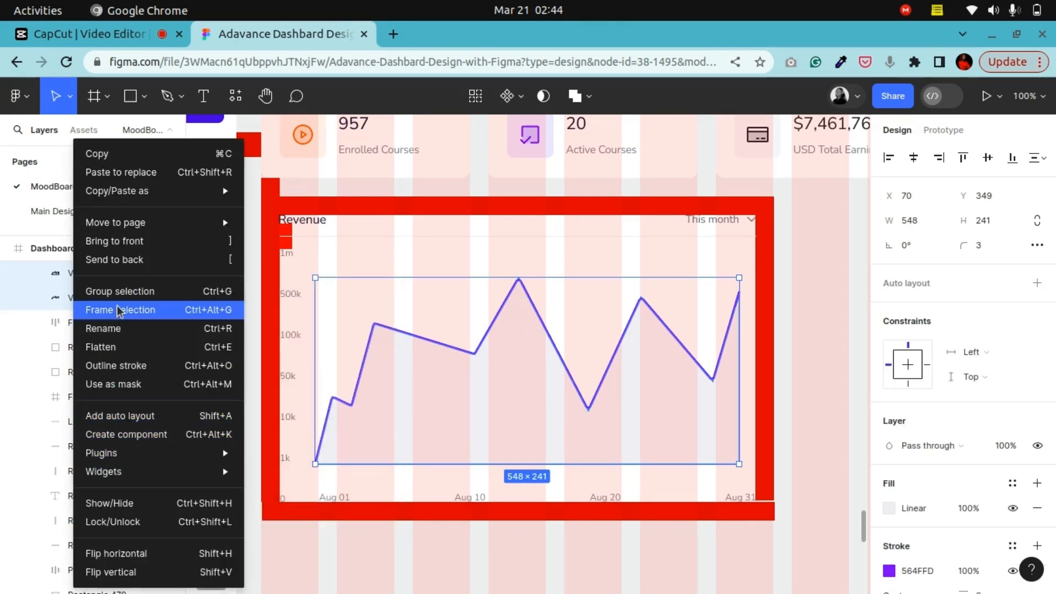
left_click(120, 292)
Paste the circular marker into the chart group and place it on the line's low point above Aug 10, at about X 267, Y 438
scroll(57, 342, "up", 5)
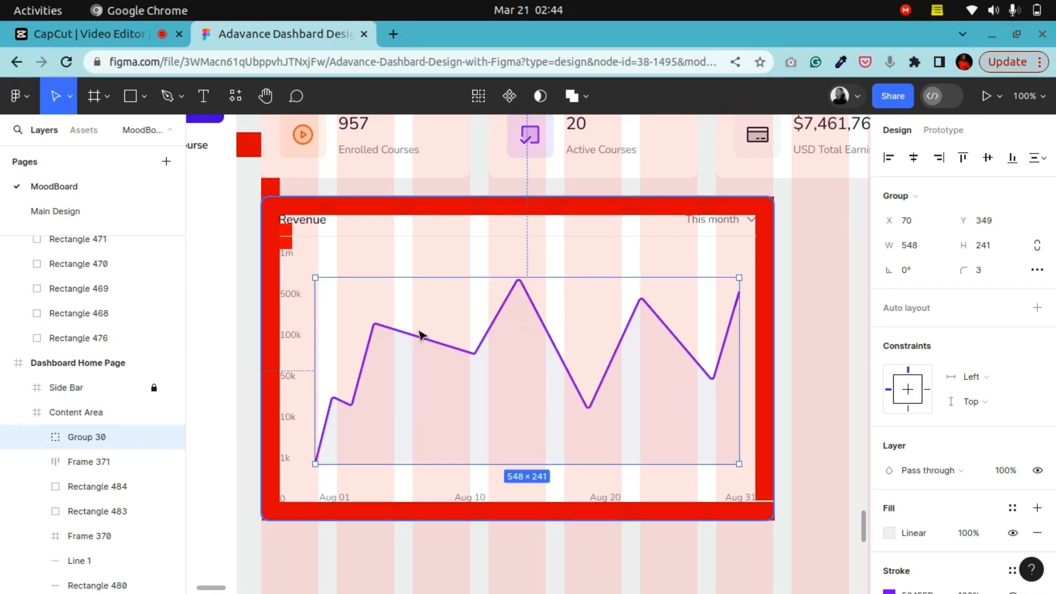
key("Return")
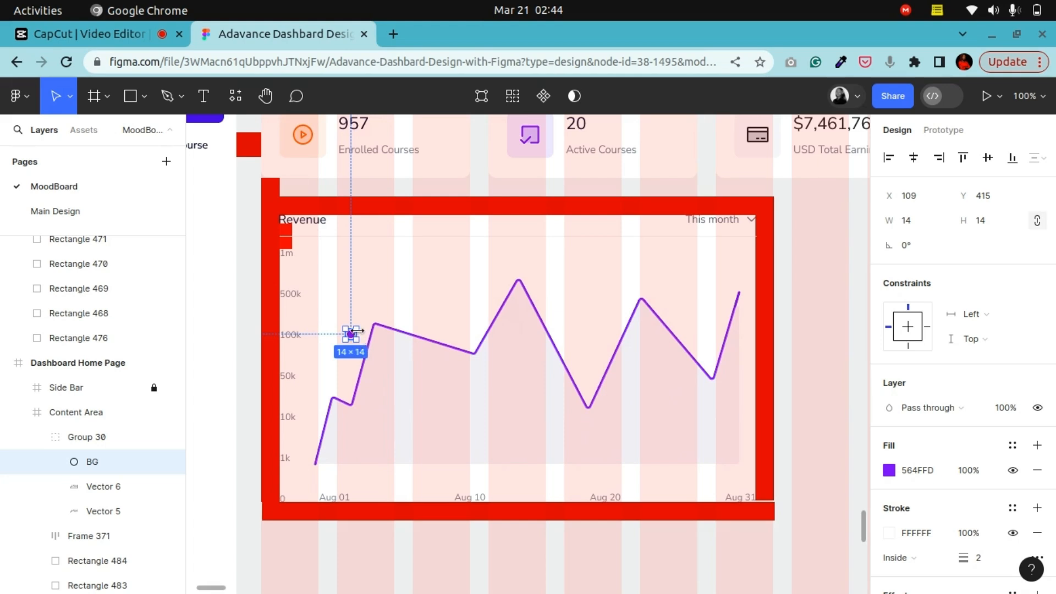
left_click_drag(352, 335, 478, 358)
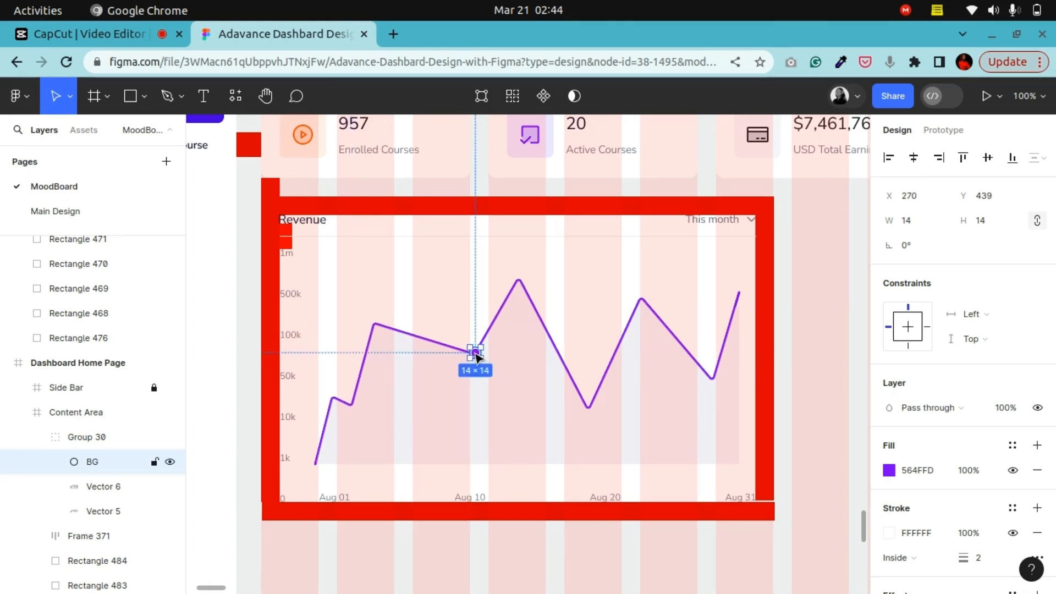
key("ctrl+plus")
key("ctrl+plus")
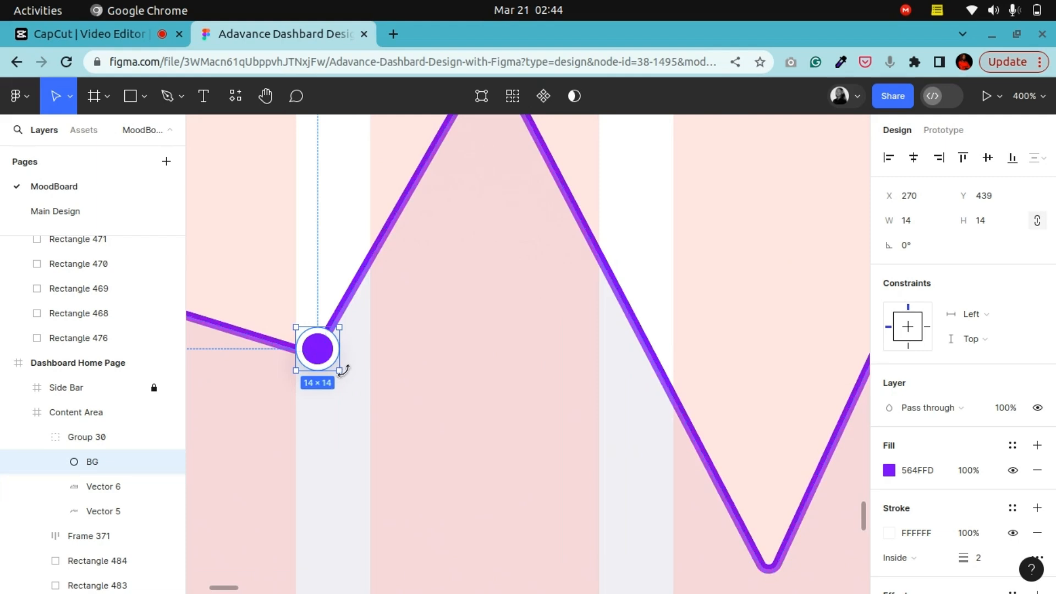
left_click_drag(328, 366, 320, 363)
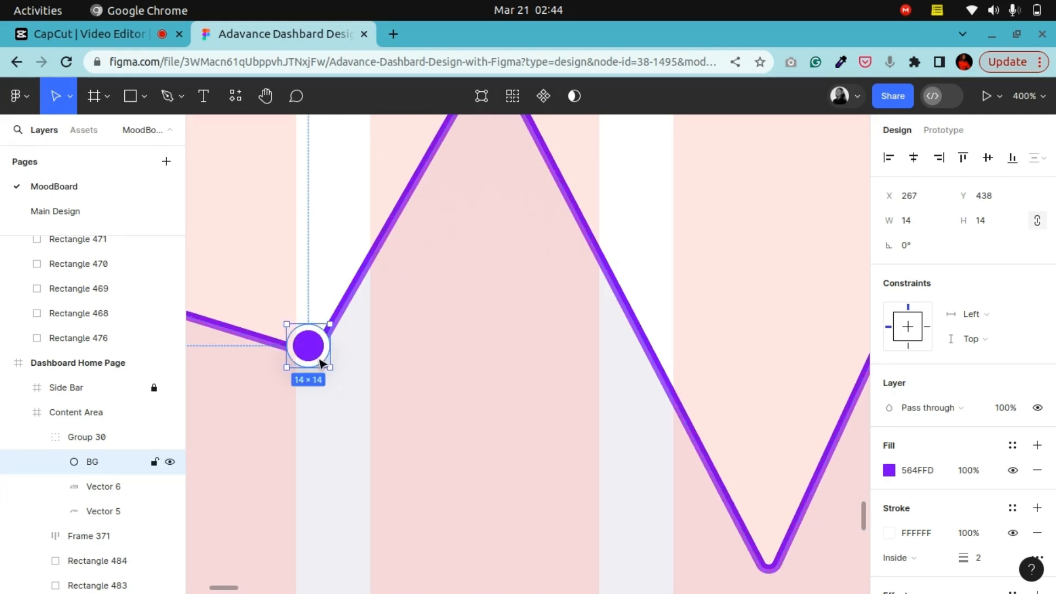
key("shift+0")
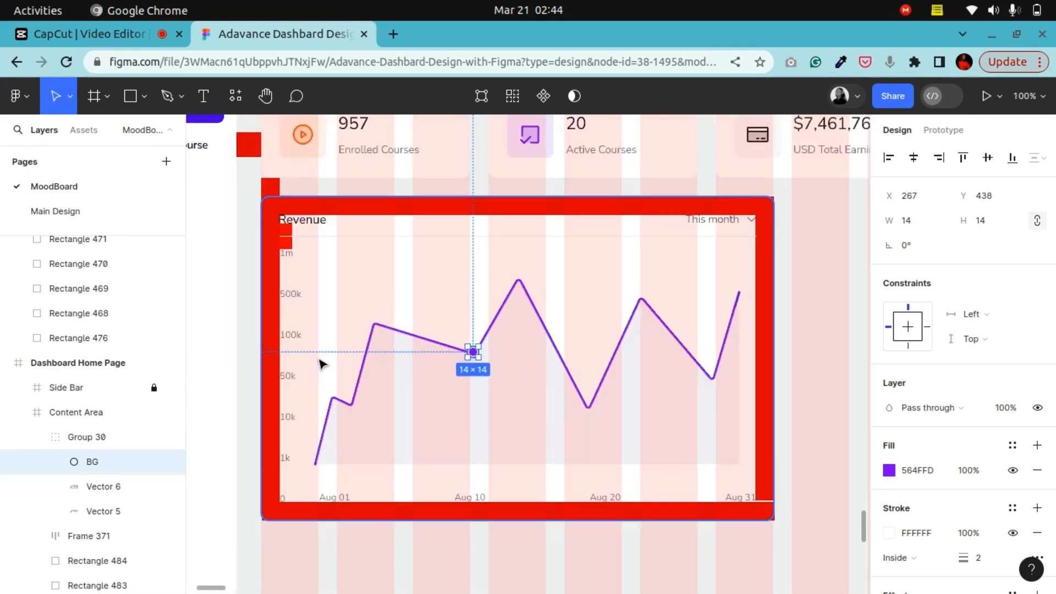
Compare the Revenue chart and its new marker with the reference chart's marker, dashed vertical line and tooltip
left_click(265, 97)
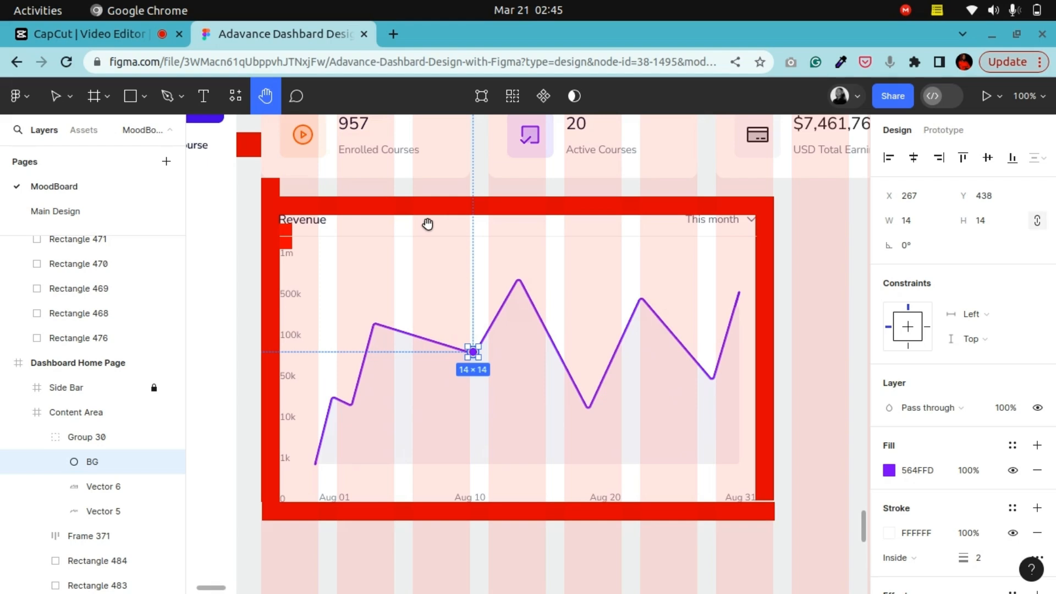
scroll(325, 335, "up", 6)
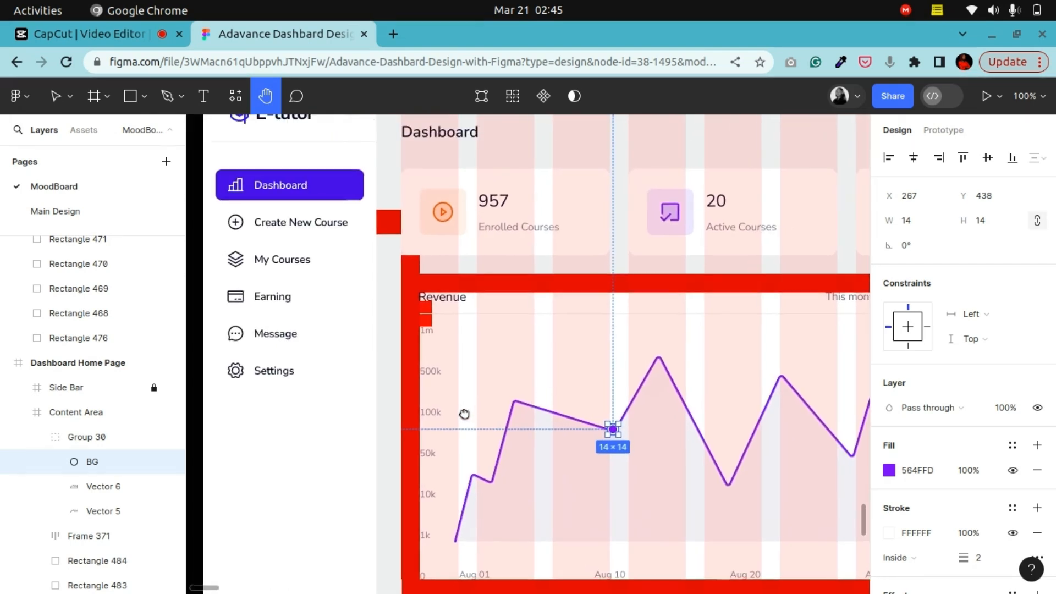
scroll(524, 374, "up", 3)
scroll(523, 374, "right", 3)
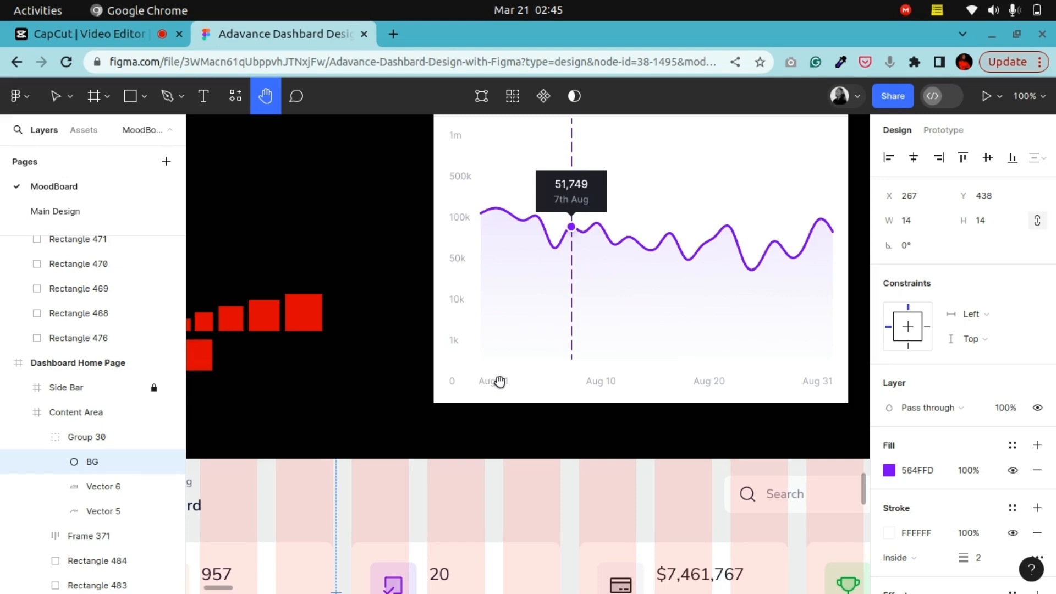
scroll(451, 341, "down", 6)
scroll(451, 341, "left", 3)
scroll(451, 341, "down", 5)
scroll(451, 342, "left", 3)
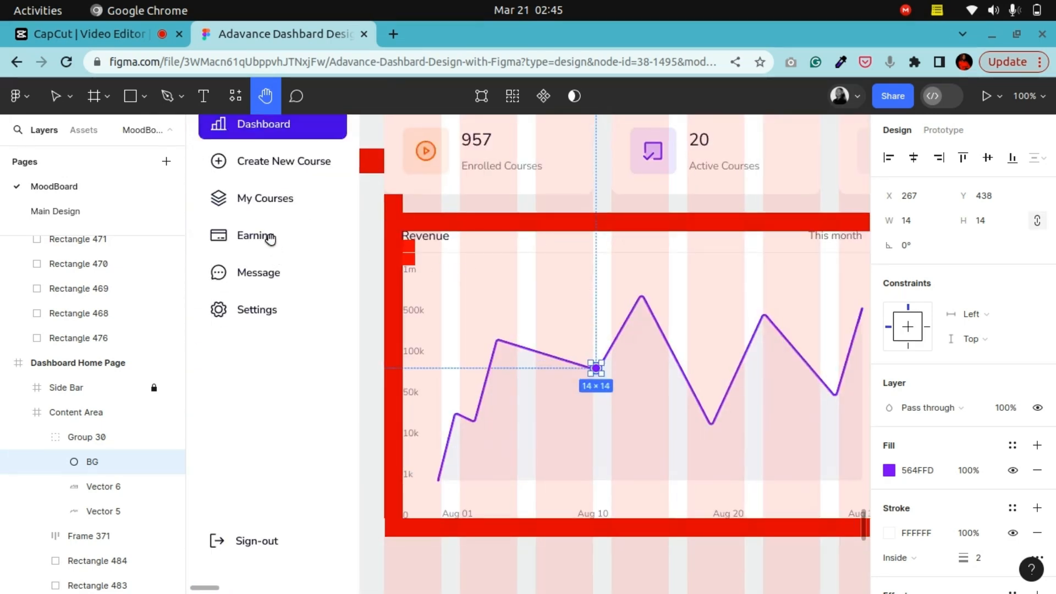
scroll(409, 328, "right", 4)
scroll(409, 328, "down", 1)
scroll(409, 328, "right", 3)
scroll(410, 328, "up", 1)
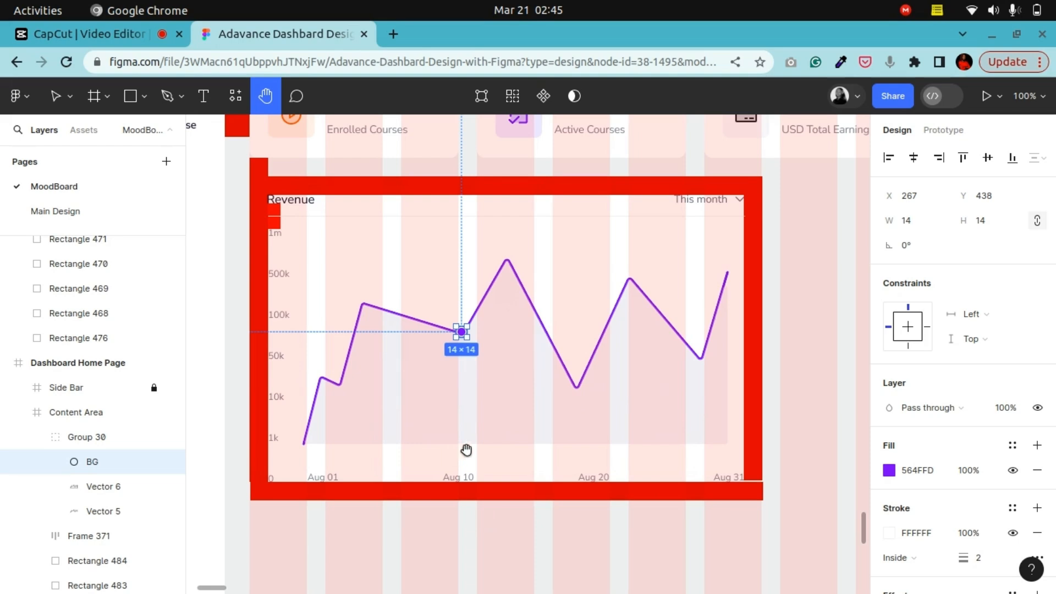
scroll(561, 427, "up", 2)
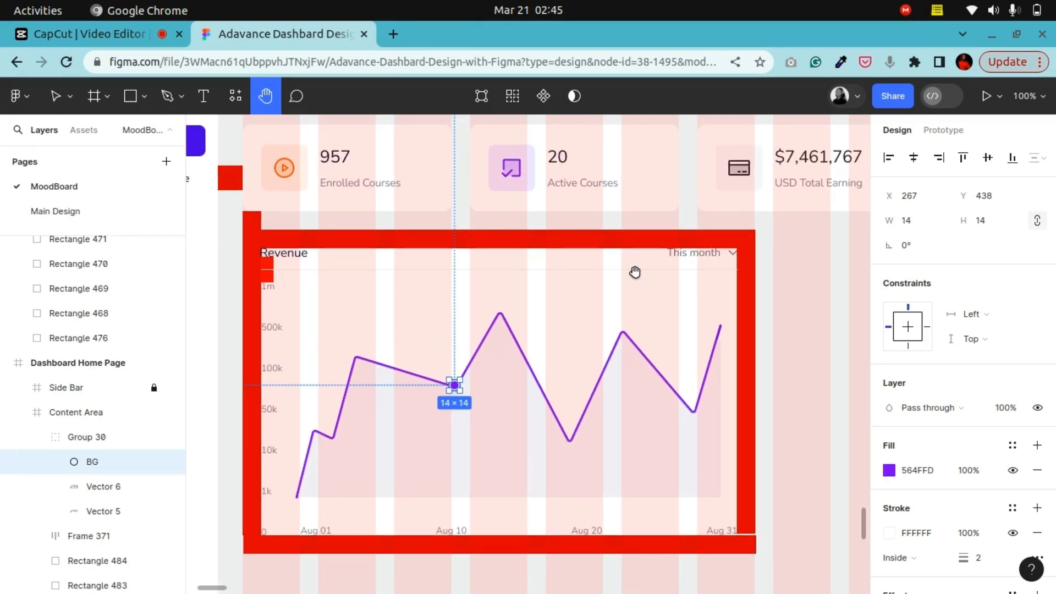
scroll(568, 309, "down", 3)
scroll(568, 308, "left", 2)
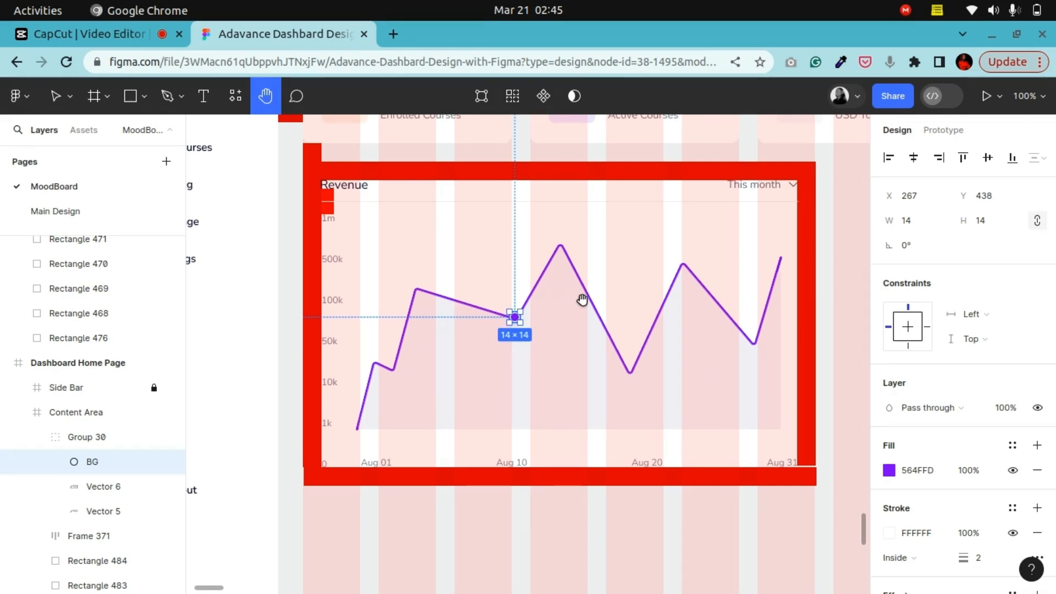
left_click_drag(603, 234, 496, 449)
left_click_drag(616, 203, 505, 448)
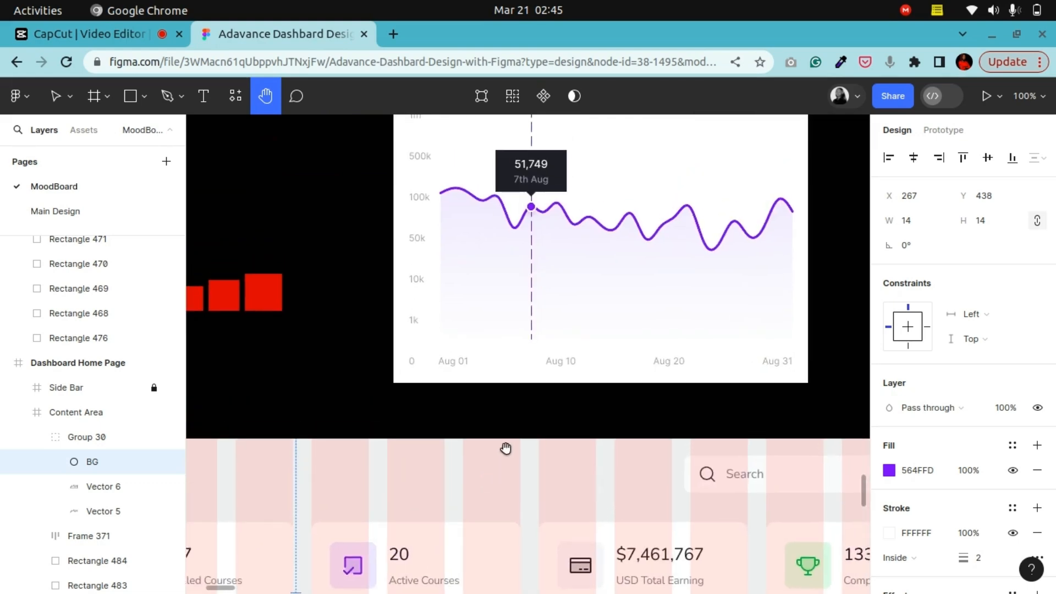
scroll(448, 471, "down", 10)
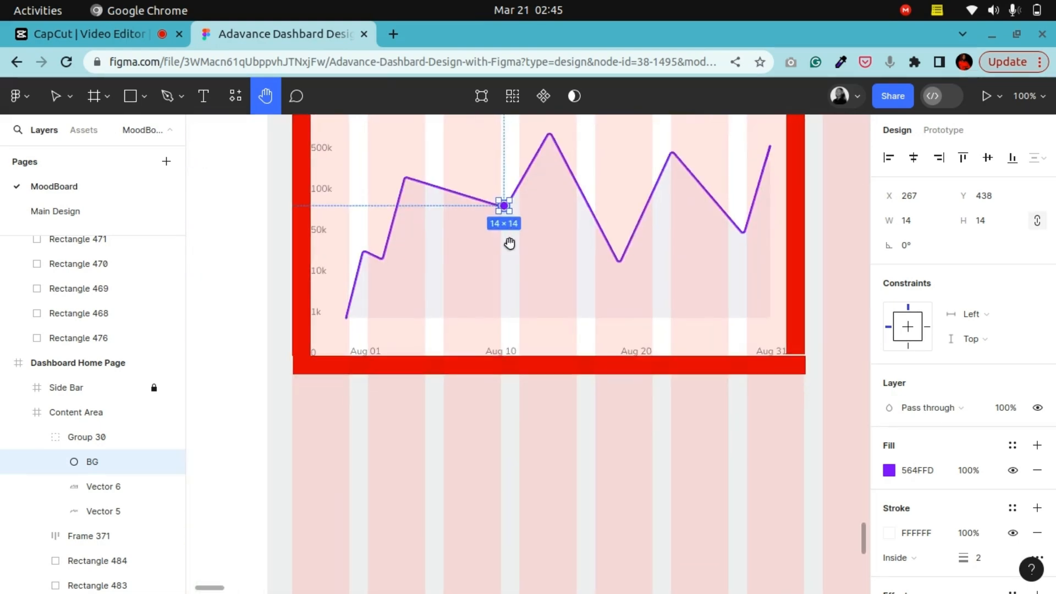
Fade the Revenue chart area's linear gradient to 0% opacity at the lower stop and extend it vertically to just below the shape's base
key("v")
left_click(439, 333)
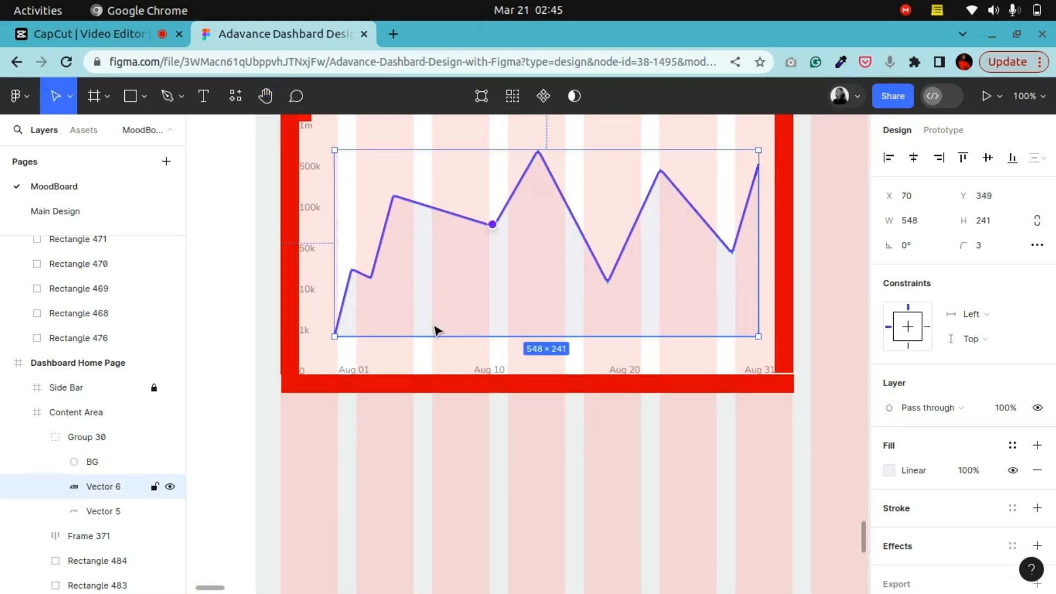
left_click(889, 471)
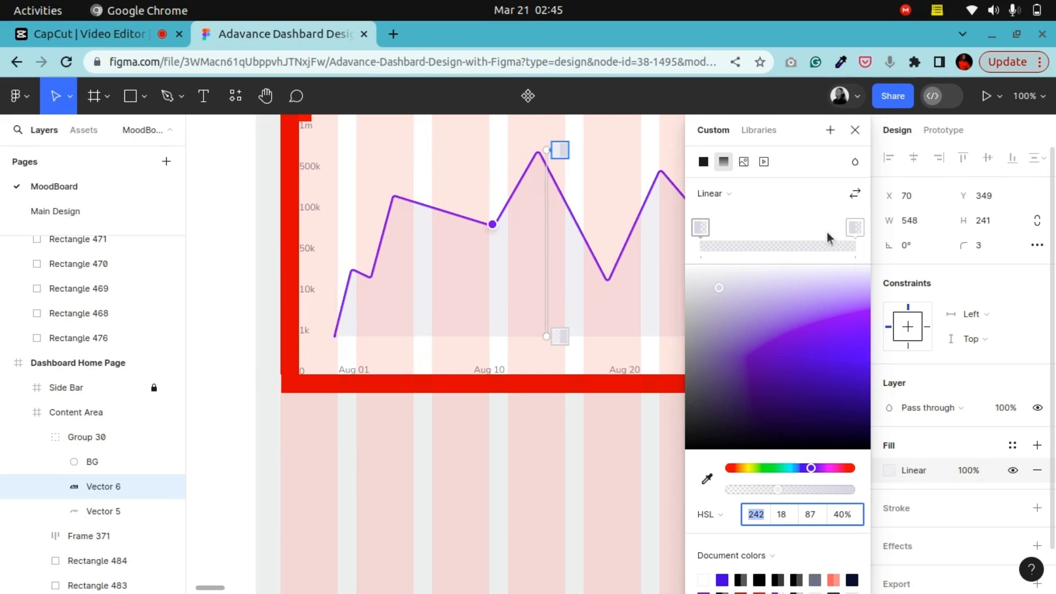
left_click_drag(564, 336, 559, 296)
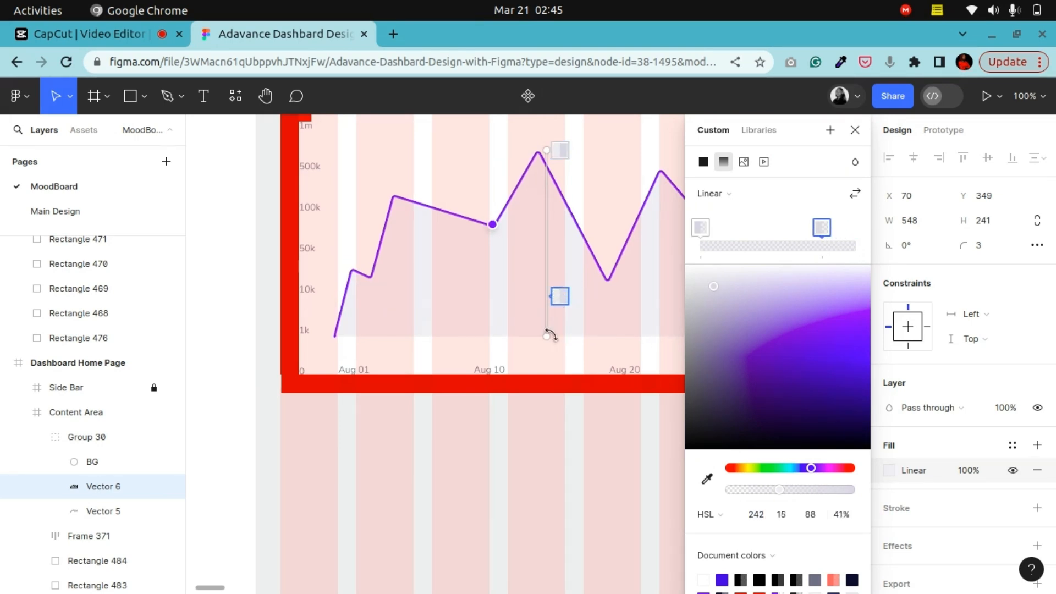
left_click_drag(549, 337, 542, 295)
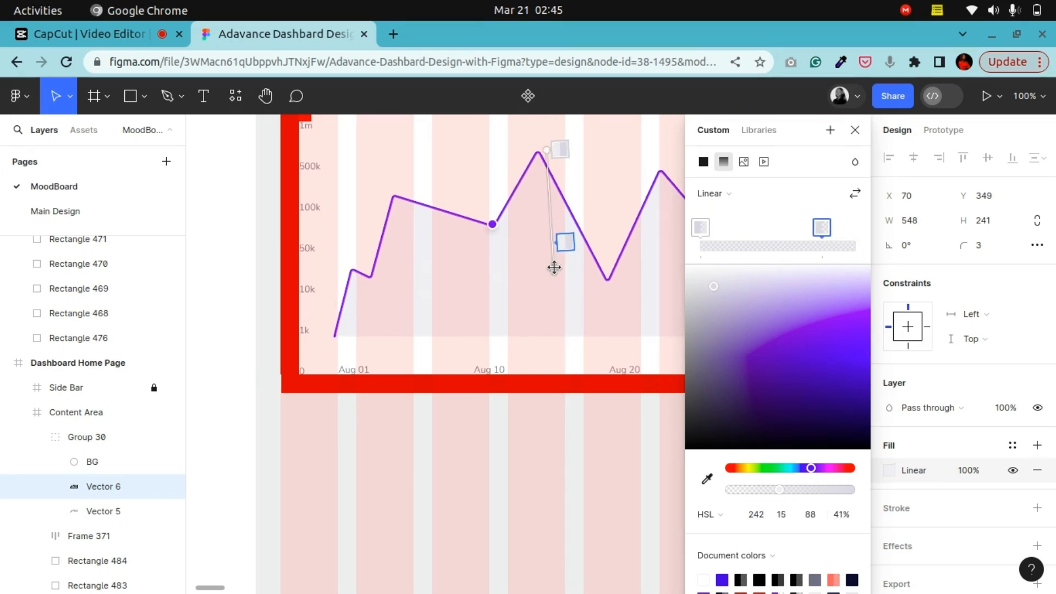
left_click_drag(554, 259, 554, 312)
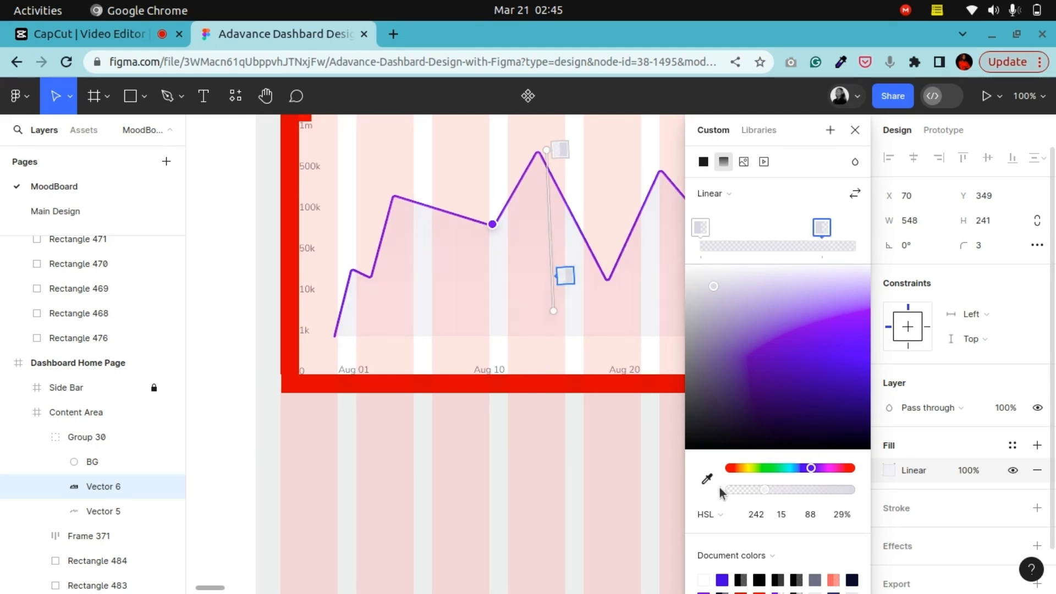
left_click_drag(725, 487, 682, 485)
left_click_drag(566, 275, 549, 345)
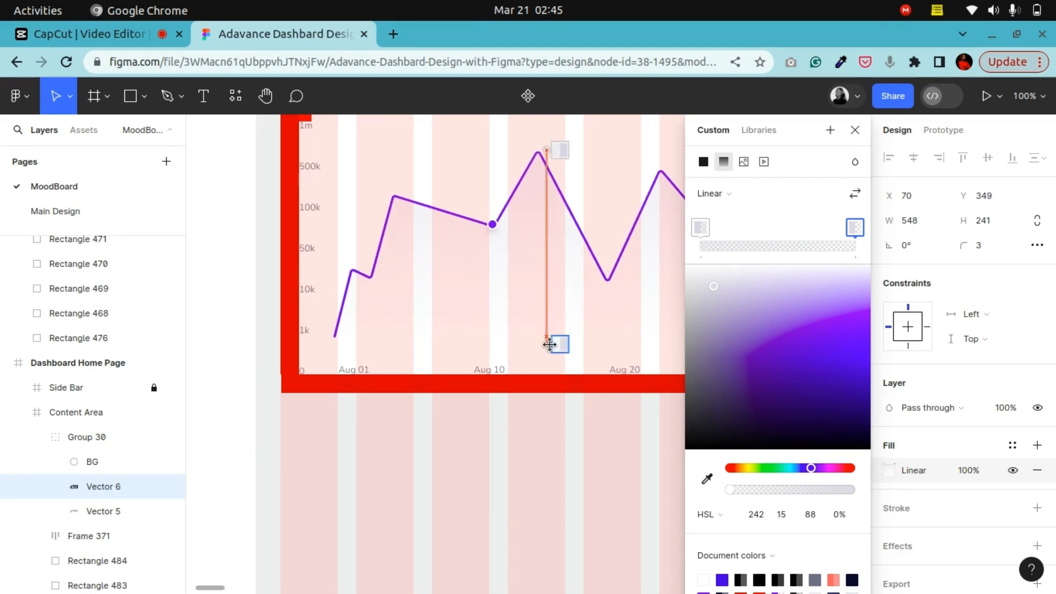
Set the upper gradient stop of the chart area to 74% opacity
left_click(700, 227)
left_click_drag(785, 491, 819, 493)
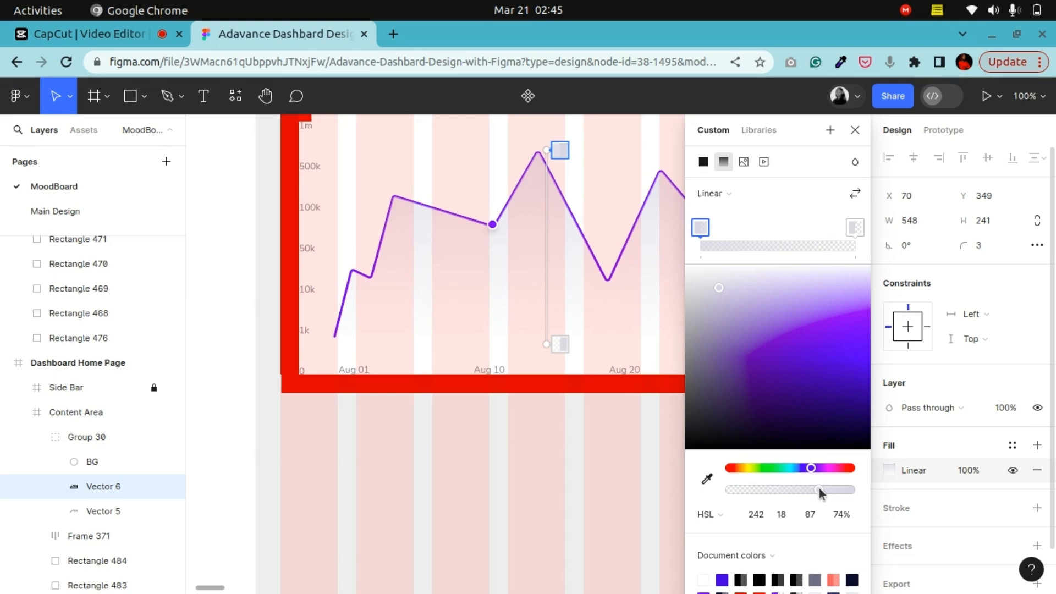
left_click(854, 130)
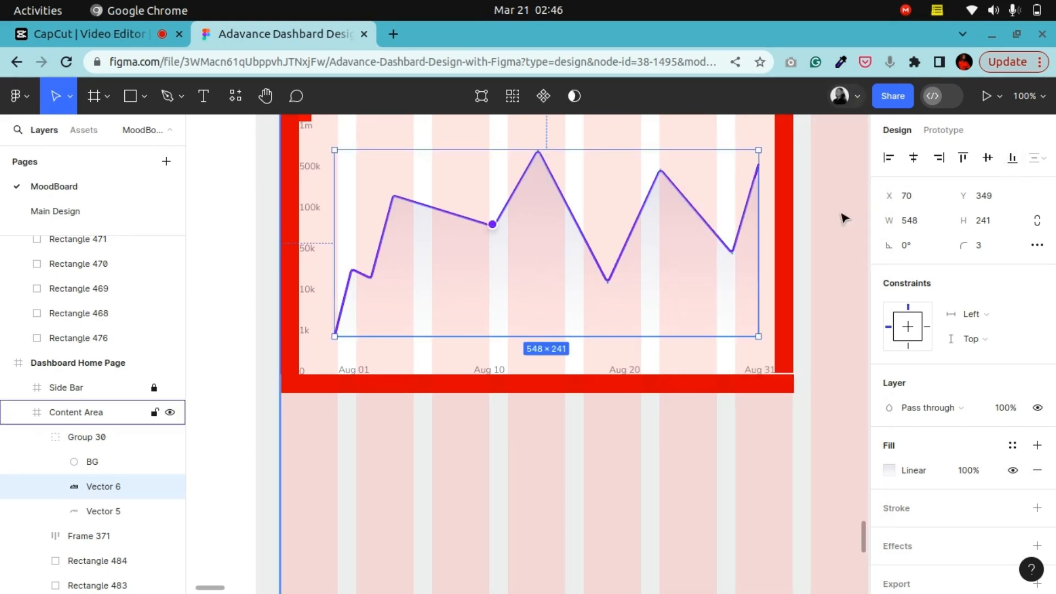
Examine the Revenue chart's faded gradient area and the circular marker's white stroke and drop shadow up close
scroll(843, 258, "up", 5)
scroll(826, 258, "up", 3)
left_click(533, 213)
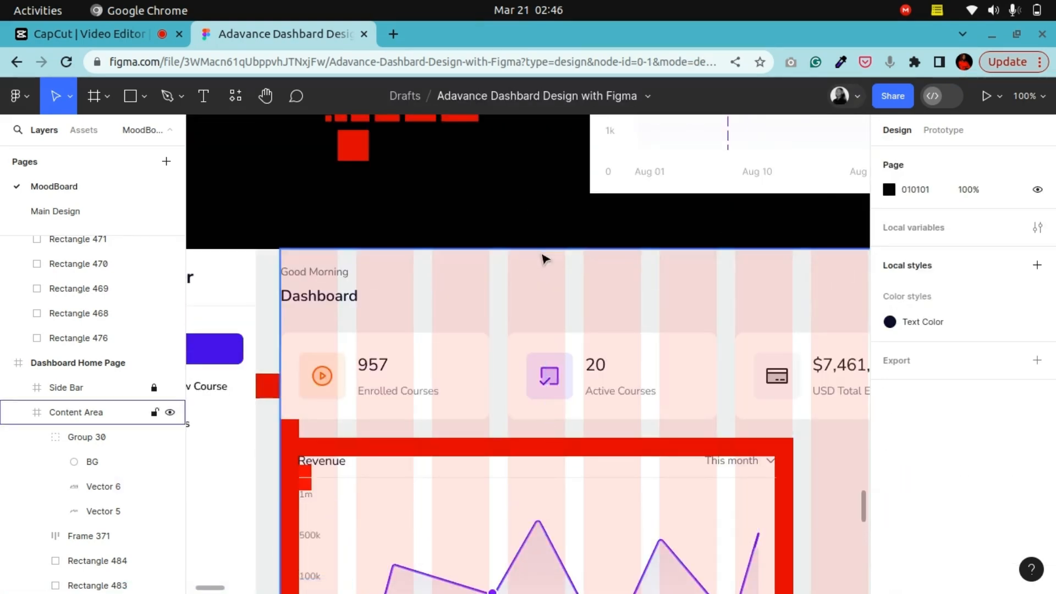
scroll(545, 255, "down", 5)
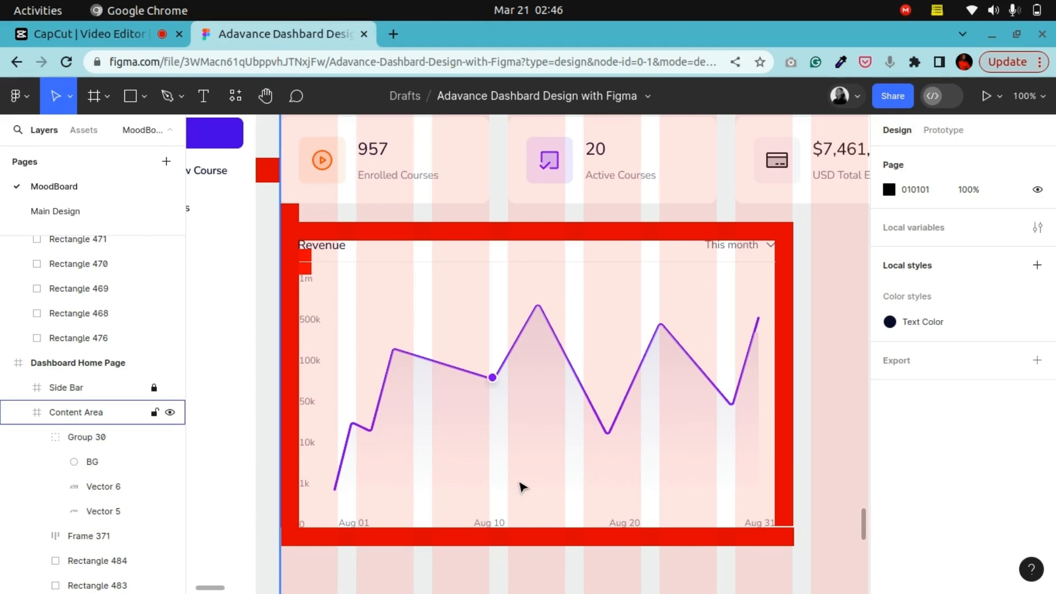
scroll(521, 486, "up", 3)
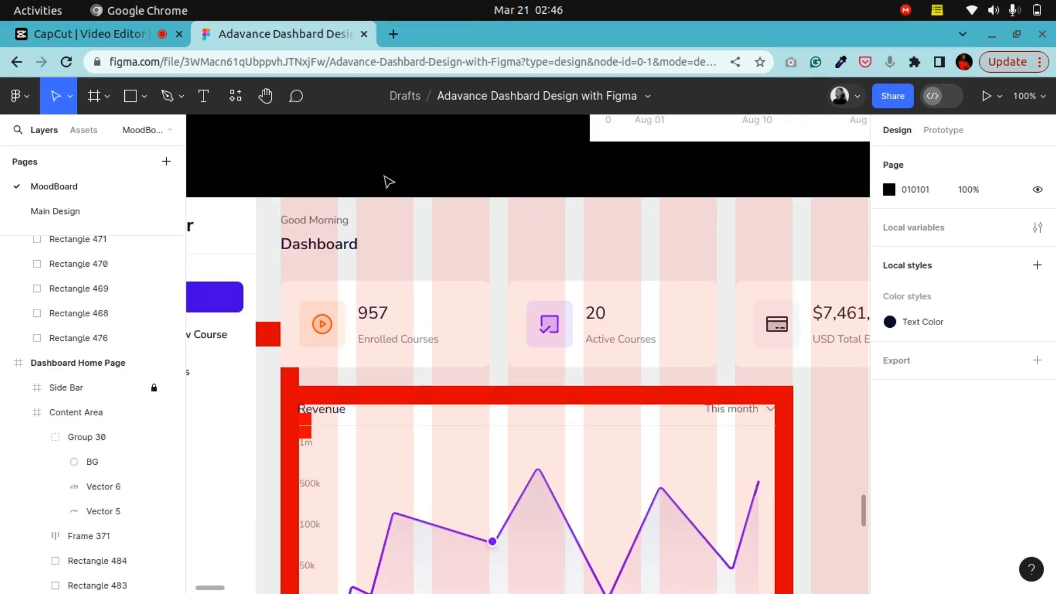
left_click(265, 97)
scroll(525, 473, "up", 5)
scroll(524, 473, "down", 10)
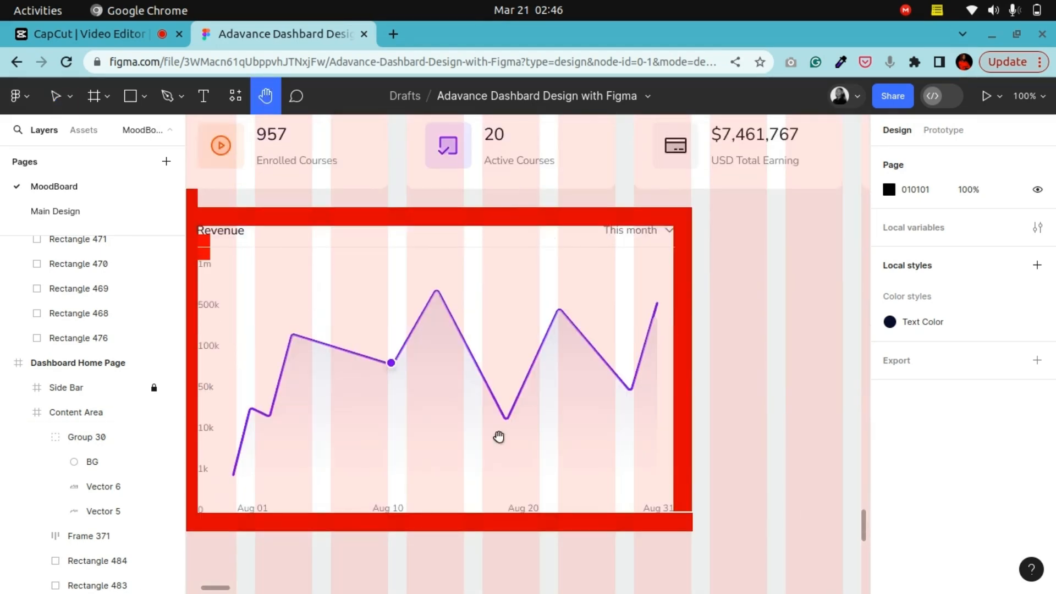
scroll(514, 363, "left", 2)
scroll(632, 391, "up", 3)
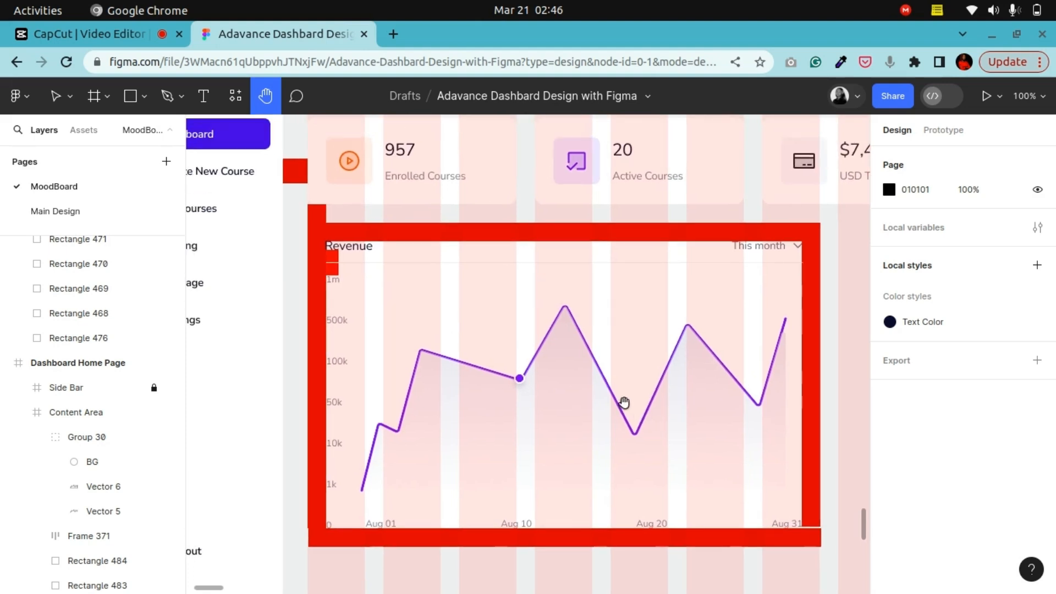
scroll(625, 394, "up", 10, "ctrl")
scroll(593, 450, "down", 3)
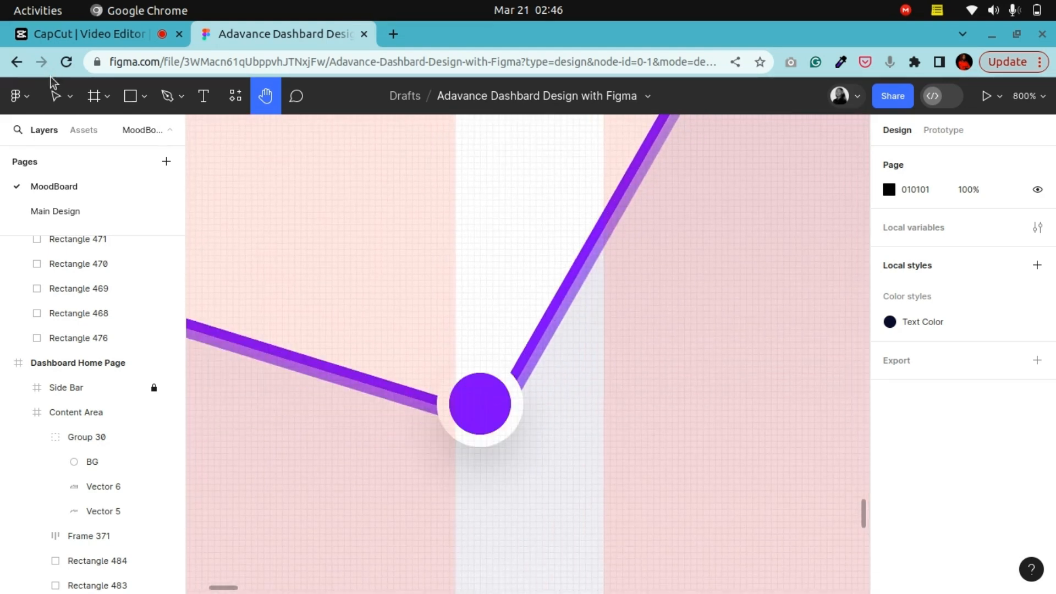
left_click(55, 96)
double_click(486, 403)
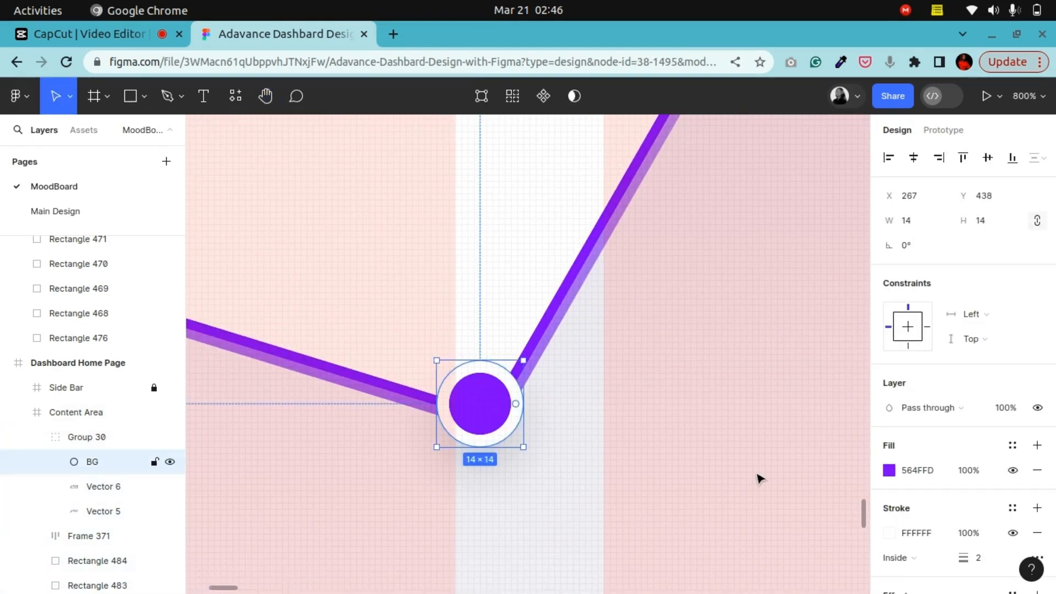
scroll(960, 495, "down", 2)
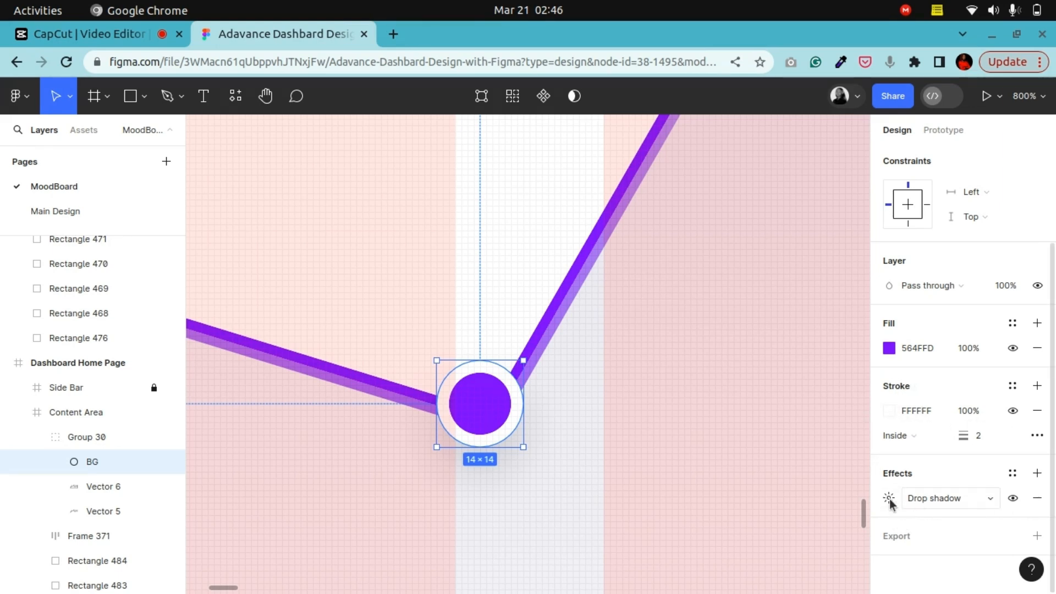
Group the tooltip popup and the dashed vertical line of the reference Revenue chart
key("ctrl+minus")
key("ctrl+minus")
key("ctrl+minus")
key("ctrl+minus")
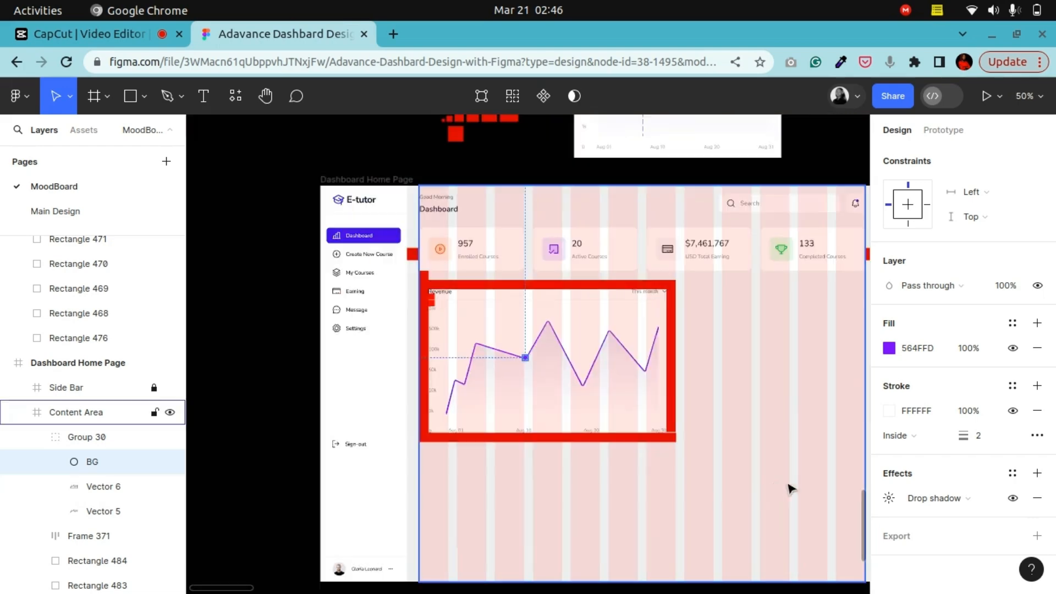
scroll(752, 486, "up", 3)
left_click(646, 220)
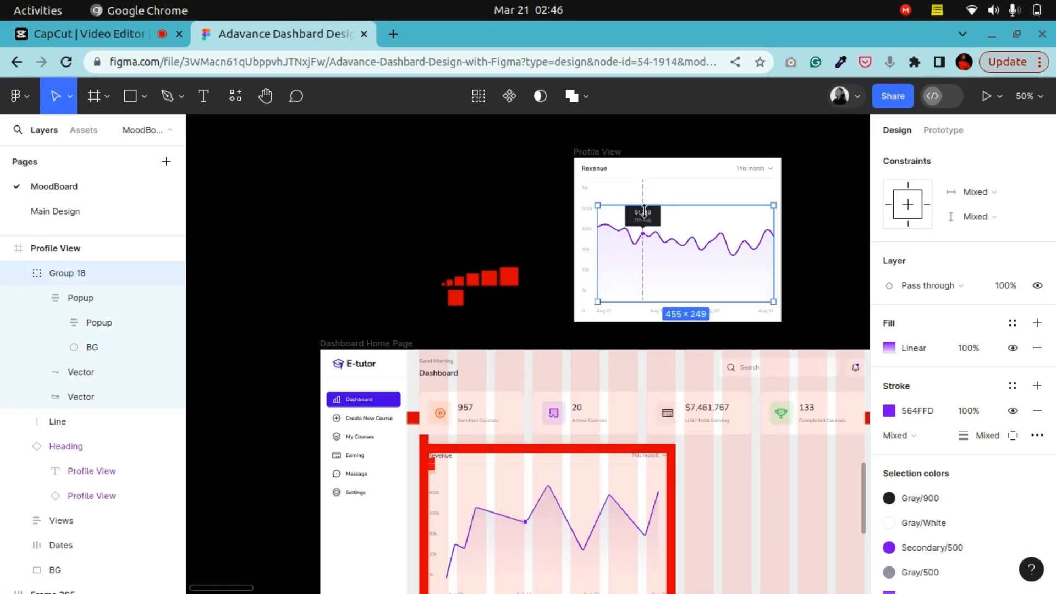
double_click(648, 223)
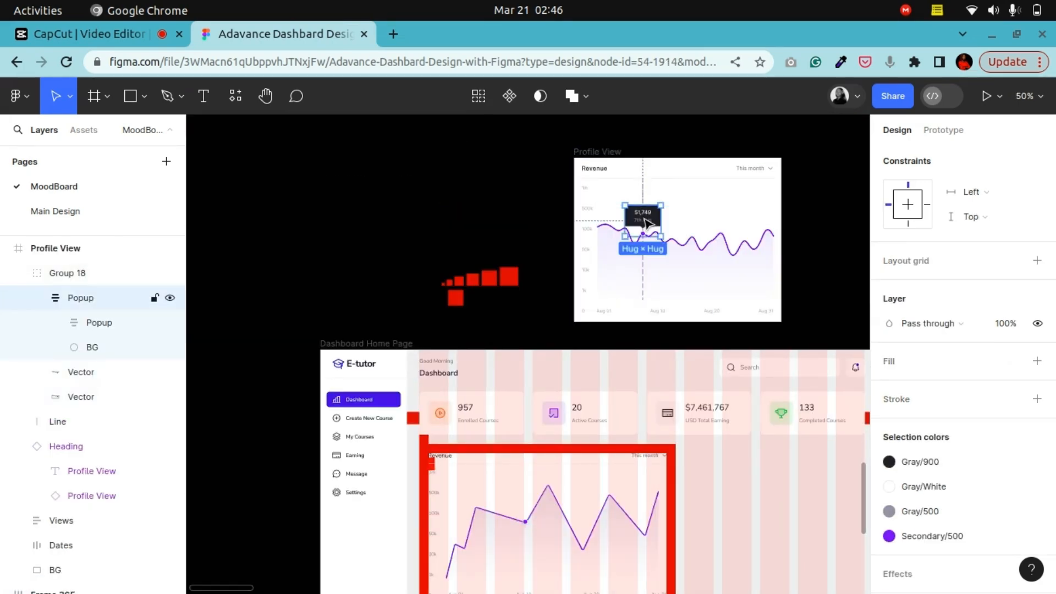
left_click(643, 190)
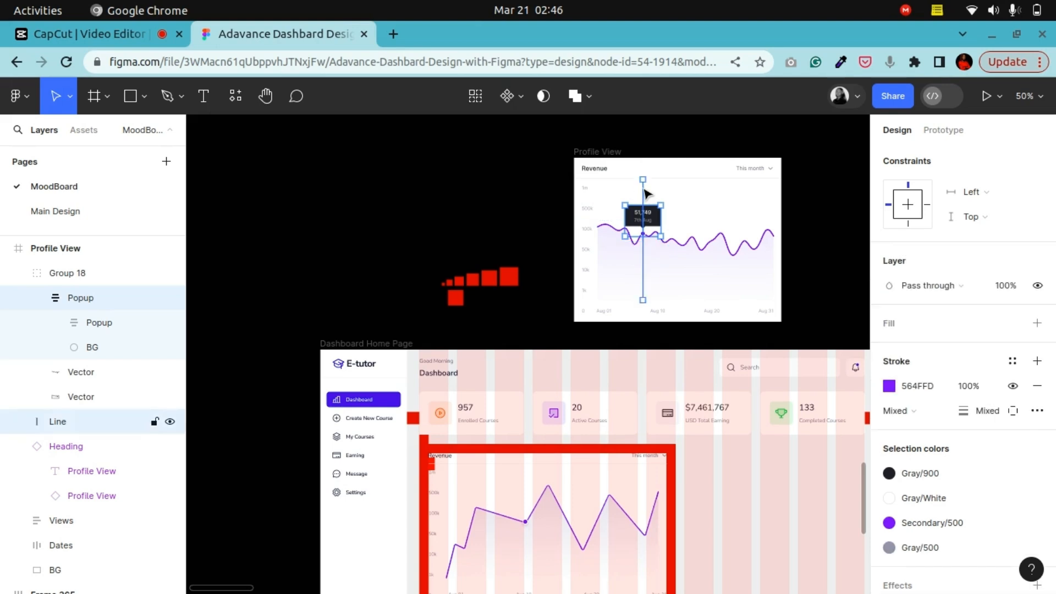
right_click(644, 225)
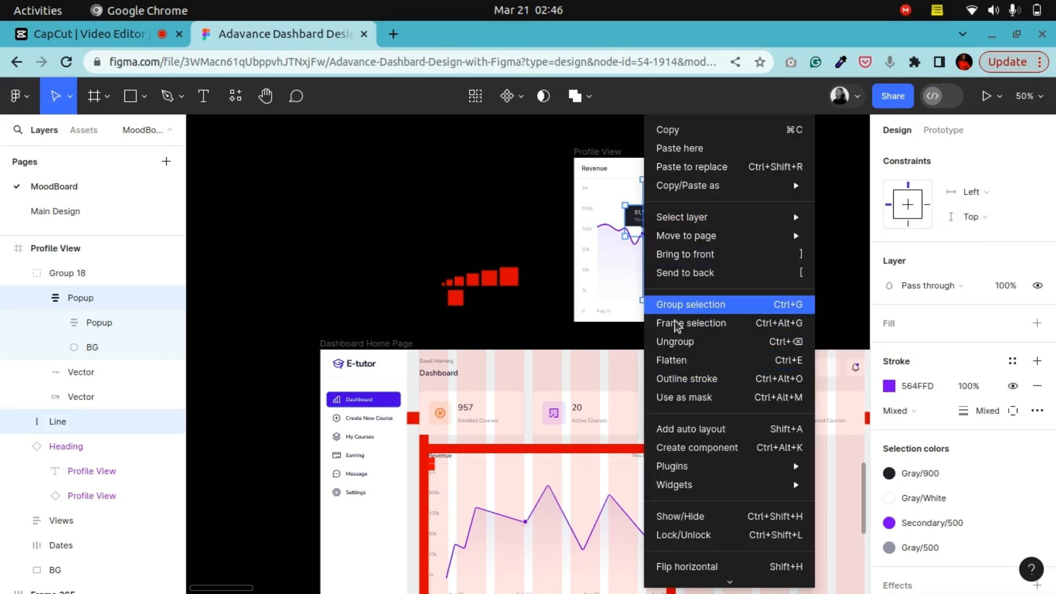
left_click(683, 305)
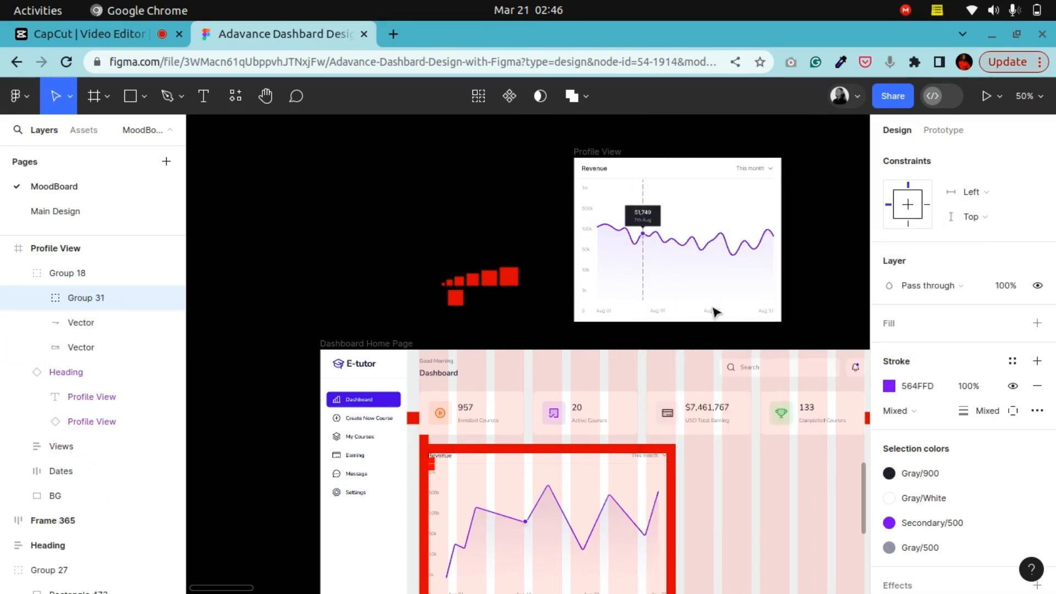
scroll(566, 549, "down", 3)
key("ctrl+plus")
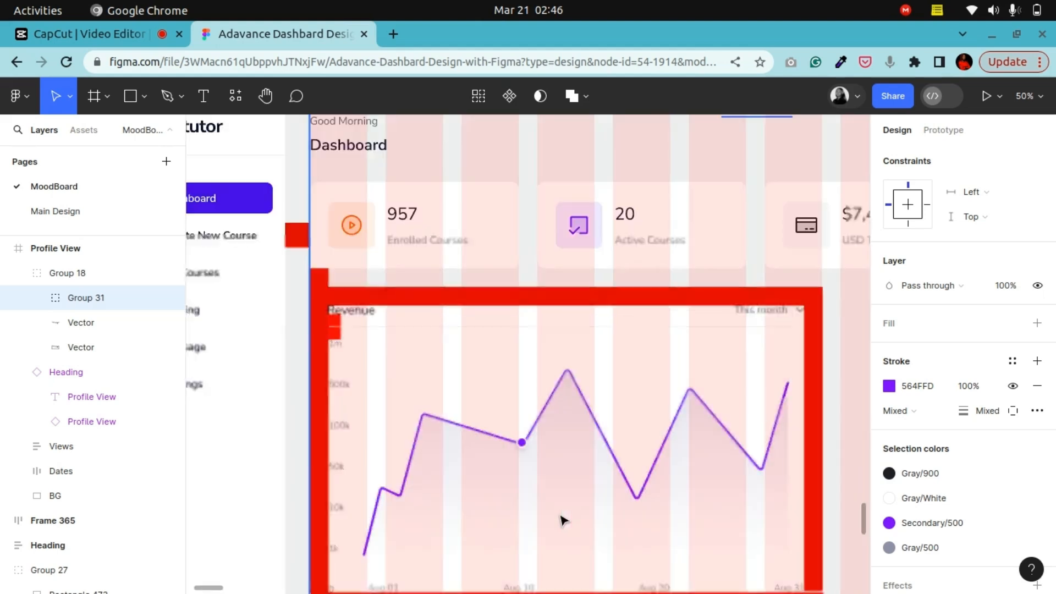
left_click(560, 515)
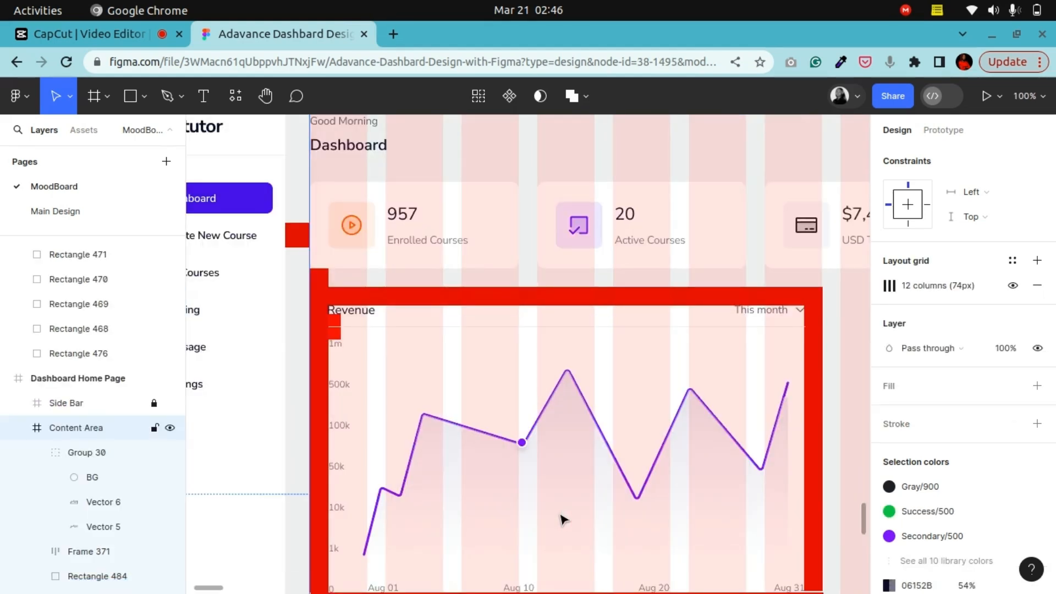
key("ctrl+v")
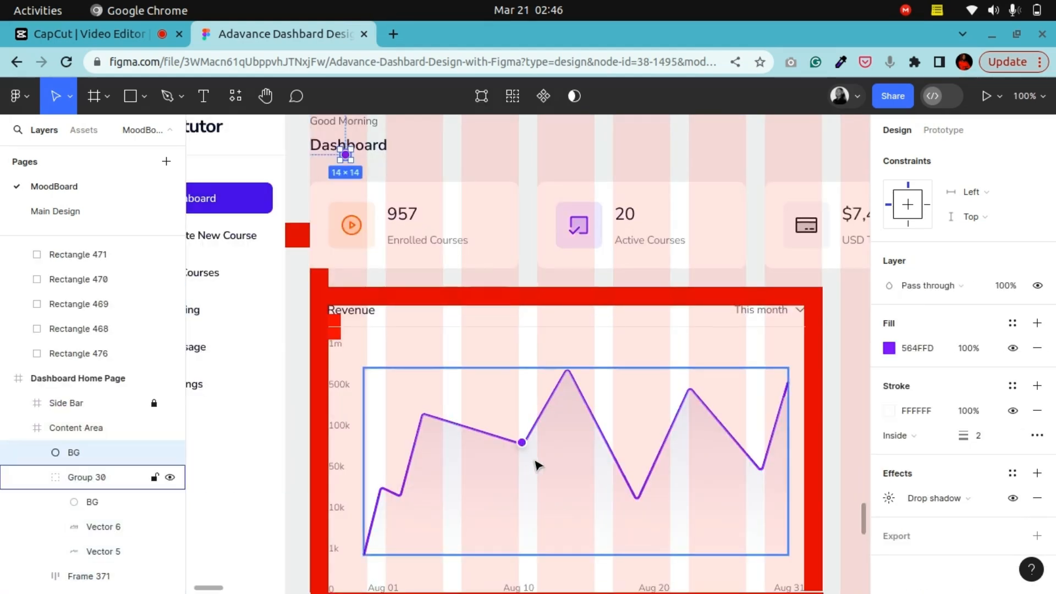
scroll(538, 401, "down", 5)
scroll(537, 396, "up", 2)
scroll(538, 466, "up", 1)
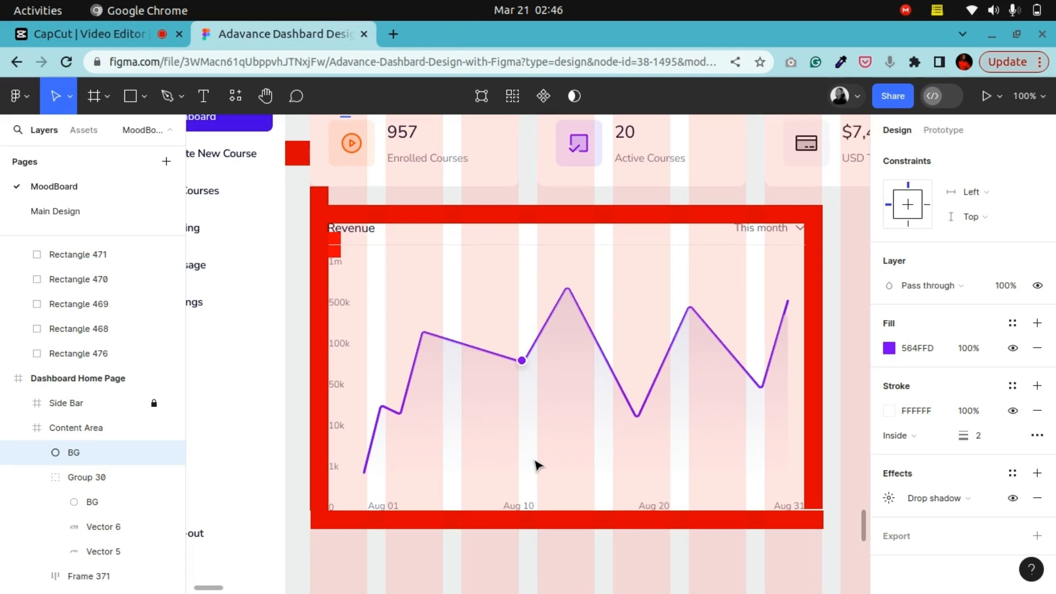
key("ctrl+z")
Copy the grouped tooltip and dashed line from the reference chart
key("minus")
key("minus")
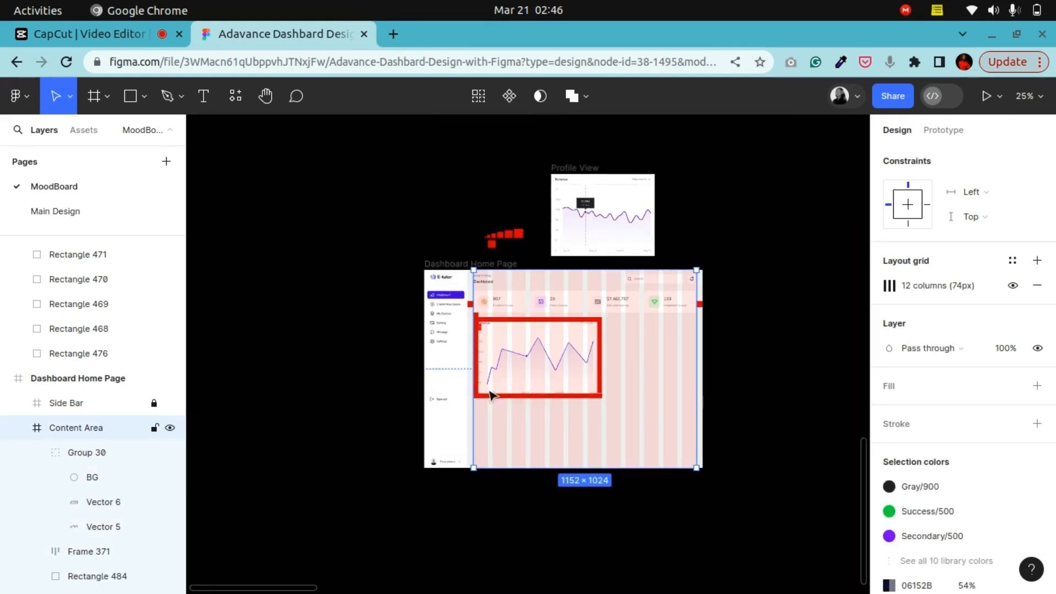
double_click(592, 215)
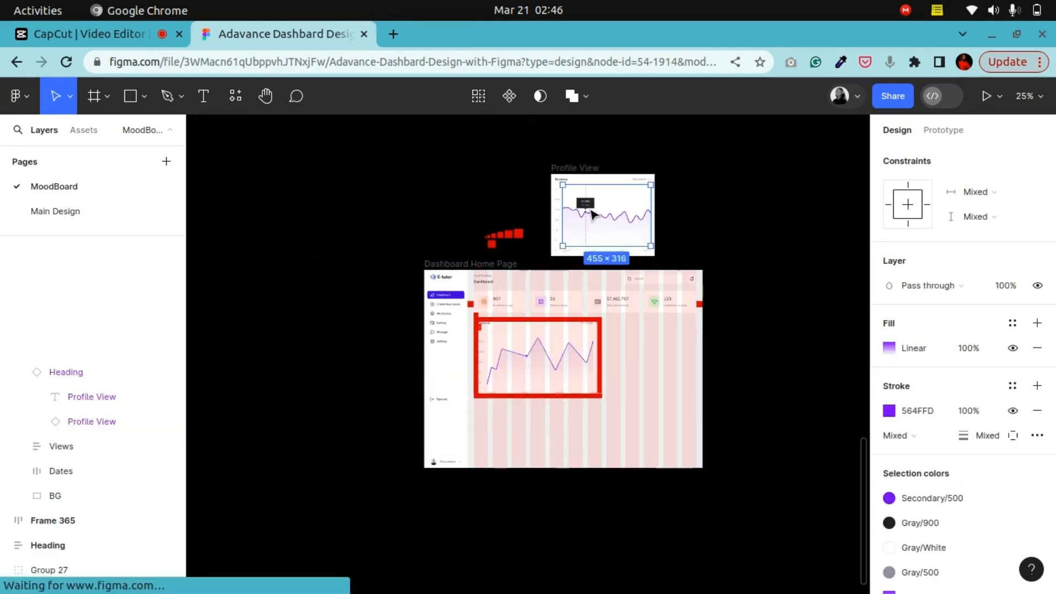
right_click(592, 215)
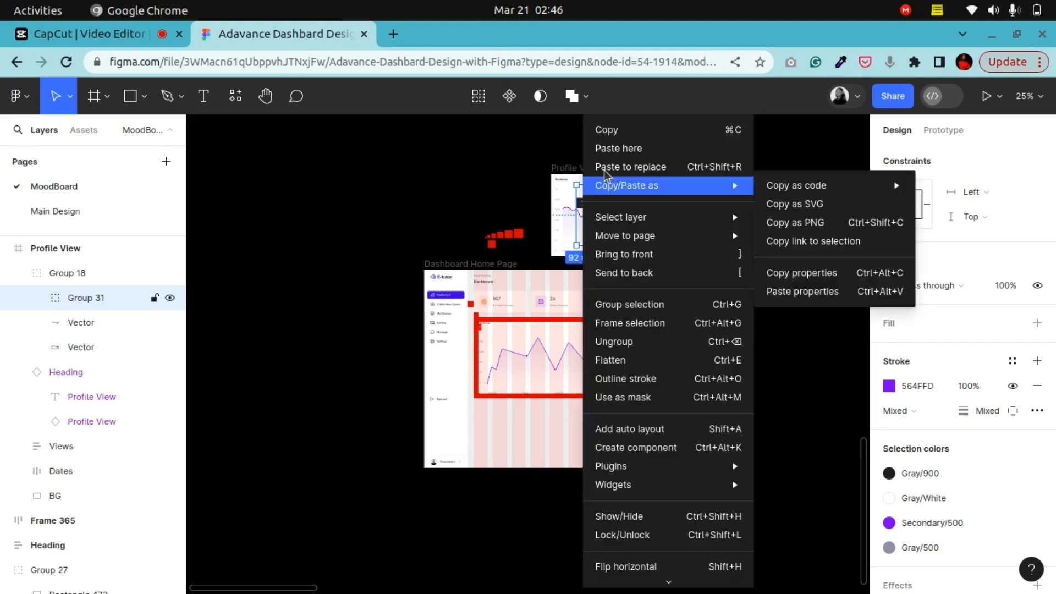
left_click(612, 127)
Paste the tooltip group into the Content Area and place its marker beside the chart line's low point above Aug 10
key("plus")
key("plus")
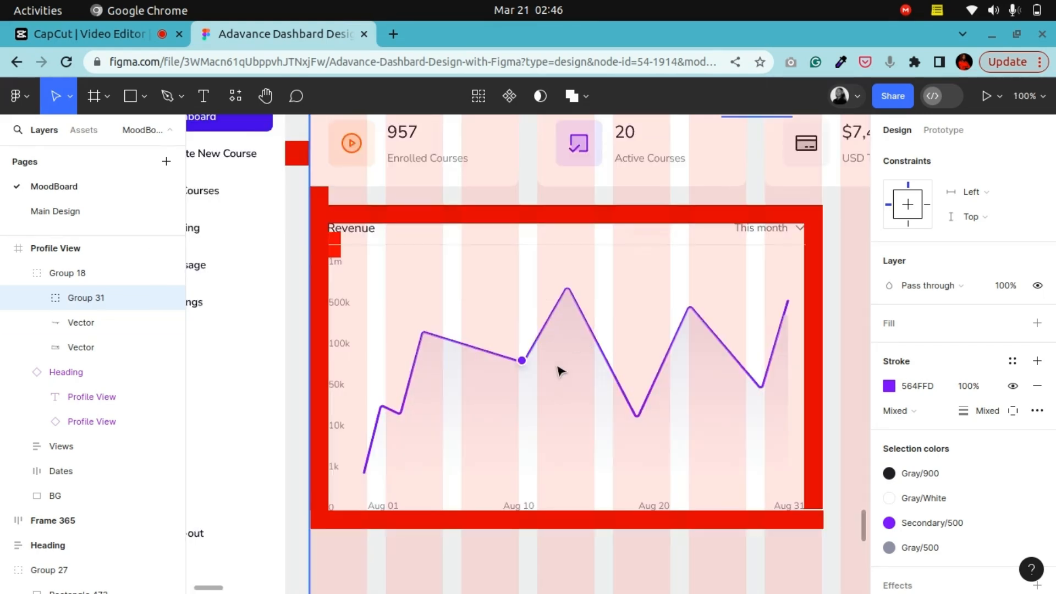
left_click(560, 371)
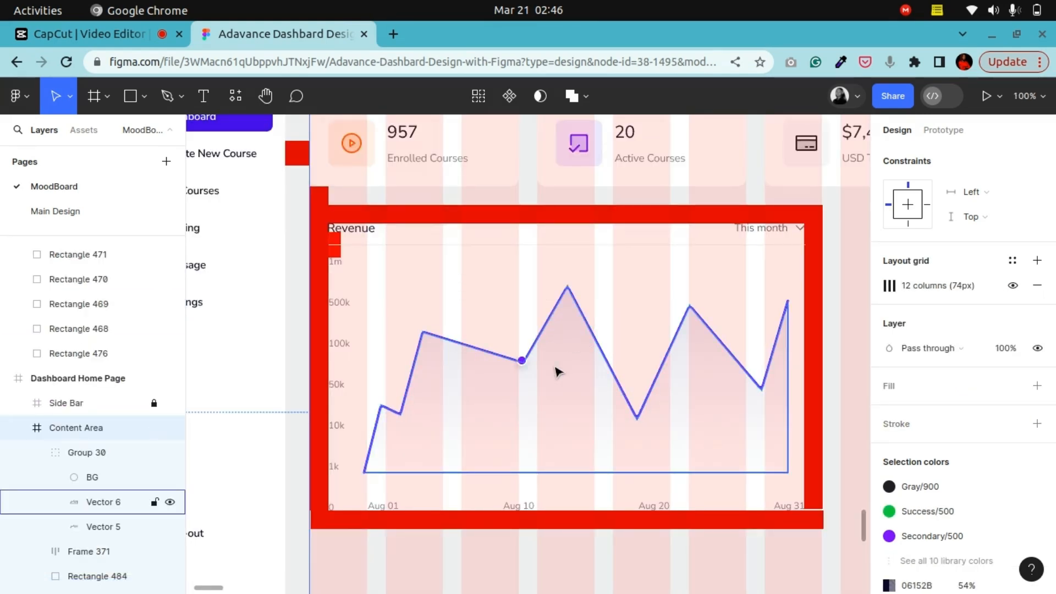
key("ctrl+v")
scroll(557, 372, "up", 3)
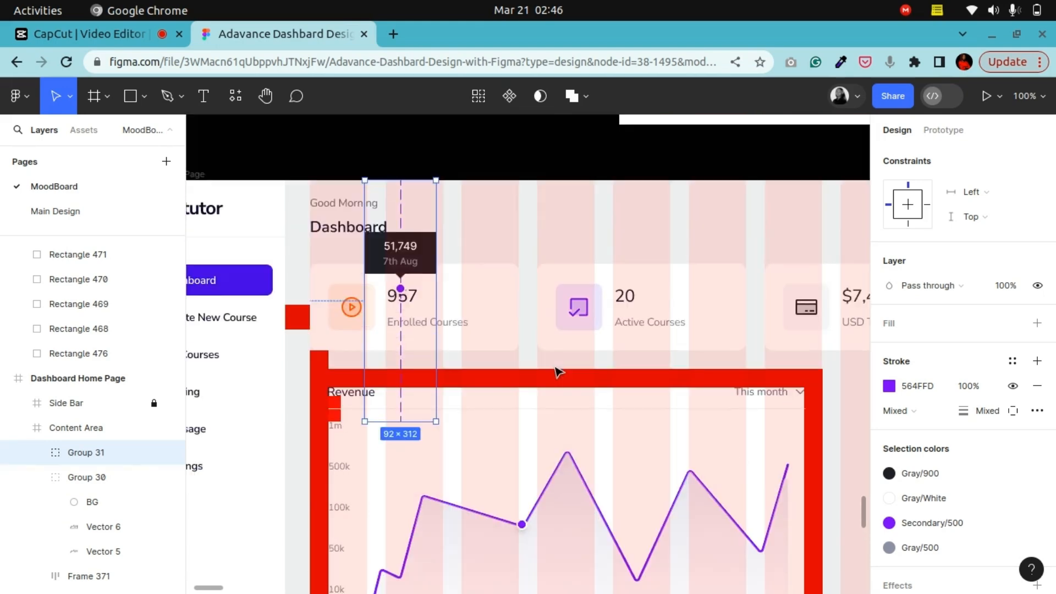
left_click_drag(424, 291, 527, 485)
scroll(527, 485, "down", 2)
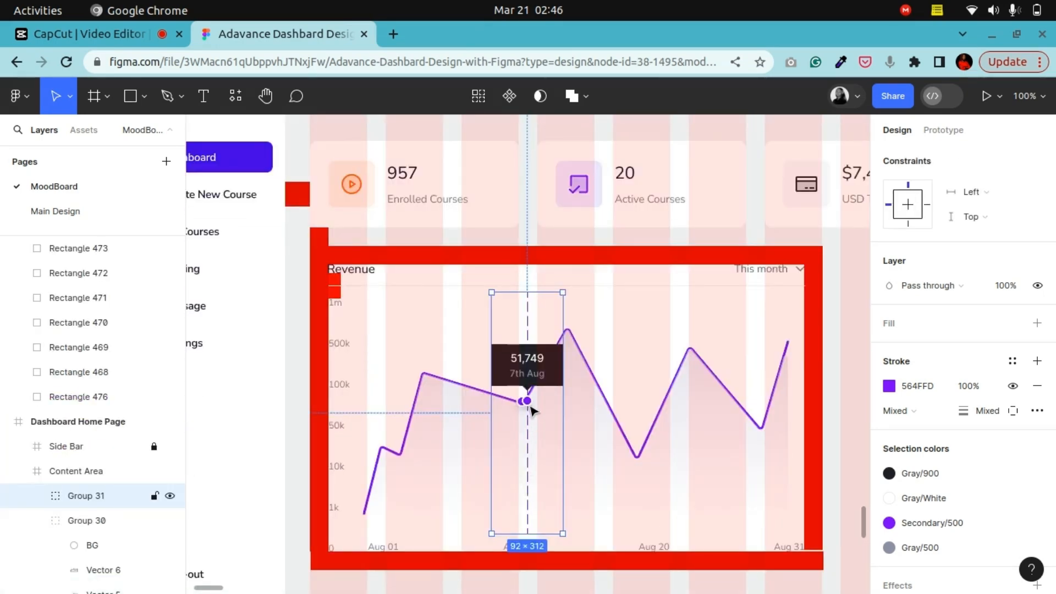
Delete the chart's original circular marker beside the pasted tooltip marker, leaving only the pasted one at the low point
scroll(531, 411, "up", 5)
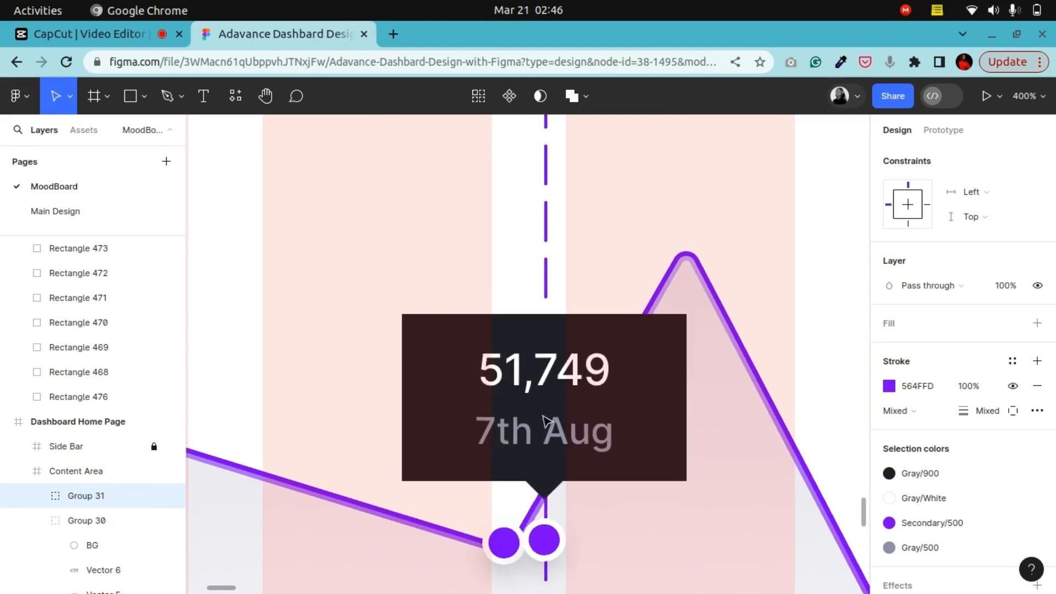
double_click(497, 552)
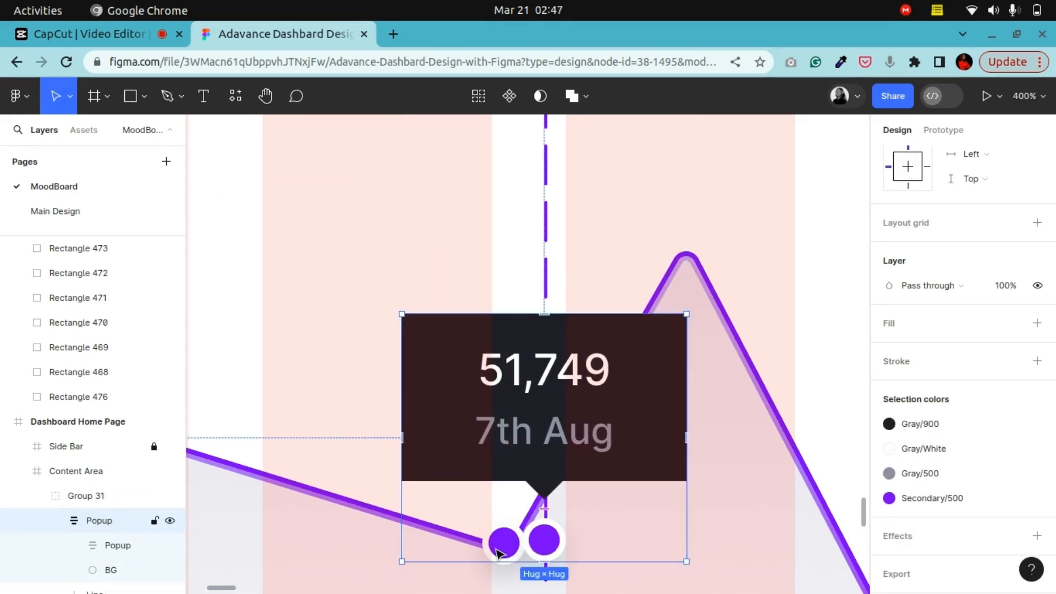
left_click(36, 496)
left_click(89, 545)
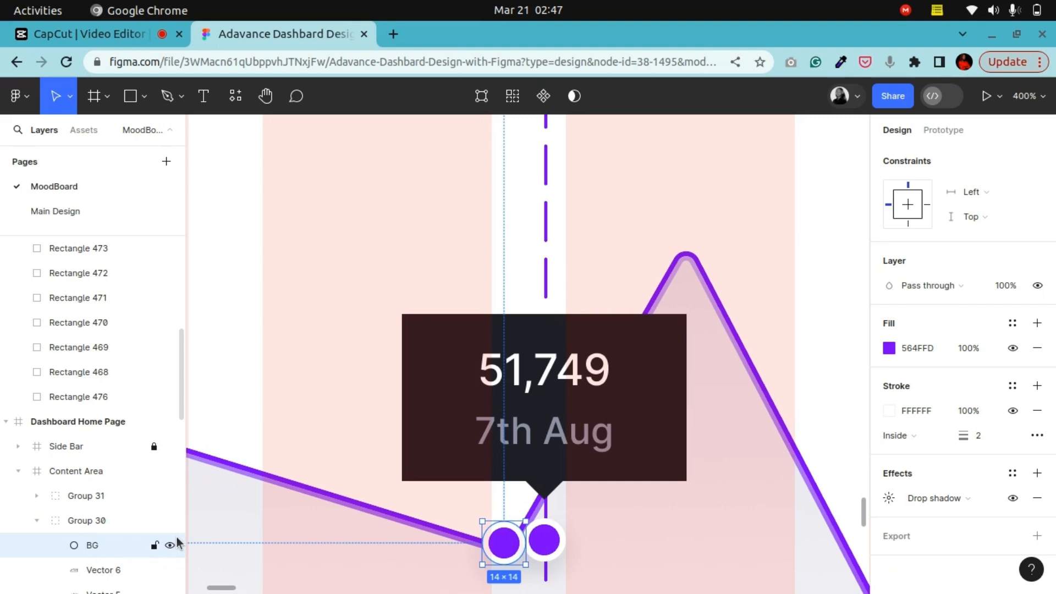
key("Delete")
Move the pasted tooltip group to X 230, Y 305 so its marker sits on the chart line's low point
left_click(575, 421)
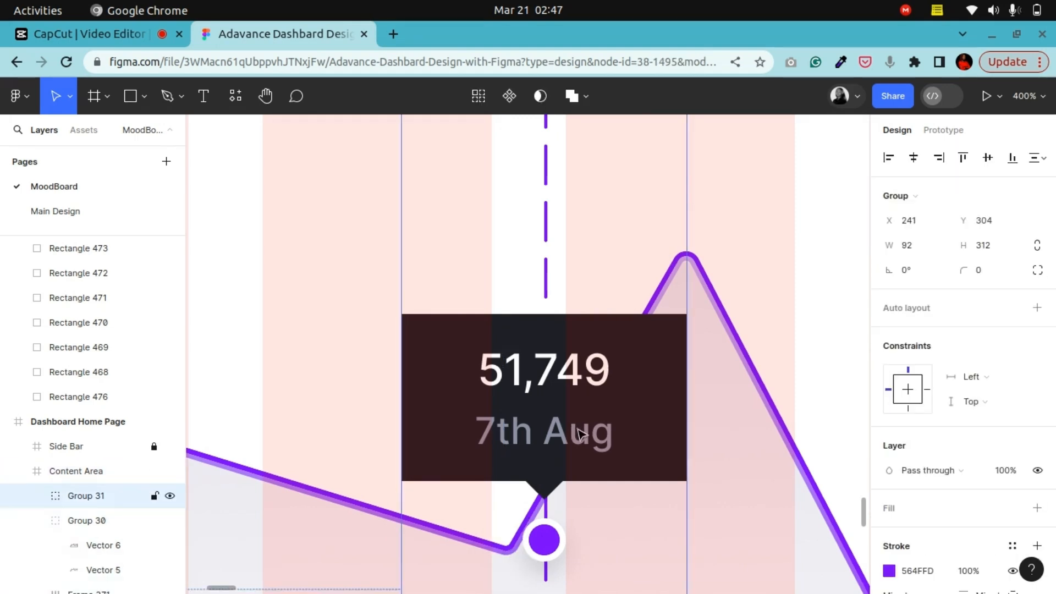
left_click_drag(578, 435, 547, 435)
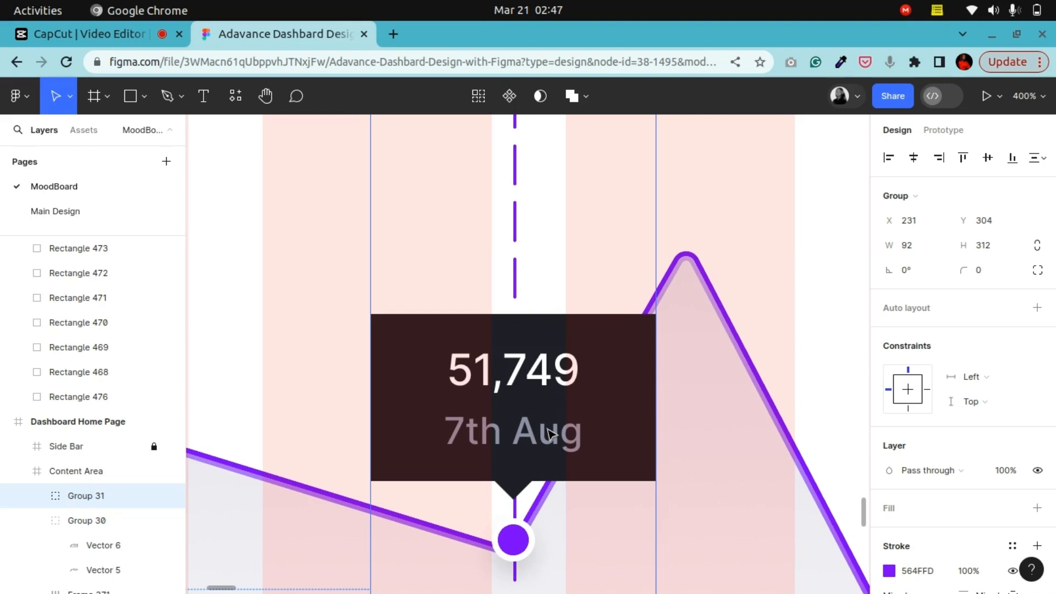
left_click_drag(547, 429, 545, 432)
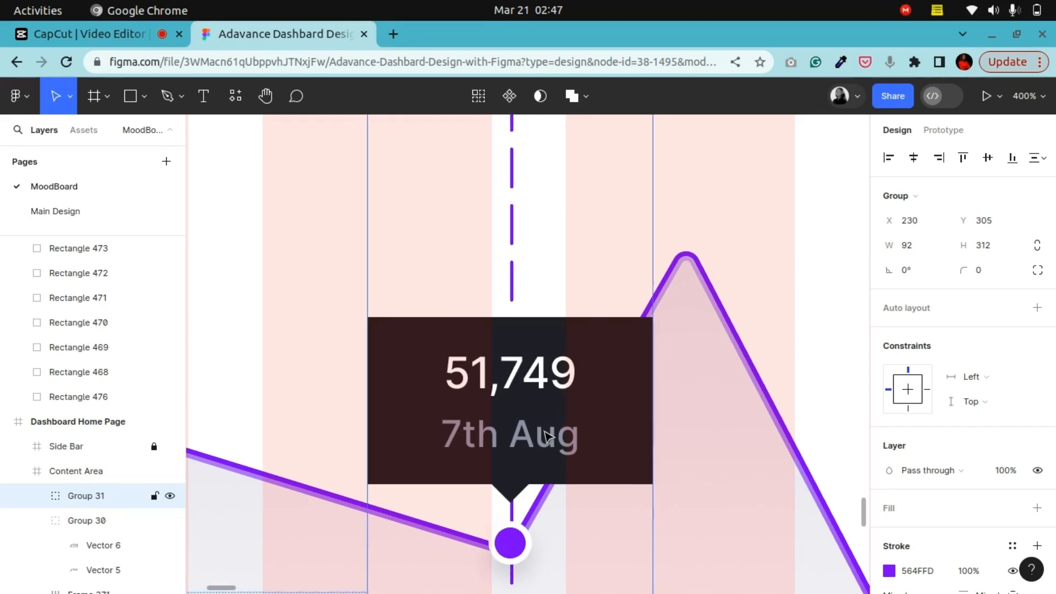
key("ctrl+minus")
key("ctrl+minus")
key("ctrl+plus")
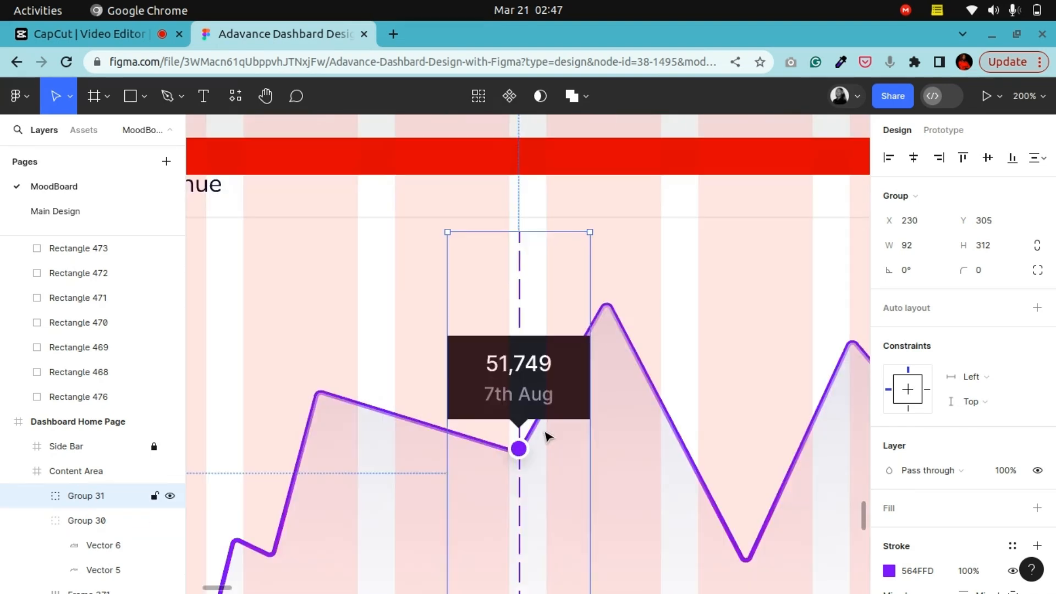
Set the corner radius of the popup frame that wraps the tooltip box and its pointer to 8
double_click(561, 394)
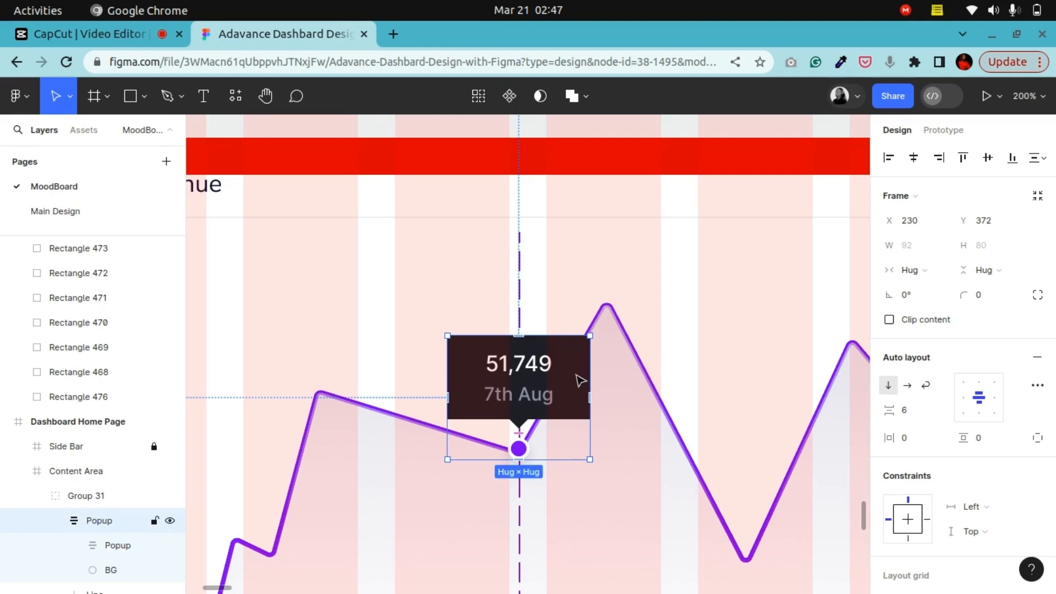
left_click(579, 376)
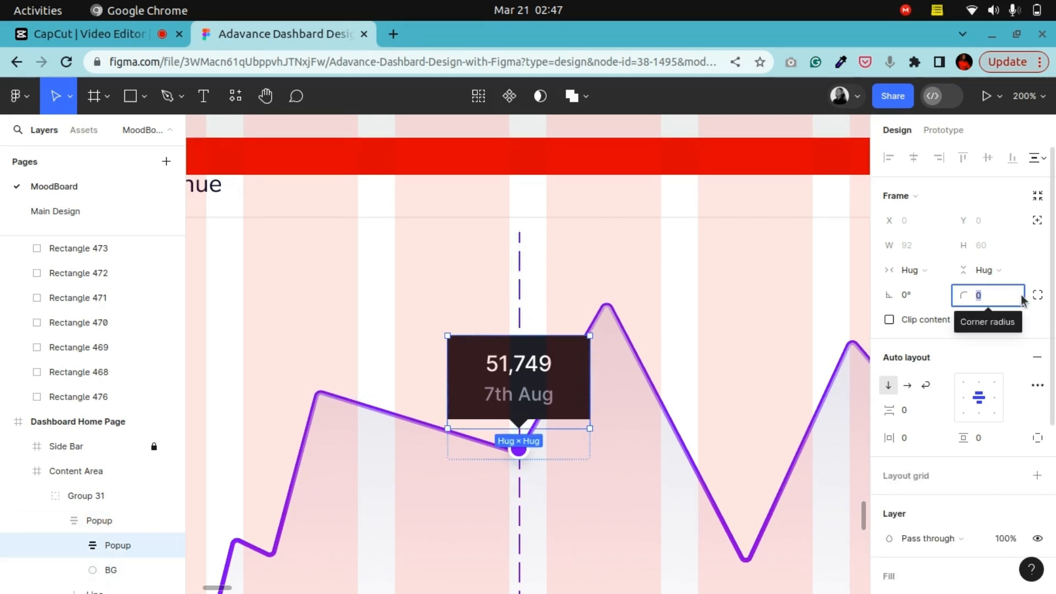
type("8")
key("Return")
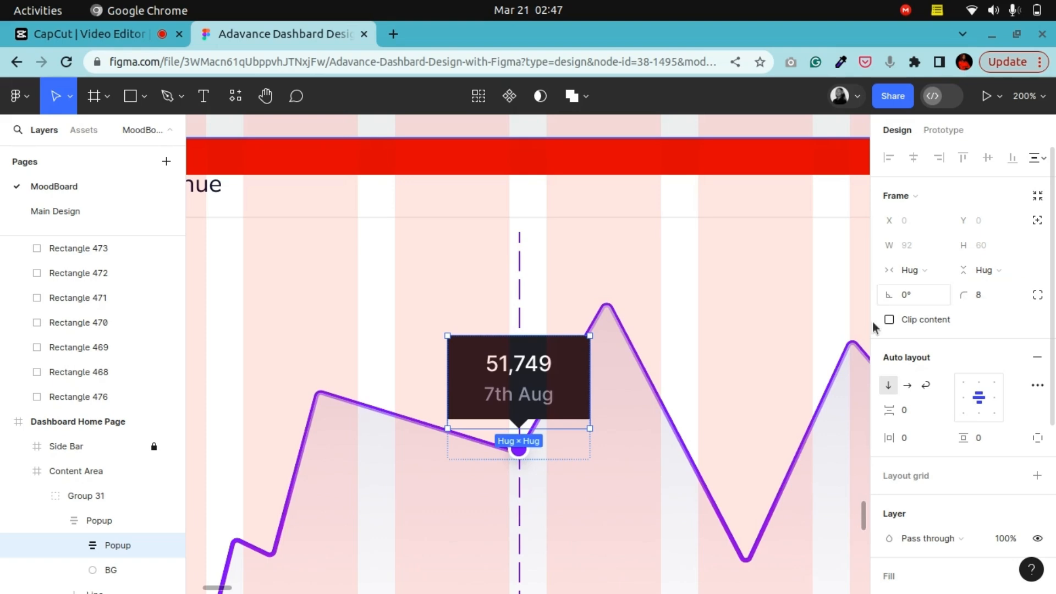
scroll(565, 306, "up", 8)
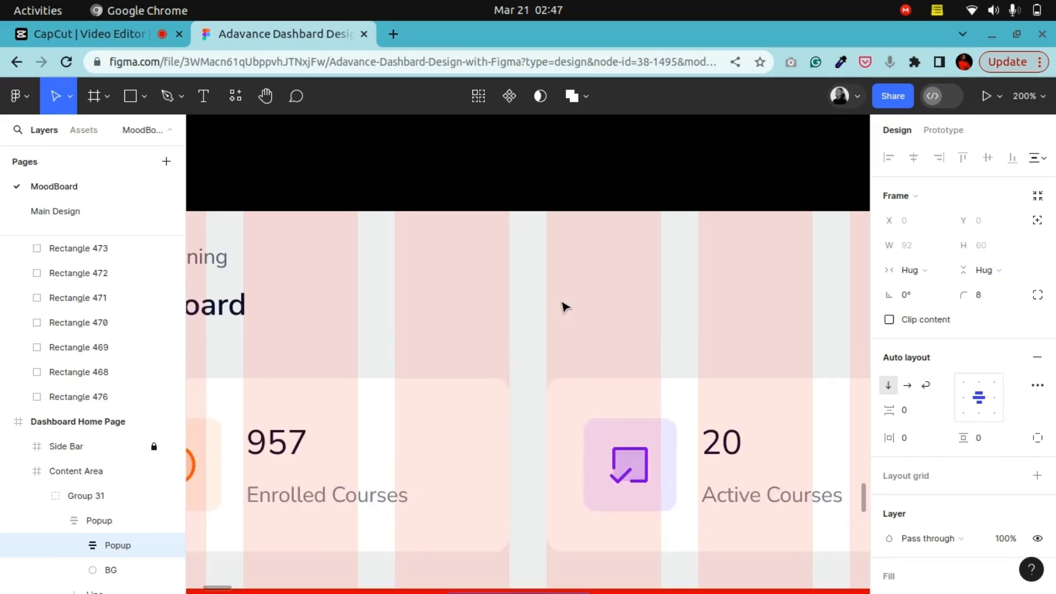
key("shift+0")
left_click(571, 254)
scroll(537, 325, "down", 5)
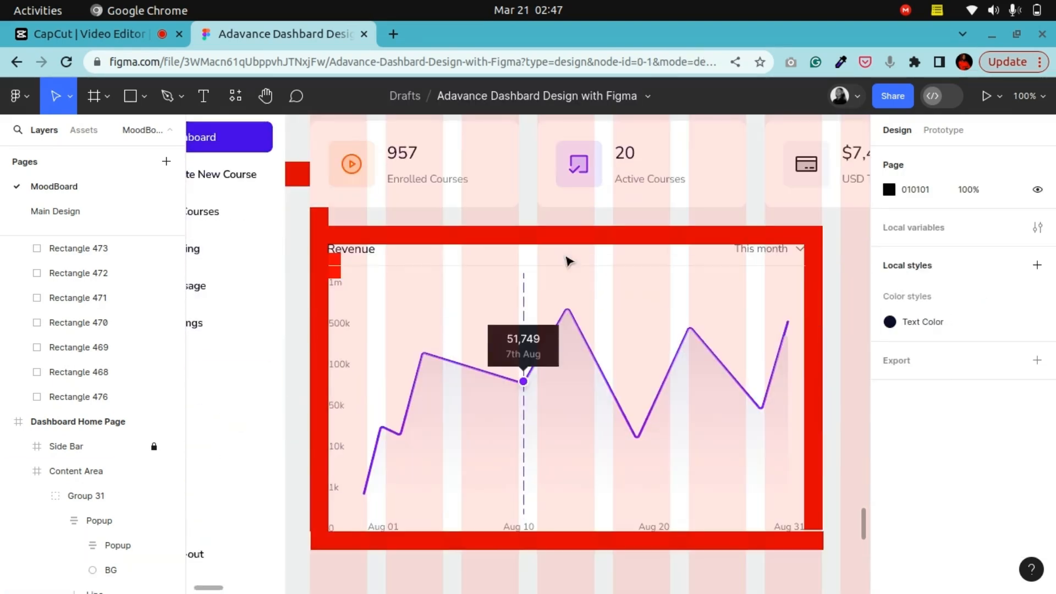
Set the corner radius of the inner dark tooltip box holding the 51,749 and 7th Aug texts to 8
left_click(532, 344)
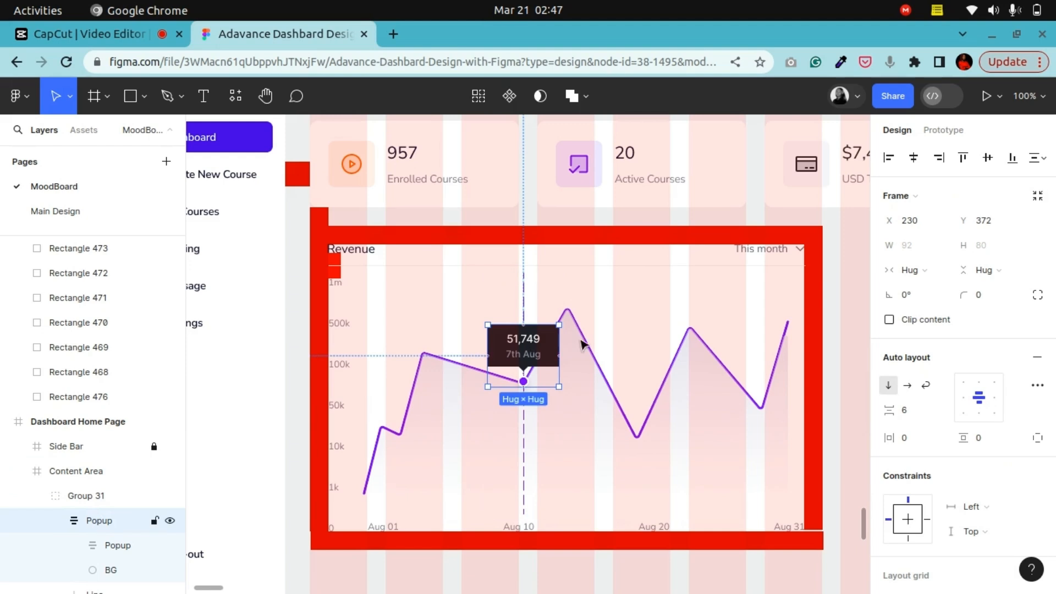
double_click(546, 354)
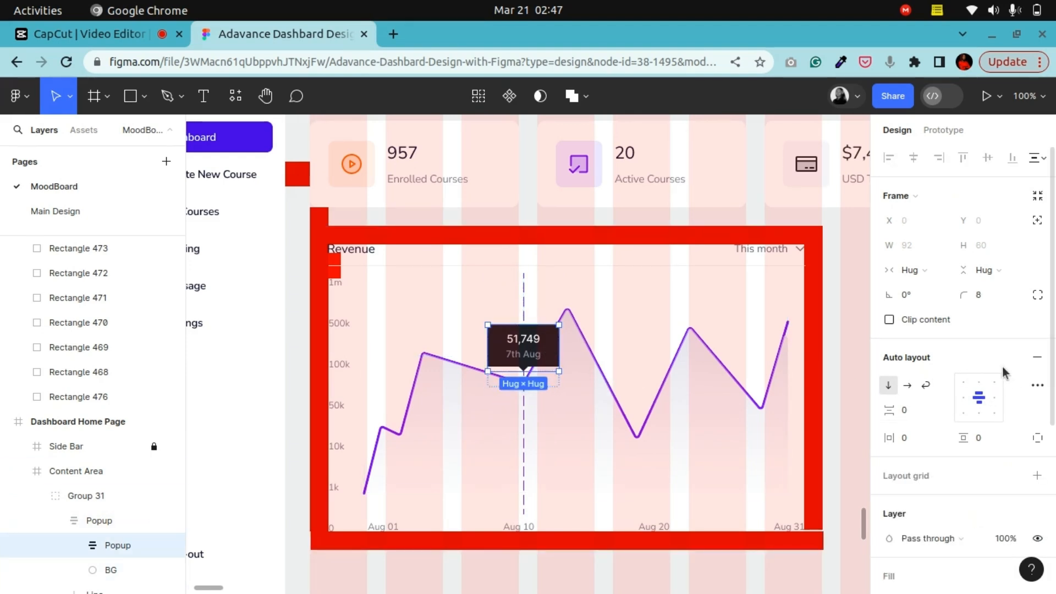
double_click(551, 364)
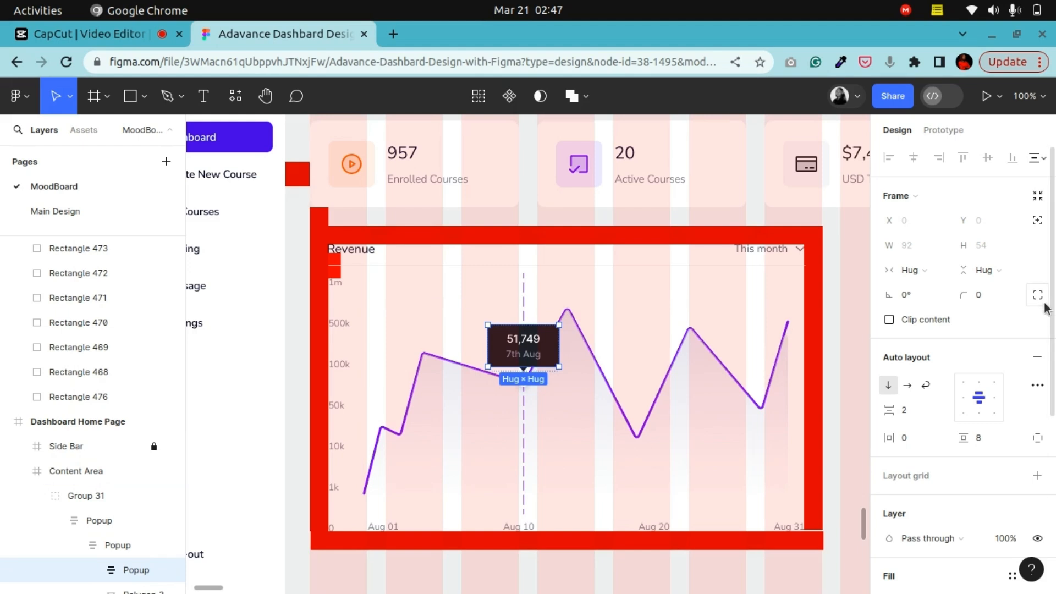
left_click(997, 302)
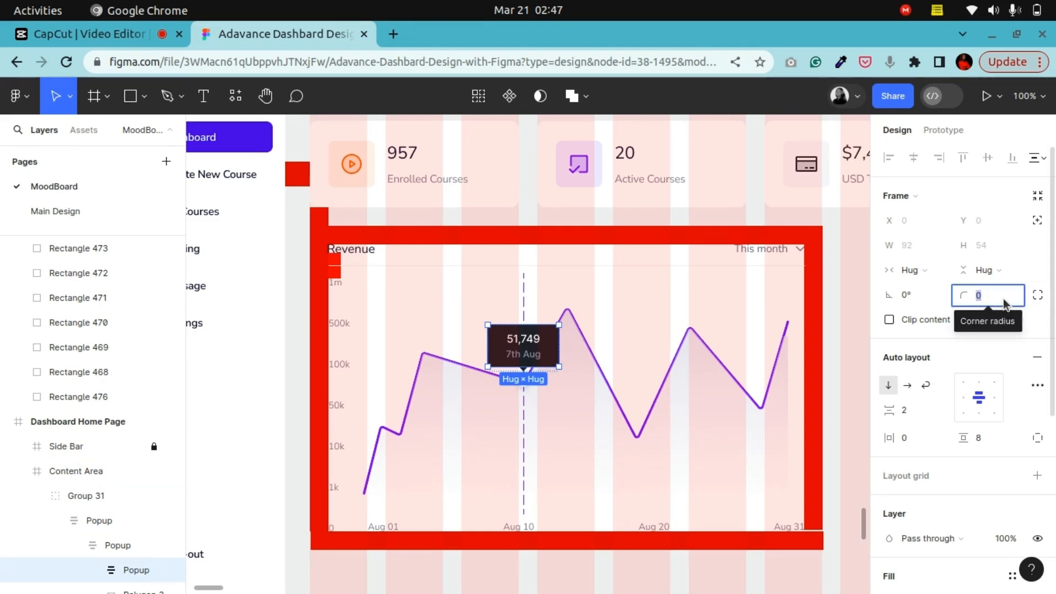
type("8")
key("Return")
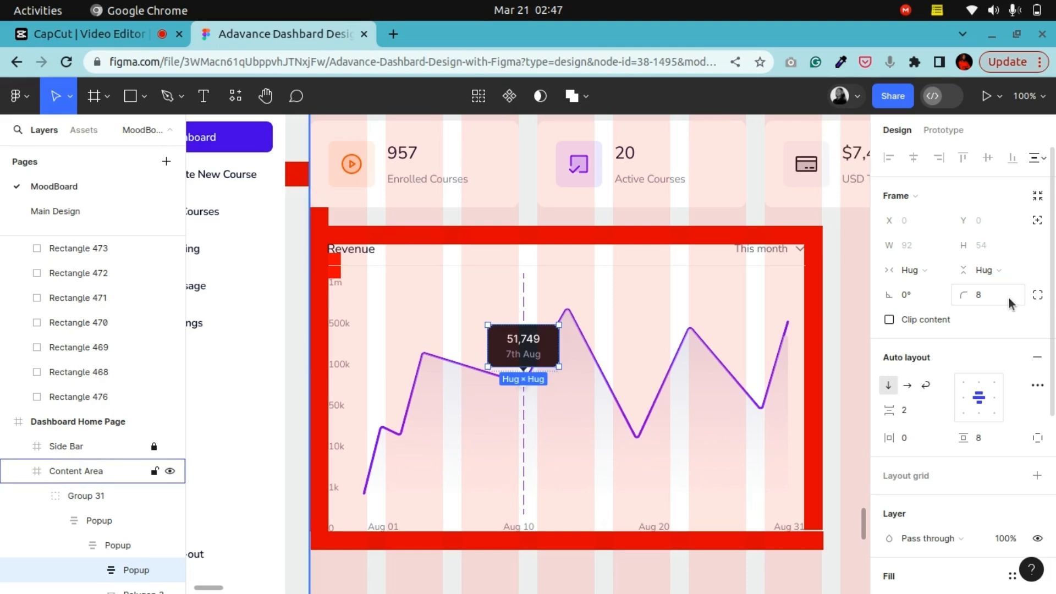
Try a corner radius of 8 on the tooltip's small triangular pointer and undo it
key("shift+2")
left_click(484, 485)
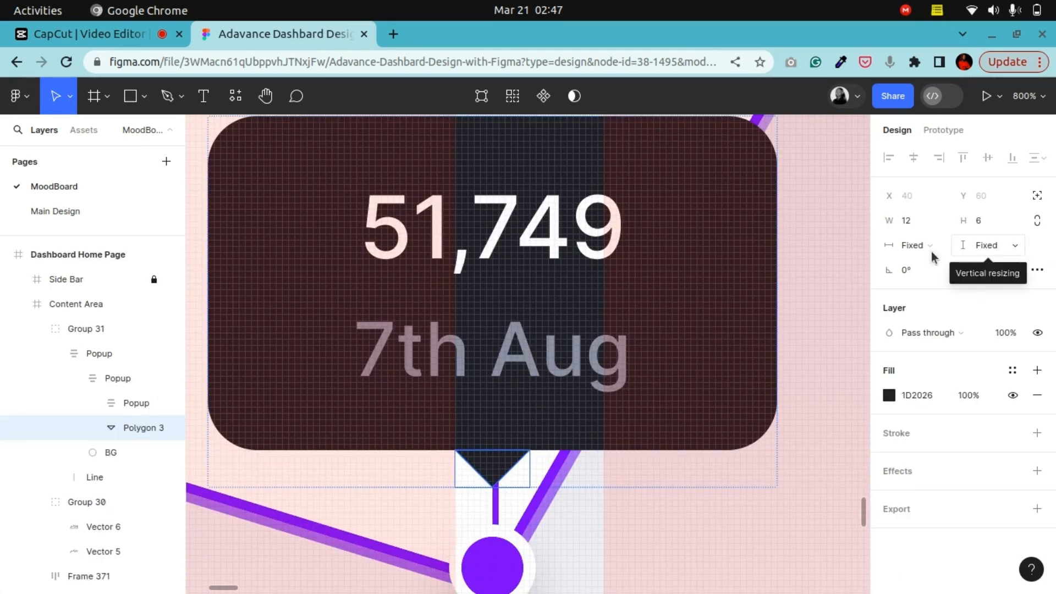
left_click(267, 436)
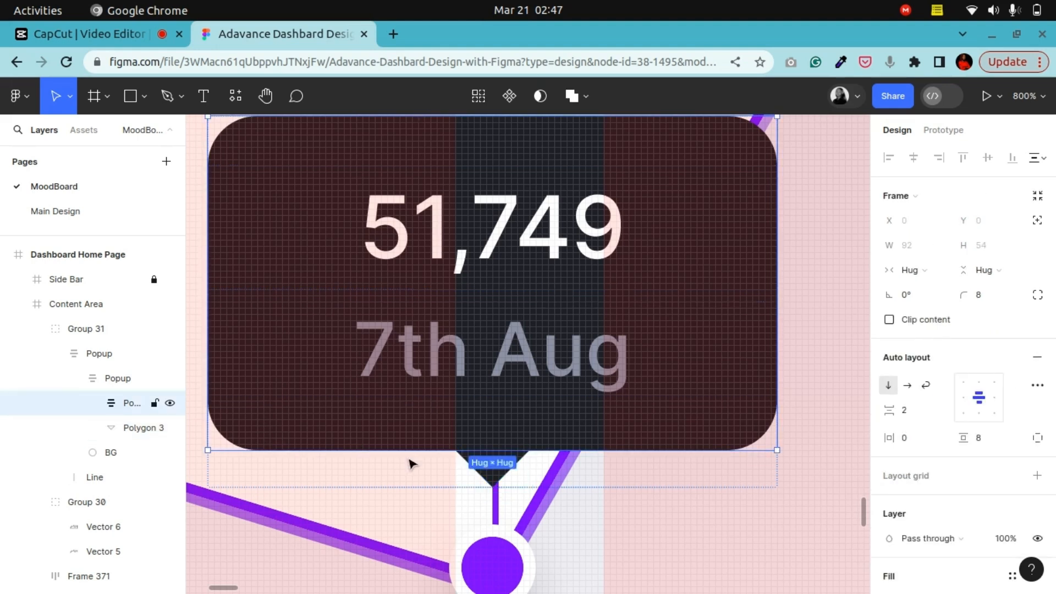
left_click(492, 484)
left_click(994, 275)
type("8")
key("Return")
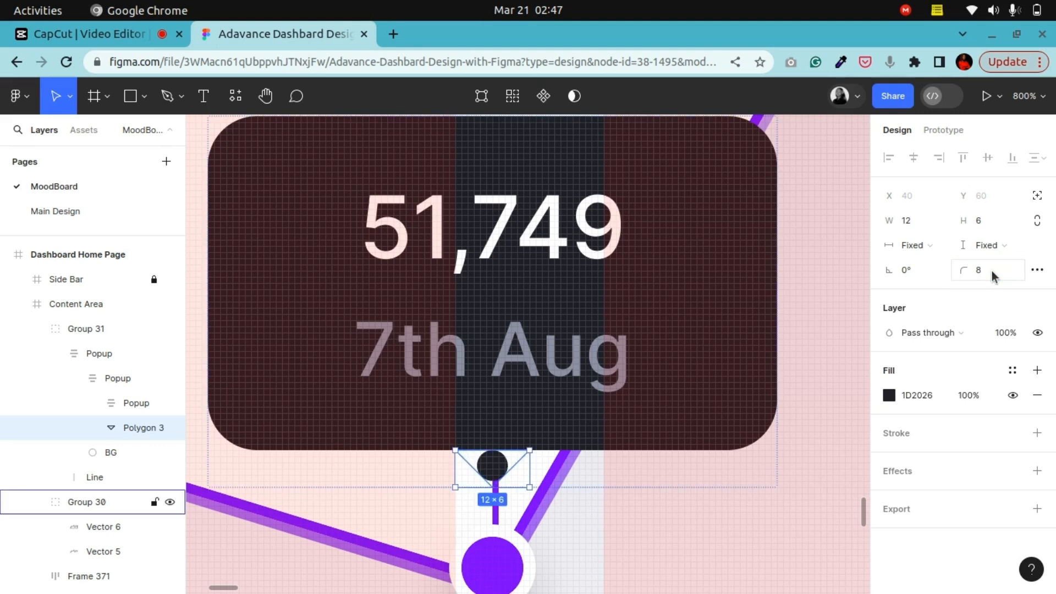
key("ctrl+z")
Try corner radii of 2, 4 and 1 on the tooltip's triangular pointer
left_click(992, 275)
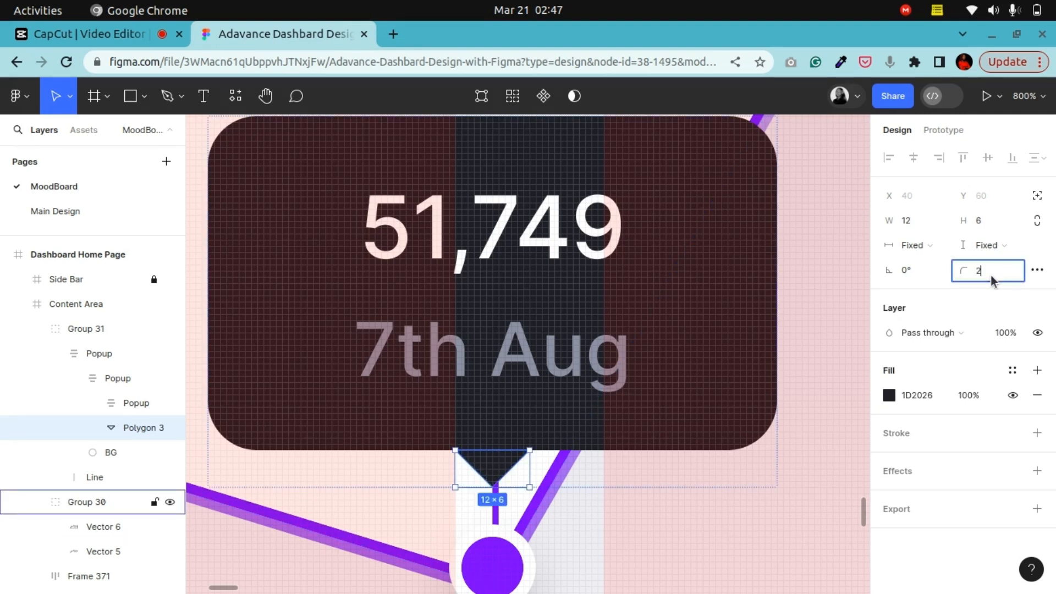
type("2")
key("Return")
left_click(987, 266)
type("4")
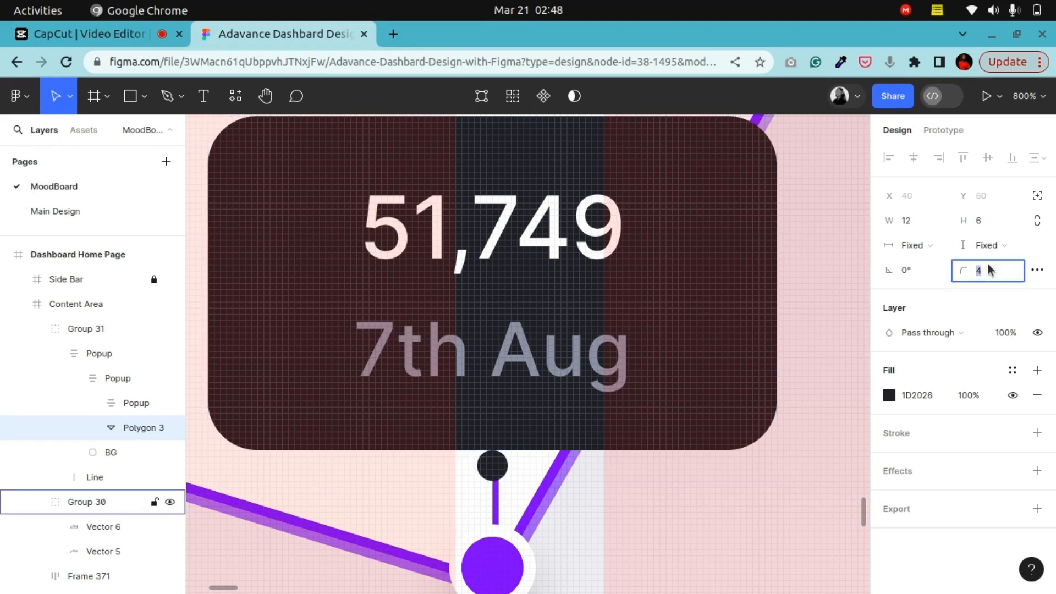
type("1")
key("Return")
Set the corner radius of the tooltip's triangular pointer to 0.5
left_click(988, 265)
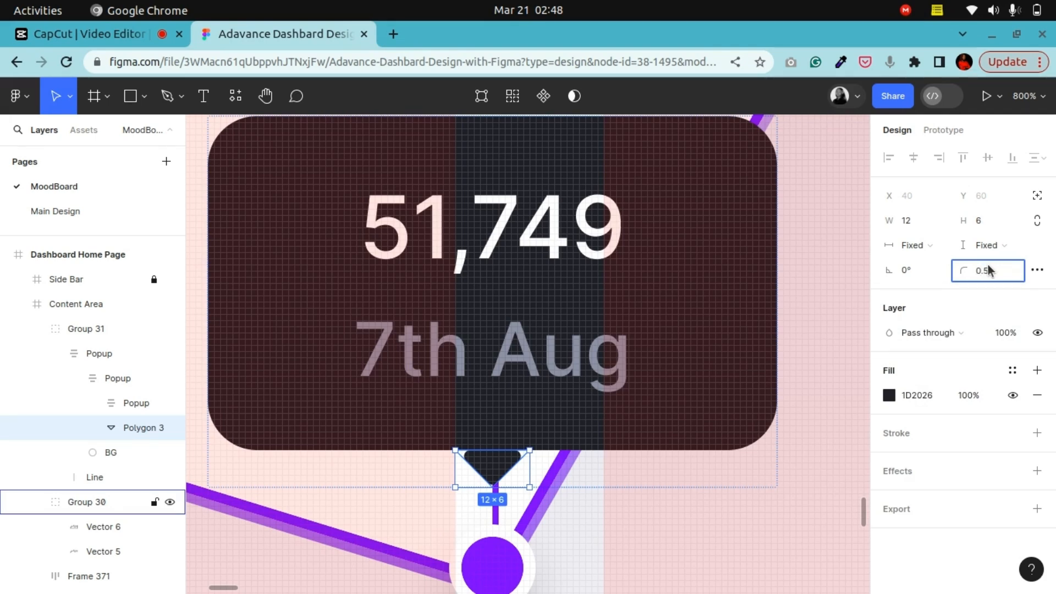
type("0.5")
key("Return")
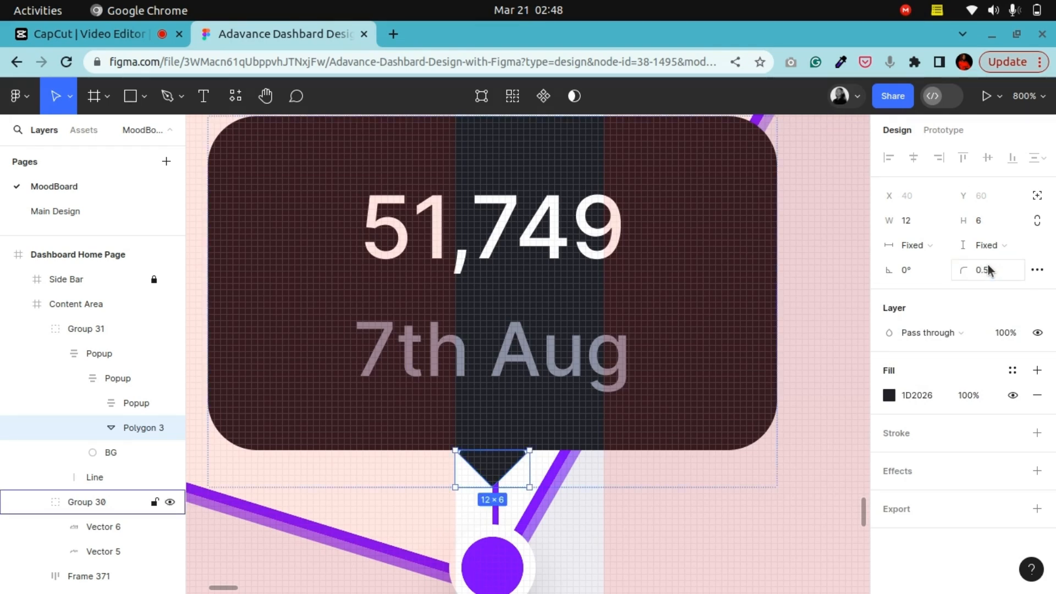
key("minus")
key("minus")
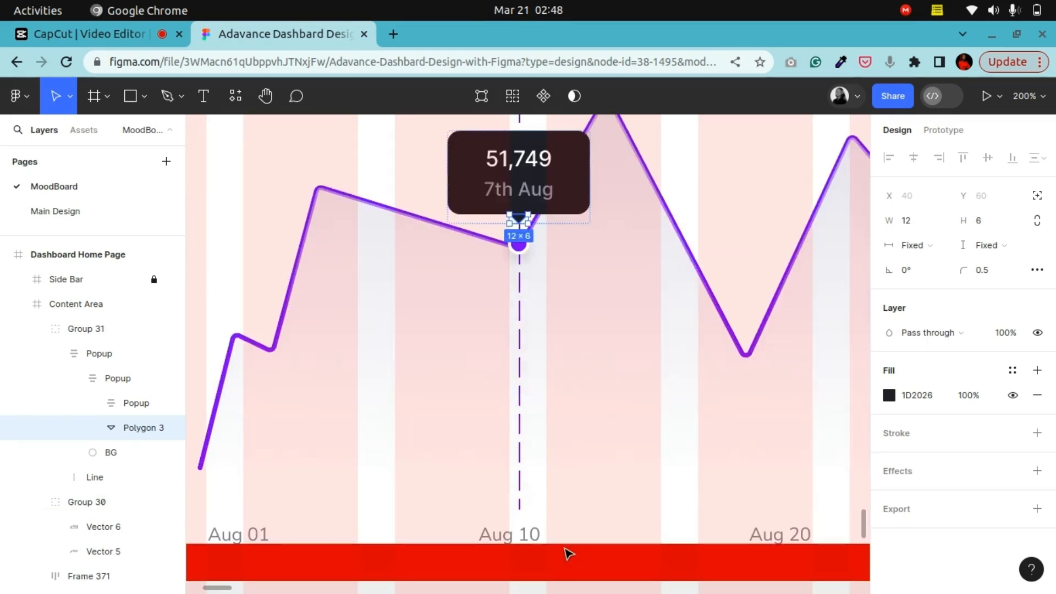
Check the dashed vertical line's stroke color and review the whole Revenue chart in the dashboard
left_click(521, 483)
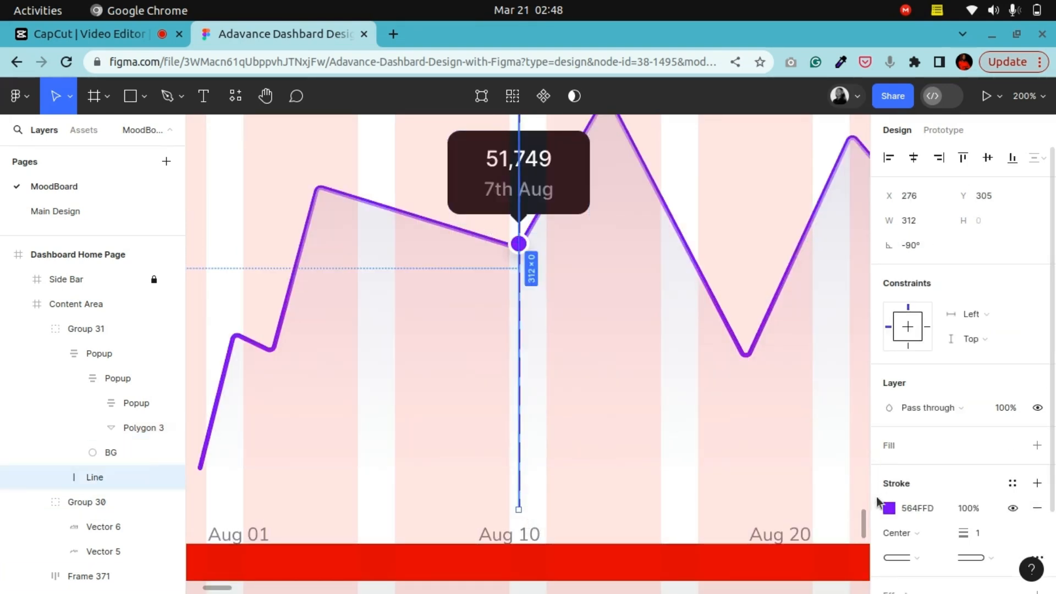
left_click(889, 508)
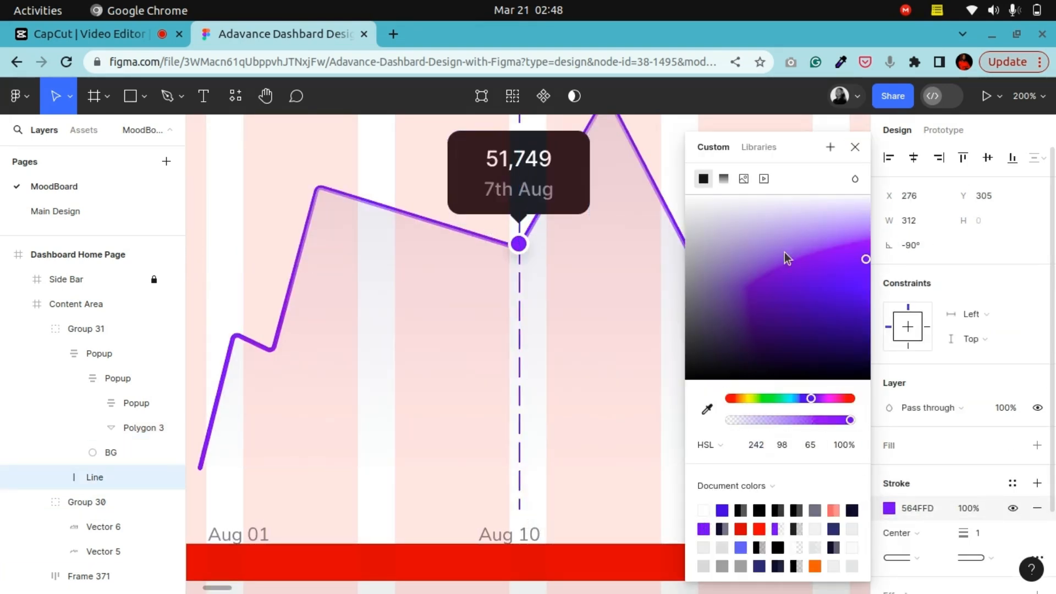
left_click(855, 147)
scroll(767, 410, "up", 4)
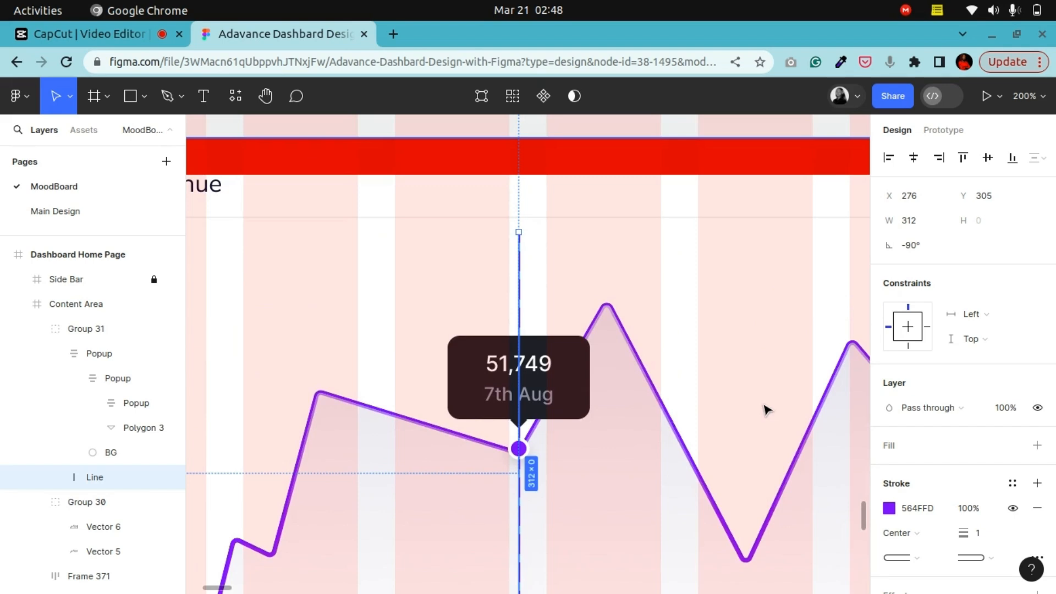
scroll(767, 409, "down", 5)
left_click(295, 260)
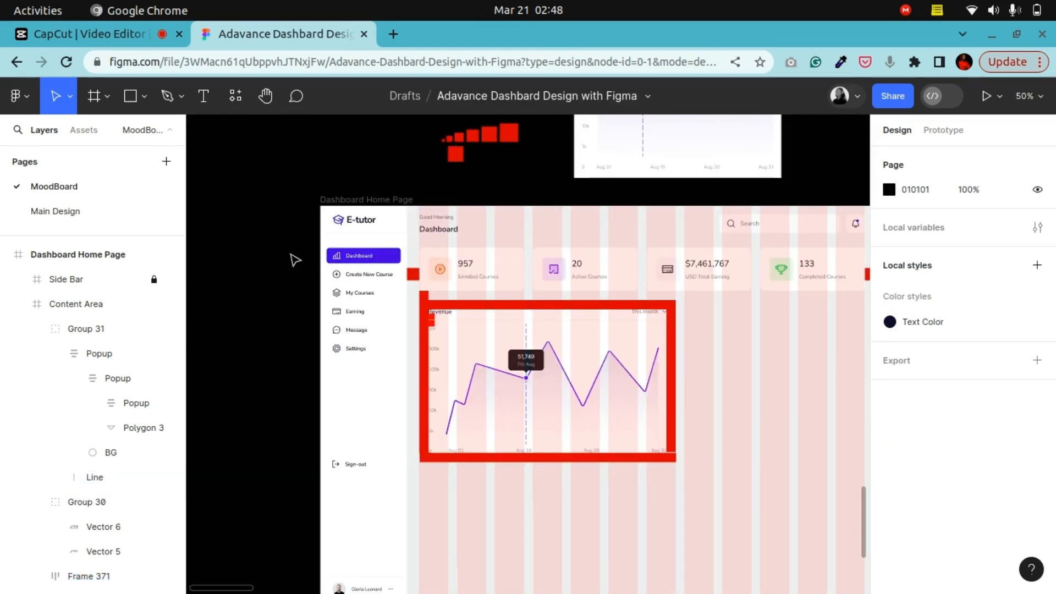
key("ctrl+plus")
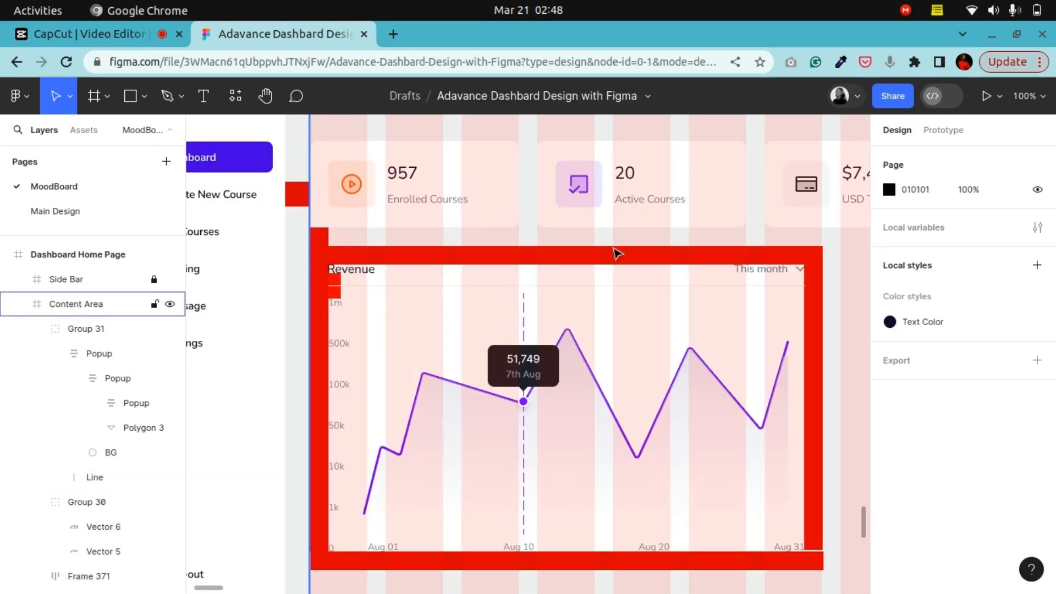
Change the font of the tooltip's 51,749 text to Nunito Sans Regular
left_click(527, 326)
left_click(527, 325)
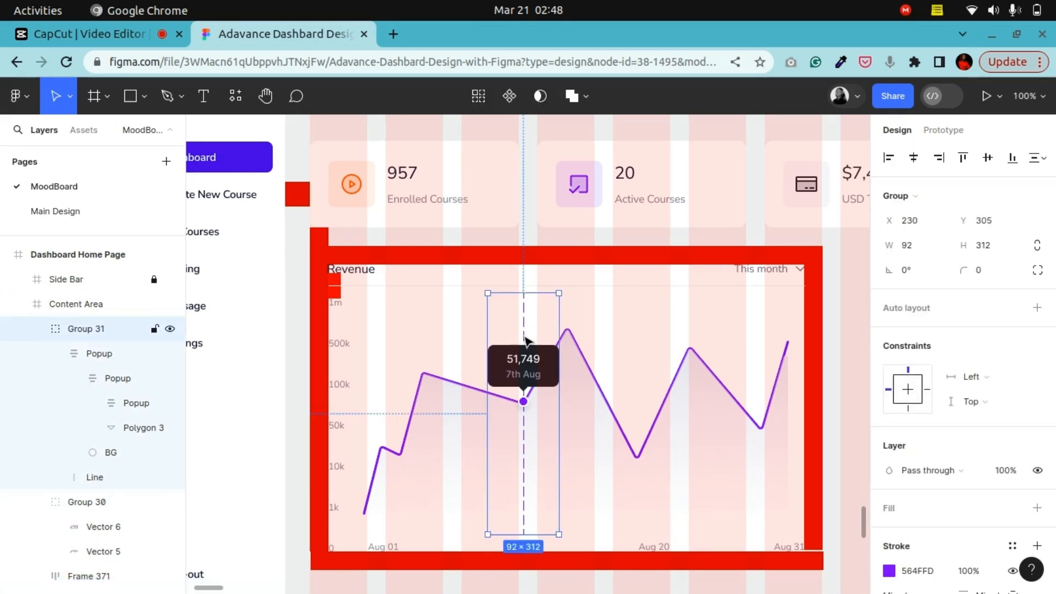
key("ctrl+plus")
key("ctrl+plus")
left_click(520, 388)
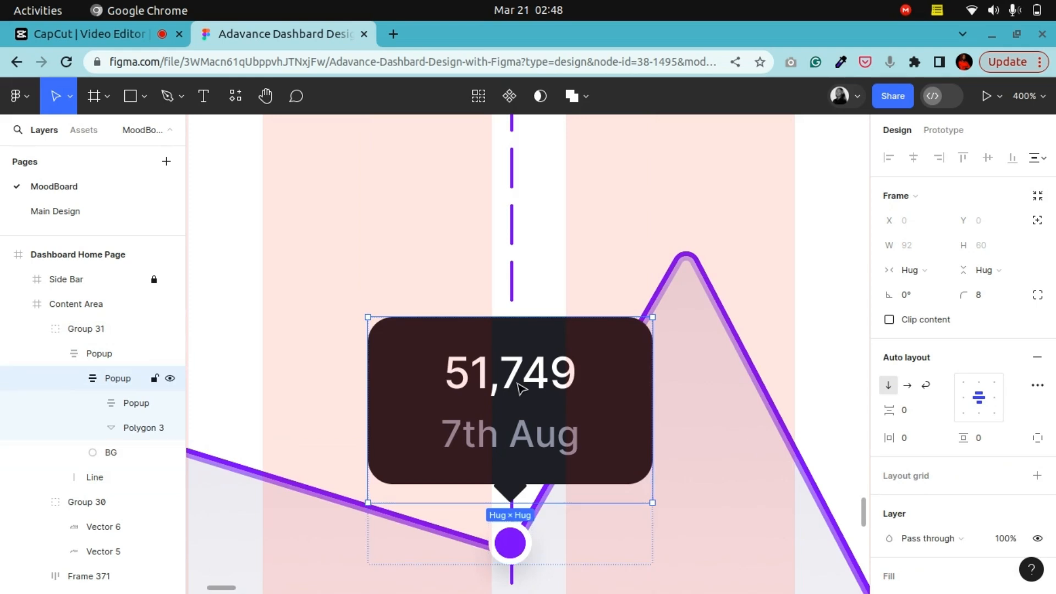
left_click(520, 388)
left_click(520, 388)
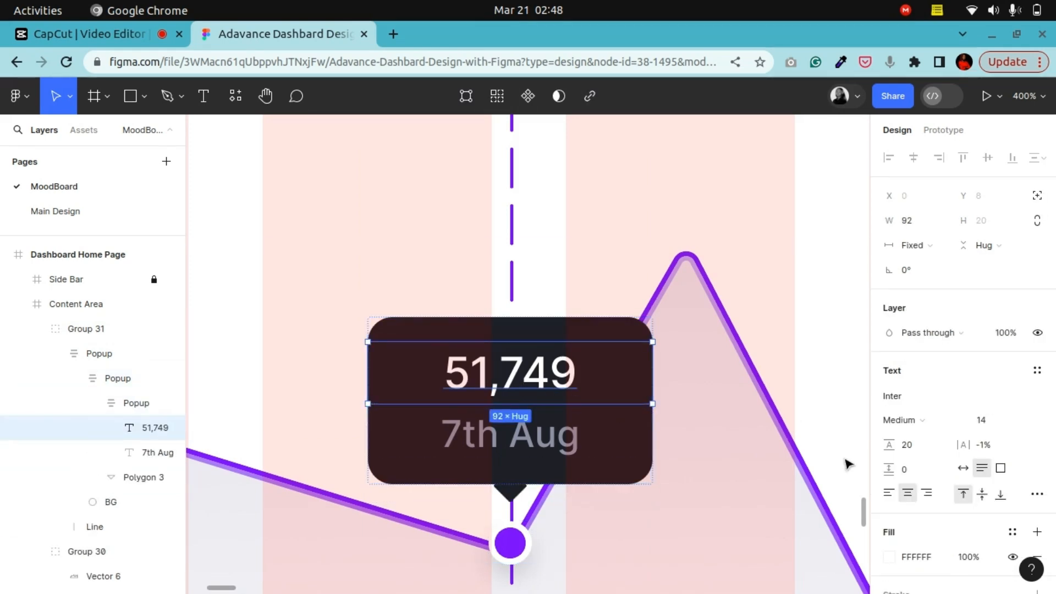
left_click(908, 397)
type("nun")
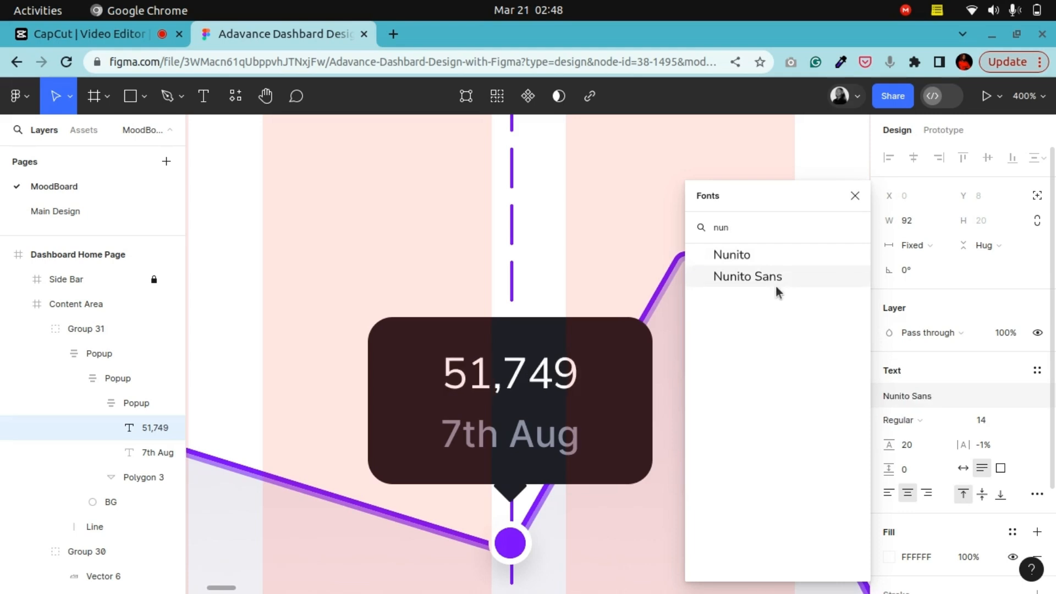
left_click(778, 282)
Change the font of the tooltip's 7th Aug text to Nunito Sans Regular
left_click(522, 459)
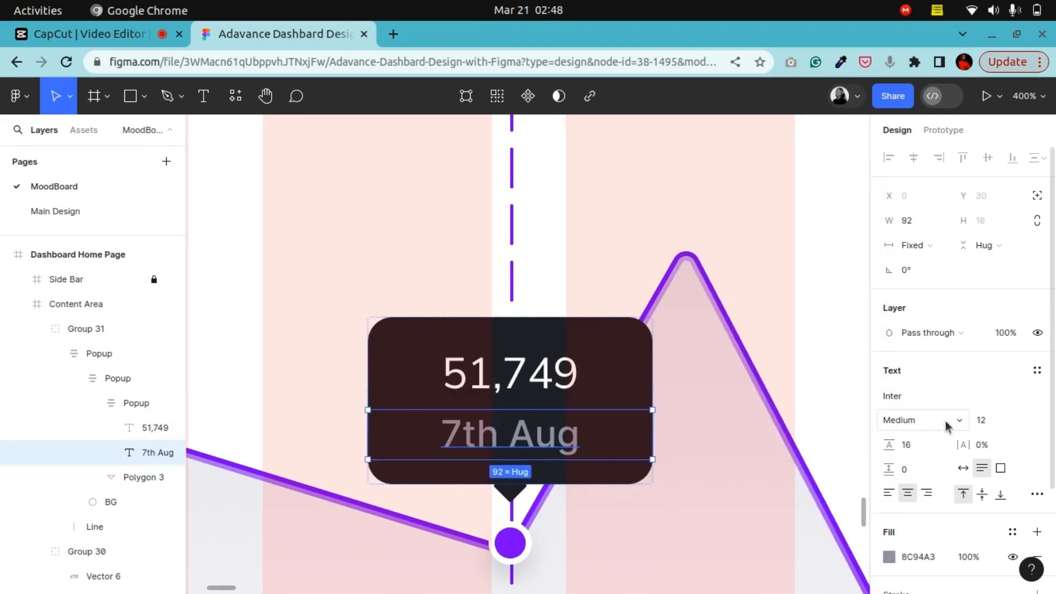
left_click(932, 405)
type("nu")
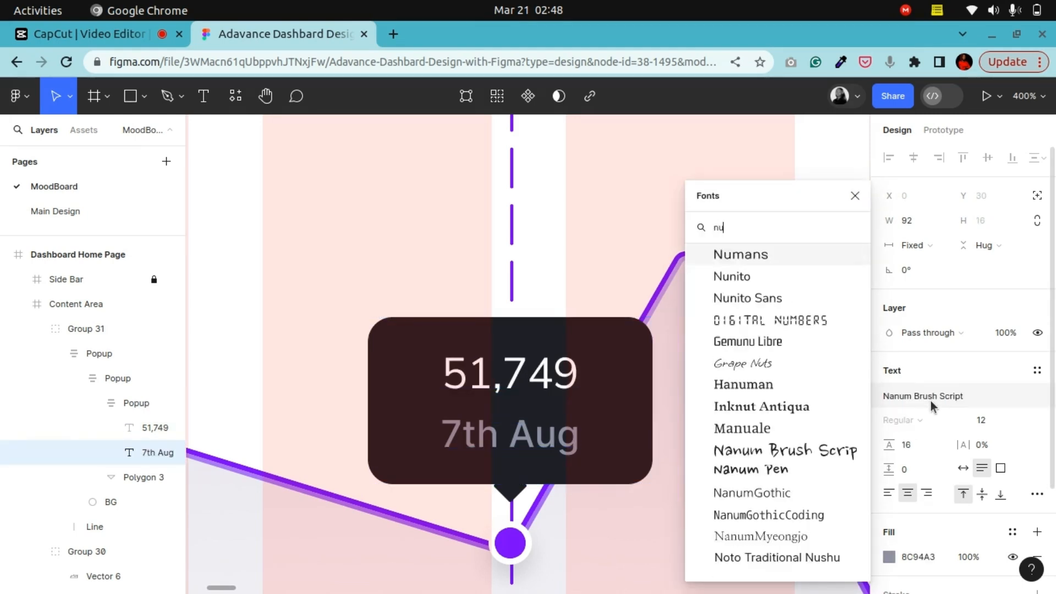
left_click(744, 300)
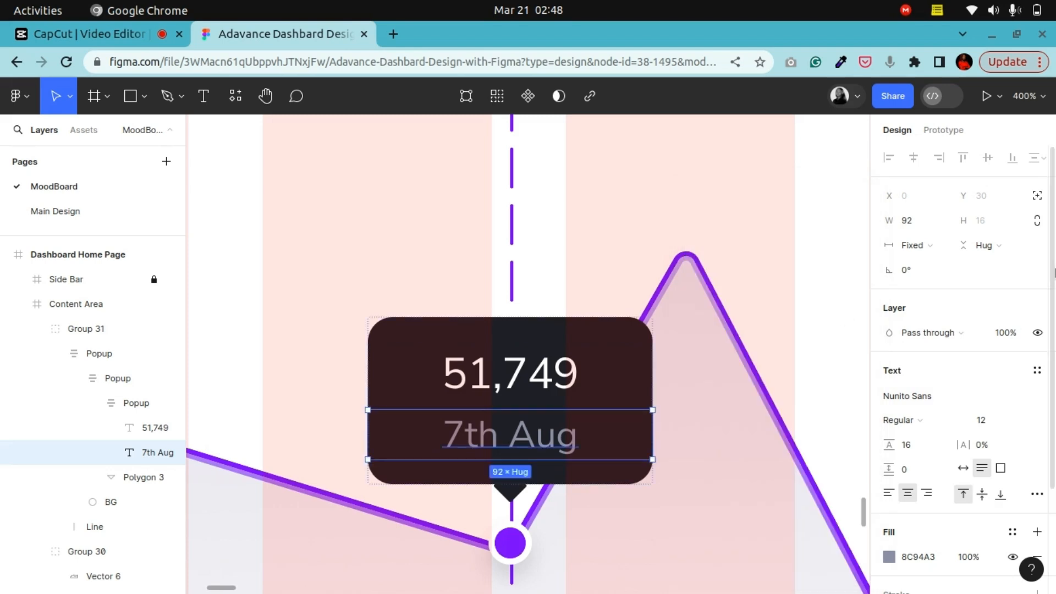
Recolor the 7th Aug text by applying the Text Color style and then adjusting the fill to the muted grey-blue 596578
scroll(979, 429, "down", 3)
left_click(1013, 397)
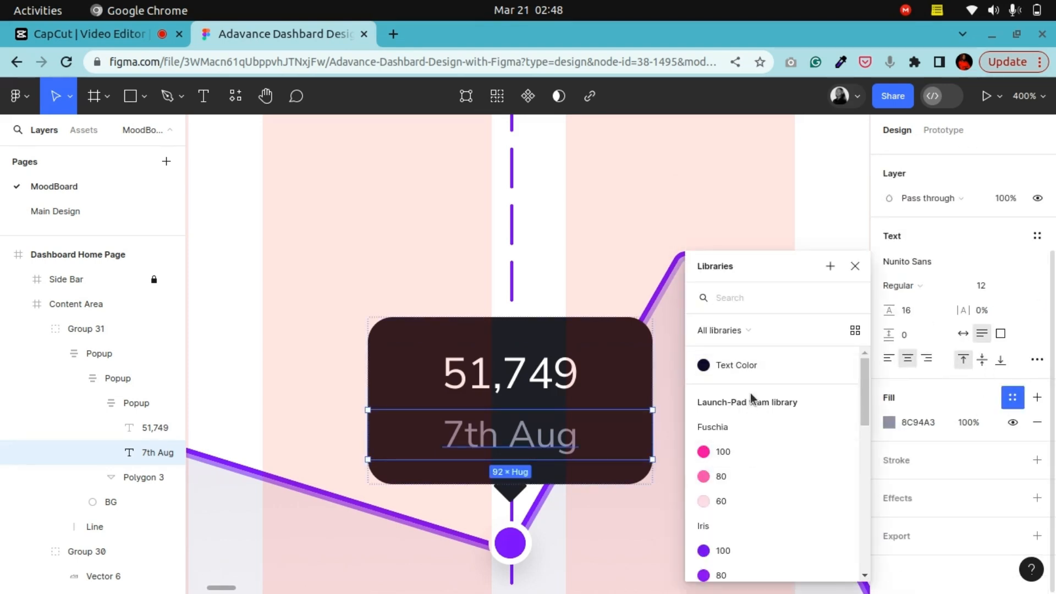
left_click(732, 366)
left_click(1013, 399)
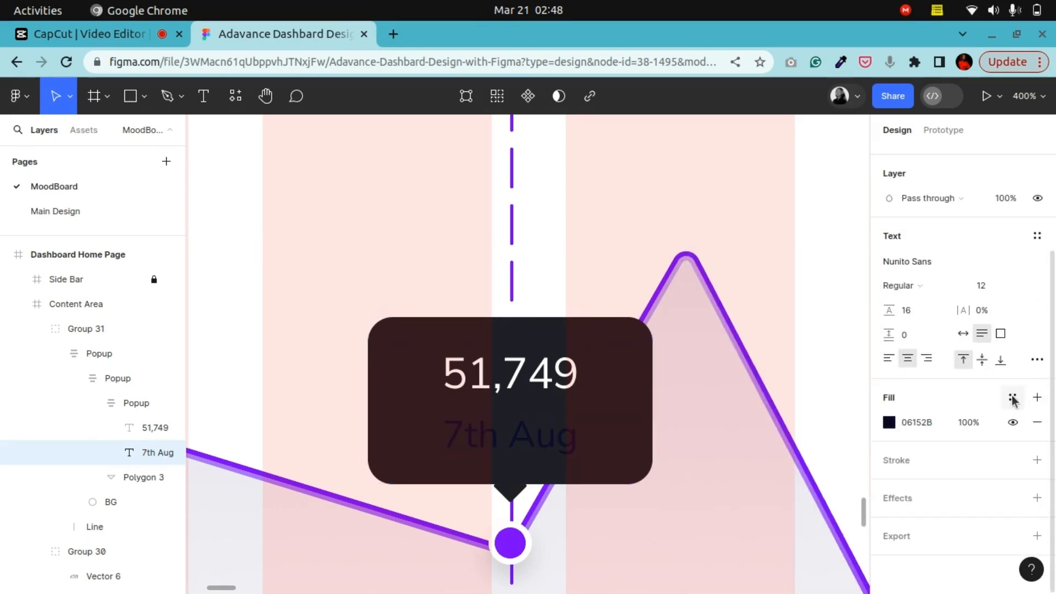
left_click(889, 422)
left_click_drag(773, 282, 713, 311)
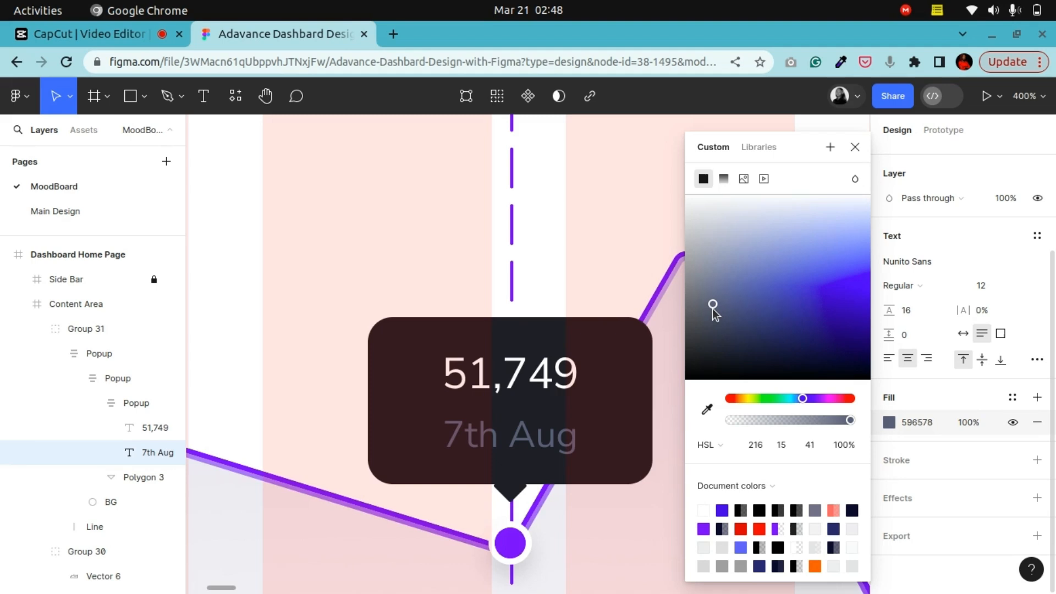
left_click(855, 146)
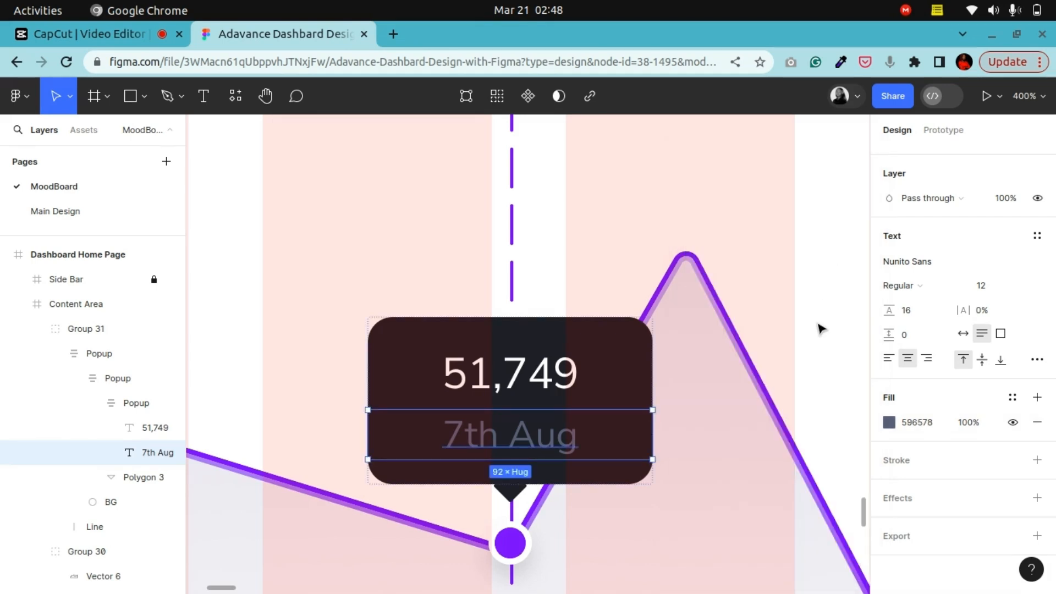
Delete the red spacing bars along the top and right sides of the Revenue card
key("shift+1")
left_click(348, 395)
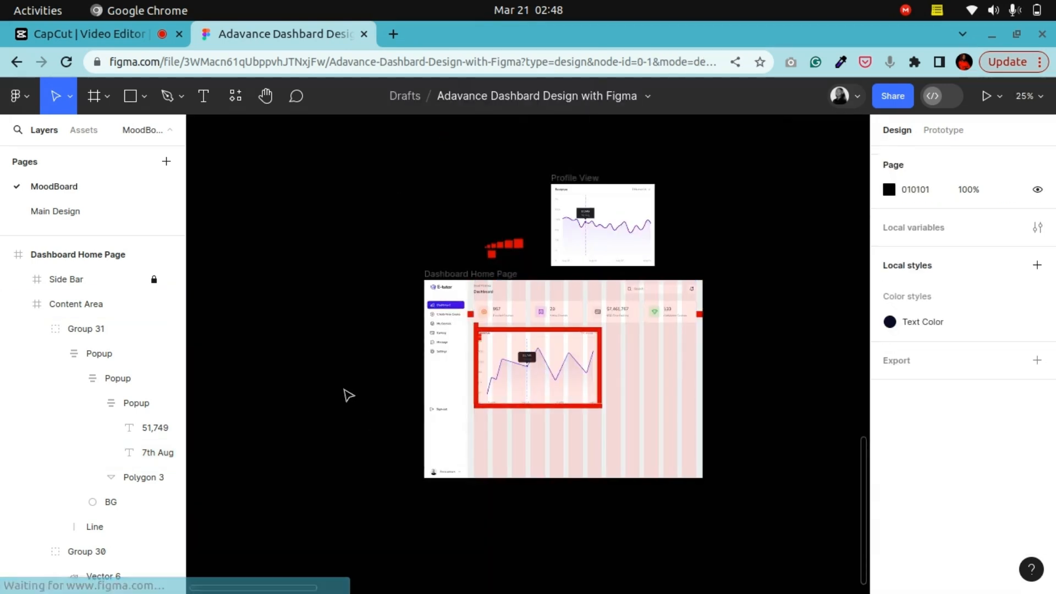
key("shift+0")
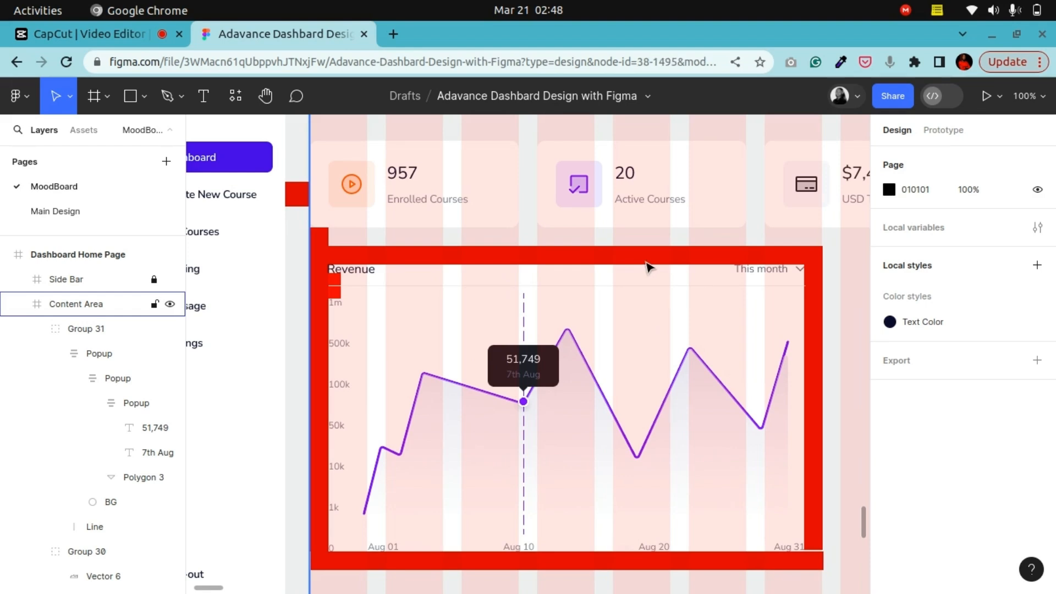
left_click(647, 263)
key("Delete")
left_click(830, 339)
left_click(816, 336)
key("Delete")
Delete the red bars at the bottom and left of the Revenue card and the small red squares beneath its title
double_click(728, 566)
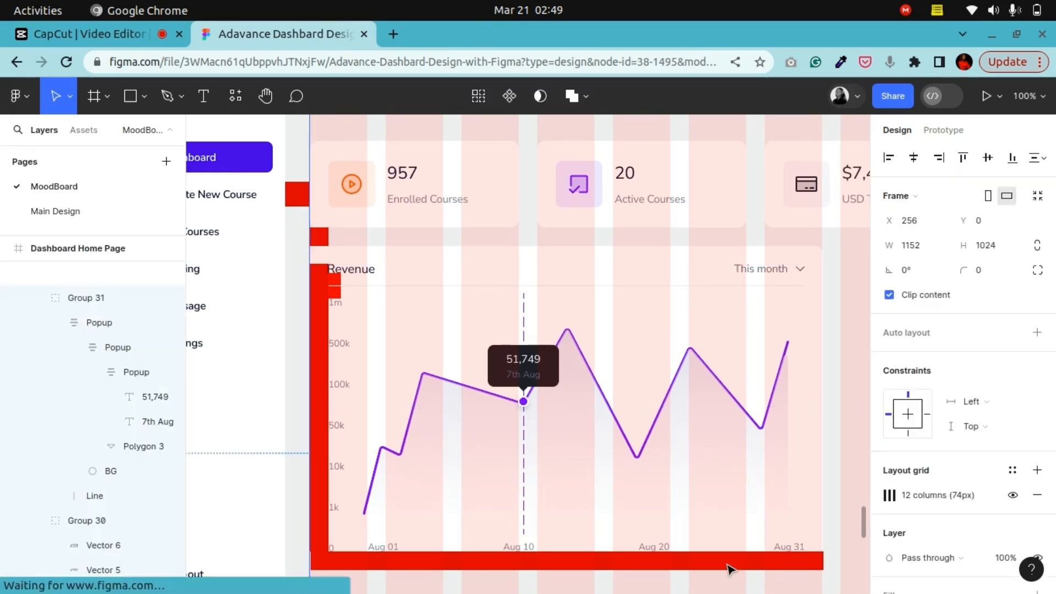
key("Delete")
left_click(323, 517)
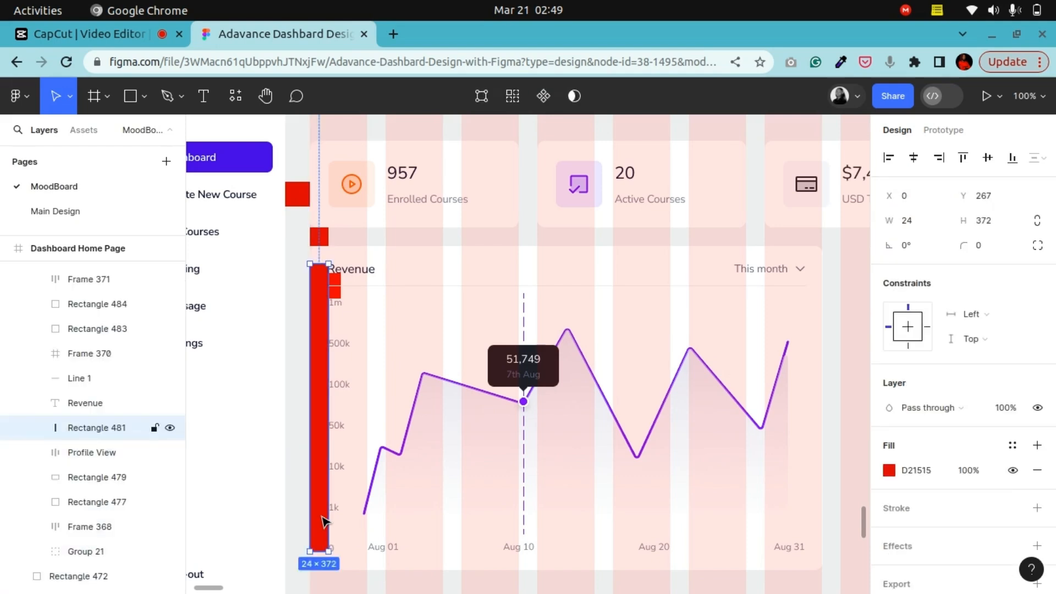
key("Delete")
left_click(337, 297)
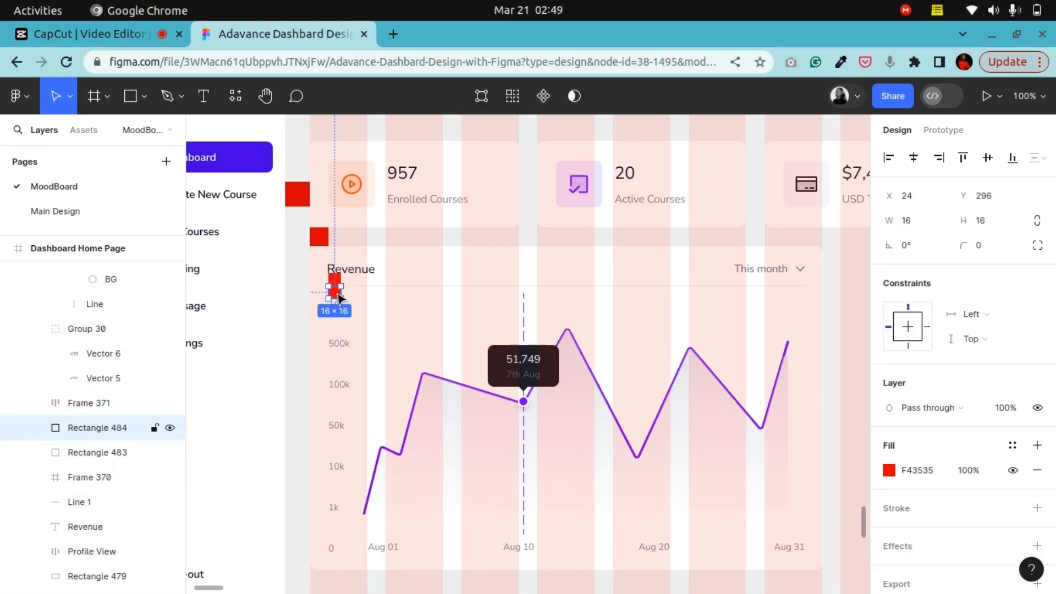
key("Delete")
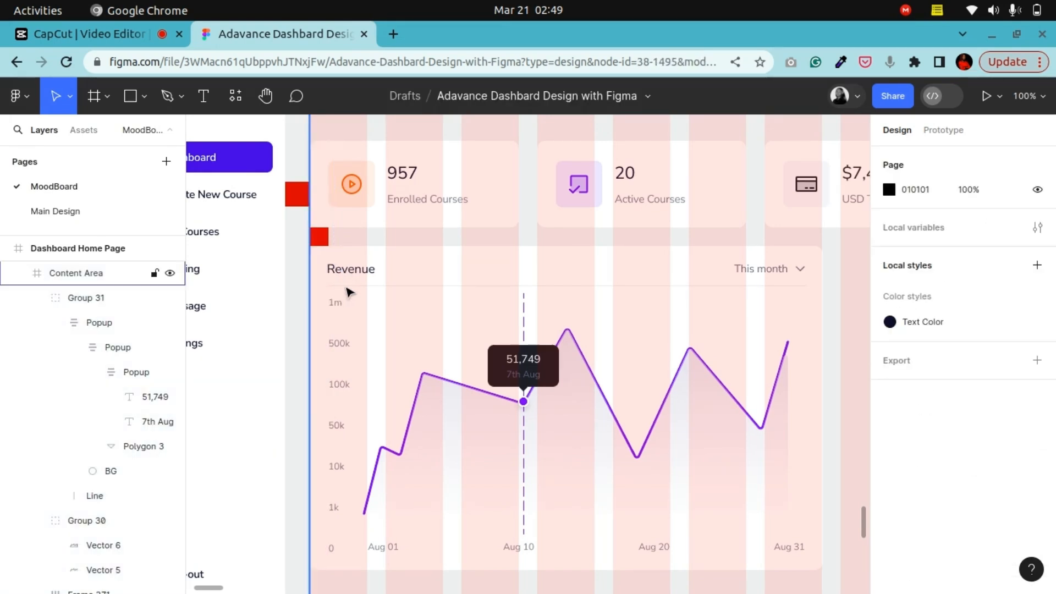
Extend the divider line under the Revenue heading to the card's full width, starting at X 0 and about 663 wide
left_click(343, 287)
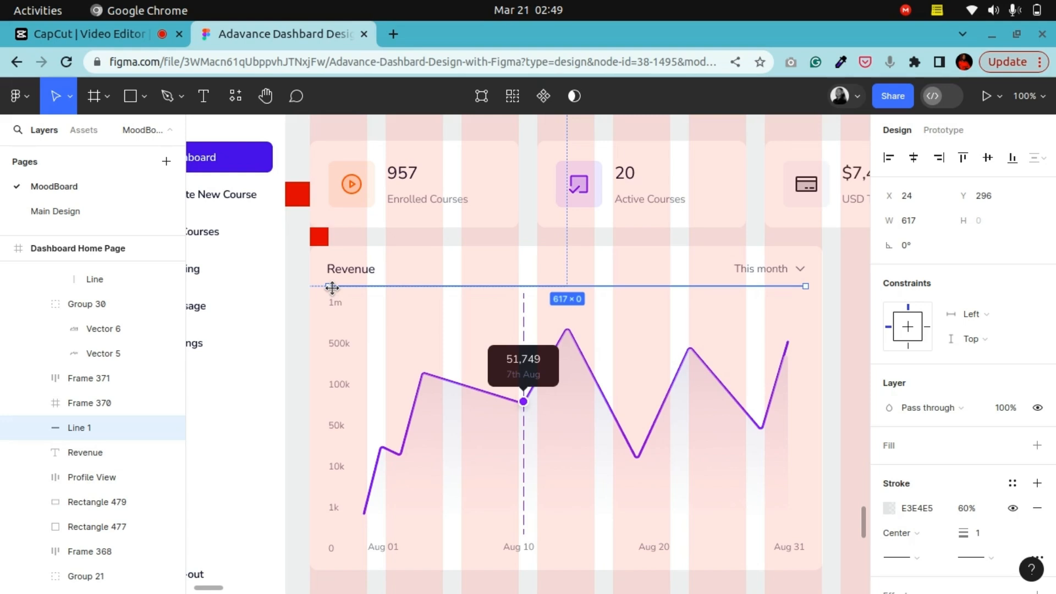
left_click_drag(329, 287, 313, 287)
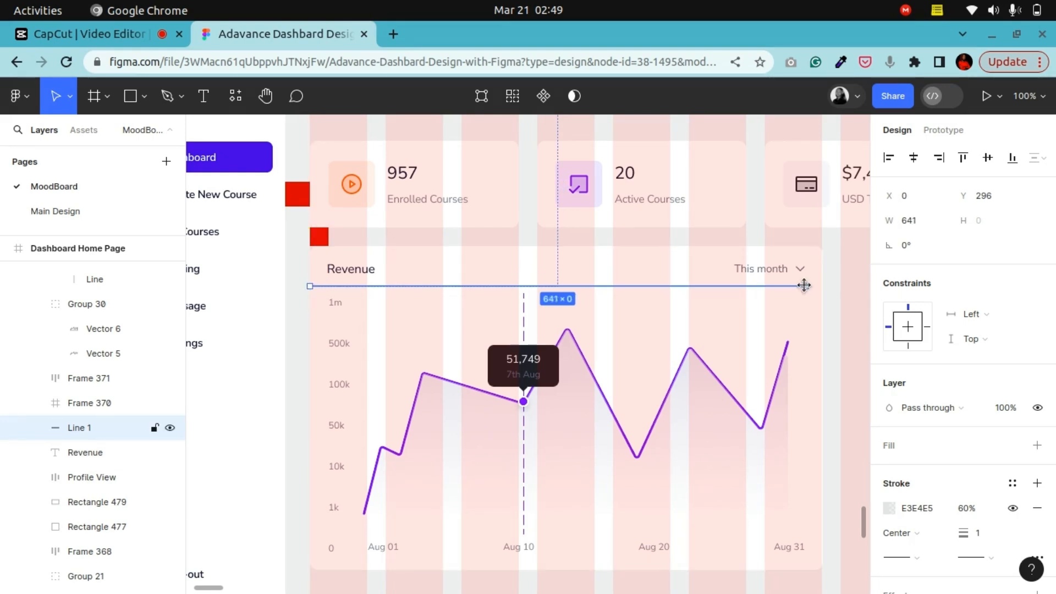
left_click_drag(814, 287, 826, 286)
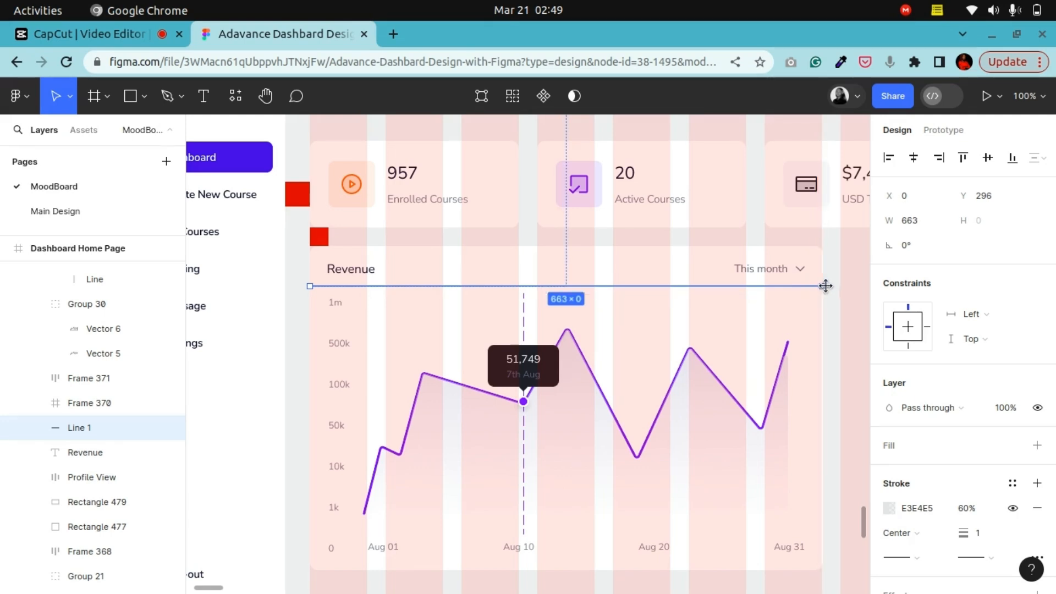
Hide the 12-column layout grid of the Content Area frame and check the dashboard without it
scroll(708, 409, "up", 3)
scroll(604, 207, "up", 1)
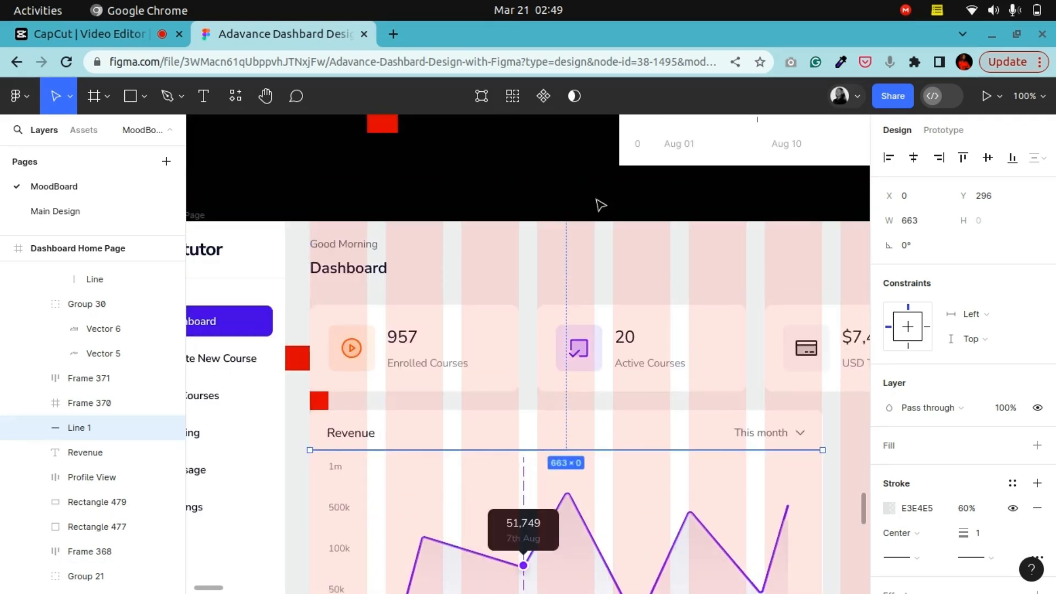
left_click(561, 203)
scroll(550, 309, "down", 4)
left_click(428, 286)
left_click(1012, 495)
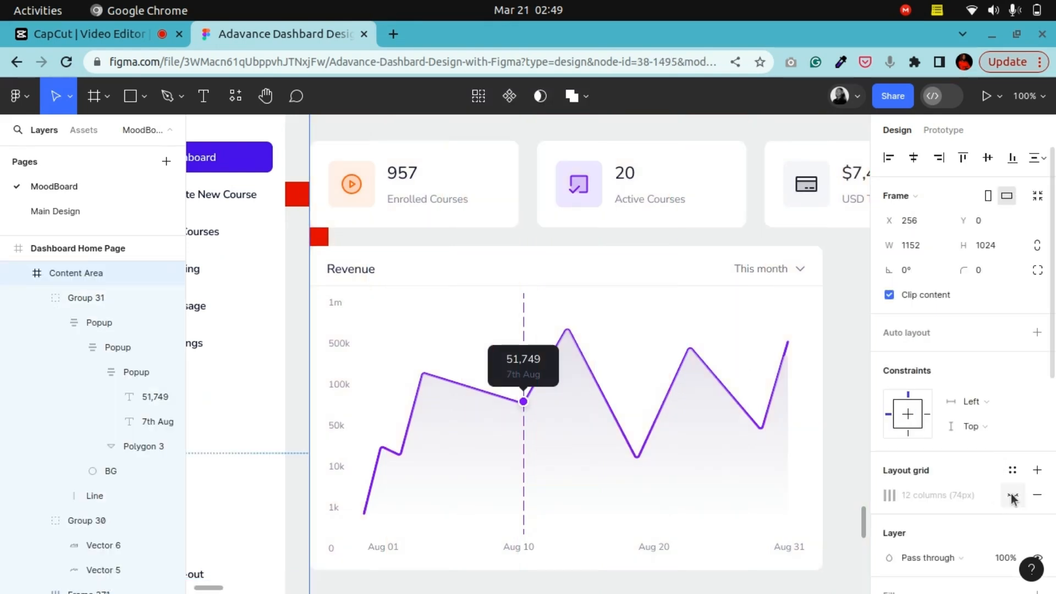
key("minus")
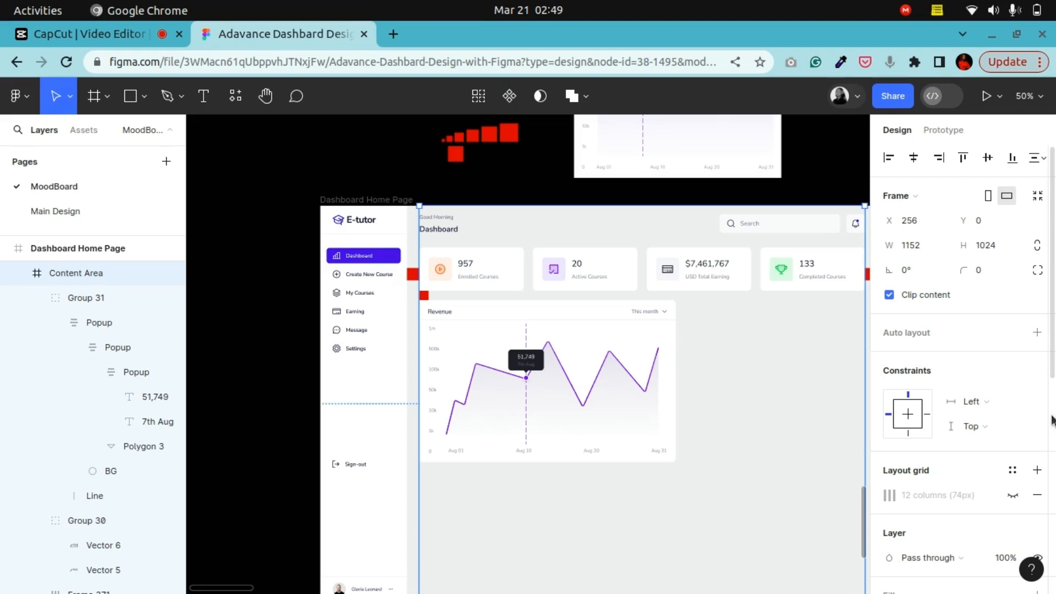
key("plus")
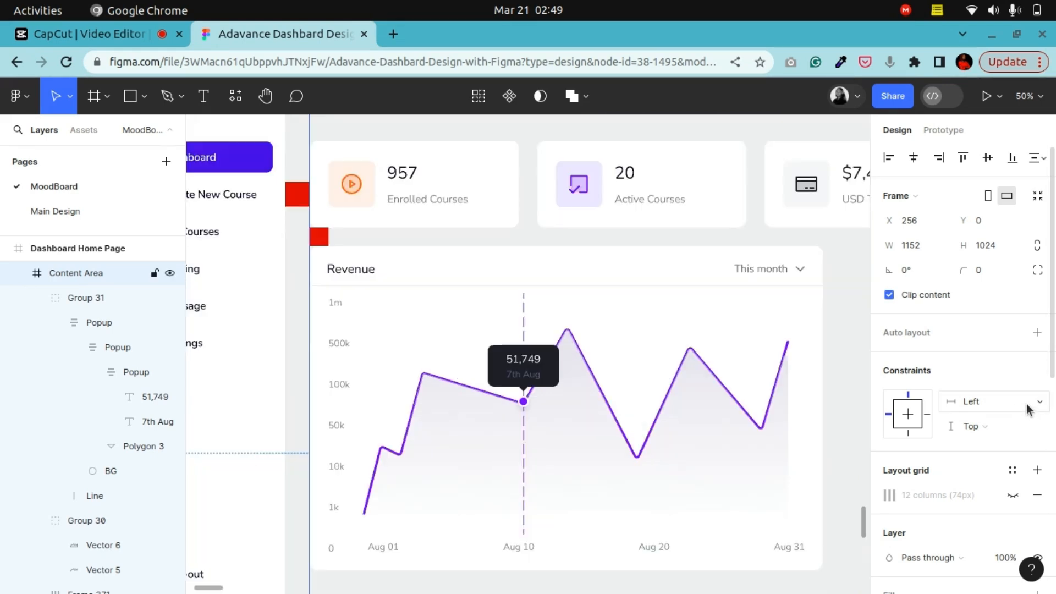
Set the corner radius of the chart's gradient fill vector to 0 and finish editing the vector
scroll(688, 566, "down", 3)
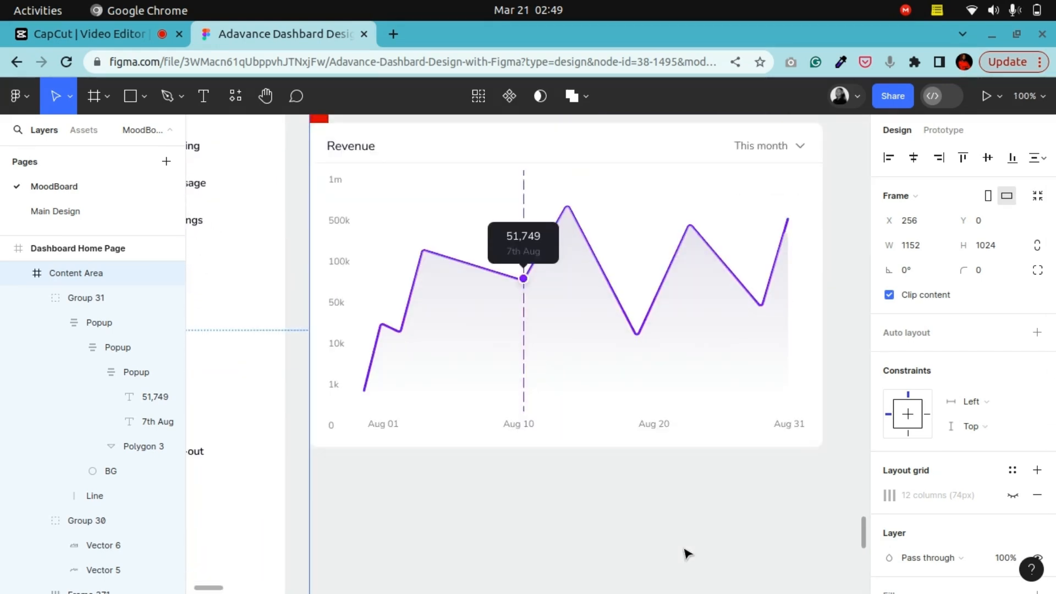
left_click(782, 345)
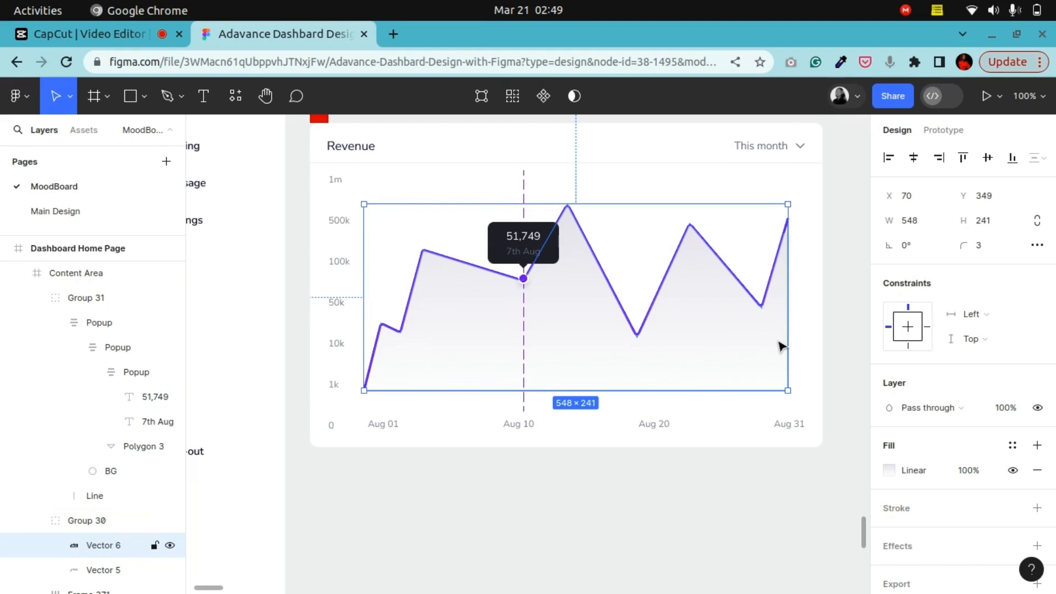
double_click(781, 345)
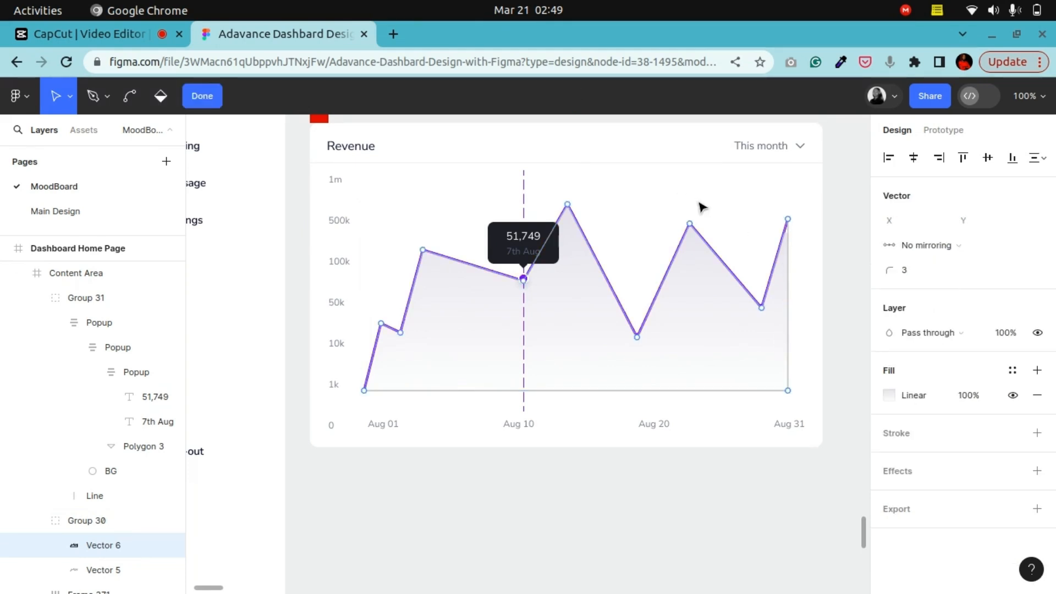
left_click(917, 278)
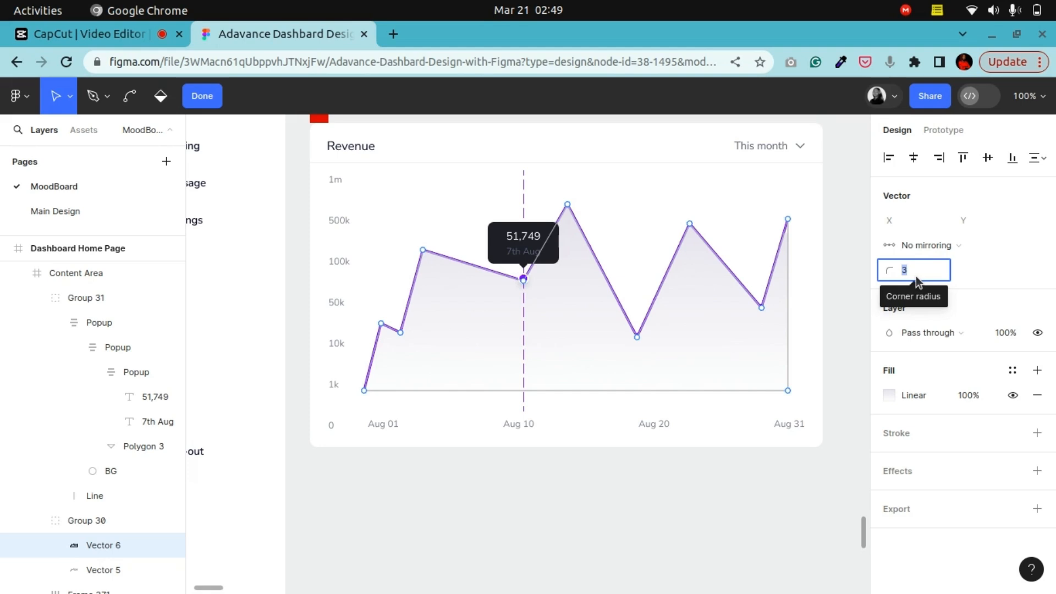
type("0")
key("Return")
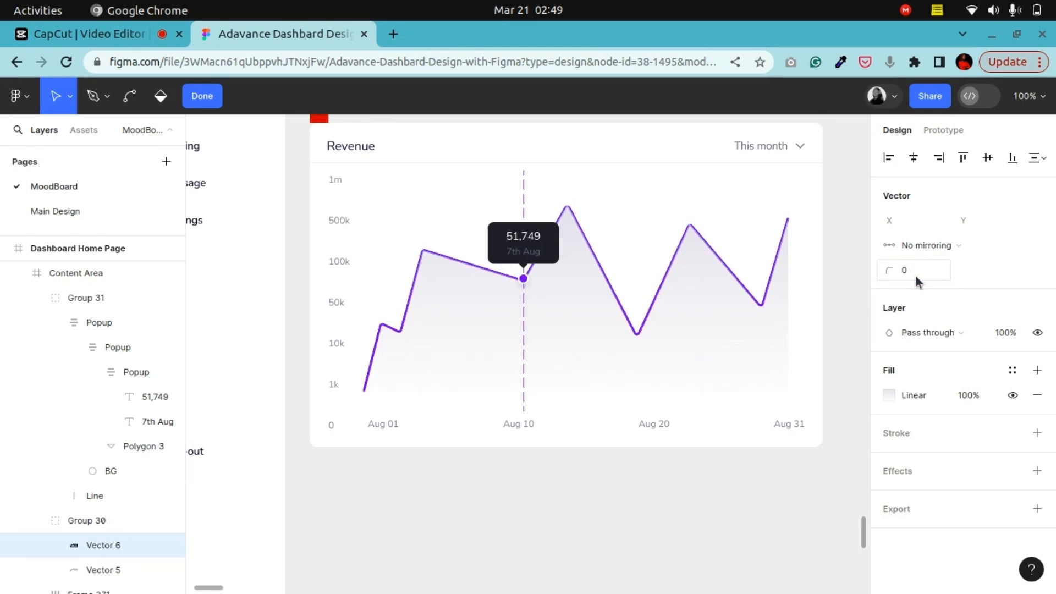
left_click(203, 97)
scroll(440, 253, "up", 5)
left_click(465, 220)
scroll(542, 236, "down", 5)
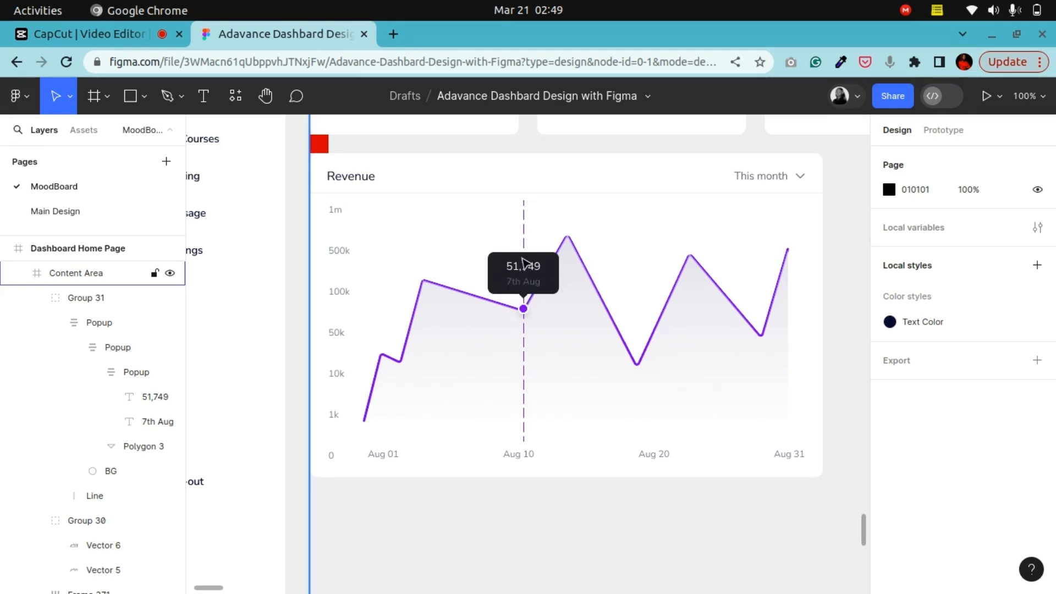
Draw a rectangle about 81 × 44 on the empty canvas beside the dashboard and fill it with white FFFFFF
key("ctrl+minus")
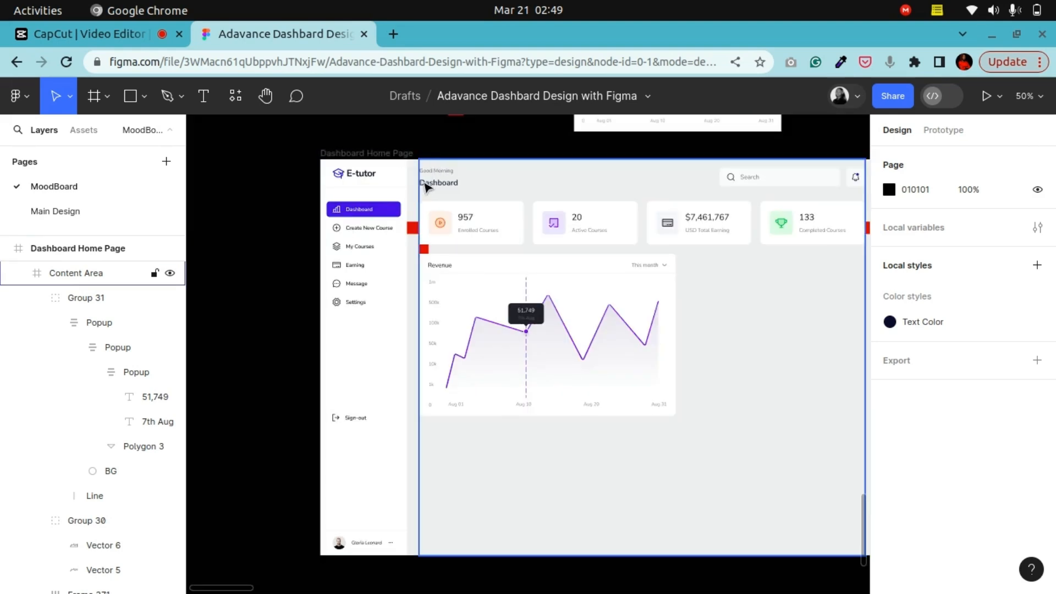
left_click(266, 97)
left_click_drag(330, 334, 653, 337)
left_click_drag(512, 348, 514, 408)
key("ctrl+plus")
key("ctrl+plus")
left_click_drag(618, 369, 306, 417)
left_click(131, 97)
mouse_move(409, 320)
left_mouse_down()
mouse_move(502, 407)
mouse_move(536, 408)
mouse_move(535, 388)
left_mouse_up()
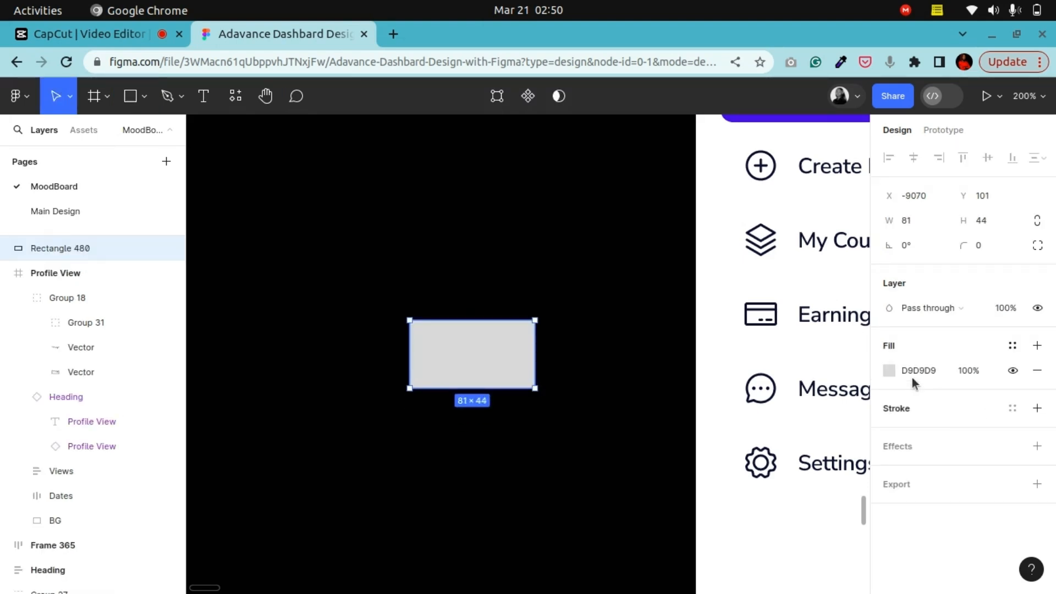
left_click(890, 370)
left_click(704, 510)
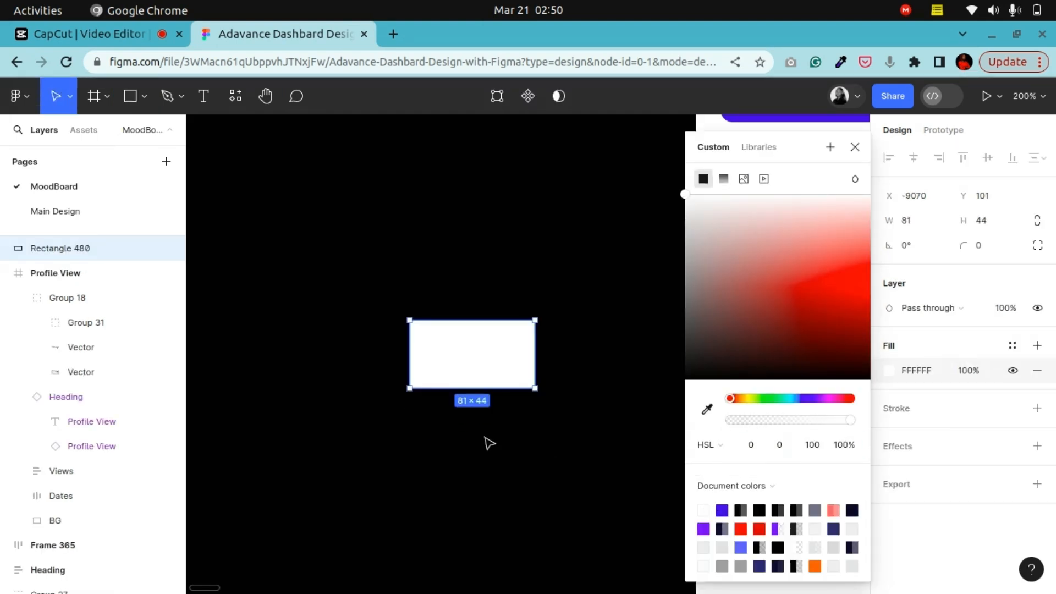
left_click(488, 440)
left_click(454, 360)
Draw a triangle polygon about 21 × 21 below the white rectangle and rotate it 180° to point downward
left_click(144, 97)
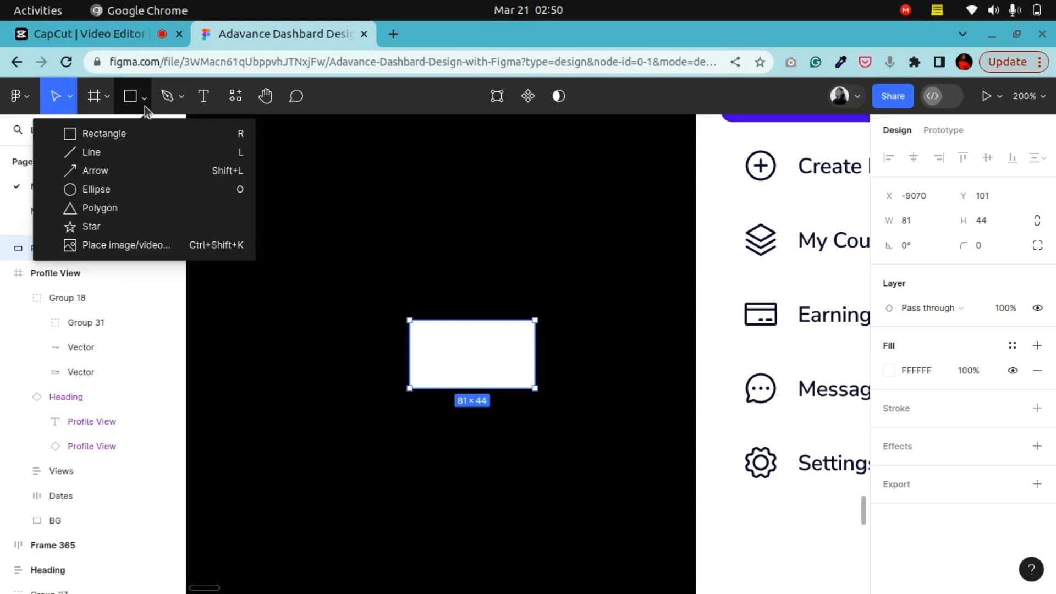
left_click(100, 208)
left_click_drag(456, 398, 489, 429)
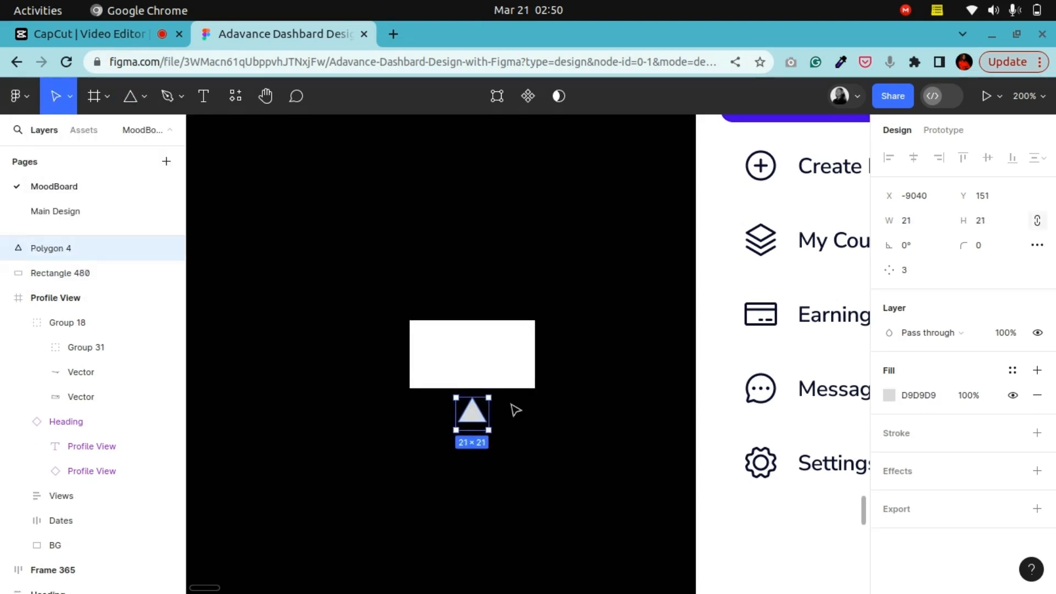
left_click_drag(500, 394, 415, 455)
left_click(945, 247)
type("18")
key("Return")
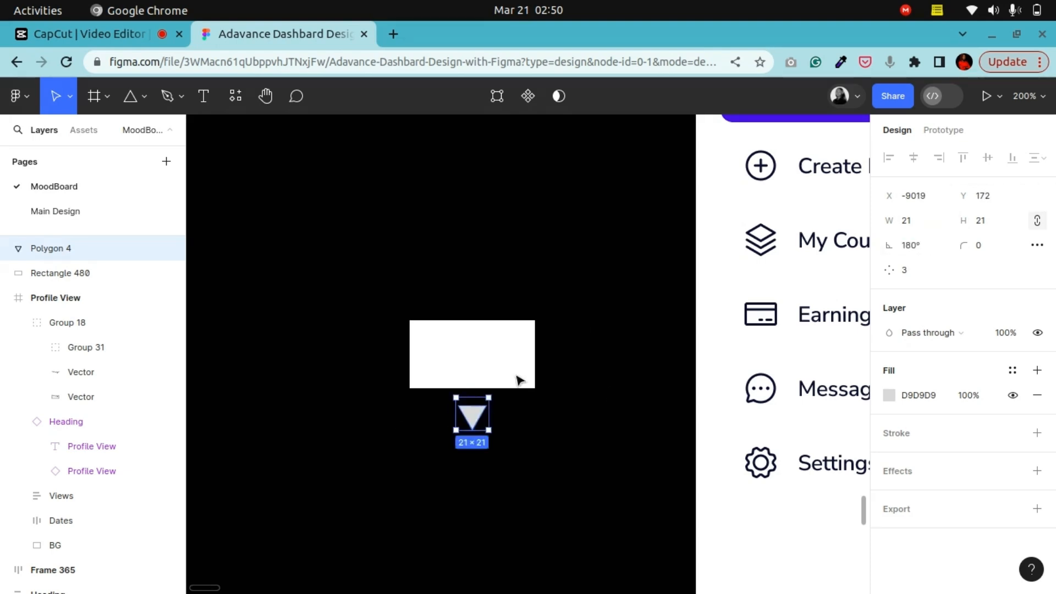
Move the triangle up against the white rectangle's bottom edge, centered horizontally, to form a speech-bubble pointer
key("ctrl+equal")
left_click_drag(420, 483, 425, 446)
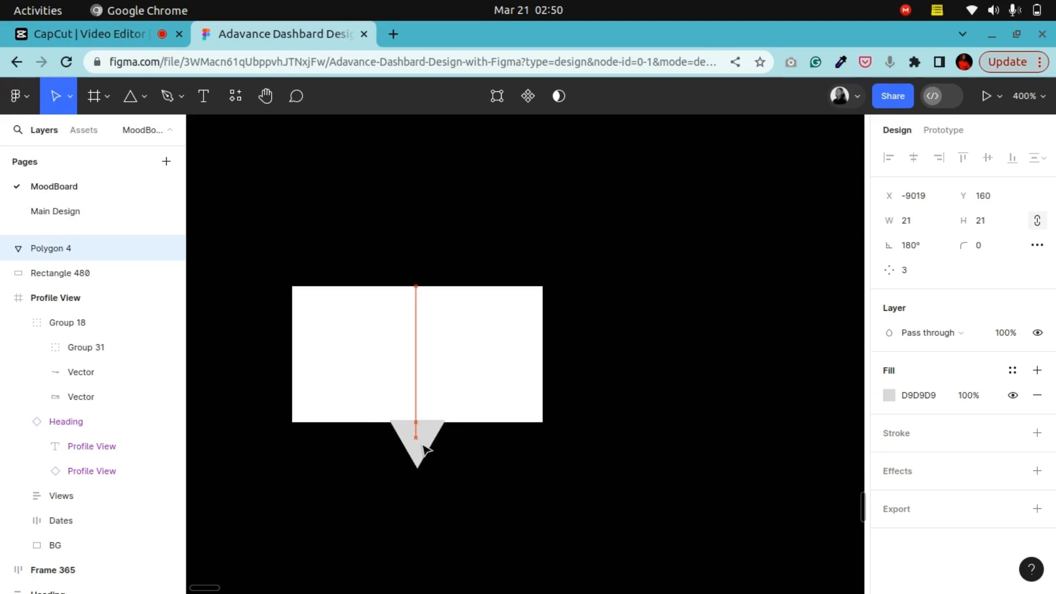
left_click(481, 337)
left_click(478, 471)
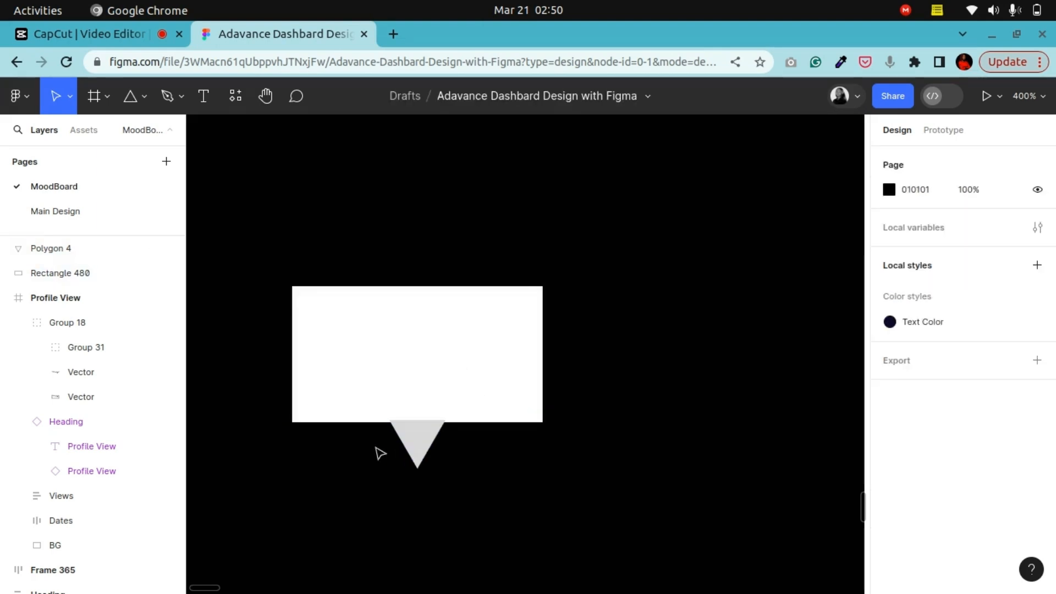
left_click(408, 443)
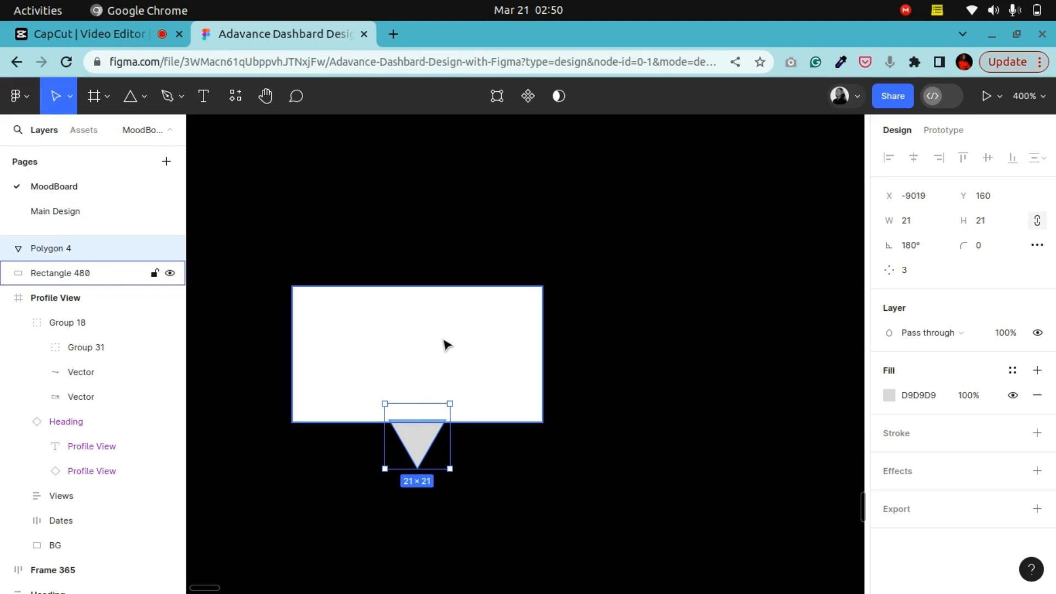
Merge the white rectangle and the triangle pointer into one speech-bubble shape with a Union boolean operation
left_click(446, 345, "shift")
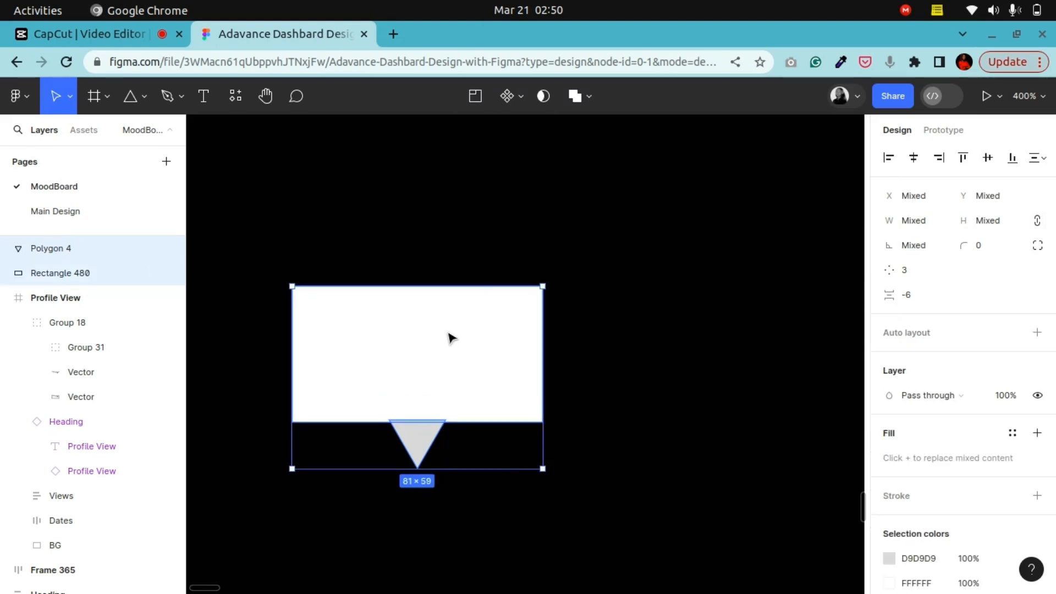
left_click(590, 96)
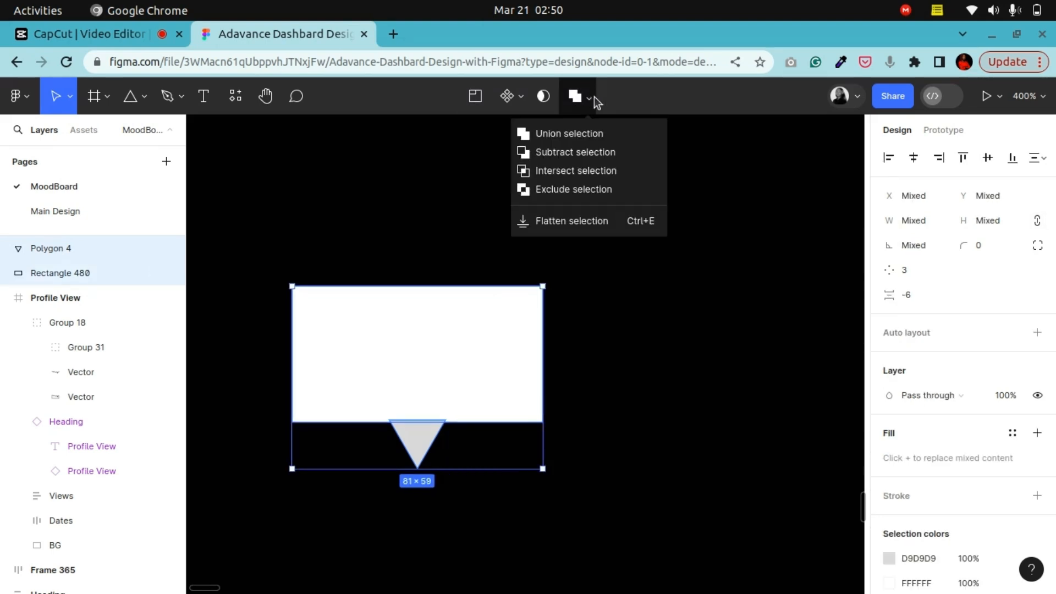
left_click(584, 134)
left_click(632, 368)
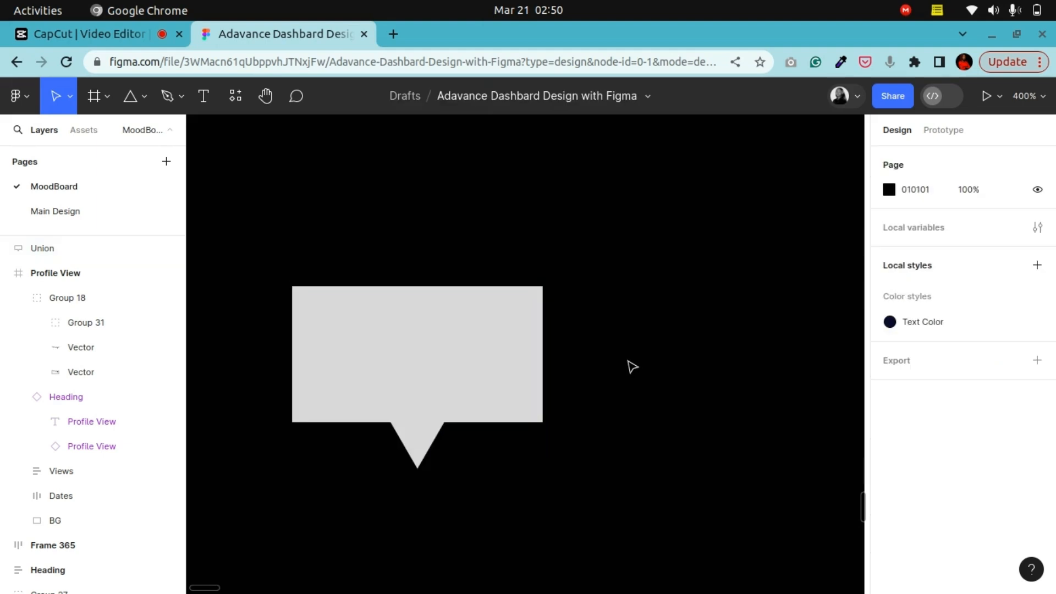
Try a corner radius of 8 on the whole merged speech-bubble shape
left_click(515, 378)
type("8")
key("Return")
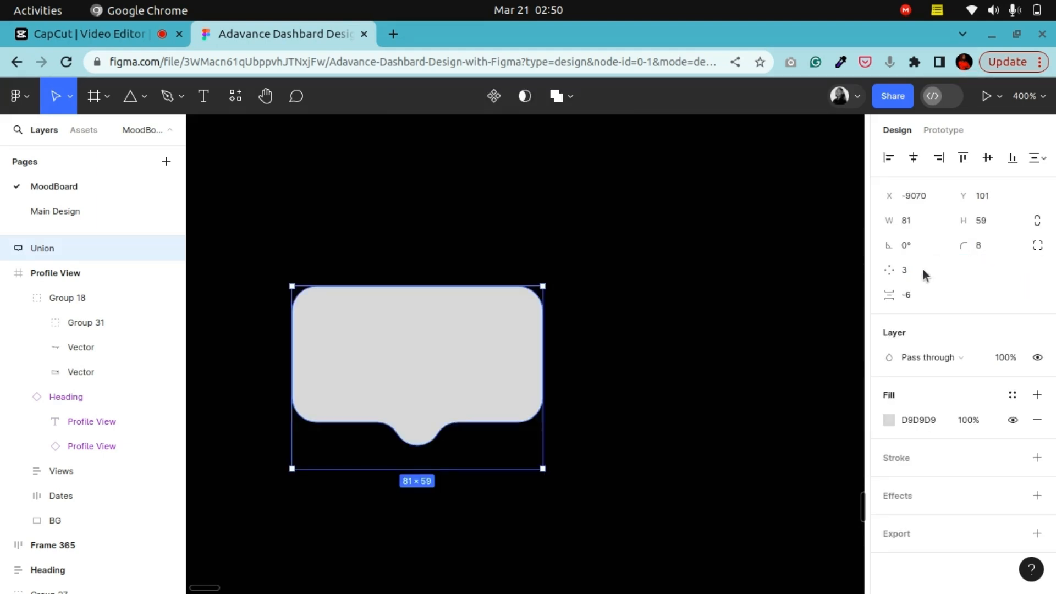
Check the triangle and rectangle inside the merged shape, and reset the union's corner radius to 0
double_click(419, 446)
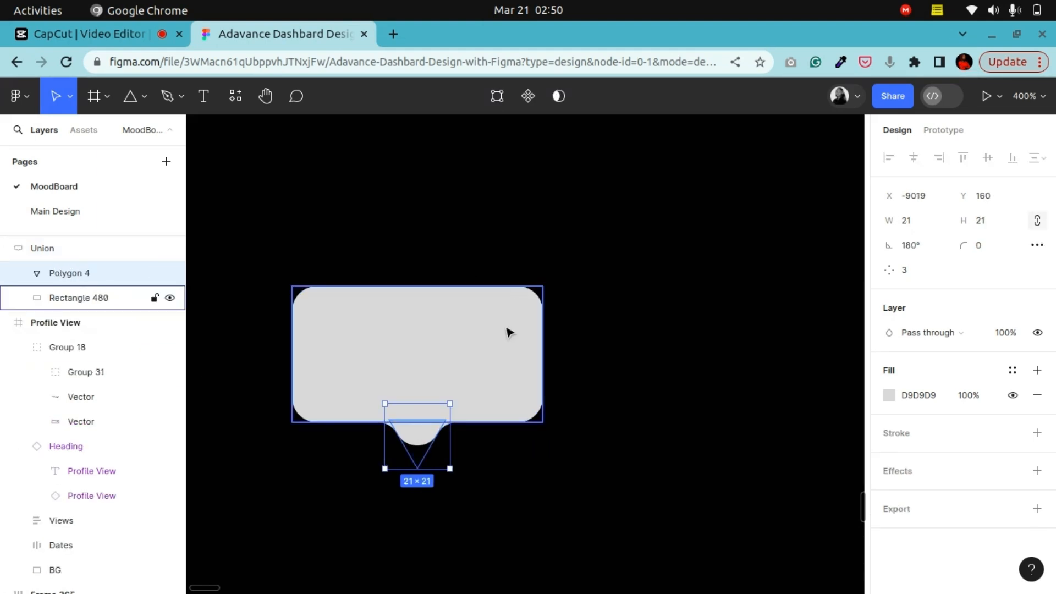
left_click(616, 354)
left_click(478, 335)
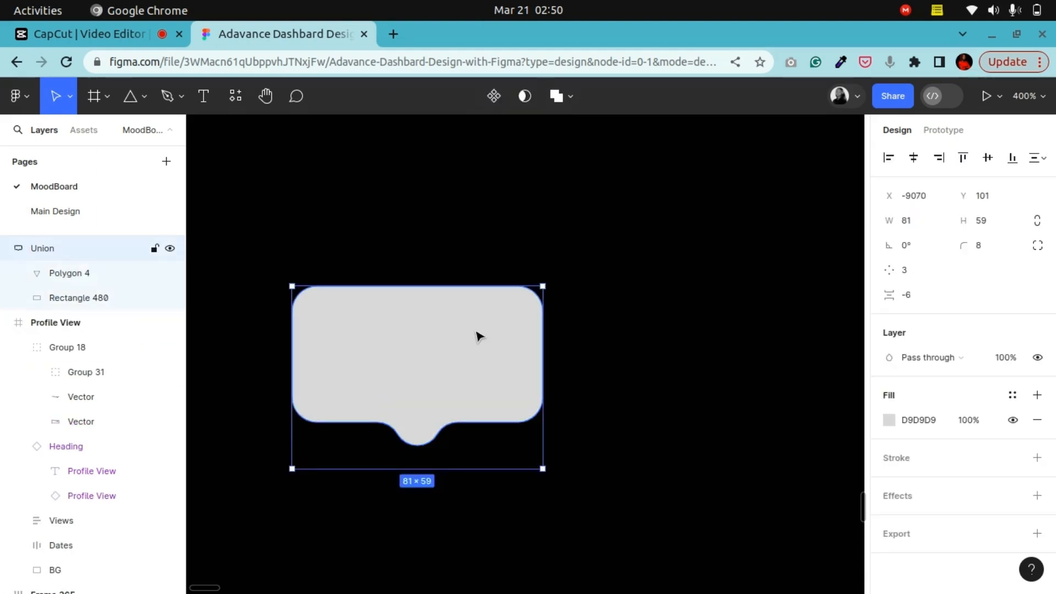
left_click(479, 335)
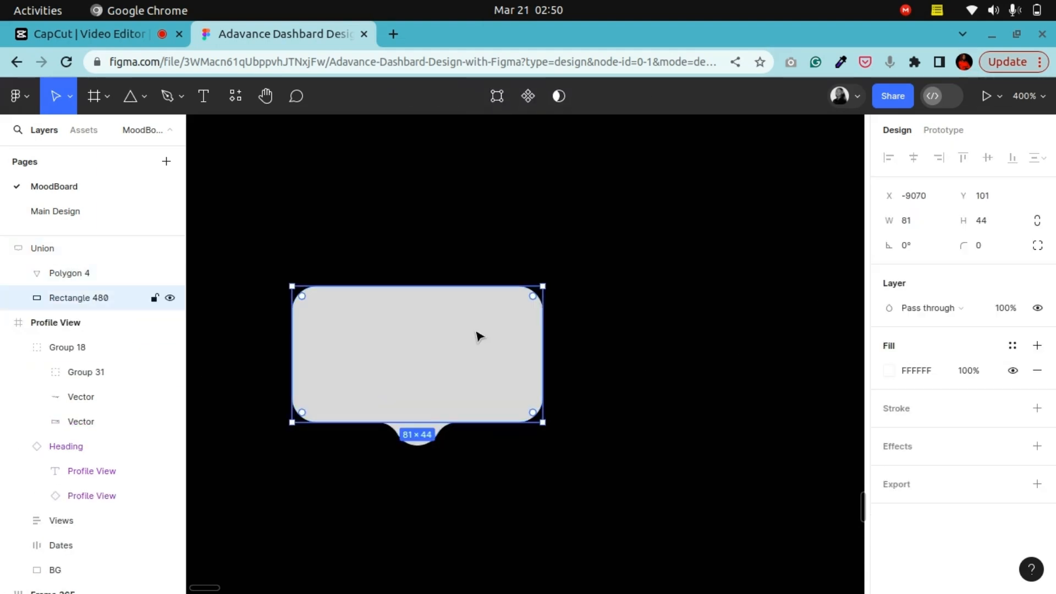
left_click(584, 299)
left_click(471, 321)
left_click(981, 247)
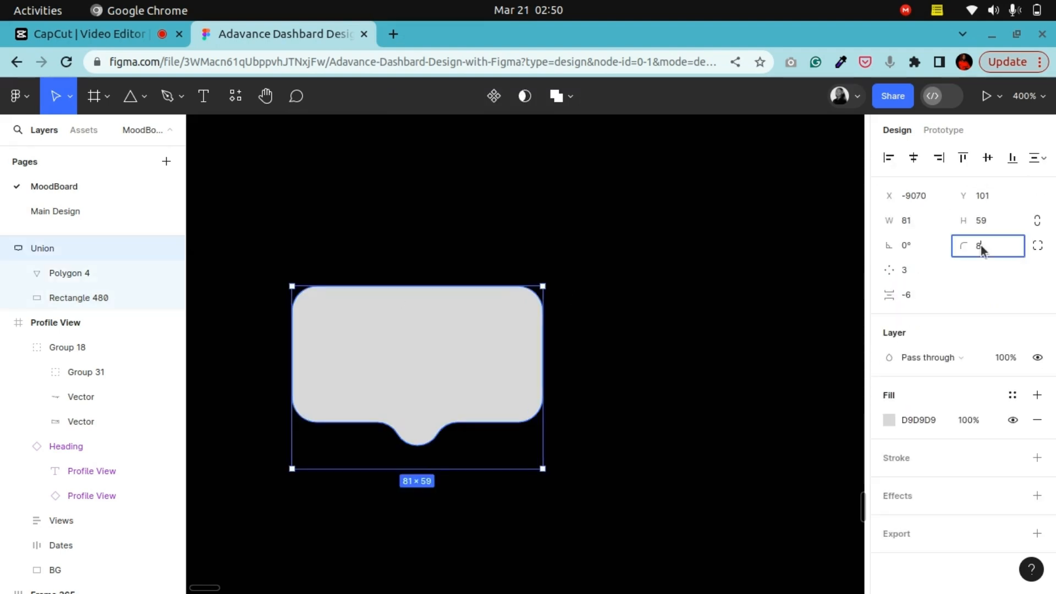
type("0")
key("Return")
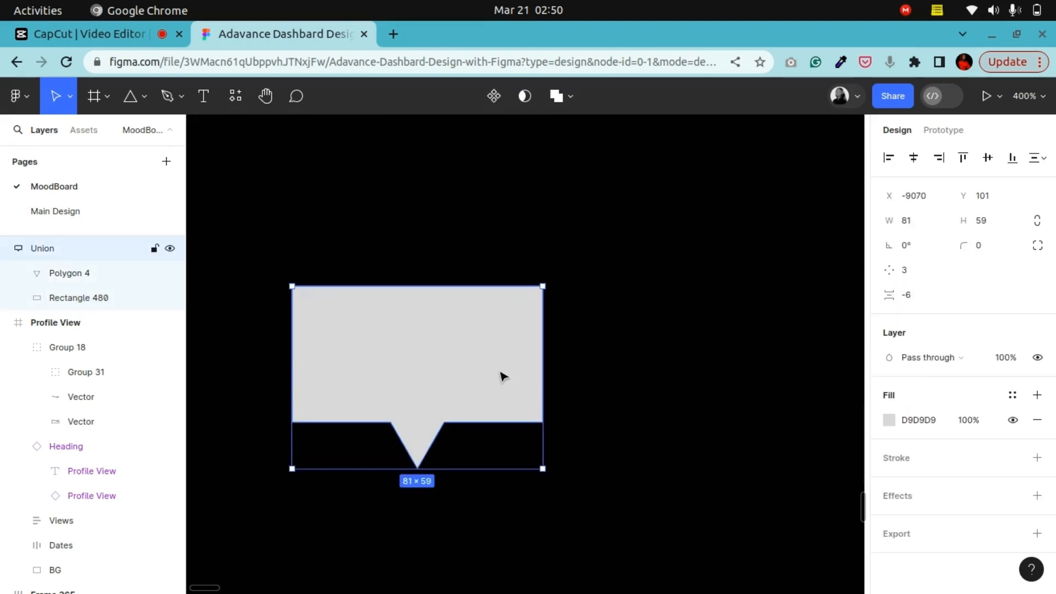
Set the corner radius of the rectangle inside the union to 8 and slightly round the triangle pointer's tip
left_click(502, 376)
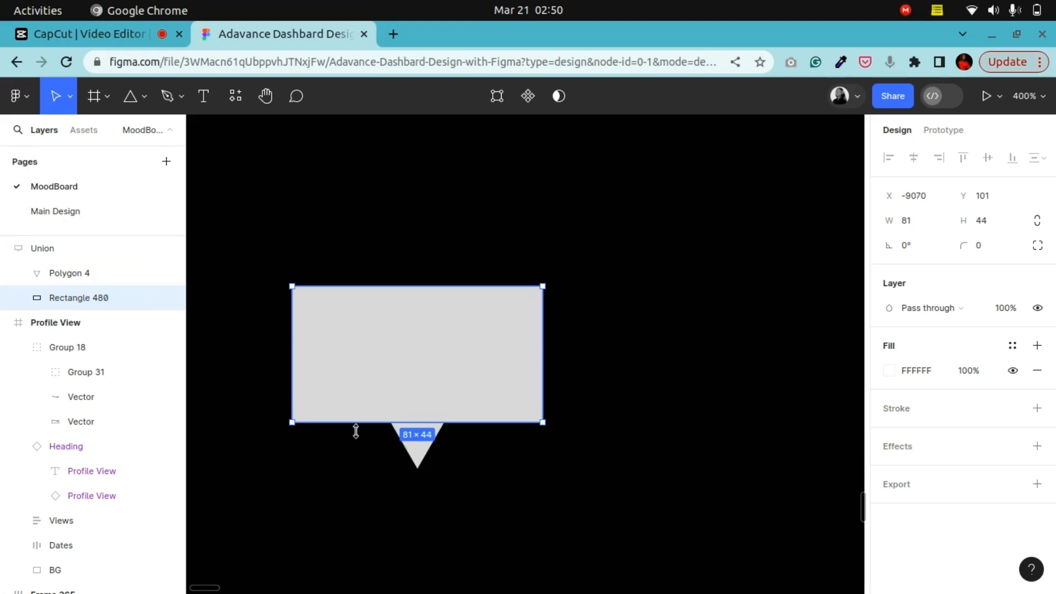
left_click(999, 248)
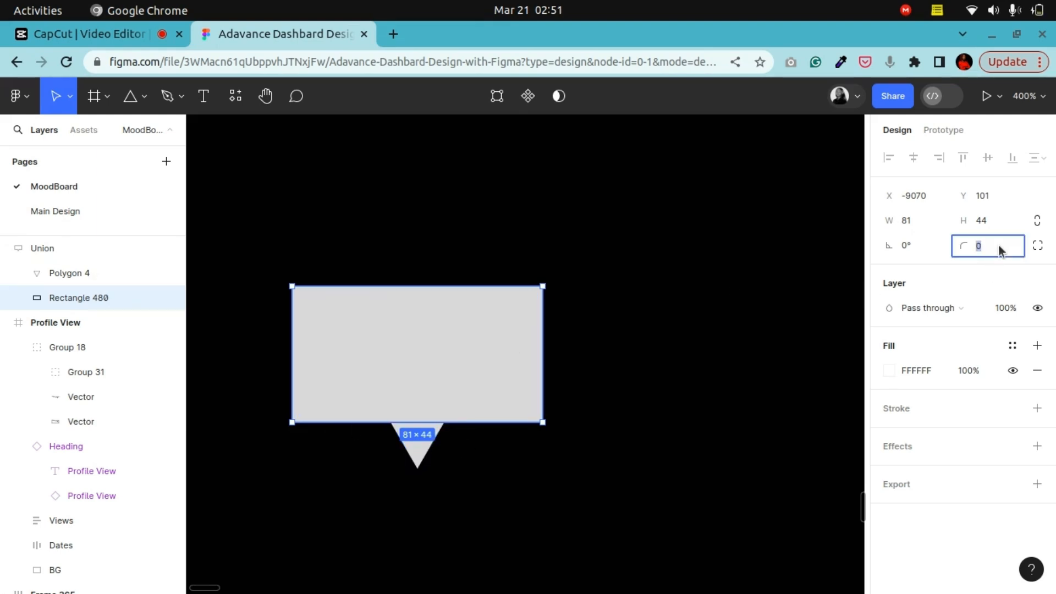
type("8")
key("Return")
left_click(416, 458)
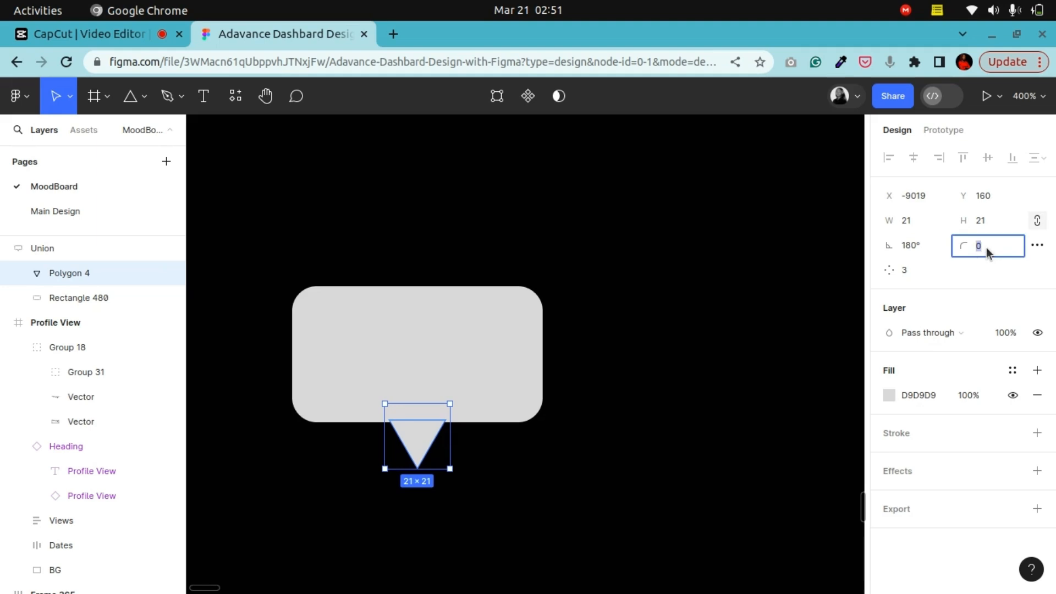
left_click(535, 473)
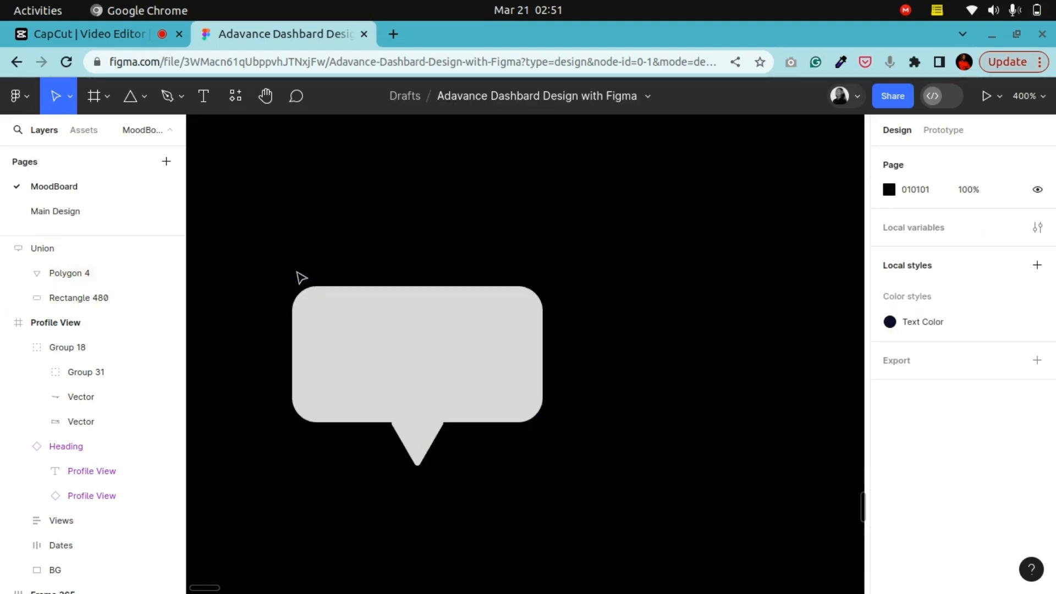
Select the whole practice speech-bubble shape and delete it from the empty canvas
left_click_drag(261, 254, 562, 485)
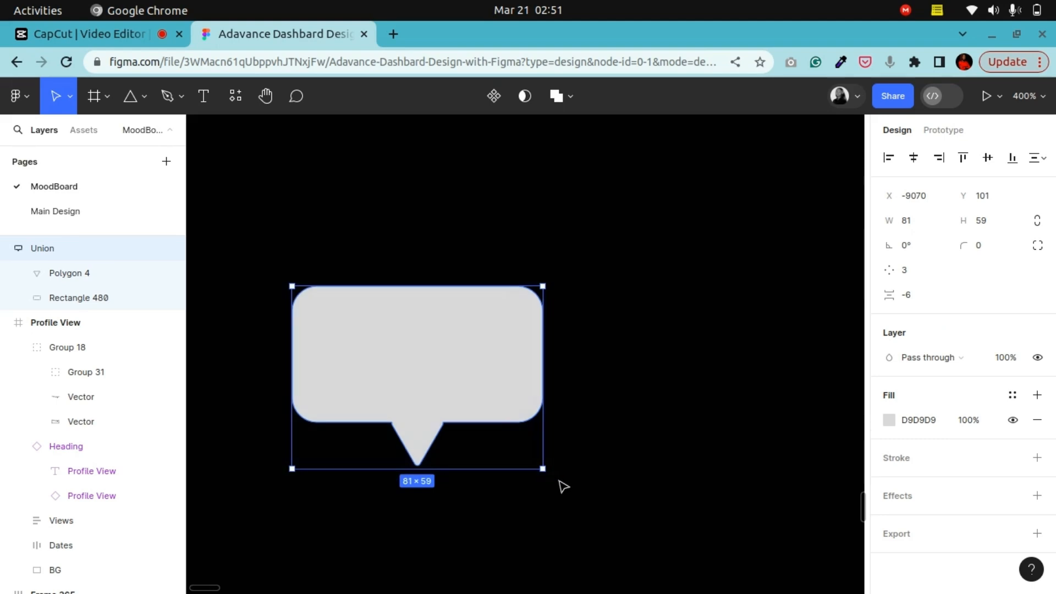
key("Delete")
key("shift+1")
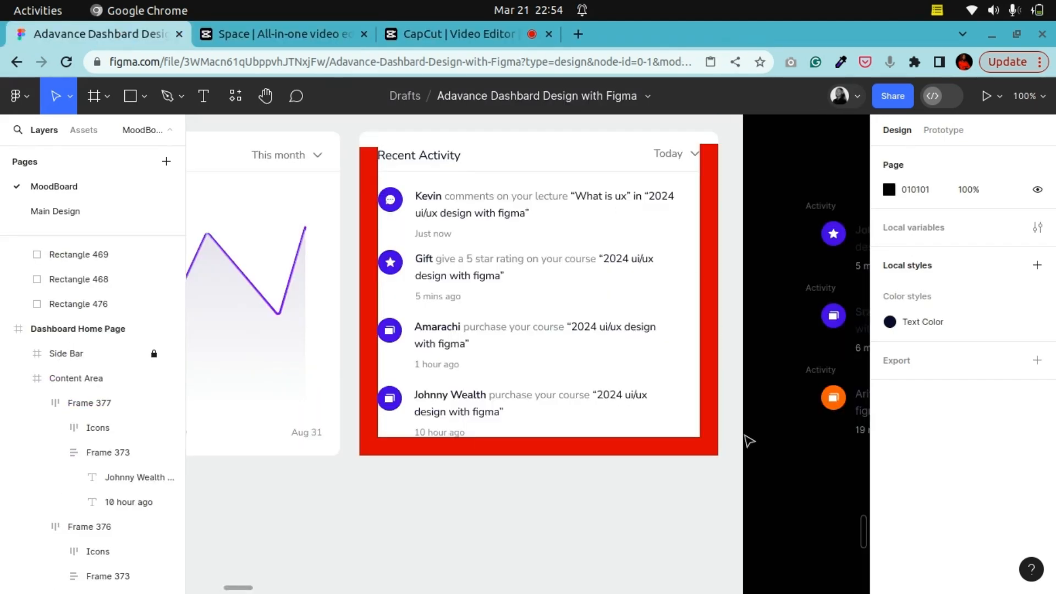
Examine the Recent Activity card and its placement beside the Revenue chart and below the stat cards
left_click(267, 97)
left_click_drag(638, 286, 828, 313)
left_click_drag(505, 304, 349, 313)
left_click_drag(450, 223, 666, 280)
left_click_drag(443, 289, 488, 257)
left_click_drag(634, 246, 367, 253)
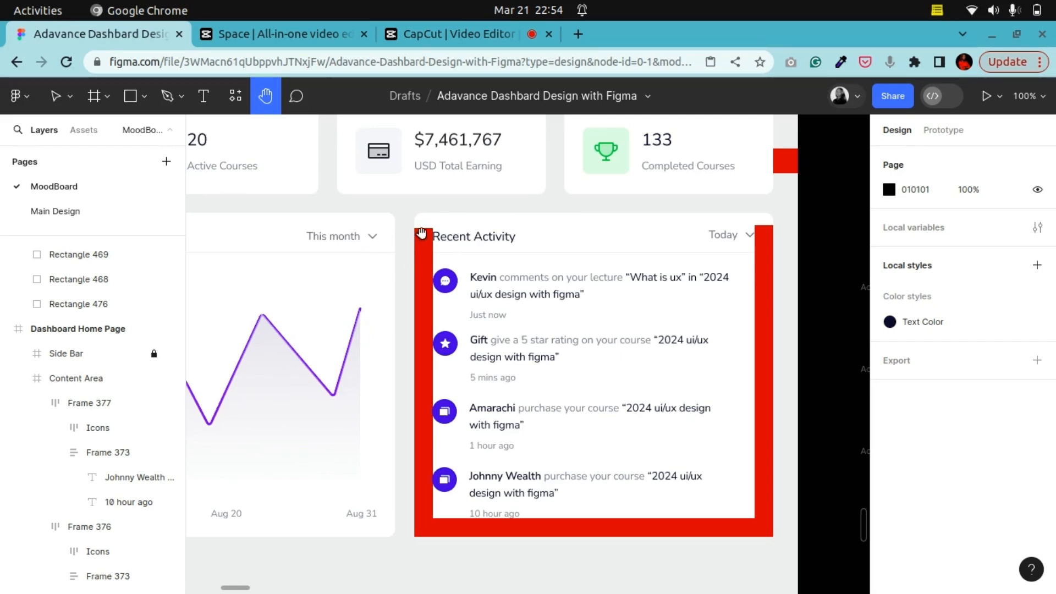
left_click_drag(542, 291, 500, 327)
left_click_drag(496, 407, 477, 321)
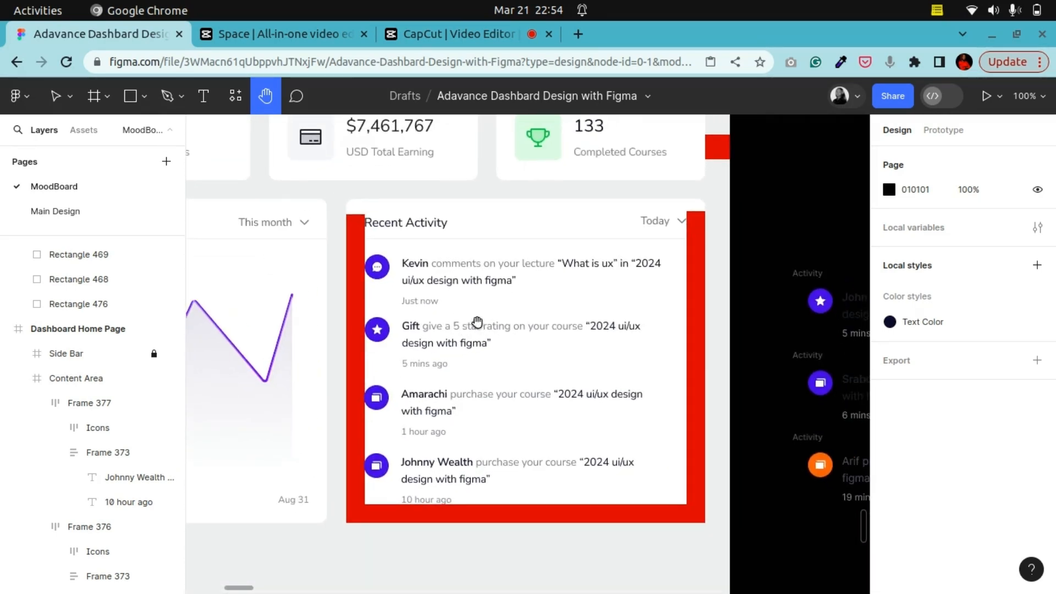
Inspect the size of the Recent Activity card's vertical red spacer and white background, and compare the card with the Revenue chart
left_click(57, 96)
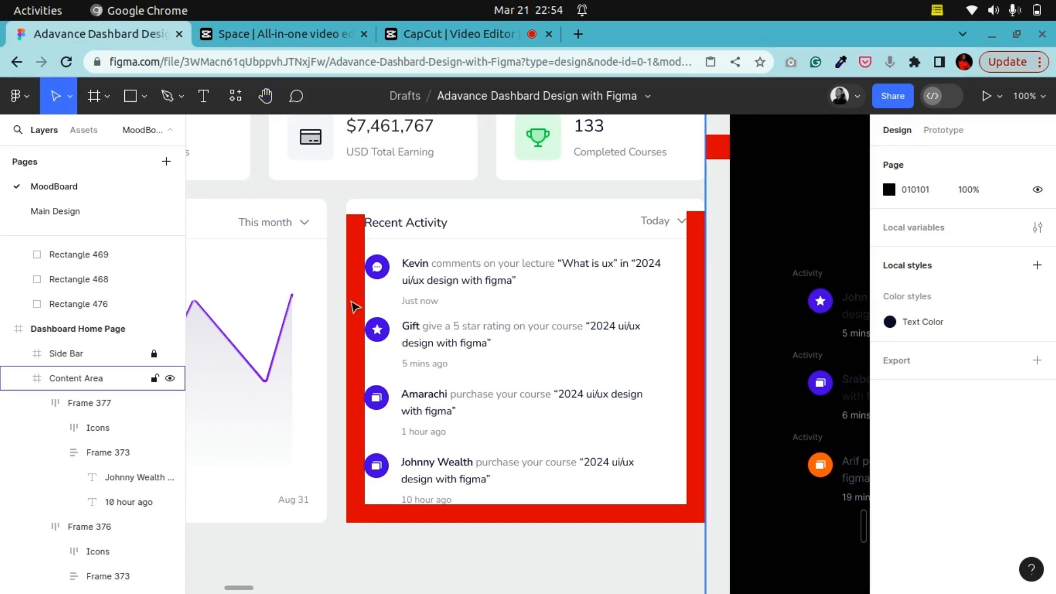
left_click(356, 298)
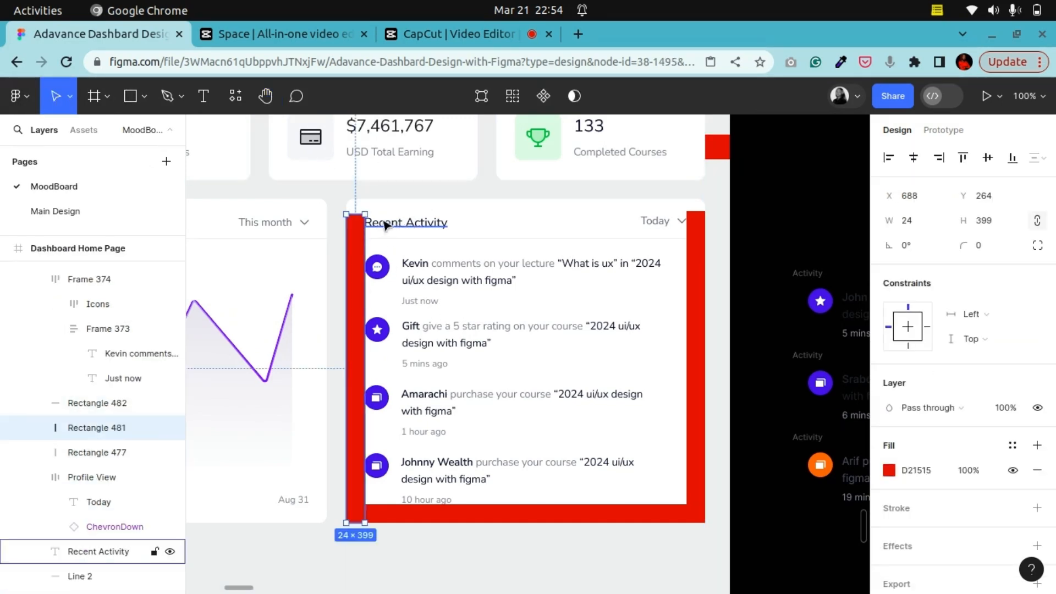
left_click(266, 97)
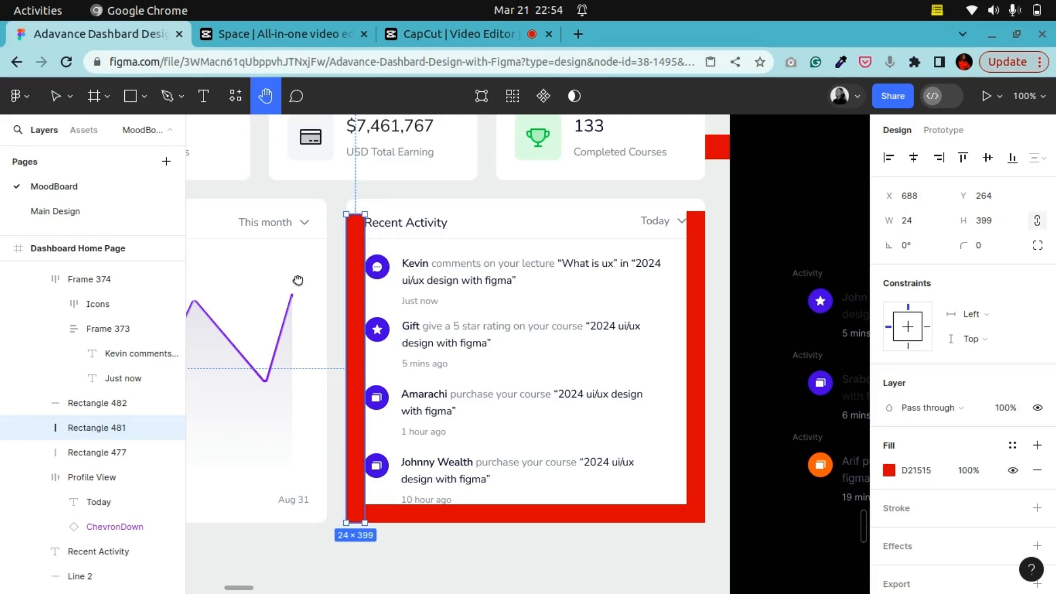
left_click_drag(200, 281, 517, 245)
left_click_drag(517, 245, 567, 246)
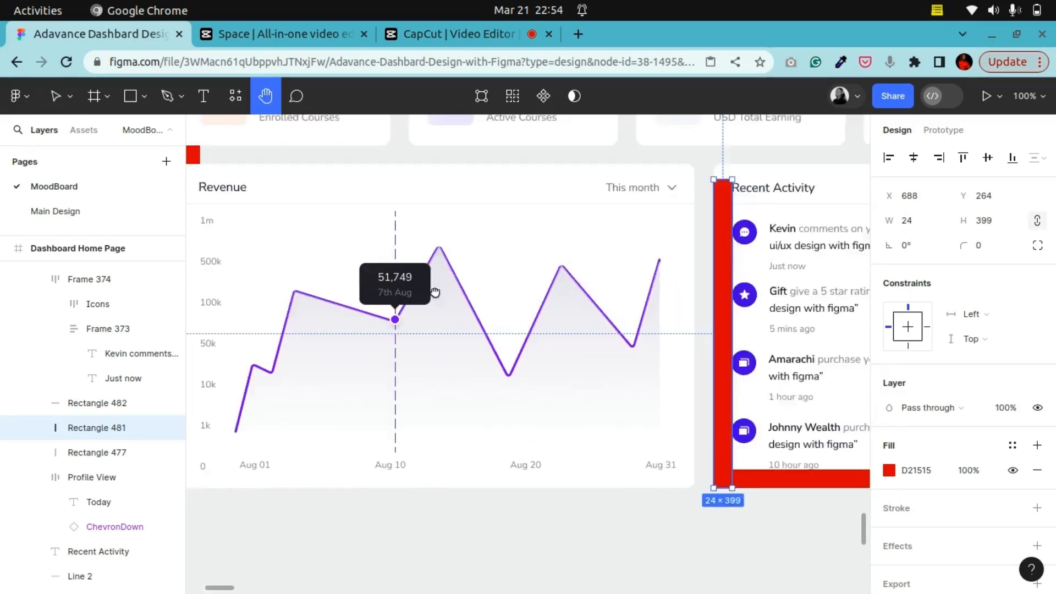
left_click_drag(435, 292, 355, 293)
left_click_drag(441, 253, 413, 279)
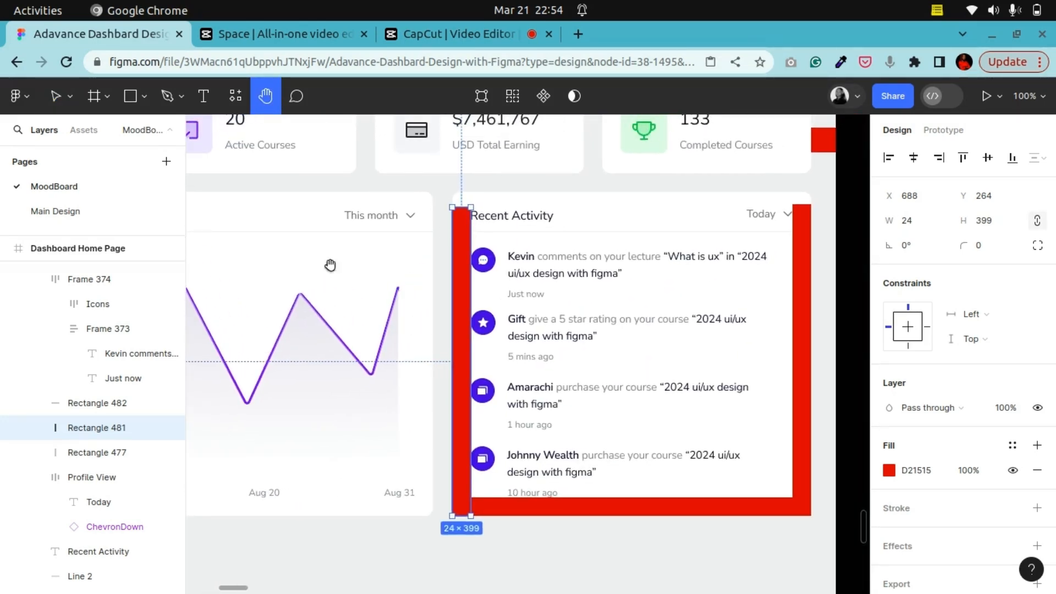
left_click(57, 97)
left_click(560, 208)
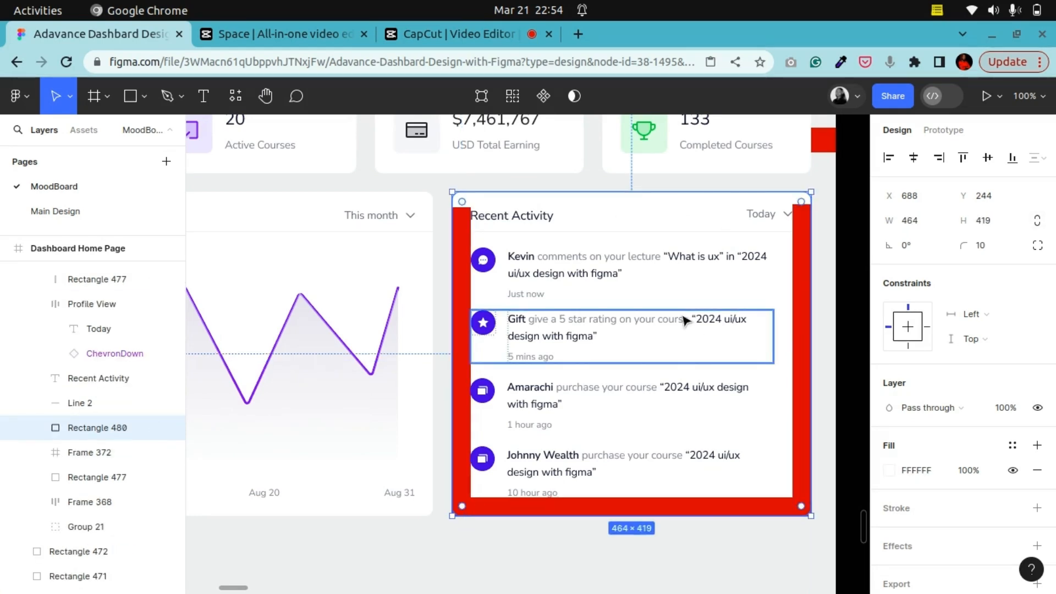
Show the 12-column layout grid on the dashboard's Content Area frame to check the two cards' alignment
key("minus")
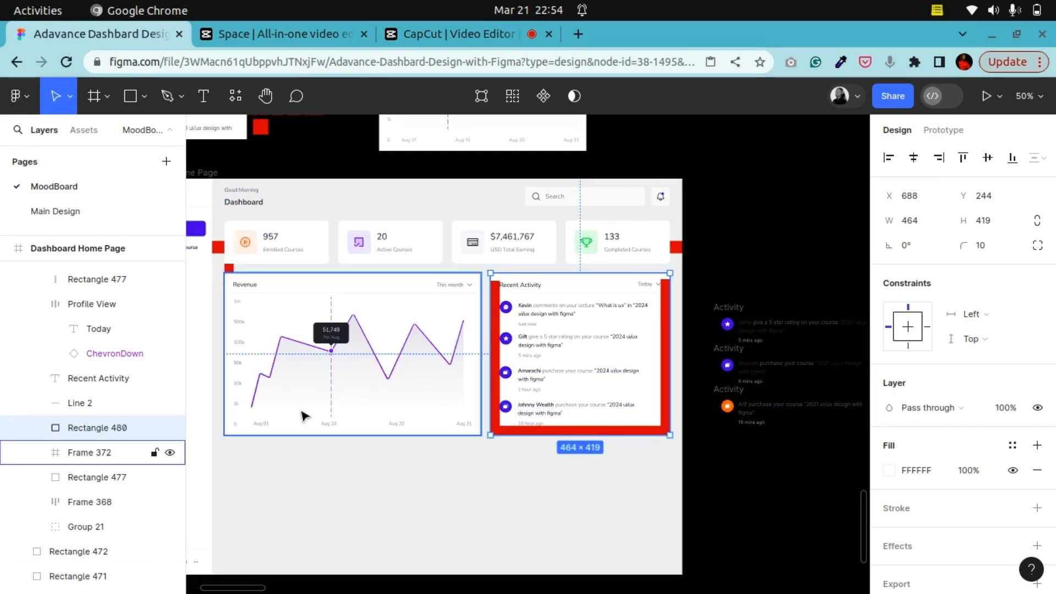
left_click(293, 493)
left_click(1013, 495)
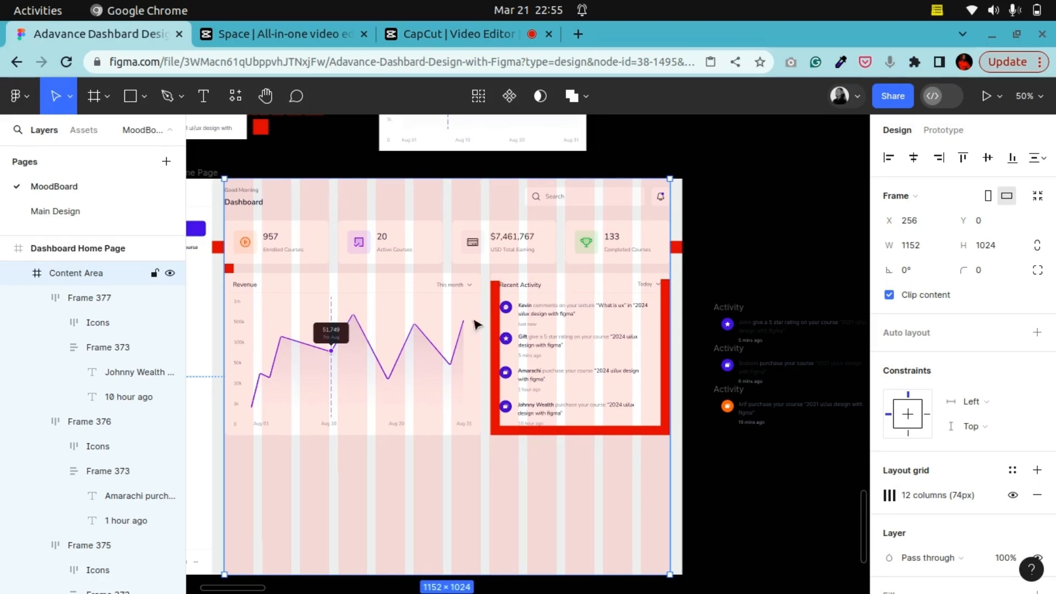
scroll(619, 482, "up", 10)
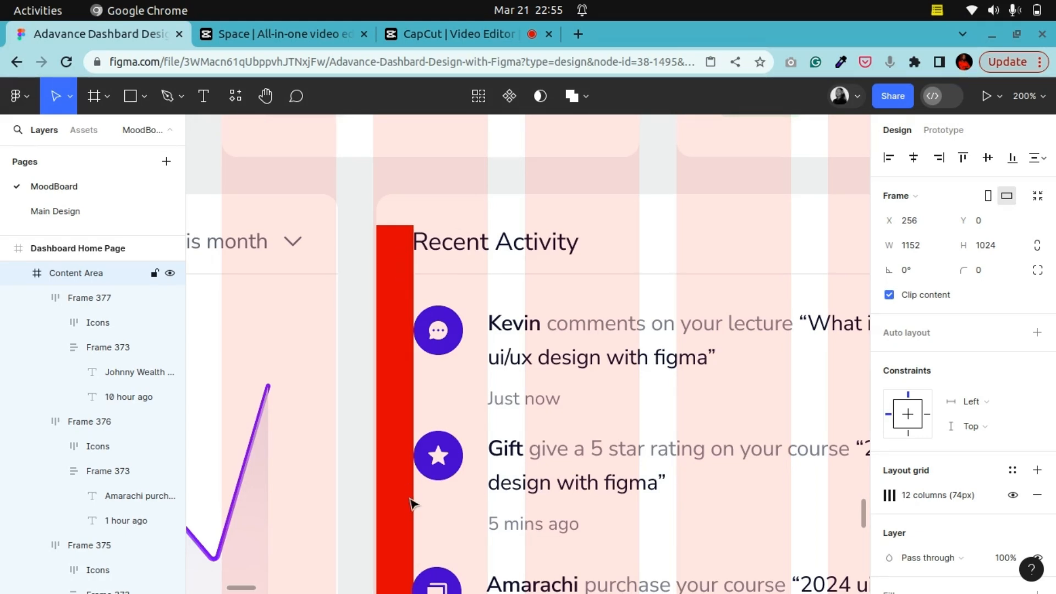
key("ctrl+minus")
Inspect the Recent Activity heading and the layer structure, icons and auto layout spacing of the first two activity rows
left_click(511, 298)
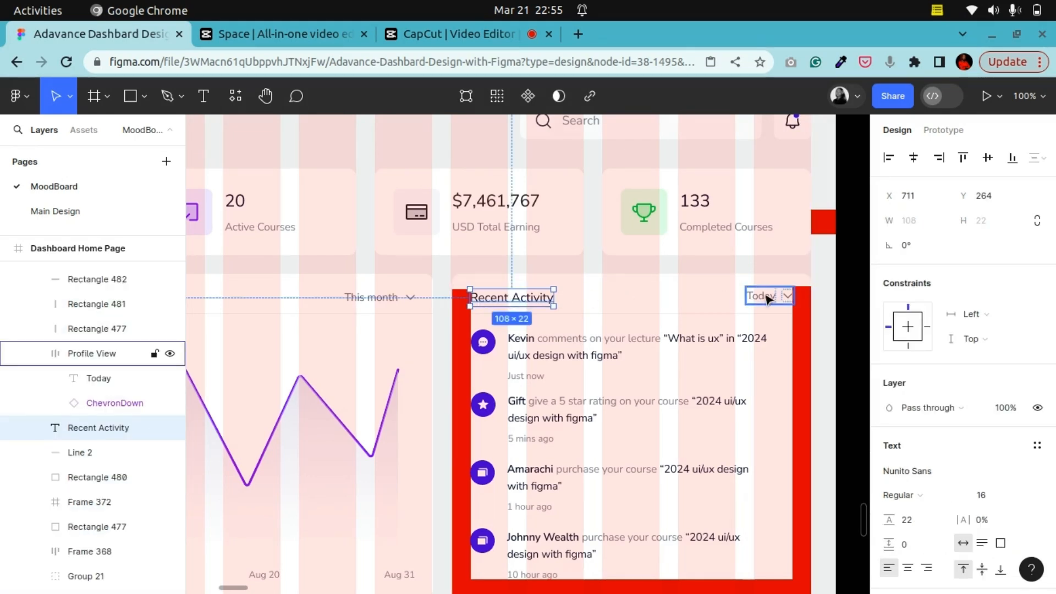
left_click(567, 352)
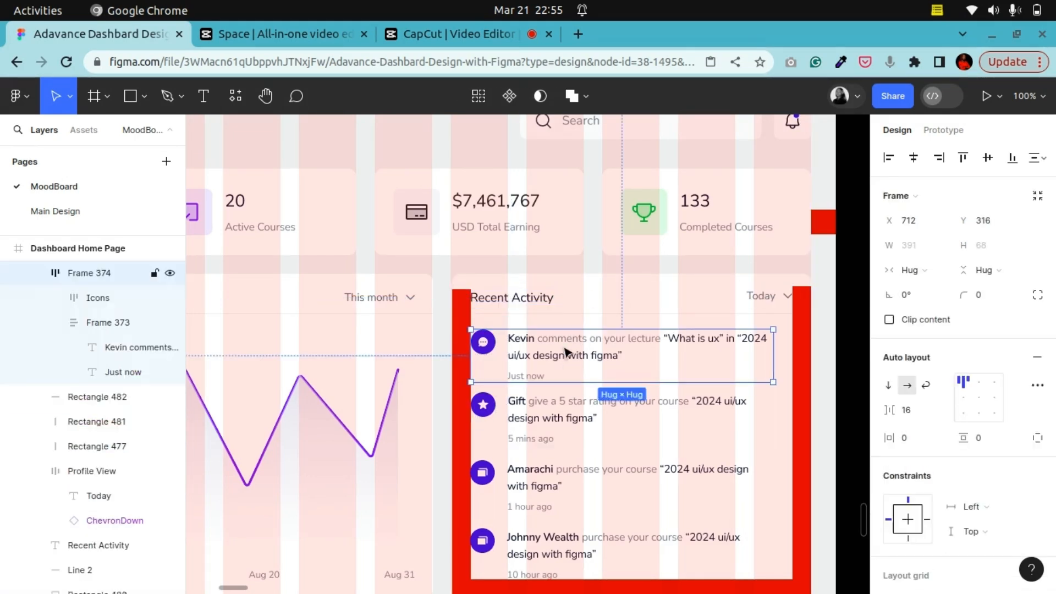
double_click(525, 339)
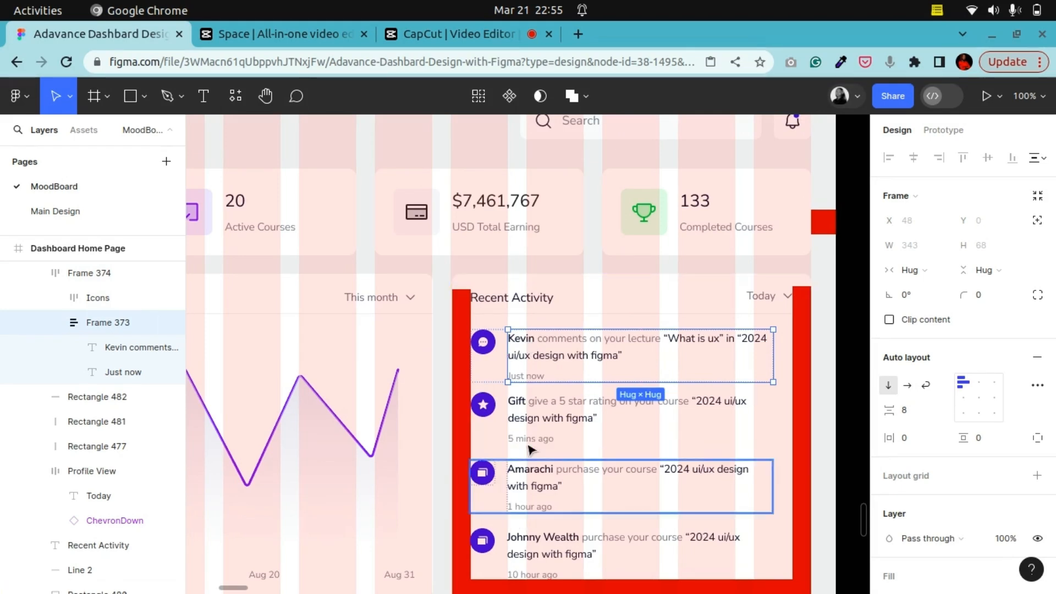
left_click(528, 424)
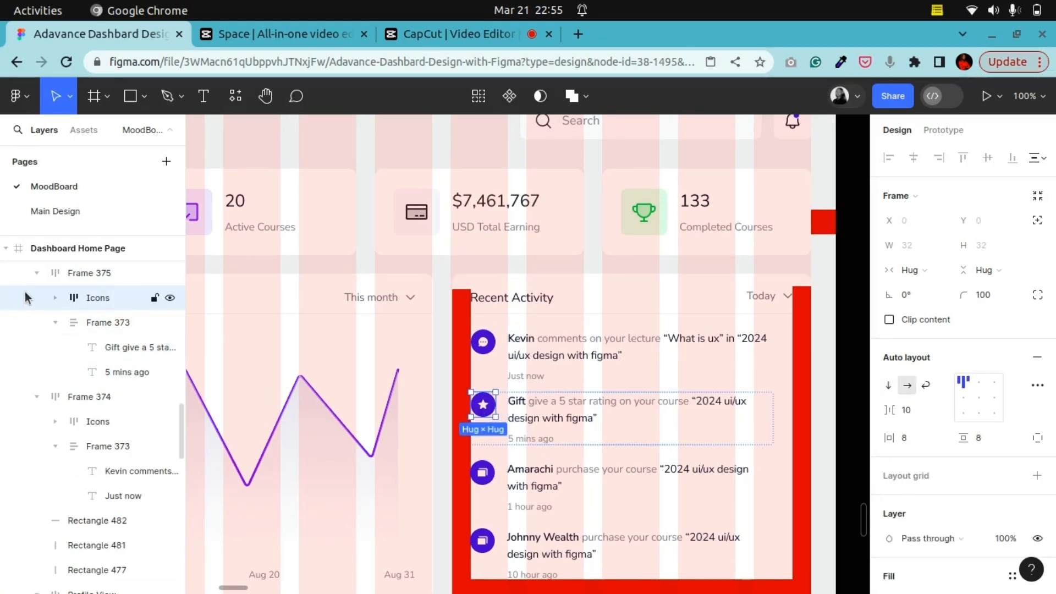
left_click(55, 298)
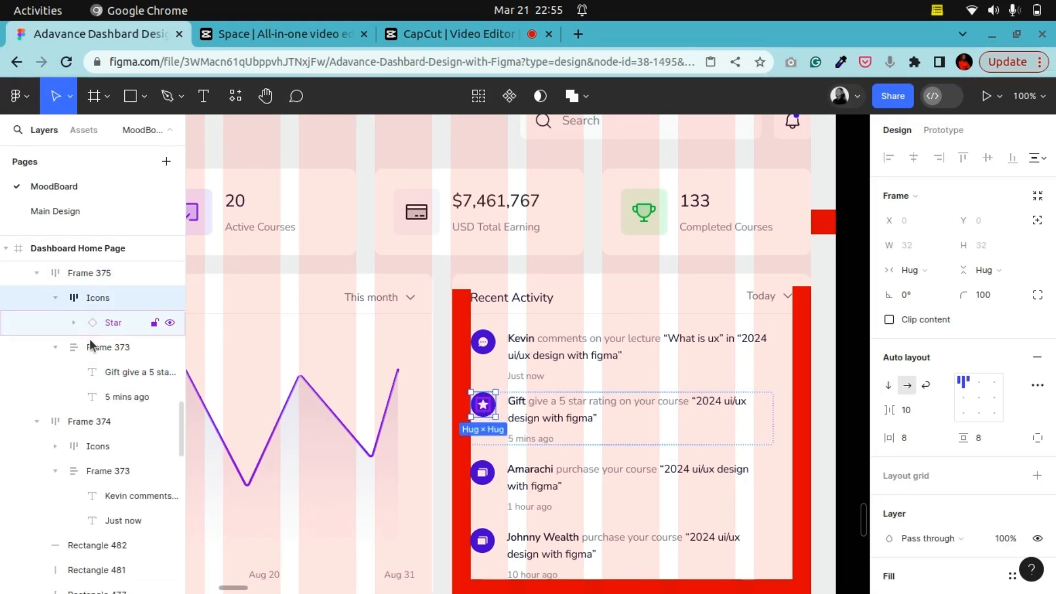
left_click(570, 364)
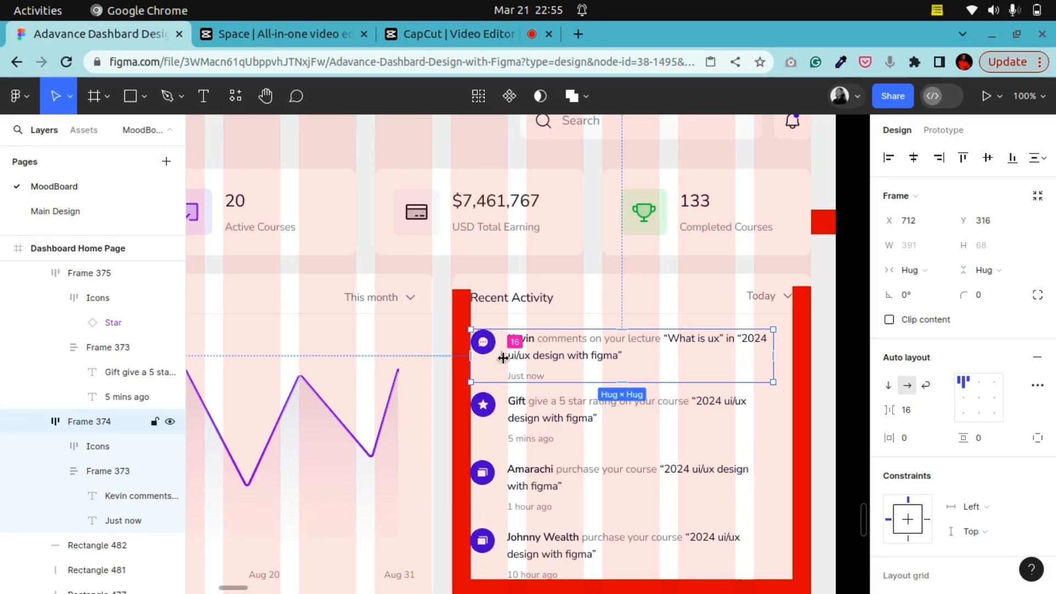
left_click(509, 437)
scroll(590, 550, "down", 3)
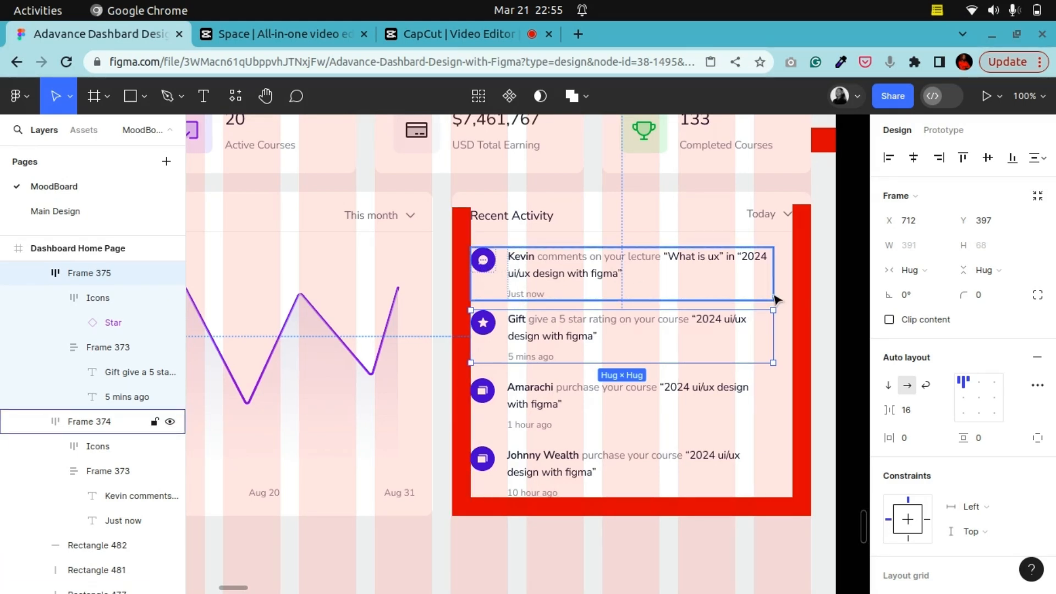
Combine the four Recent Activity rows into one vertical auto layout frame
left_click(853, 281)
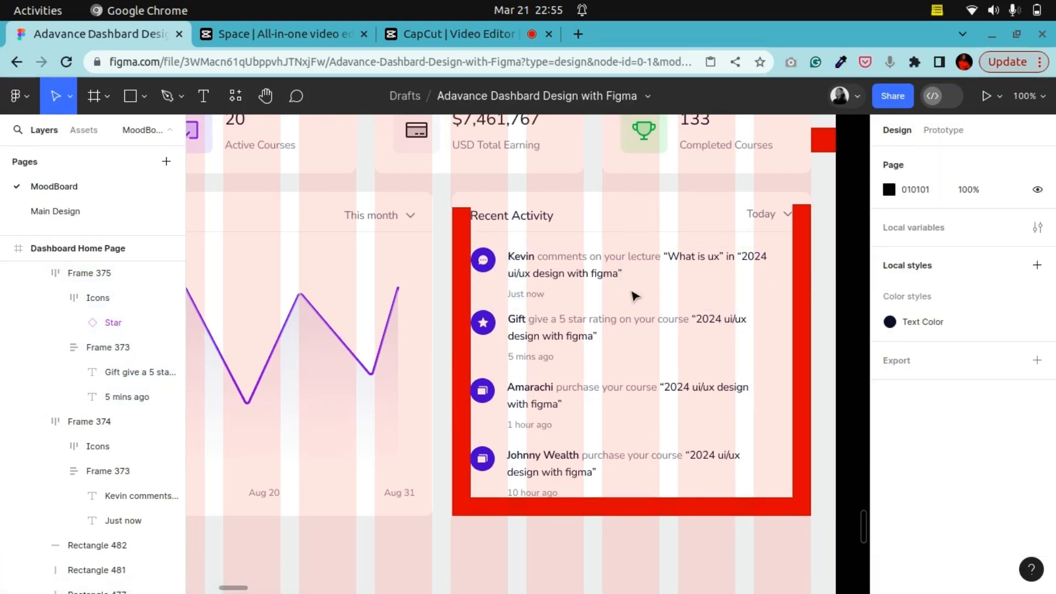
left_click(595, 273)
left_click(528, 340, "shift")
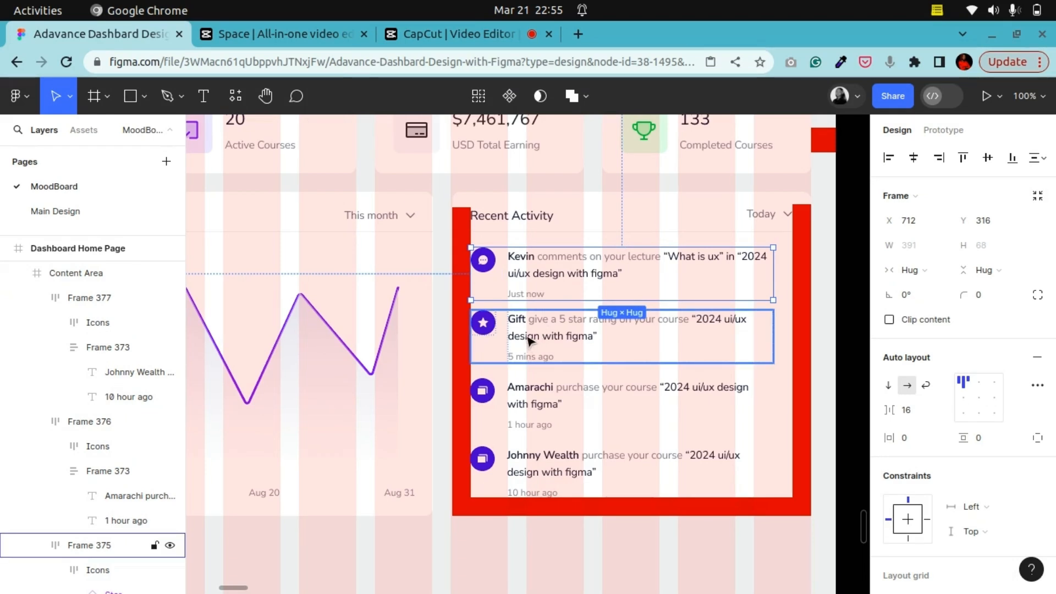
left_click(533, 401, "shift")
left_click(543, 476, "shift")
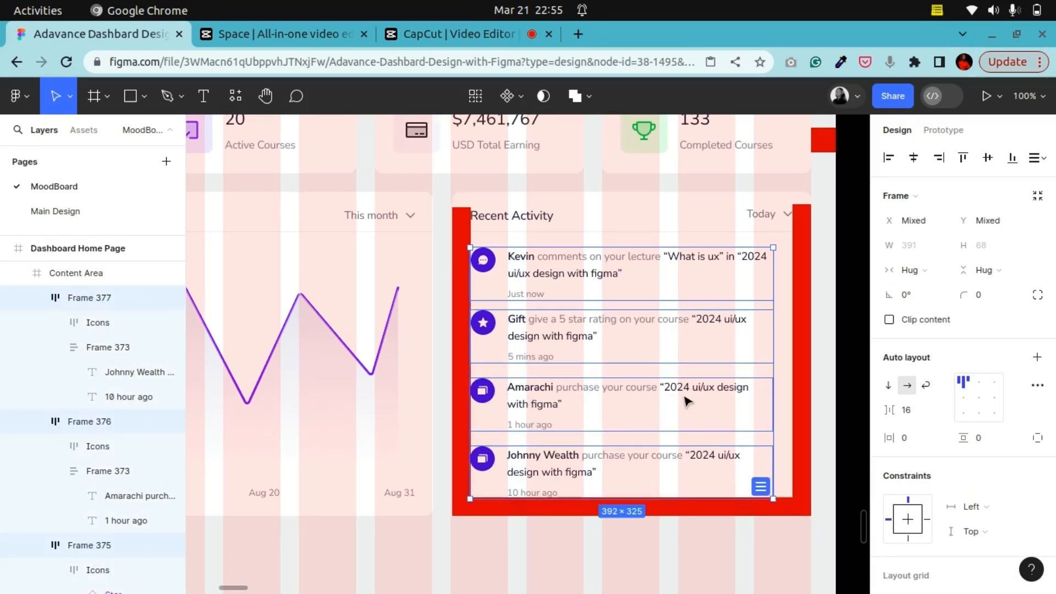
right_click(696, 410)
left_click(732, 427)
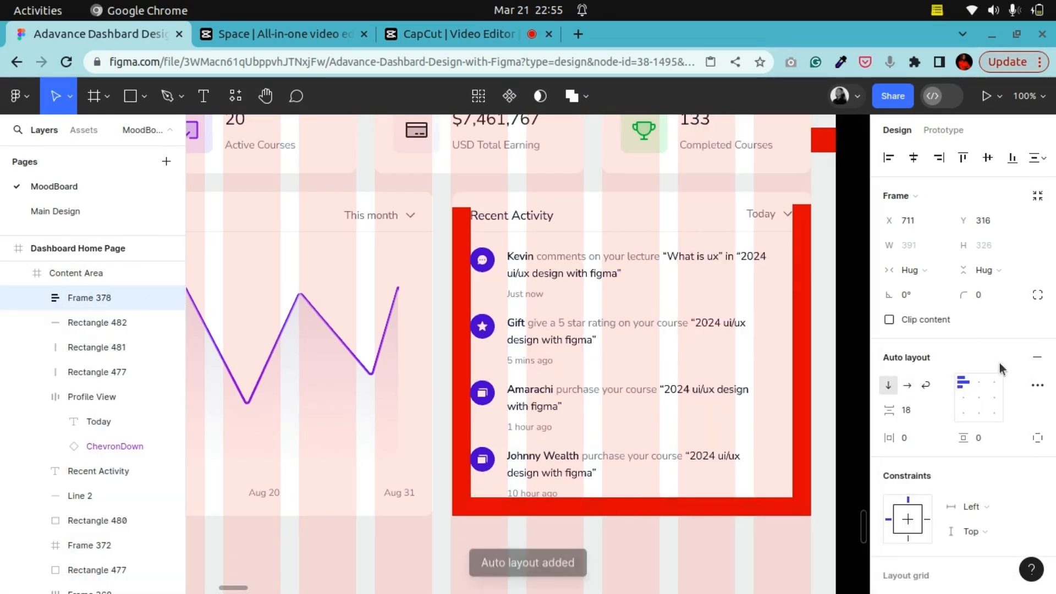
left_click(913, 417)
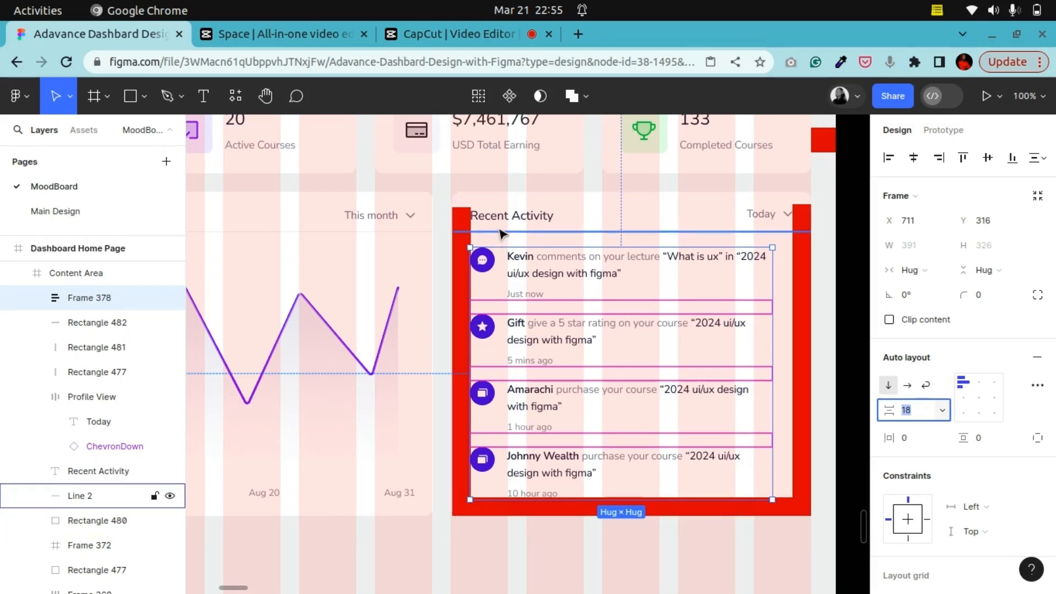
Copy the 24 × 24 red spacer square from the spacer group into the Recent Activity card, just below the heading divider
scroll(498, 270, "up", 5)
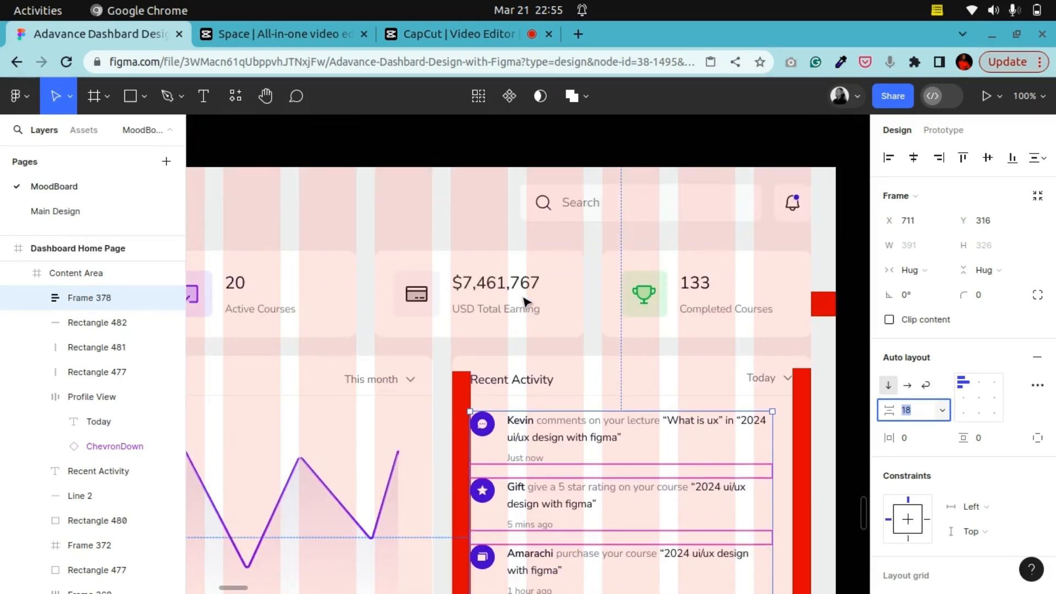
left_click(265, 97)
left_click_drag(264, 236, 554, 276)
left_click(73, 107)
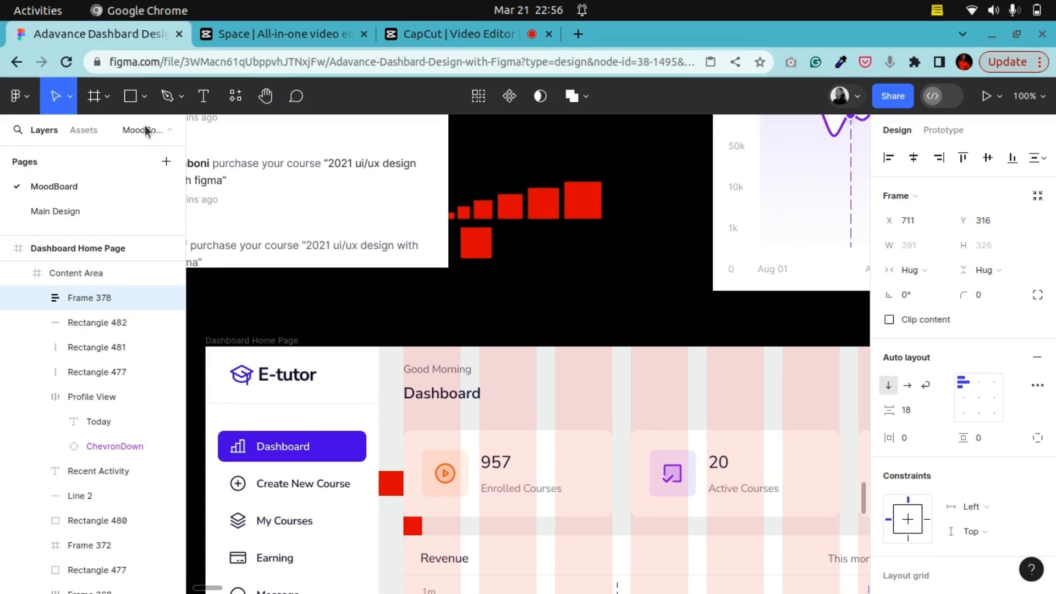
double_click(484, 209)
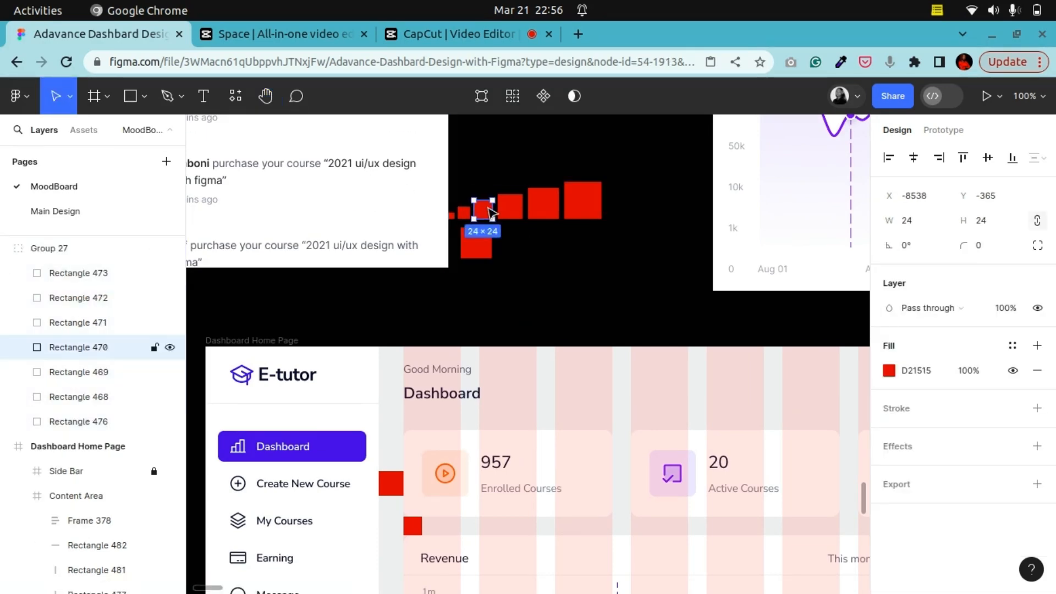
mouse_move(485, 210)
left_mouse_down()
mouse_move(905, 370)
mouse_move(962, 555)
mouse_move(983, 577)
mouse_move(687, 158)
mouse_move(478, 205)
mouse_move(436, 190)
mouse_move(481, 213)
left_mouse_up()
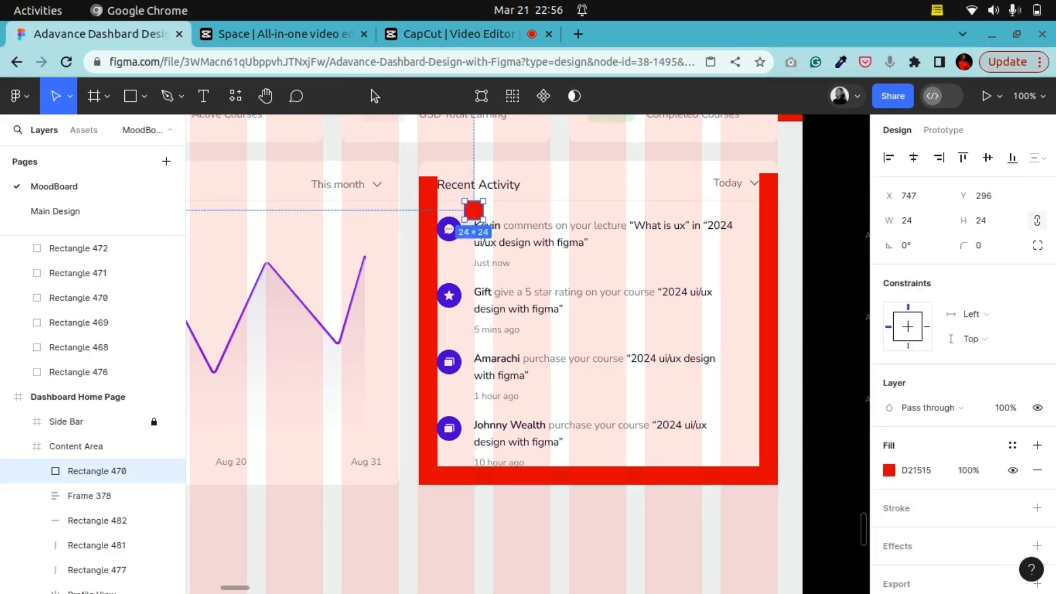
Align the 24 × 24 red square with the start of the activity icons, against the vertical red spacer and under the heading divider
left_click(265, 96)
left_click_drag(445, 326, 552, 392)
scroll(552, 393, "up", 6)
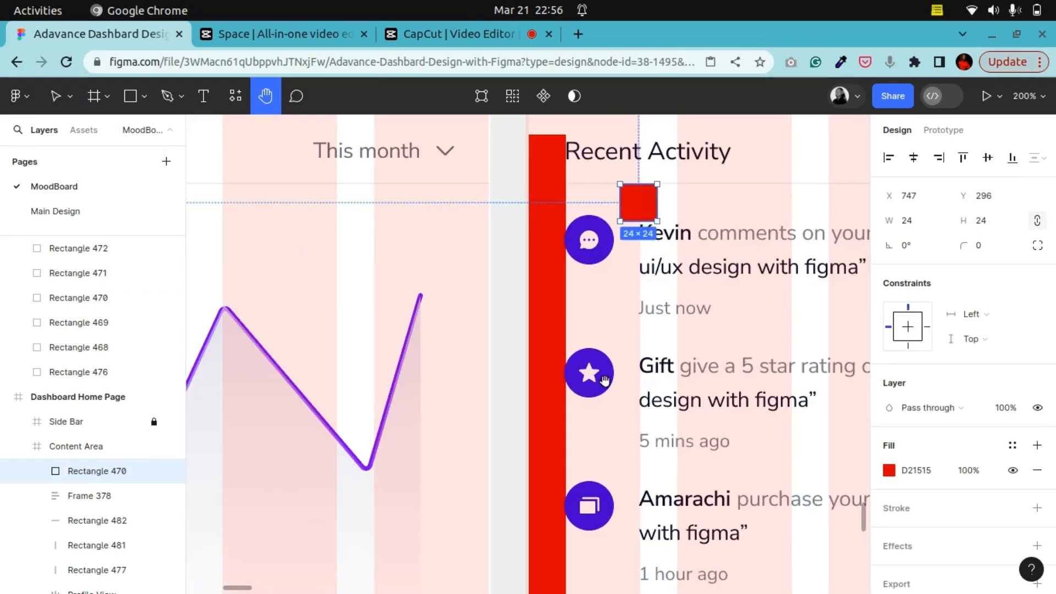
scroll(704, 258, "down", 1)
scroll(581, 389, "up", 1)
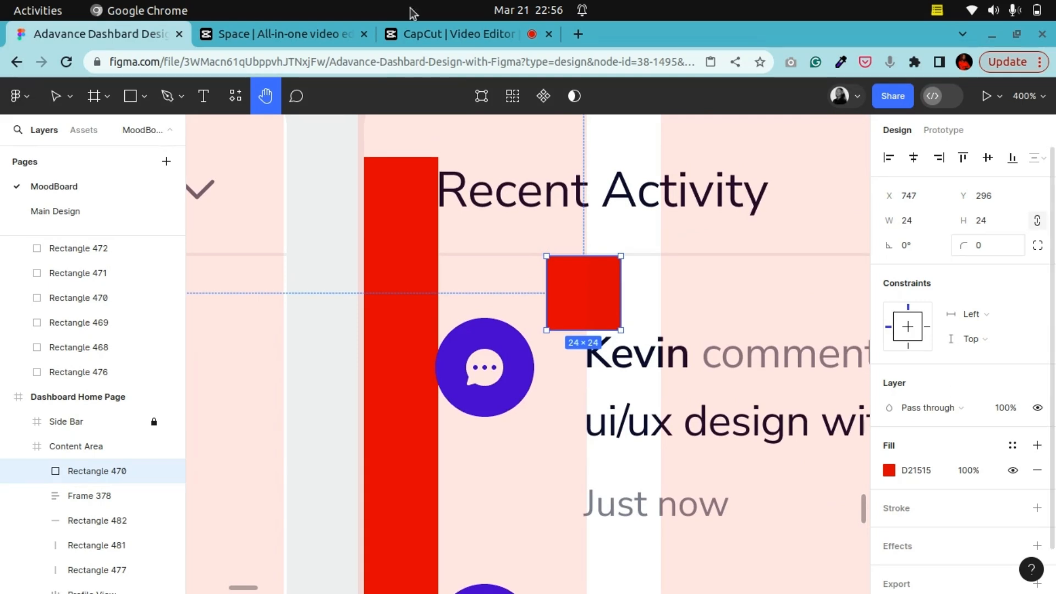
left_click(55, 97)
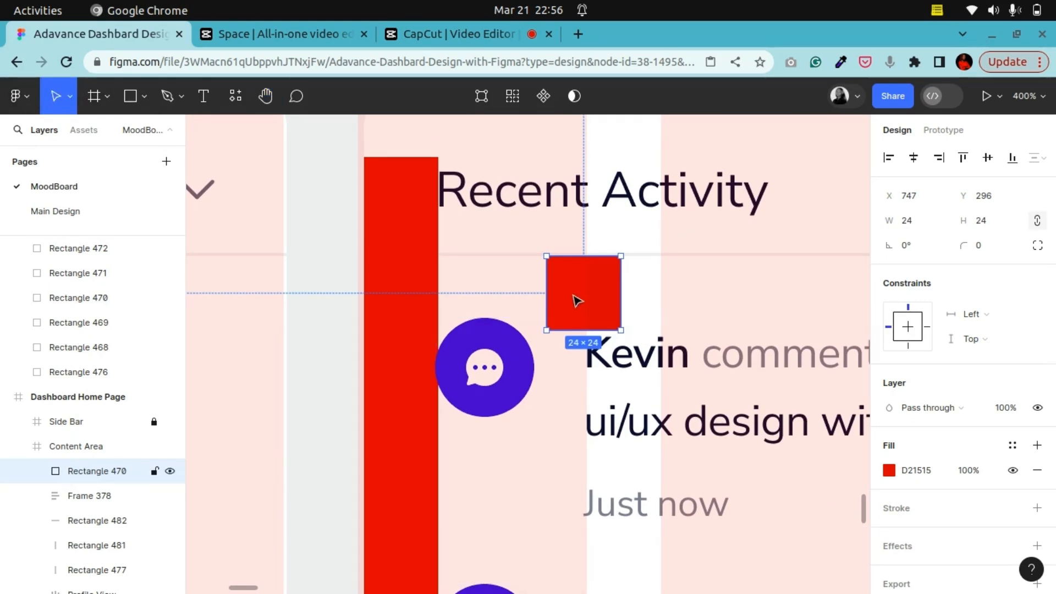
left_click(629, 367)
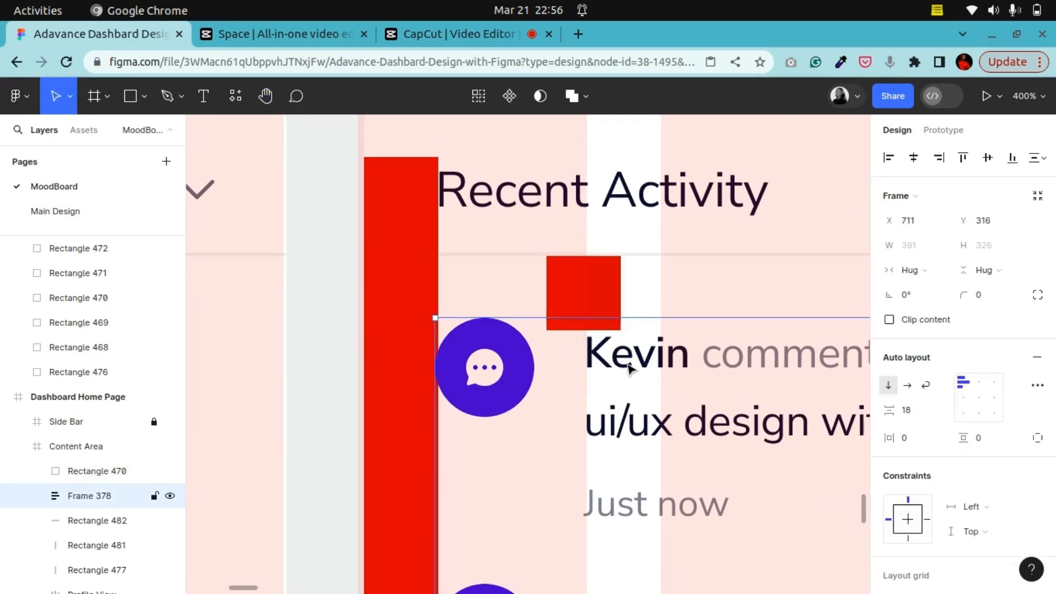
key("Up")
key("Up")
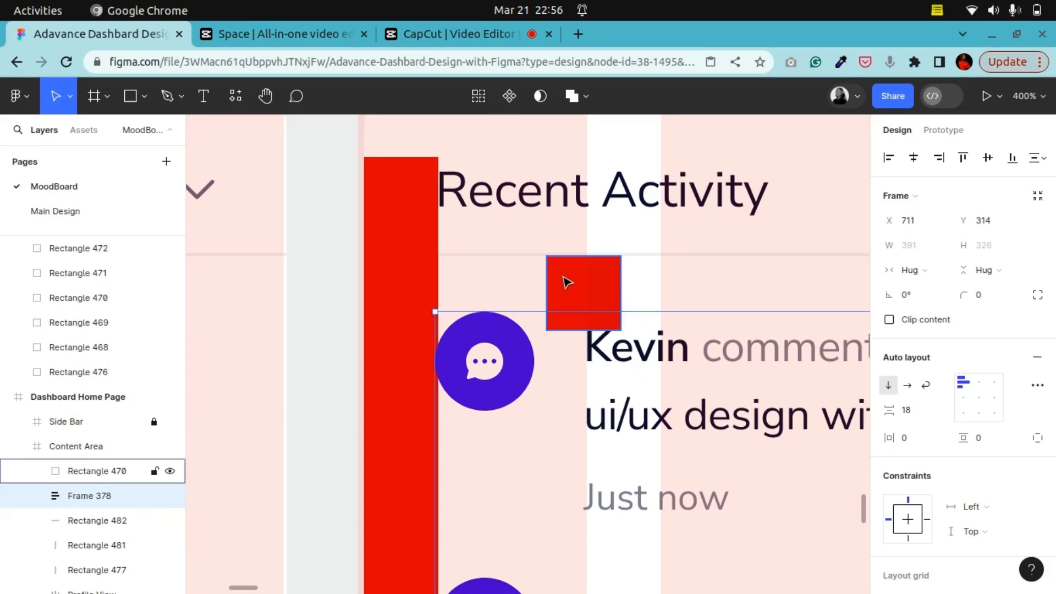
left_click_drag(564, 292, 457, 292)
Nudge the activity list directly below the 24 × 24 red square, to X 712 and Y 320
left_click(470, 384)
key("Down")
key("Down")
key("Down")
key("Down")
key("Down")
key("Down")
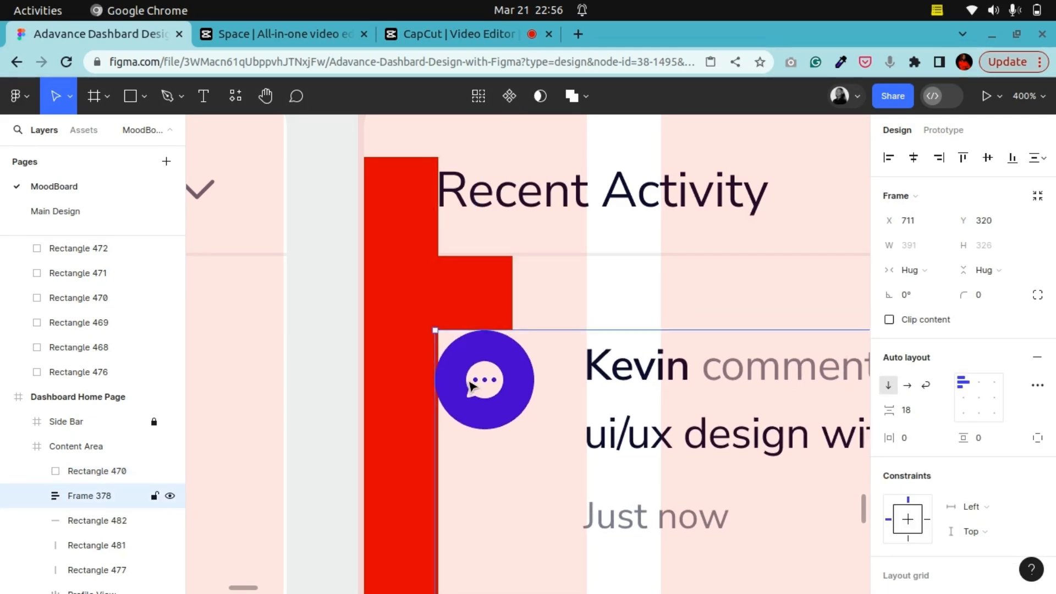
key("Right")
key("ctrl+minus")
scroll(472, 382, "down", 3)
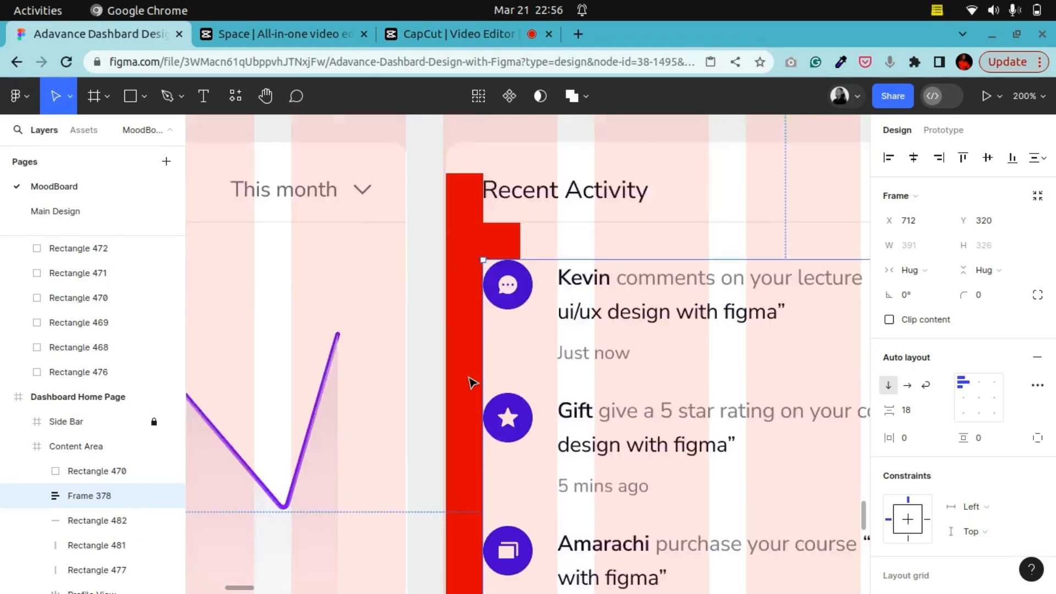
key("ctrl+minus")
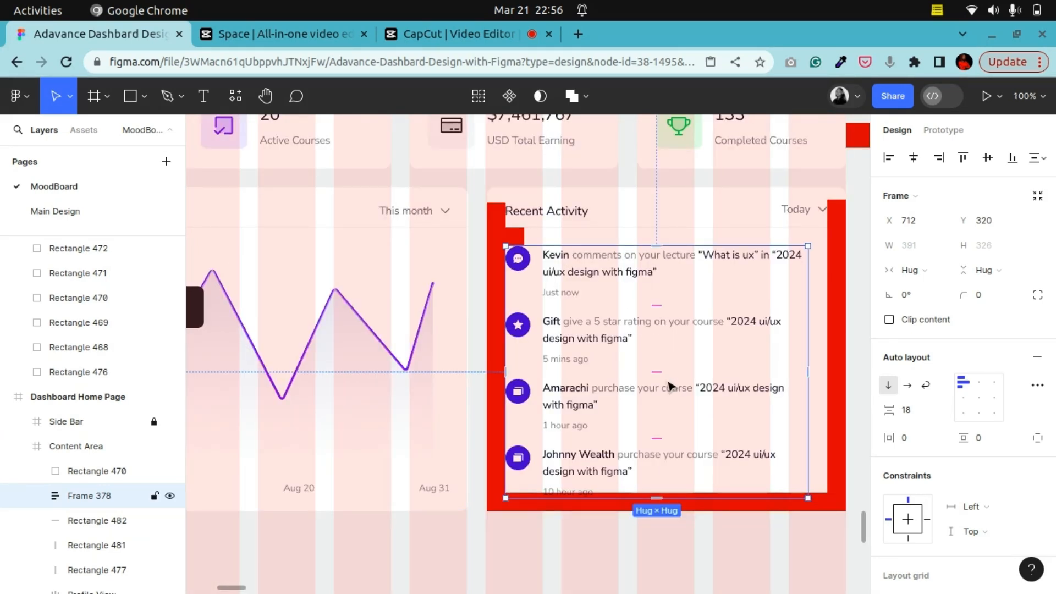
Resize the red spacer square below the Recent Activity heading to 16 × 16
left_click(96, 471)
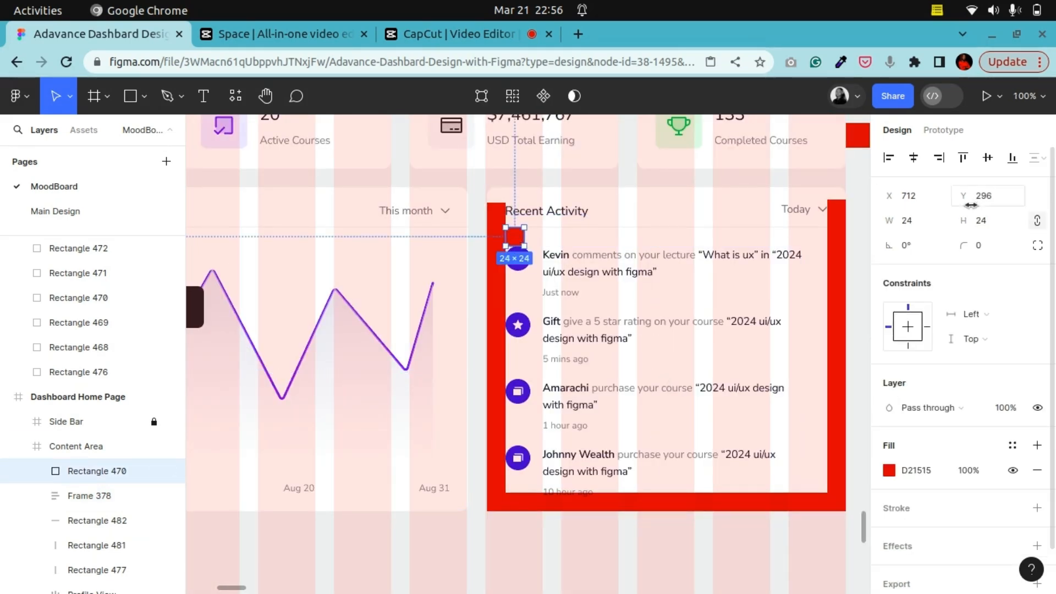
left_click(1008, 229)
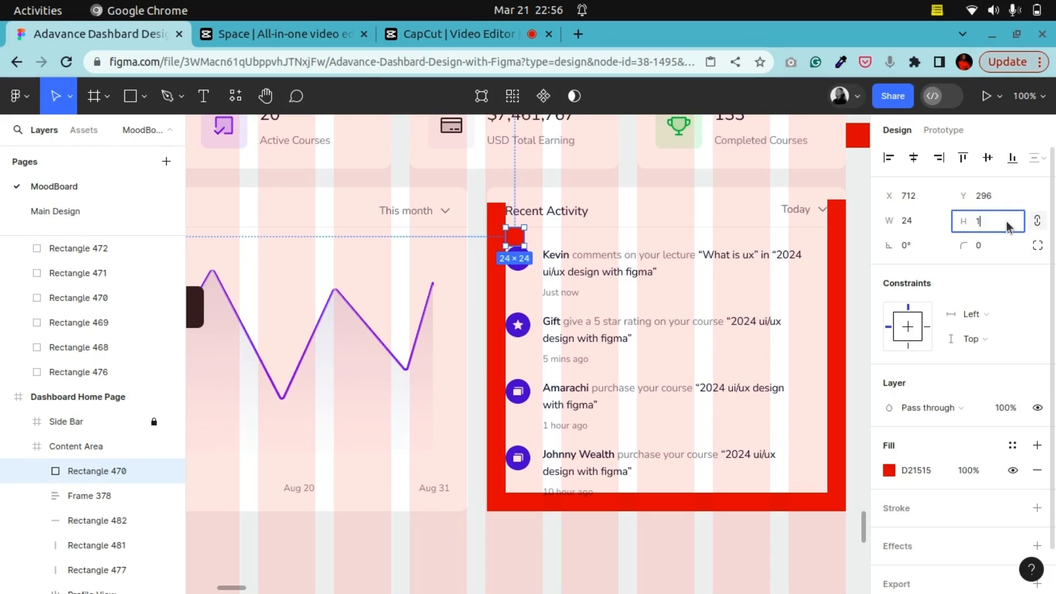
type("16")
key("Return")
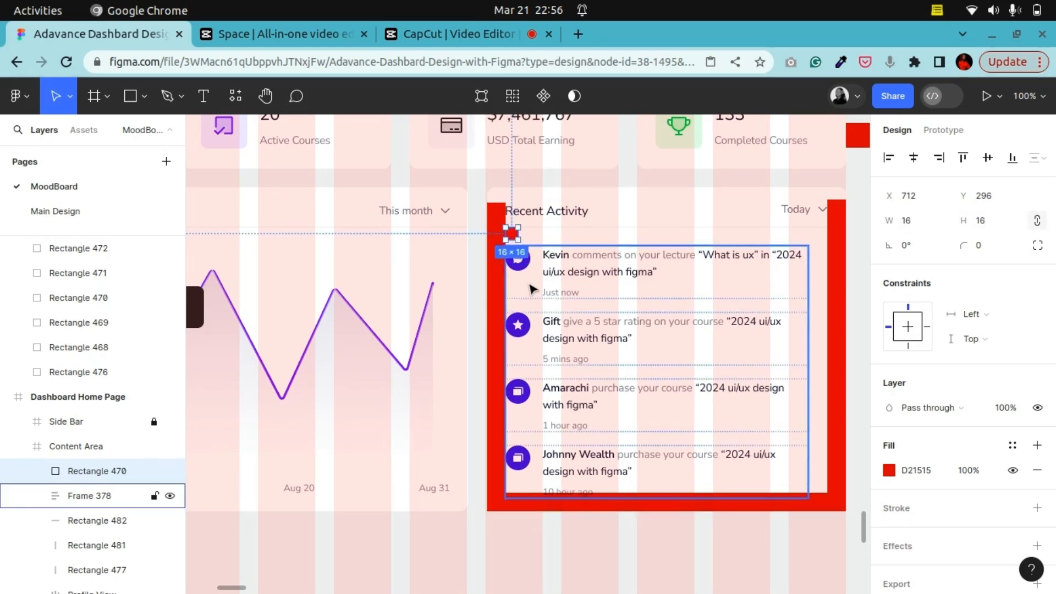
Move the activity list up to Y 312 so it sits directly below the 16 × 16 red spacer
left_click(89, 496)
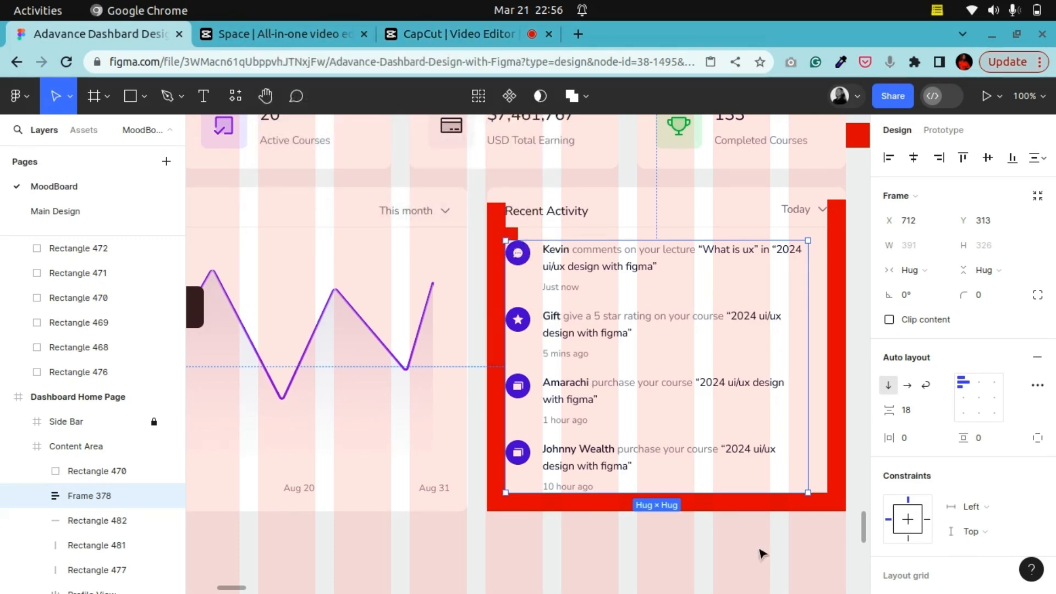
key("ctrl+plus")
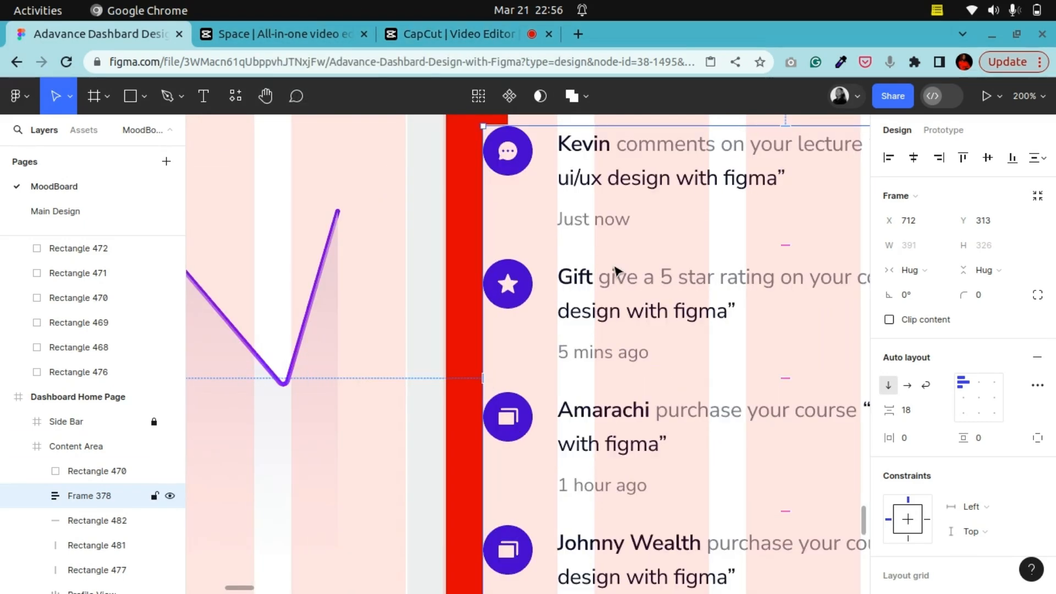
scroll(609, 272, "up", 1)
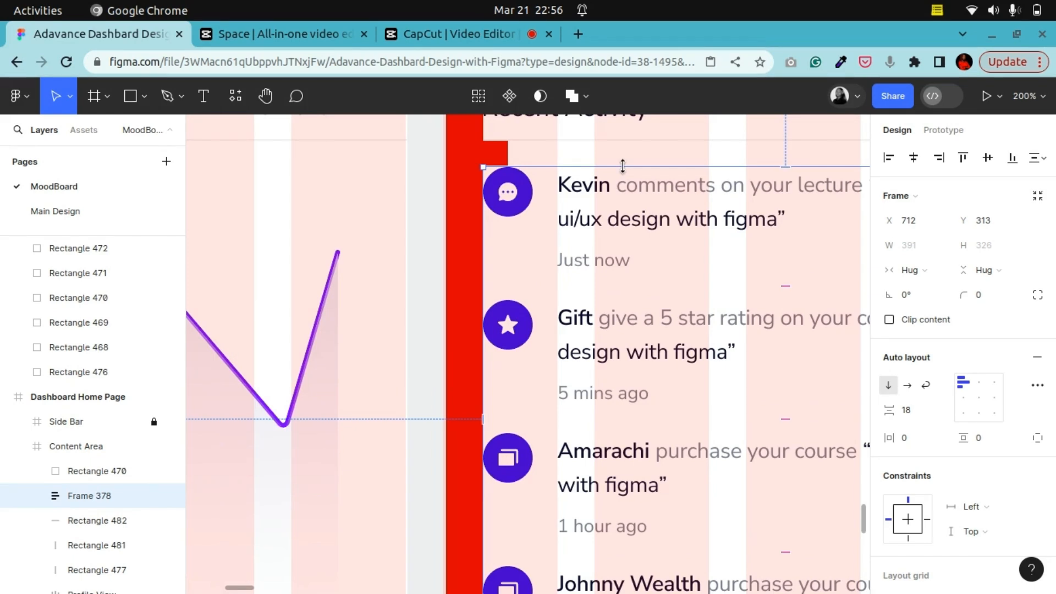
key("Up")
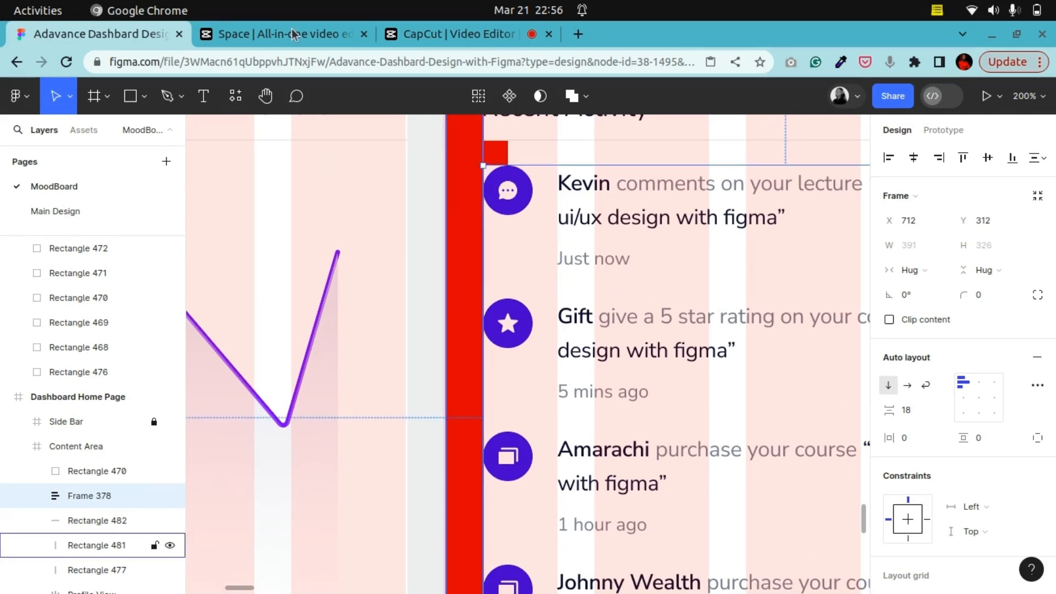
Try vertical gaps of 19 and 20 between the rows of the activity list
key("h")
left_click_drag(665, 394, 531, 340)
key("ctrl+minus")
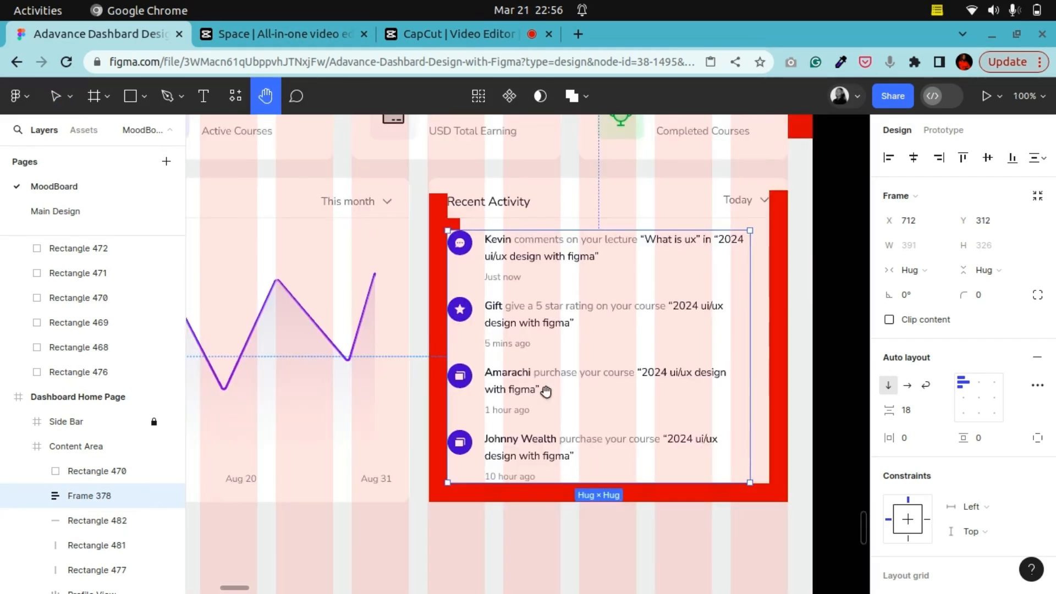
left_click_drag(539, 385, 521, 361)
key("v")
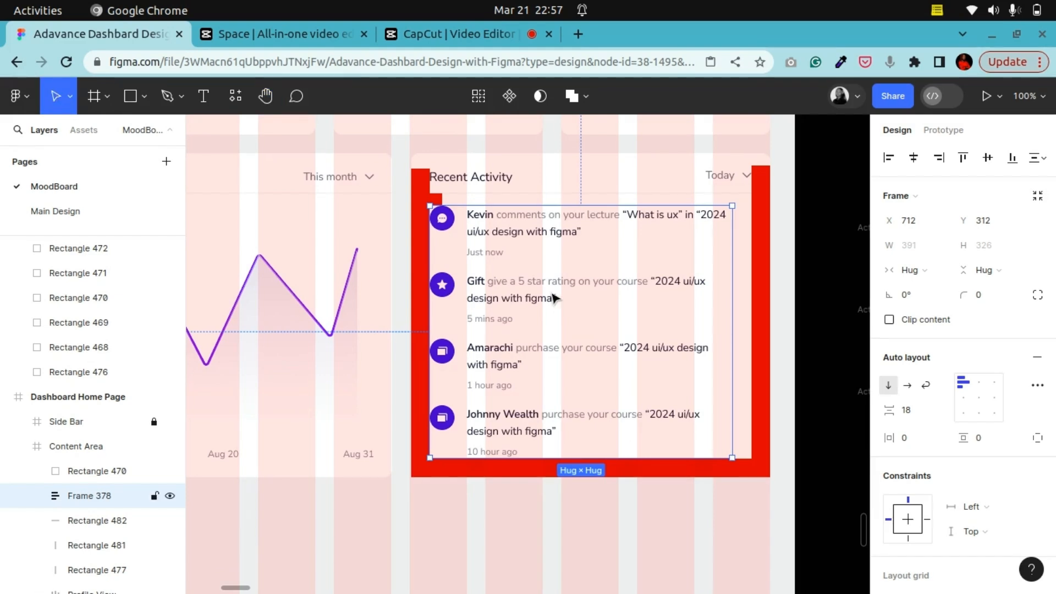
left_click(918, 411)
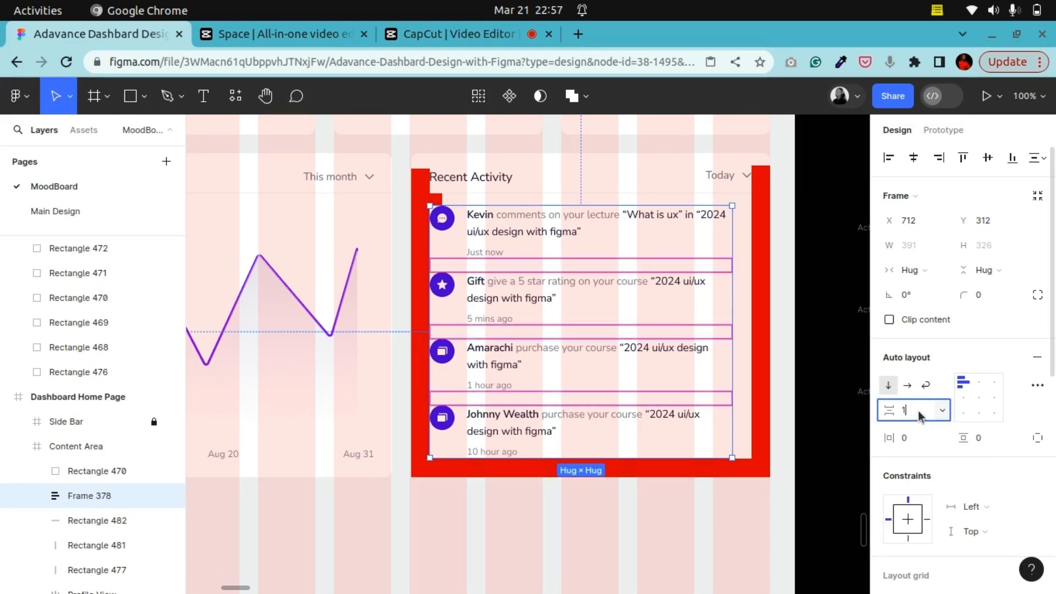
type("9")
key("Return")
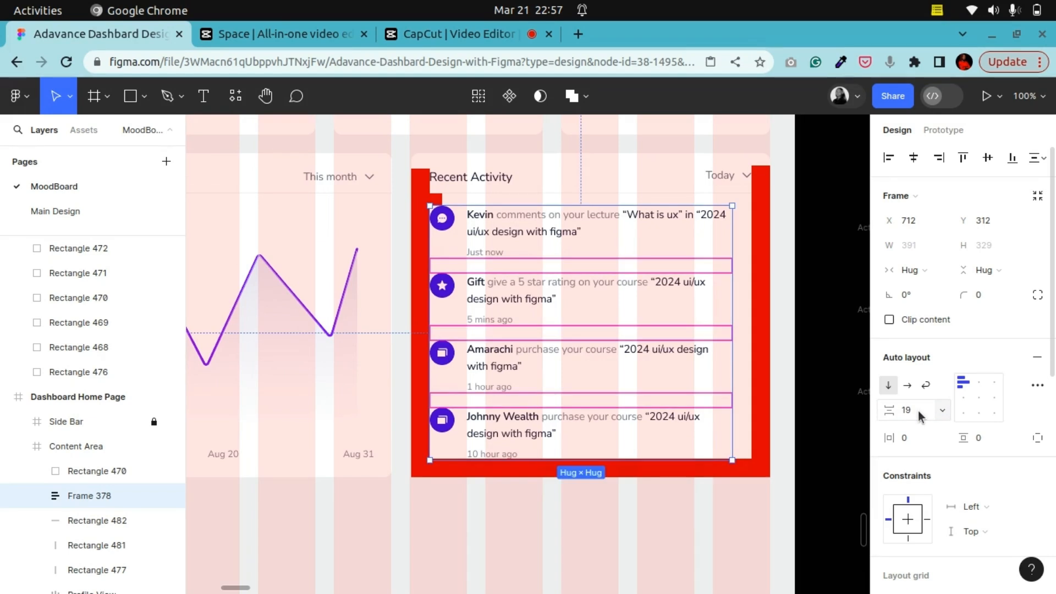
left_click(919, 411)
type("20")
key("Return")
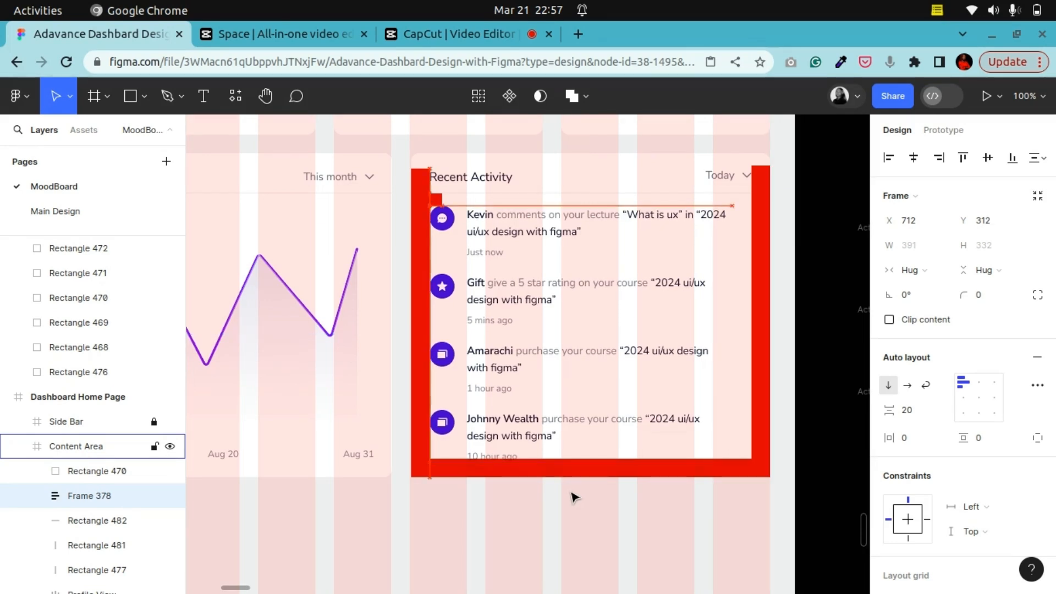
Set the activity list's vertical auto layout gap to 18
left_click(916, 419)
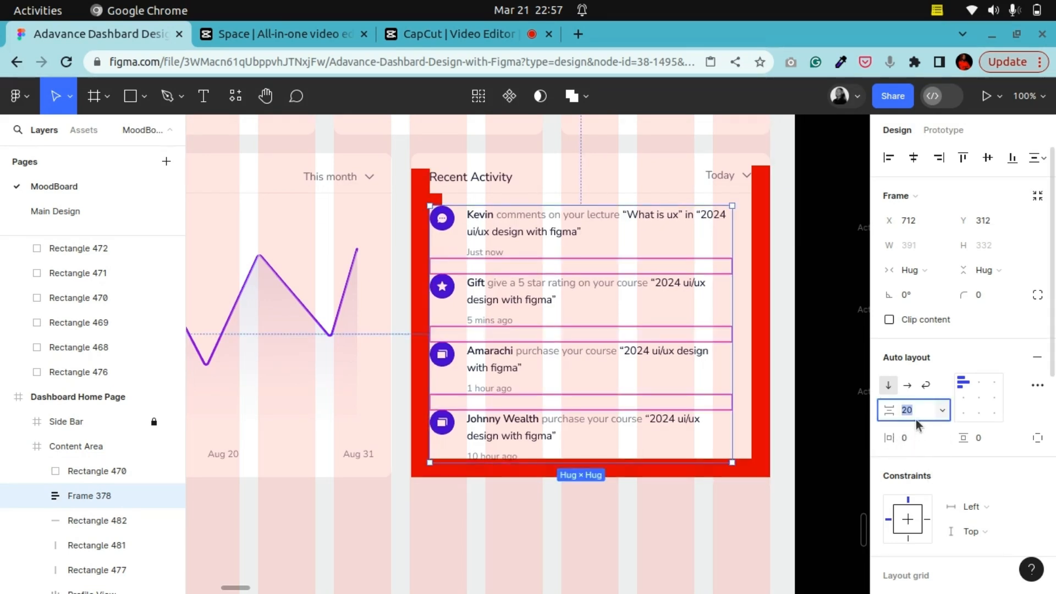
type("18")
key("Return")
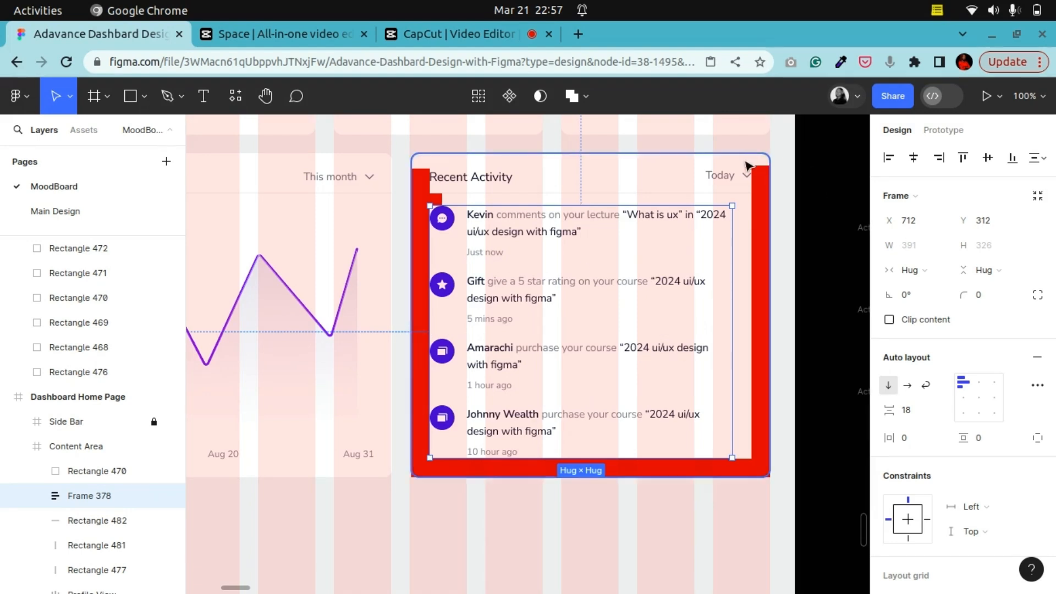
Delete the three red spacer bars along the Recent Activity card's edges and the 16 × 16 red spacer below its heading
left_click(771, 247)
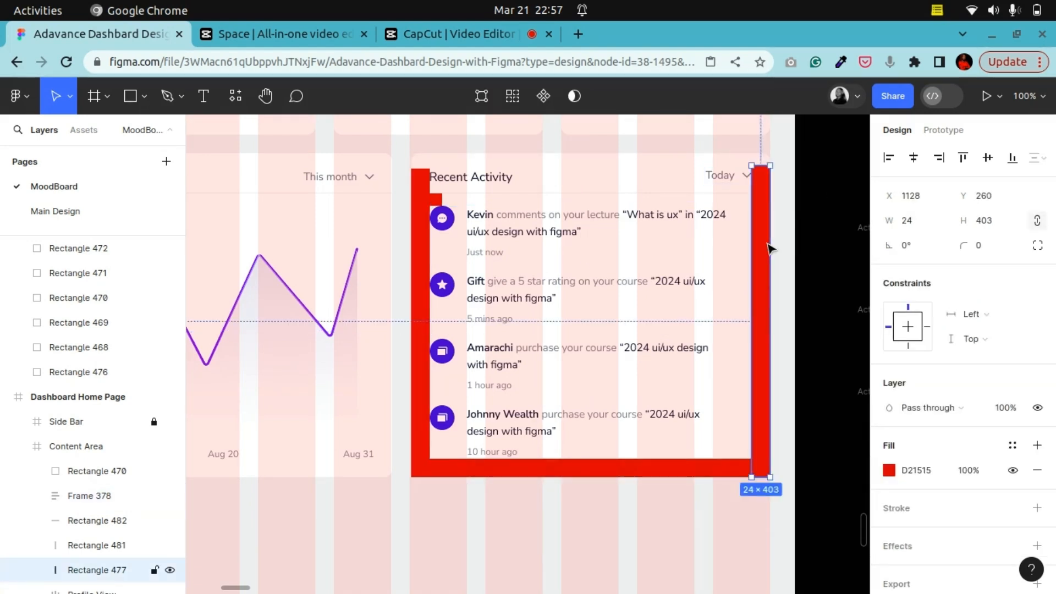
key("Delete")
left_click(718, 474)
key("Delete")
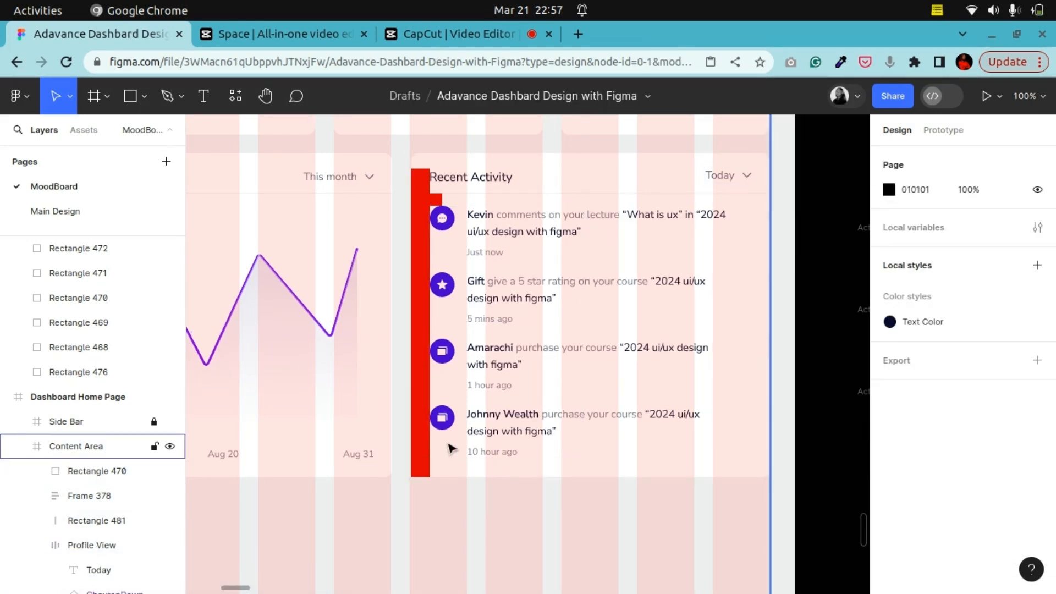
left_click(428, 416)
key("Delete")
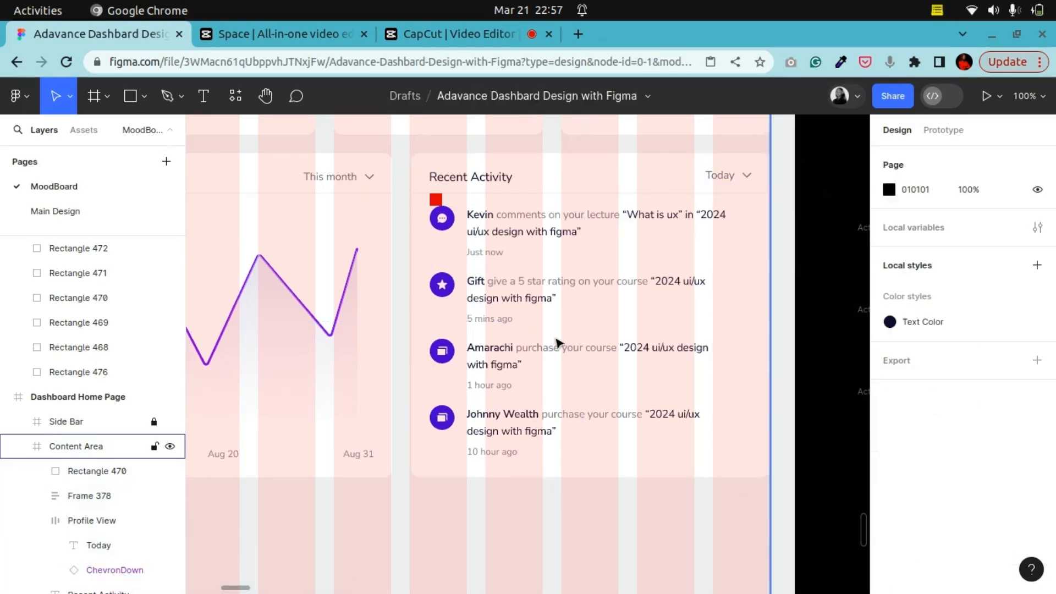
left_click(438, 206)
left_click(438, 203)
key("Delete")
key("minus")
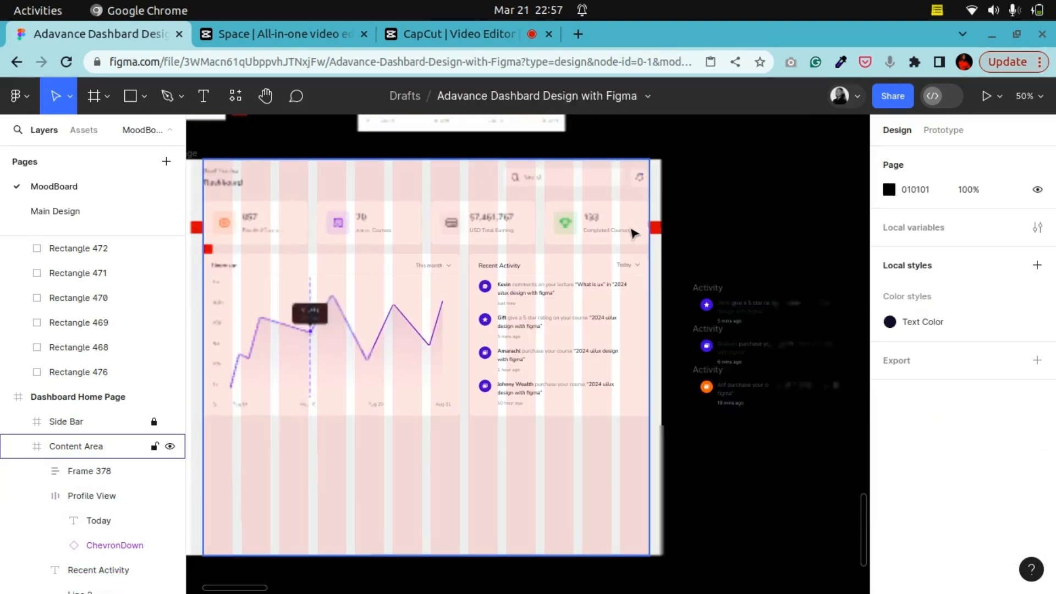
Hide the Content Area frame's 12-column layout grid
left_click(516, 481)
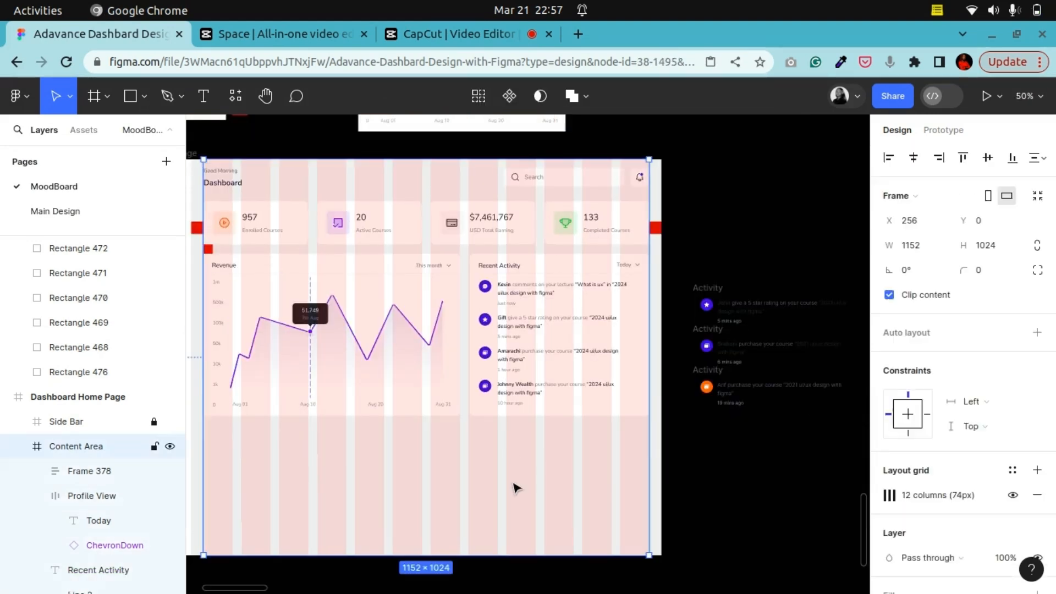
left_click(1014, 495)
Inspect the Recent Activity card and the surrounding dashboard without the layout grid, both close up and as a whole
left_click(266, 97)
left_click_drag(396, 363, 451, 360)
key("plus")
left_click_drag(665, 301, 560, 344)
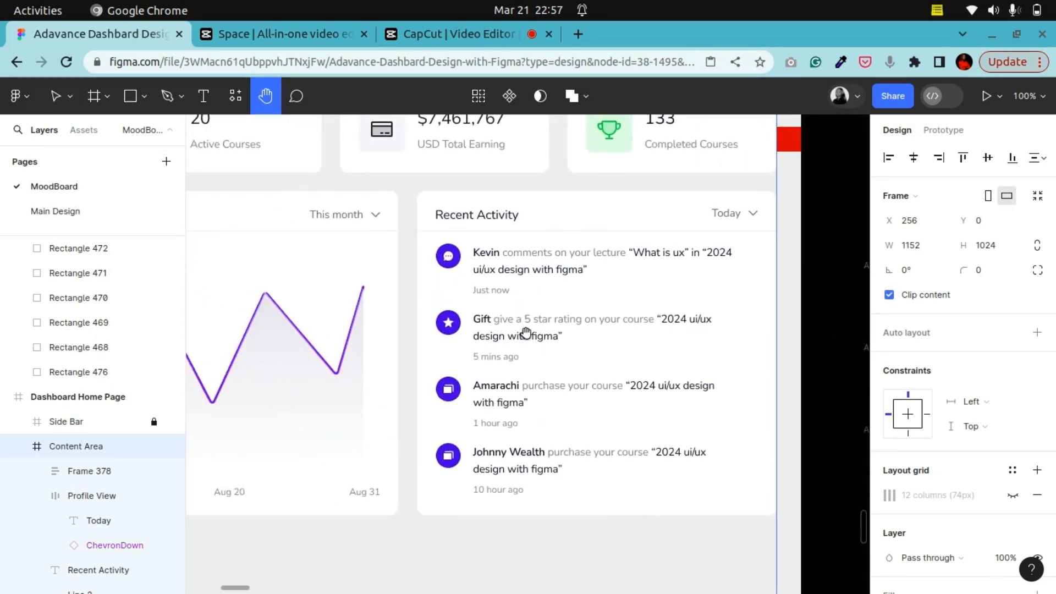
left_click_drag(444, 295, 682, 359)
key("minus")
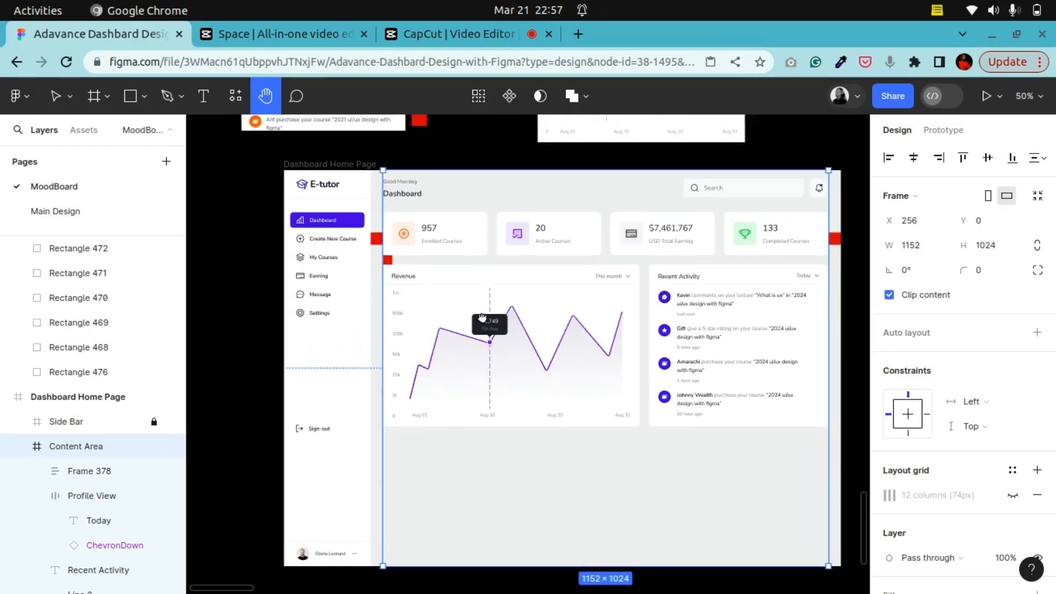
key("plus")
left_click_drag(693, 306, 375, 342)
left_click_drag(402, 395, 447, 356)
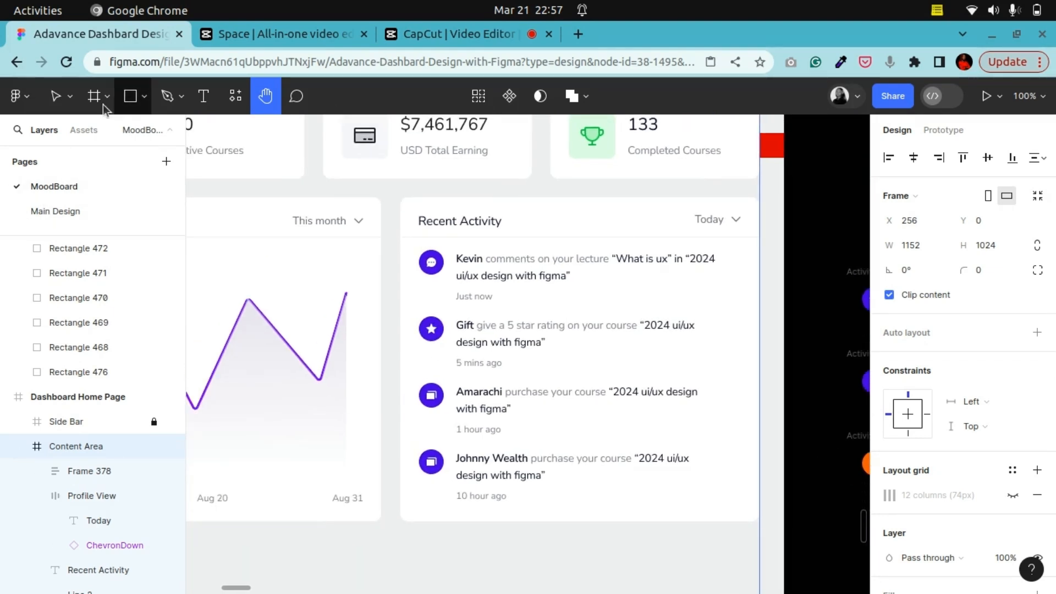
Group the Recent Activity card's background, heading, Today filter, divider line and activity list, and wrap the group in a frame
left_click(44, 99)
left_click(476, 276)
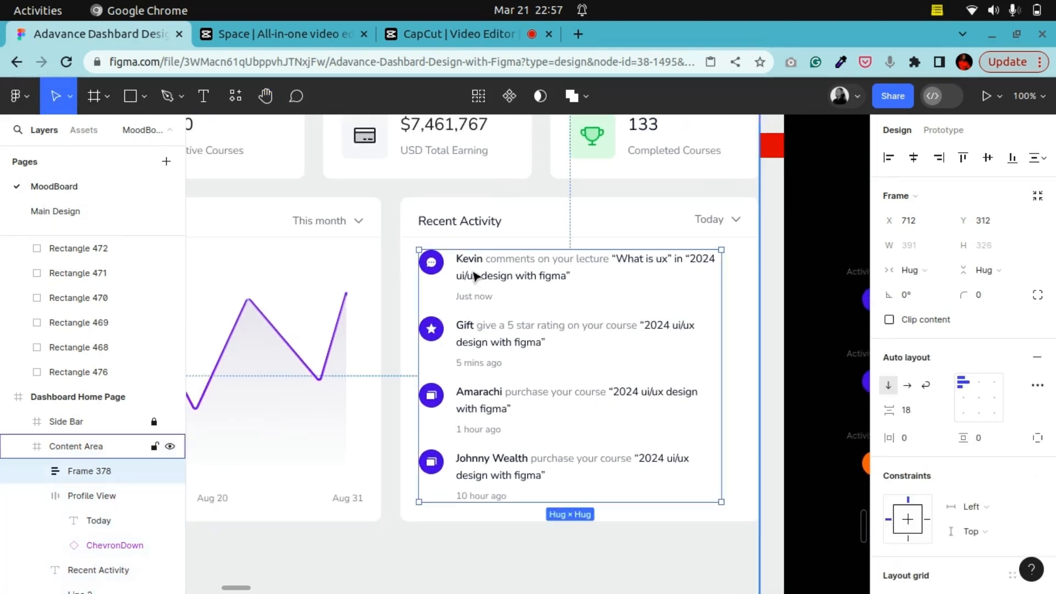
left_click(461, 231)
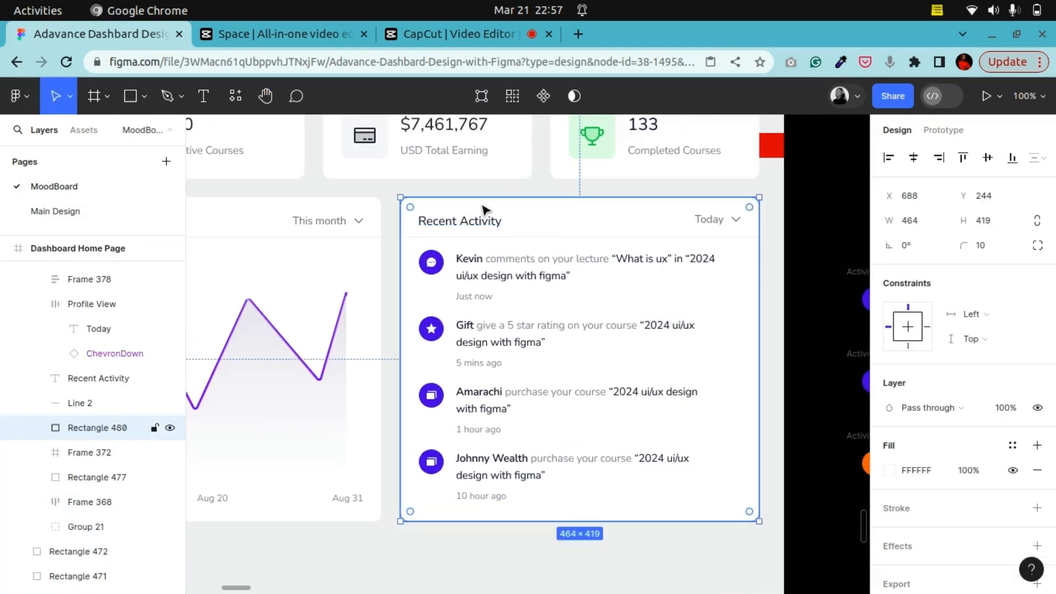
left_click(461, 224, "shift")
left_click(707, 225, "shift")
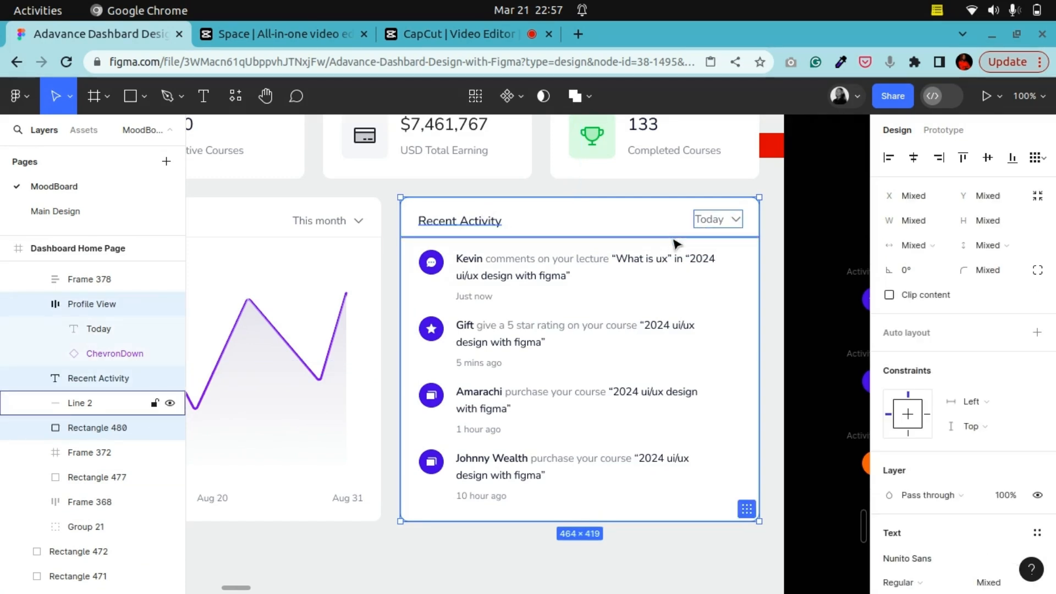
left_click(550, 237, "shift")
left_click(544, 292, "shift")
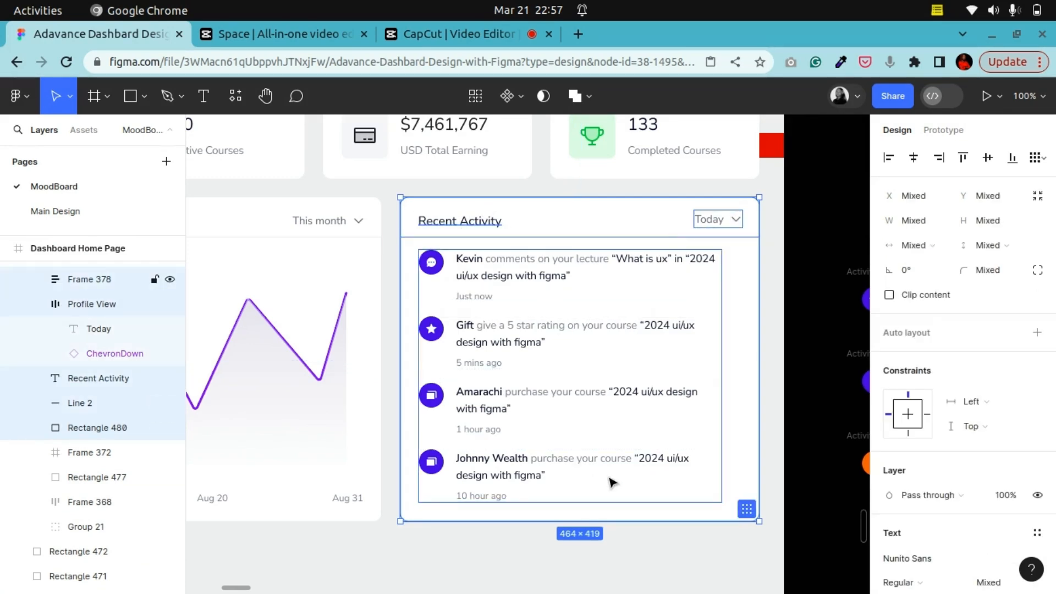
right_click(535, 346)
left_click(570, 312)
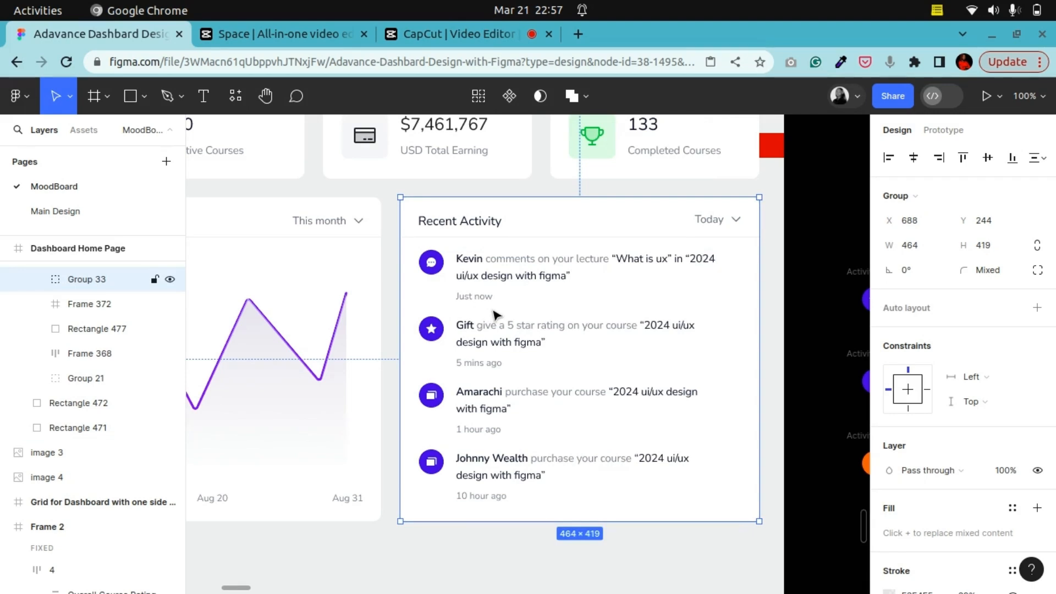
right_click(488, 309)
left_click(548, 323)
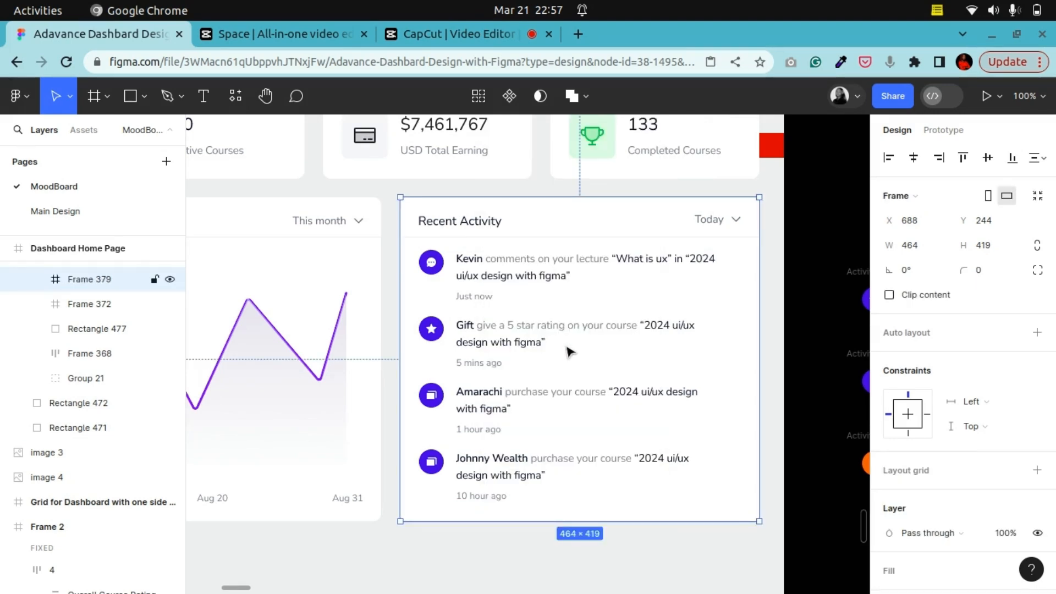
Delete the three leftover Activity components lying on the canvas beside the dashboard page
key("minus")
left_click(710, 291)
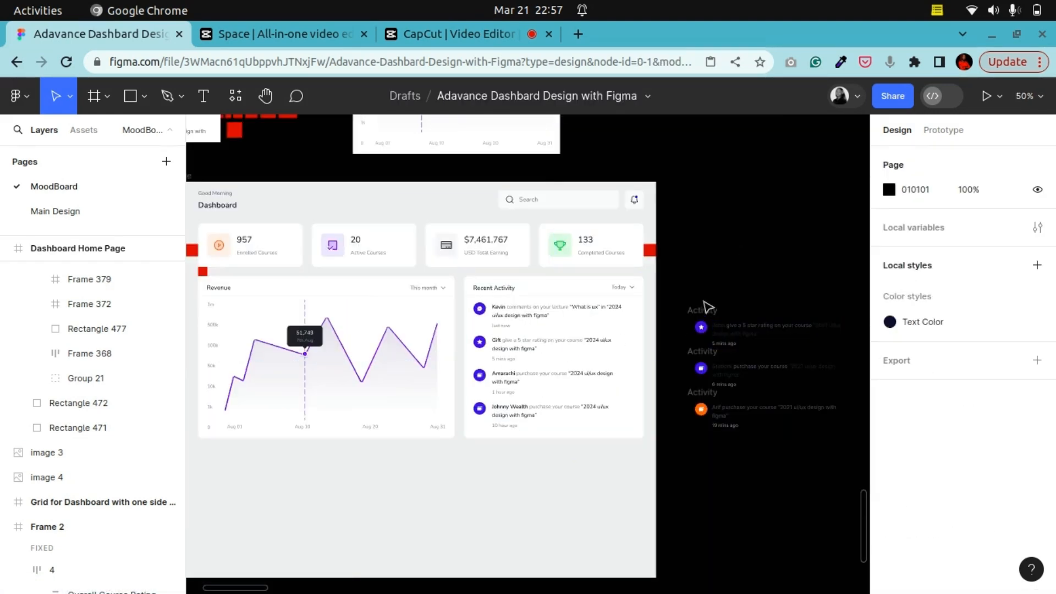
left_click(701, 311)
key("Delete")
left_click(702, 352)
key("Delete")
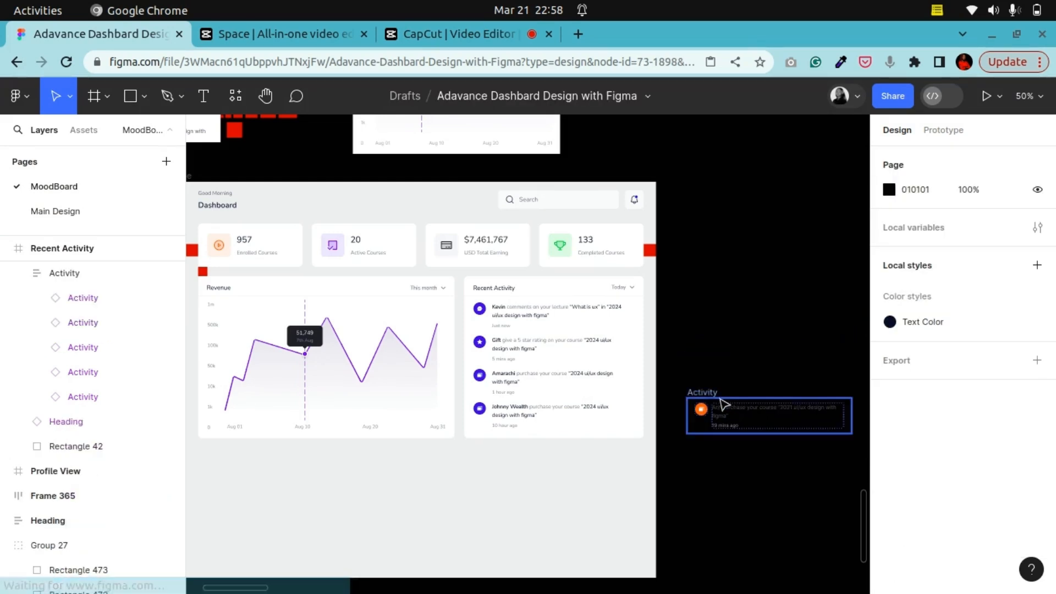
left_click(718, 397)
key("Delete")
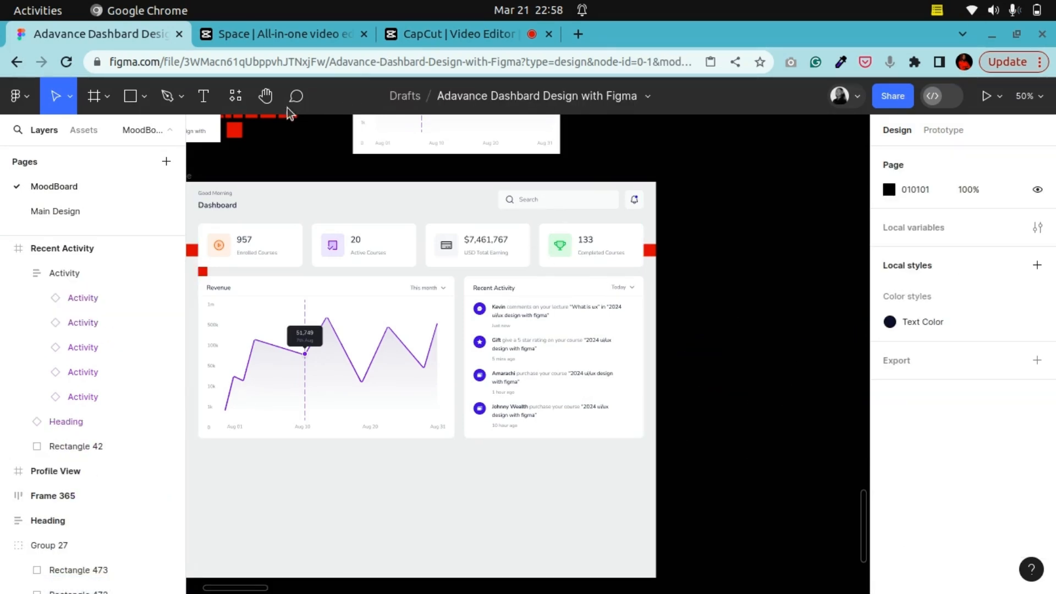
Review the whole dashboard page, checking the sidebar, the statistic cards and the Revenue chart beside the Recent Activity card
left_click(269, 103)
left_click_drag(414, 303, 693, 308)
left_click_drag(552, 254, 486, 382)
left_click_drag(515, 314, 513, 249)
left_click_drag(547, 318, 556, 290)
key("ctrl+plus")
left_click_drag(483, 277, 556, 345)
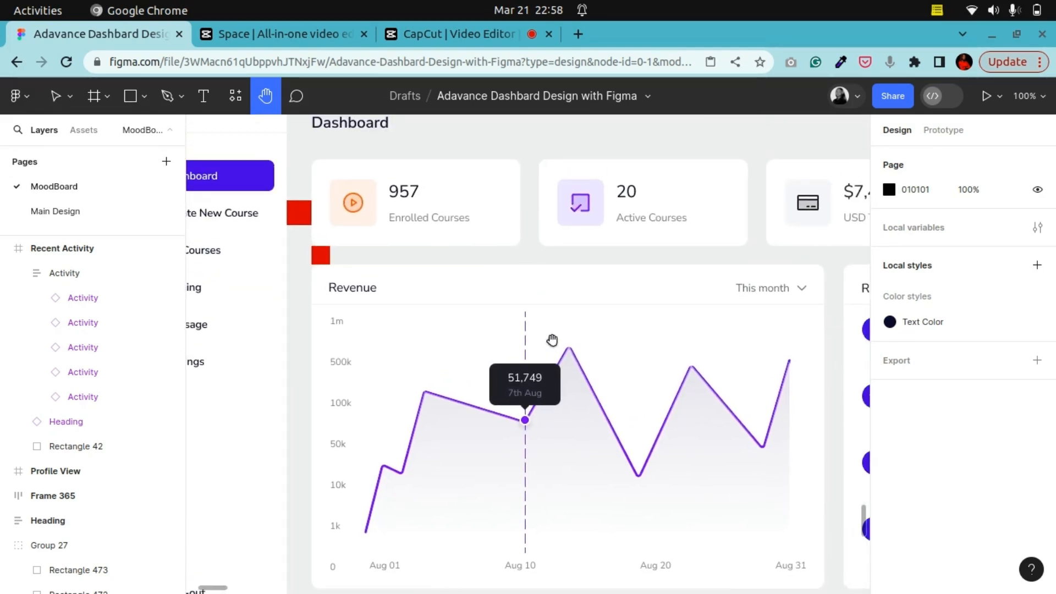
key("ctrl+minus")
mouse_move(651, 356)
left_mouse_down()
mouse_move(523, 305)
mouse_move(655, 358)
left_mouse_up()
key("ctrl+plus")
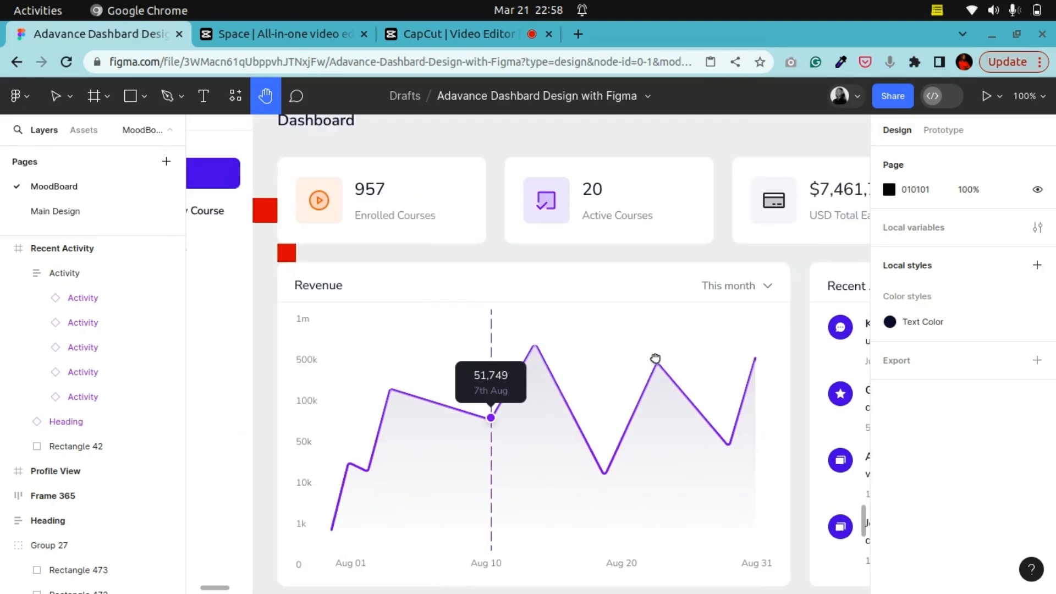
key("ctrl+minus")
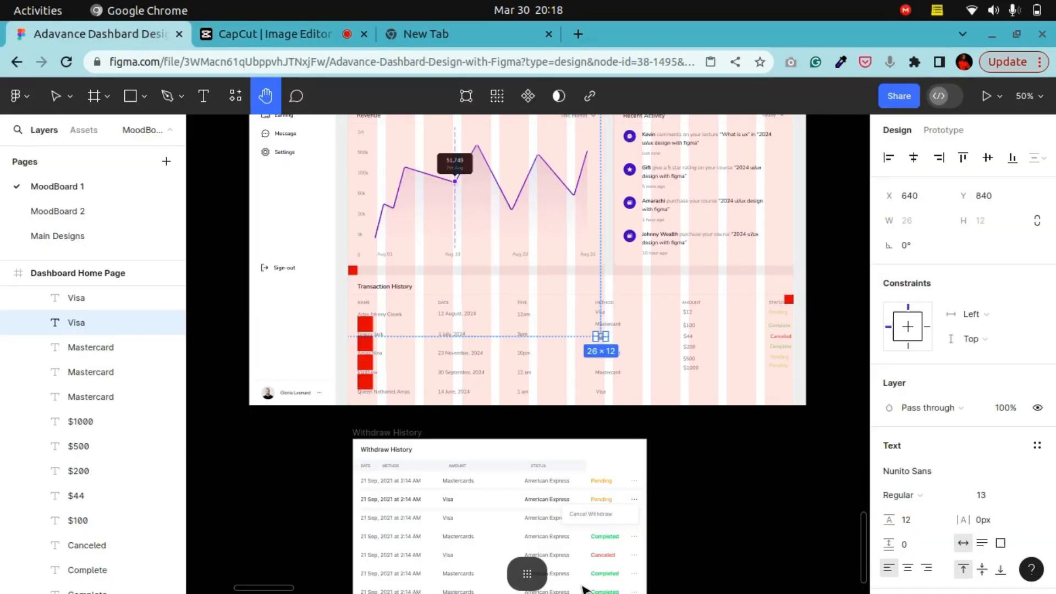
Examine the Transaction History table's heading, columns and red row spacers below the Revenue card
scroll(335, 233, "up", 5)
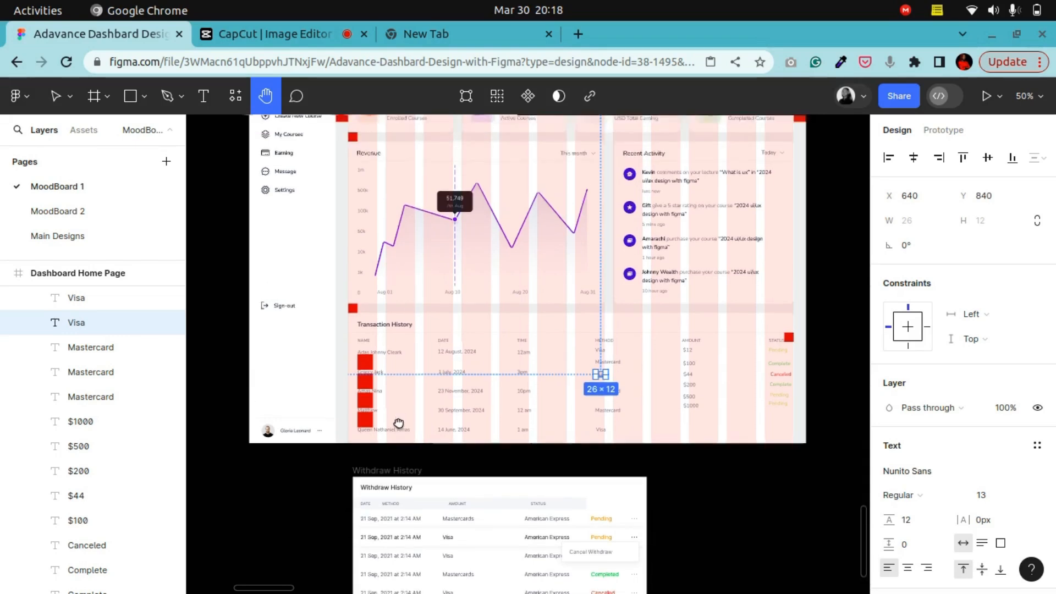
scroll(401, 498, "down", 3)
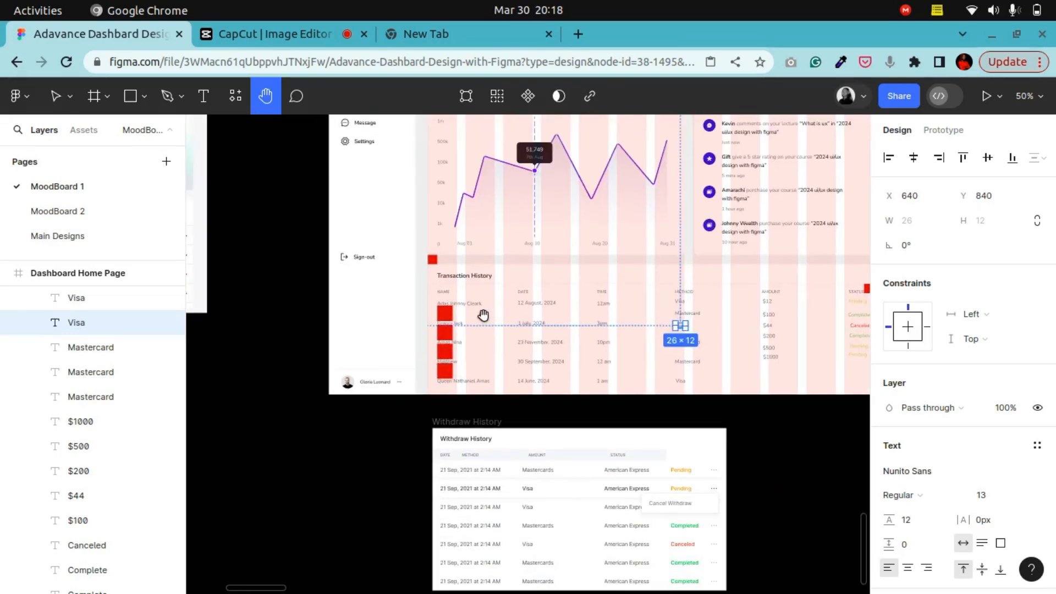
scroll(455, 349, "up", 5)
scroll(478, 359, "up", 5)
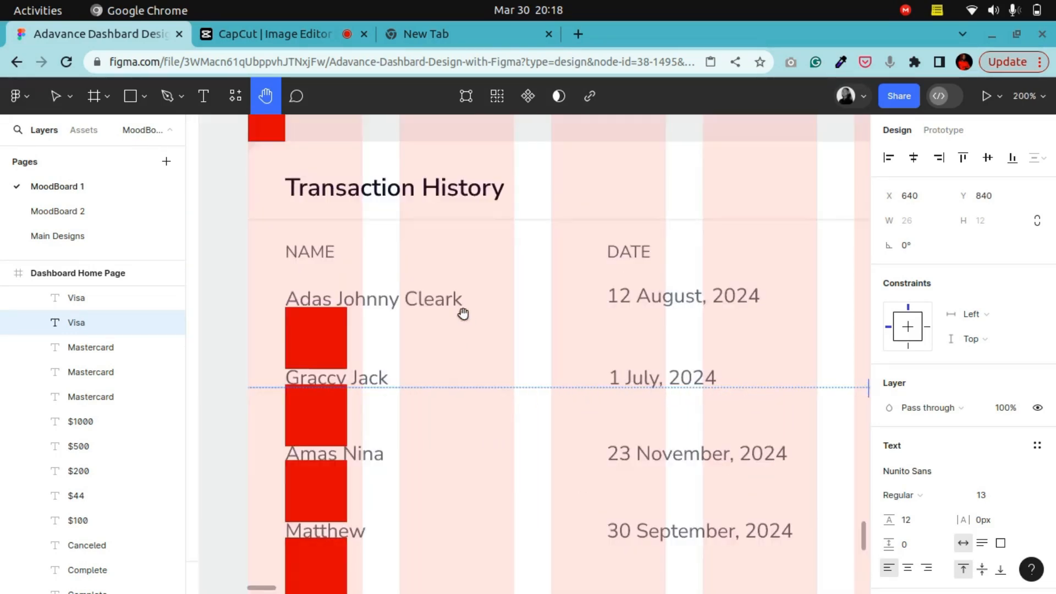
left_click_drag(462, 314, 575, 374)
left_click_drag(519, 280, 524, 369)
left_click_drag(448, 344, 383, 283)
left_click_drag(438, 319, 399, 295)
Duplicate the 24 × 24 red spacer twice, placing one copy above the Transaction History heading and one before it at X -3, Y 710
left_click(54, 98)
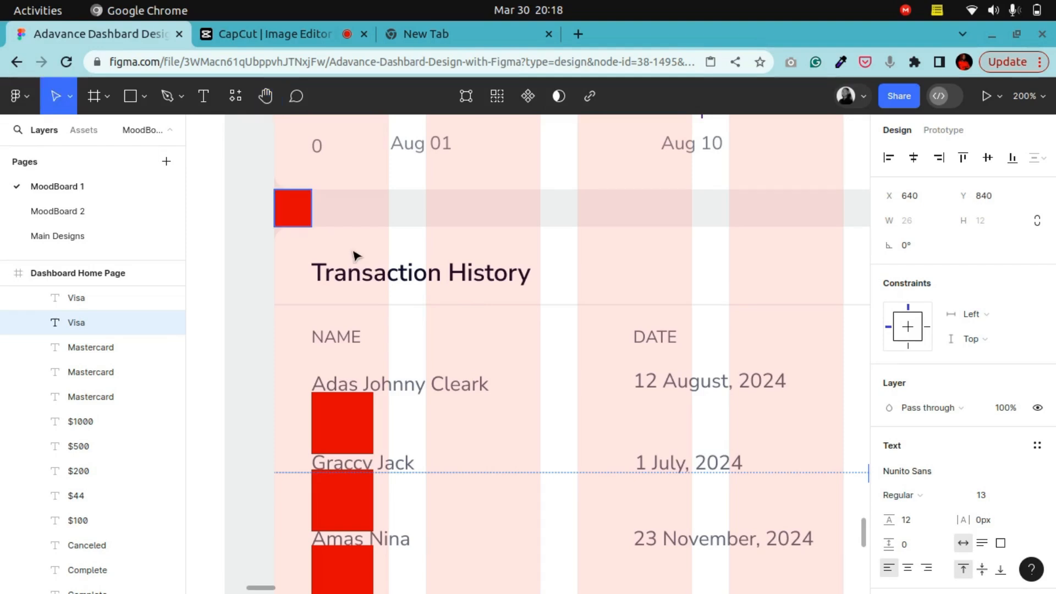
left_click(293, 201)
left_click_drag(293, 201, 267, 346)
left_click_drag(71, 298, 68, 329)
left_click_drag(284, 363, 311, 364)
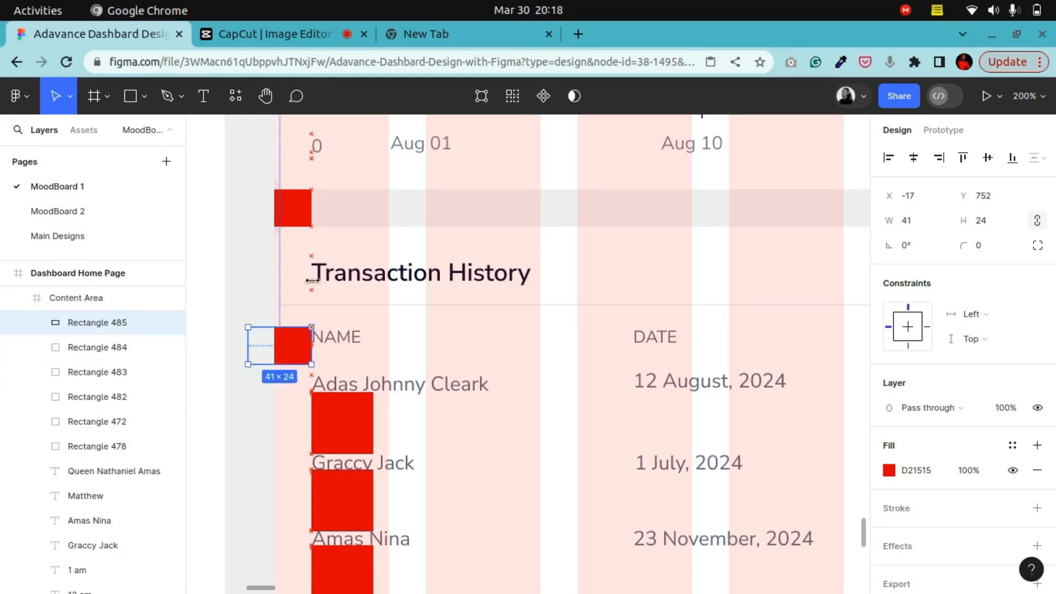
key("ctrl+z")
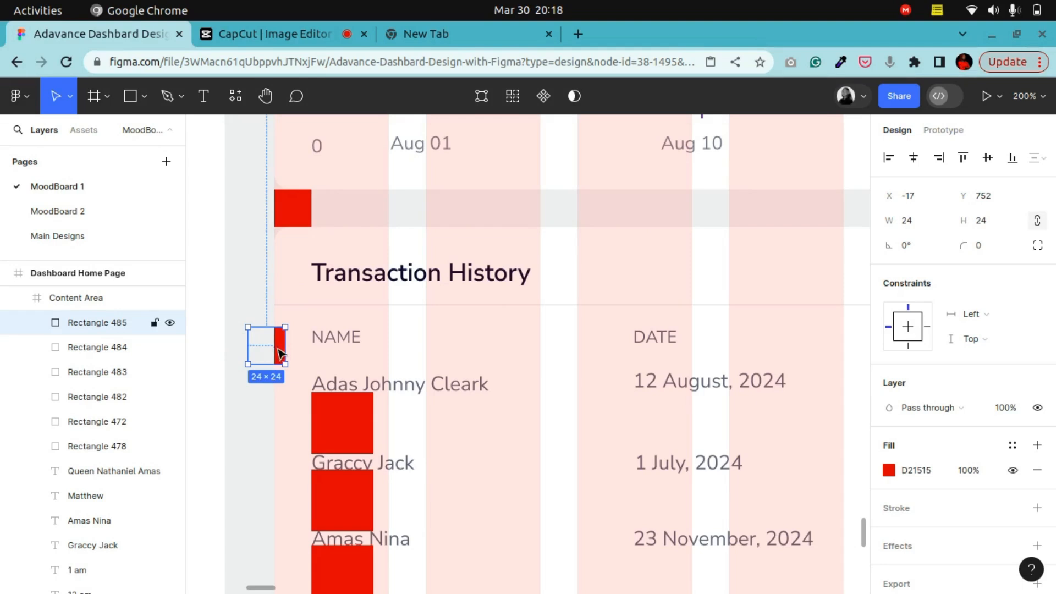
left_click_drag(281, 351, 294, 284)
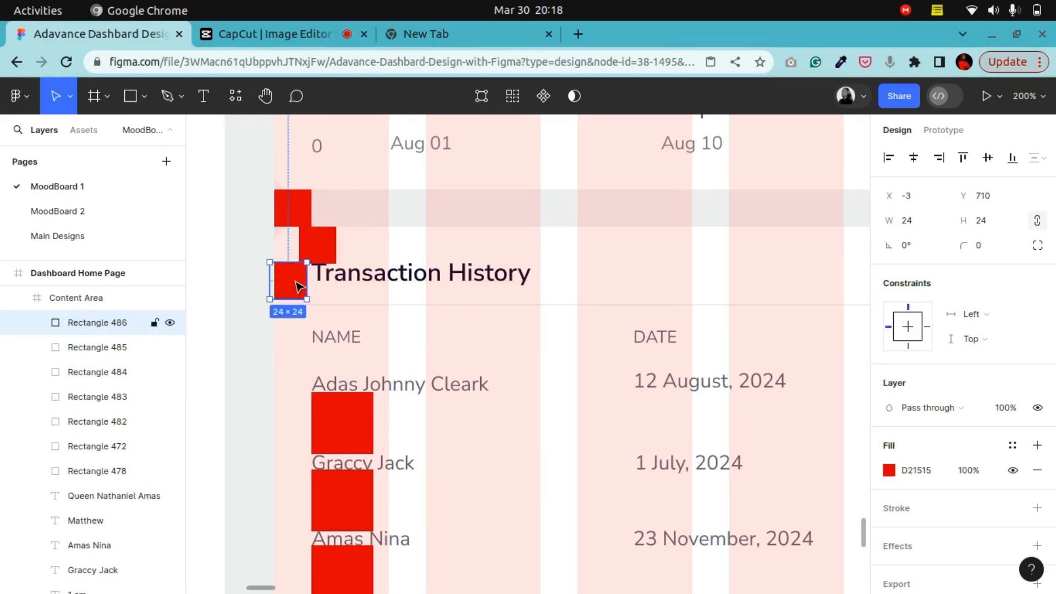
Duplicate the red spacer again, resize the copy to 16 × 16 and place it below the Transaction History heading at X 24, Y 734
left_click_drag(382, 333, 334, 306)
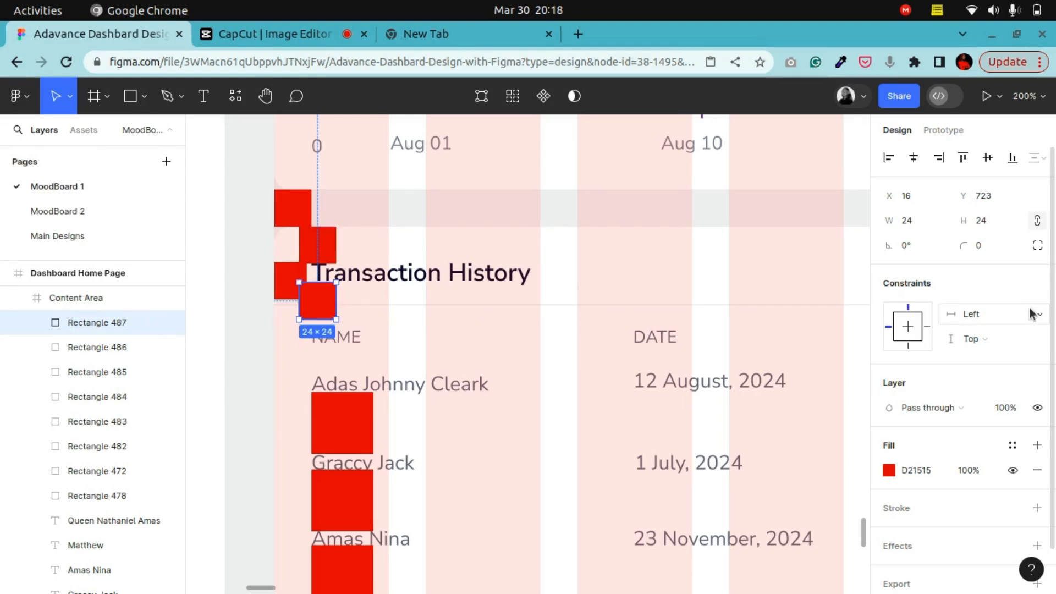
left_click(1013, 225)
type("1")
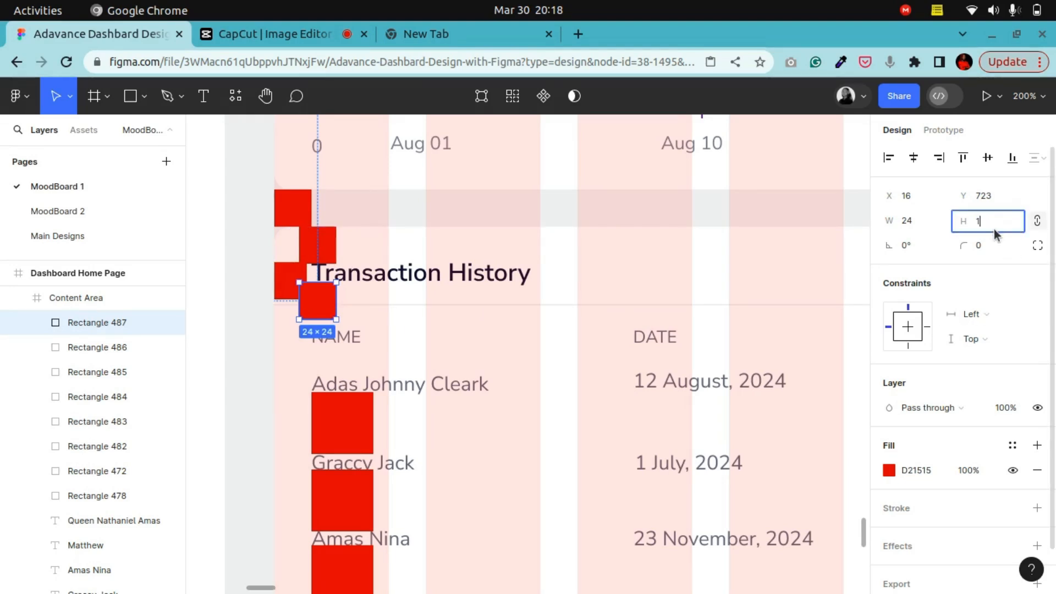
type("6")
key("Return")
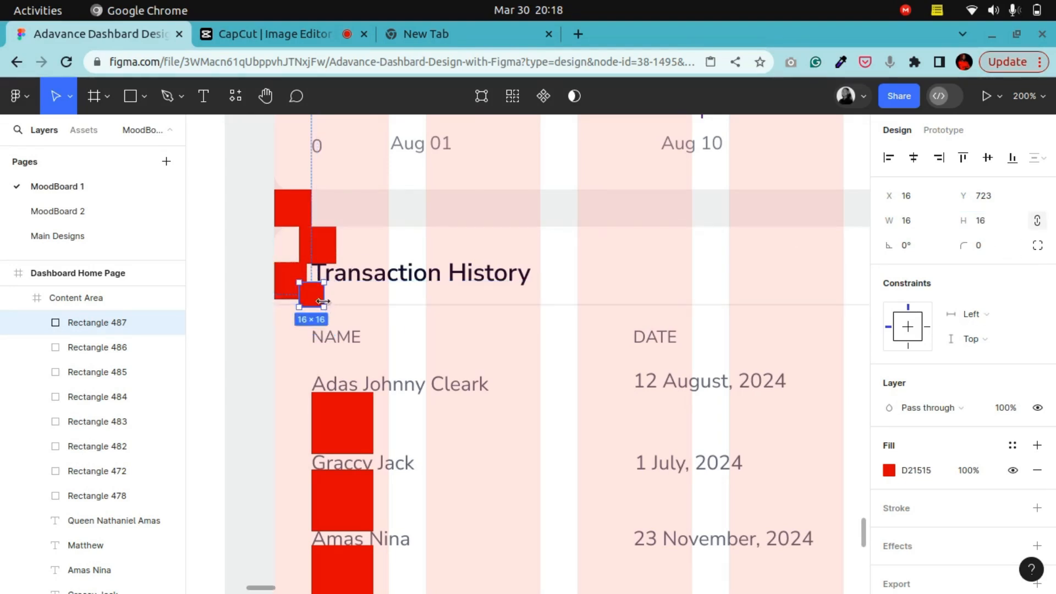
mouse_move(323, 305)
left_mouse_down()
mouse_move(334, 302)
mouse_move(331, 318)
left_mouse_up()
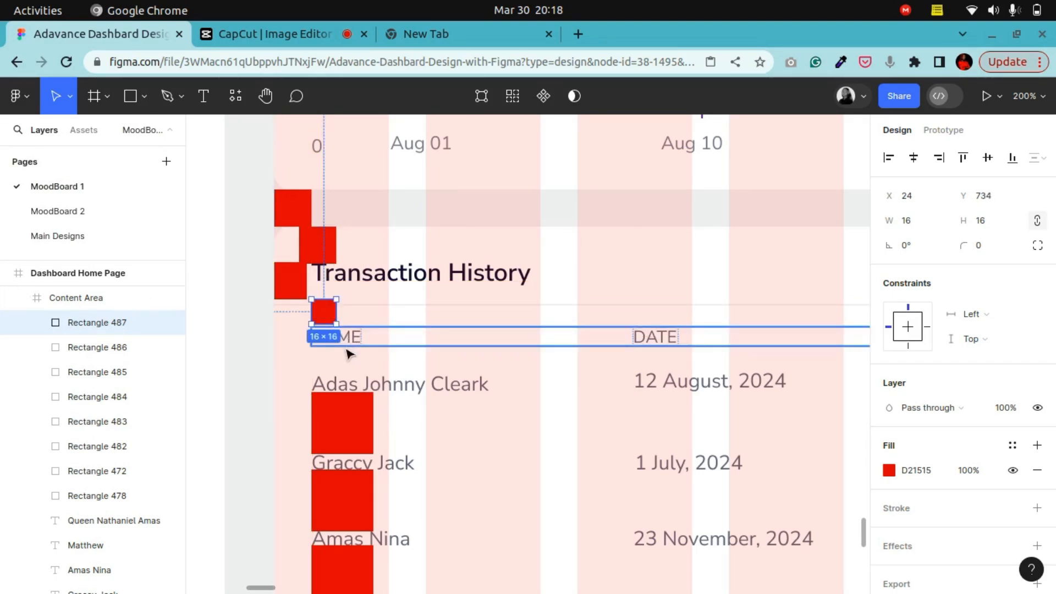
Move the 16 × 16 red spacer down to Y 738 so that it fills the gap between the divider line and the NAME header
left_click(268, 106)
left_click_drag(348, 369, 701, 383)
key("ctrl+plus")
key("ctrl+plus")
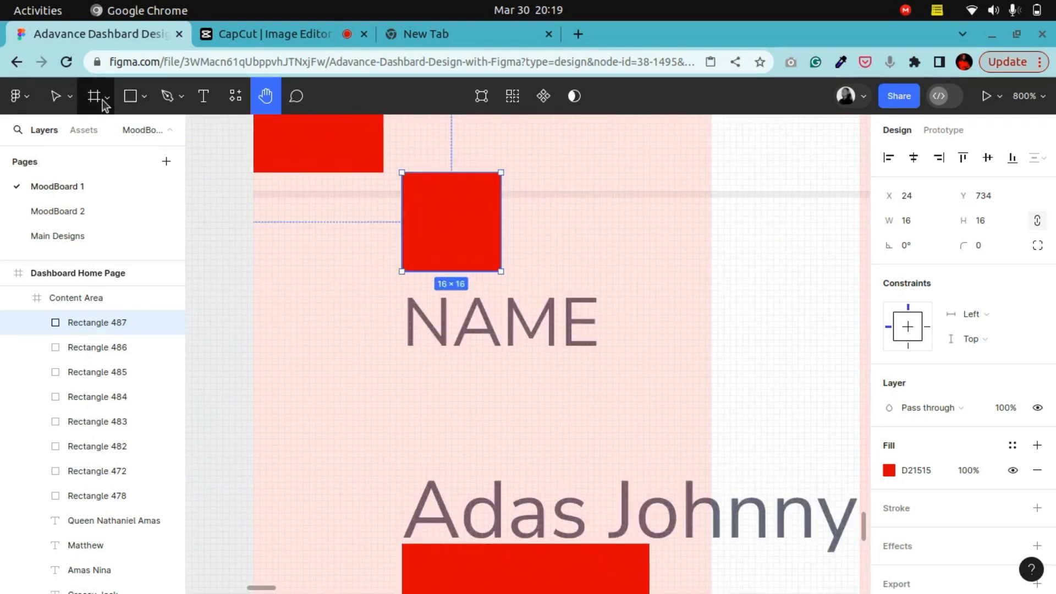
left_click(56, 97)
left_click_drag(446, 219, 446, 243)
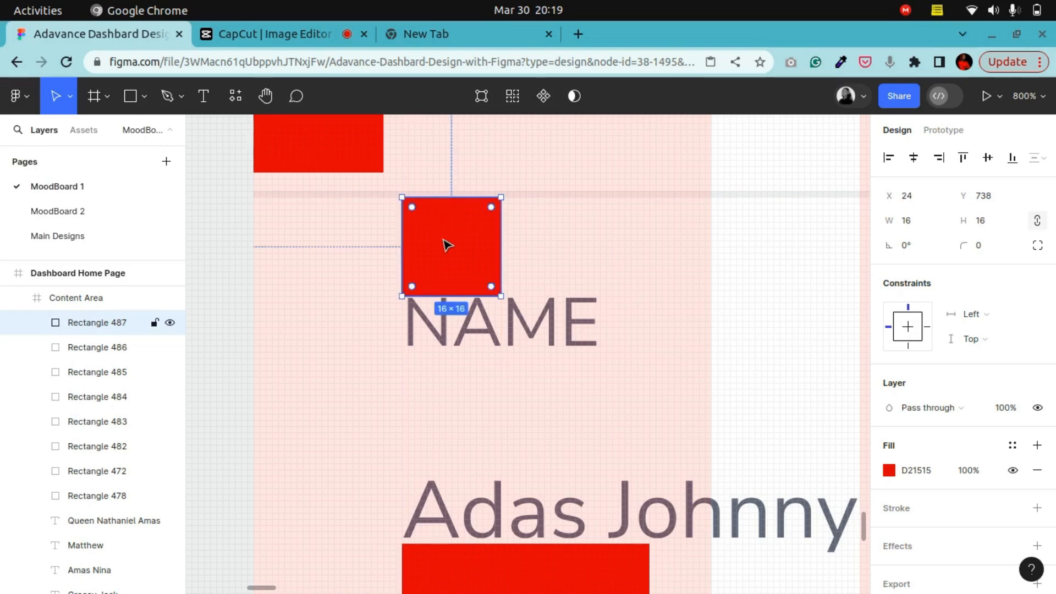
Check the row spacing and alignment of the Transaction History table across all its columns, from NAME to STATUS
key("shift+0")
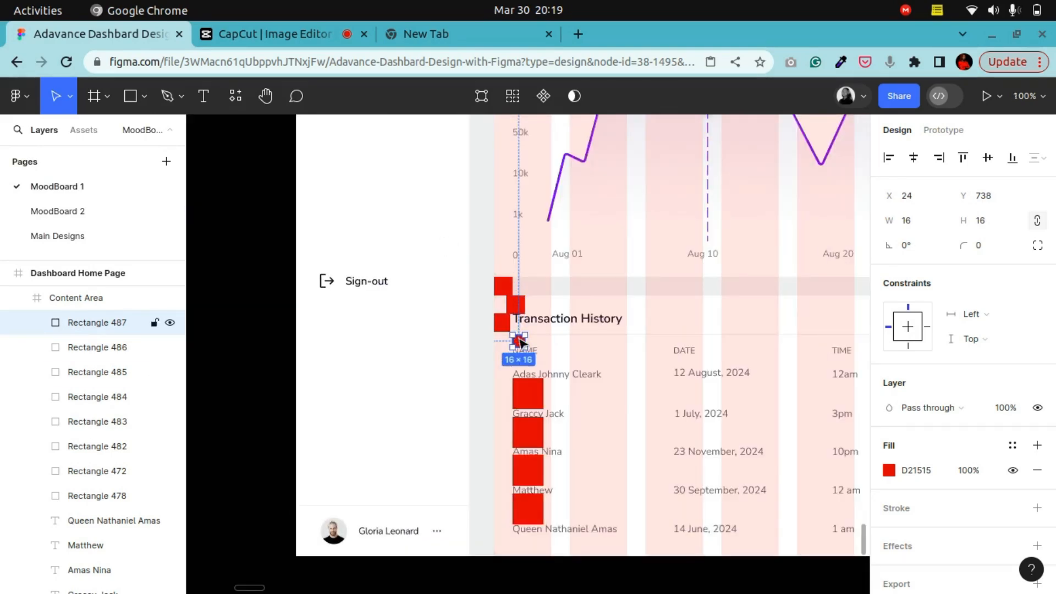
left_click(274, 101)
left_click_drag(610, 416, 275, 237)
left_click_drag(523, 283, 379, 293)
left_click_drag(637, 302, 524, 305)
left_click_drag(585, 308, 641, 306)
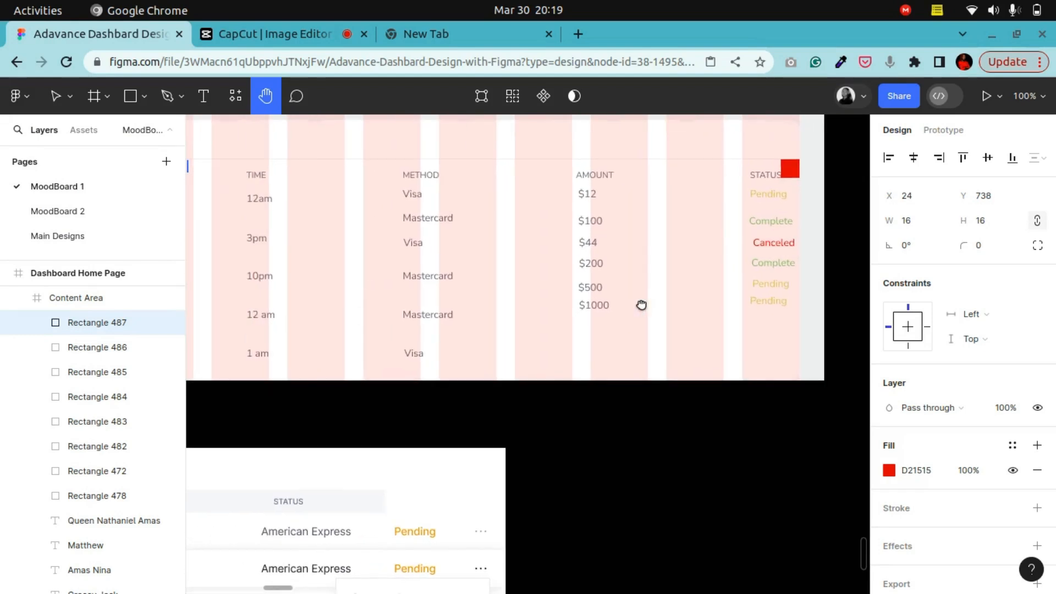
left_click_drag(572, 249, 825, 278)
left_click_drag(281, 242, 323, 244)
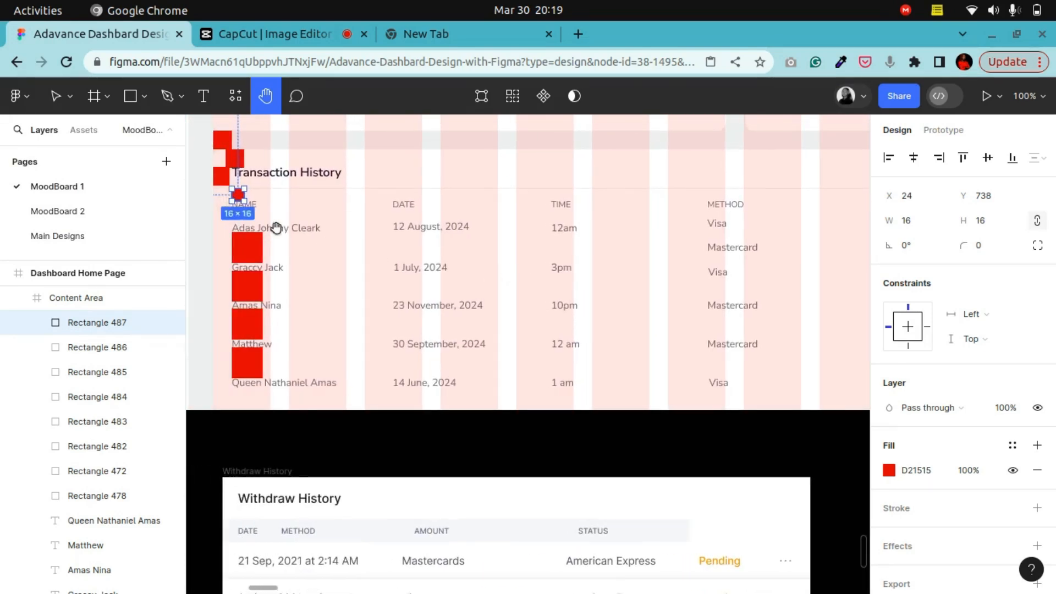
left_click_drag(647, 305, 536, 249)
left_click_drag(659, 311, 506, 305)
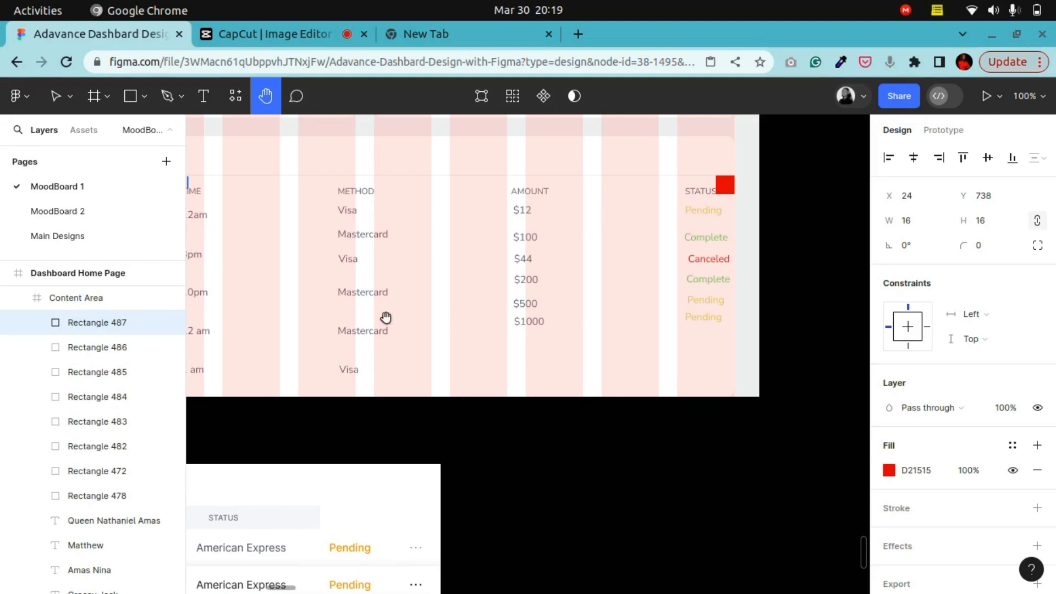
left_click_drag(219, 309, 528, 304)
left_click_drag(370, 290, 632, 304)
left_click_drag(408, 275, 426, 402)
key("ctrl+equal")
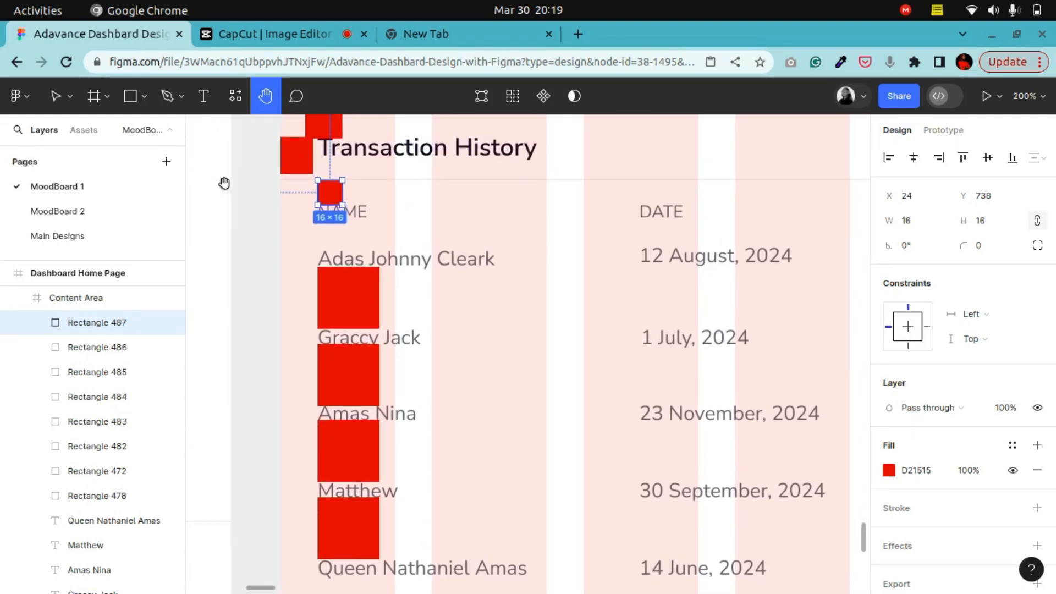
left_click(57, 97)
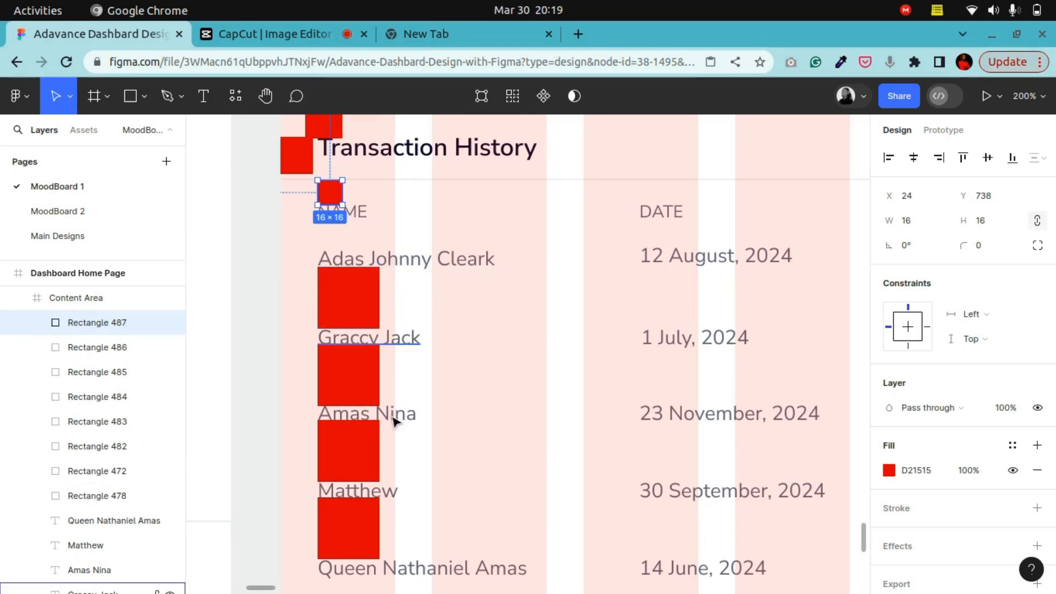
left_click_drag(389, 550, 389, 341)
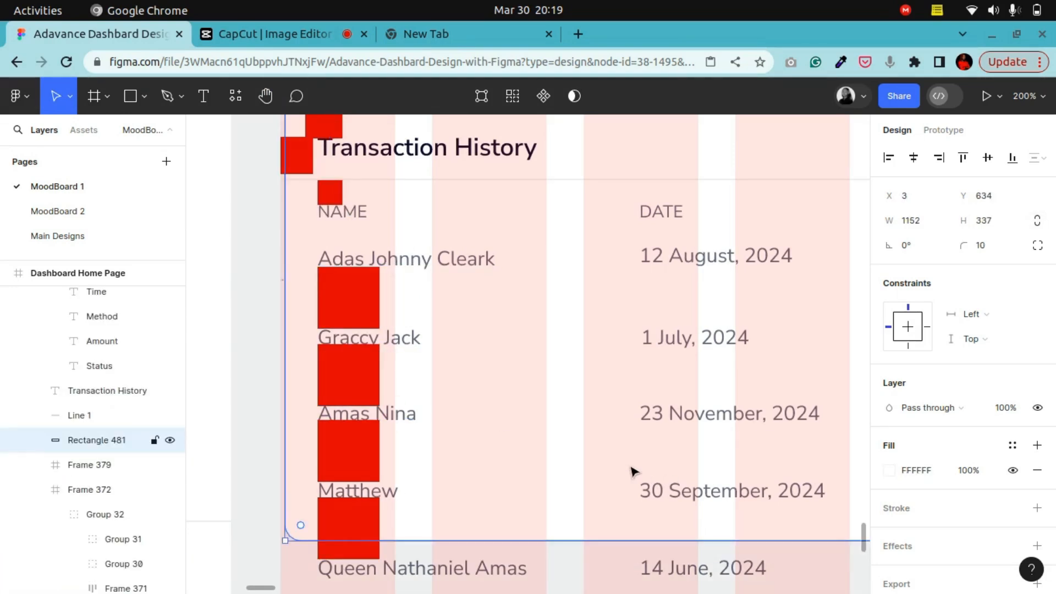
key("ctrl+z")
left_click(369, 313)
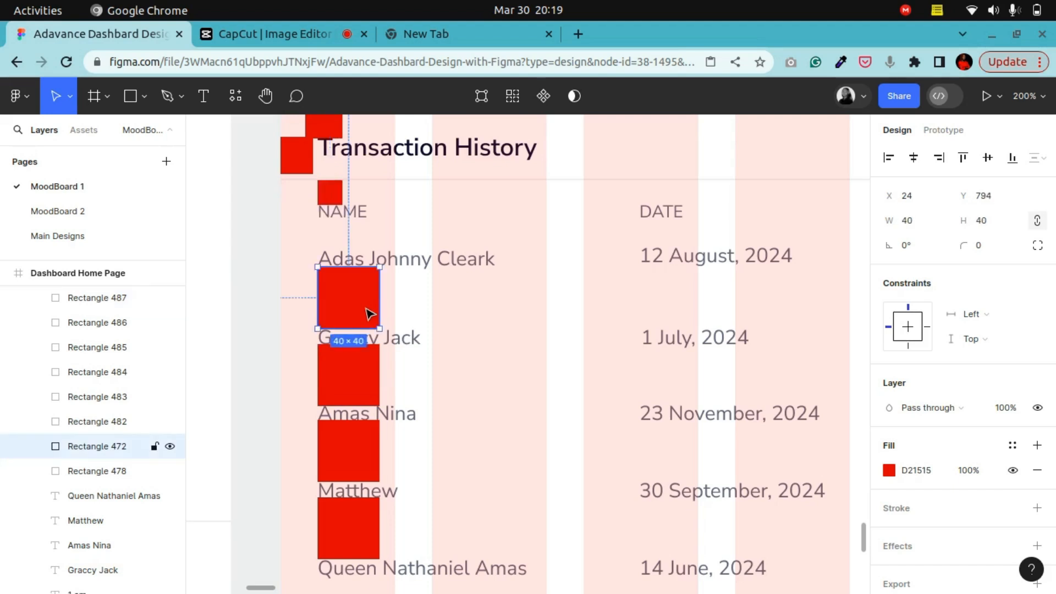
Align the lower METHOD entries with their table rows and move the Visa entry into the 3pm row at X 642, Y 834
left_click(272, 96)
left_click_drag(697, 446, 733, 408)
left_click_drag(805, 311, 408, 302)
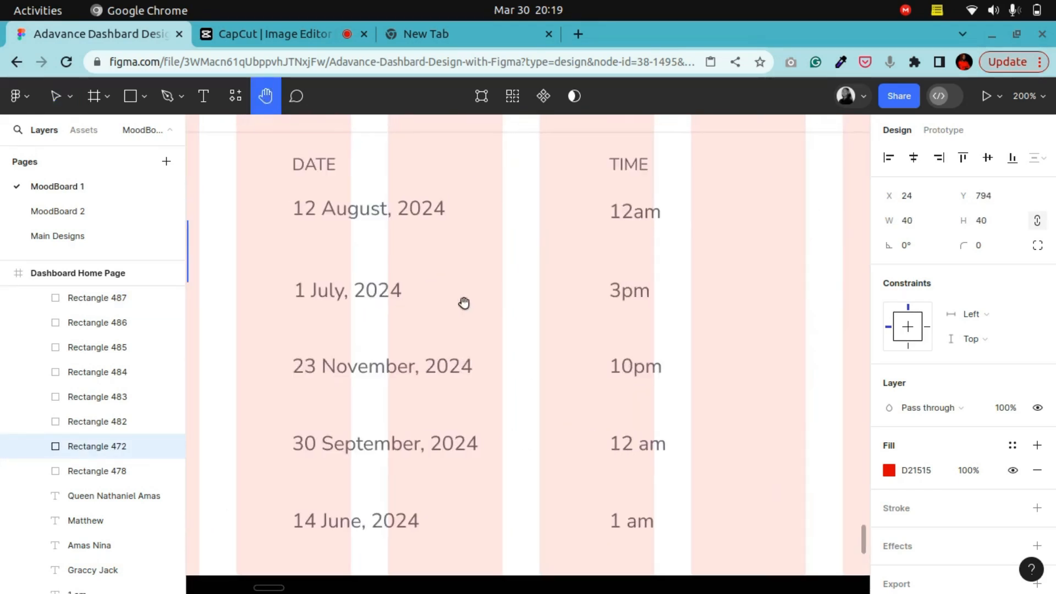
left_click_drag(710, 321, 326, 299)
left_click_drag(519, 306, 522, 334)
key("shift+0")
scroll(545, 380, "down", 2)
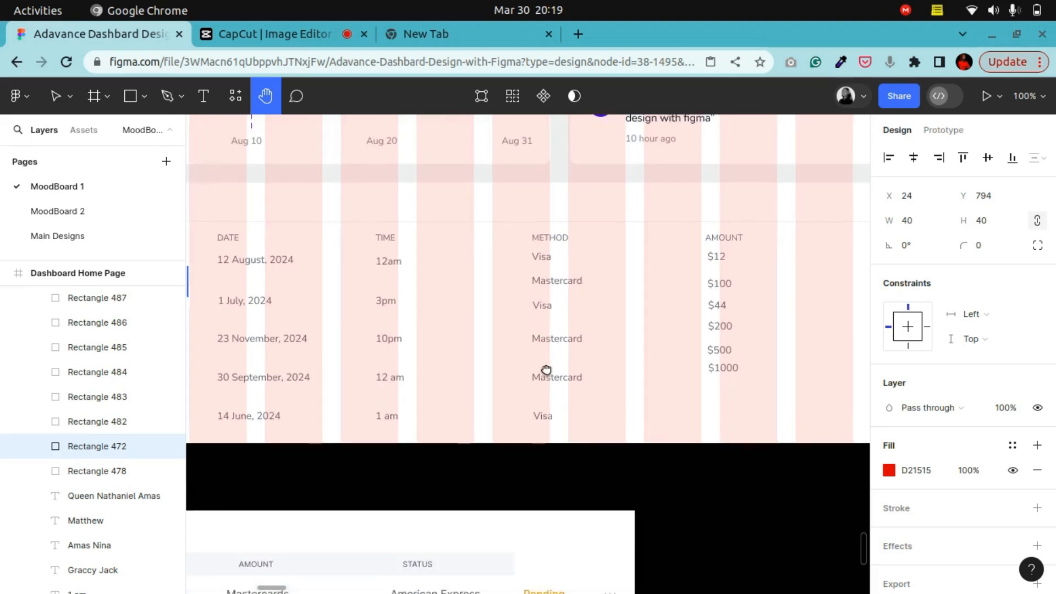
left_click(57, 97)
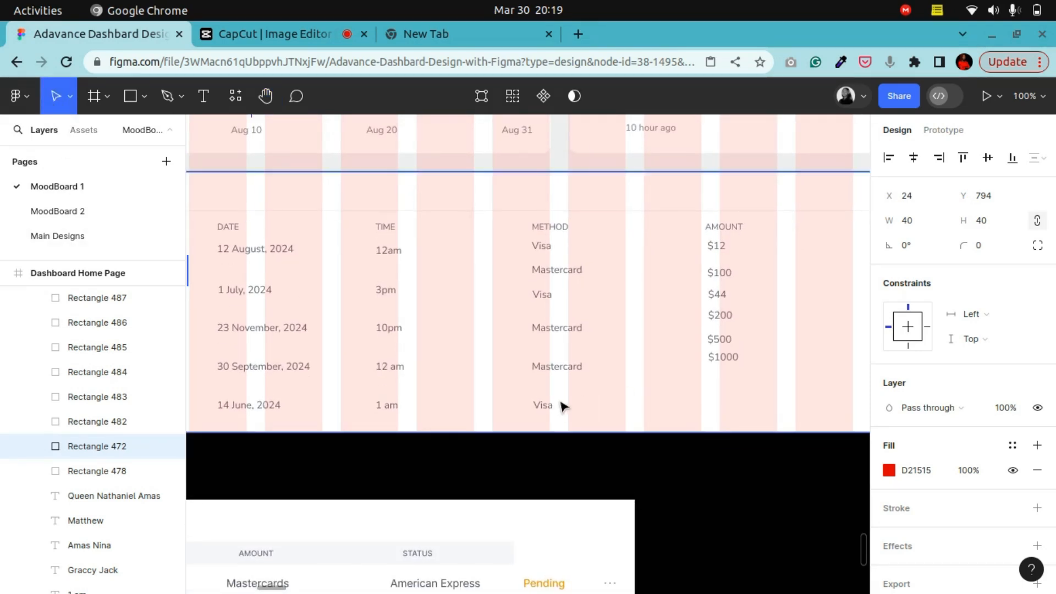
left_click(549, 408)
left_click_drag(549, 410, 550, 405)
mouse_move(549, 368)
left_mouse_down()
mouse_move(549, 378)
mouse_move(550, 368)
left_mouse_up()
left_click(549, 330)
left_click_drag(549, 330, 549, 330)
left_click(548, 298)
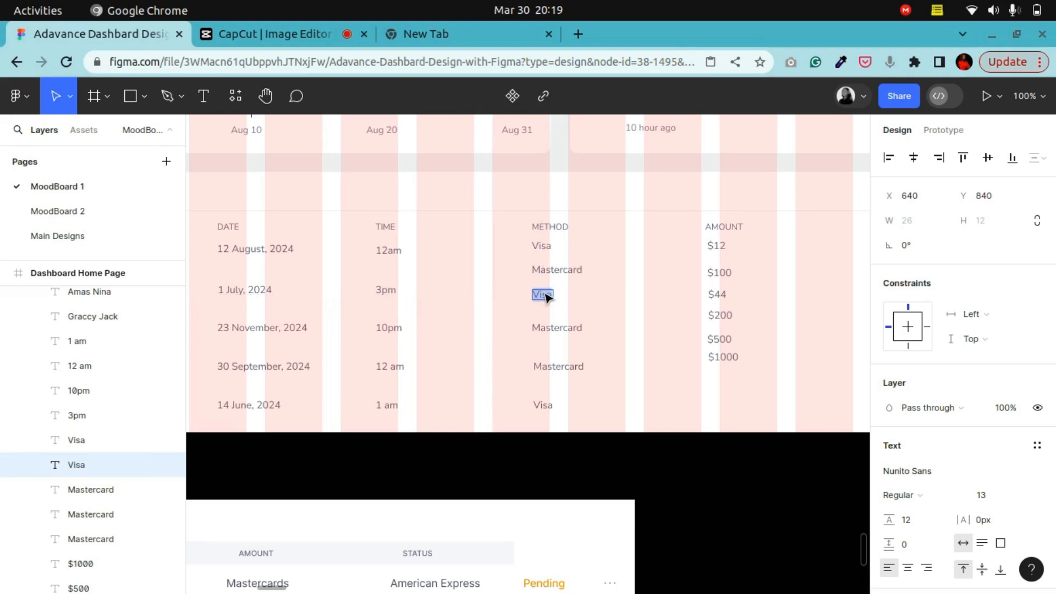
left_click_drag(550, 288, 545, 292)
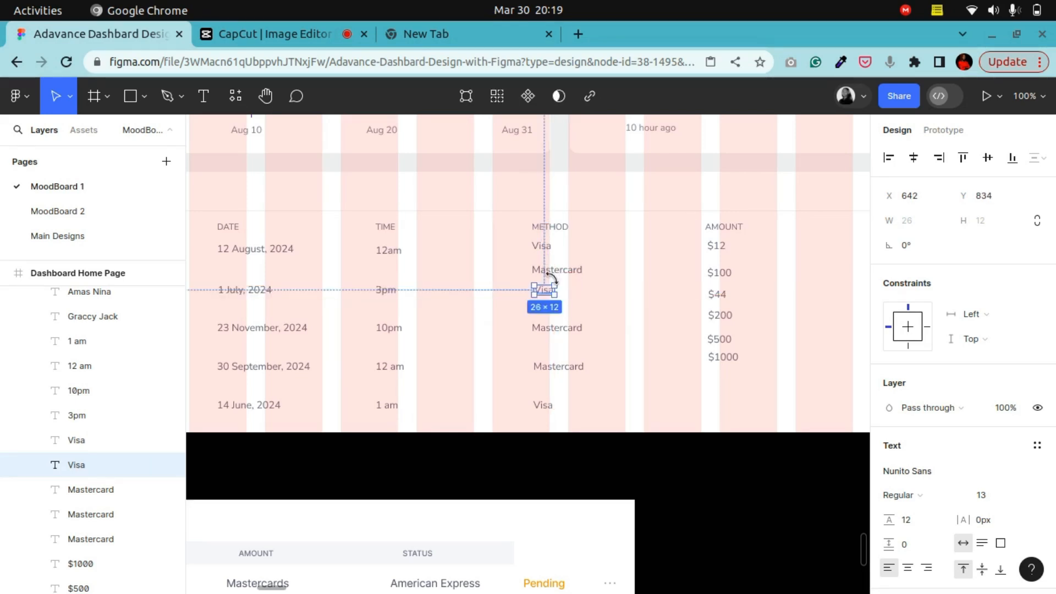
Delete the surplus Mastercard entry between the two upper Visa entries and align the first Visa with the 12am row at X 642, Y 781
left_click(555, 272)
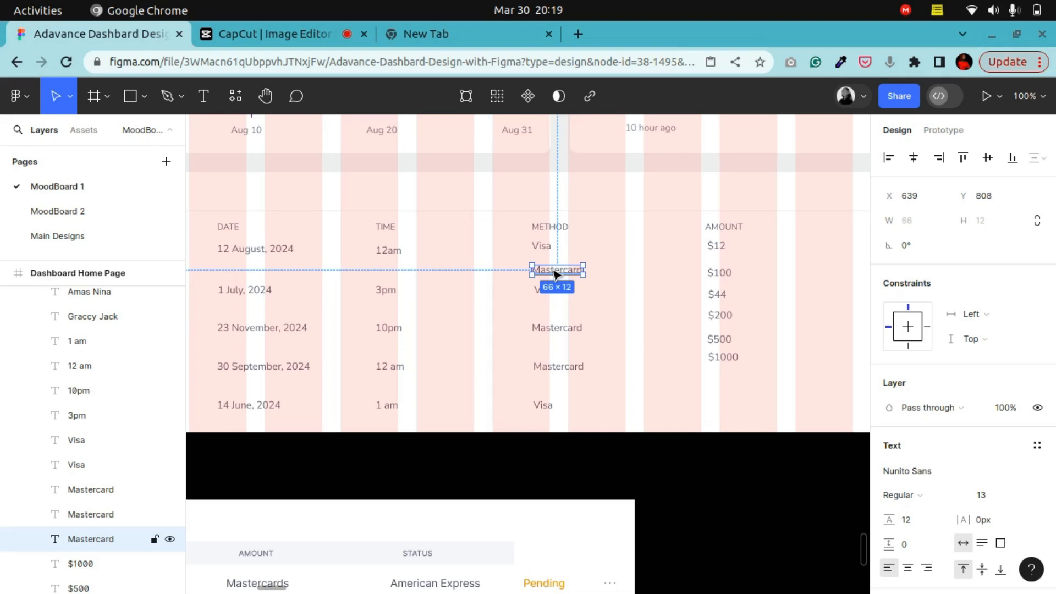
key("Delete")
left_click(545, 249)
left_click_drag(545, 253, 548, 249)
Space out the AMOUNT column by moving $1000 down to the 1 am row and $500 to the 12 am row at X 866, Y 933
left_click(267, 97)
left_click_drag(557, 392, 472, 365)
left_click(69, 97)
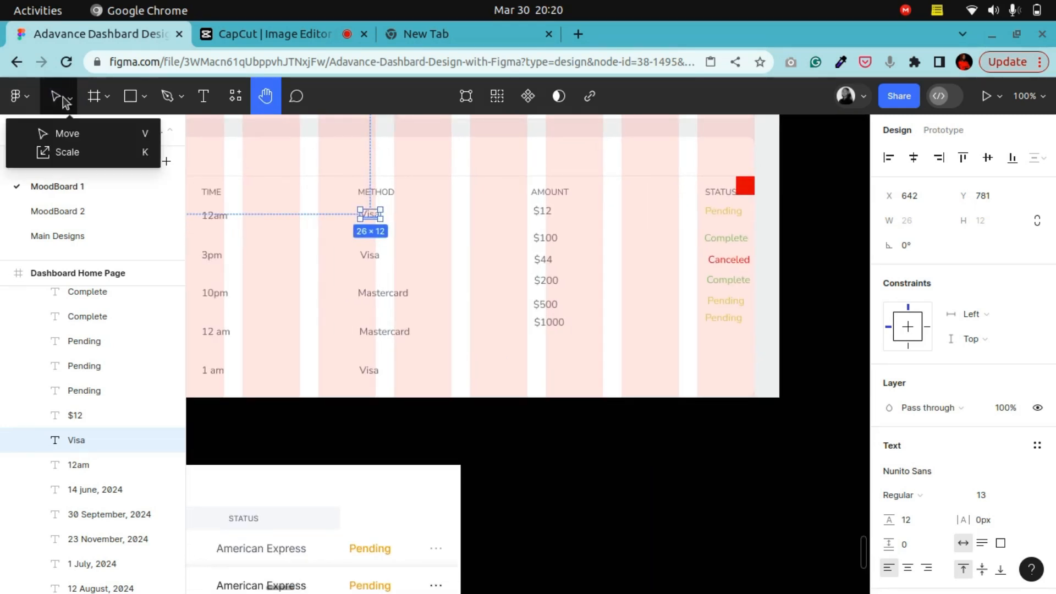
left_click(55, 97)
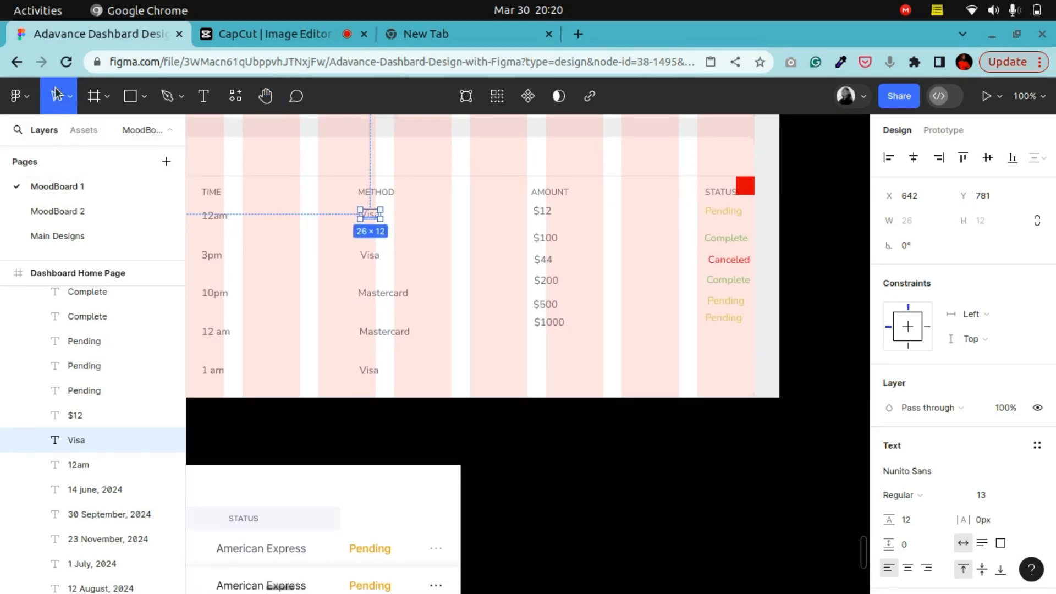
left_click(546, 325)
left_click_drag(549, 326, 546, 373)
left_click_drag(549, 306, 549, 336)
left_click(555, 284)
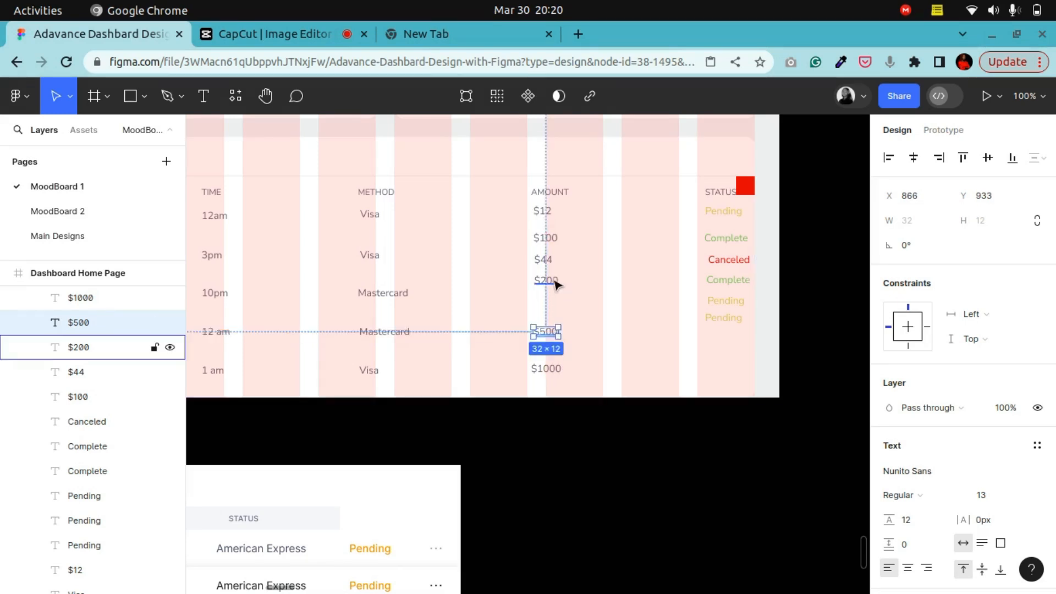
Move the $200 amount down into line with the 10pm row and delete the $44 amount
left_click_drag(553, 291, 553, 294)
left_click(552, 260)
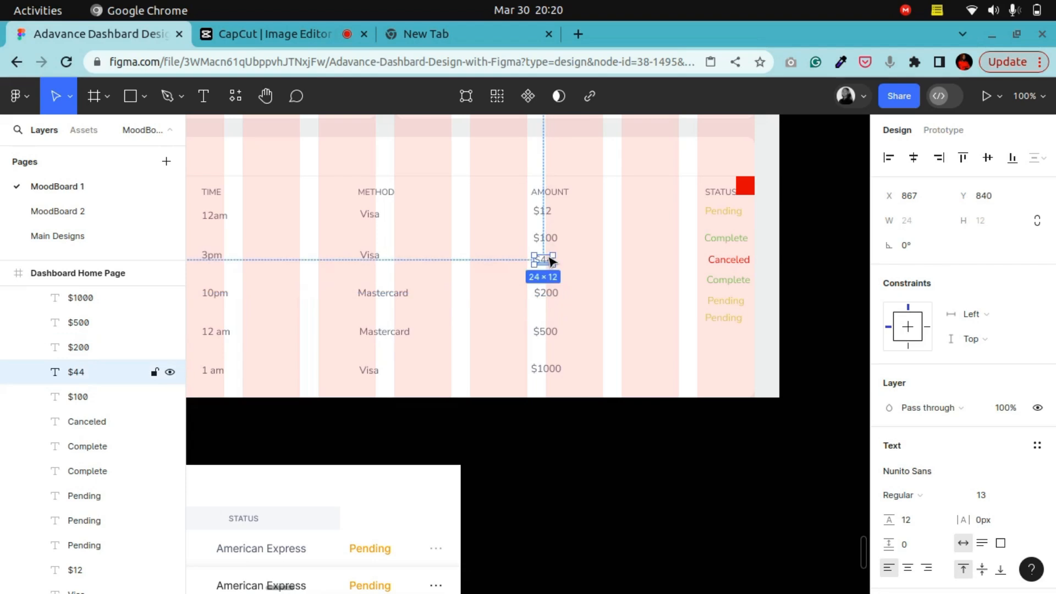
key("Delete")
Move the $100 amount down beside the 3pm row and the $12 amount beside the 12am row
left_click(545, 237)
left_click(546, 238)
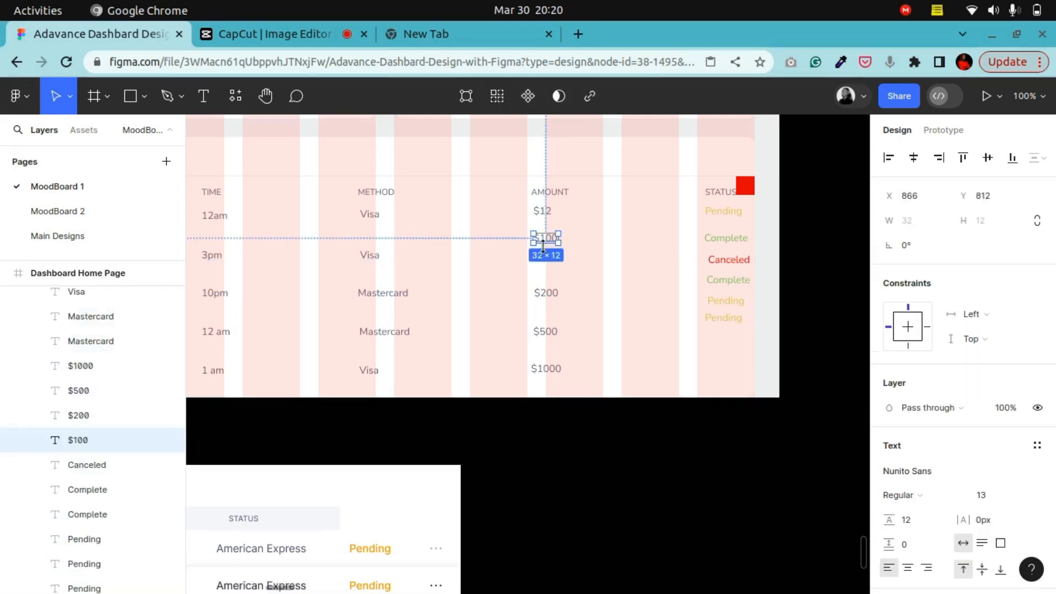
left_click_drag(549, 252, 549, 264)
left_click(547, 211)
left_click_drag(547, 211, 548, 217)
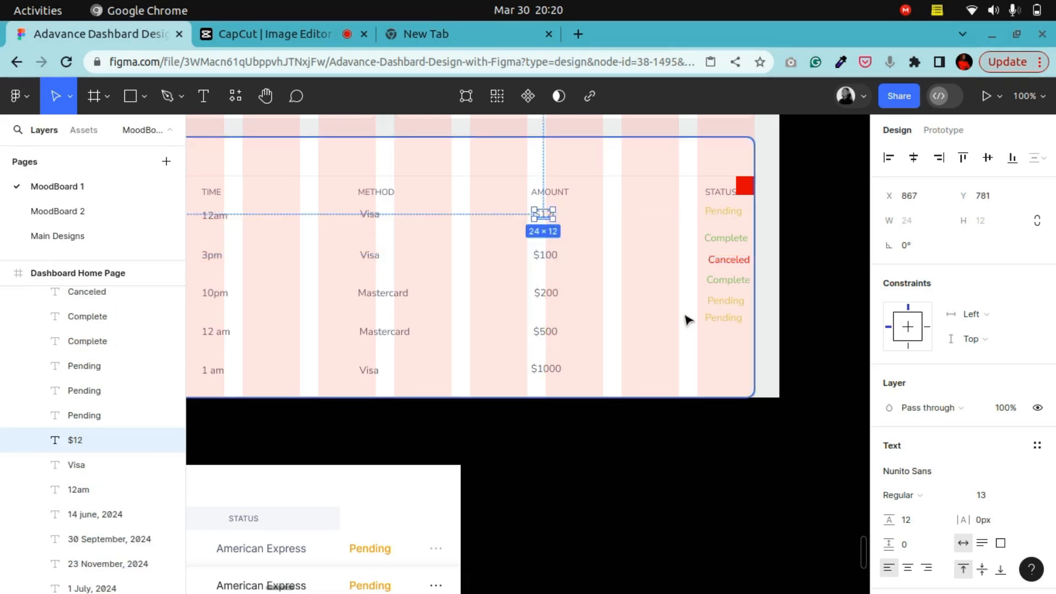
Spread the status labels down to match the five transaction rows, and remove the Canceled label
left_click(724, 318)
left_click_drag(728, 325, 731, 374)
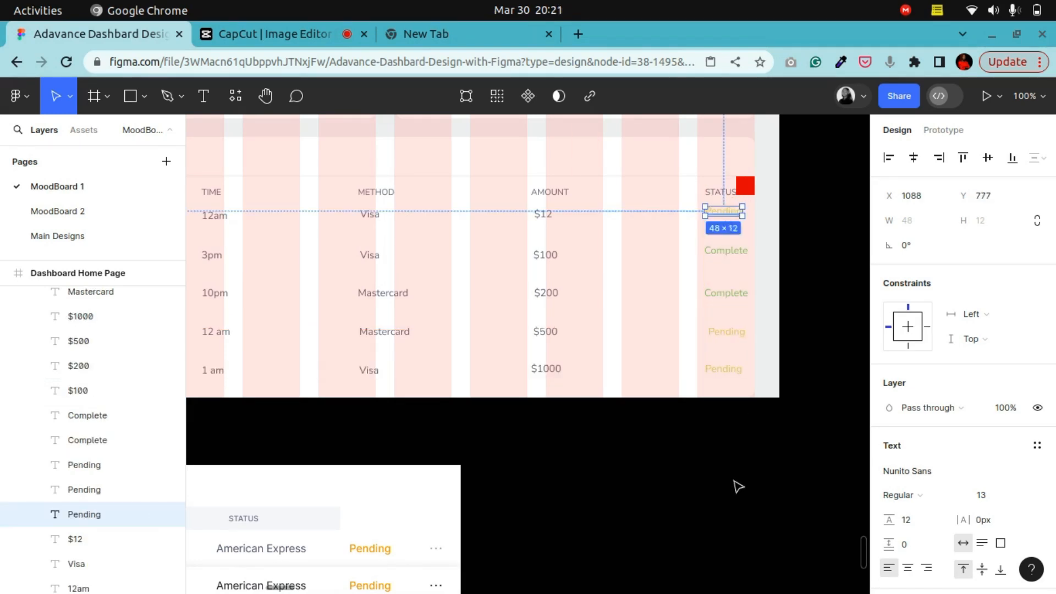
left_click(738, 487)
Align the name and the 12 August, 2024 date in the first transaction row on their vertical centers
left_click(265, 95)
left_click_drag(268, 265, 559, 283)
key("ctrl+minus")
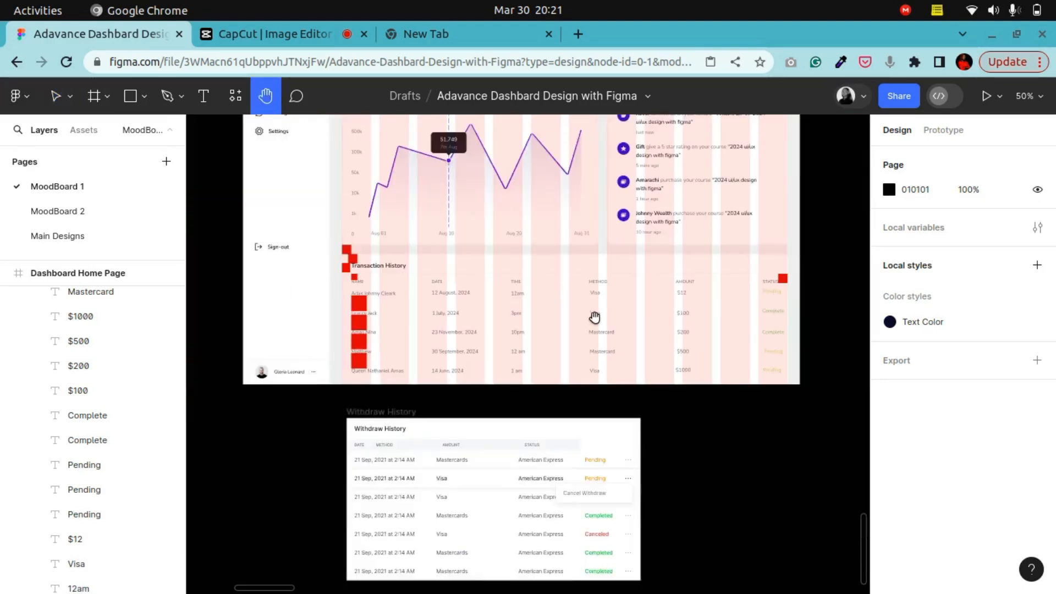
key("ctrl+plus")
left_click_drag(493, 310, 530, 314)
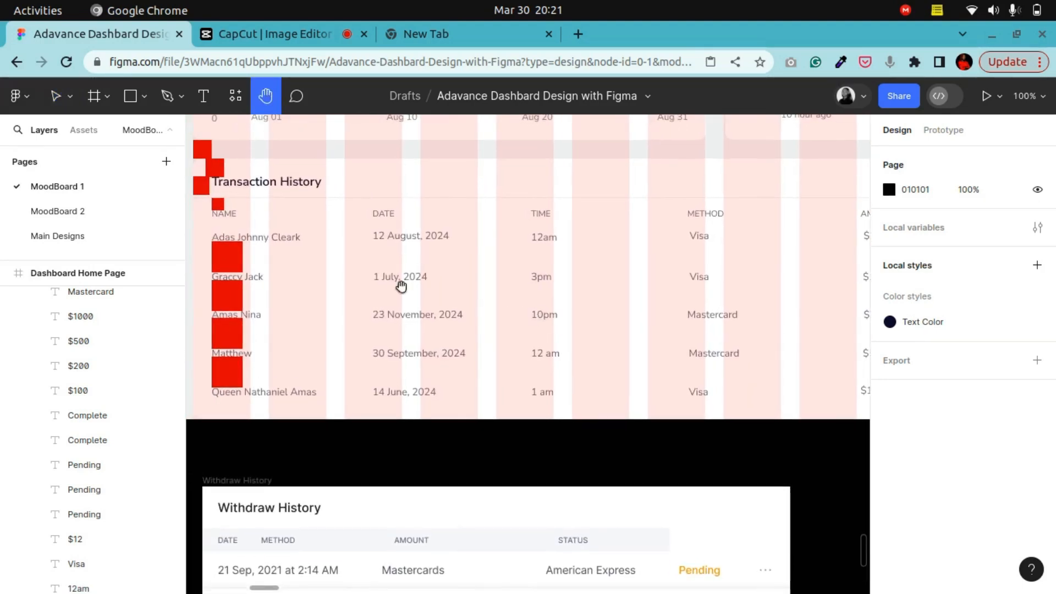
left_click(56, 96)
double_click(270, 241)
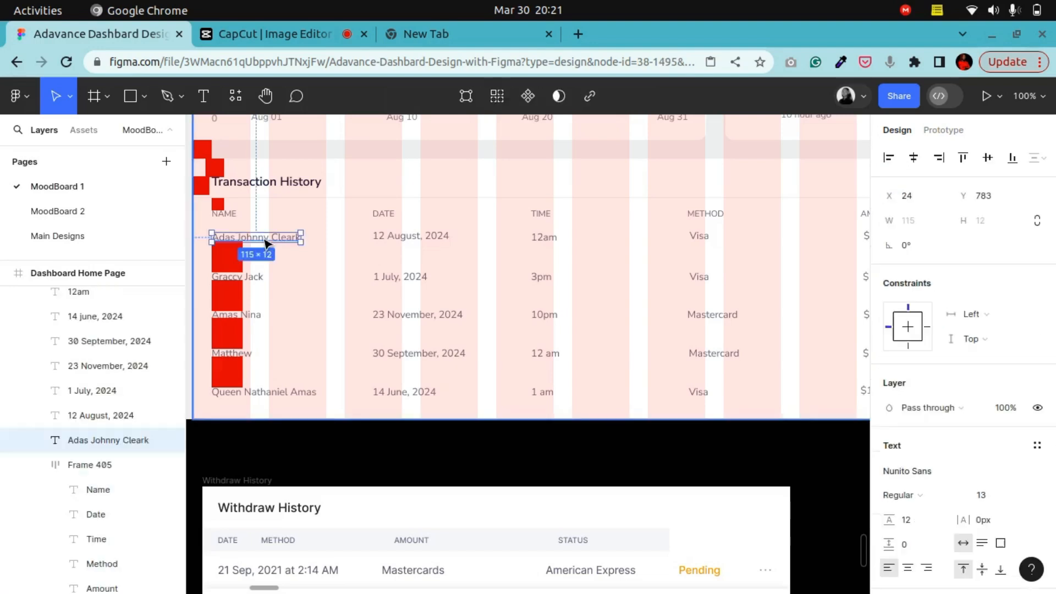
left_click(411, 237, "shift")
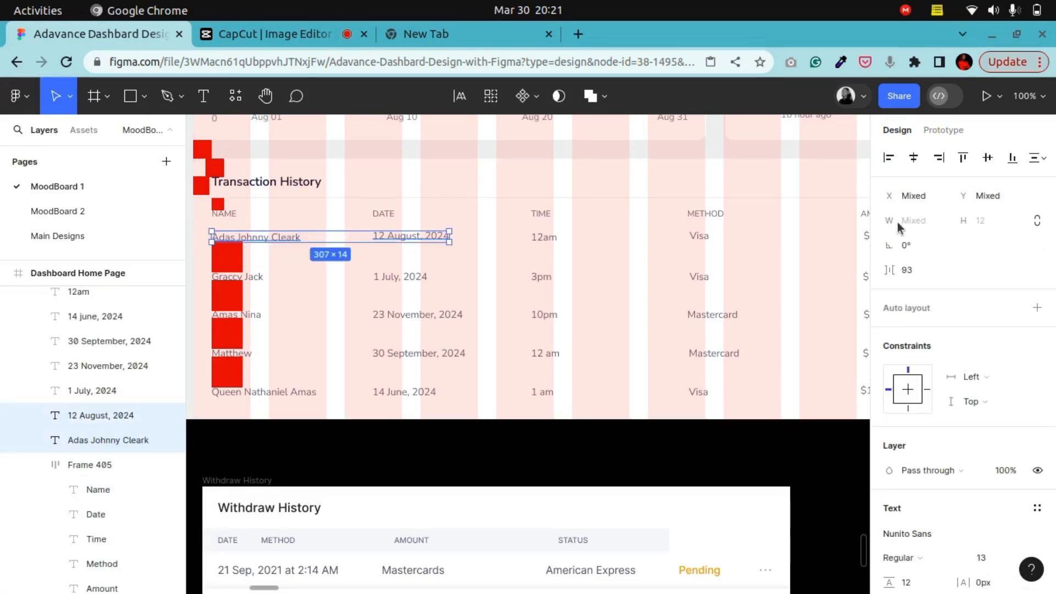
left_click(1000, 160)
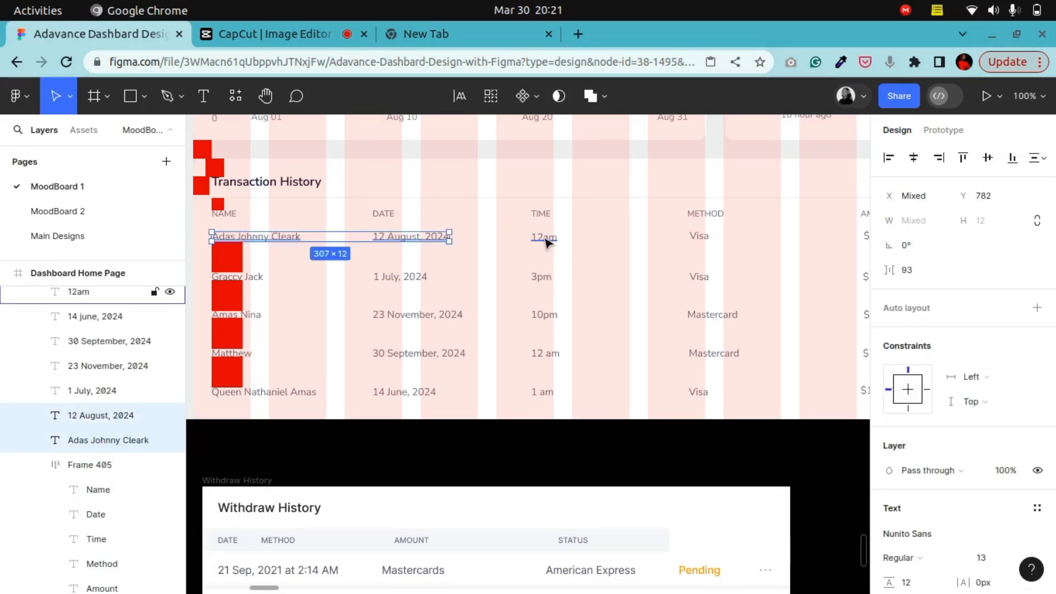
Add the first row's time, method, amount and status to the selection and align all six texts on their vertical centers
key("minus")
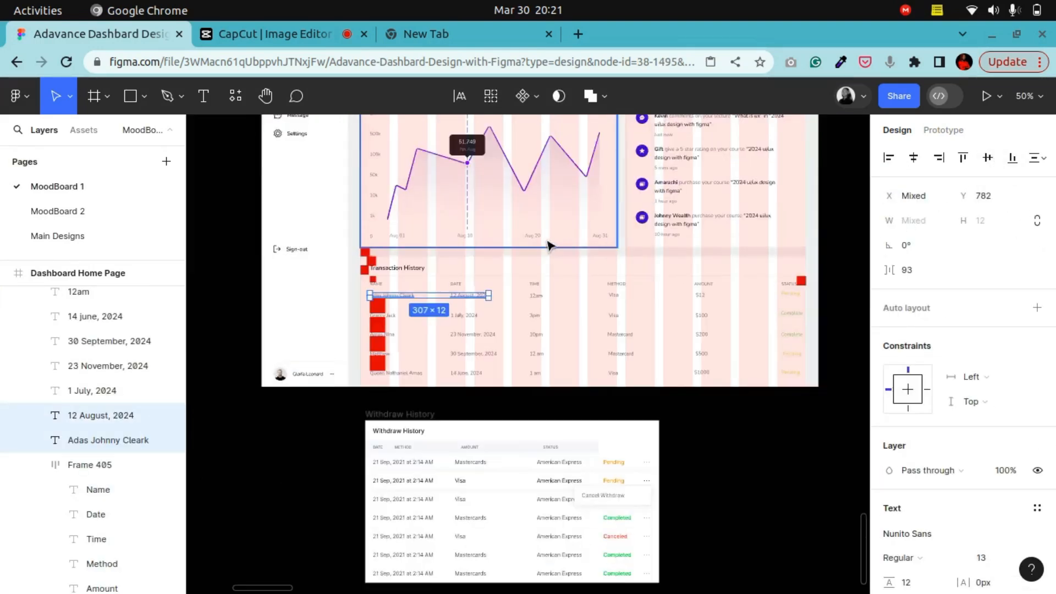
left_click(543, 302, "shift")
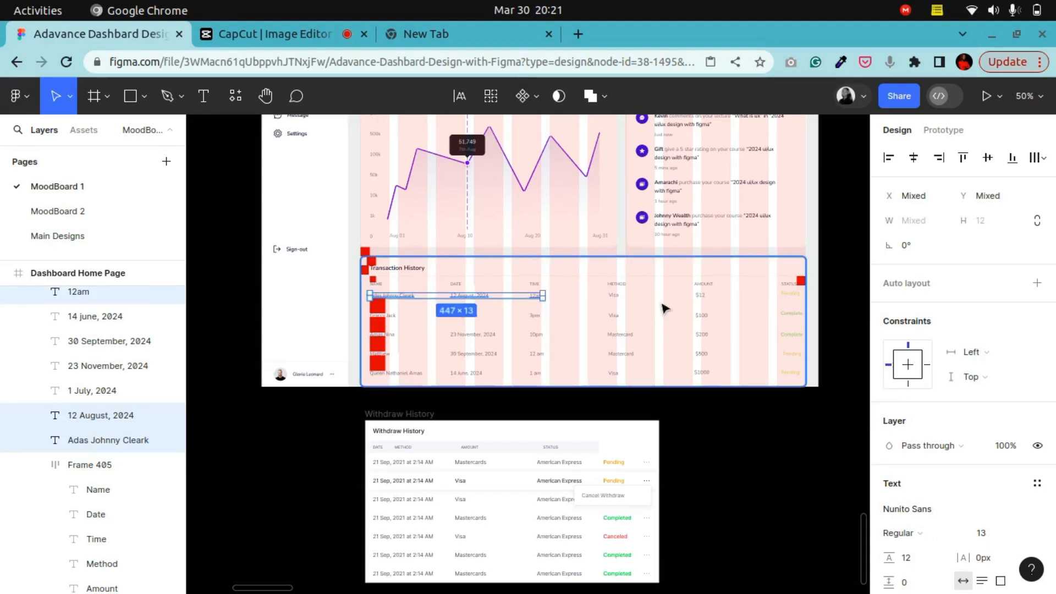
left_click(618, 299, "shift")
left_click(700, 299, "shift")
left_click(785, 301, "shift")
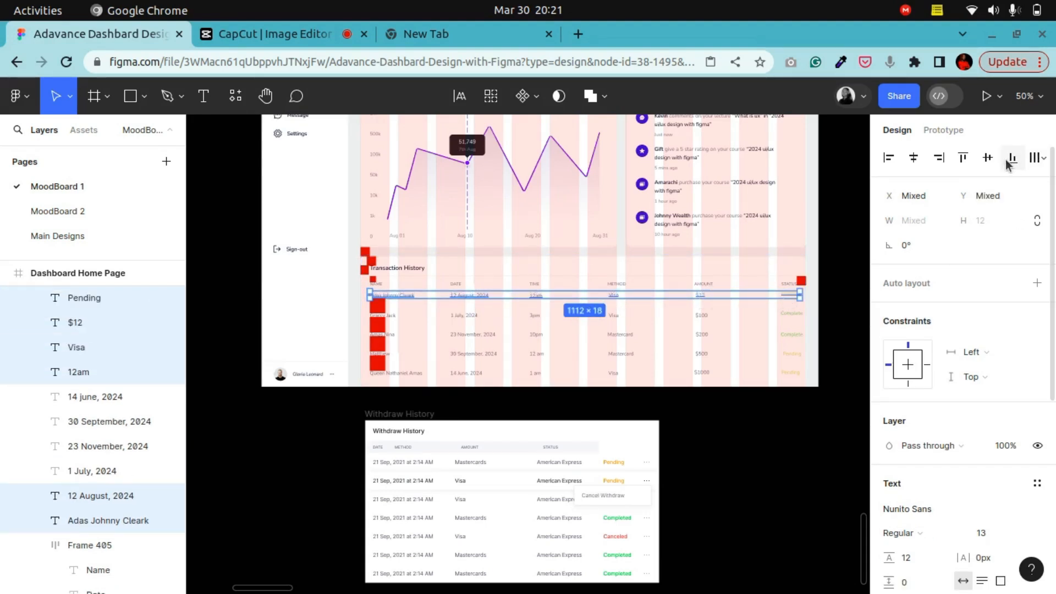
left_click(982, 163)
Nudge the aligned first row down to Y 783
key("shift+0")
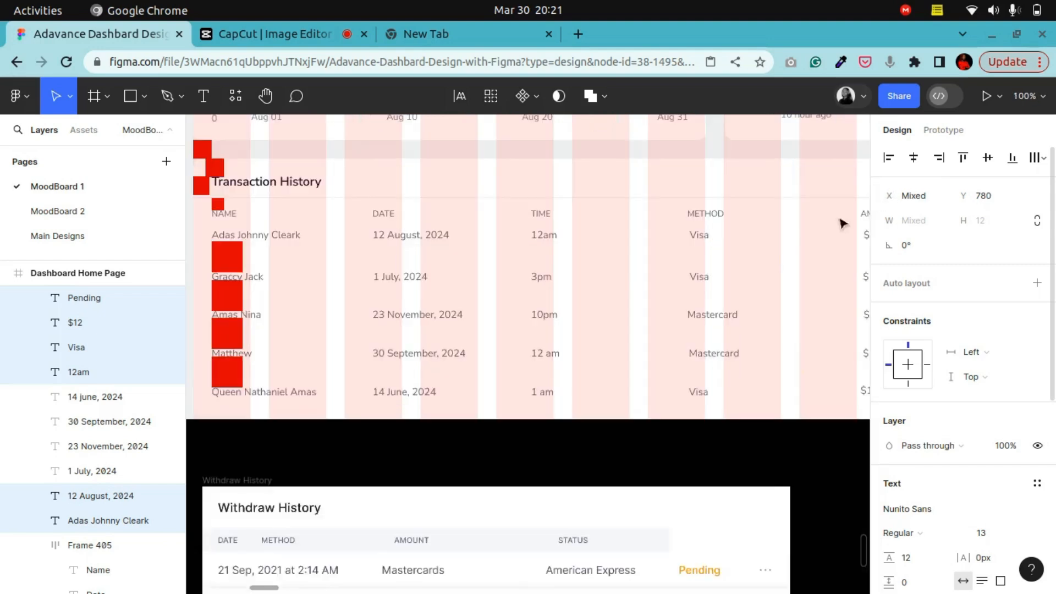
key("Down")
key("Down")
key("Down")
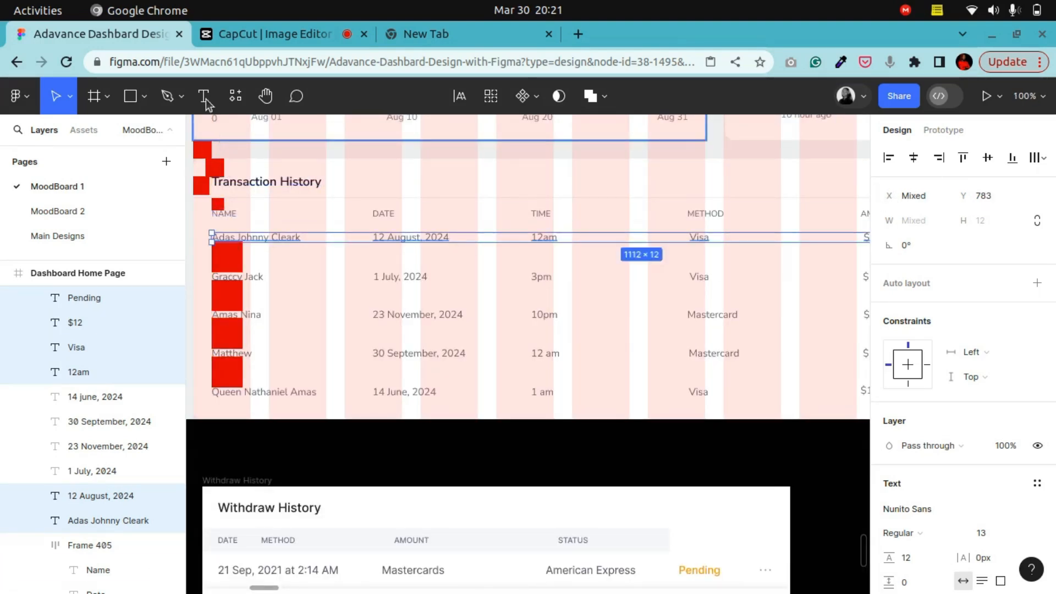
Duplicate the 16 × 16 red spacing square above the NAME header and place the copy directly below the header at Y 762
left_click(265, 96)
left_click_drag(294, 299, 492, 355)
key("ctrl+plus")
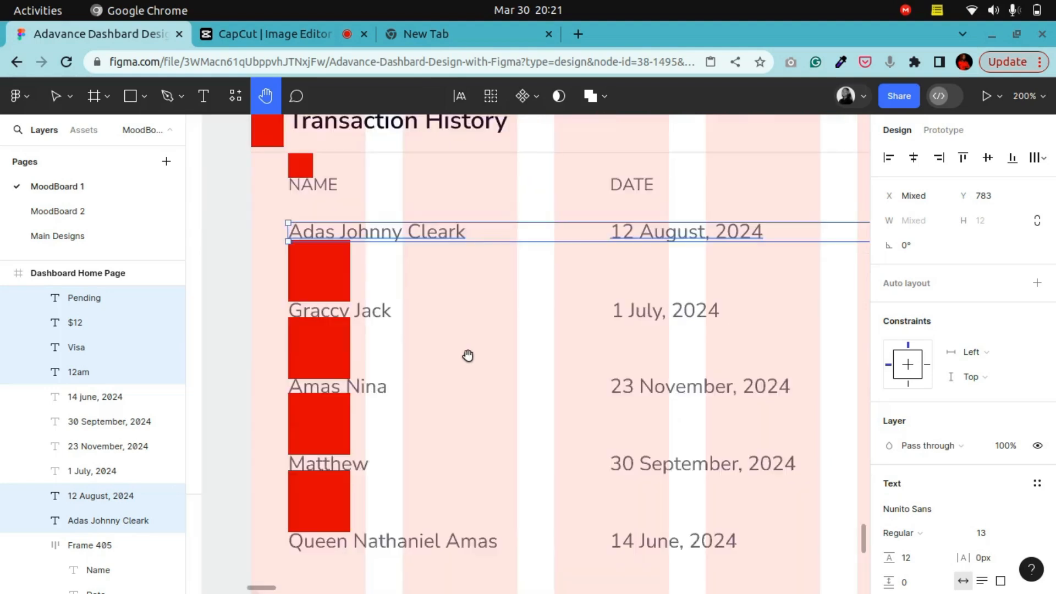
left_click_drag(361, 291, 504, 378)
key("ctrl+plus")
left_click_drag(335, 167, 391, 280)
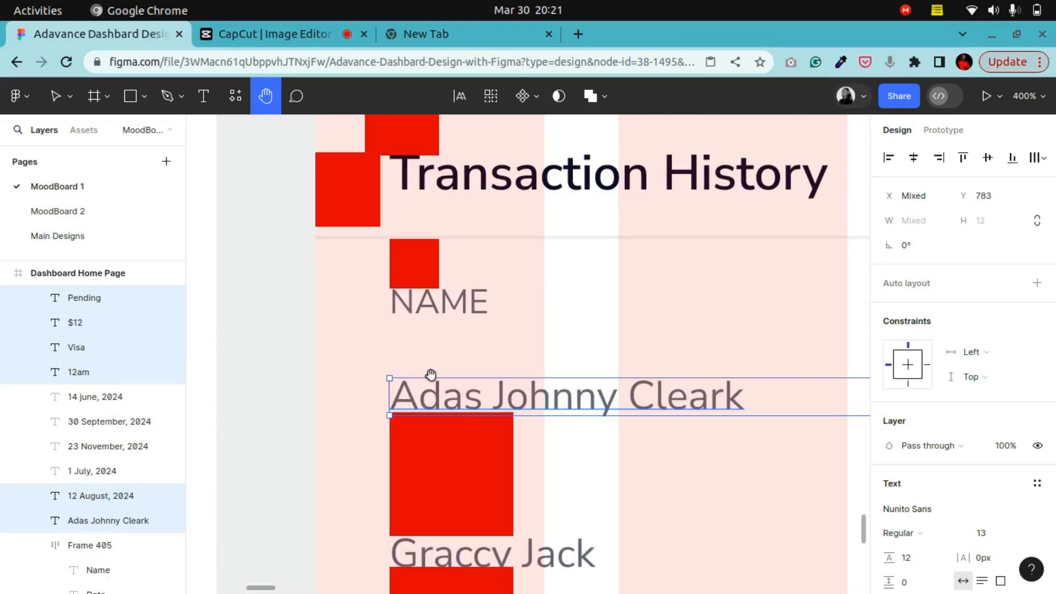
left_click(56, 98)
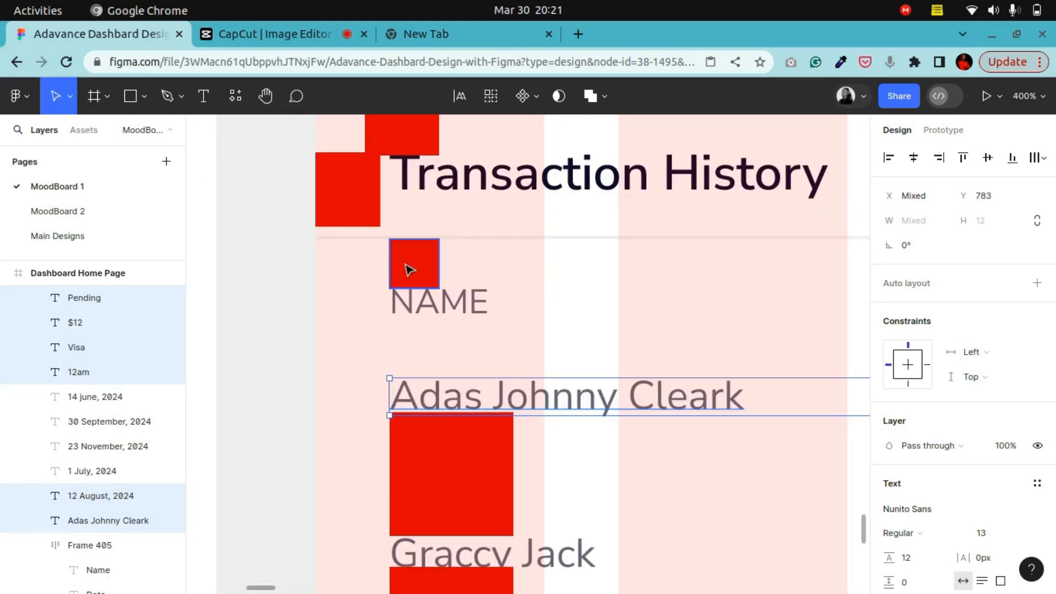
left_click(410, 270)
left_click_drag(423, 280, 423, 356)
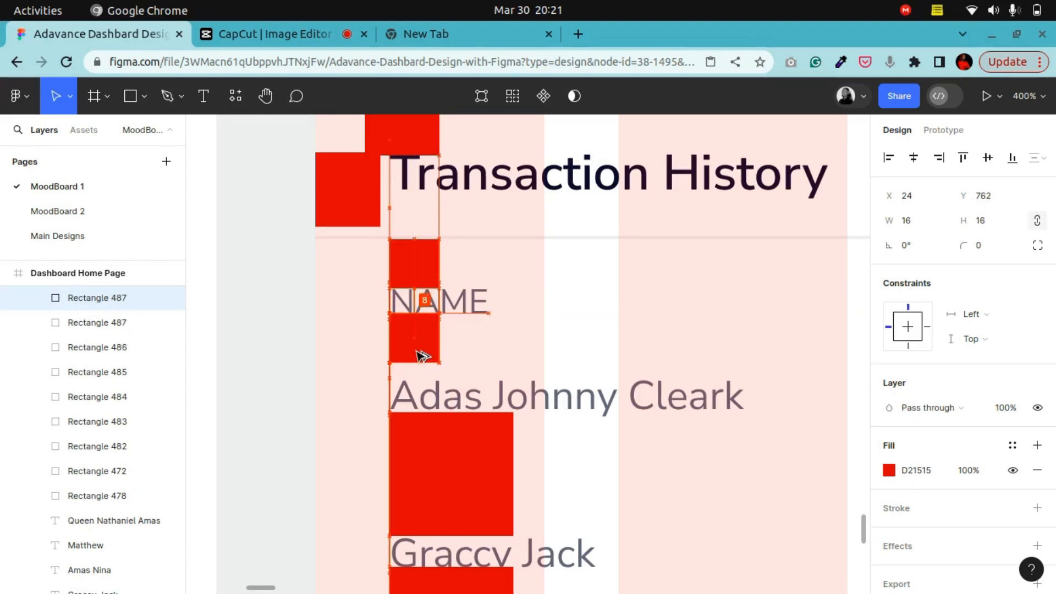
Select all six texts of the first transaction row and nudge them up to Y 780
left_click(430, 408)
key("shift+0")
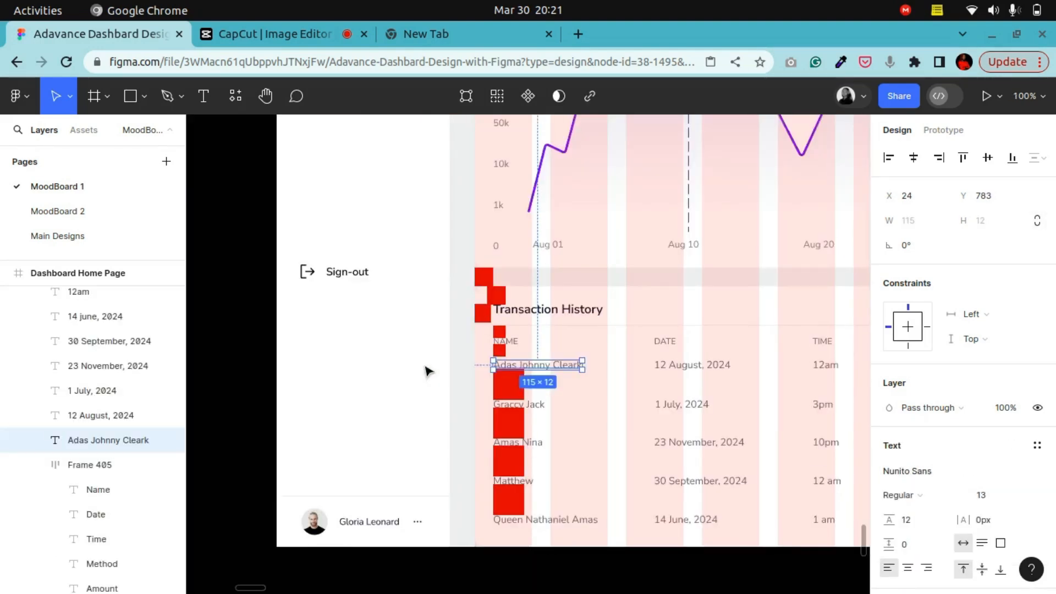
left_click(267, 96)
left_click_drag(536, 388, 280, 274)
mouse_move(455, 302)
left_mouse_down()
mouse_move(405, 294)
mouse_move(445, 288)
left_mouse_up()
left_click_drag(553, 325, 509, 314)
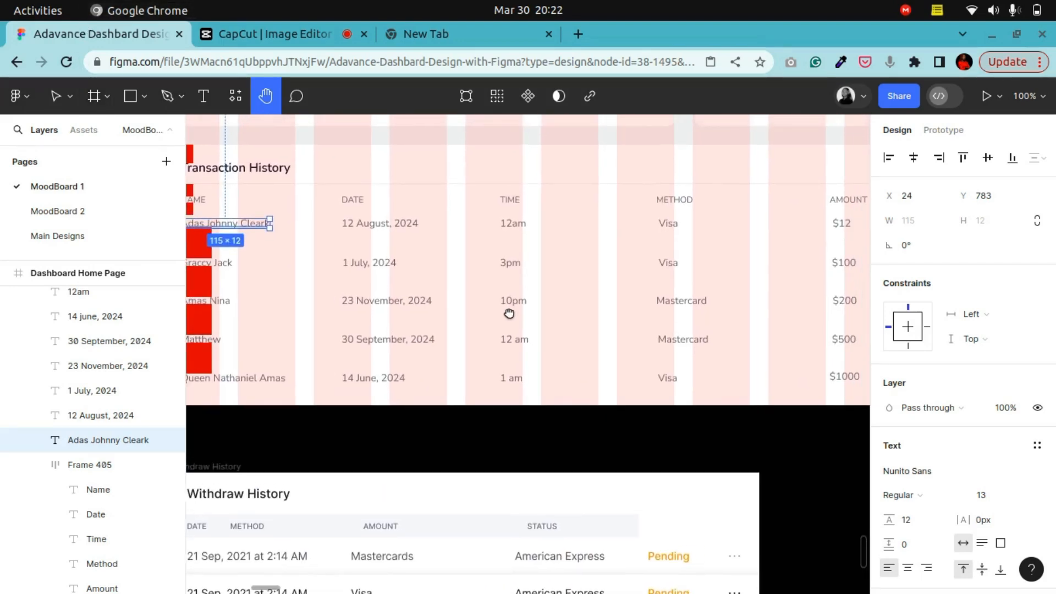
key("ctrl+minus")
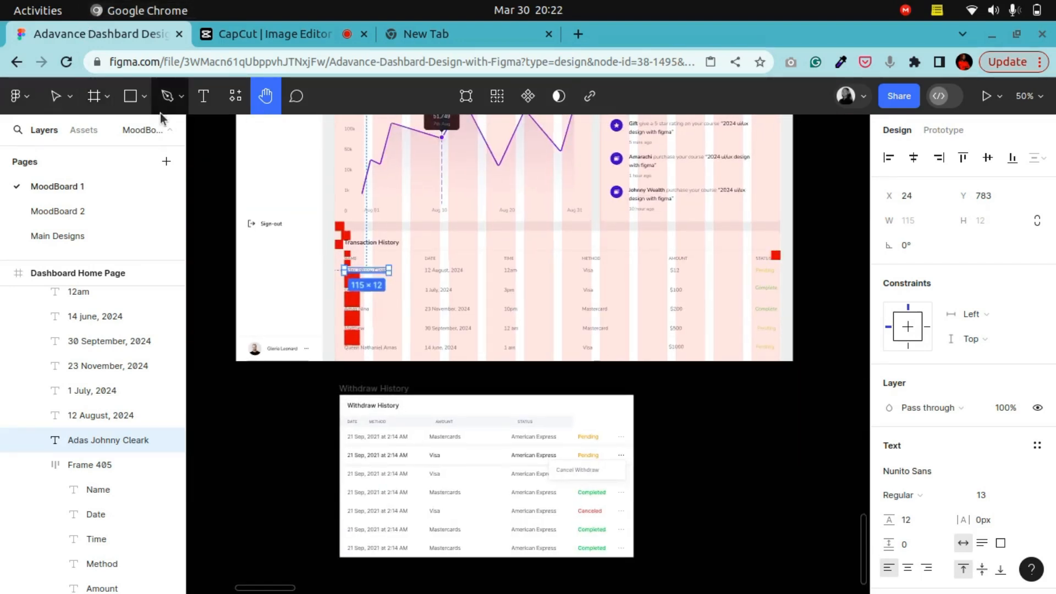
left_click(55, 96)
left_click(460, 277, "shift")
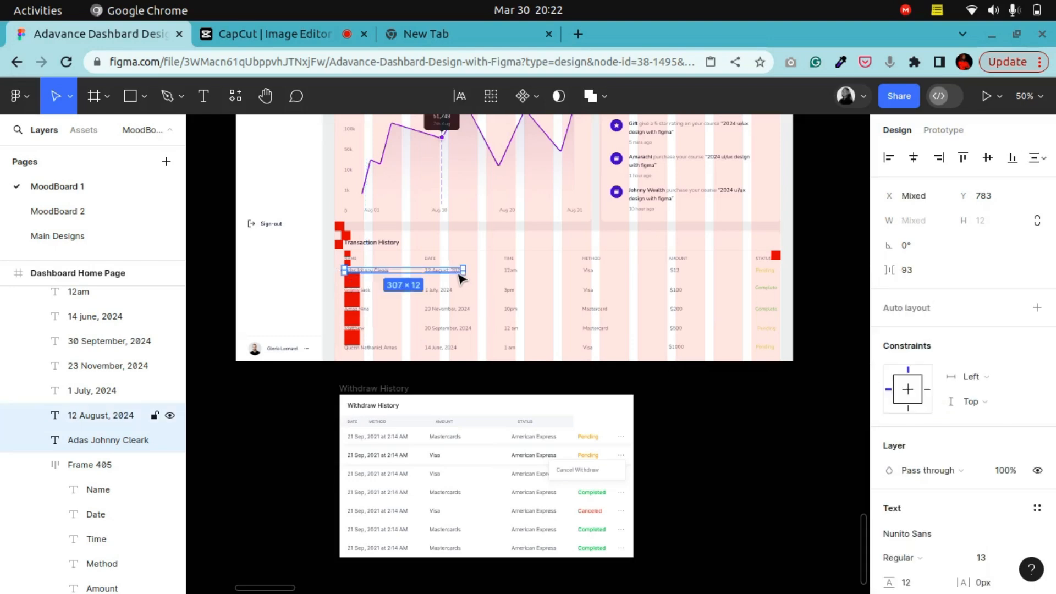
left_click(510, 271, "shift")
left_click(586, 275, "shift")
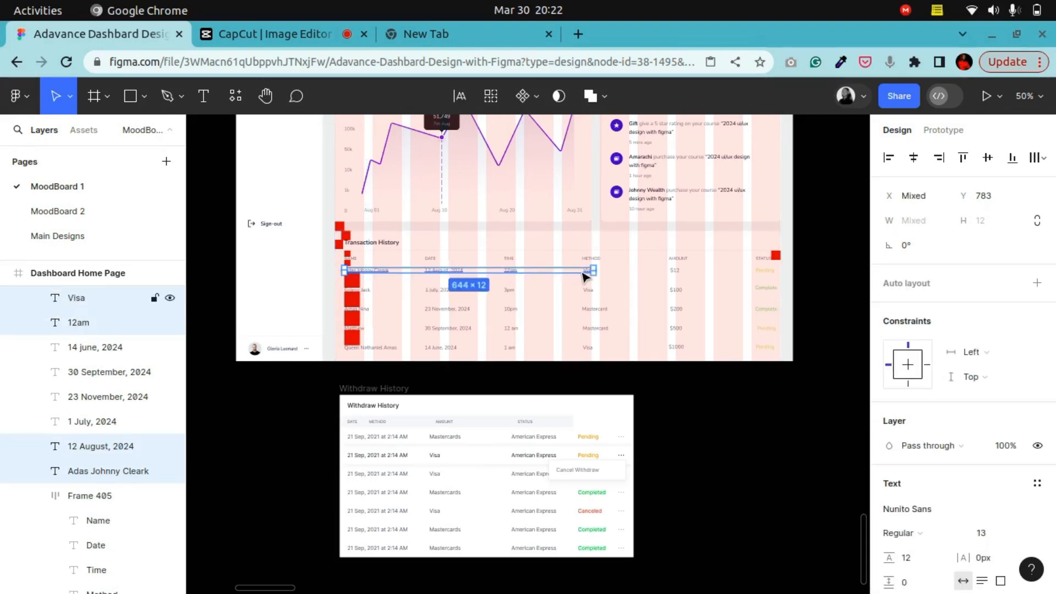
left_click(677, 274, "shift")
left_click(762, 278, "shift")
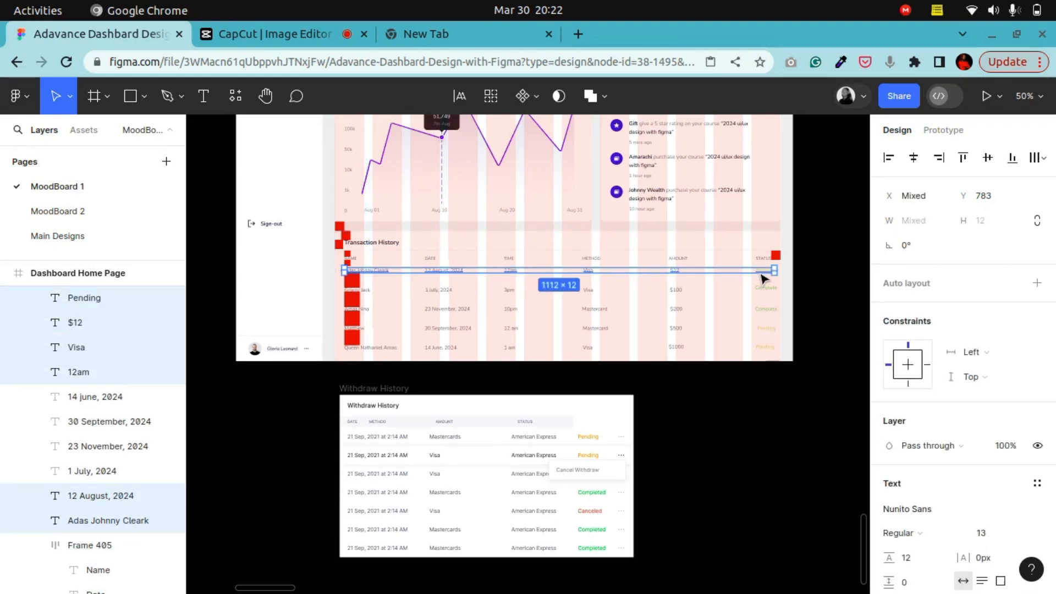
key("Up")
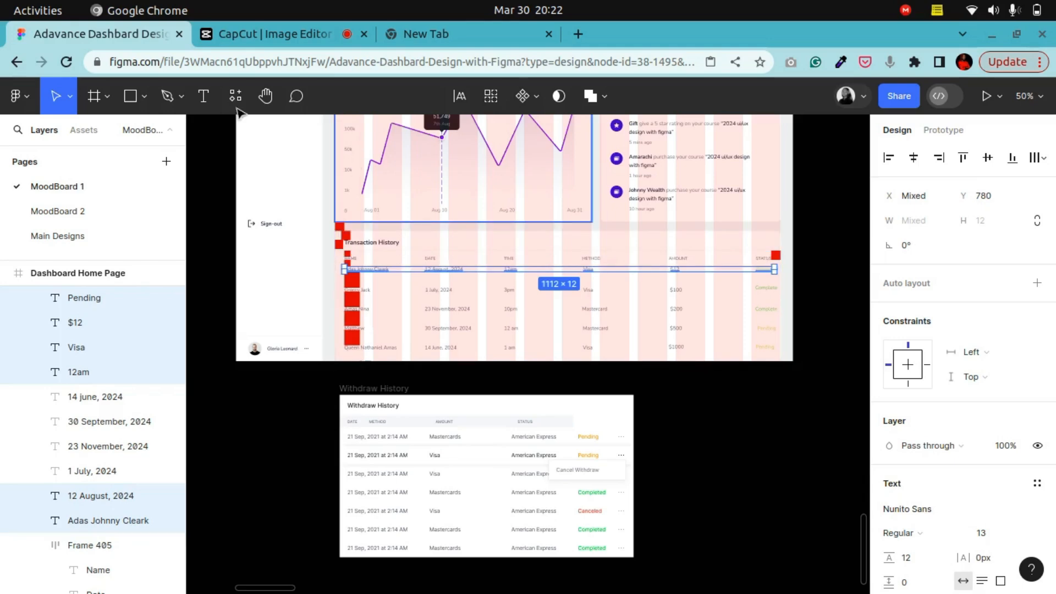
Nudge the selected first row up to Y 778, against the spacing square under the NAME header
left_click(265, 95)
left_click_drag(361, 261, 444, 333)
scroll(444, 333, "up", 10)
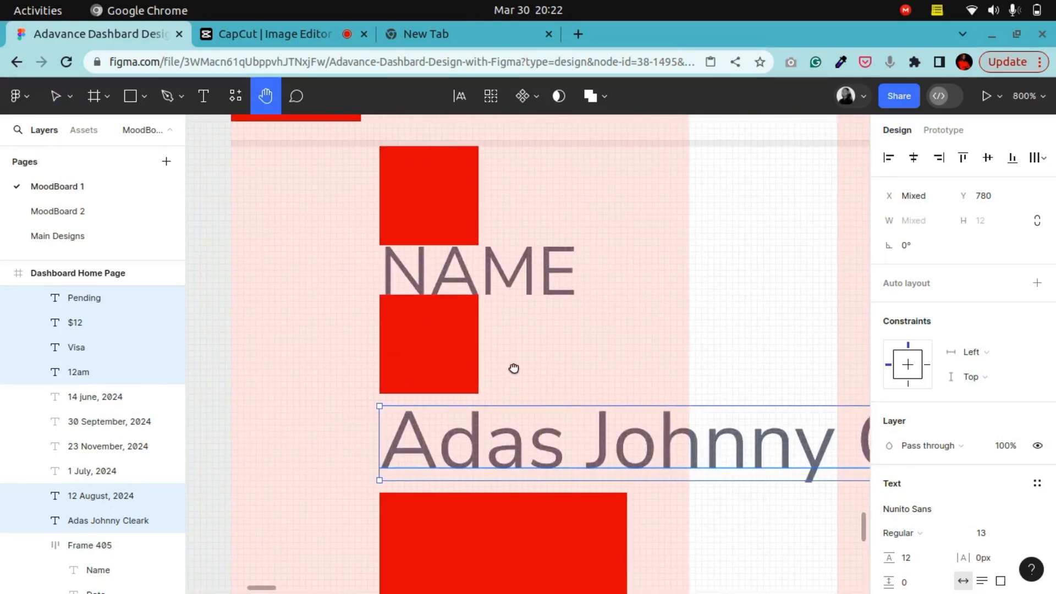
left_click_drag(514, 368, 518, 364)
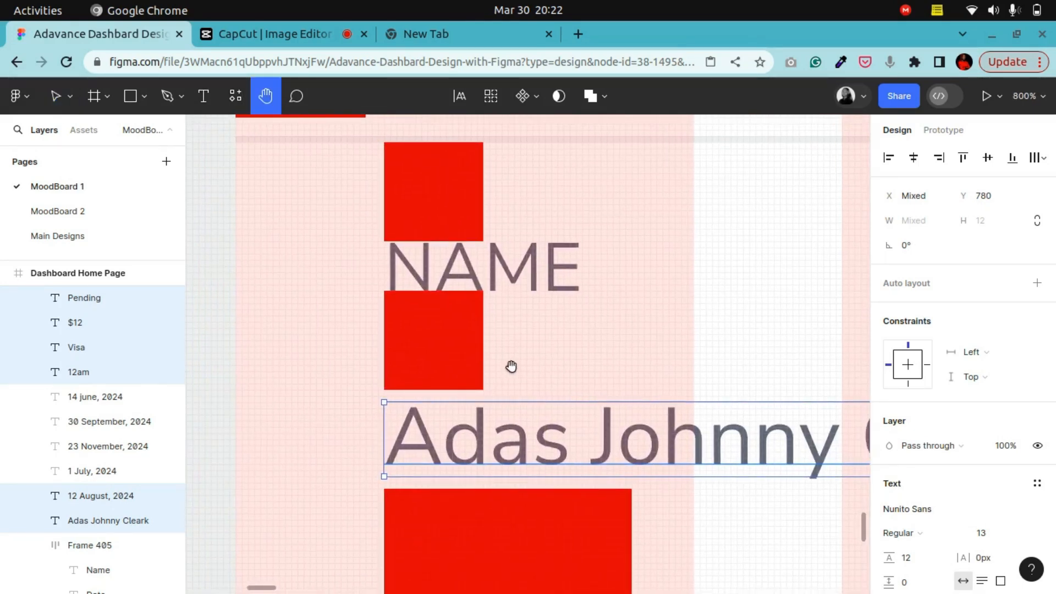
key("Up")
key("Up")
key("Up")
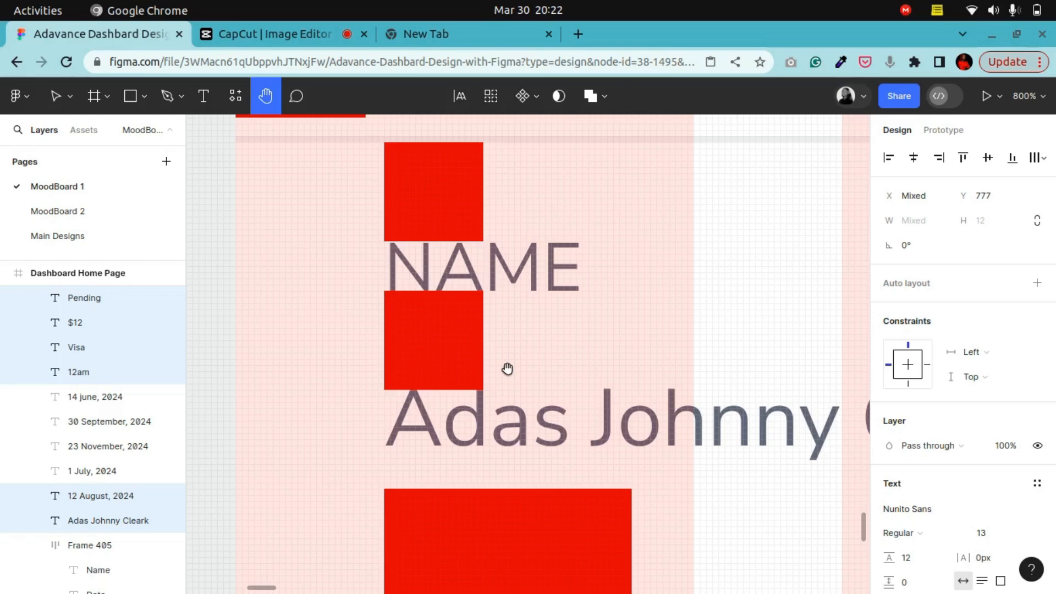
key("Down")
Move the 40 × 40 red spacing square below the first row's name up to Y 790
scroll(501, 373, "down", 5)
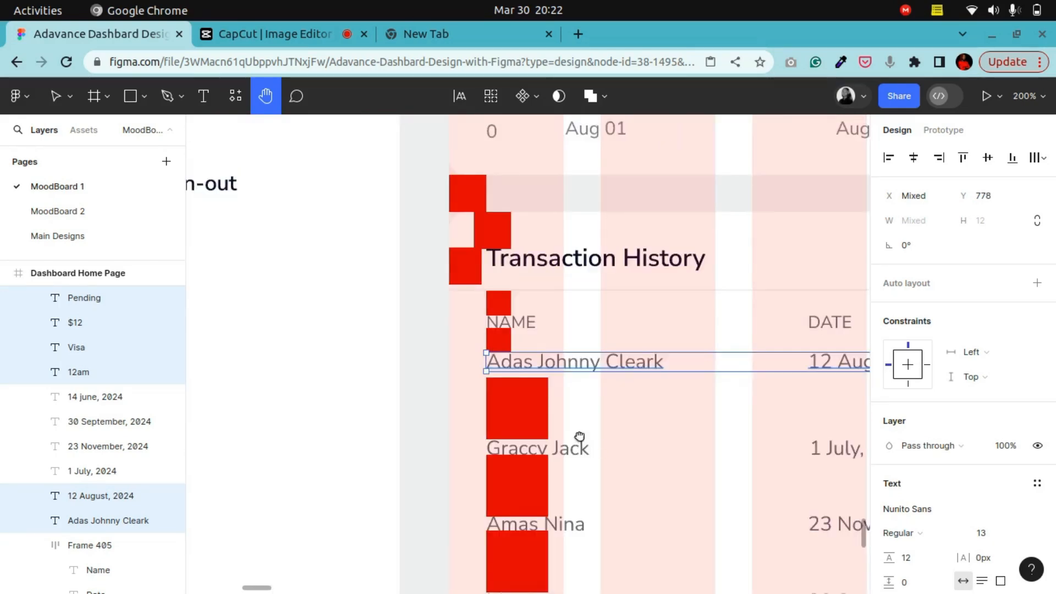
left_click_drag(579, 436, 410, 314)
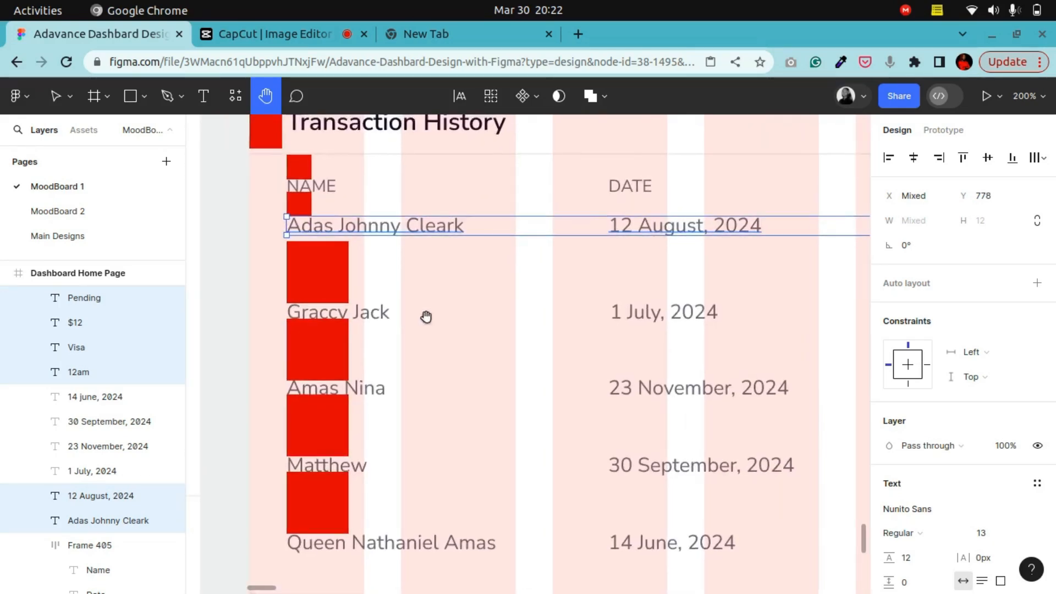
key("ctrl+minus")
left_click_drag(669, 351, 181, 277)
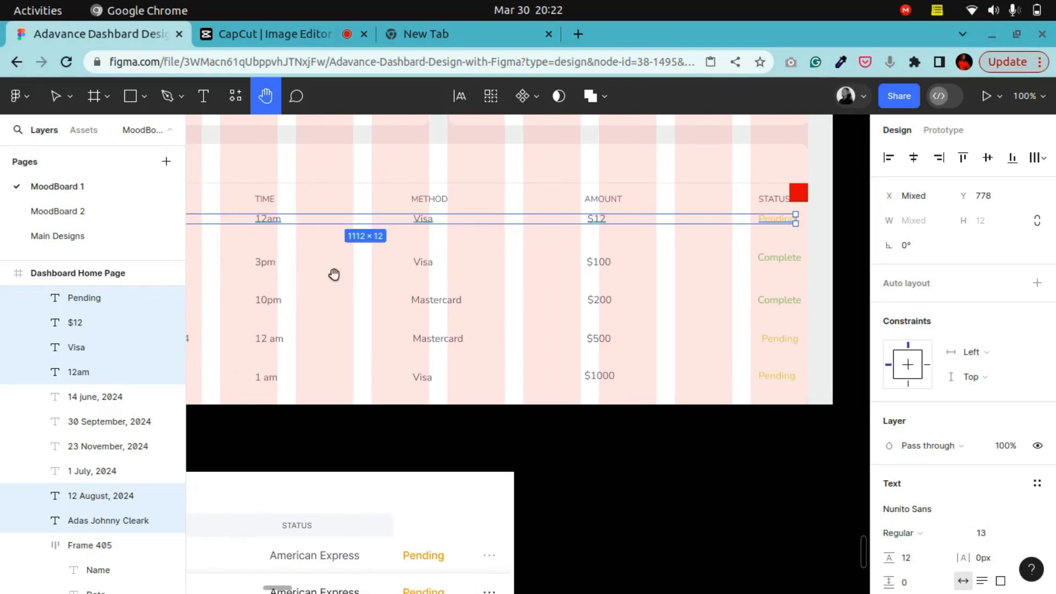
scroll(702, 248, "left", 7)
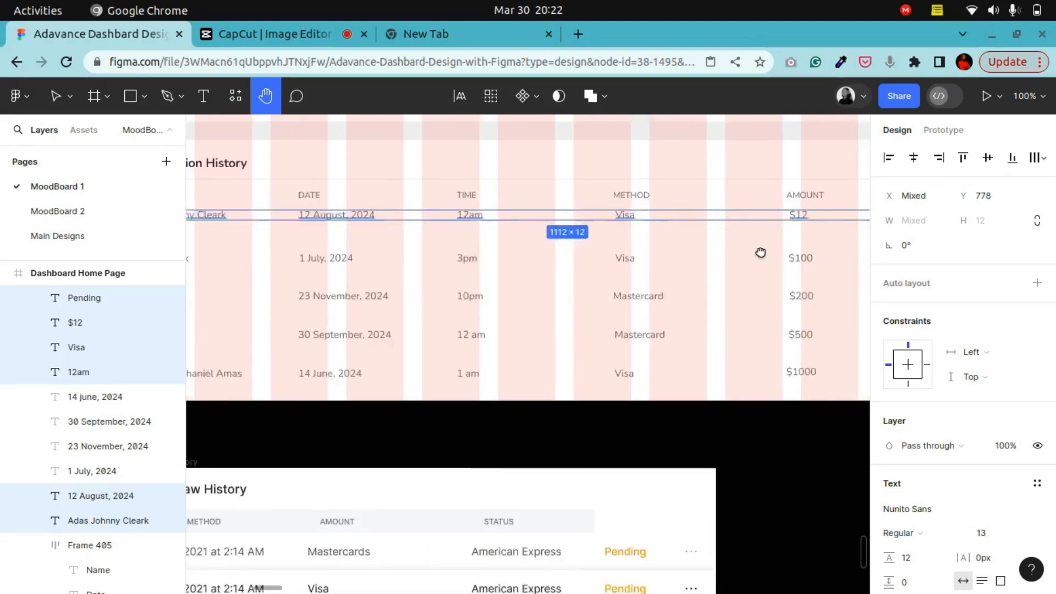
left_click(56, 95)
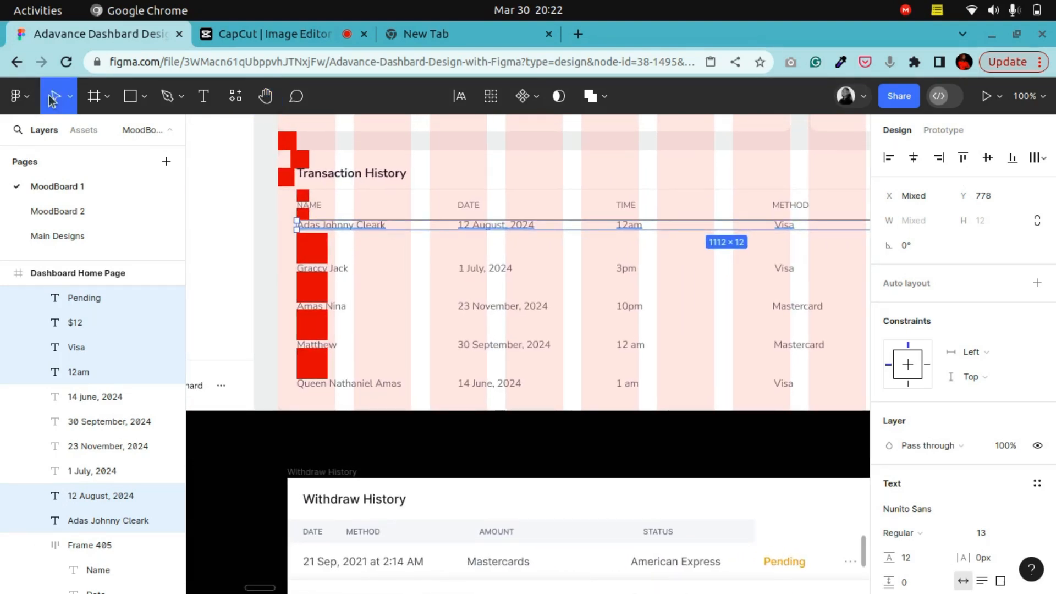
left_click(322, 256)
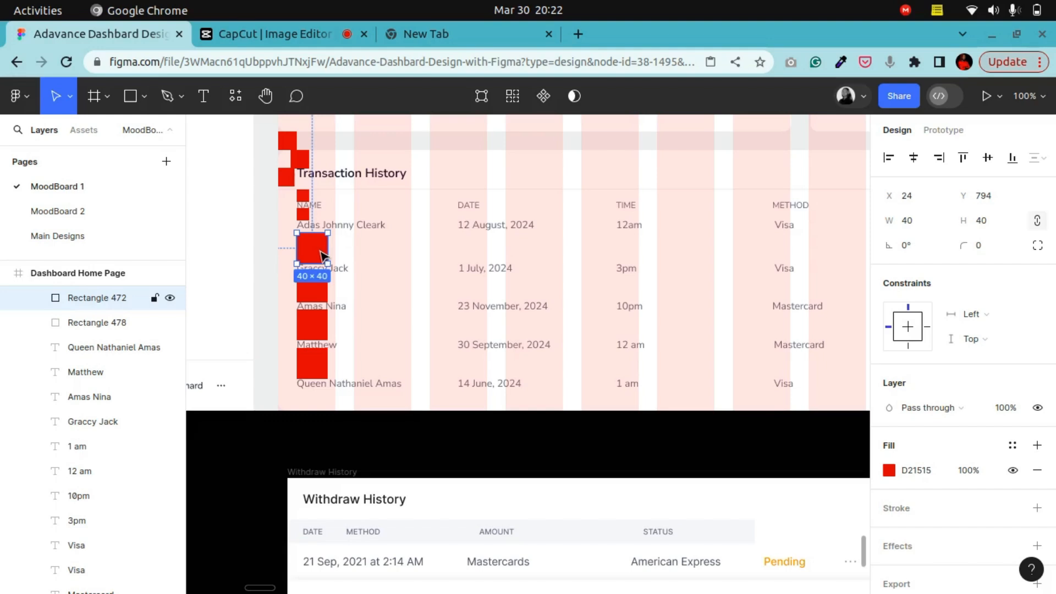
key("Up")
key("Up")
key("Up")
key("Up")
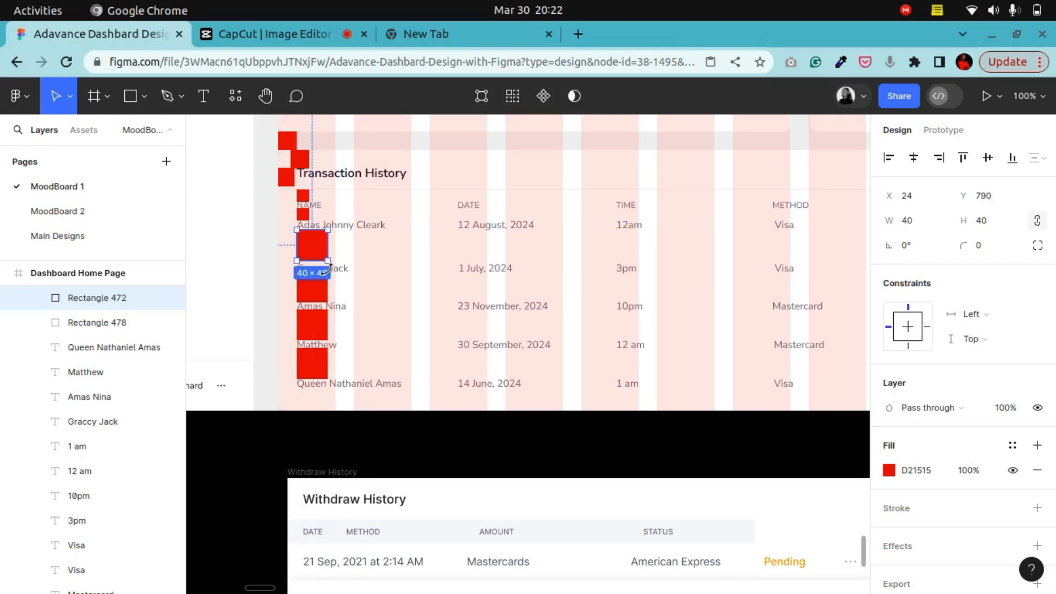
Select all six texts of the second transaction row and align their vertical centres
left_click(338, 269)
left_click(487, 270, "shift")
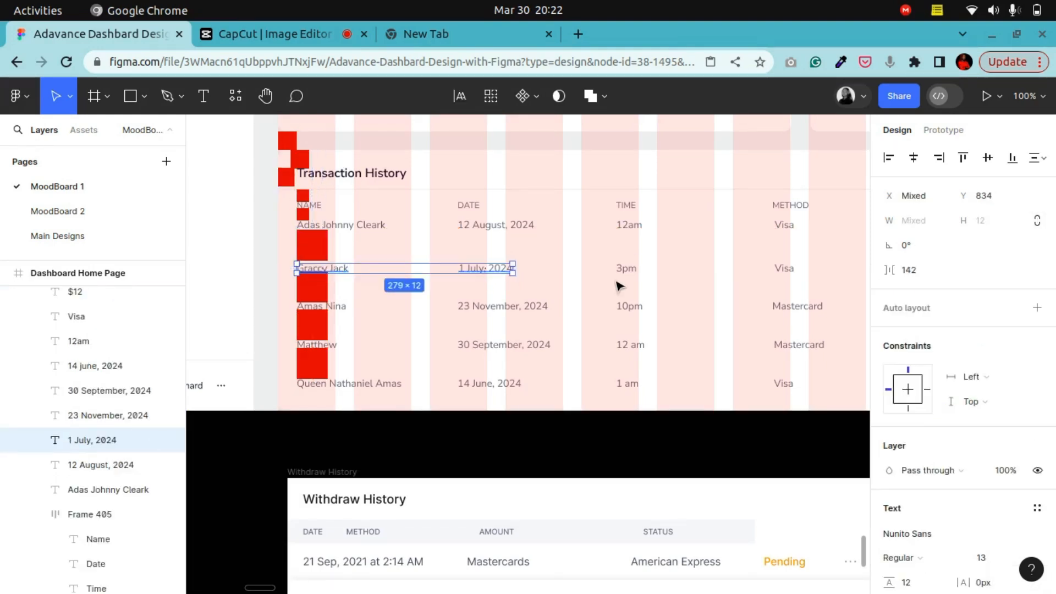
left_click(625, 271, "shift")
key("minus")
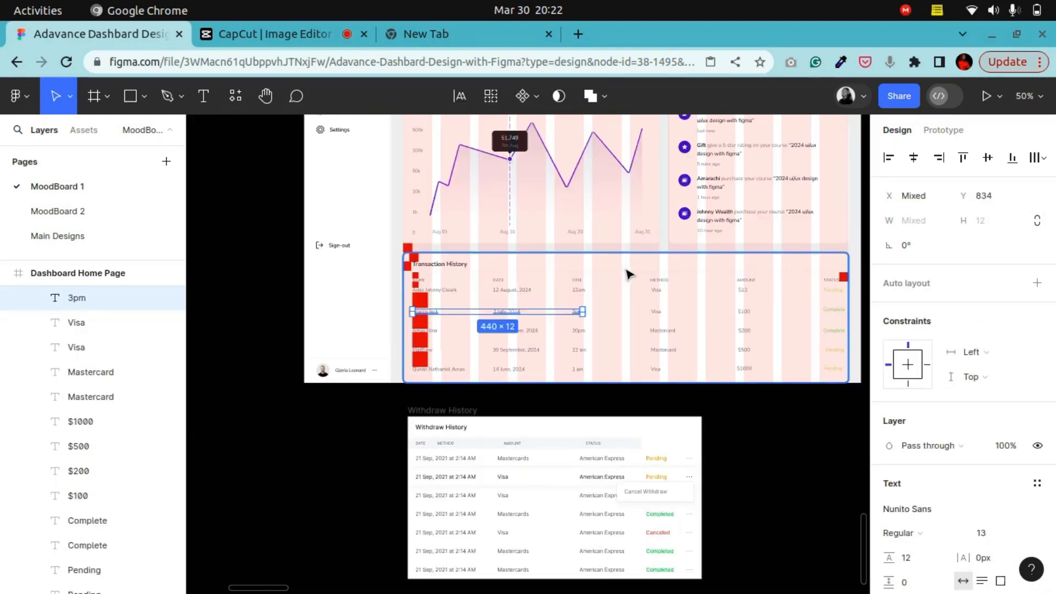
left_click(656, 312, "shift")
left_click(744, 311, "shift")
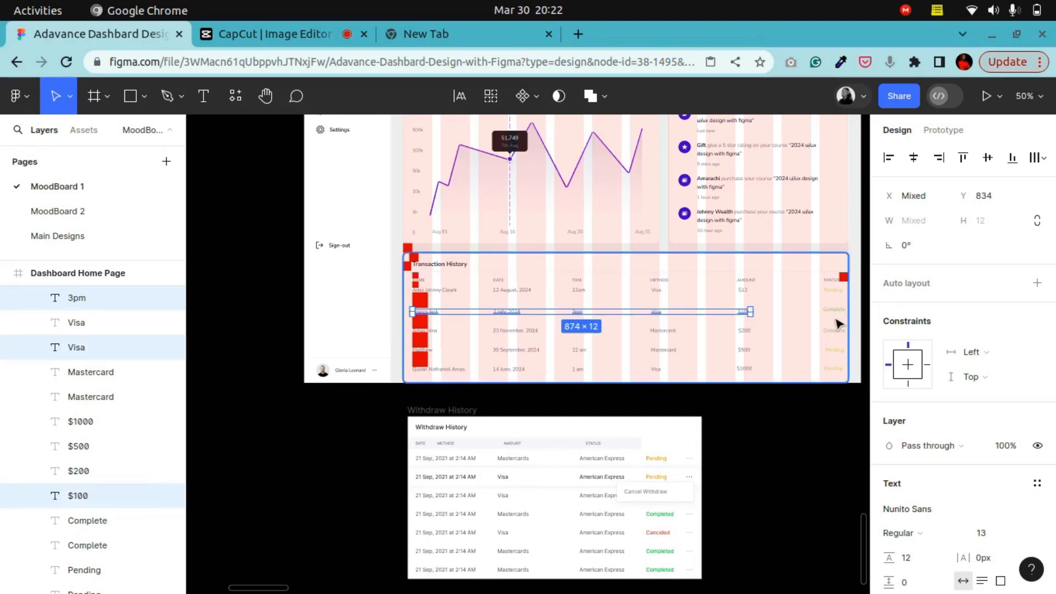
left_click(835, 311, "shift")
left_click(988, 158)
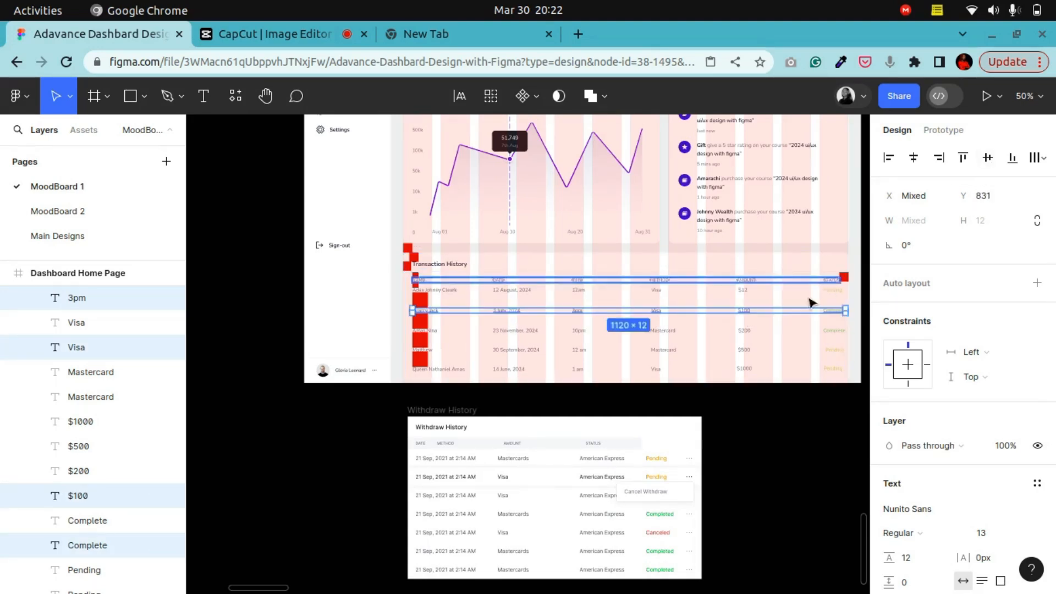
Nudge the selected second row to Y 830, directly against the red spacing square below the first row
key("Up")
key("Up")
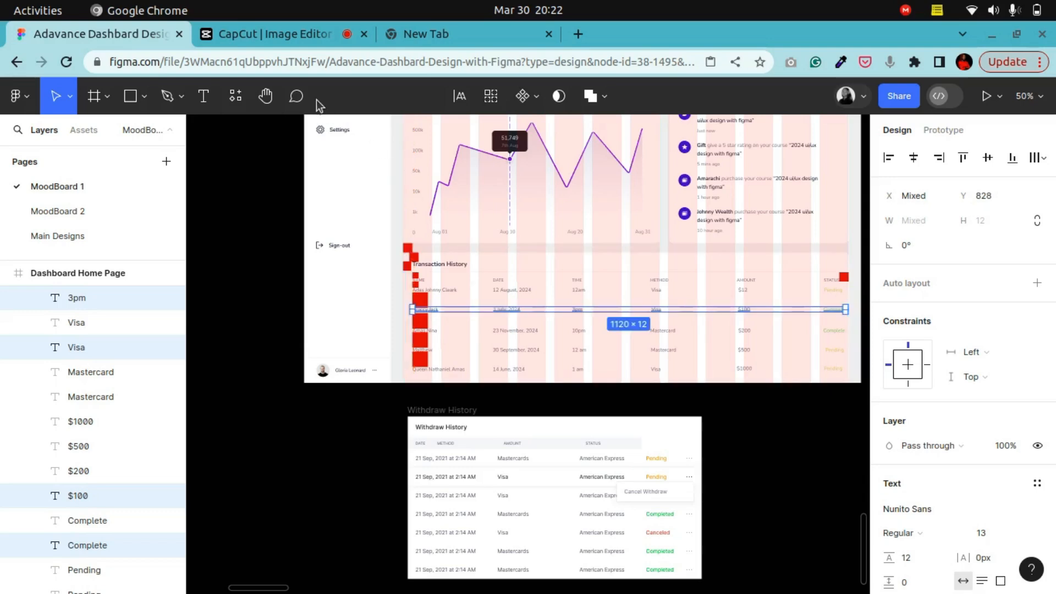
left_click(265, 96)
left_click_drag(339, 291, 471, 358)
key("ctrl+plus")
key("ctrl+plus")
key("ctrl+plus")
left_click_drag(755, 491, 552, 343)
key("Down")
key("Down")
left_click_drag(575, 407, 466, 294)
key("ctrl+minus")
key("ctrl+minus")
left_click_drag(760, 392, 564, 345)
left_click_drag(446, 301, 443, 312)
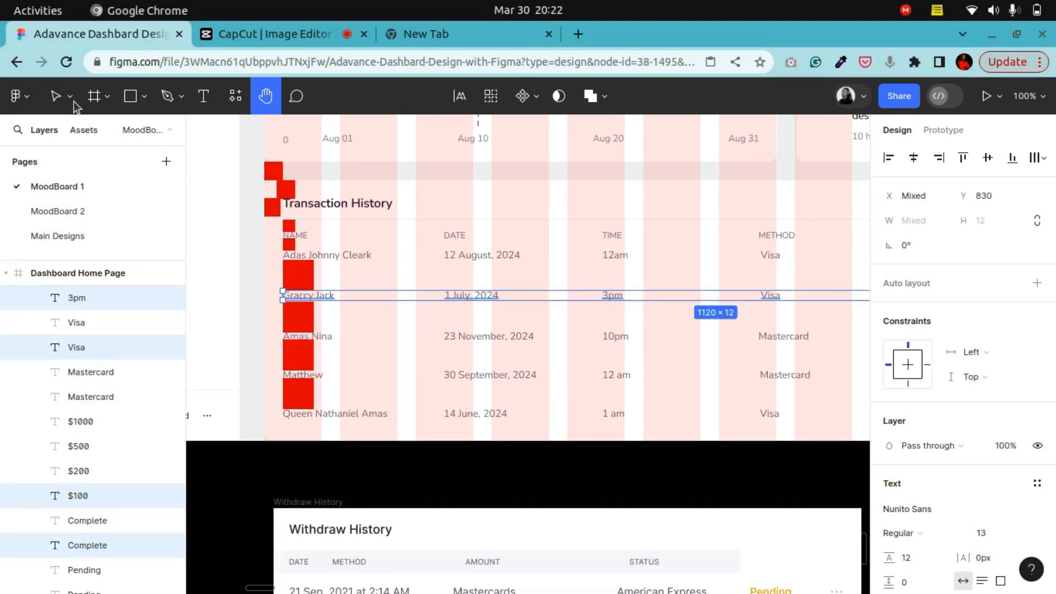
Examine the vertical gaps between the table rows and the red spacing squares in the NAME column
key("v")
left_click(310, 361)
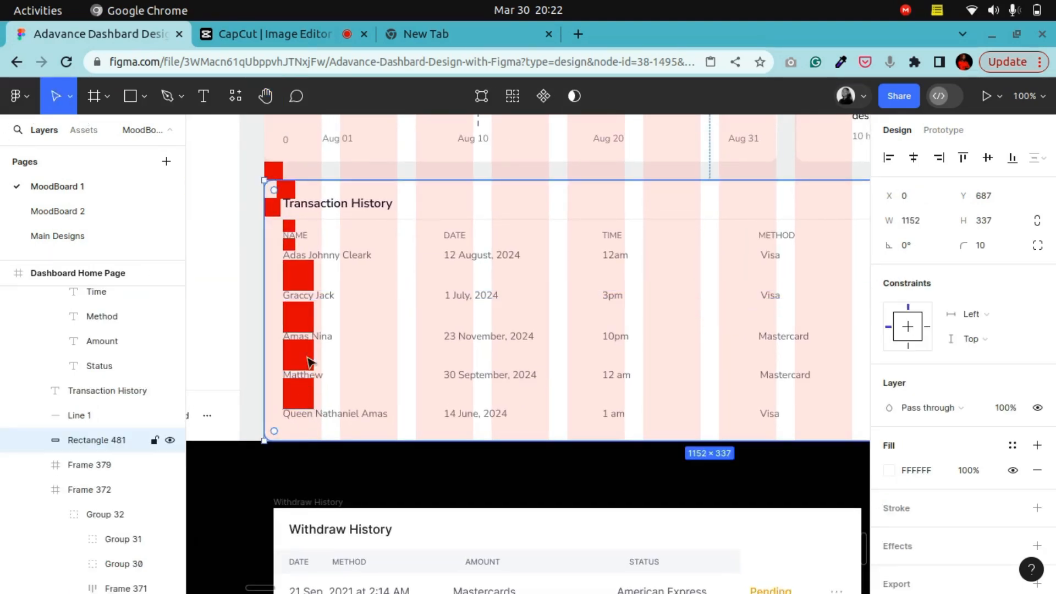
left_click(311, 321)
left_click(330, 340)
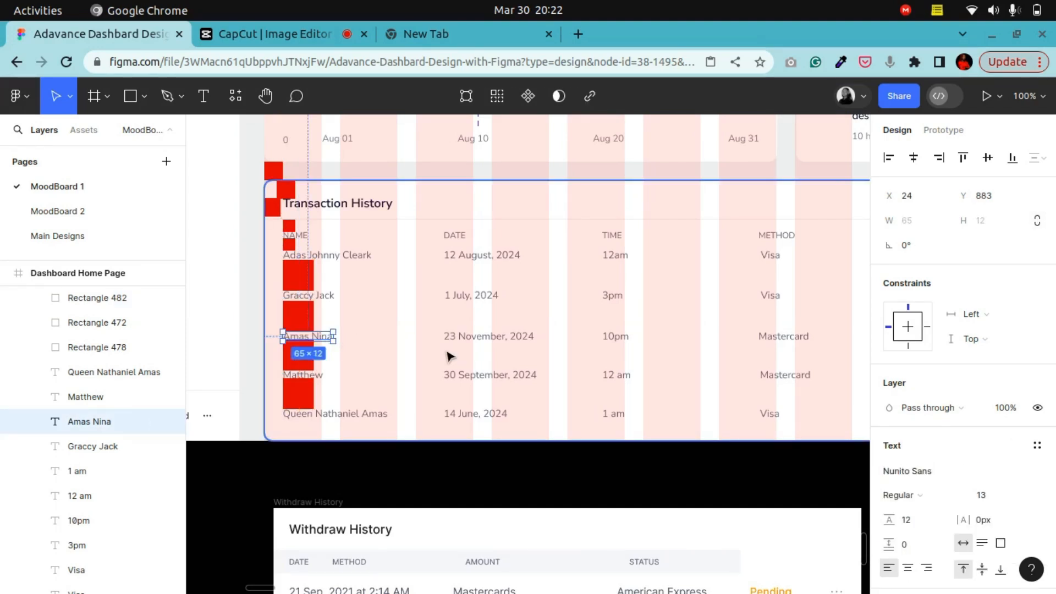
left_click(300, 316)
left_click(277, 102)
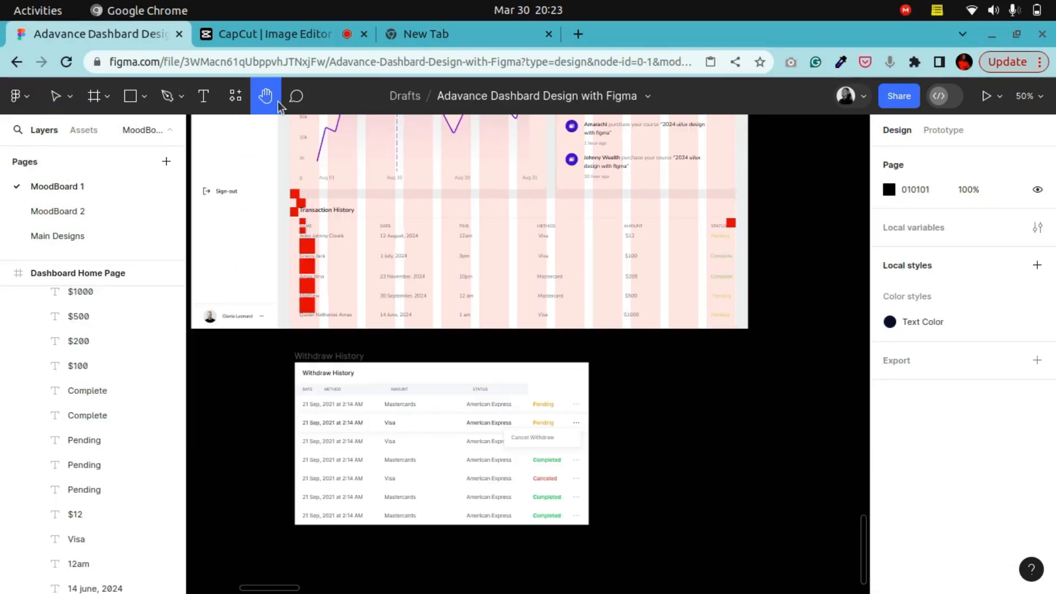
left_click_drag(364, 313, 492, 352)
key("ctrl+plus")
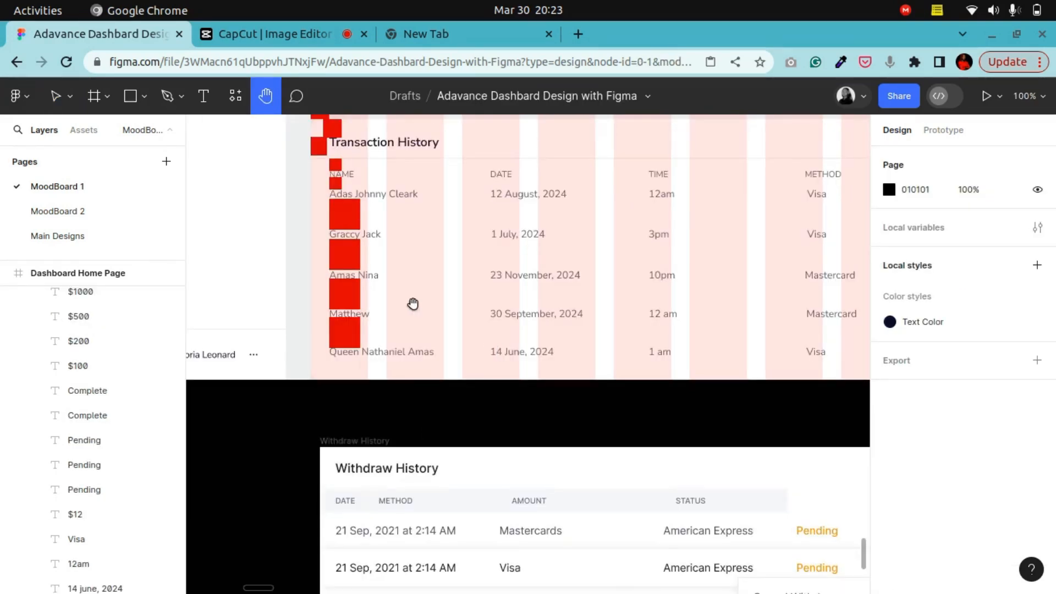
key("ctrl+plus")
left_click_drag(339, 231, 503, 411)
left_click_drag(458, 332, 431, 334)
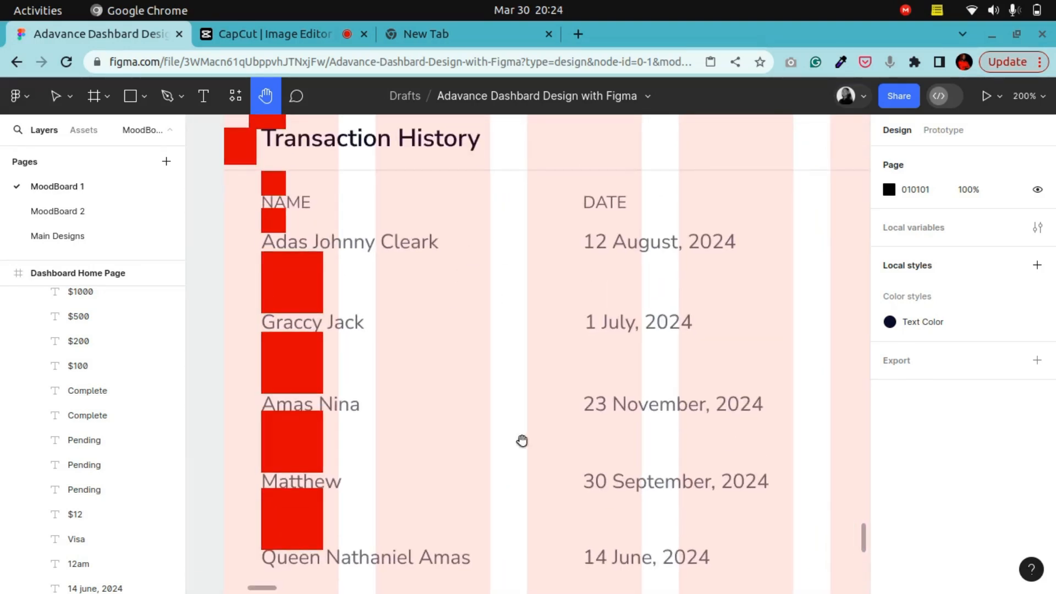
Duplicate the 40 × 40 red square below the first row's name and place the copy beside the DATE column at X 193, Y 754
left_click(55, 96)
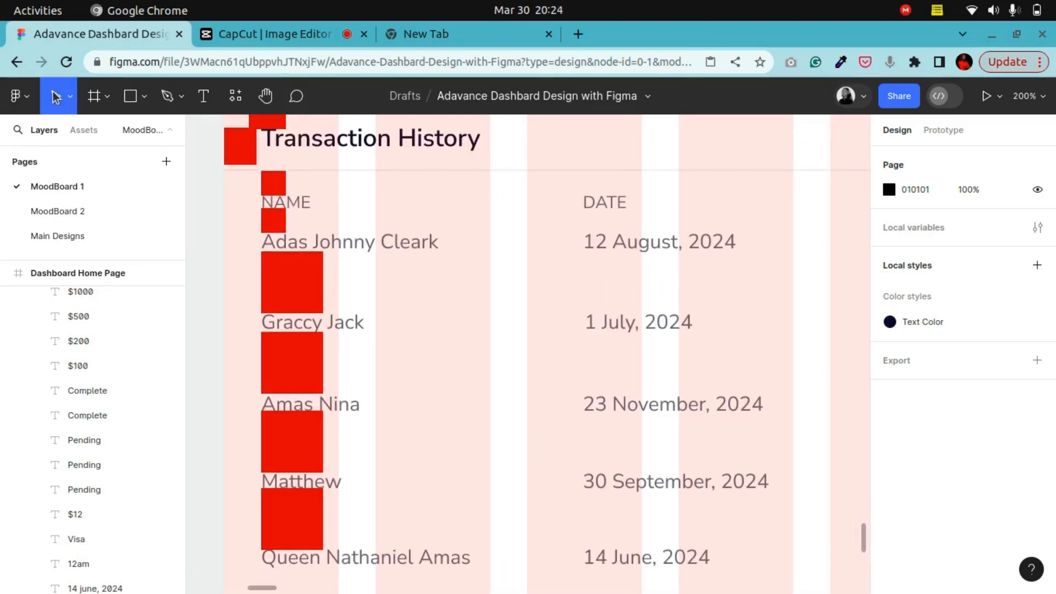
left_click(304, 299)
left_click_drag(304, 298, 567, 245)
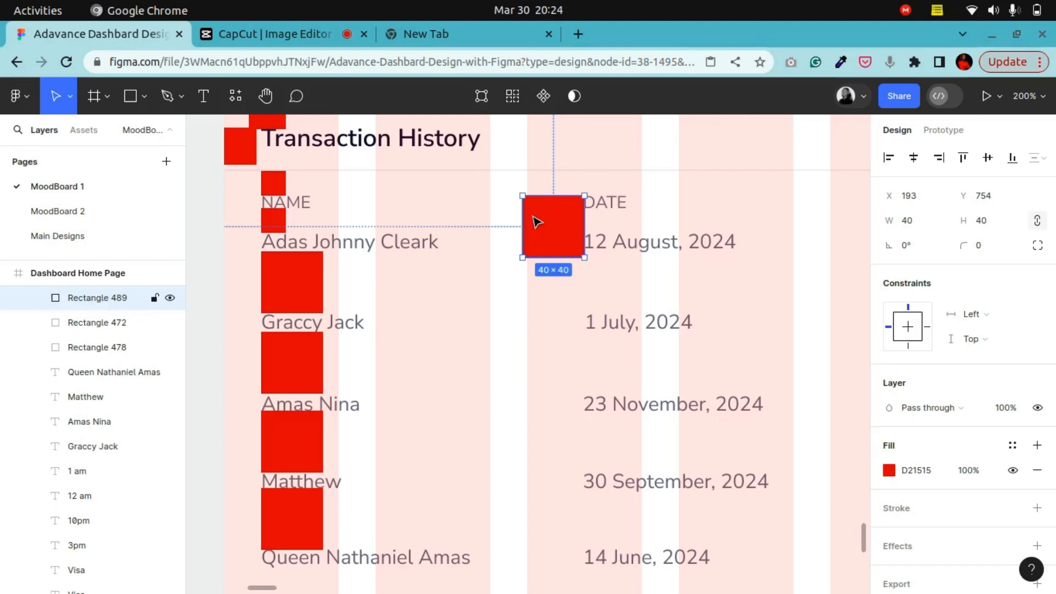
key("shift+0")
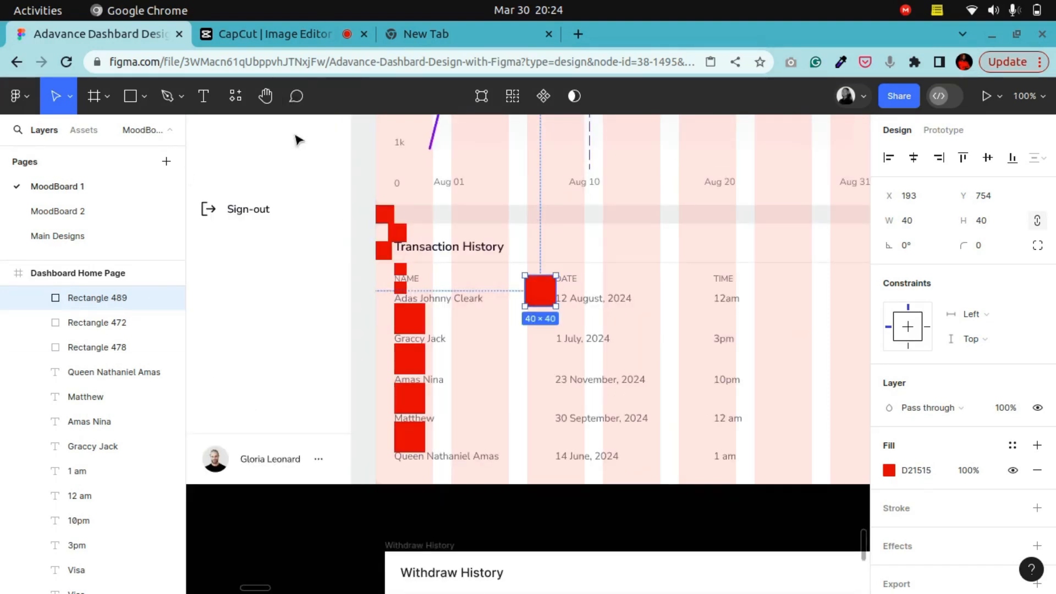
left_click(267, 97)
left_click_drag(460, 370, 381, 315)
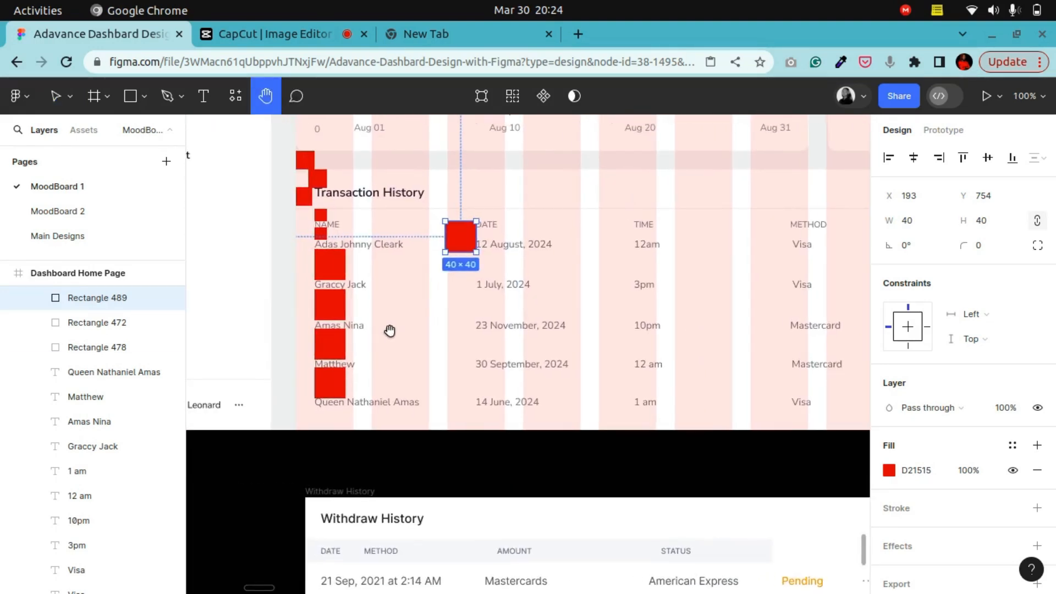
left_click_drag(454, 358, 462, 356)
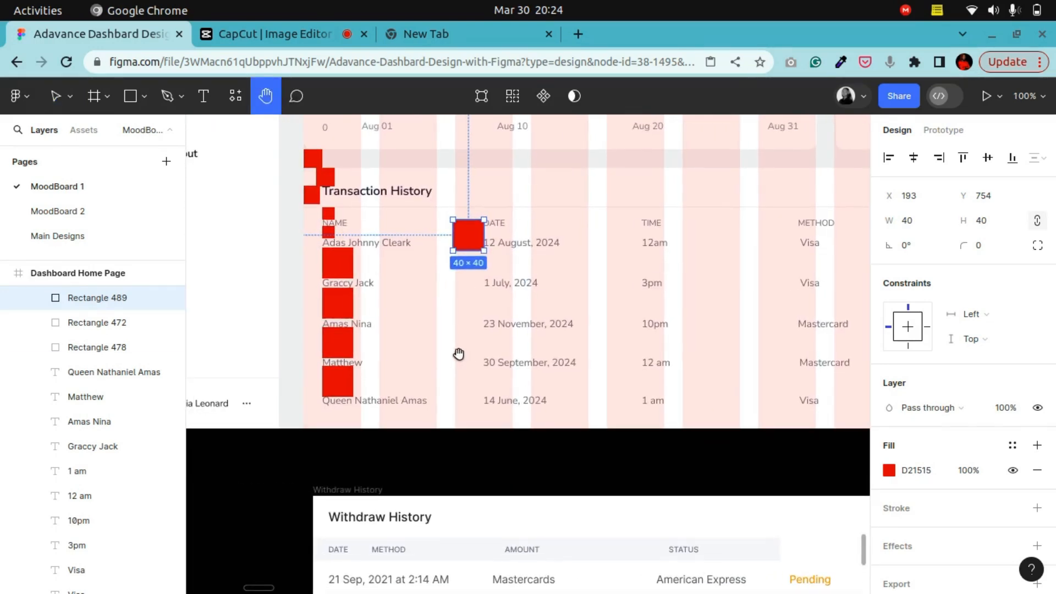
Try nudging the first row's name horizontally to X 21 and X 23, and undo the nudges
left_click(55, 96)
left_click(387, 246)
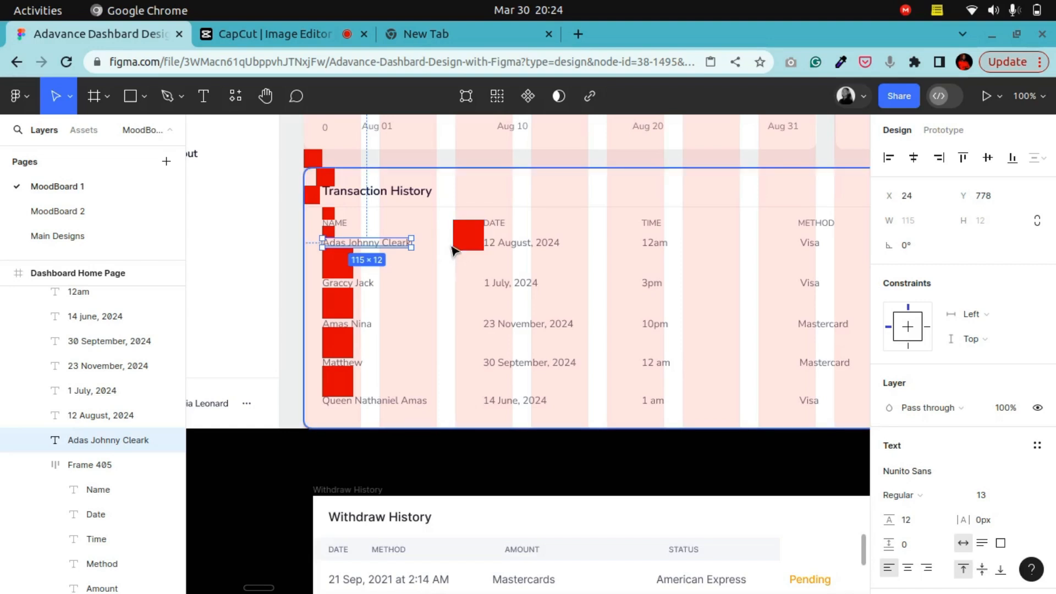
key("Left")
key("Left")
key("Left")
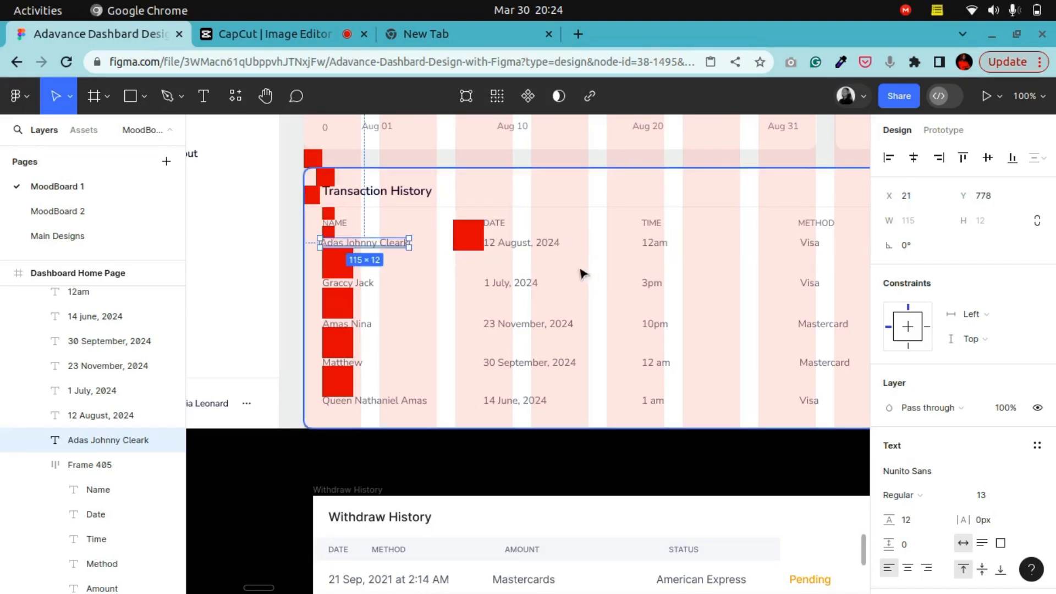
key("Right")
key("Right")
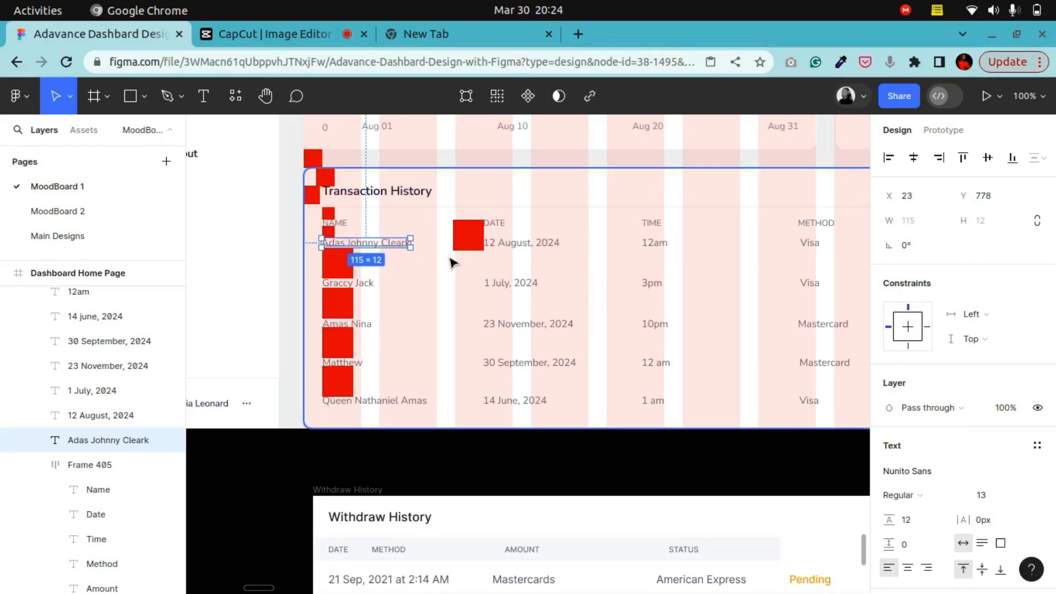
key("ctrl+z")
key("ctrl+z")
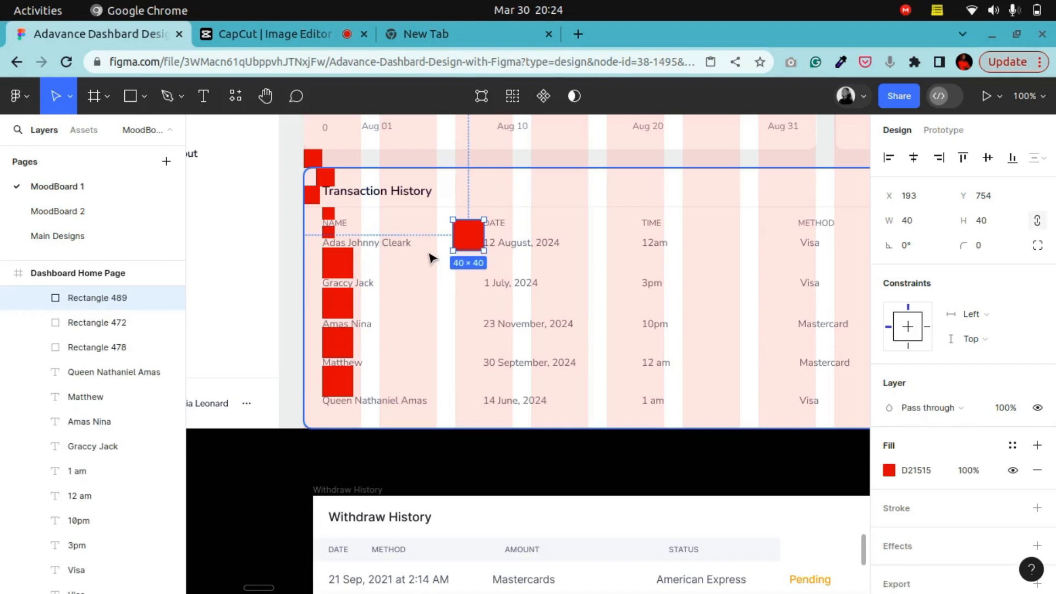
Shift the red square beside the DATE column to X 192 and stretch it downward to a height of 261
left_click(383, 247)
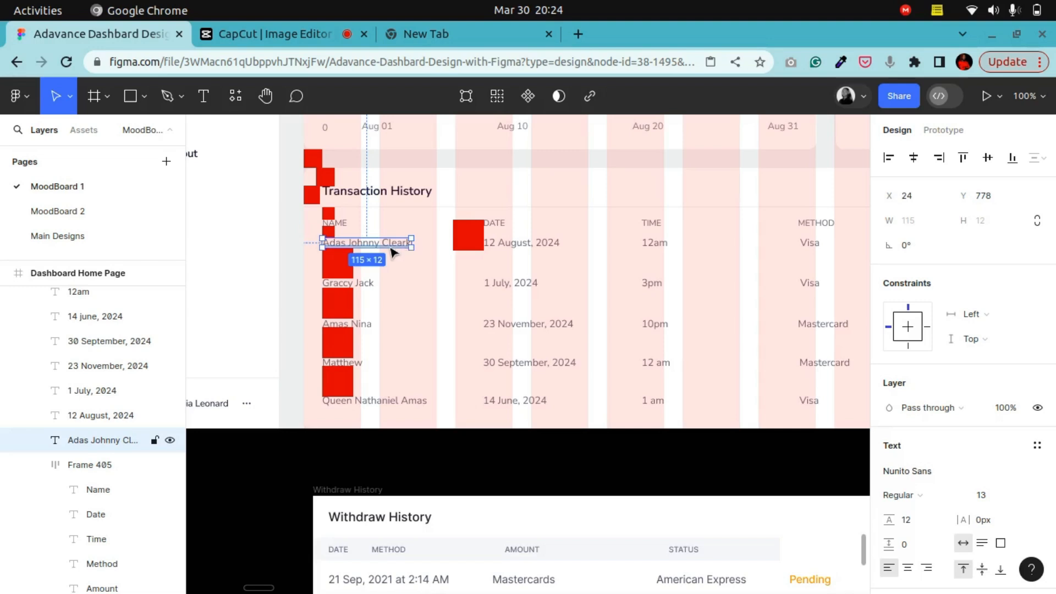
left_click(358, 286)
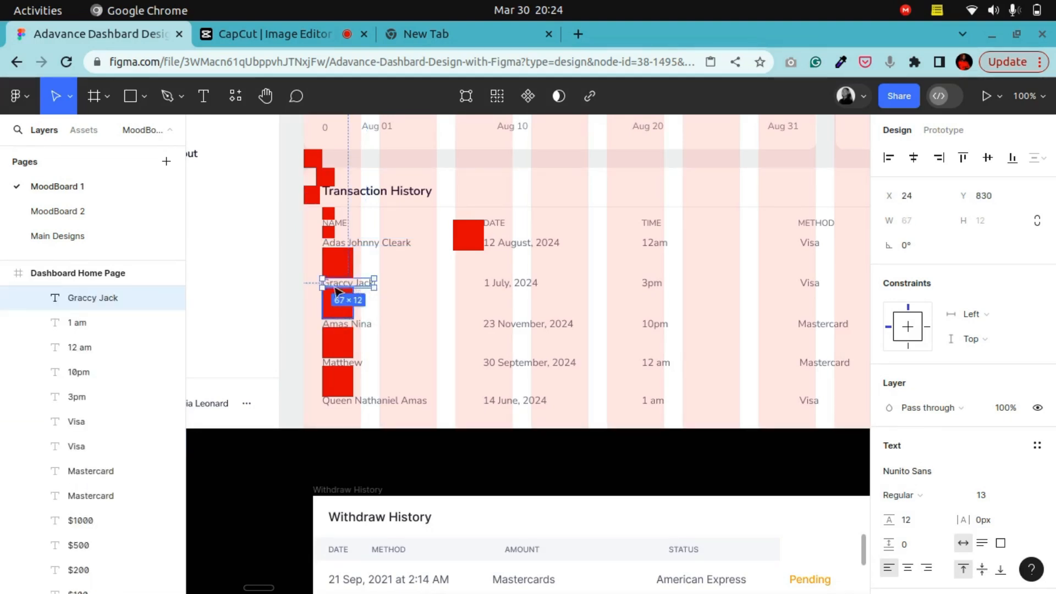
left_click(369, 406)
left_click(472, 249)
left_click_drag(472, 253, 470, 249)
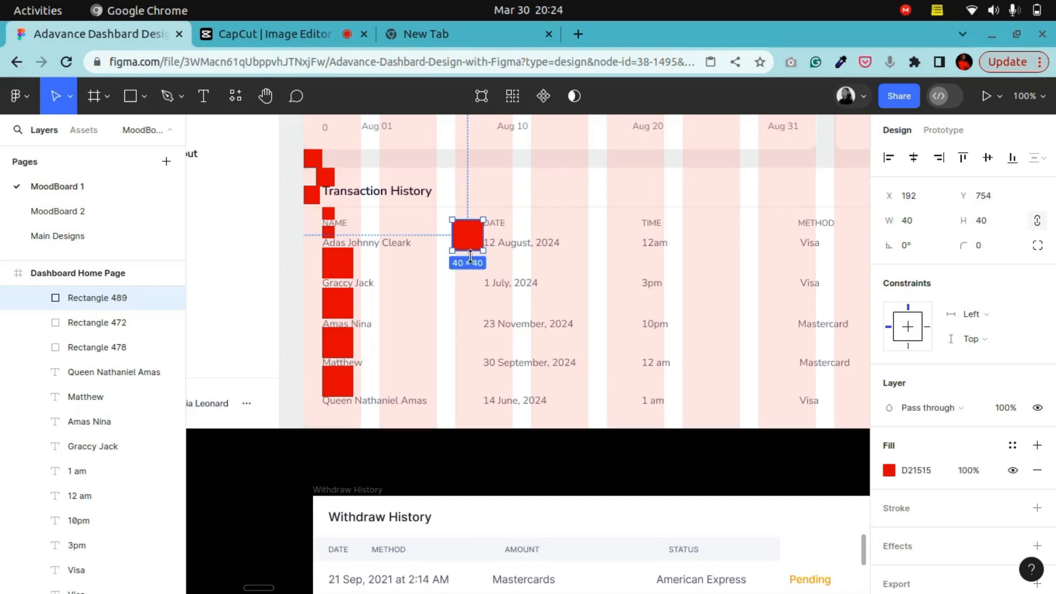
left_click_drag(469, 307, 467, 424)
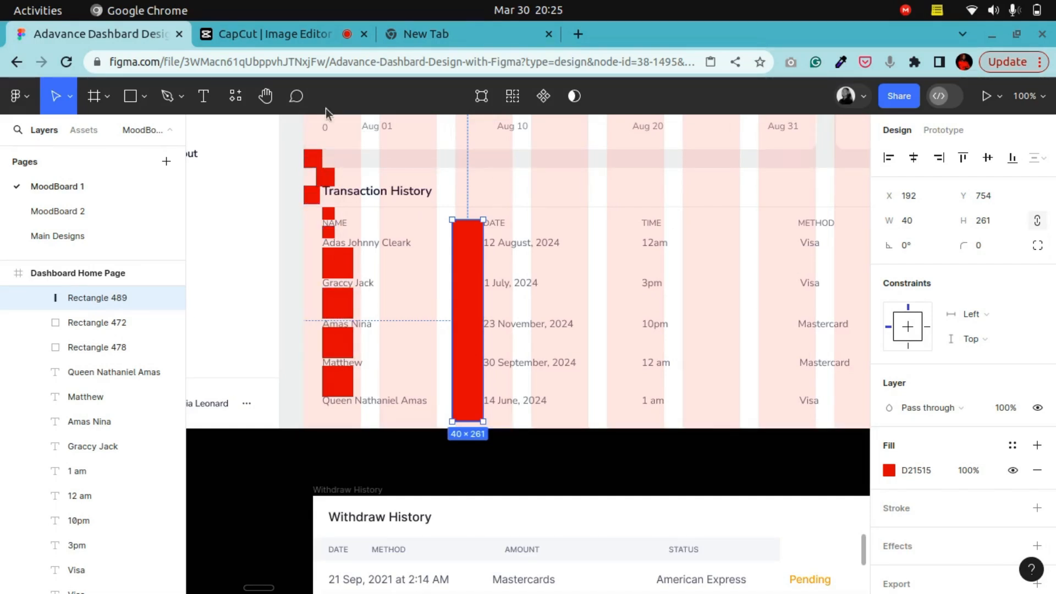
left_click(344, 381)
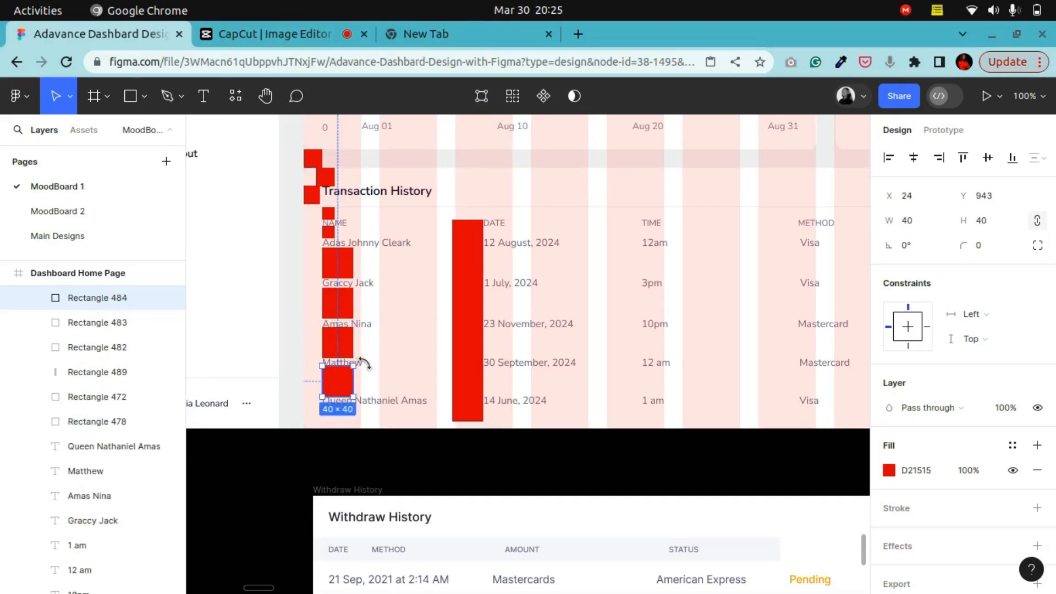
left_click(373, 370)
left_click(358, 364)
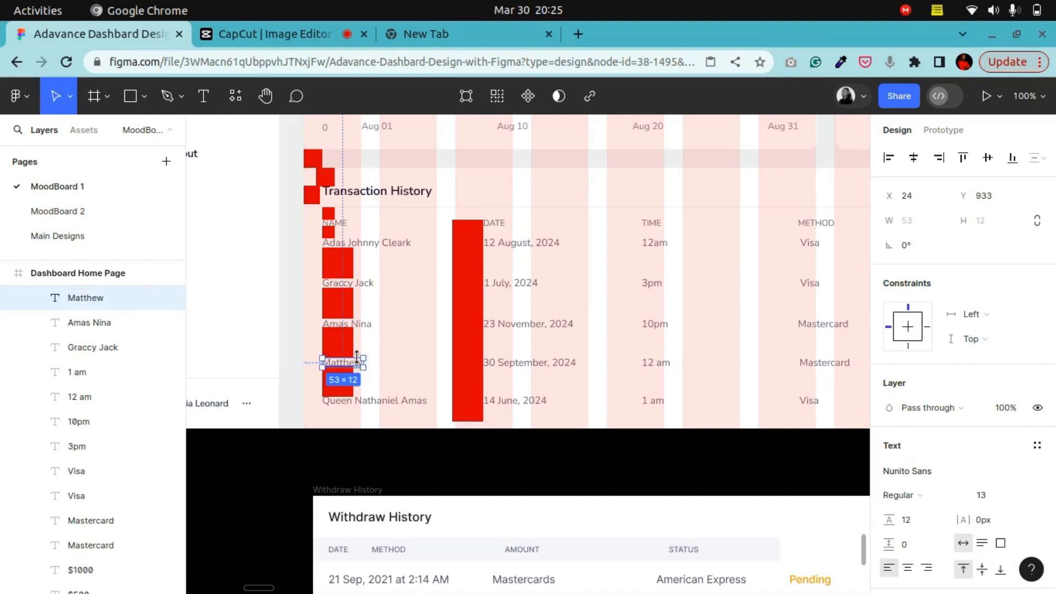
left_click(366, 329)
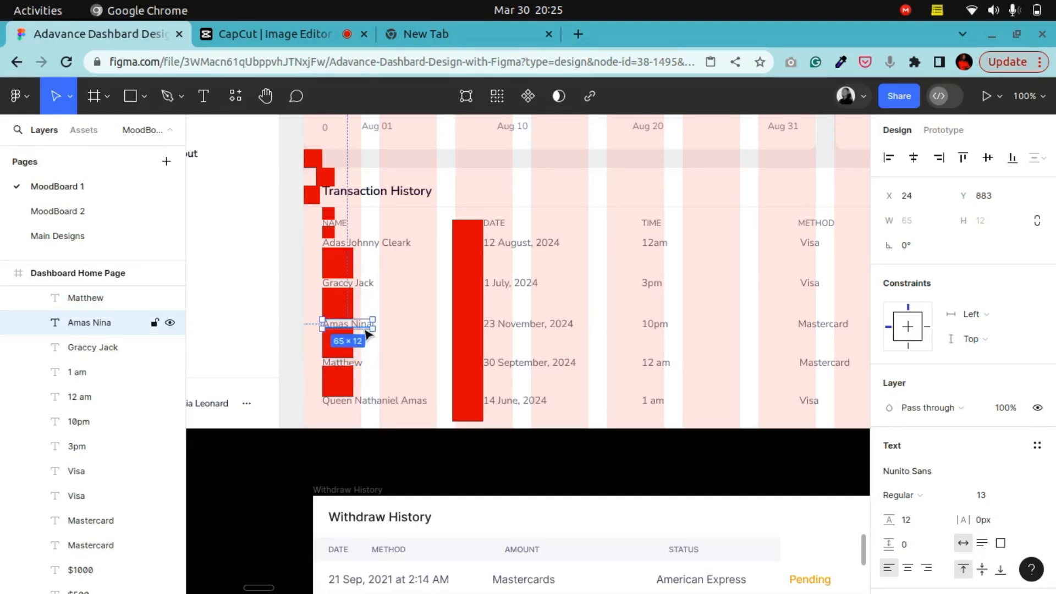
left_click(361, 247)
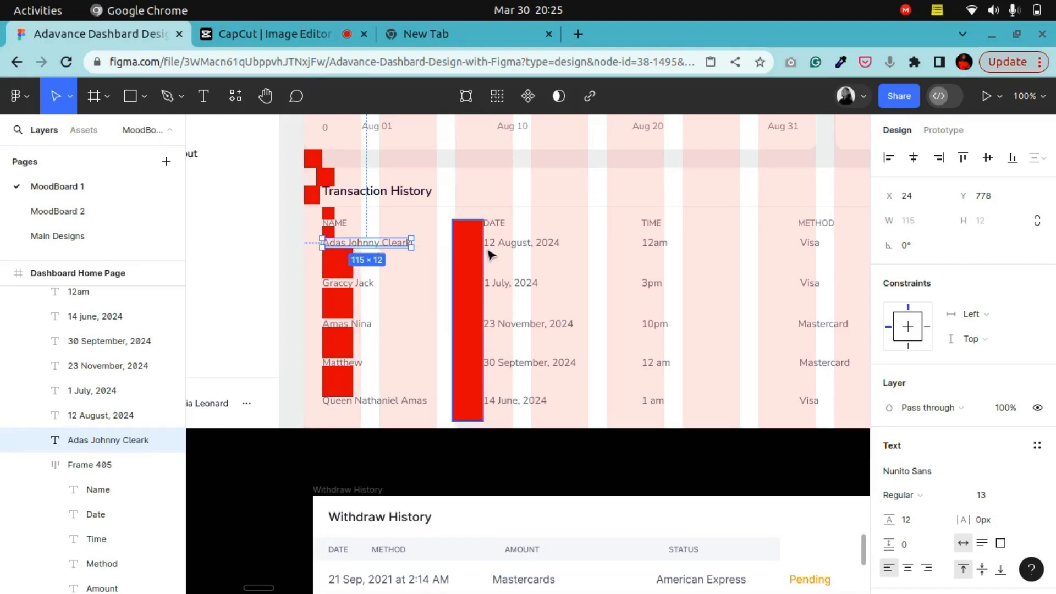
Shift the red bar beside the DATE column up to Y 751 and nudge it back down to Y 754
left_click(472, 258)
mouse_move(469, 266)
left_mouse_down()
mouse_move(442, 266)
mouse_move(468, 264)
left_mouse_up()
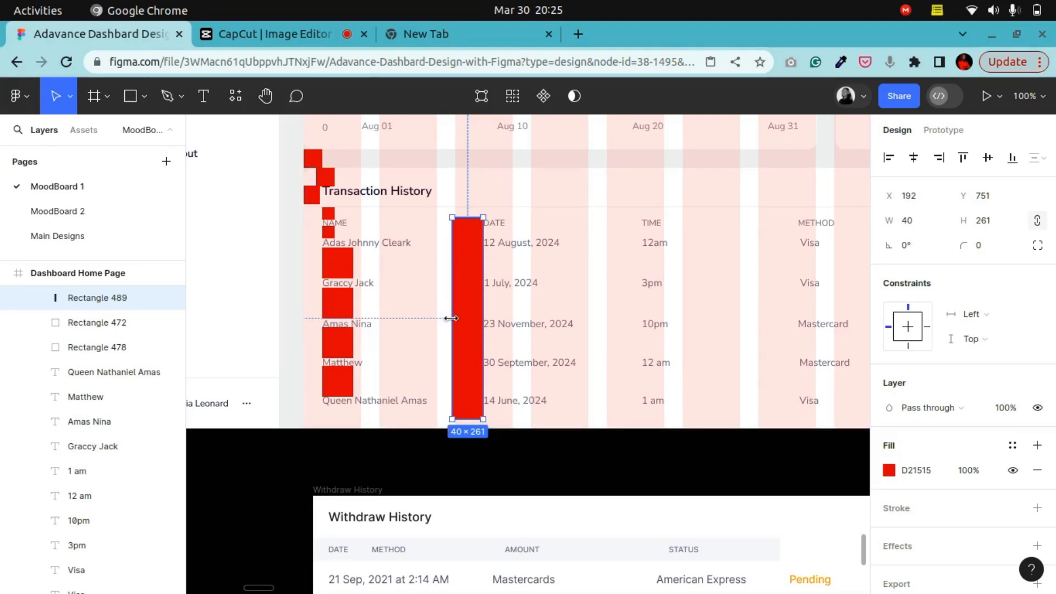
key("Down")
key("Down")
key("Down")
key("Tab")
key("Tab")
key("Tab")
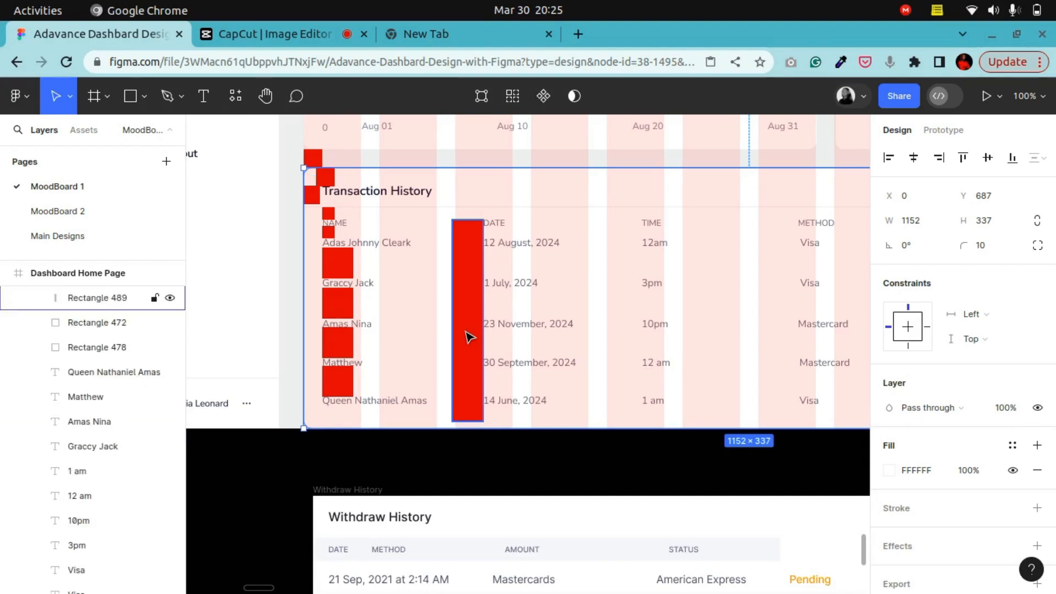
Reset the height of the red bar beside the DATE column to 40 and restretch it to 40 × 272 at Y 752
left_click(468, 336)
left_click(992, 222)
type("40")
key("Escape")
key("Return")
key("Escape")
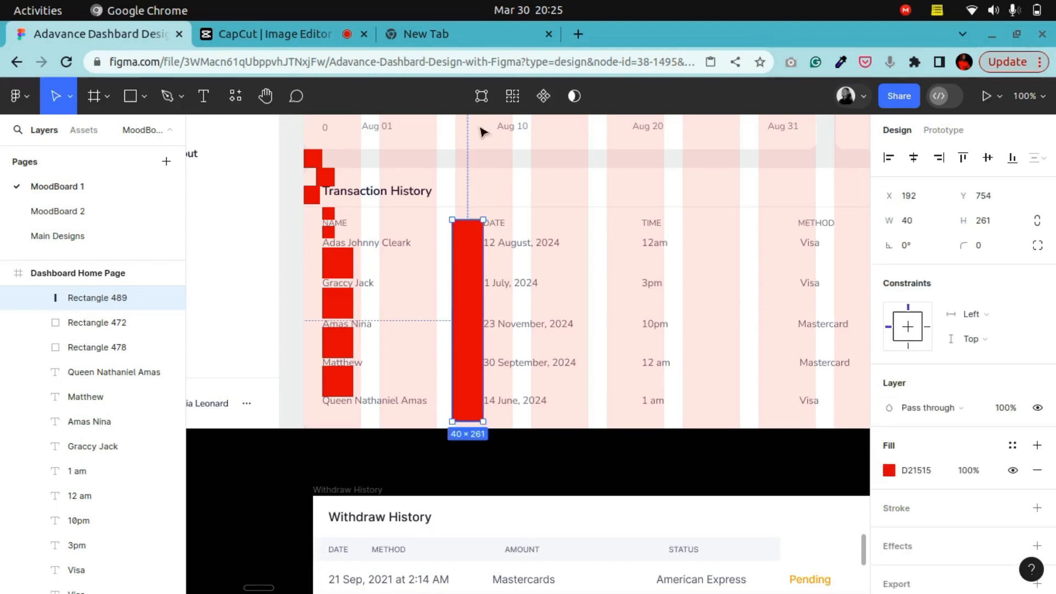
left_click(992, 222)
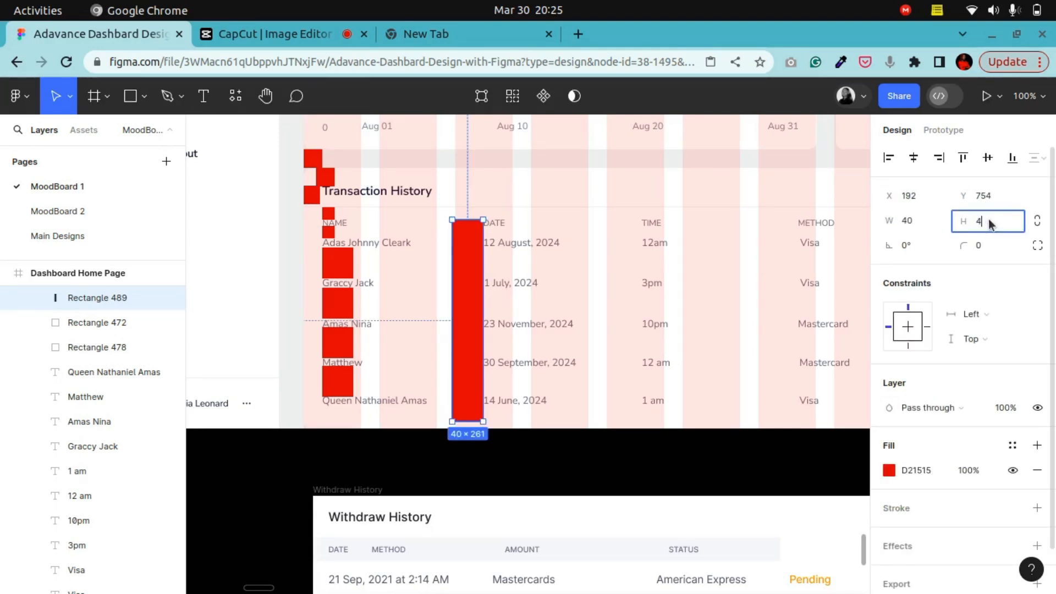
key("Return")
left_click_drag(468, 236, 456, 432)
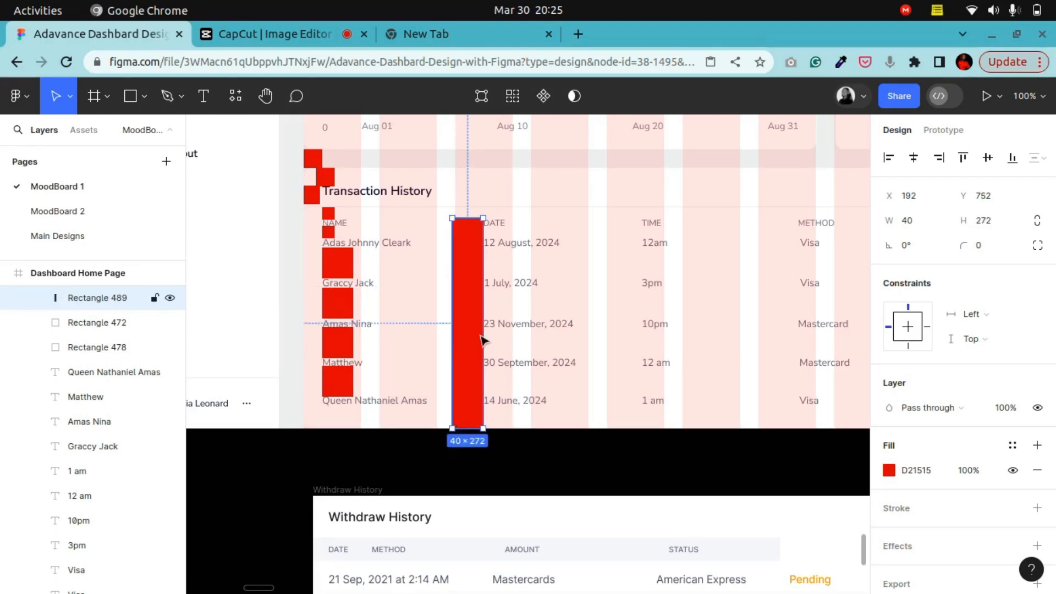
Duplicate the 40 × 272 red bar and place the copy just after the longest date at X 353, Y 752
left_click_drag(476, 337, 636, 329)
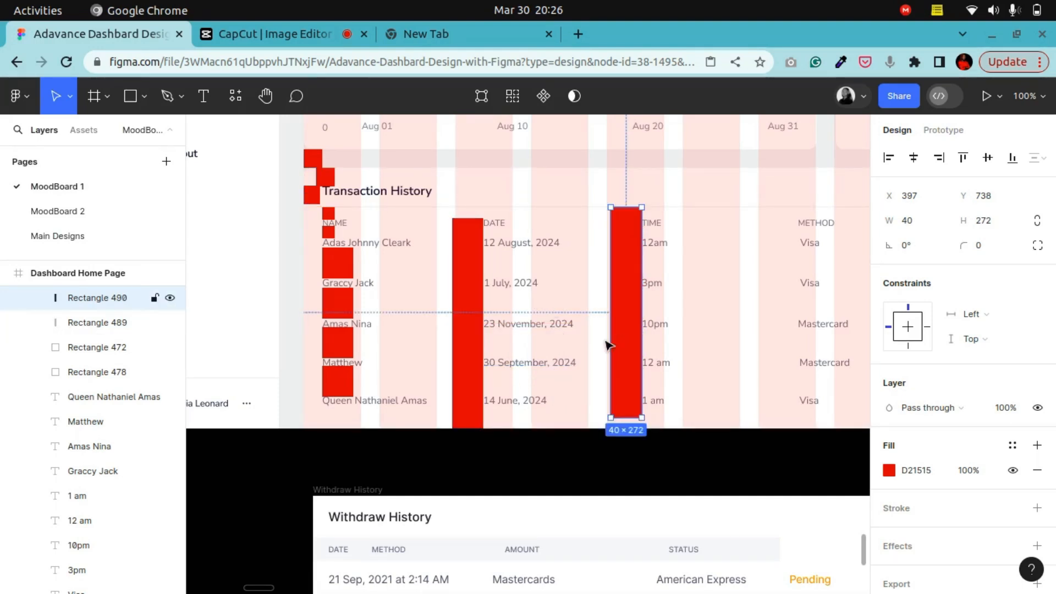
left_click_drag(628, 294, 595, 305)
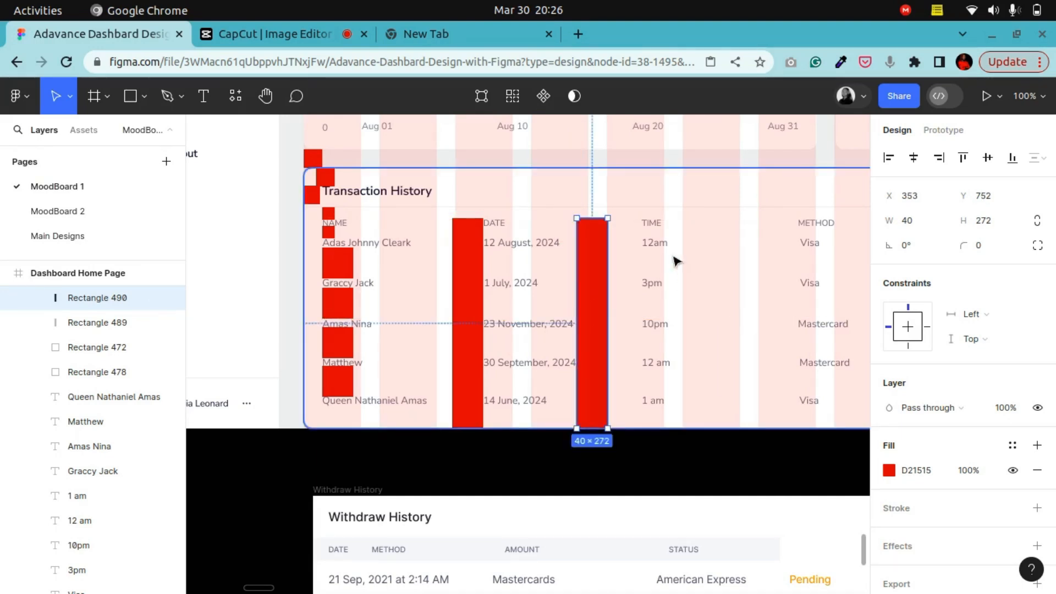
Try to ungroup the auto layout frame that holds the Transaction History column headers
left_click(662, 227)
double_click(660, 225)
left_click(732, 225)
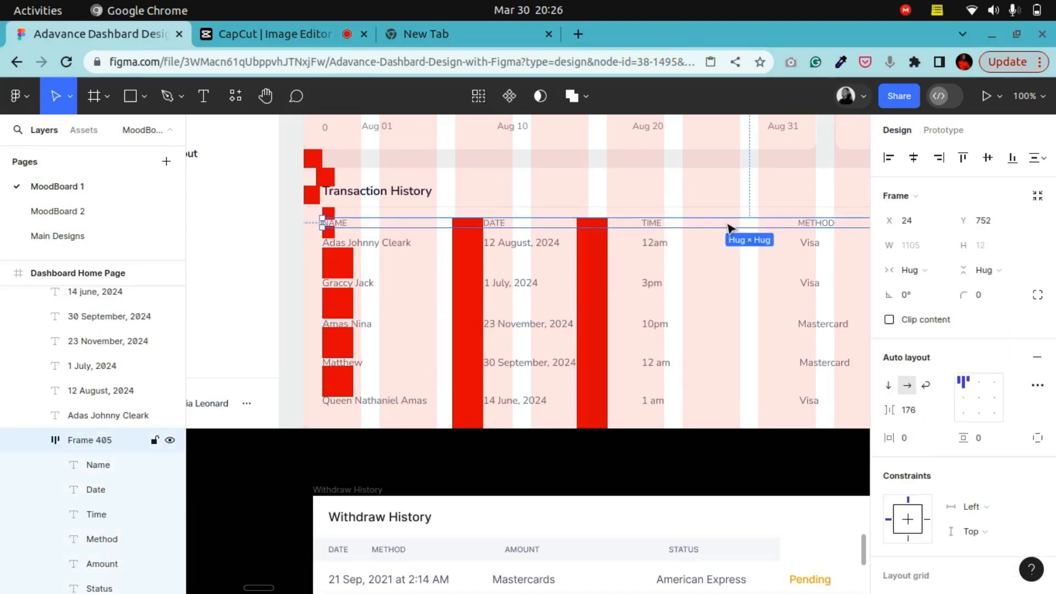
right_click(729, 227)
left_click(758, 342)
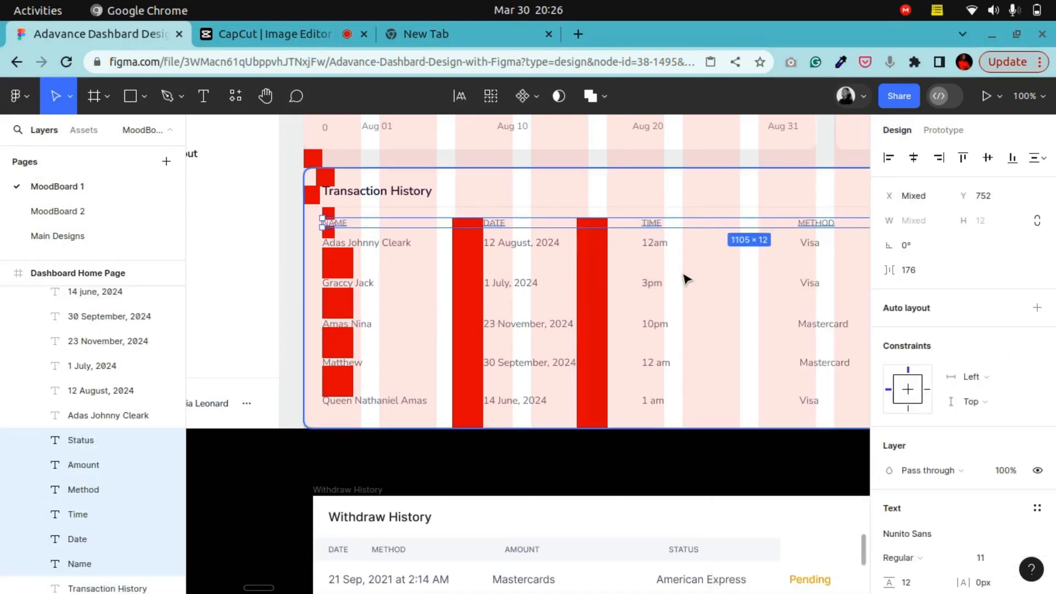
left_click(656, 229)
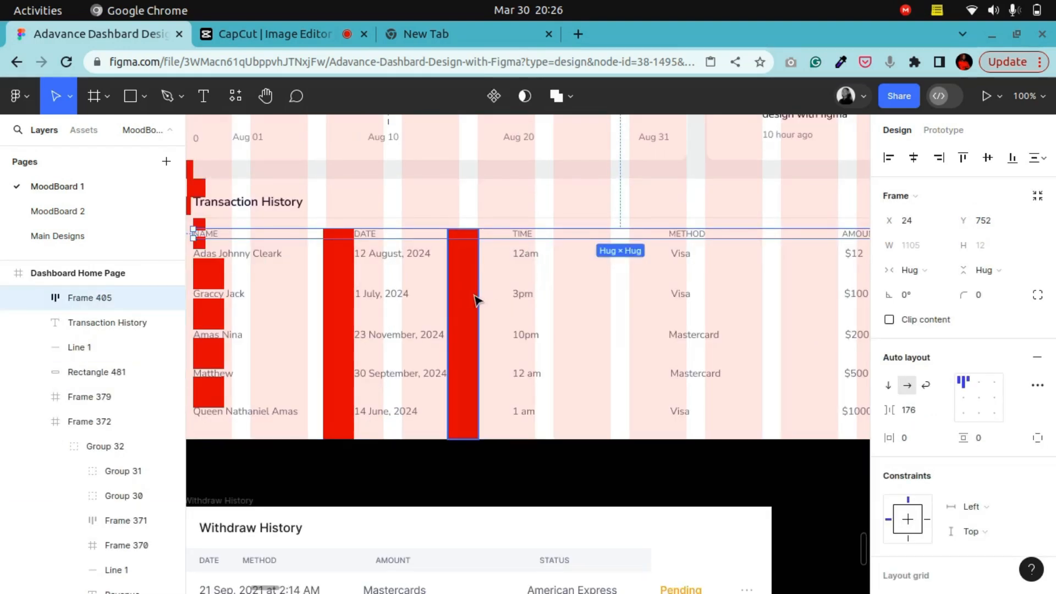
Move the duplicated red bar beside the METHOD column to X 599 and delete it
left_click(473, 305)
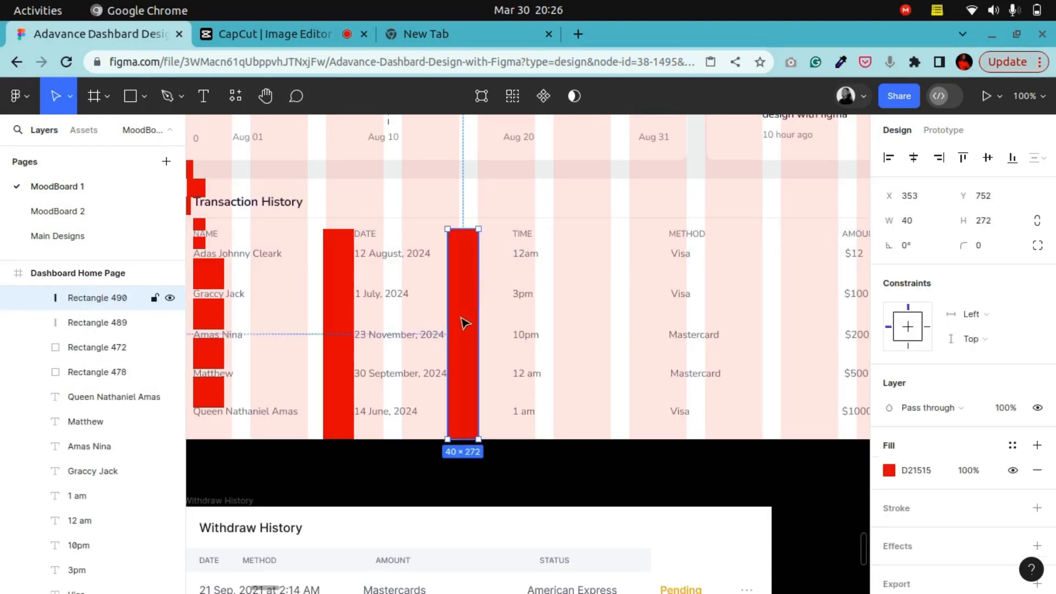
key("h")
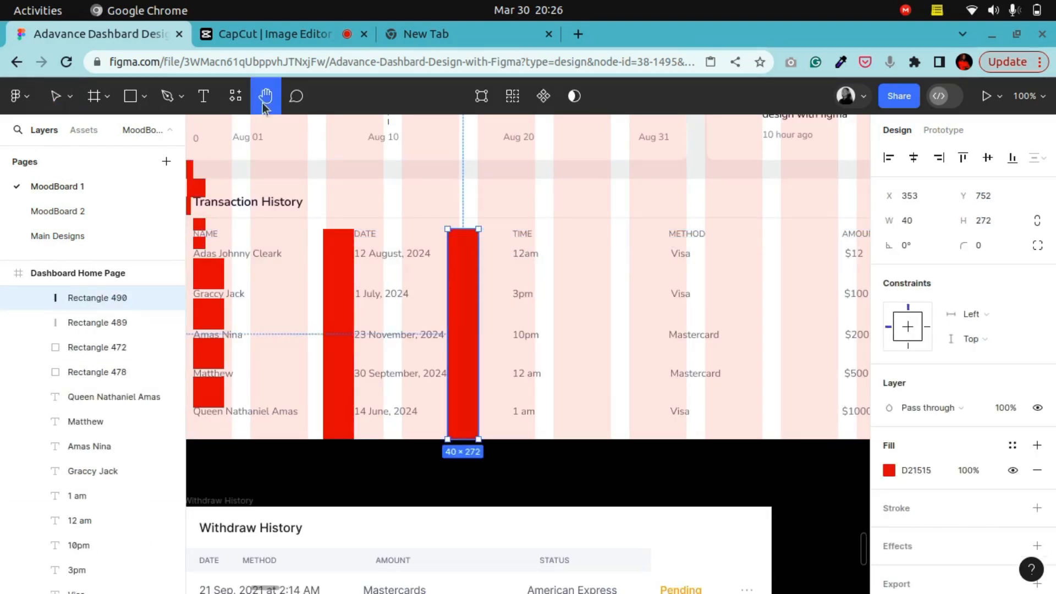
left_click_drag(746, 309, 484, 265)
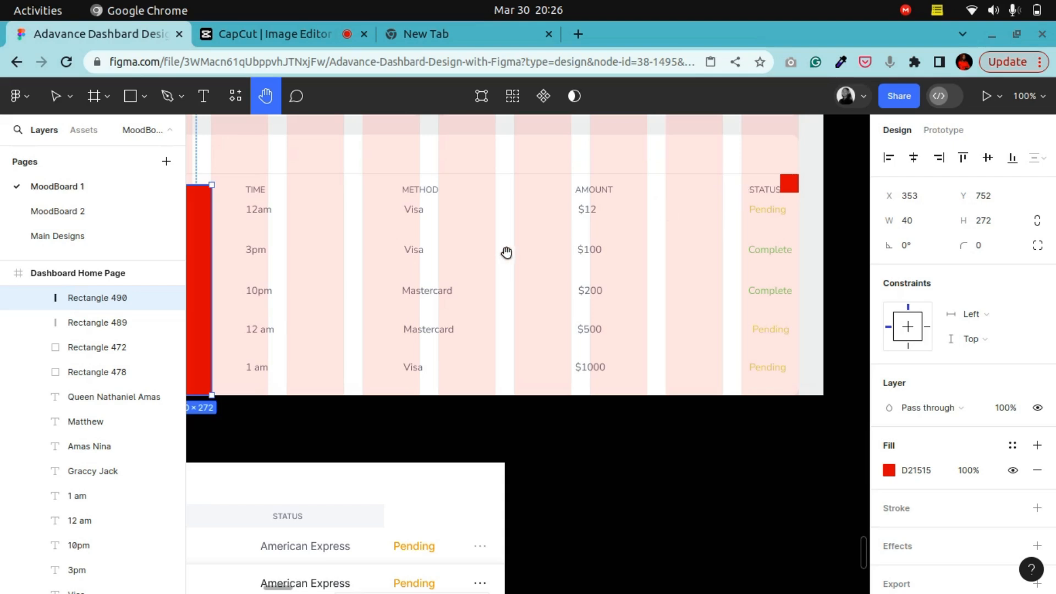
scroll(506, 253, "left", 5)
left_click(55, 96)
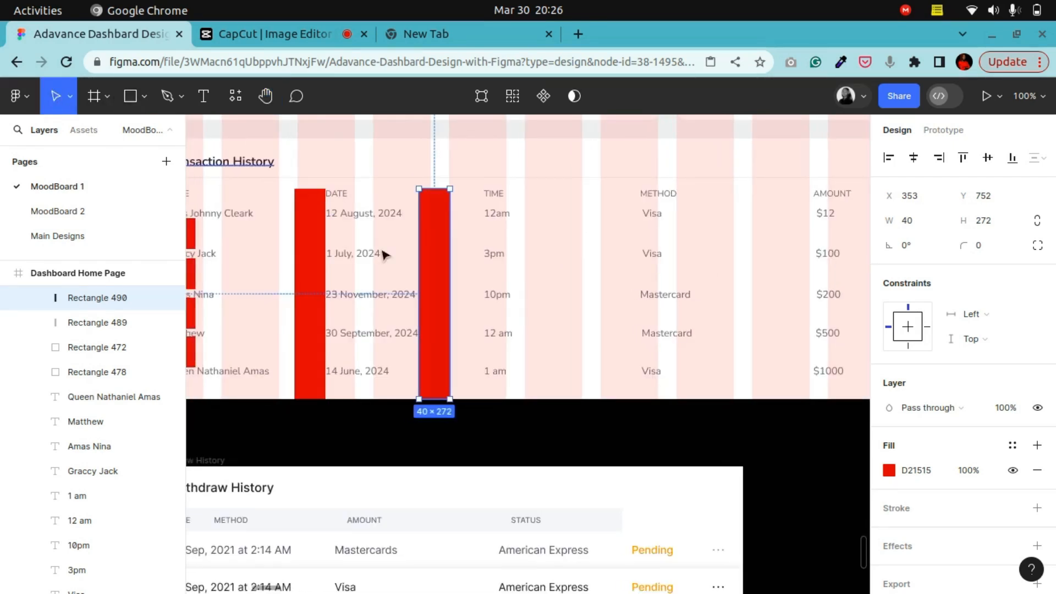
left_click_drag(440, 307, 632, 306)
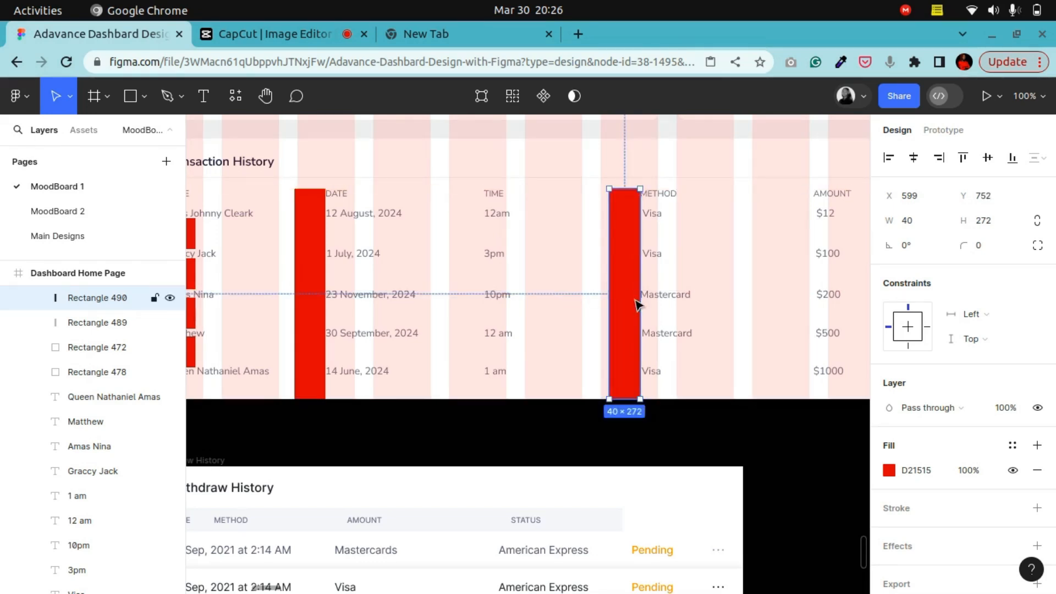
key("Delete")
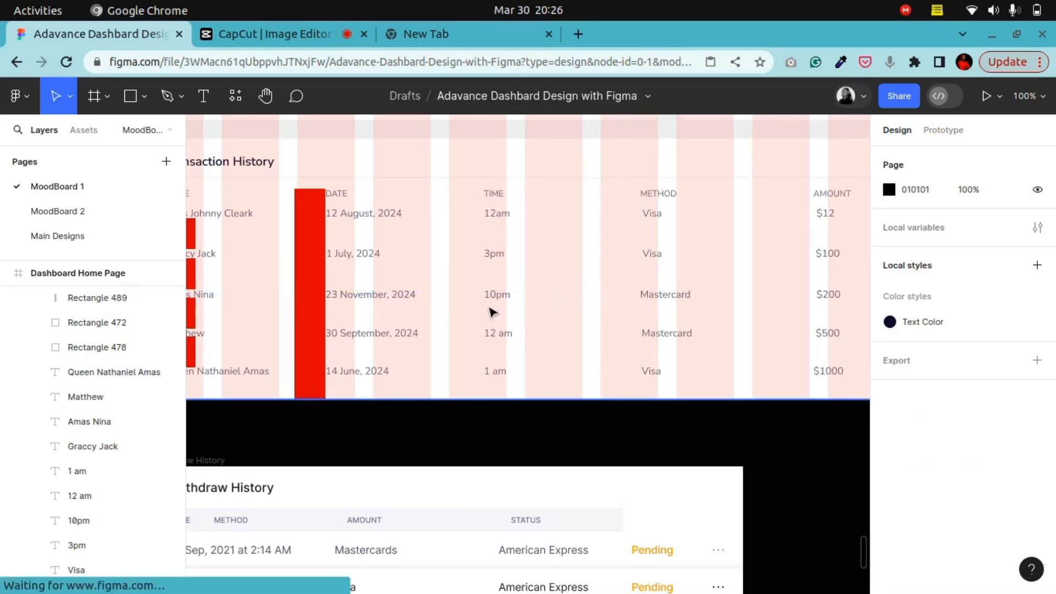
Examine the METHOD header text and the auto layout spacing of the Transaction History header row
key("h")
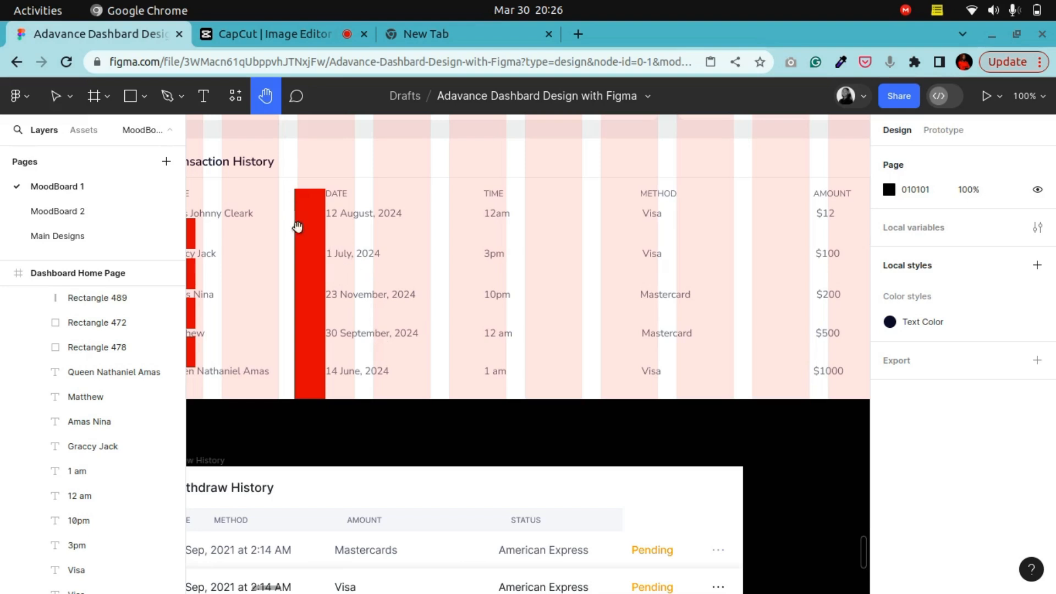
left_click_drag(342, 306, 453, 320)
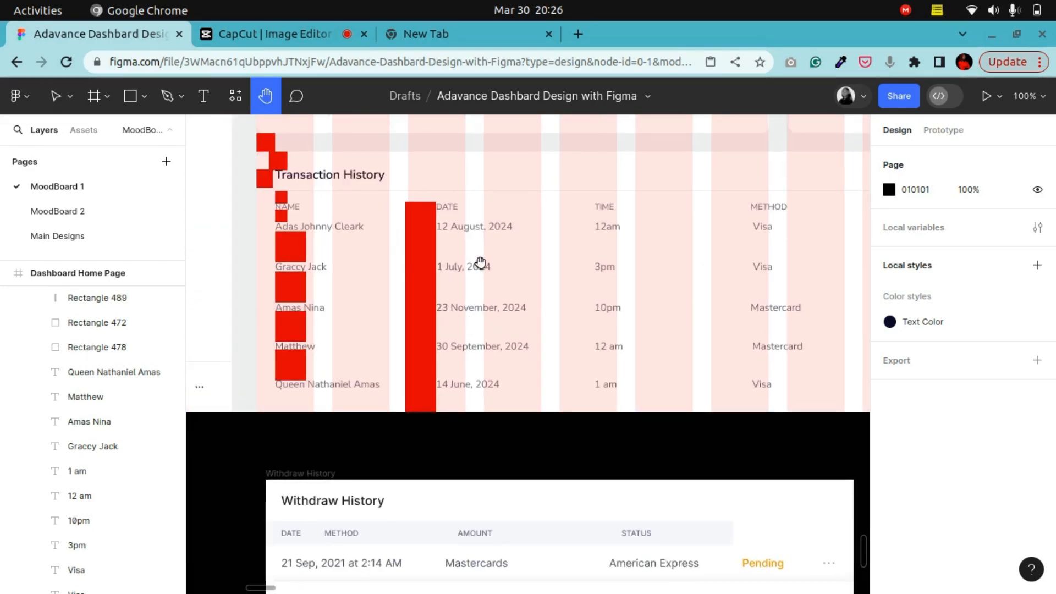
left_click_drag(478, 263, 355, 270)
left_click_drag(586, 270, 423, 286)
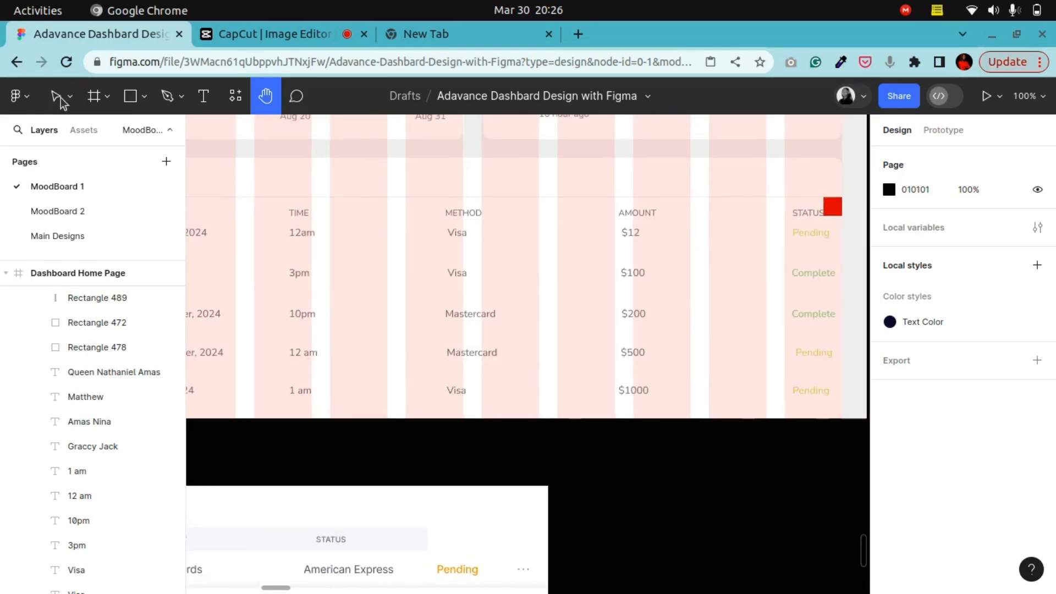
key("v")
left_click(457, 223)
double_click(457, 214)
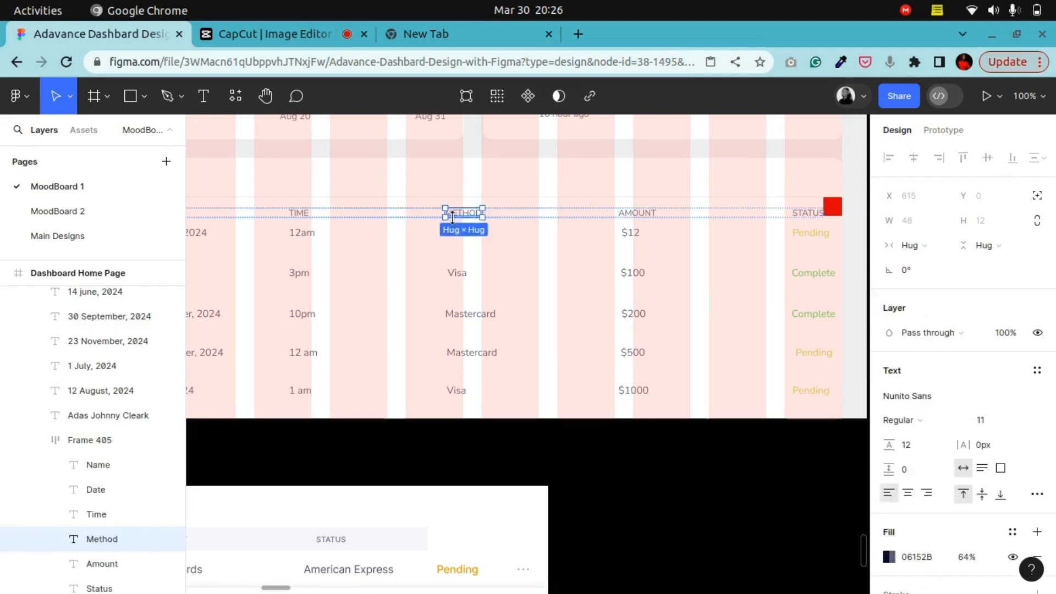
left_click(553, 460)
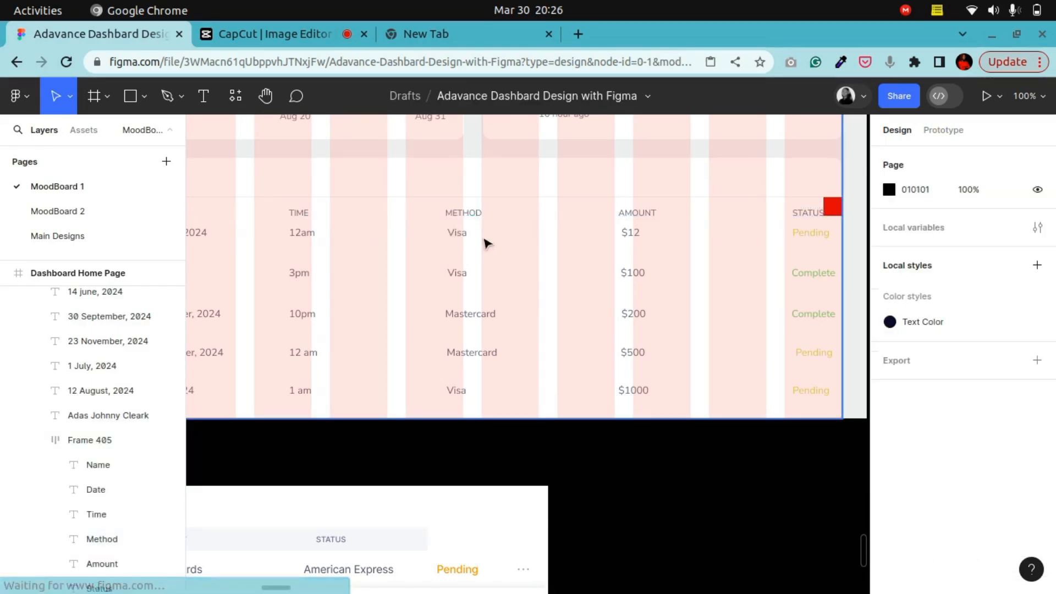
left_click(464, 215)
left_click(464, 214)
left_click(599, 471)
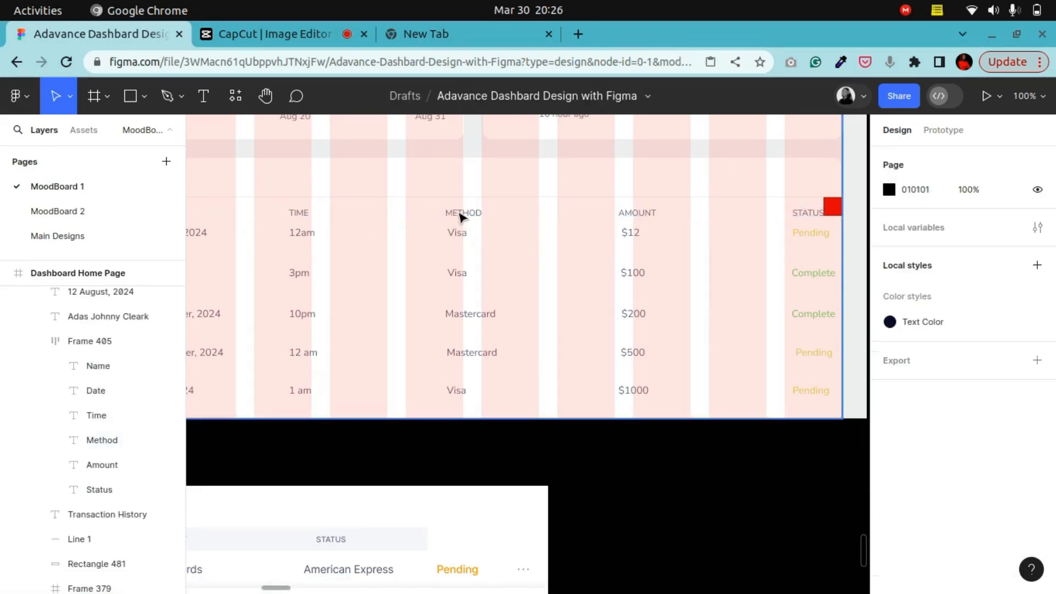
left_click(464, 217)
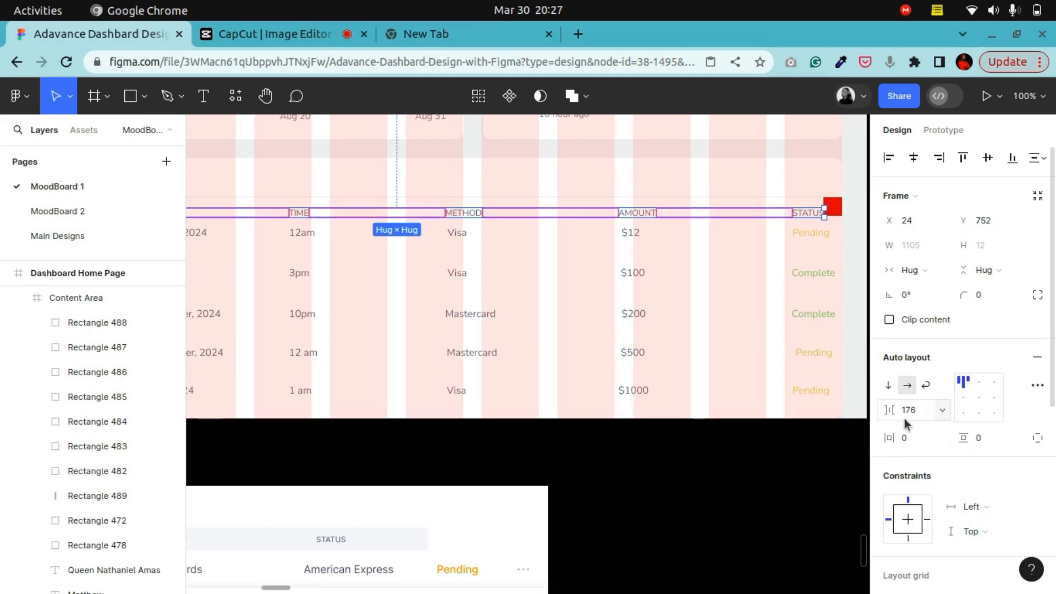
scroll(452, 183, "left", 5)
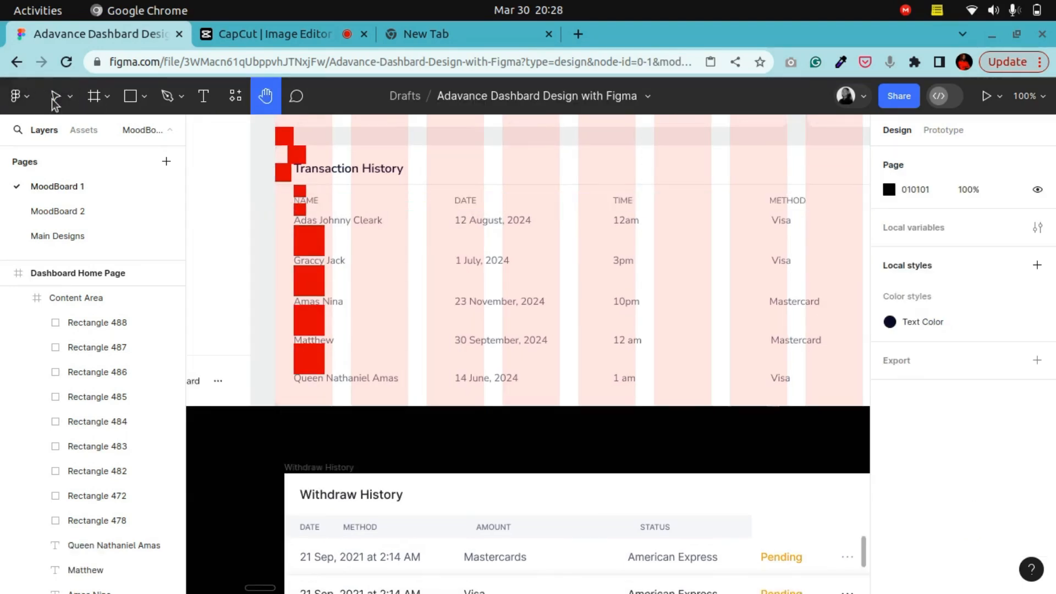
left_click(57, 99)
left_click(505, 223)
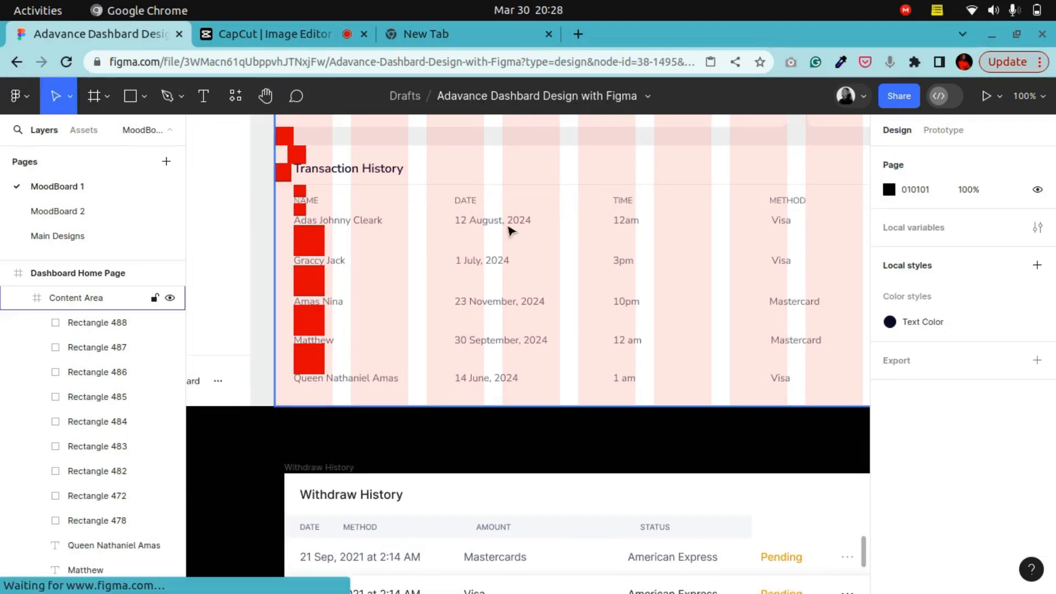
left_click(456, 204)
left_click(489, 223)
left_click(473, 282)
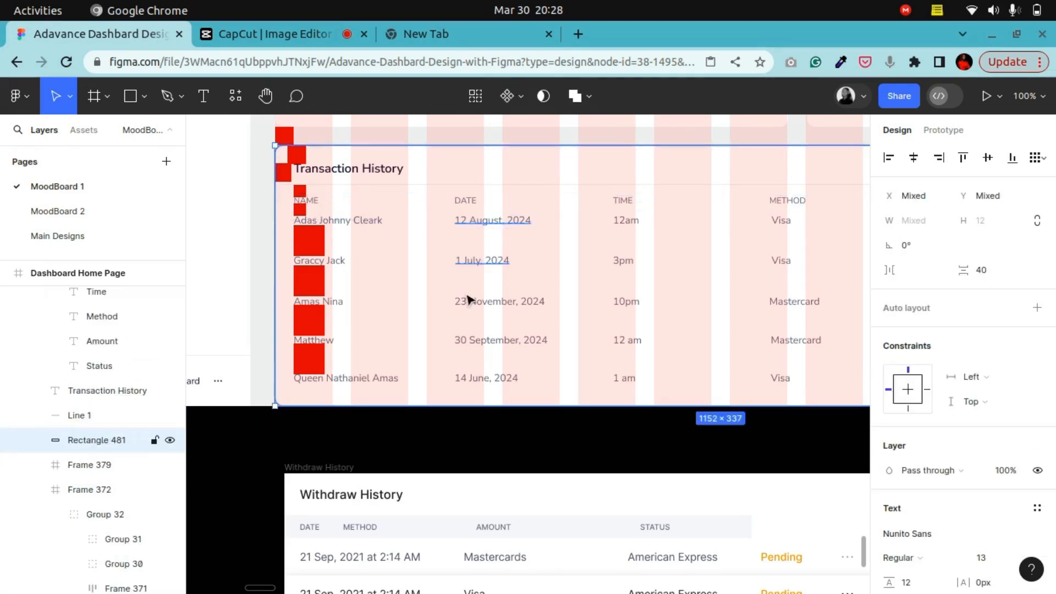
left_click(444, 421)
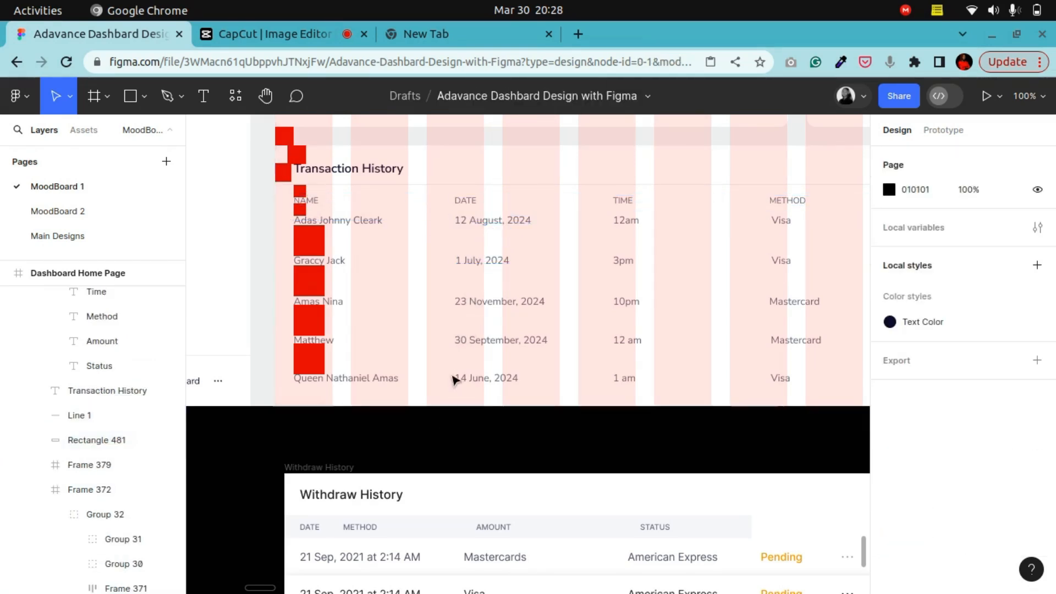
Left-align the five date entries under the DATE header
left_click(456, 378)
left_click(492, 346, "shift")
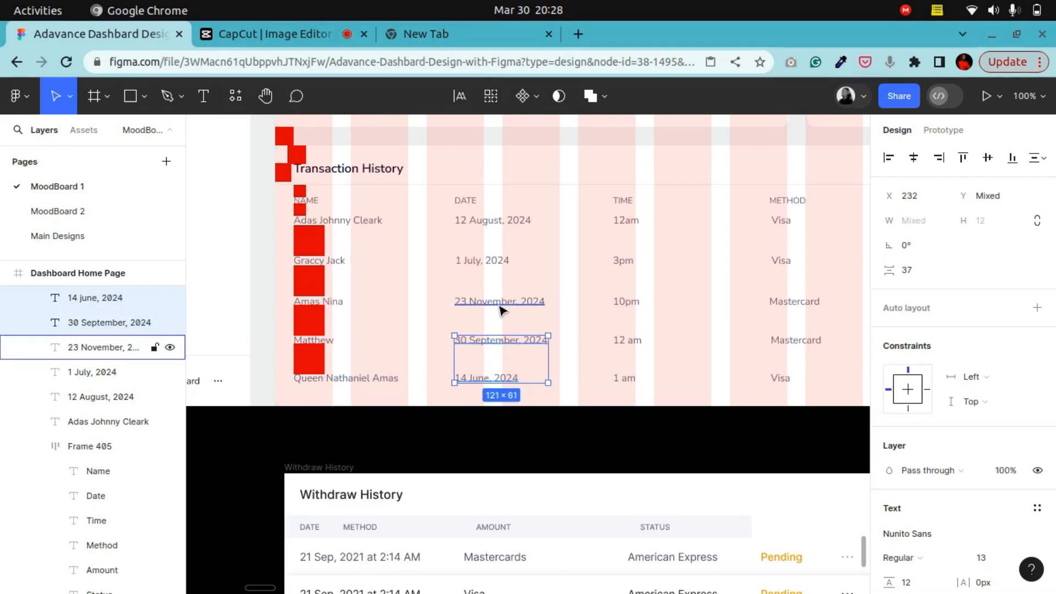
left_click(496, 301, "shift")
left_click(484, 261, "shift")
left_click(494, 221, "shift")
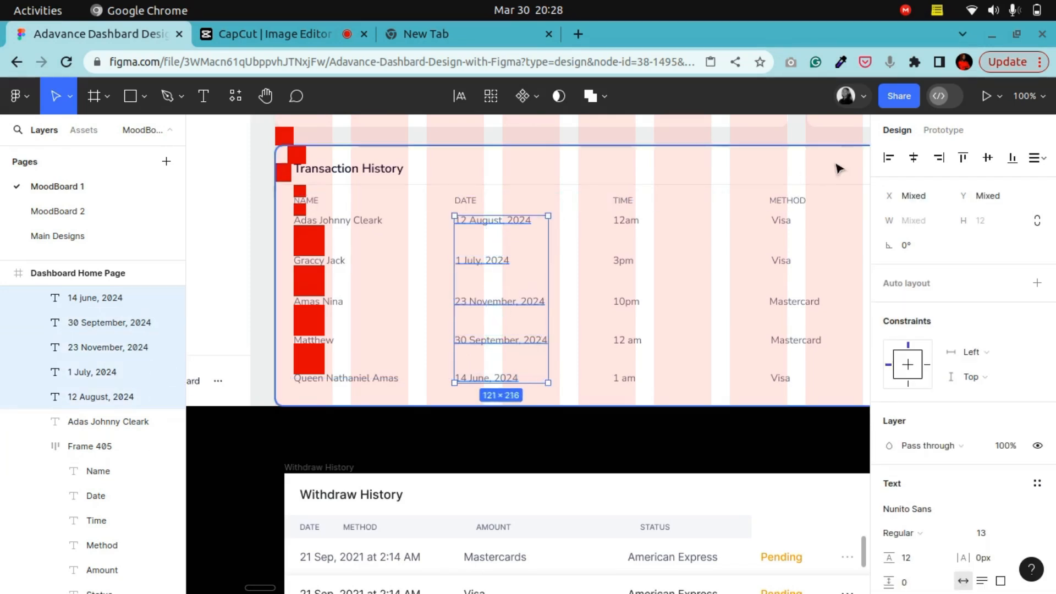
left_click(889, 159)
Nudge the five date entries right to X 234 and back to X 232
key("Right")
key("Right")
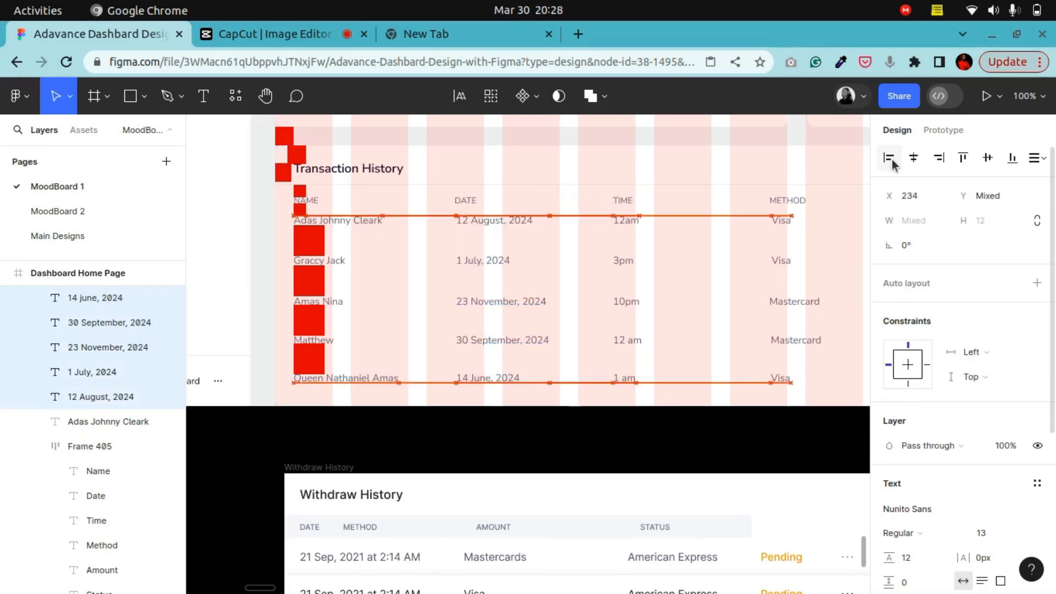
key("Left")
key("Left")
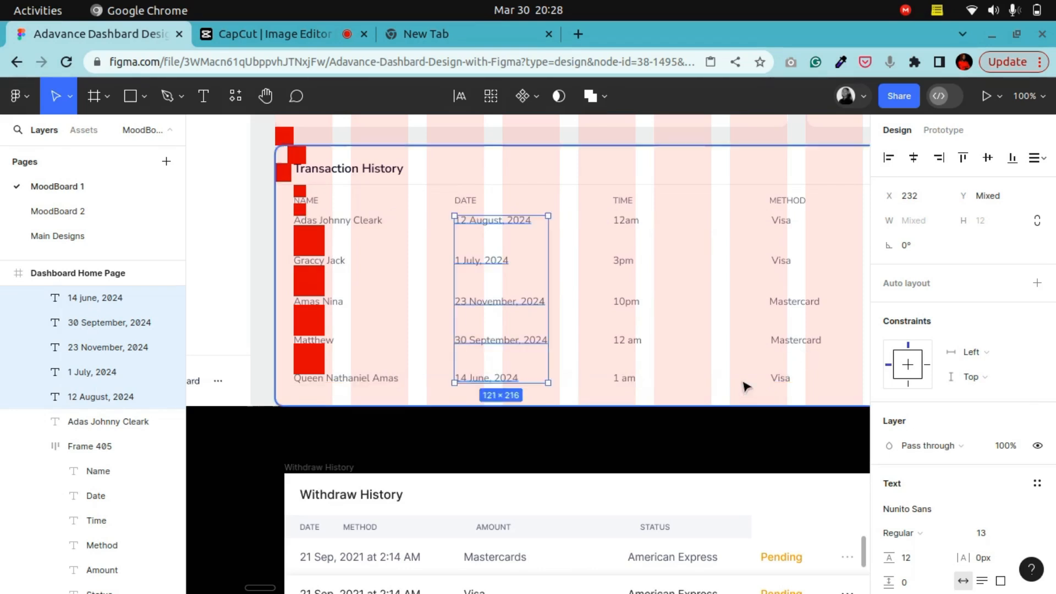
Left-align the five time entries at X 437 under the TIME header
left_click(632, 383)
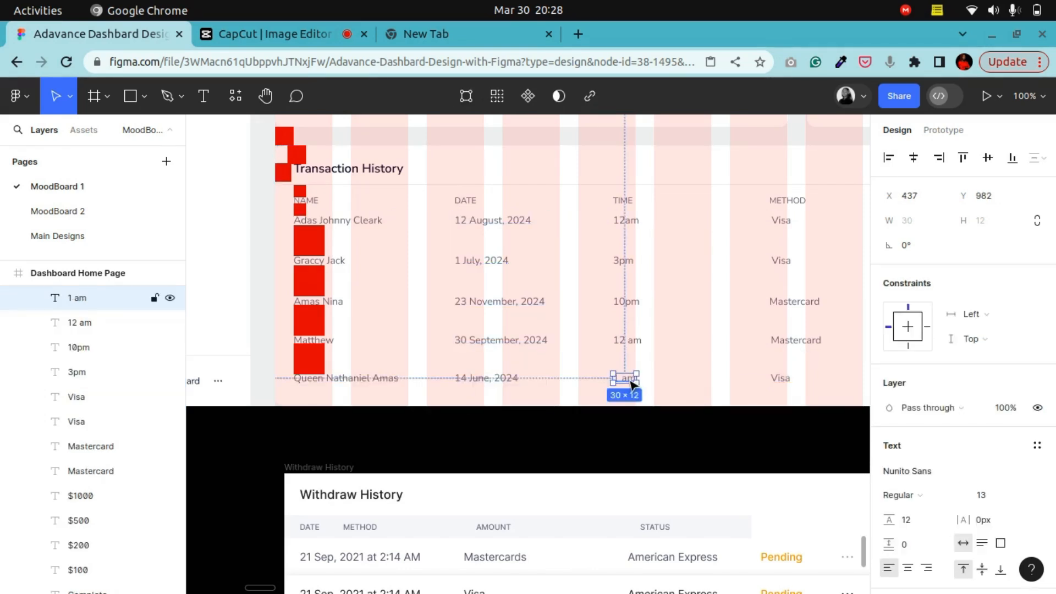
left_click(632, 344, "shift")
left_click(627, 302, "shift")
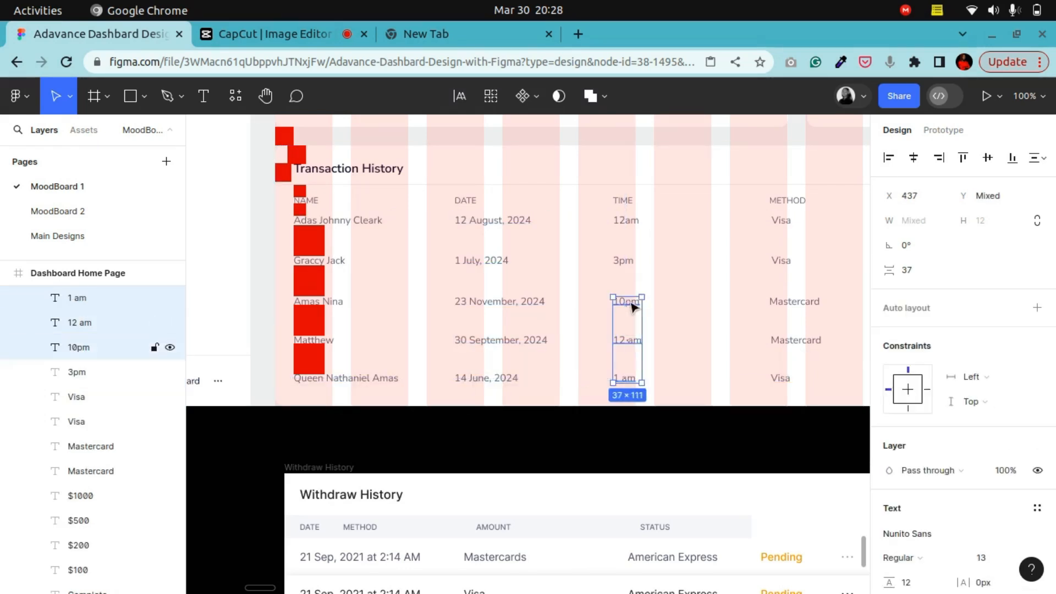
left_click(623, 260, "shift")
left_click(620, 222, "shift")
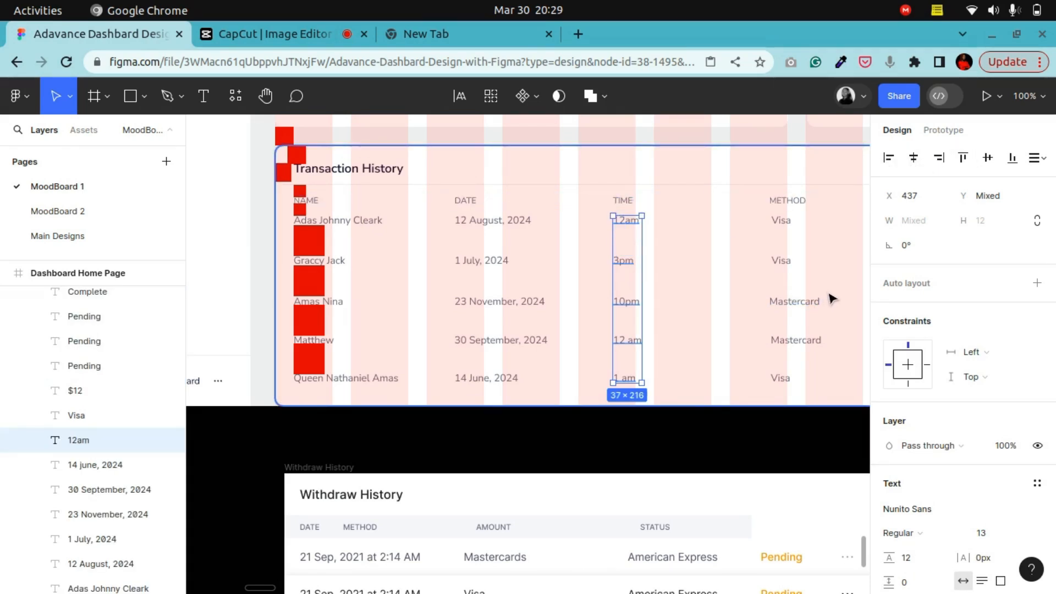
left_click(931, 163)
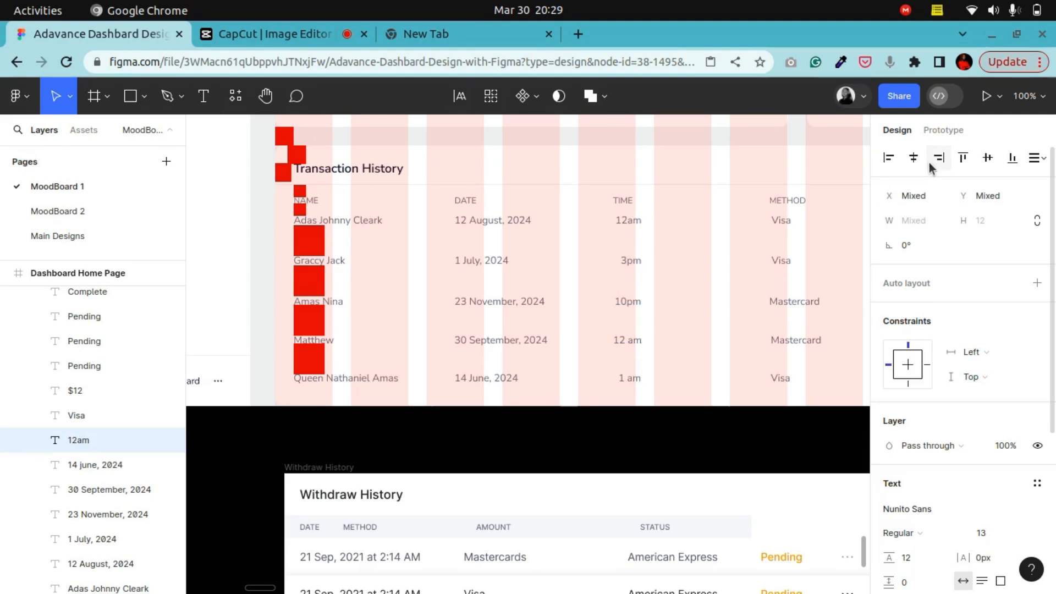
left_click(889, 158)
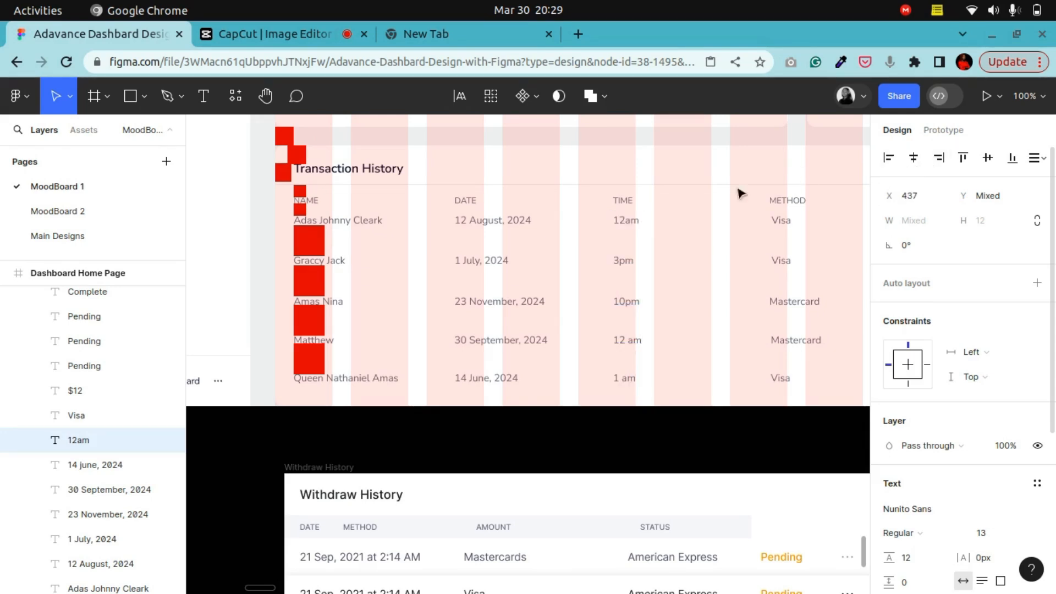
Nudge the time entries right as far as X 442 and return them to X 437
key("Right")
key("Right")
key("Right")
key("Right")
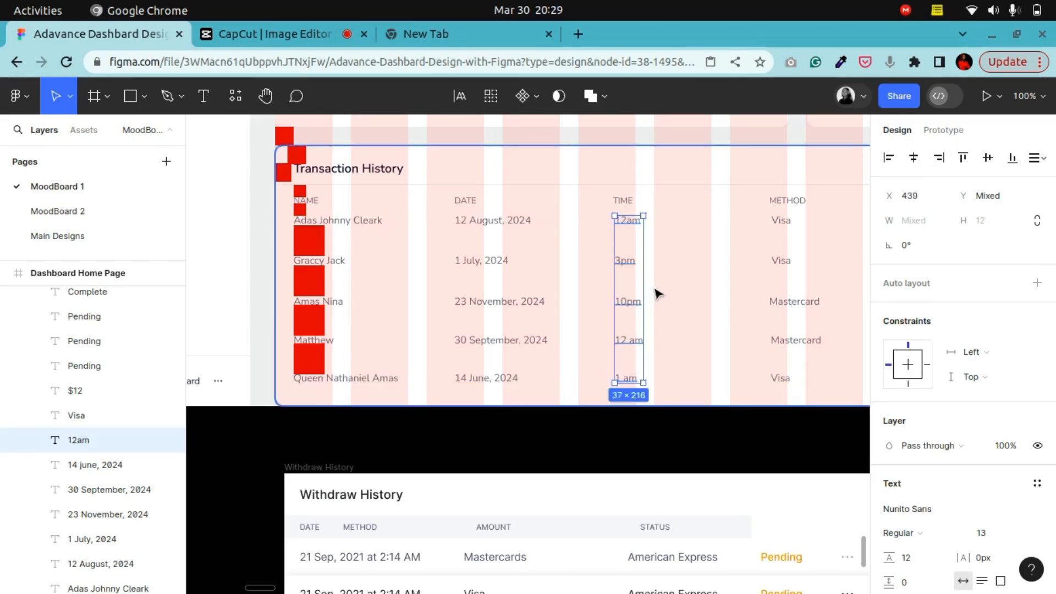
key("Left")
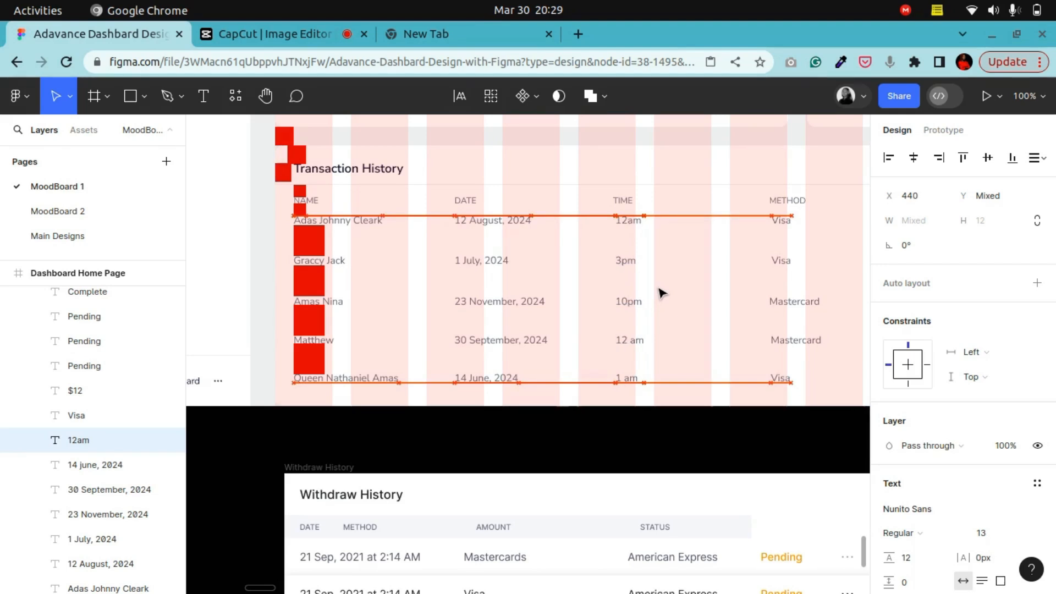
key("Right")
key("Right")
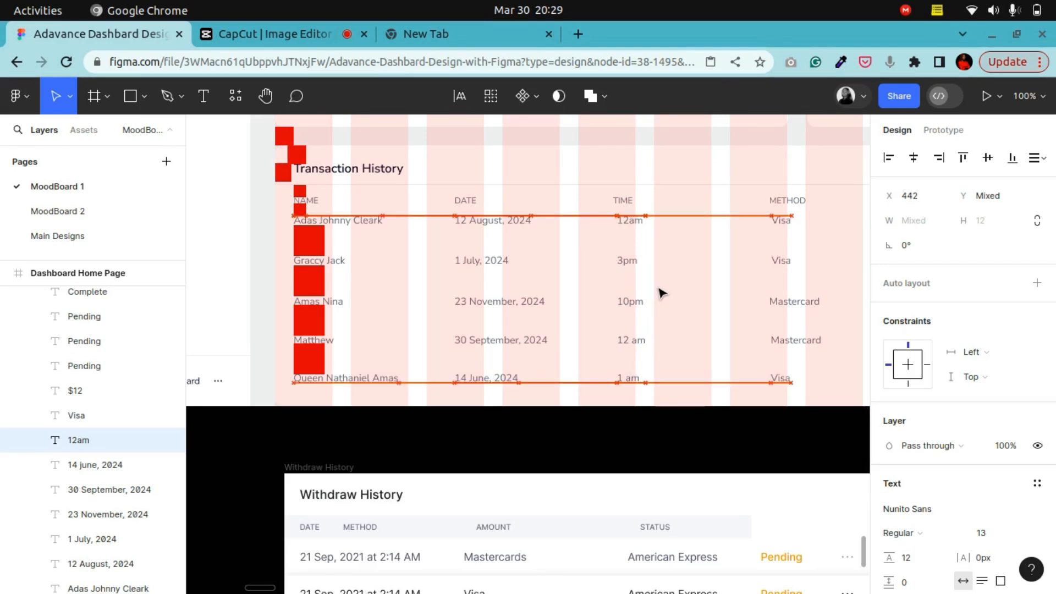
key("Left")
key("Left")
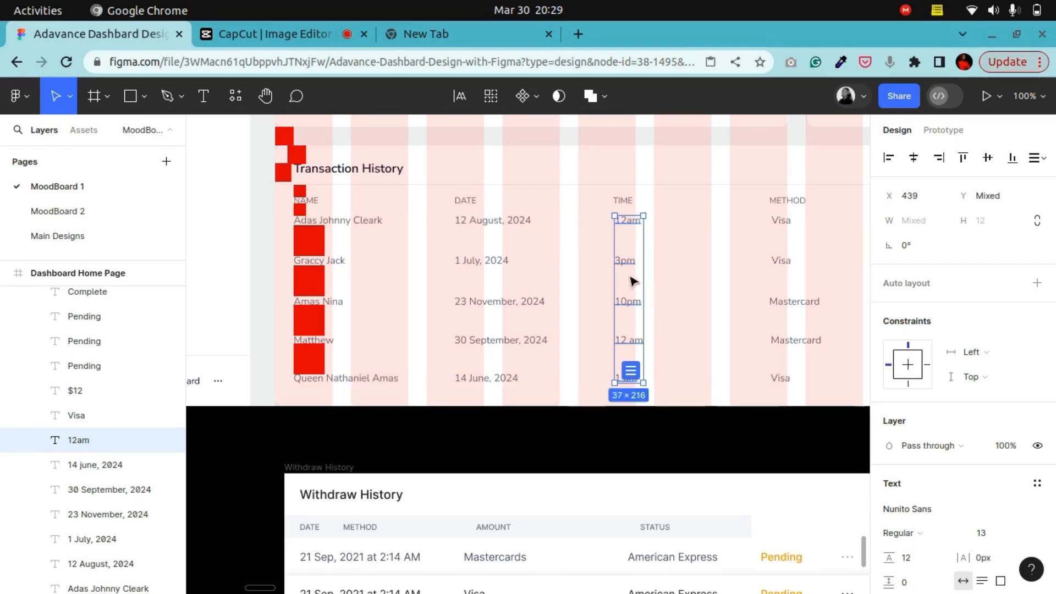
key("Right")
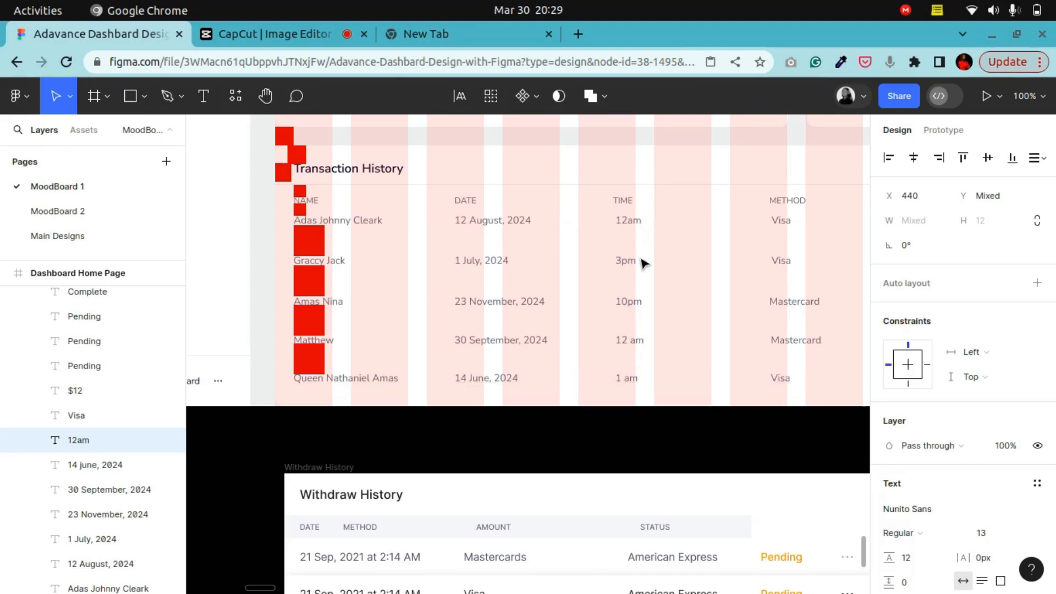
key("Right")
key("Left")
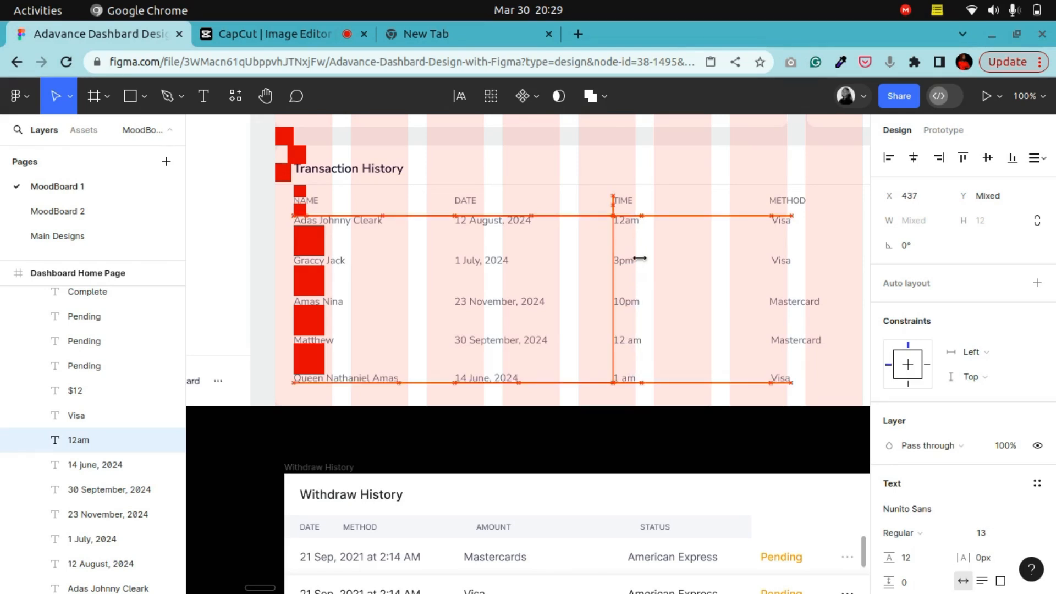
Left-align the five payment method entries at X 639 under the METHOD header
left_click(266, 97)
left_click_drag(637, 239, 497, 242)
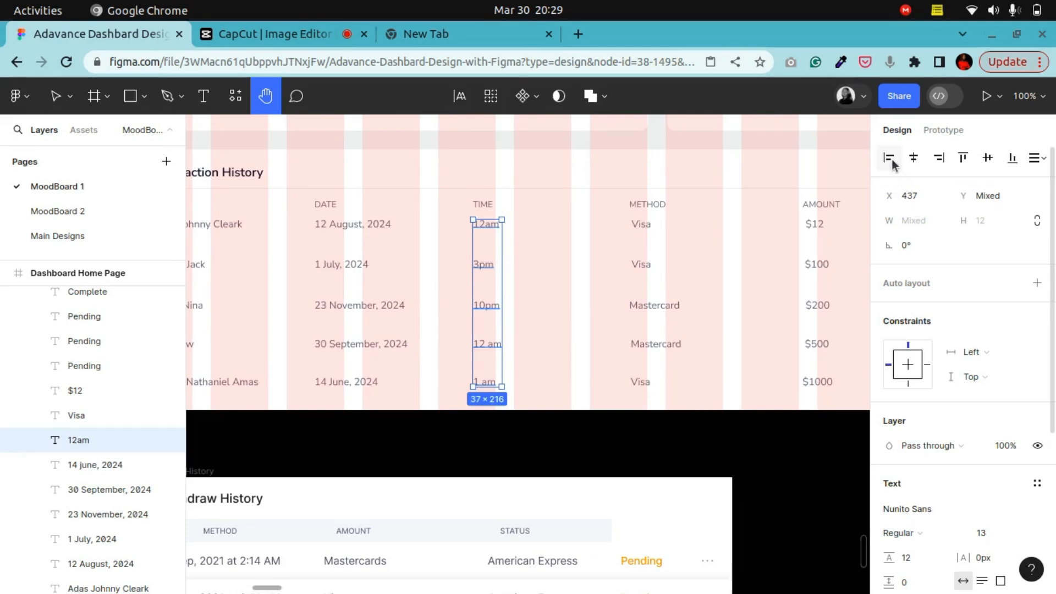
left_click(55, 96)
key("Escape")
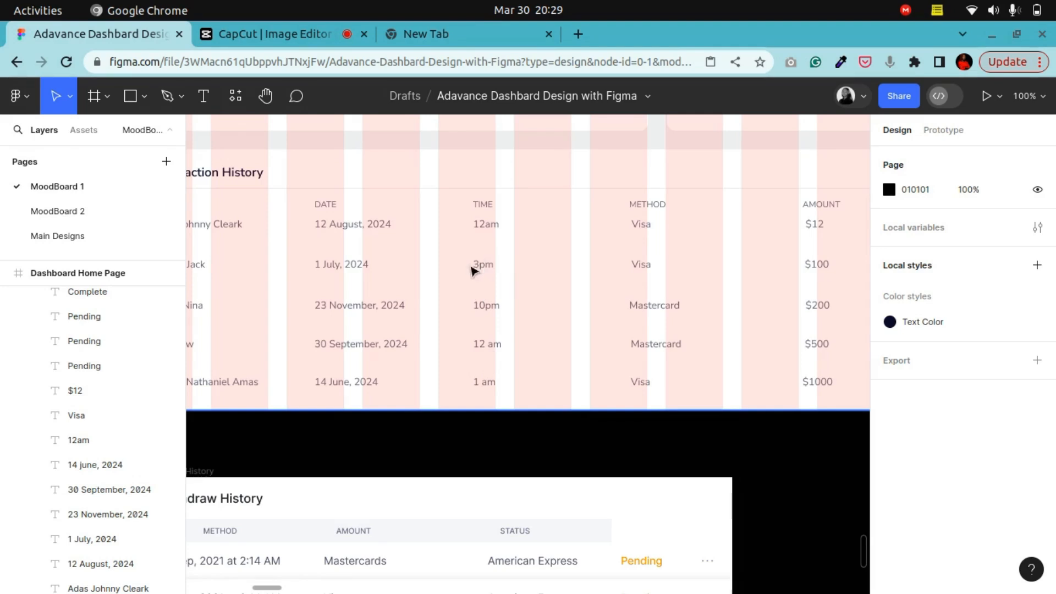
left_click(490, 380)
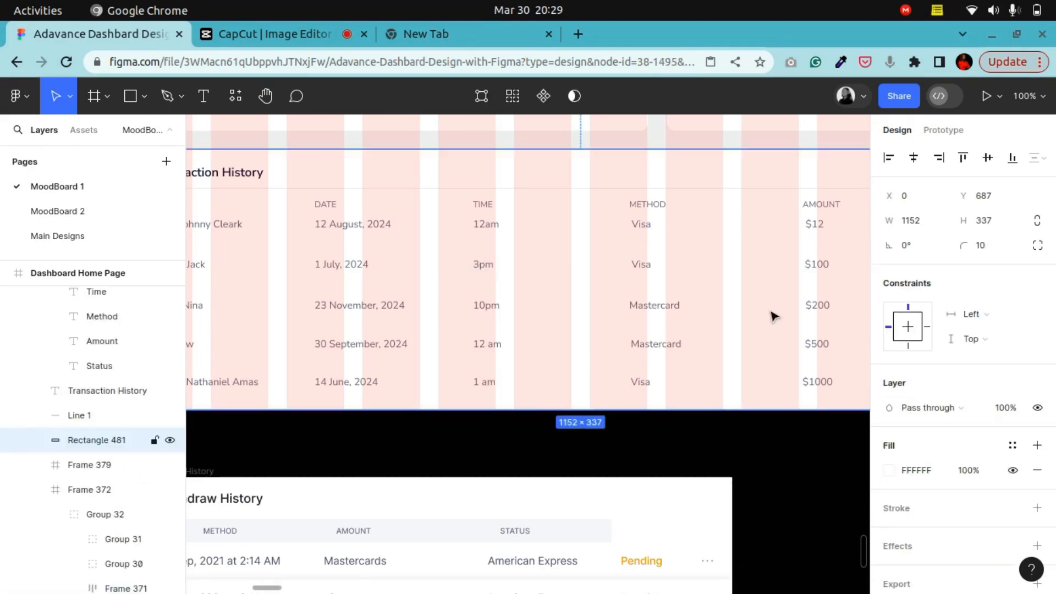
left_click(645, 227)
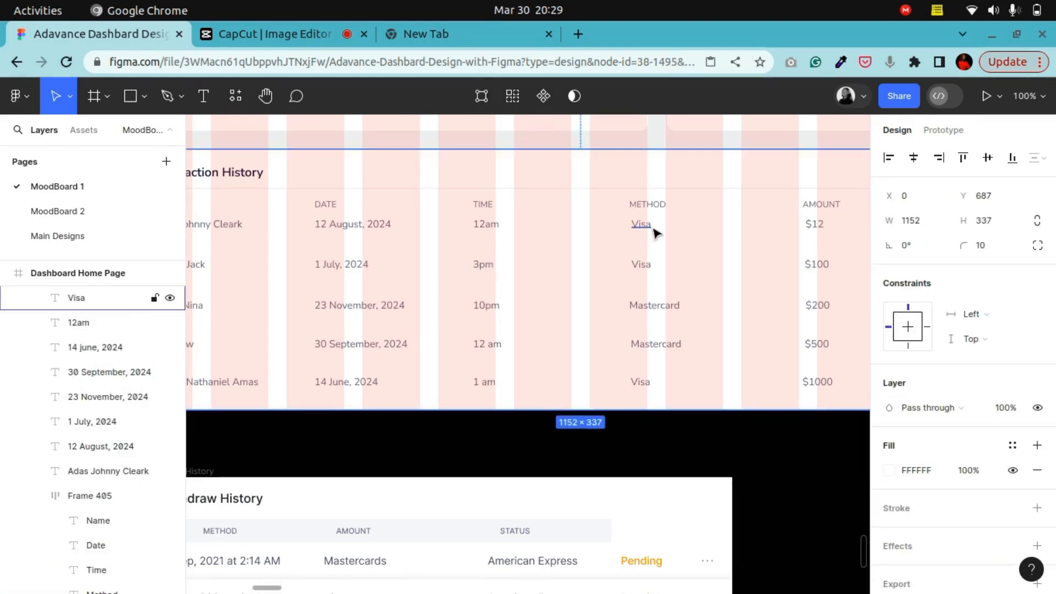
left_click(649, 266, "shift")
left_click(649, 305, "shift")
left_click(649, 344, "shift")
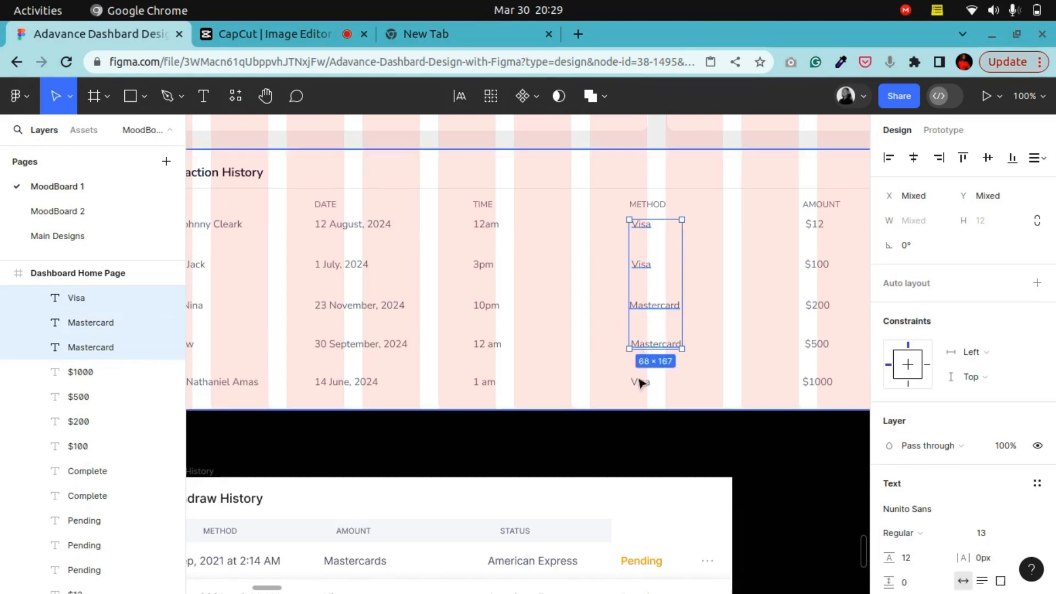
left_click(640, 381, "shift")
left_click(886, 158)
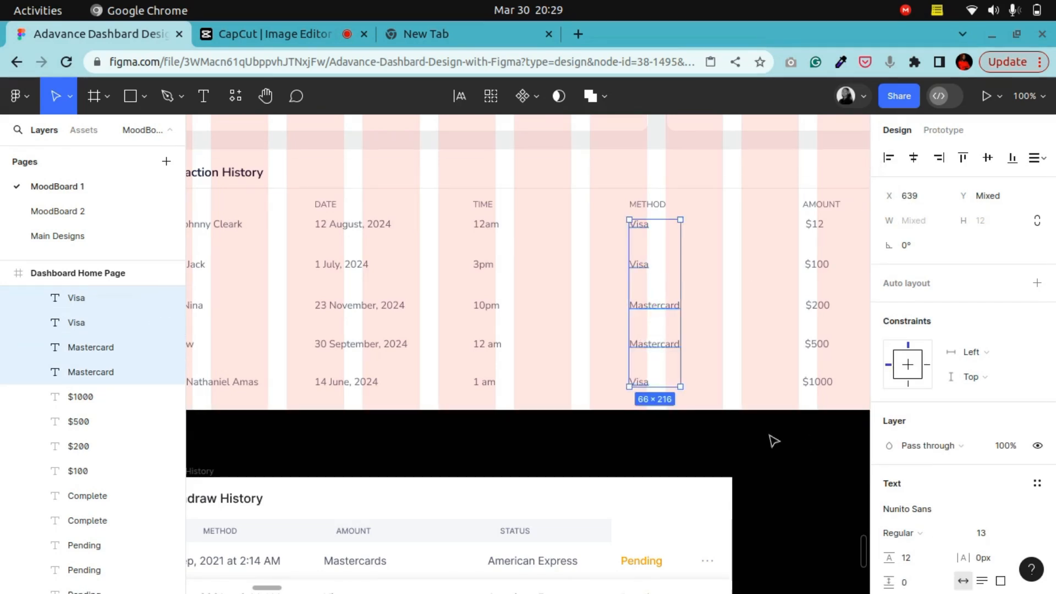
left_click(739, 457)
Left-align the five amount entries, from $12 to $1000, at X 863 under the AMOUNT header
left_click(266, 96)
left_click_drag(570, 389, 311, 379)
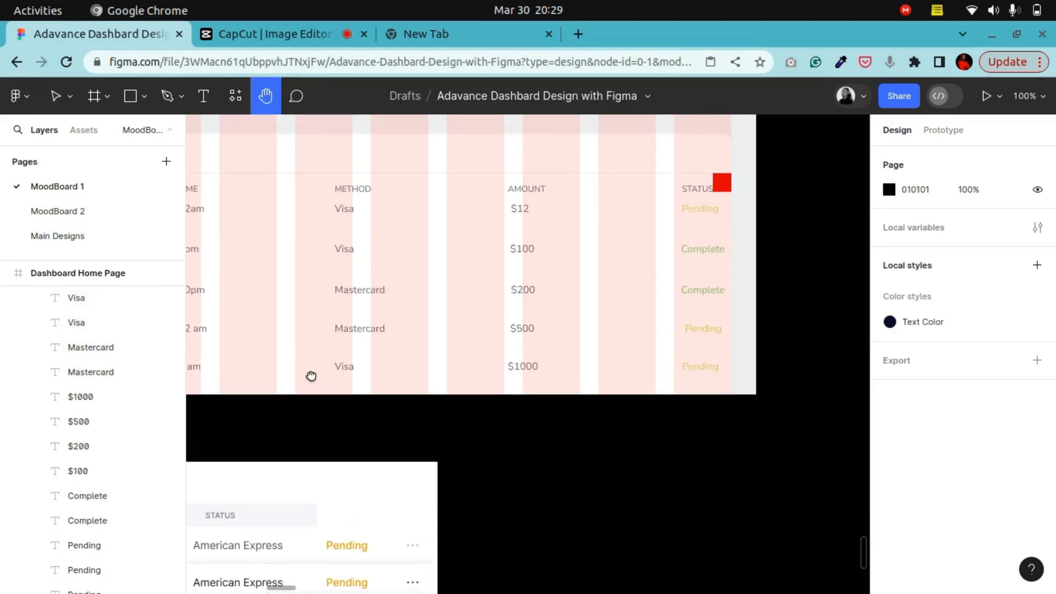
left_click(56, 96)
left_click(524, 368)
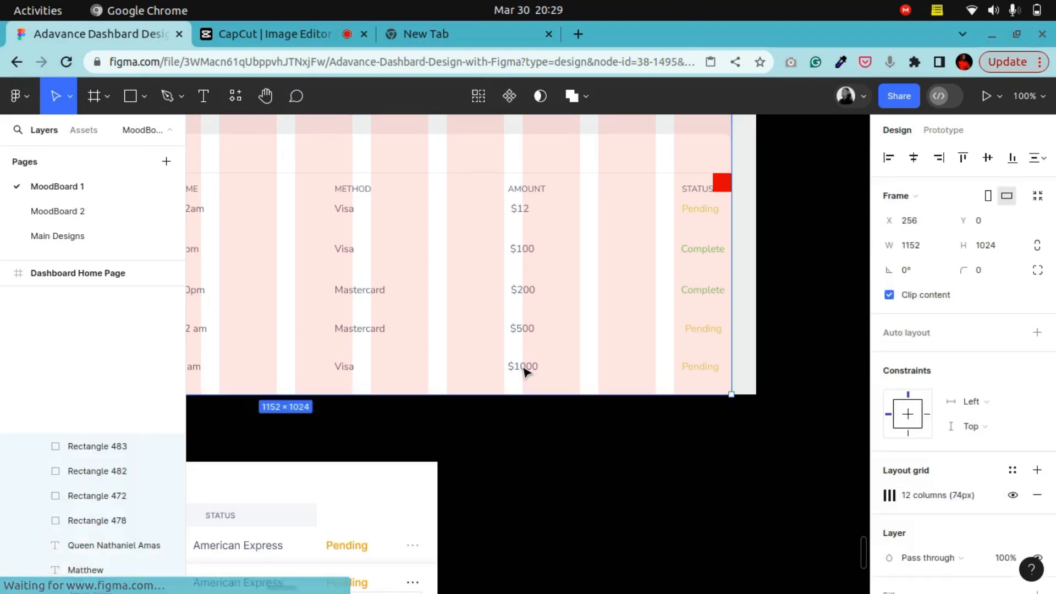
left_click(523, 328, "shift")
left_click(520, 290, "shift")
left_click(520, 249, "shift")
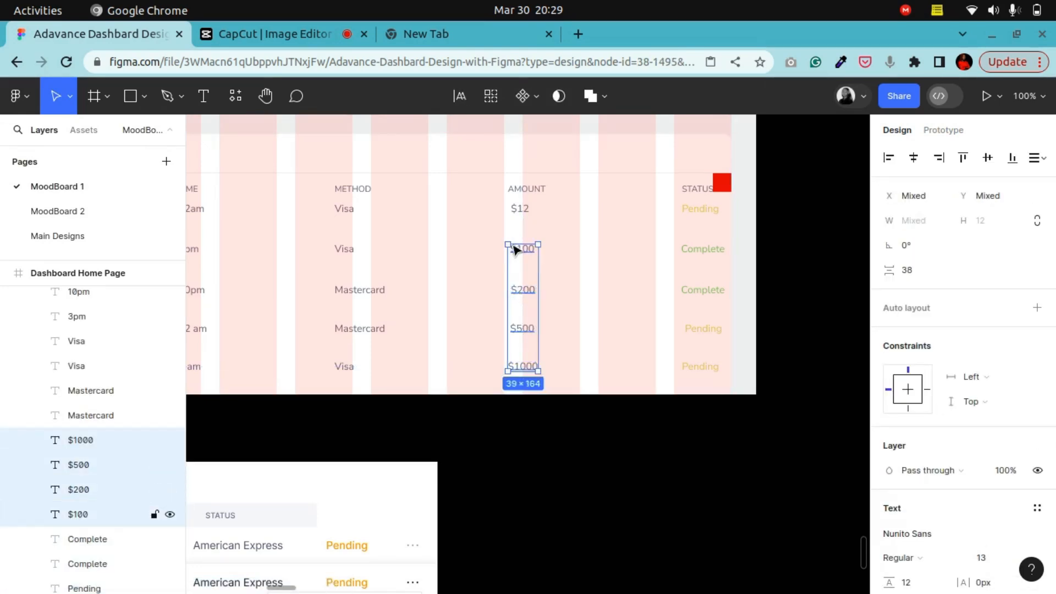
left_click(520, 209, "shift")
left_click(889, 159)
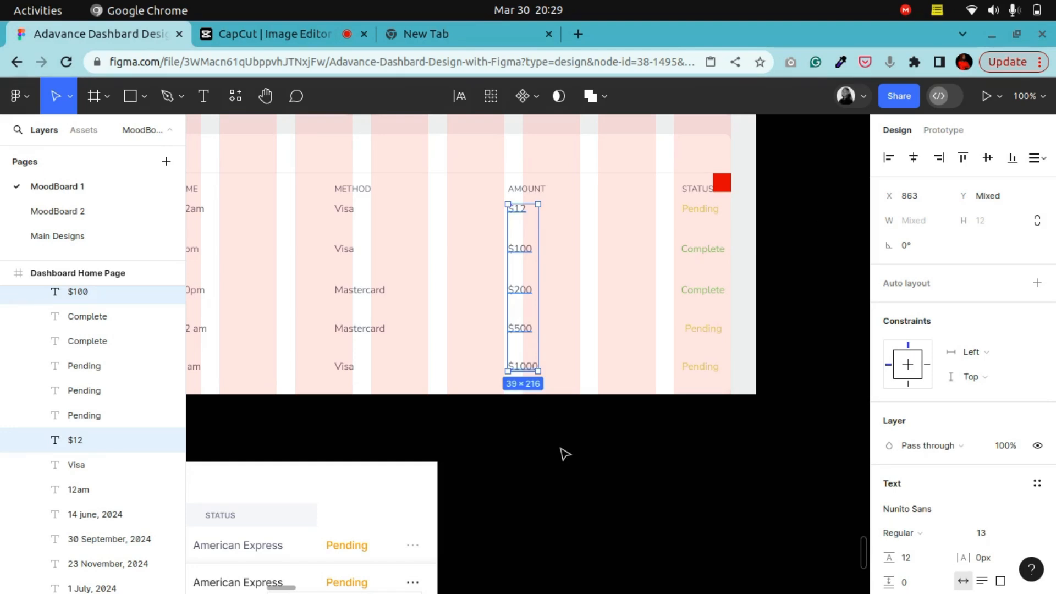
Nudge the amount entries right to X 866 and return them to X 863
key("Right")
key("Right")
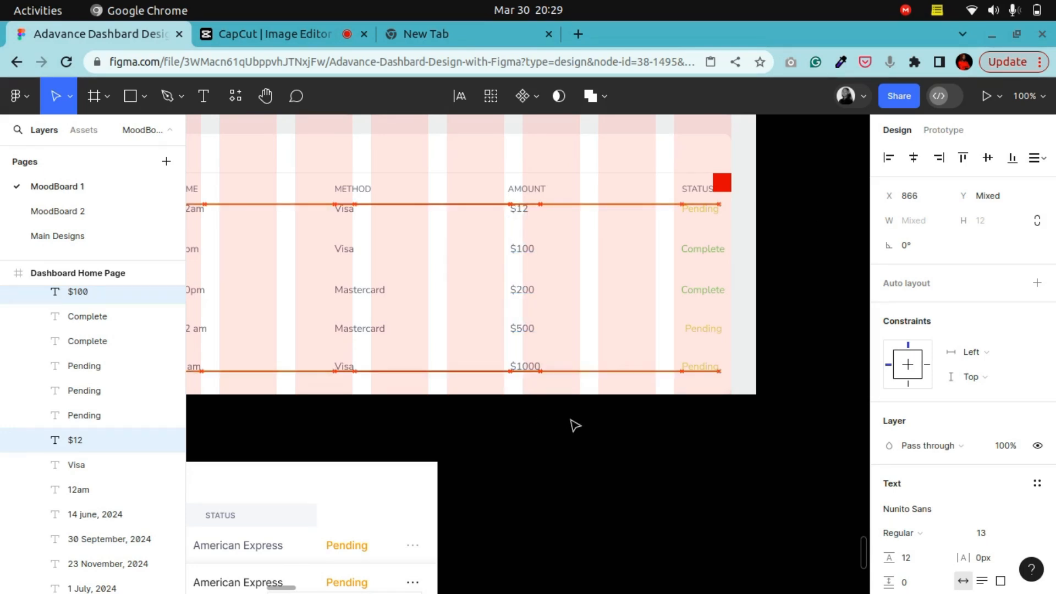
key("Left")
key("Left")
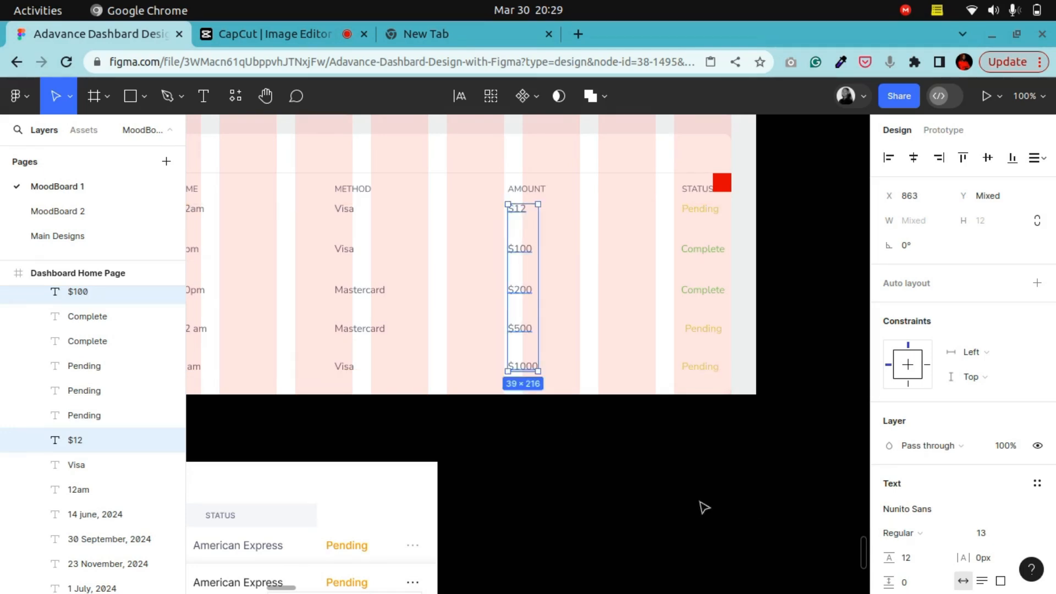
Left-align the five Pending and Complete entries at X 1087 in the STATUS column
left_click(692, 367)
left_click(702, 329, "shift")
left_click(700, 290, "shift")
left_click(694, 248, "shift")
left_click(690, 209, "shift")
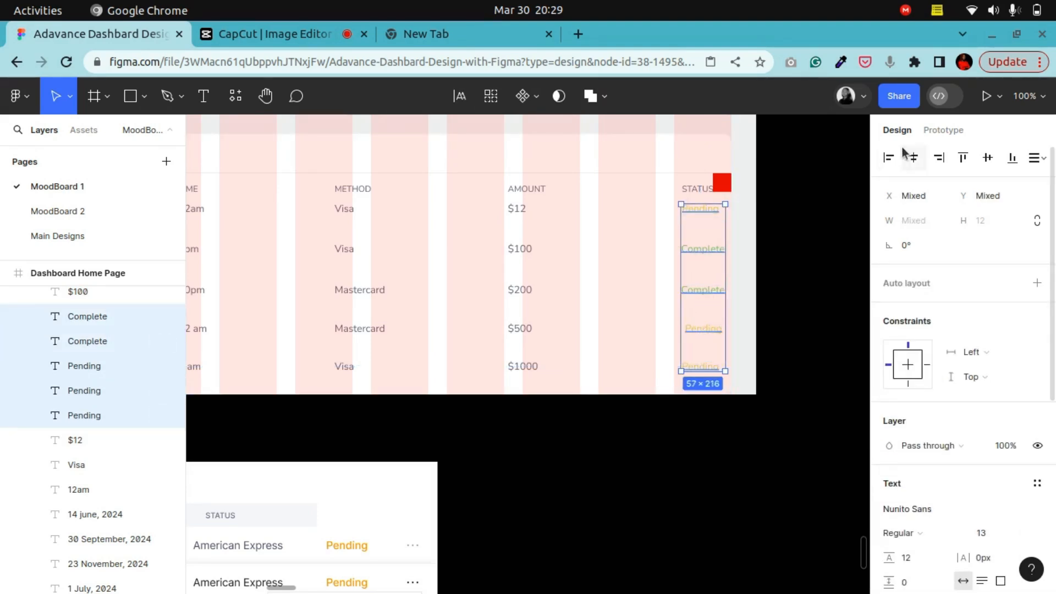
left_click(889, 158)
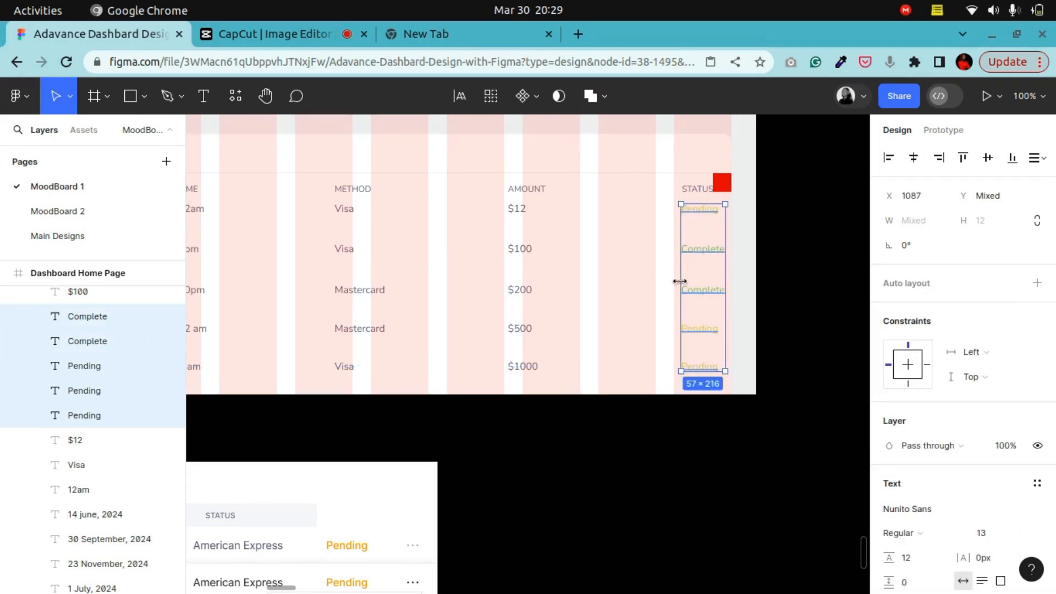
Nudge the five status entries to X 1088 so they line up with the STATUS header, and deselect them
key("Right")
key("Right")
key("Right")
key("Right")
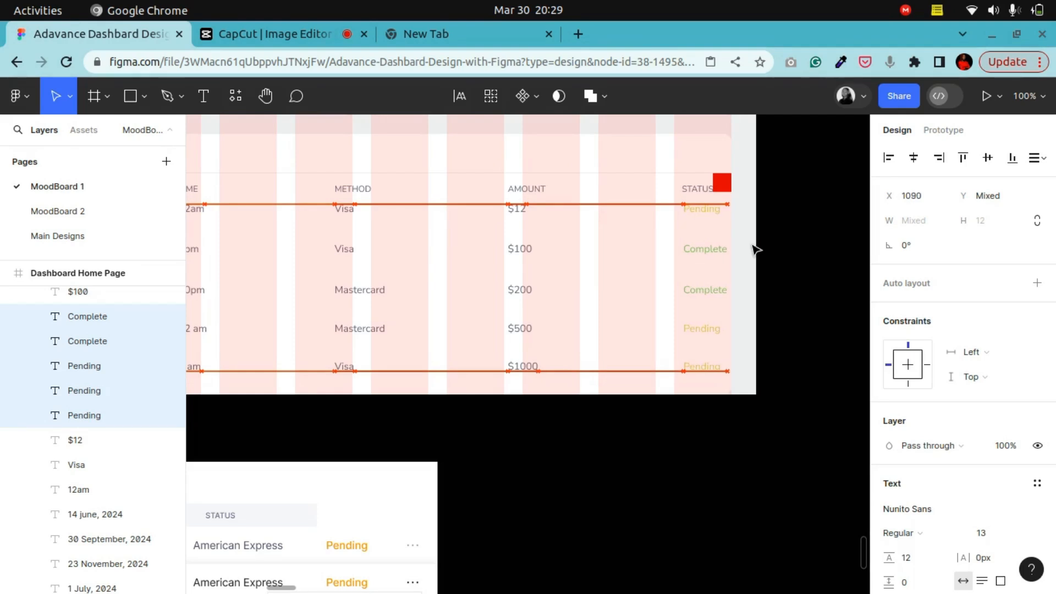
key("Left")
key("Left")
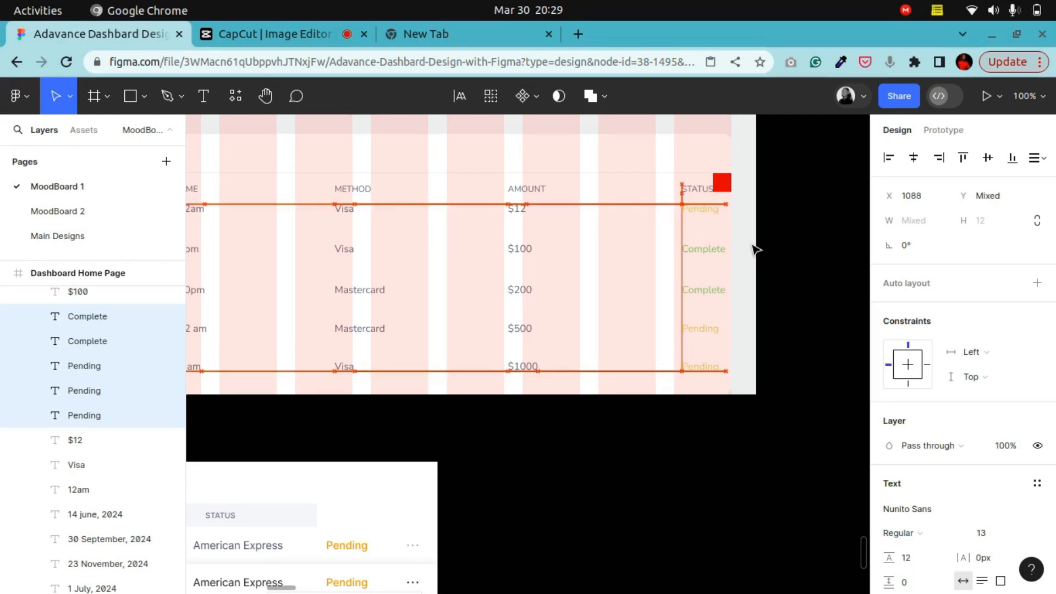
left_click(603, 485)
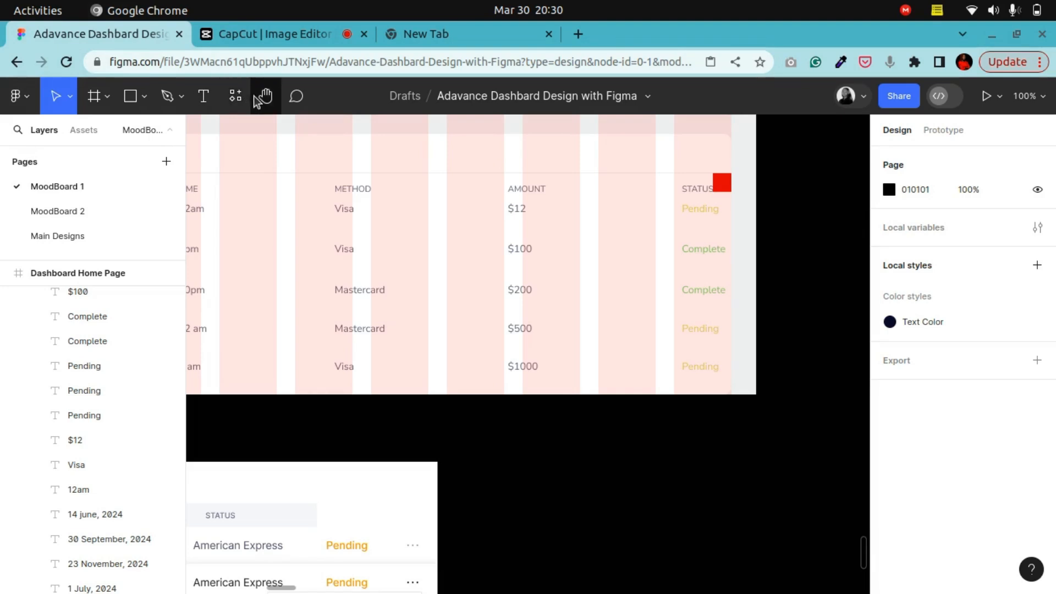
Place a copy of the 24 px red spacer below the last table row to check the bottom padding, and delete it
left_click(264, 96)
left_click_drag(271, 231, 459, 251)
left_click(55, 97)
left_click(331, 160)
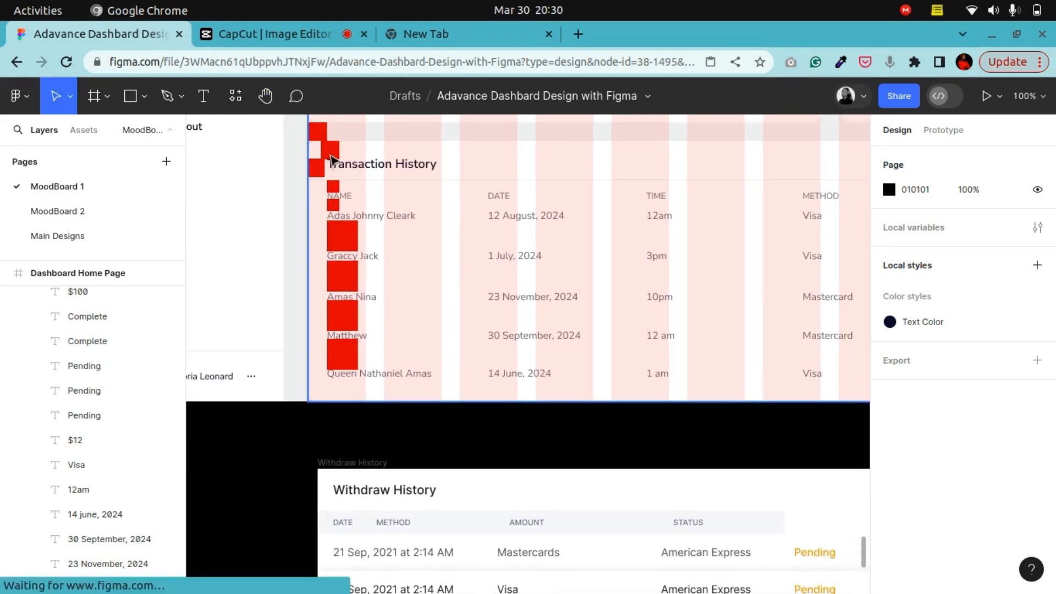
left_click(332, 159)
left_click_drag(332, 160, 369, 396)
left_click(377, 397)
left_click(329, 392)
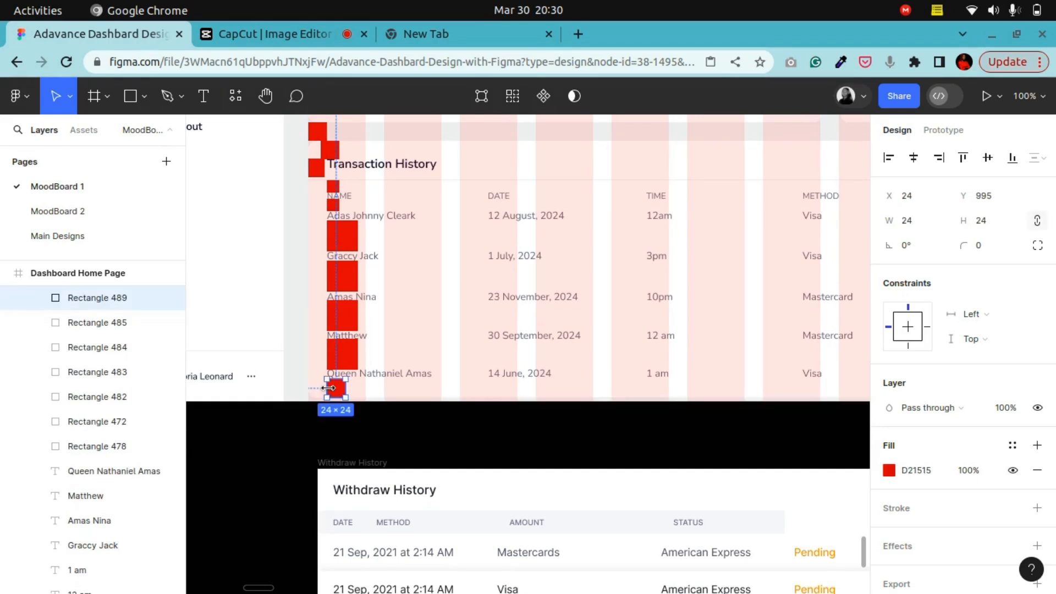
key("Delete")
Delete the two red spacer squares above and beside the Transaction History title, keeping the one in the gap above the card
key("minus")
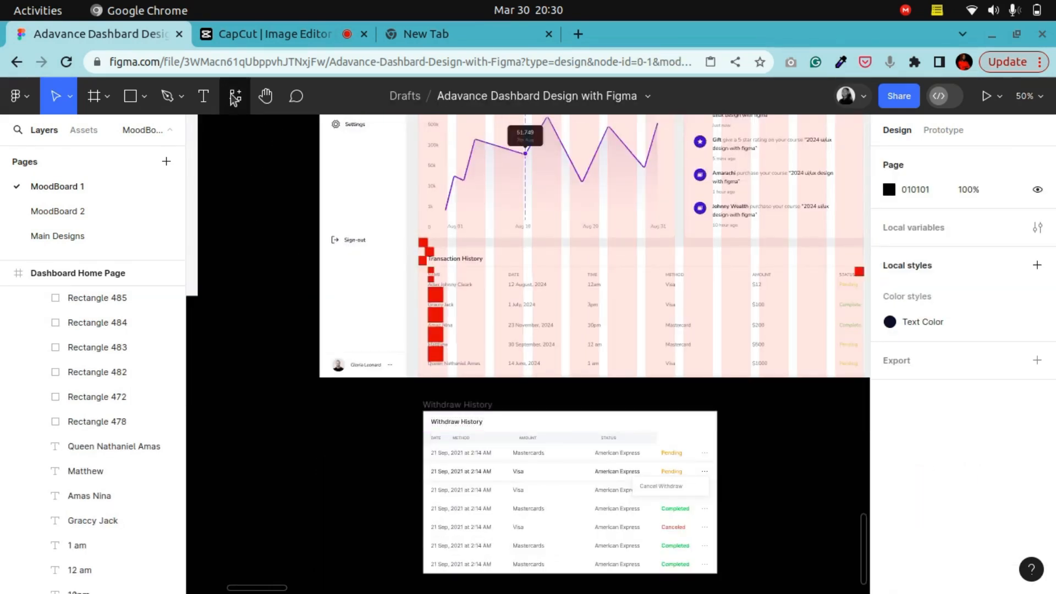
left_click(266, 96)
left_click_drag(641, 292, 490, 282)
left_click_drag(392, 295, 576, 339)
key("plus")
key("v")
left_click(370, 239)
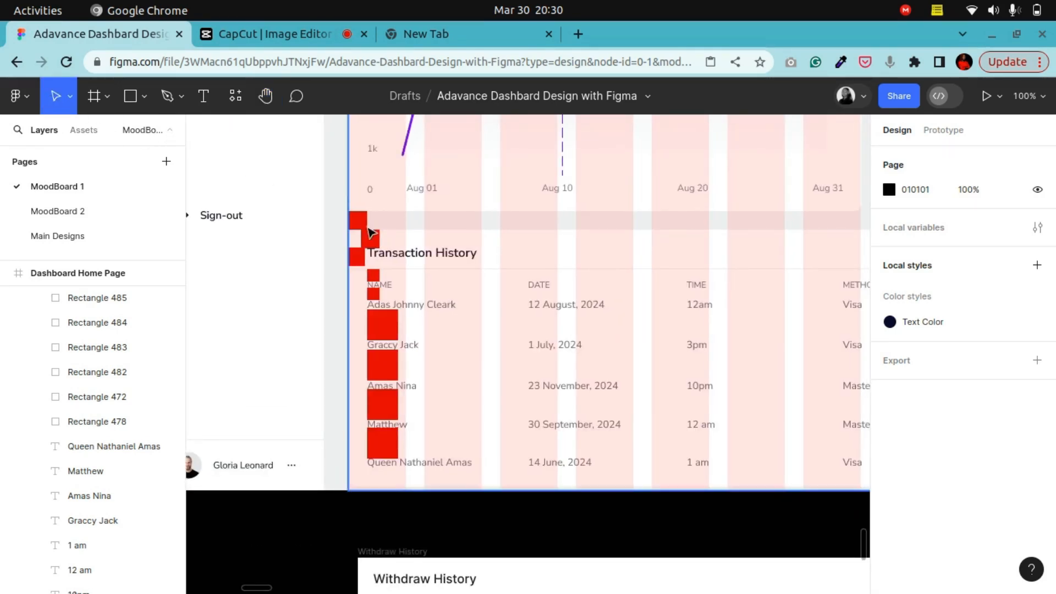
key("Delete")
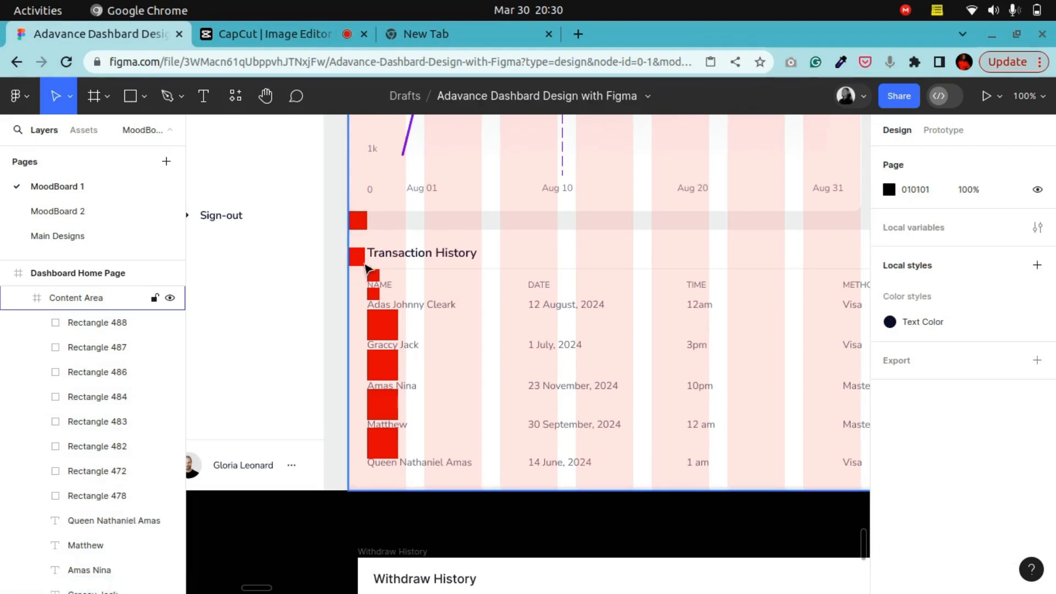
left_click(361, 261)
key("Delete")
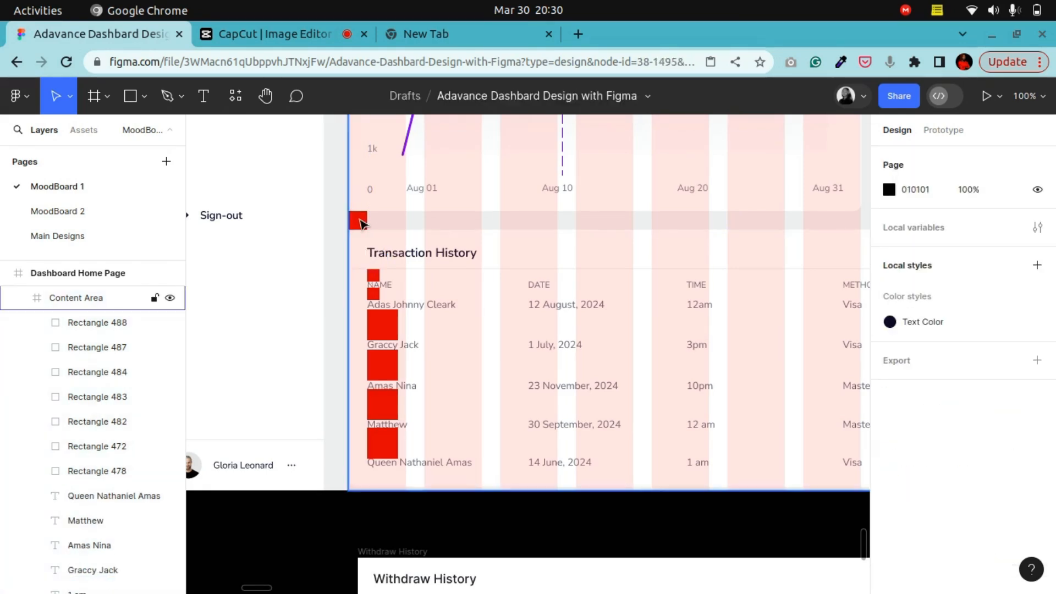
Delete the two small red spacer squares around the NAME header
left_click(362, 223)
left_click(379, 285)
key("Delete")
left_click(377, 297)
left_click(374, 295)
key("Delete")
Delete the four 40 px red spacer squares between the table rows in the NAME column
left_click(383, 329)
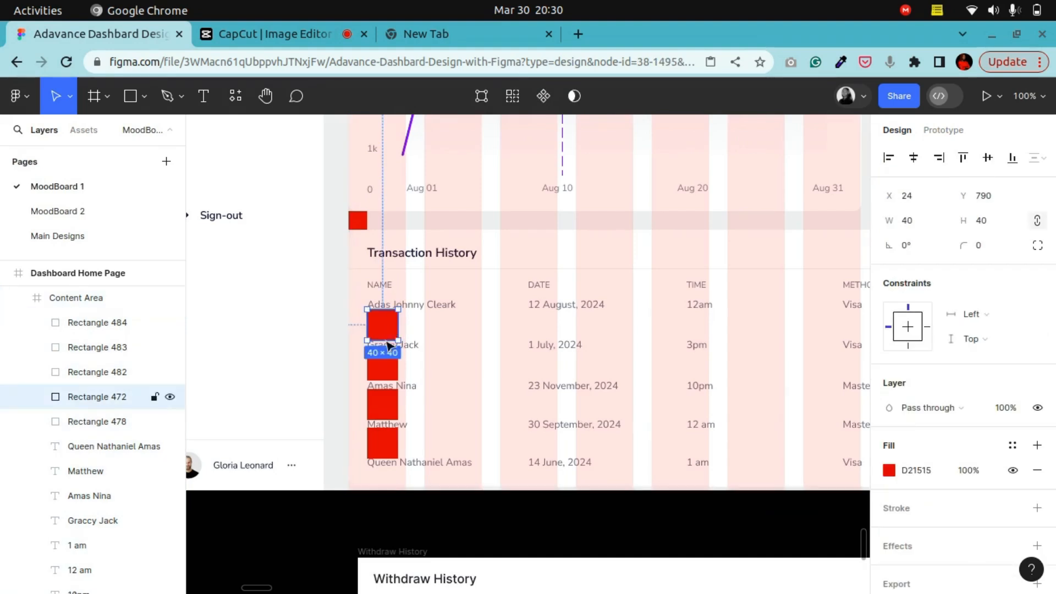
key("Delete")
left_click(389, 368)
key("Delete")
left_click(388, 385)
left_click(385, 410)
key("Delete")
left_click(386, 446)
key("Delete")
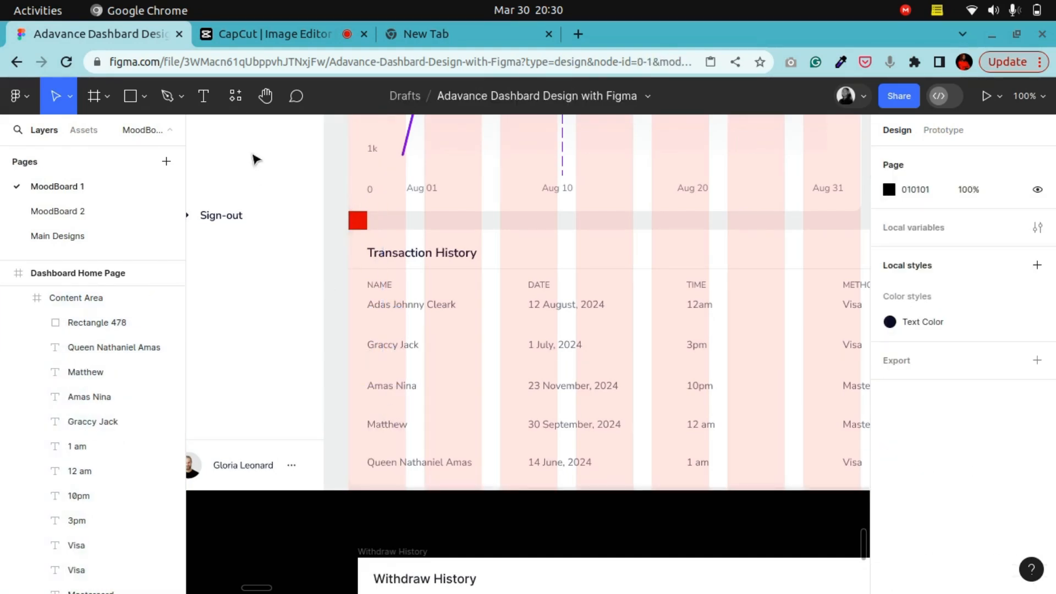
Delete the 24 px red spacer square beside the STATUS header at the card's edge
left_click(265, 97)
left_click_drag(674, 336, 265, 295)
left_click_drag(600, 327, 507, 316)
left_click_drag(654, 376, 653, 369)
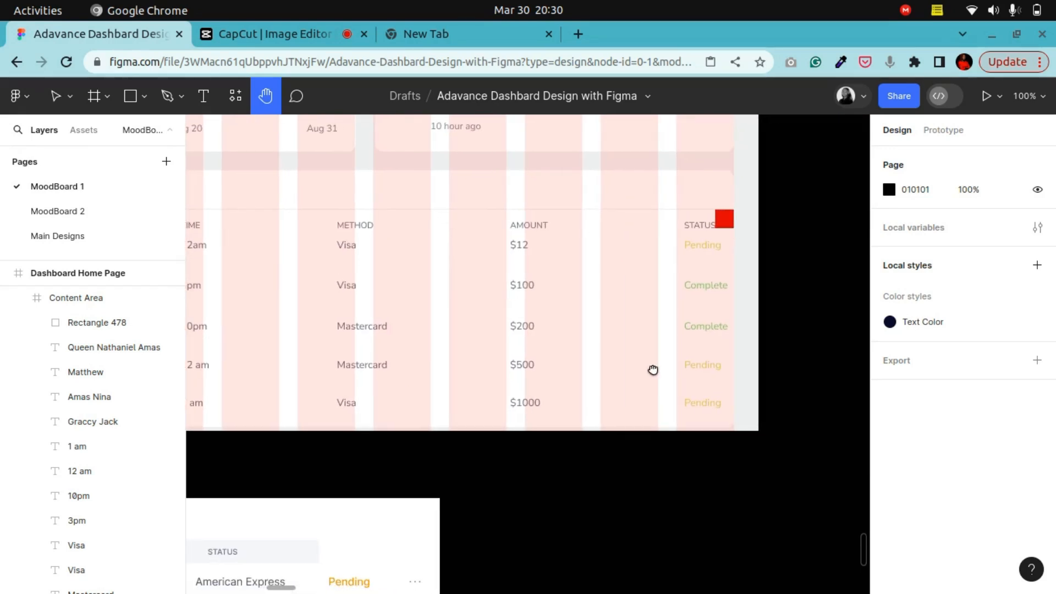
left_click(56, 96)
left_click(731, 225)
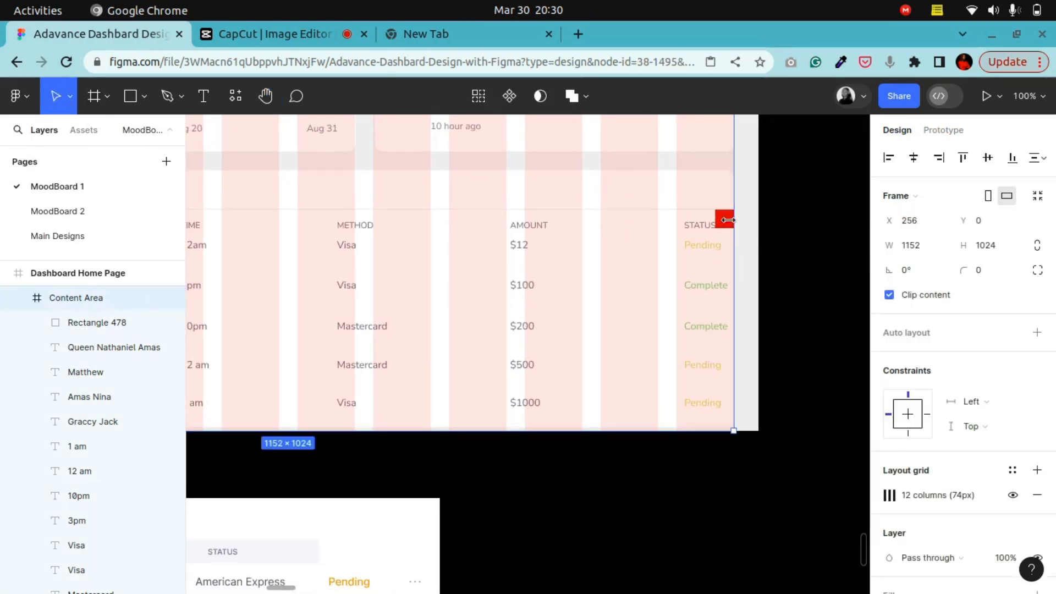
left_click(721, 220)
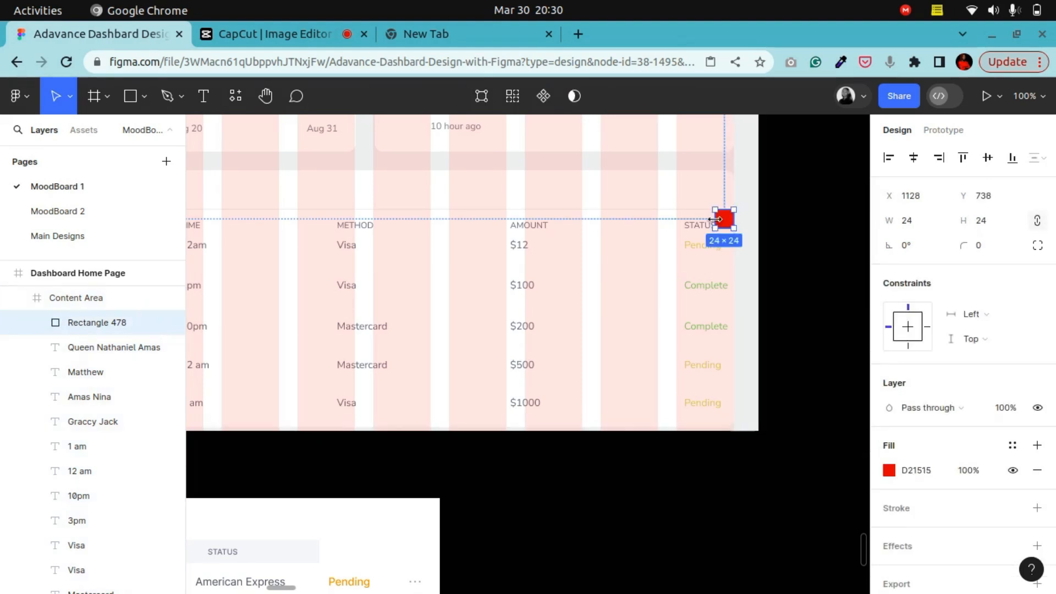
key("Delete")
Hide the 12-column layout grid on the Content Area frame
scroll(704, 236, "down", 5)
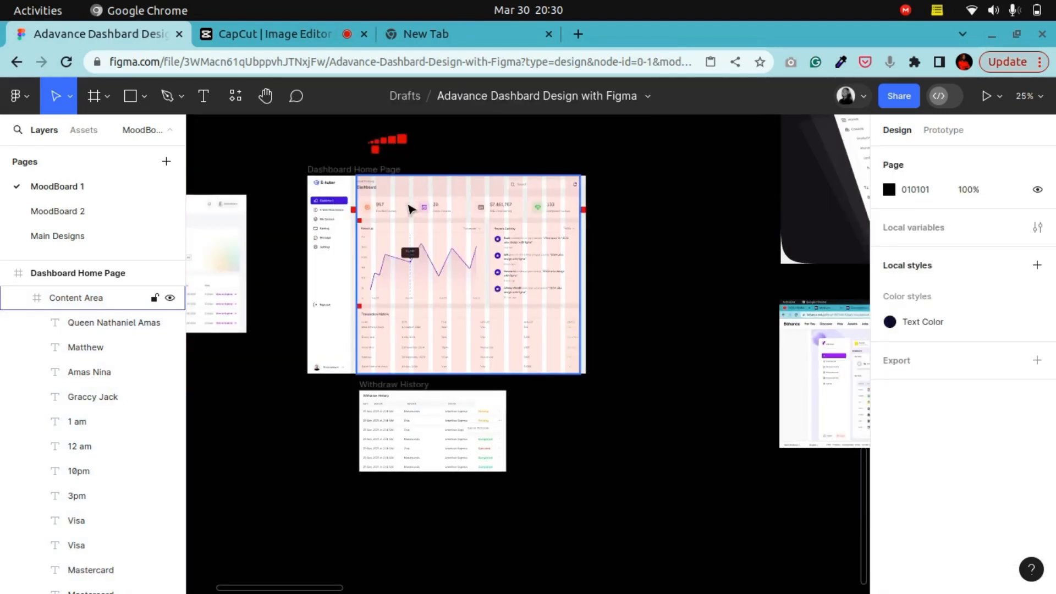
left_click(410, 202)
left_click(1012, 496)
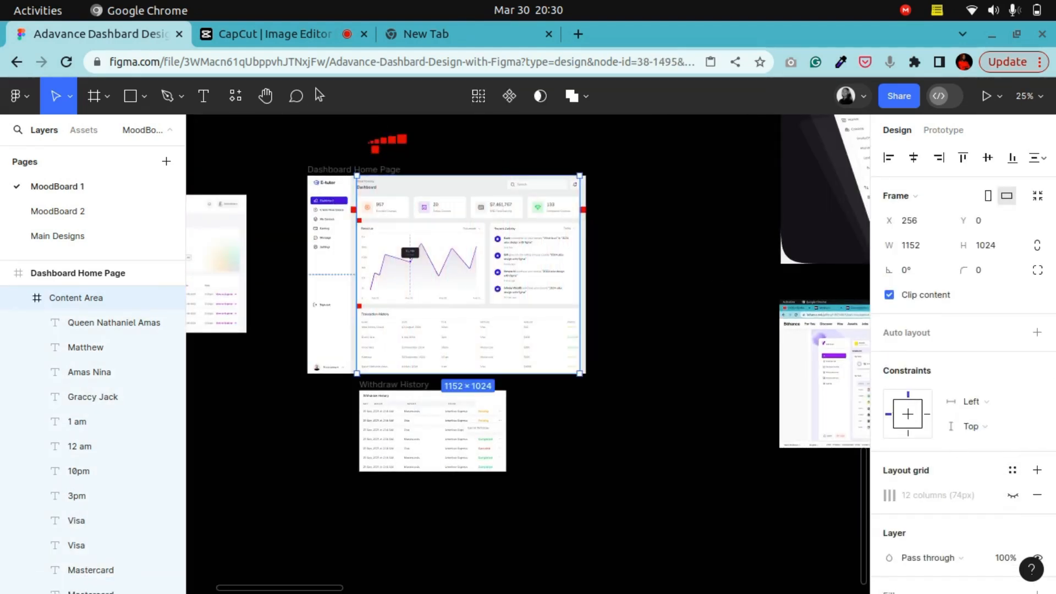
Examine the Transaction History table's spacing and column alignment up close without the layout grid
left_click(270, 96)
left_click_drag(311, 238, 485, 231)
key("ctrl+plus")
key("ctrl+plus")
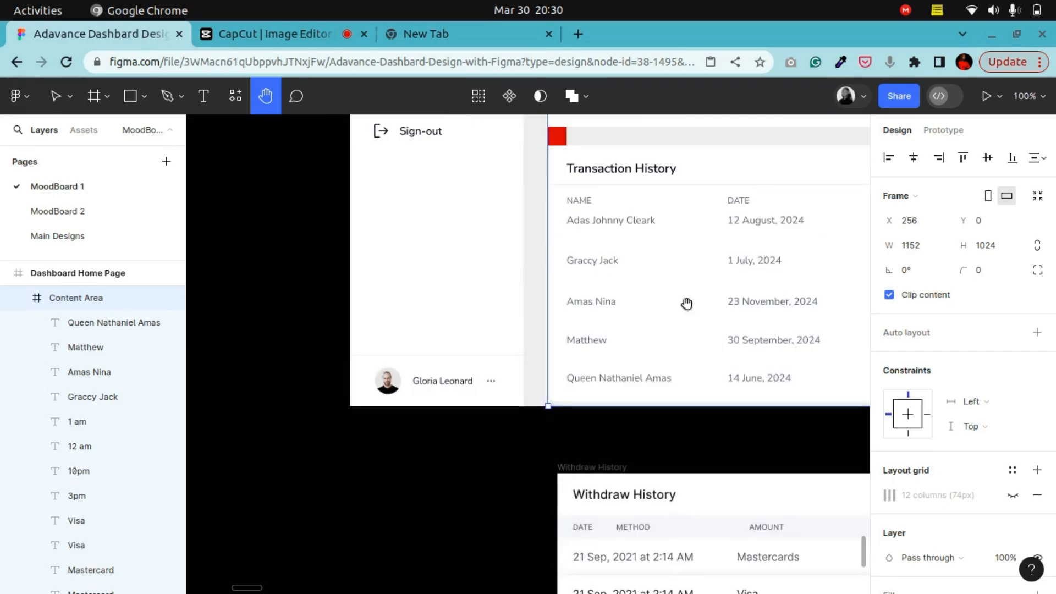
left_click_drag(757, 296, 441, 341)
left_click_drag(711, 337, 543, 297)
scroll(500, 290, "down", 1)
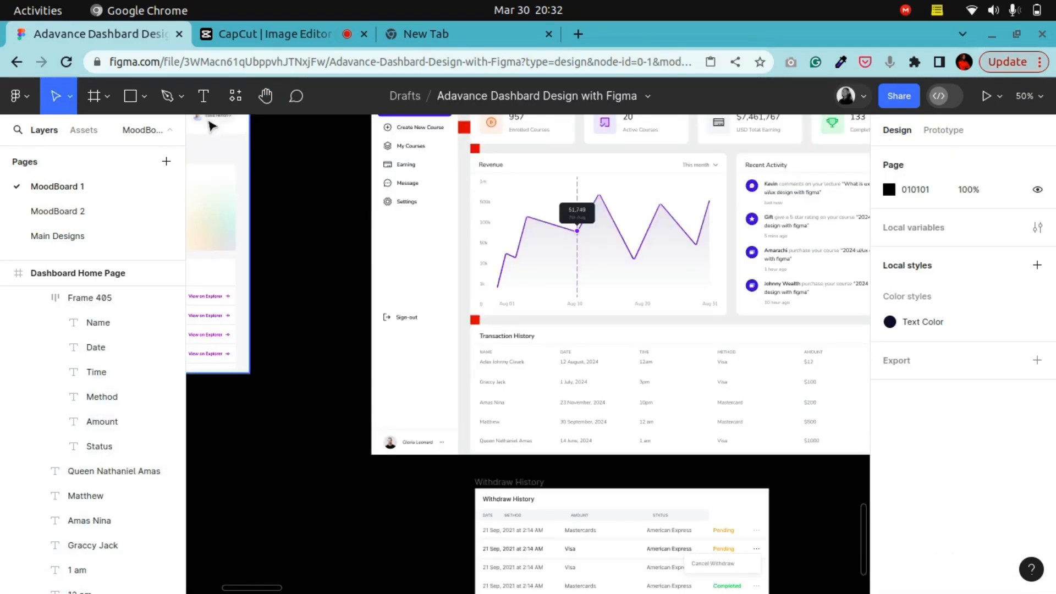
left_click(248, 99)
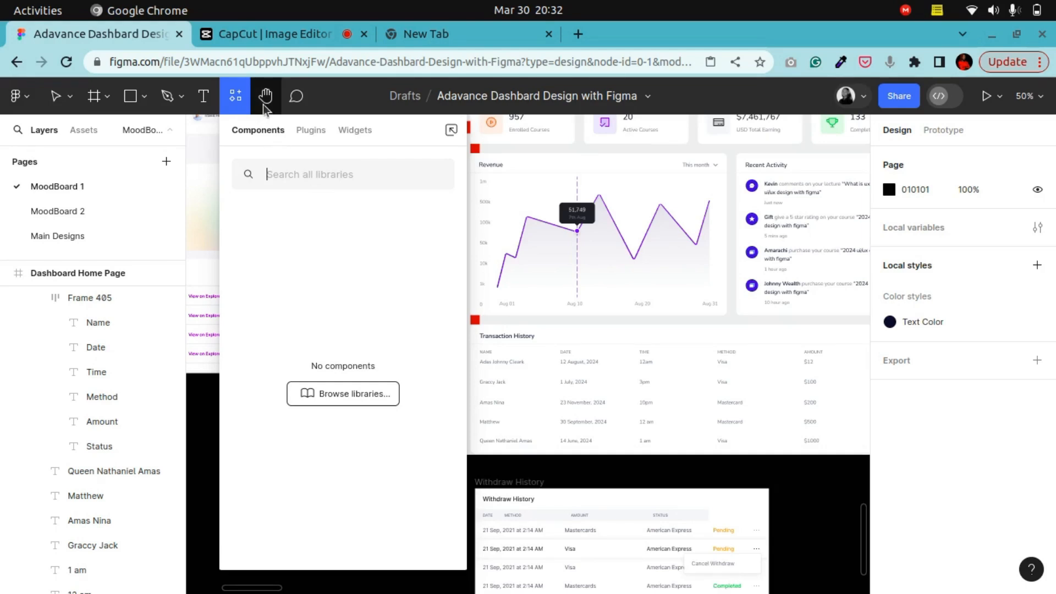
left_click(266, 104)
left_click_drag(546, 404, 428, 341)
key("ctrl+plus")
scroll(427, 341, "left", 5)
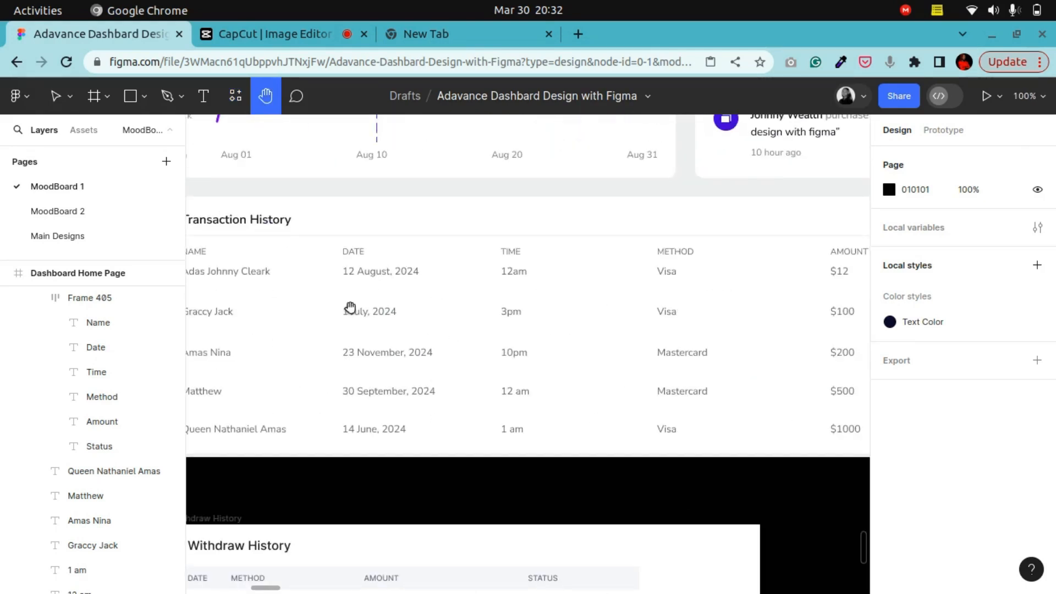
key("v")
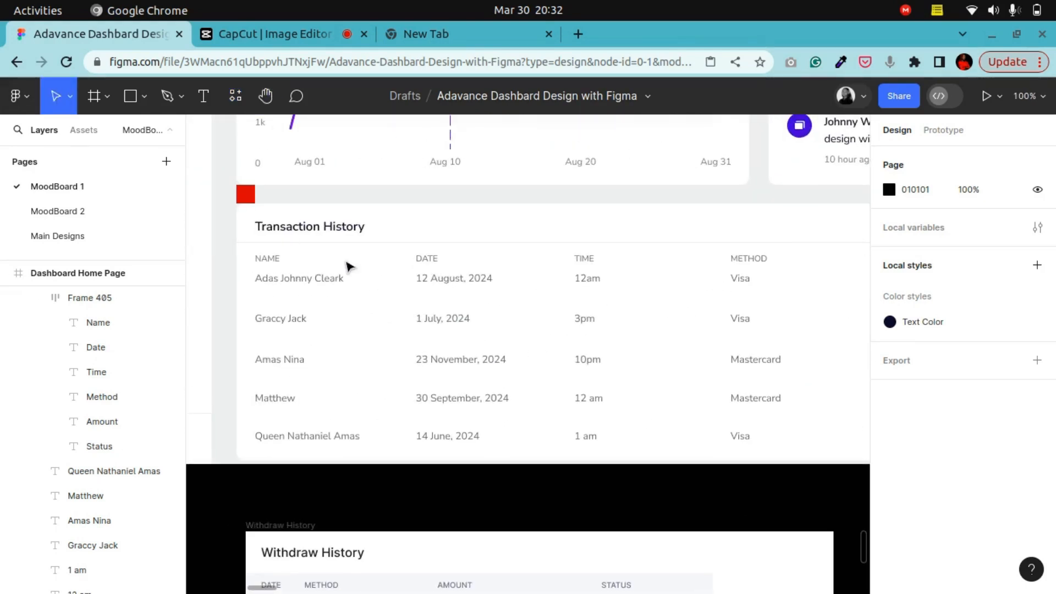
Lower the opacity of the Transaction History header row's 06152B text color to about 30%
left_click(270, 258)
double_click(269, 259)
left_click(512, 486)
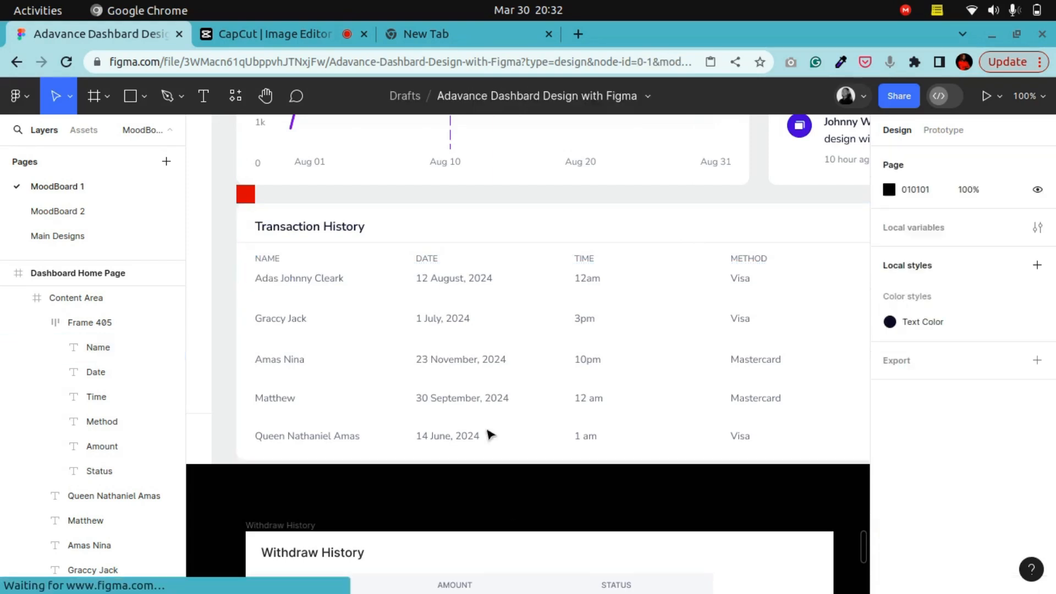
double_click(271, 260)
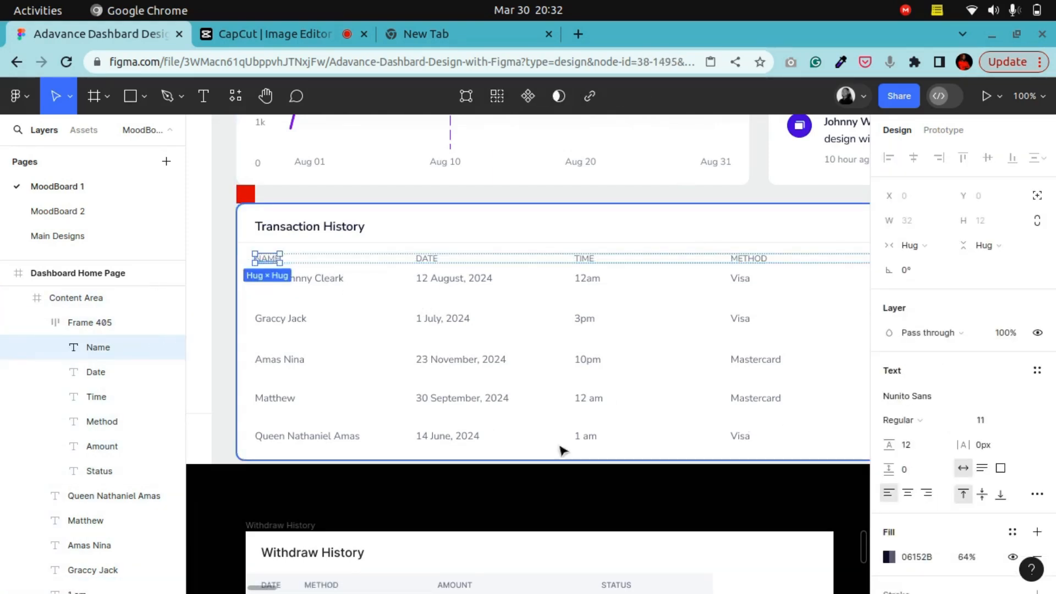
left_click(547, 495)
left_click(259, 258)
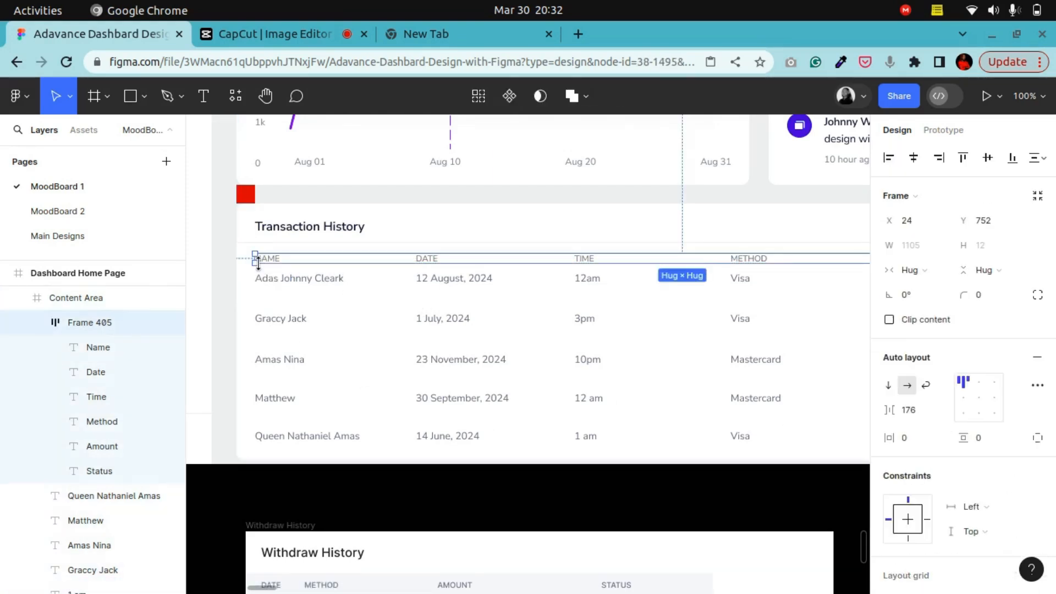
scroll(936, 385, "down", 5)
left_click(890, 460)
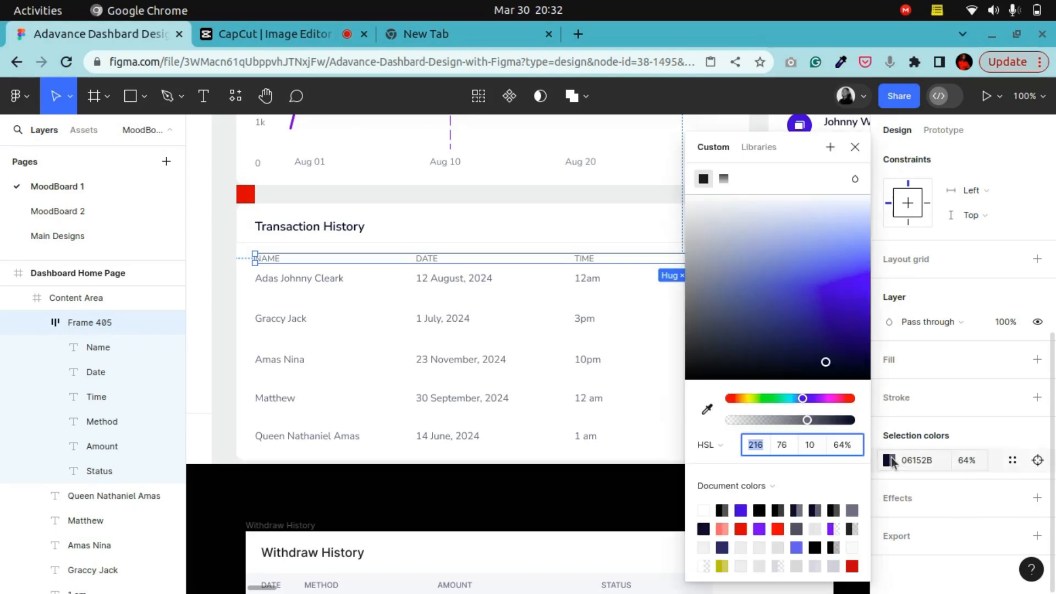
left_click(770, 421)
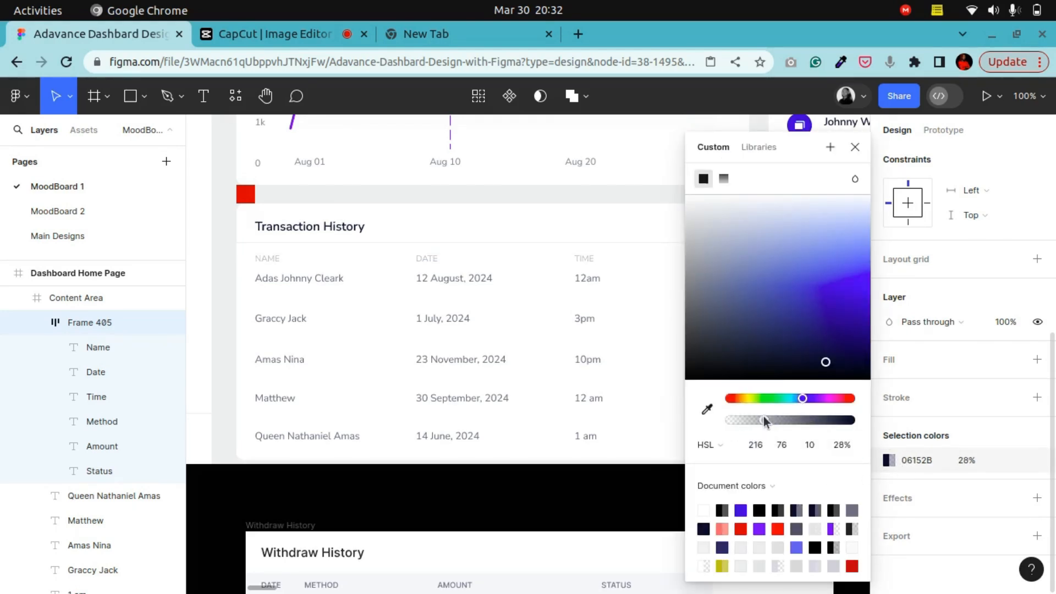
left_click_drag(764, 418, 769, 419)
left_click(473, 497)
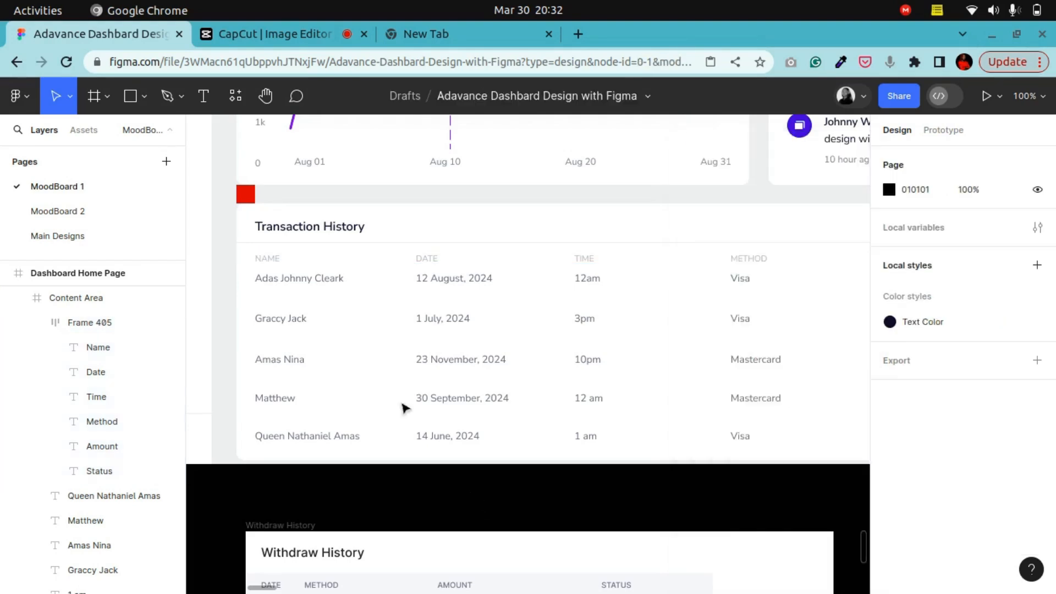
Group all the row texts under the NAME, DATE, TIME, METHOD, AMOUNT and STATUS headers, and nudge them down to Y 780
left_click(264, 281)
left_click(264, 280)
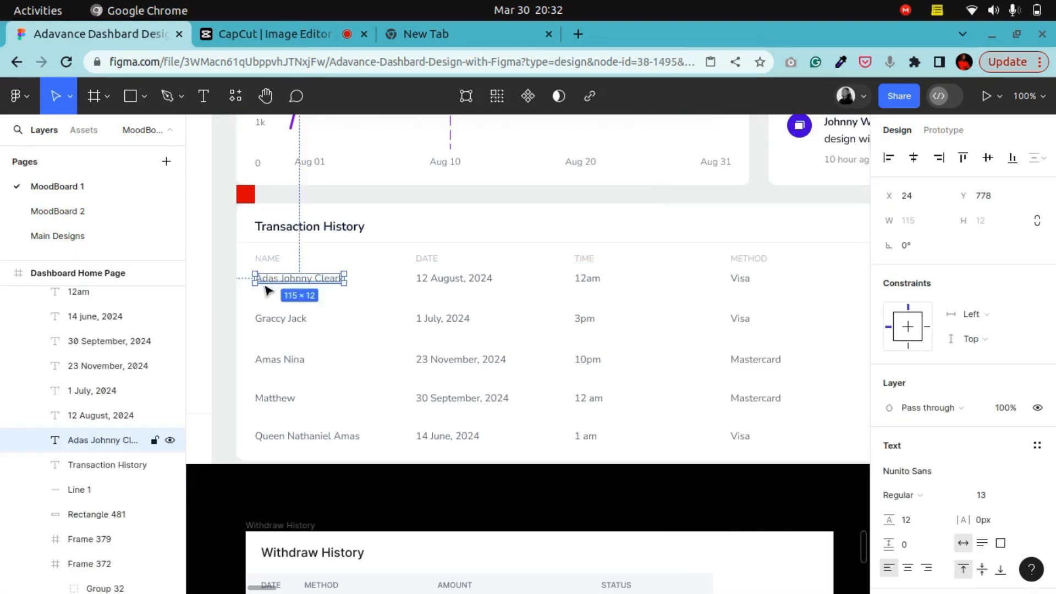
left_click(268, 320, "shift")
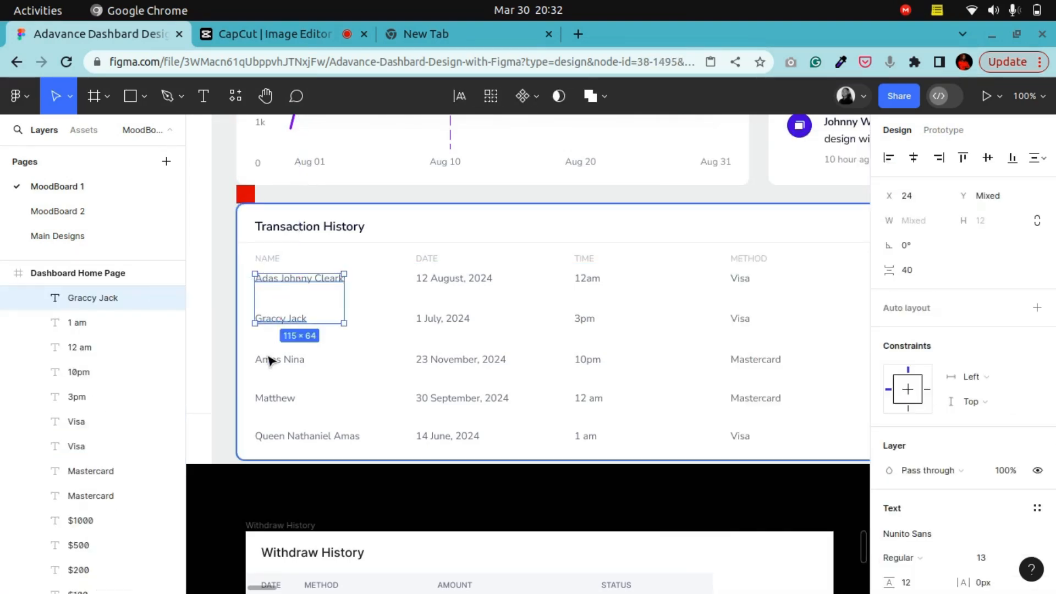
left_click(267, 358, "shift")
left_click(269, 399, "shift")
left_click(272, 437, "shift")
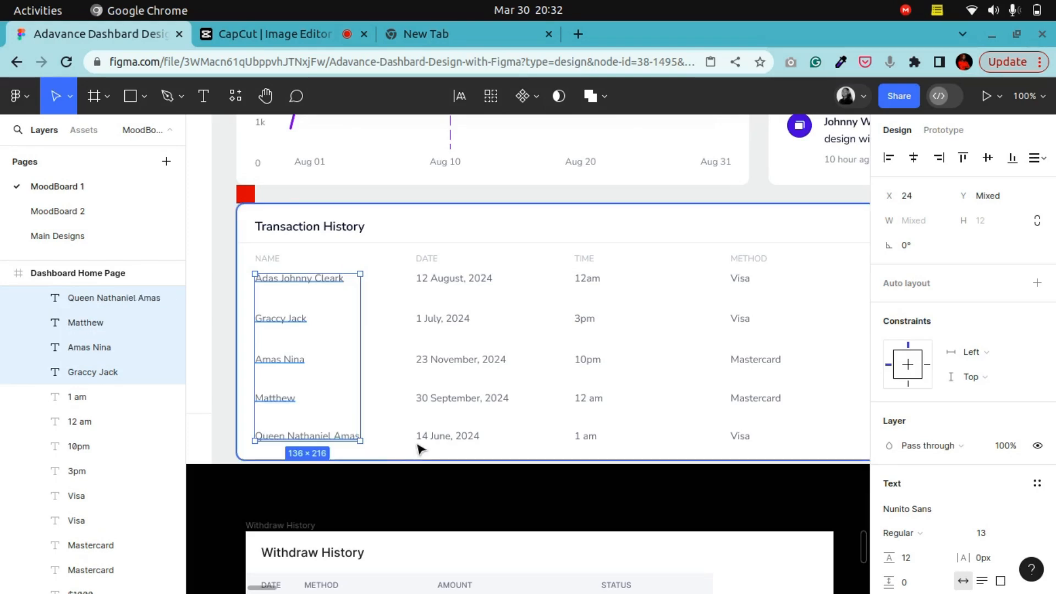
left_click(419, 436, "shift")
left_click(424, 404, "shift")
left_click(439, 361, "shift")
left_click(442, 320, "shift")
left_click(446, 290, "shift")
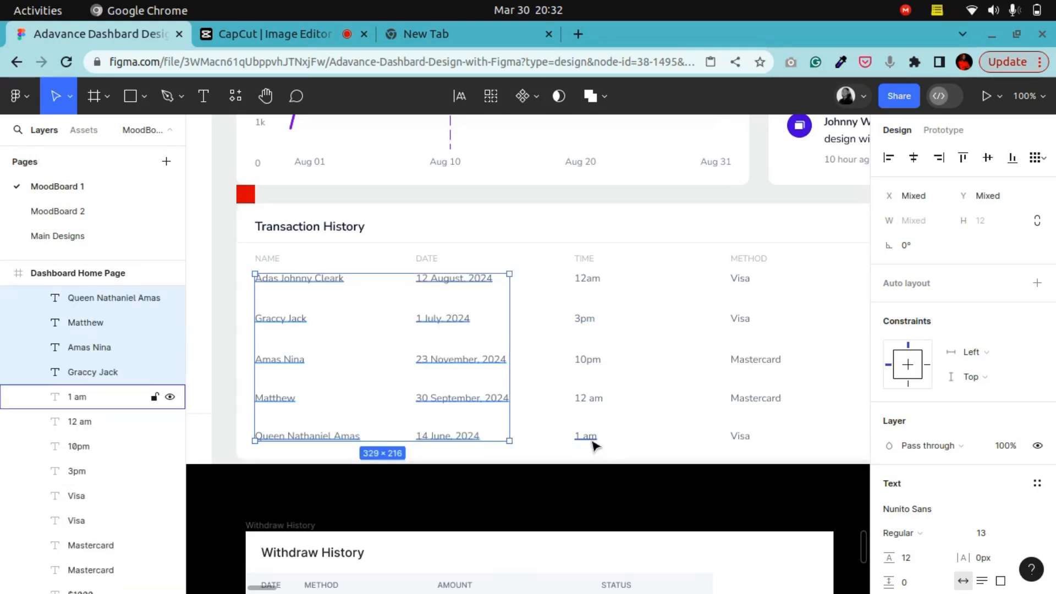
left_click(589, 437, "shift")
left_click(582, 400, "shift")
left_click(587, 361, "shift")
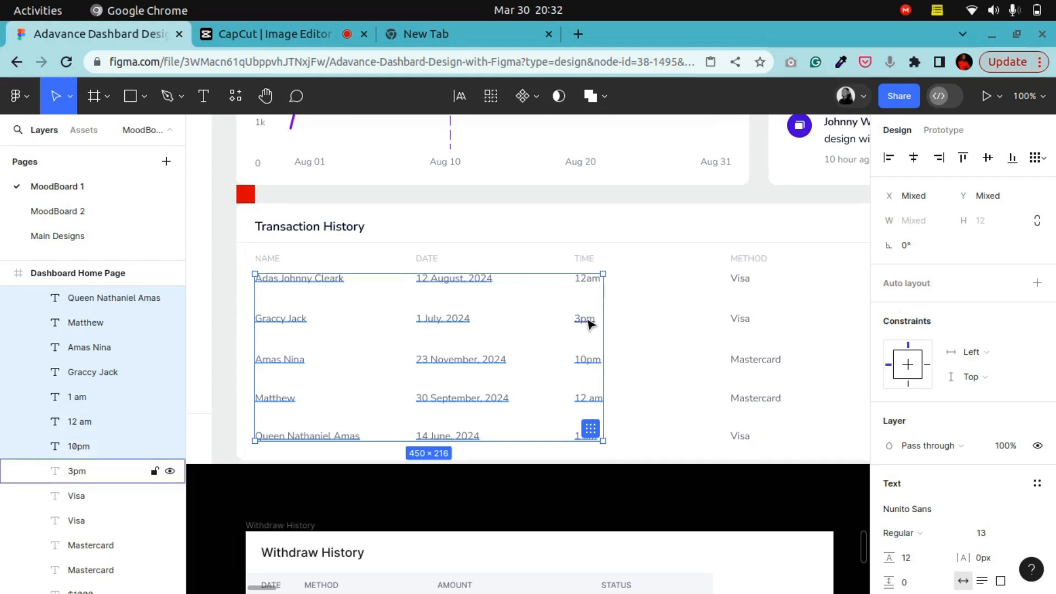
left_click(587, 321, "shift")
left_click(265, 97)
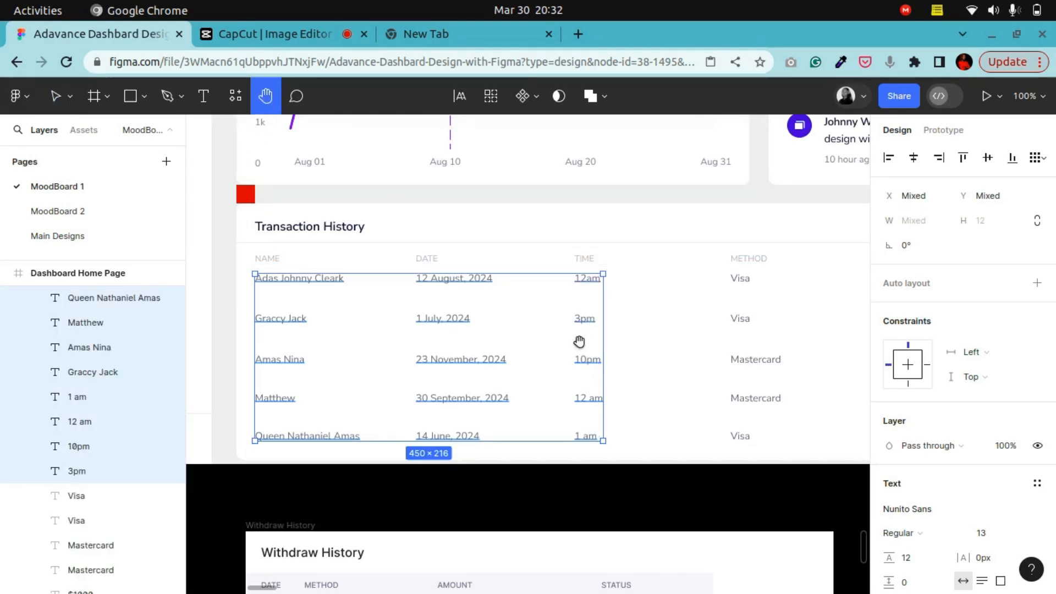
left_click_drag(573, 332, 240, 305)
left_click(55, 96)
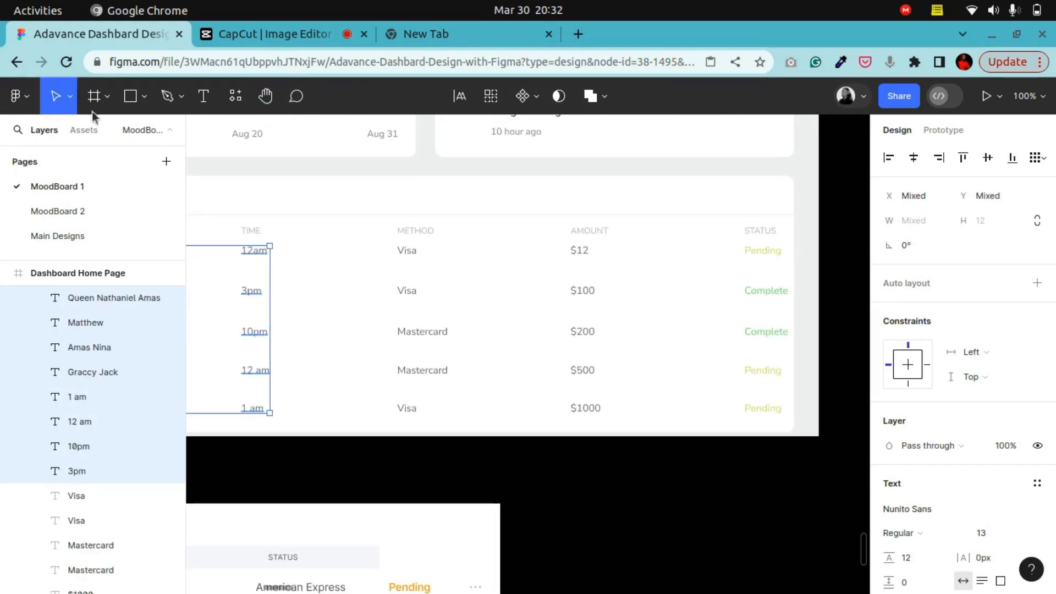
left_click(410, 408, "shift")
left_click(407, 374, "shift")
left_click(406, 333, "shift")
left_click(406, 292, "shift")
left_click(409, 263, "shift")
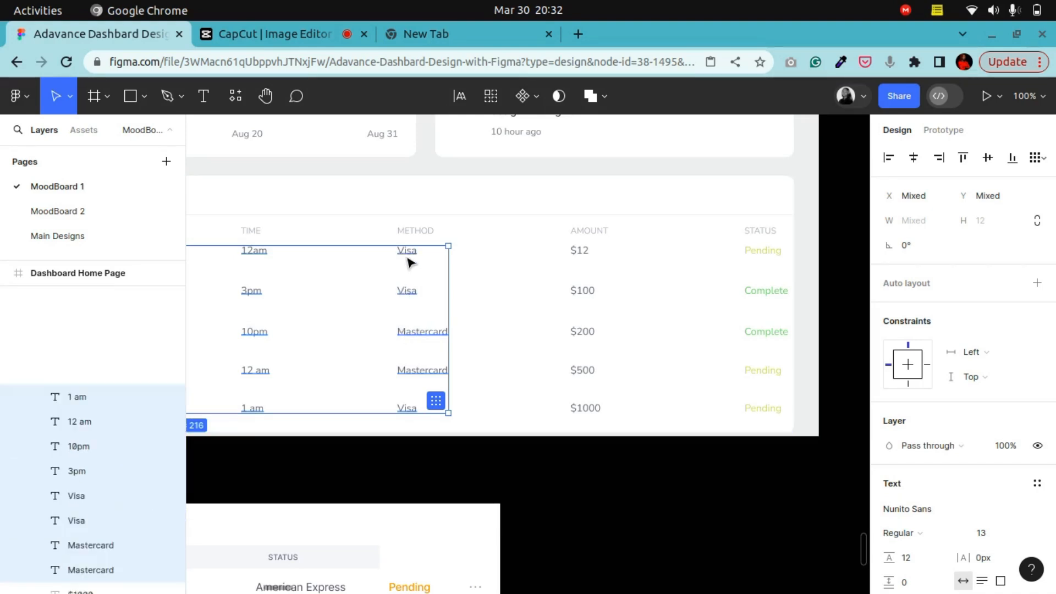
left_click(598, 412, "shift")
left_click(581, 371, "shift")
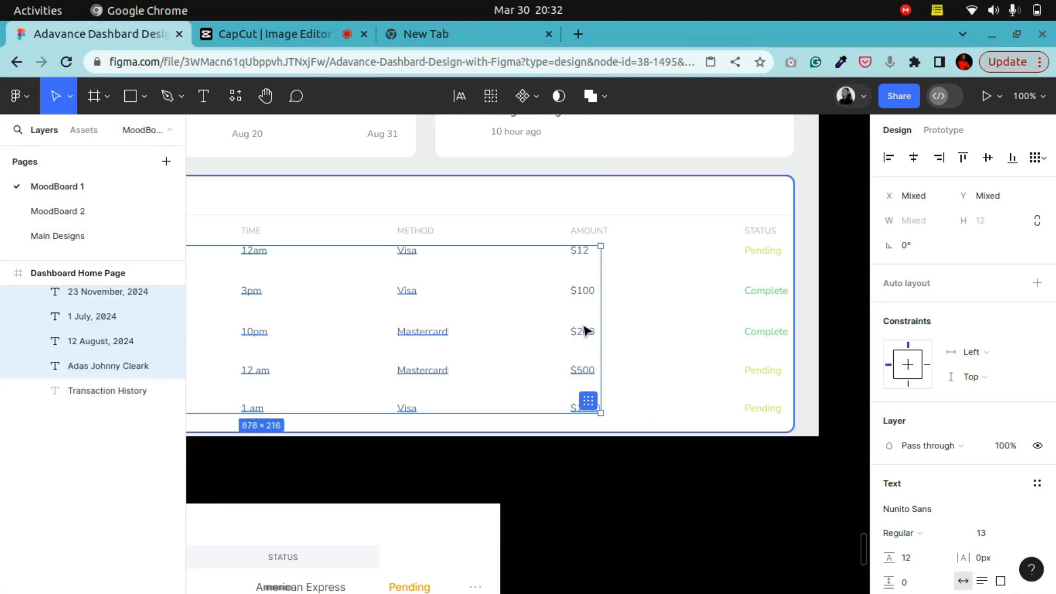
left_click(584, 331, "shift")
left_click(584, 341, "shift")
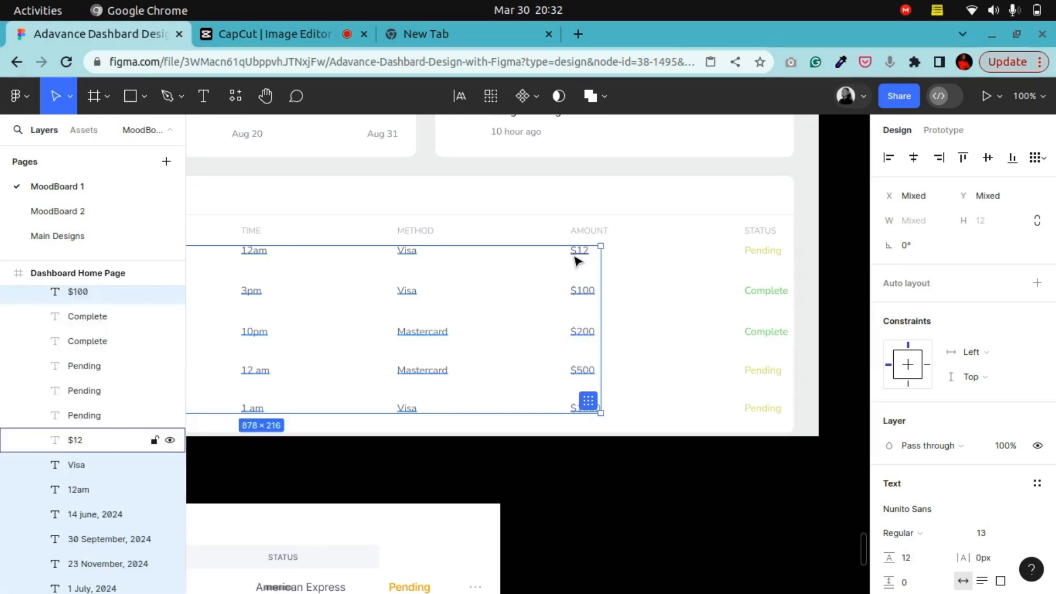
left_click(762, 410, "shift")
left_click(757, 370, "shift")
left_click(759, 331, "shift")
left_click(765, 292, "shift")
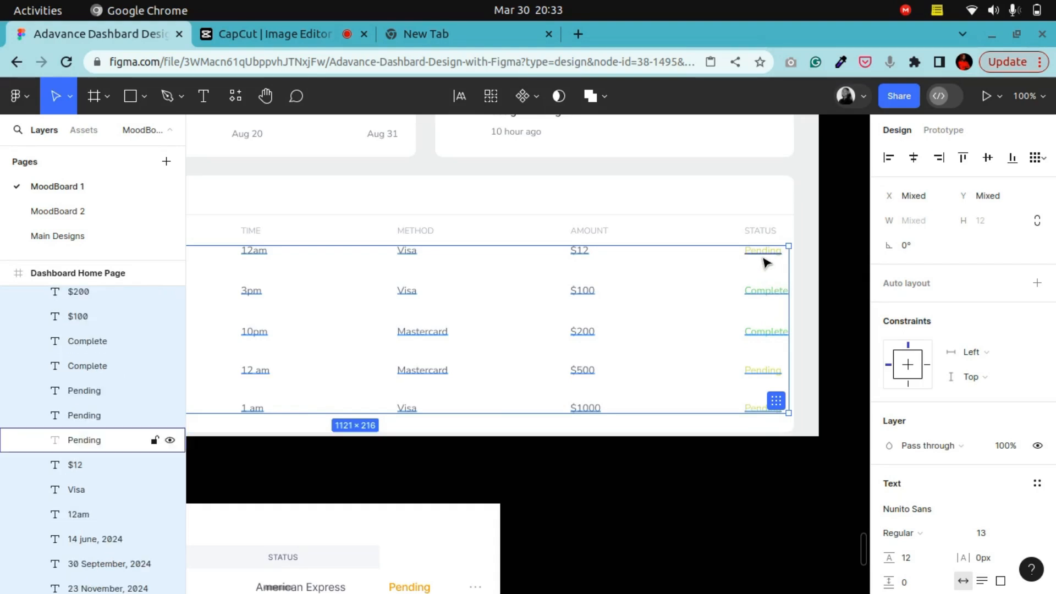
right_click(767, 293)
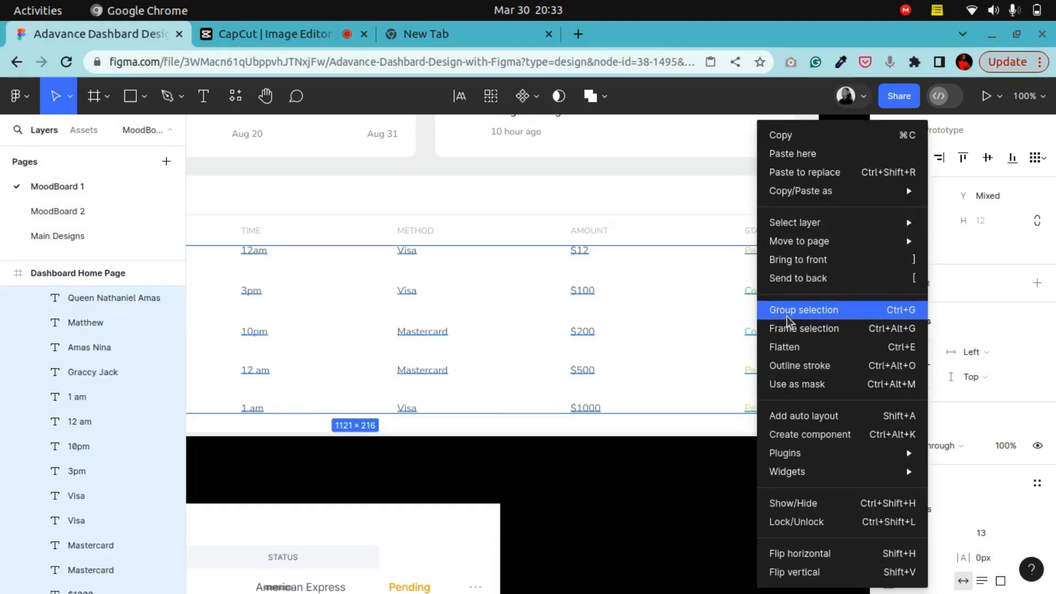
left_click(778, 309)
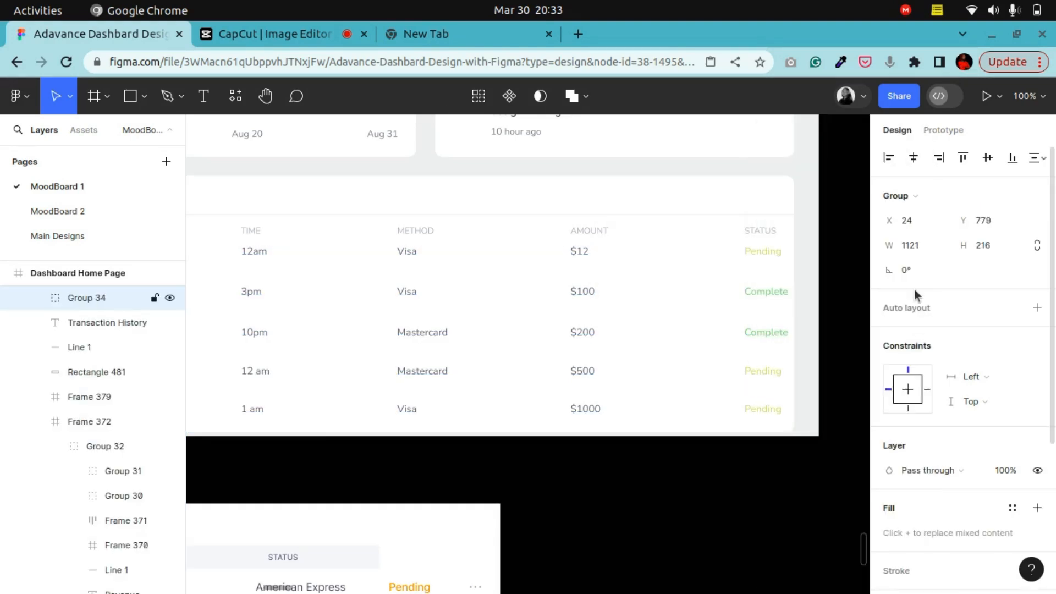
key("Down")
key("Down")
Set the opacity of the 06152B text color in the grouped table rows to 68%
left_click(265, 99)
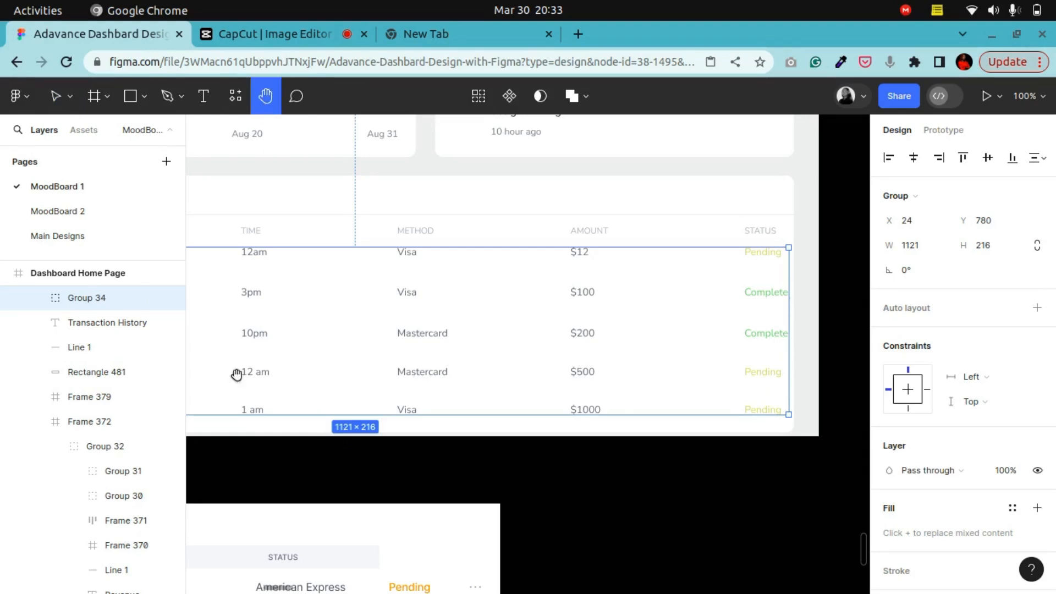
left_click_drag(251, 301, 595, 302)
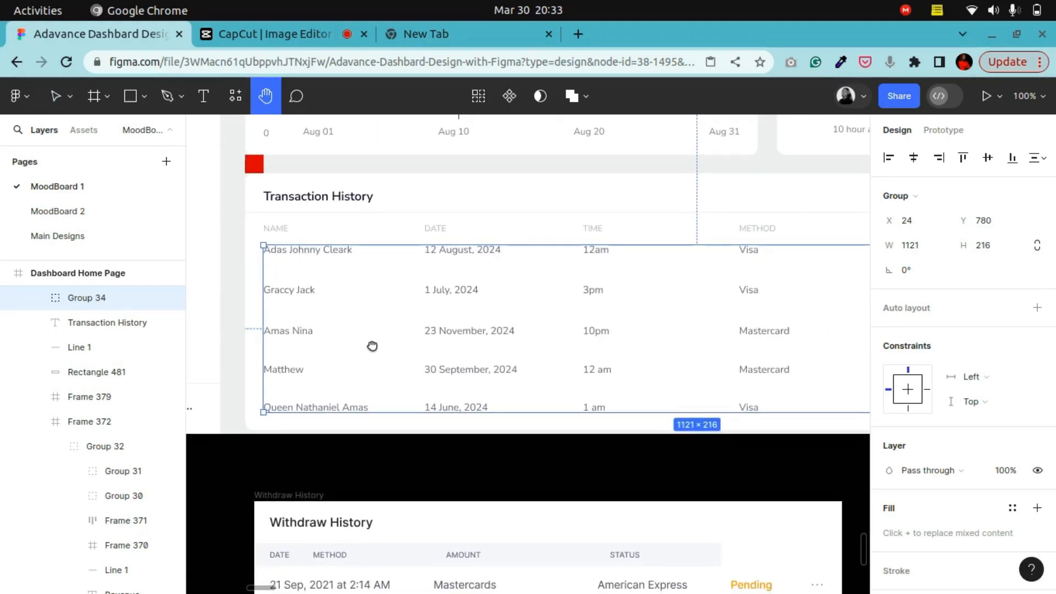
scroll(858, 371, "down", 2)
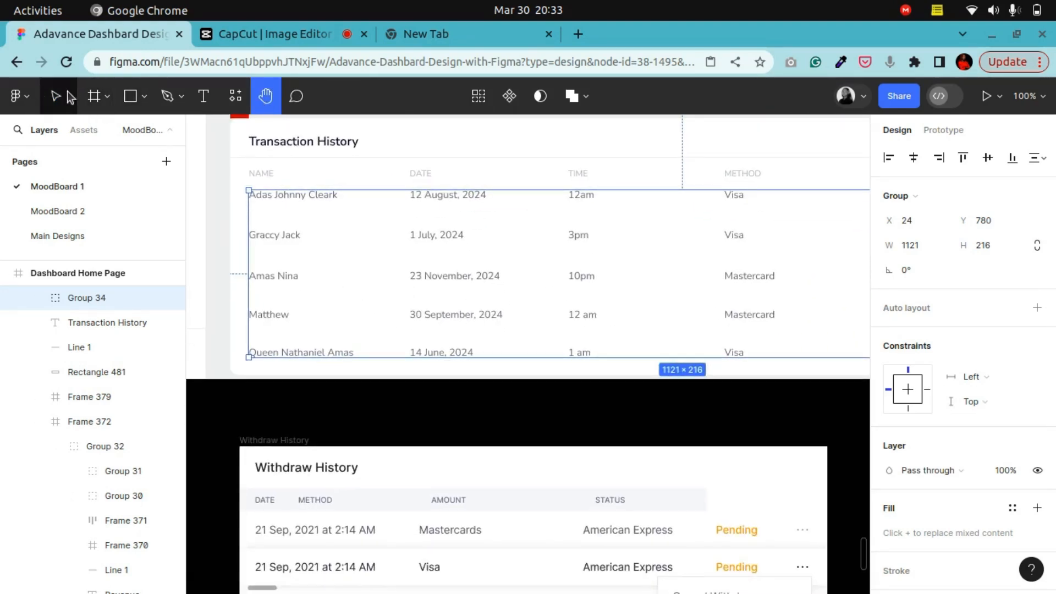
scroll(960, 379, "down", 5)
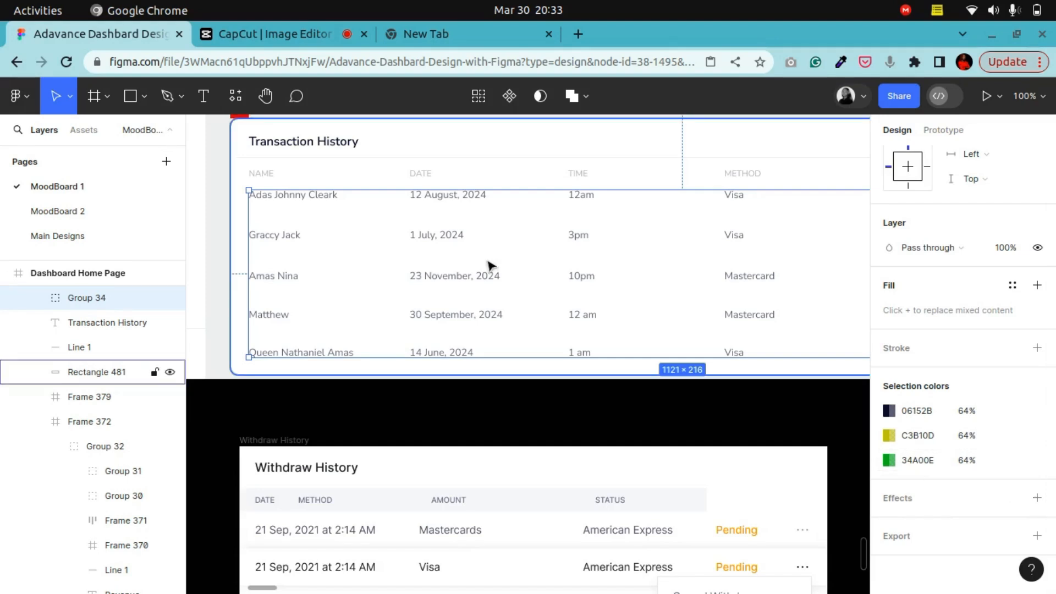
scroll(472, 345, "down", 3)
scroll(472, 346, "up", 3)
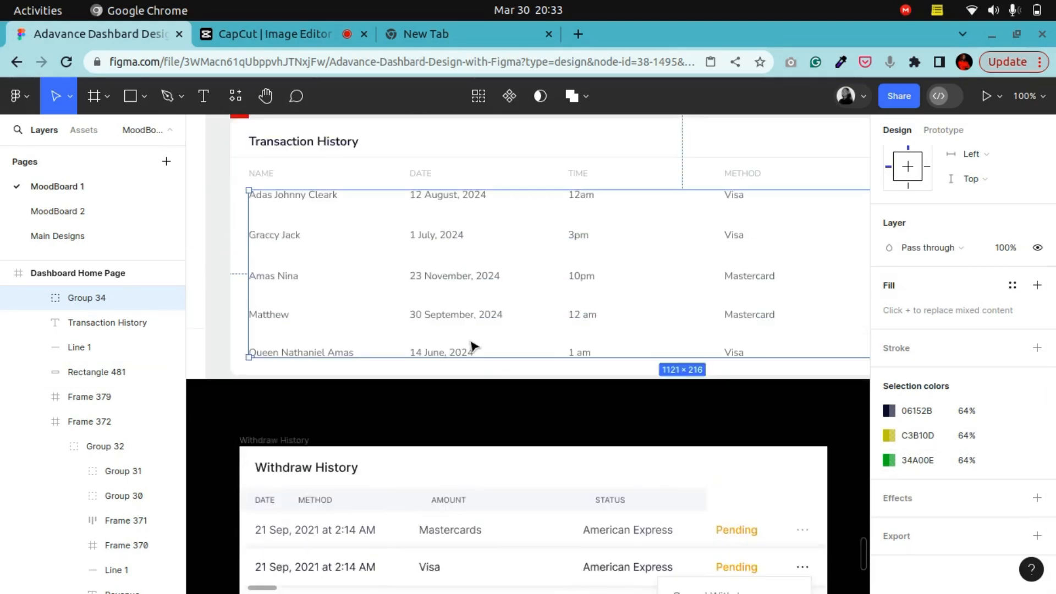
left_click(889, 412)
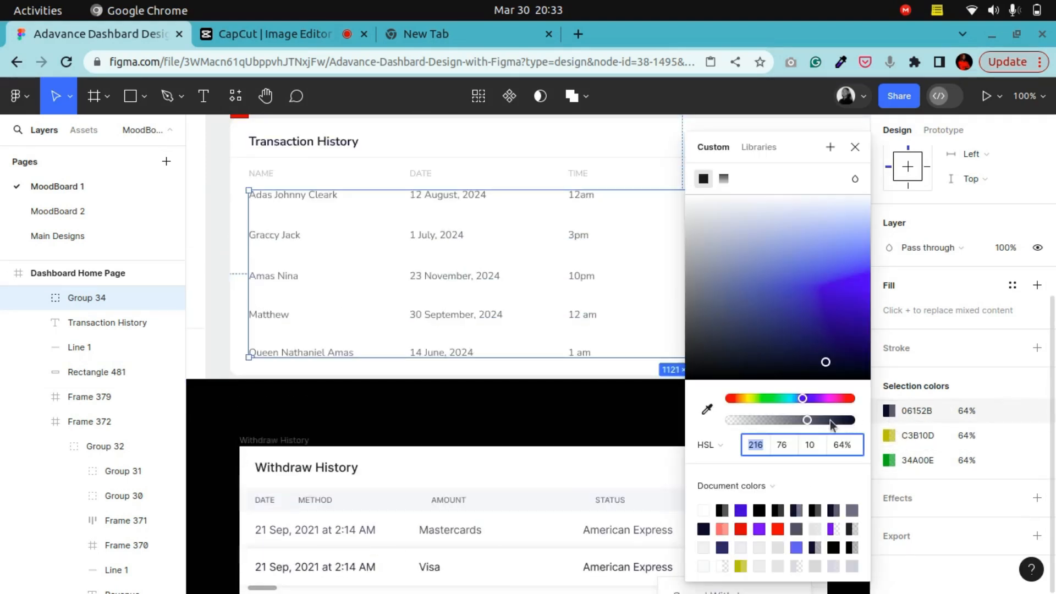
left_click_drag(831, 422, 837, 423)
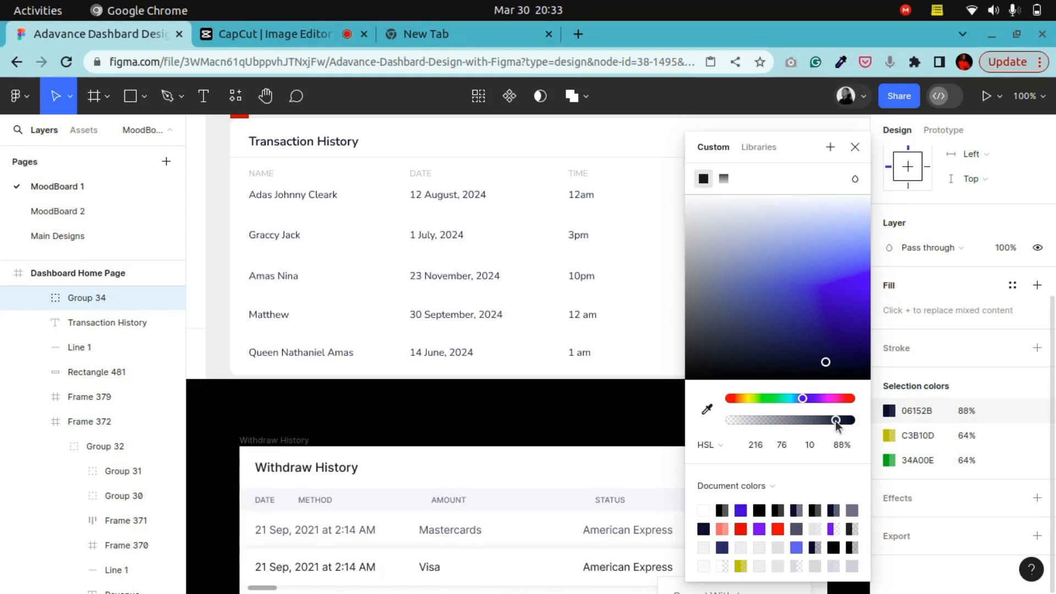
left_click_drag(832, 422, 814, 420)
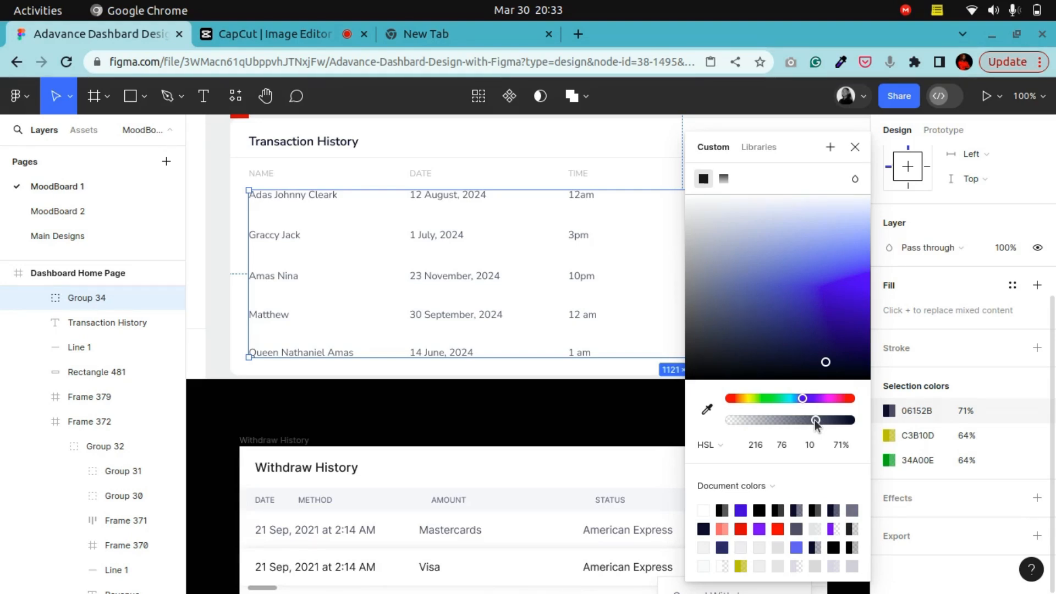
left_click_drag(815, 422, 813, 421)
left_click(846, 445)
scroll(331, 456, "down", 2)
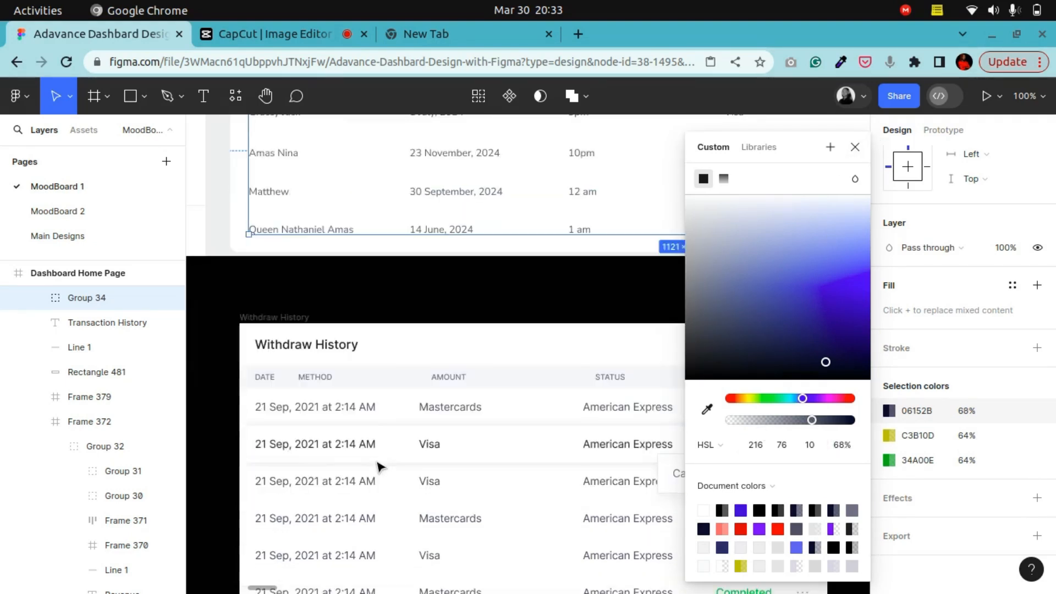
left_click(855, 148)
scroll(550, 314, "up", 3)
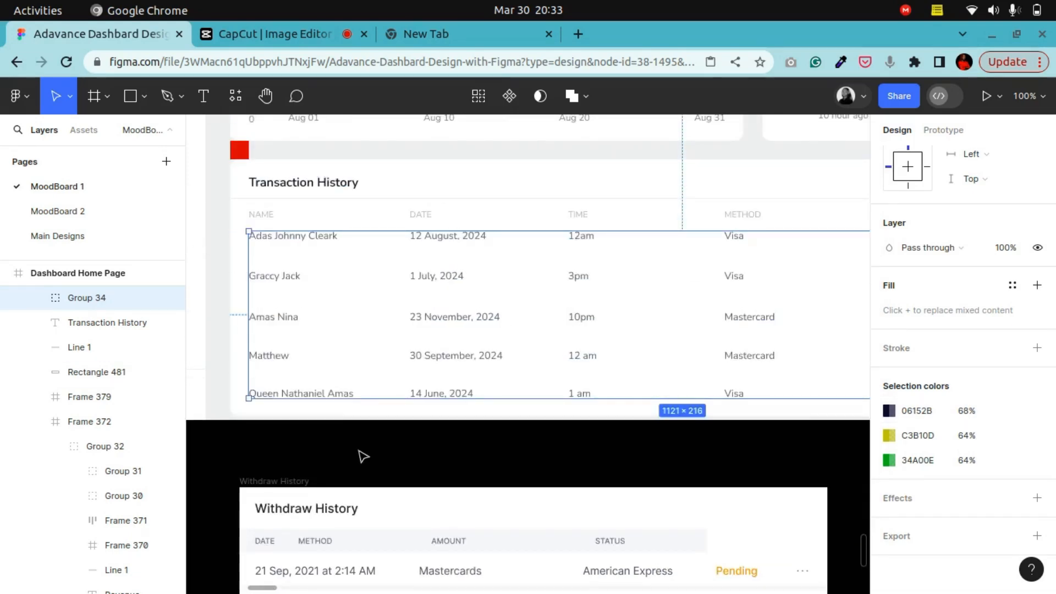
Examine the Transaction History table across all its columns for text contrast and the alignment of its rows
key("Escape")
left_click(265, 97)
mouse_move(714, 396)
left_mouse_down()
mouse_move(289, 375)
mouse_move(636, 405)
mouse_move(637, 396)
left_mouse_up()
mouse_move(352, 286)
left_mouse_down()
mouse_move(643, 347)
mouse_move(494, 136)
mouse_move(505, 126)
left_mouse_up()
mouse_move(554, 360)
left_mouse_down()
mouse_move(437, 524)
mouse_move(437, 514)
left_mouse_up()
mouse_move(333, 273)
left_mouse_down()
mouse_move(777, 370)
mouse_move(5, 265)
left_mouse_up()
mouse_move(457, 330)
left_mouse_down()
mouse_move(698, 193)
mouse_move(620, 226)
mouse_move(774, 439)
left_mouse_up()
mouse_move(286, 224)
left_mouse_down()
mouse_move(426, 274)
mouse_move(381, 270)
left_mouse_up()
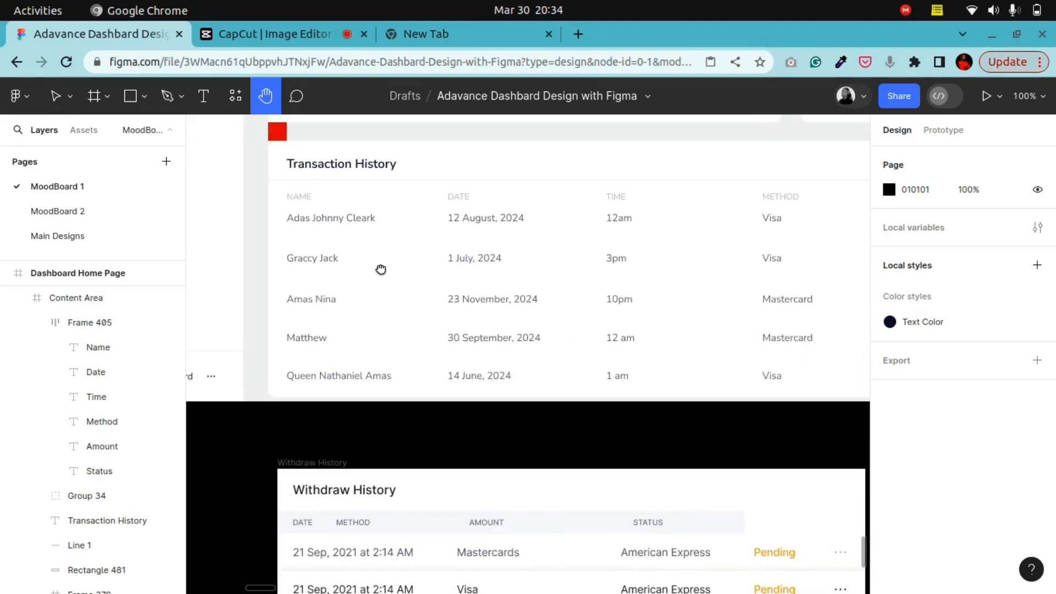
left_click(58, 102)
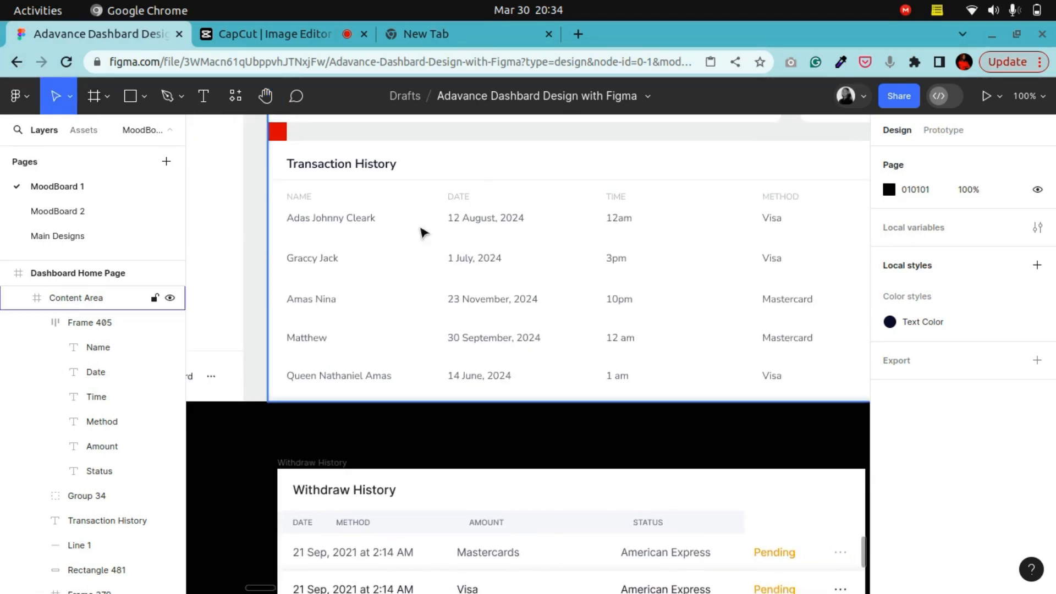
double_click(318, 267)
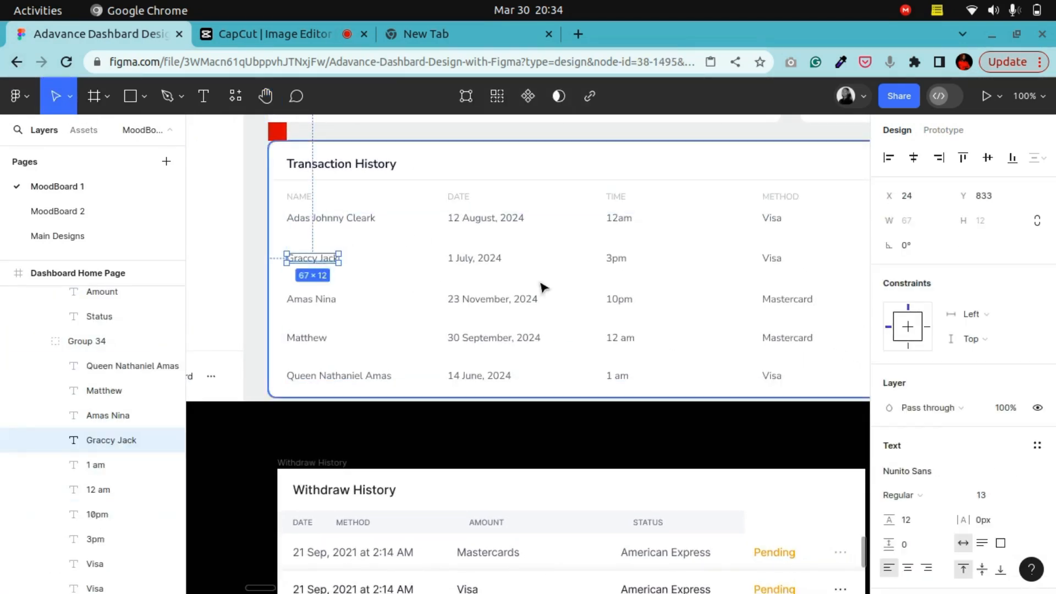
left_click(492, 260)
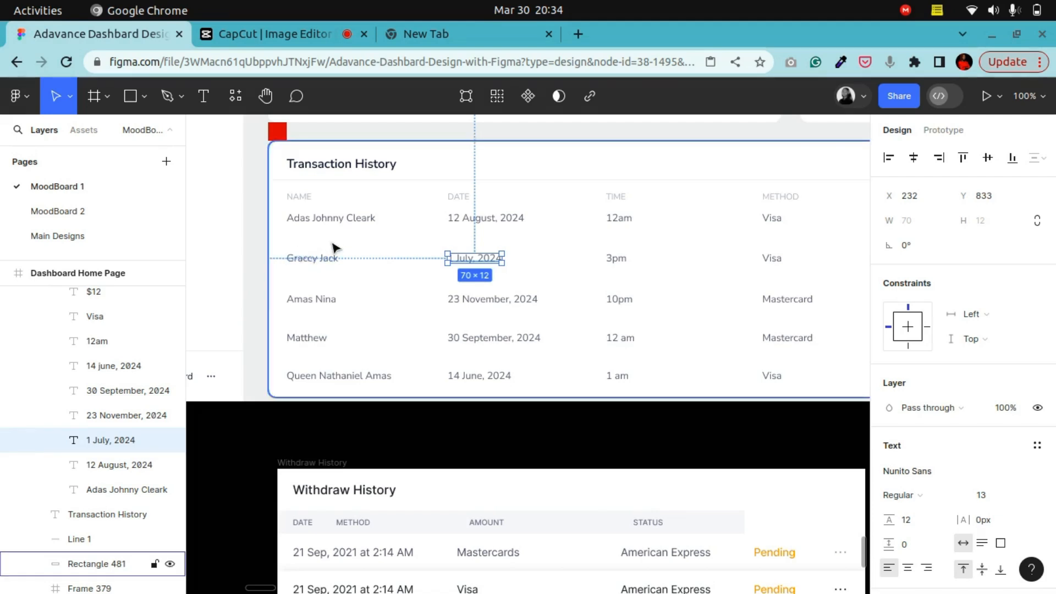
Place a copy of the 24 × 24 red spacer square beside the table's STATUS column, and nest it inside the Content Area frame
key("minus")
left_click(793, 430)
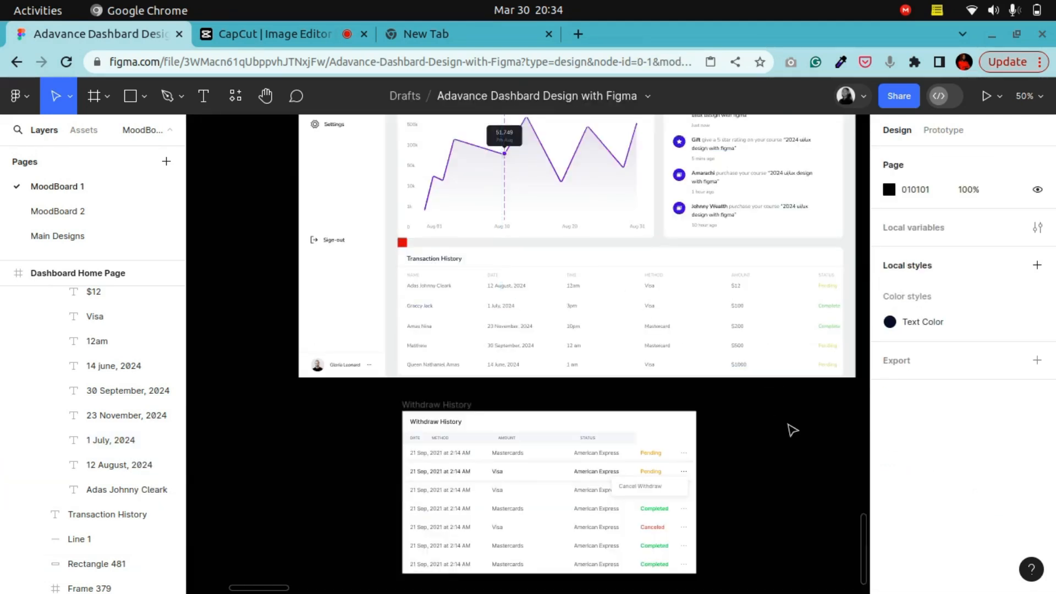
left_click(410, 249)
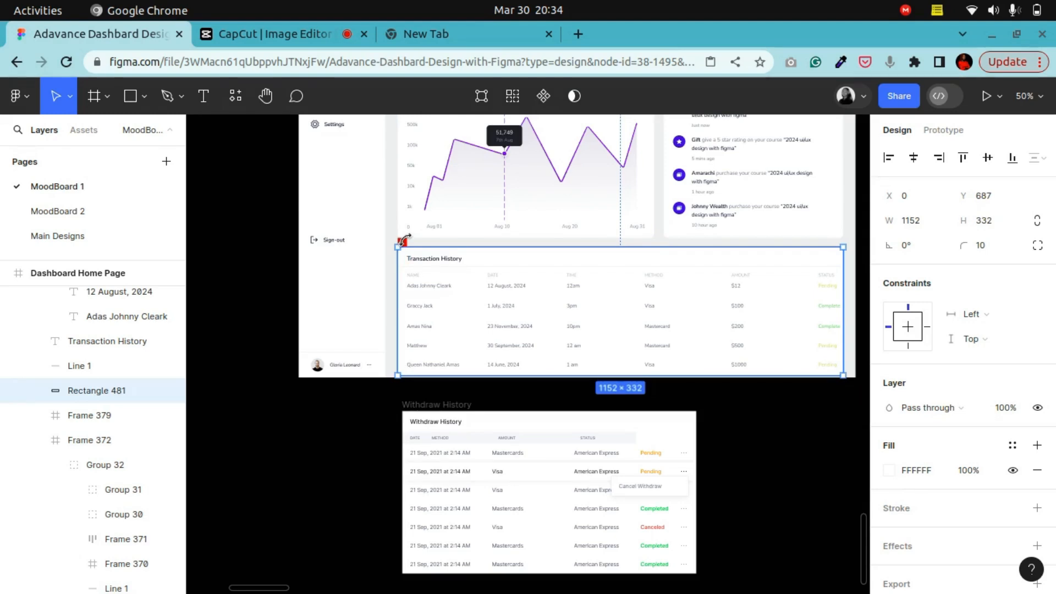
left_click_drag(388, 270, 421, 334)
key("plus")
key("plus")
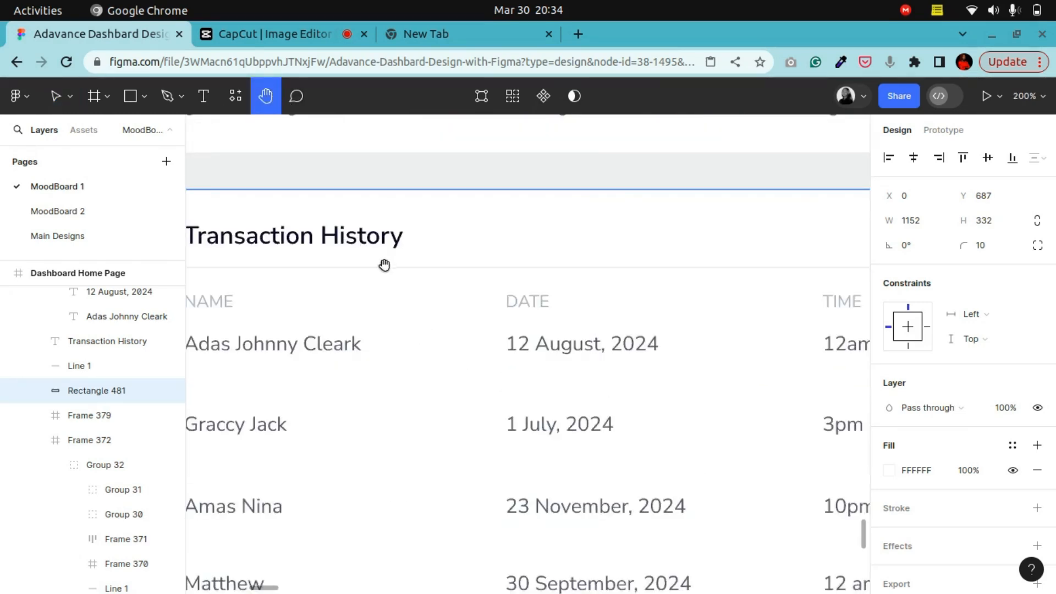
left_click_drag(384, 265, 525, 364)
key("v")
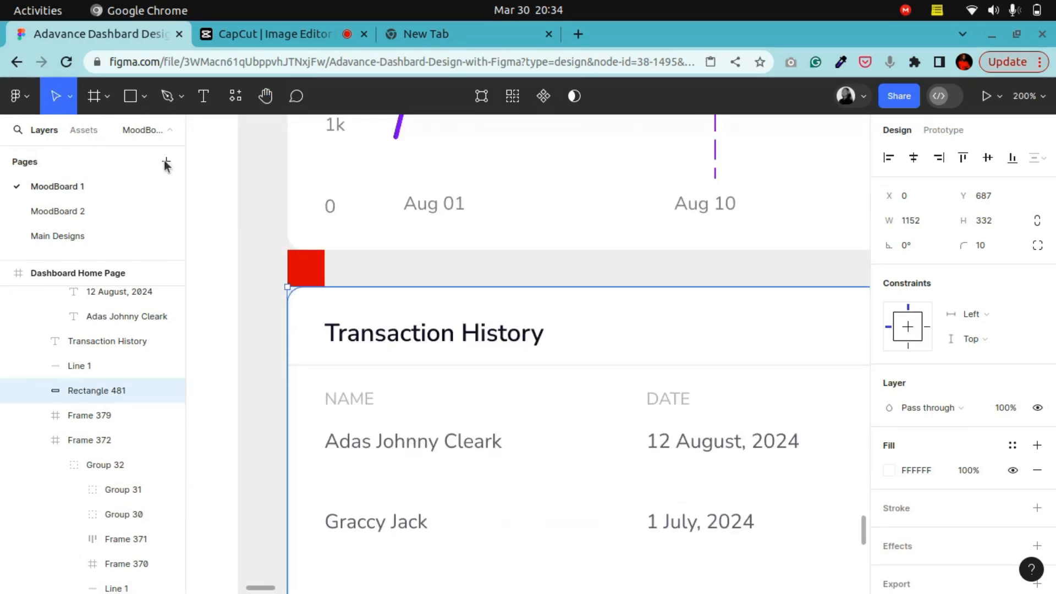
double_click(306, 275)
left_click(201, 96)
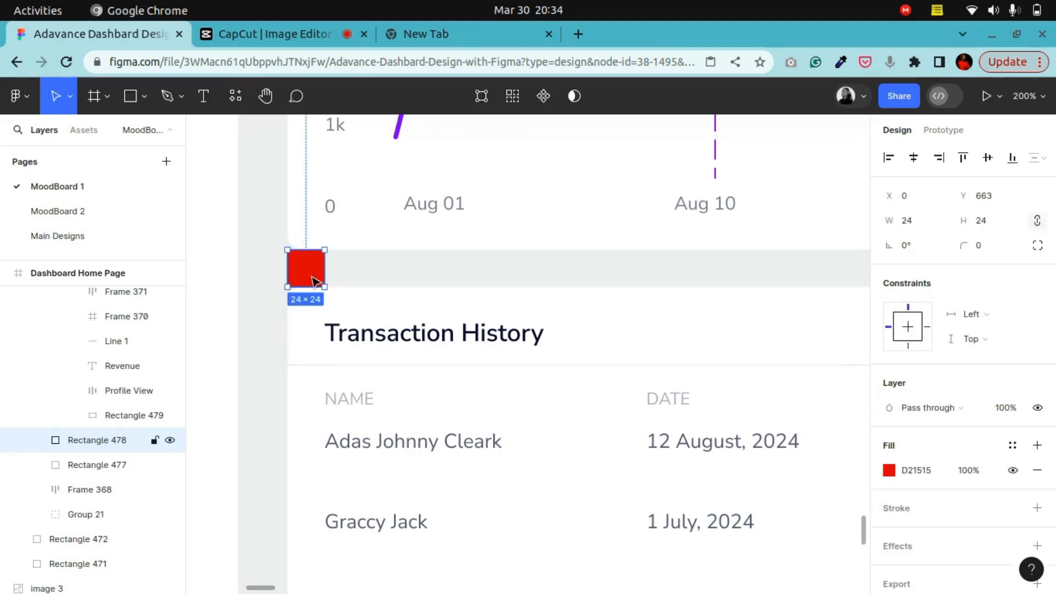
left_click_drag(611, 361, 374, 242)
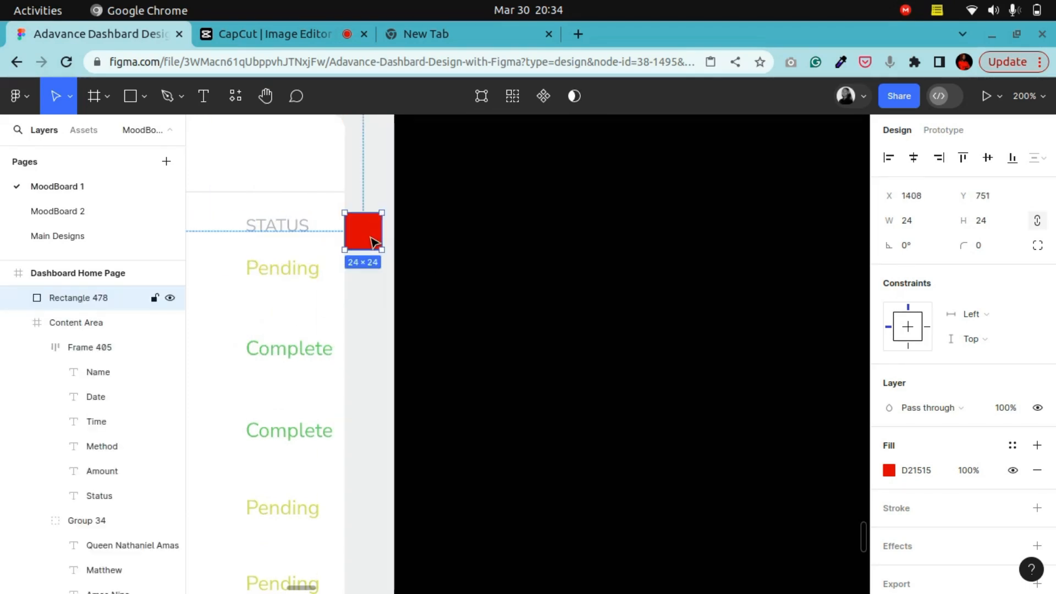
left_click_drag(67, 301, 63, 333)
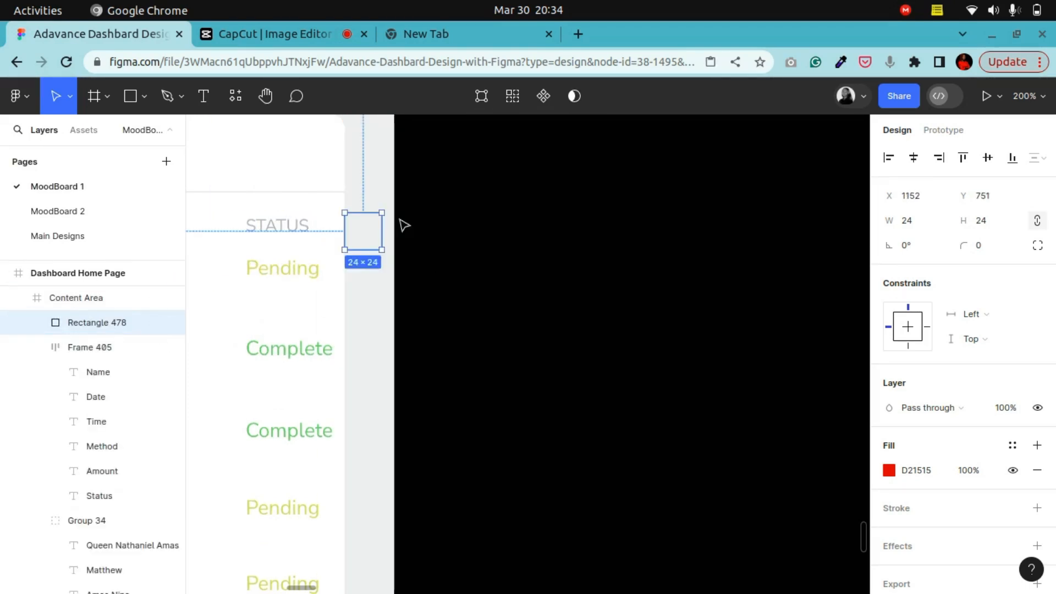
Move the copied red spacer inside the table card's right edge at X 1128, Y 748, and stretch it to a height of 271
left_click_drag(361, 240, 323, 505)
left_click(266, 97)
scroll(418, 370, "up", 3)
scroll(418, 371, "left", 4)
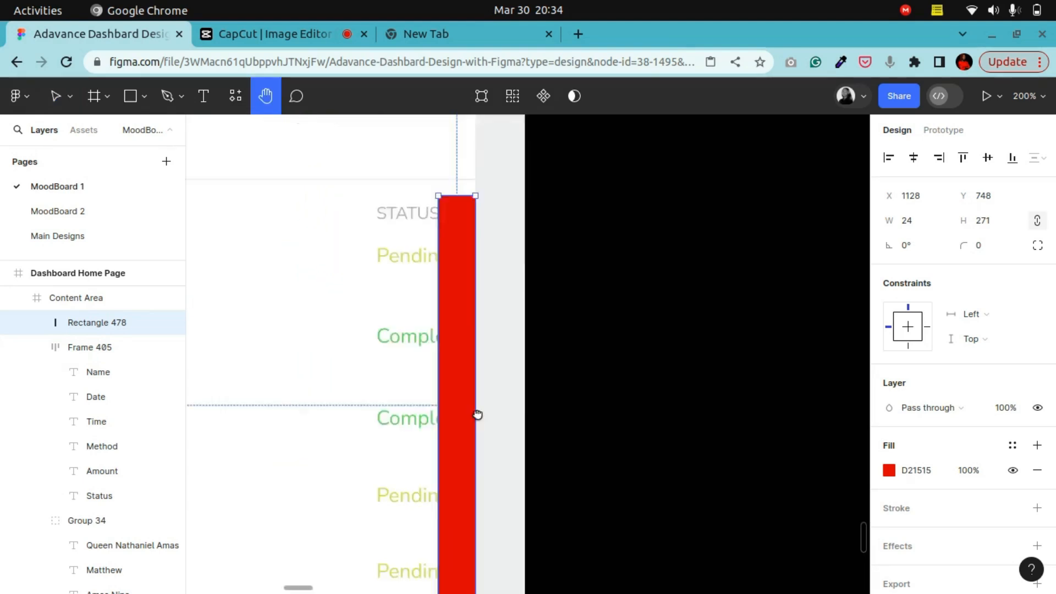
Move all five Pending and Complete status texts left to X 1071 so they end against the red spacer
key("v")
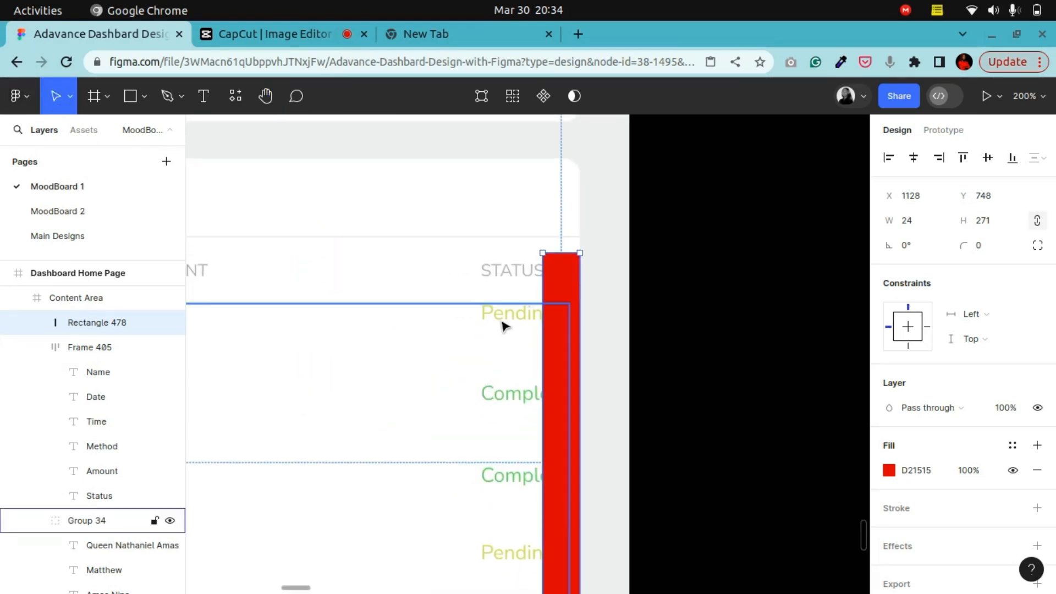
left_click(503, 315)
left_click(521, 399, "shift")
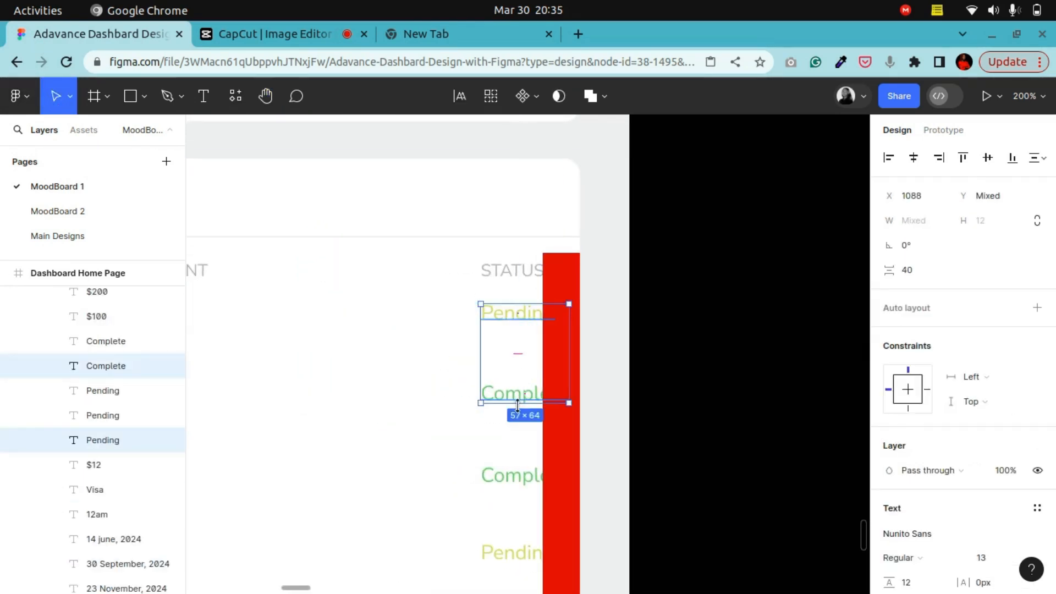
scroll(566, 461, "down", 3)
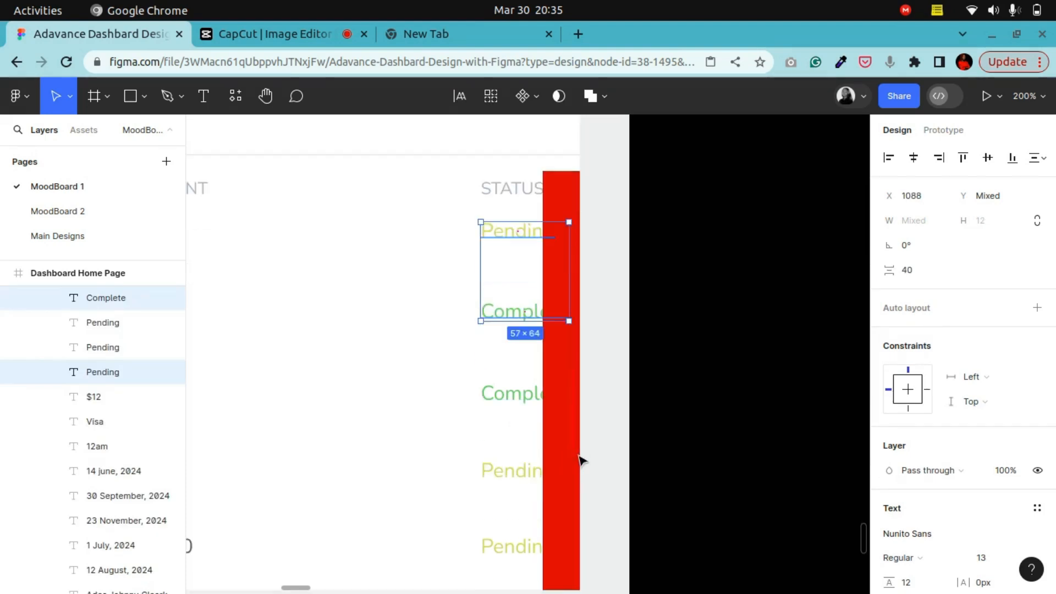
left_click(502, 395, "shift")
left_click(501, 470, "shift")
left_click(503, 547, "shift")
scroll(536, 549, "down", 2)
scroll(537, 549, "down", 3)
key("Left")
key("Left")
key("Left")
key("Left")
scroll(550, 531, "up", 7)
key("Left")
key("Left")
key("Left")
key("Left")
key("Left")
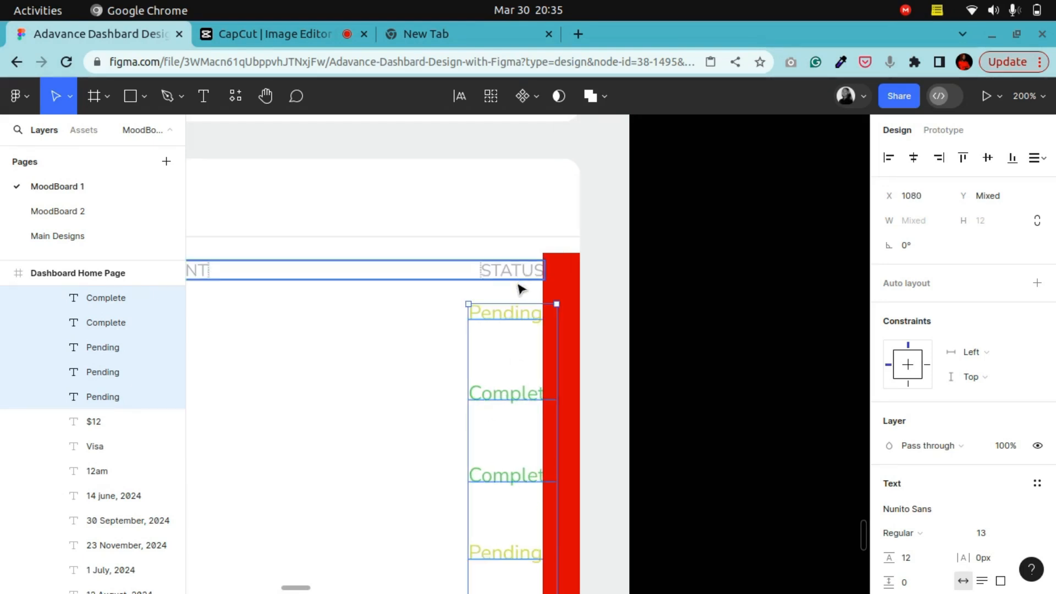
key("Left")
key("Left")
key("Left")
key("Left")
key("Left")
key("Left")
key("Left")
key("Left")
key("Left")
key("Left")
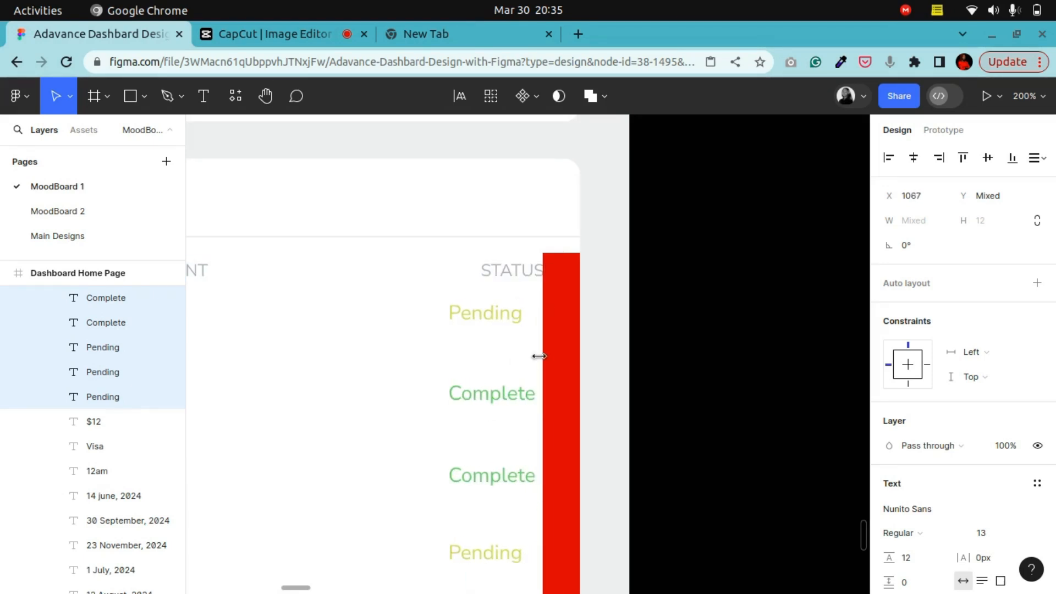
key("Right")
key("Right")
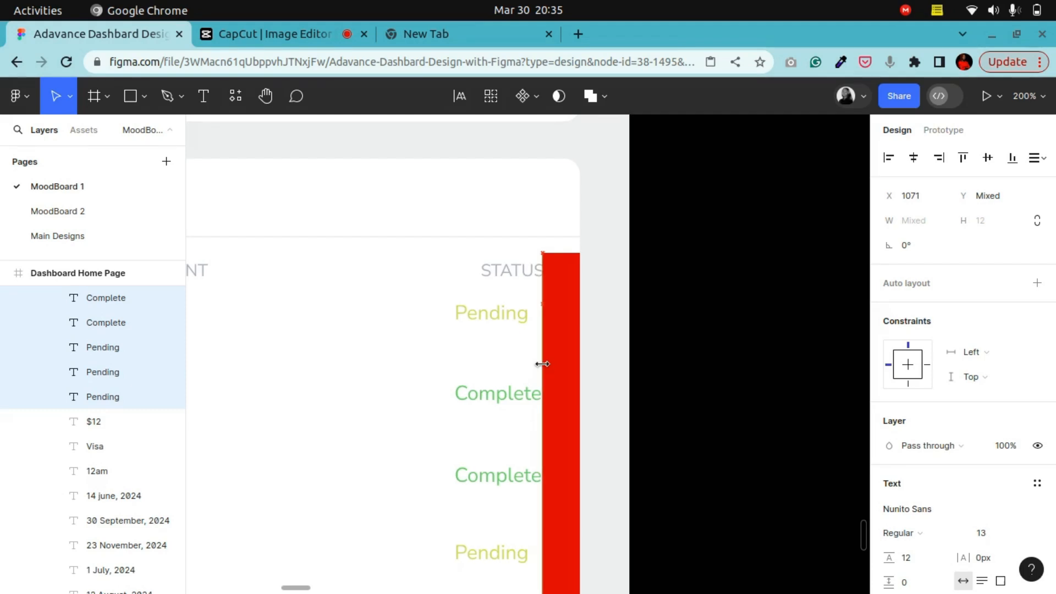
Ungroup the auto layout frame that holds the NAME, DATE, TIME, METHOD, AMOUNT and STATUS headers
left_click(523, 285)
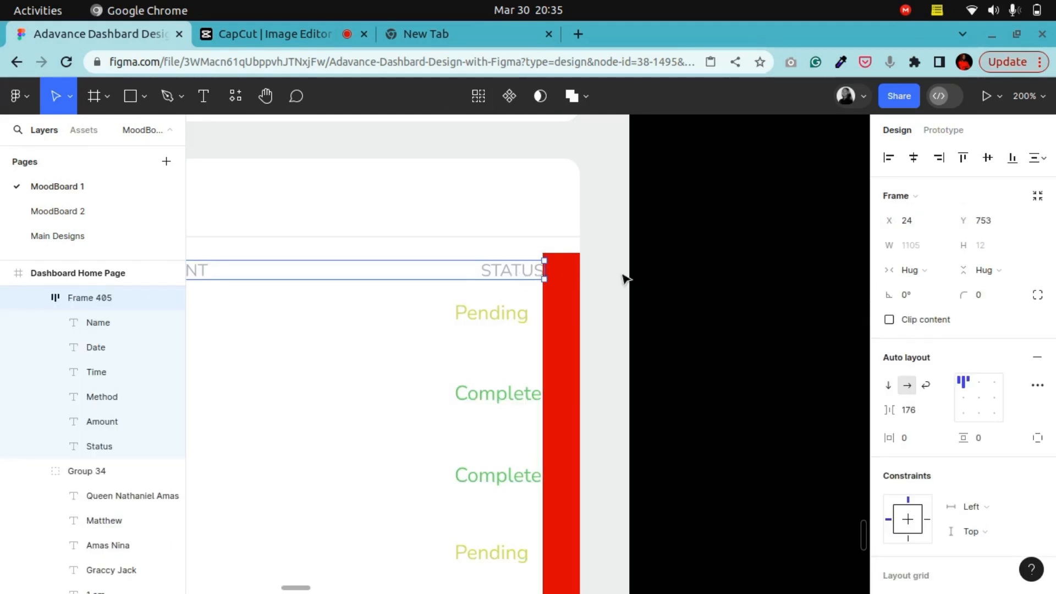
right_click(480, 271)
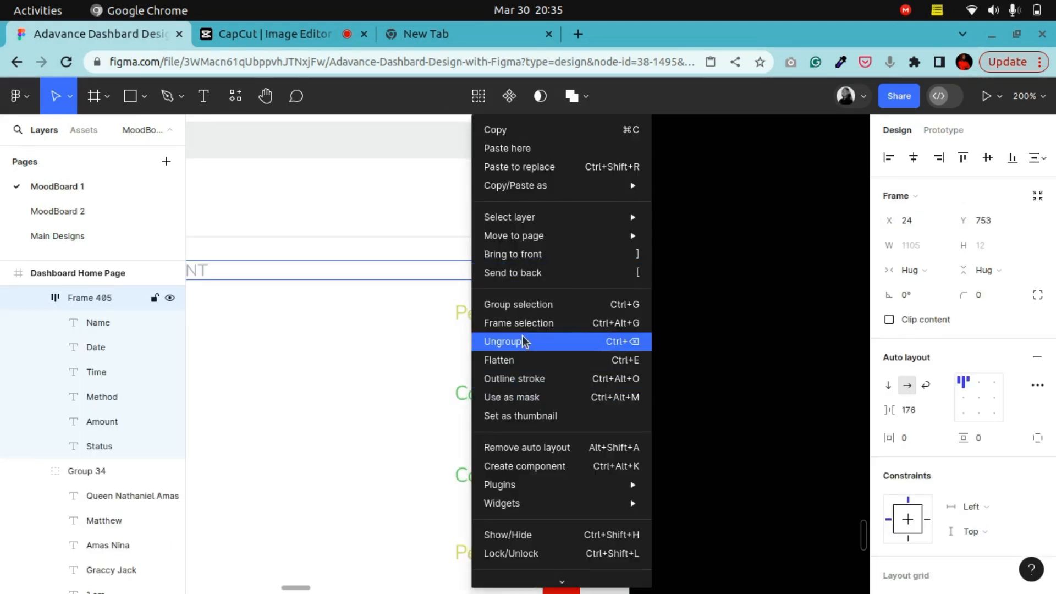
left_click(523, 341)
Move the STATUS header left to X 1071, aligned with the left edge of the status texts
left_click(501, 279)
left_click(500, 279)
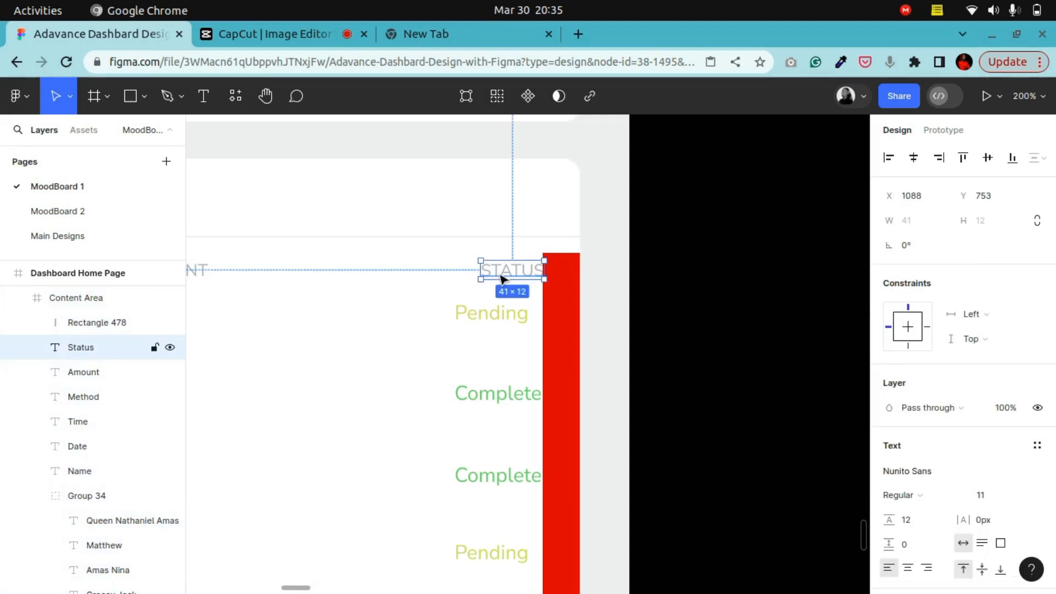
key("Left")
key("Left")
key("Left")
key("Left")
key("Left")
key("Left")
key("Left")
key("Left")
key("Left")
key("Left")
key("Left")
key("Left")
key("Left")
key("Left")
key("Left")
key("Left")
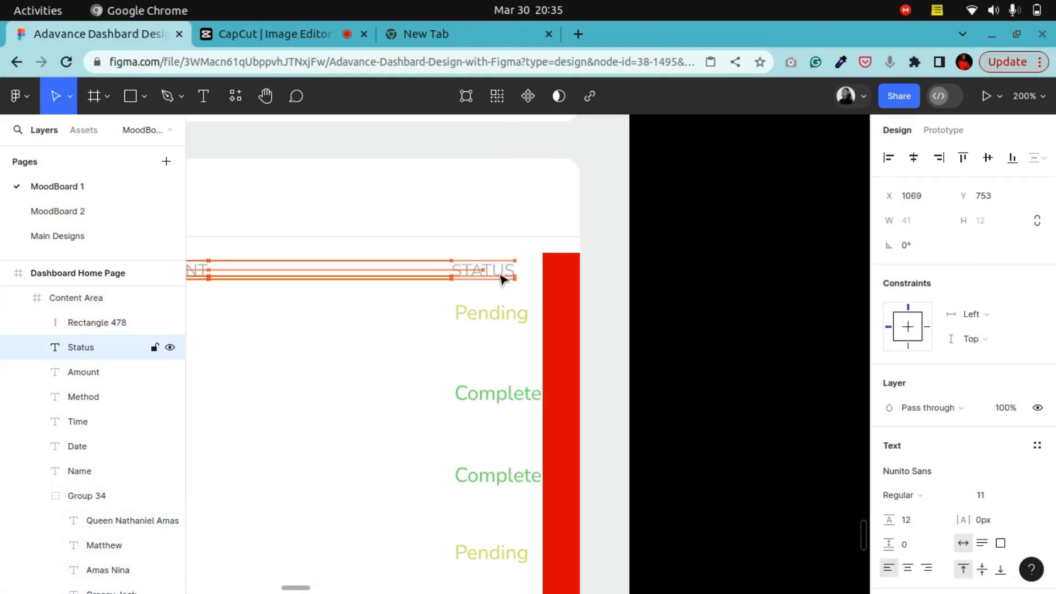
left_click_drag(501, 278, 504, 278)
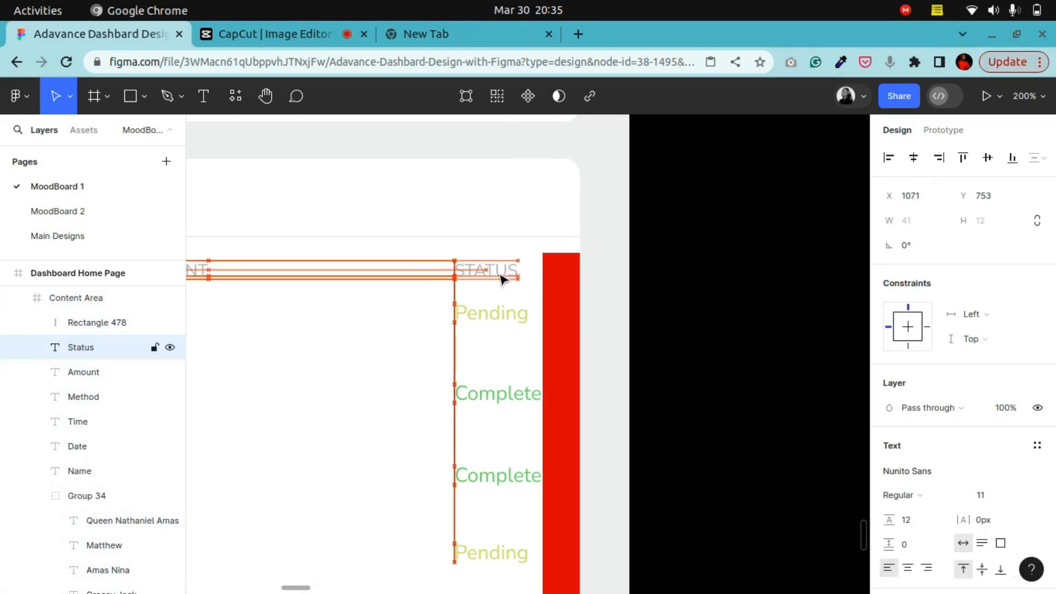
Delete the tall red spacer bar at the right edge of the Transaction History table
left_click(679, 287)
key("minus")
key("minus")
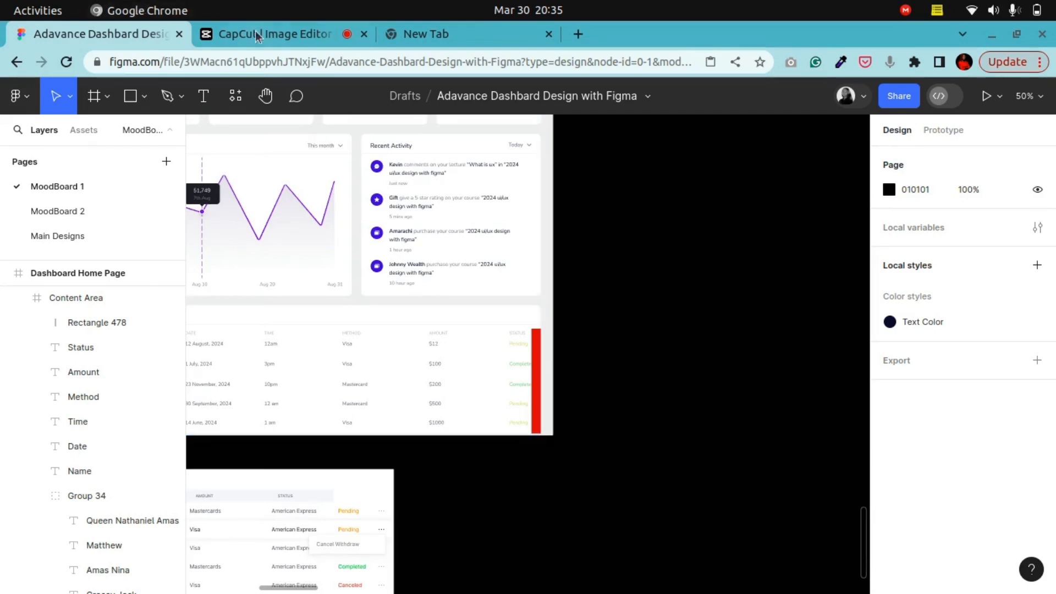
left_click(267, 100)
left_click_drag(431, 477, 668, 416)
left_click_drag(453, 364, 455, 329)
left_click_drag(380, 325, 374, 341)
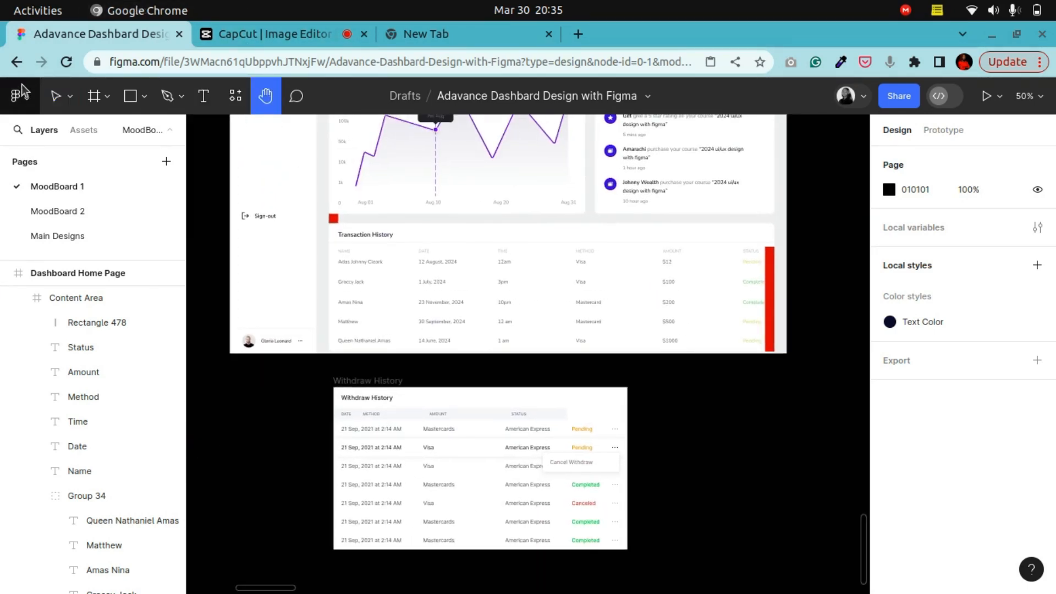
left_click(56, 96)
left_click(721, 287)
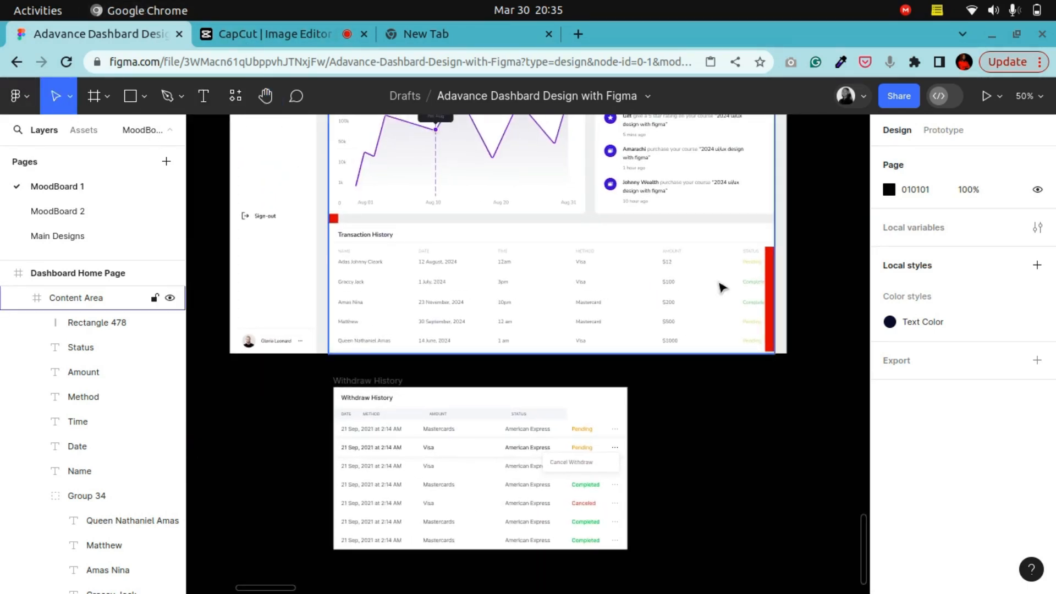
left_click(771, 328)
key("Delete")
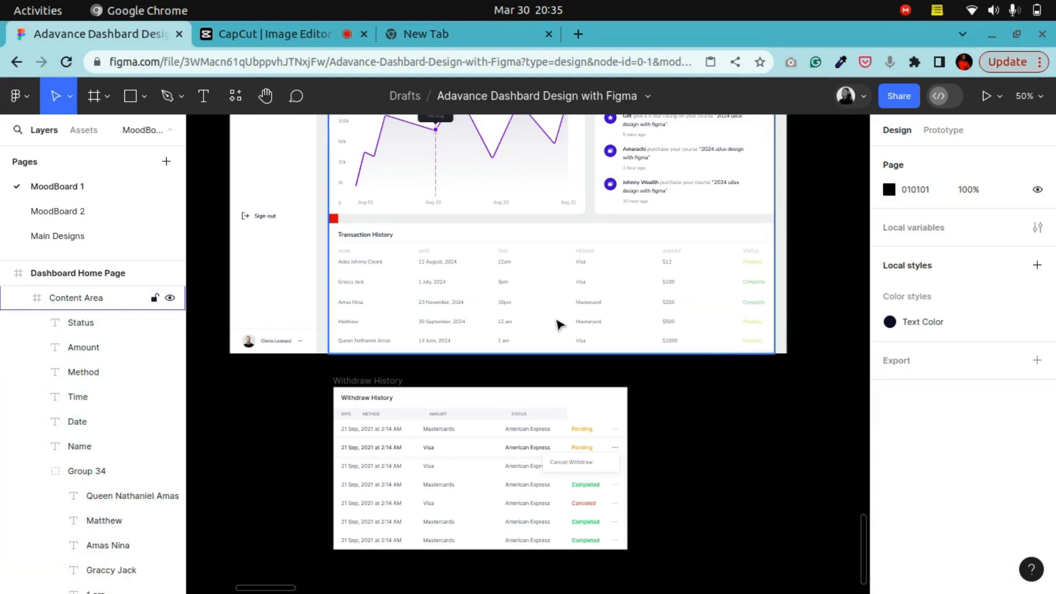
Examine the Transaction History table's columns and compare its layout with the Recent Activity card above
scroll(530, 312, "up", 3)
scroll(517, 312, "down", 1)
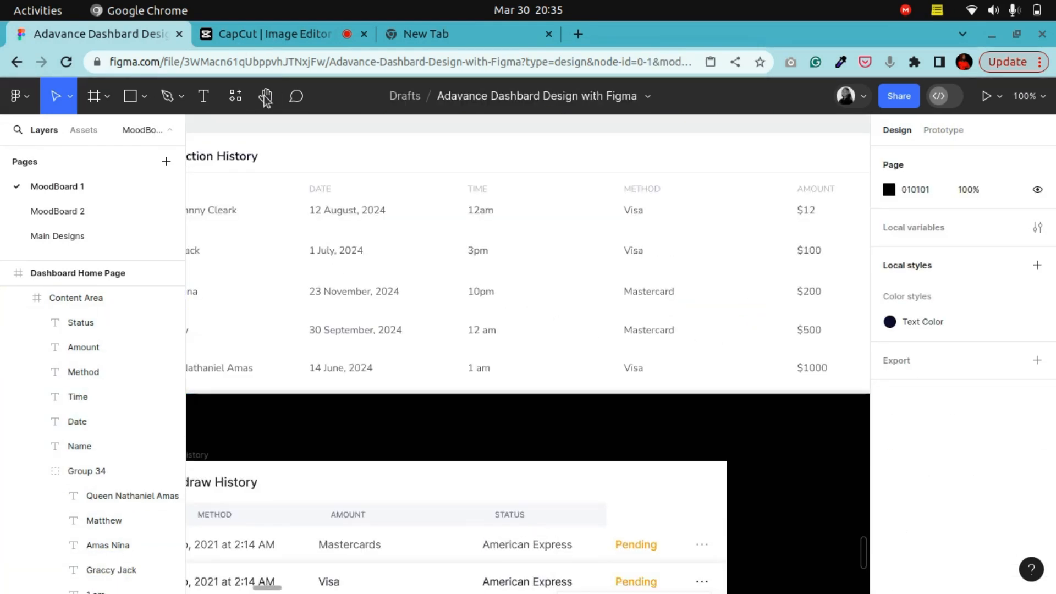
left_click(266, 94)
left_click_drag(283, 262, 539, 257)
left_click_drag(825, 280, 299, 312)
left_click_drag(465, 304, 534, 306)
left_click_drag(204, 279, 584, 280)
left_click_drag(581, 321, 531, 320)
left_click_drag(637, 305, 537, 312)
left_click_drag(727, 299, 226, 337)
left_click_drag(472, 244, 566, 346)
left_click(57, 100)
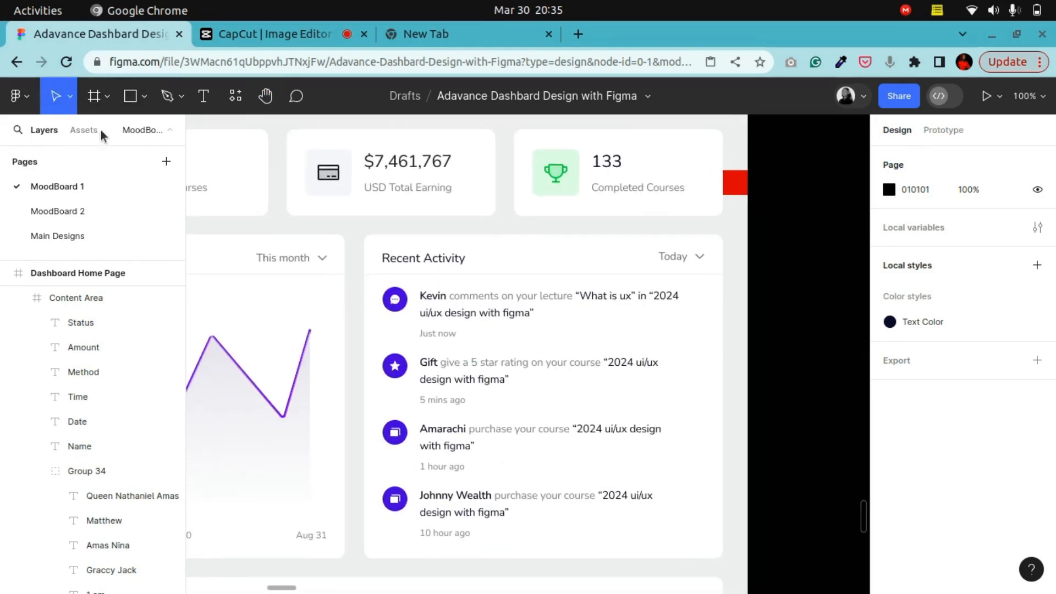
scroll(571, 345, "down", 5)
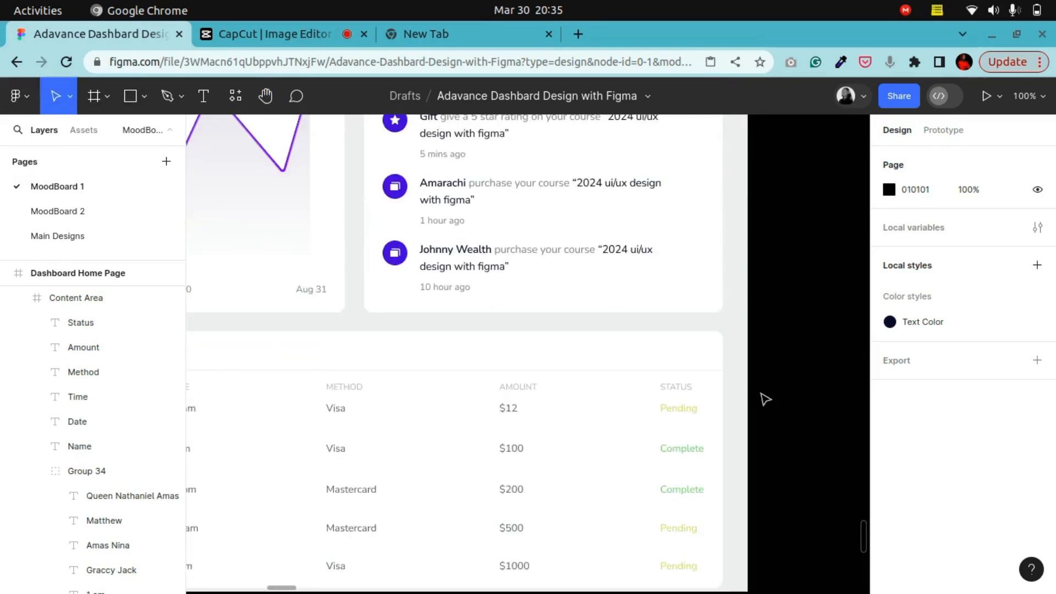
Undo the deletion of the red spacer bar and extend it up to the card's top edge at Y 687, 332 high
key("ctrl+z")
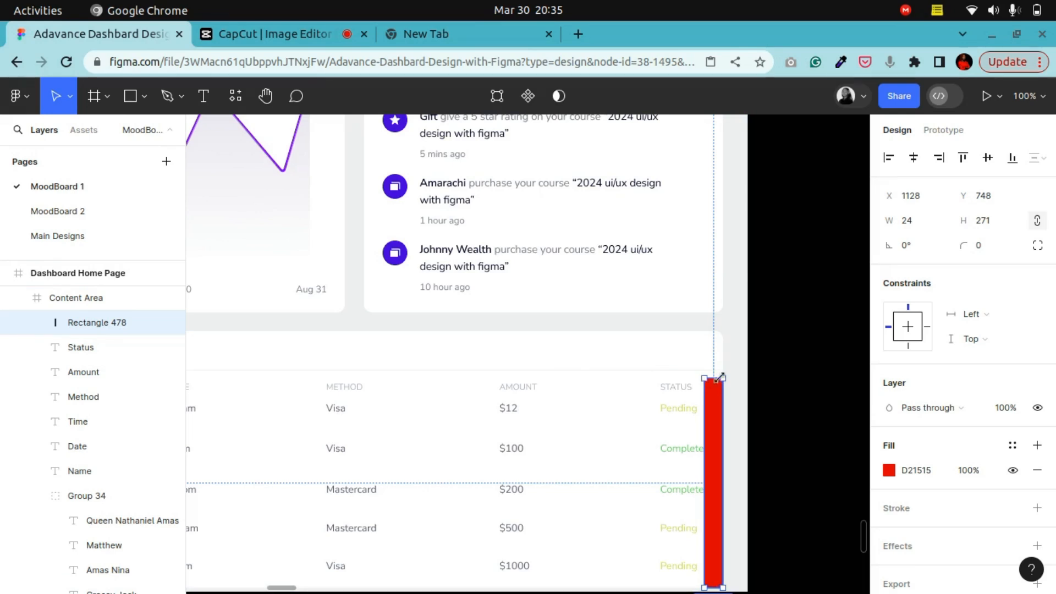
left_click_drag(713, 379, 709, 330)
Copy the Today dropdown from the Recent Activity card into the Transaction History title row, above the STATUS column
scroll(705, 346, "up", 3)
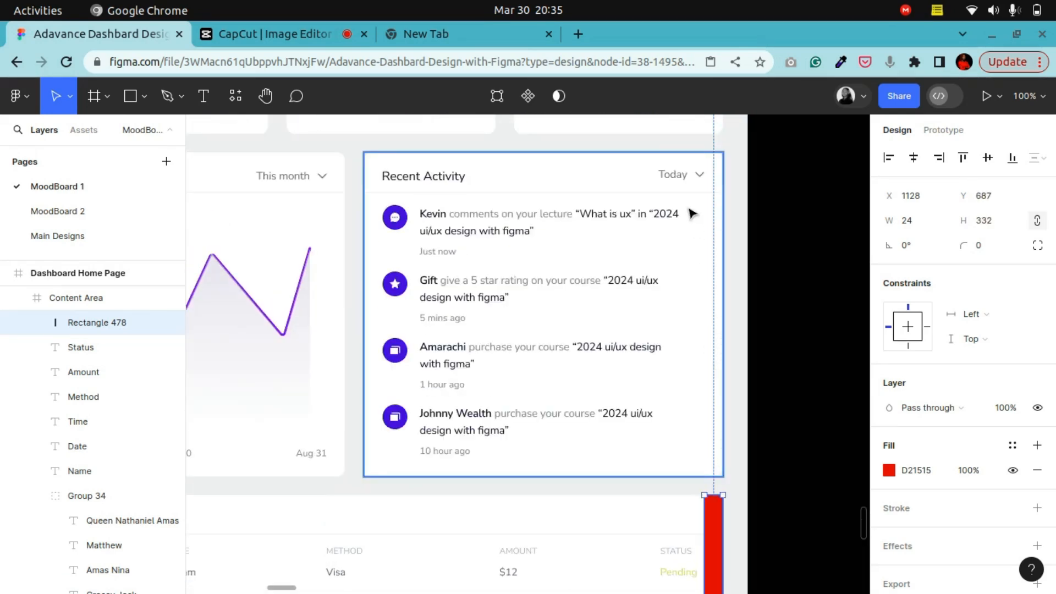
left_click(677, 170)
double_click(676, 172)
double_click(681, 175)
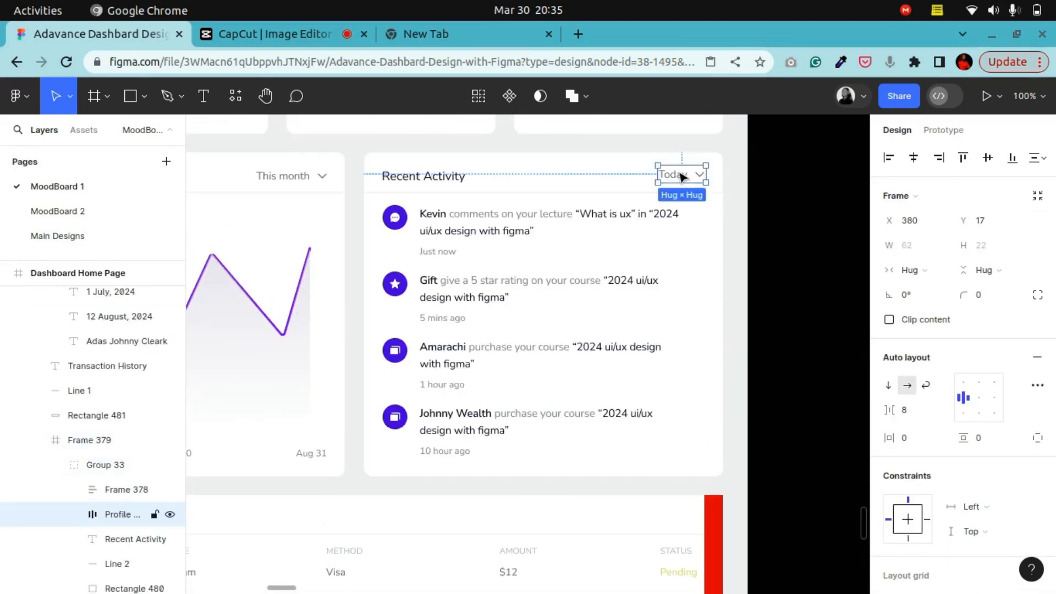
left_click_drag(681, 187, 676, 513)
Bring the copied Today dropdown to the front and place it in the Transaction History title row at X 1066, Y 701
scroll(75, 395, "down", 4)
scroll(75, 398, "down", 6)
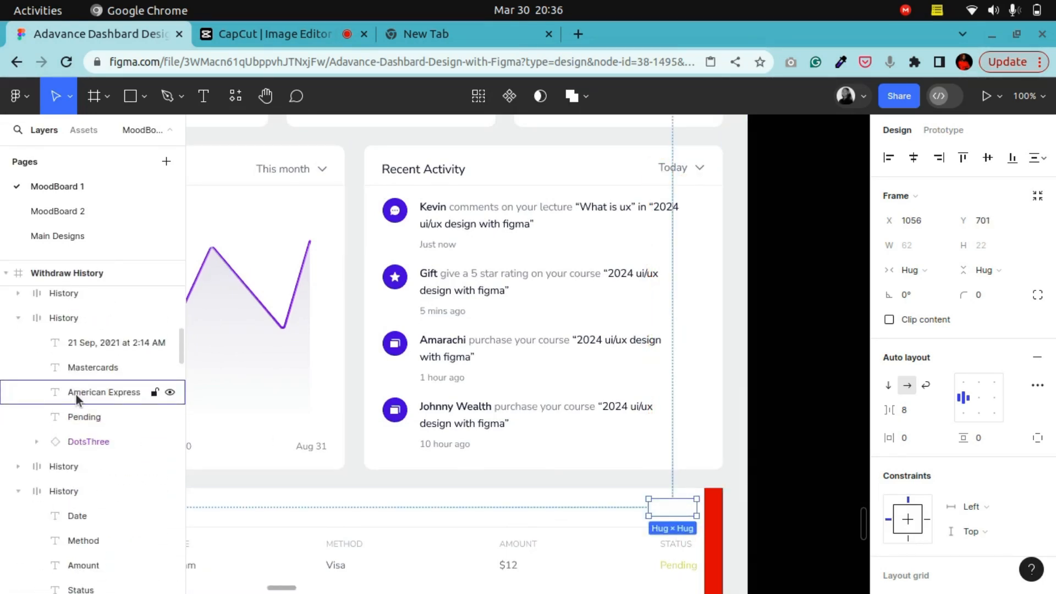
scroll(77, 399, "down", 10)
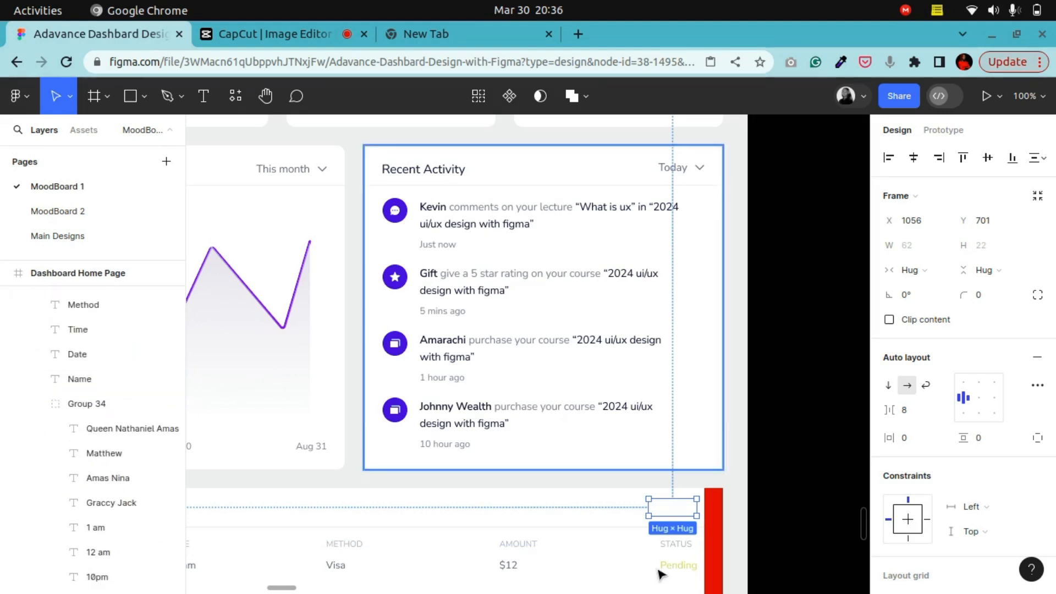
left_click_drag(692, 520, 700, 484)
right_click(700, 484)
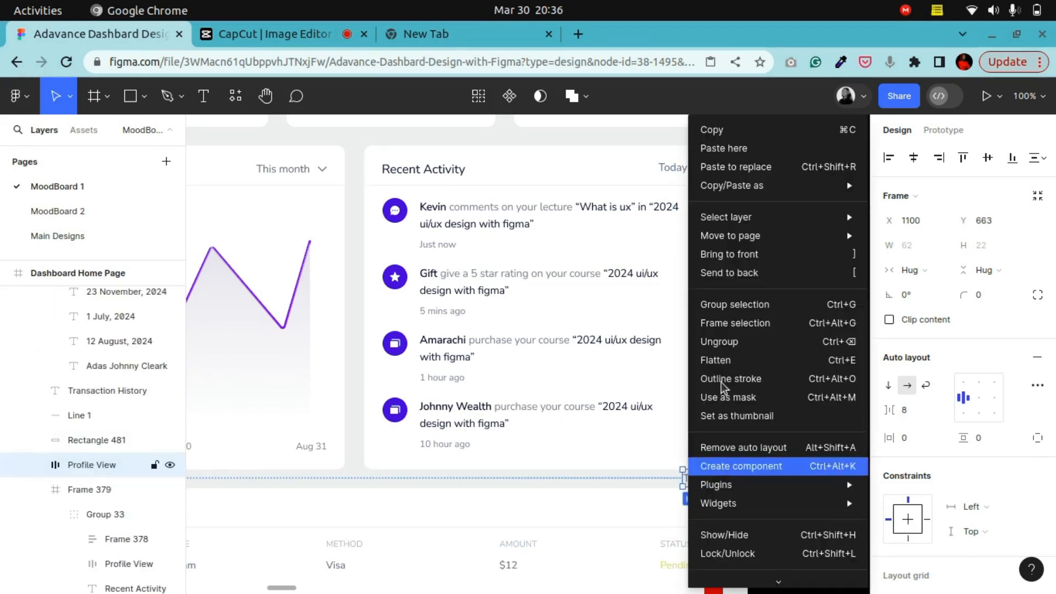
left_click(731, 254)
left_click_drag(705, 480, 674, 515)
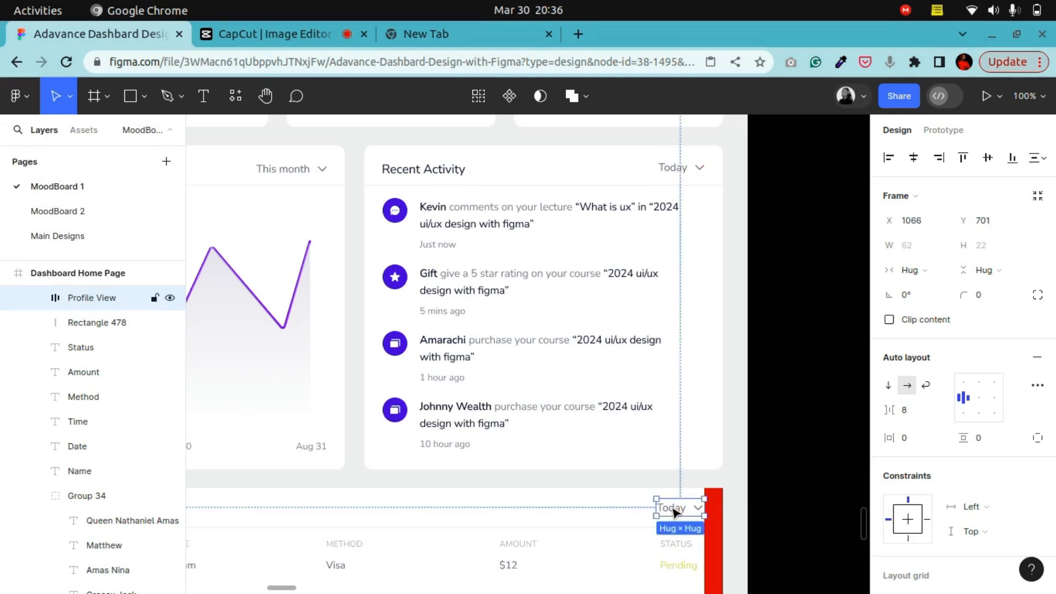
scroll(676, 512, "down", 3)
scroll(677, 347, "down", 6)
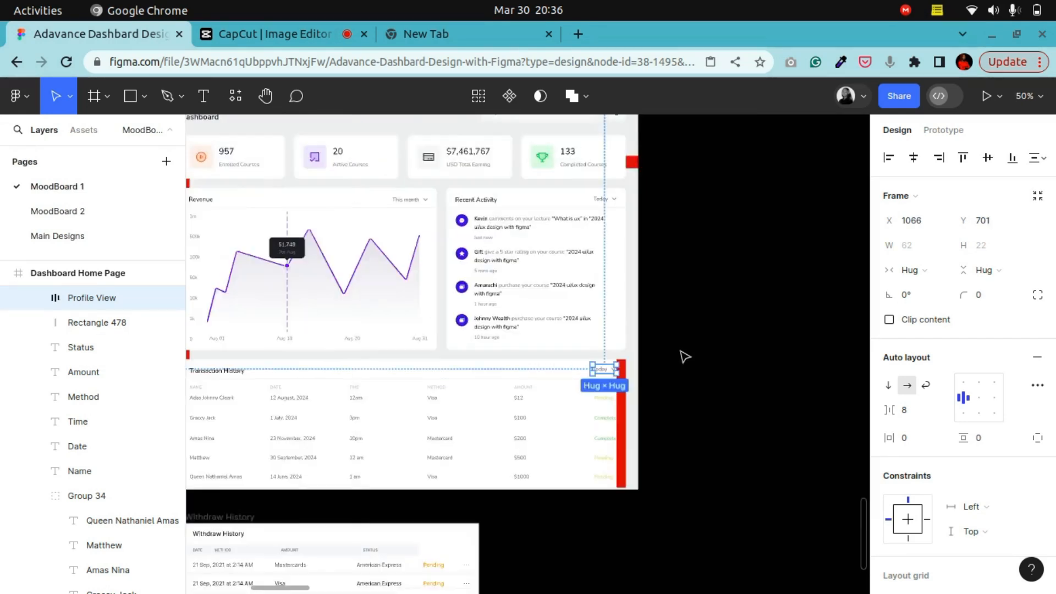
scroll(588, 393, "up", 3)
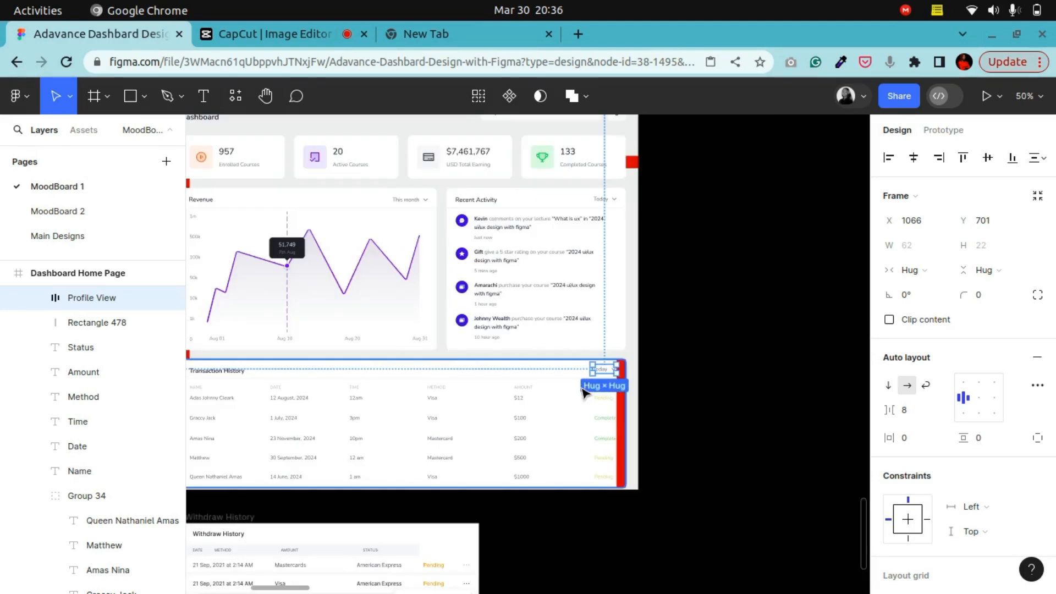
Nudge the Today dropdown in the Transaction History title row down to Y 706
left_click(266, 95)
left_click_drag(320, 332, 341, 313)
key("Down")
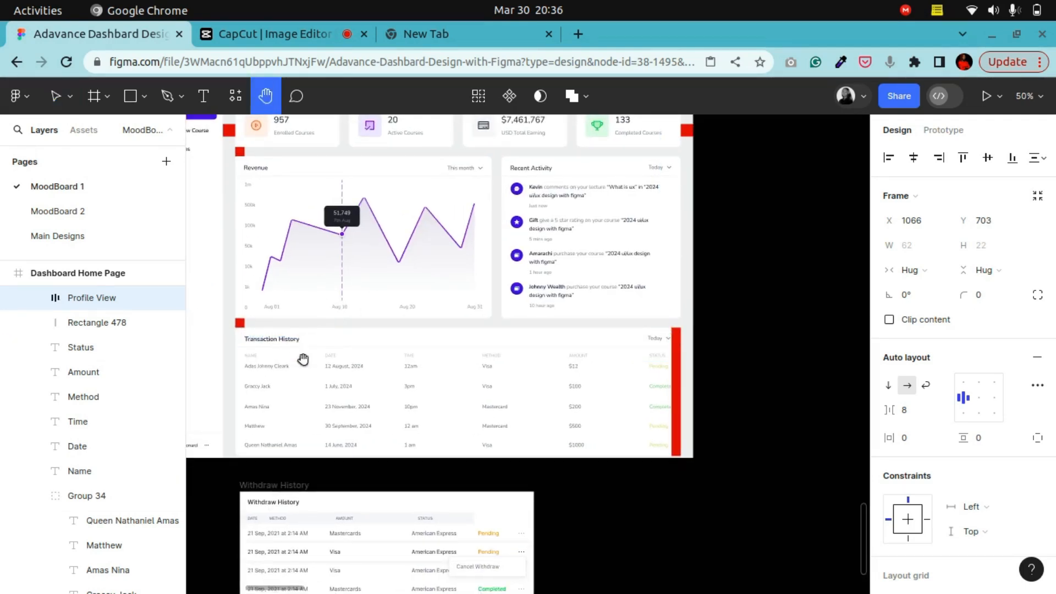
left_click(58, 96)
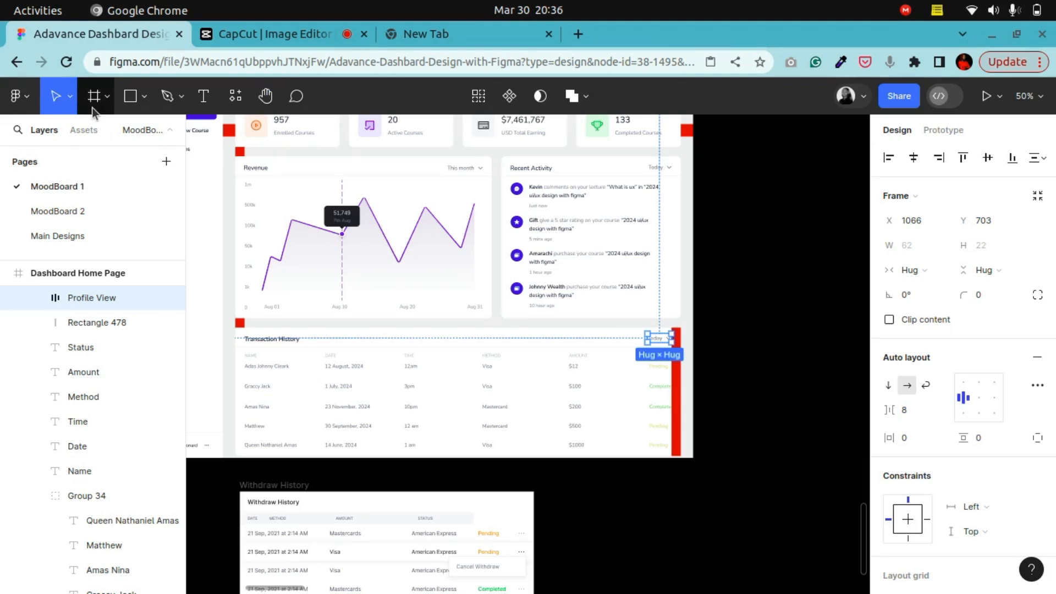
key("Down")
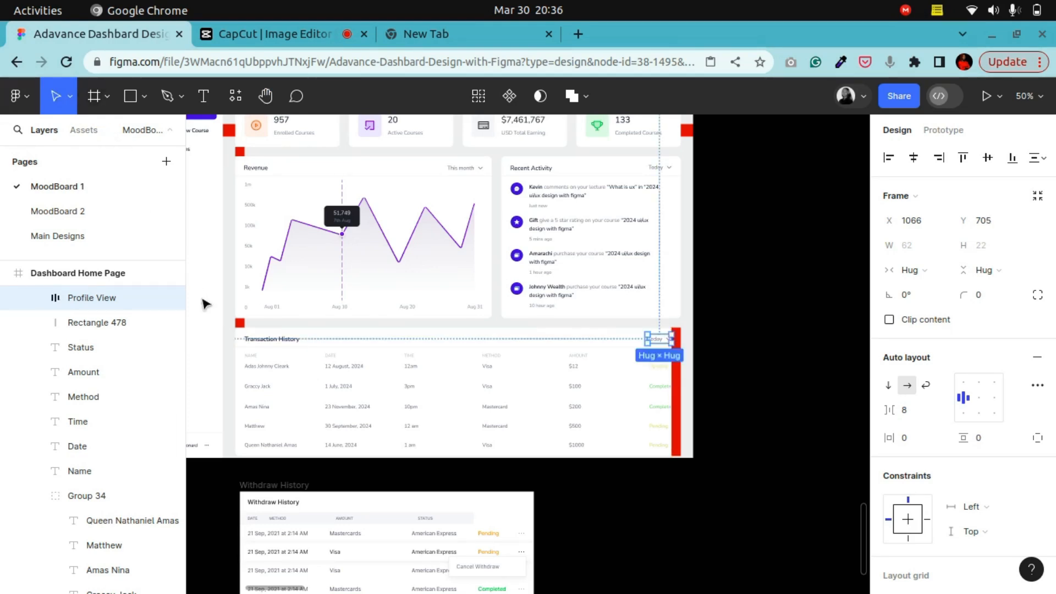
key("Down")
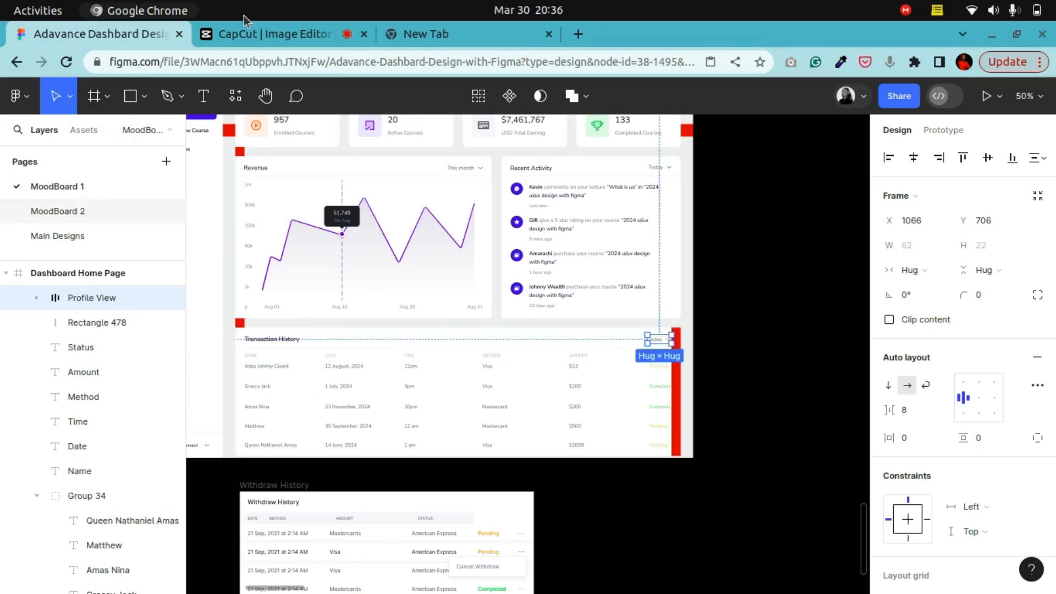
left_click_drag(456, 365, 471, 362)
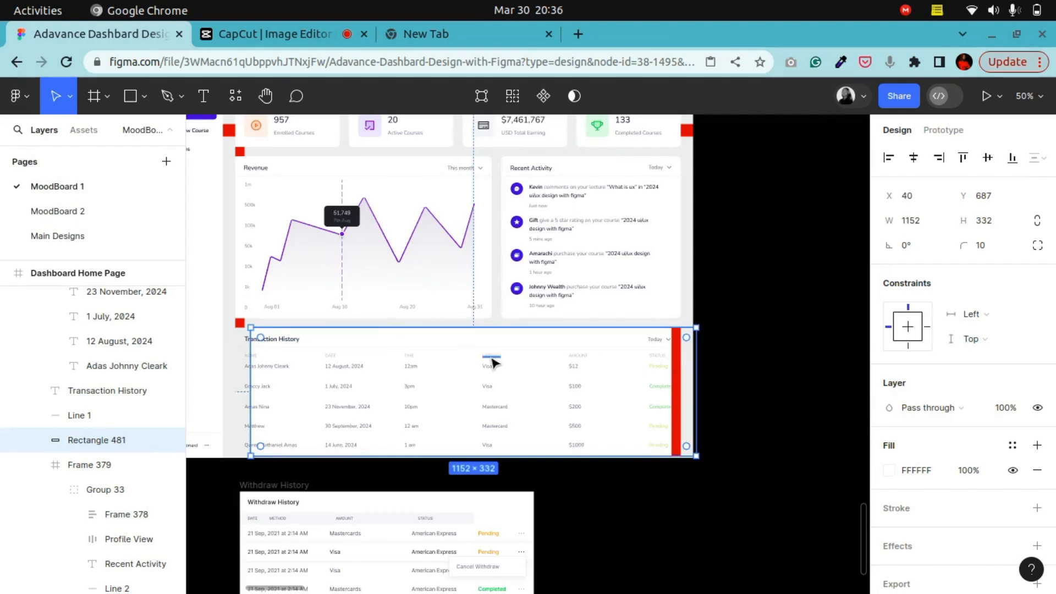
key("ctrl+z")
Delete the tall red spacer bar along the right edge of the Transaction History card
left_click(758, 511)
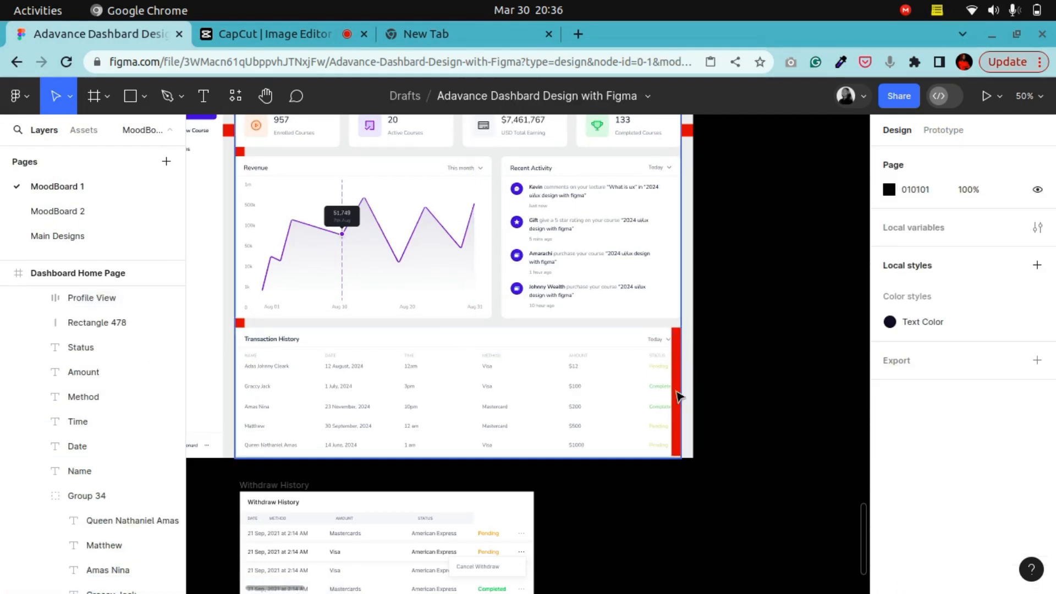
left_click(678, 416)
key("Delete")
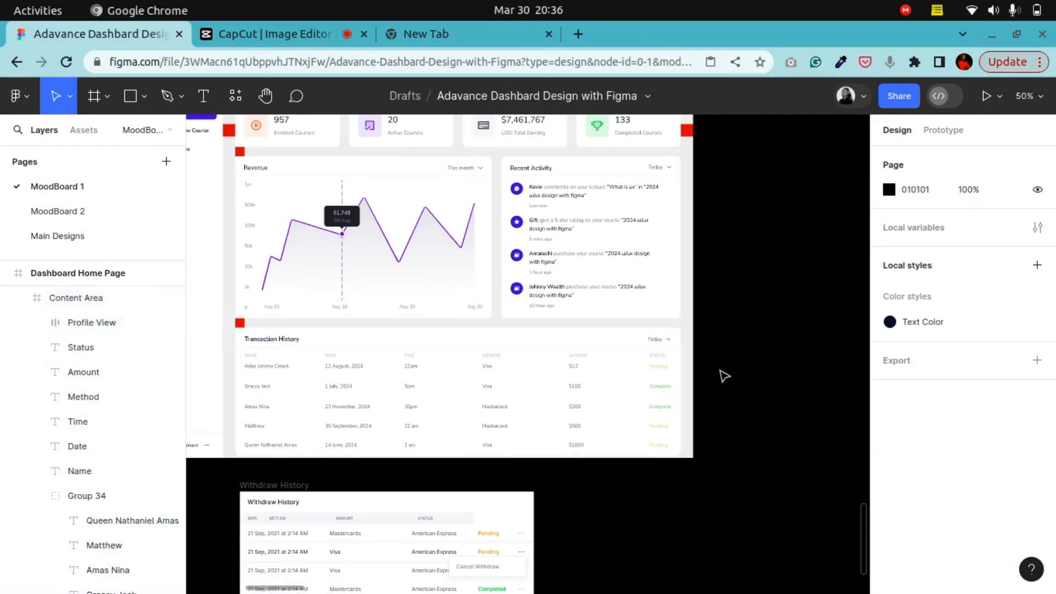
Draw a rectangle about 36 high at the card's left edge, over the second row of the Transaction History table, at Y 821
left_click(265, 97)
left_click_drag(342, 332, 476, 314)
key("ctrl+plus")
left_click_drag(378, 377, 554, 328)
left_click_drag(548, 415, 248, 301)
left_click_drag(487, 303, 511, 369)
left_click_drag(331, 307, 431, 303)
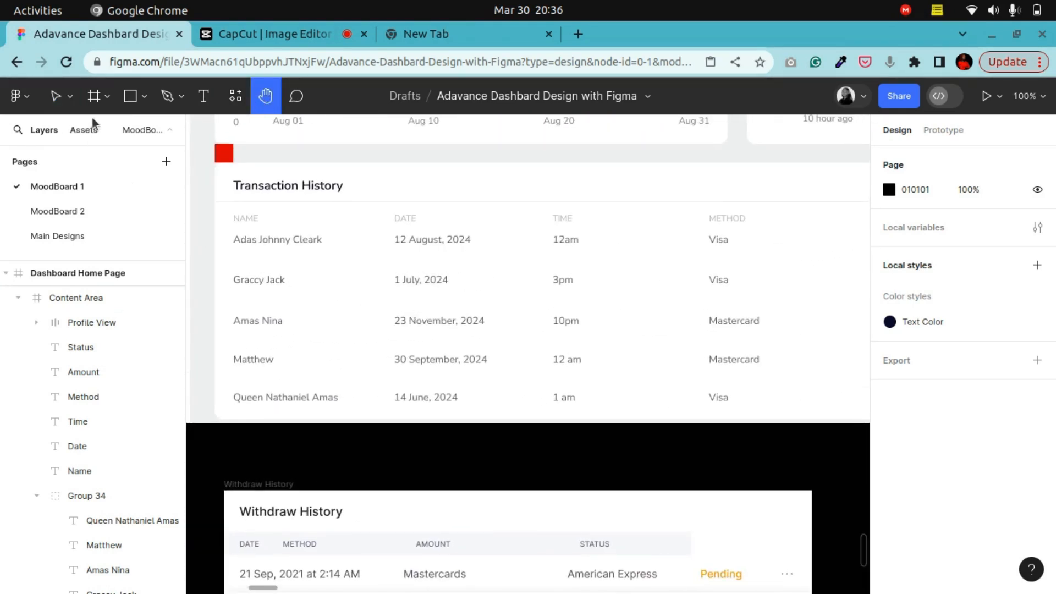
key("v")
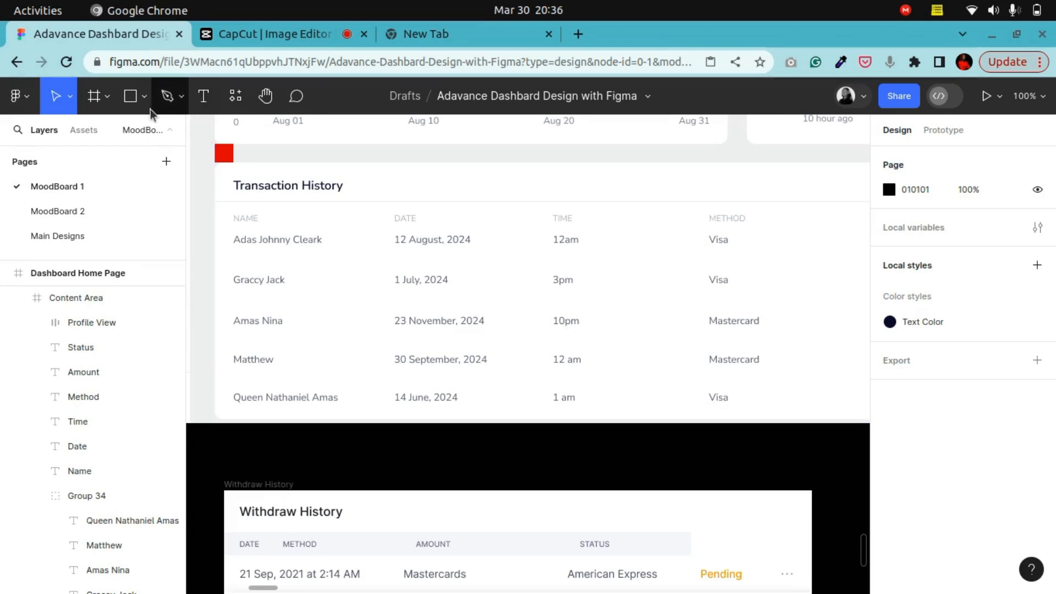
left_click(131, 96)
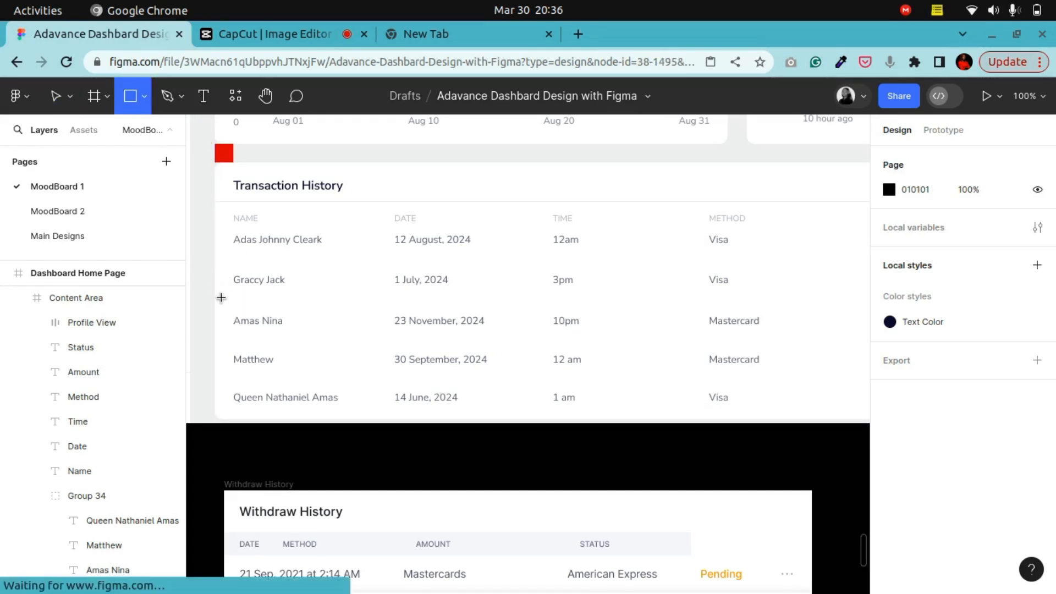
left_click_drag(217, 270, 244, 298)
Bring the group of table row texts to the front, above the new grey rectangle
double_click(271, 284)
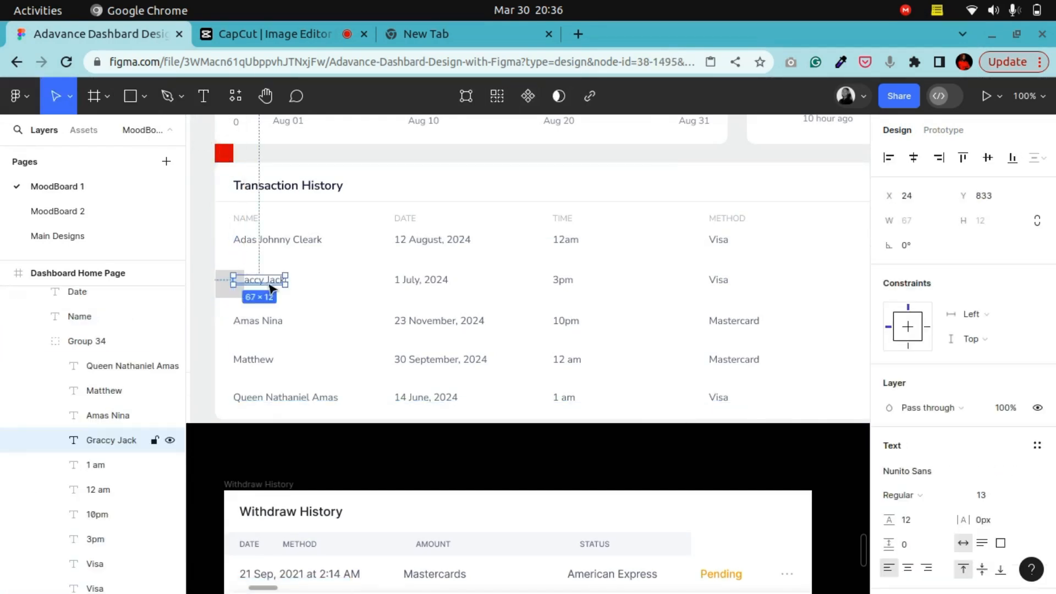
left_click(559, 498)
double_click(267, 336)
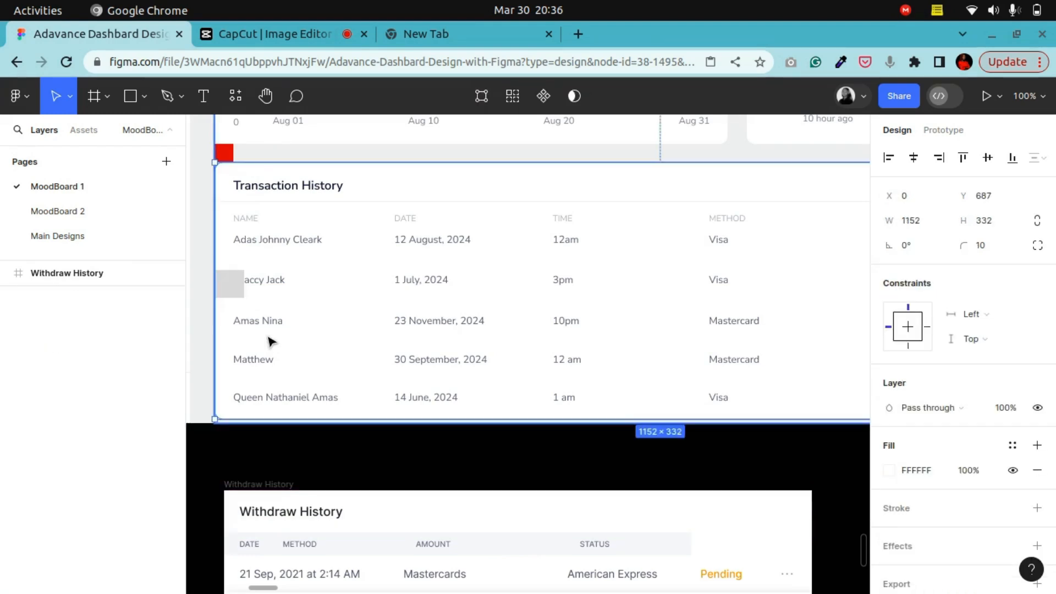
left_click(268, 324)
right_click(267, 324)
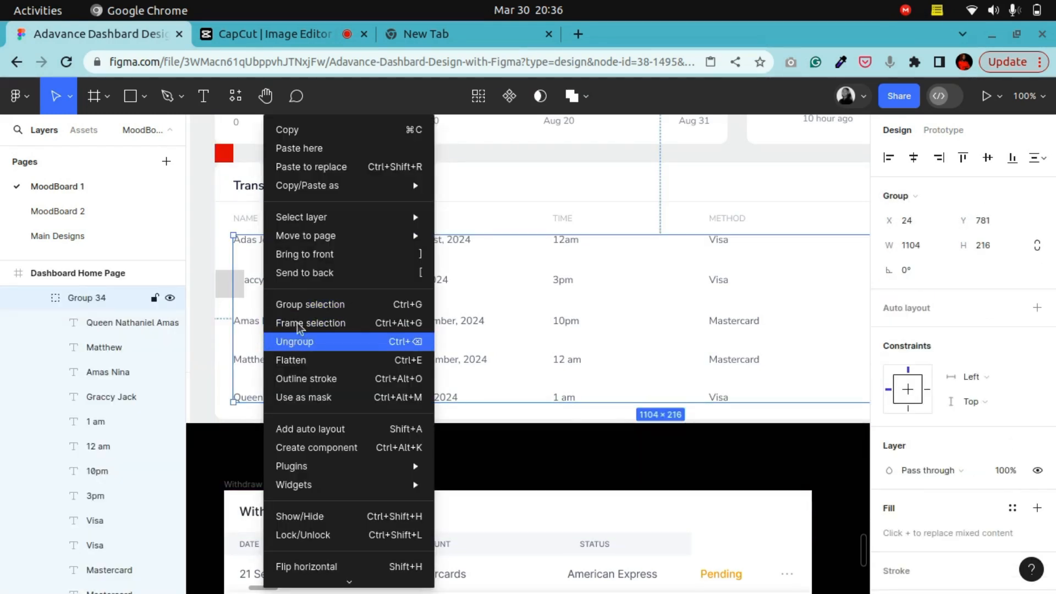
left_click(314, 254)
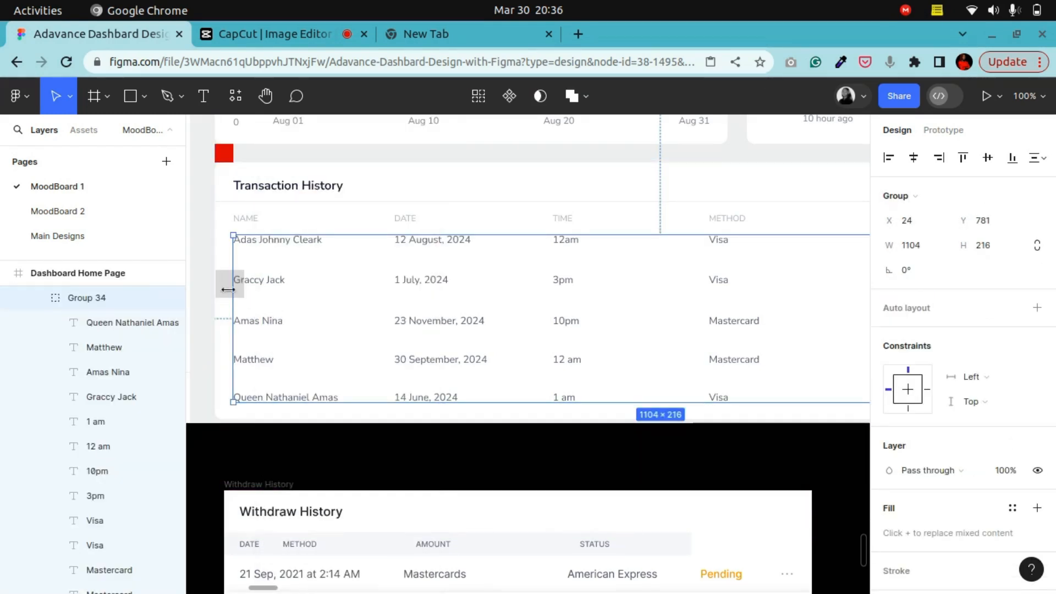
Stretch the grey rectangle across the card to a width of 1152 and fill it with white (FFFFFF)
left_click(223, 293)
left_click_drag(227, 291, 777, 290)
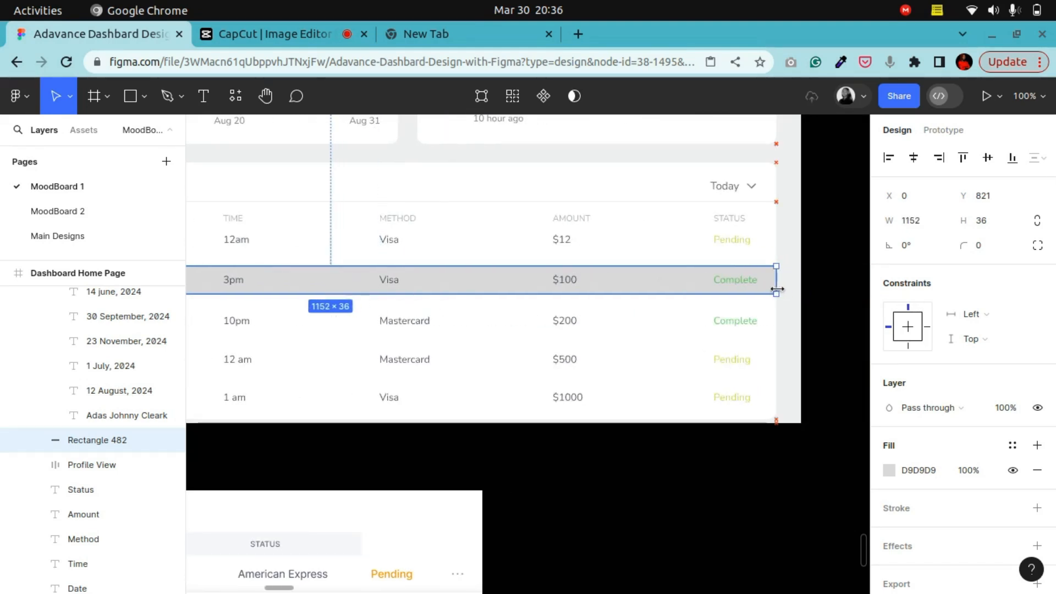
scroll(781, 294, "down", 5)
left_click(265, 97)
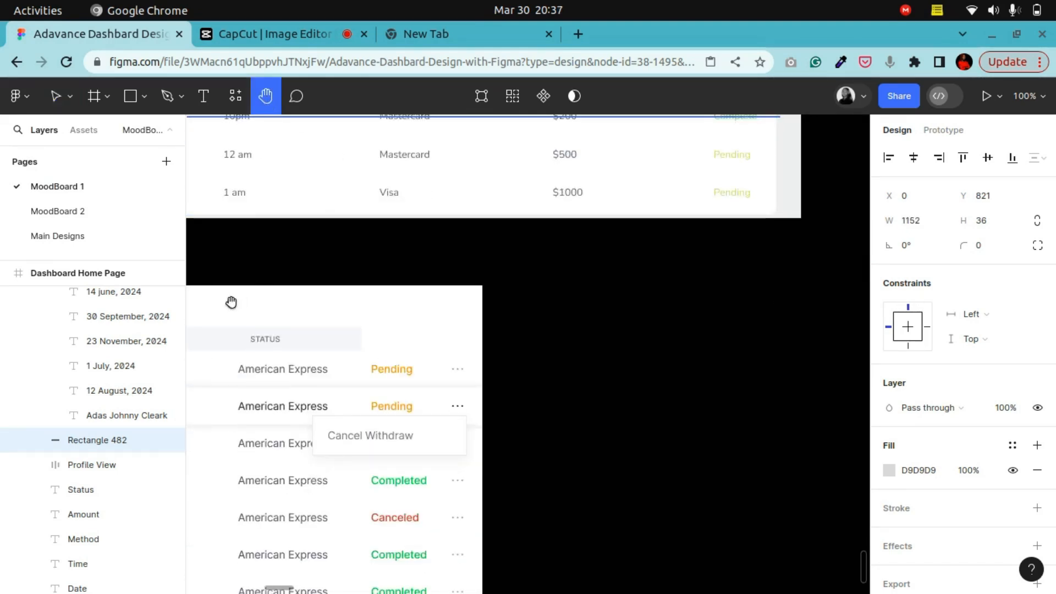
left_click_drag(254, 301, 629, 333)
left_click_drag(314, 269, 596, 445)
left_click_drag(412, 298, 338, 290)
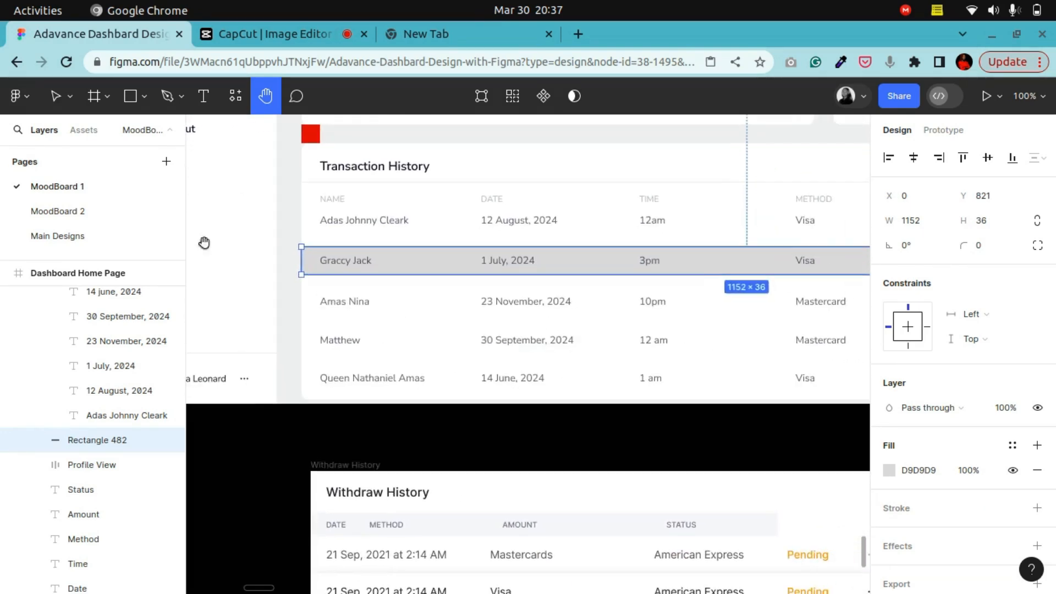
left_click(56, 98)
scroll(890, 420, "down", 1)
left_click(889, 422)
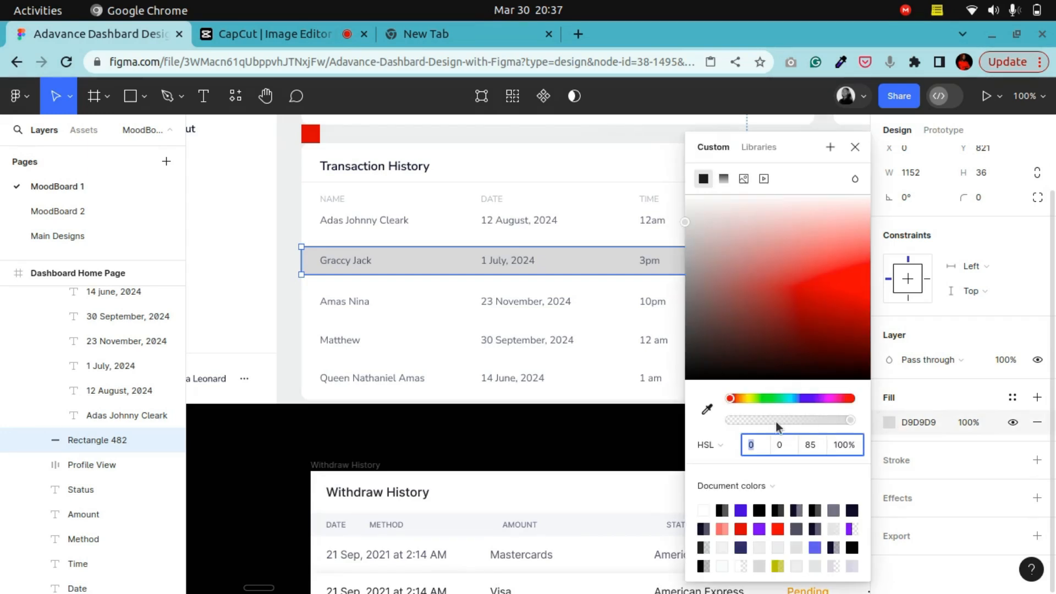
left_click(706, 511)
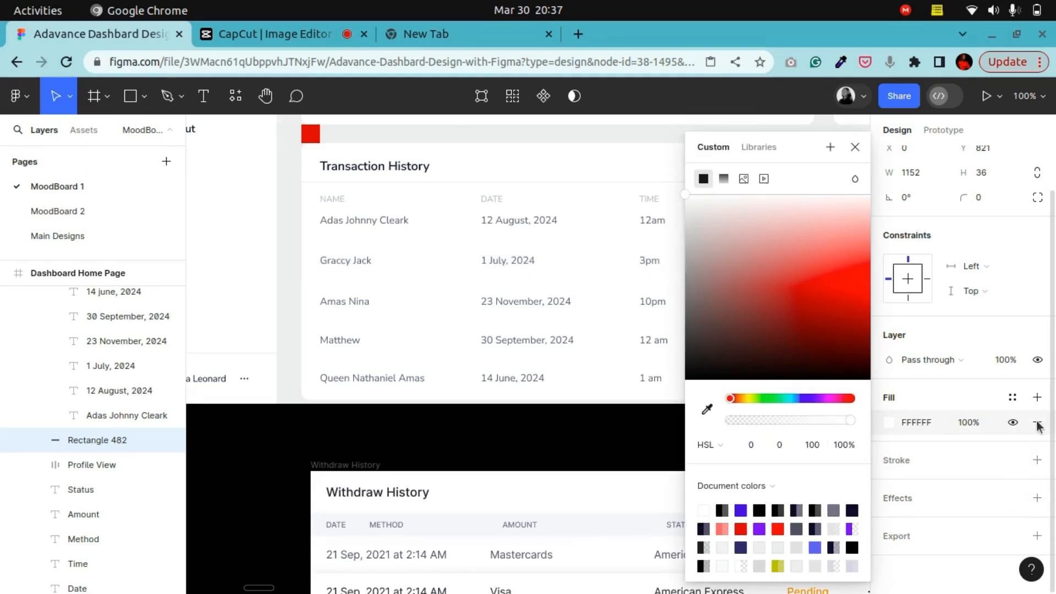
Add a drop shadow to the white row rectangle and set its X offset to 4
left_click(1037, 498)
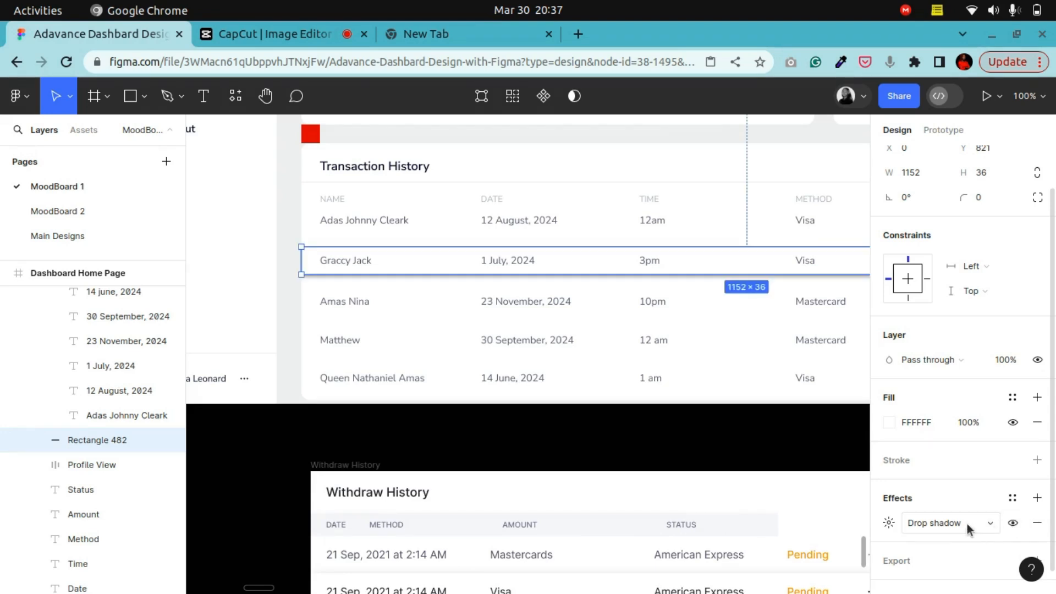
left_click(890, 523)
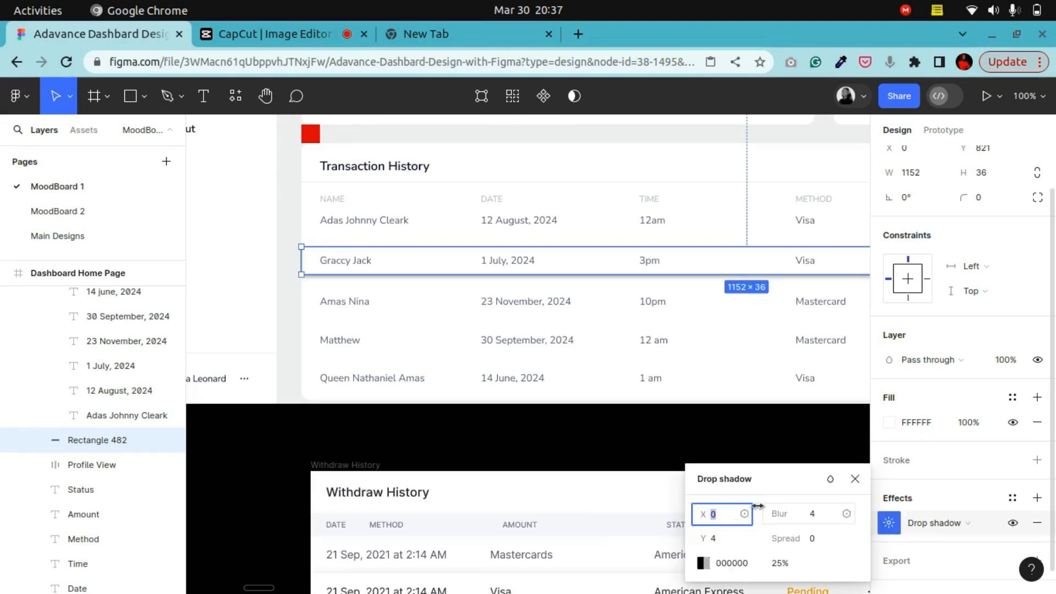
left_click(725, 518)
type("4")
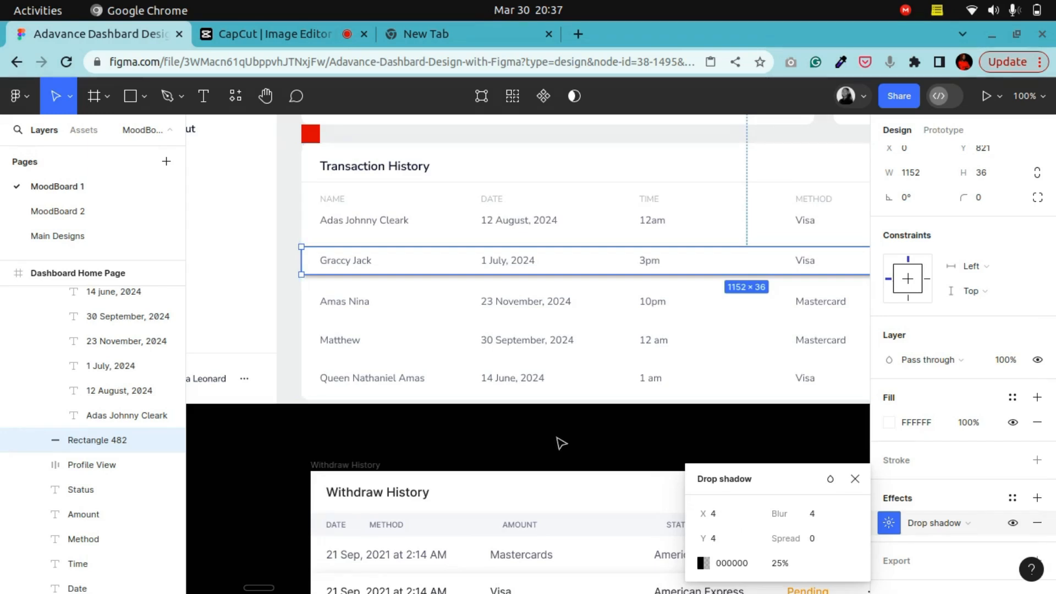
left_click(560, 444)
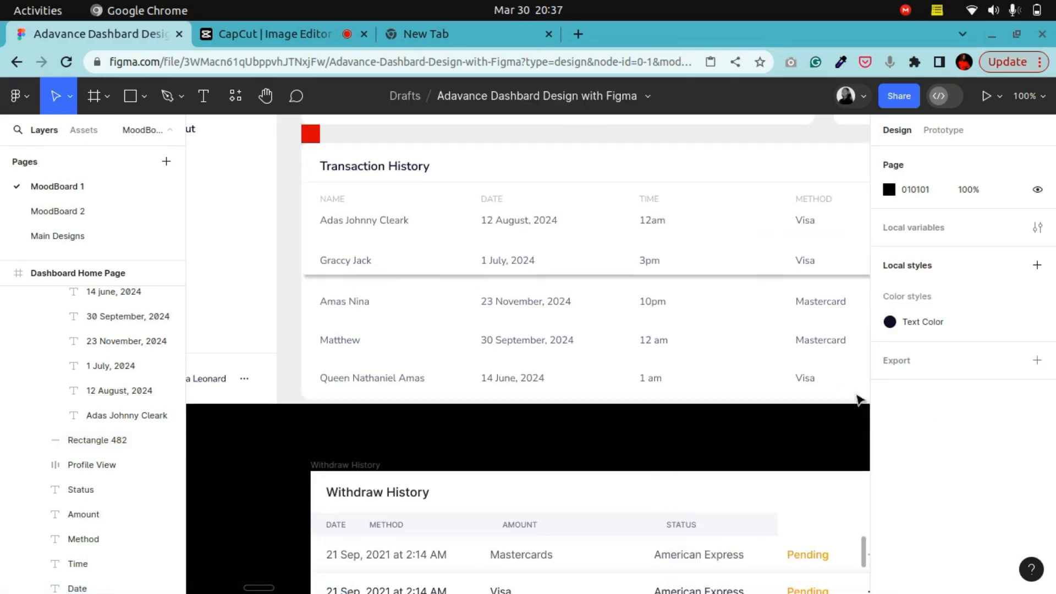
Set the X offset of the row rectangle's drop shadow to 0
double_click(748, 279)
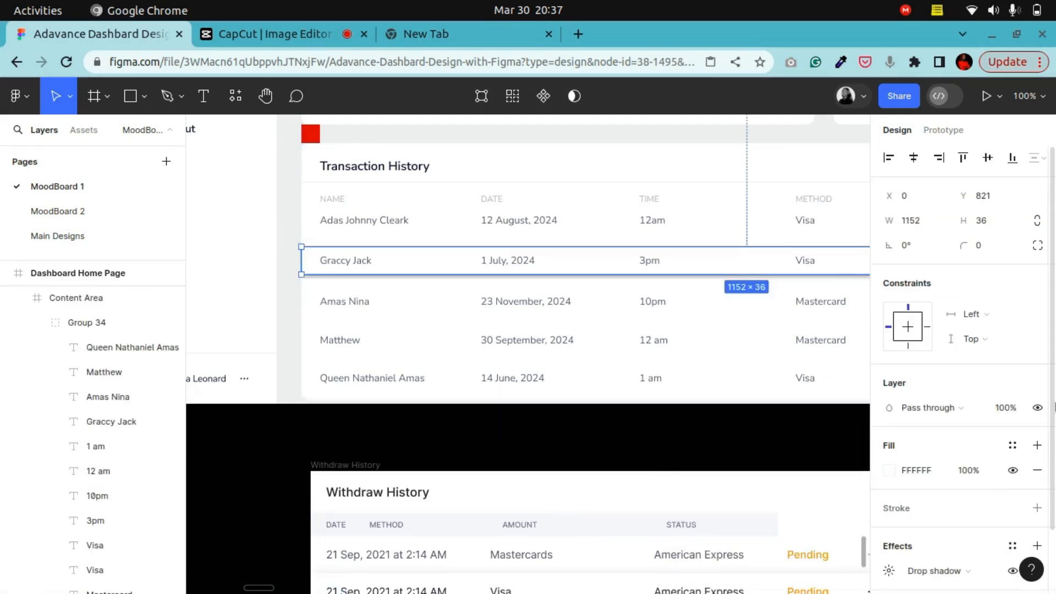
left_click(889, 498)
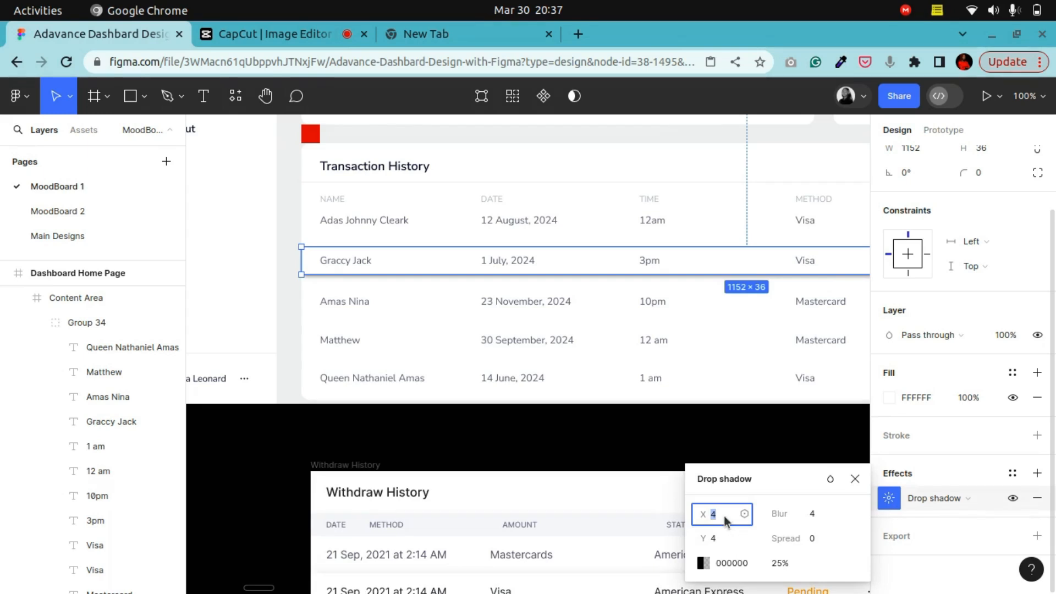
type("0")
key("Return")
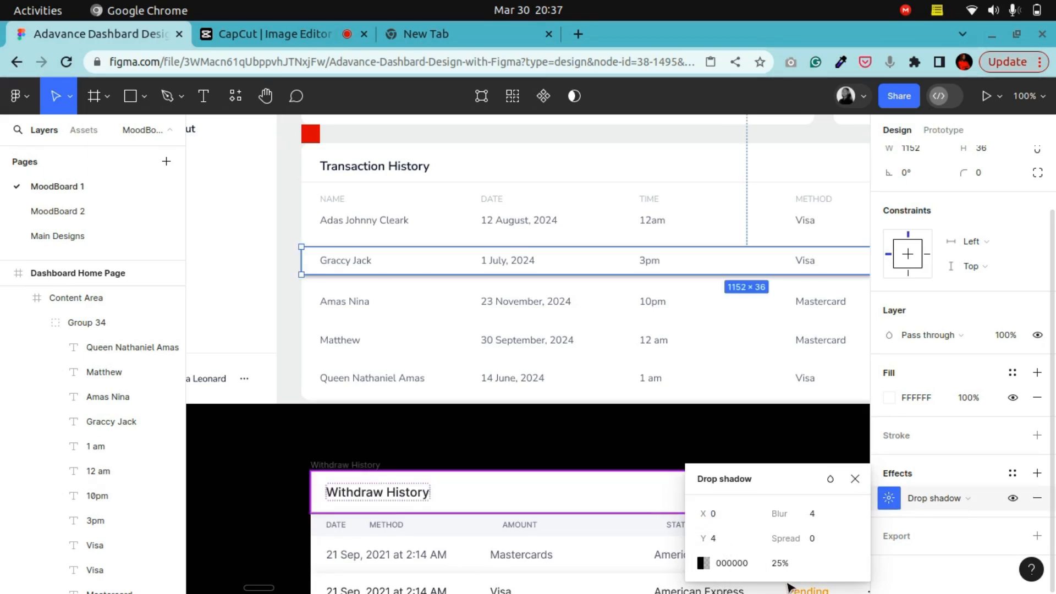
Change the drop shadow's colour to the dark navy document colour 06152B and lower its opacity to 6%
left_click(702, 563)
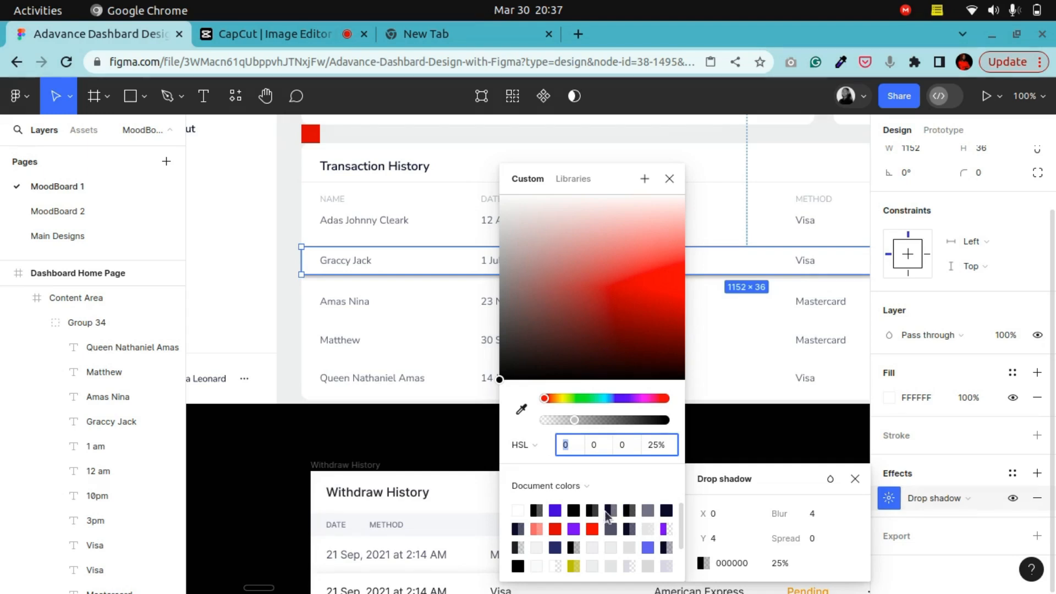
left_click(610, 510)
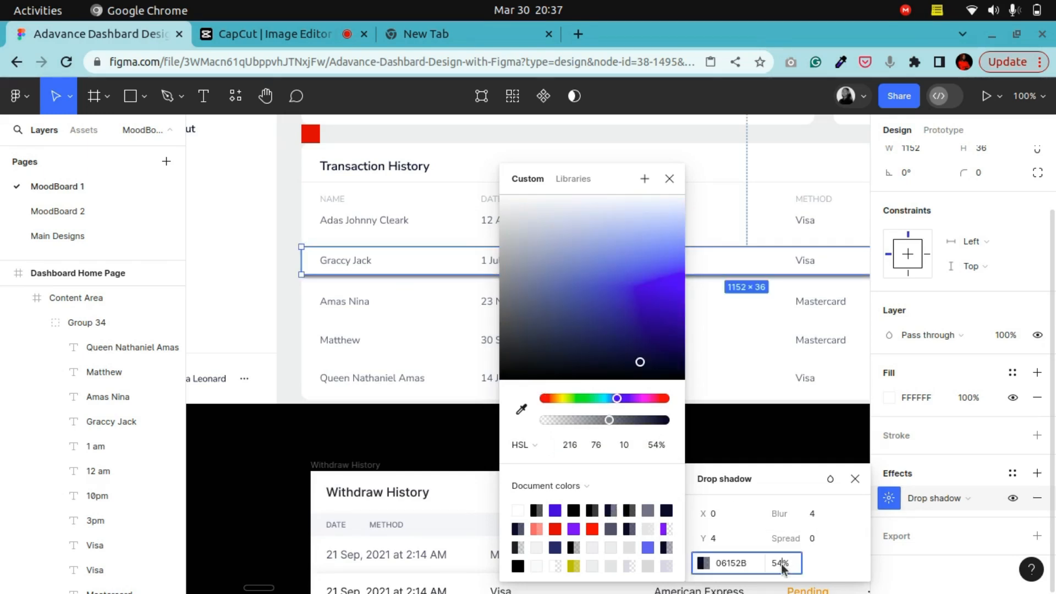
type("45")
key("Return")
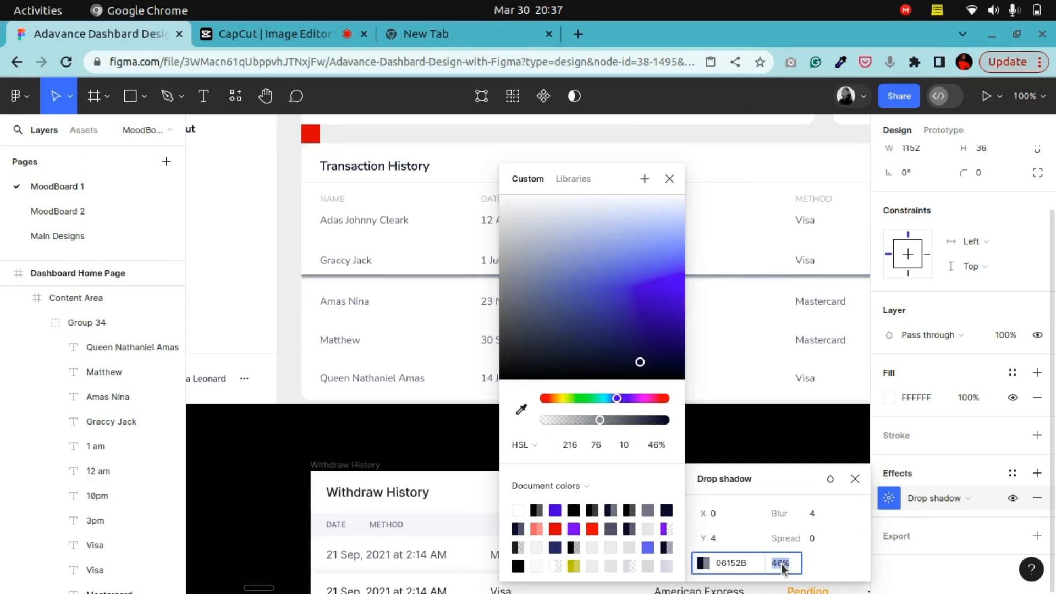
key("Down")
key("Down")
key("Down")
key("Down")
key("Down")
key("Down")
key("Down")
key("Down")
key("Down")
key("Down")
key("Down")
key("Down")
key("Down")
key("Down")
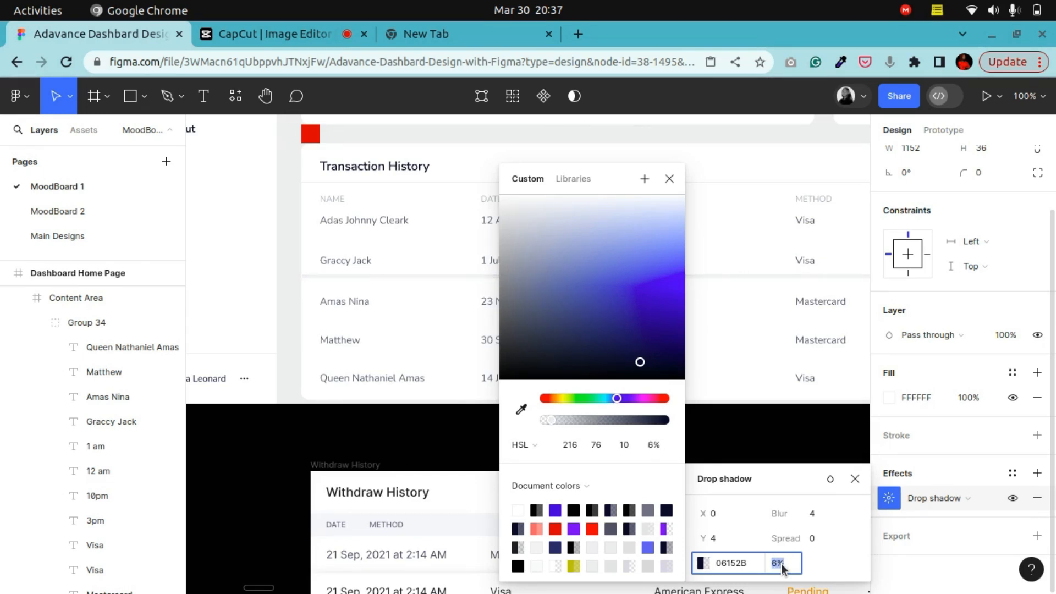
Raise the drop shadow's blur to 23 and close the shadow settings
left_click(822, 517)
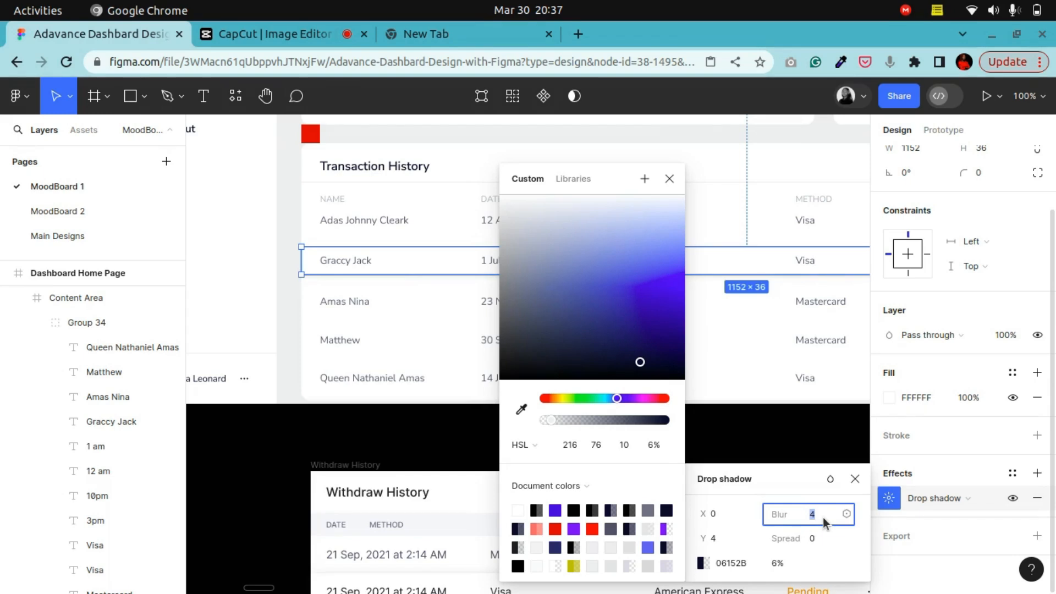
key("Up")
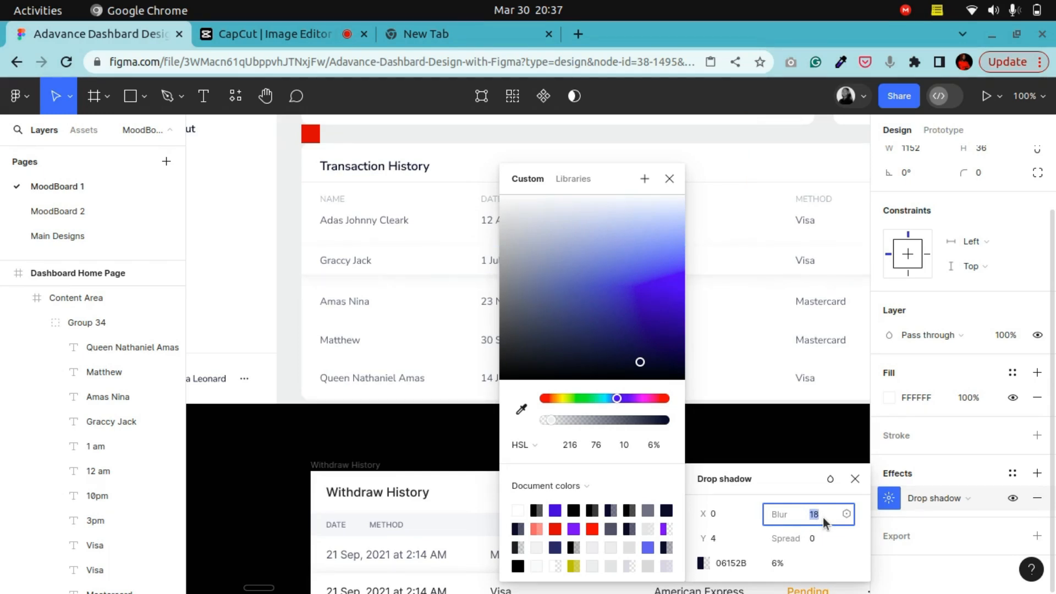
key("Up")
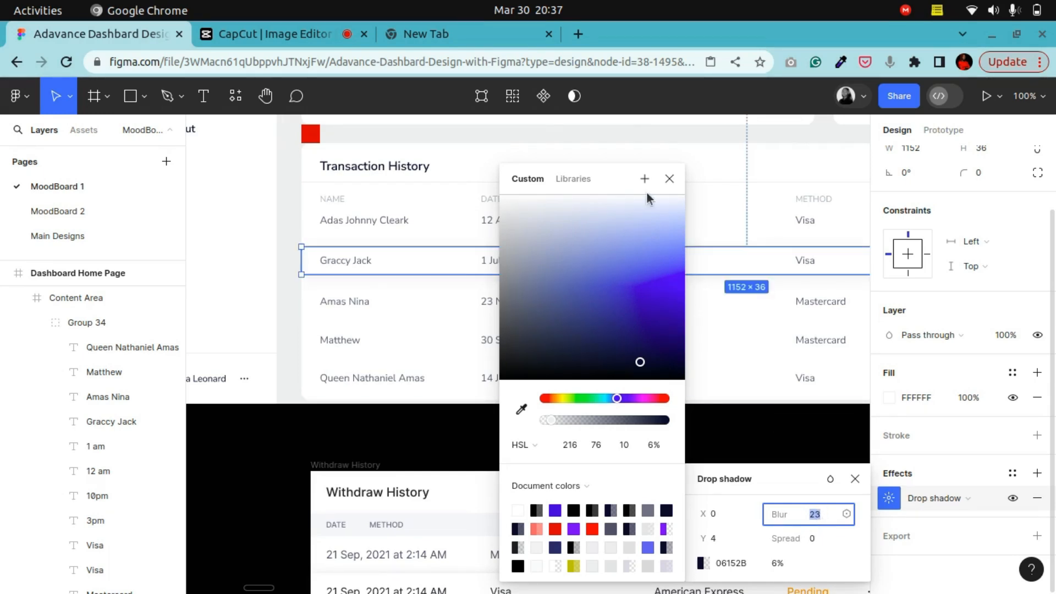
left_click(669, 179)
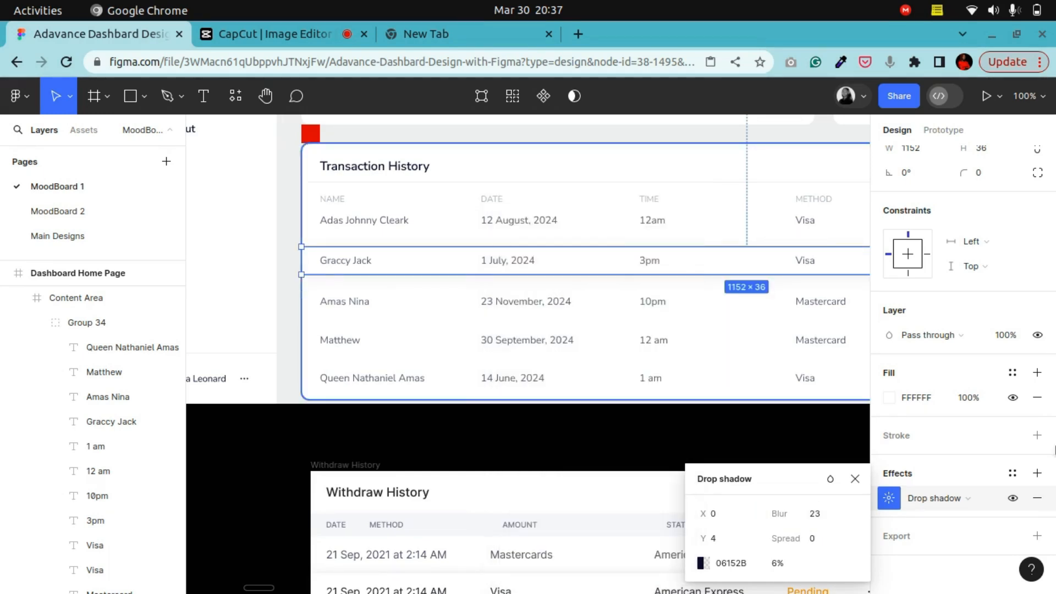
left_click(856, 481)
Add an inside stroke of width 1 to the row rectangle using the Text Color style, detached to the plain colour 06152B
left_click(1038, 438)
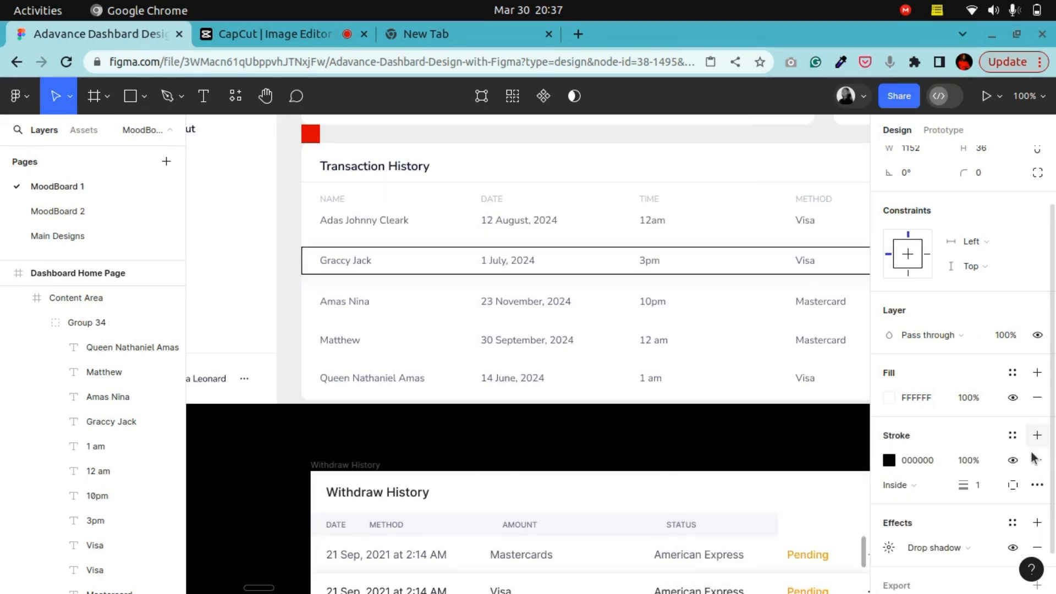
left_click(1013, 435)
left_click(781, 366)
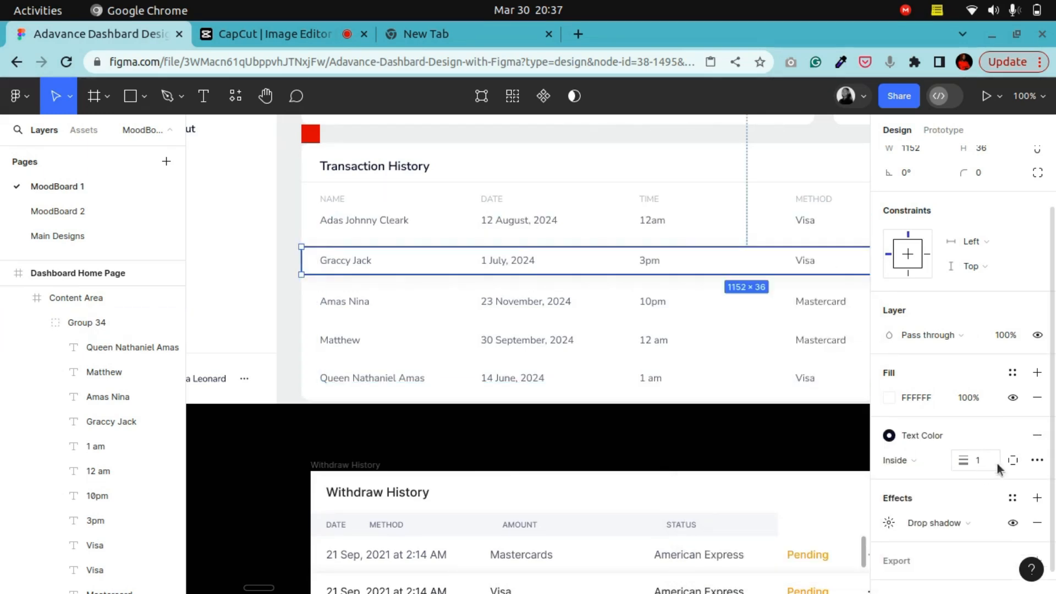
left_click(1012, 435)
left_click(938, 464)
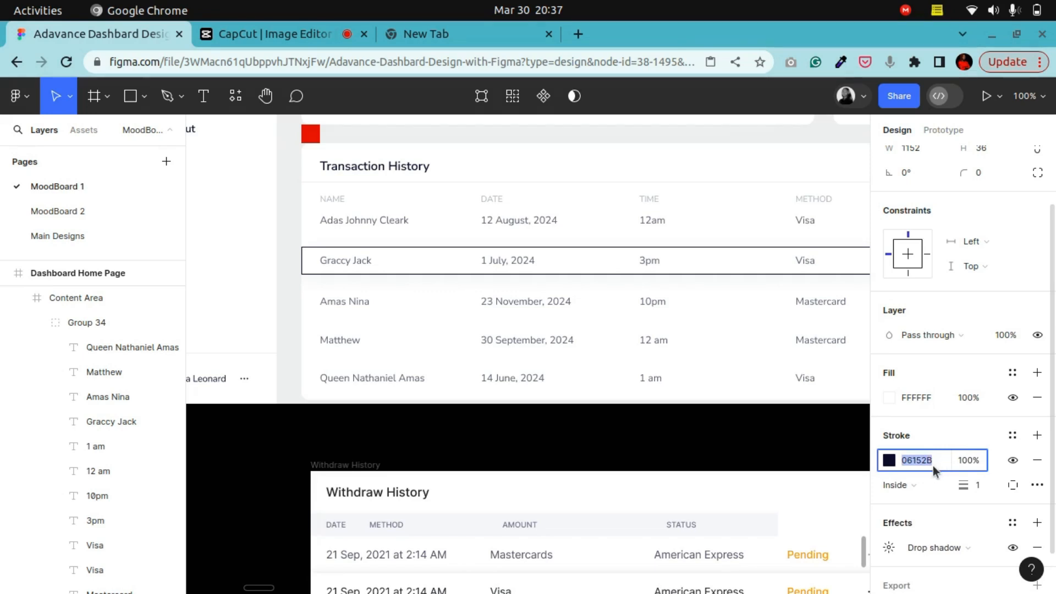
scroll(1035, 523, "down", 2)
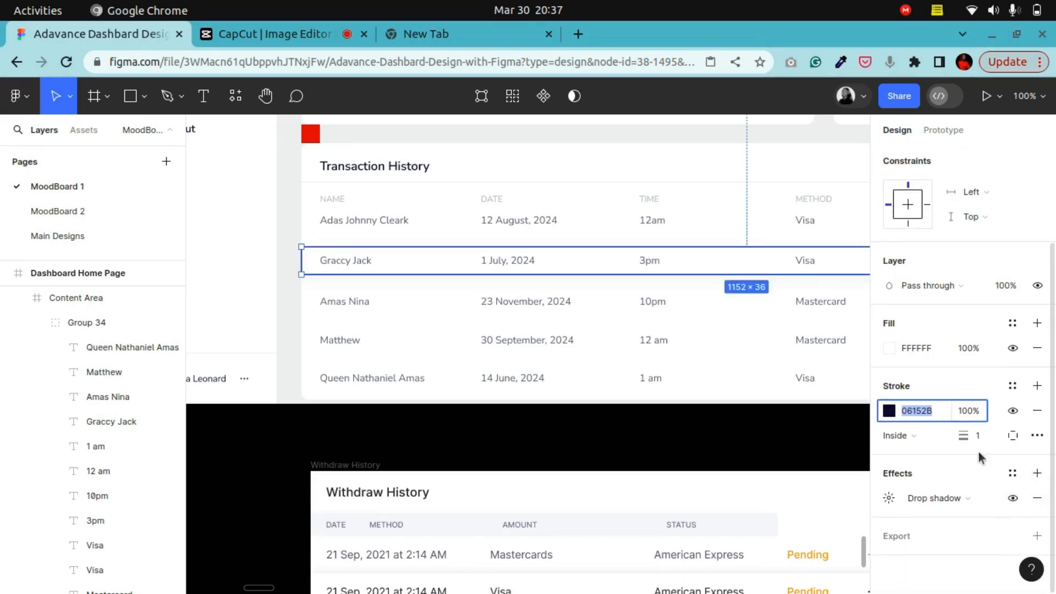
left_click(889, 498)
left_click(751, 567)
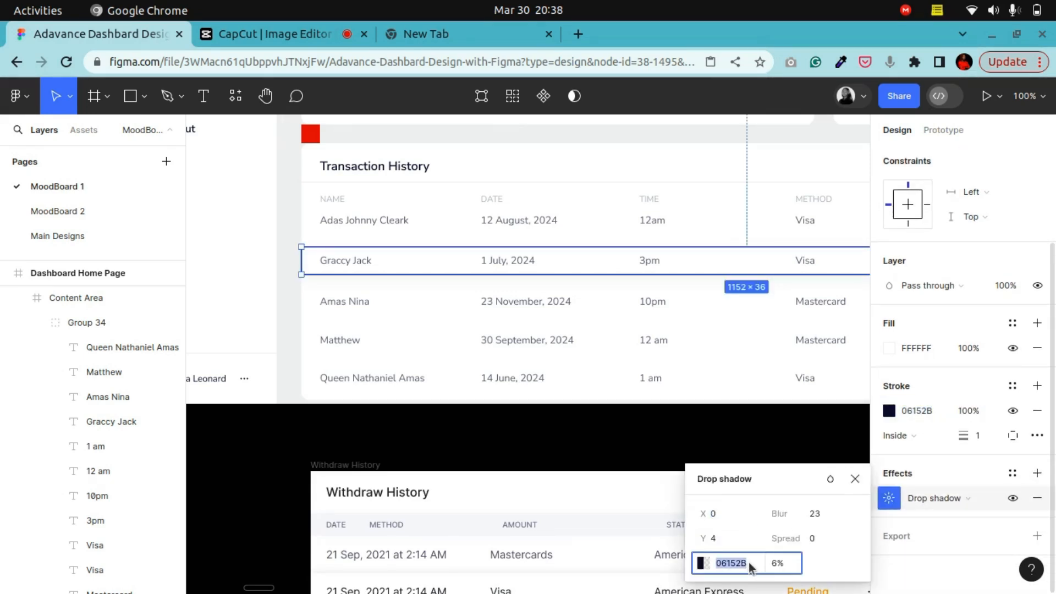
key("Return")
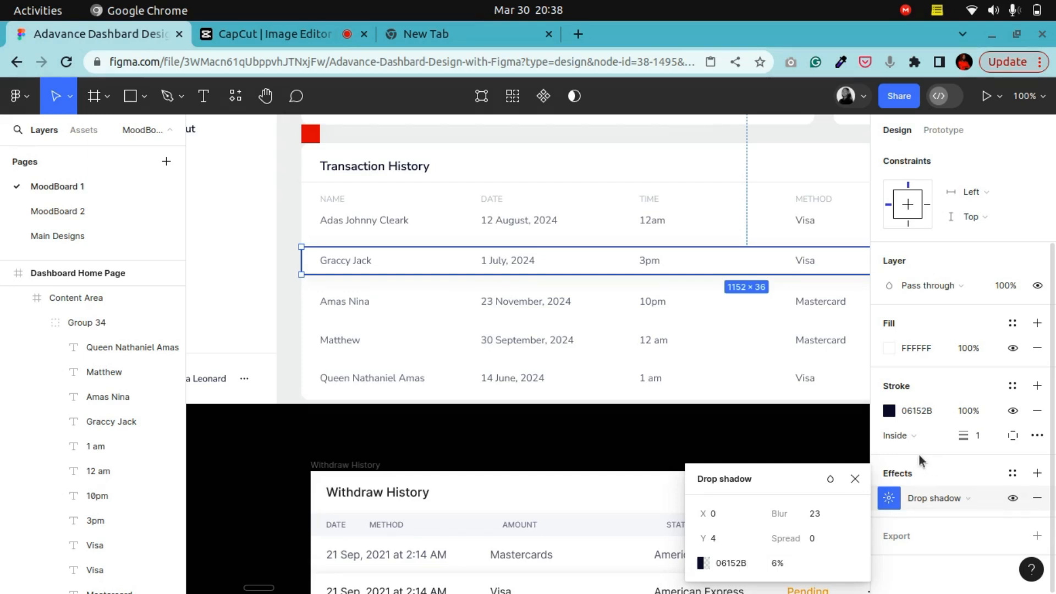
Lower the opacity of the row rectangle's 06152B stroke to 4%
left_click(889, 411)
mouse_move(823, 427)
left_mouse_down()
mouse_move(721, 429)
mouse_move(733, 425)
left_mouse_up()
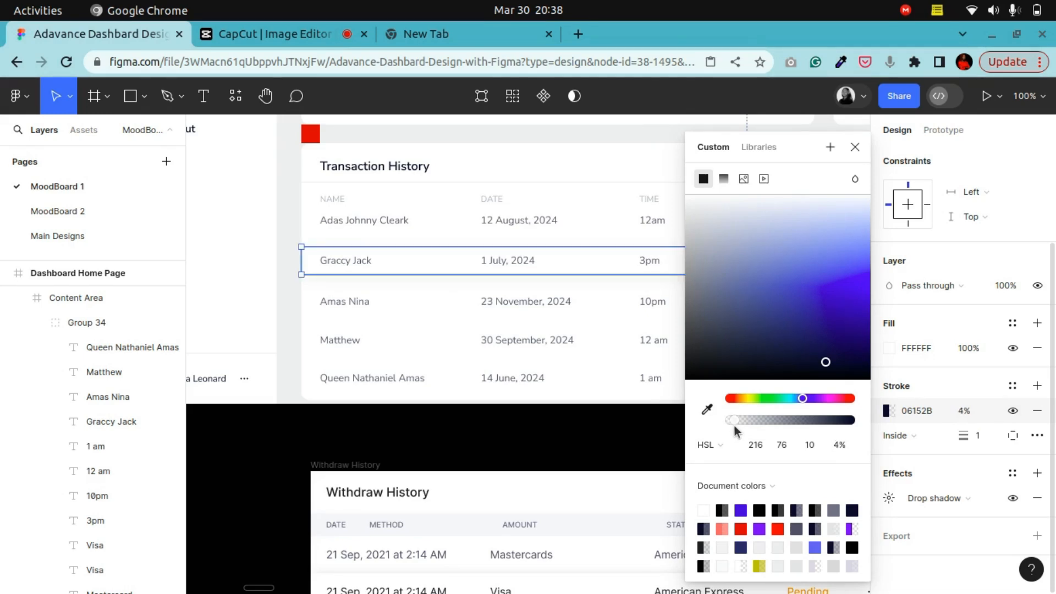
left_click(855, 147)
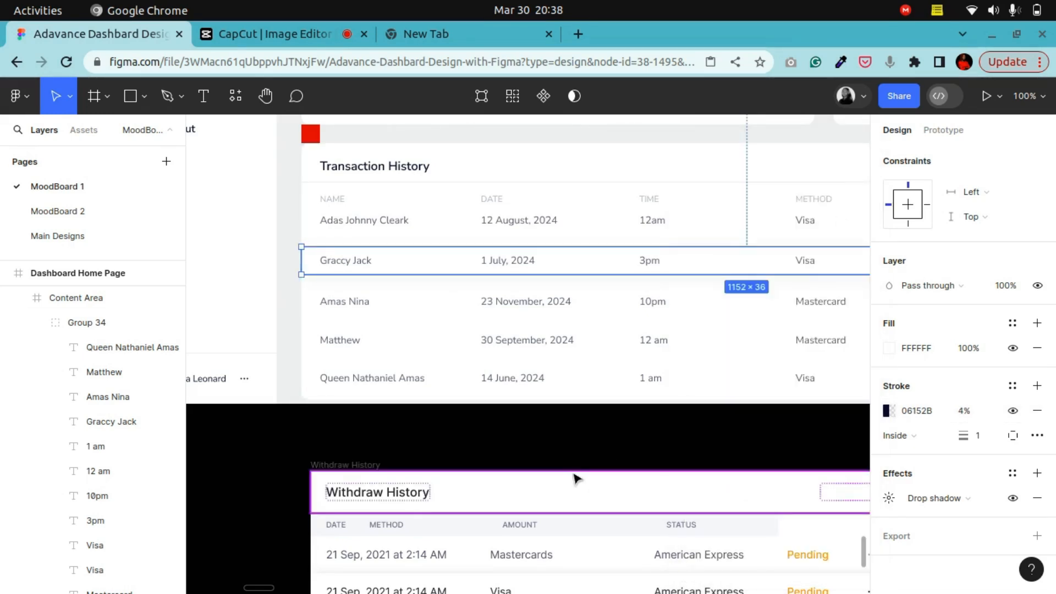
left_click(575, 455)
Set the corner radius of the rectangle behind the table's second row to 8
double_click(417, 273)
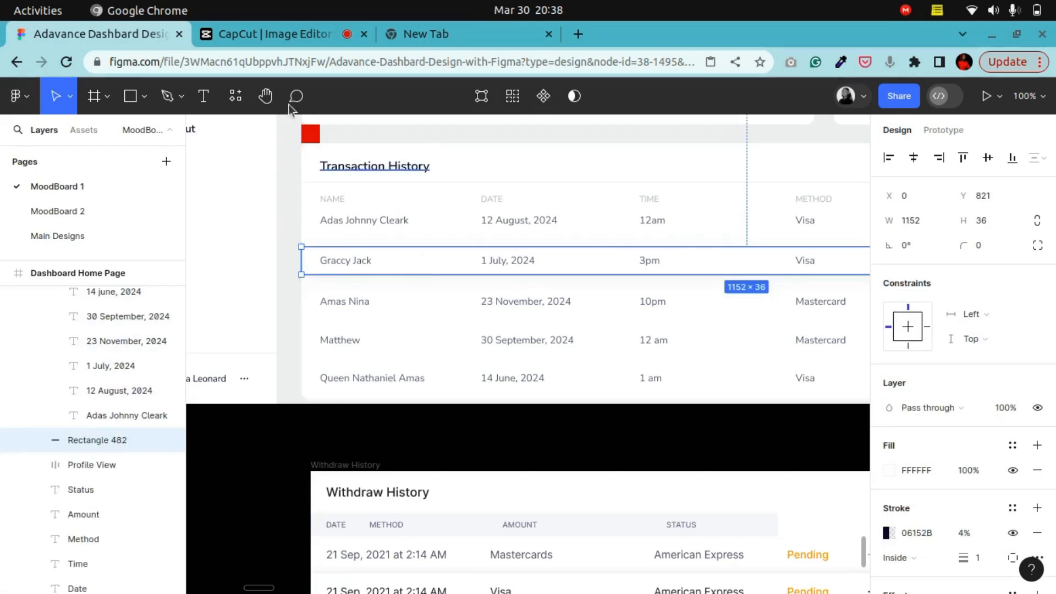
left_click(266, 96)
left_click_drag(754, 266, 405, 238)
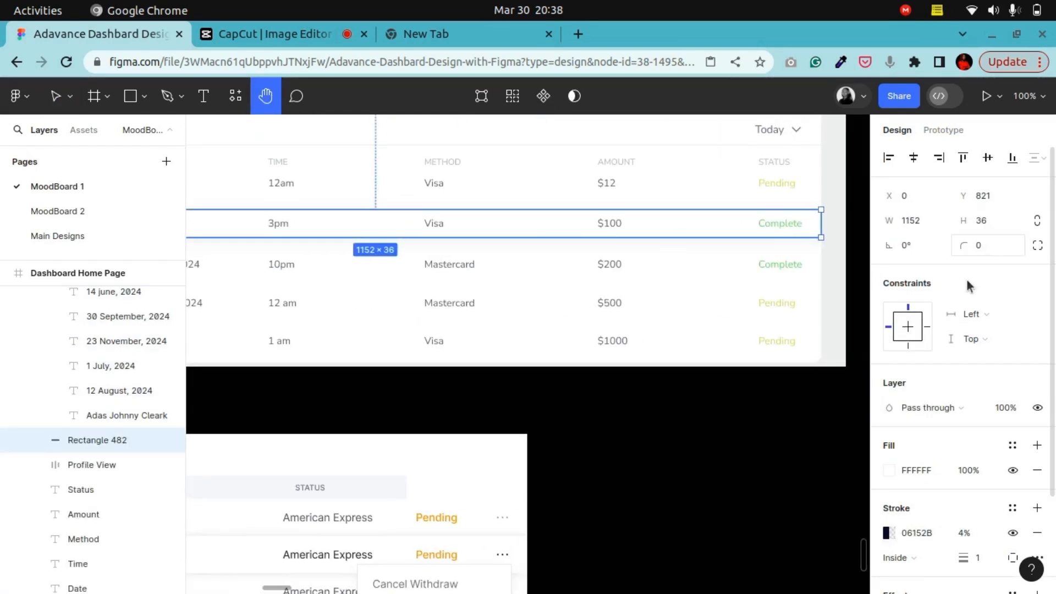
left_click(980, 249)
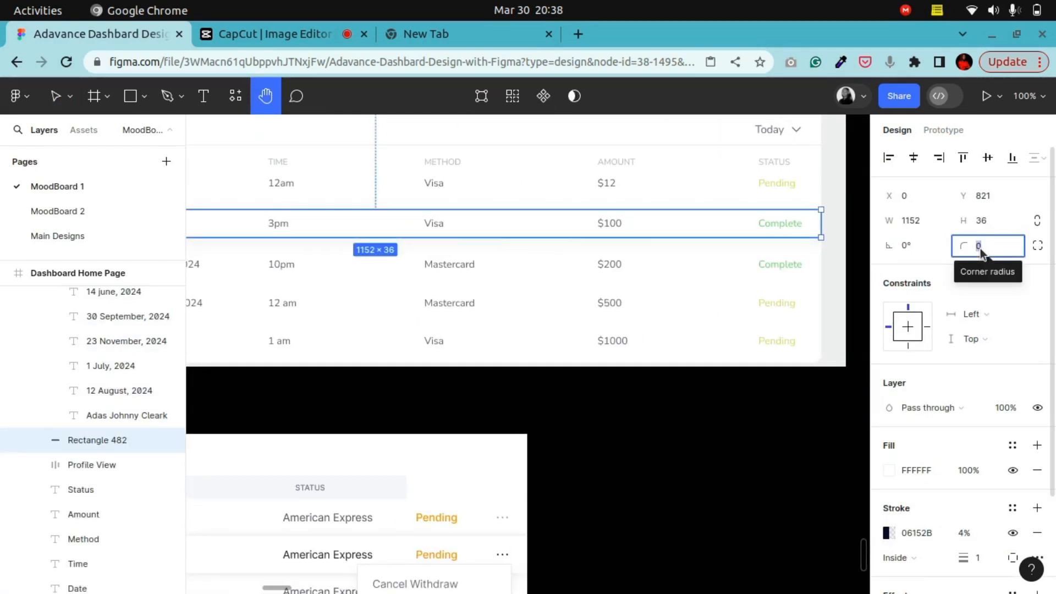
type("8")
key("Return")
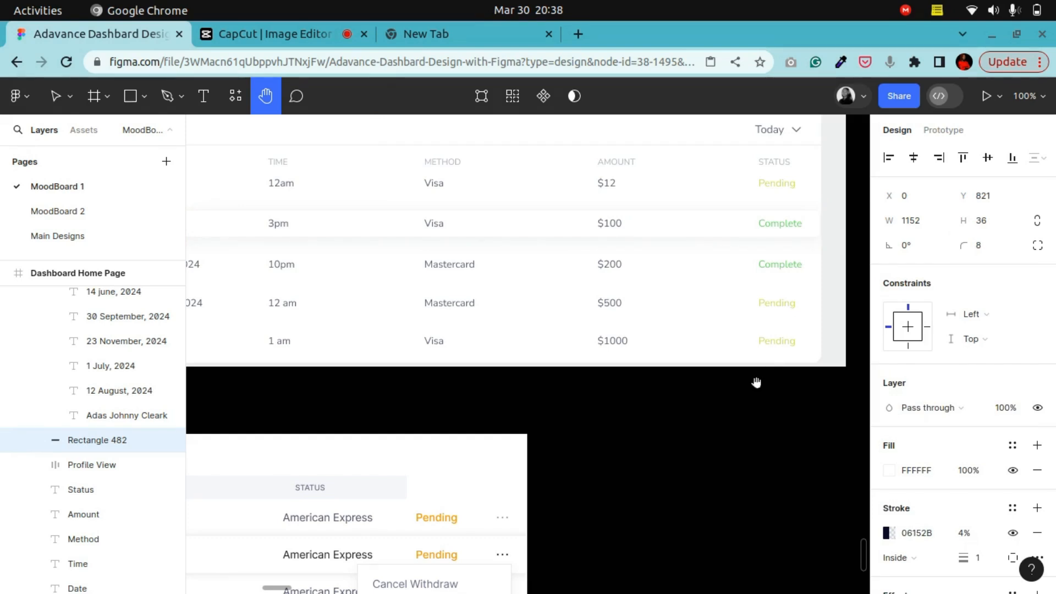
Reduce the corner radius of the second row's rectangle to 5
left_click_drag(380, 223, 652, 230)
left_click_drag(465, 221, 524, 193)
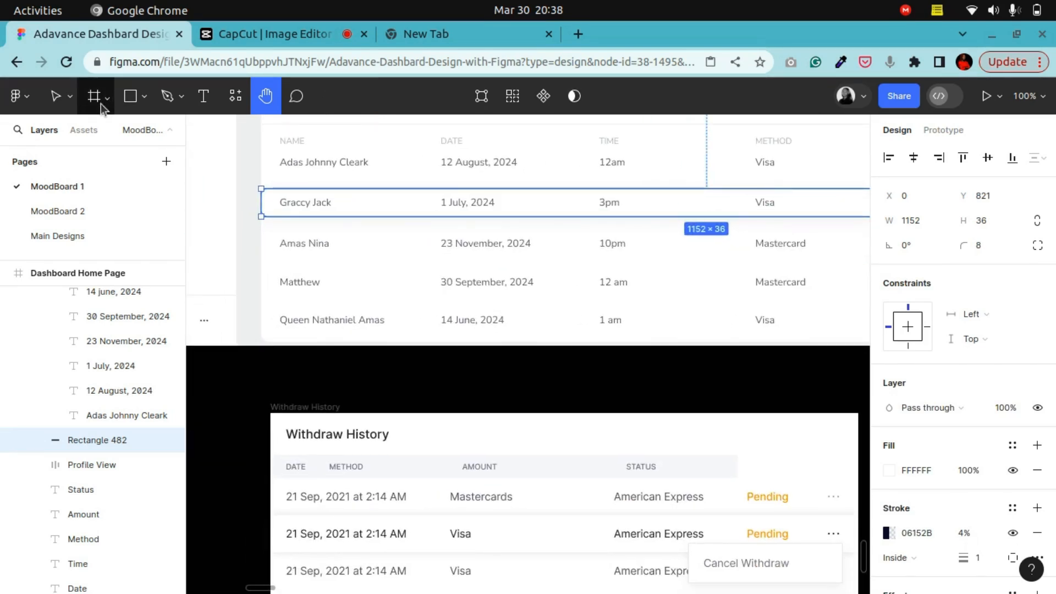
left_click(53, 101)
left_click(368, 373)
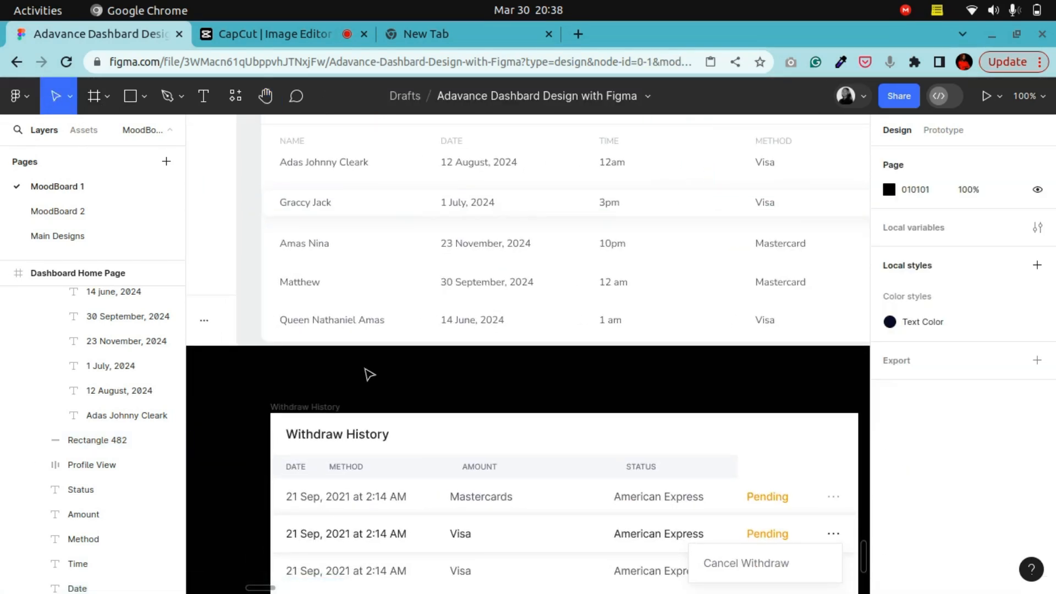
scroll(368, 372, "up", 3)
left_click(377, 379)
left_click(377, 380)
left_click(988, 247)
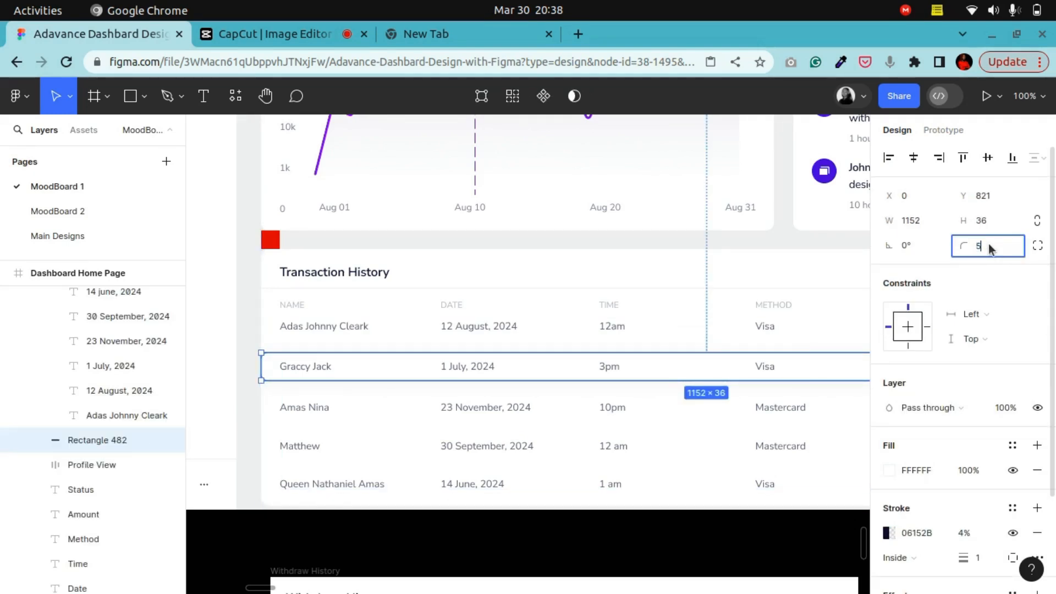
left_click(479, 570)
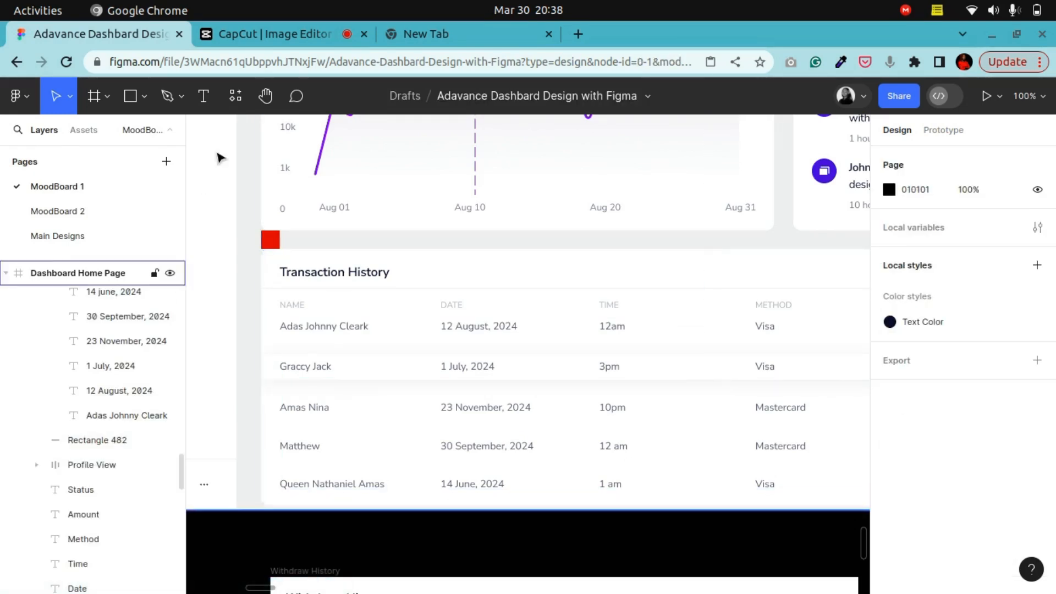
Set the row rectangle's drop shadow to a blur of 30 and an opacity of 5%
key("h")
left_click_drag(603, 447, 537, 377)
left_click_drag(396, 373, 507, 370)
left_click(59, 96)
left_click(409, 308)
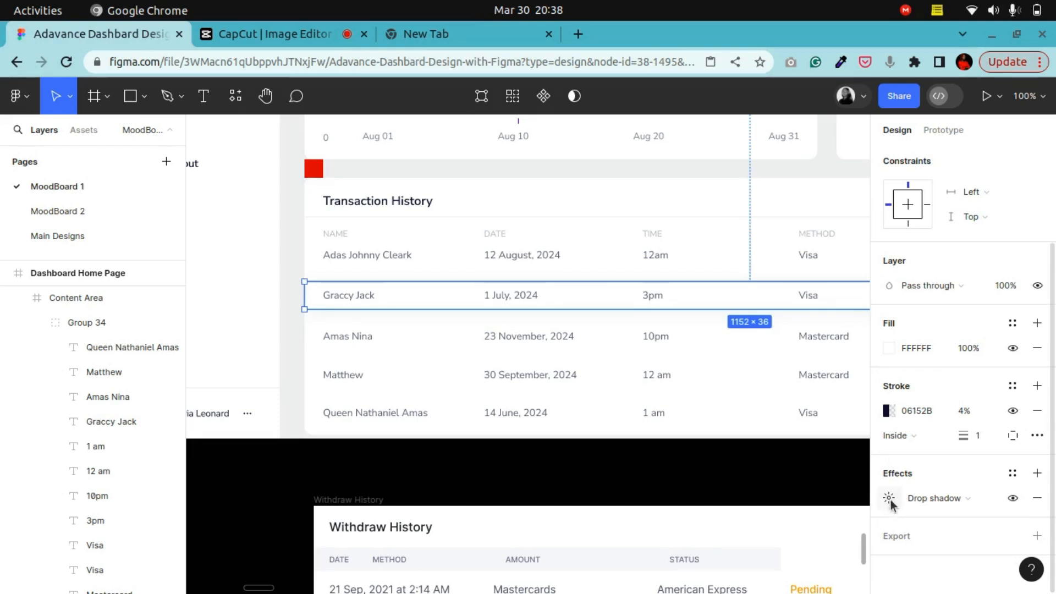
left_click(890, 498)
left_click(834, 517)
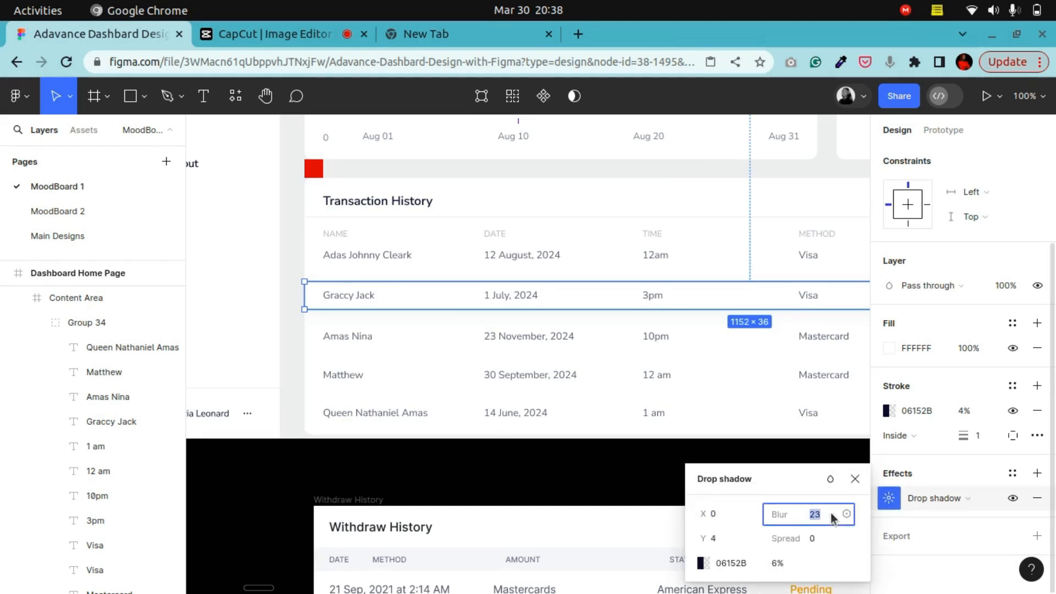
key("Up")
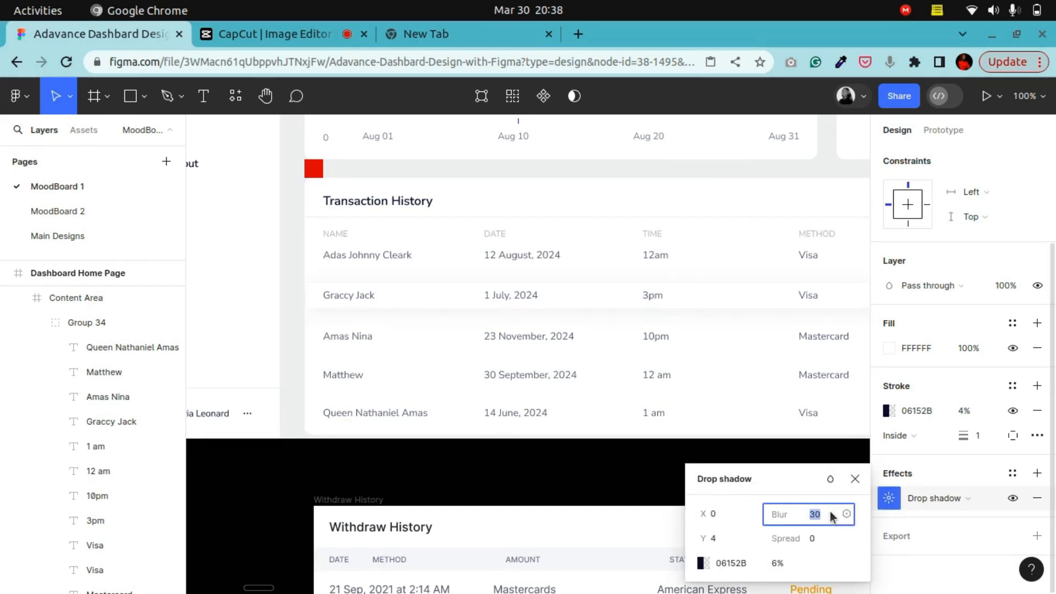
left_click(781, 564)
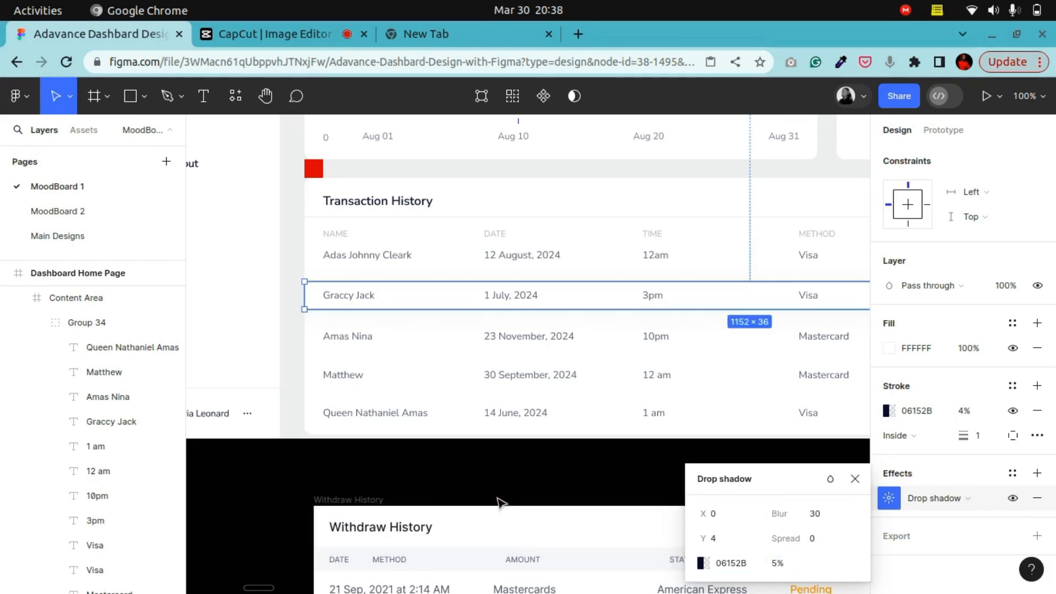
left_click(439, 481)
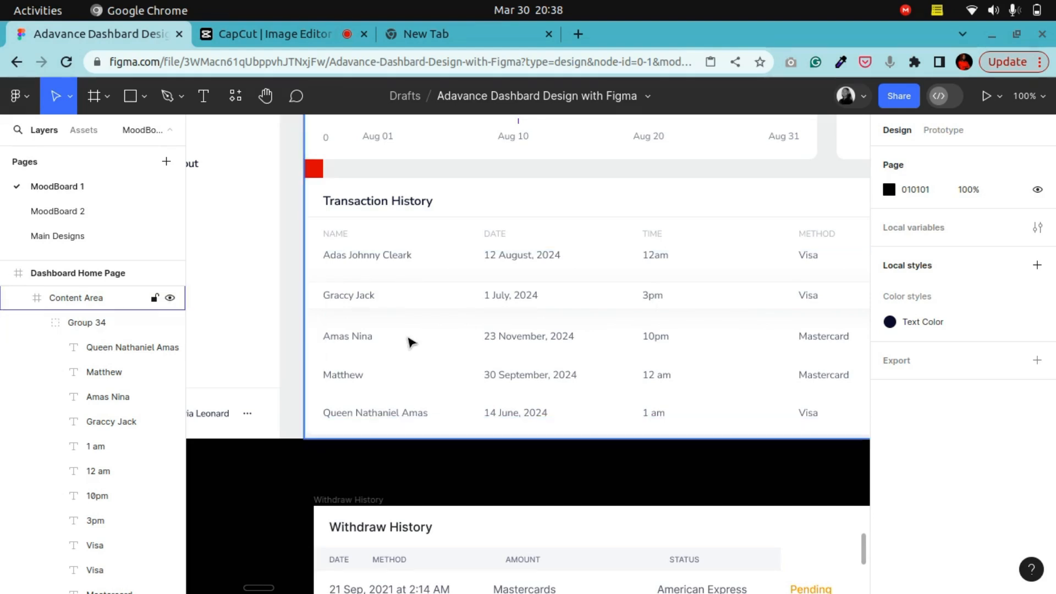
Set the stroke width of the row rectangle to 0.5
left_click(384, 322)
left_click(380, 309)
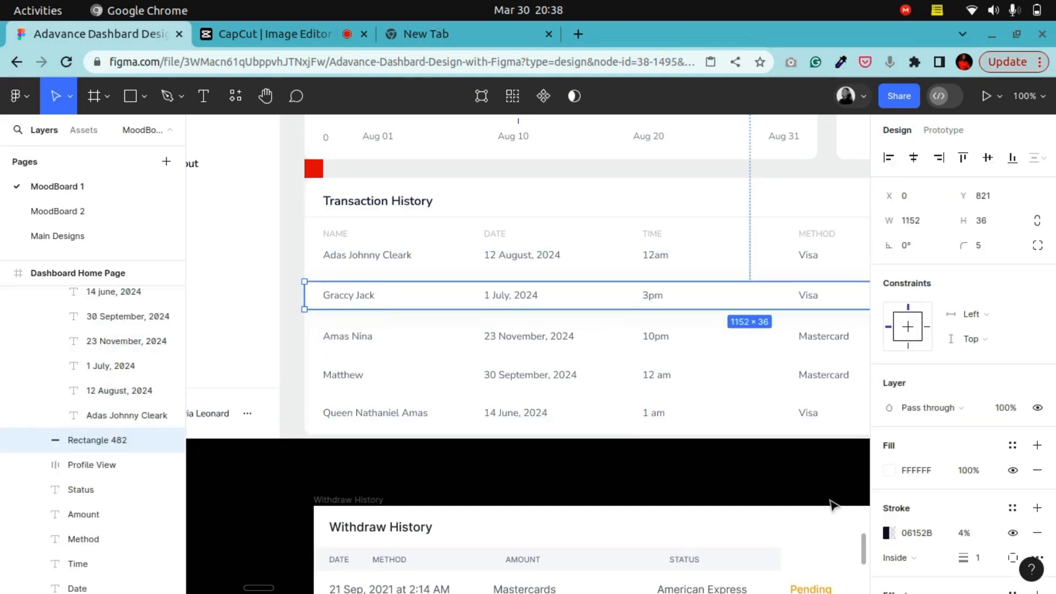
left_click(982, 559)
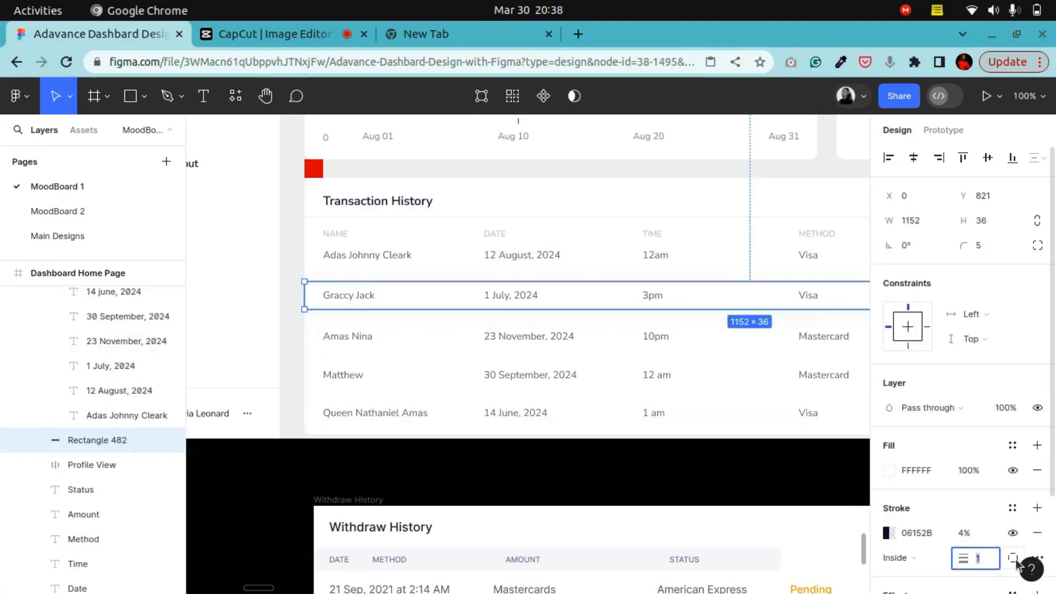
key("Return")
left_click(648, 483)
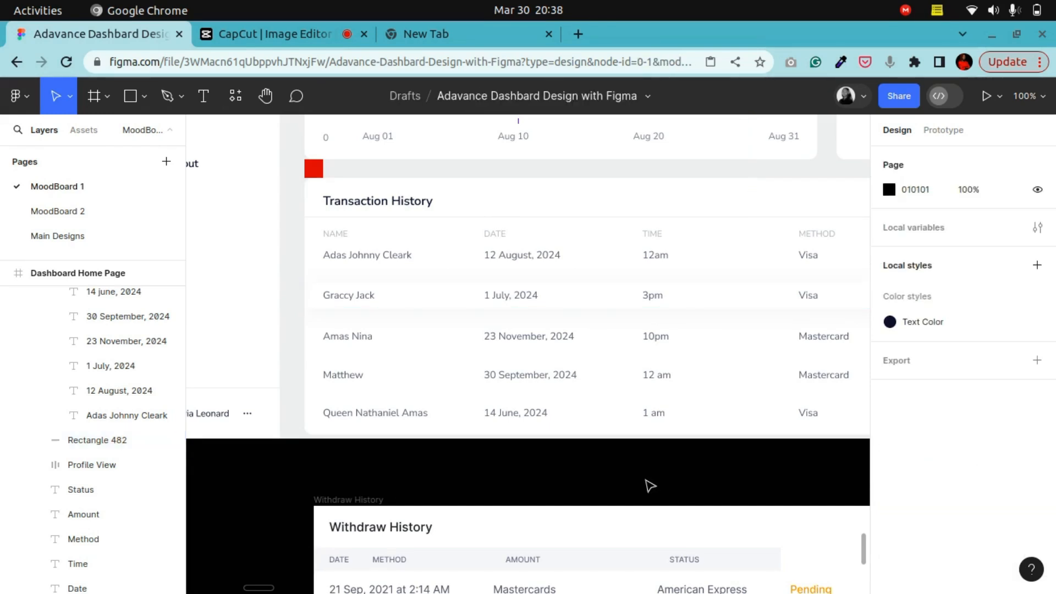
left_click(360, 316)
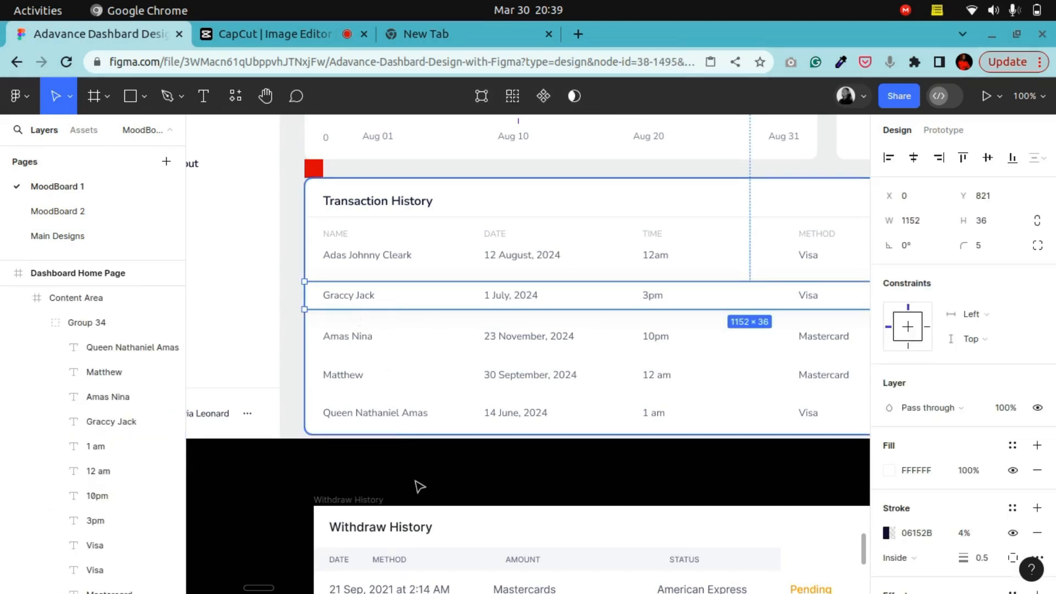
left_click(358, 488)
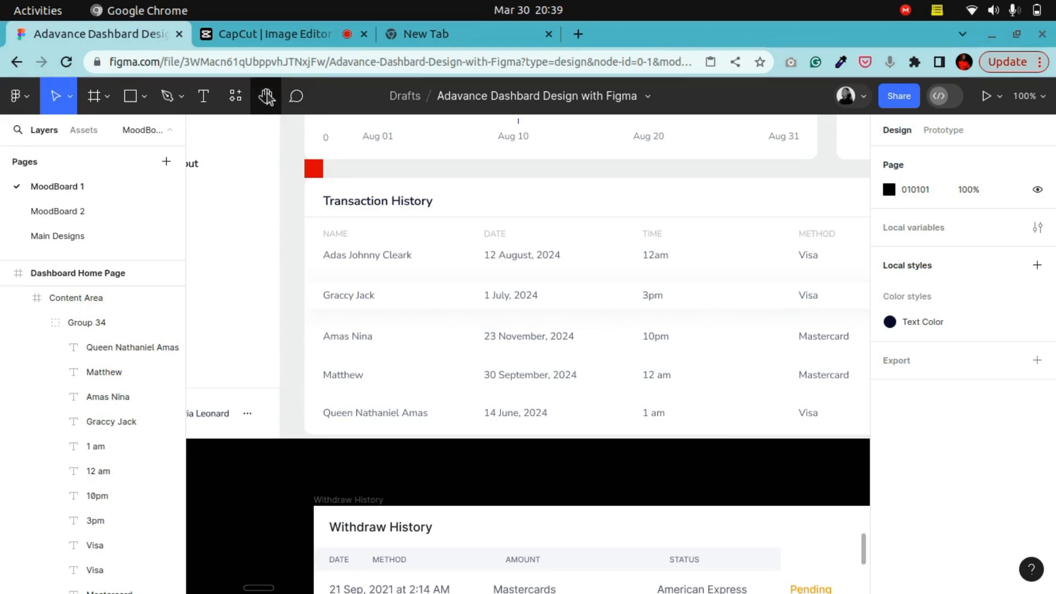
Check how the shadow and thin outline of the highlighted row look across the Transaction History table
left_click(266, 96)
scroll(584, 411, "down", 5)
left_click_drag(584, 411, 556, 366)
scroll(541, 352, "up", 5)
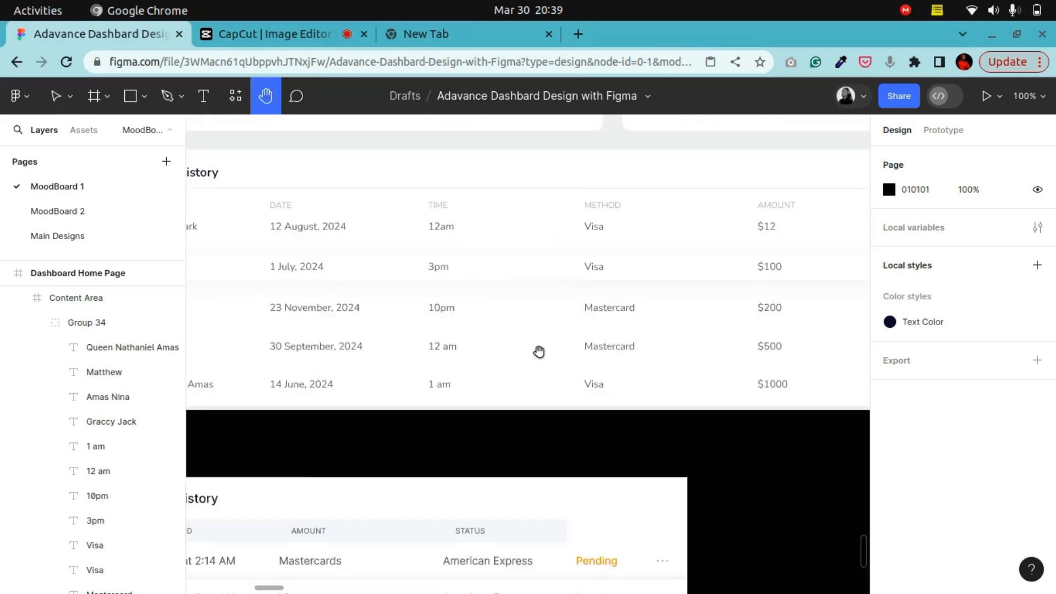
left_click_drag(366, 313, 553, 325)
left_click_drag(438, 321, 353, 301)
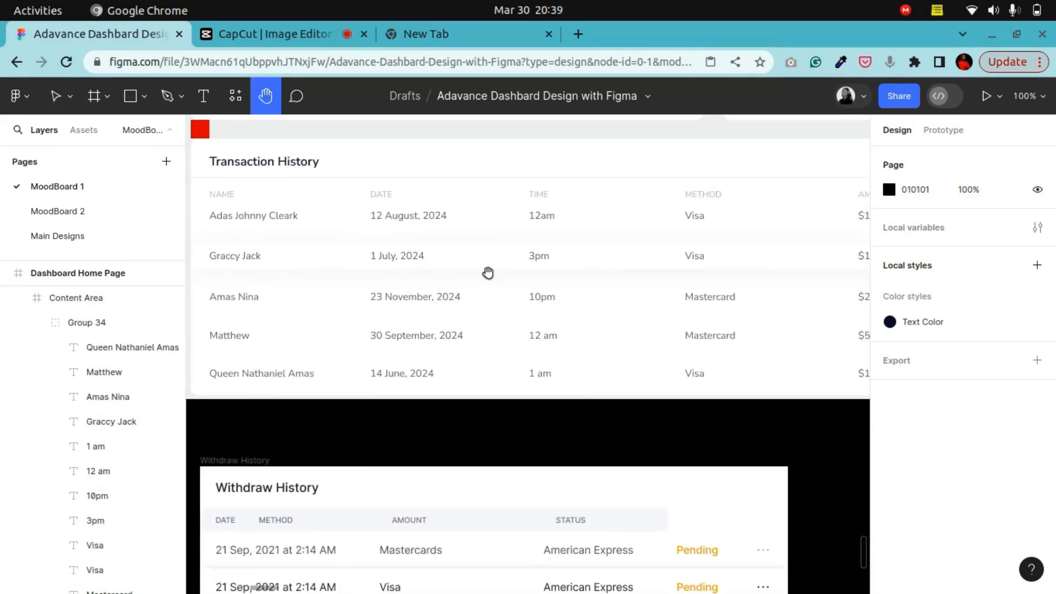
scroll(510, 368, "down", 2)
Set the corner radius of the second row's highlight rectangle to 3, trying 4 first
scroll(486, 368, "up", 8)
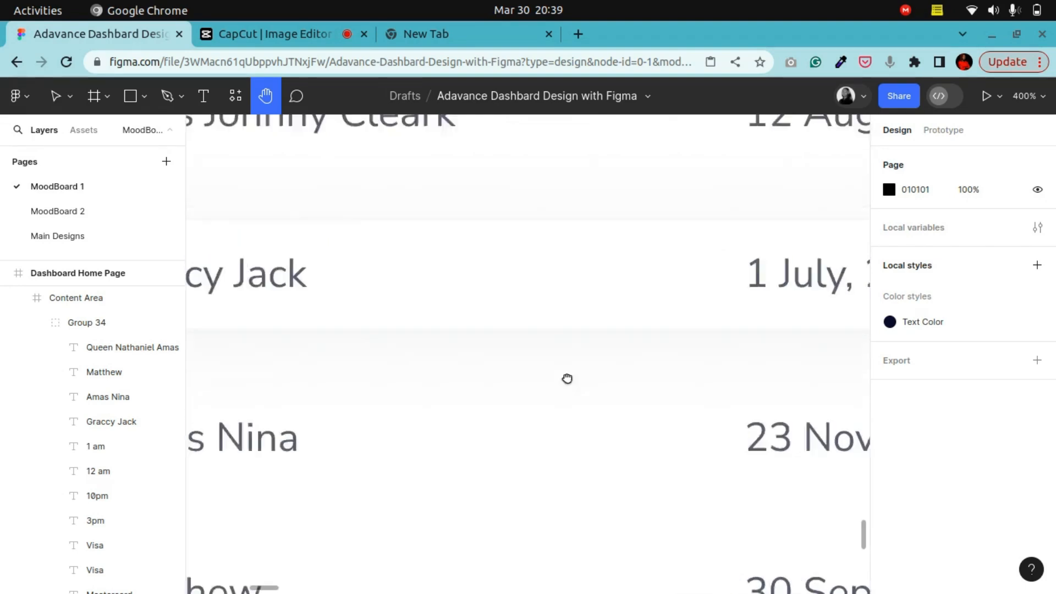
left_click_drag(495, 351, 552, 302)
left_click(56, 99)
left_click(348, 238)
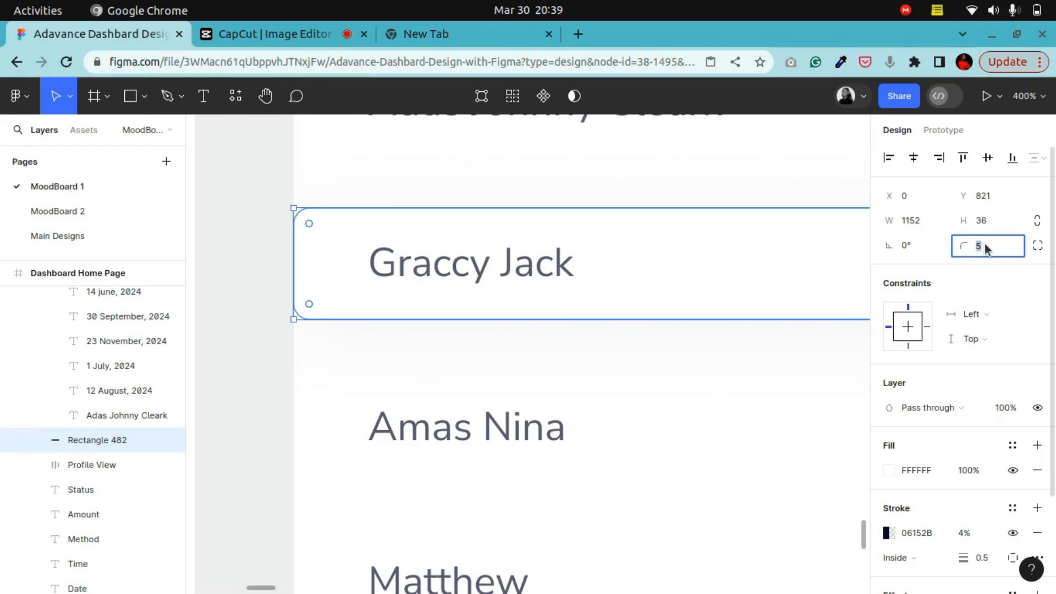
type("4")
key("Return")
left_click(992, 246)
type("3")
key("Return")
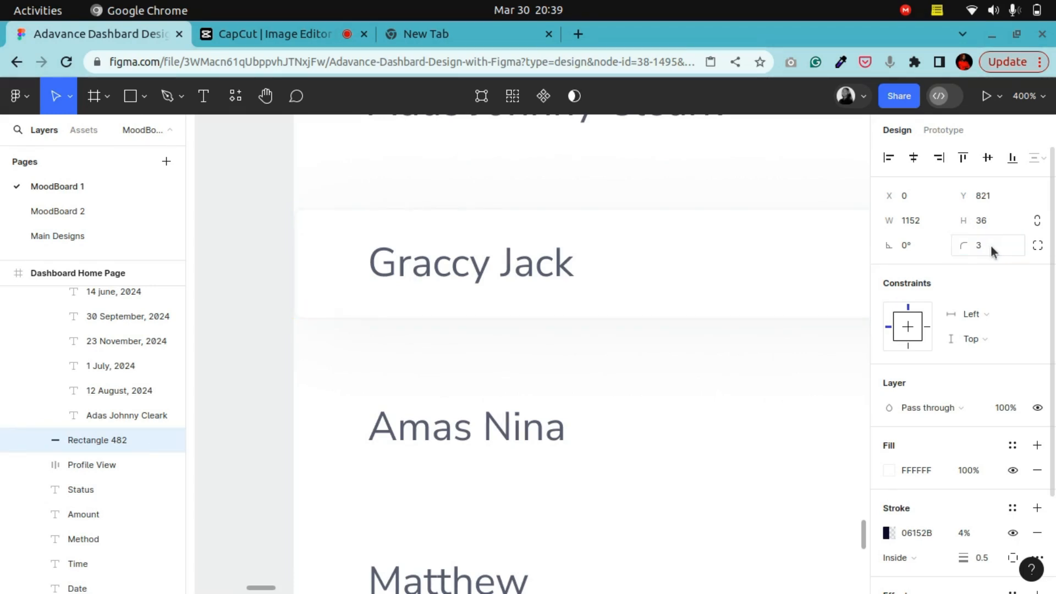
Enter a new stroke width below 1 for the row rectangle and deselect it
key("shift+0")
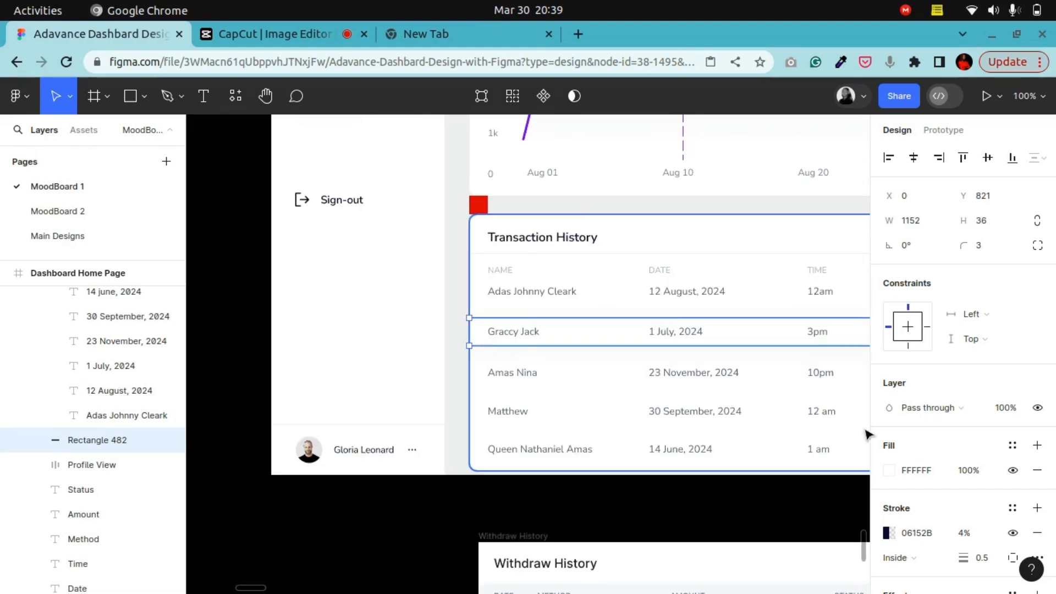
left_click(985, 558)
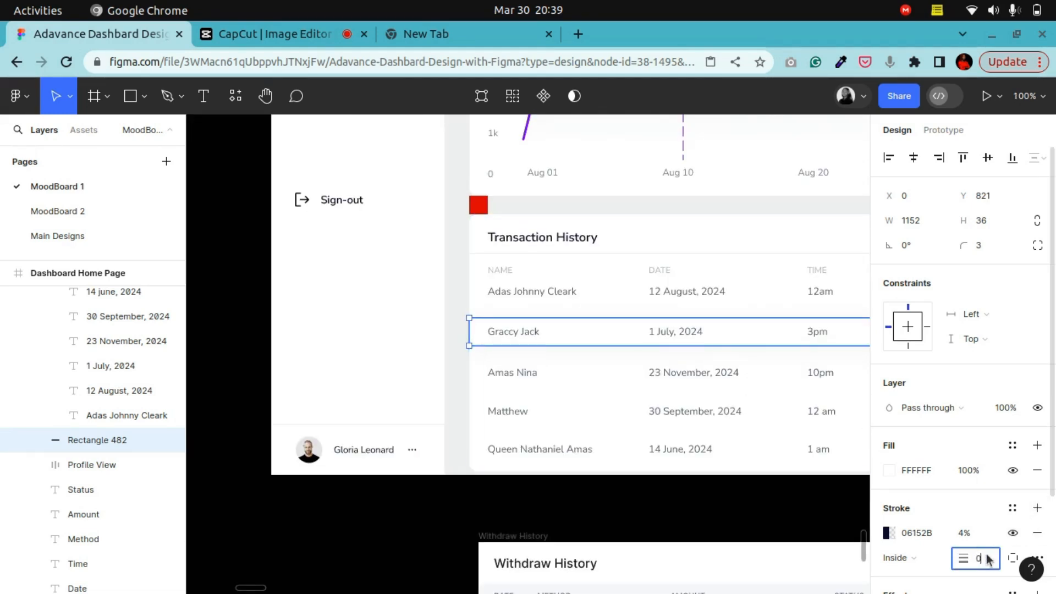
left_click(751, 524)
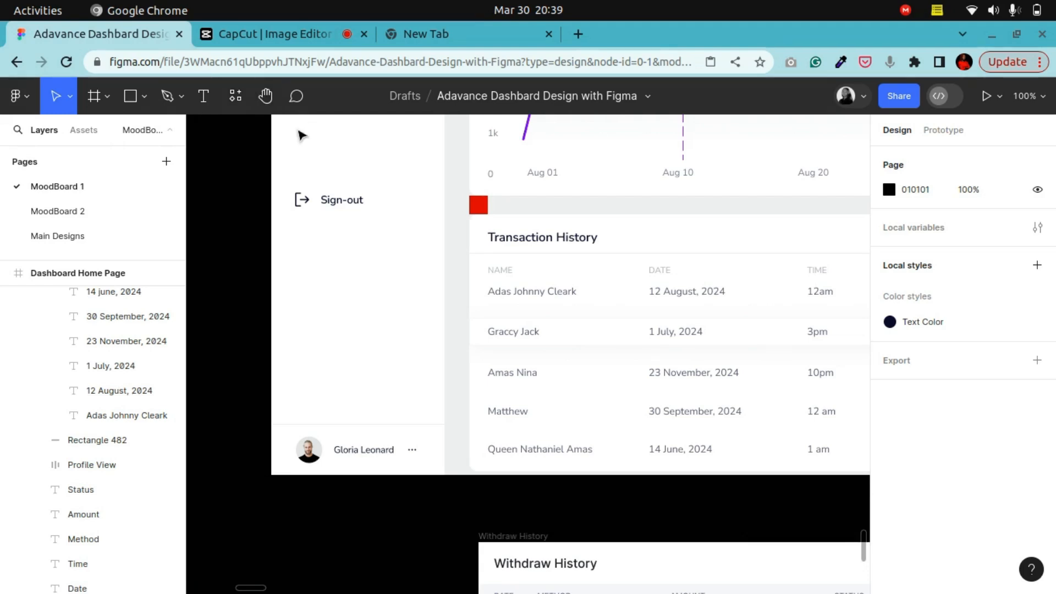
Examine the finished row highlight from the name column to the status column of the Transaction History table
left_click(265, 96)
left_click_drag(740, 358, 228, 288)
left_click_drag(586, 307, 380, 292)
left_click_drag(440, 298, 791, 276)
left_click_drag(439, 241, 796, 261)
left_click_drag(655, 246, 486, 290)
left_click_drag(680, 308, 535, 280)
left_click_drag(497, 316, 754, 324)
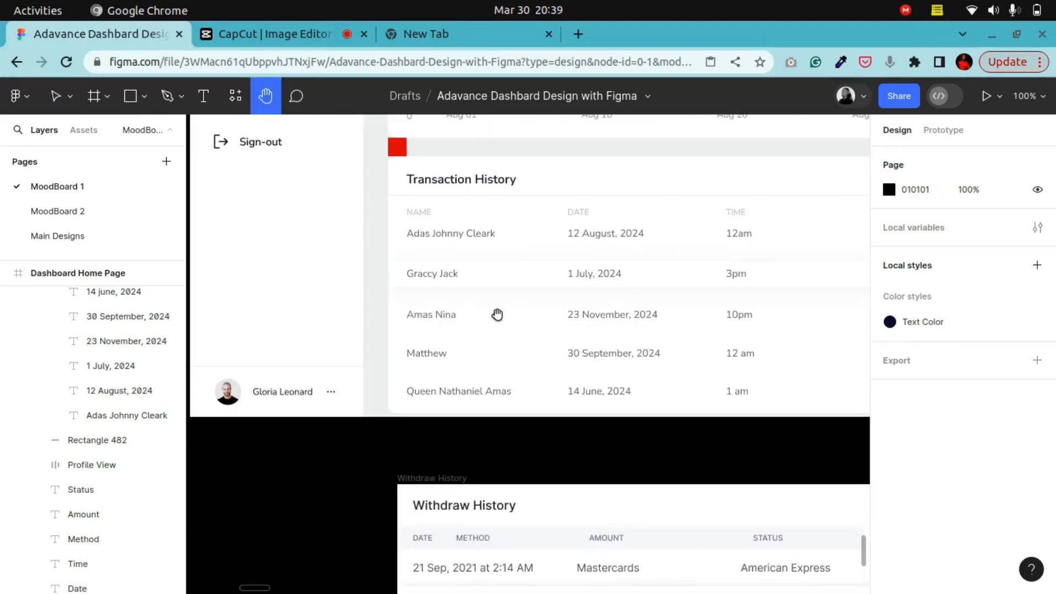
Nudge the highlight rectangle behind the second Transaction History row to a Y position of 822 and deselect it
left_click(55, 95)
left_click(408, 283)
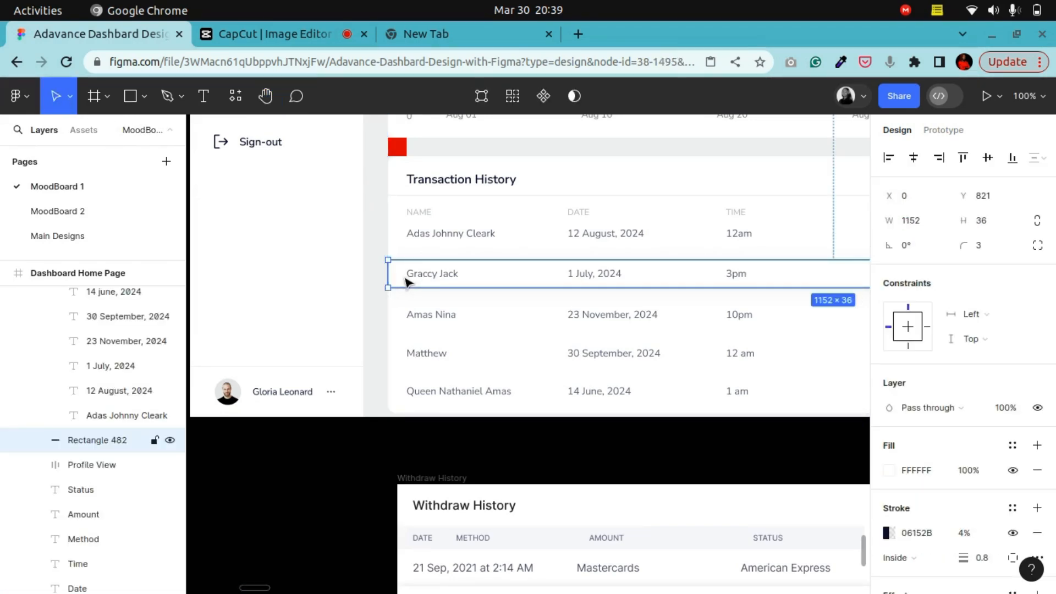
key("Up")
key("Up")
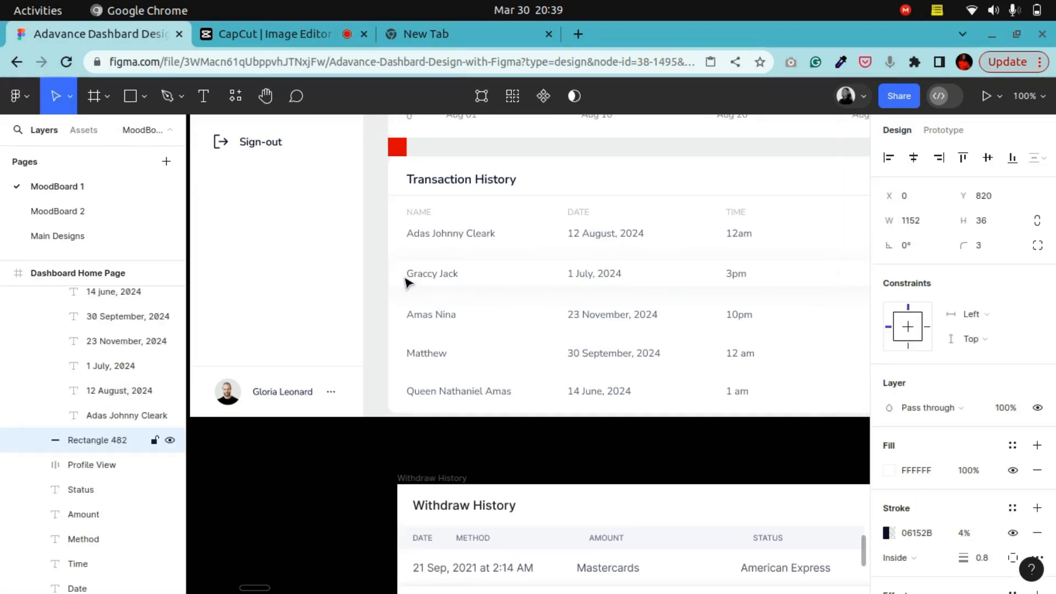
key("Down")
key("Down")
key("Down")
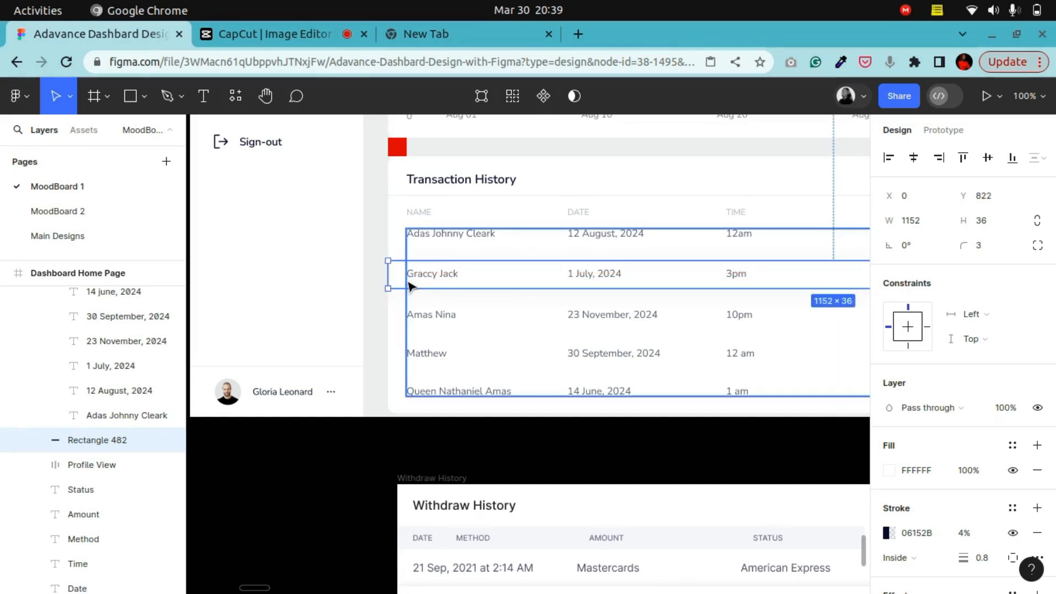
left_click(404, 457)
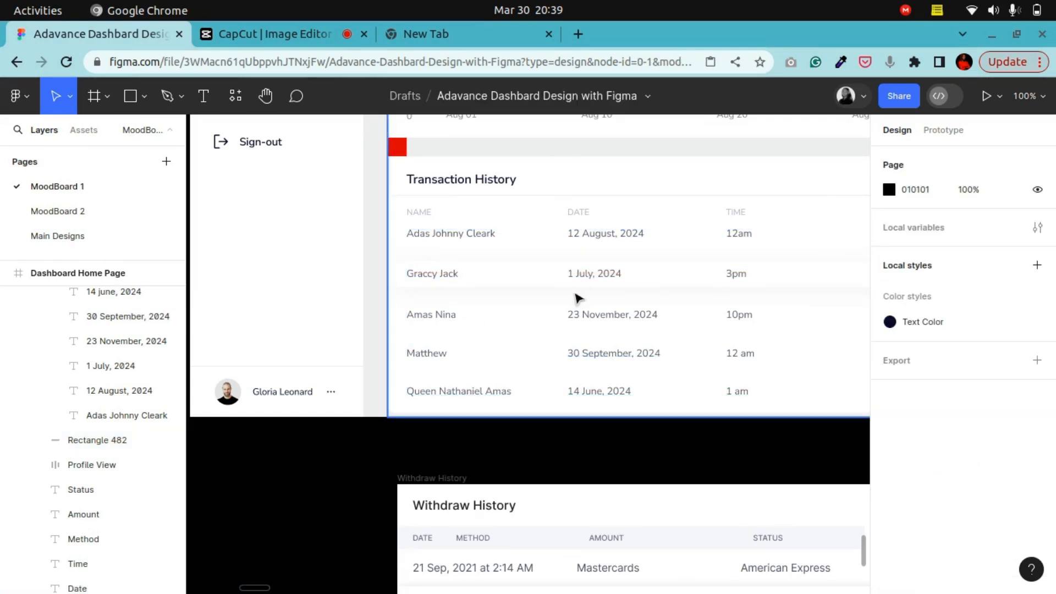
Review the whole Transaction History table together with the Withdraw History reference below the dashboard home page
key("minus")
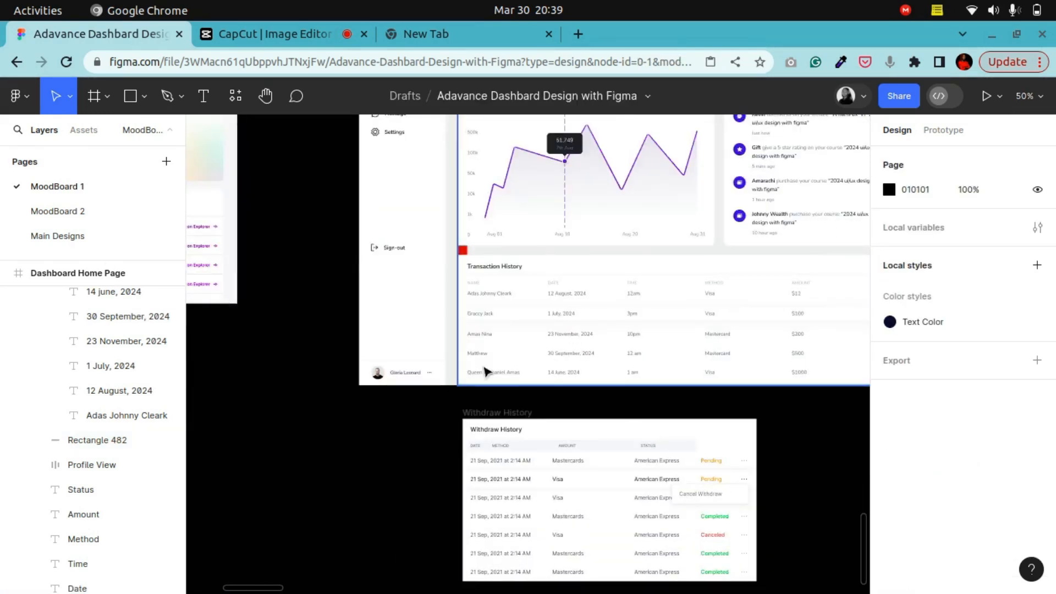
left_click(266, 99)
left_click_drag(601, 413, 410, 430)
left_click_drag(424, 355, 512, 327)
left_click_drag(443, 330, 417, 345)
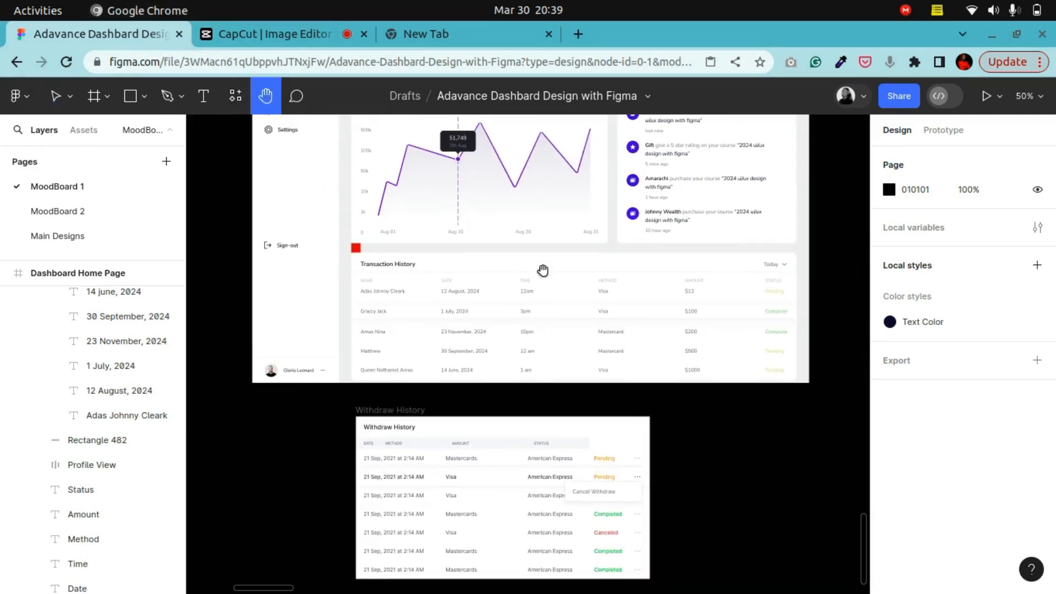
Examine the My Tasks table in the visa dashboard reference and survey the remaining images in the mood board row
scroll(543, 270, "down", 10)
left_click_drag(560, 291, 207, 553)
left_click_drag(643, 387, 558, 367)
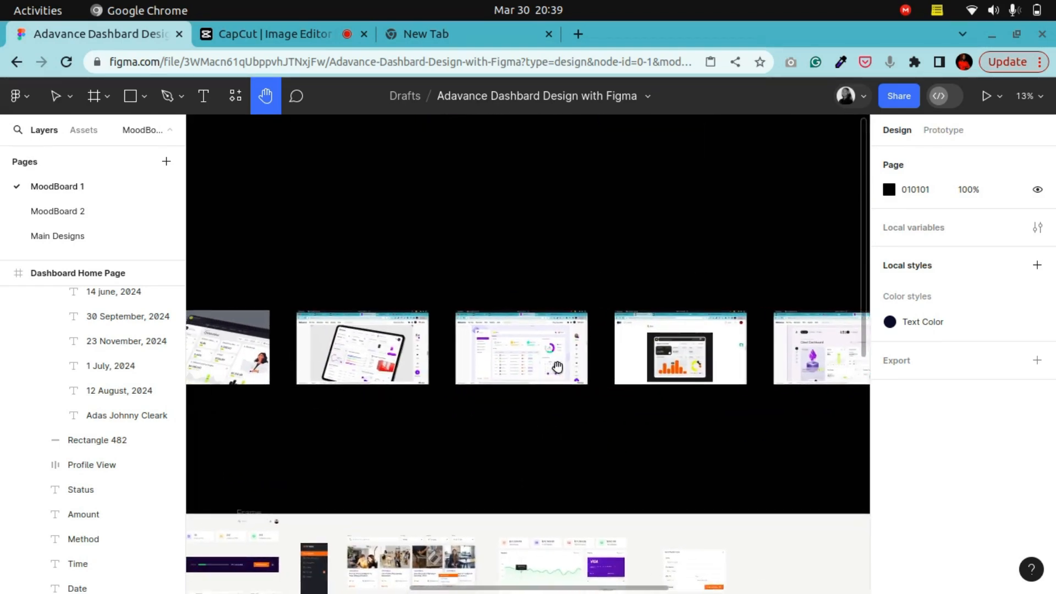
key("ctrl+plus")
key("ctrl+plus")
key("ctrl+plus")
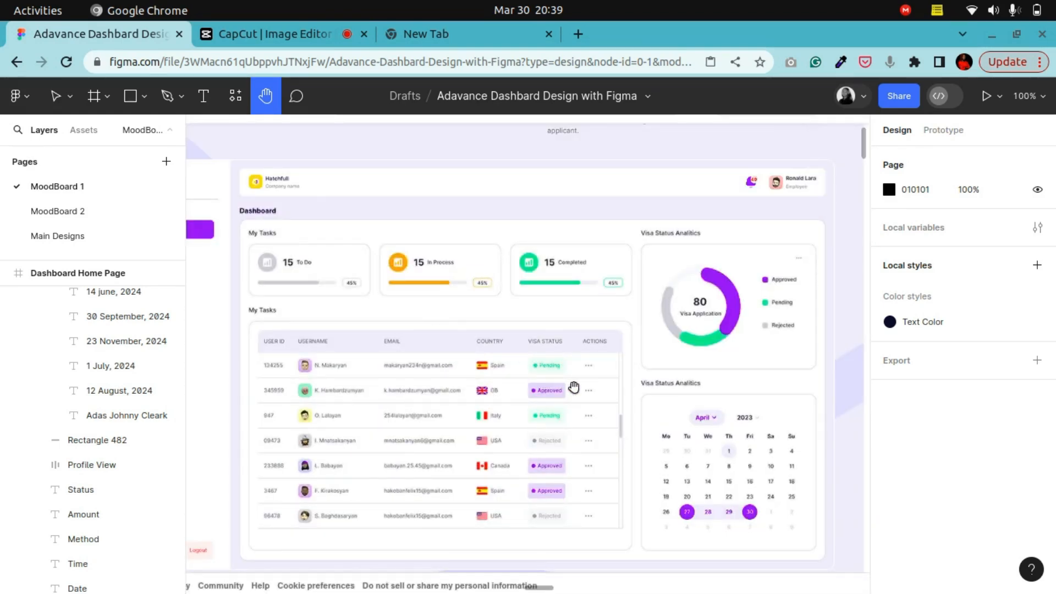
key("ctrl+minus")
key("ctrl+minus")
left_click_drag(763, 379, 306, 395)
left_click_drag(710, 358, 378, 332)
left_click_drag(850, 346, 212, 358)
left_click_drag(632, 361, 731, 328)
key("ctrl+minus")
key("ctrl+minus")
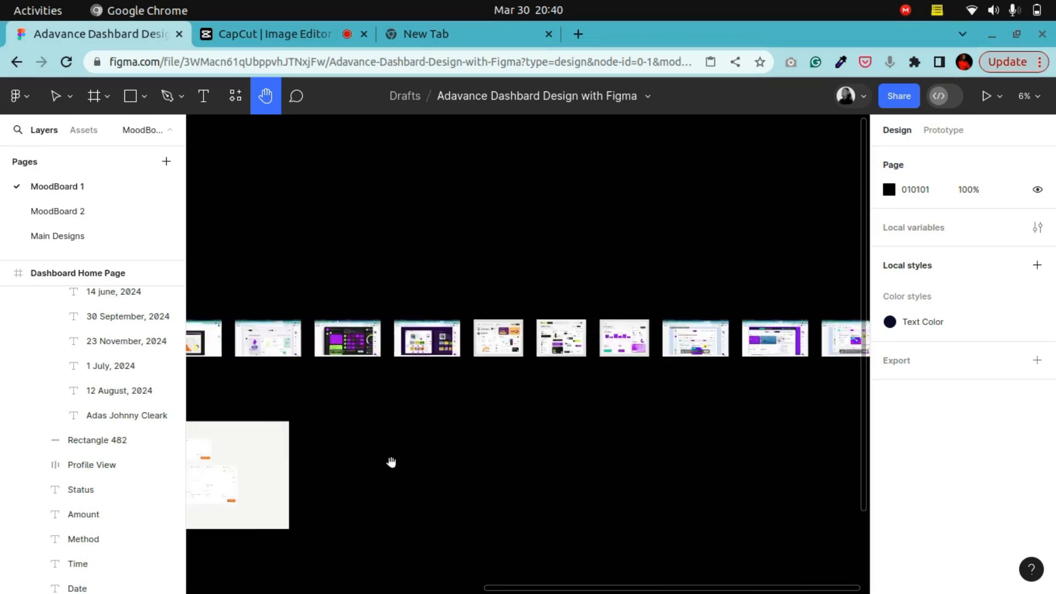
Return to the dashboard home page and check its Transaction History table up close and within the full layout
left_click_drag(391, 462, 666, 196)
left_click_drag(356, 328, 695, 269)
left_click_drag(360, 310, 519, 333)
key("ctrl+plus")
key("ctrl+plus")
key("ctrl+plus")
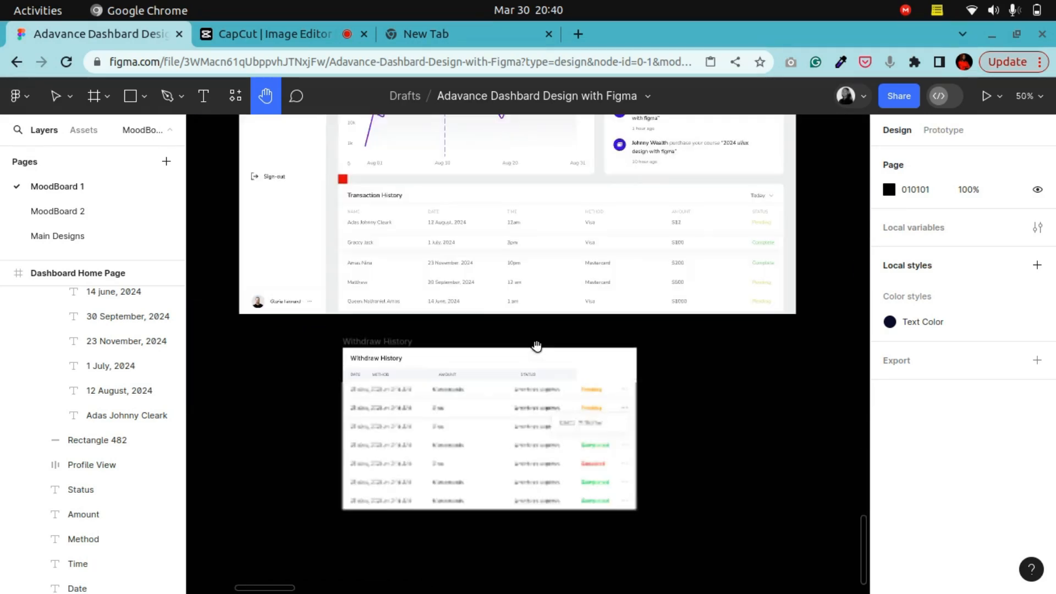
key("ctrl+plus")
left_click_drag(322, 215, 533, 456)
left_click_drag(556, 327, 499, 449)
left_click_drag(557, 403, 437, 299)
left_click_drag(422, 417, 539, 388)
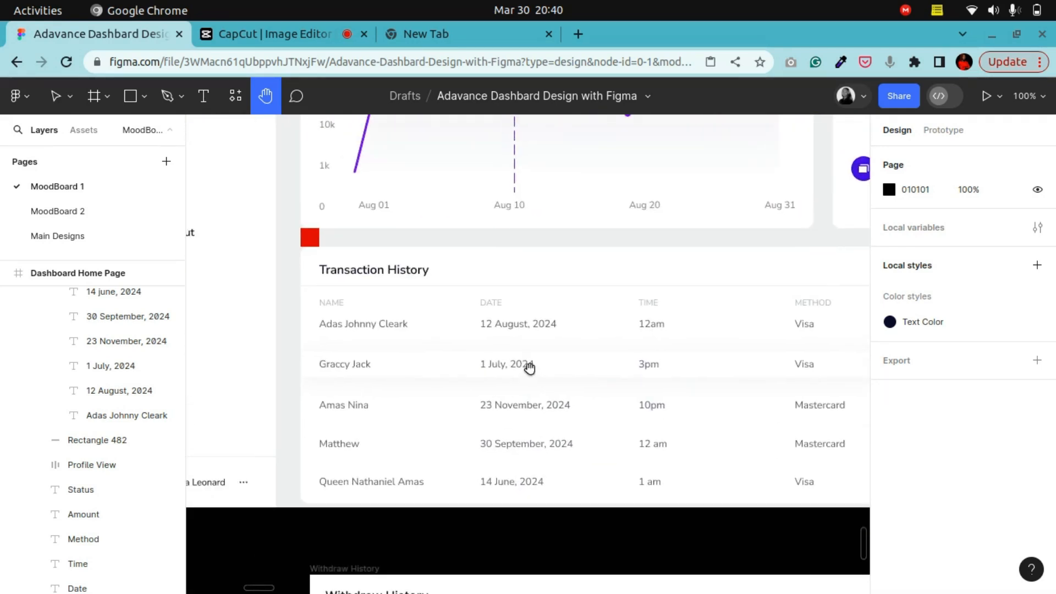
key("ctrl+minus")
left_click_drag(563, 304, 522, 363)
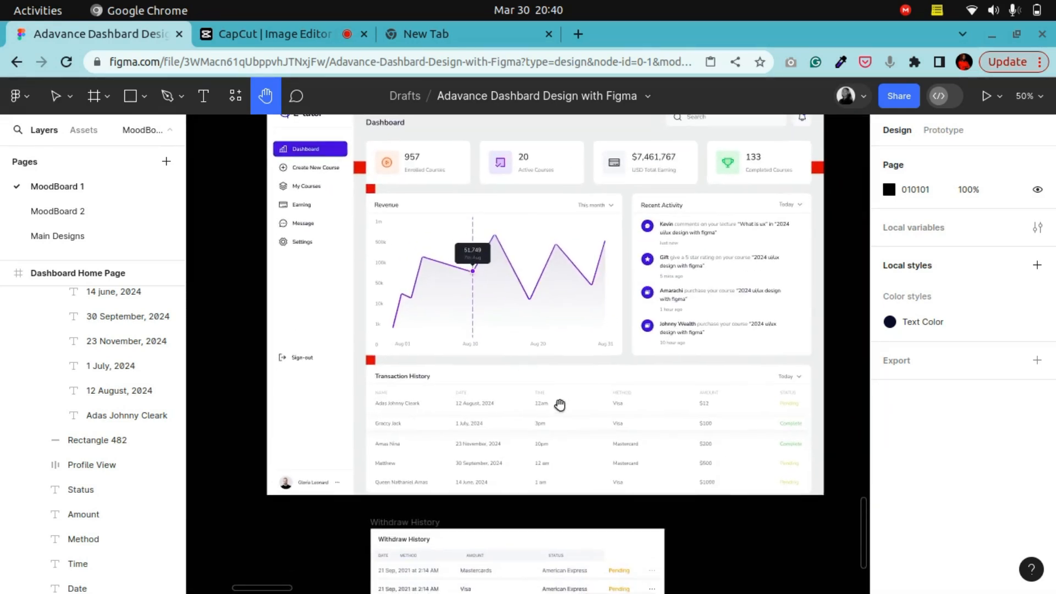
left_click_drag(560, 406, 502, 346)
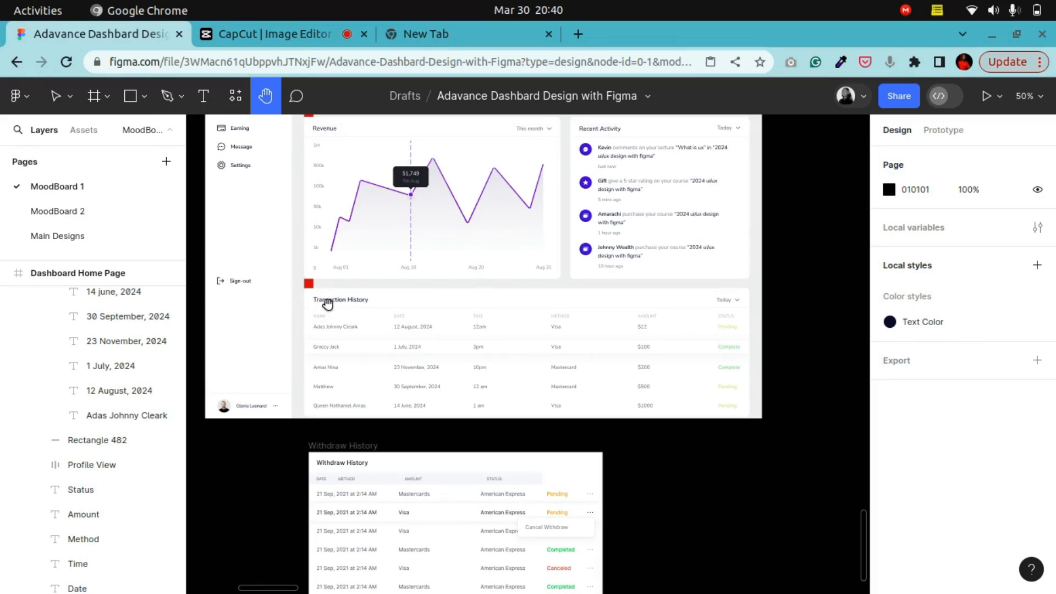
scroll(672, 349, "up", 10)
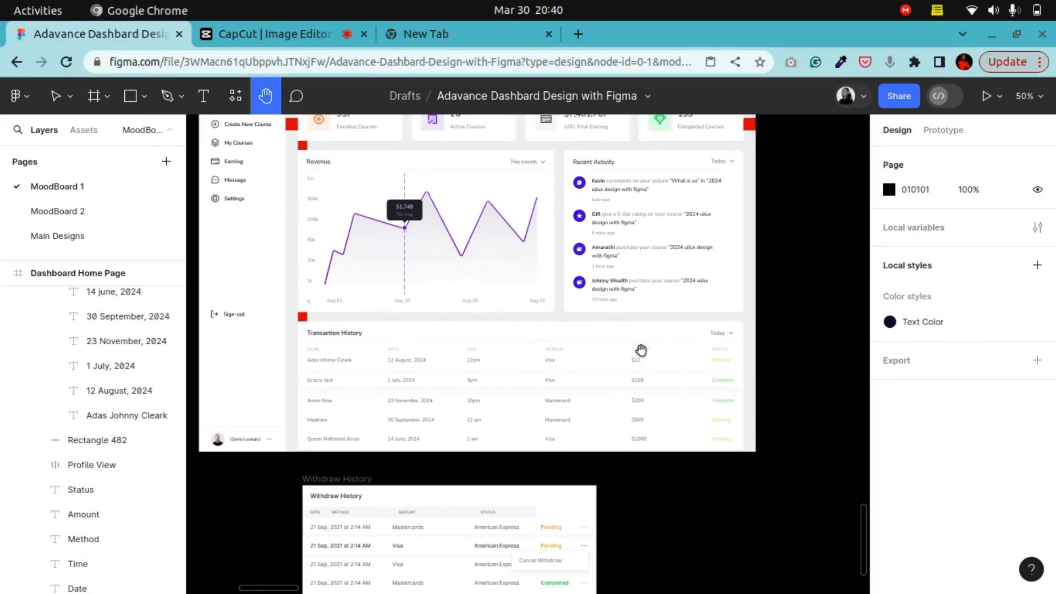
Look through the first mood board references and examine the Delivery Shipments table in the tablet dashboard image
key("ctrl+minus")
key("ctrl+minus")
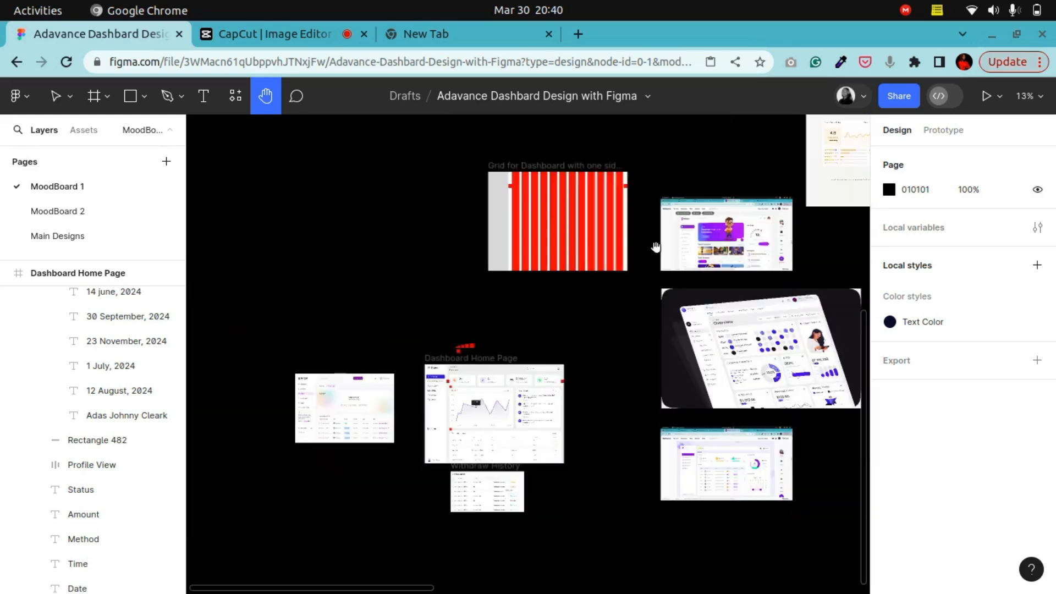
left_click_drag(677, 191, 451, 537)
left_click_drag(516, 363, 528, 561)
left_click_drag(474, 448, 517, 475)
key("ctrl+plus")
key("ctrl+plus")
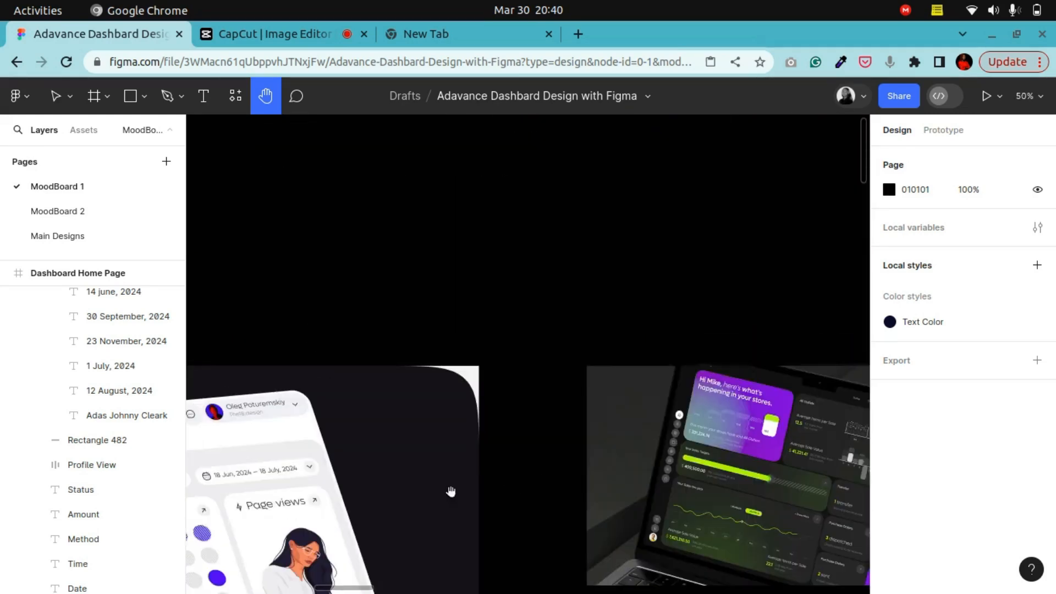
left_click_drag(391, 492, 686, 271)
left_click_drag(847, 271, 424, 363)
left_click_drag(715, 377, 372, 307)
left_click_drag(699, 311, 321, 292)
left_click_drag(667, 360, 671, 326)
key("ctrl+plus")
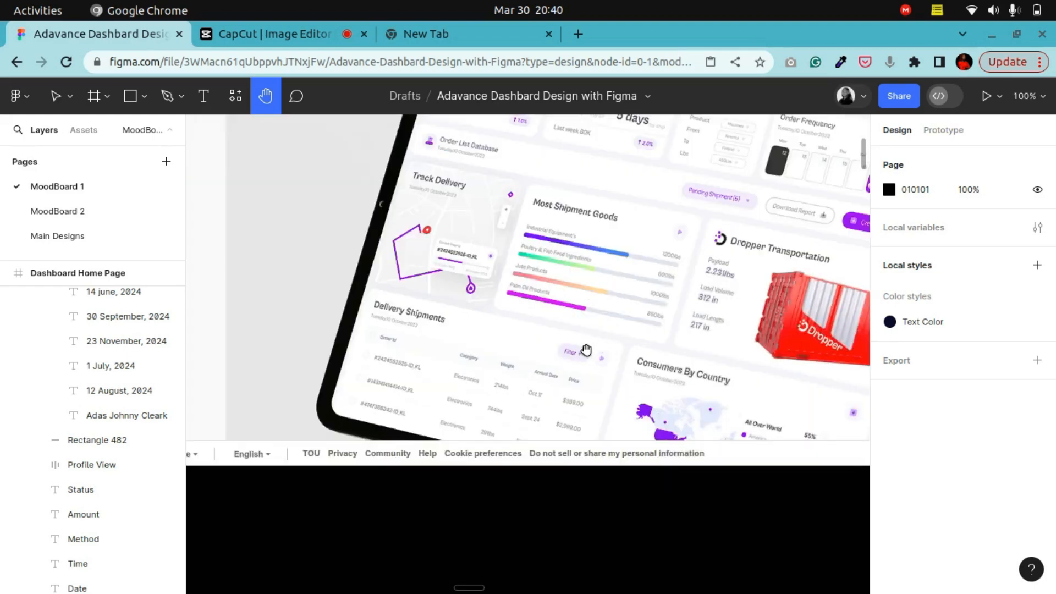
Examine the Sales Overview, Client Dashboard and NFT dashboard references for ideas on table design
key("ctrl+minus")
left_click_drag(704, 357, 402, 339)
key("ctrl+plus")
left_click_drag(679, 333, 253, 327)
key("ctrl+minus")
key("ctrl+plus")
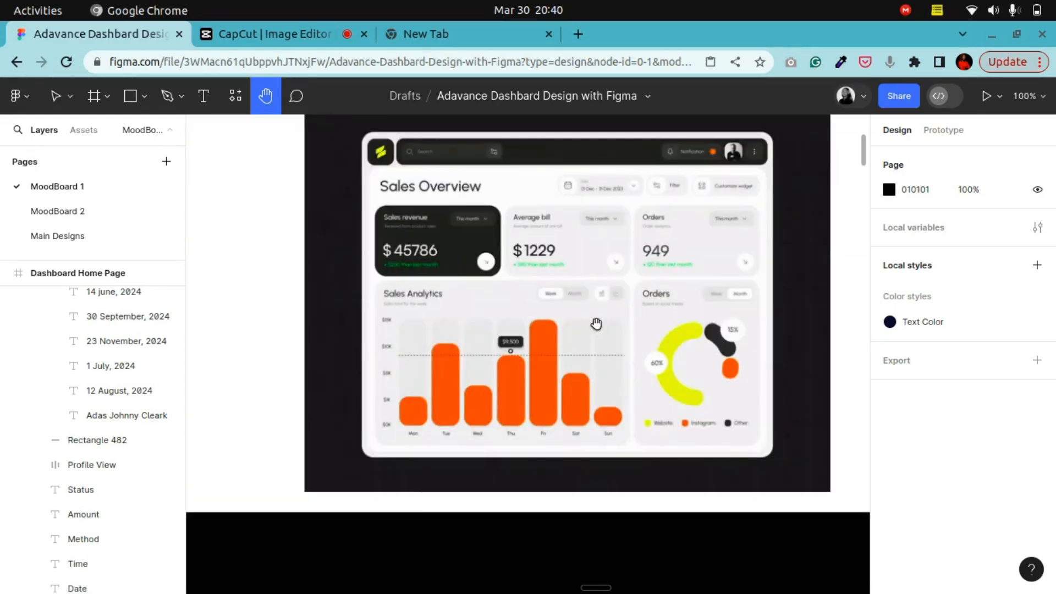
left_click_drag(641, 320, 373, 330)
key("ctrl+minus")
key("ctrl+minus")
left_click_drag(615, 333, 285, 341)
key("ctrl+plus")
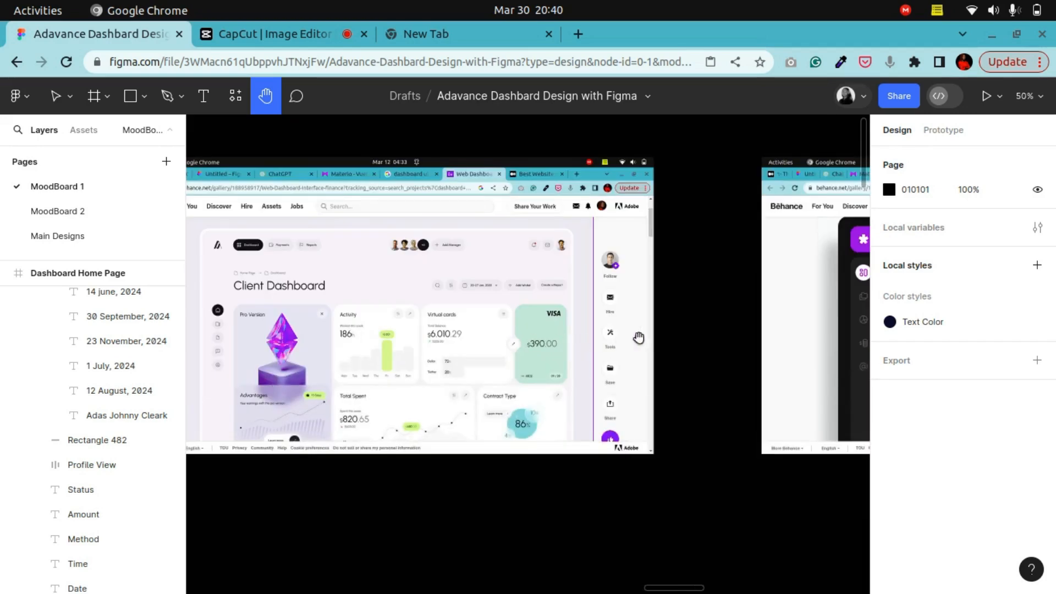
left_click_drag(660, 335, 309, 374)
left_click_drag(792, 371, 262, 343)
left_click_drag(626, 348, 501, 352)
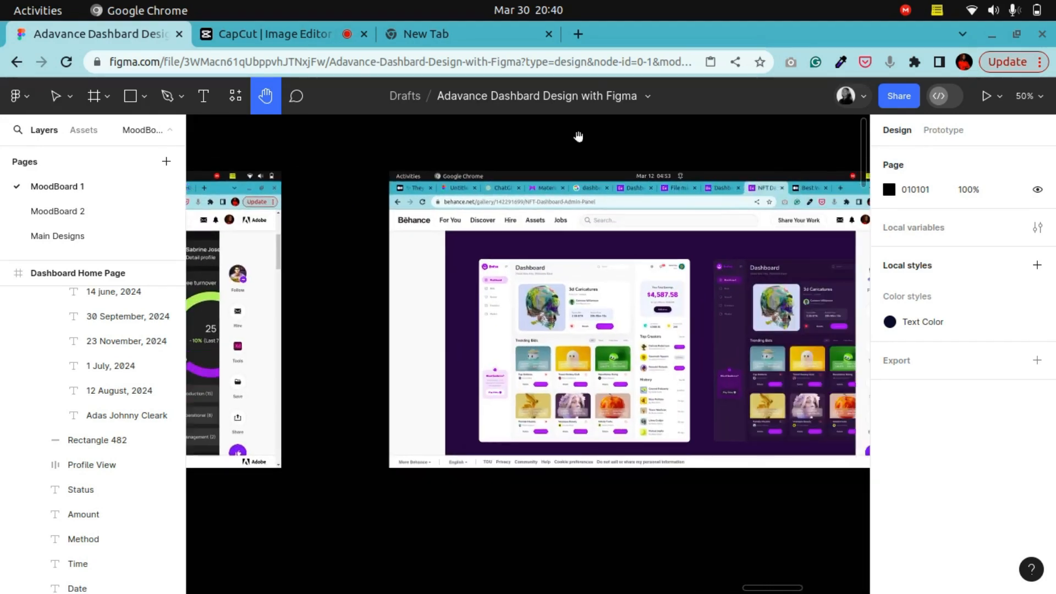
Switch to the empty browser tab
left_click(472, 42)
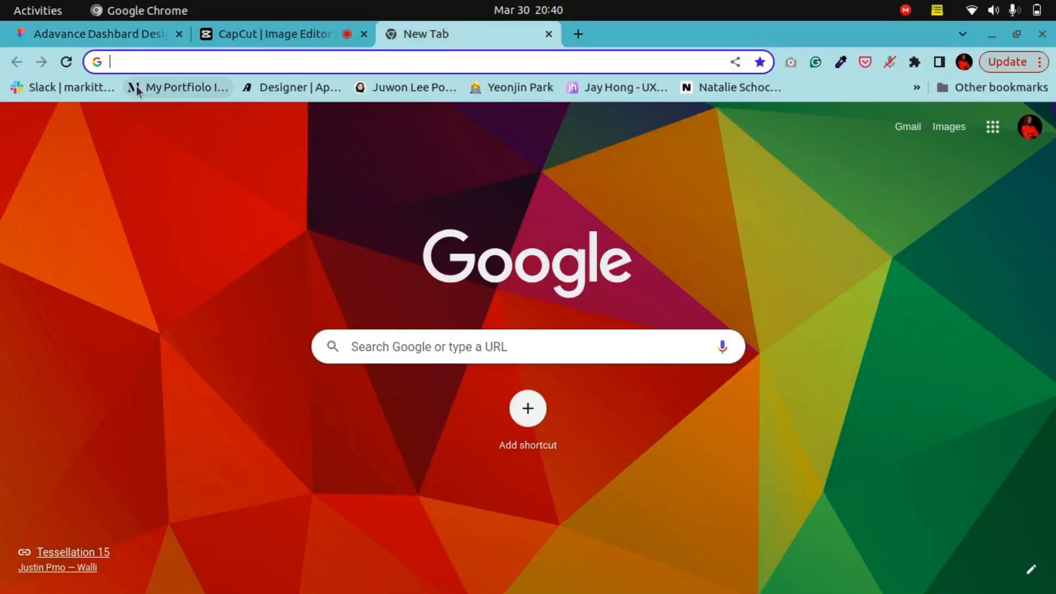
type("tr")
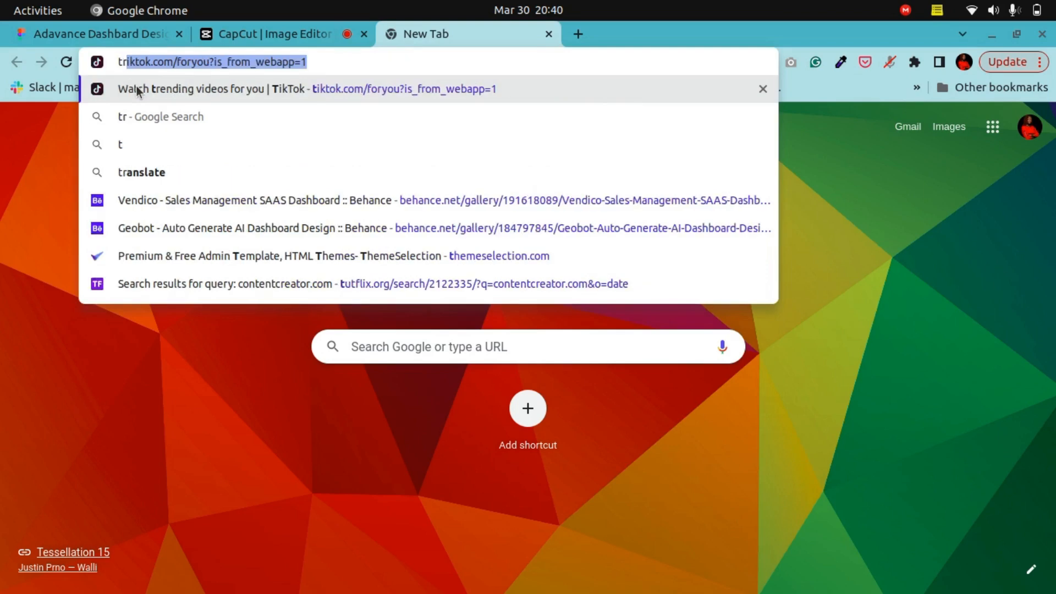
key("BackSpace")
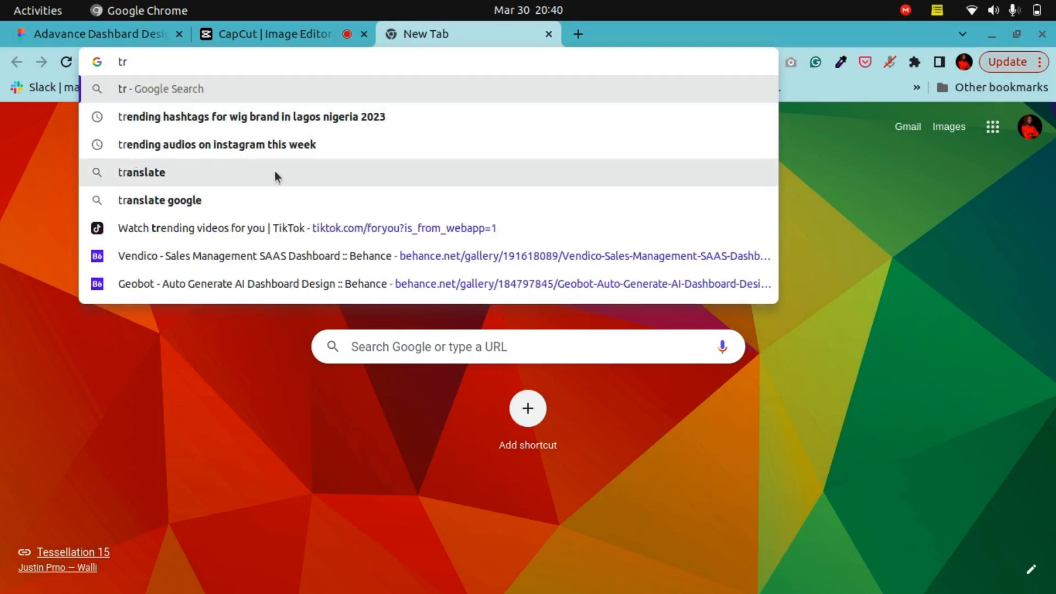
type("a")
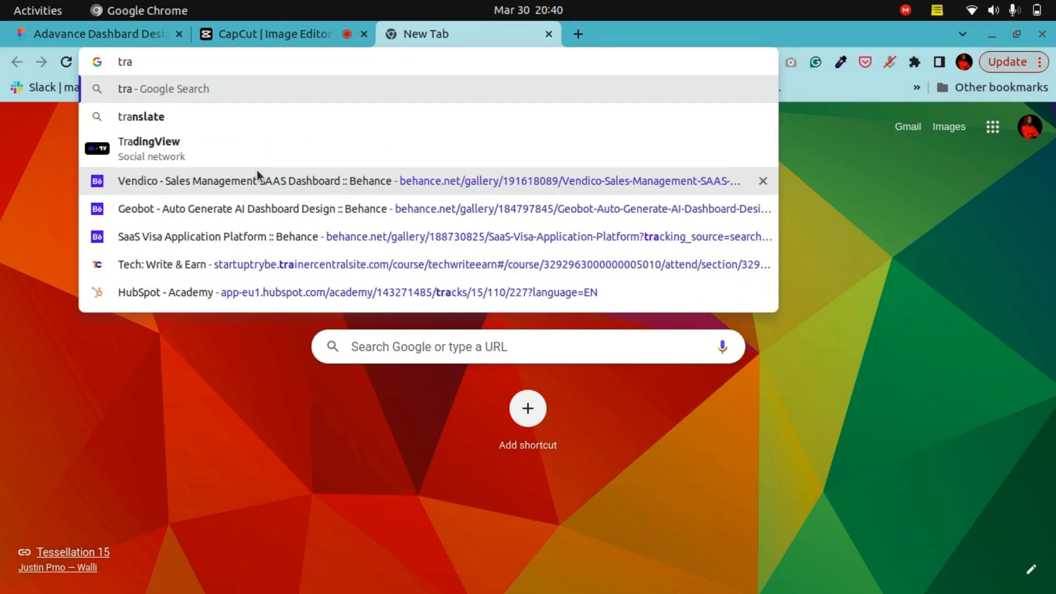
key("BackSpace")
key("BackSpace")
key("BackSpace")
Search Google for "Transaction history dashboard ui design", adapting the earlier withdraw history query
type("wi")
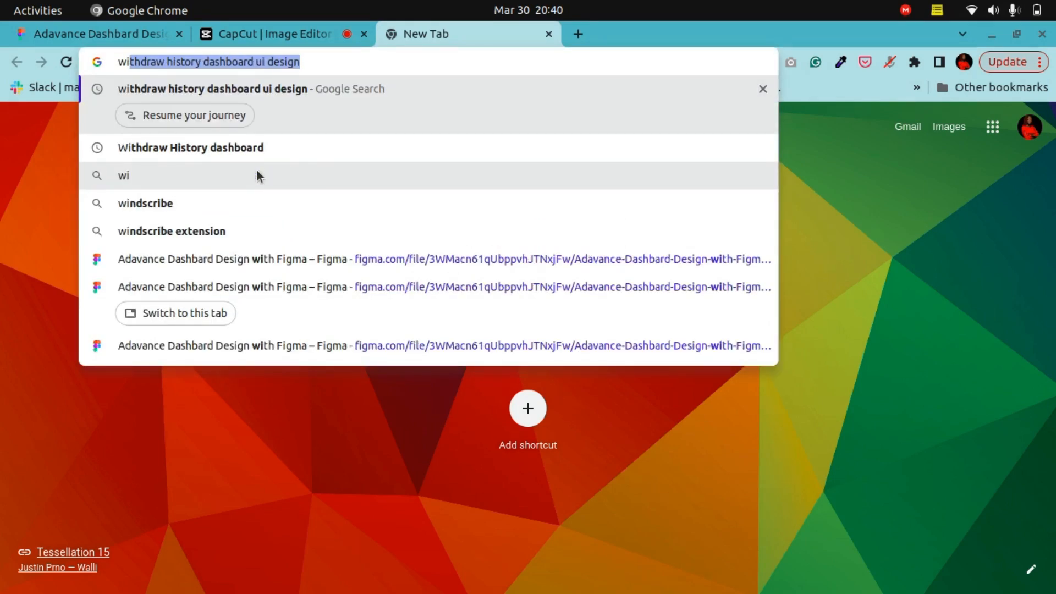
left_click(167, 61)
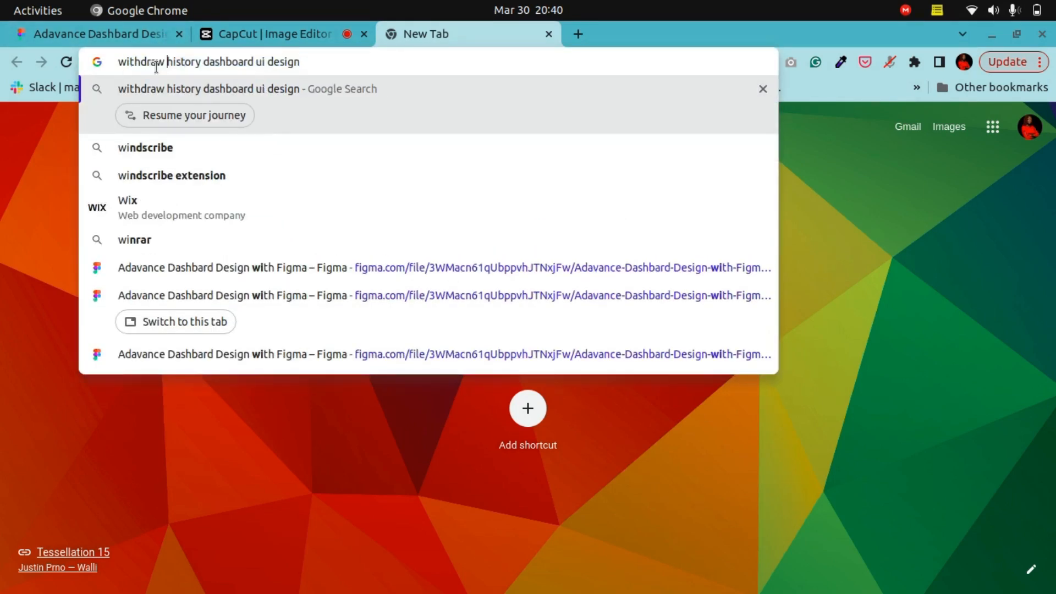
left_click_drag(164, 61, 113, 62)
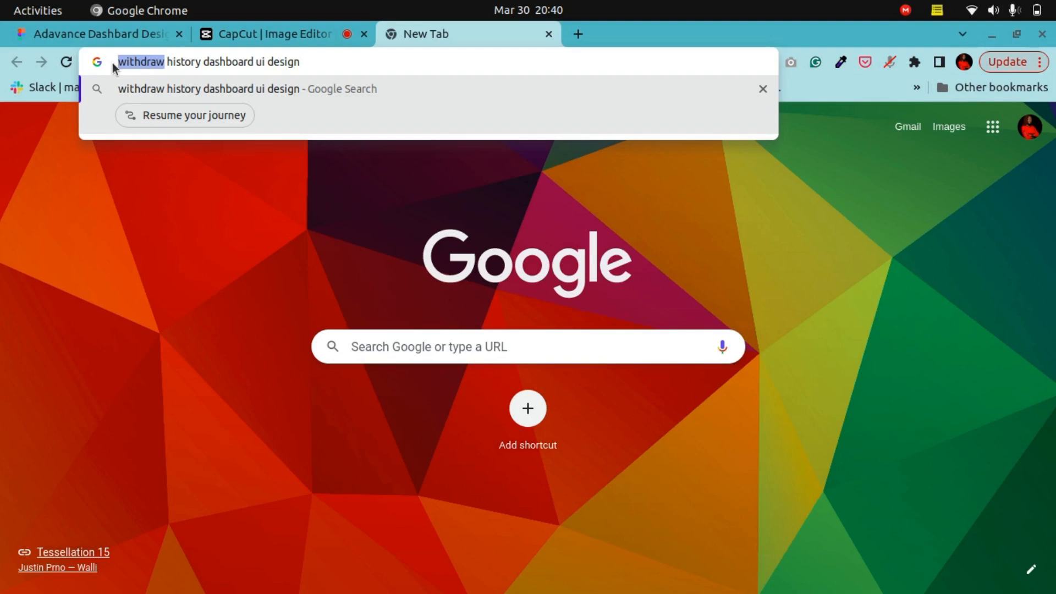
left_click(366, 65)
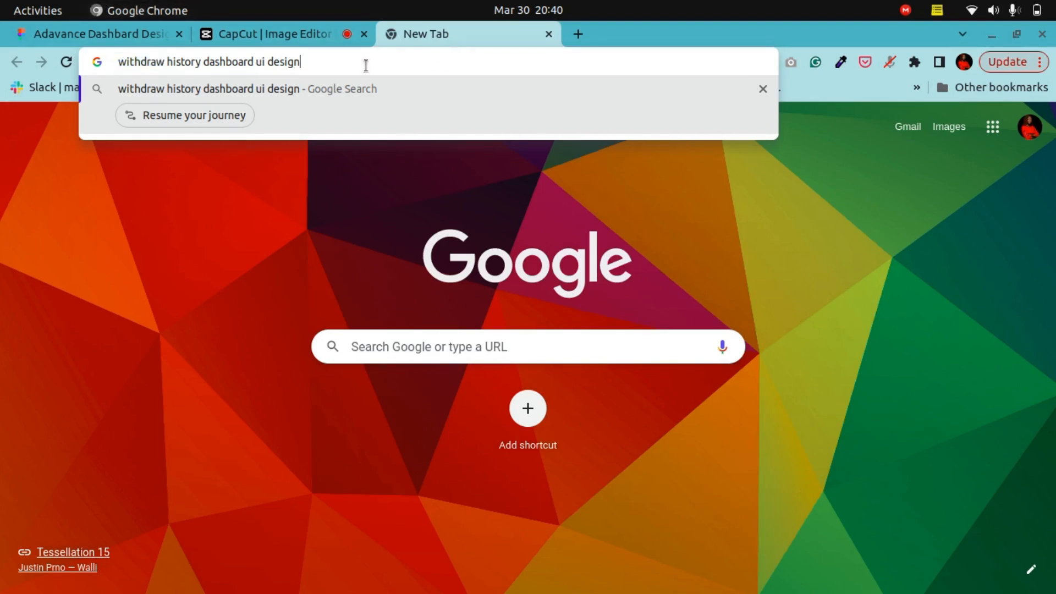
left_click_drag(161, 63, 93, 62)
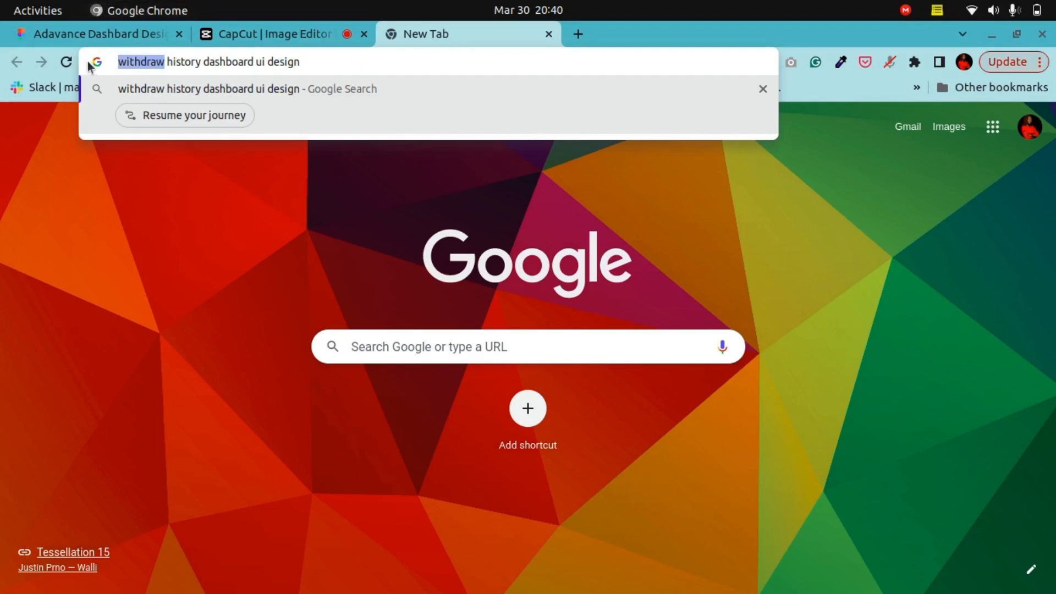
type("Transac")
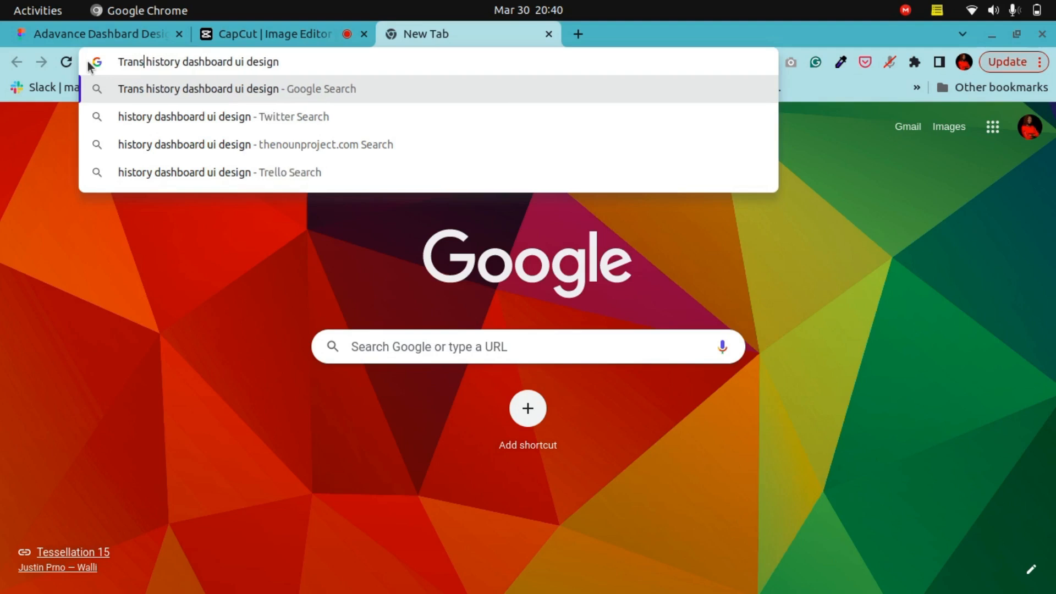
type("tion")
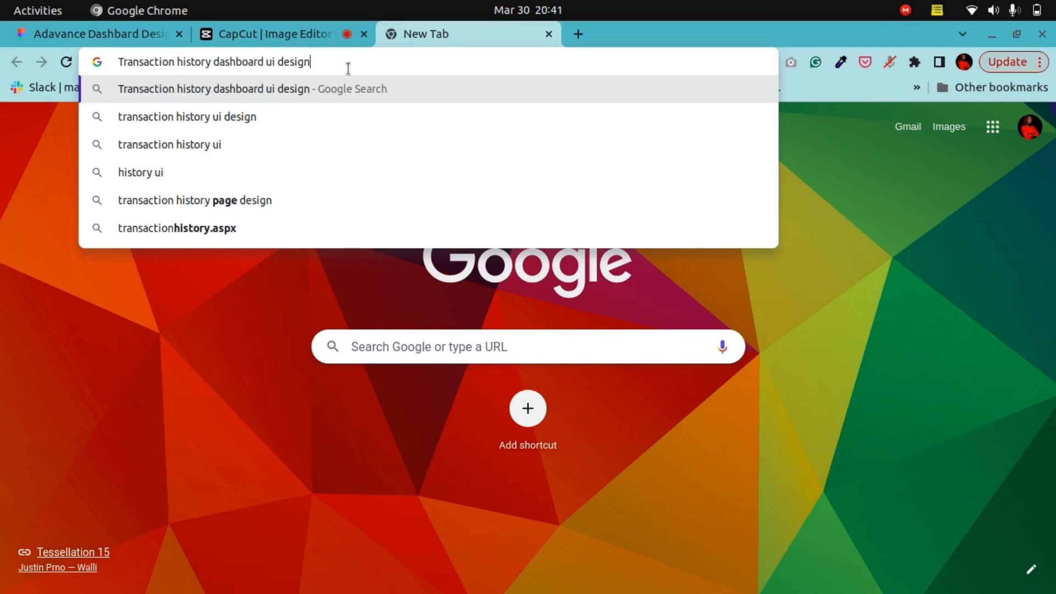
key("Return")
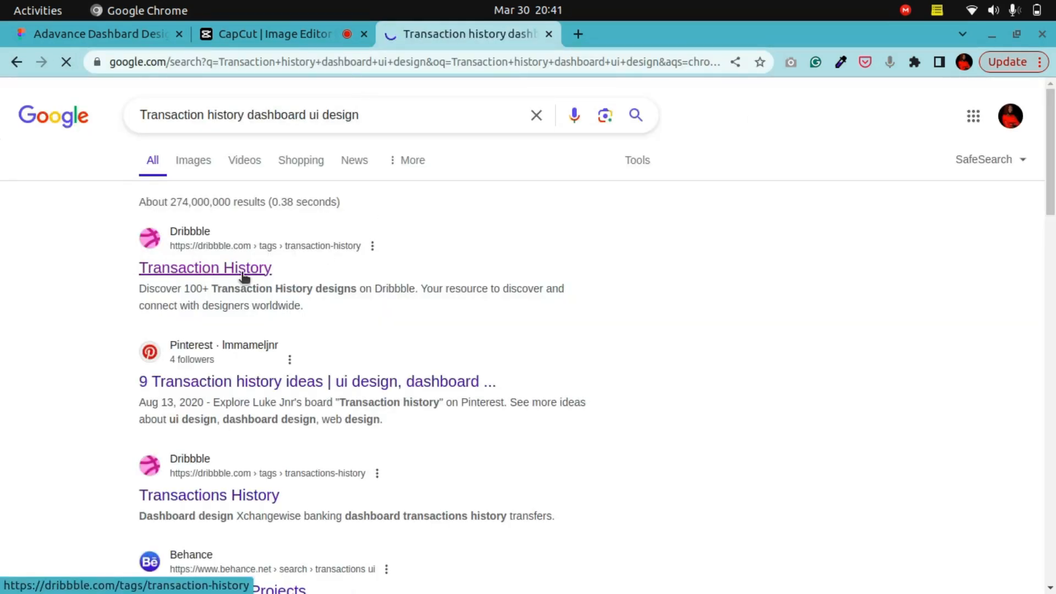
Open the Dribbble Transaction History result in a new tab and return to the mood board in Figma
right_click(265, 270)
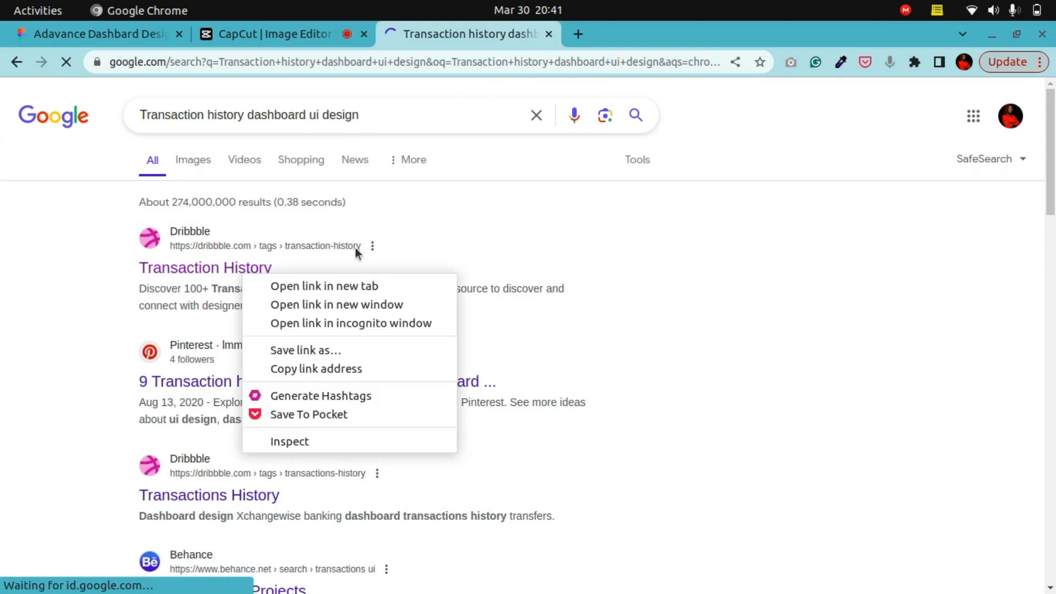
left_click(292, 286)
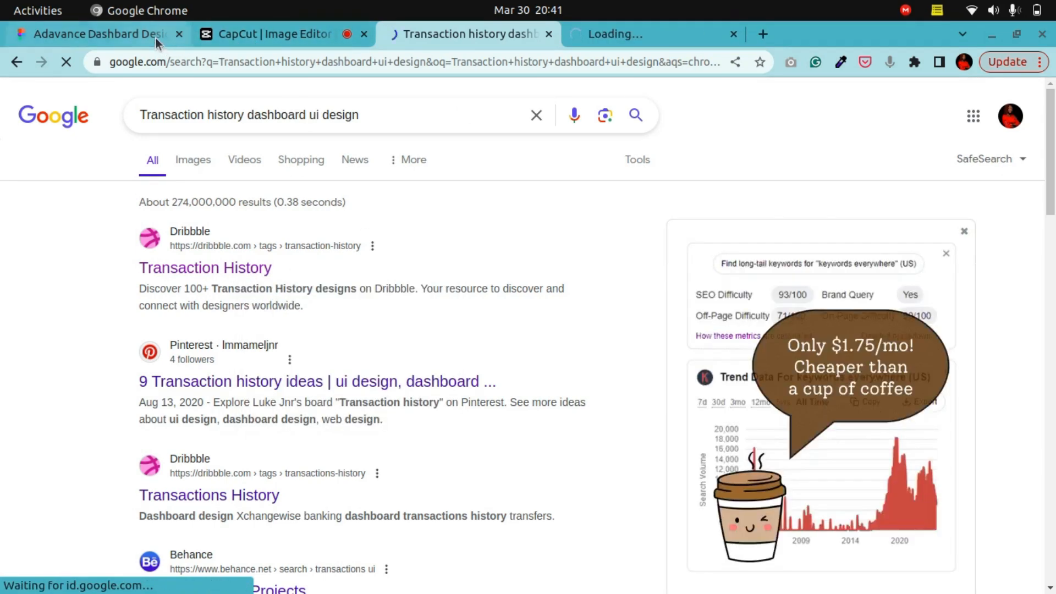
left_click(156, 38)
left_click_drag(284, 308, 646, 302)
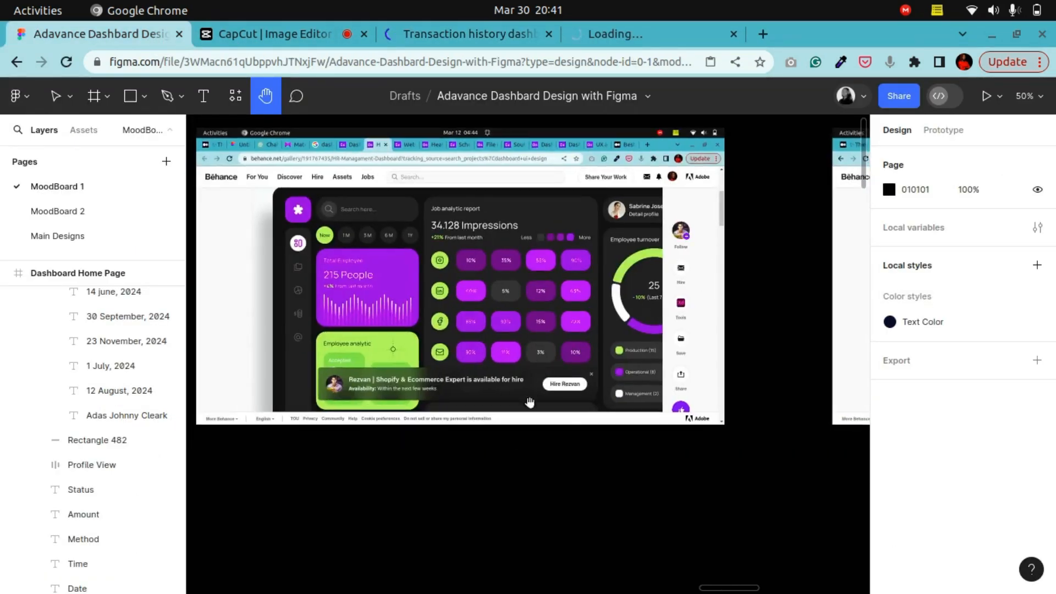
Examine the Dashboard Home Page's Revenue chart, Recent Activity card and overall layout, and select the Revenue card's frame
key("ctrl+minus")
key("ctrl+minus")
left_click_drag(366, 528, 632, 286)
left_click_drag(436, 394, 802, 156)
left_click_drag(548, 364, 845, 207)
left_click_drag(450, 371, 756, 321)
left_click_drag(443, 420, 405, 526)
key("ctrl+plus")
key("ctrl+plus")
key("ctrl+plus")
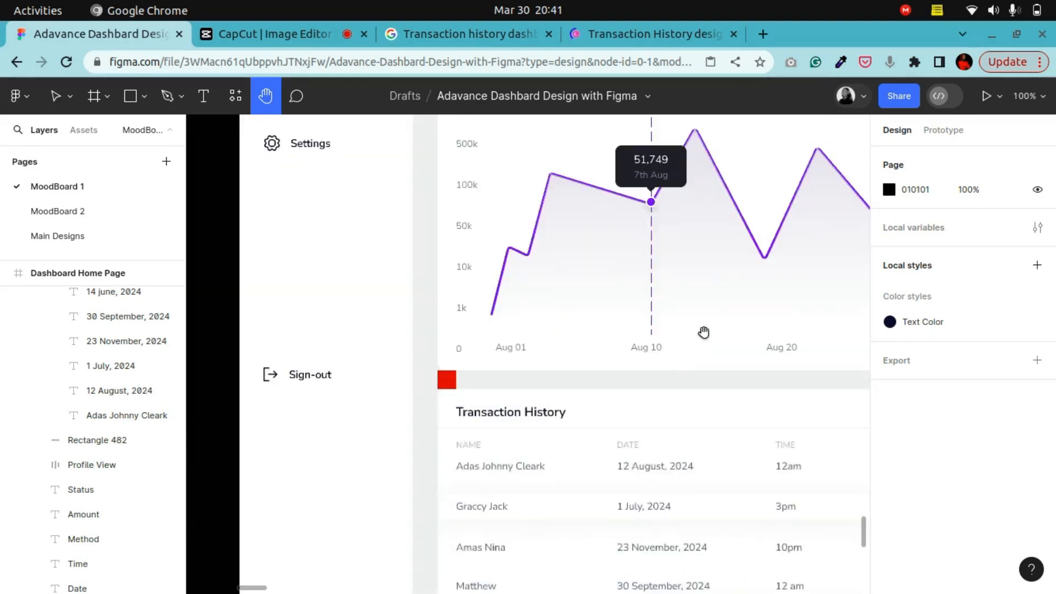
left_click_drag(713, 296, 533, 507)
left_click_drag(651, 292, 509, 288)
left_click_drag(693, 268, 537, 235)
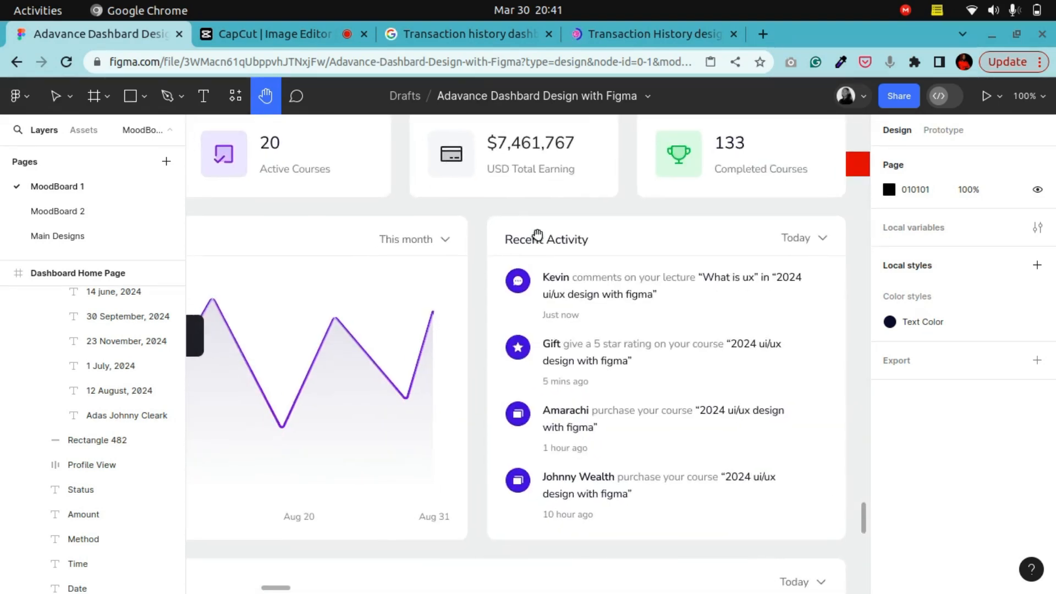
key("ctrl+minus")
left_click(55, 98)
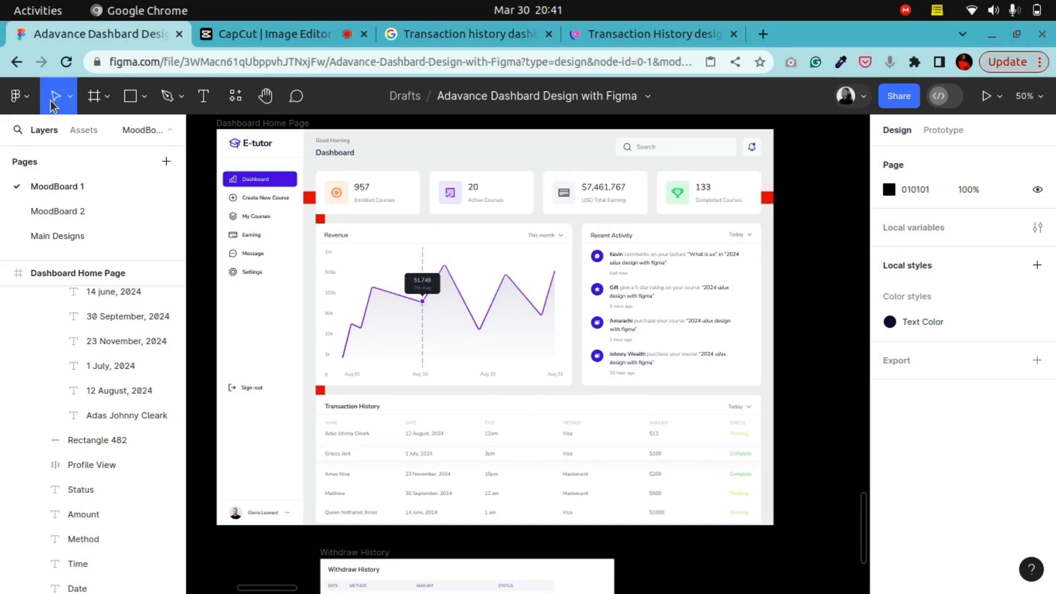
double_click(440, 301)
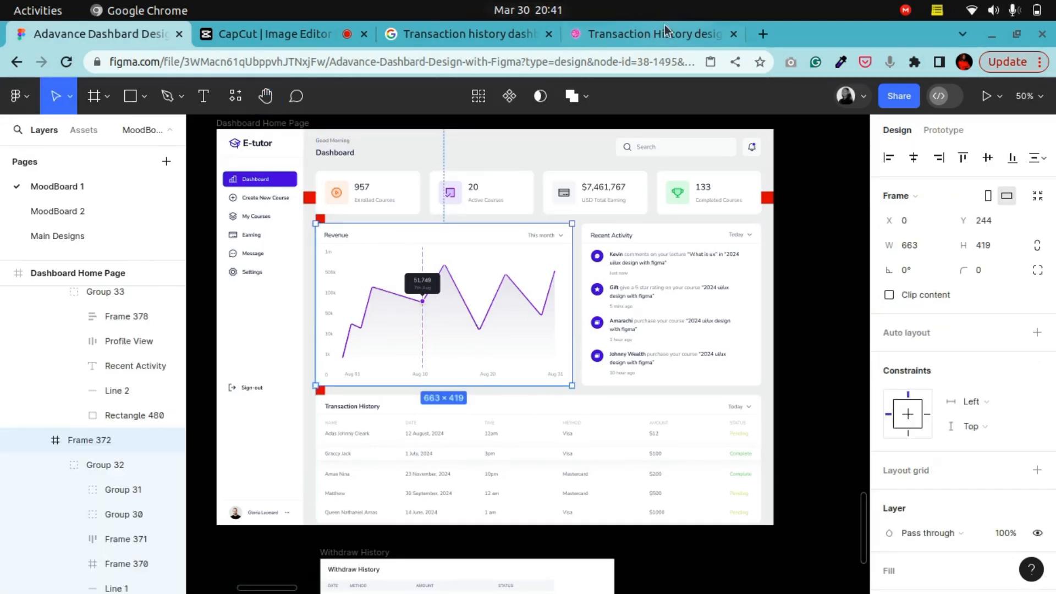
View the Dribbble Transaction History page, return to the Google results and open the search query for editing
left_click(660, 33)
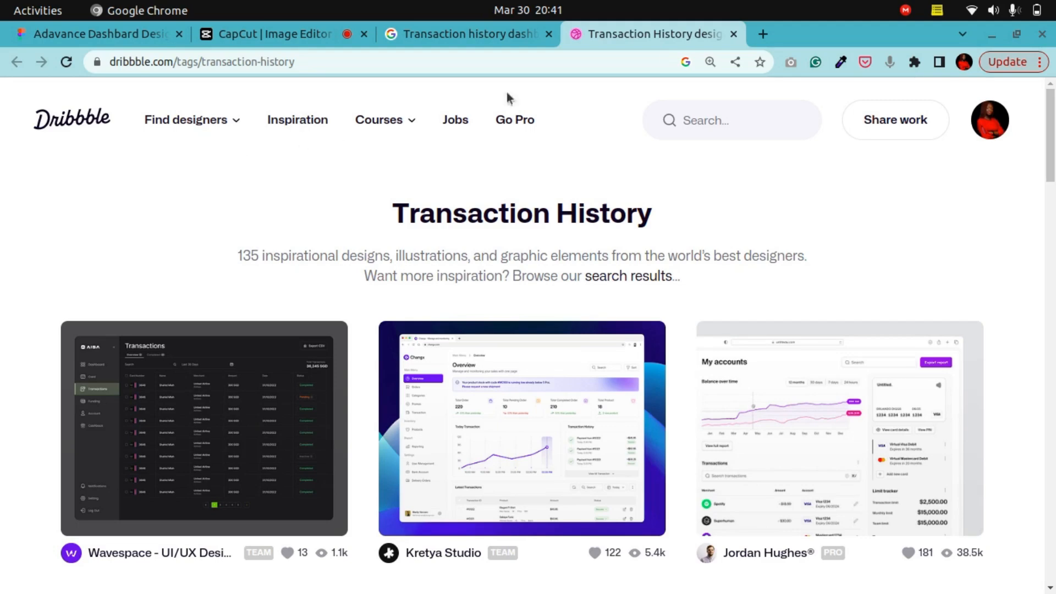
left_click(487, 45)
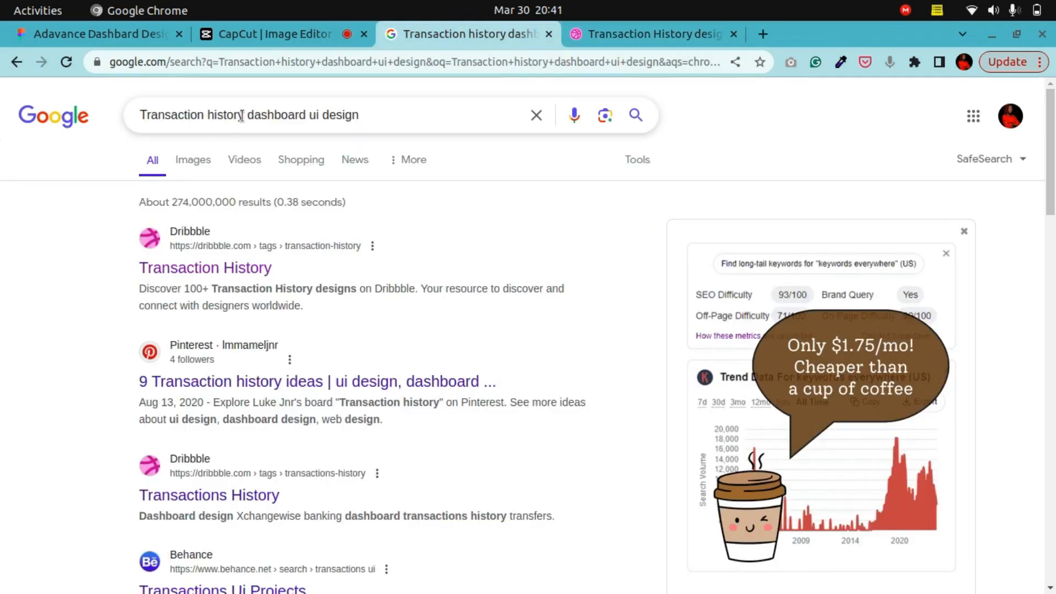
left_click_drag(244, 117, 161, 113)
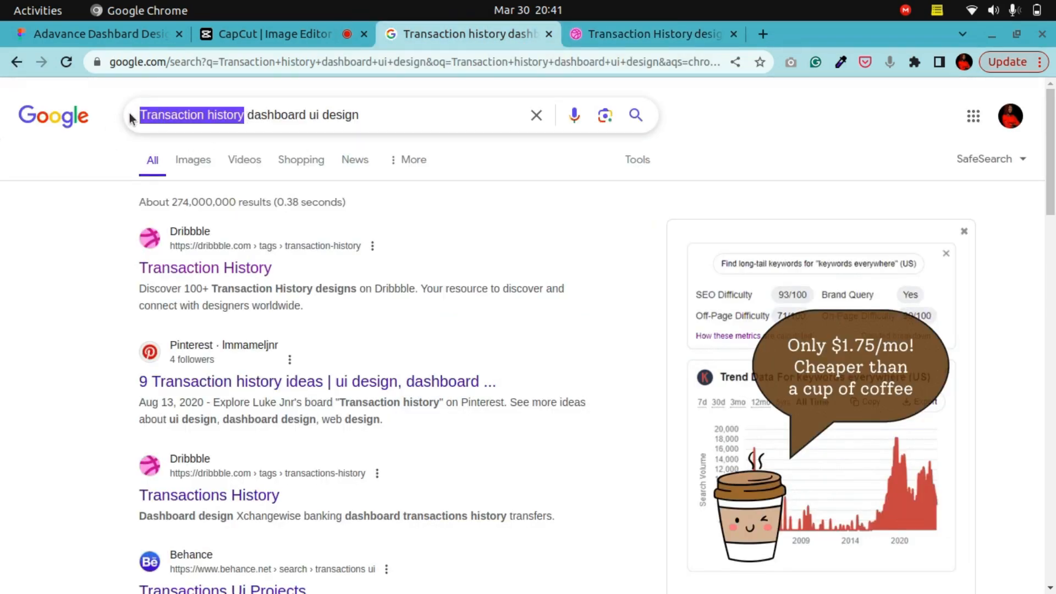
left_click(408, 113)
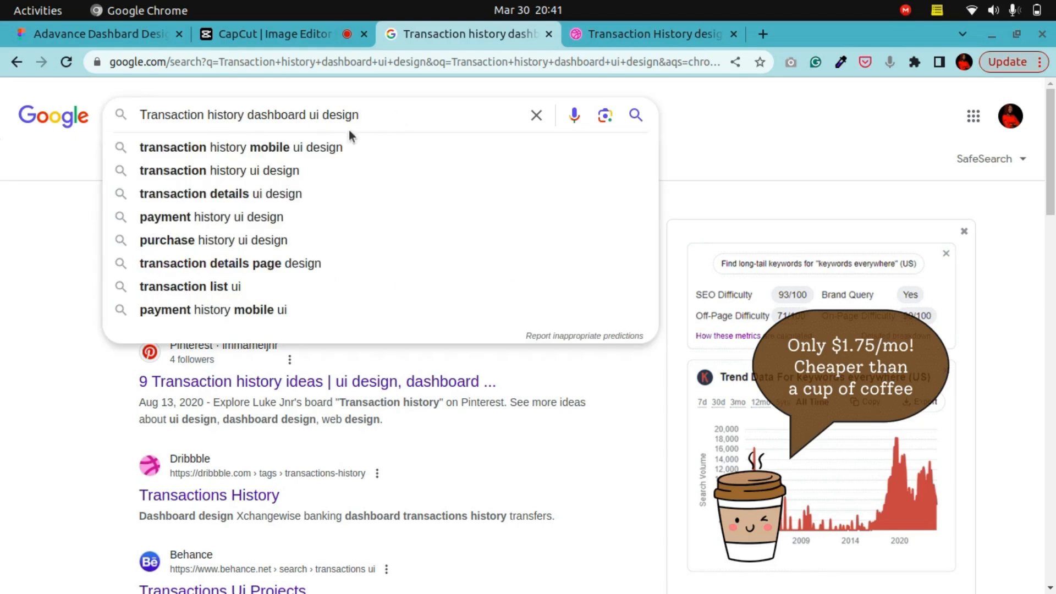
Review the Google query "Transaction history dashboard ui design" and view the Transaction History section of the dashboard in Figma
left_click_drag(146, 115, 318, 116)
left_click(381, 120)
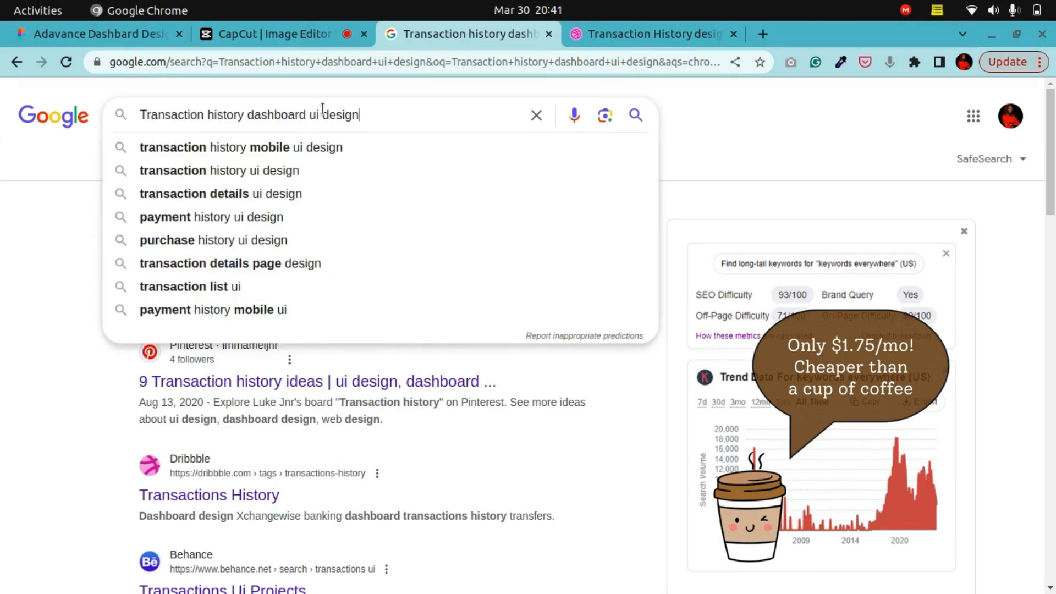
left_click(118, 35)
scroll(519, 379, "down", 5)
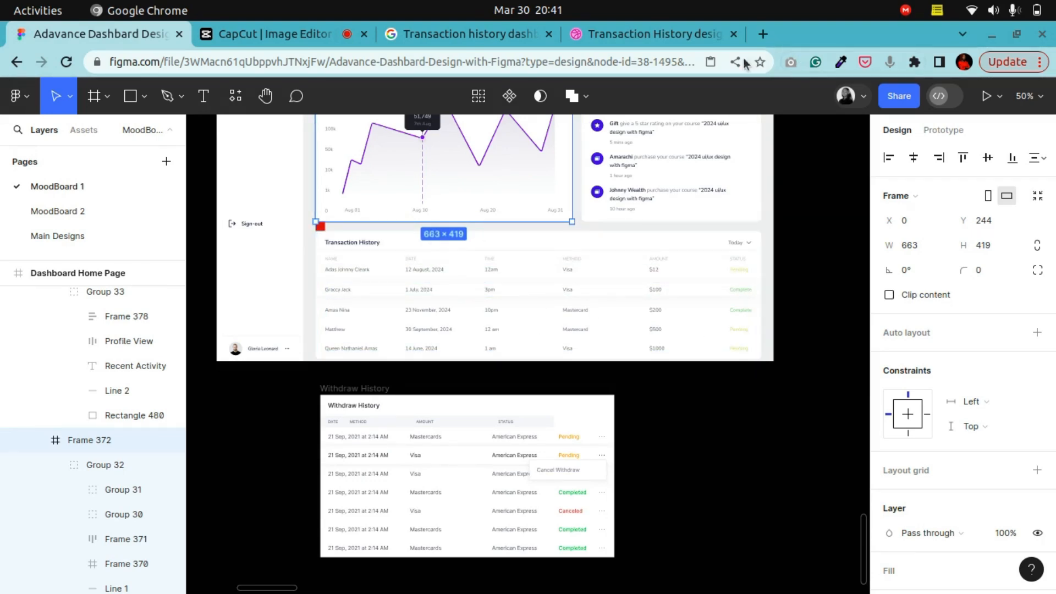
Switch to Dribbble, open the "Asia - Expense Management Transaction History" shot and look through its page
left_click(694, 36)
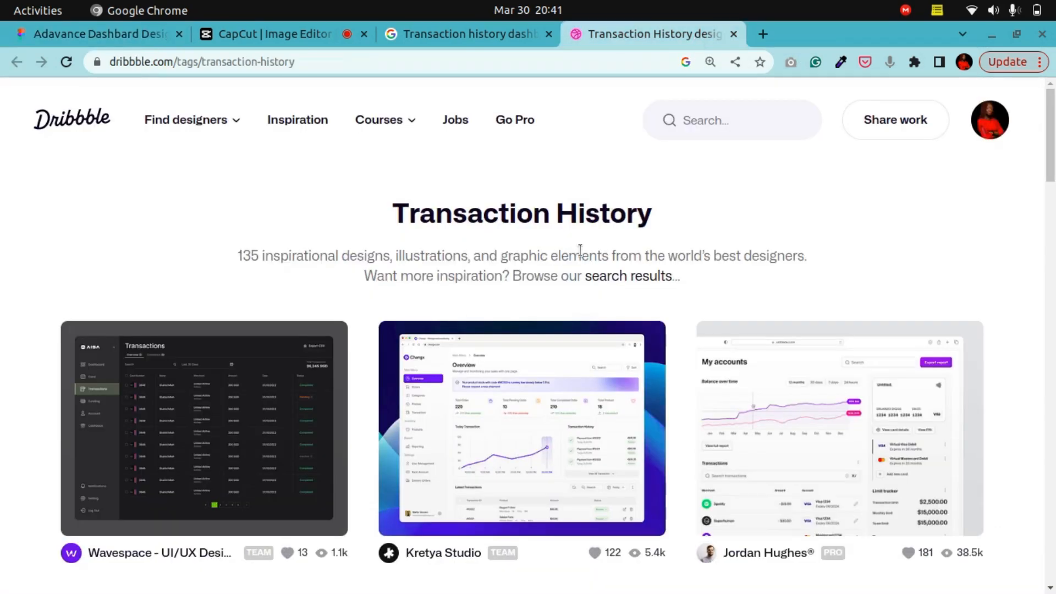
left_click(162, 501)
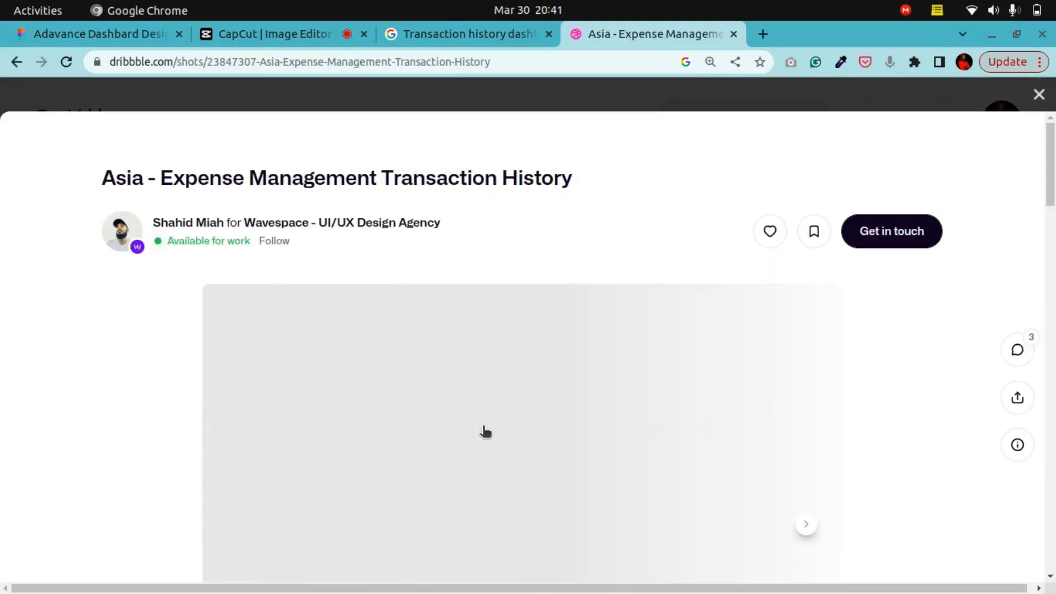
scroll(484, 431, "down", 5)
scroll(487, 431, "up", 5)
scroll(486, 431, "down", 10)
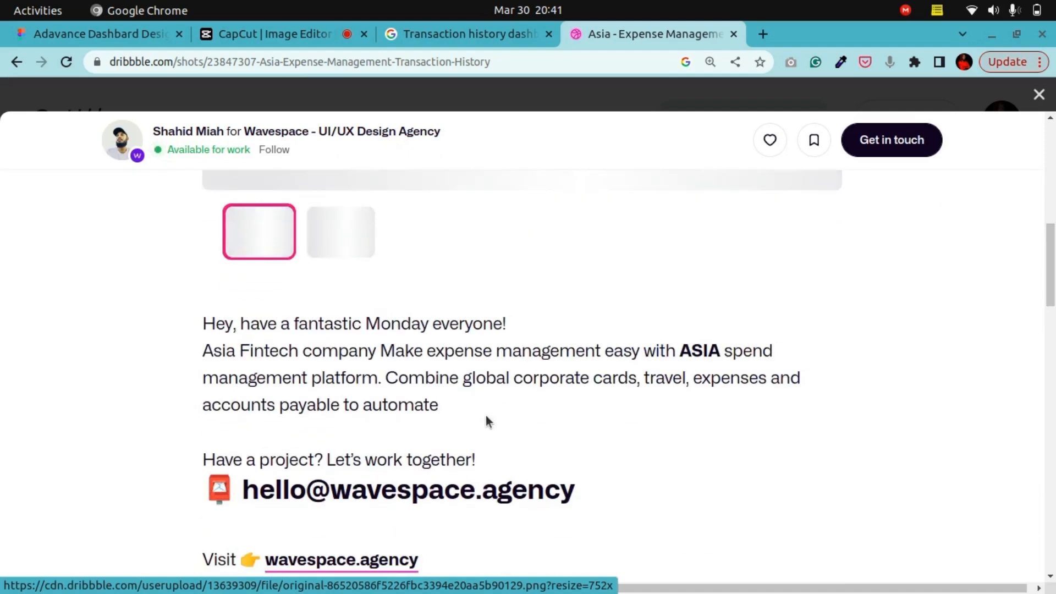
scroll(491, 429, "up", 10)
Compare the Figma dashboard with the Asia shot, examining its transactions table, column headings, status labels and pagination
left_click(150, 44)
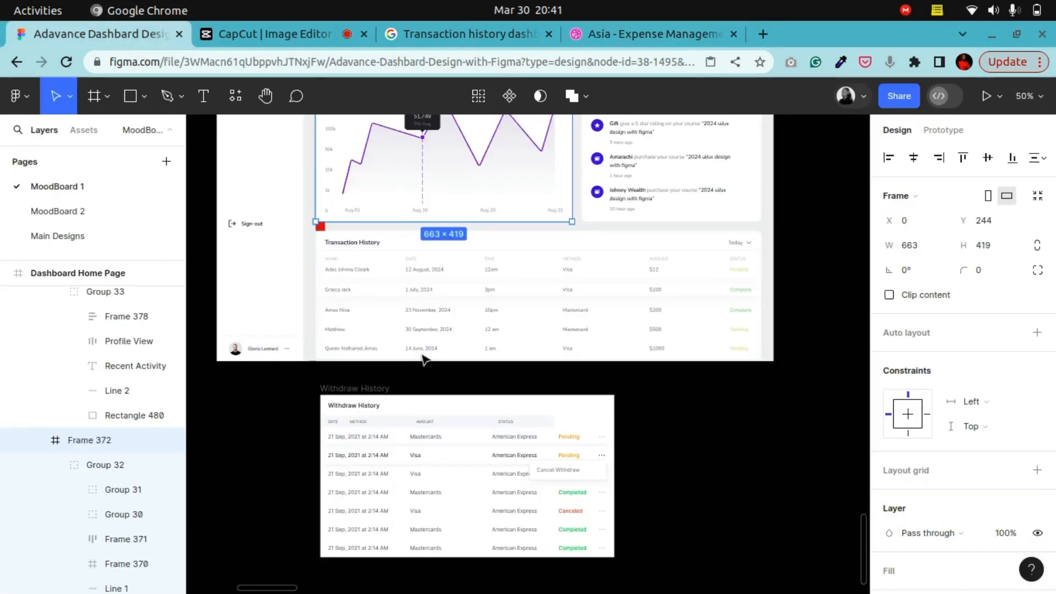
left_click(684, 35)
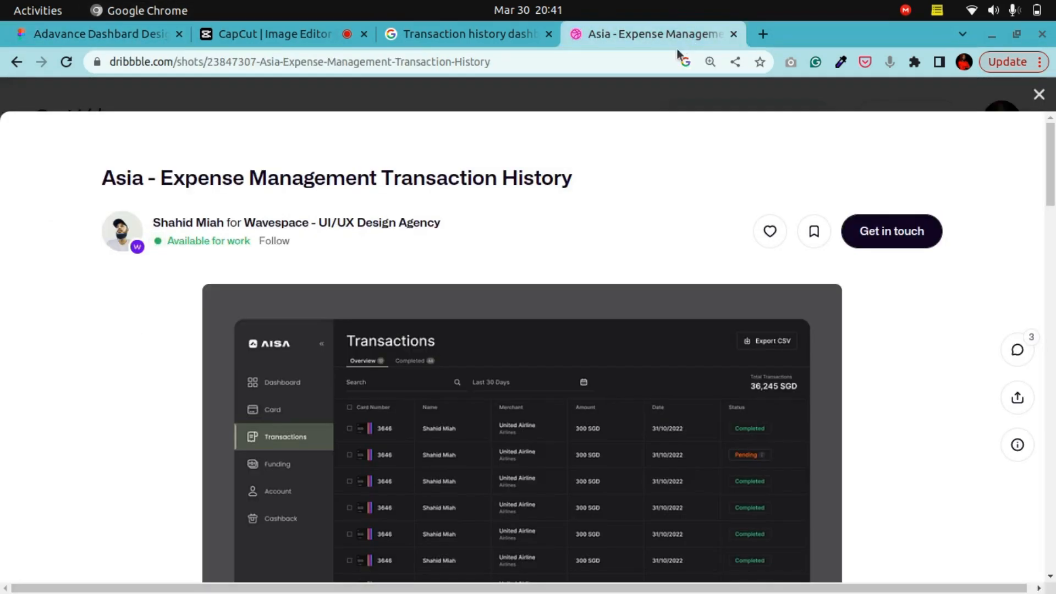
scroll(550, 414, "down", 1)
scroll(702, 462, "down", 2)
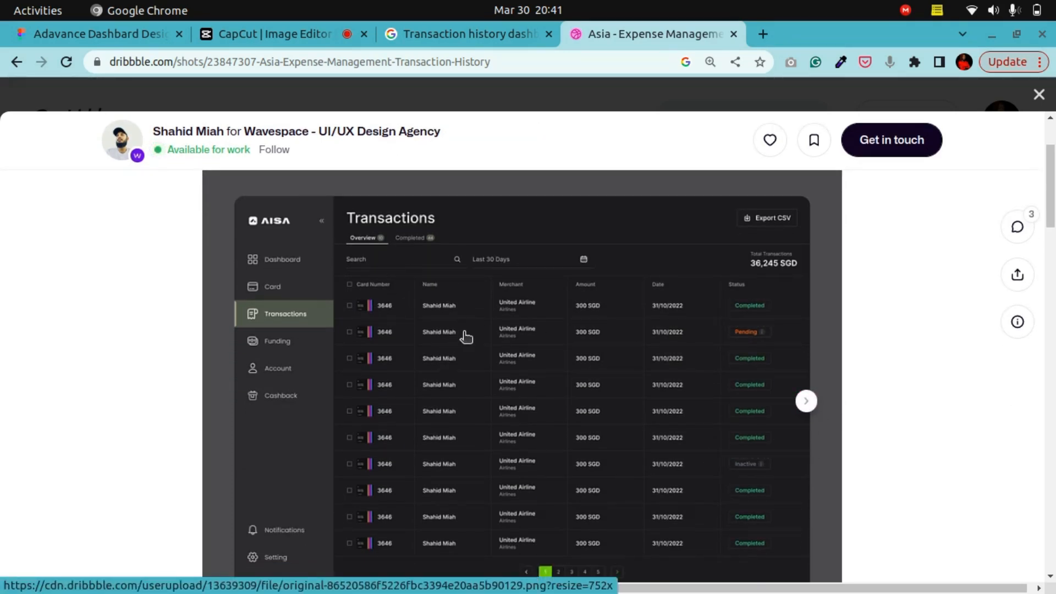
scroll(467, 337, "up", 2)
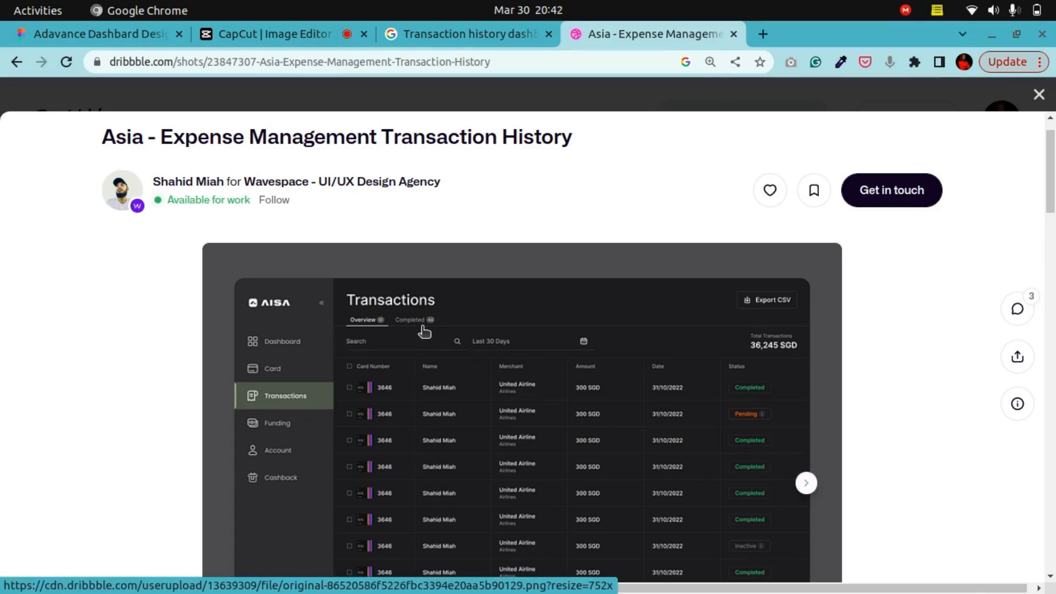
scroll(433, 335, "down", 4)
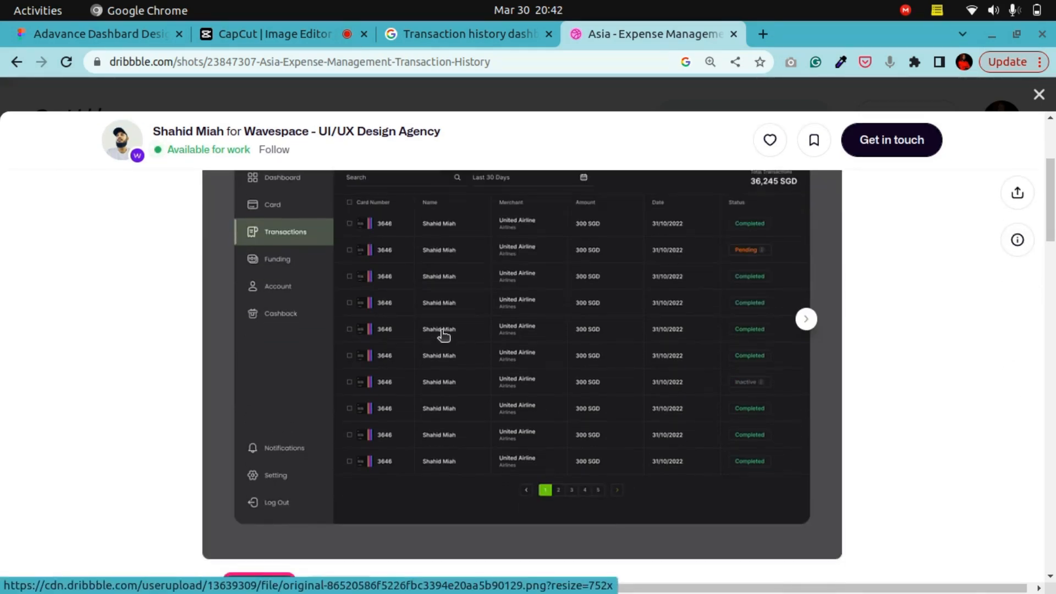
scroll(695, 349, "up", 2)
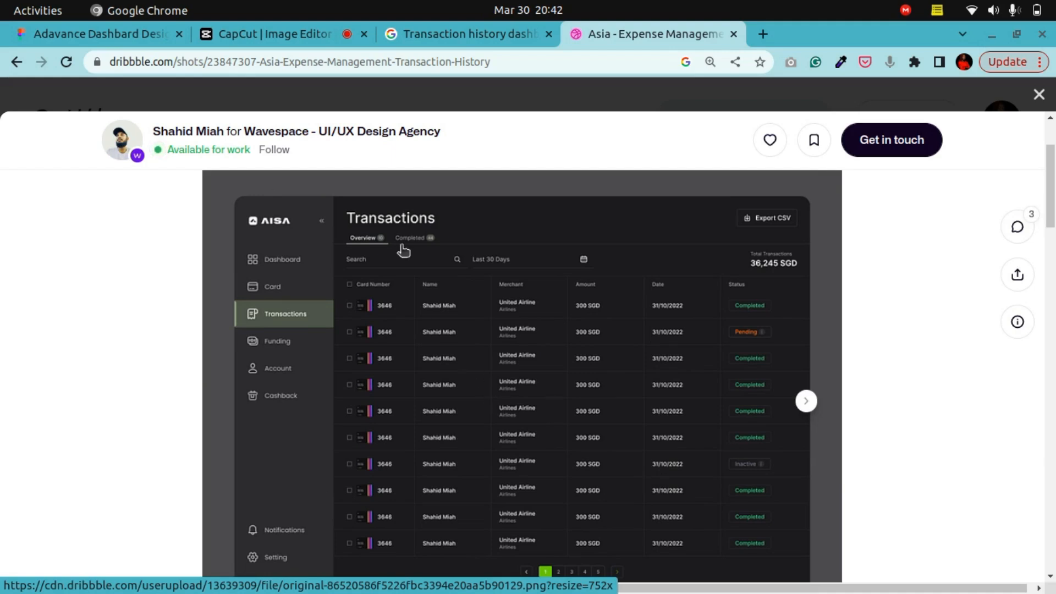
Review the whole Dashboard Home Page in Figma, and return to the Asia shot on Dribbble to view its second image
left_click(114, 38)
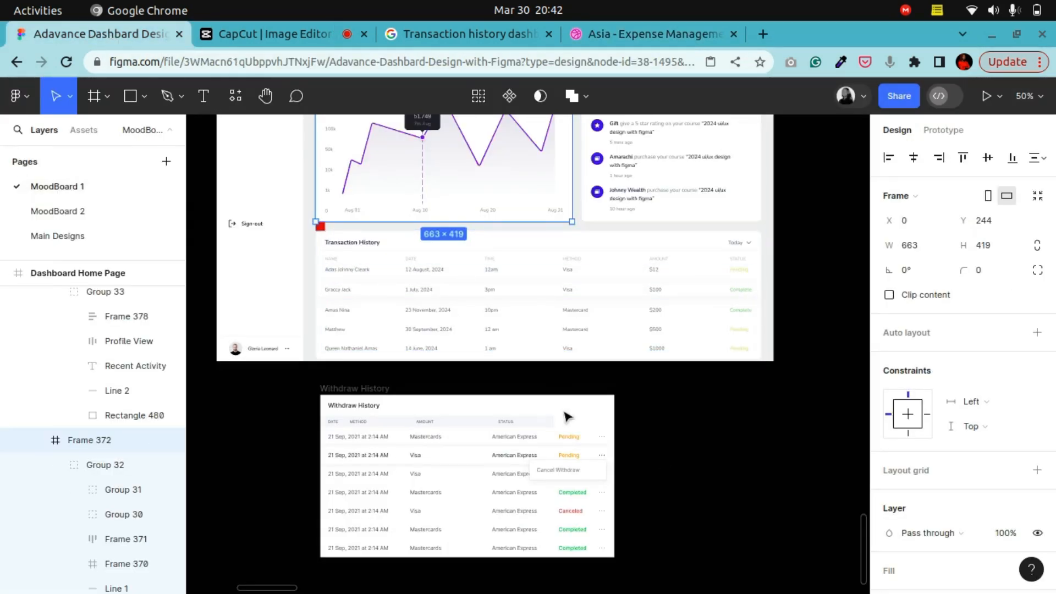
scroll(388, 318, "up", 5)
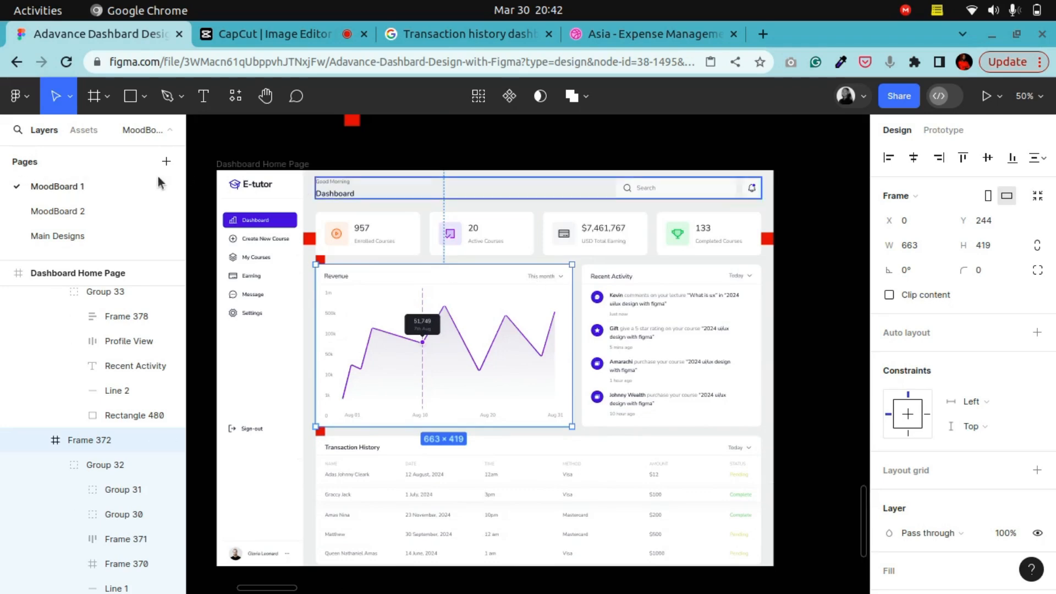
scroll(297, 236, "down", 3)
scroll(299, 236, "up", 2)
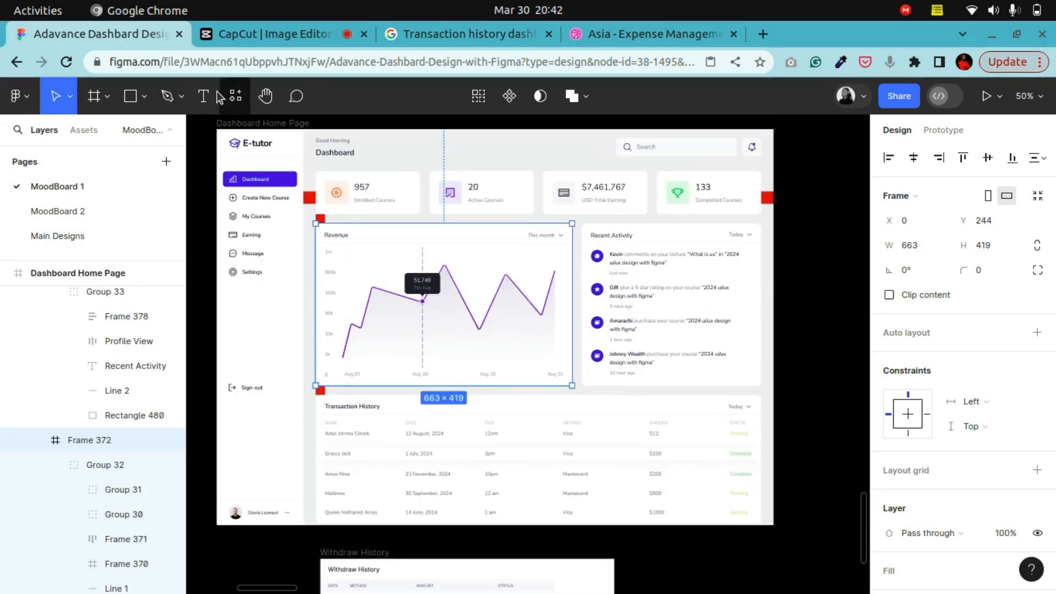
left_click(424, 35)
left_click(605, 37)
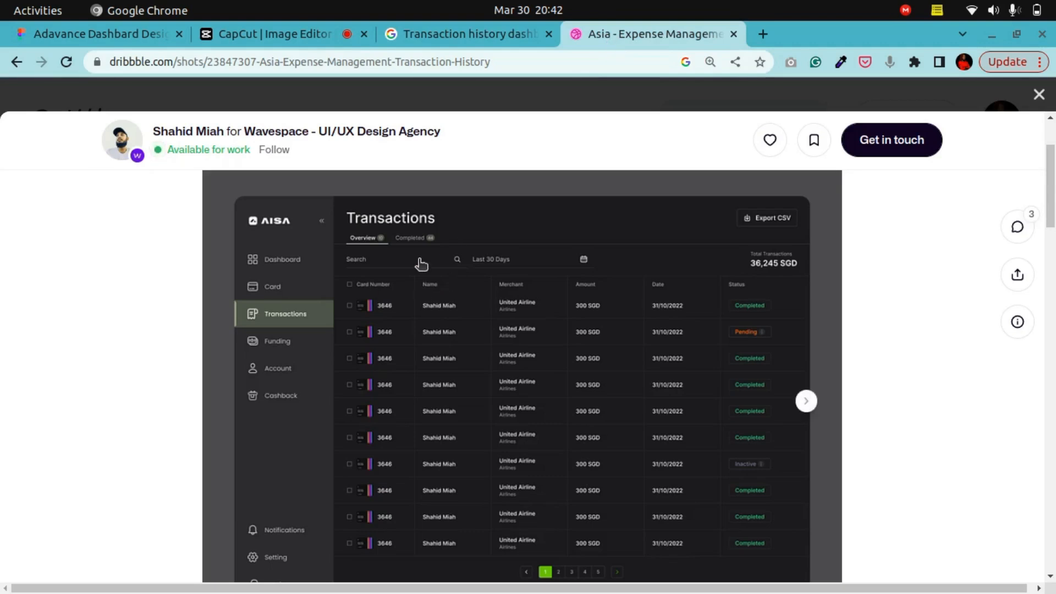
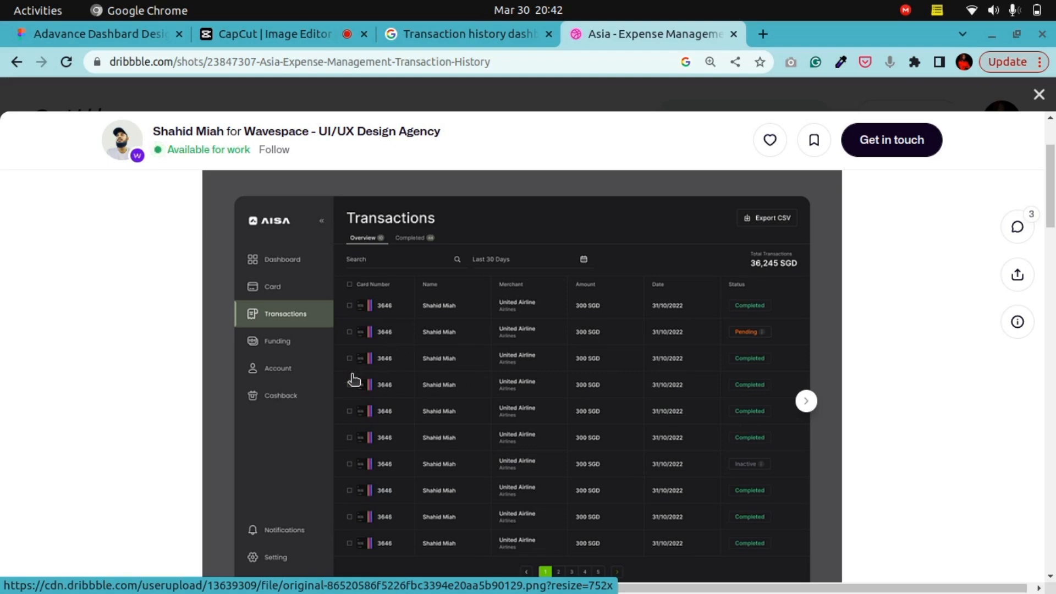
left_click(807, 402)
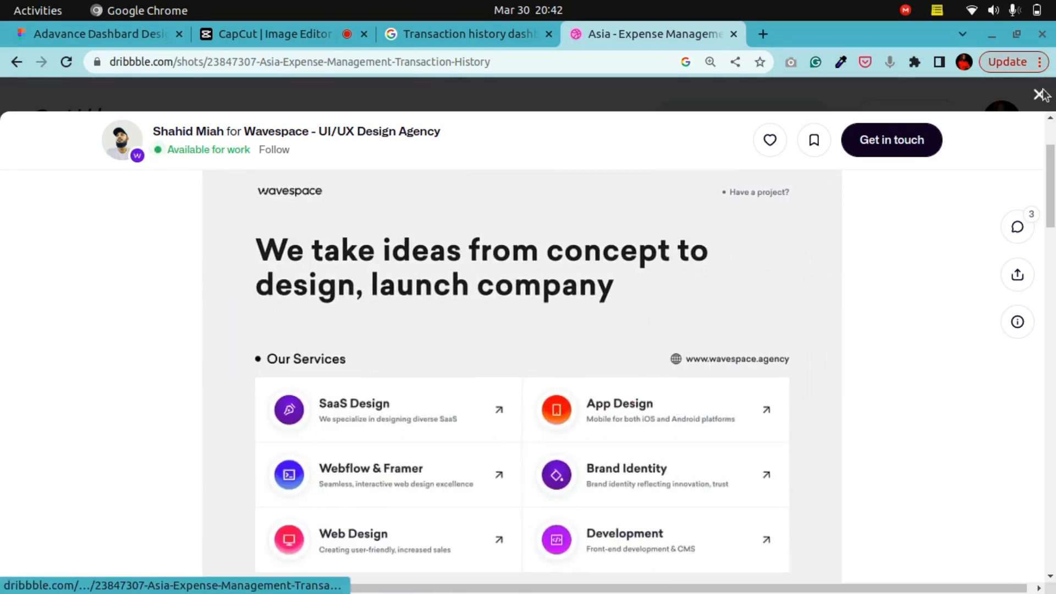
Close the Asia shot and open "Changx - Point Of Sales [Overview Page]" to examine its Latest Transactions table
left_click(1039, 94)
scroll(490, 419, "down", 3)
left_click(446, 342)
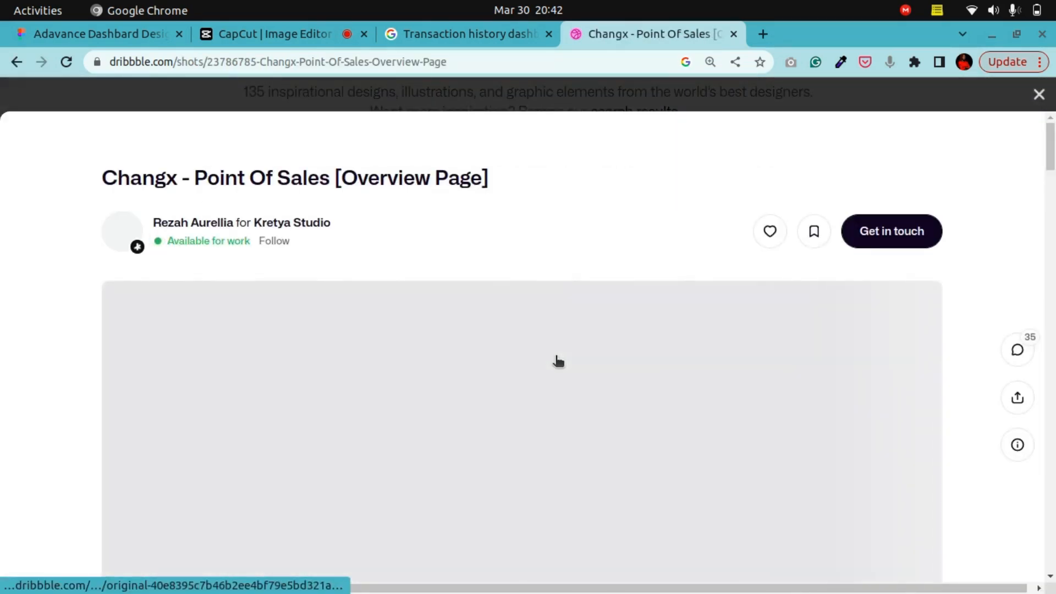
scroll(559, 361, "down", 3)
scroll(559, 361, "down", 5)
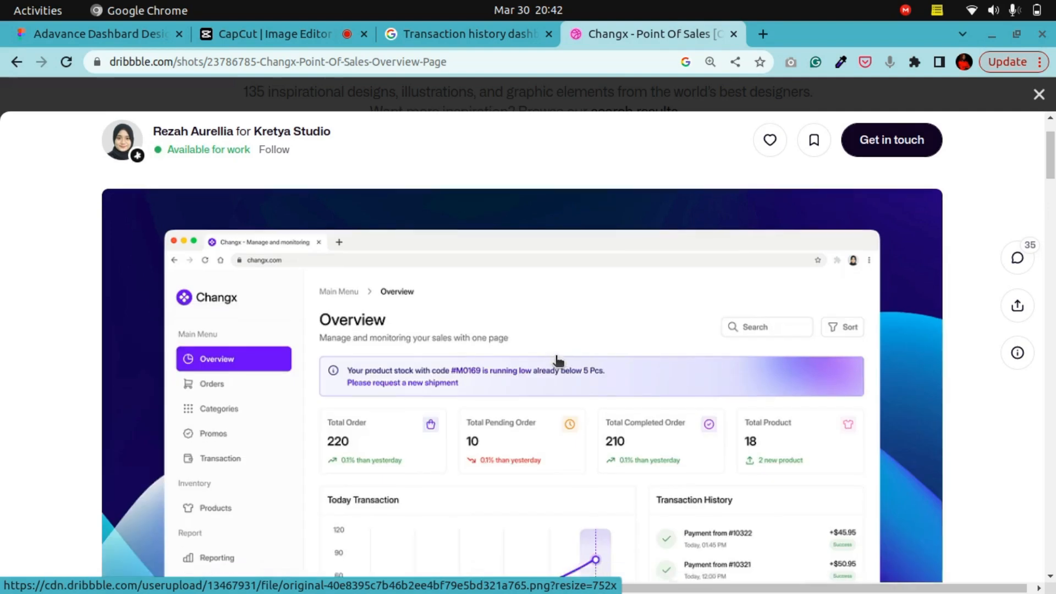
scroll(559, 361, "down", 2)
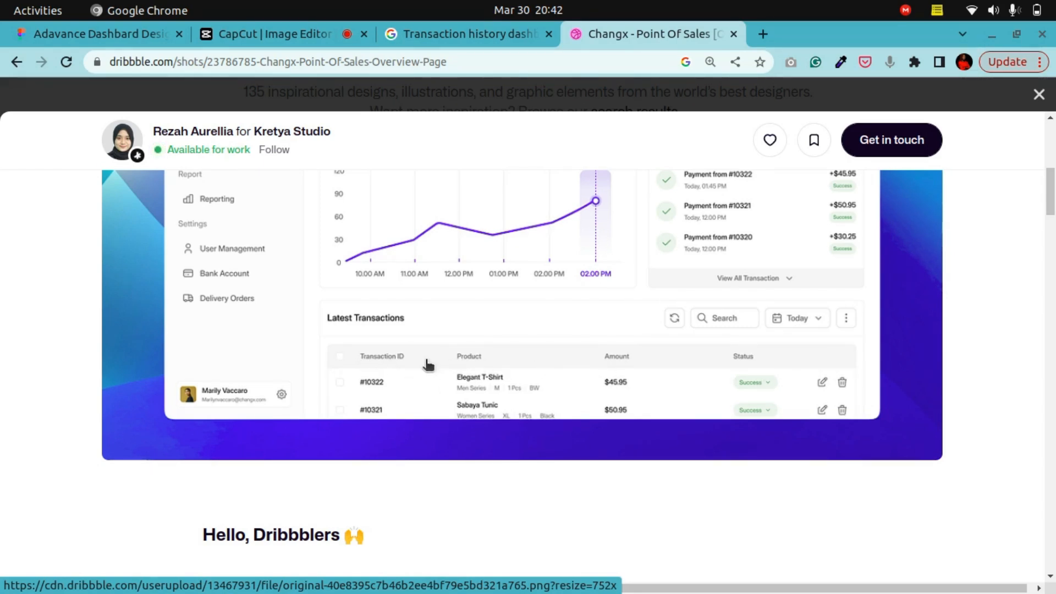
Compare the Transaction History table in the Figma dashboard with the Latest Transactions table in the Changx shot
left_click(119, 37)
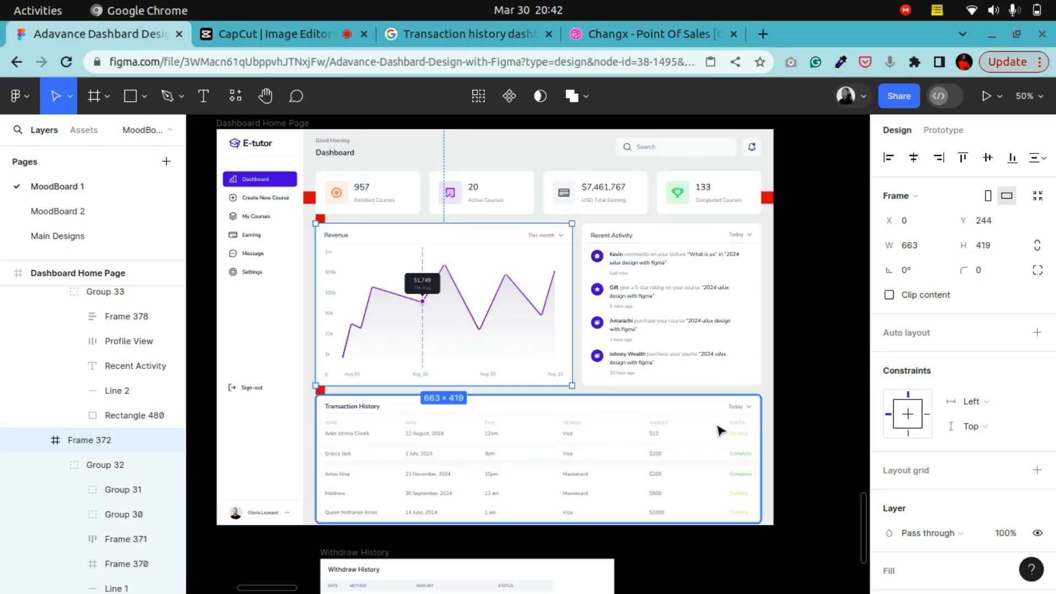
left_click(436, 44)
left_click(589, 38)
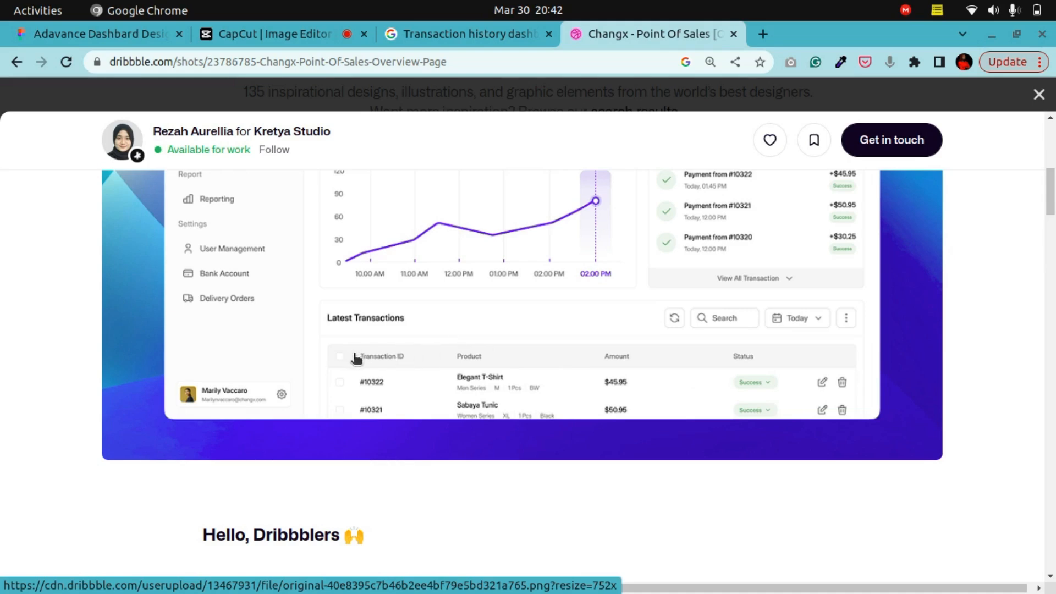
Close the Changx shot and browse further transaction table designs in Dribbble's Transaction History gallery
left_click(1039, 95)
scroll(902, 429, "down", 10)
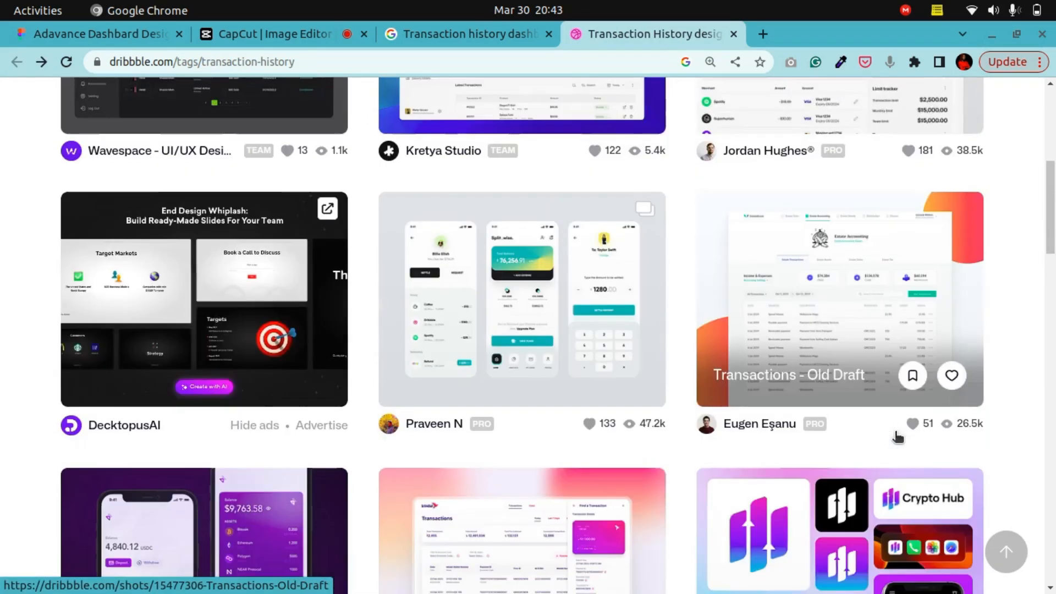
scroll(732, 456, "down", 6)
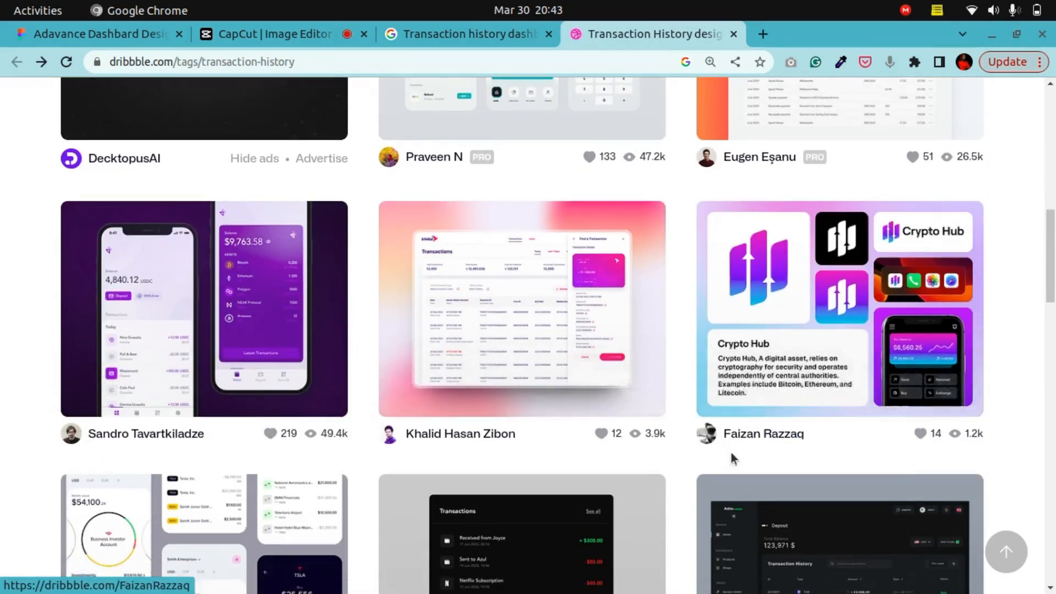
scroll(431, 394, "down", 5)
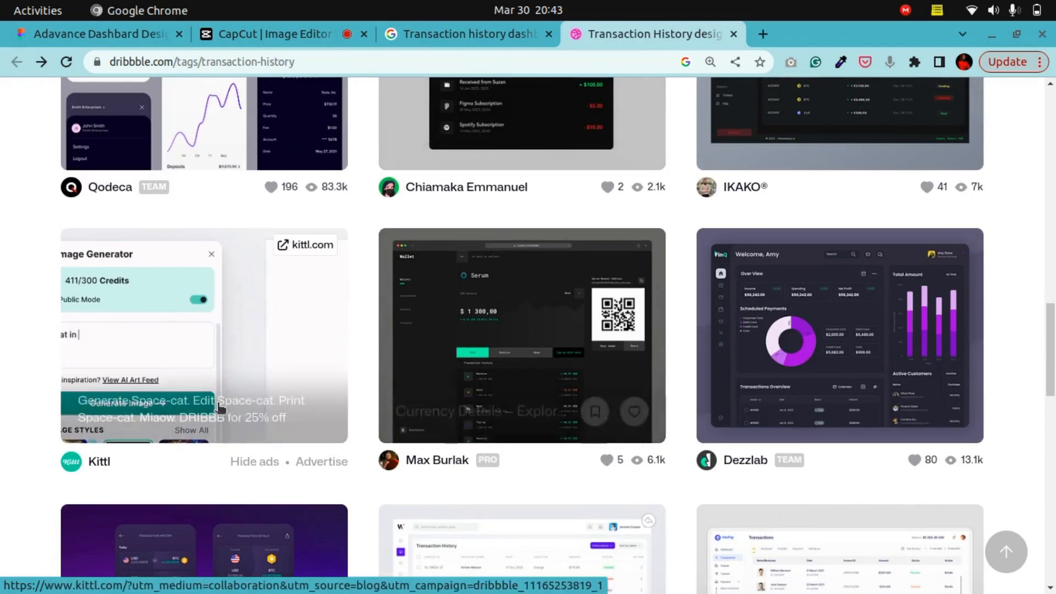
scroll(512, 396, "down", 4)
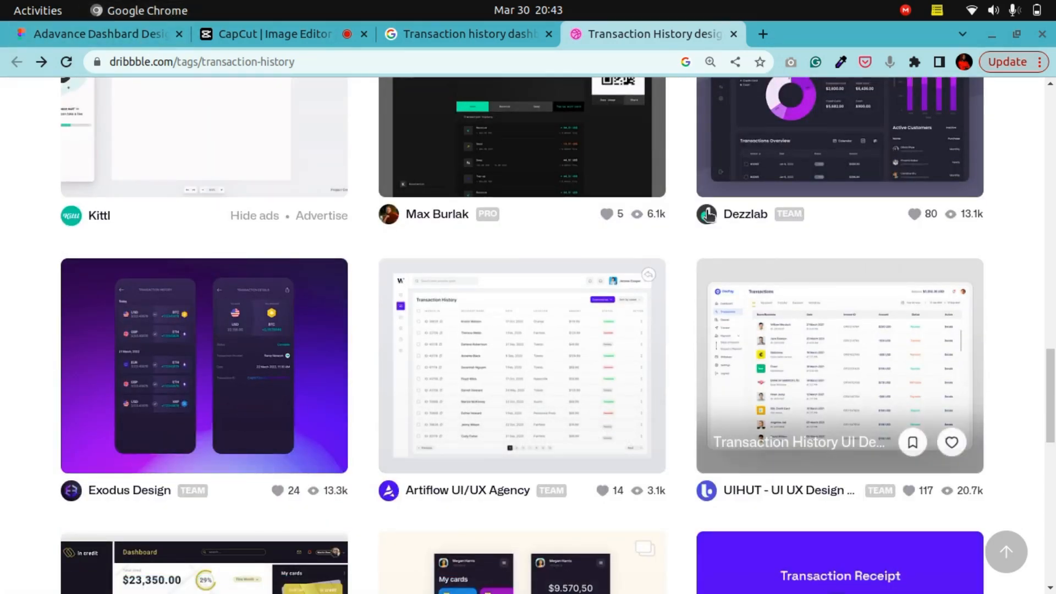
Compare the Figma dashboard with the Dribbble gallery and recheck the Google search phrase used to find the references
left_click(143, 34)
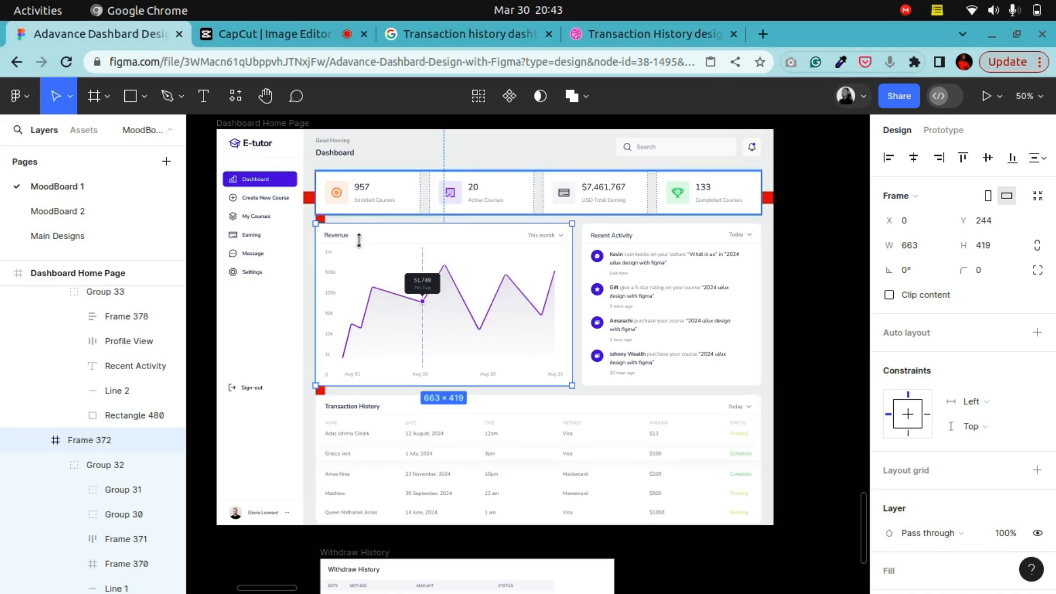
left_click(661, 33)
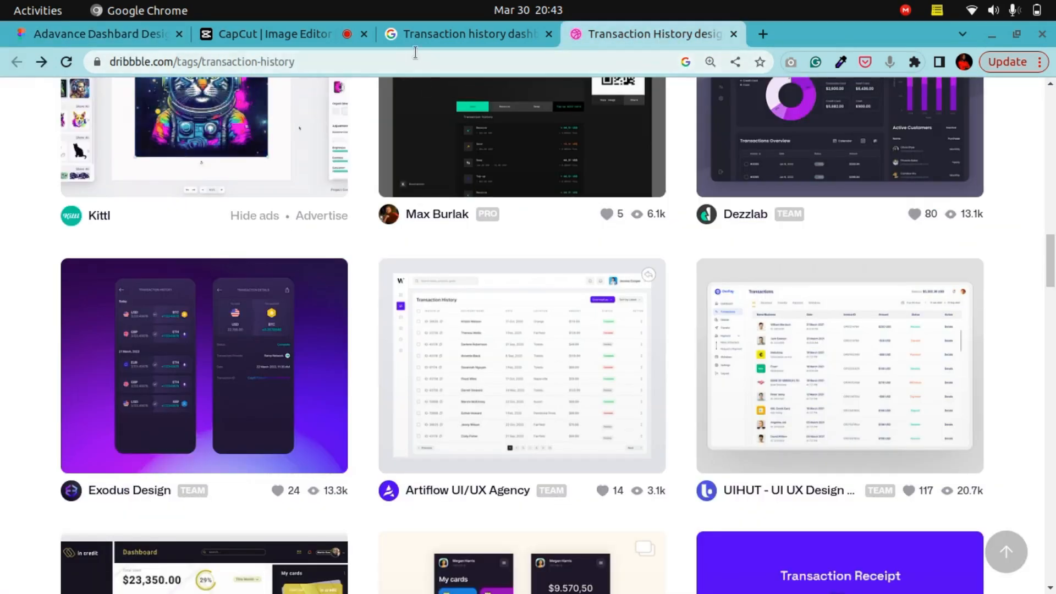
left_click(427, 40)
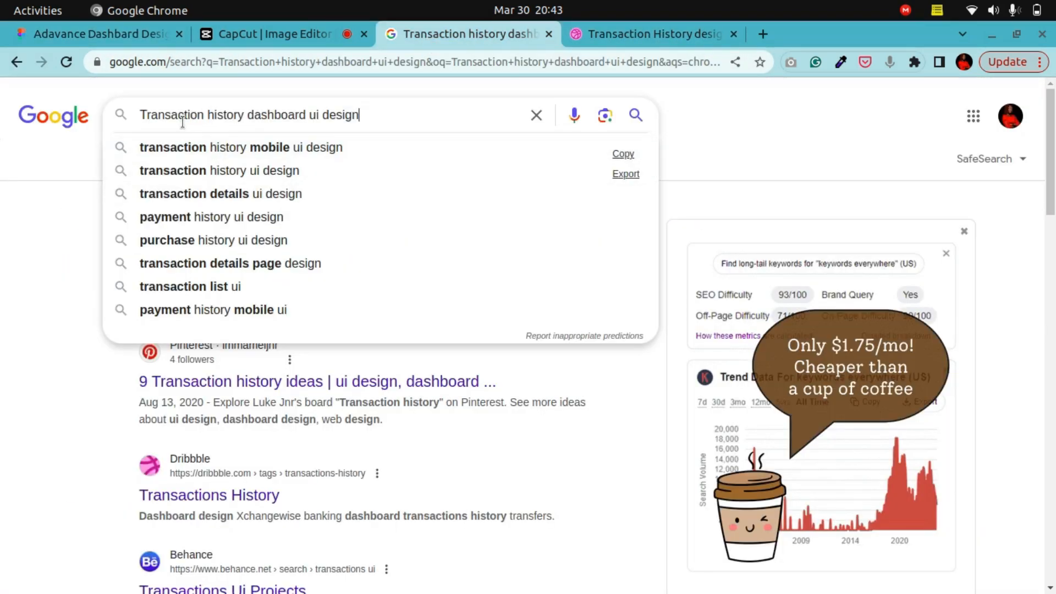
left_click(138, 34)
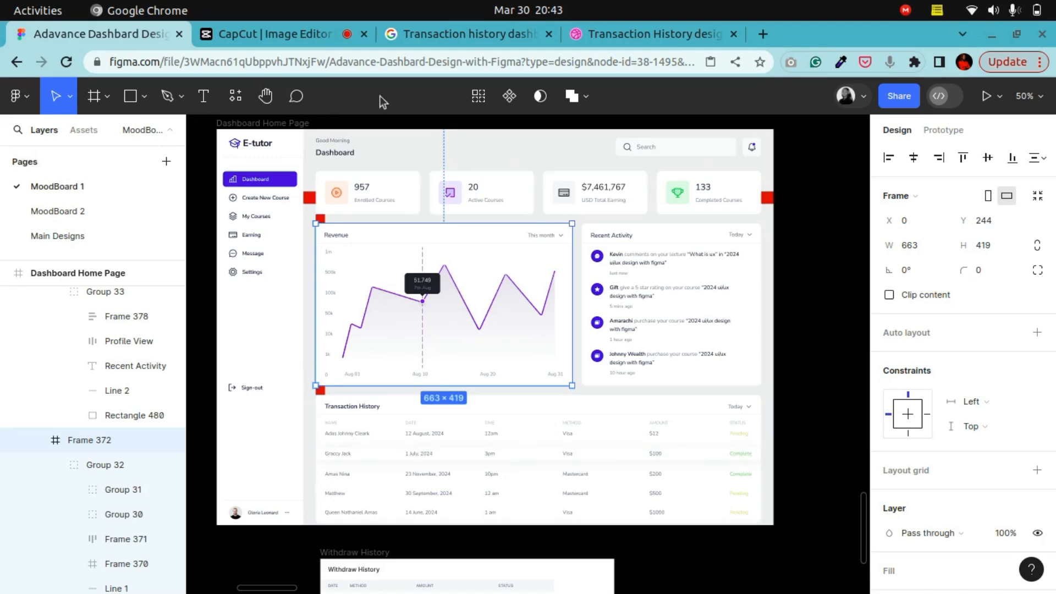
Close the Dribbble Transaction History page and return to the dashboard file in Figma
left_click(674, 41)
left_click(734, 34)
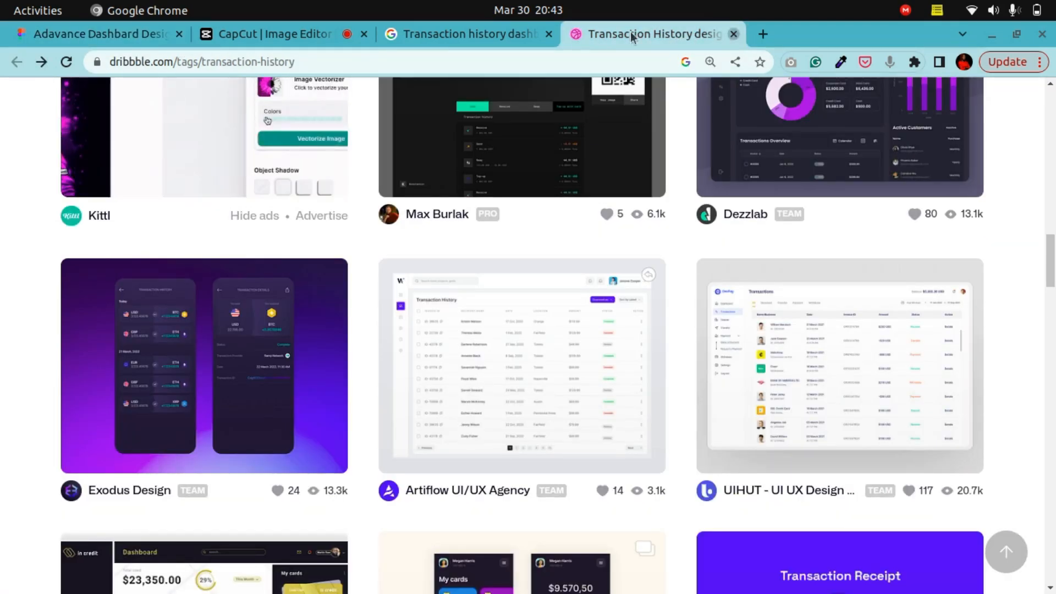
left_click(73, 34)
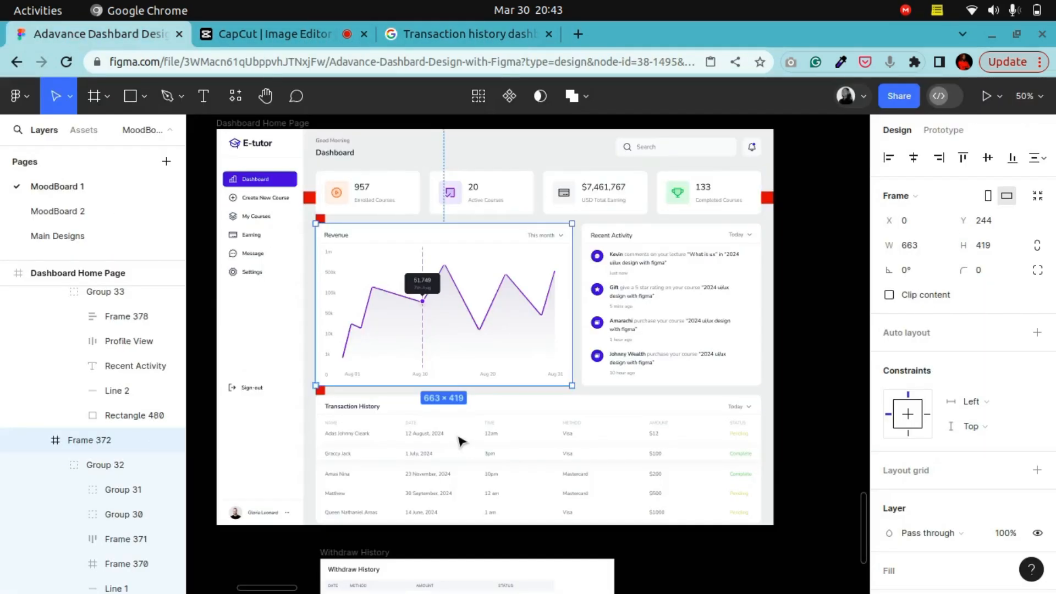
Inspect the Transaction History table of the Dashboard Home Page at 100% zoom, with the Withdraw History reference beneath it
scroll(461, 441, "down", 5)
left_click(266, 95)
left_click_drag(270, 242, 414, 320)
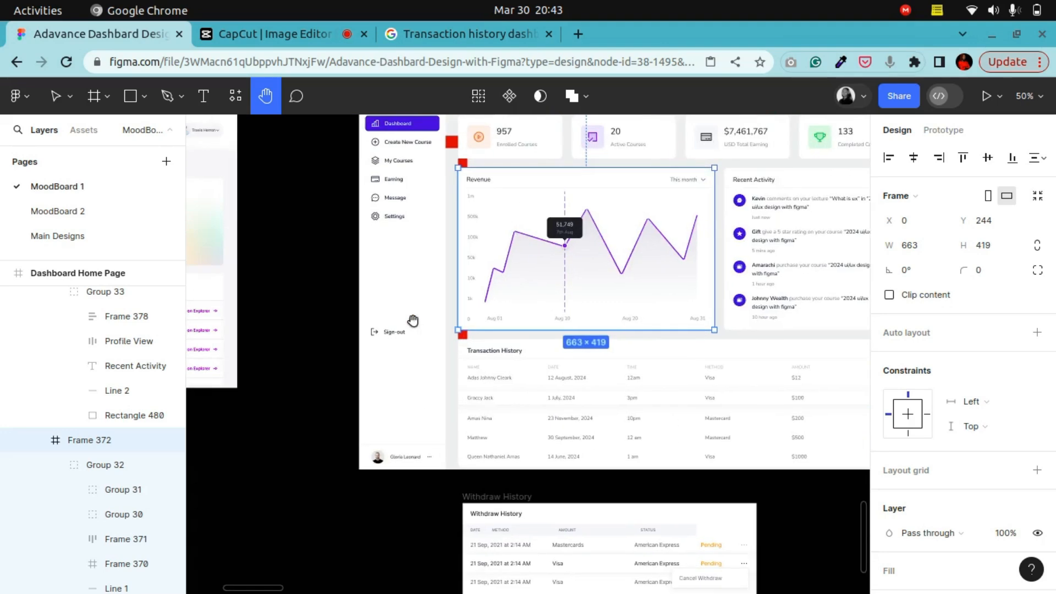
key("ctrl+plus")
key("ctrl+plus")
left_click_drag(456, 367, 453, 323)
key("ctrl+minus")
left_click_drag(660, 413, 479, 275)
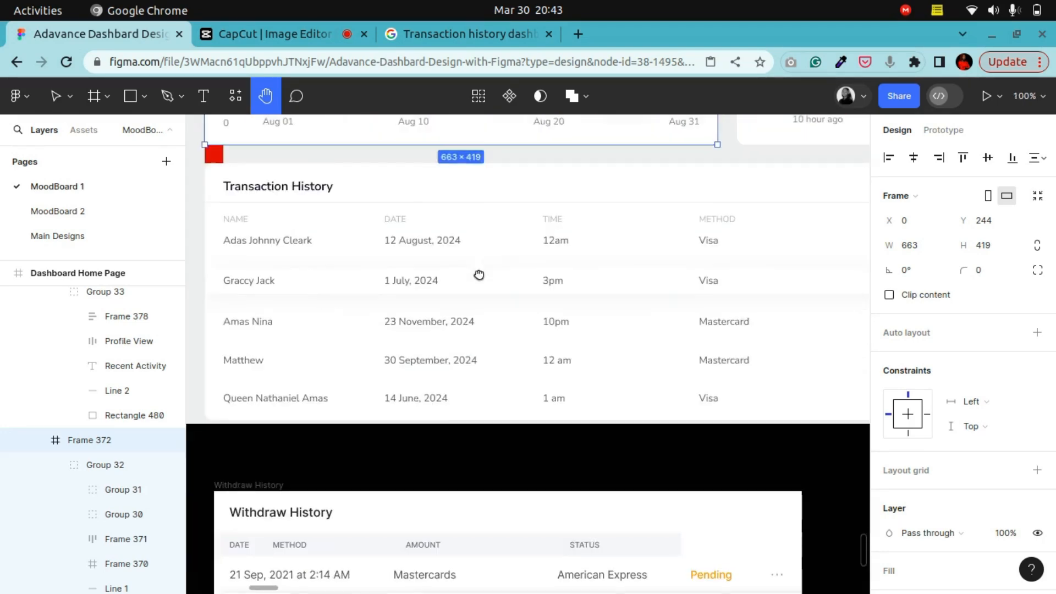
left_click_drag(626, 280, 656, 301)
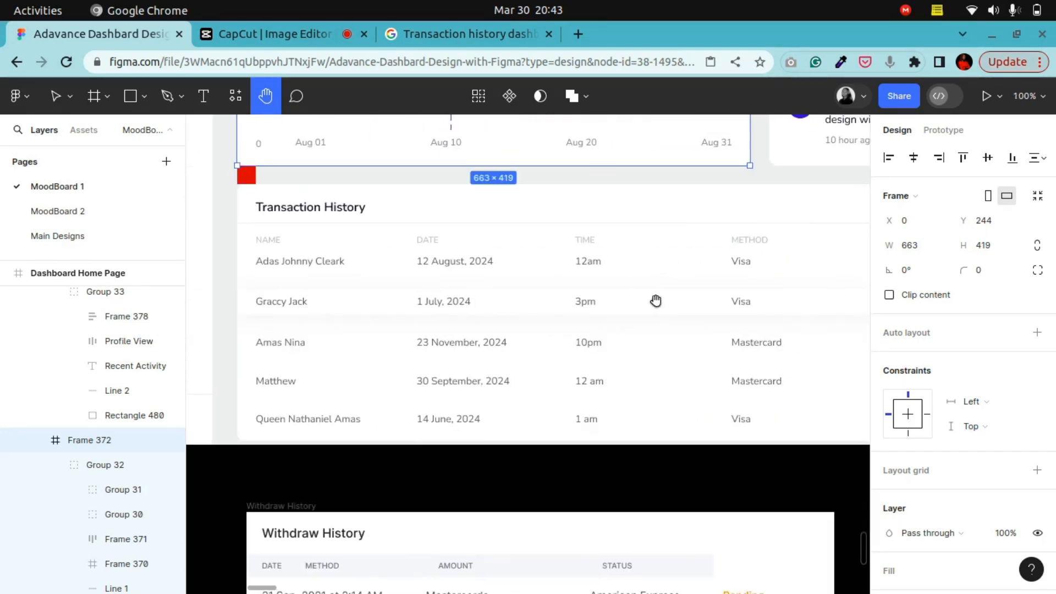
Examine the columns of the Transaction History table and the spacing between them on the Dashboard Home Page
left_click_drag(530, 304, 317, 290)
mouse_move(642, 312)
left_mouse_down()
mouse_move(372, 290)
mouse_move(793, 311)
left_mouse_up()
left_click_drag(495, 288, 740, 289)
mouse_move(480, 247)
left_mouse_down()
mouse_move(368, 370)
mouse_move(373, 352)
left_mouse_up()
left_click_drag(582, 365, 375, 323)
left_click_drag(460, 294, 736, 295)
left_click_drag(415, 283, 678, 292)
left_click_drag(517, 271, 496, 327)
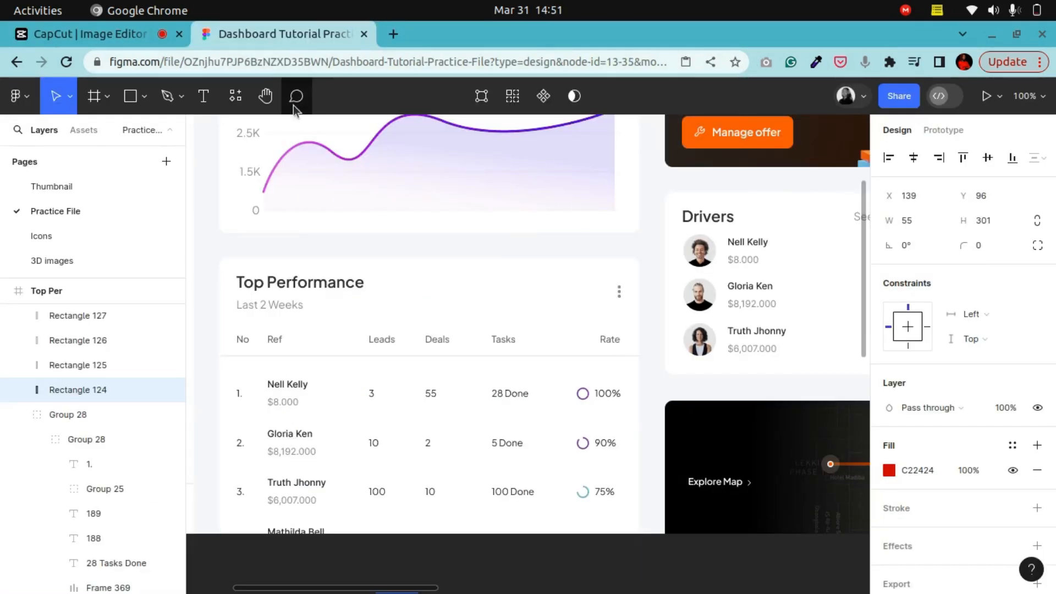
Move the red spacer between the Ref and Leads columns out of the standalone Top Performance card and back into place
left_click(266, 96)
left_click_drag(370, 225, 494, 179)
left_click_drag(533, 312, 501, 238)
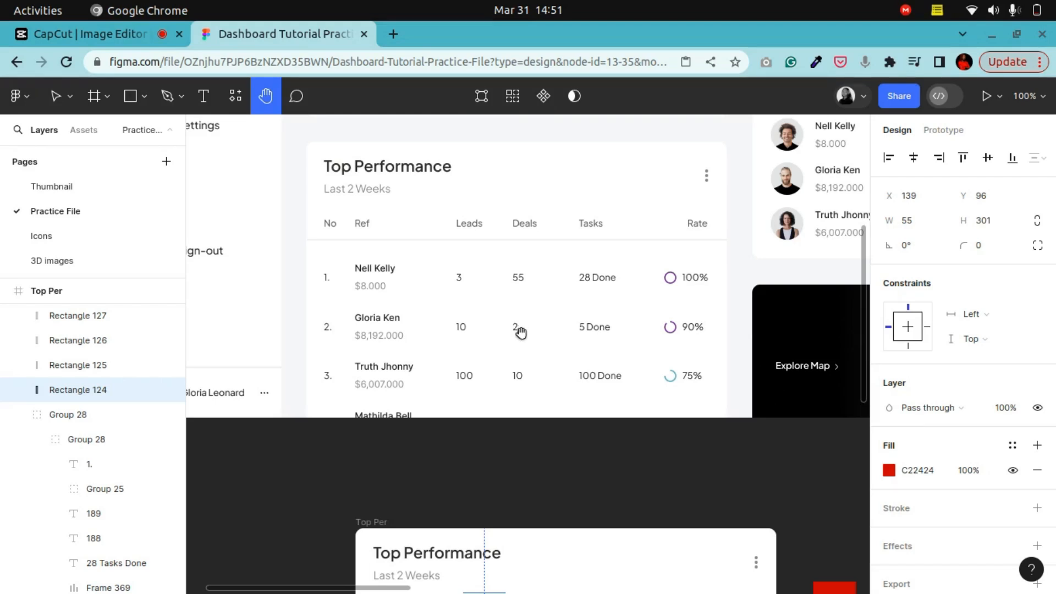
left_click_drag(619, 465, 596, 157)
left_click_drag(554, 425, 554, 382)
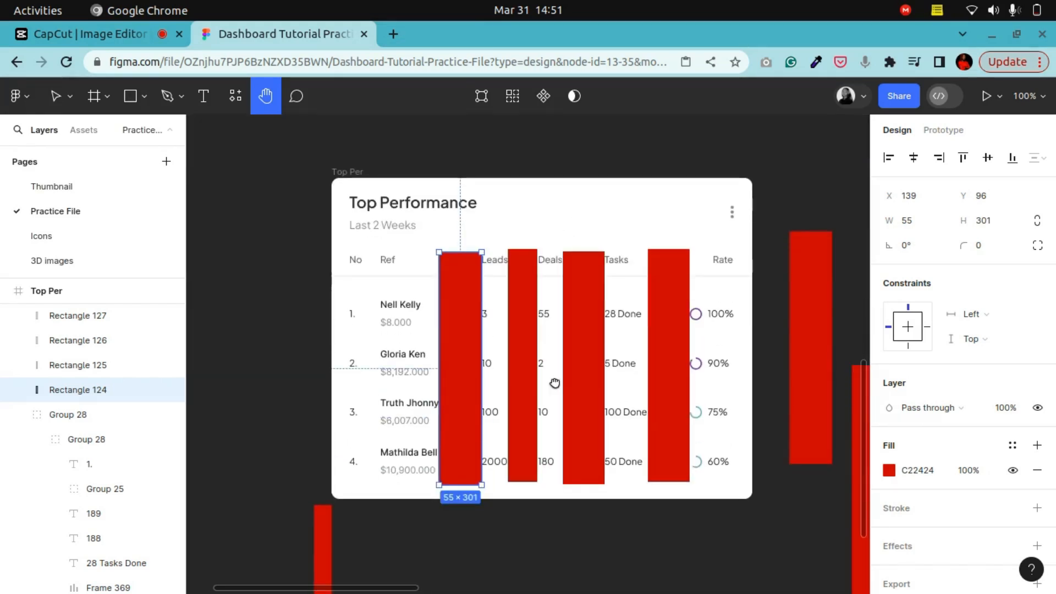
left_click(55, 96)
left_click_drag(465, 326, 461, 591)
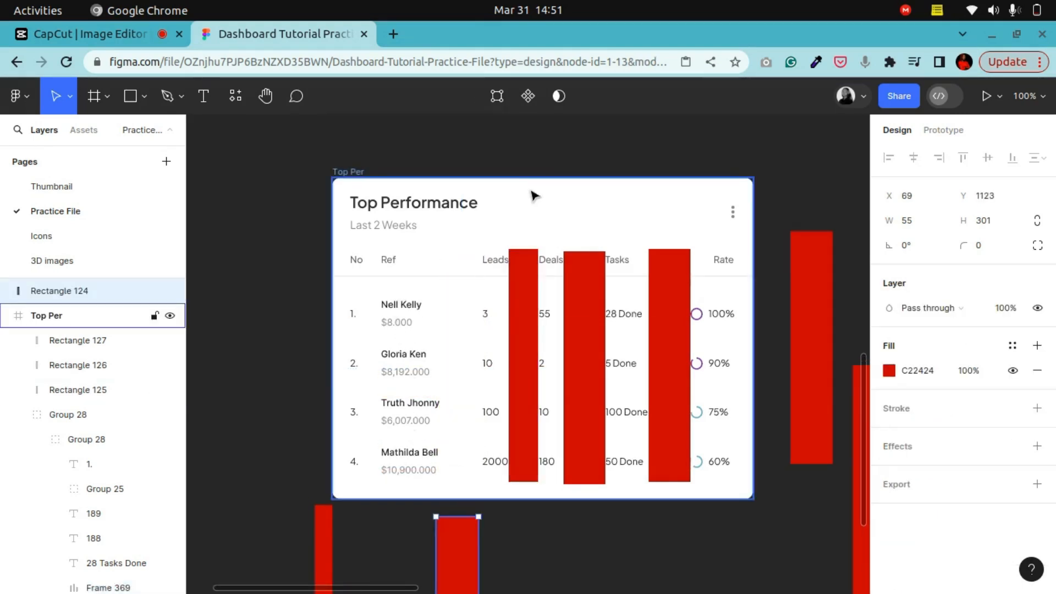
left_click_drag(464, 580, 468, 317)
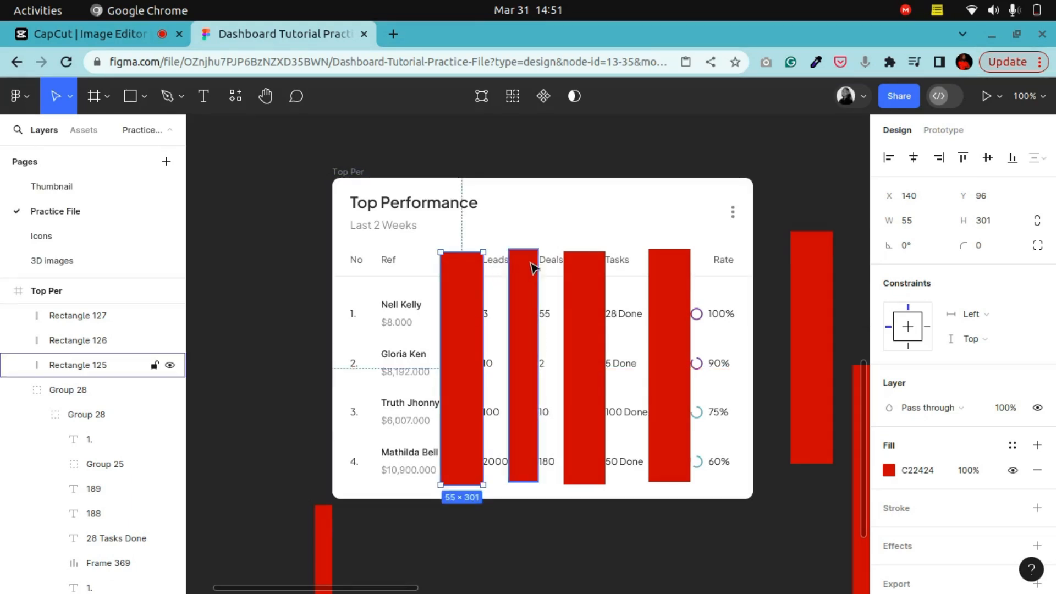
Compare the widths of the red spacers before and after the Leads column in the Top Performance card
left_click(529, 337)
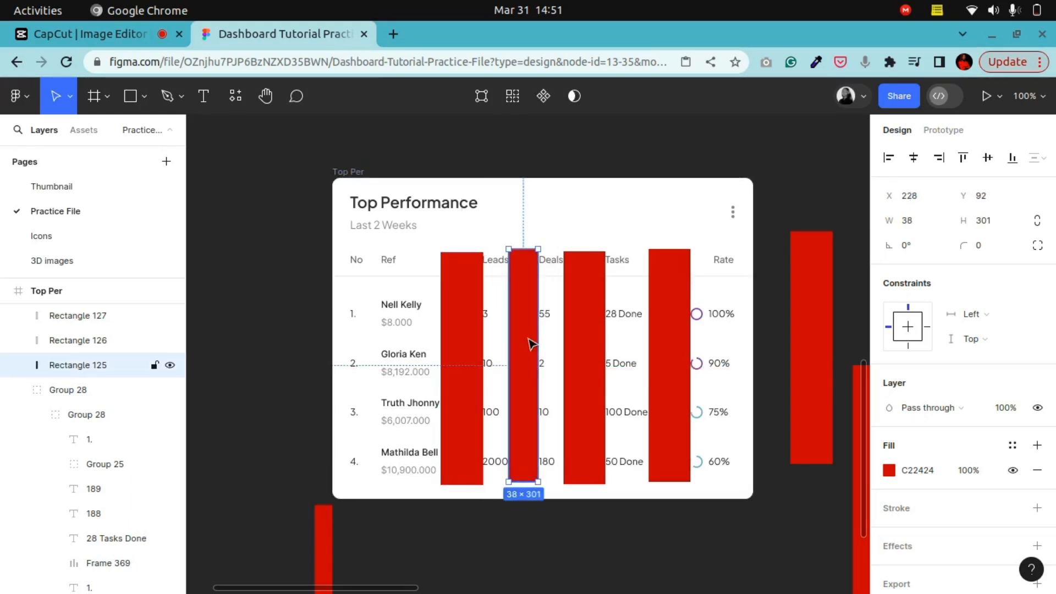
left_click(471, 363)
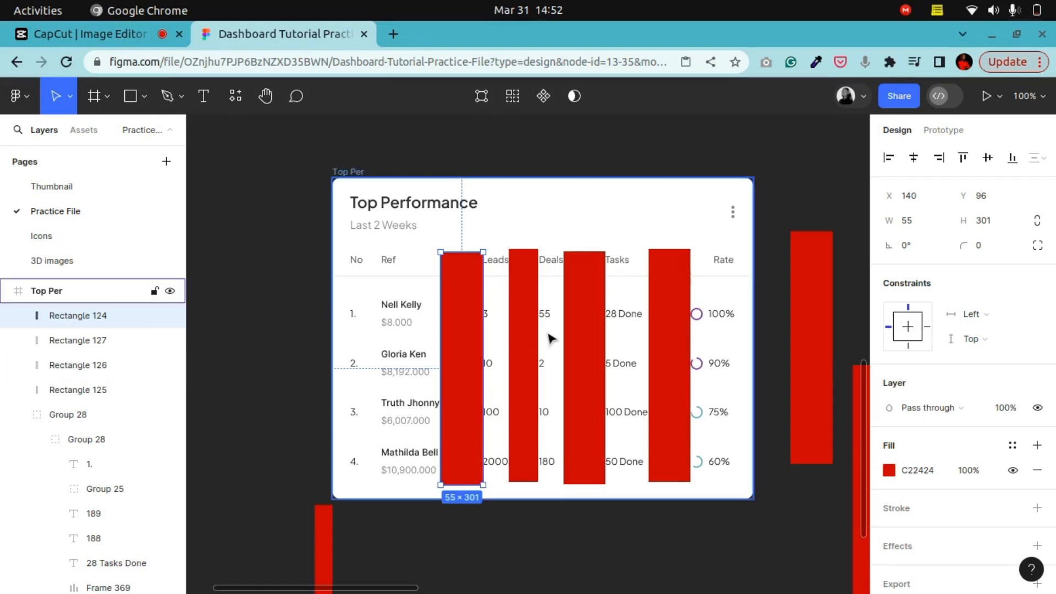
left_click(527, 328)
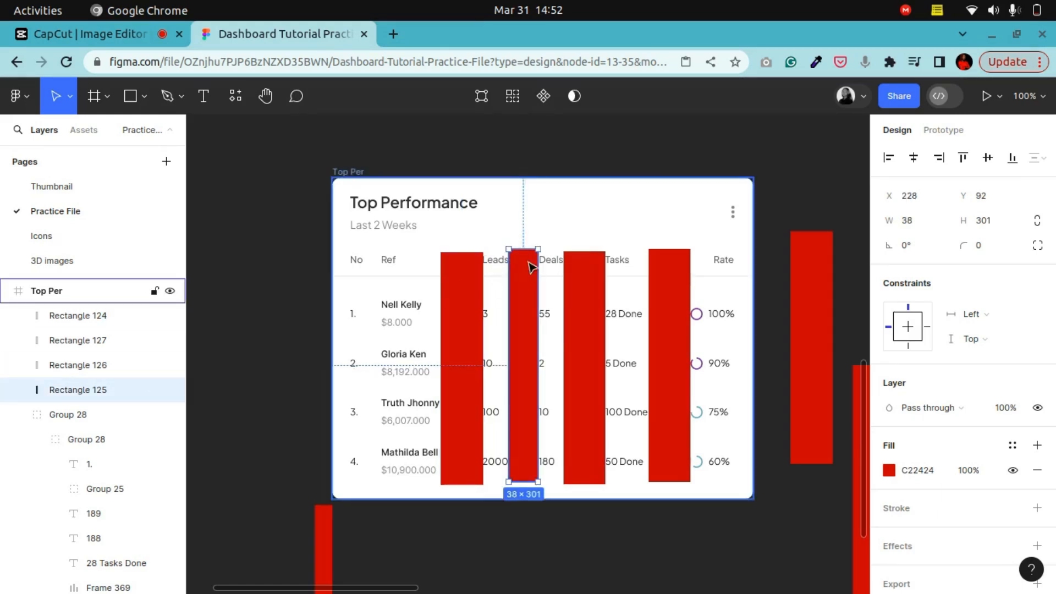
left_click(464, 378)
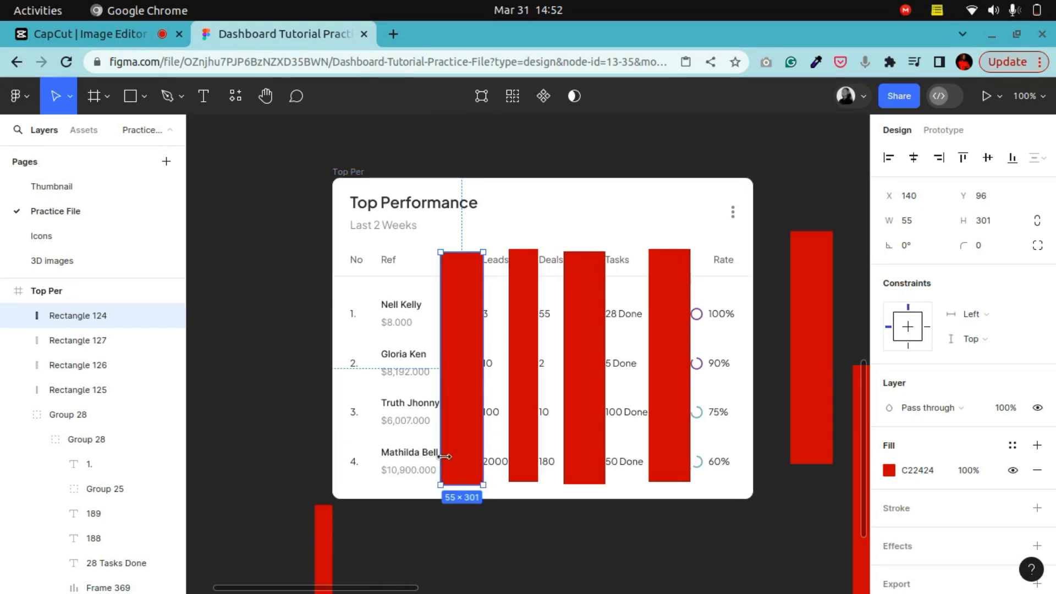
Move the red spacer after the Ref column below the card and inspect the third-row name, the column's longest text
left_click_drag(466, 420, 451, 593)
scroll(472, 338, "up", 5)
scroll(457, 397, "down", 1)
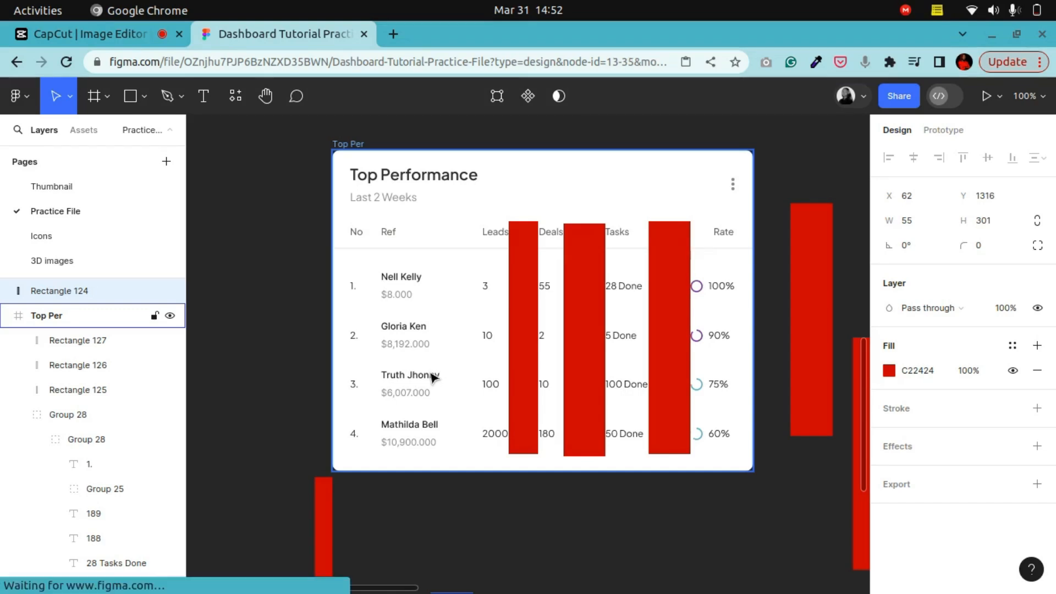
left_click(433, 376)
double_click(433, 377)
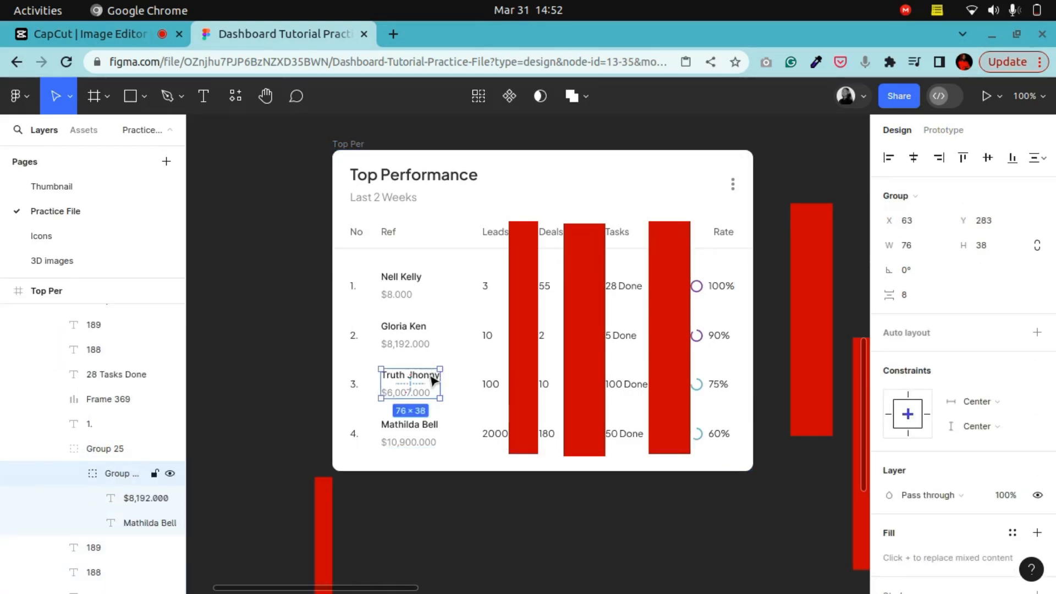
double_click(433, 378)
double_click(429, 375)
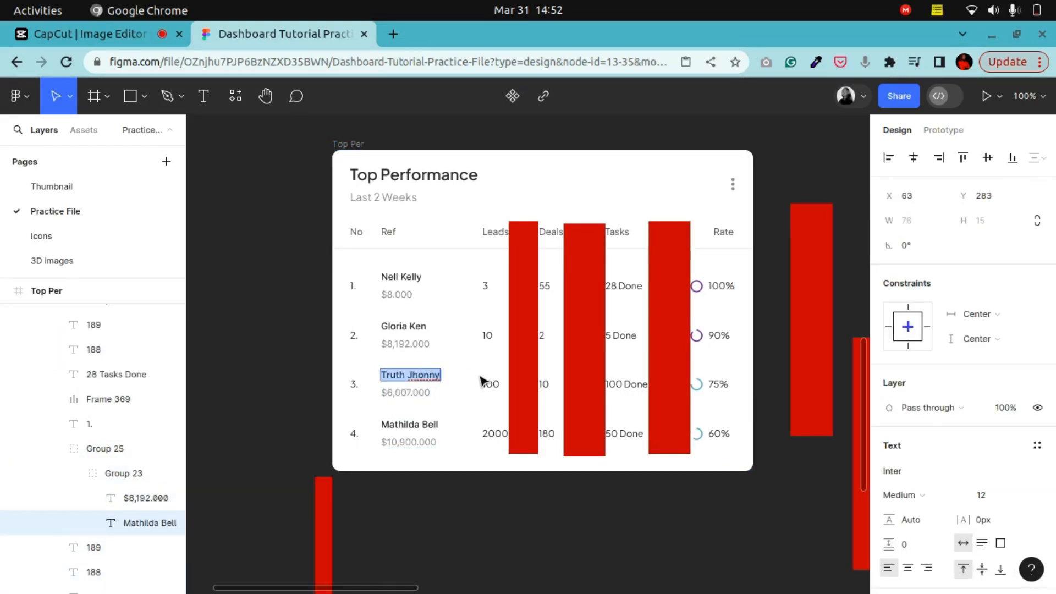
key("Escape")
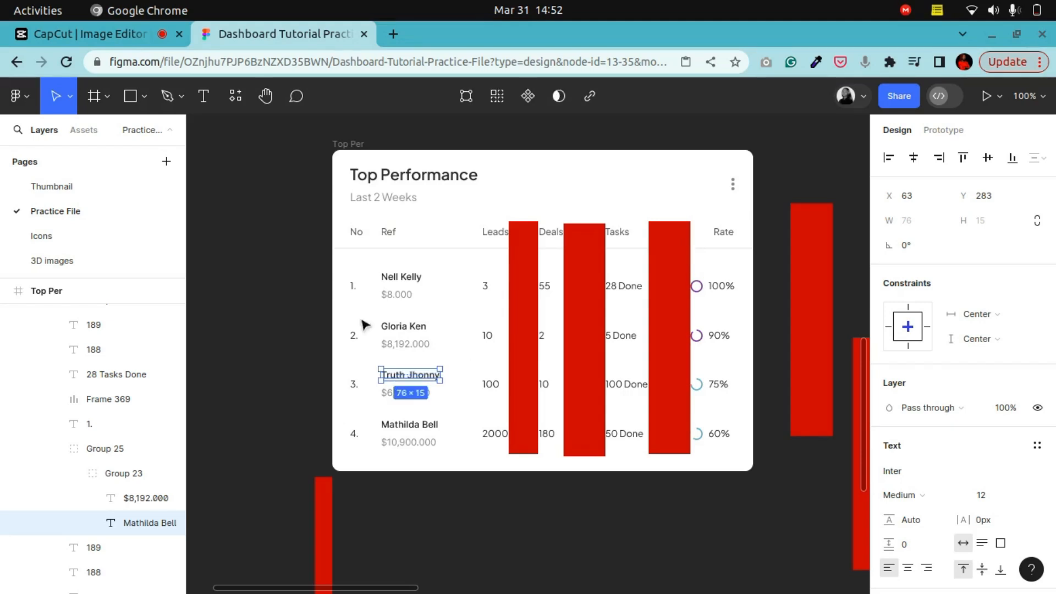
scroll(495, 454, "down", 1)
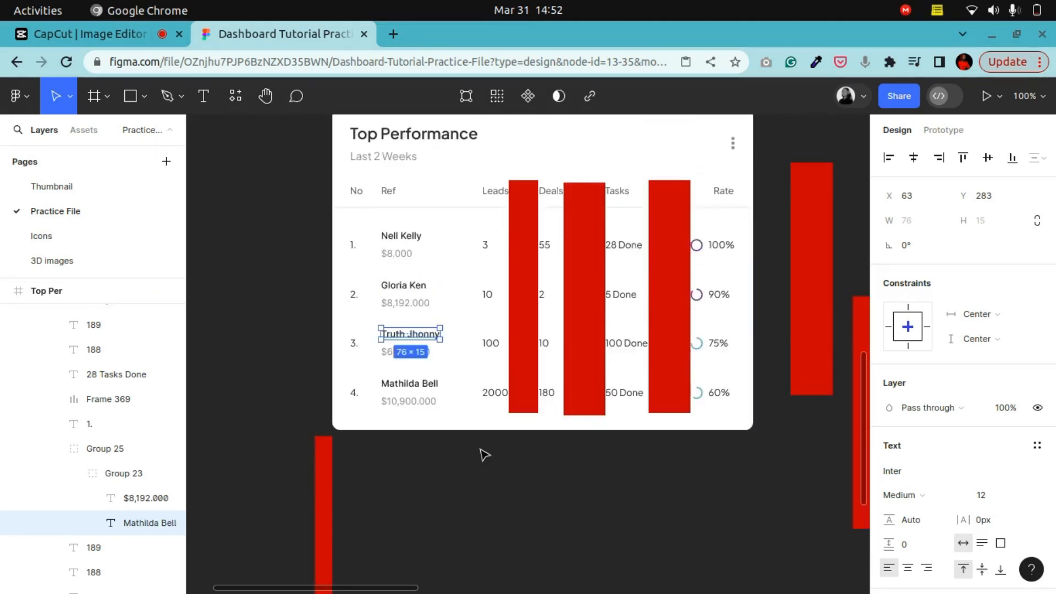
double_click(410, 337)
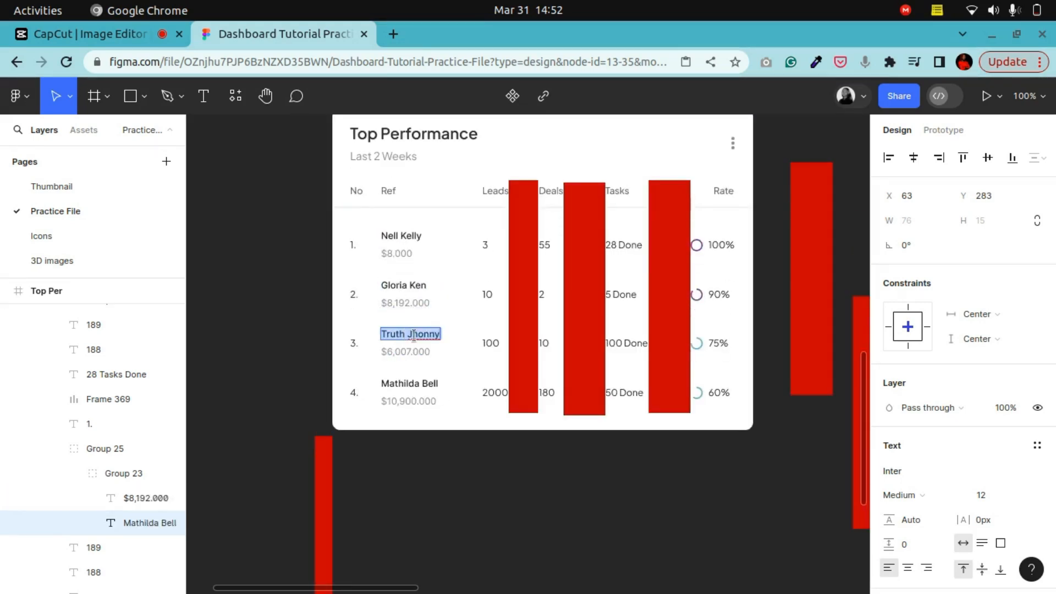
key("Escape")
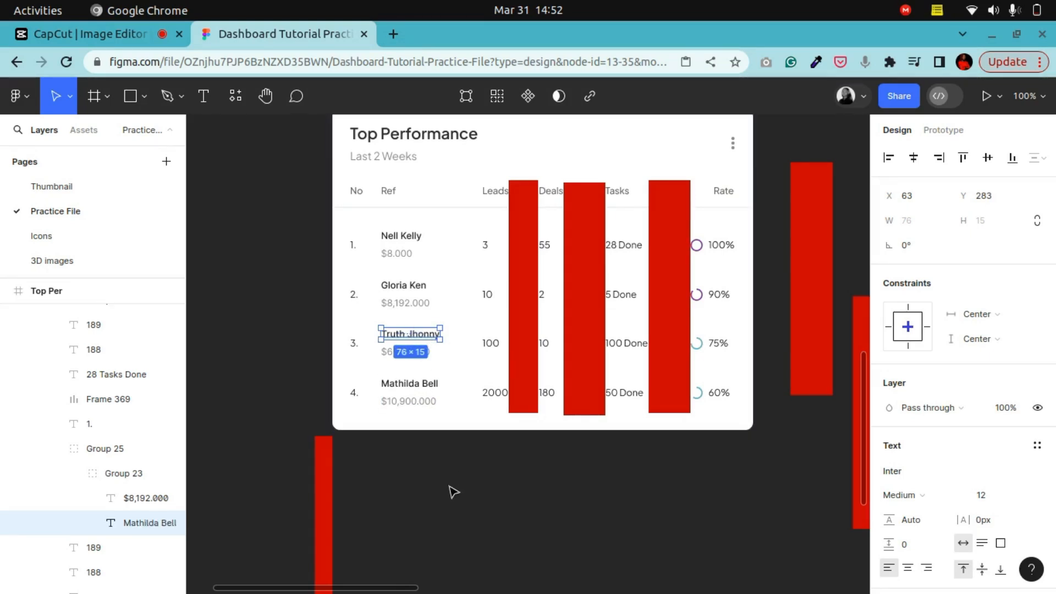
Return the 55 px wide red spacer to the gap between the Ref and Leads columns
scroll(450, 493, "down", 3)
left_click_drag(448, 502, 461, 133)
scroll(465, 171, "up", 4)
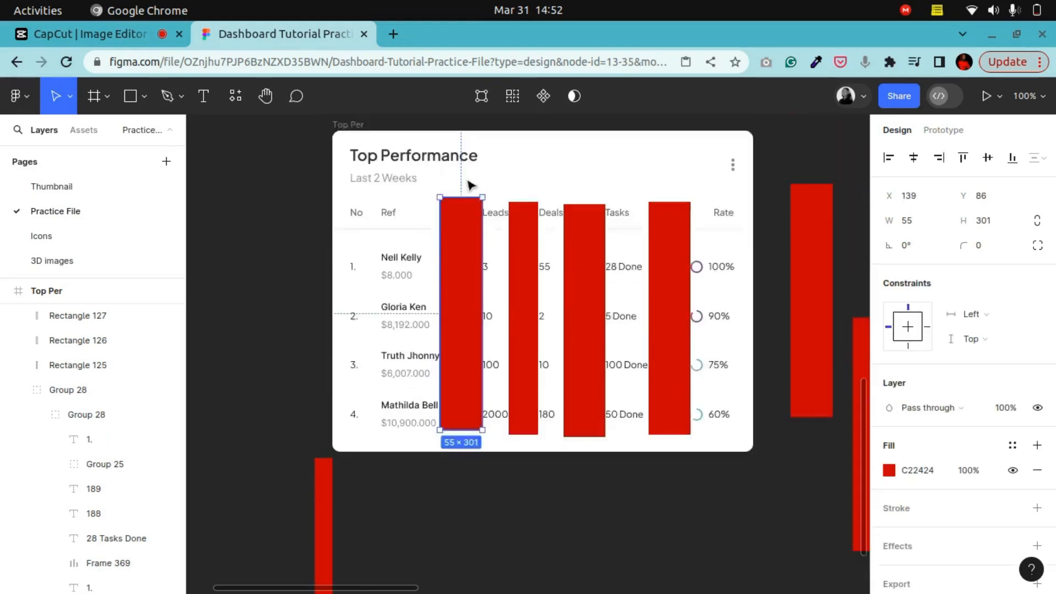
left_click_drag(455, 367, 455, 366)
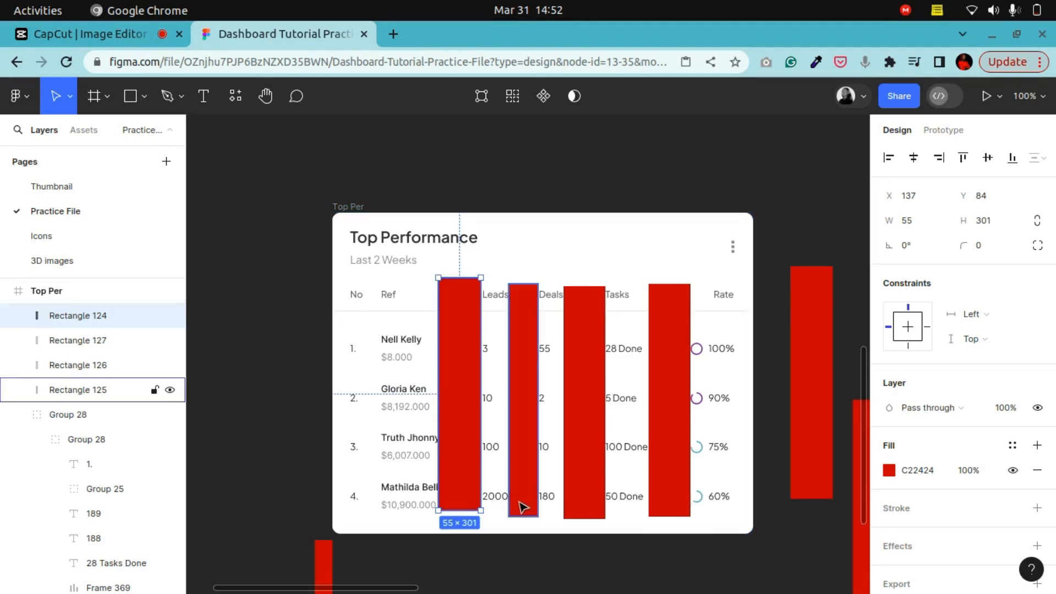
Move the red spacer after the Leads column below the card and examine the "100 Done" entry in the Tasks column
left_click(531, 417)
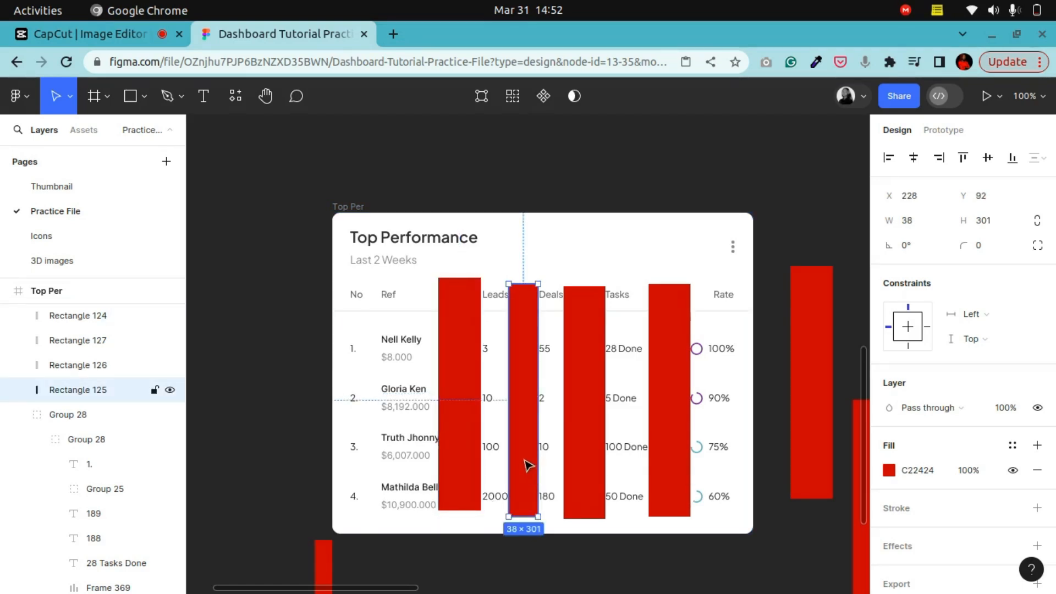
left_click_drag(531, 465, 539, 577)
scroll(556, 415, "up", 3)
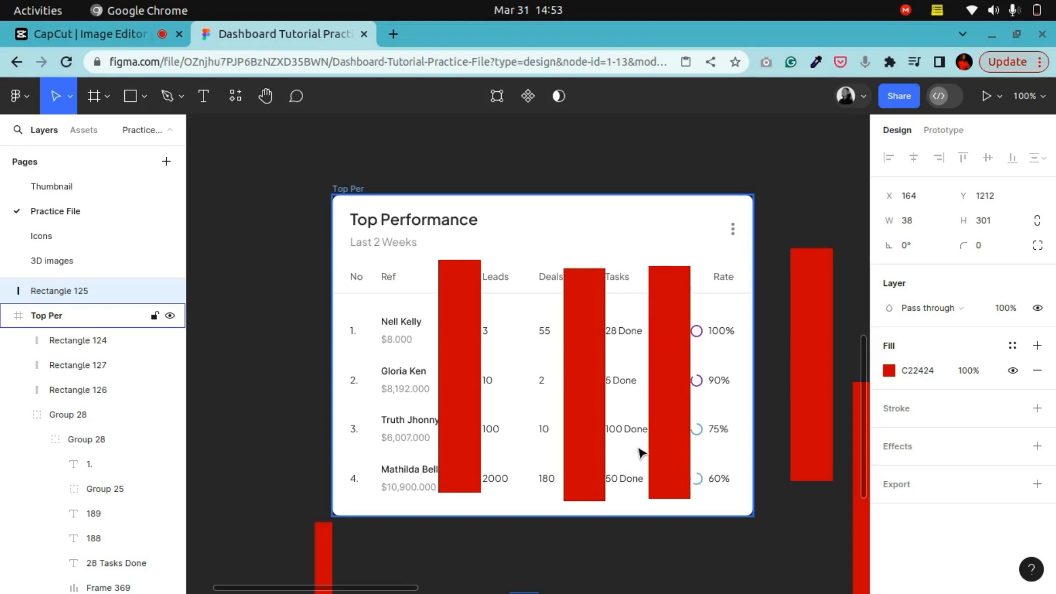
left_click(622, 433)
double_click(620, 432)
double_click(620, 432)
double_click(619, 431)
left_click(622, 427)
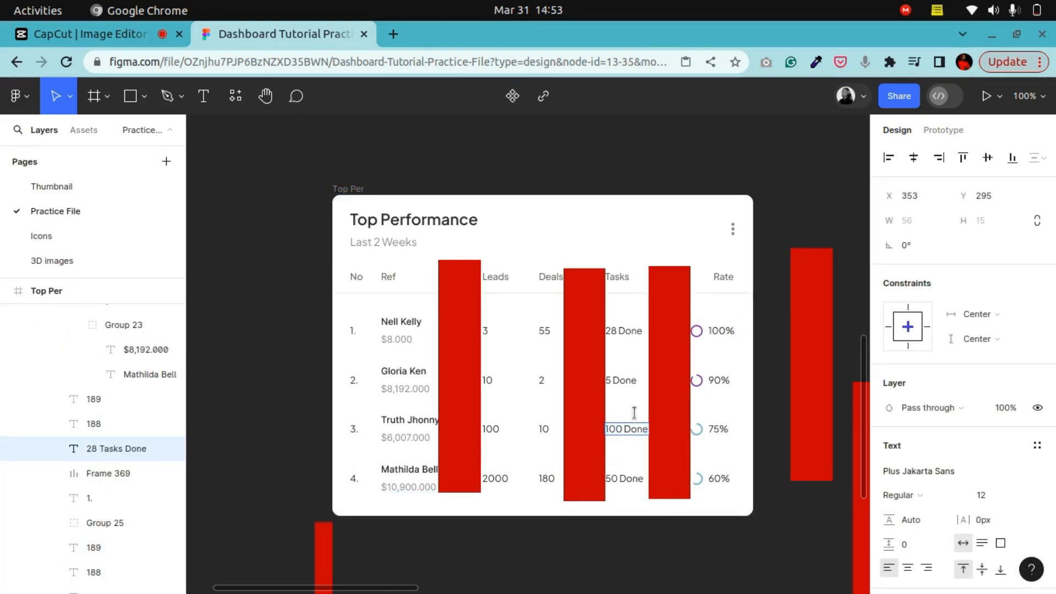
left_click(672, 334)
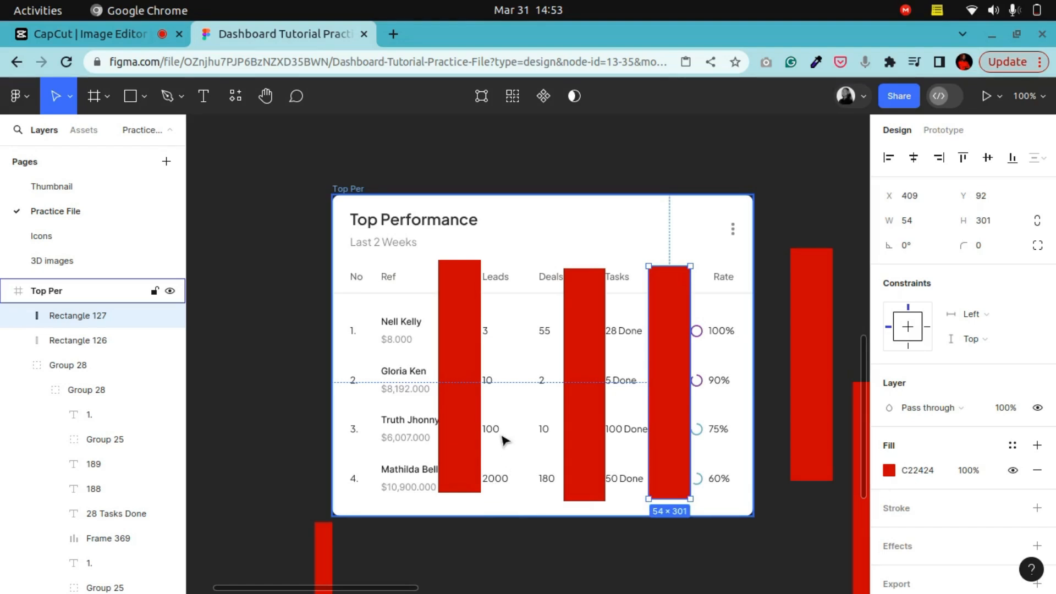
Set the Leads value in the table's fourth row to 20000
left_click(491, 483)
double_click(492, 483)
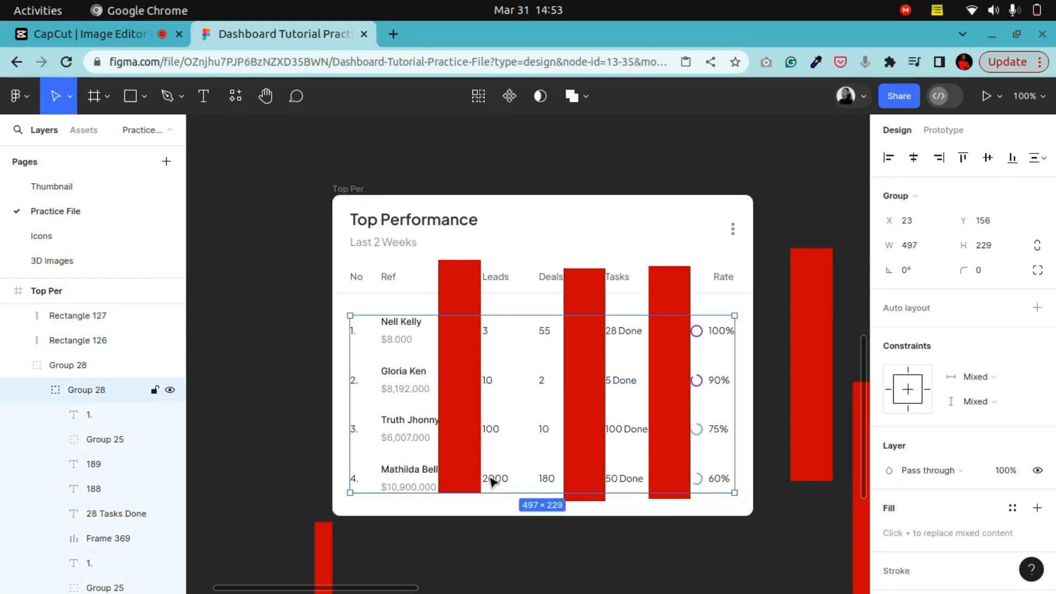
double_click(493, 482)
double_click(493, 482)
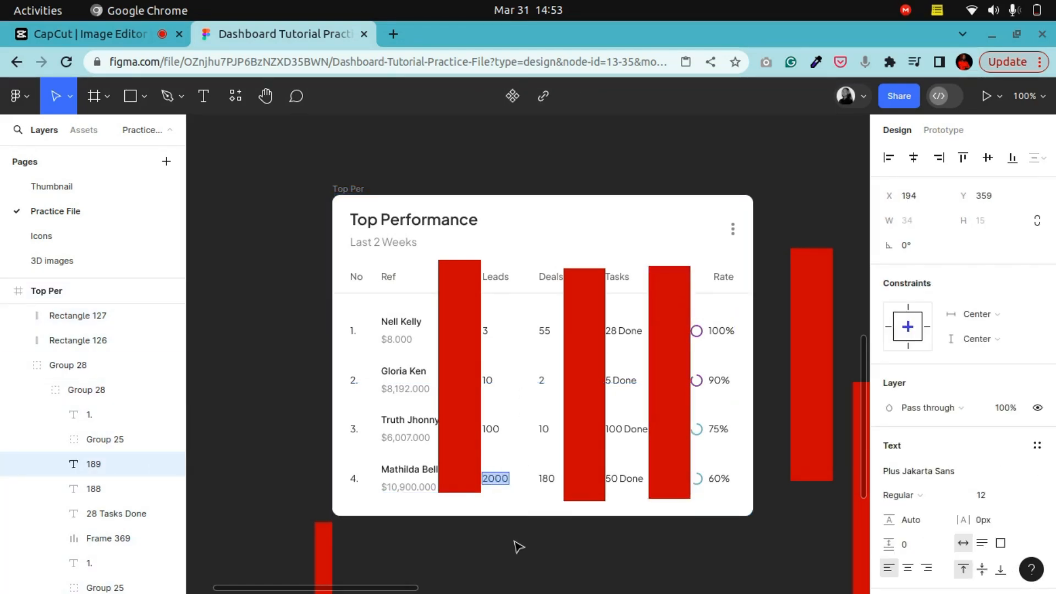
left_click(495, 496)
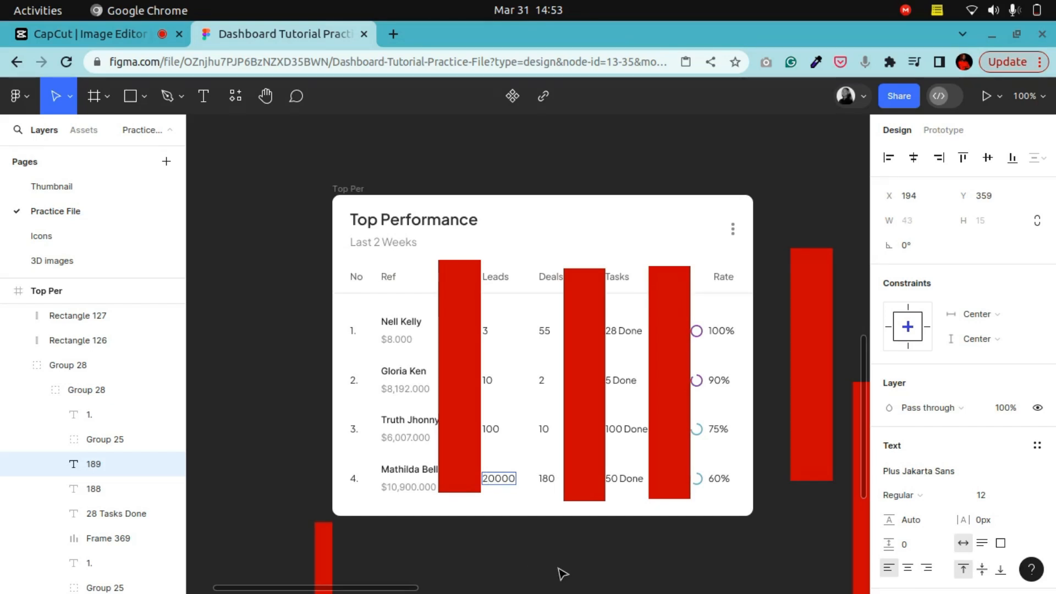
type("0")
key("Escape")
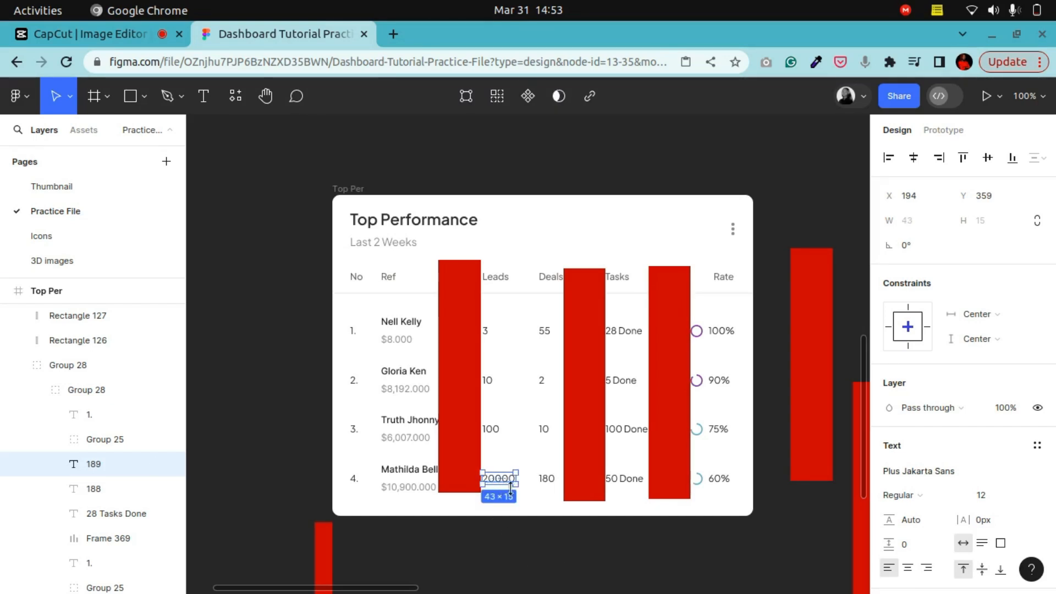
Return the 38 px wide red spacer to the gap between the Leads and Deals columns
scroll(537, 451, "down", 3)
left_click(533, 508)
left_click_drag(541, 318, 529, 200)
scroll(538, 219, "up", 3)
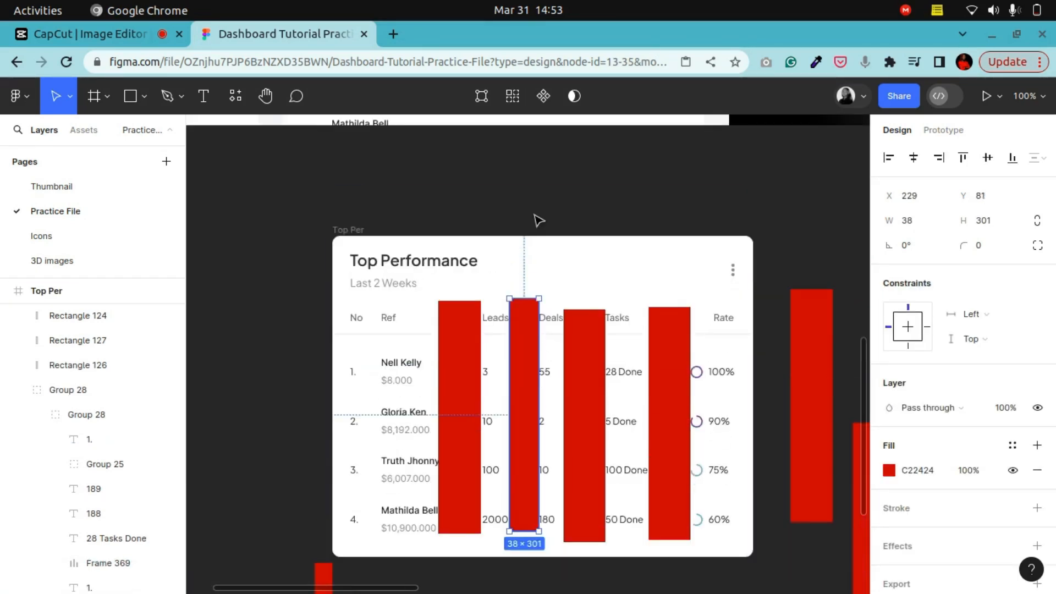
Delete the four red spacer rectangles from the Top Performance card
left_click(464, 411)
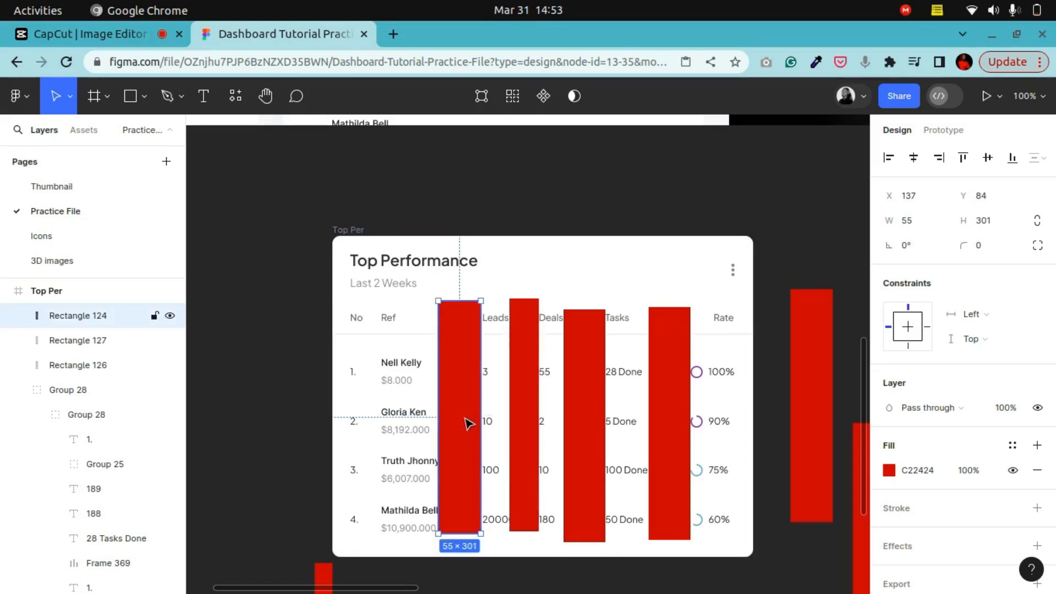
key("Delete")
left_click(524, 440)
key("Delete")
left_click(584, 424)
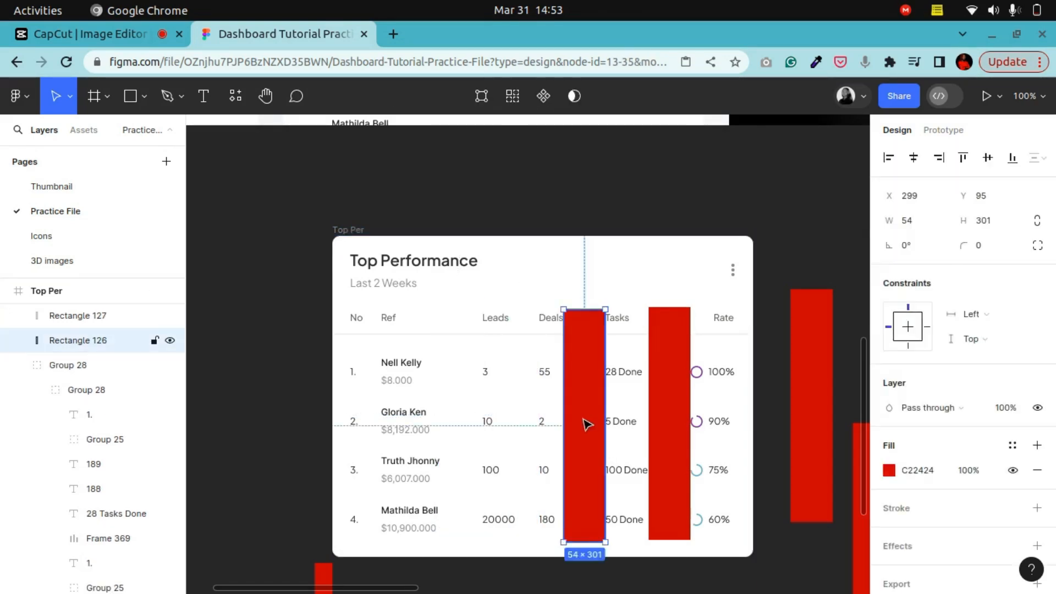
key("Delete")
left_click(675, 452)
key("Delete")
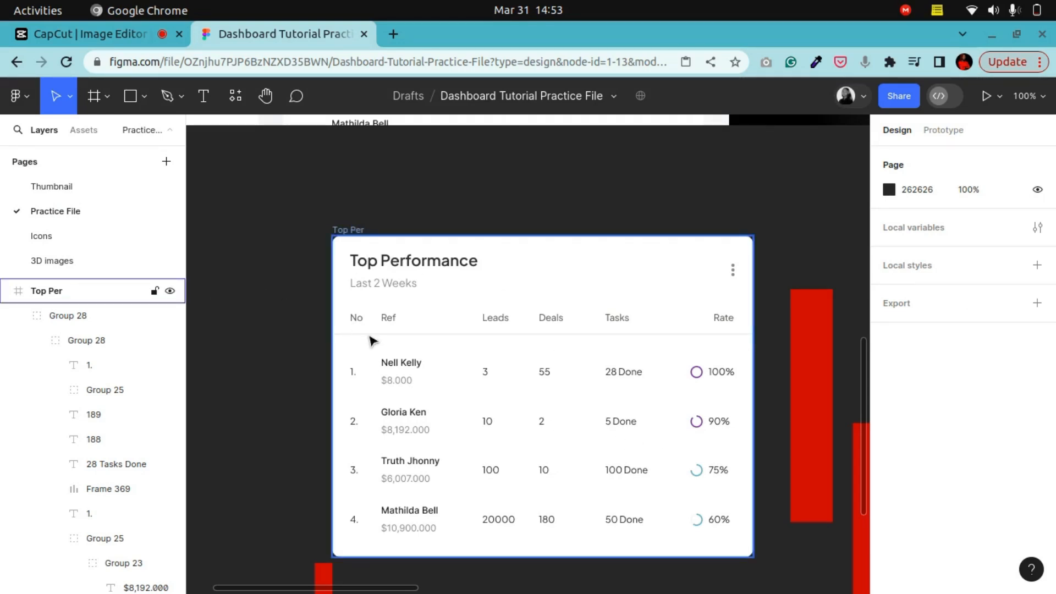
Add auto layout to the six column headers No, Ref, Leads, Deals, Tasks and Rate
left_click(355, 326)
double_click(358, 326)
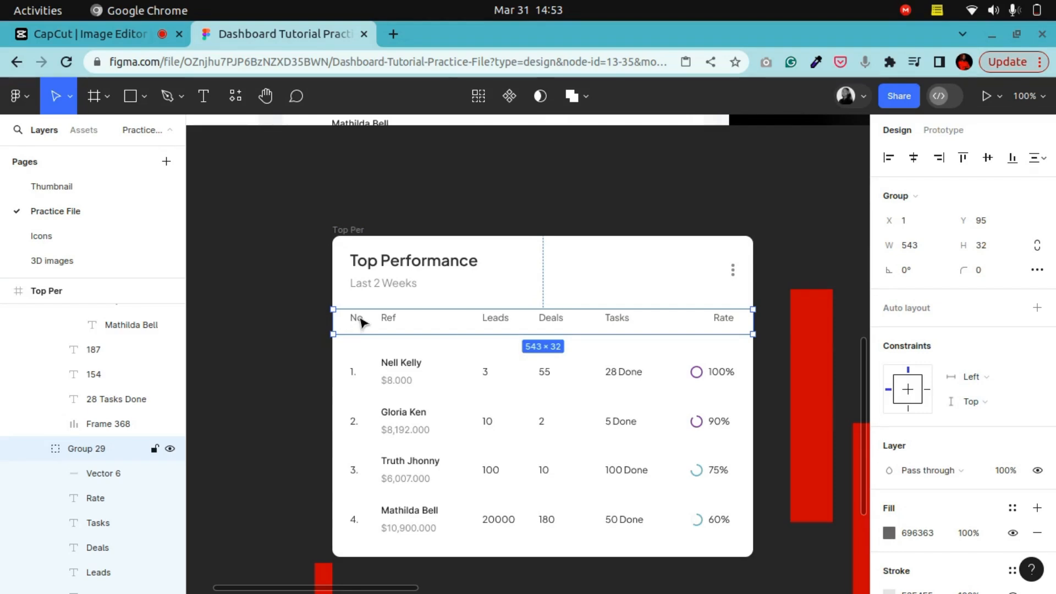
double_click(362, 324)
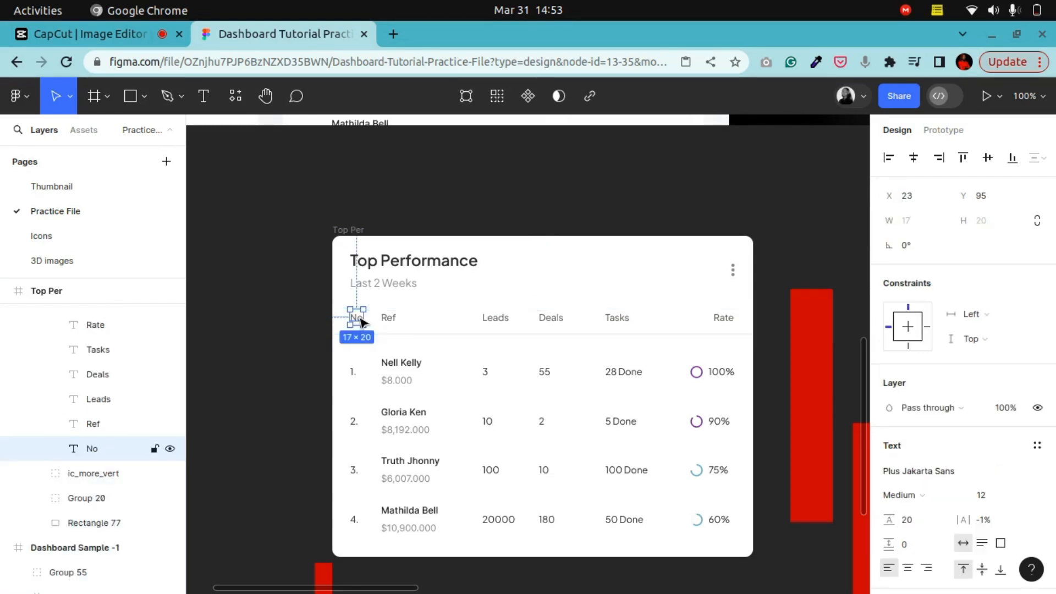
left_click(392, 324, "shift")
left_click(492, 324, "shift")
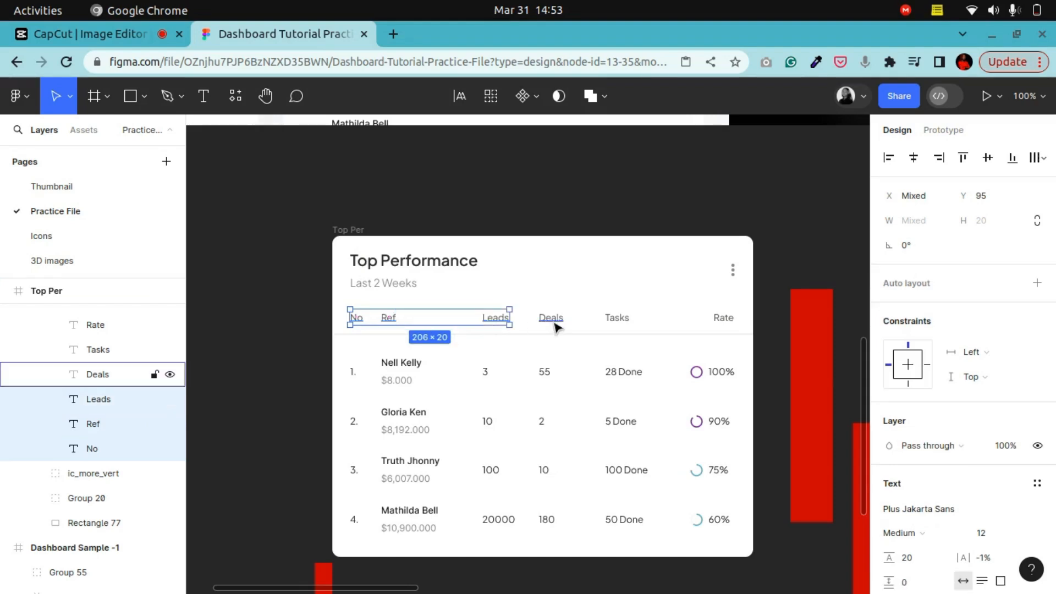
left_click(552, 323, "shift")
left_click(616, 325, "shift")
left_click(723, 319, "shift")
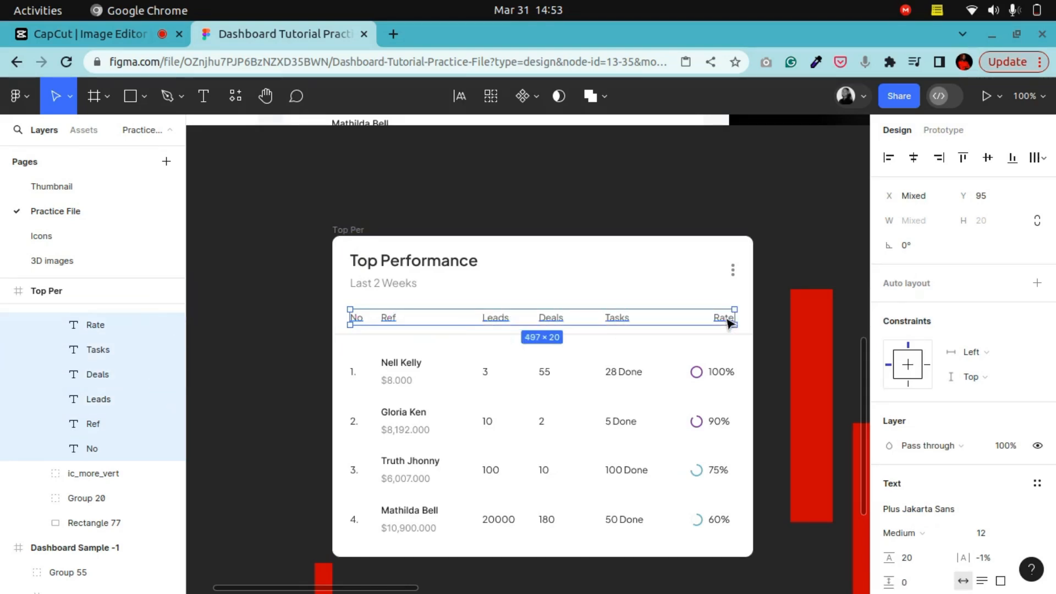
right_click(724, 321)
left_click(742, 417)
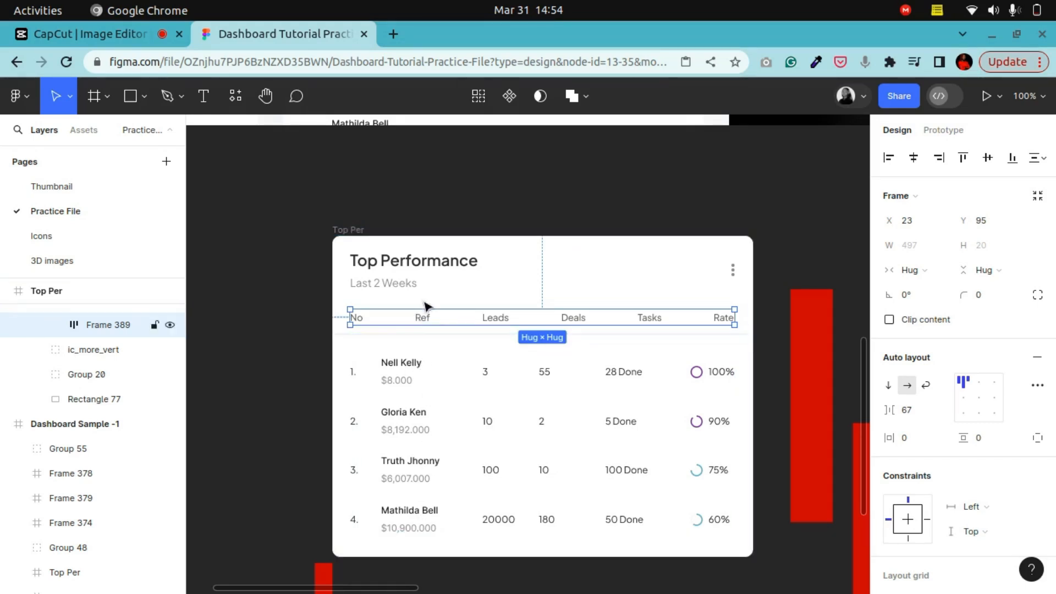
Shift the four name-and-amount entries of the Ref column right to X 106, in line with the Ref header
left_click(408, 386)
double_click(408, 383)
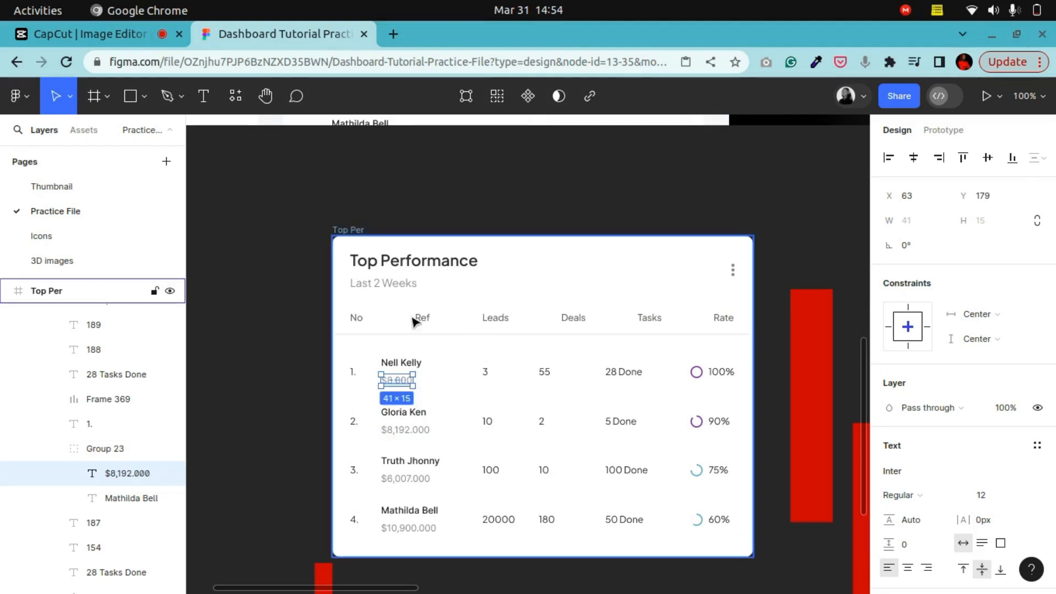
left_click(295, 326)
left_click(404, 386)
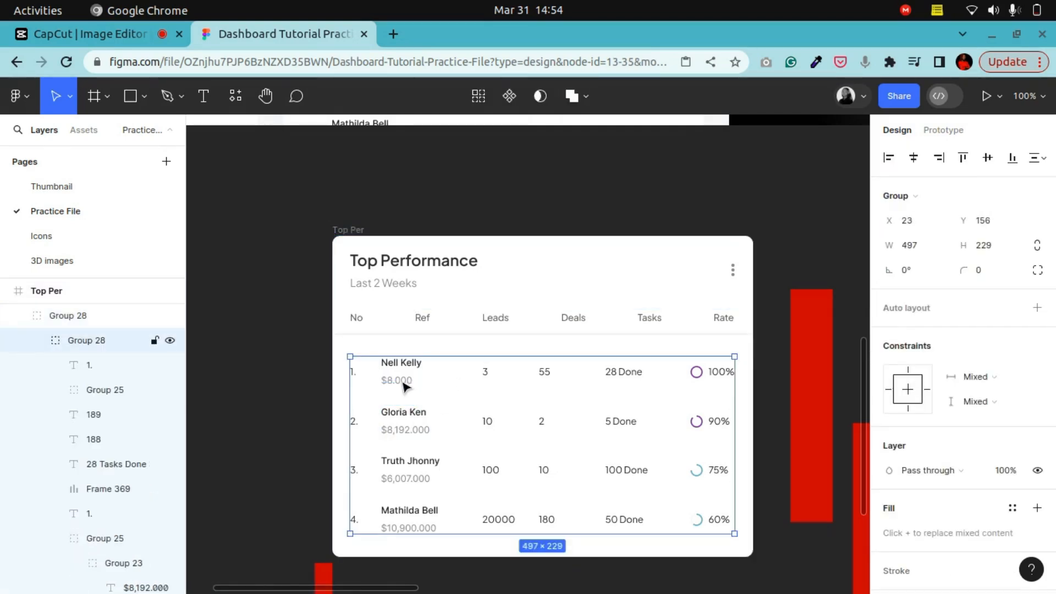
double_click(404, 387)
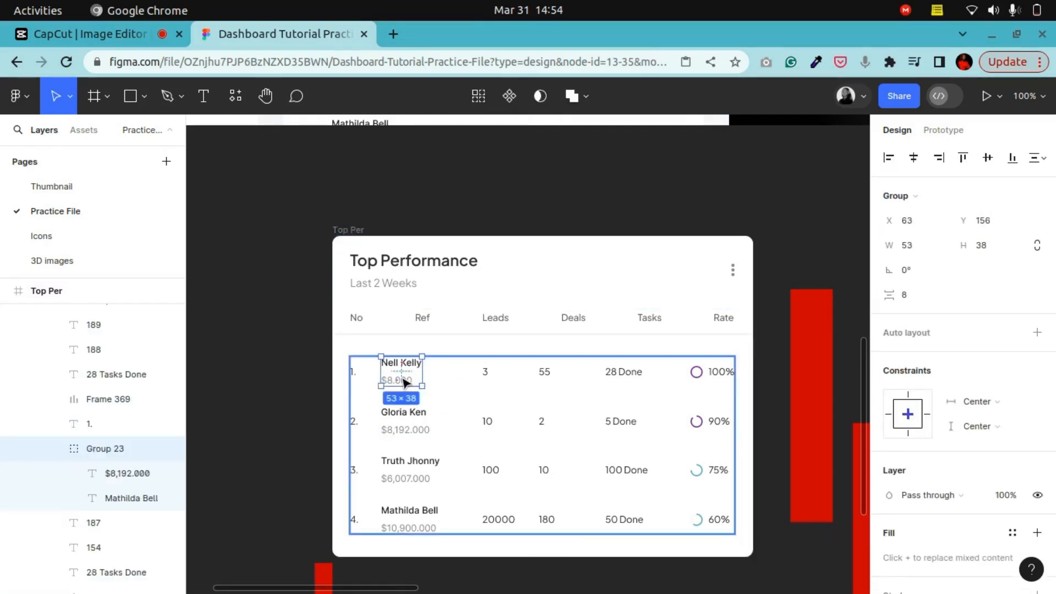
left_click(410, 426, "shift")
left_click(410, 470, "shift")
left_click(412, 514, "shift")
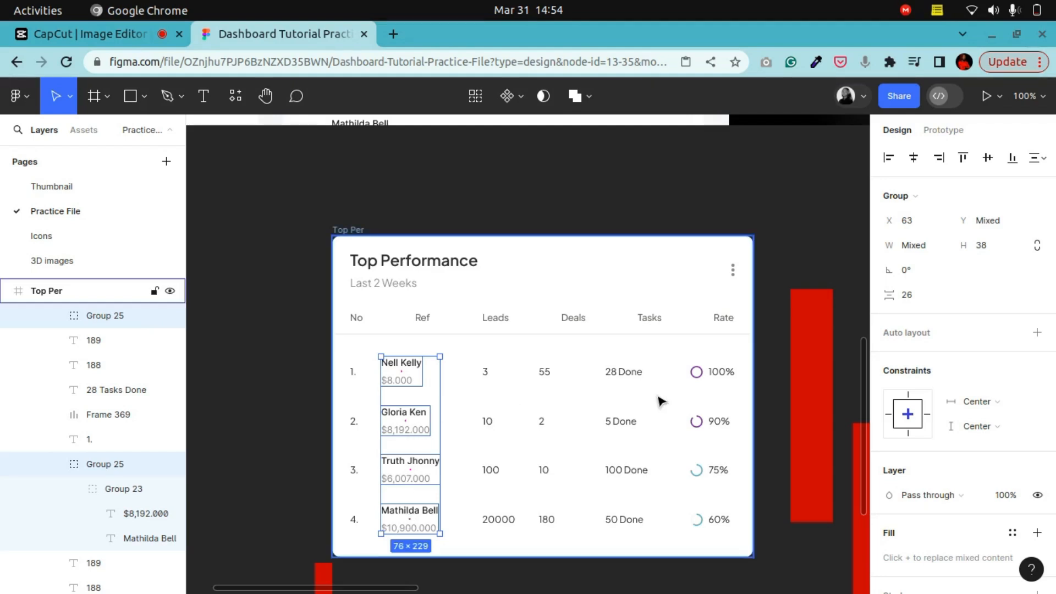
key("Right")
key("Right")
key("Right")
key("Right")
key("Right")
key("Right")
key("Right")
key("Right")
key("Right")
key("Right")
key("Right")
key("Right")
key("Right")
key("Right")
key("Right")
key("Right")
key("Right")
key("Right")
key("Right")
key("Right")
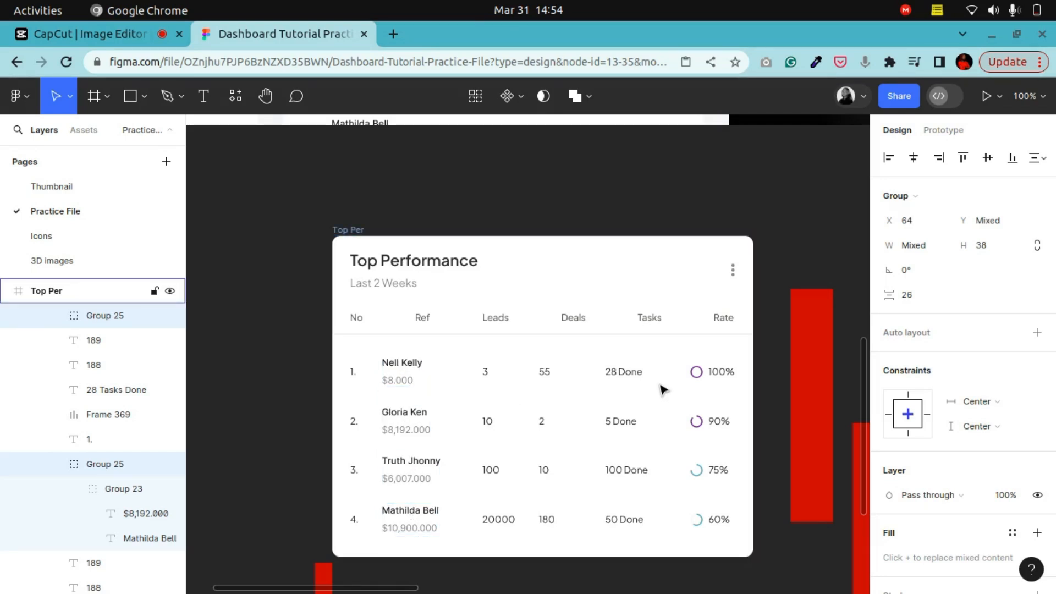
key("Right")
key("Right")
key("Right")
key("Right")
key("Right")
key("Right")
key("Right")
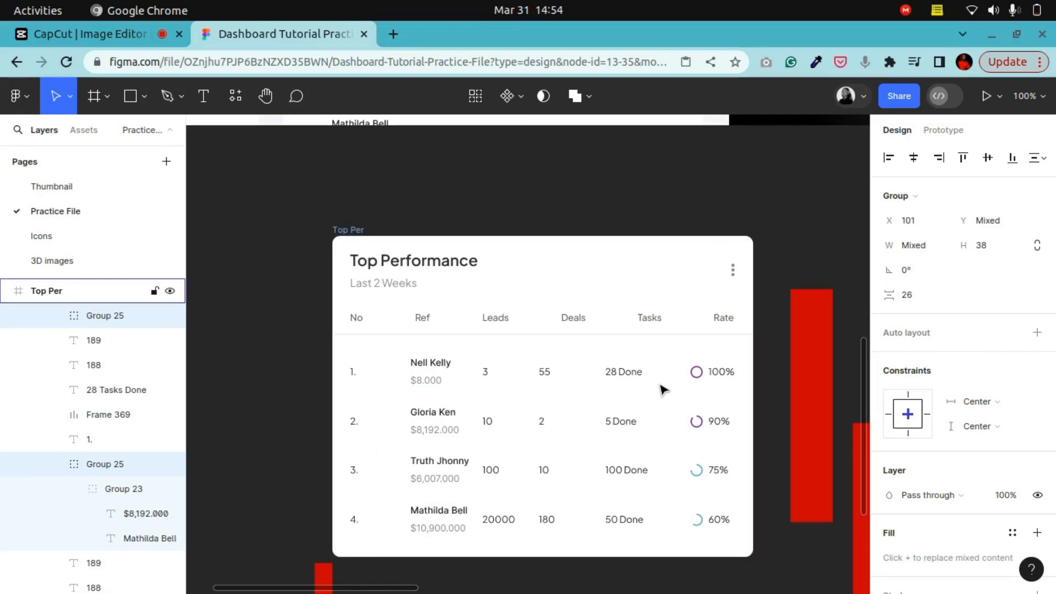
key("Right")
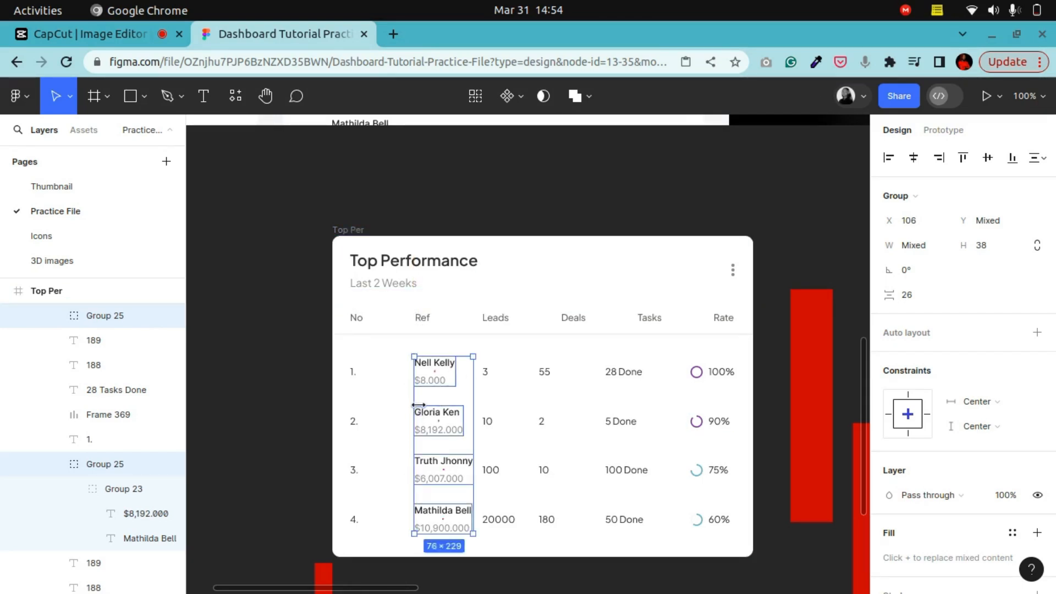
Undo the Ref column shift, the auto layout and the respacing of the column headers, and clear the selection
key("ctrl+z")
key("ctrl+z")
key("ctrl+z")
key("ctrl+z")
key("ctrl+z")
key("ctrl+z")
key("ctrl+z")
key("ctrl+z")
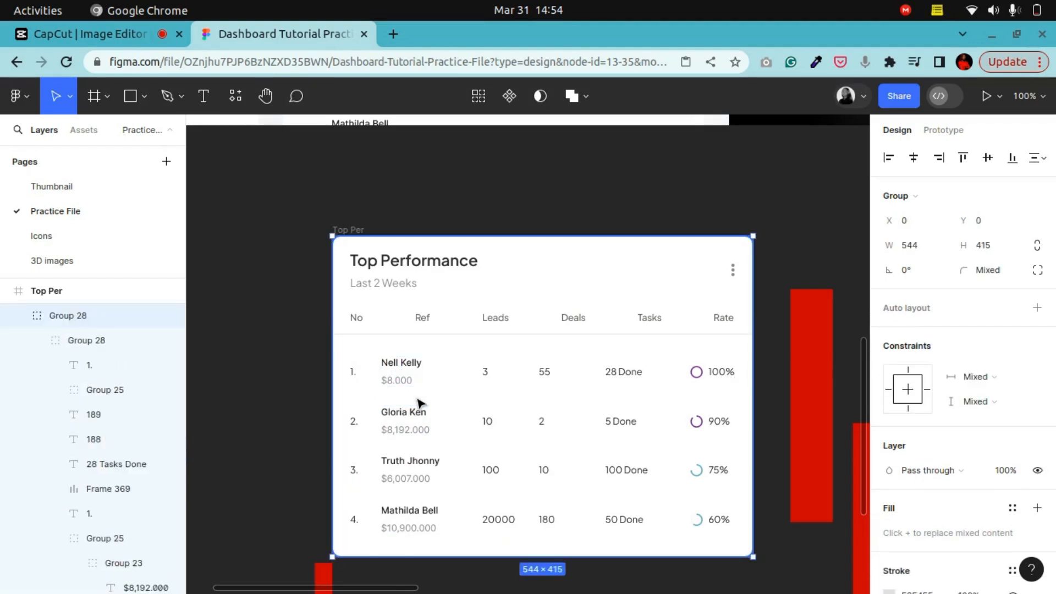
key("ctrl+z")
key("ctrl+z")
key("ctrl+z")
key("ctrl+z")
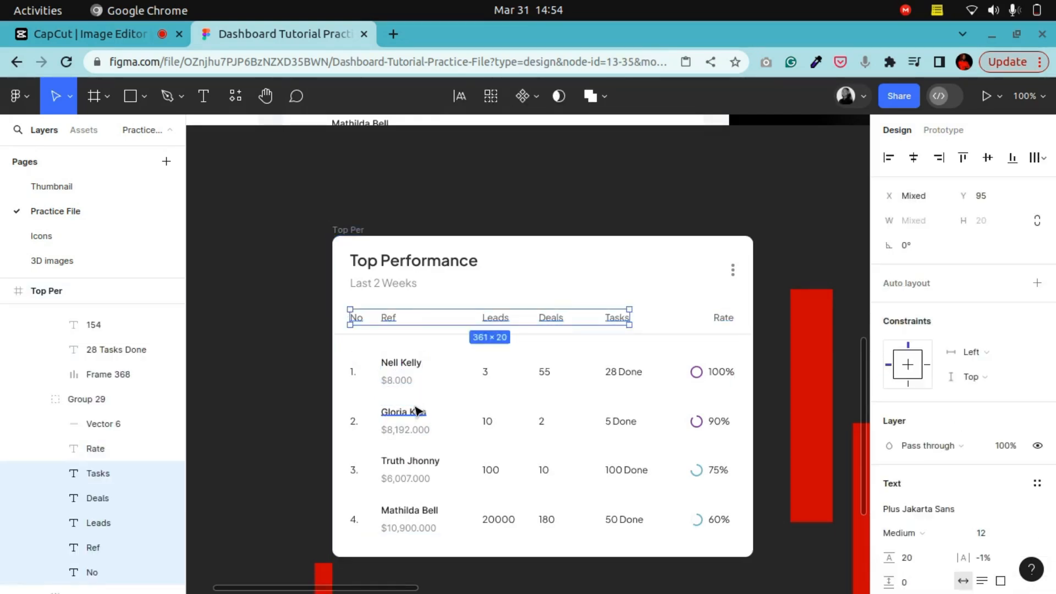
left_click(607, 167)
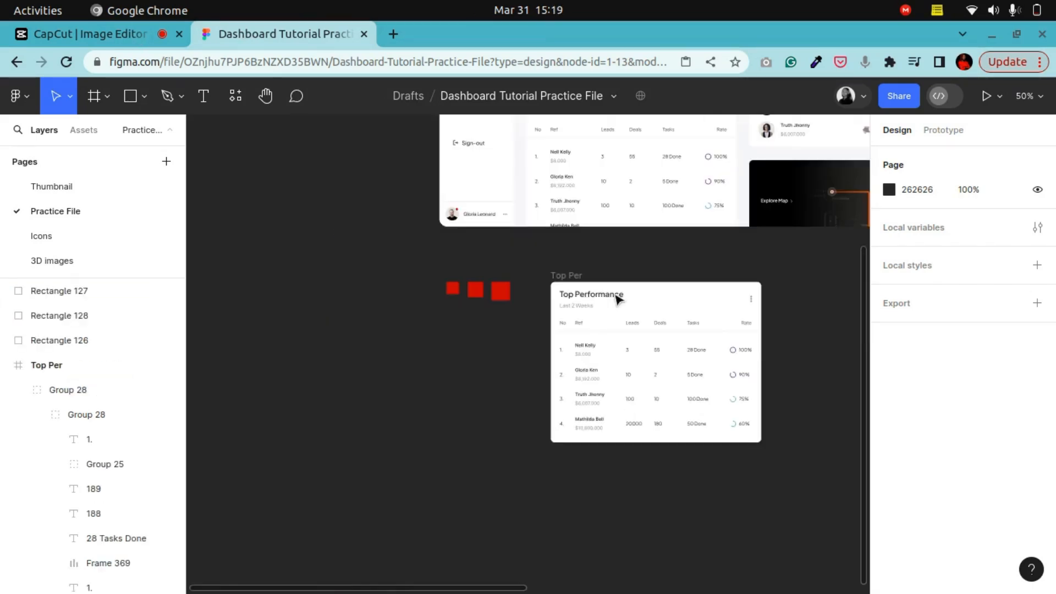
Place the 48 px red square in the gap between Ref and Leads and stretch it to about 262 px tall
left_click(265, 96)
left_click_drag(461, 312, 429, 332)
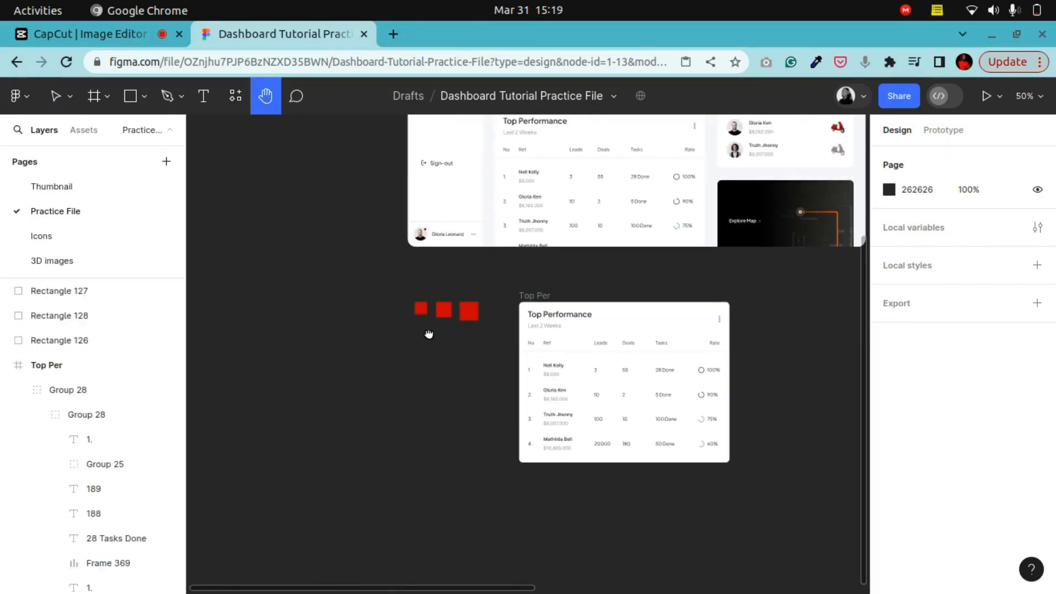
key("shift+0")
key("ctrl+plus")
left_click_drag(569, 368, 579, 307)
key("ctrl+minus")
left_click(56, 97)
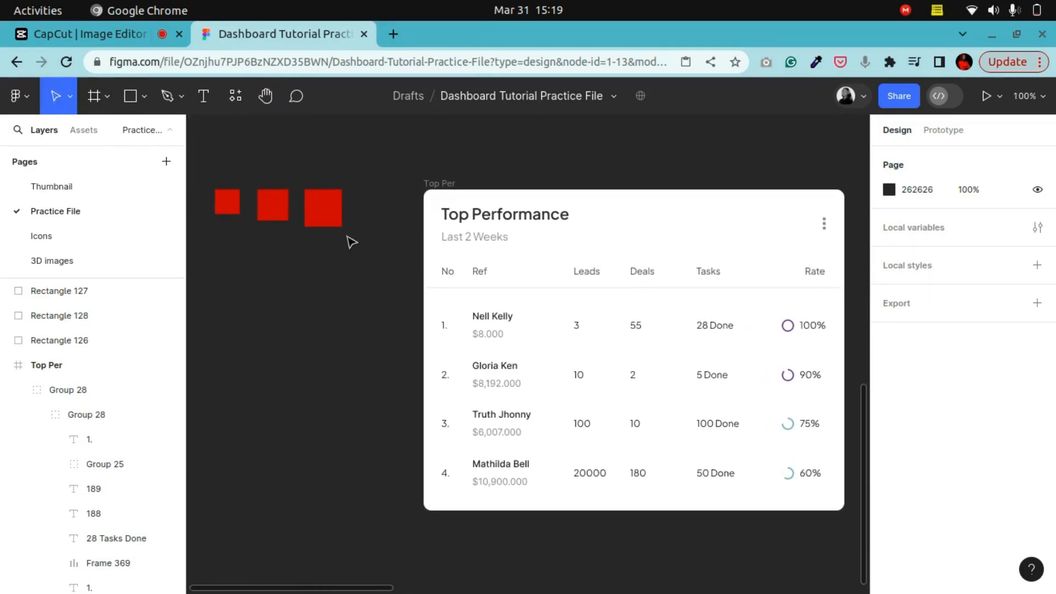
left_click(334, 212)
left_click_drag(334, 216, 565, 322)
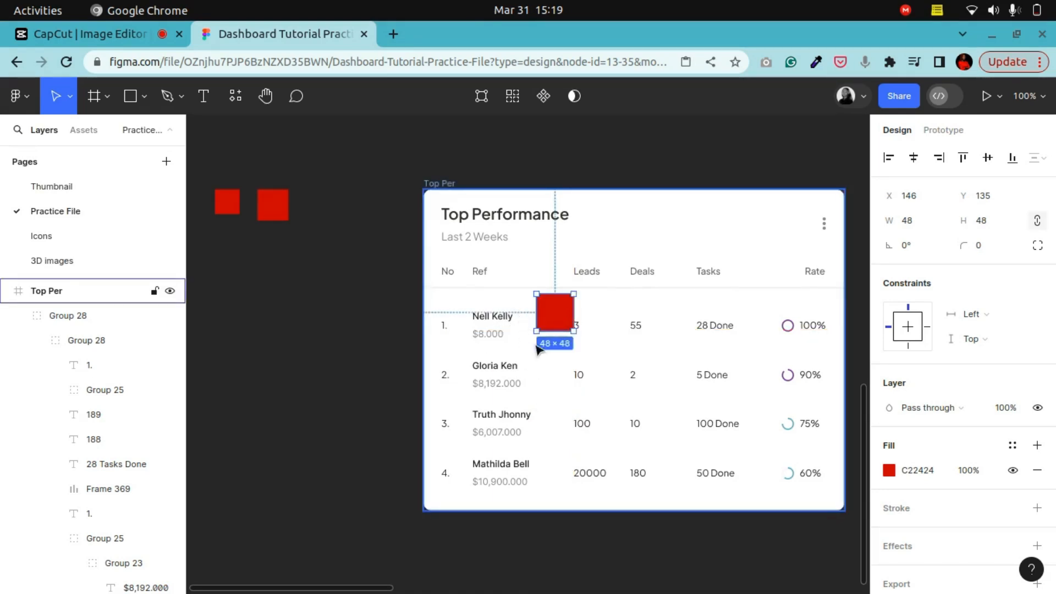
left_click_drag(555, 331, 550, 497)
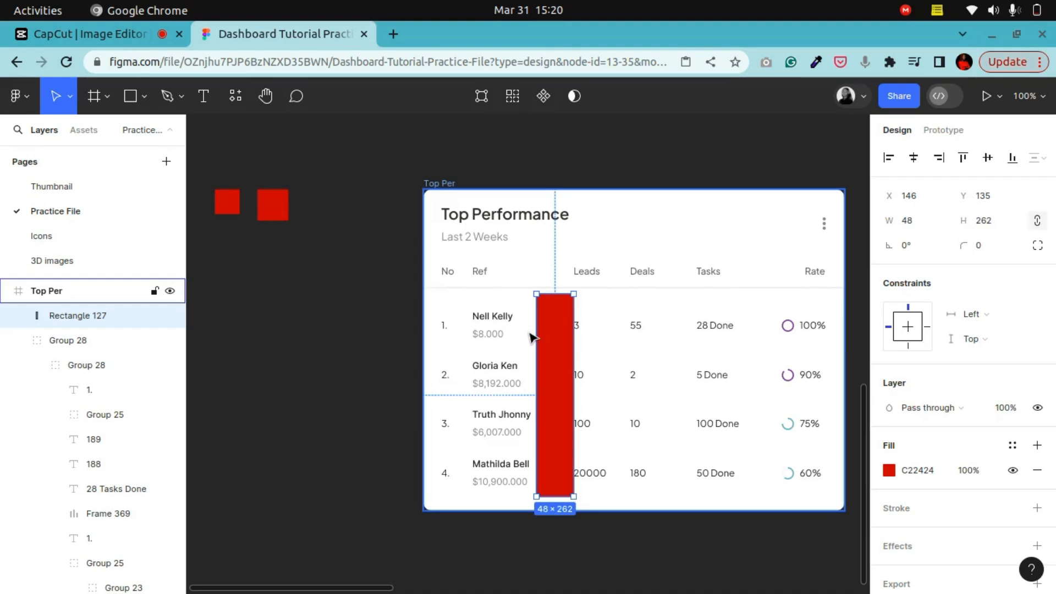
Duplicate the red bar into the gap between Leads and Deals and set the copy's width to 40
left_click_drag(558, 395, 621, 395)
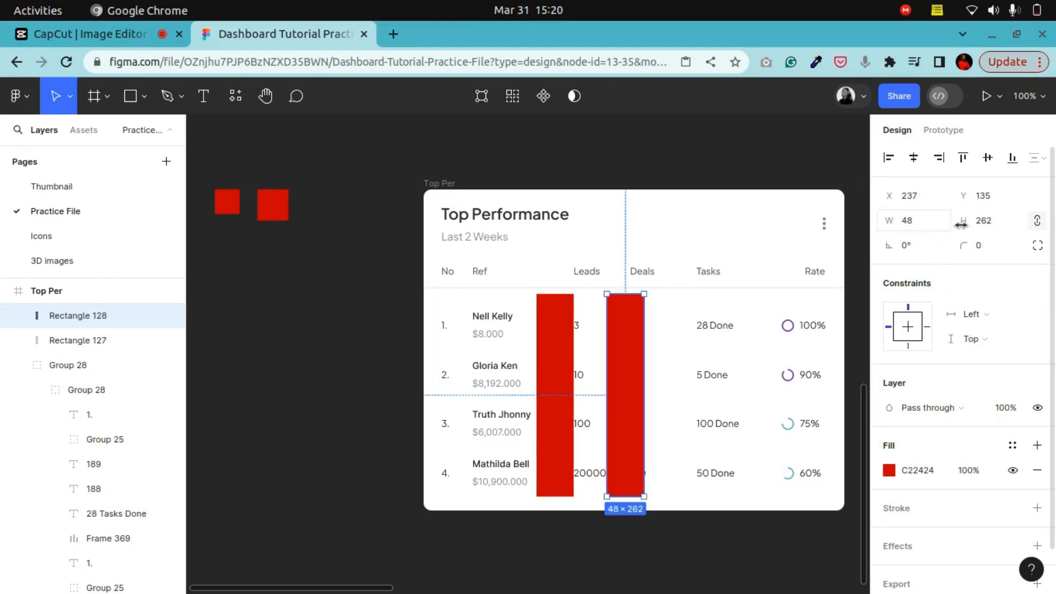
left_click(932, 230)
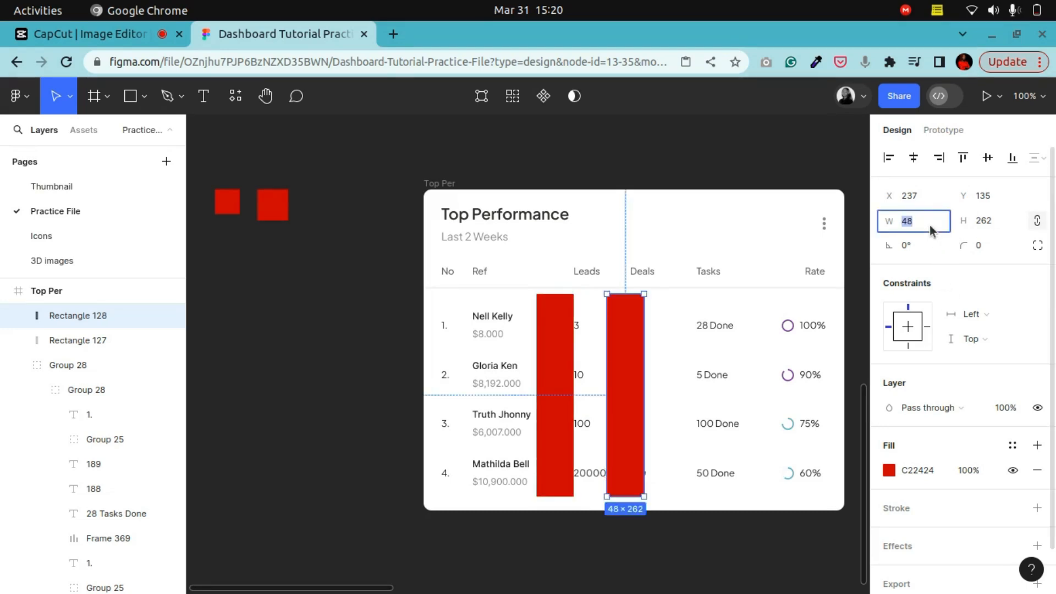
type("40")
key("Return")
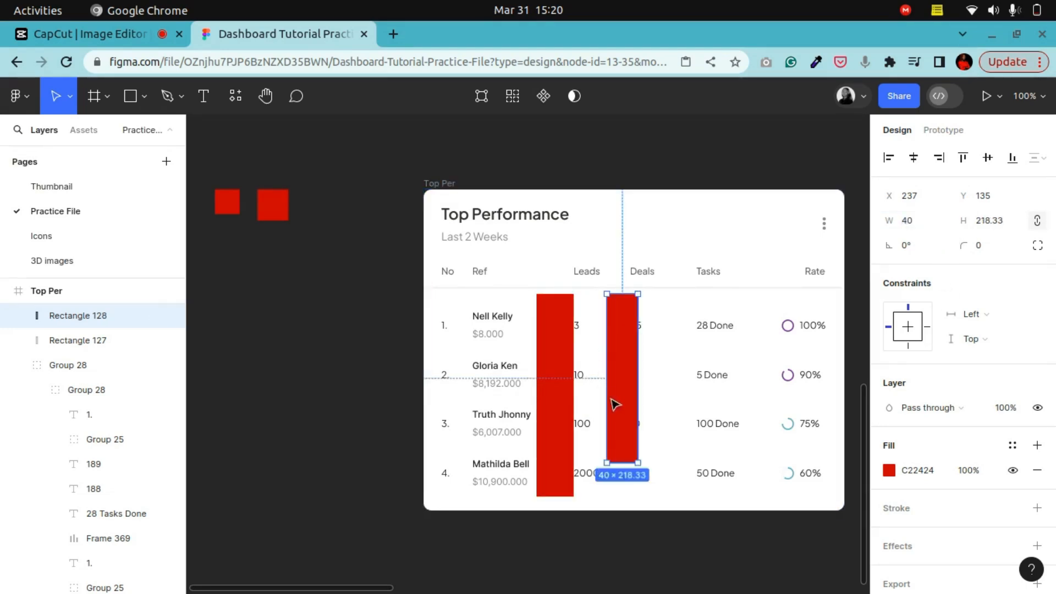
Resize the bar before Deals to about 30 × 273 px and duplicate it into the gap before Tasks
left_click_drag(639, 405, 617, 387)
left_click_drag(614, 461, 611, 504)
left_click_drag(619, 410, 687, 386)
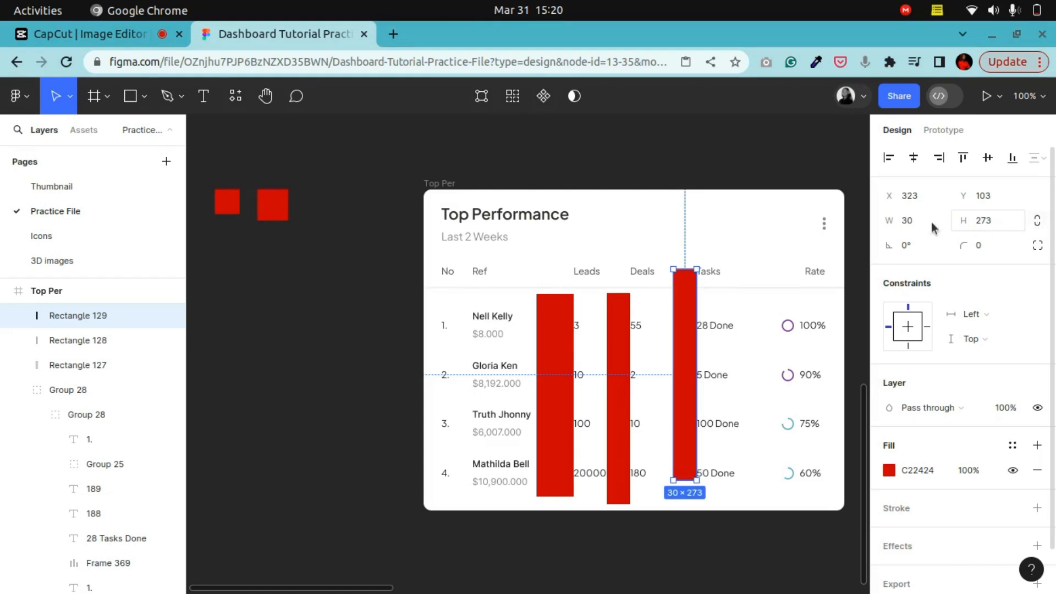
Set the width of the bar between Leads and Deals to 32 and move it flush against the Deals values
left_click(622, 367)
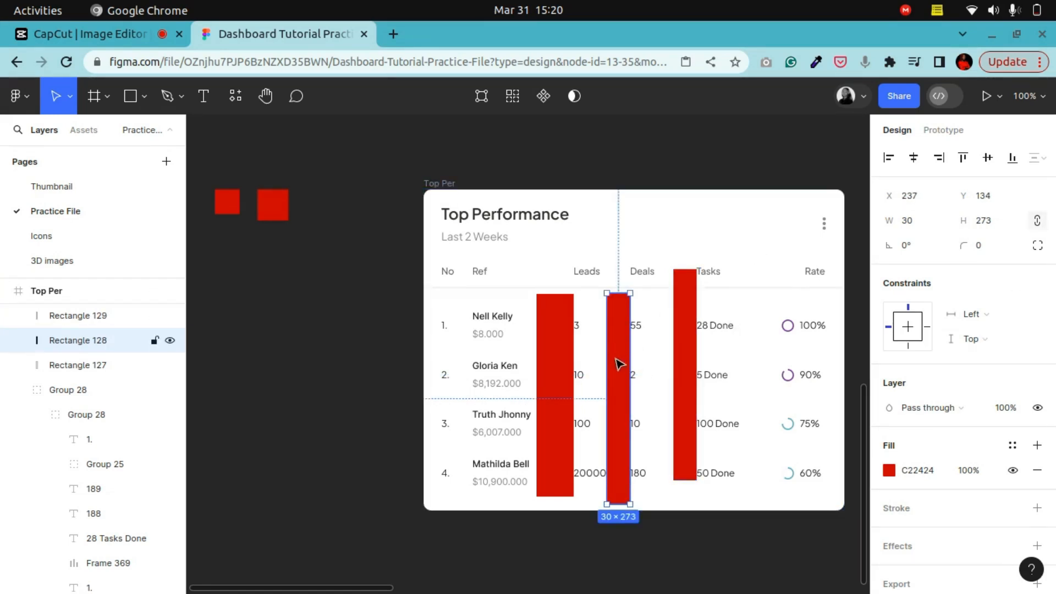
left_click(907, 222)
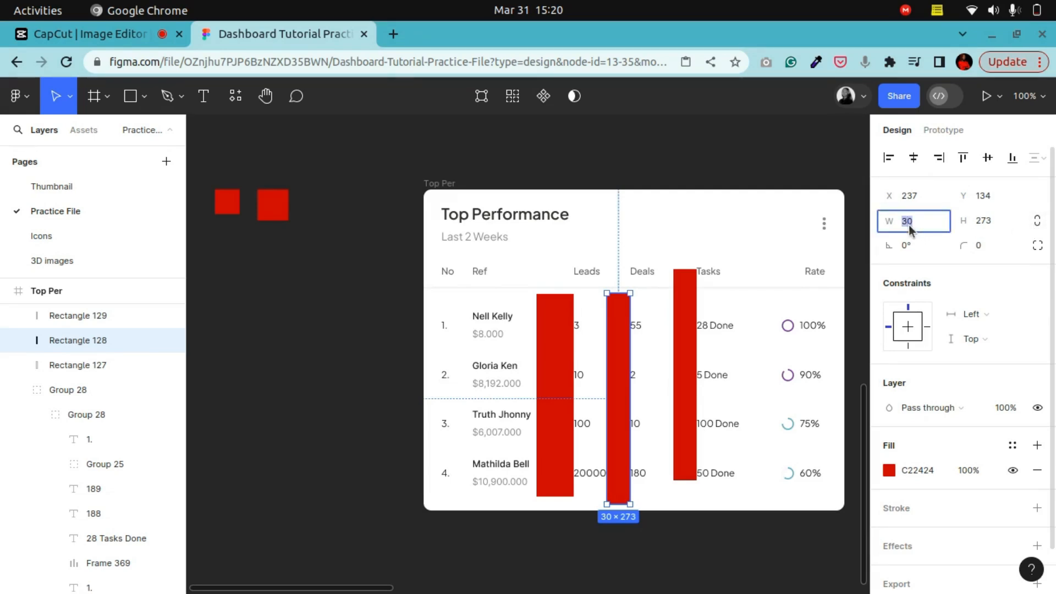
key("Return")
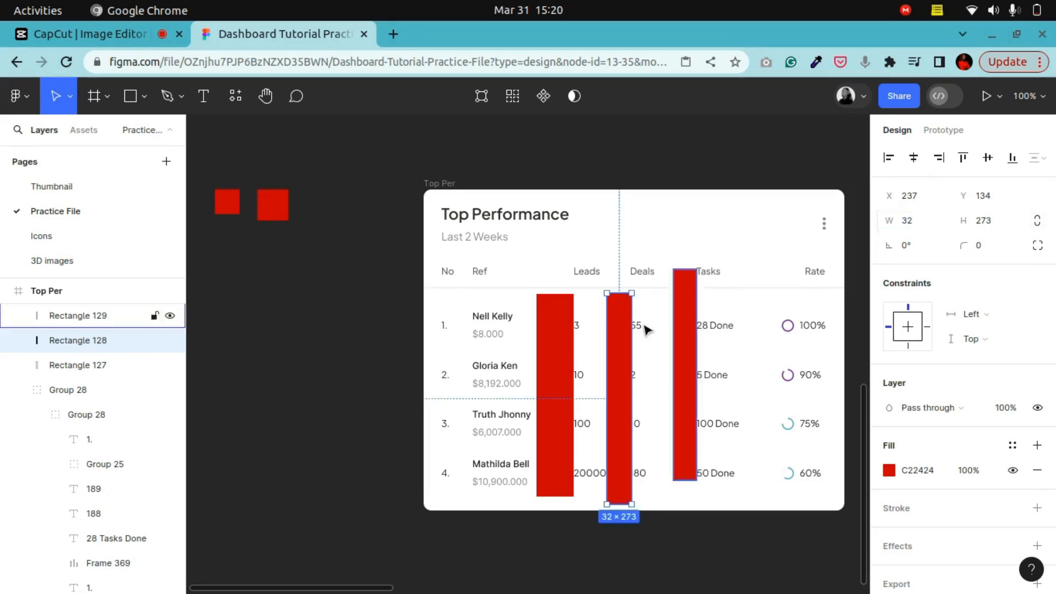
left_click_drag(617, 419, 615, 410)
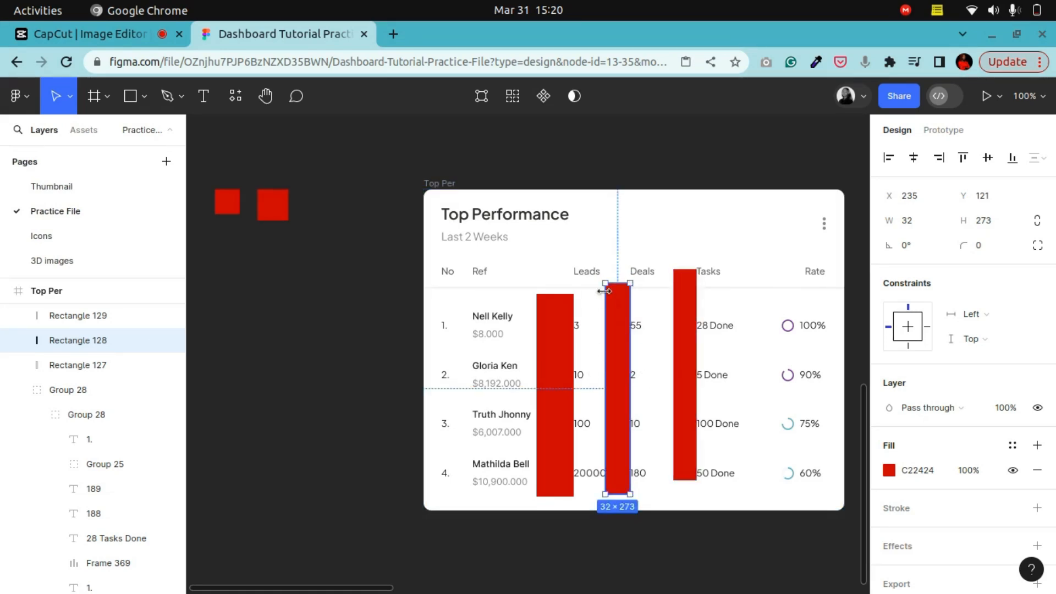
Replace the 30 px bar between Deals and Tasks with a copy of the 48 px bar from the Ref–Leads gap
left_click(687, 344)
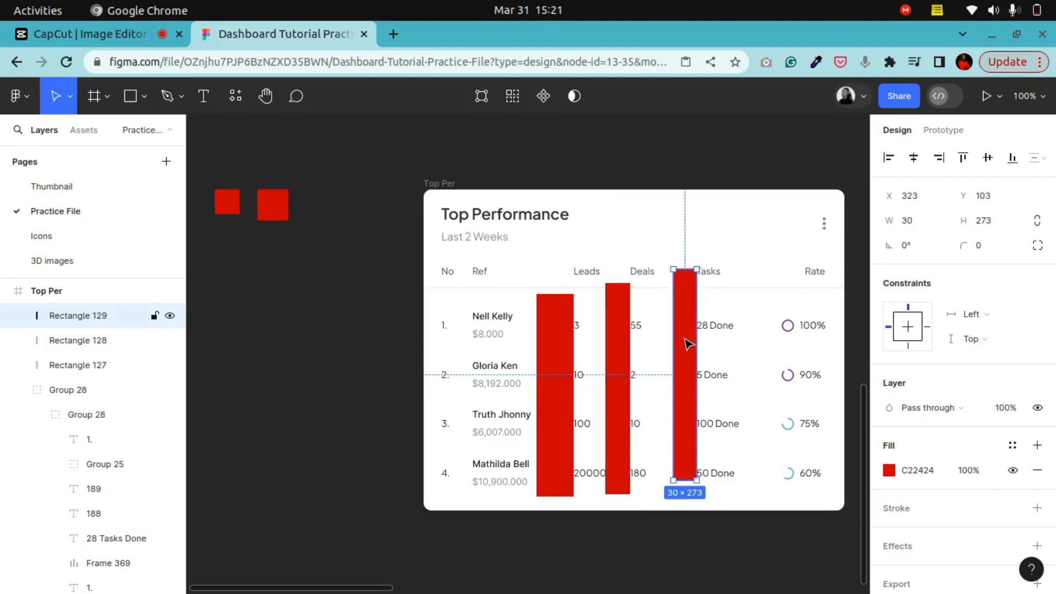
left_click_drag(685, 363, 676, 358)
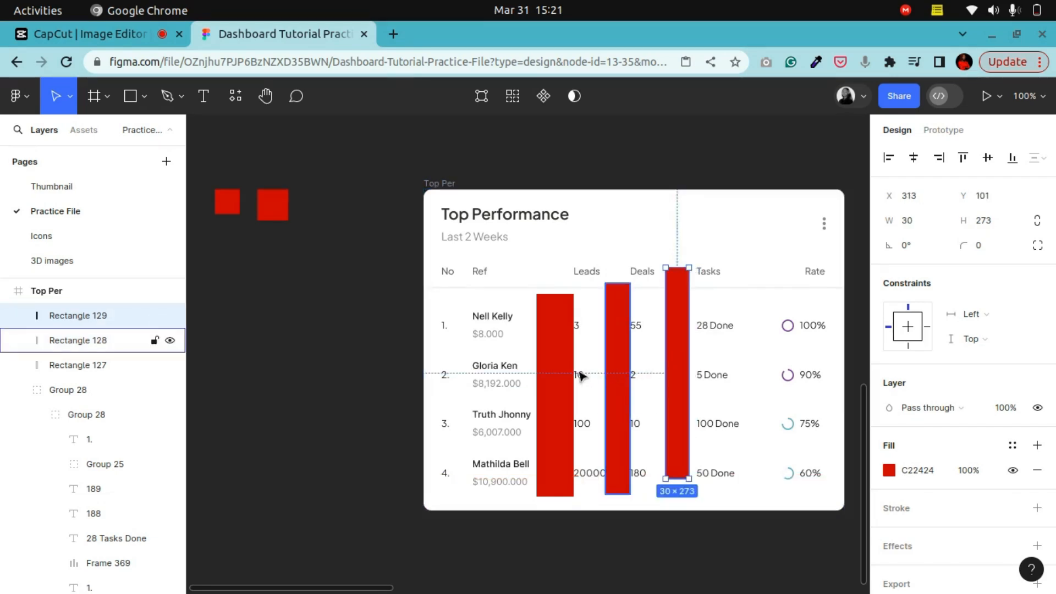
left_click(556, 368)
right_click(556, 369)
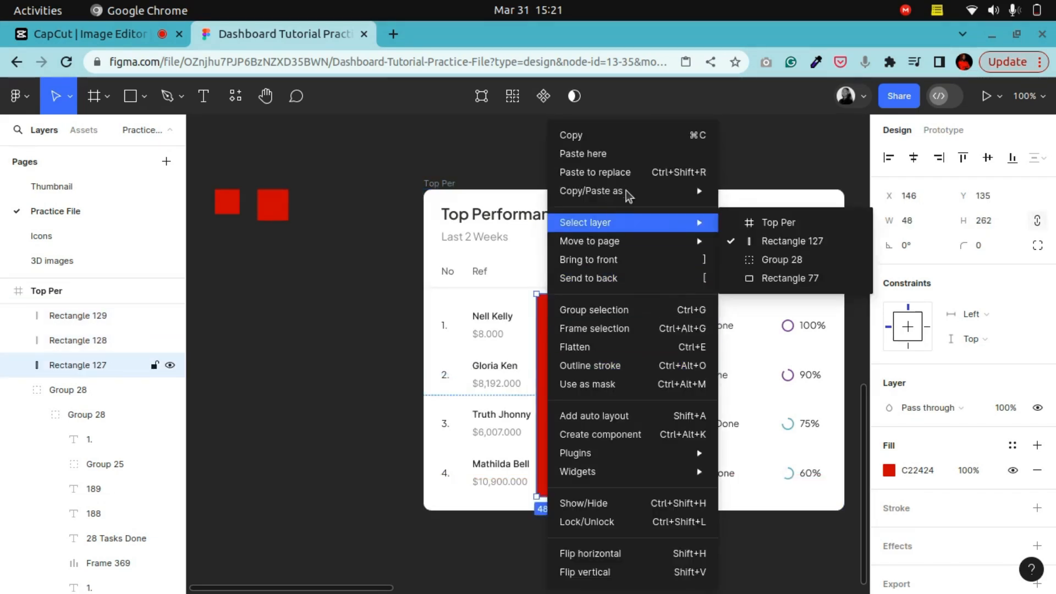
left_click(578, 134)
left_click(680, 375)
right_click(680, 375)
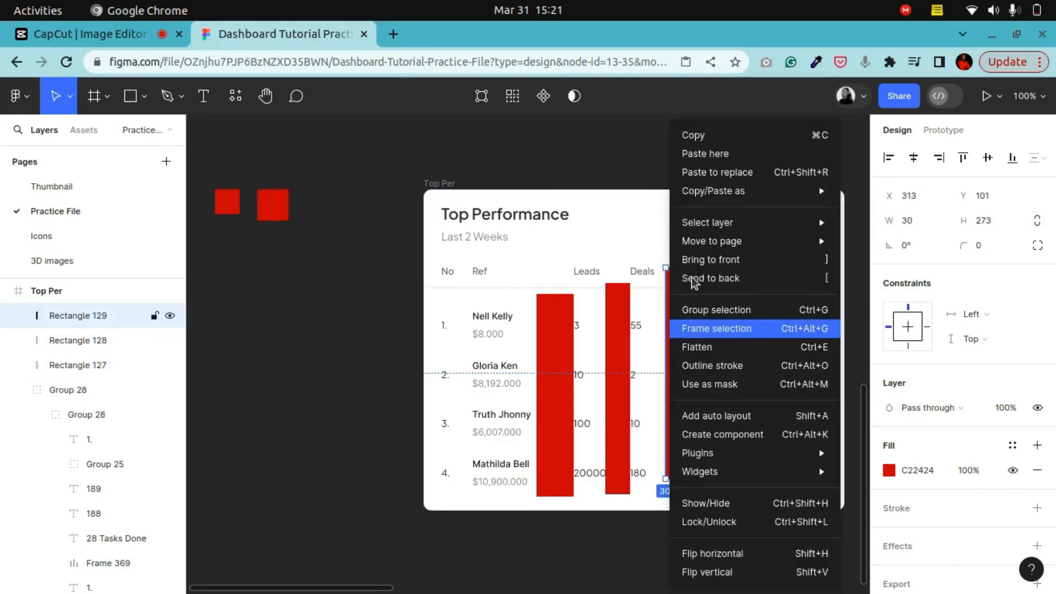
left_click(717, 175)
Stretch the 48 px bar beside the Tasks column to about 308 px tall and duplicate it into the gap before Rate
left_click_drag(681, 382, 680, 379)
left_click(675, 475)
left_click(674, 464)
left_click_drag(672, 494, 672, 503)
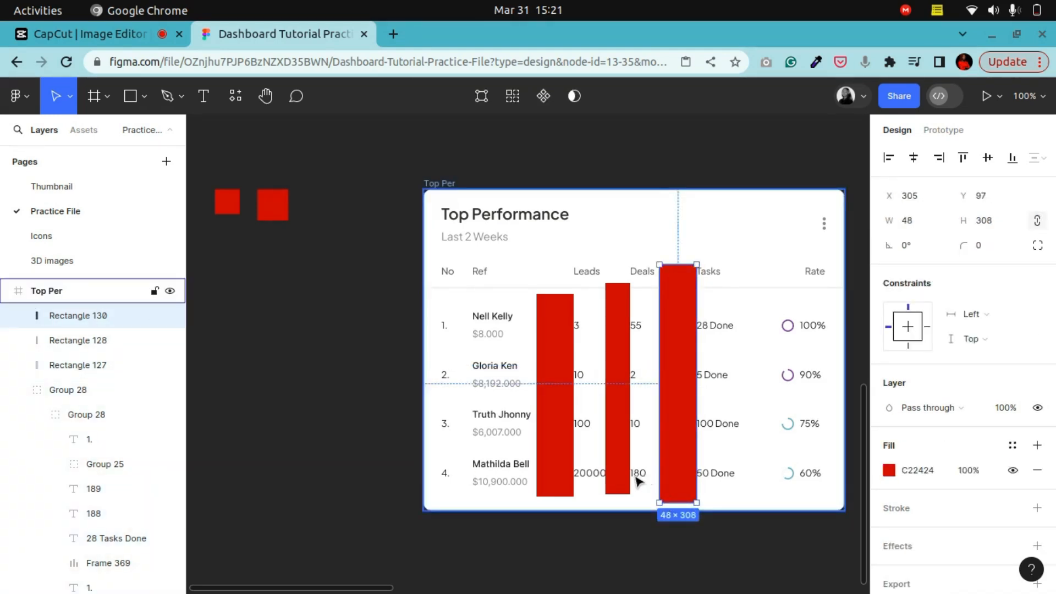
left_click_drag(692, 461, 771, 456, "alt")
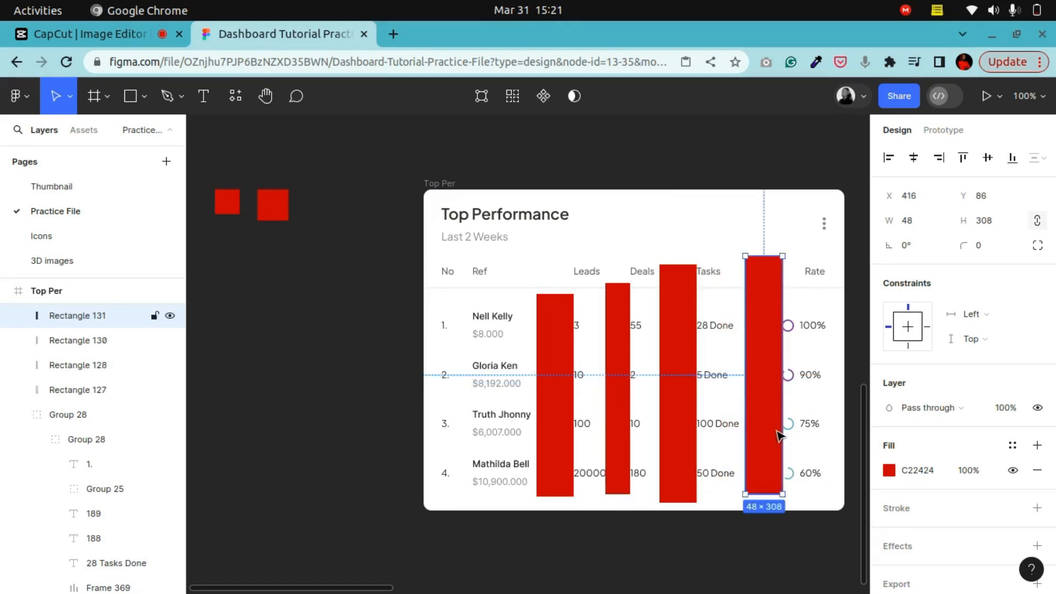
Move the Rate header left to X 464, flush with the red bar between Tasks and Rate
left_click(819, 275)
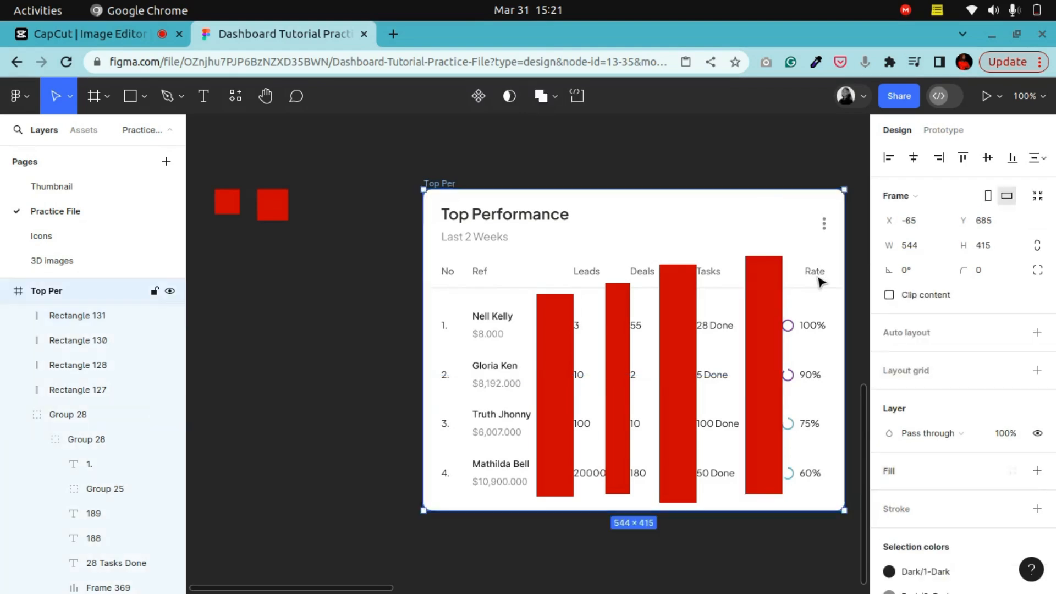
double_click(820, 278)
double_click(820, 278)
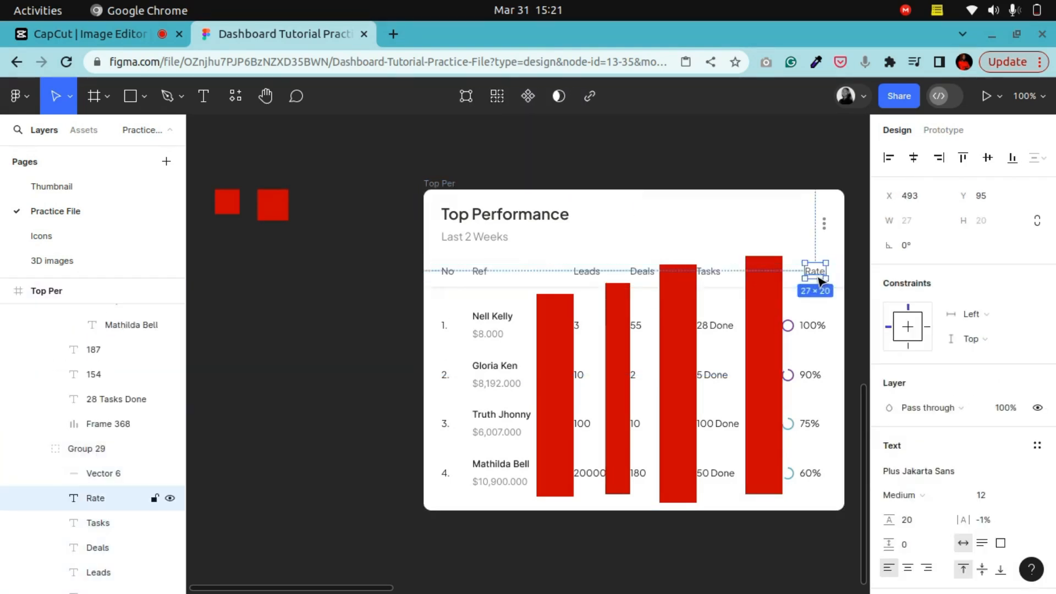
key("Left")
key("Left")
key("Left")
key("Left")
key("Left")
key("Left")
key("Left")
key("Left")
key("Left")
key("Left")
key("Left")
key("Left")
key("Left")
key("Left")
key("Left")
key("Left")
key("Left")
key("Left")
key("Left")
key("Left")
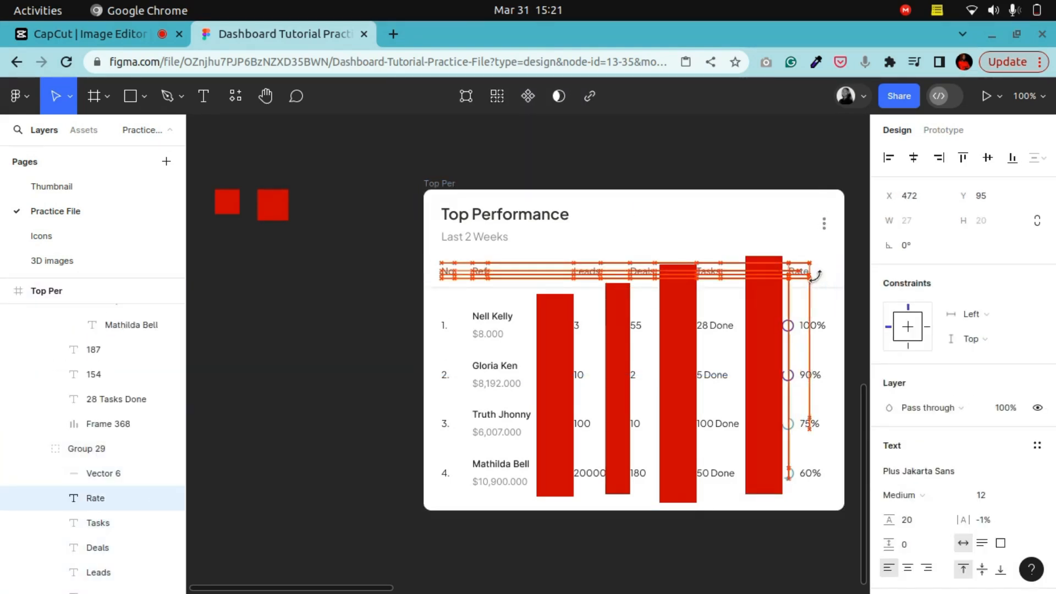
key("Left")
key("Left")
key("Left")
key("Left")
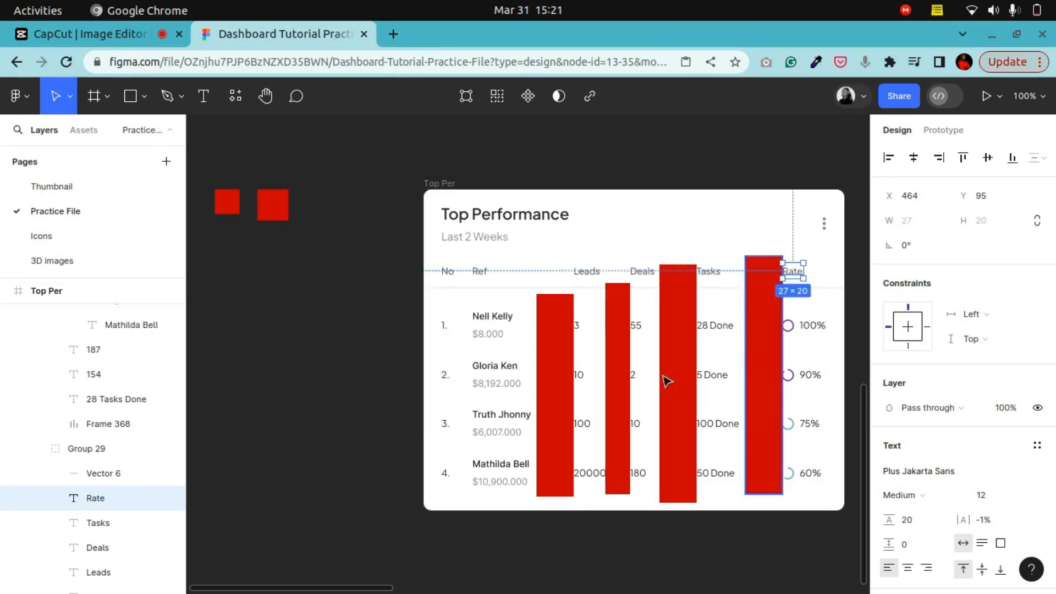
Extend the red bar between Ref and Leads upward past the header row, level with the bar before Rate
left_click(562, 378)
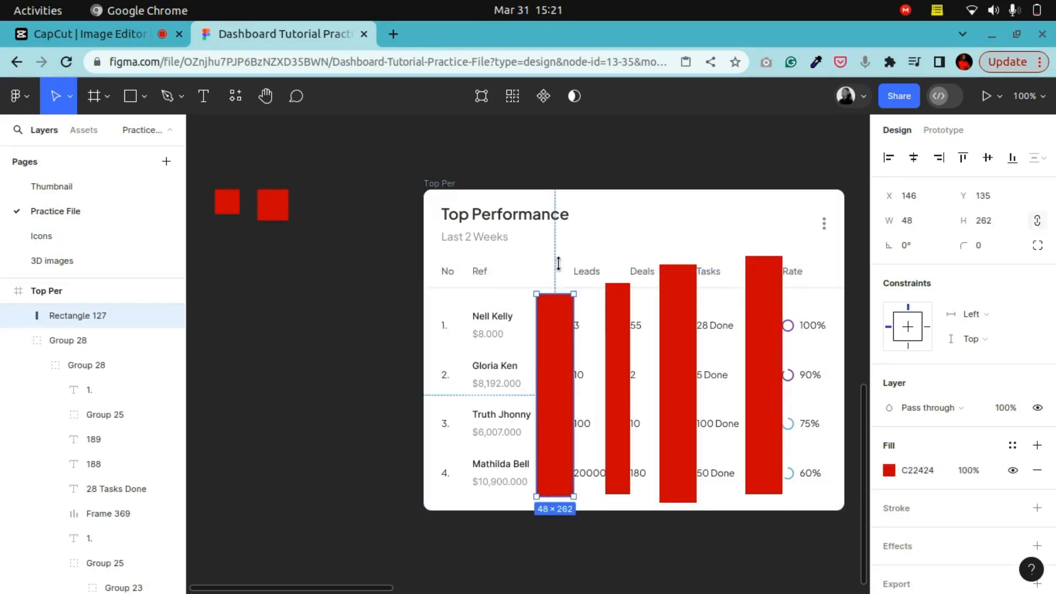
left_click_drag(559, 271, 557, 256)
left_click(757, 375)
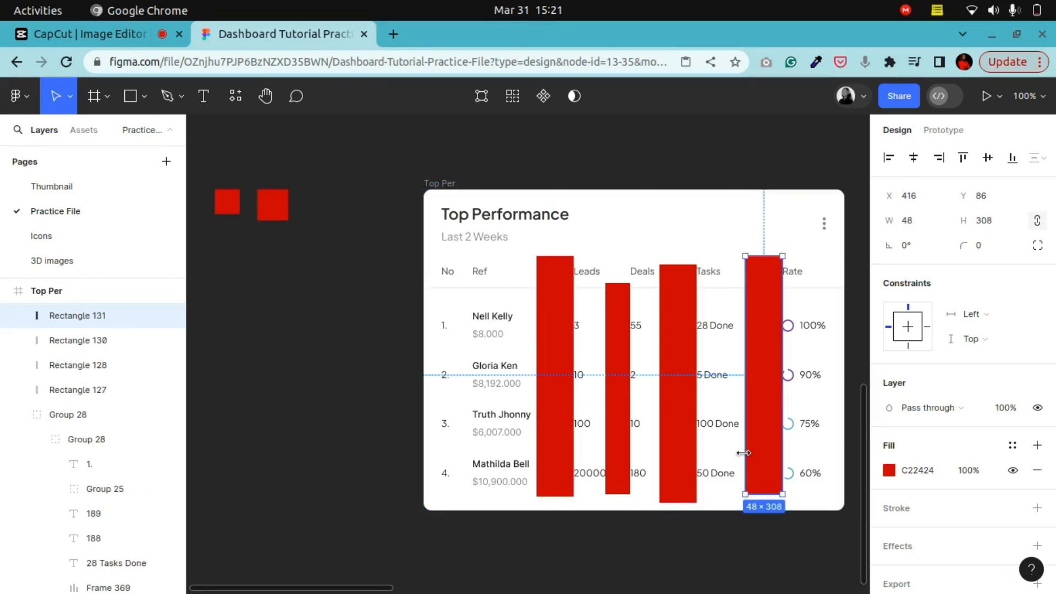
Change the third row's Tasks value to "1000 Done" in the Top Performance table and clear the selection
left_click(707, 429)
double_click(707, 428)
double_click(706, 427)
double_click(704, 424)
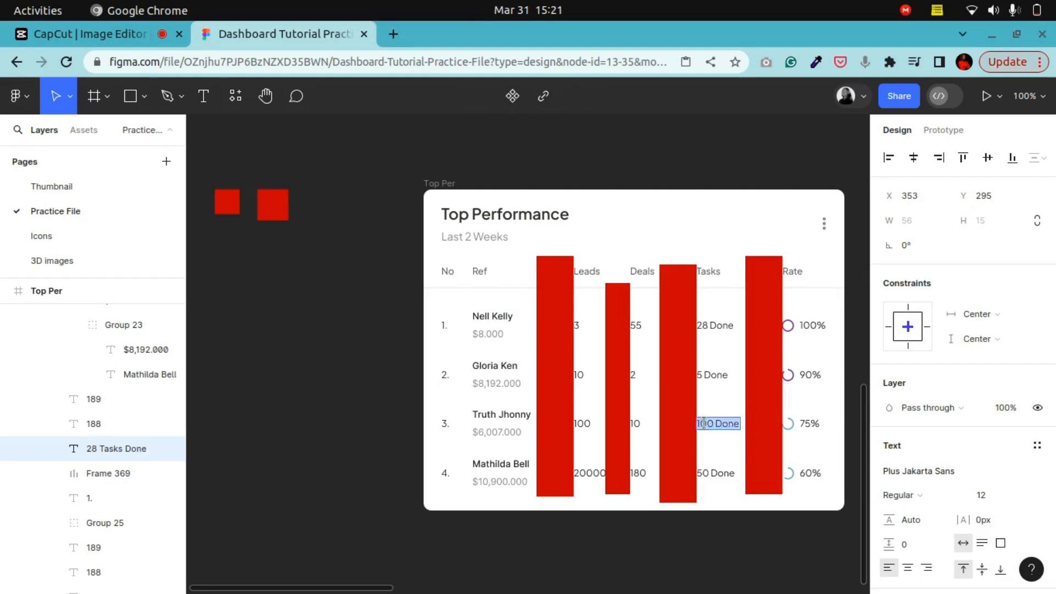
left_click(705, 428)
type("0")
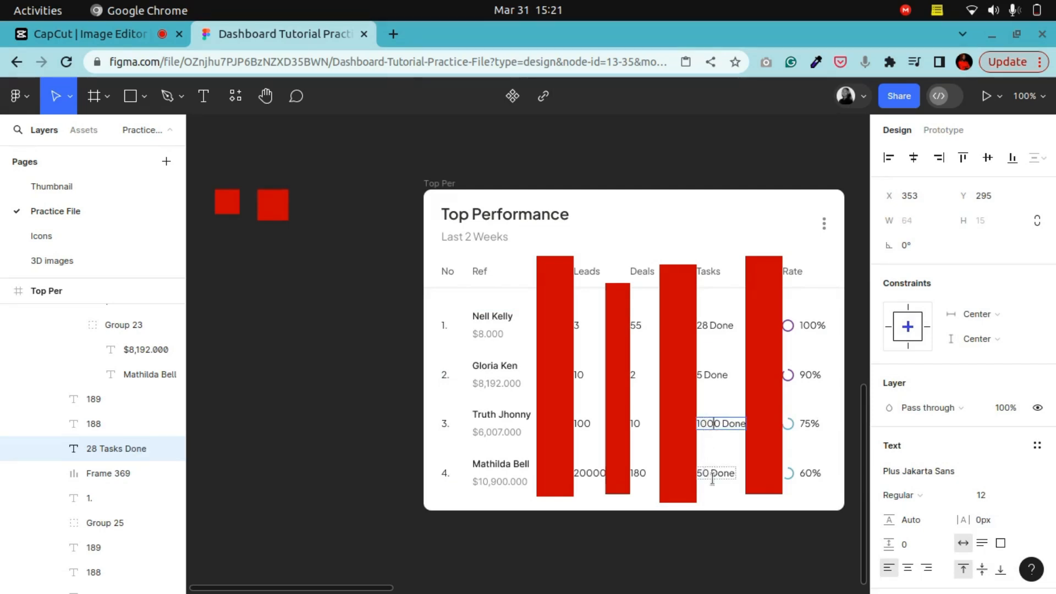
key("Escape")
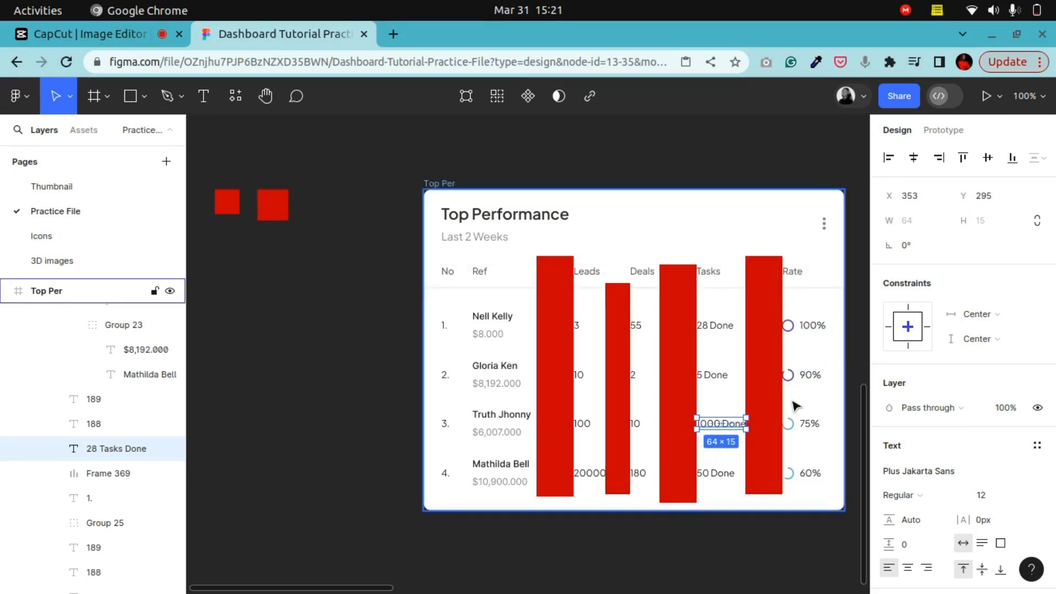
left_click(474, 170)
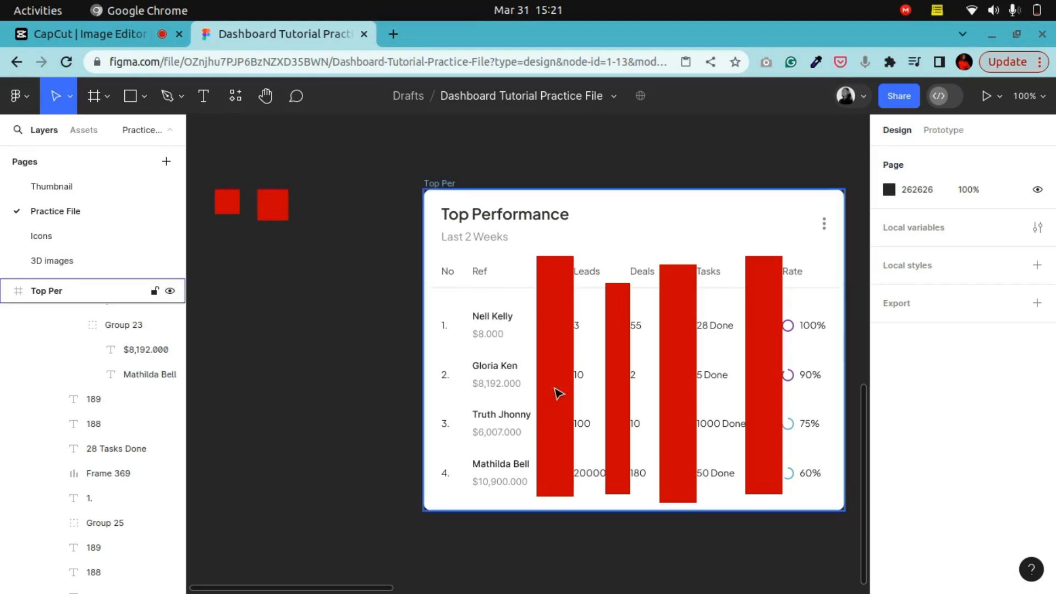
left_click_drag(447, 185, 374, 180)
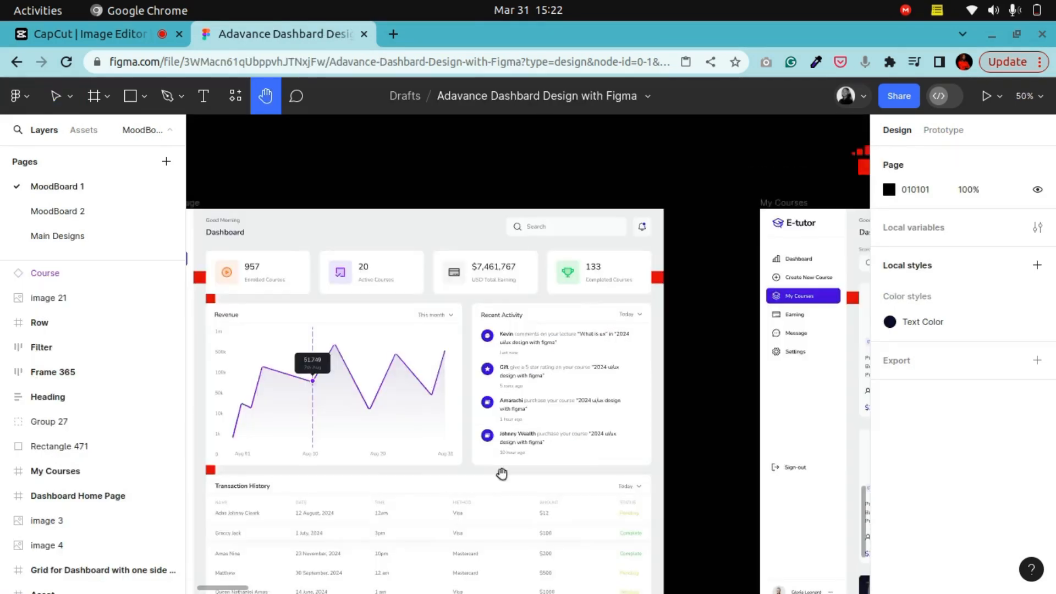
In the Adavance Dashbard Design file, select the first and second entries of the Transaction History table's Name column to inspect their alignment
left_click_drag(500, 471, 653, 316)
scroll(532, 362, "up", 3)
scroll(532, 361, "down", 5)
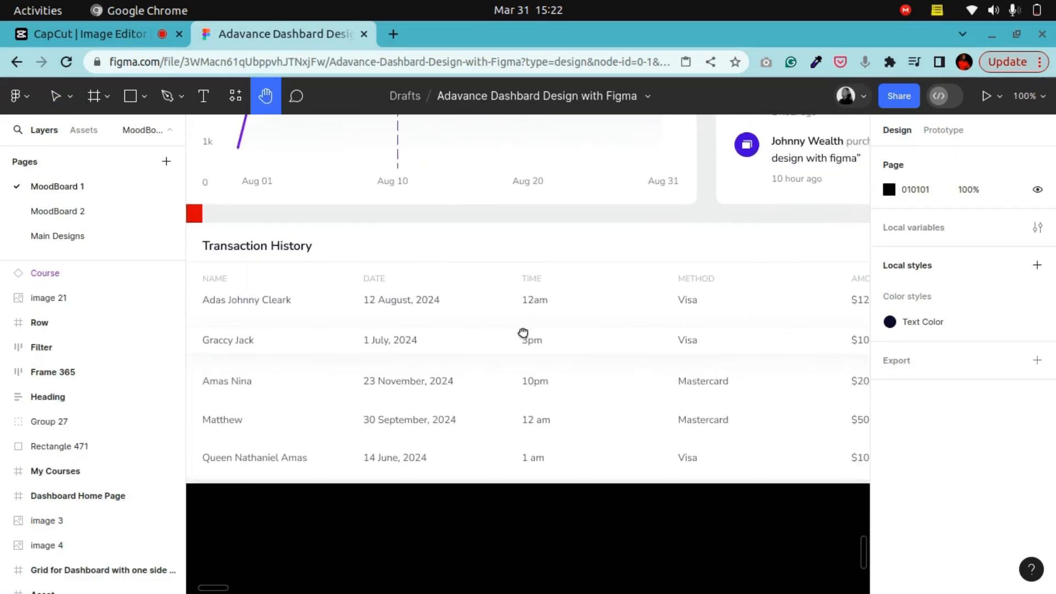
scroll(571, 342, "up", 2)
left_click_drag(519, 334, 554, 333)
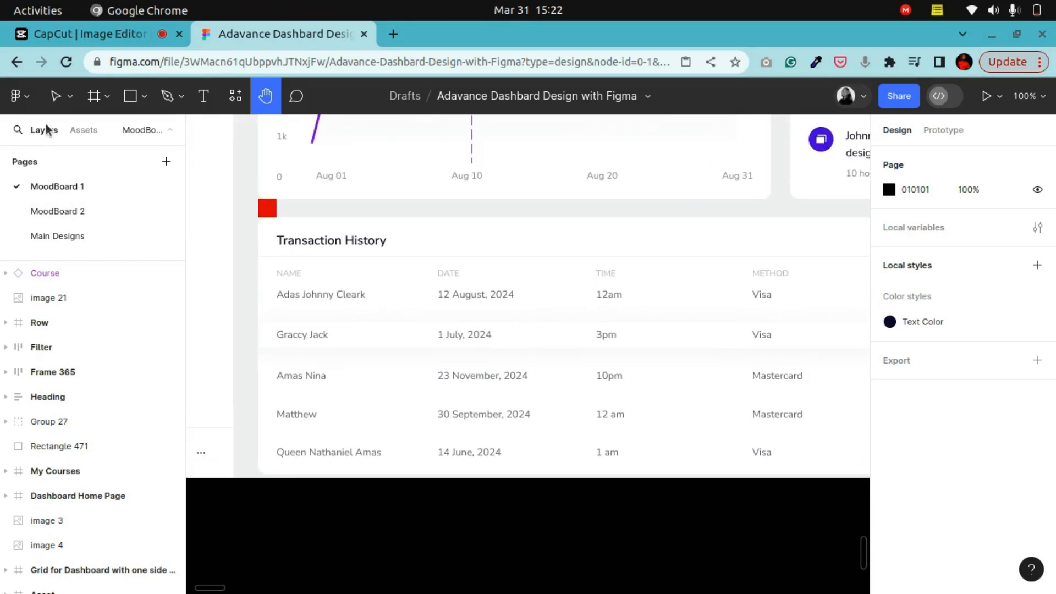
left_click(17, 96)
left_click(53, 98)
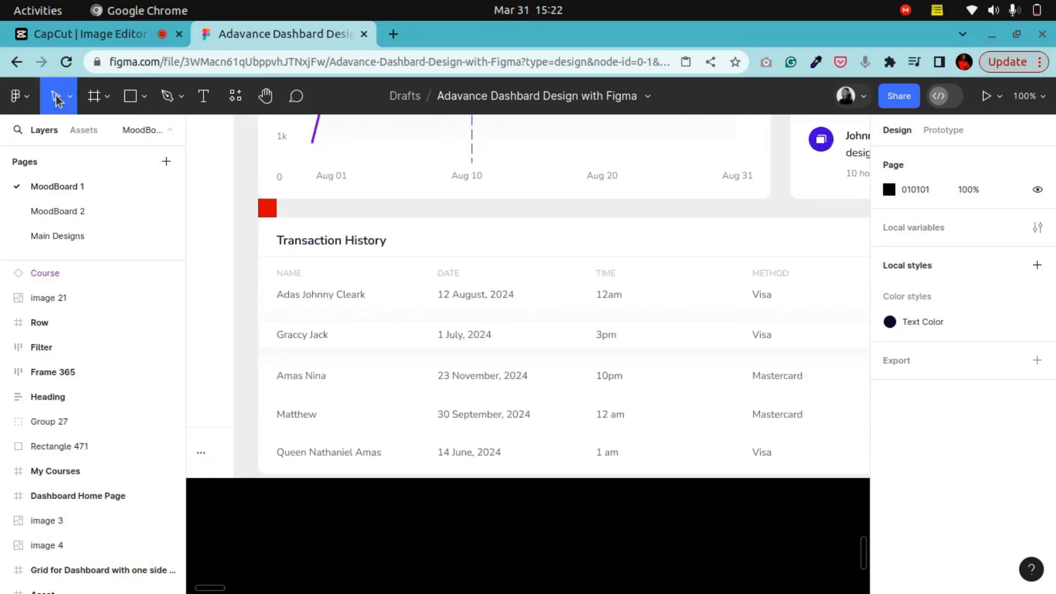
left_click(306, 305)
double_click(306, 306)
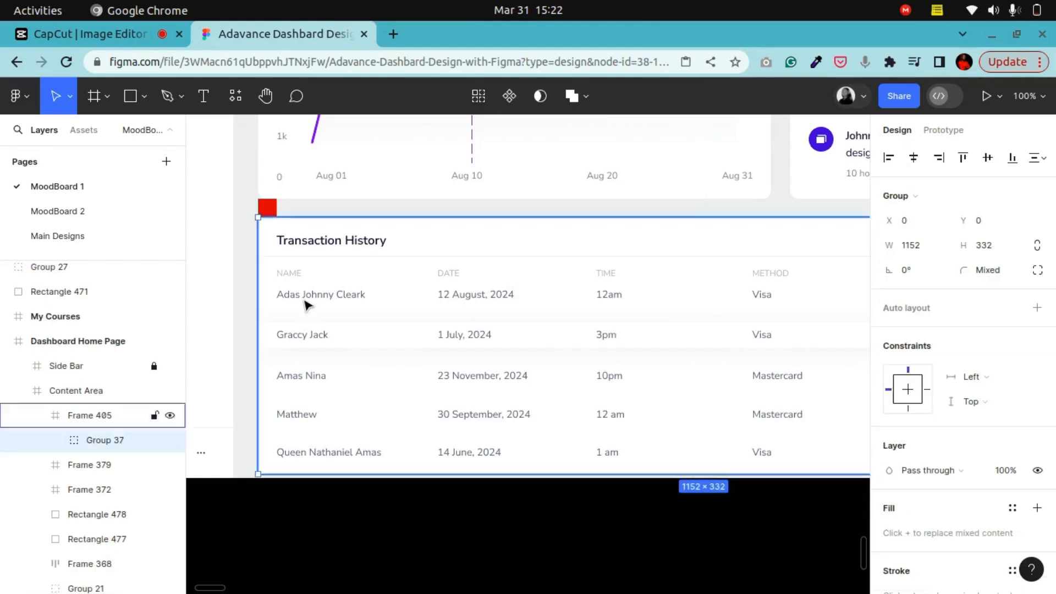
double_click(306, 307)
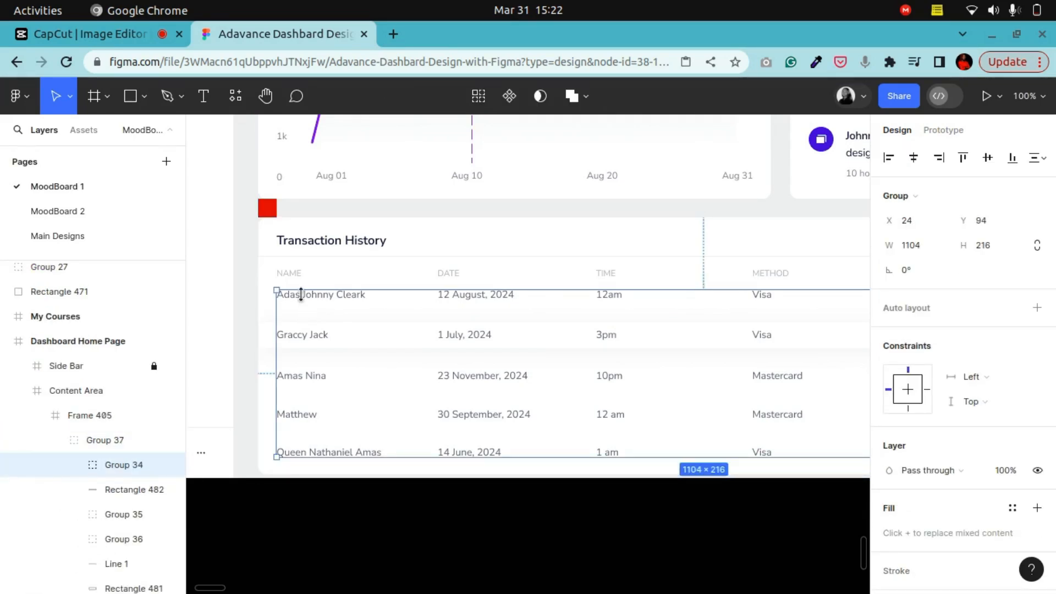
double_click(301, 301)
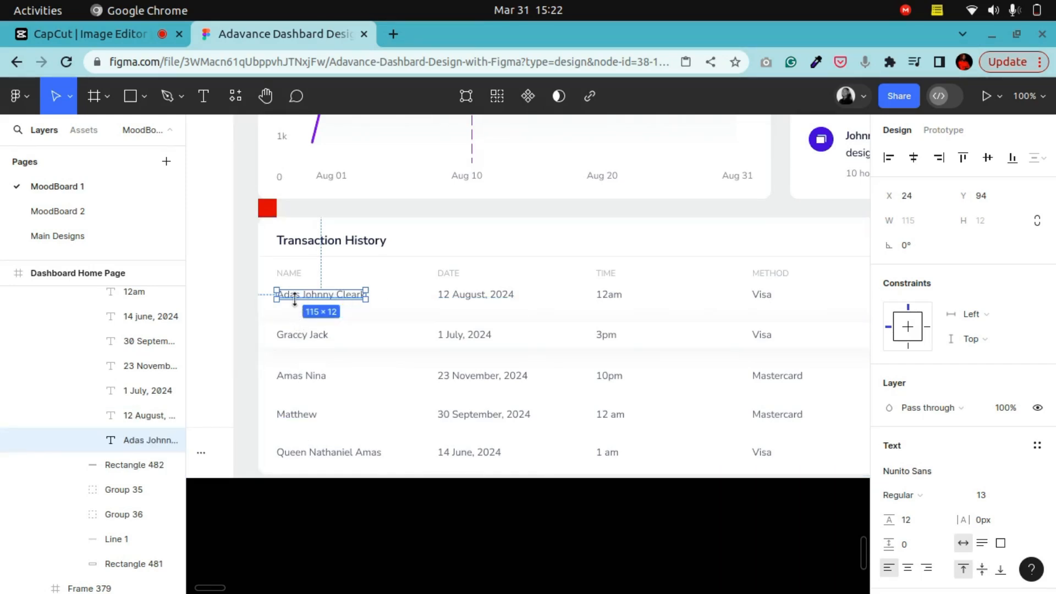
left_click(302, 338)
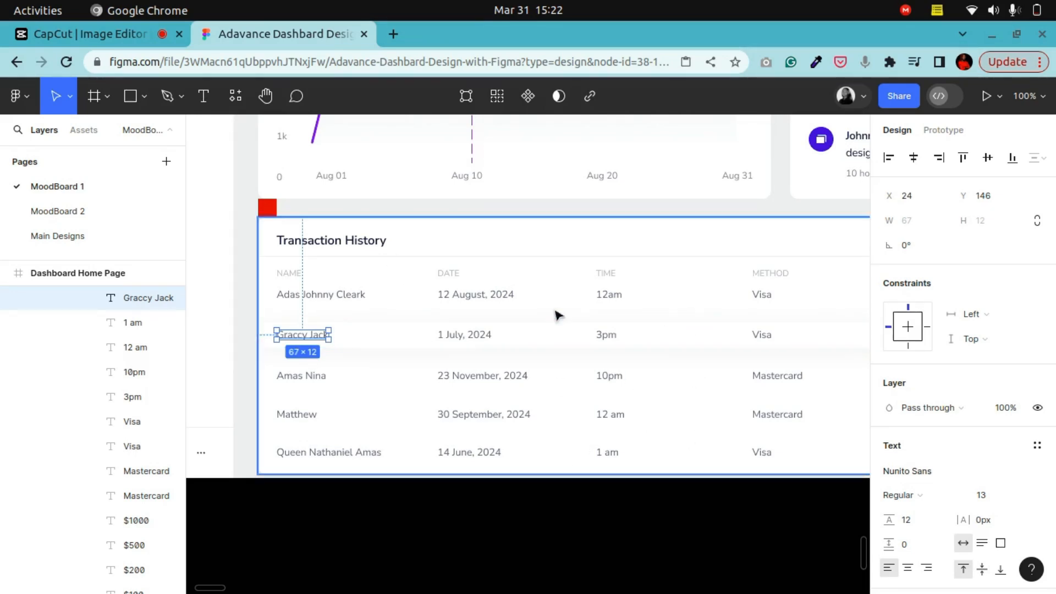
Select the Transaction History header row group and expand it to inspect its column labels
left_click(451, 280)
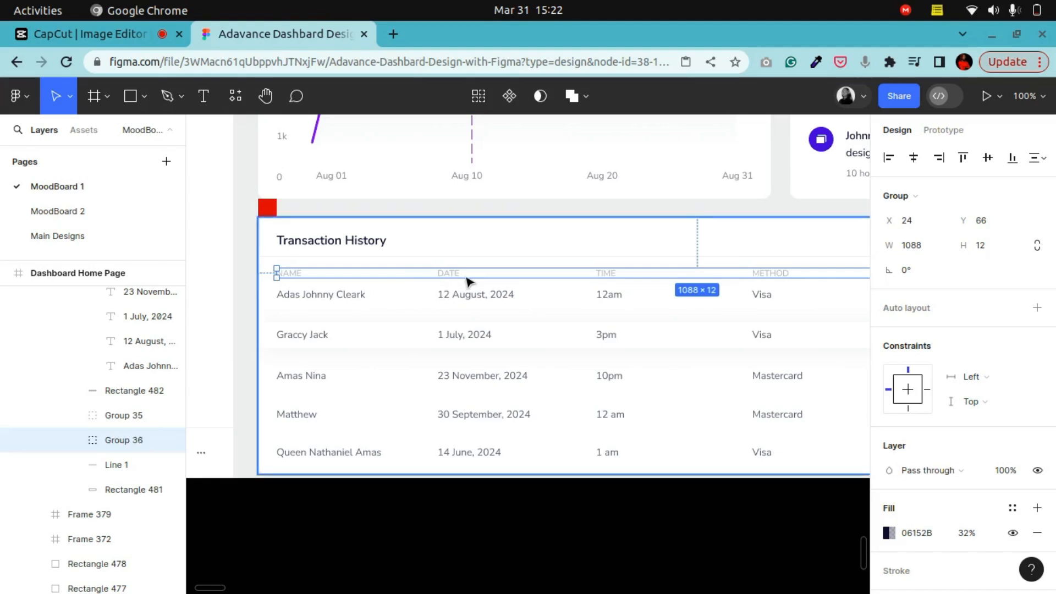
left_click(73, 440)
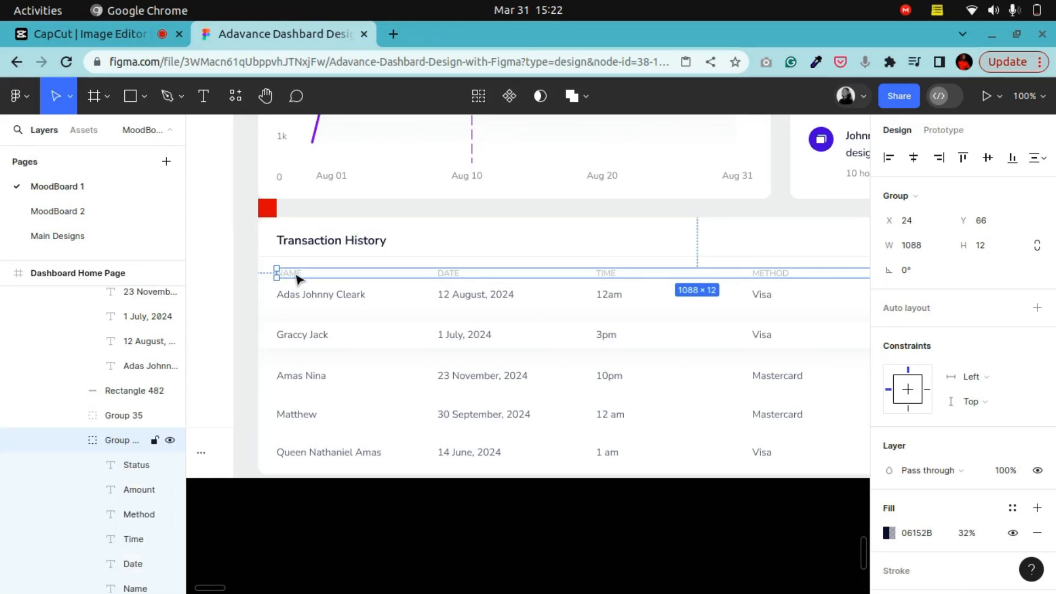
left_click(266, 96)
left_click_drag(667, 291, 698, 257)
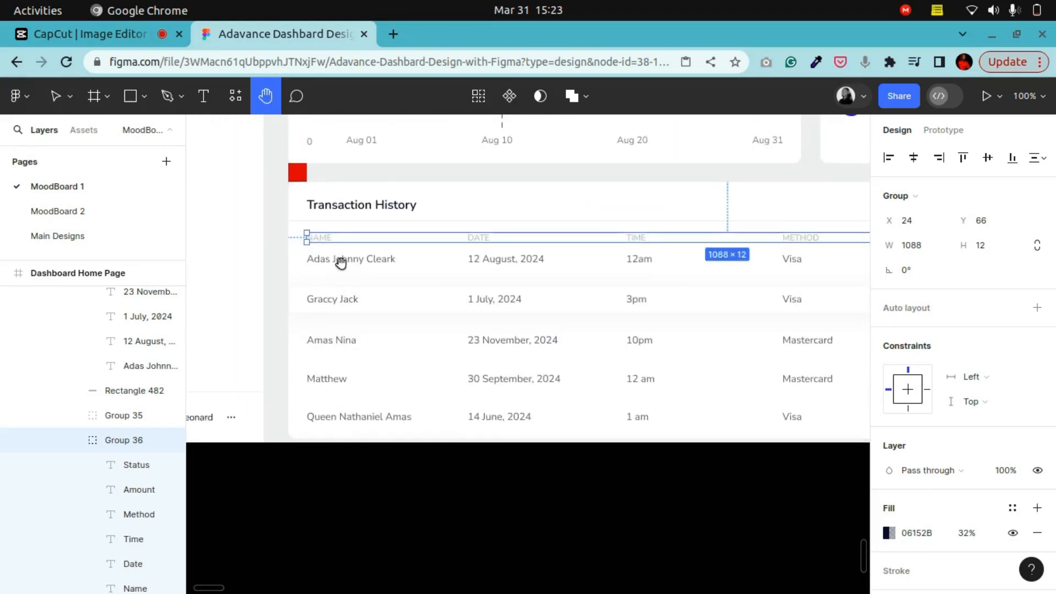
left_click(55, 98)
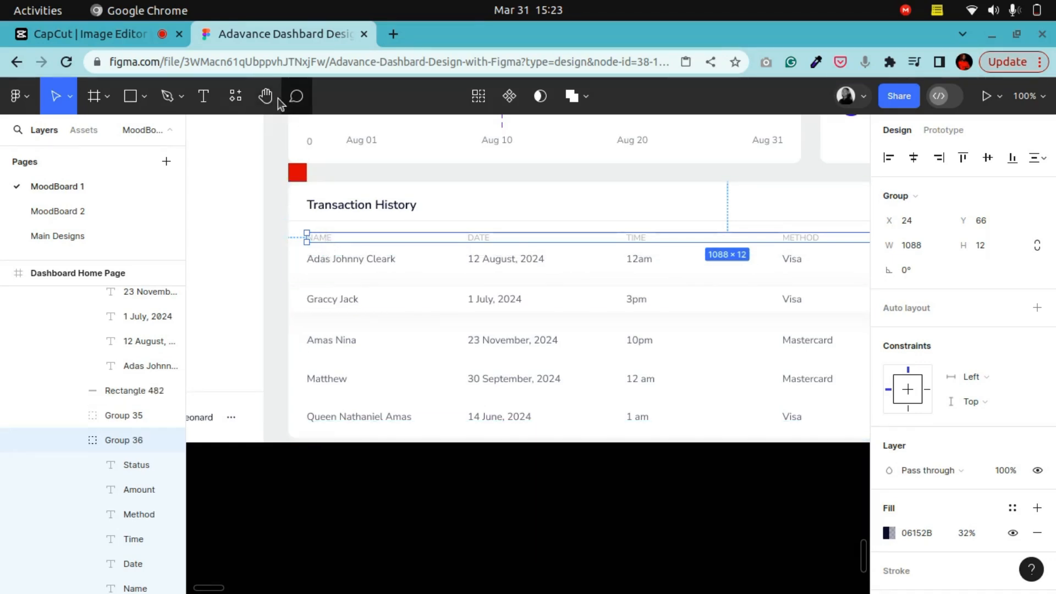
Examine the column spacing across the full width of the Transaction History table
left_click(267, 103)
left_click_drag(639, 359, 474, 339)
left_click_drag(668, 350, 624, 346)
left_click_drag(695, 337, 653, 348)
left_click_drag(477, 326, 803, 334)
mouse_move(357, 295)
left_mouse_down()
mouse_move(634, 288)
mouse_move(528, 334)
mouse_move(530, 381)
mouse_move(625, 356)
mouse_move(512, 302)
mouse_move(492, 365)
mouse_move(533, 497)
mouse_move(516, 292)
left_mouse_up()
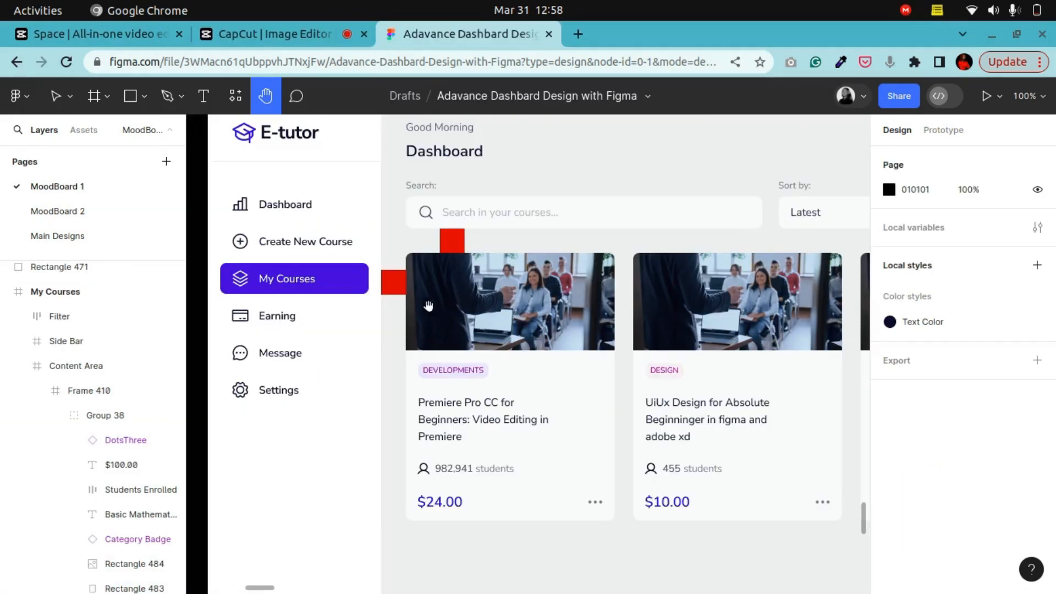
Examine the My Courses page layout, including the side bar, filter row, course cards and red spacer squares
left_click_drag(391, 310, 339, 336)
left_click_drag(543, 383, 774, 375)
mouse_move(608, 322)
left_mouse_down()
mouse_move(574, 339)
mouse_move(594, 309)
left_mouse_up()
left_click_drag(502, 326, 297, 285)
key("ctrl+minus")
left_click_drag(656, 329, 599, 337)
key("ctrl+plus")
left_click_drag(395, 315, 501, 336)
left_click_drag(569, 315, 561, 353)
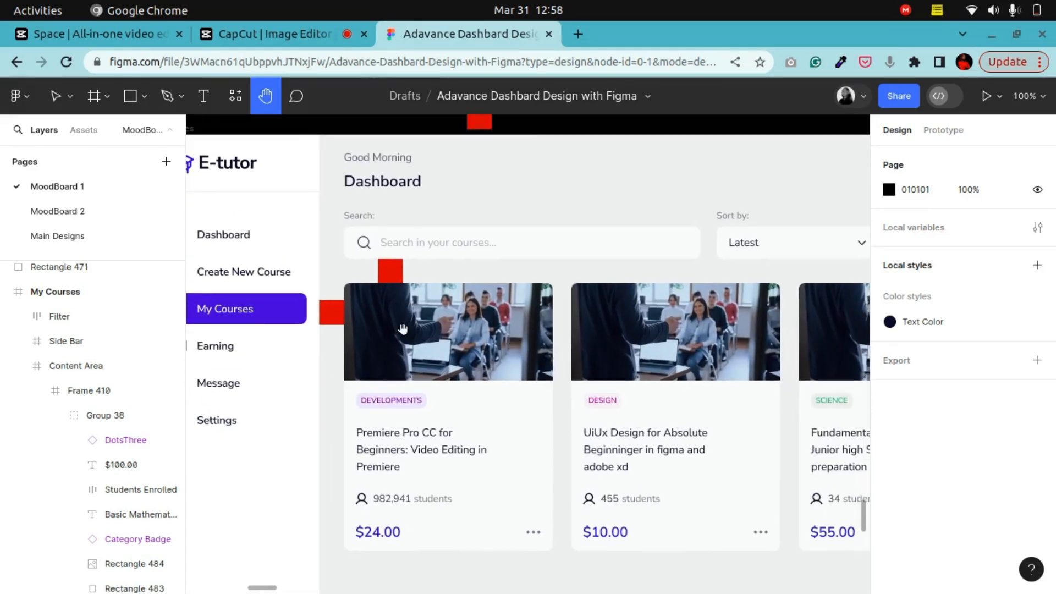
left_click_drag(388, 329, 504, 333)
left_click_drag(662, 344, 489, 317)
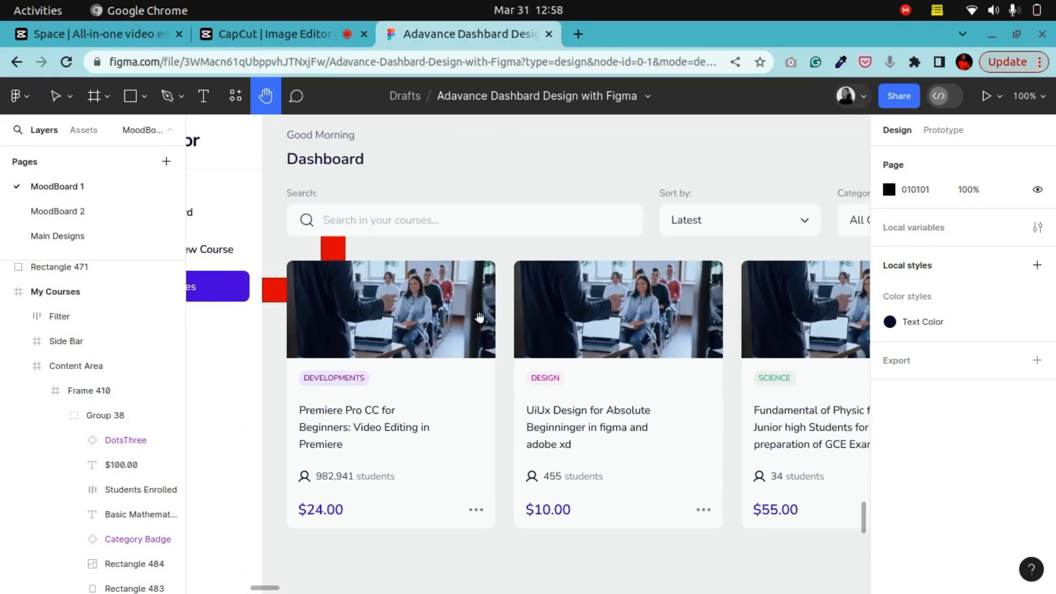
scroll(497, 317, "right", 5)
left_click_drag(734, 331, 691, 340)
left_click_drag(504, 312, 785, 365)
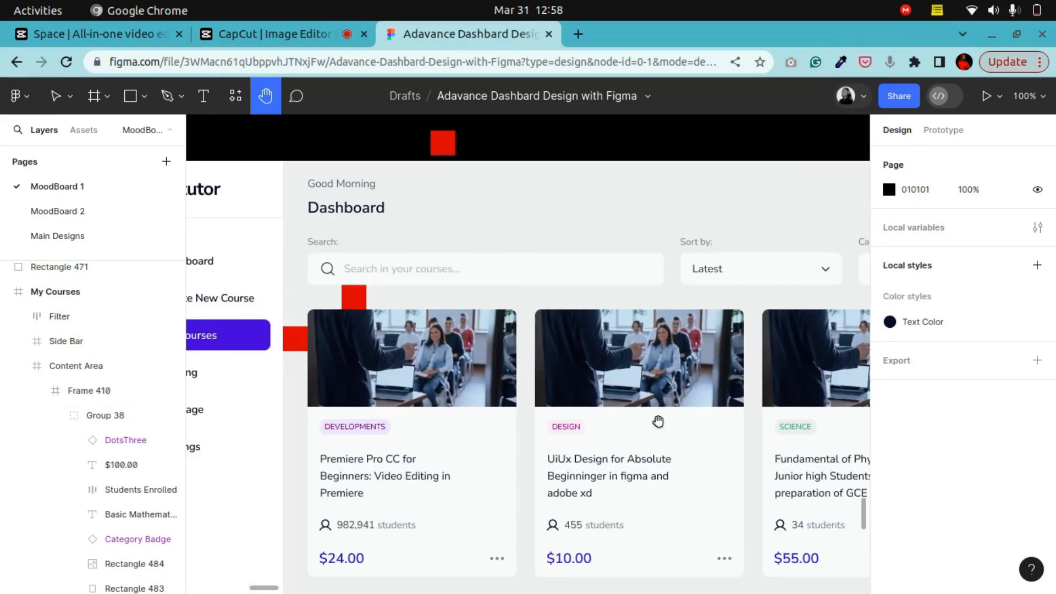
scroll(523, 355, "right", 3)
scroll(523, 355, "down", 1)
left_click_drag(621, 400, 408, 346)
left_click_drag(540, 341, 797, 352)
left_click_drag(514, 309, 739, 340)
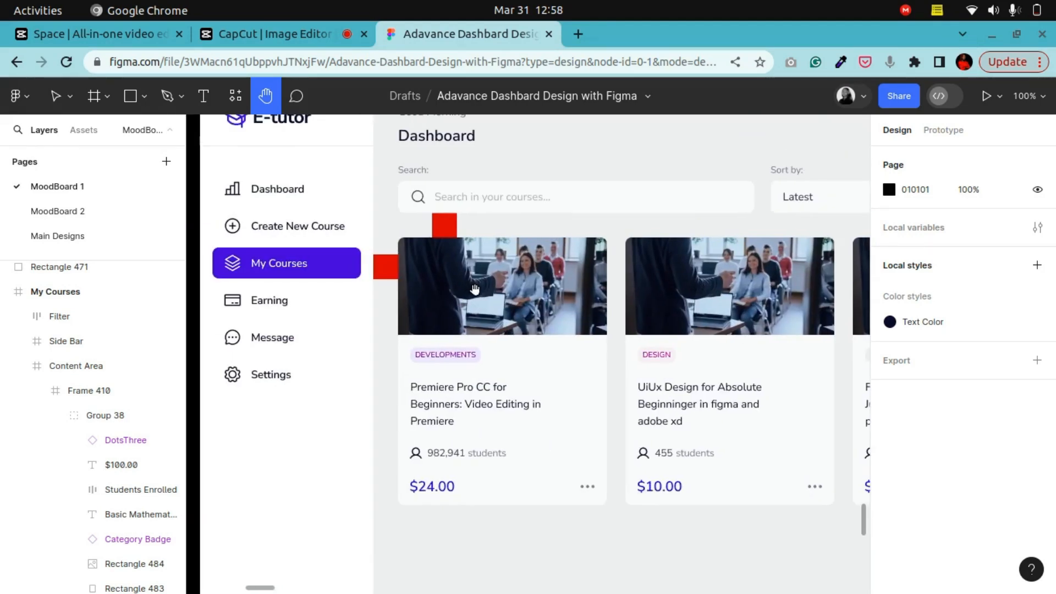
left_click_drag(489, 268, 511, 326)
left_click_drag(645, 391, 551, 339)
left_click_drag(629, 336, 453, 330)
left_click_drag(697, 324, 611, 375)
left_click_drag(374, 286, 432, 285)
left_click_drag(632, 311, 355, 289)
left_click_drag(662, 292, 580, 270)
mouse_move(348, 195)
left_mouse_down()
mouse_move(488, 248)
mouse_move(605, 271)
left_mouse_up()
left_click_drag(527, 267, 644, 276)
key("ctrl+minus")
left_click_drag(526, 292, 495, 275)
key("ctrl+plus")
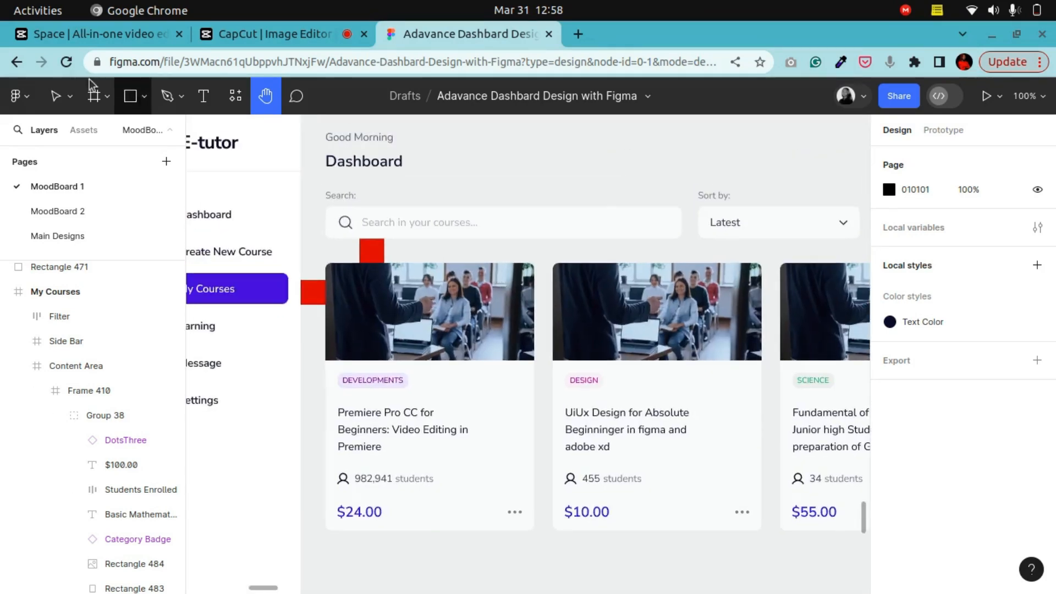
Select the Good Morning/Dashboard header group and check its spacing from the filter row on the My Courses page
left_click(55, 96)
left_click(330, 142)
double_click(376, 157)
scroll(462, 183, "up", 2)
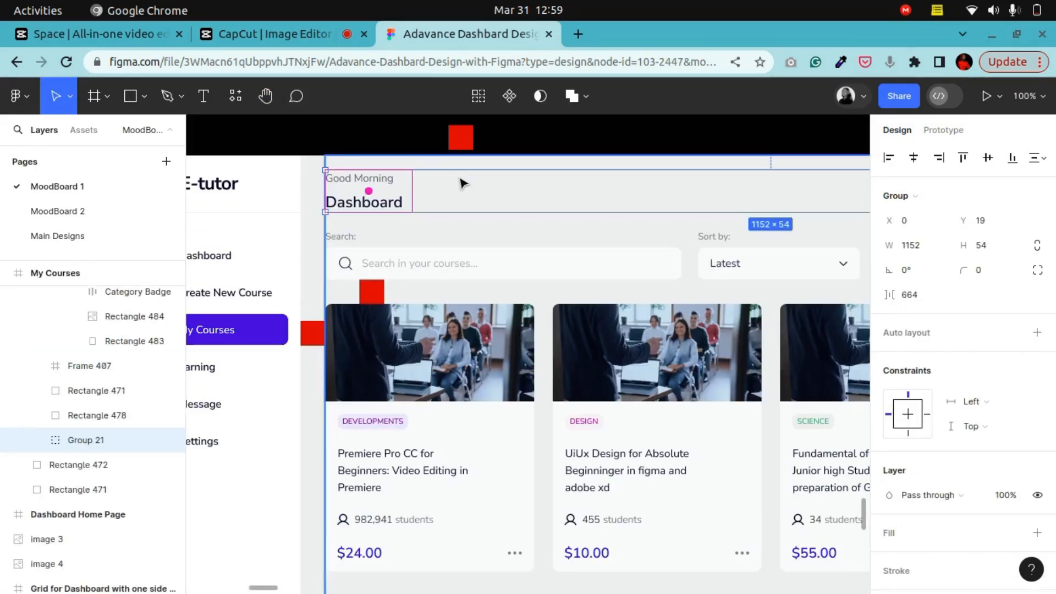
left_click(394, 135)
left_click(350, 200)
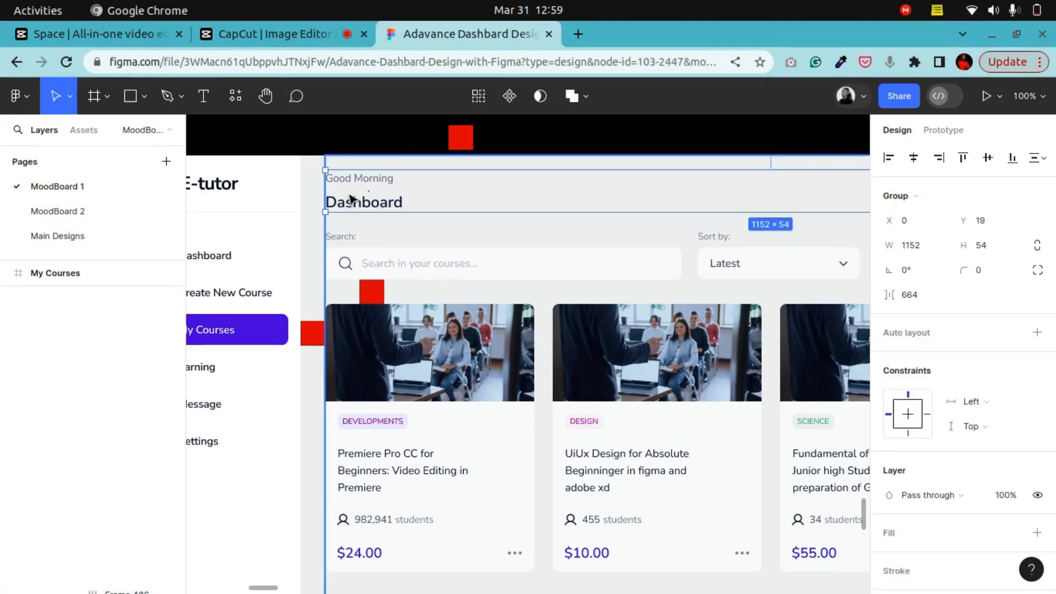
left_click(351, 269, "shift")
left_click(377, 137)
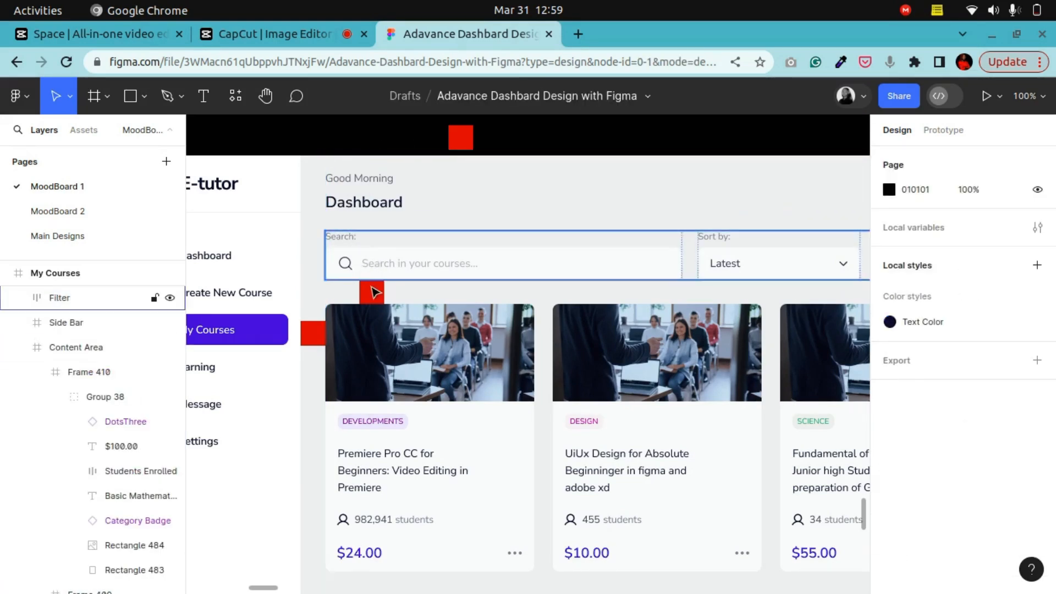
Select the Filter frame and examine its fields from Search across to Rating above the course cards
left_click(378, 265)
left_click(266, 97)
left_click_drag(658, 303, 482, 258)
scroll(440, 250, "right", 5)
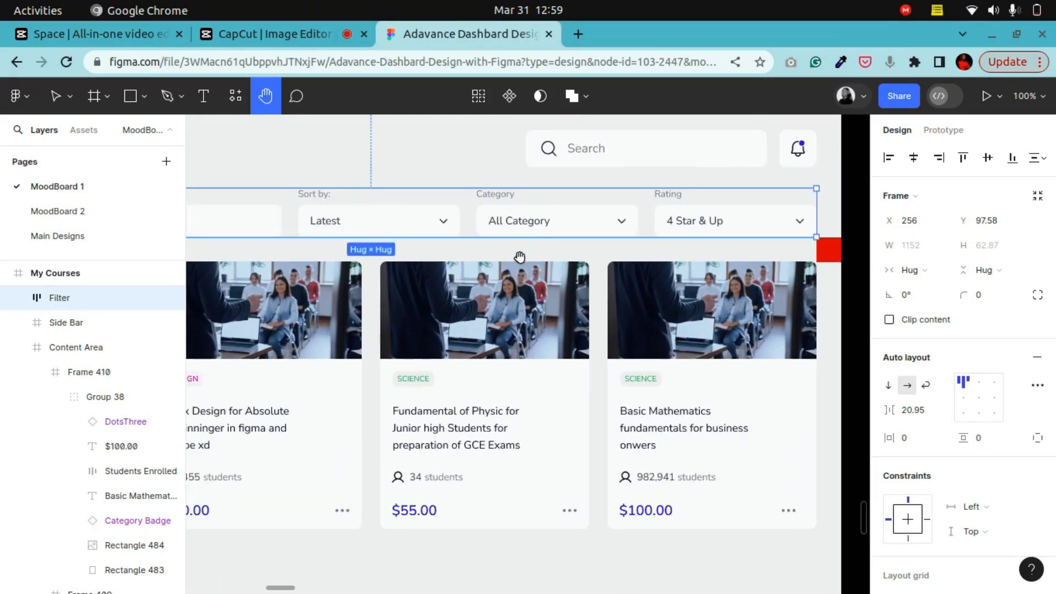
left_click_drag(521, 220, 514, 243)
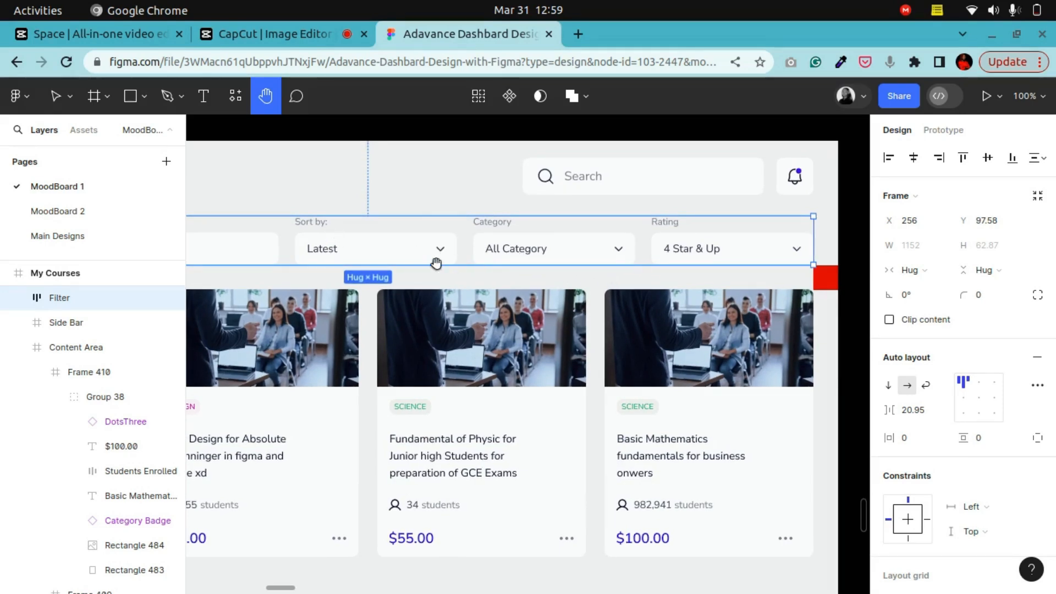
left_click_drag(634, 241, 572, 279)
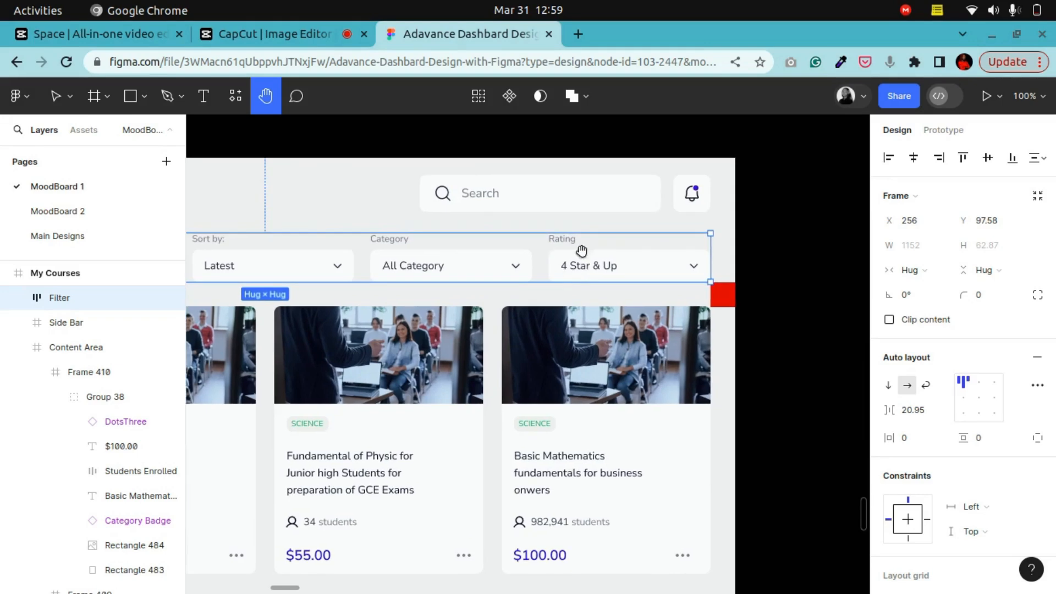
left_click_drag(252, 260, 527, 246)
Compare the header group with the Filter frame beneath it by selecting each in turn
left_click(55, 96)
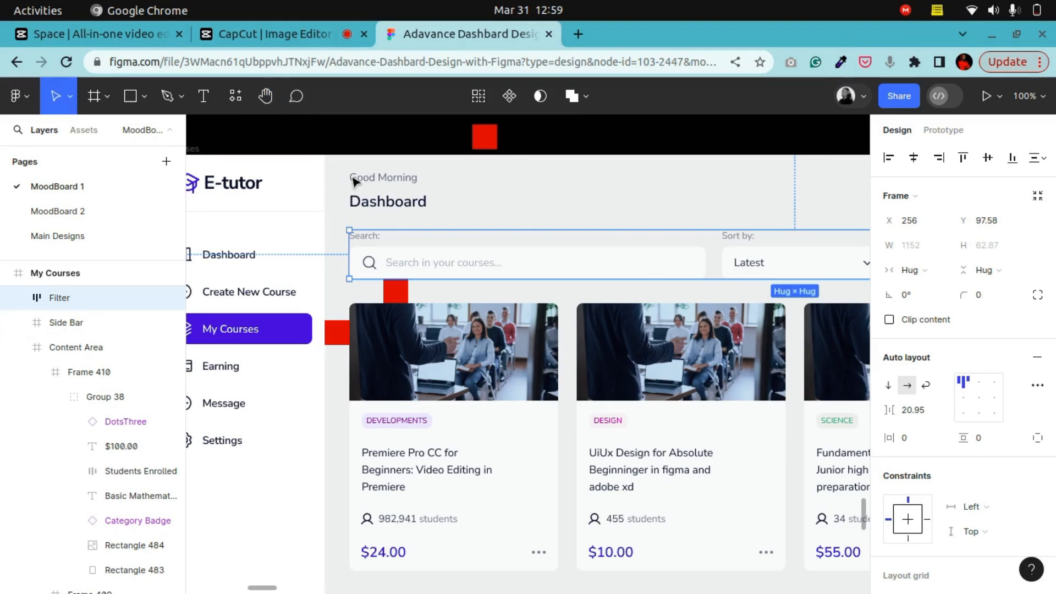
left_click(359, 183)
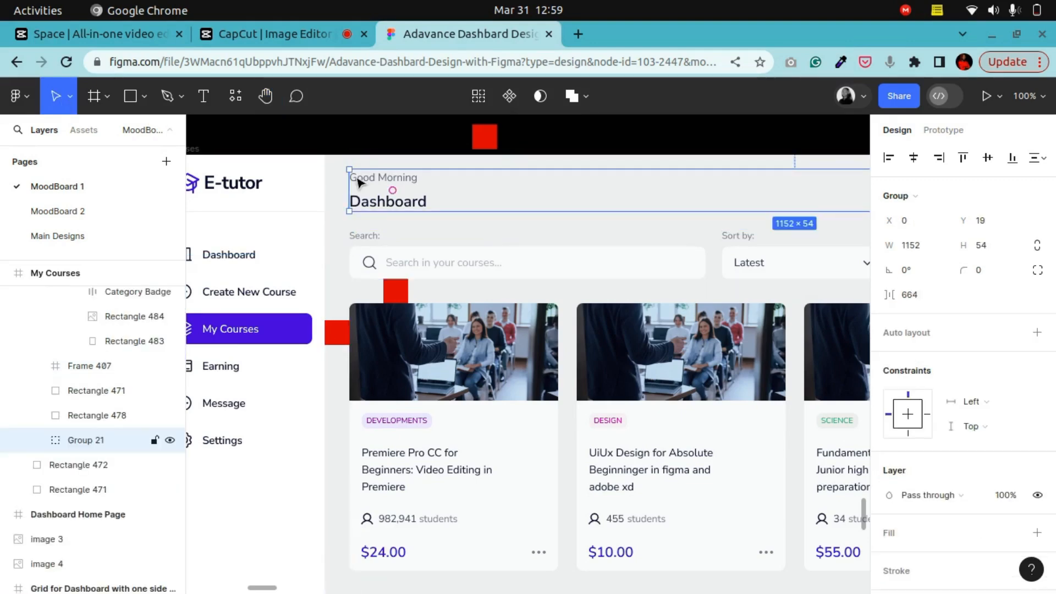
left_click(397, 269, "shift")
scroll(433, 240, "up", 2)
scroll(432, 238, "up", 1)
left_click(390, 200)
scroll(404, 214, "down", 3)
left_click(414, 210)
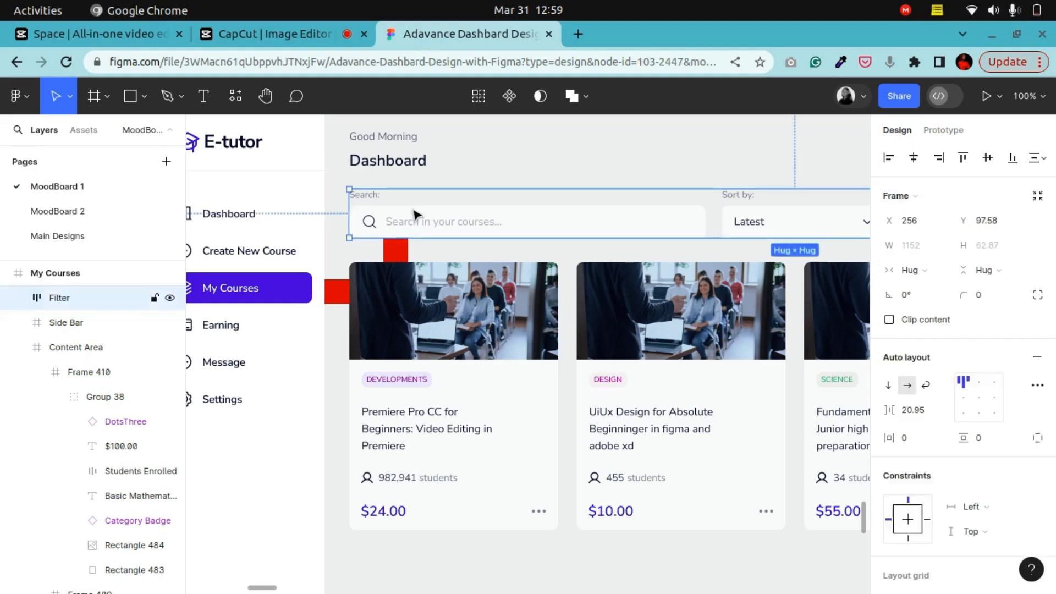
Inspect the red spacer square between the search field and the first course card
left_click(392, 256)
left_click(408, 234)
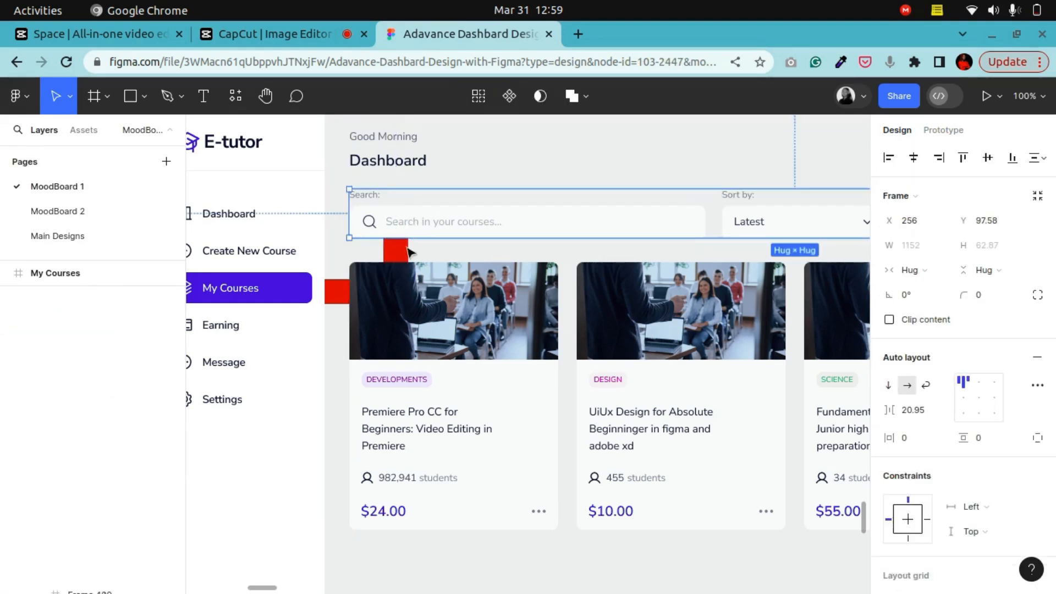
double_click(406, 311)
left_click(395, 246)
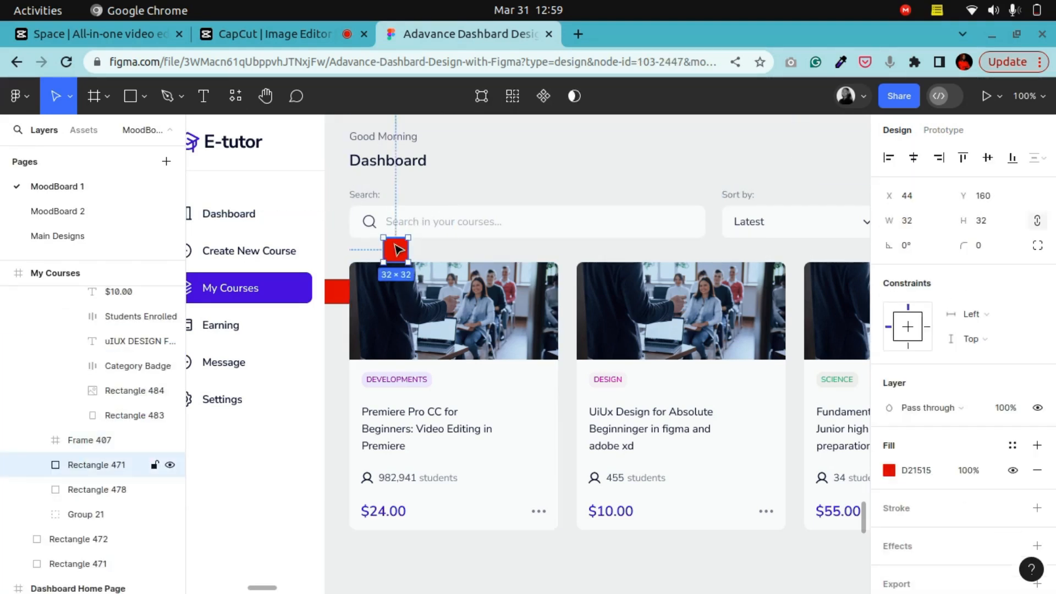
Select the My Courses page's Content Area frame and show its 12-column layout grid
scroll(374, 292, "down", 3)
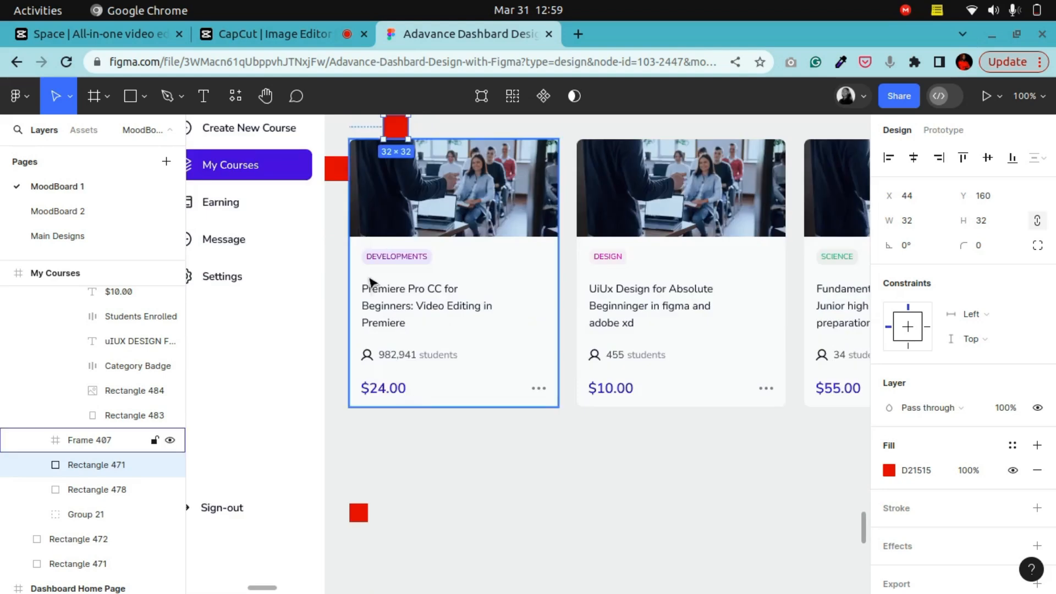
scroll(374, 281, "up", 1)
left_click(265, 96)
scroll(631, 352, "down", 5)
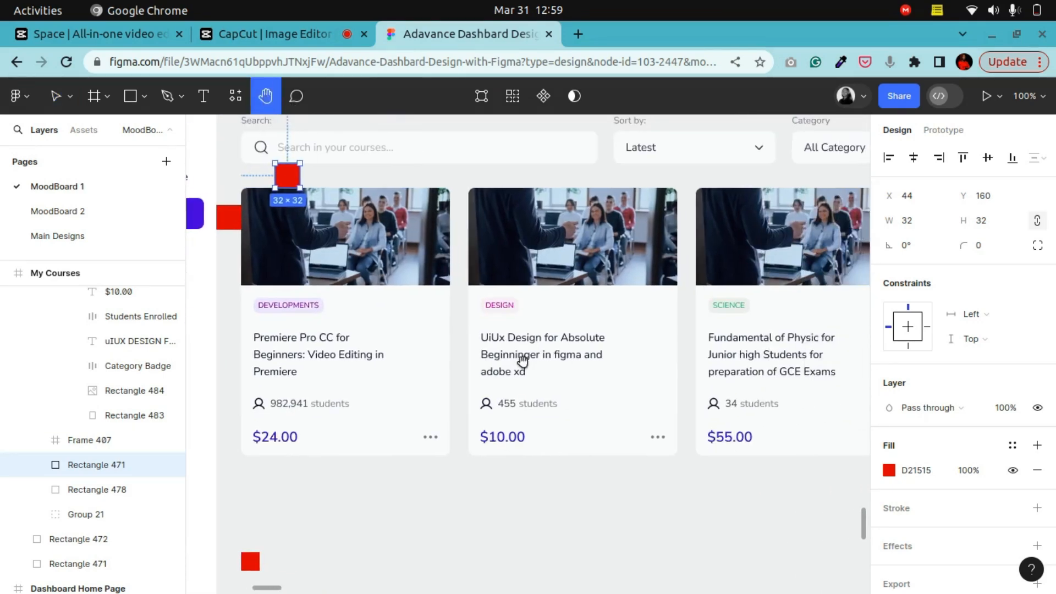
left_click(48, 96)
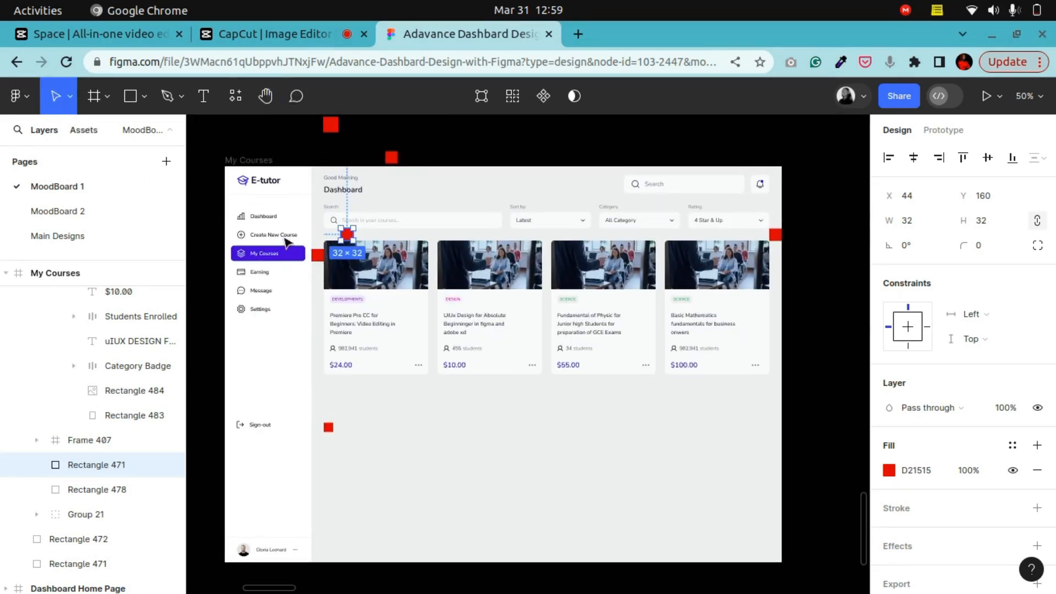
left_click(450, 200)
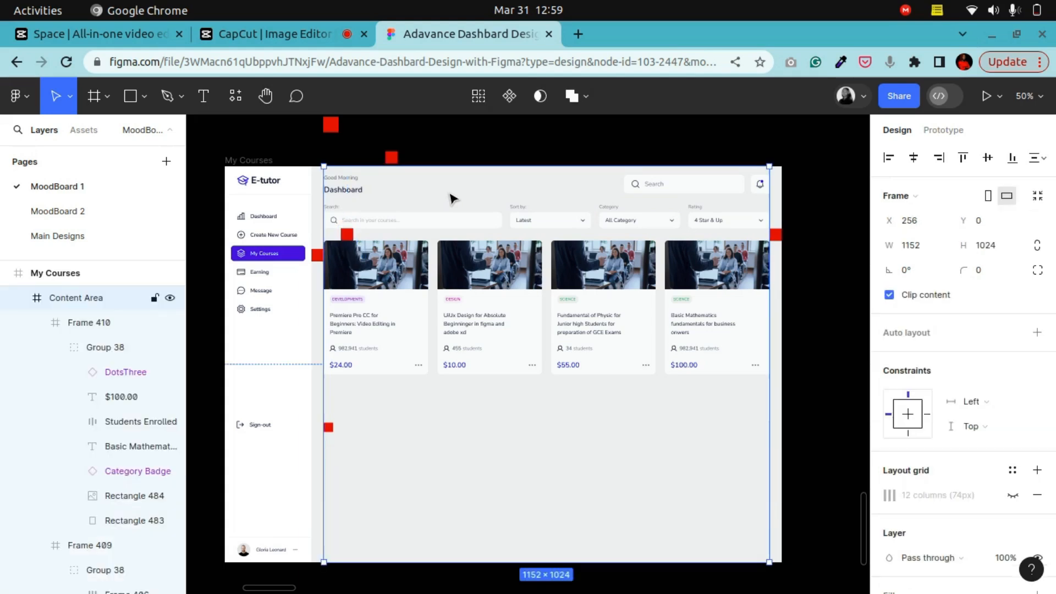
left_click(1012, 495)
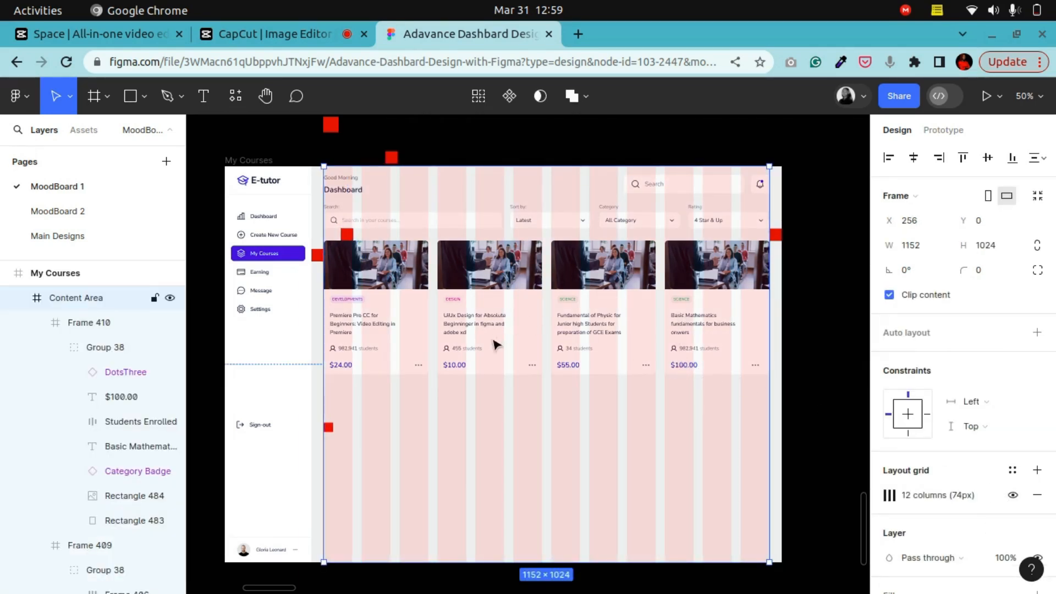
Examine how the course cards sit on the 12-column grid, and hide the layout grid
left_click(265, 97)
left_click_drag(381, 308, 465, 314)
scroll(465, 314, "up", 5)
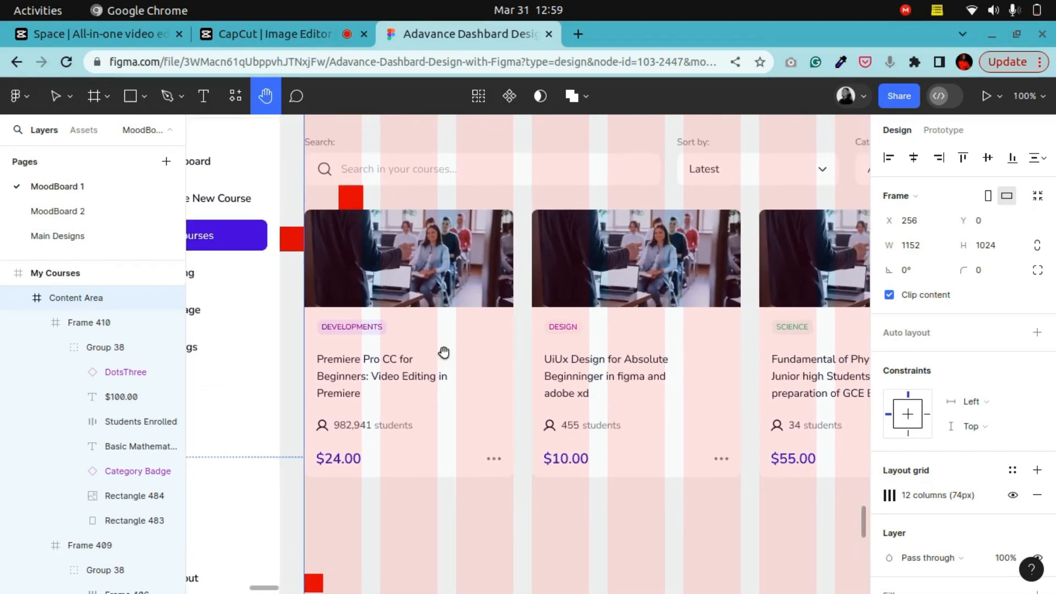
left_click(56, 89)
left_click(1013, 495)
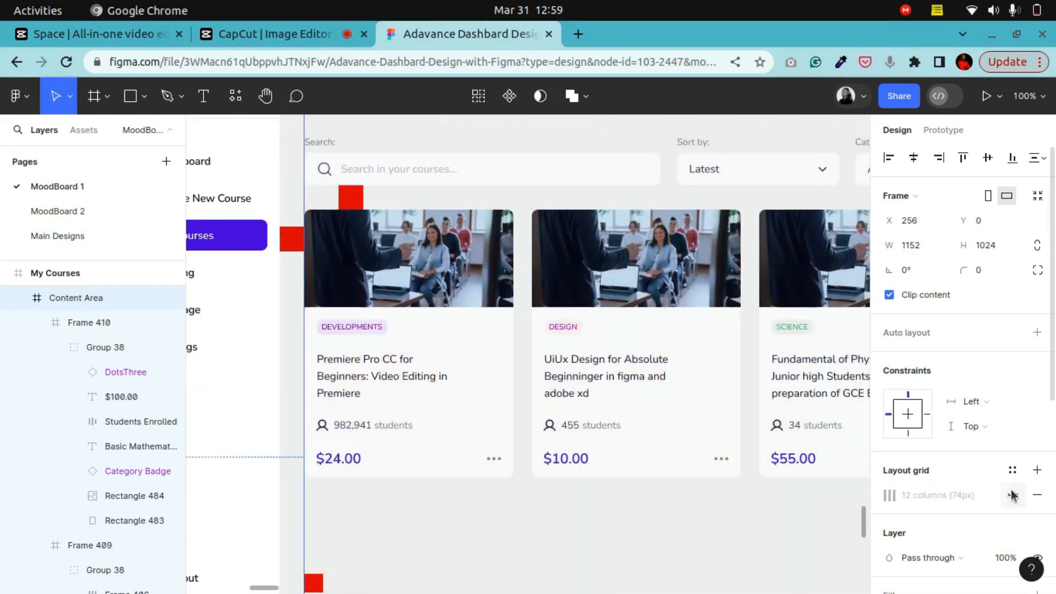
Run the Freepik plugin on the first course card's image and search its photos for "course"
left_click(456, 282)
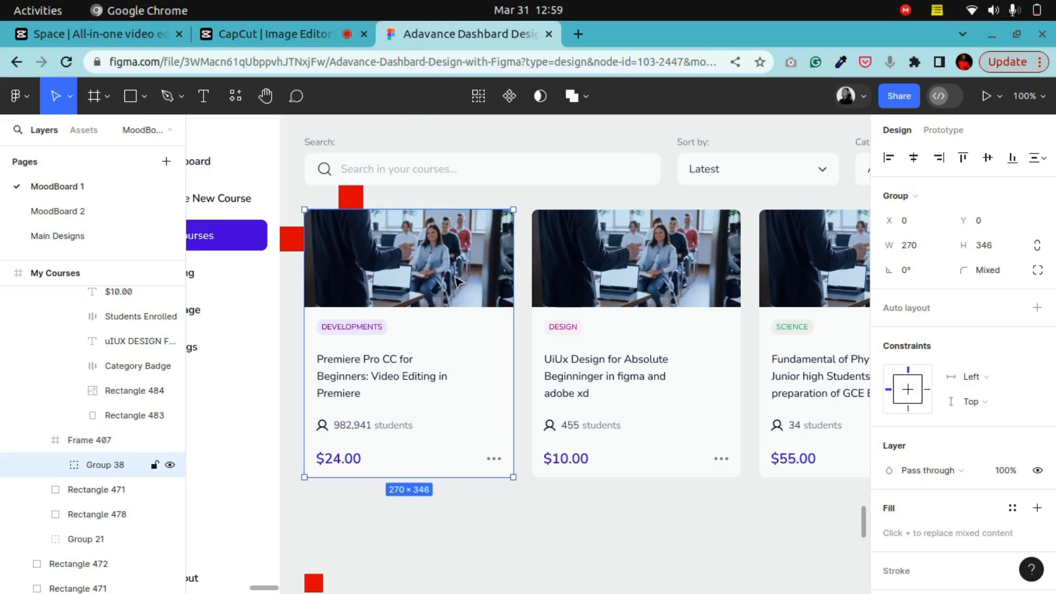
double_click(456, 283)
right_click(475, 294)
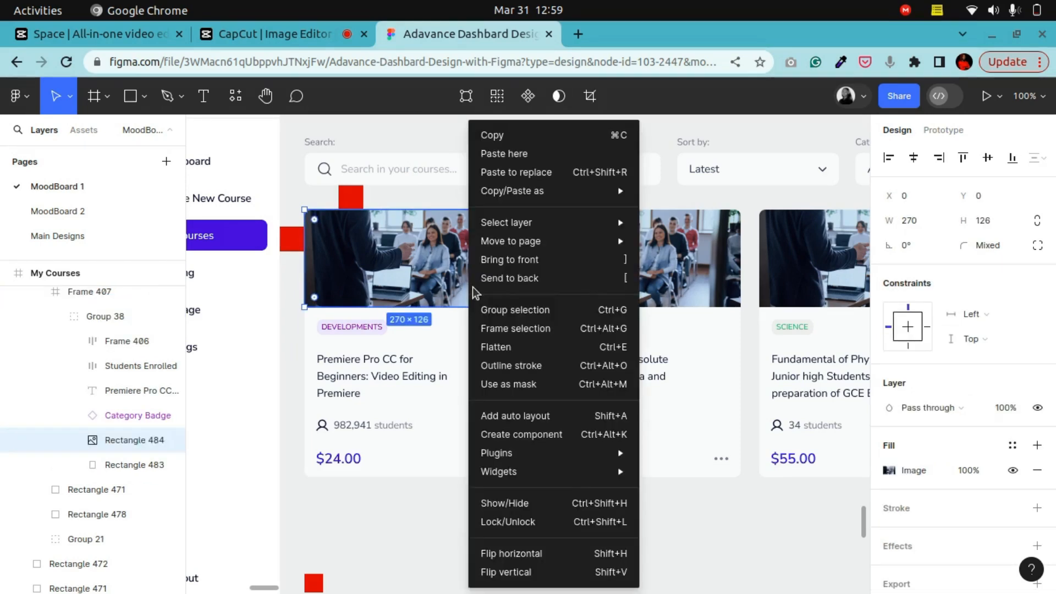
mouse_move(628, 459)
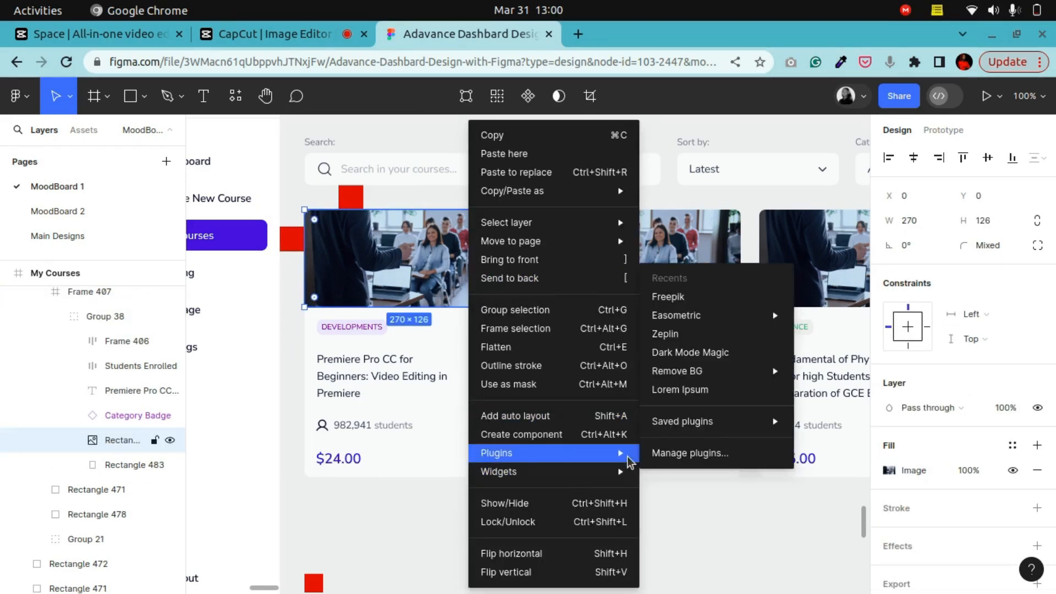
left_click(688, 300)
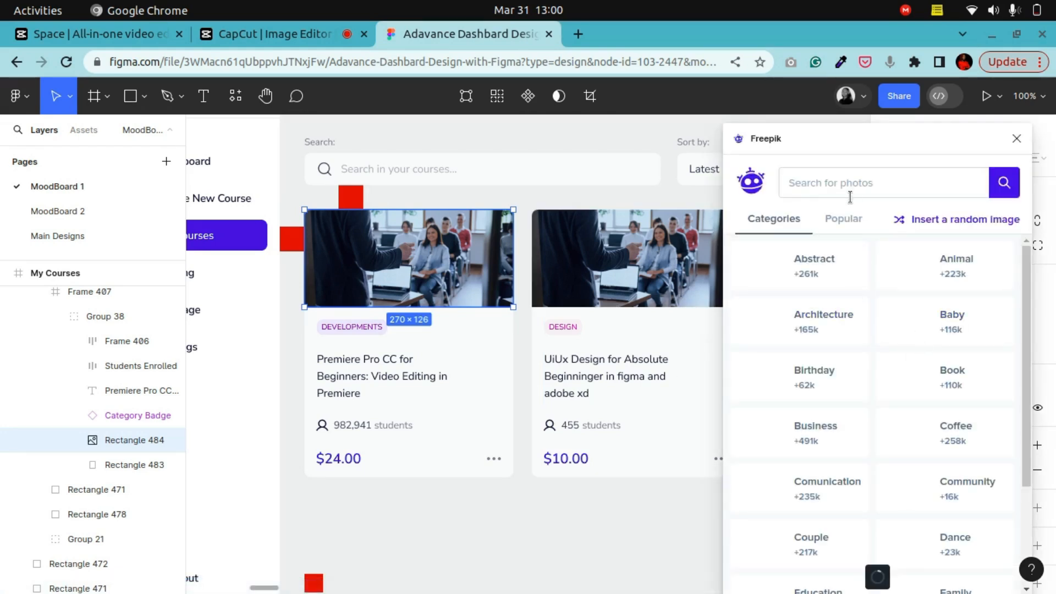
type("cour")
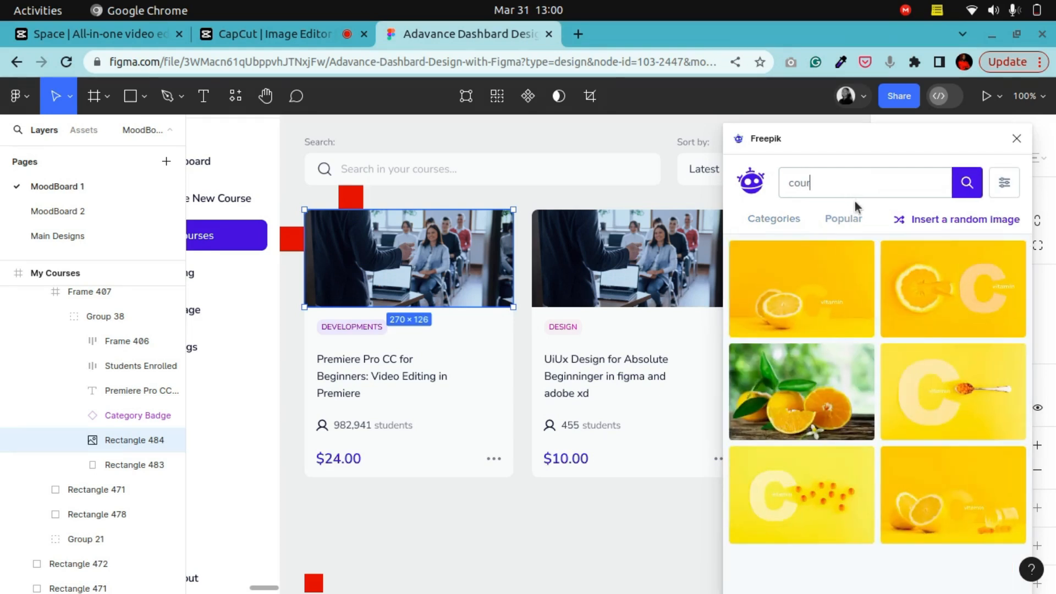
type("se")
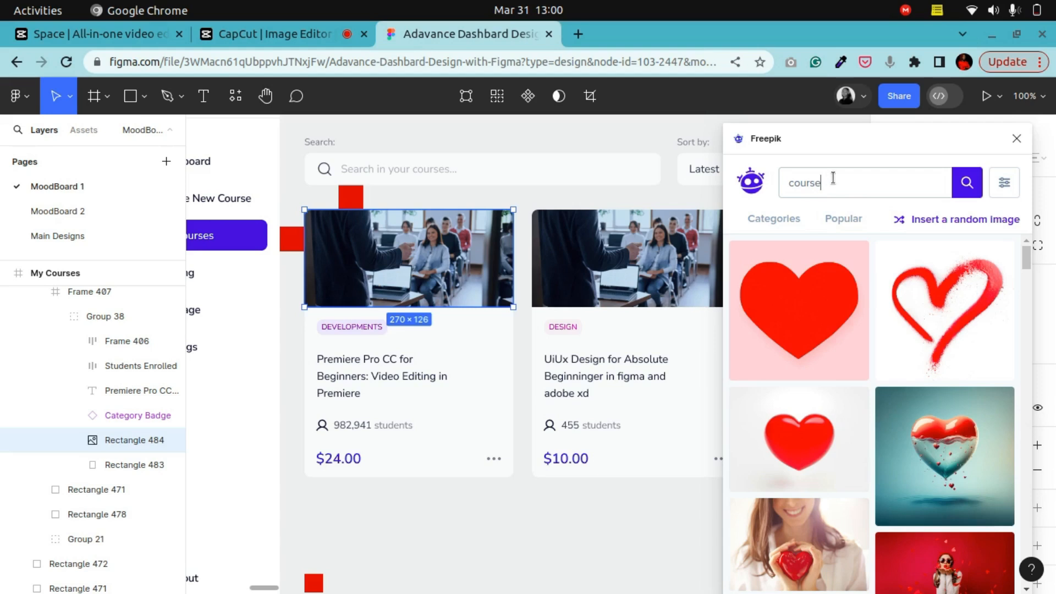
Replace the Freepik search with "student in class" and browse the classroom photos
left_click_drag(846, 188, 753, 187)
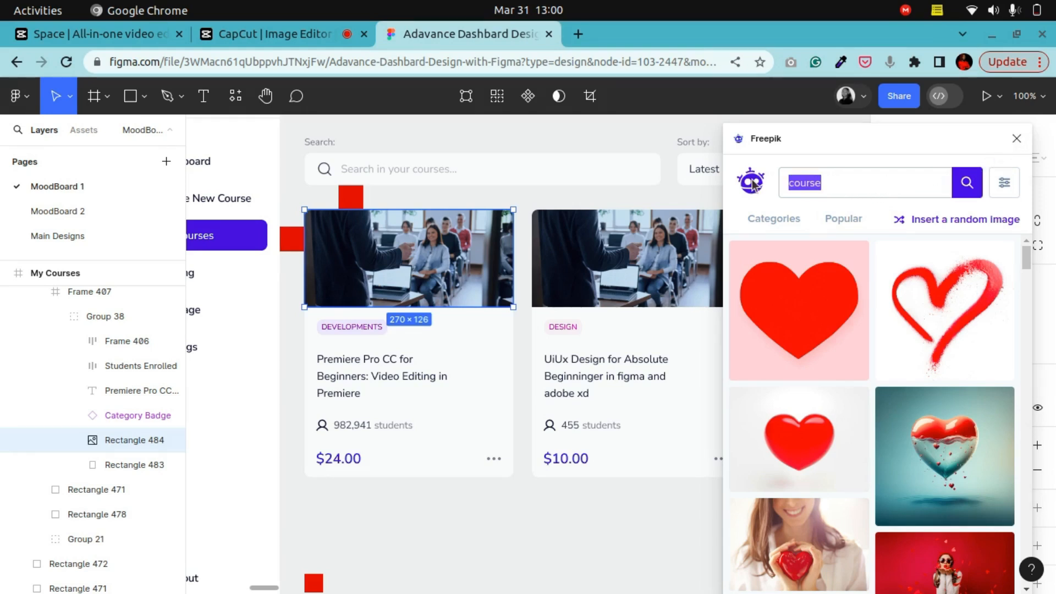
type("tu")
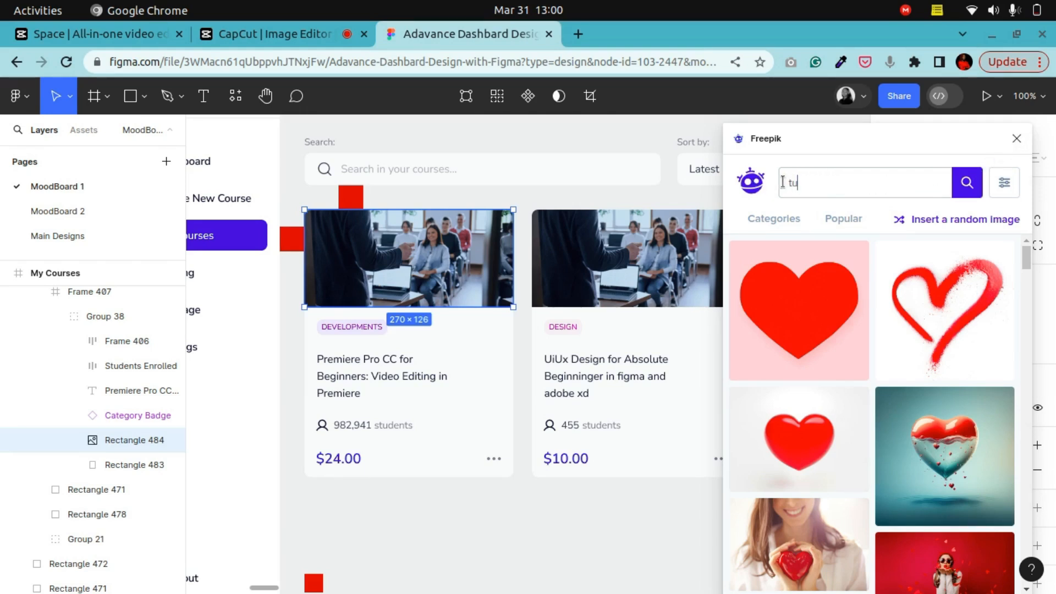
key("Return")
key("BackSpace")
key("BackSpace")
key("BackSpace")
key("BackSpace")
key("BackSpace")
type("s")
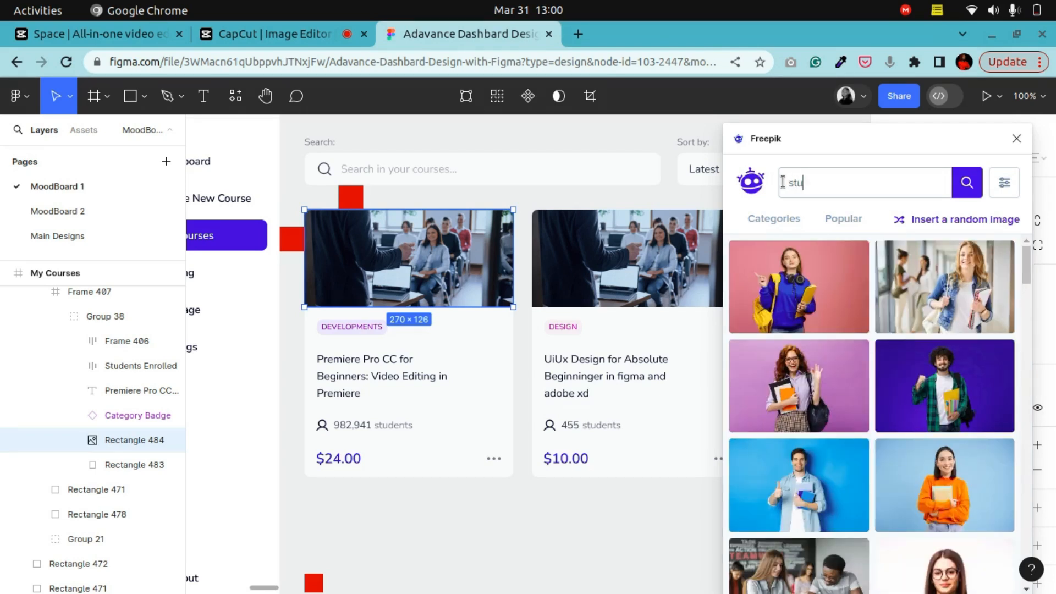
type("tudent")
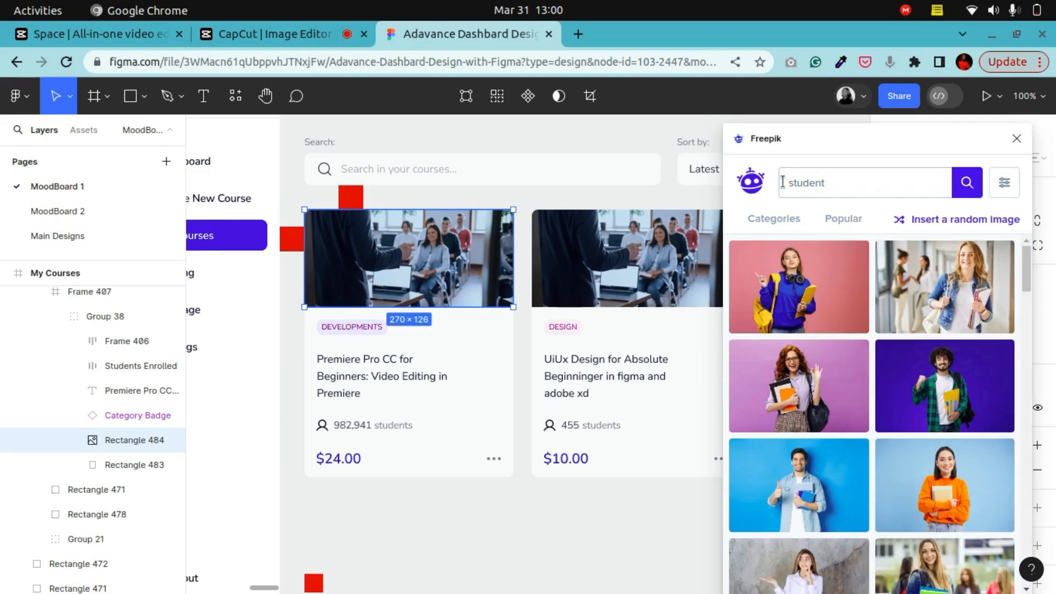
type(" in class")
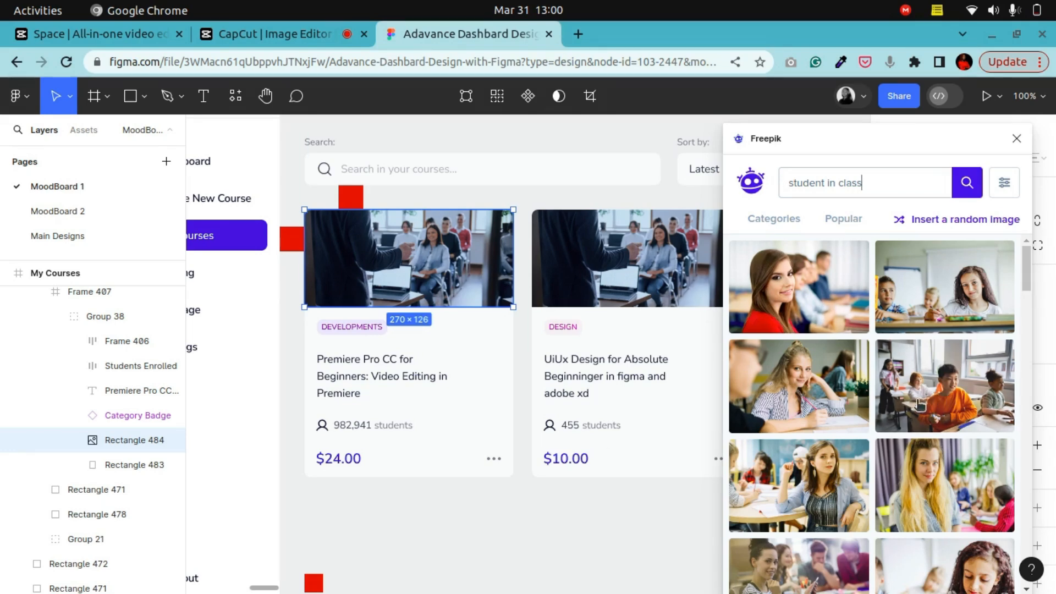
scroll(920, 407, "down", 4)
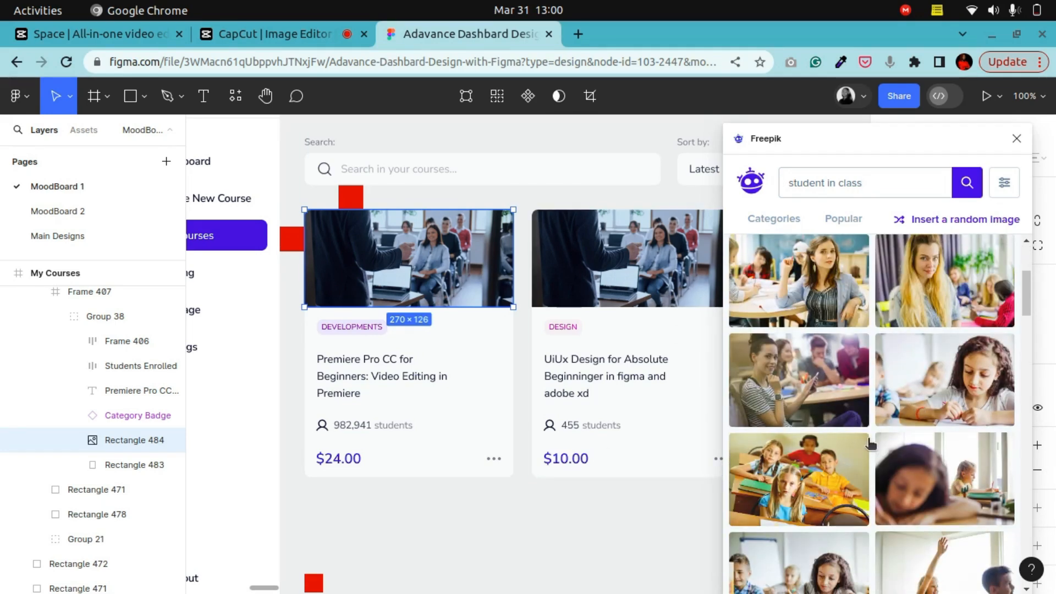
scroll(869, 446, "down", 4)
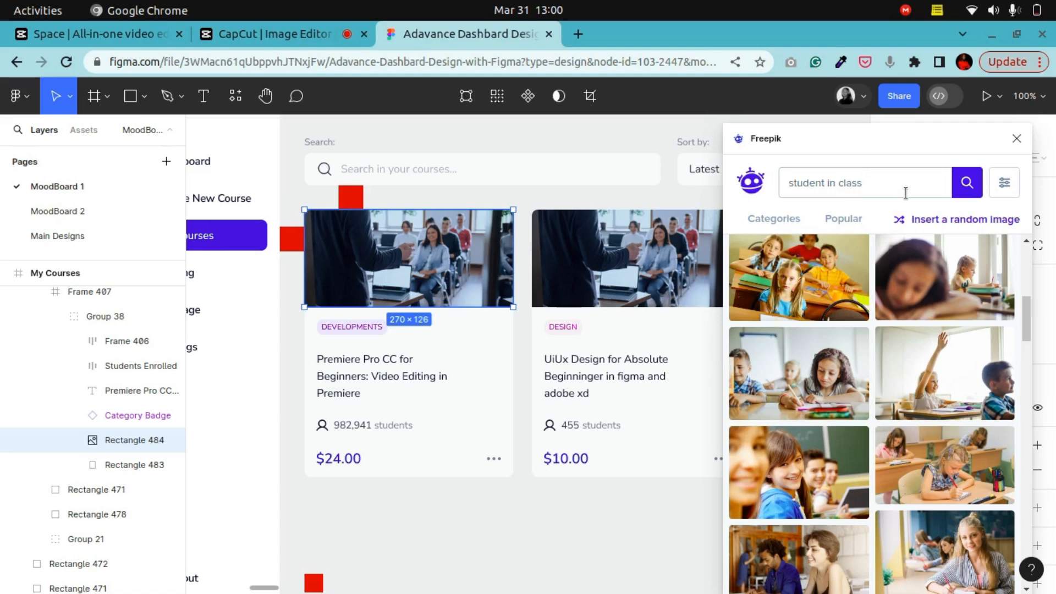
Refine the Freepik search to "student in class learn", fill the first card's image with the photo of the woman in a striped top, and close the plugin
key("Return")
type("learn")
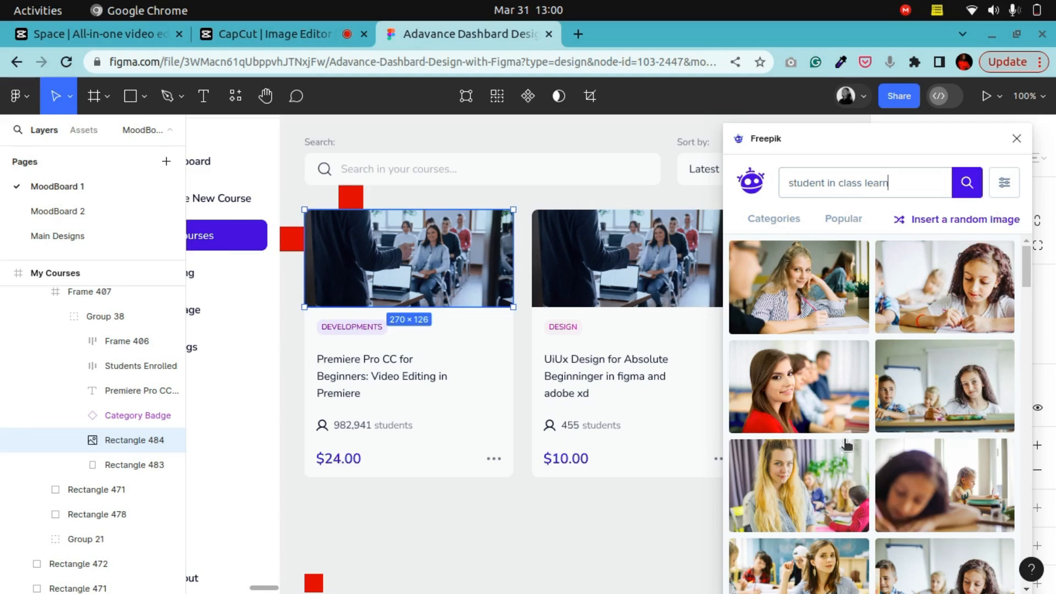
scroll(890, 468, "down", 2)
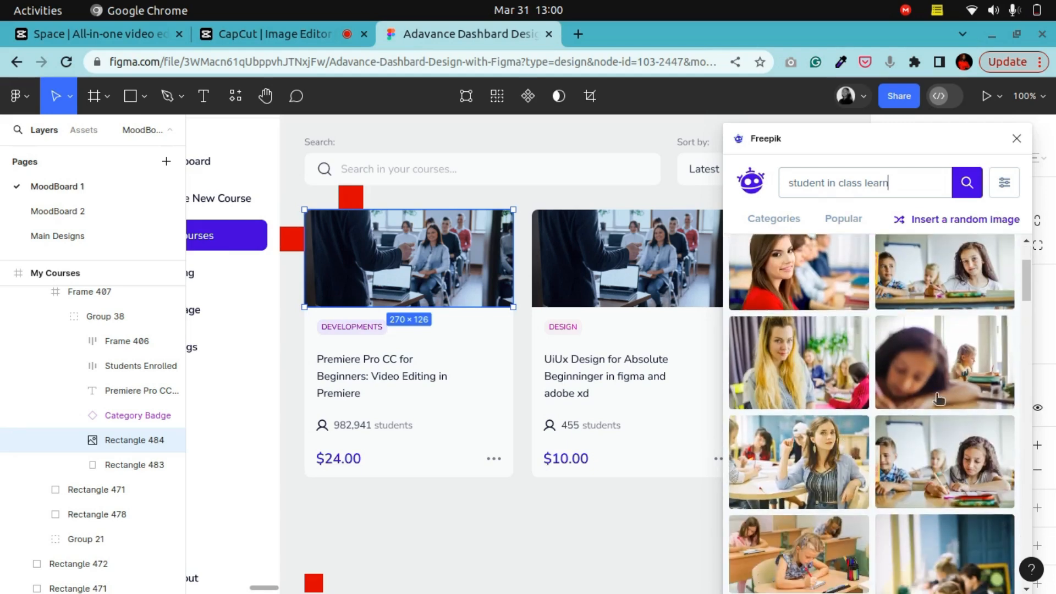
left_click(805, 467)
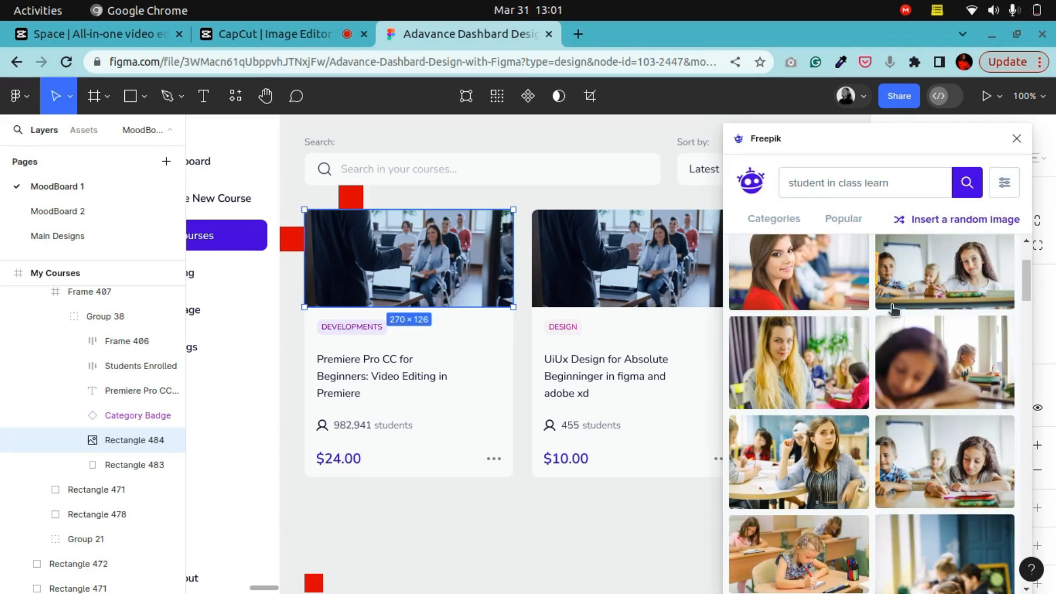
left_click(993, 220)
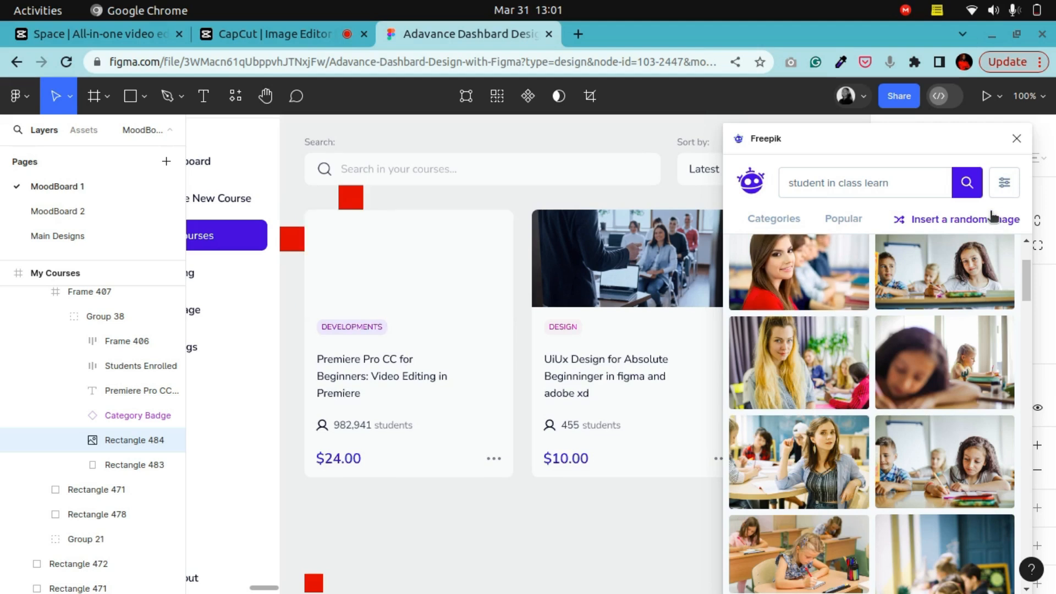
left_click(1017, 138)
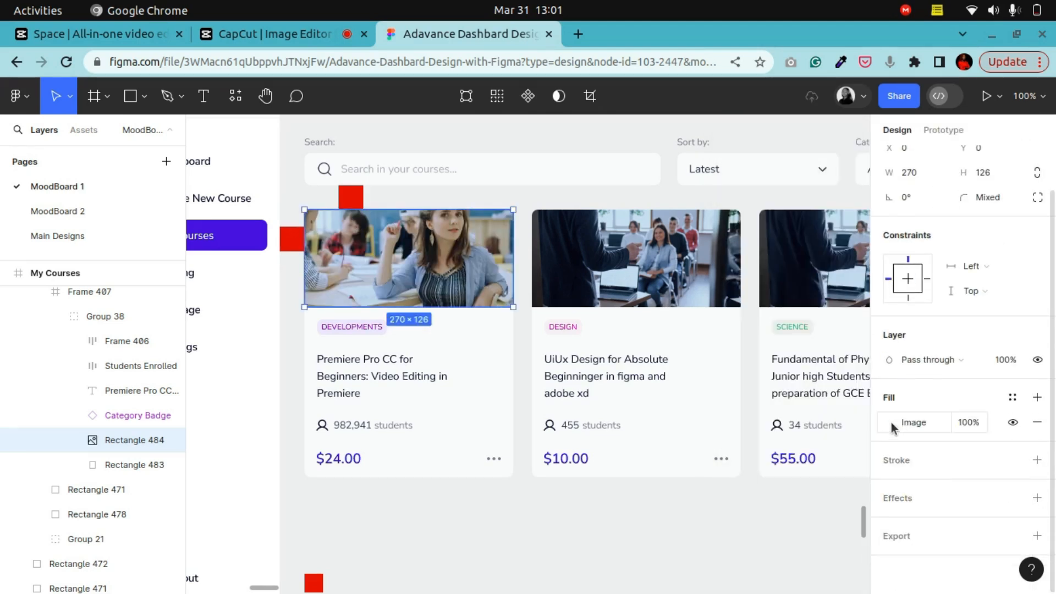
Examine the image fill adjustments, such as Exposure, Contrast and Saturation, of the first and second course card images
left_click(891, 423)
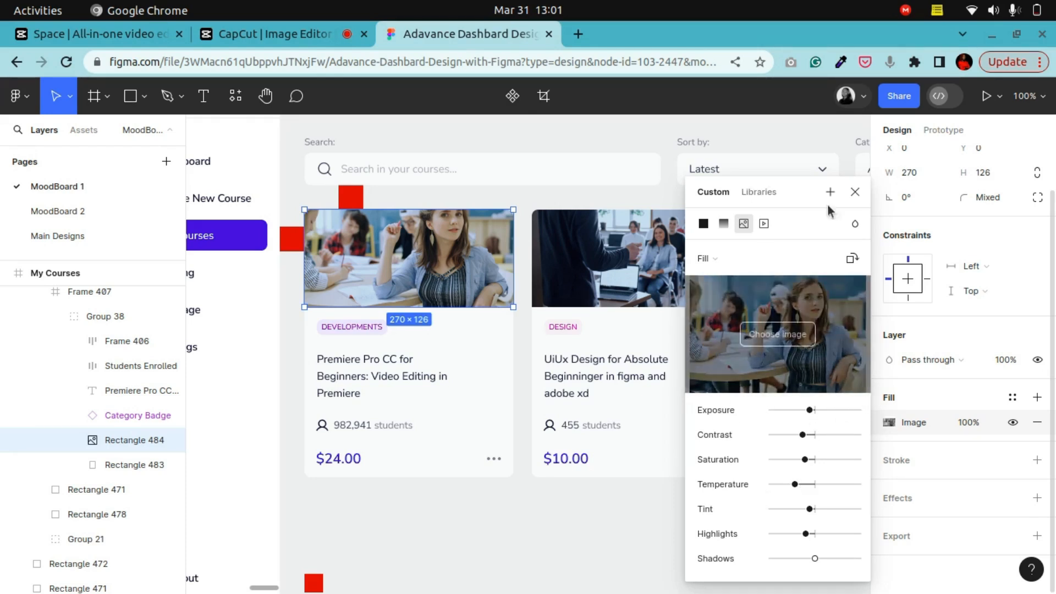
left_click(855, 191)
left_click(890, 424)
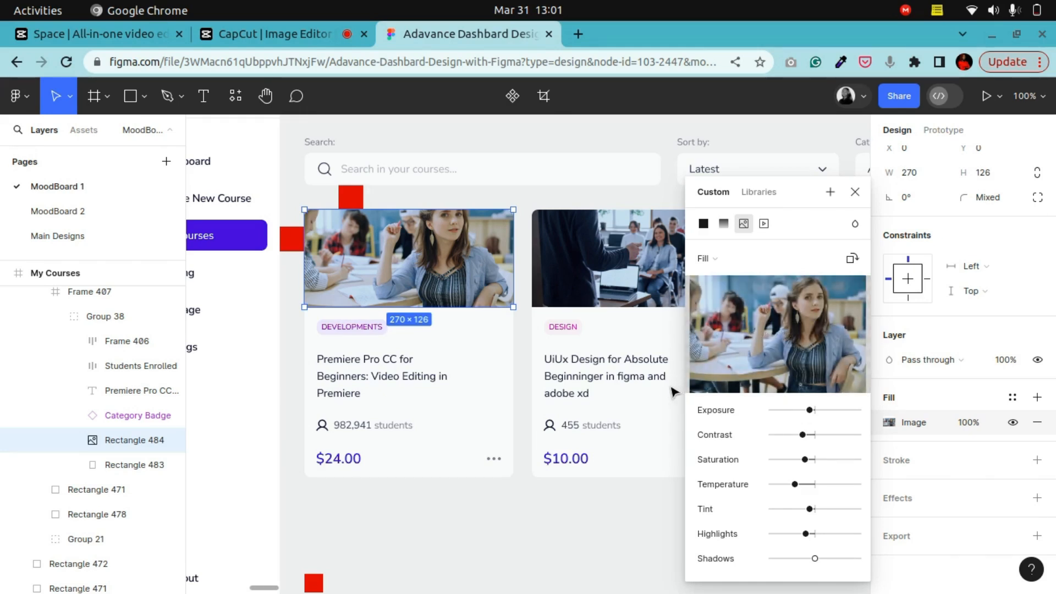
left_click(854, 192)
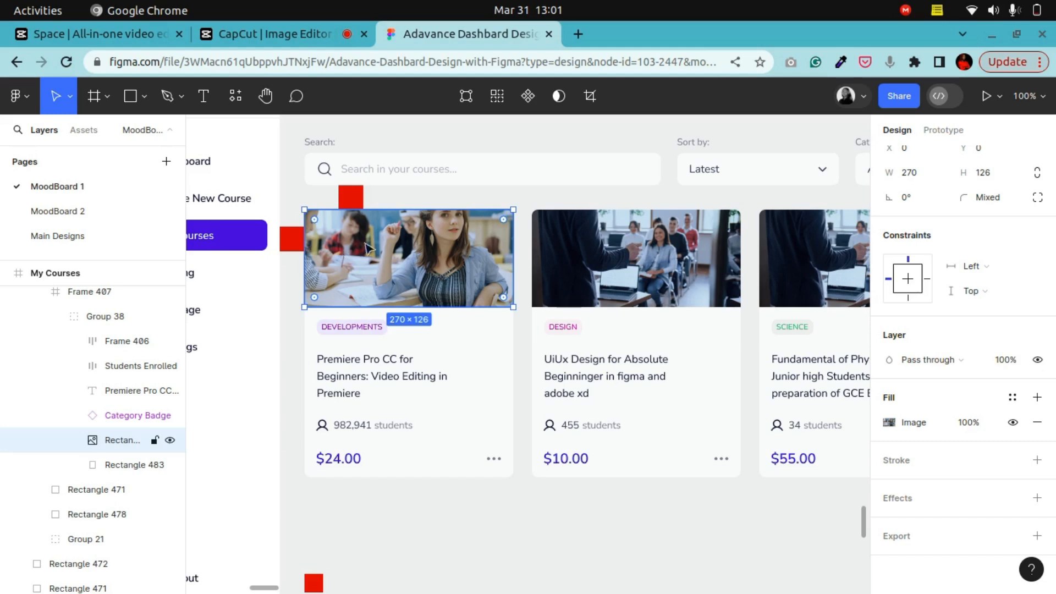
left_click(608, 263)
double_click(608, 263)
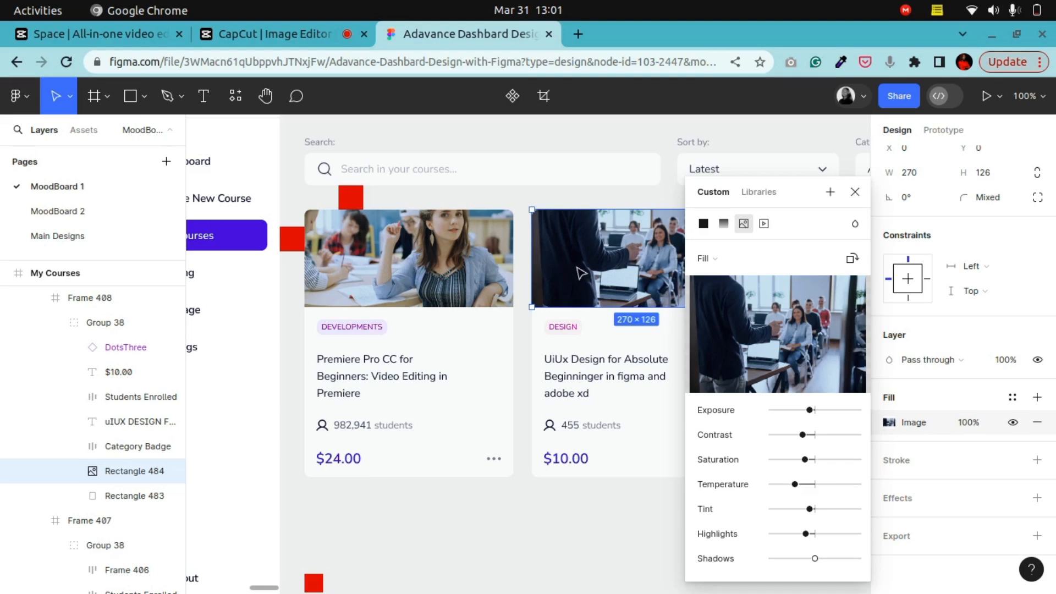
left_click(856, 192)
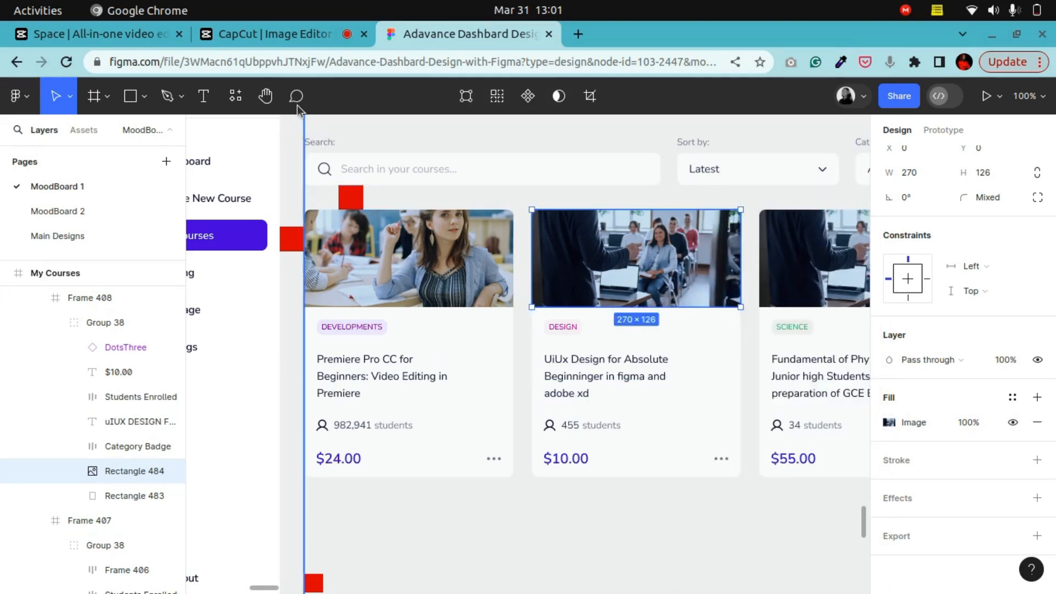
Compare the first two course cards by selecting each in turn, ending on the second card's image
left_click(266, 96)
left_click_drag(528, 321, 556, 314)
left_click_drag(415, 282, 375, 294)
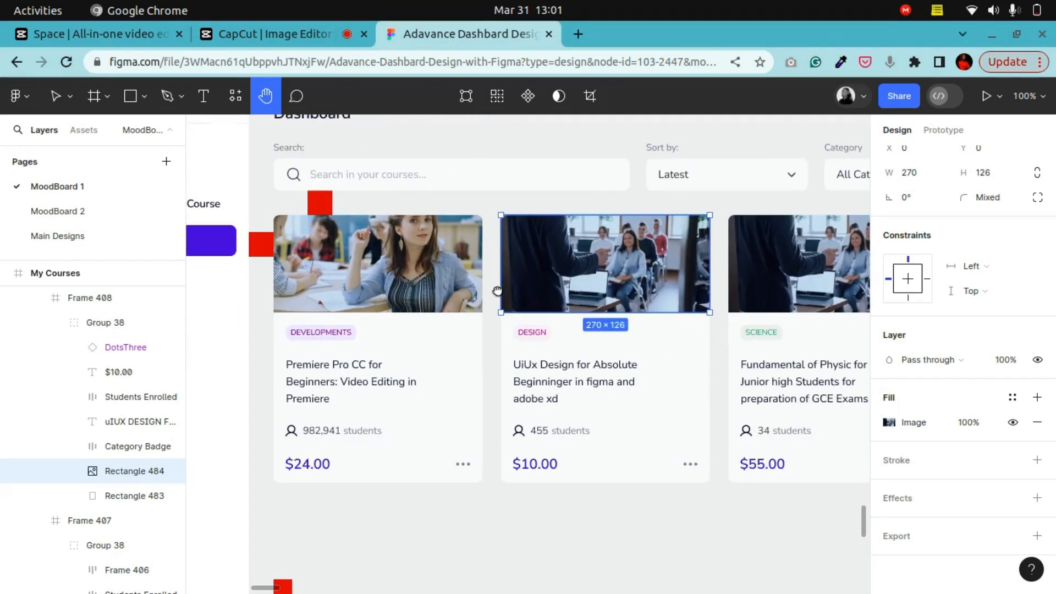
left_click(56, 96)
double_click(417, 268)
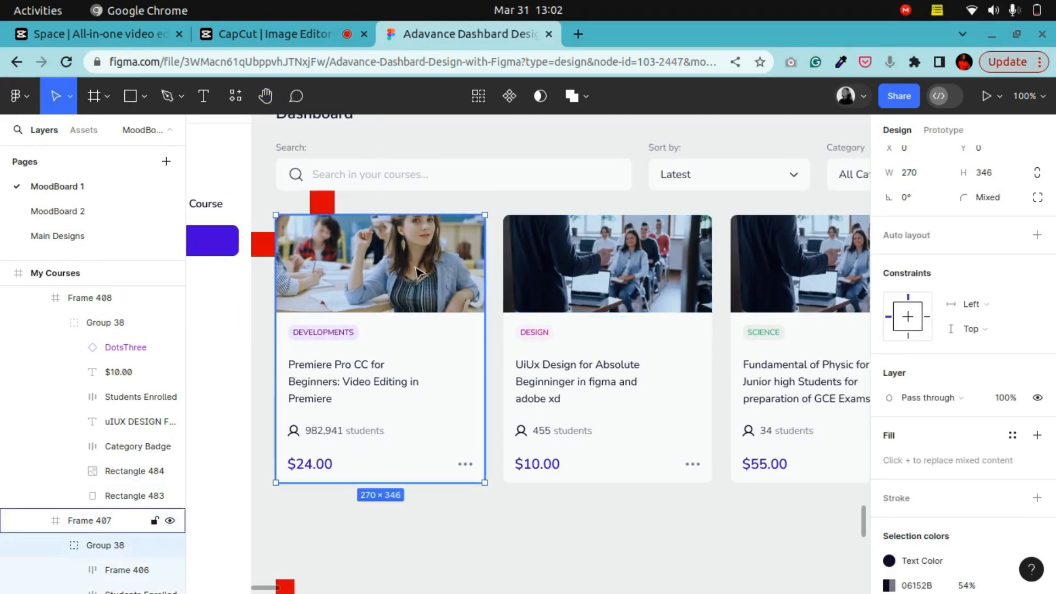
double_click(604, 279)
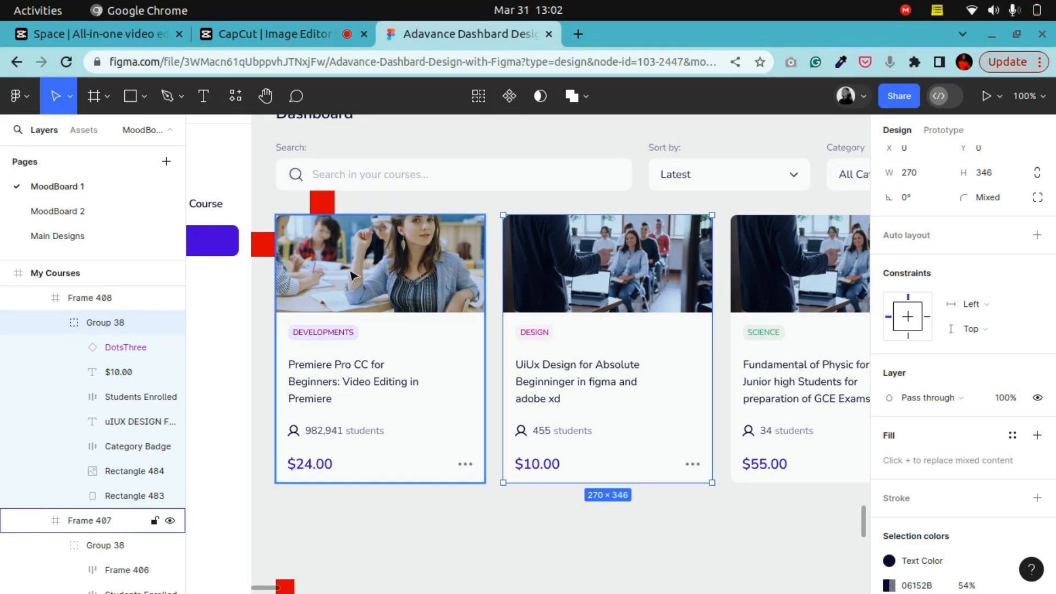
left_click(599, 278)
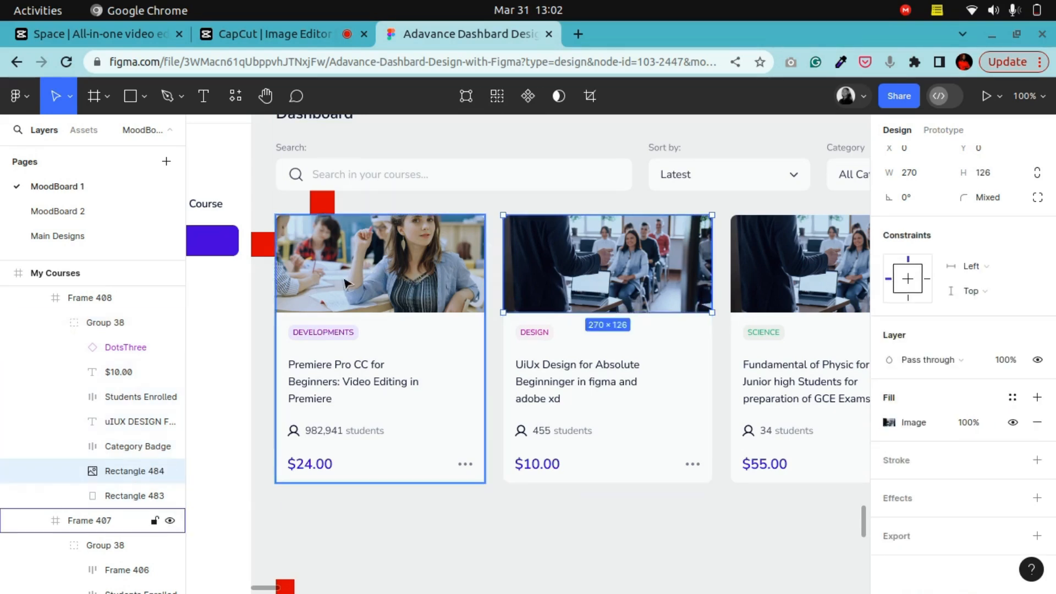
Draw a rectangle about 44 px wide in the gap under the first card's image, set its height to 16, and nudge it against the image
left_click(266, 96)
left_click_drag(335, 334, 527, 336)
key("ctrl+plus")
left_click_drag(588, 357, 555, 371)
key("v")
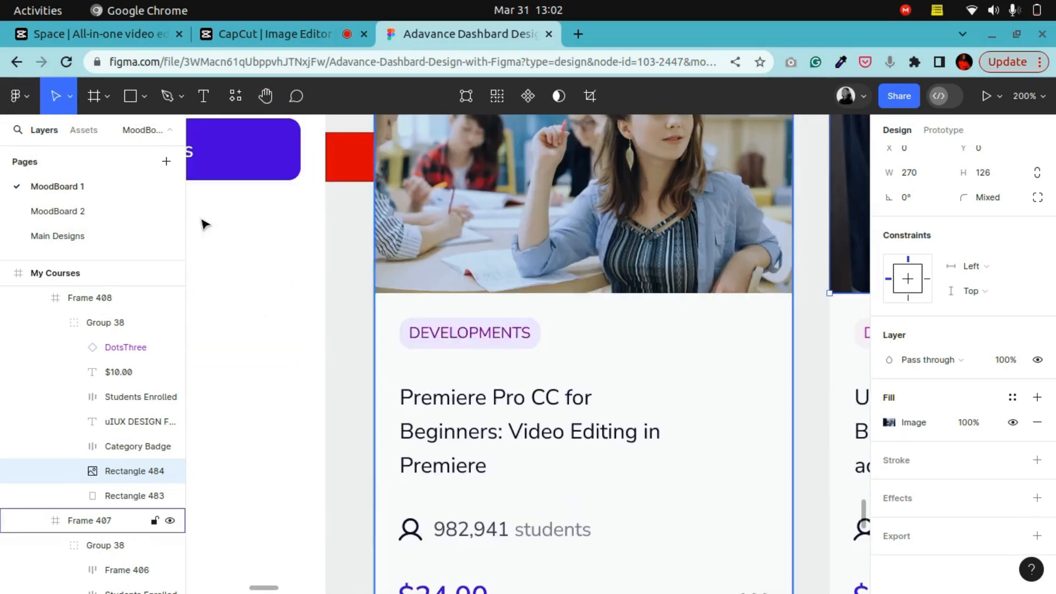
left_click(128, 97)
mouse_move(404, 294)
left_mouse_down()
mouse_move(413, 319)
mouse_move(471, 319)
left_mouse_up()
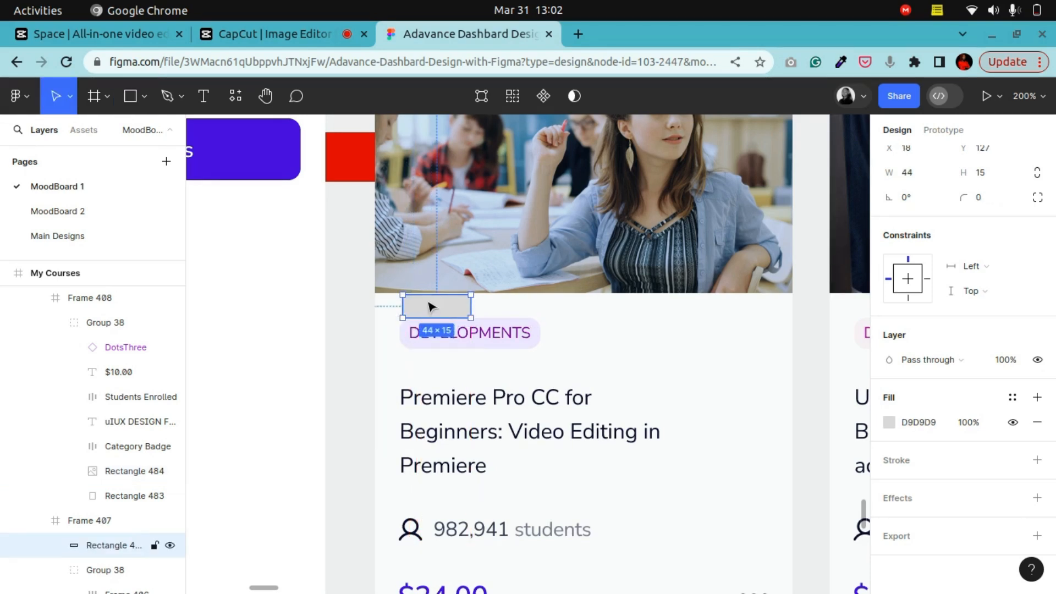
left_click(993, 177)
type("16")
key("Return")
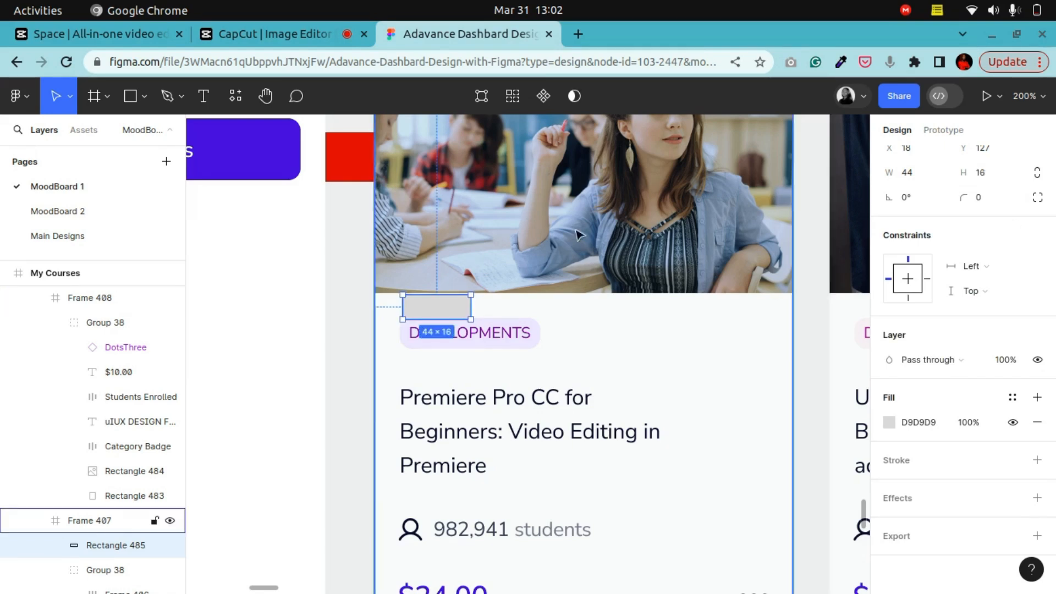
key("Up")
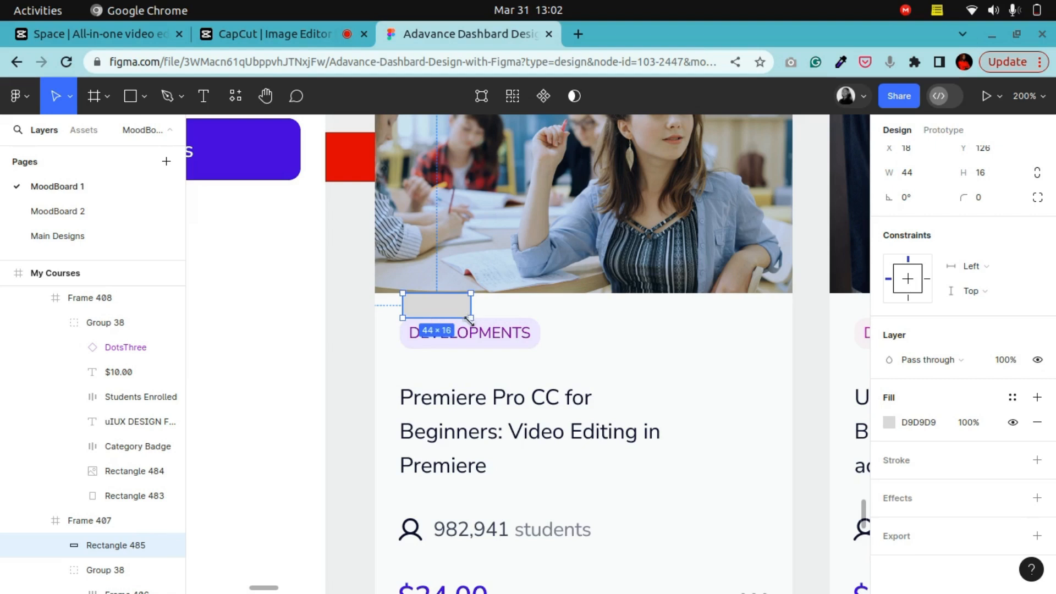
Set the spacing rectangle's width to 16 and change its fill to red
left_click(930, 175)
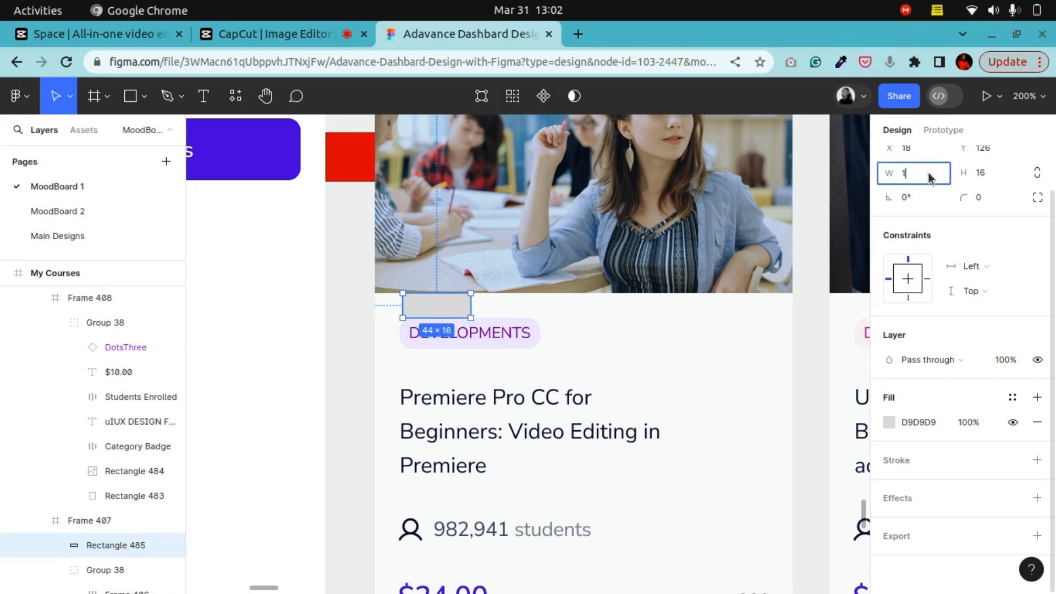
key("Return")
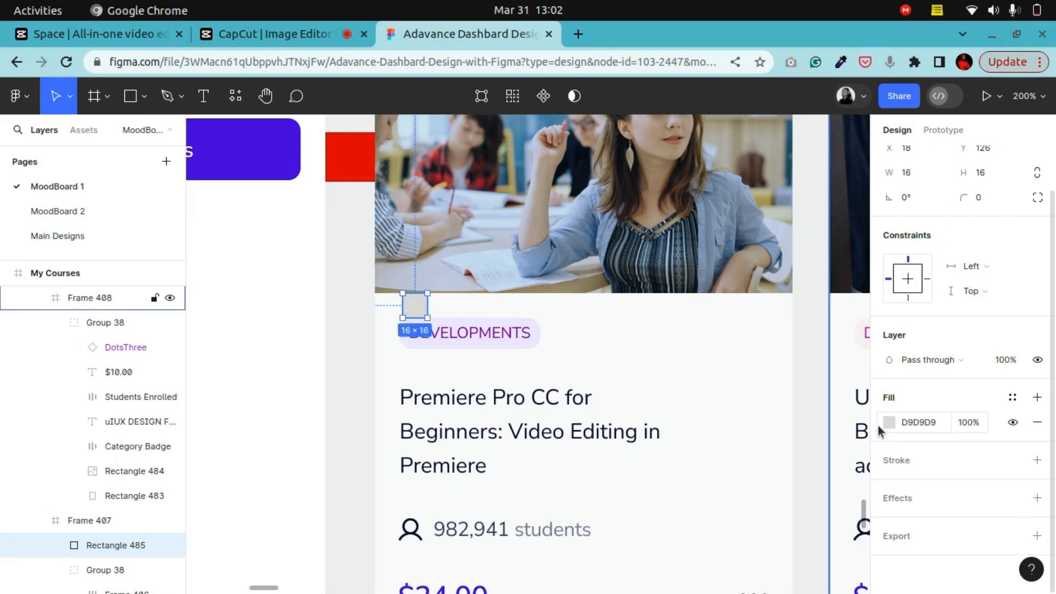
left_click(889, 422)
left_click(825, 281)
left_click(855, 147)
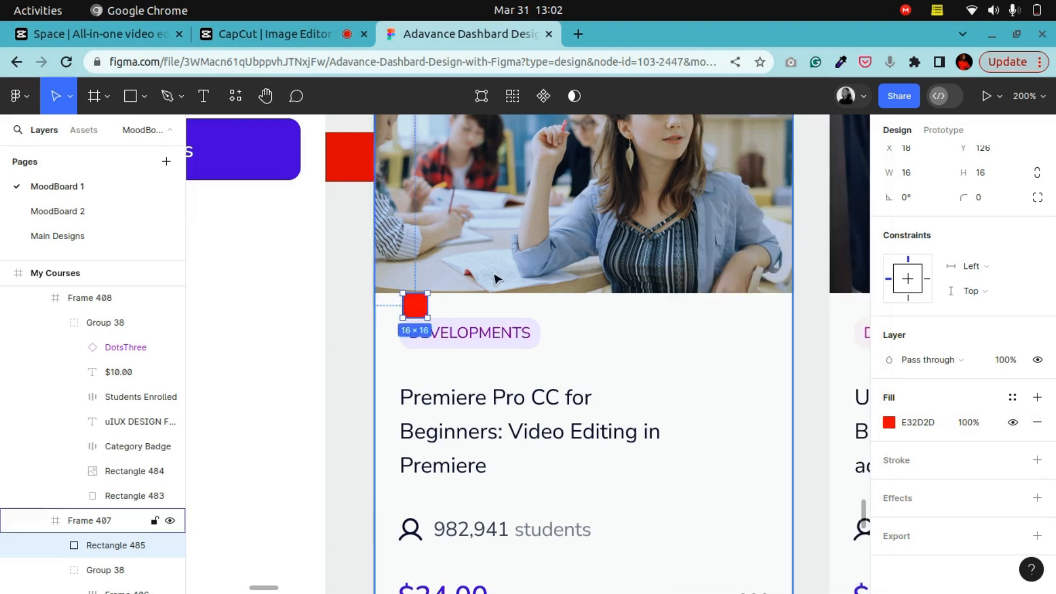
Mark the first card's side margins with 16 px wide red strips and its bottom margin with a copy of the red square
left_click_drag(414, 329, 366, 585)
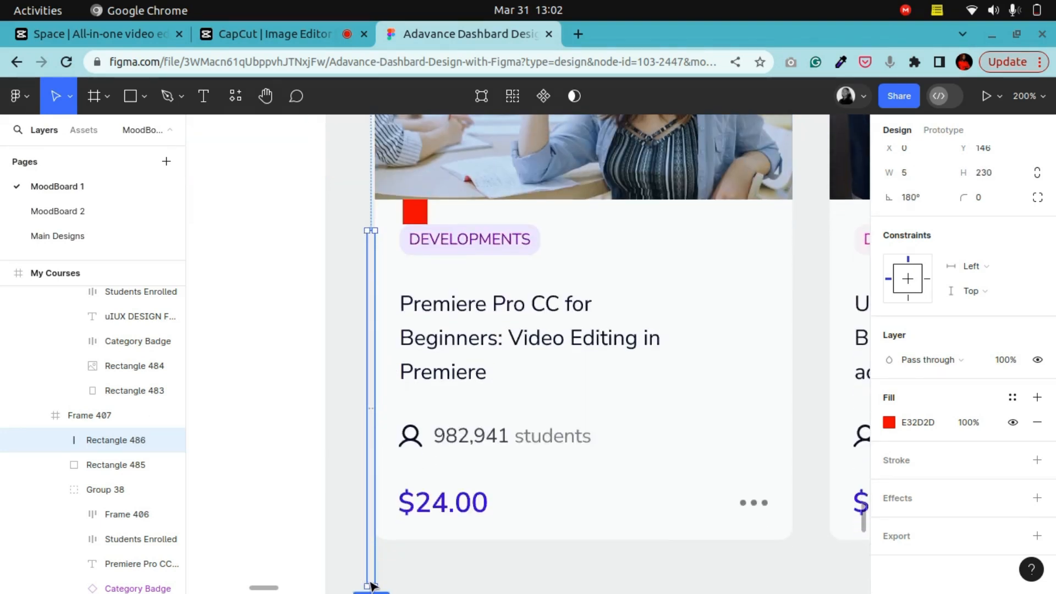
key("ctrl+z")
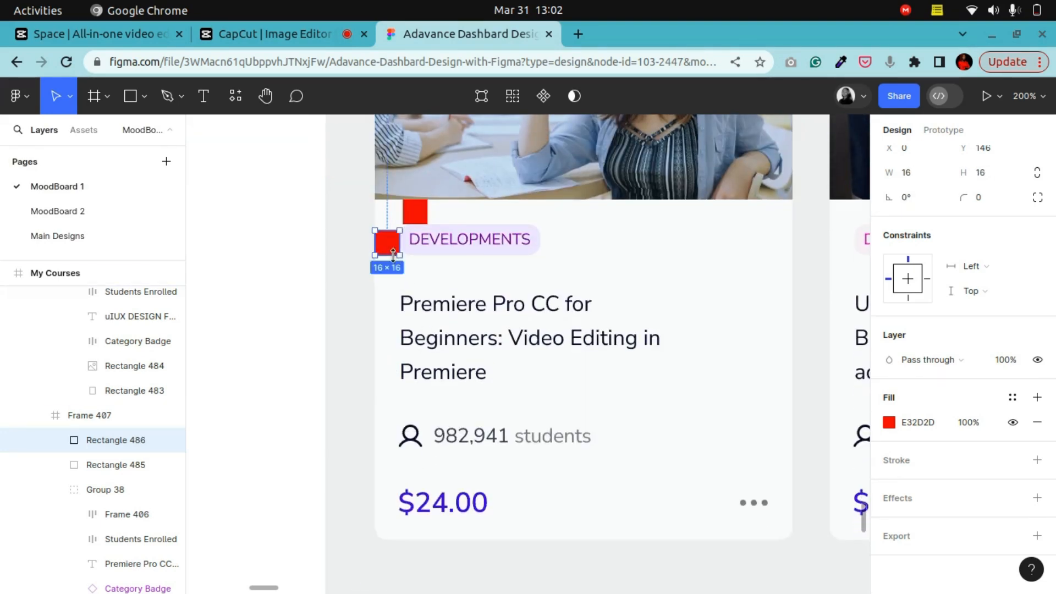
left_click_drag(393, 254, 783, 501)
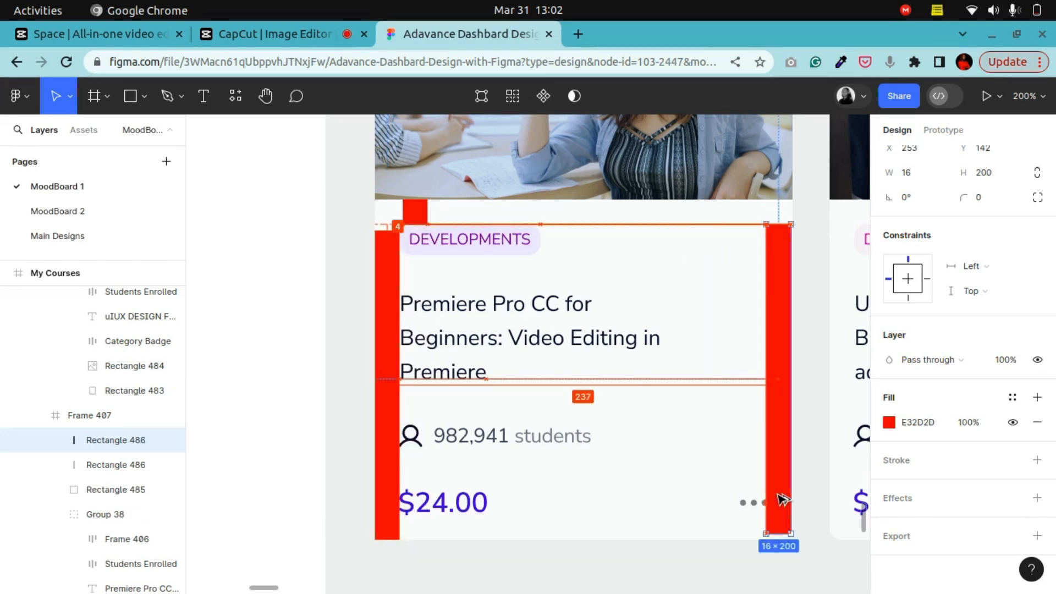
left_click(417, 216)
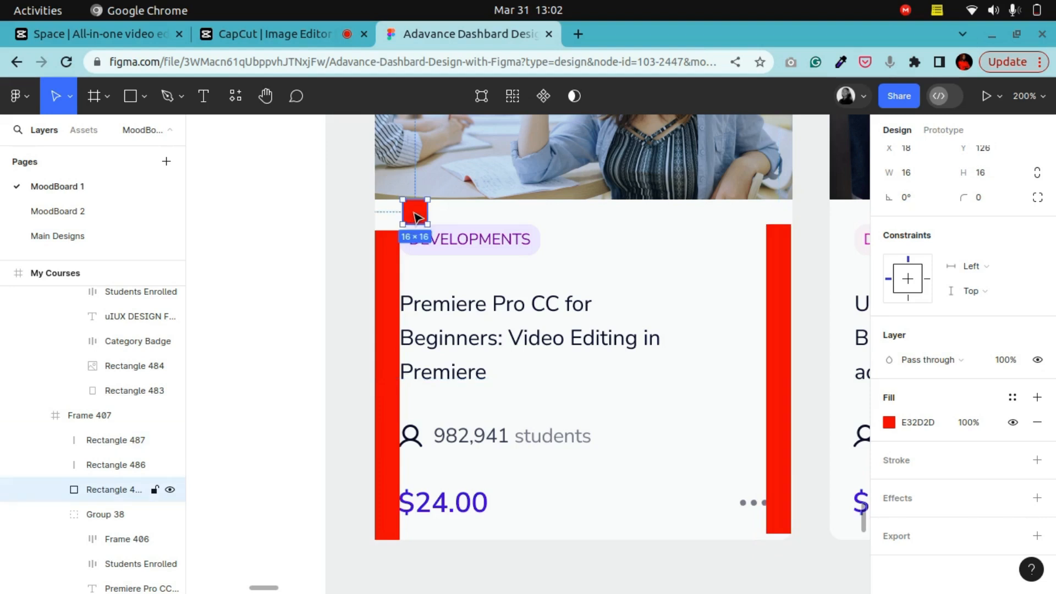
left_click_drag(416, 216, 417, 534, "alt")
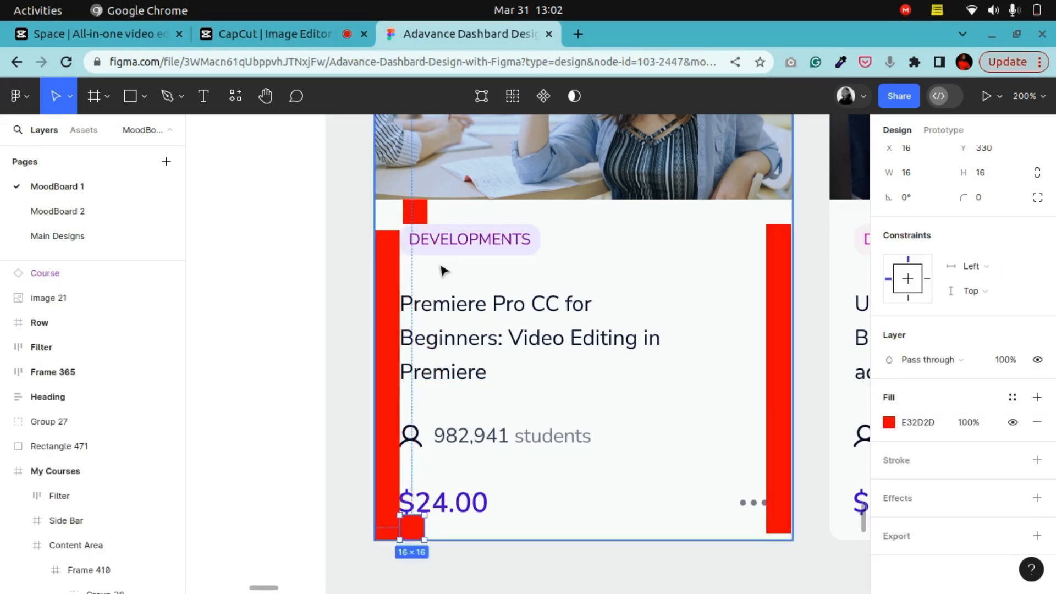
Select the first card's category badge, course title, student count and price row together to check the spacing between them
left_click(444, 251)
left_click(446, 253)
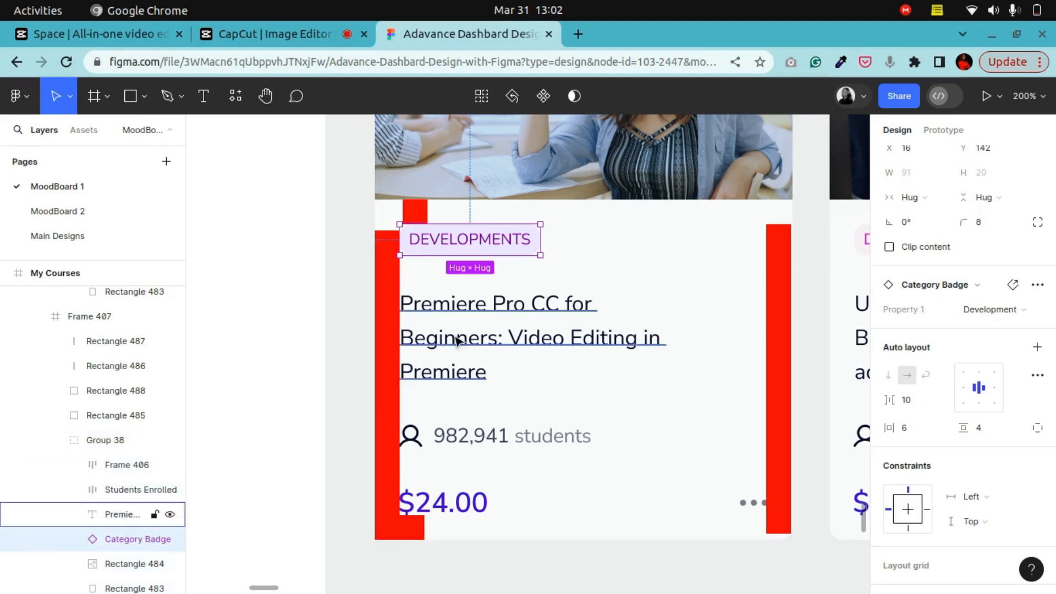
left_click(456, 341, "shift")
left_click(427, 443, "shift")
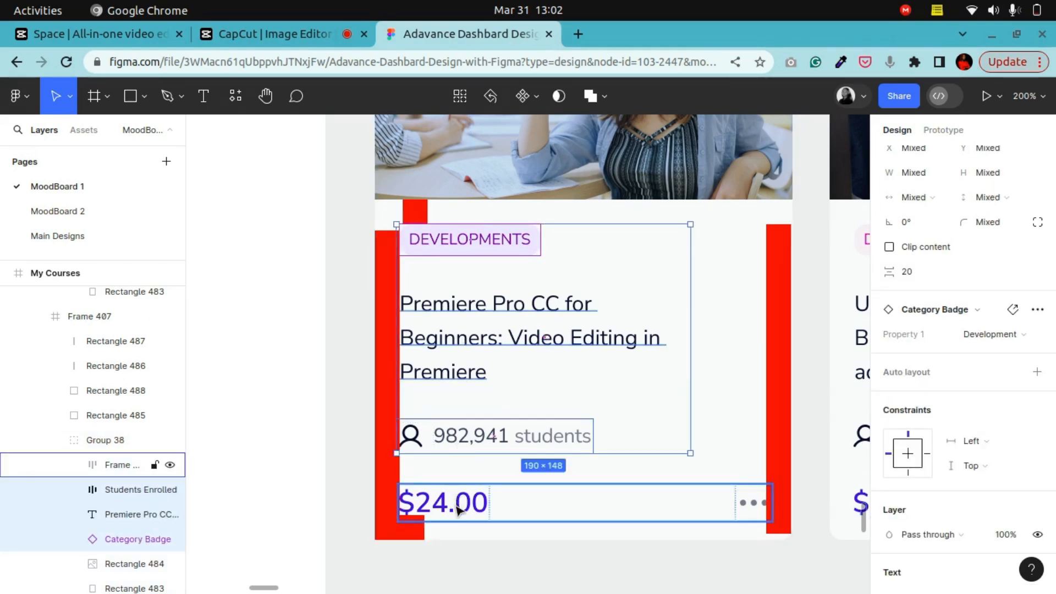
left_click(437, 500, "shift")
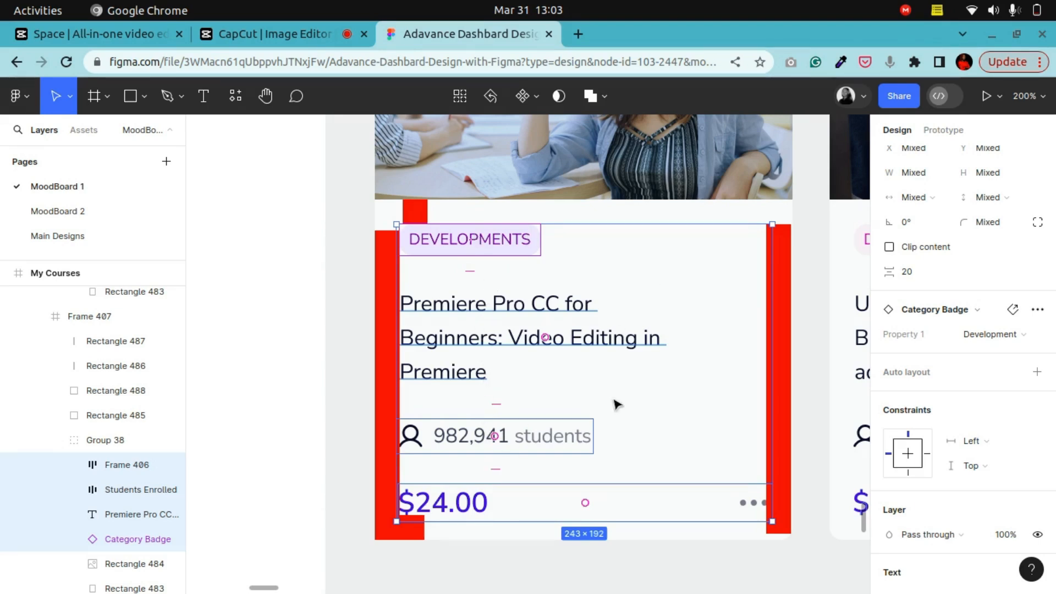
Delete all four red spacing markers from the first course card
left_click(412, 538)
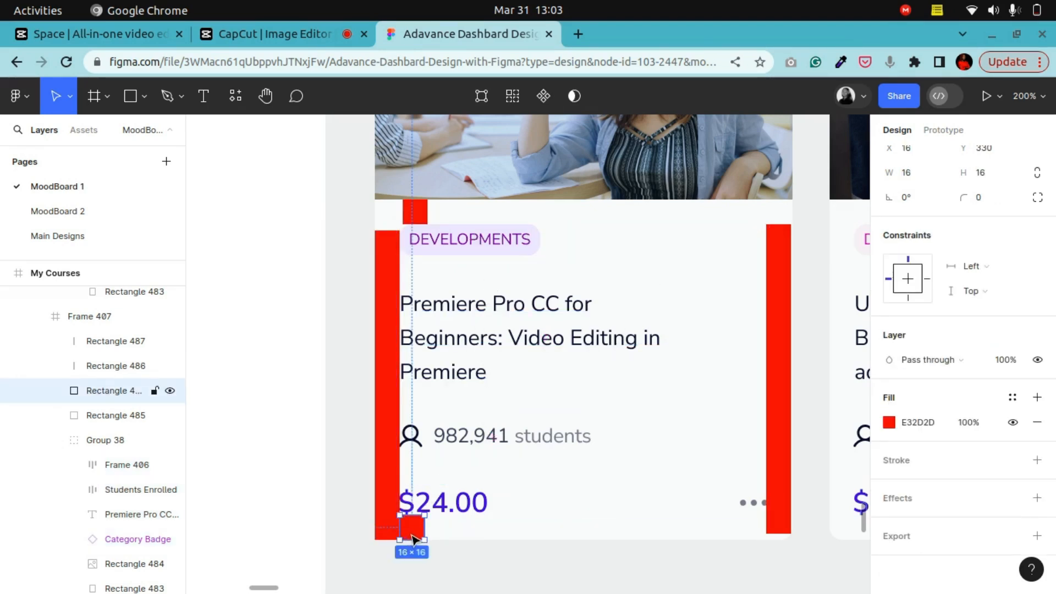
key("Delete")
left_click(396, 416)
left_click(397, 416)
left_click(396, 415)
key("Delete")
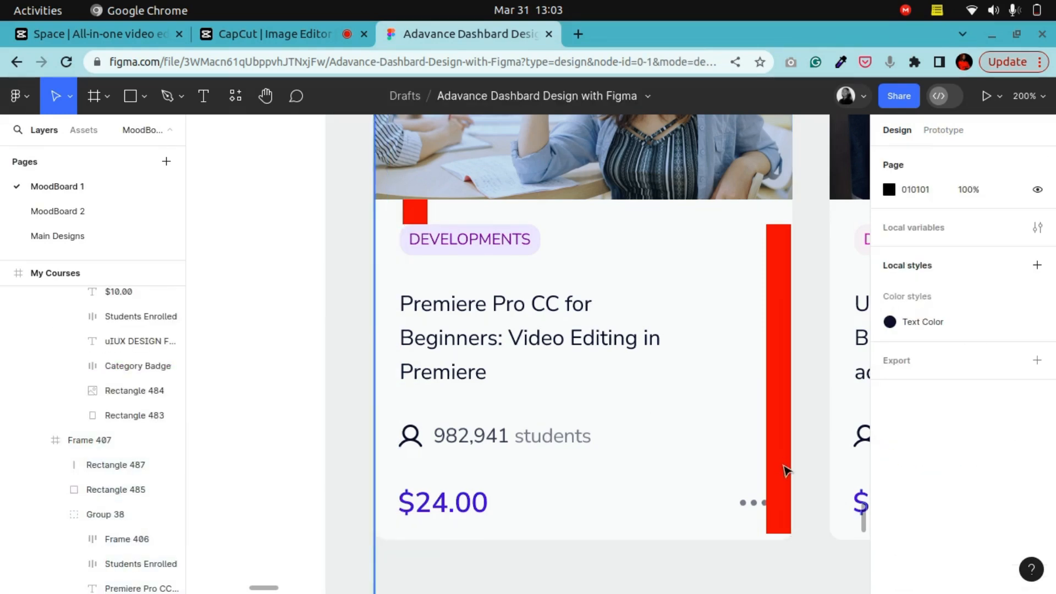
left_click(785, 484)
left_click(785, 485)
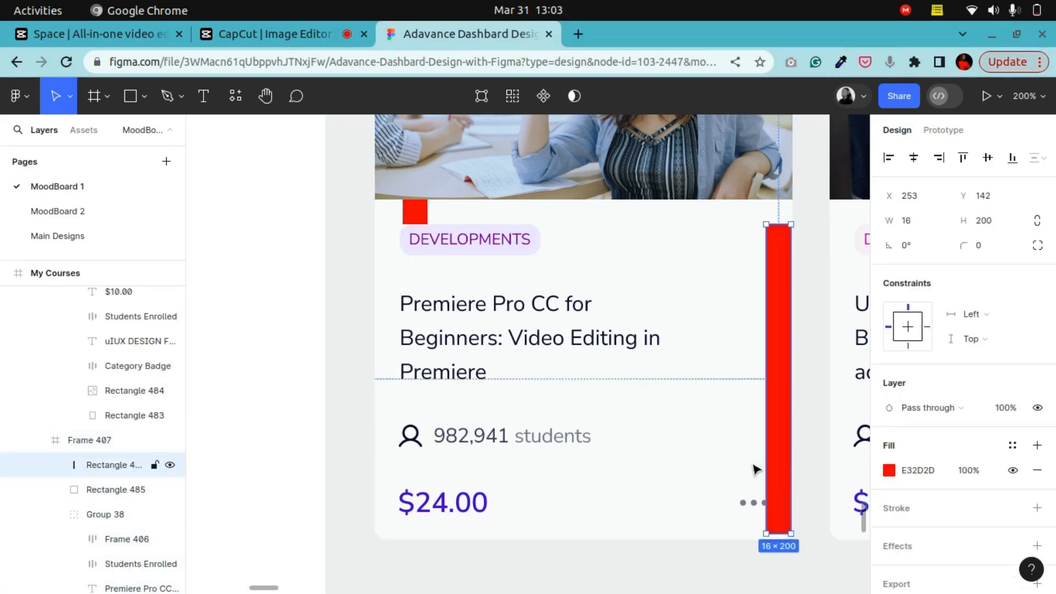
key("Delete")
left_click(414, 219)
left_click(414, 218)
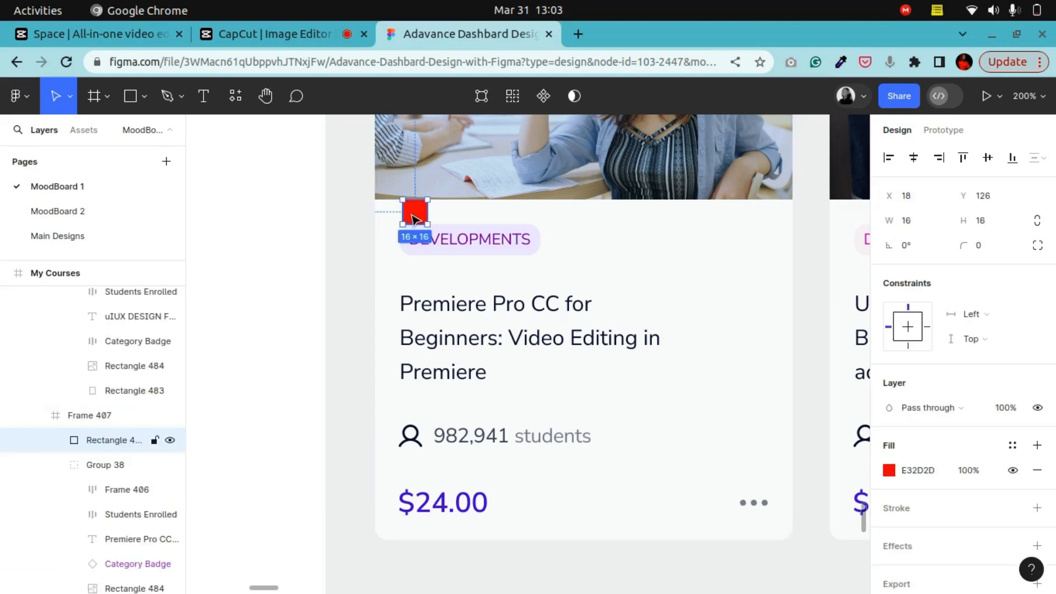
key("Delete")
Examine the spacing and layout of the course cards along the whole row
key("minus")
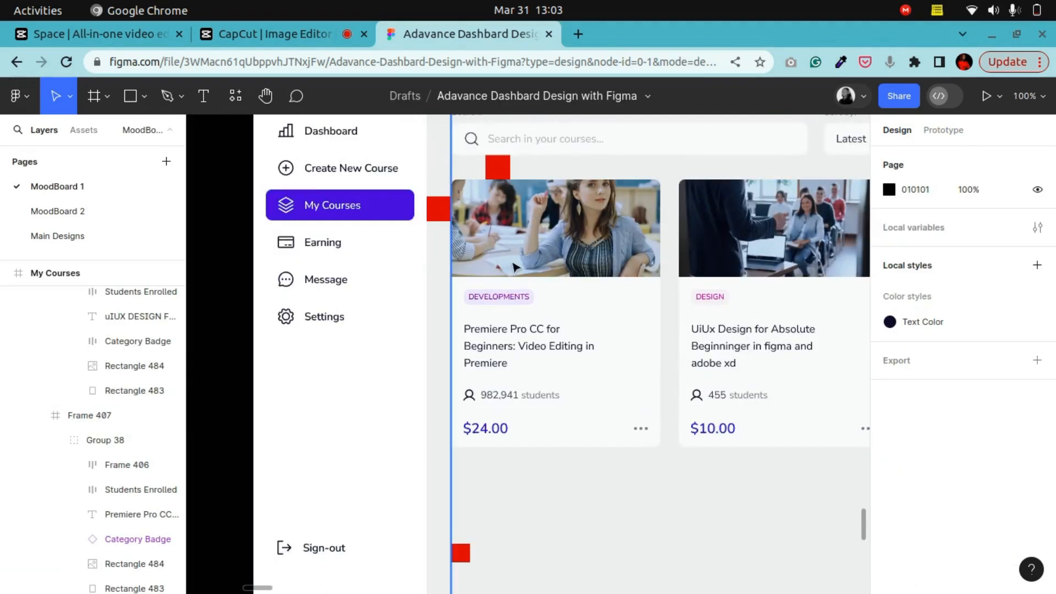
left_click(265, 96)
left_click_drag(622, 353, 390, 449)
left_click_drag(351, 417, 451, 391)
left_click_drag(540, 401, 392, 360)
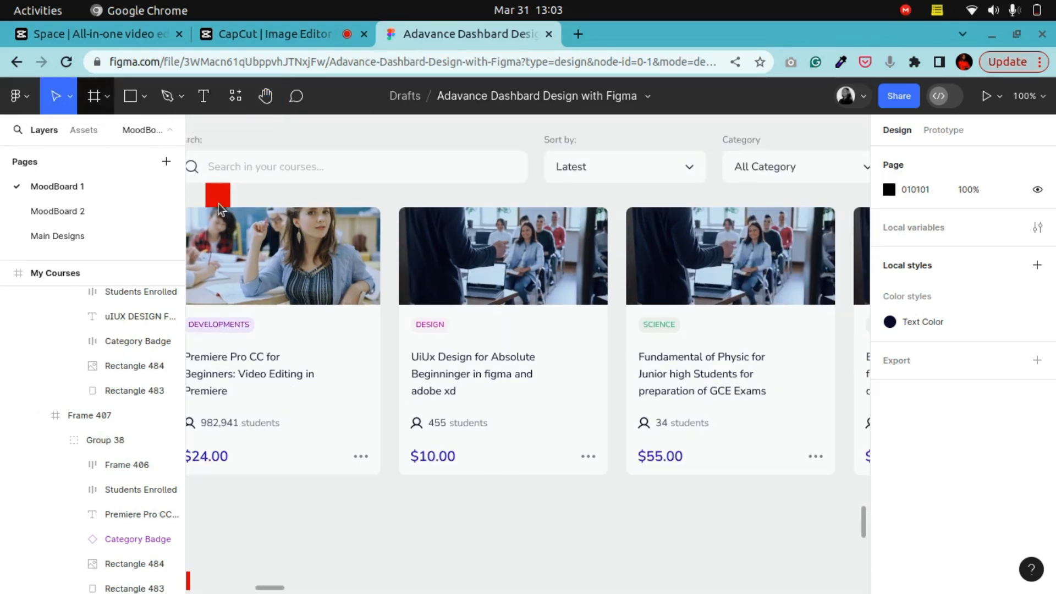
left_click_drag(297, 368, 371, 360)
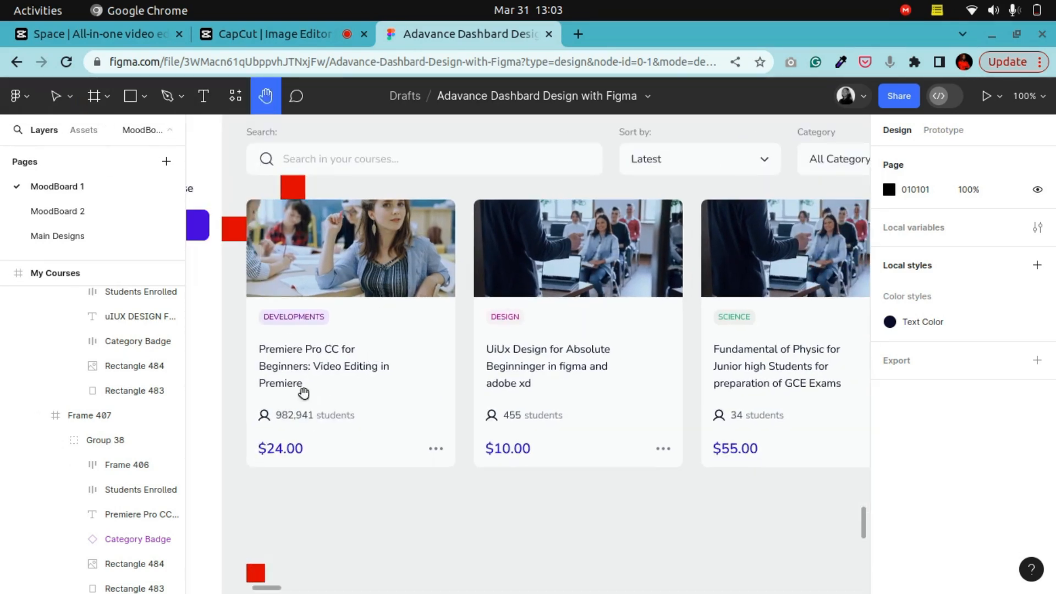
left_click_drag(494, 410, 328, 370)
left_click_drag(561, 367, 715, 422)
left_click_drag(636, 394, 496, 392)
left_click_drag(652, 367, 493, 370)
Run the Freepik plugin on the third card's image and search for "student in class"
left_click(50, 92)
left_click(594, 255)
double_click(594, 254)
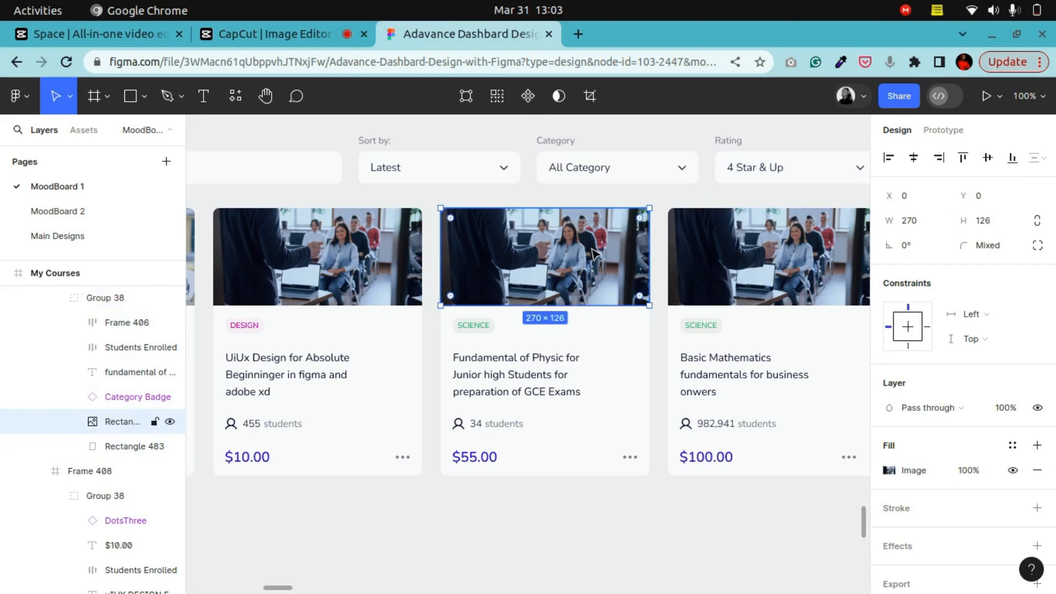
right_click(593, 254)
mouse_move(724, 456)
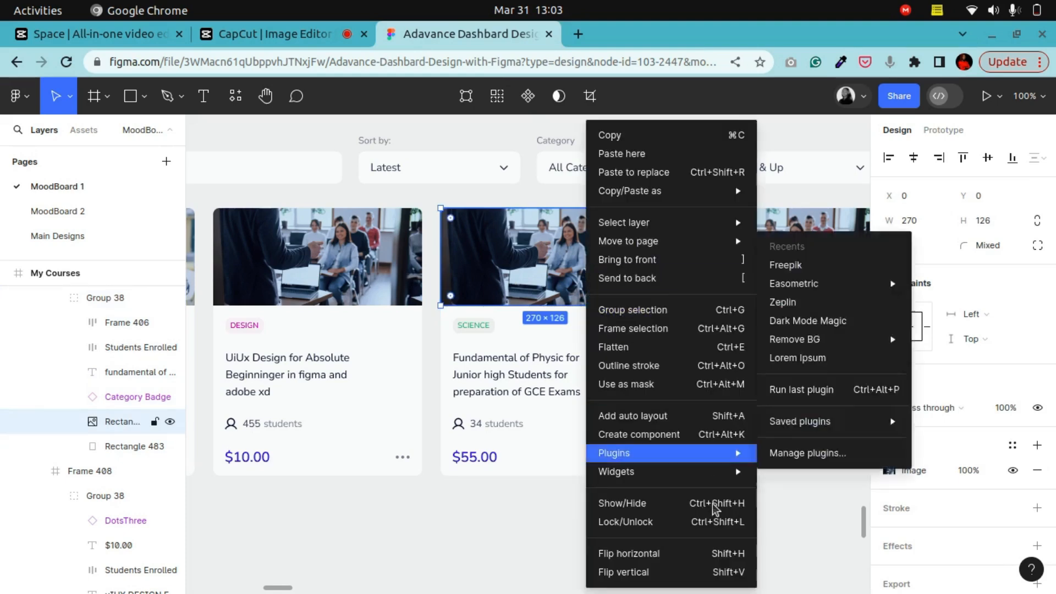
left_click(779, 266)
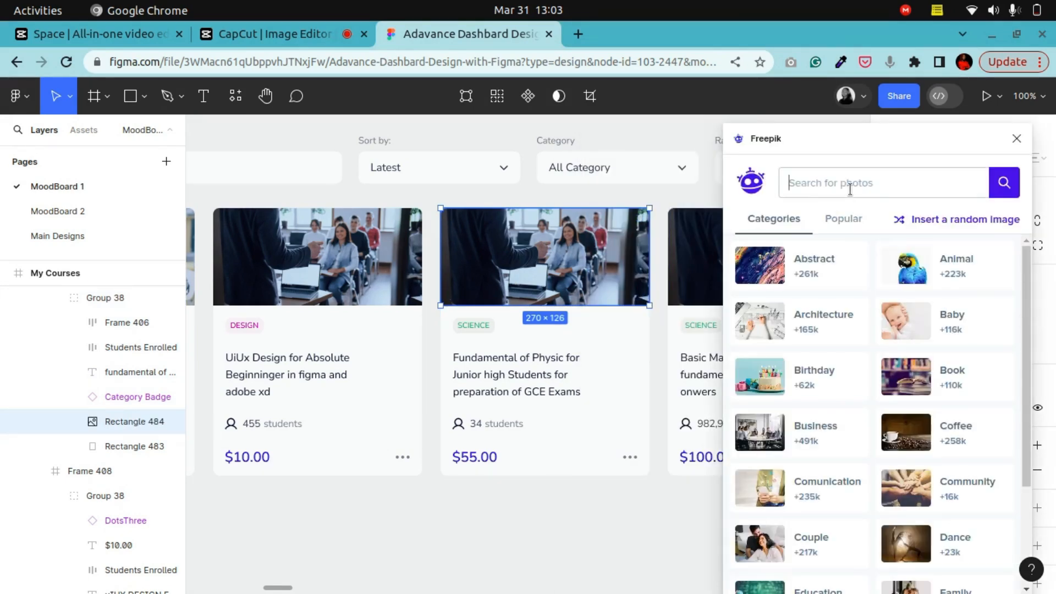
type("student in class")
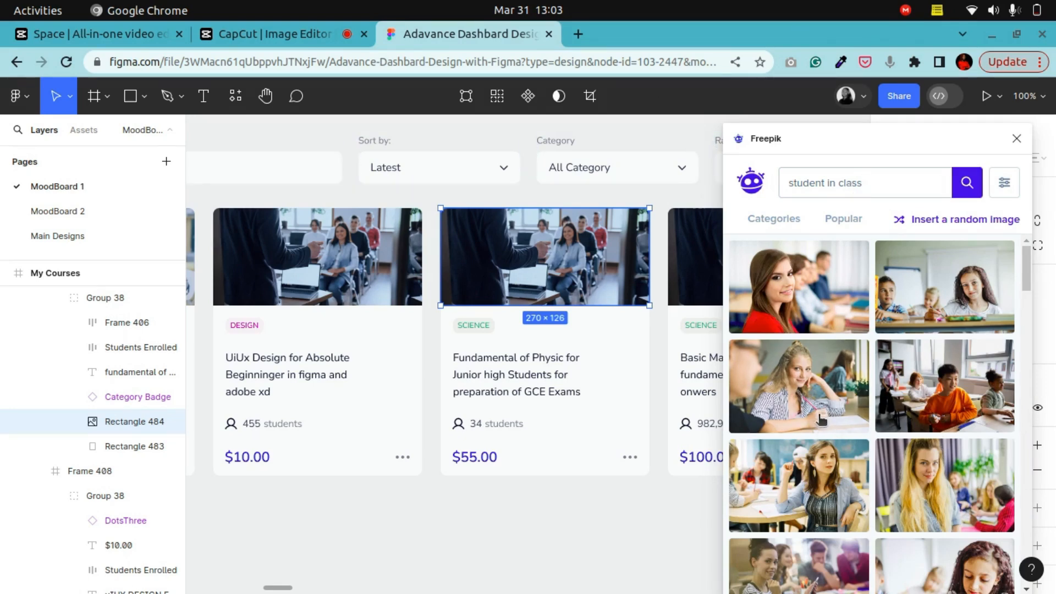
Browse the Freepik photos and fill the third card's image with the one of the woman in glasses resting her chin on her hand
scroll(821, 435, "down", 2)
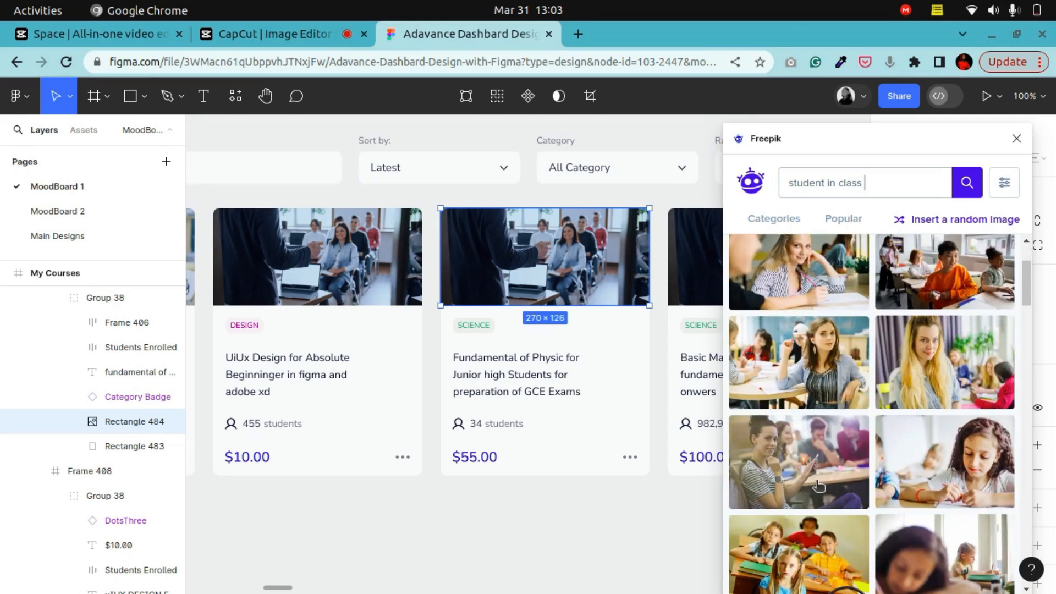
scroll(813, 488, "down", 5)
scroll(942, 410, "down", 4)
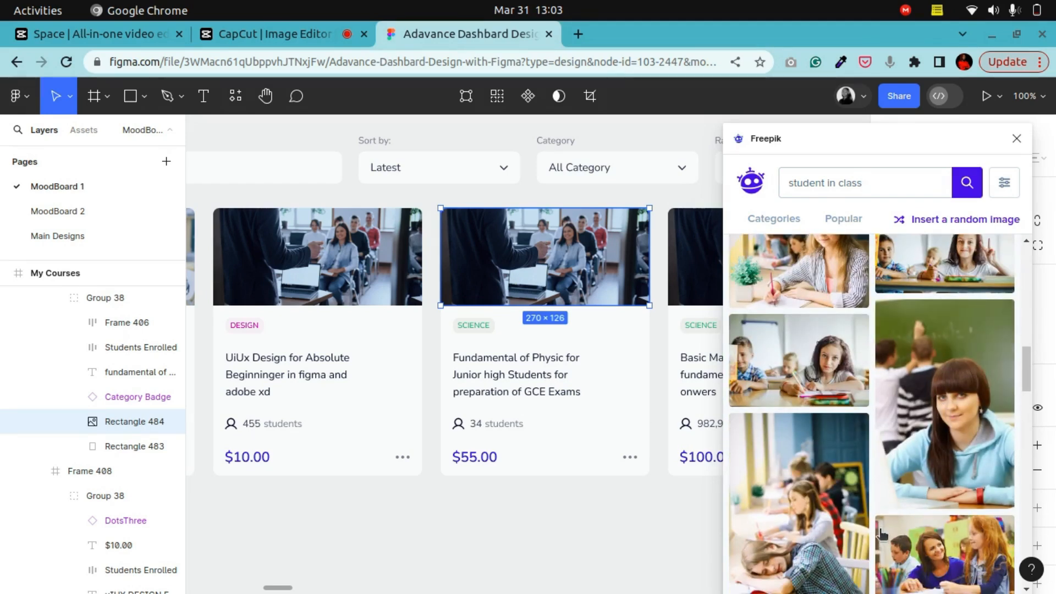
scroll(881, 533, "down", 4)
scroll(881, 533, "down", 4)
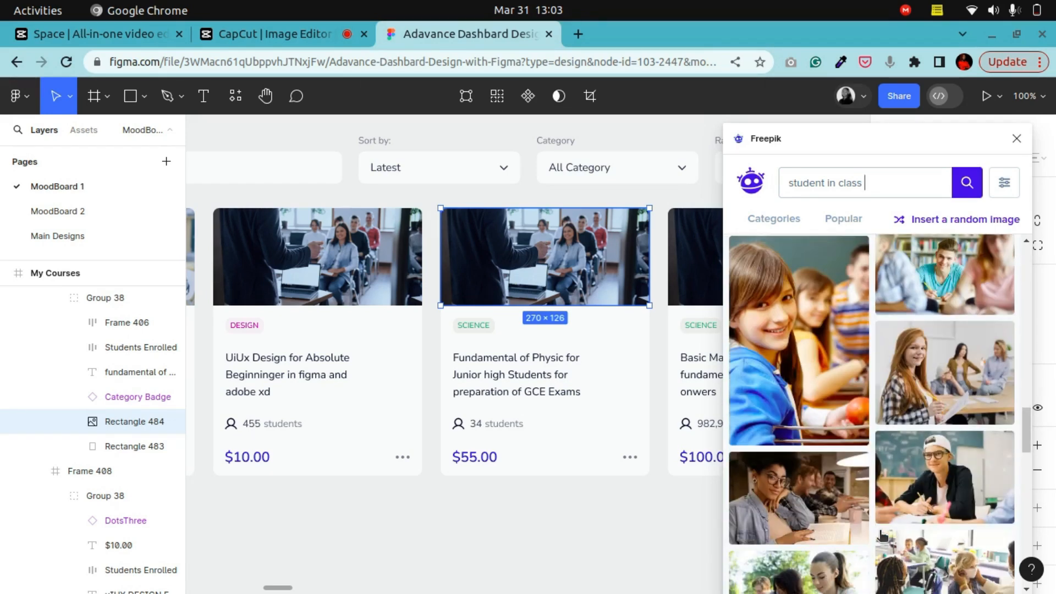
scroll(907, 433, "down", 5)
scroll(908, 433, "up", 3)
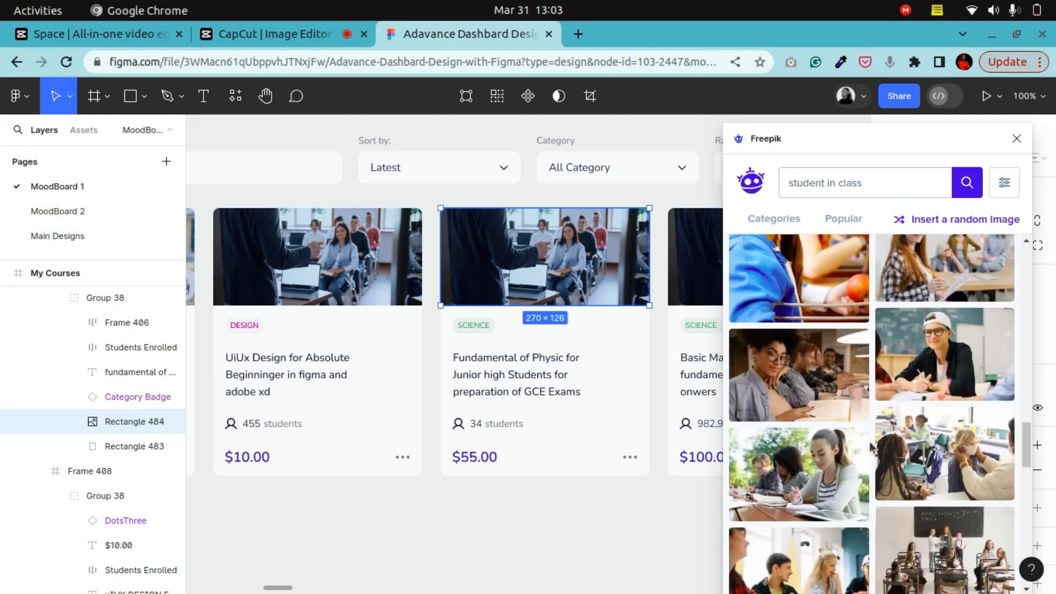
left_click(810, 395)
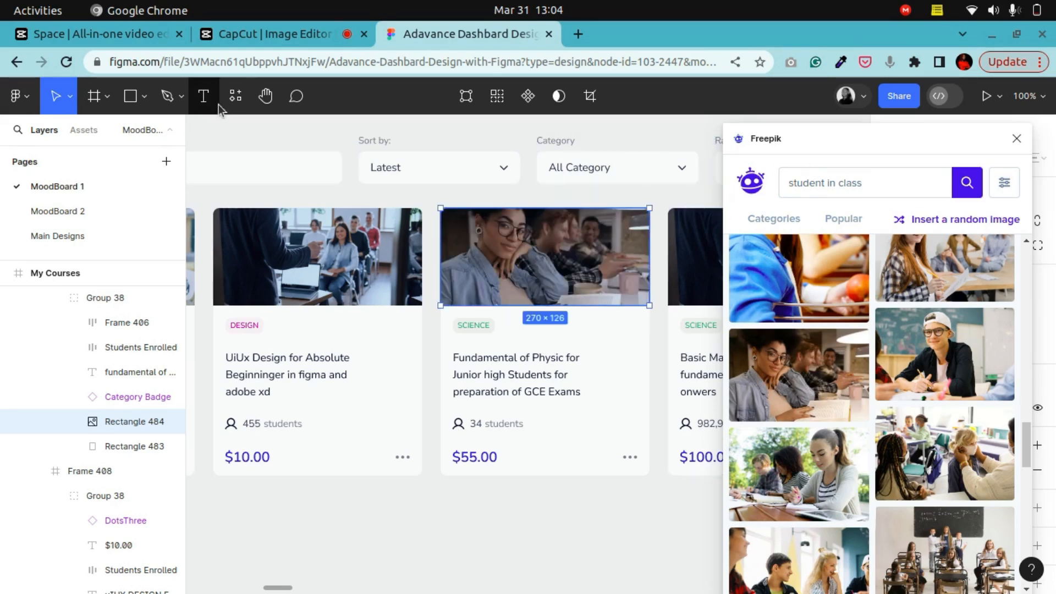
Fill the fourth course card's image with the Freepik photo of the smiling long-haired woman at a laptop before a teal wall, and close the plugin
left_click(266, 95)
scroll(469, 347, "right", 5)
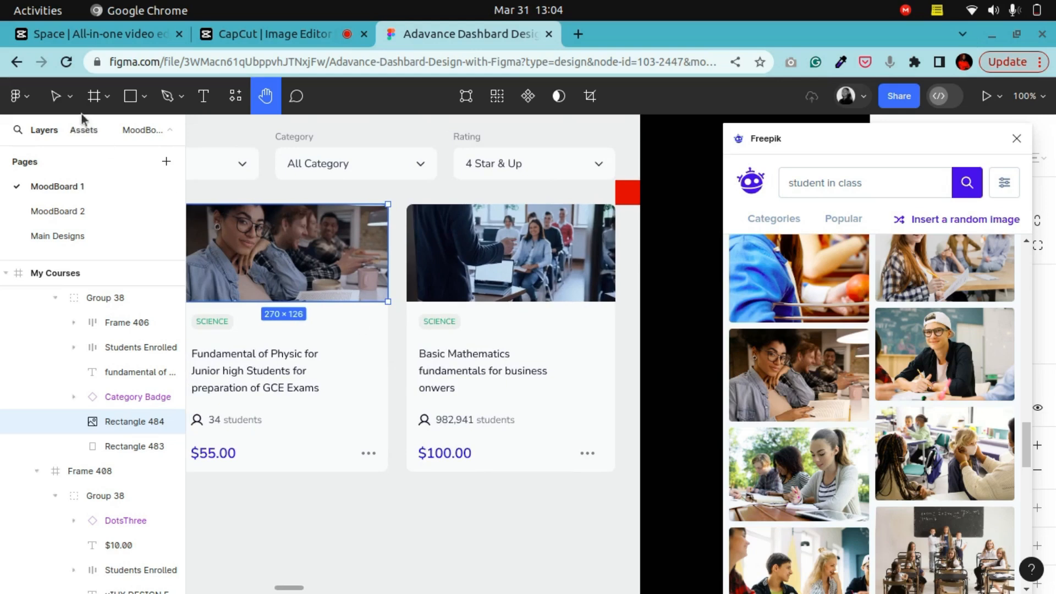
left_click(56, 95)
left_click(491, 251)
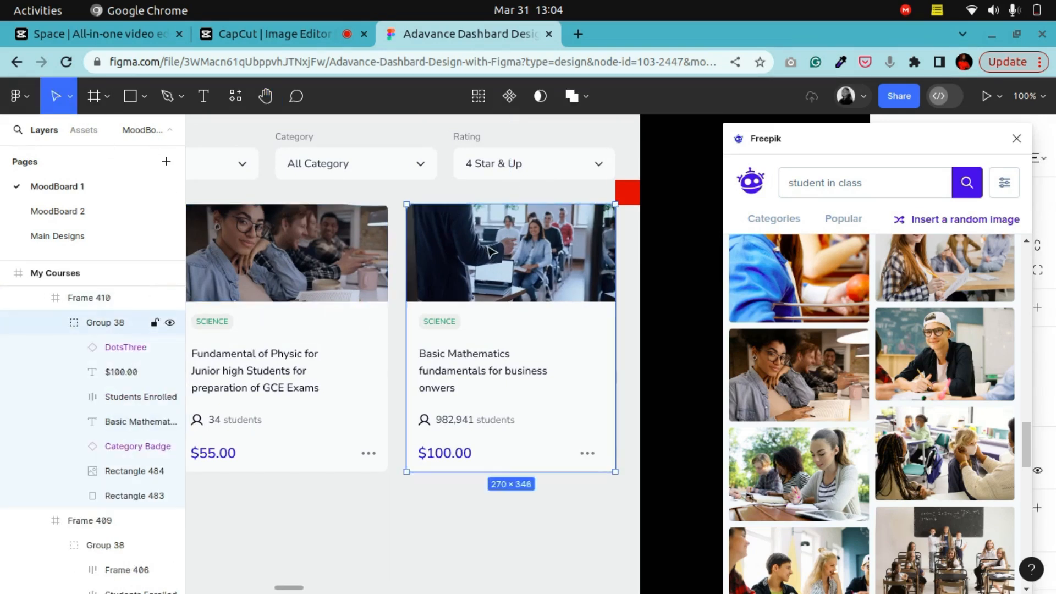
left_click(492, 251)
scroll(882, 472, "down", 5)
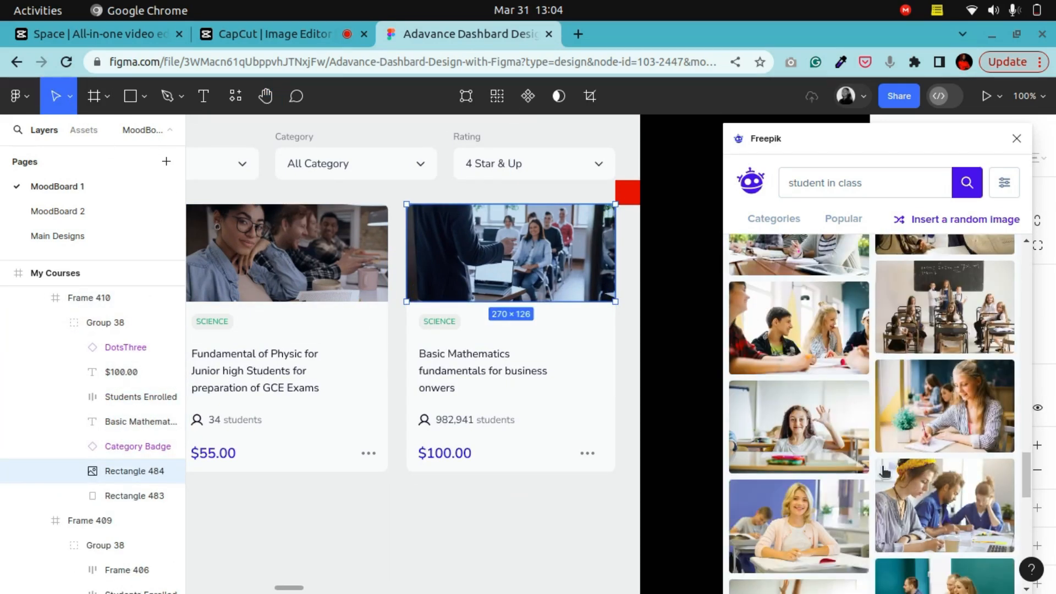
scroll(883, 472, "down", 4)
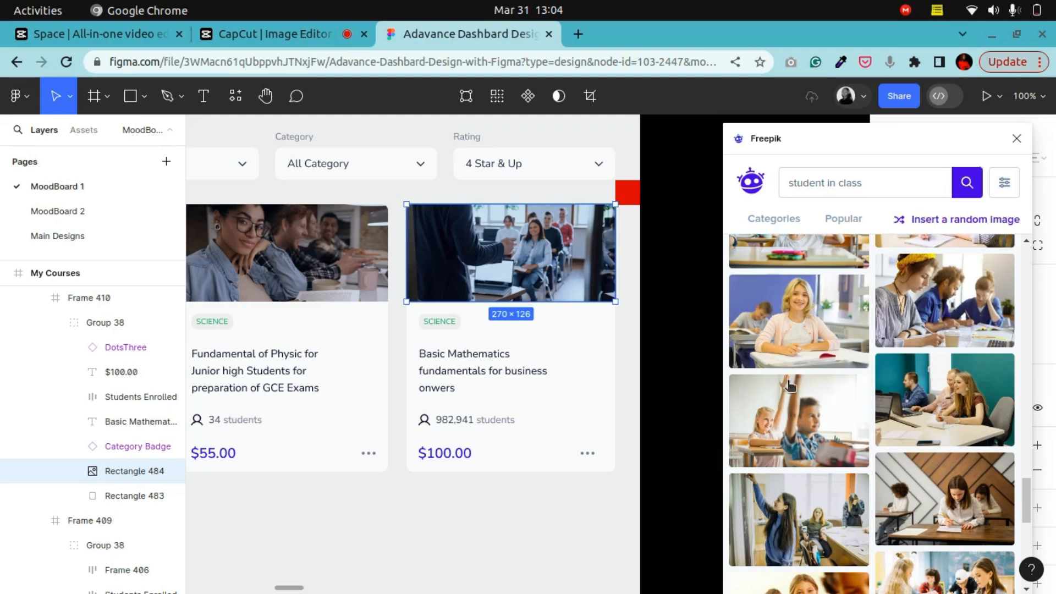
scroll(912, 415, "down", 2)
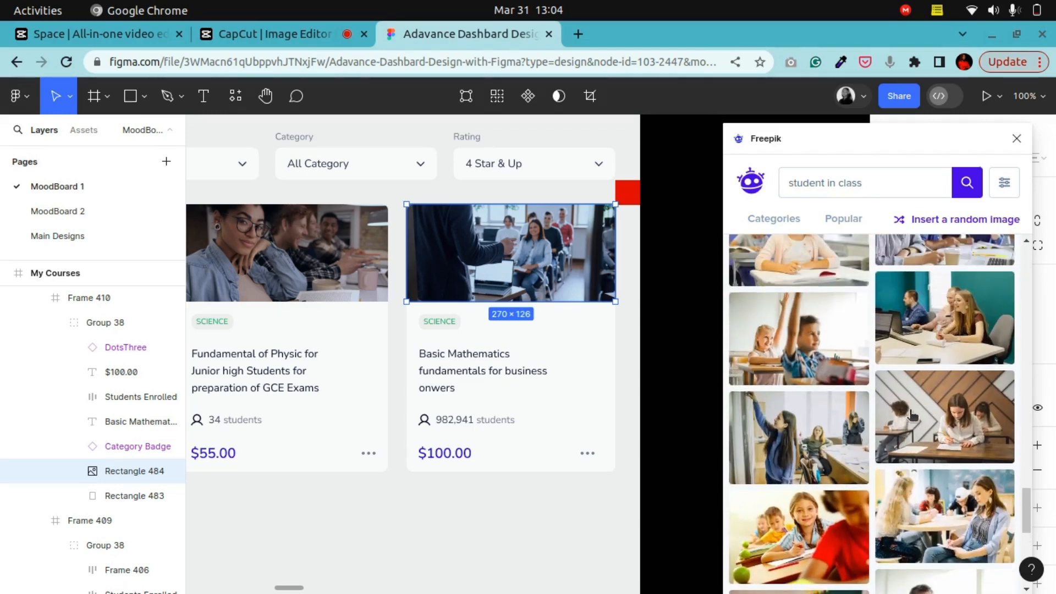
left_click(952, 317)
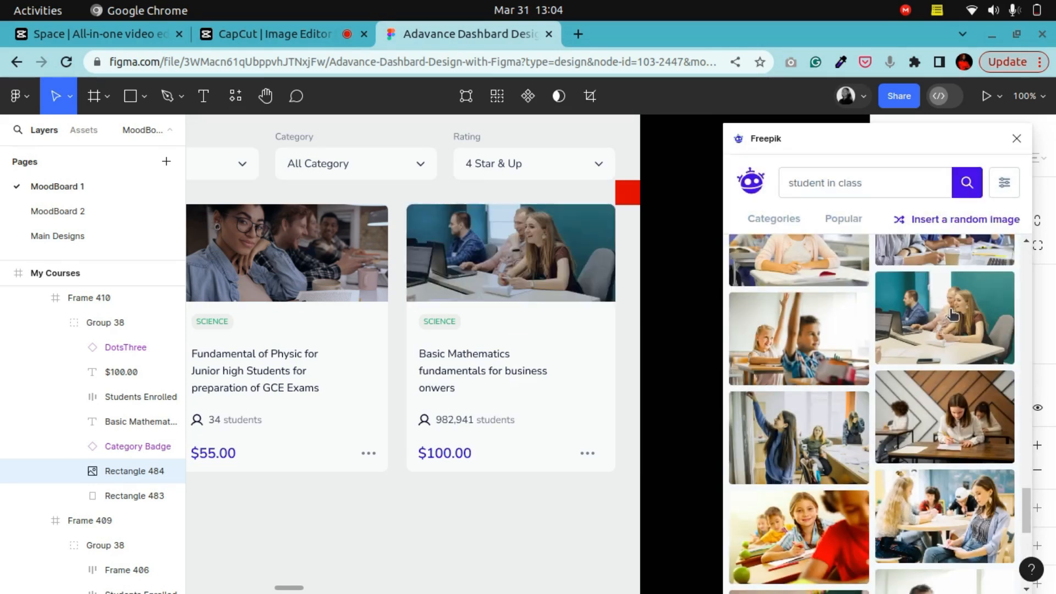
left_click(1017, 138)
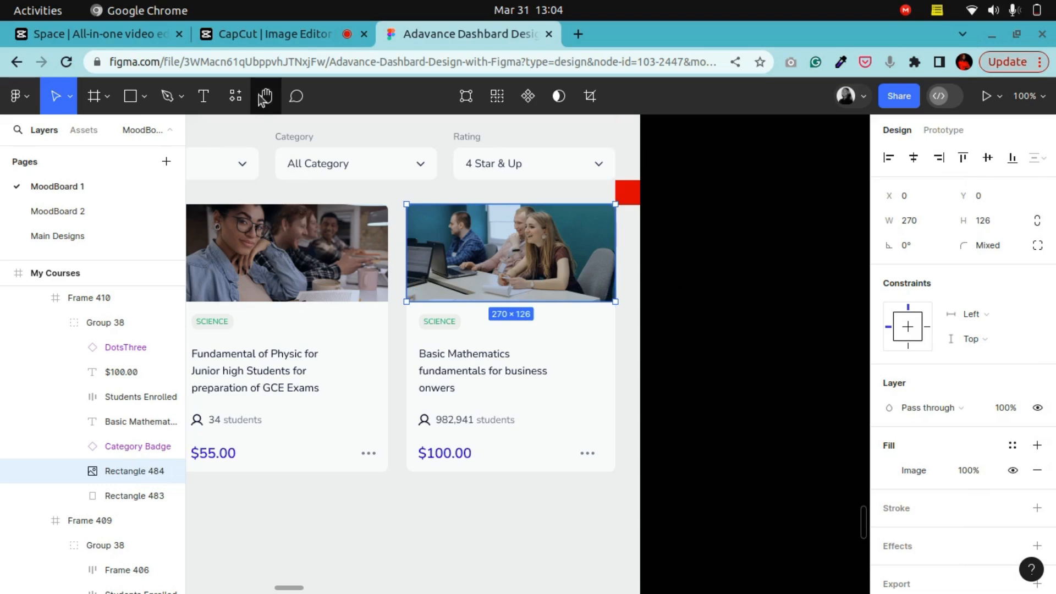
Inspect the image fill settings of the third course card's photo and close them without editing
left_click(266, 96)
left_click_drag(349, 321, 505, 334)
scroll(505, 334, "down", 1)
left_click_drag(424, 358, 494, 320)
scroll(545, 309, "up", 1)
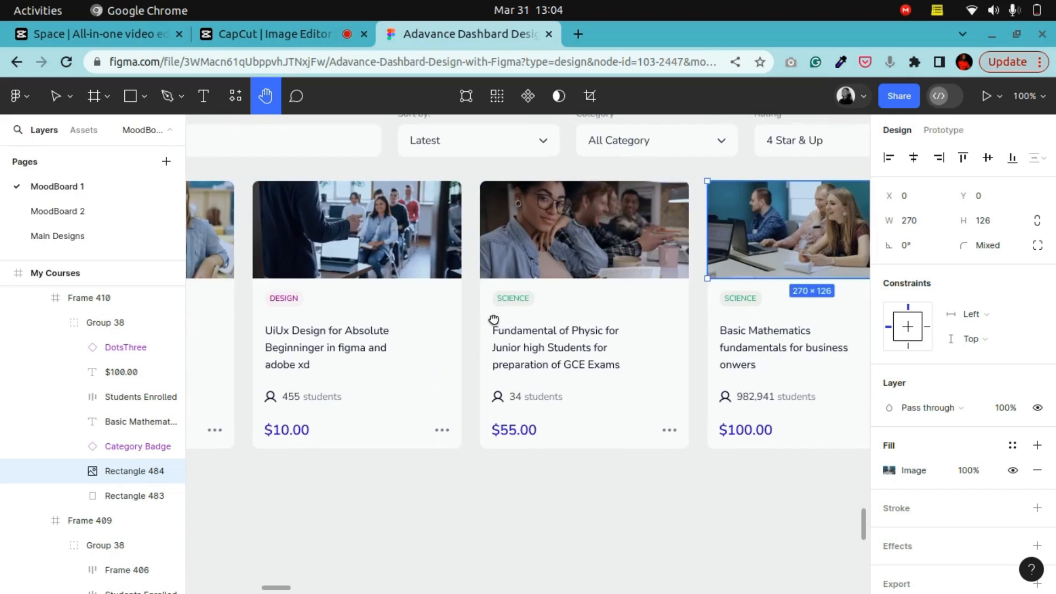
left_click(55, 96)
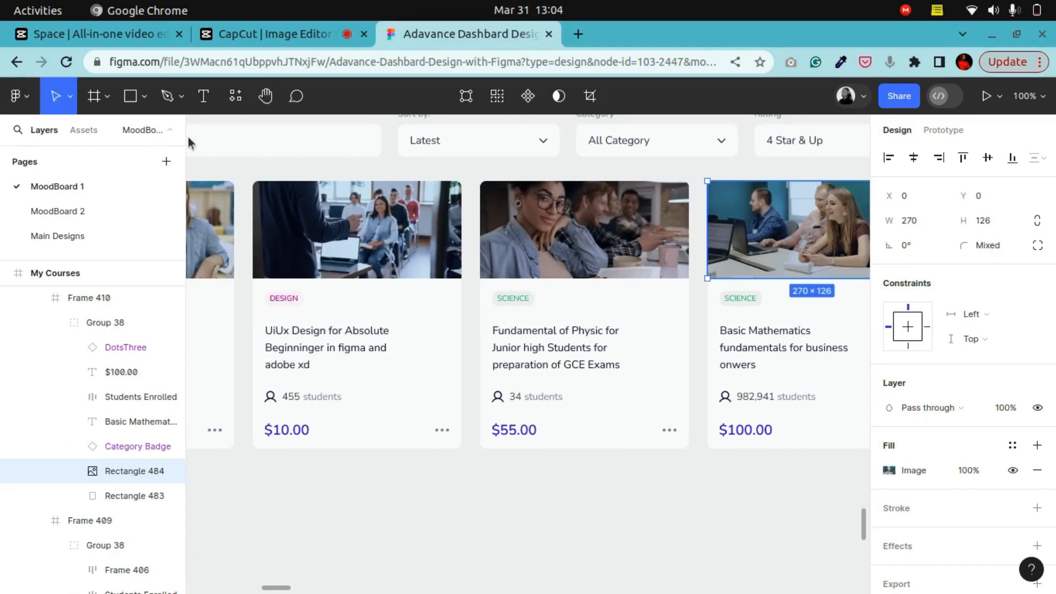
left_click(539, 242)
double_click(539, 242)
left_click(889, 471)
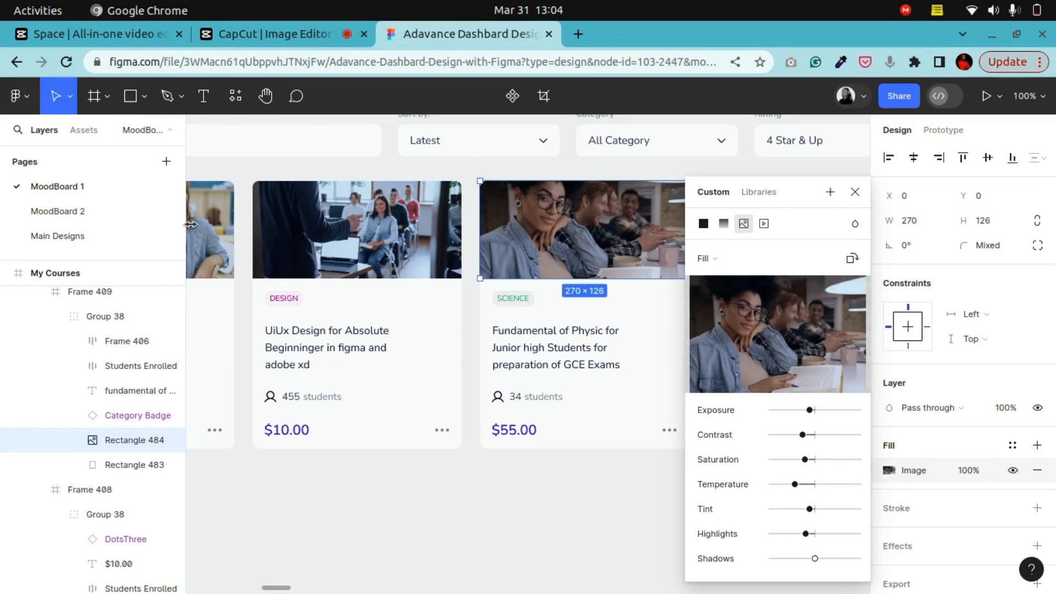
left_click(855, 192)
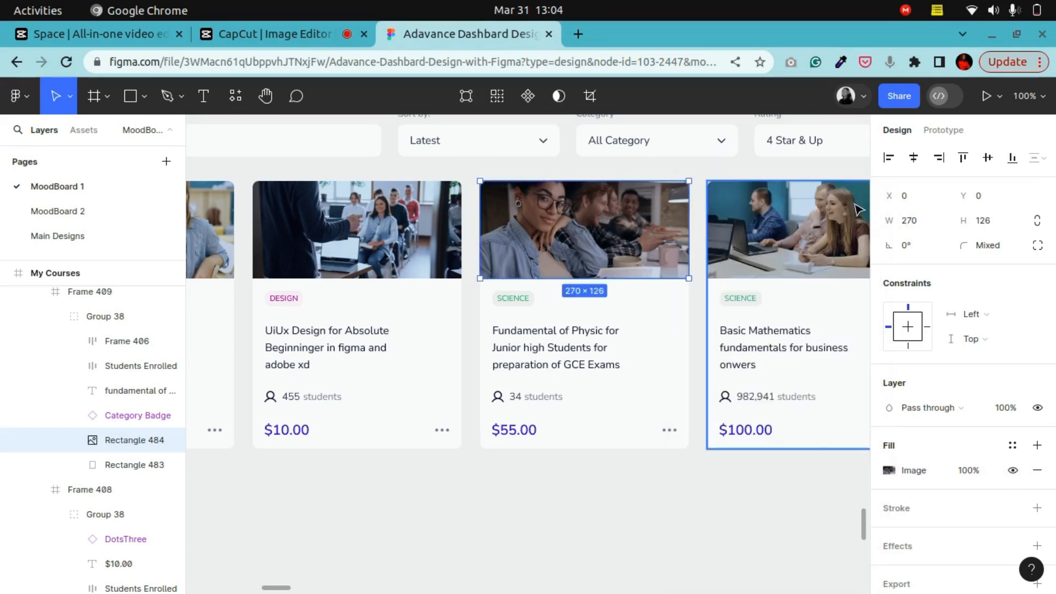
Select all four course cards on the My Courses page and group them
key("ctrl+minus")
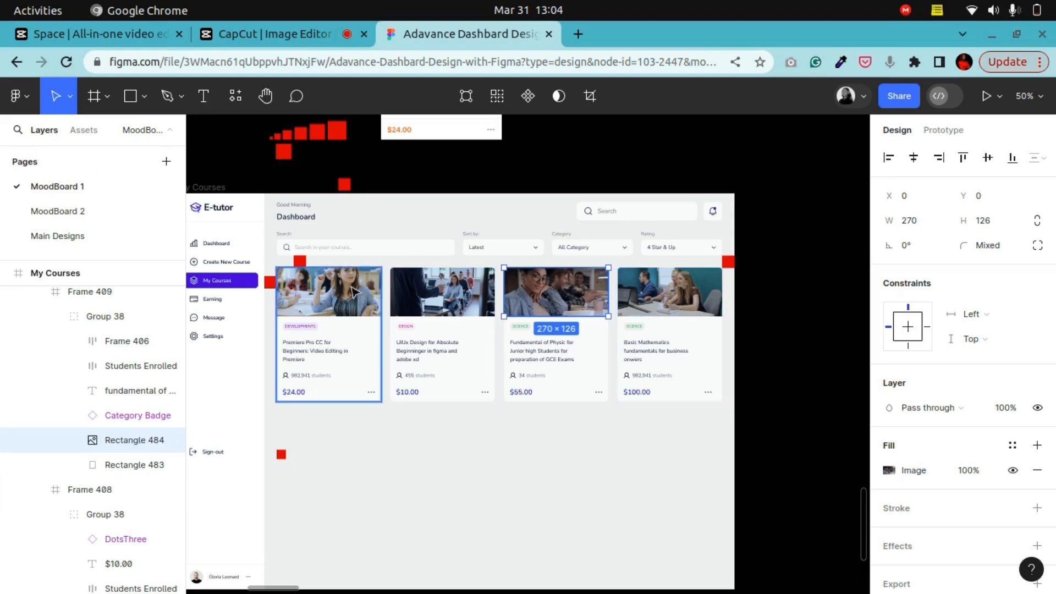
left_click(738, 349)
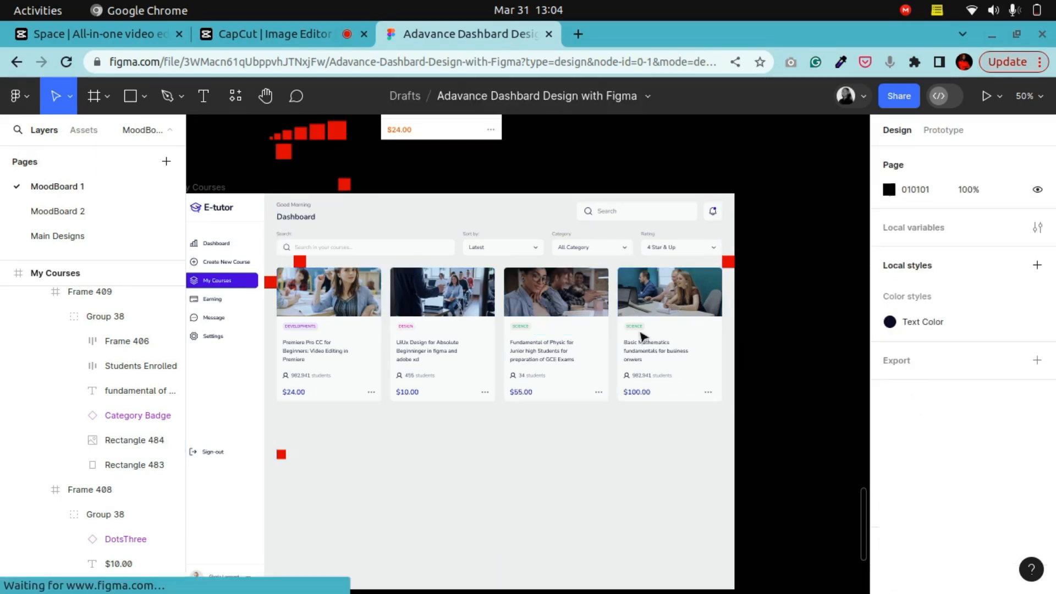
left_click(318, 338)
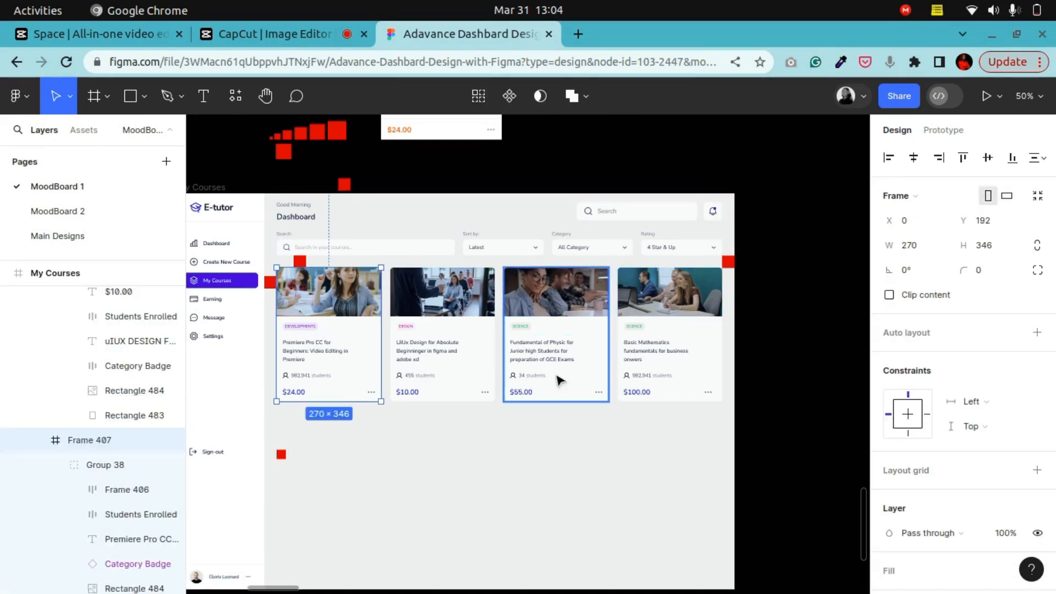
left_click(469, 346, "shift")
left_click(551, 340, "shift")
left_click(652, 341, "shift")
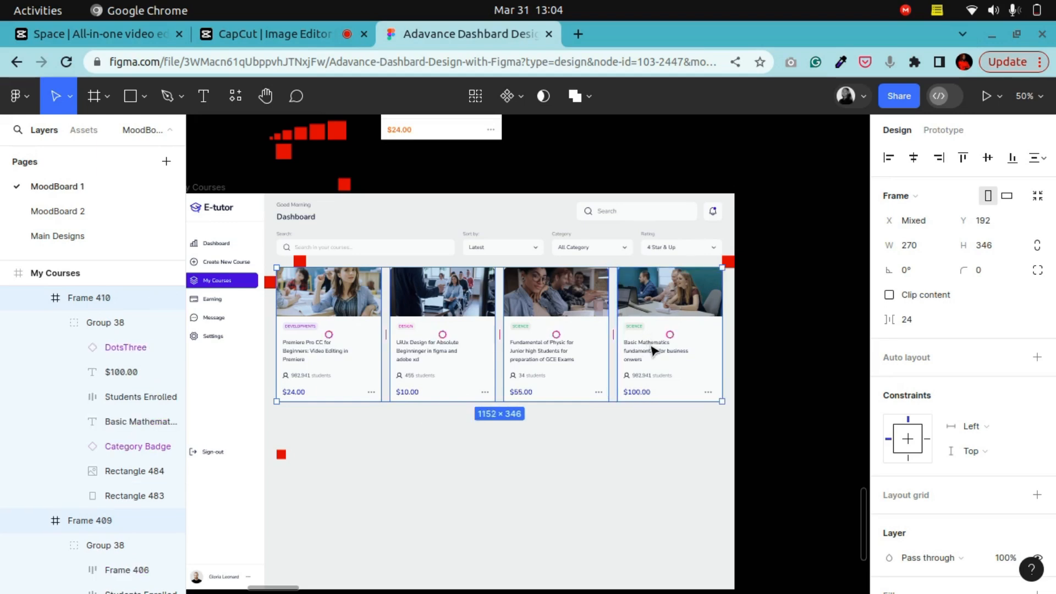
right_click(652, 355)
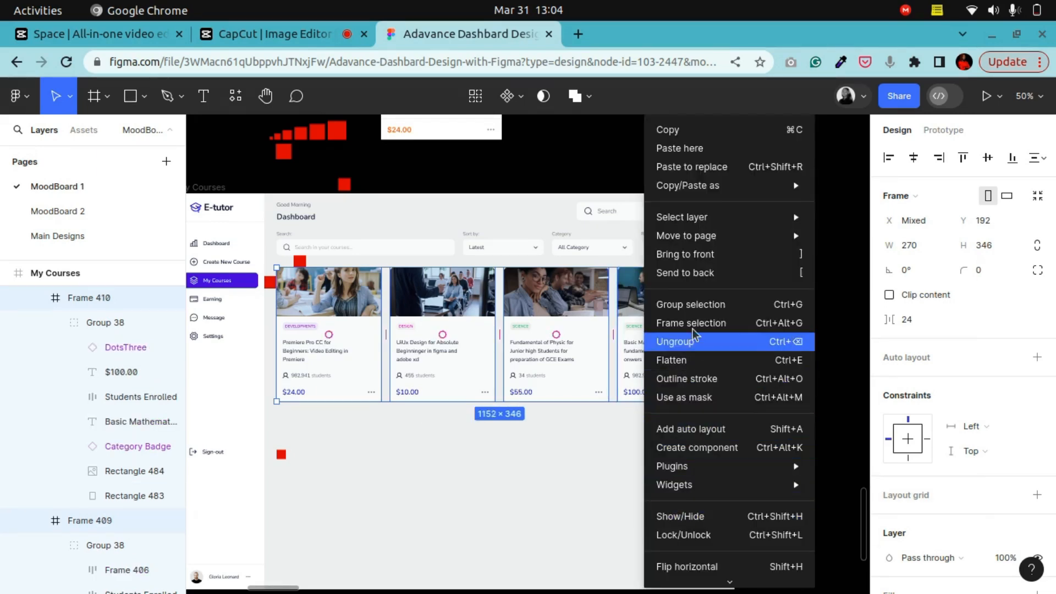
left_click(698, 304)
key("shift+0")
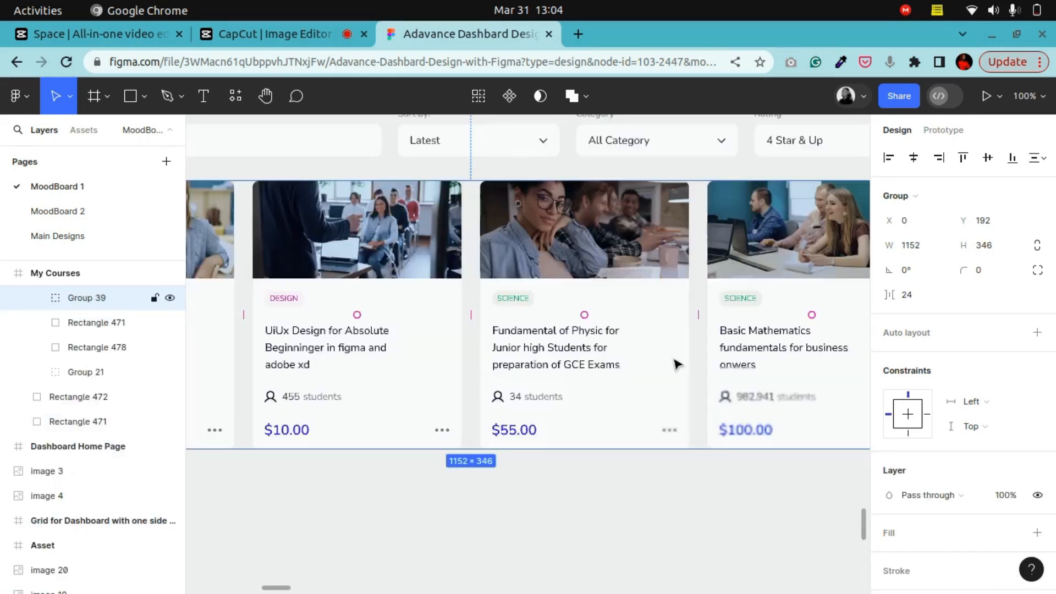
Inspect the text properties of the first card's title, its students row and the second card's title inside the group
left_click(265, 97)
left_click_drag(220, 278, 430, 289)
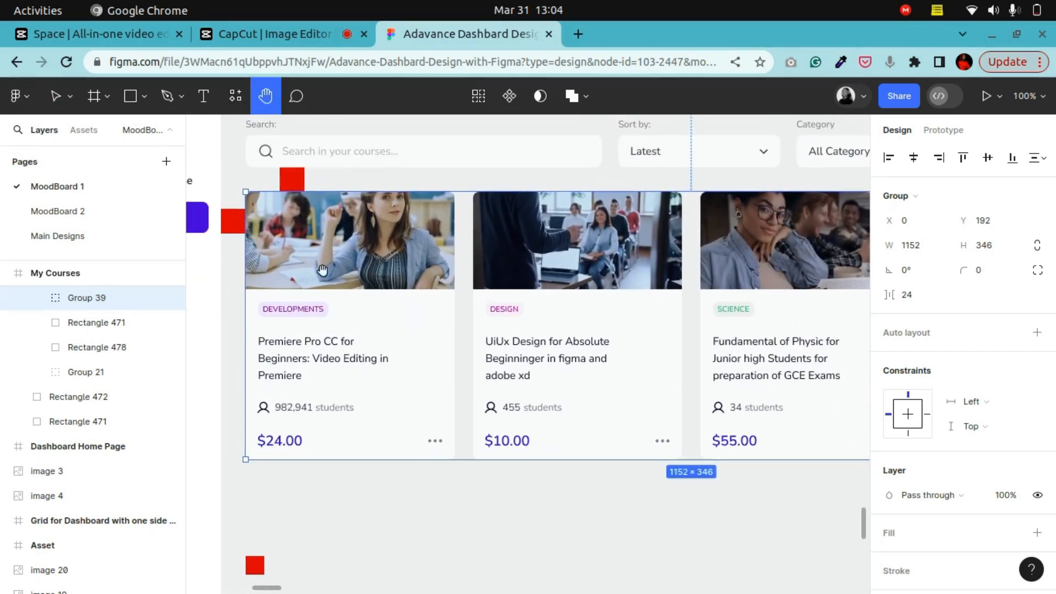
left_click(55, 97)
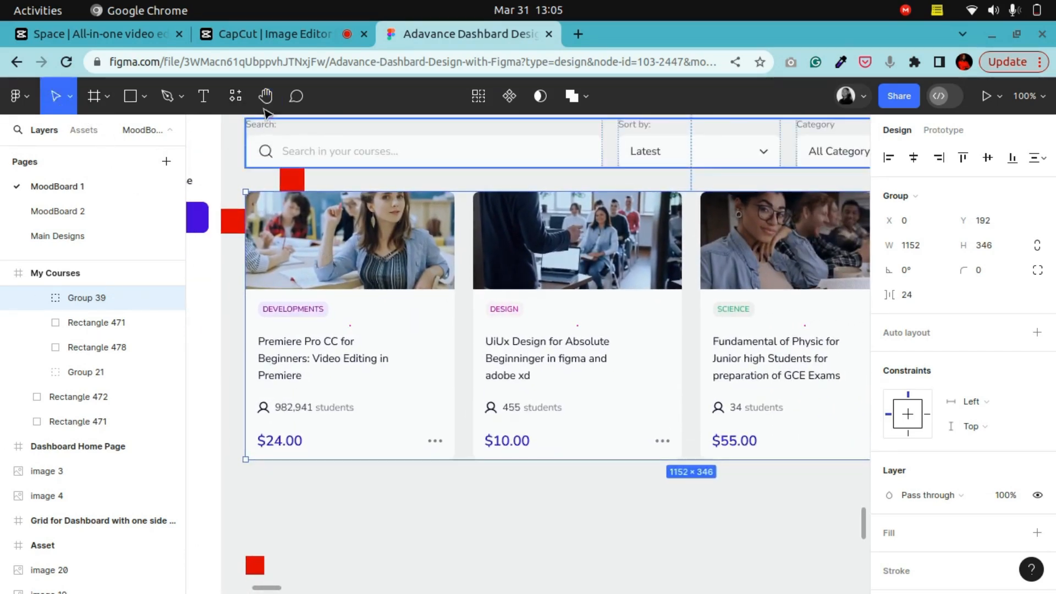
key("h")
left_click_drag(362, 304, 476, 219)
left_click(57, 98)
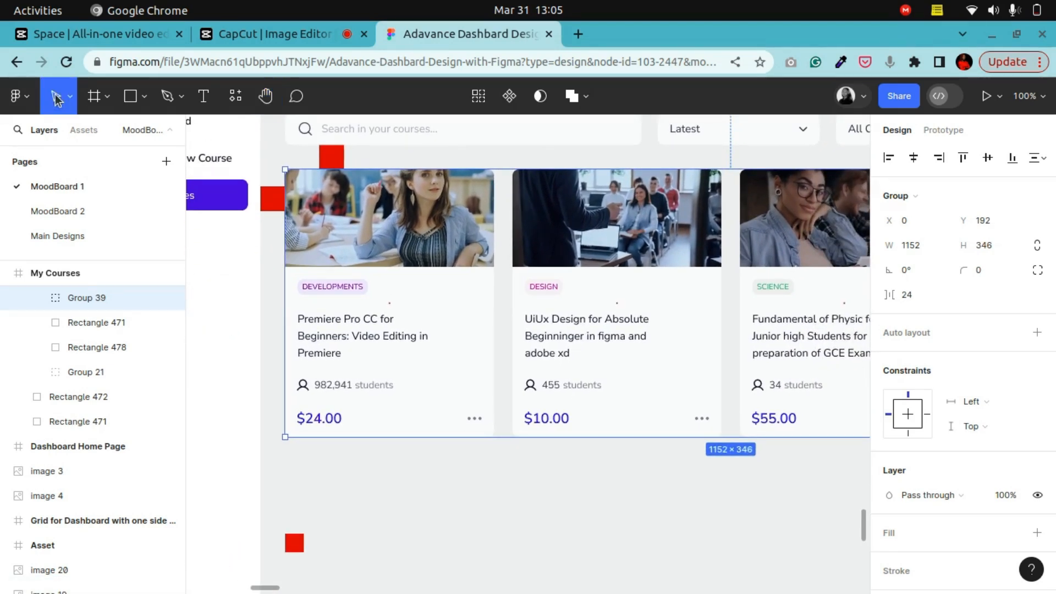
double_click(337, 342)
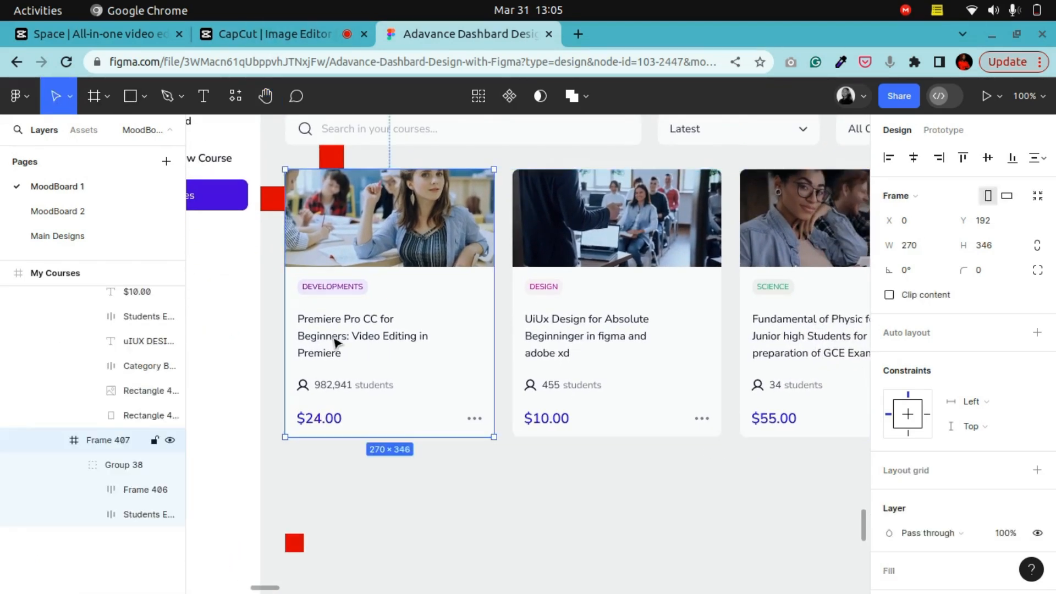
double_click(336, 342)
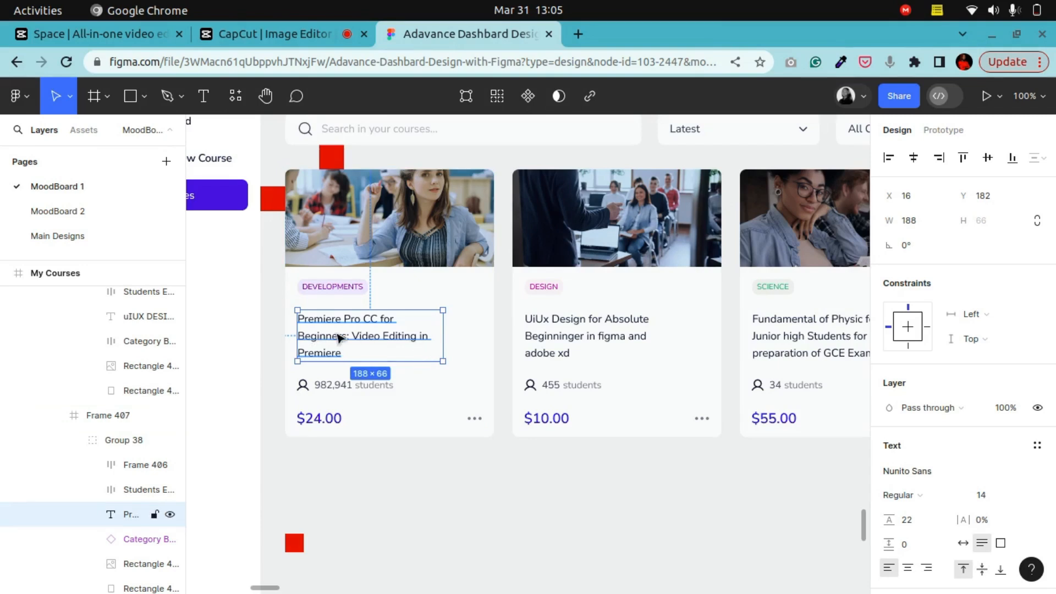
left_click(341, 389)
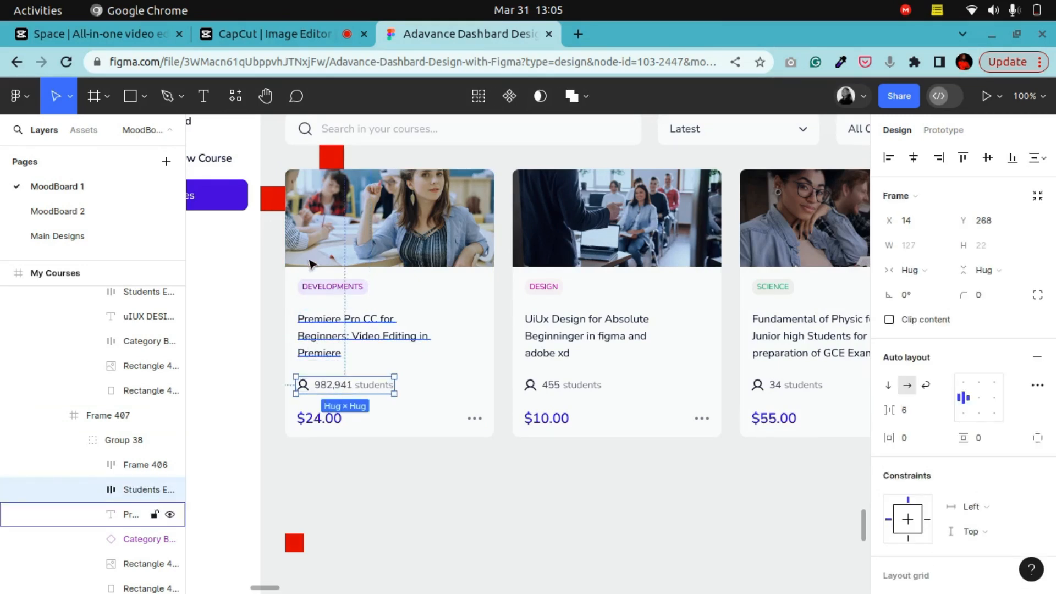
left_click(385, 329)
left_click(570, 338)
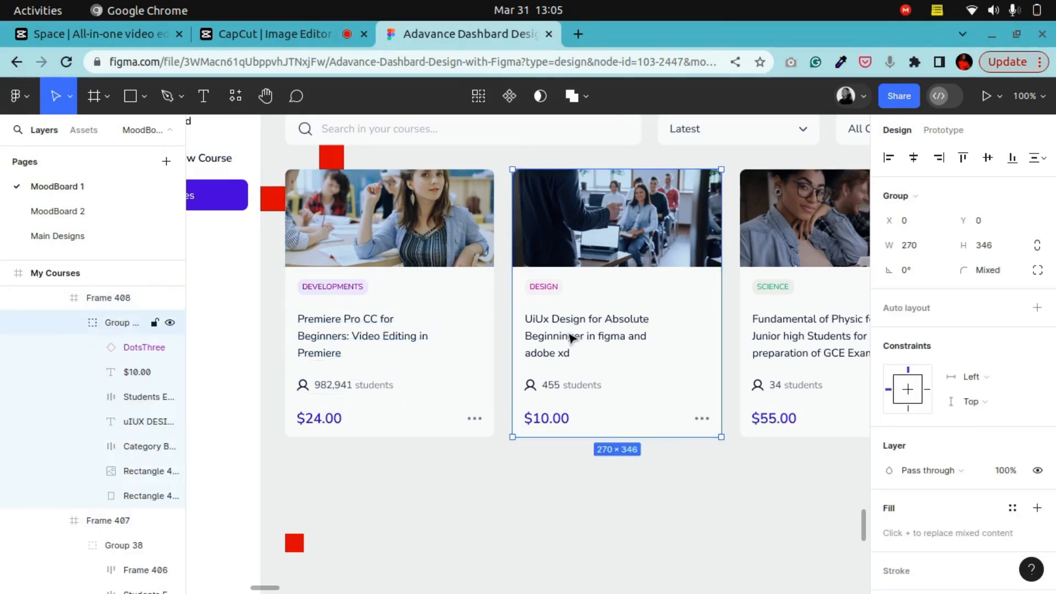
left_click(570, 337)
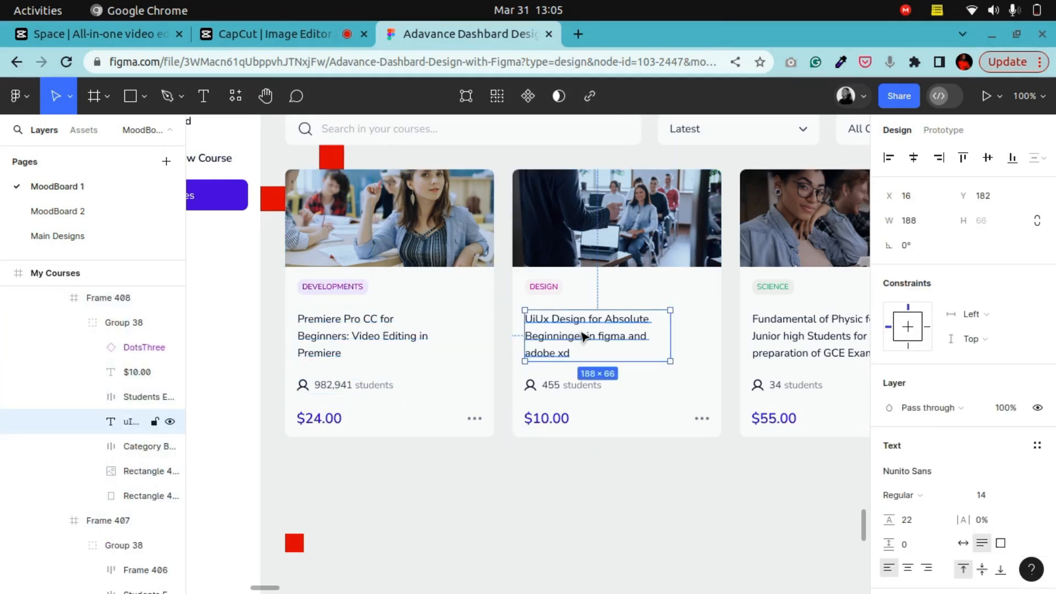
Inspect the alignment and properties of the first card's category badge, title, students row and price row up close
left_click(266, 96)
left_click_drag(337, 318, 403, 325)
key("ctrl+plus")
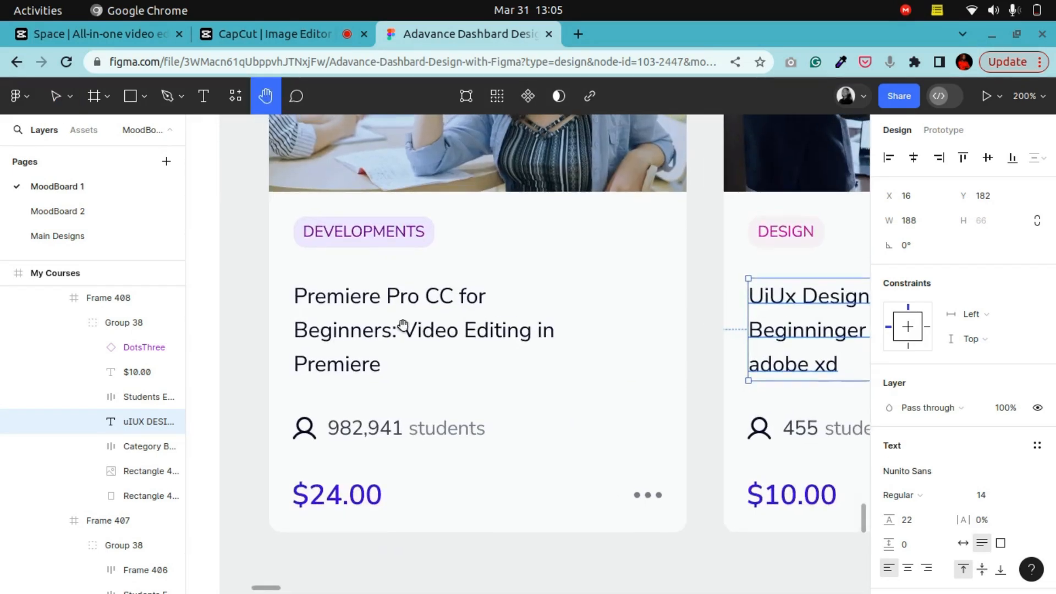
left_click(52, 99)
left_click(319, 238)
left_click(320, 239)
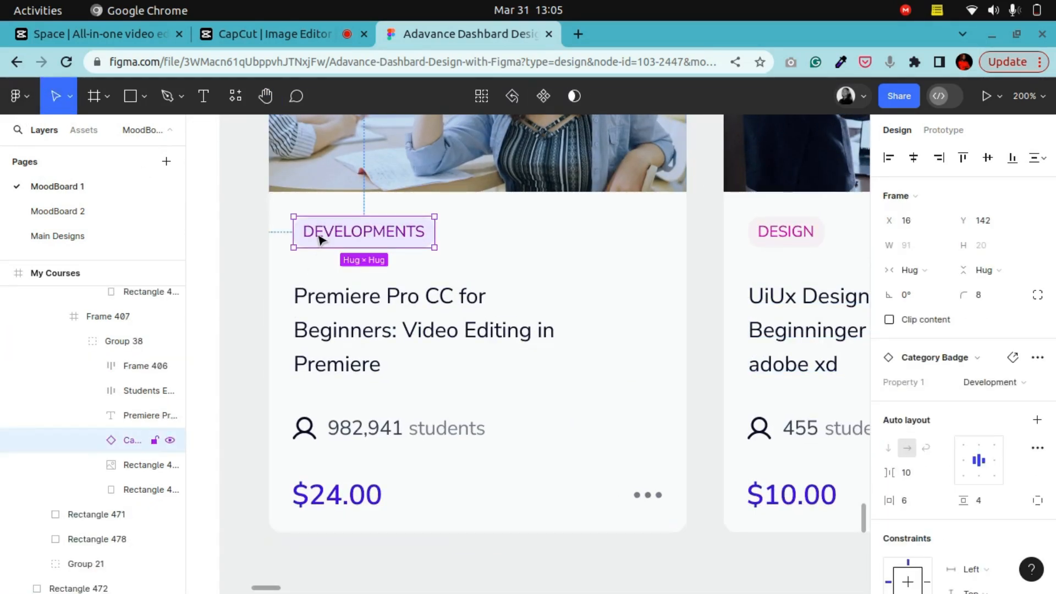
left_click(327, 315)
left_click(307, 429)
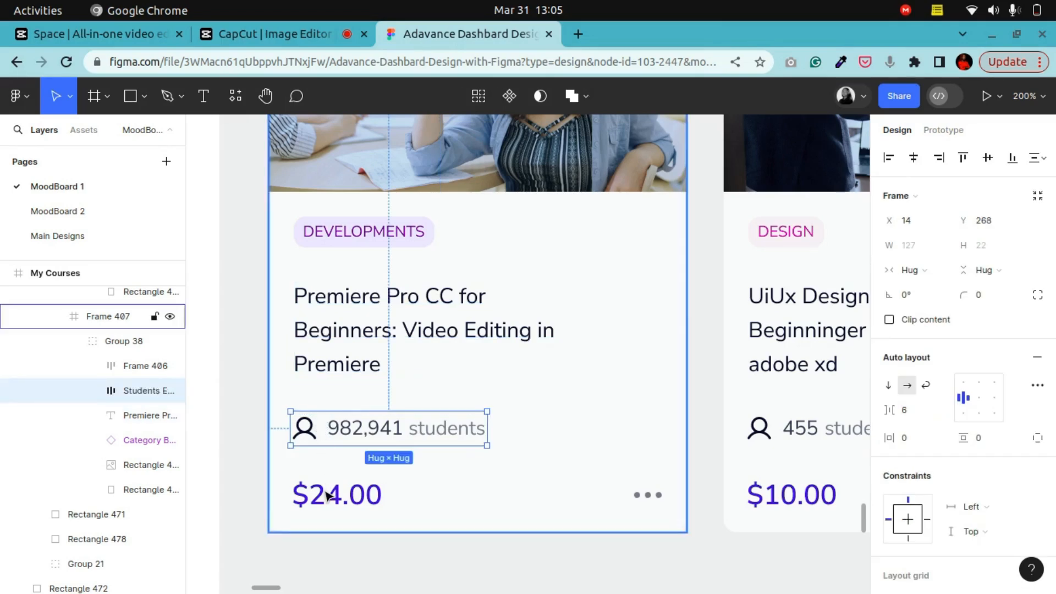
left_click(328, 495)
Check the second and third course cards, selecting the third card's title text to view its properties
left_click(266, 96)
left_click_drag(613, 299, 363, 431)
left_click_drag(619, 328, 536, 296)
key("ctrl+minus")
left_click_drag(645, 370, 477, 306)
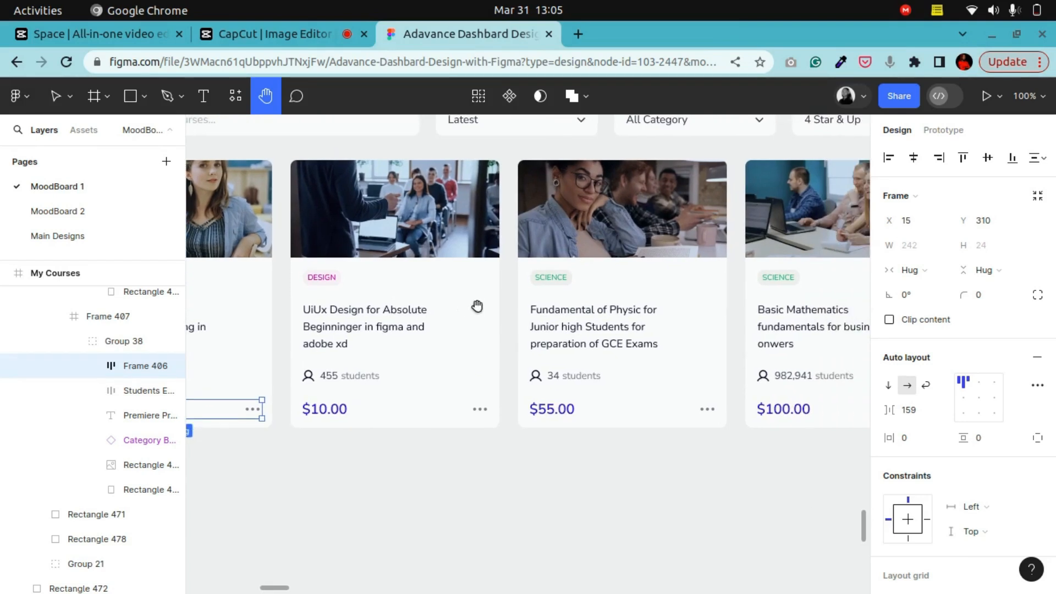
left_click(65, 101)
left_click(65, 133)
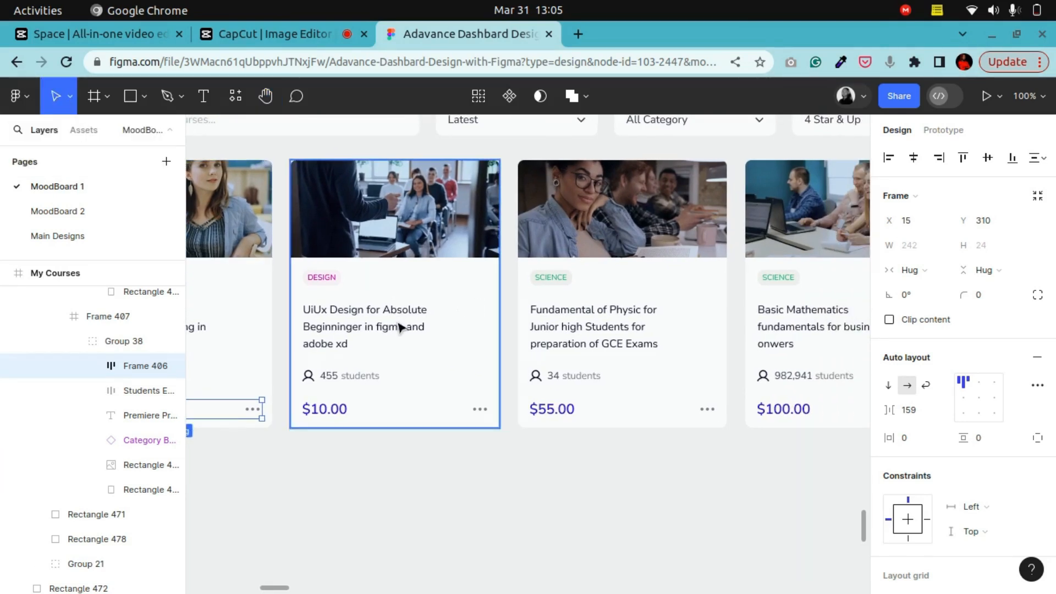
left_click(390, 323)
left_click(566, 337)
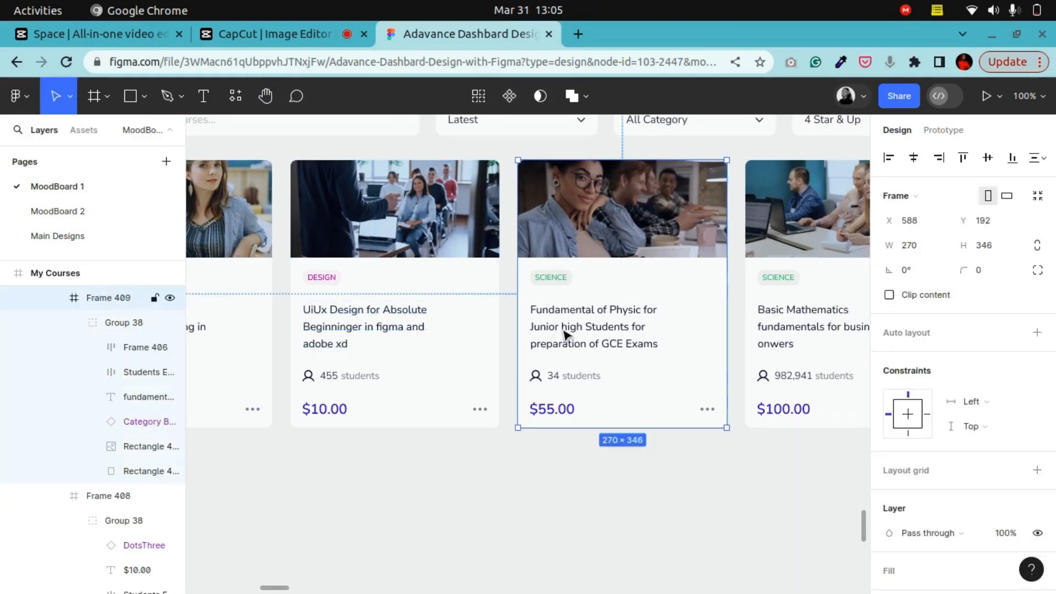
left_click(567, 334)
Examine the titles, student counts and price rows of all four course cards for consistent alignment
key("h")
left_click_drag(599, 291, 319, 271)
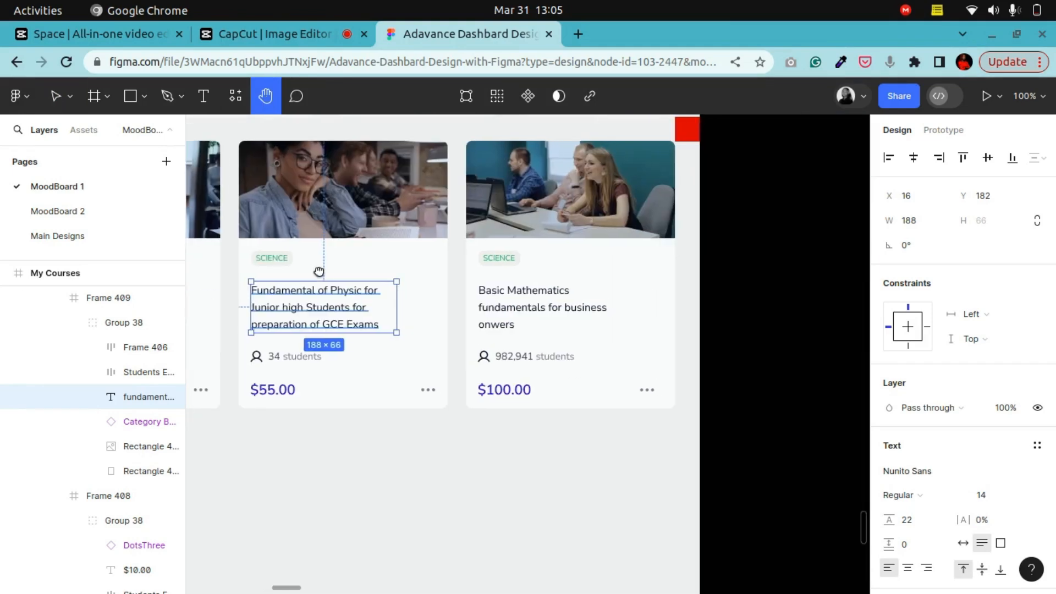
left_click_drag(453, 273, 578, 302)
left_click_drag(499, 251, 730, 263)
left_click_drag(485, 233, 581, 279)
left_click_drag(729, 262, 356, 254)
left_click_drag(645, 265, 524, 253)
left_click_drag(638, 344, 645, 310)
left_click_drag(476, 307, 622, 302)
left_click_drag(422, 374, 687, 345)
left_click_drag(351, 328, 393, 325)
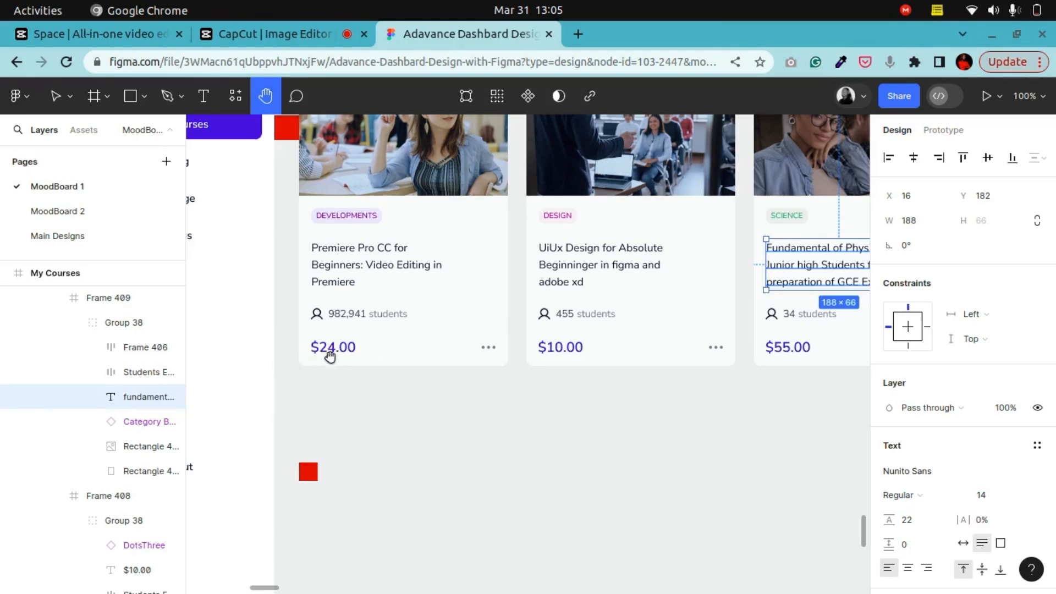
left_click_drag(735, 349, 521, 337)
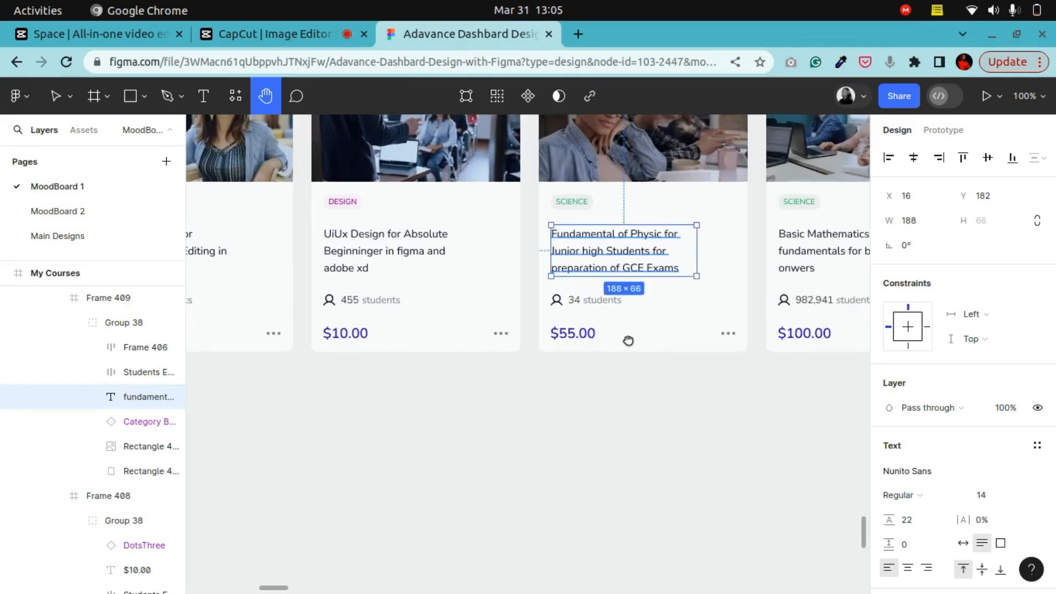
left_click_drag(768, 339, 490, 326)
mouse_move(409, 300)
left_mouse_down()
mouse_move(676, 332)
mouse_move(390, 293)
left_mouse_up()
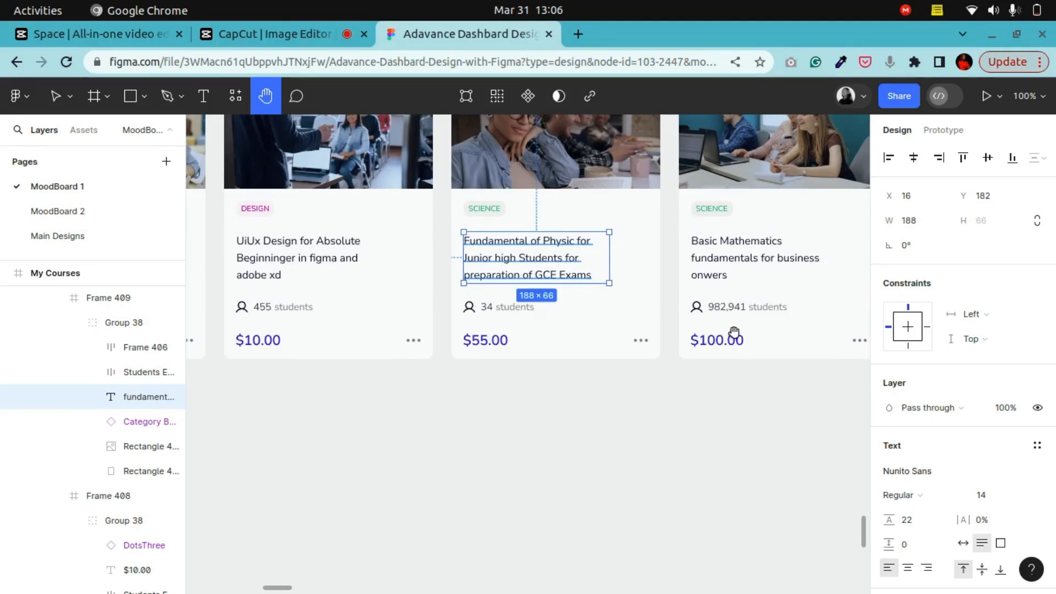
Change the student count on the fourth course card, Basic Mathematics, to 5
left_click_drag(735, 333, 546, 329)
key("v")
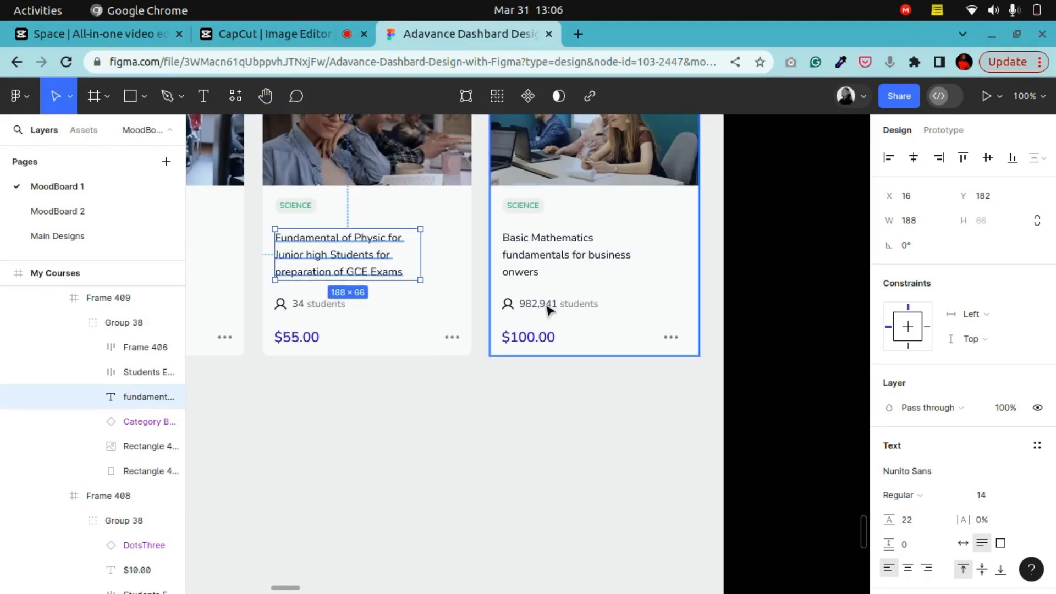
left_click(547, 306)
double_click(546, 305)
double_click(546, 304)
double_click(545, 304)
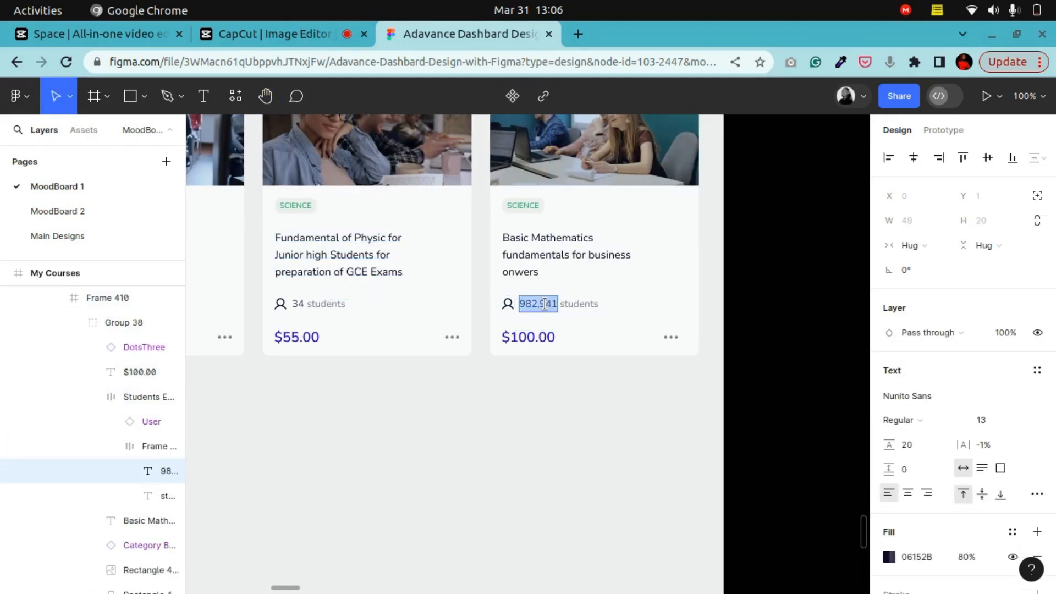
type("3")
key("BackSpace")
type("5")
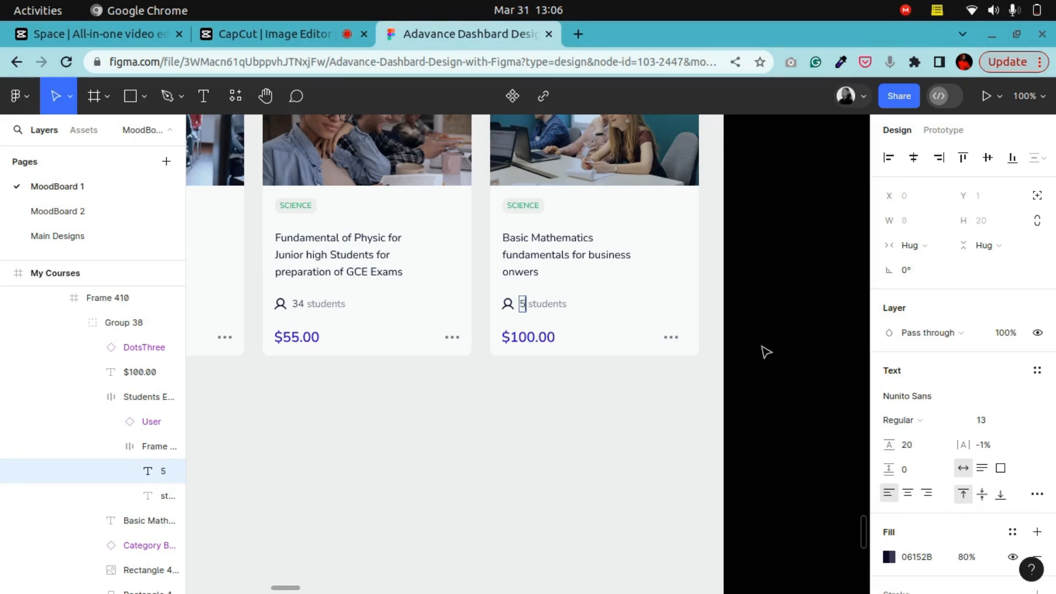
left_click(804, 307)
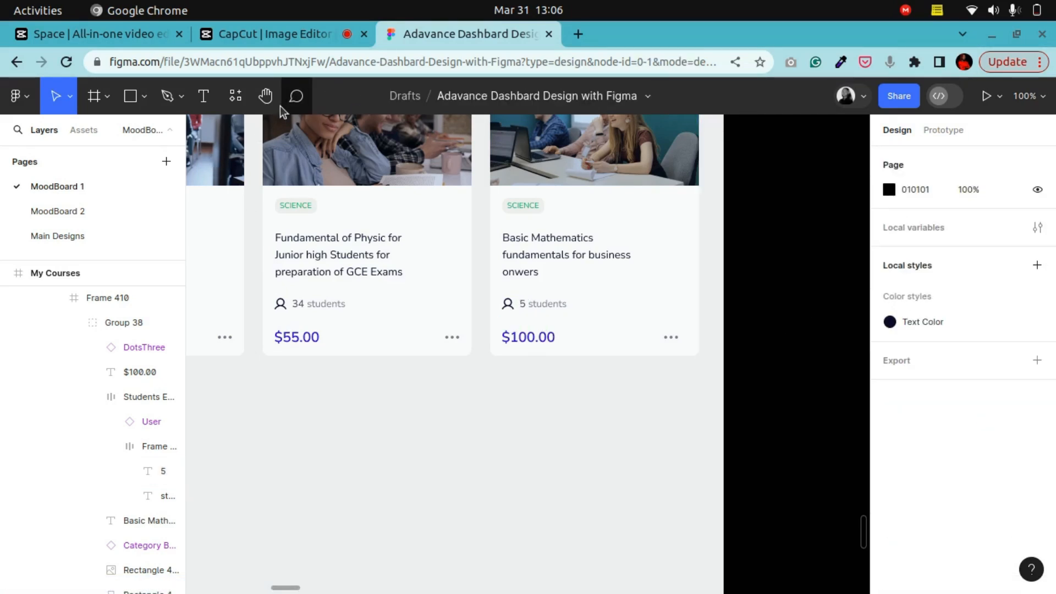
Review the student counts and prices across the row of course cards and look over the whole My Courses page
left_click(266, 96)
left_click_drag(363, 335, 490, 333)
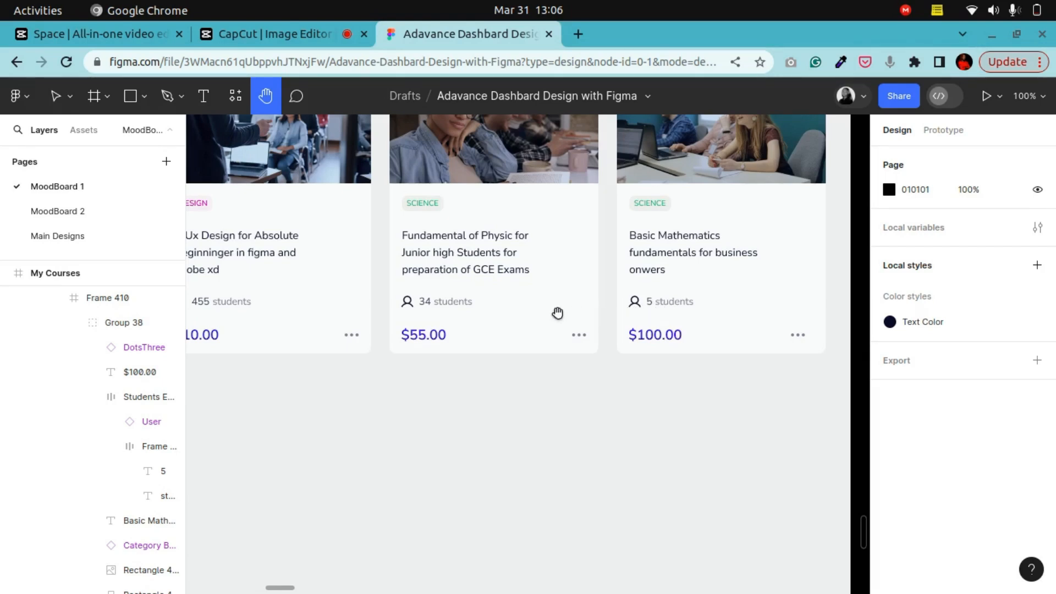
left_click_drag(557, 312, 671, 311)
left_click_drag(748, 310, 707, 306)
left_click_drag(591, 308, 623, 307)
left_click_drag(368, 314, 540, 318)
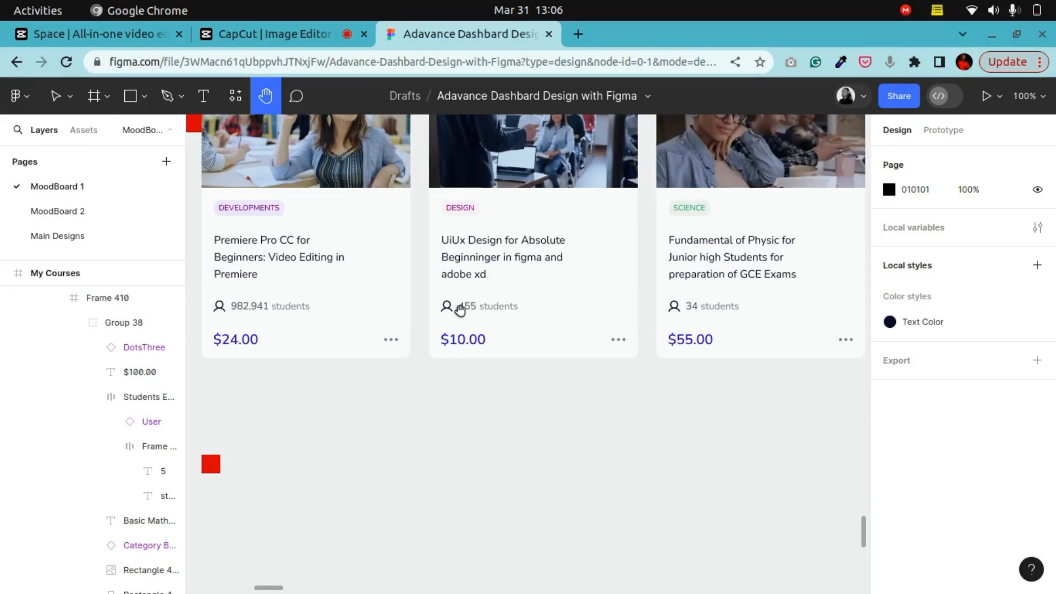
left_click_drag(421, 306, 530, 306)
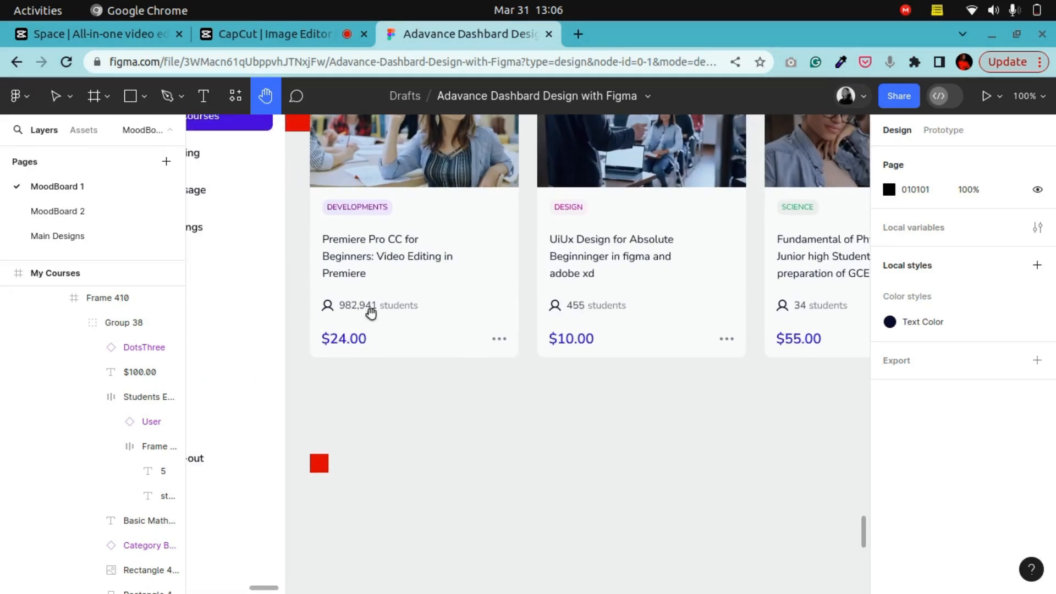
left_click_drag(635, 311, 472, 320)
scroll(476, 318, "down", 5)
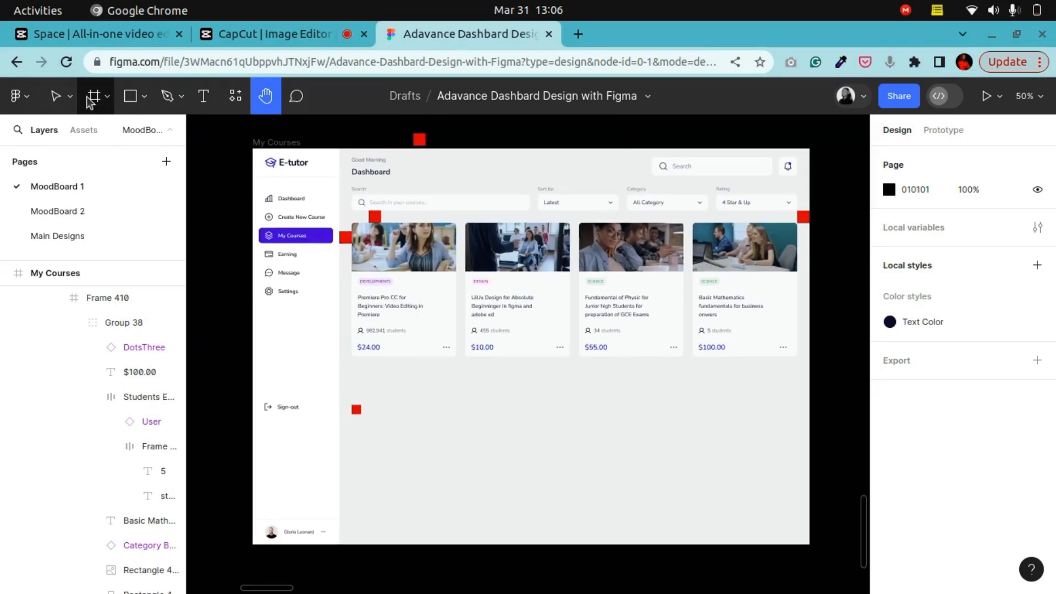
Duplicate the red 32 × 32 spacing square above the first course card and place the copy flush beneath that card's left edge
scroll(373, 242, "up", 5)
left_click_drag(402, 236, 514, 338)
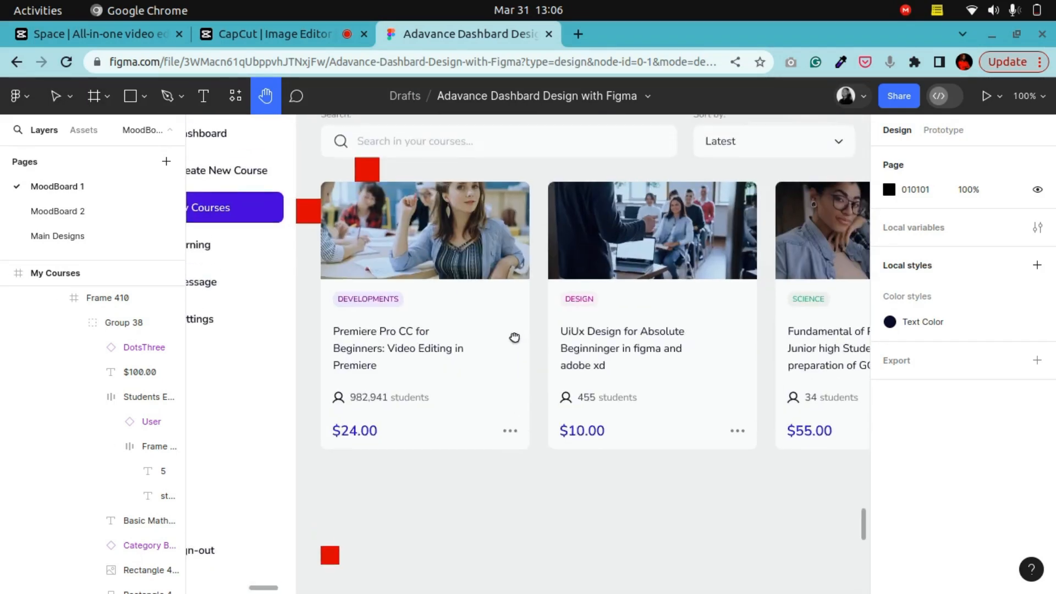
left_click(55, 96)
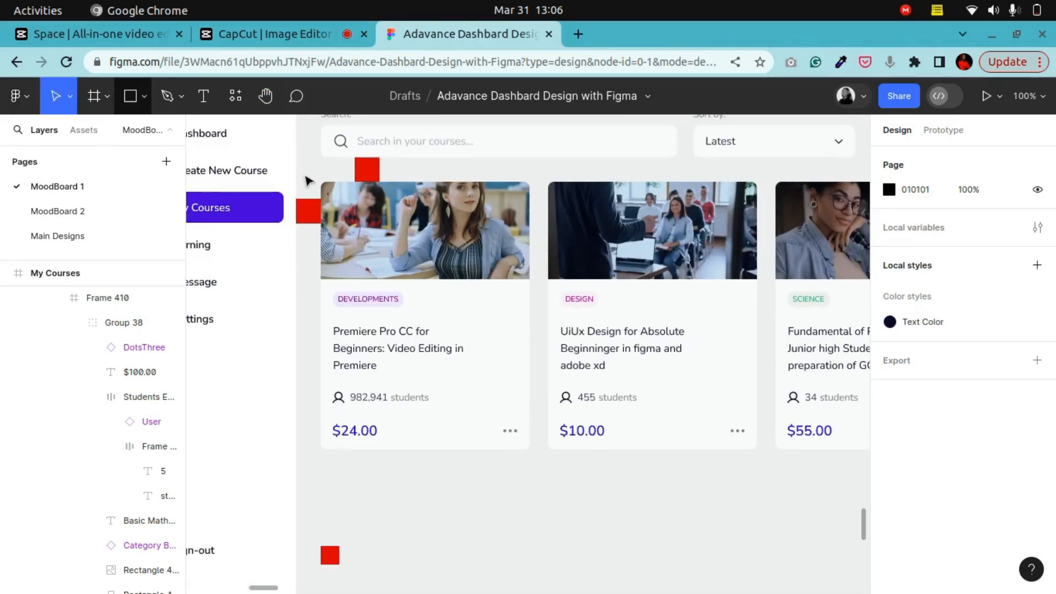
left_click(374, 179)
left_click(375, 179)
left_click_drag(374, 175, 341, 466)
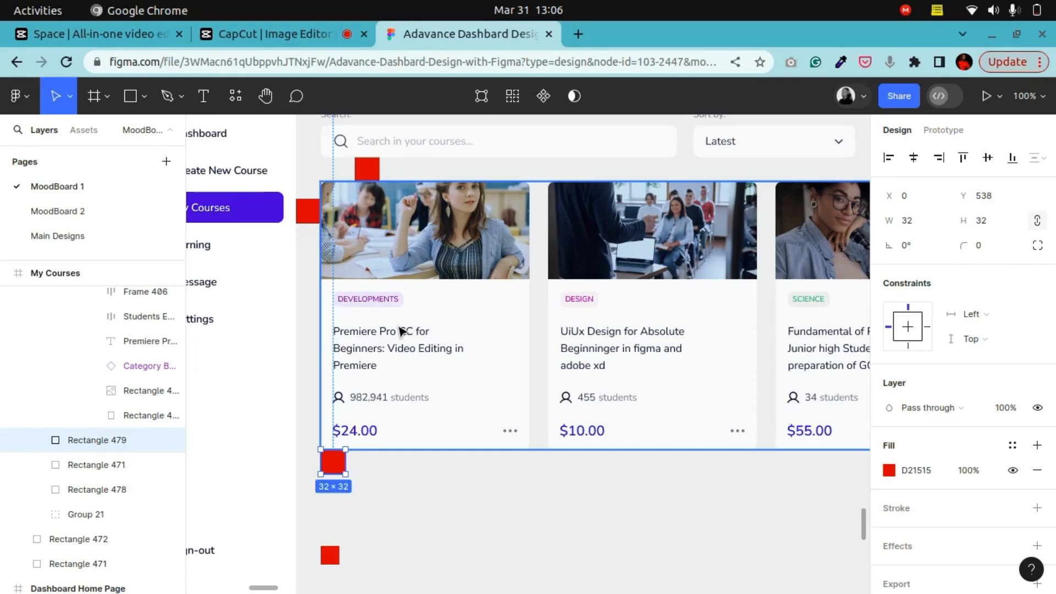
Delete the stray smaller red square lying in the empty area below the first course card
left_click(402, 331)
key("ctrl+minus")
left_click(266, 105)
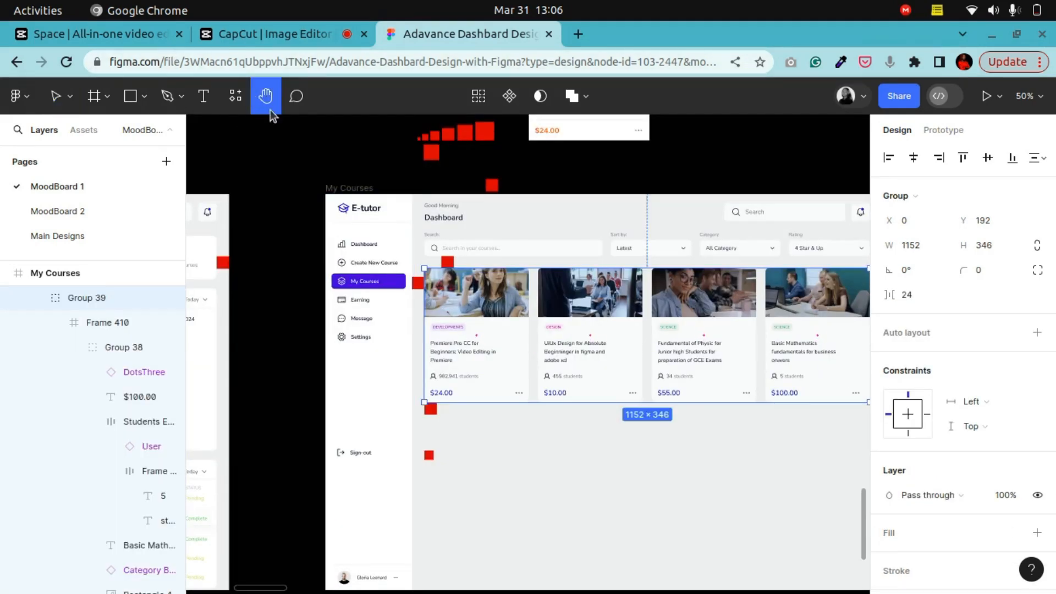
scroll(429, 302, "down", 3)
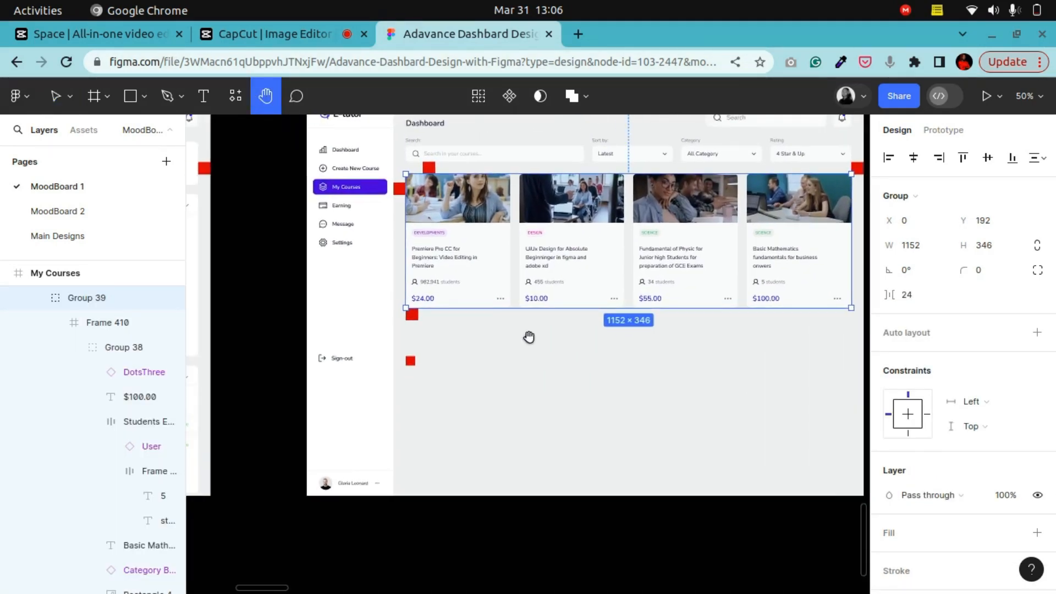
key("ctrl+plus")
scroll(446, 354, "left", 2)
left_click(55, 95)
left_click(363, 365)
key("Delete")
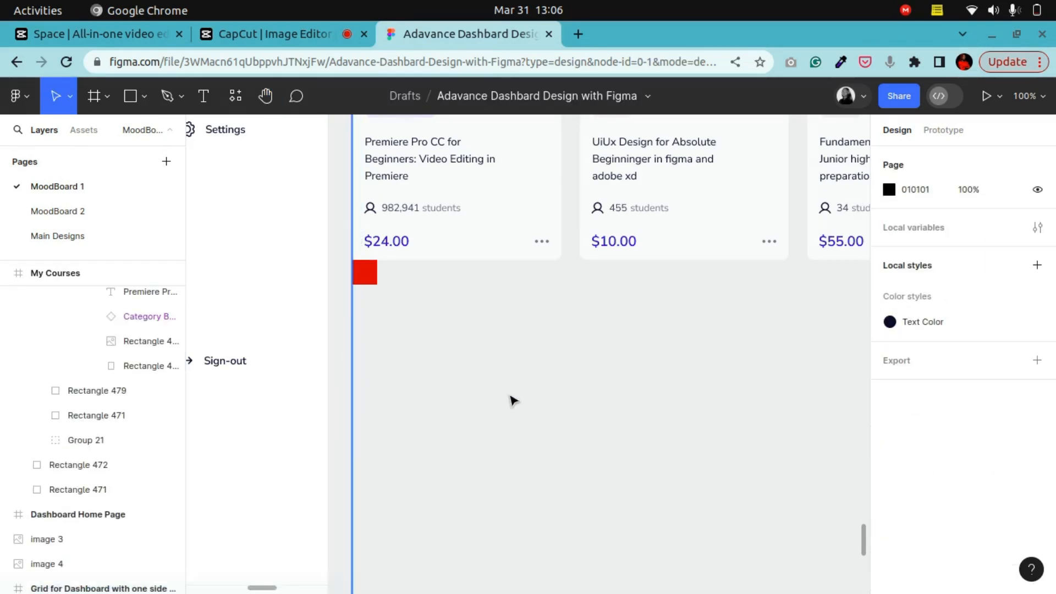
Duplicate the four-card group as a second row directly below the red spacing square, positioned at Y 570
key("ctrl+minus")
left_click(577, 254)
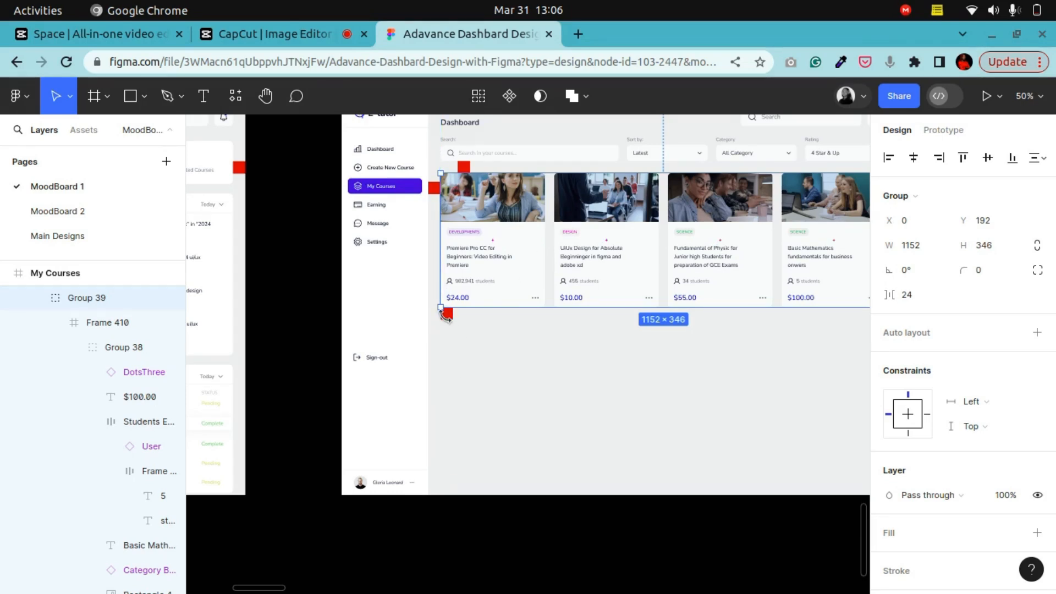
left_click(448, 317)
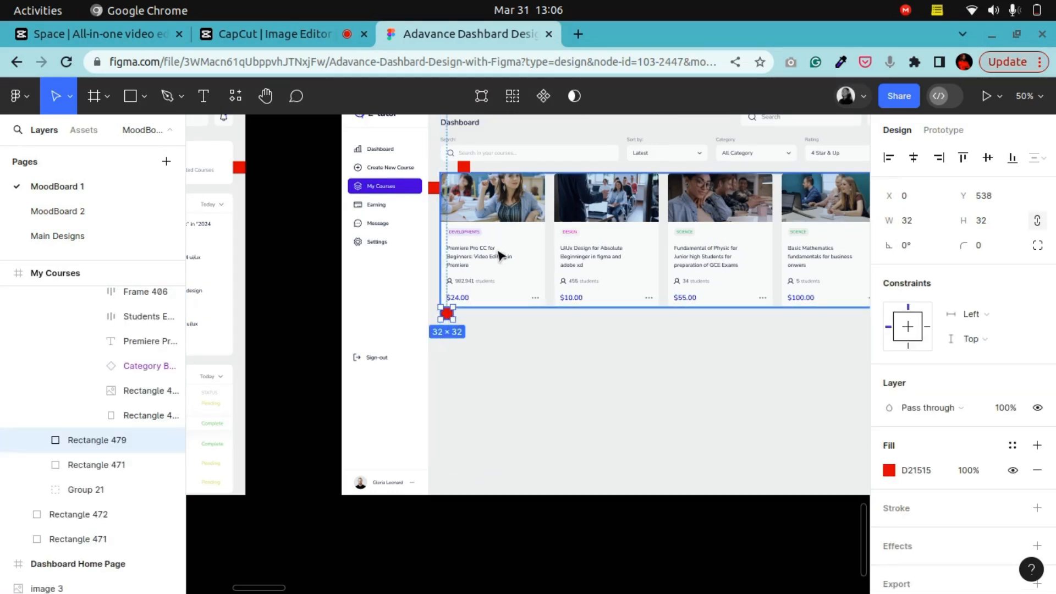
left_click_drag(500, 240, 500, 394)
left_click(266, 95)
left_click_drag(717, 332, 601, 277)
left_click_drag(564, 322, 662, 363)
key("ctrl+plus")
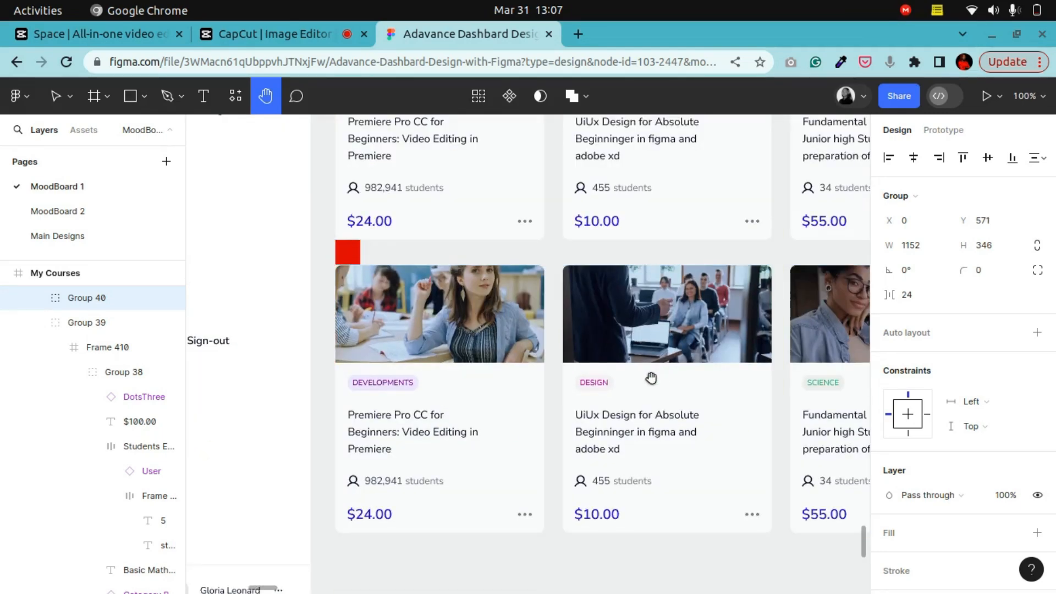
left_click_drag(630, 372, 609, 310)
left_click_drag(430, 366, 444, 398)
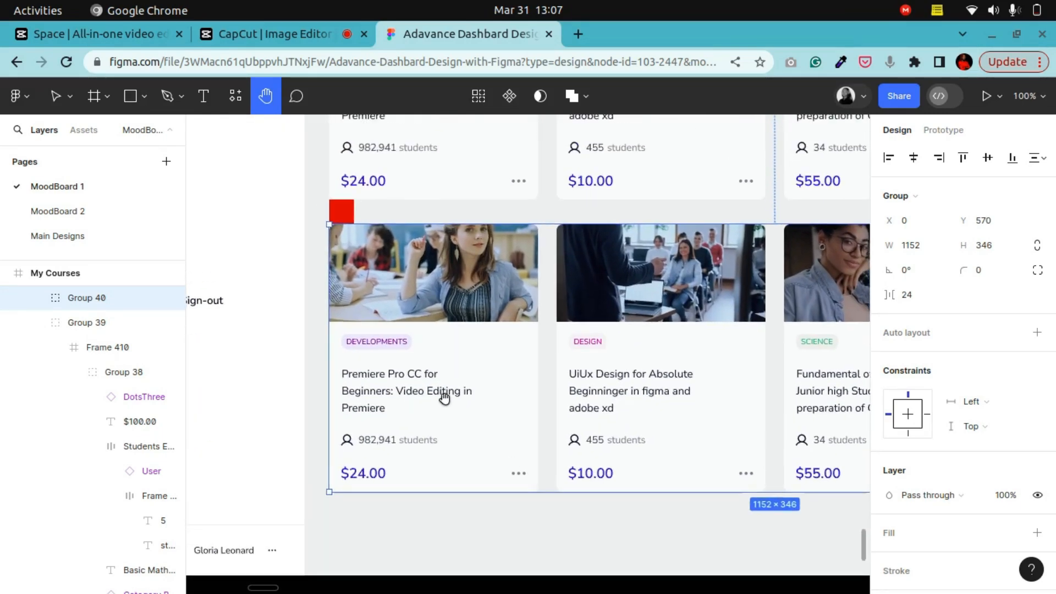
key("ctrl+minus")
left_click_drag(613, 401, 584, 473)
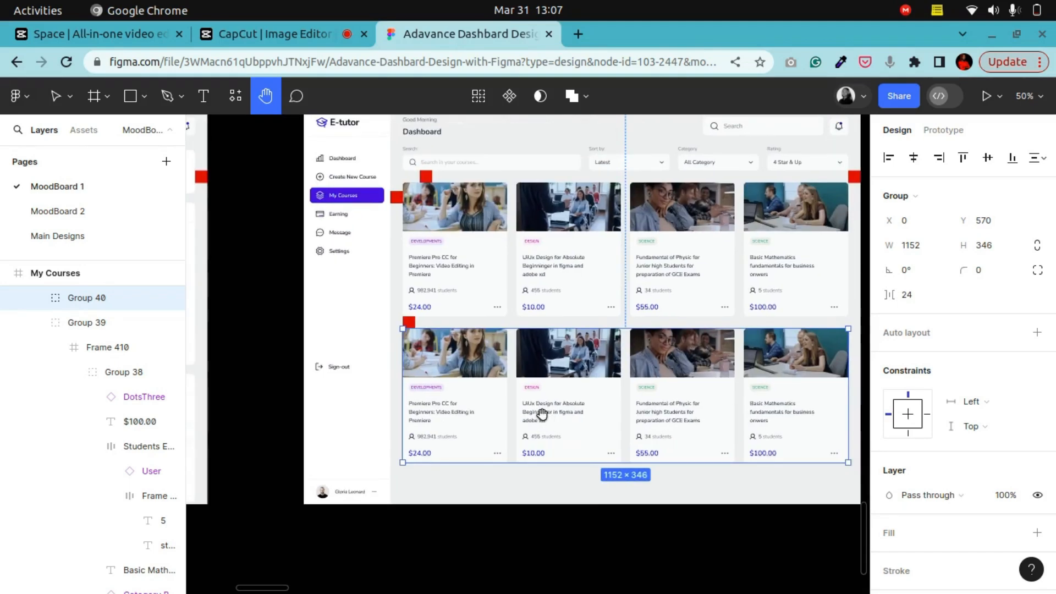
Examine the Transaction History table on the dashboard home page, from the name column to the status column
left_click_drag(408, 366, 758, 361)
left_click_drag(401, 338, 643, 301)
left_click_drag(524, 419, 569, 314)
key("ctrl+plus")
left_click_drag(514, 359, 648, 368)
left_click_drag(566, 345, 453, 295)
scroll(395, 281, "up", 2)
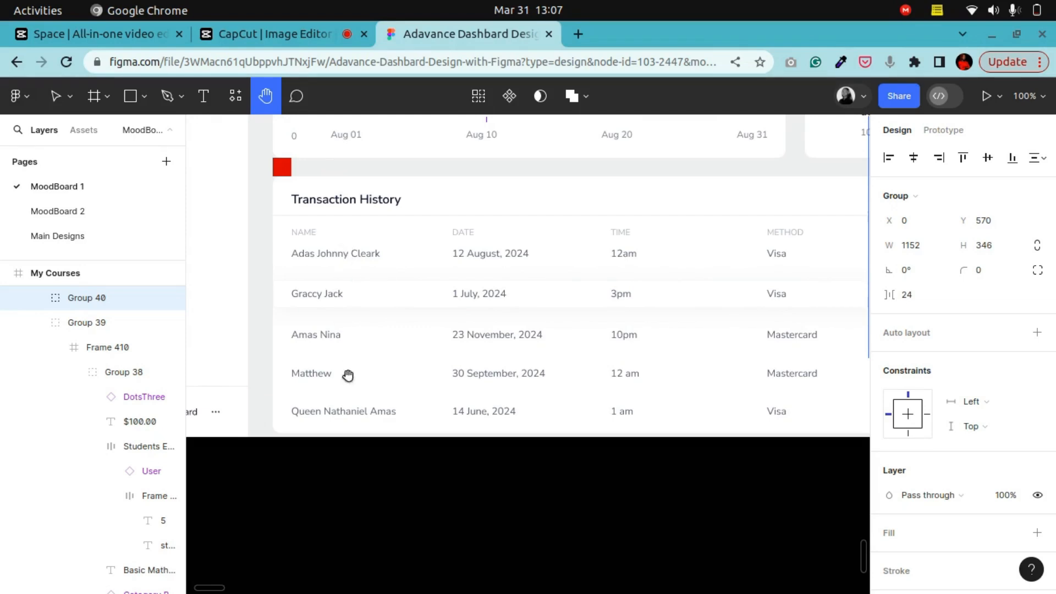
left_click_drag(666, 303, 495, 283)
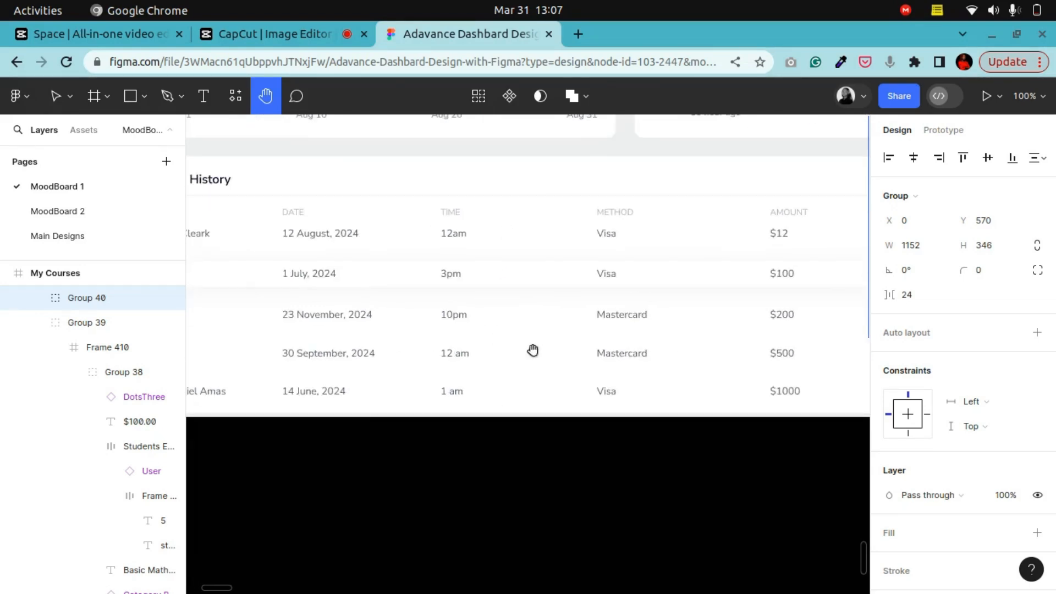
left_click_drag(408, 283, 623, 266)
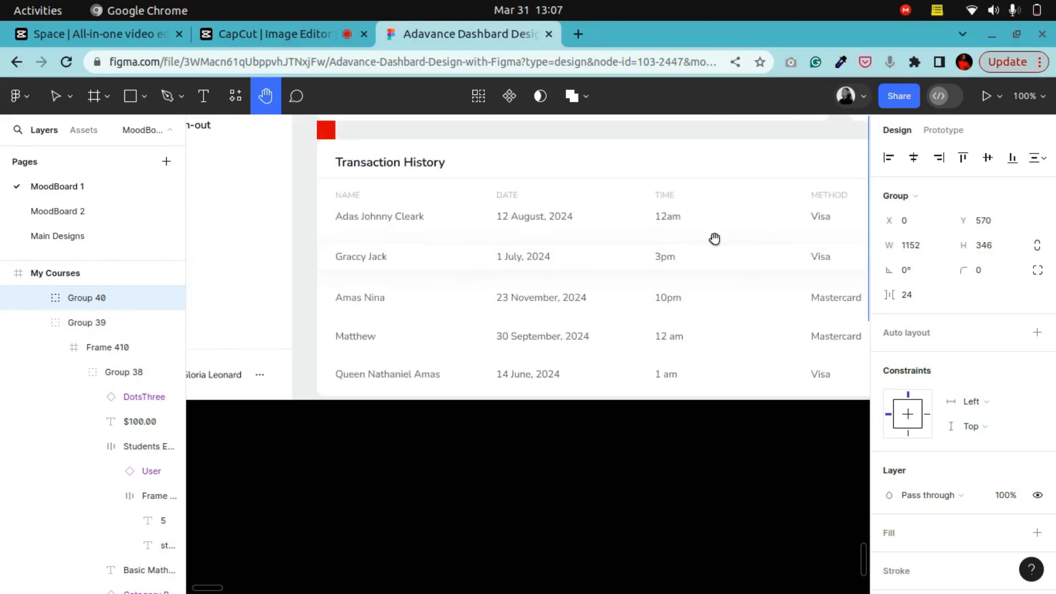
left_click_drag(714, 239, 363, 256)
left_click_drag(782, 282, 657, 276)
left_click_drag(425, 325, 650, 314)
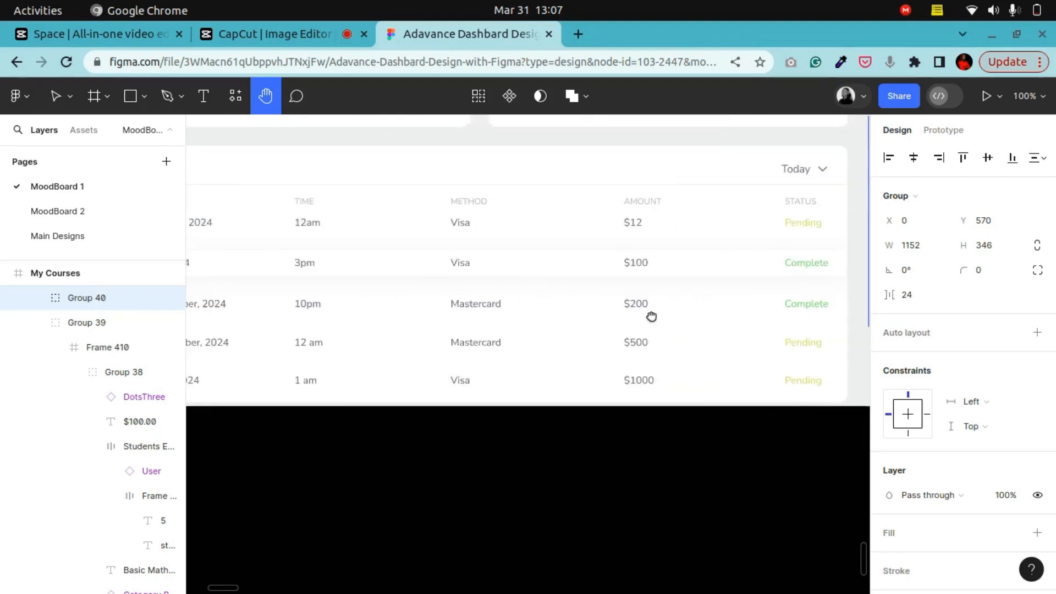
left_click_drag(349, 273, 582, 292)
left_click_drag(659, 267, 349, 321)
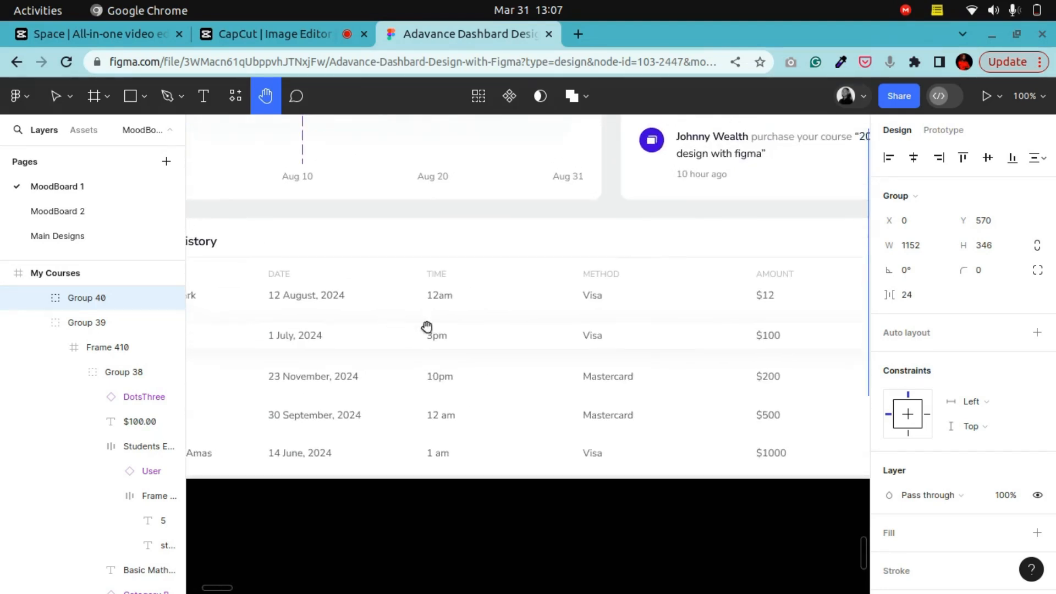
Try nudging the second row of course cards up and down by 1 px against the red spacing square
key("ctrl+minus")
left_click_drag(644, 312, 473, 336)
key("ctrl+plus")
left_click_drag(359, 275, 476, 323)
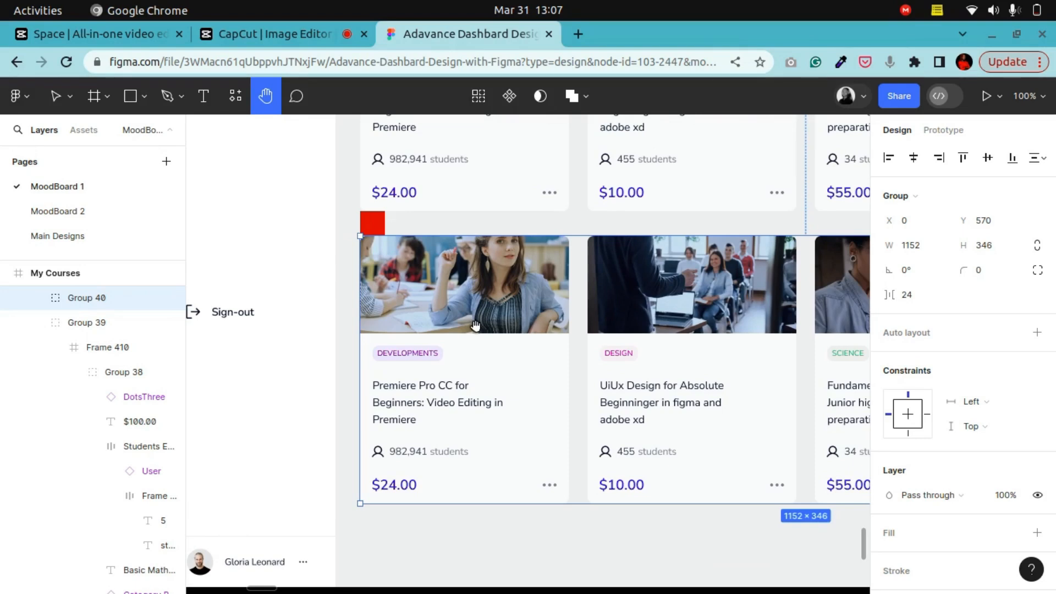
key("Down")
key("Up")
key("Up")
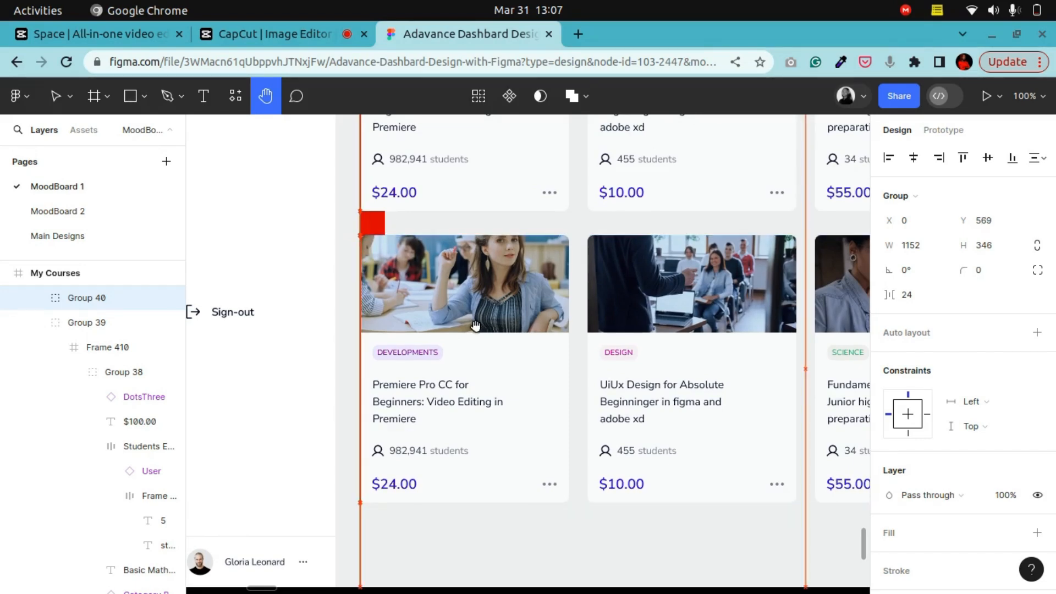
key("Down")
key("Down")
key("Up")
Select the photo of the first card in the second row and run the Freepik plugin on it
key("ctrl+minus")
left_click_drag(545, 340, 489, 341)
key("ctrl+plus")
left_click_drag(385, 334, 473, 332)
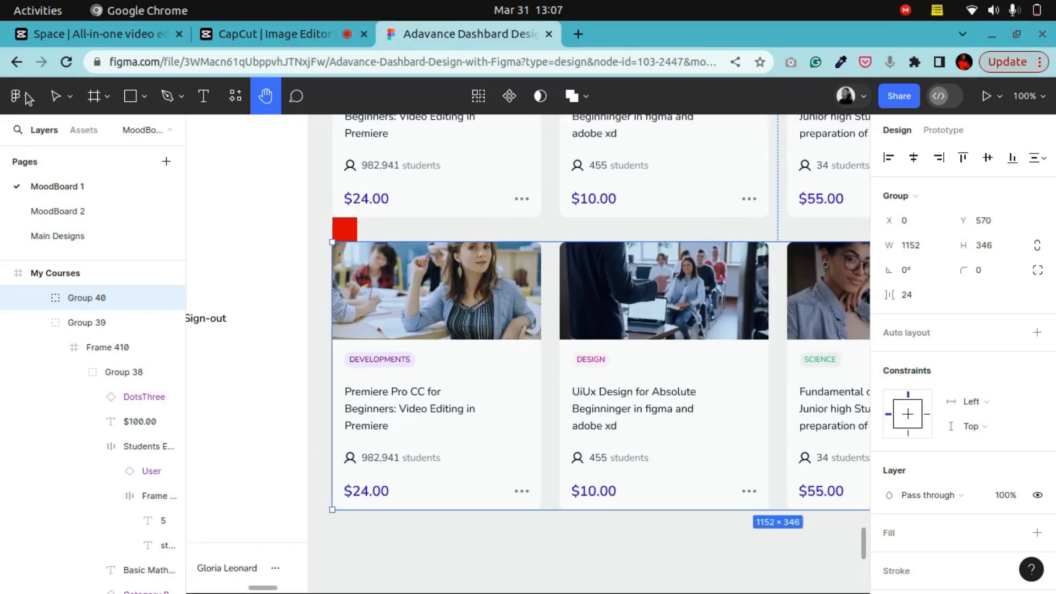
key("v")
double_click(516, 307)
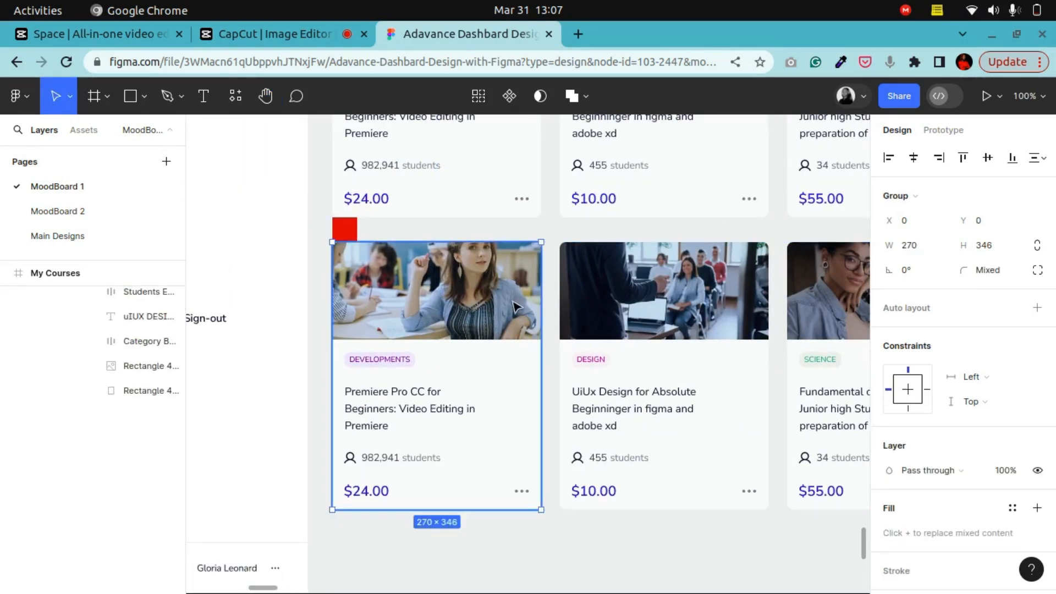
double_click(516, 307)
double_click(516, 306)
right_click(522, 323)
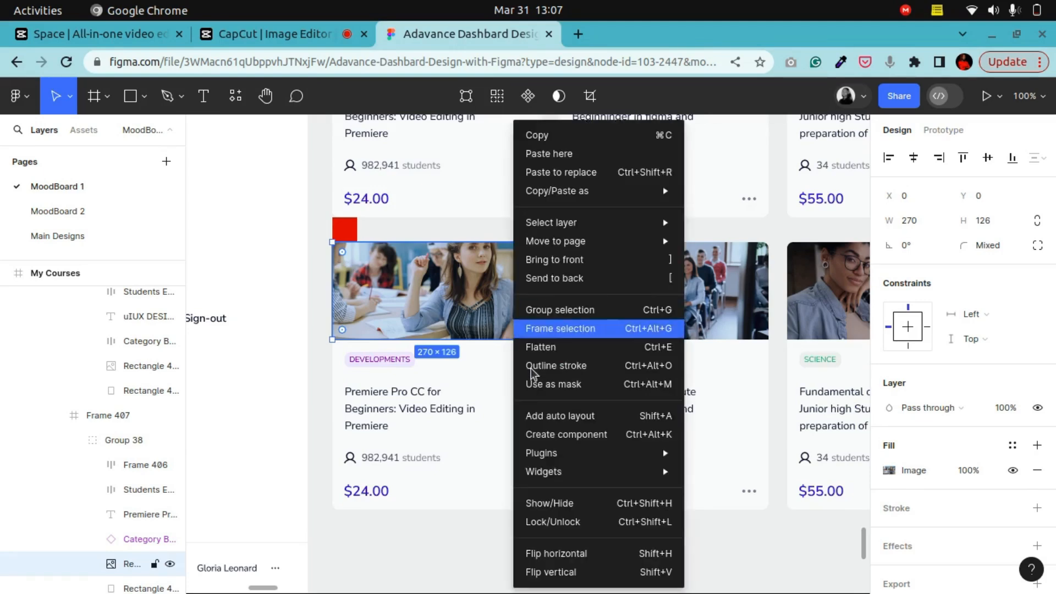
mouse_move(605, 453)
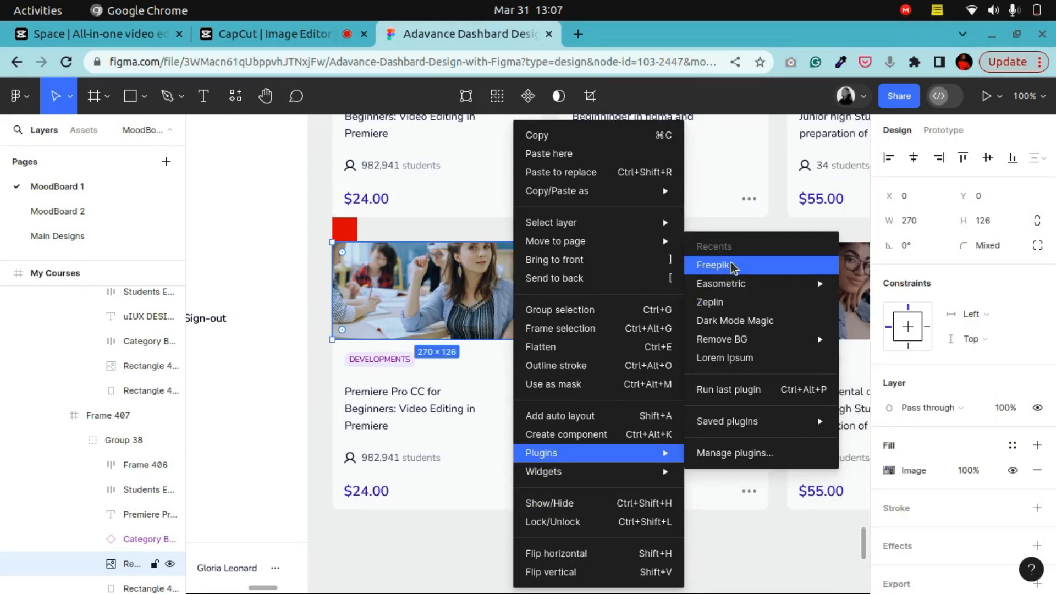
left_click(713, 265)
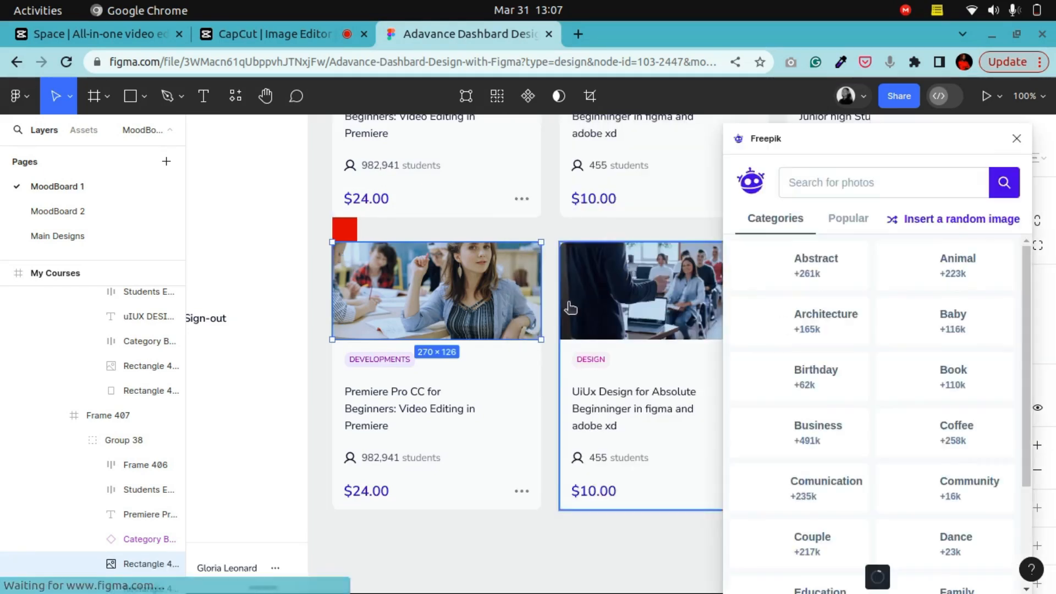
Search Freepik for "course" and fill the first second-row card's image with the photo of the woman wearing headphones at a laptop
type("c")
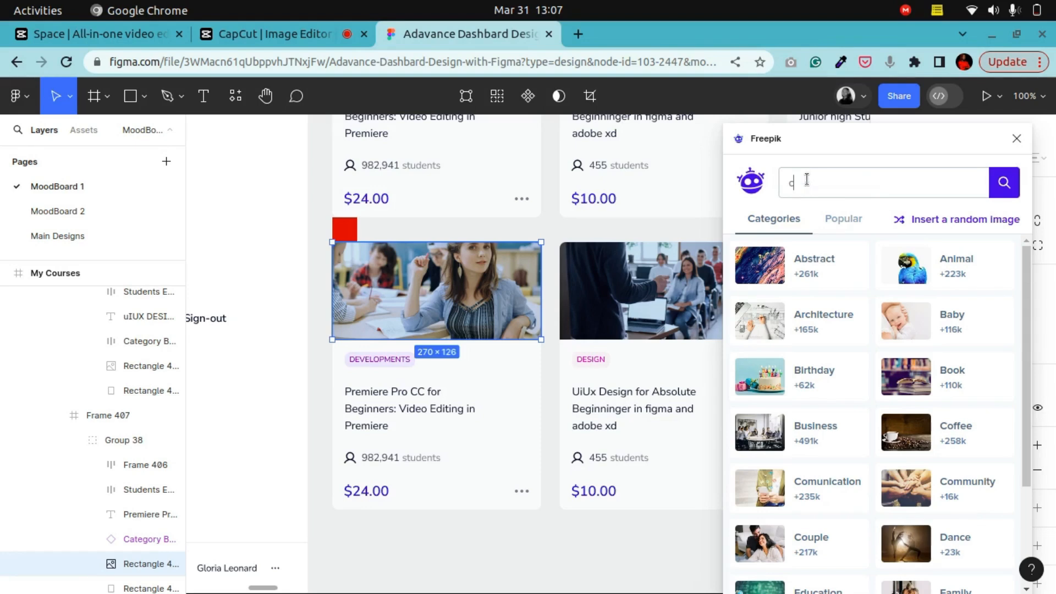
type("ourse")
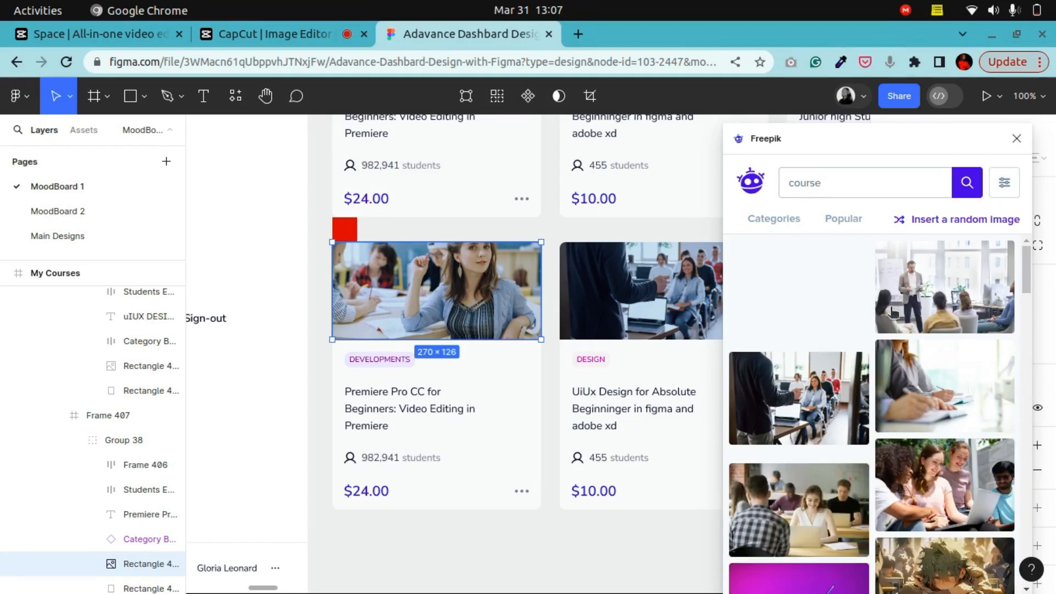
scroll(898, 456, "down", 3)
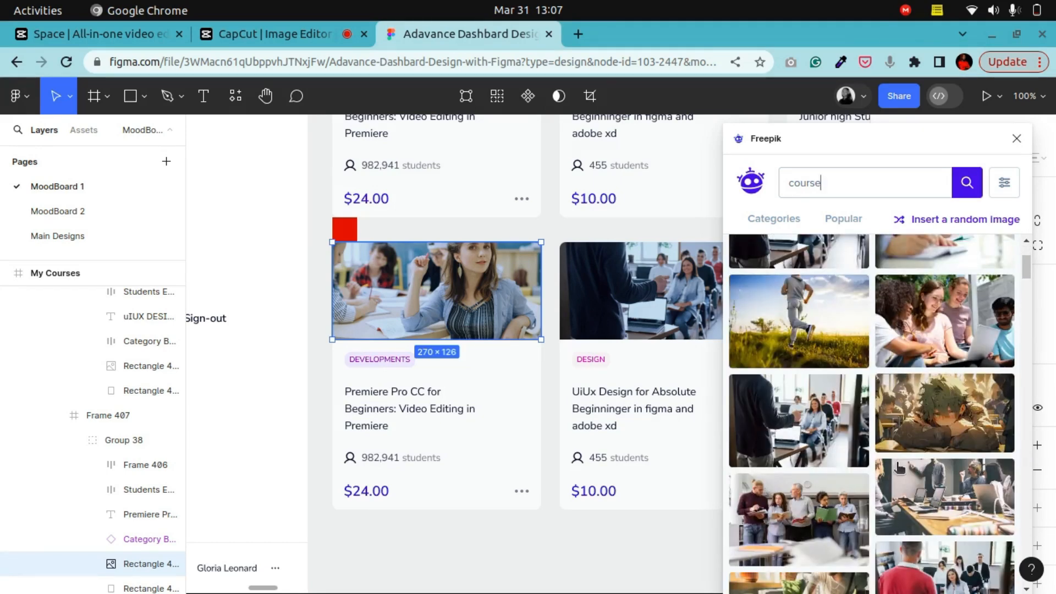
scroll(898, 468, "down", 2)
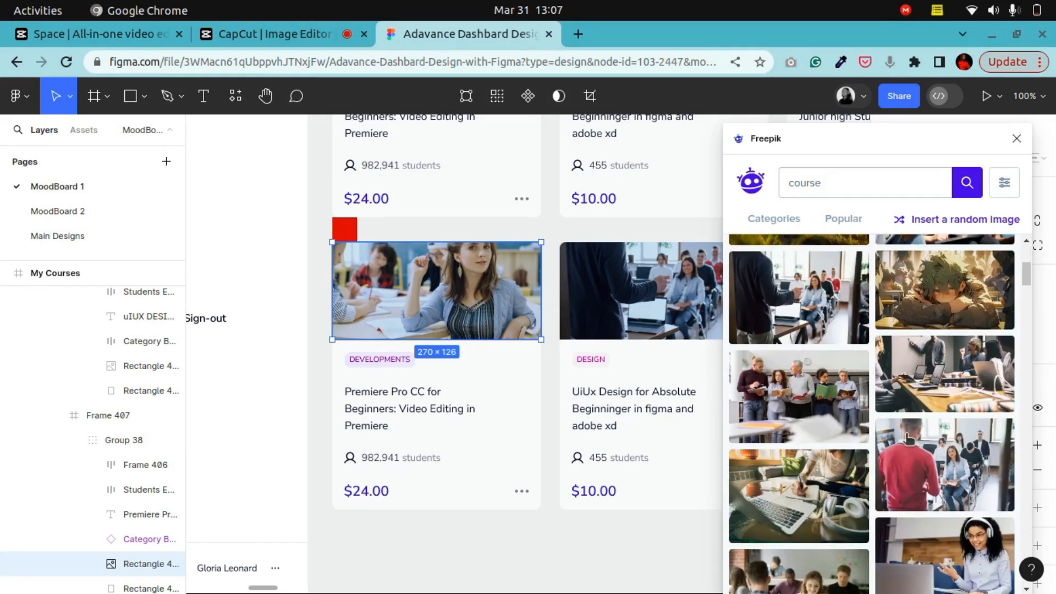
scroll(908, 438, "down", 3)
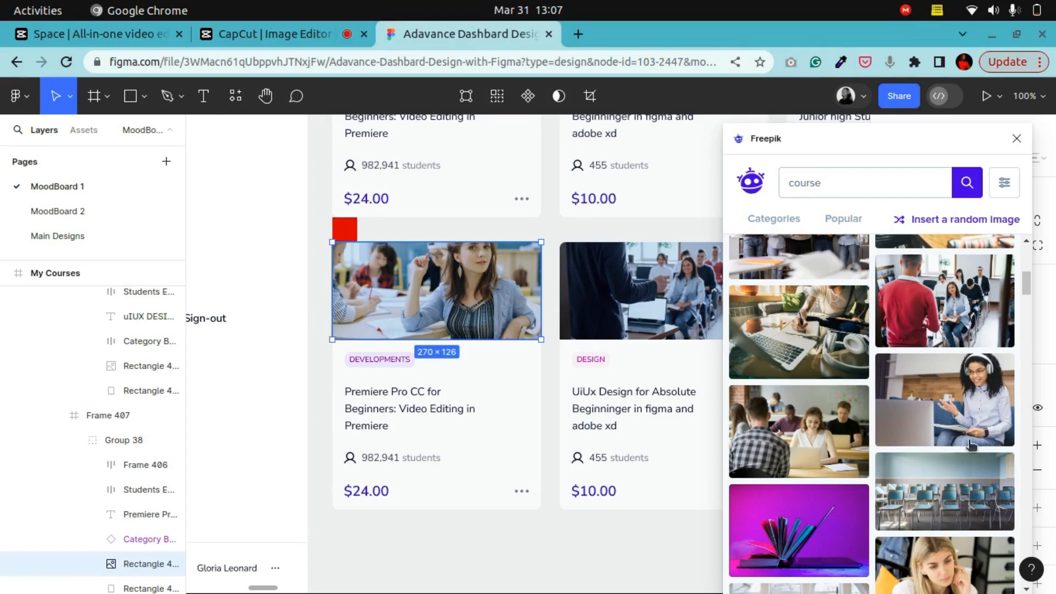
left_click(952, 401)
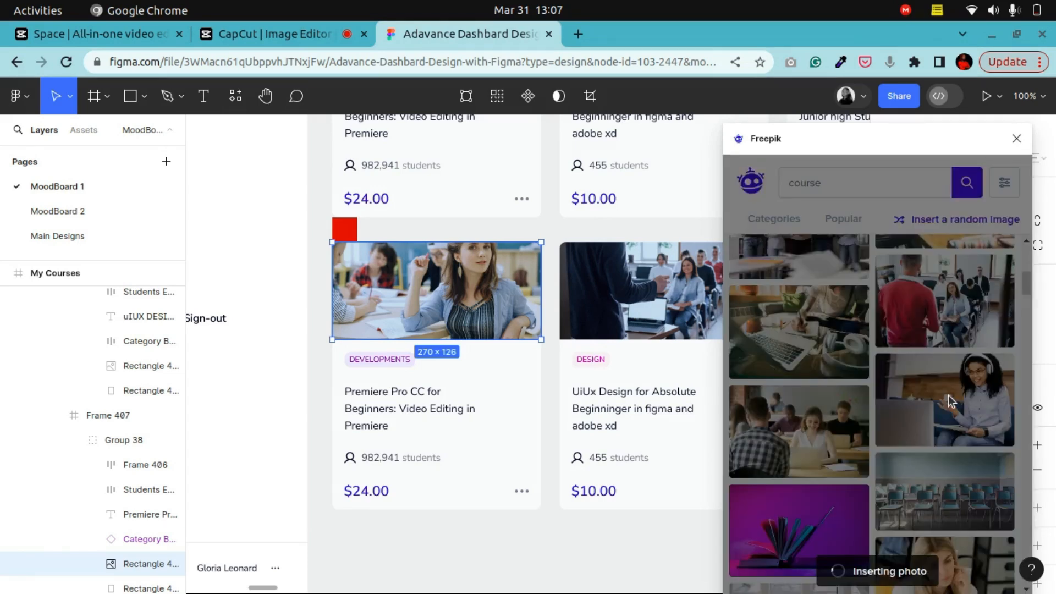
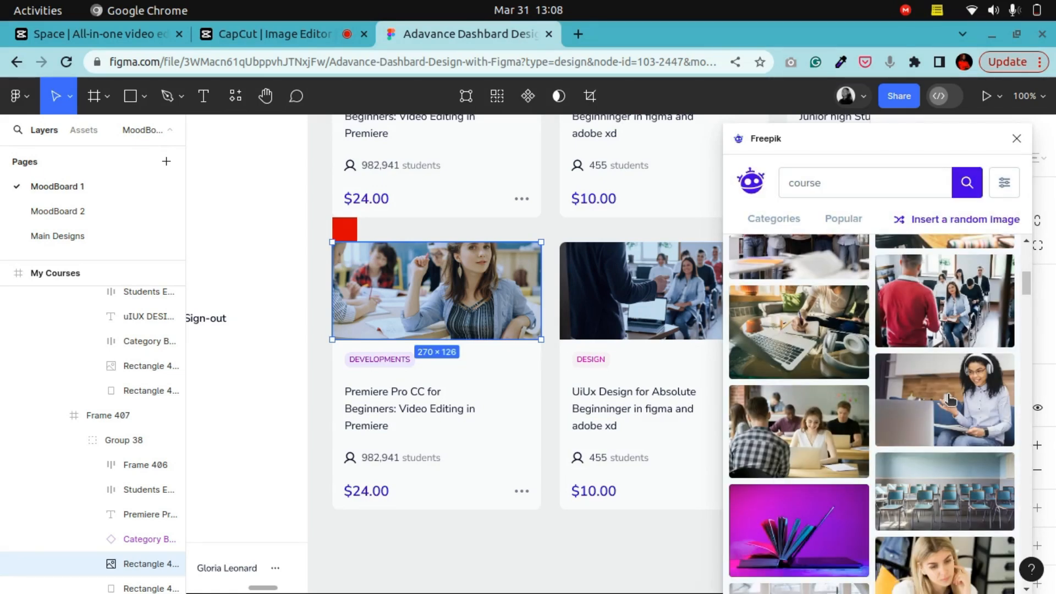
left_click(950, 399)
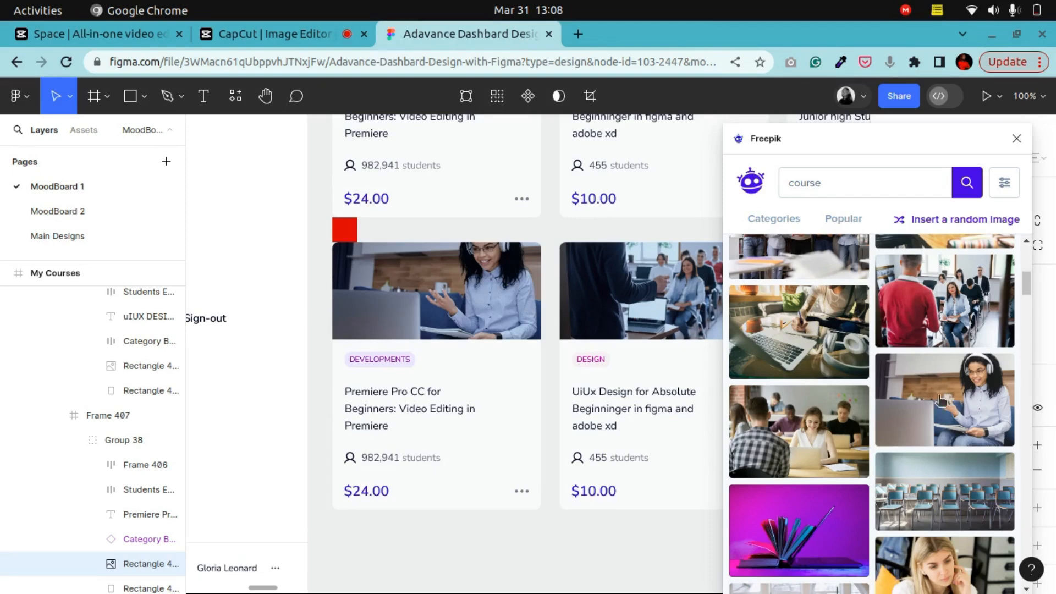
Replace the image of the second-row UiUx Design card with the Freepik photo of a seated audience raising hands
left_click(642, 332)
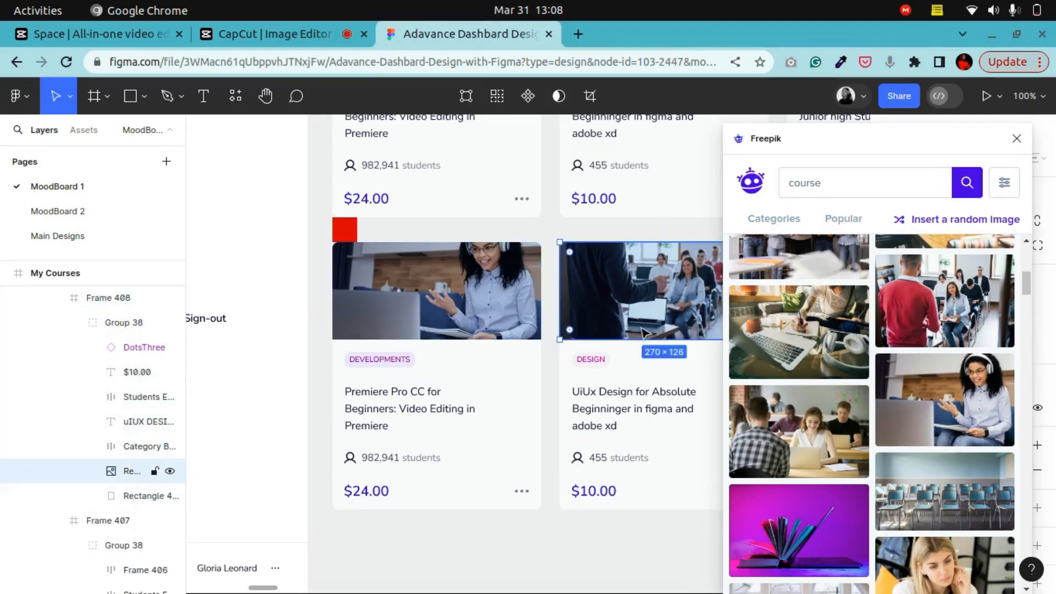
scroll(913, 439, "down", 1)
scroll(914, 439, "down", 5)
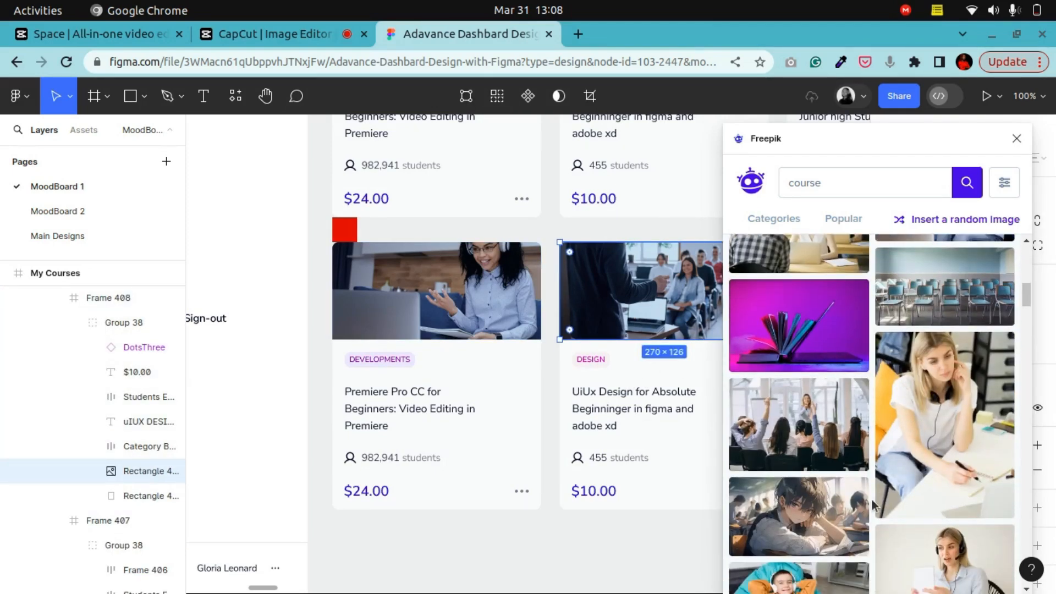
left_click(810, 337)
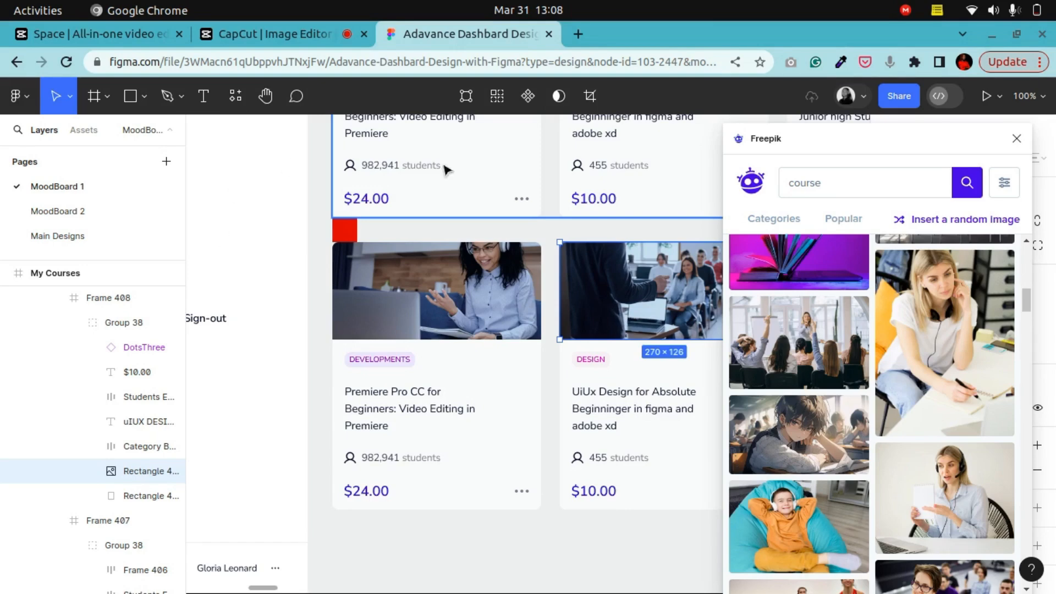
Replace the image of the second-row Fundamental of Physic card with the Freepik photo of a class seated before a wall screen
key("h")
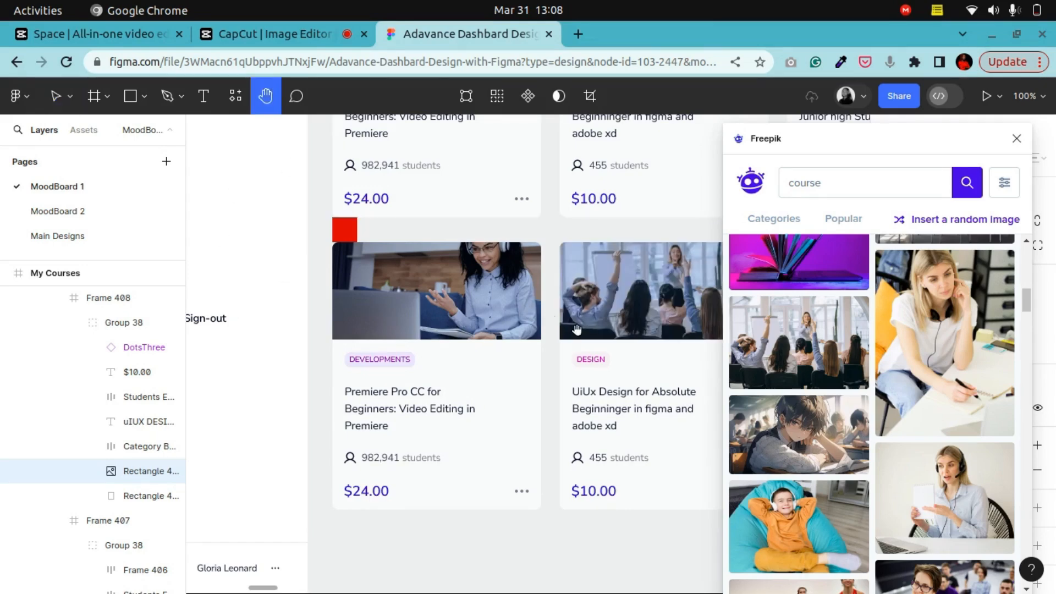
left_click_drag(660, 318, 403, 318)
left_click_drag(547, 322, 401, 322)
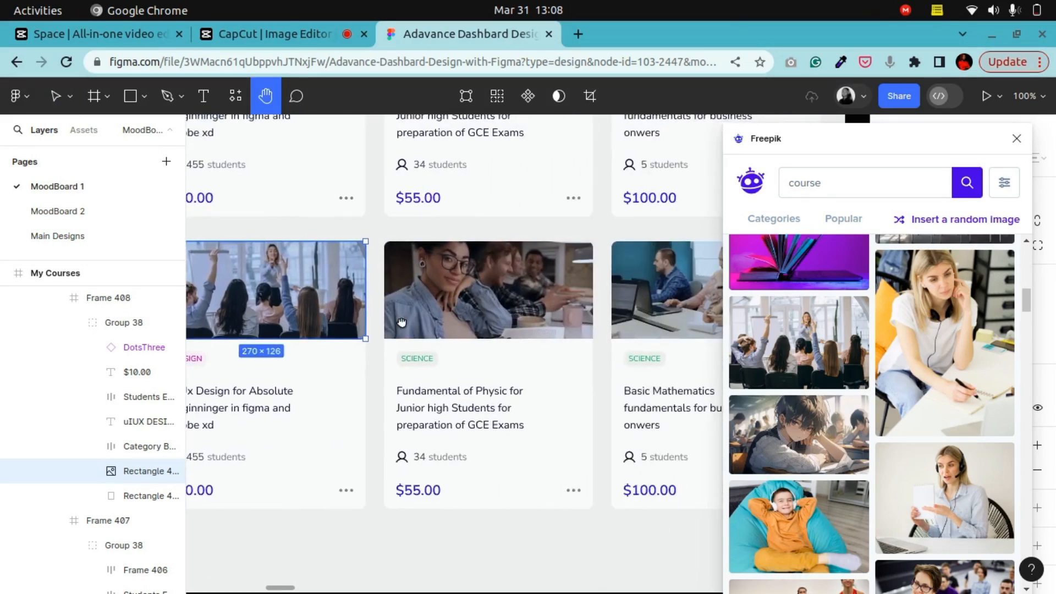
left_click(60, 109)
left_click(487, 297)
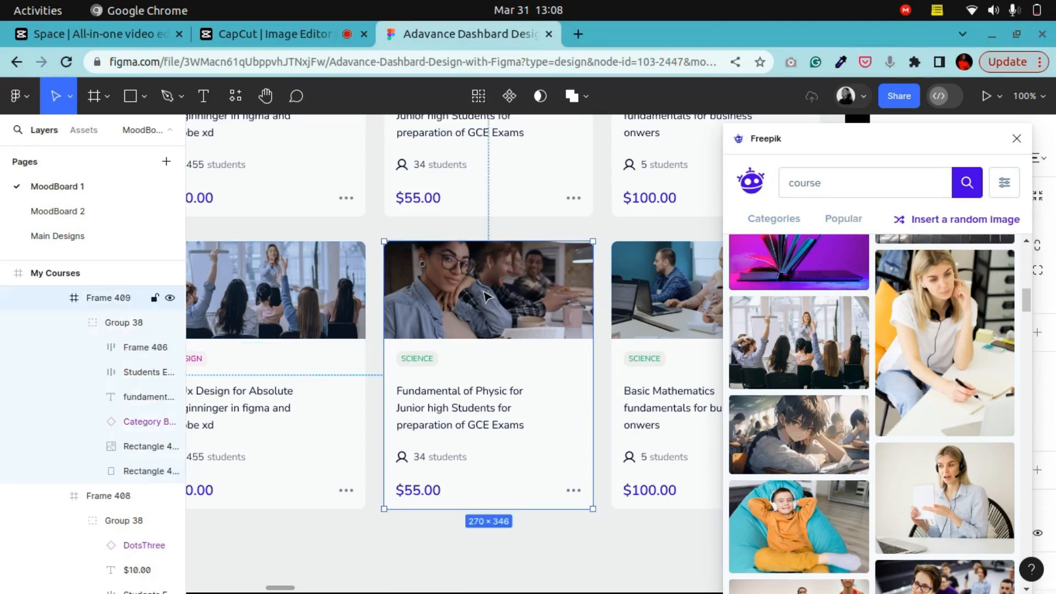
left_click(487, 297)
scroll(907, 486, "down", 5)
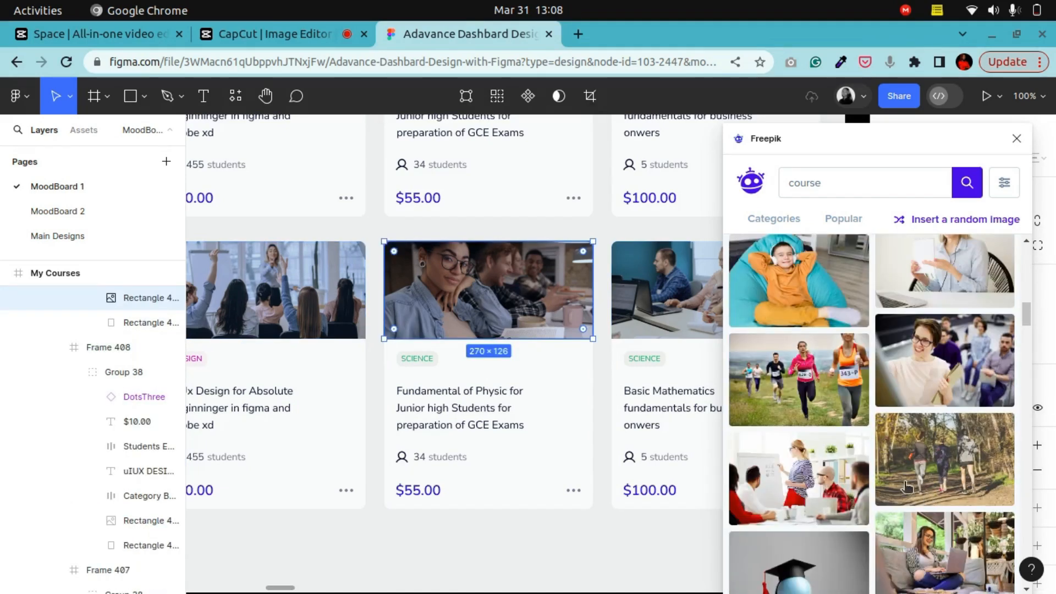
scroll(902, 459, "down", 3)
scroll(825, 445, "down", 3)
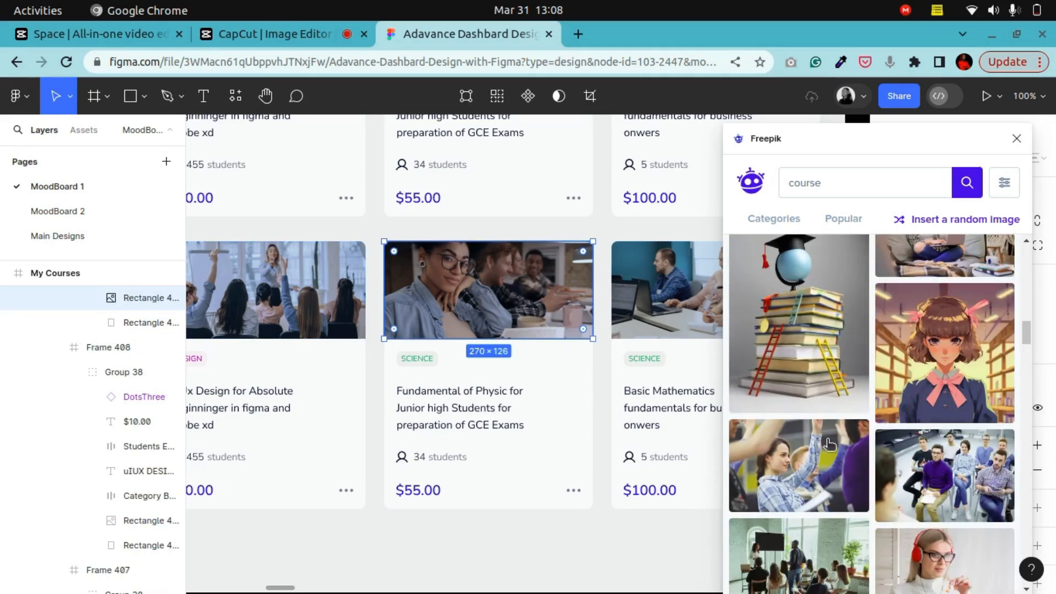
scroll(878, 450, "down", 3)
scroll(842, 461, "down", 3)
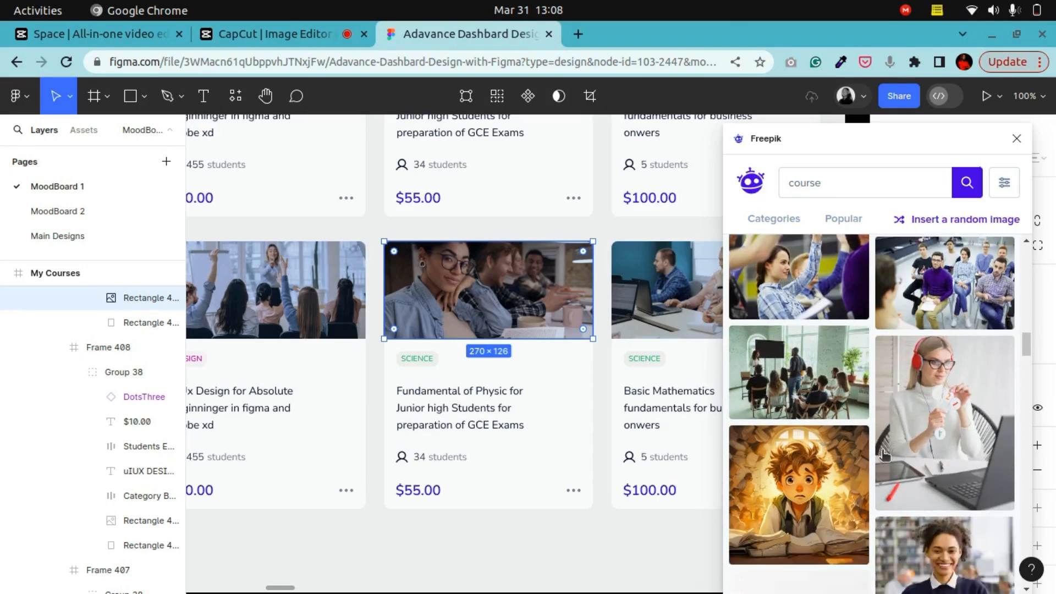
left_click(818, 336)
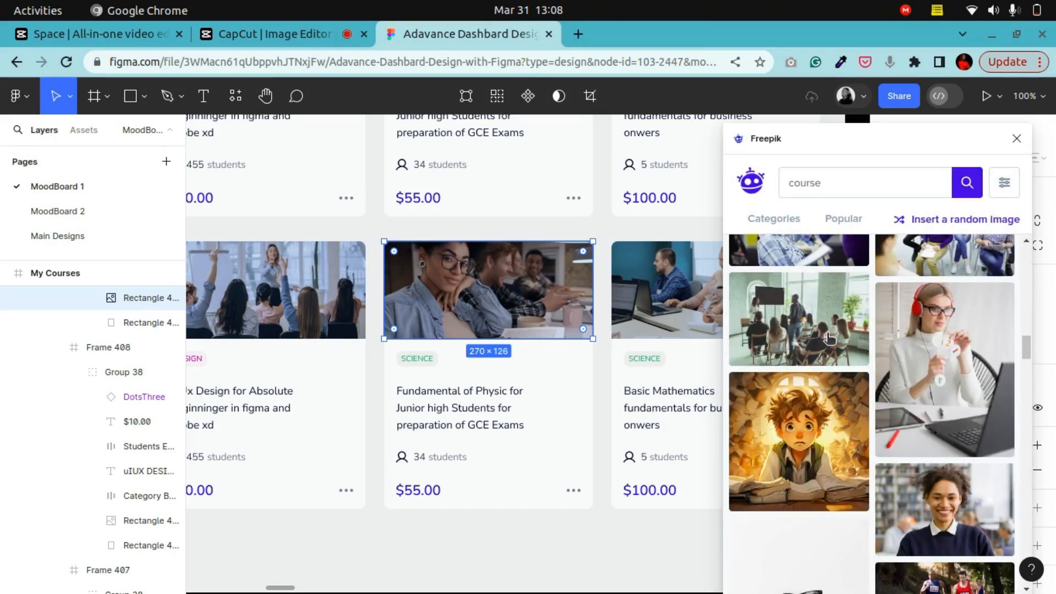
left_click(832, 339)
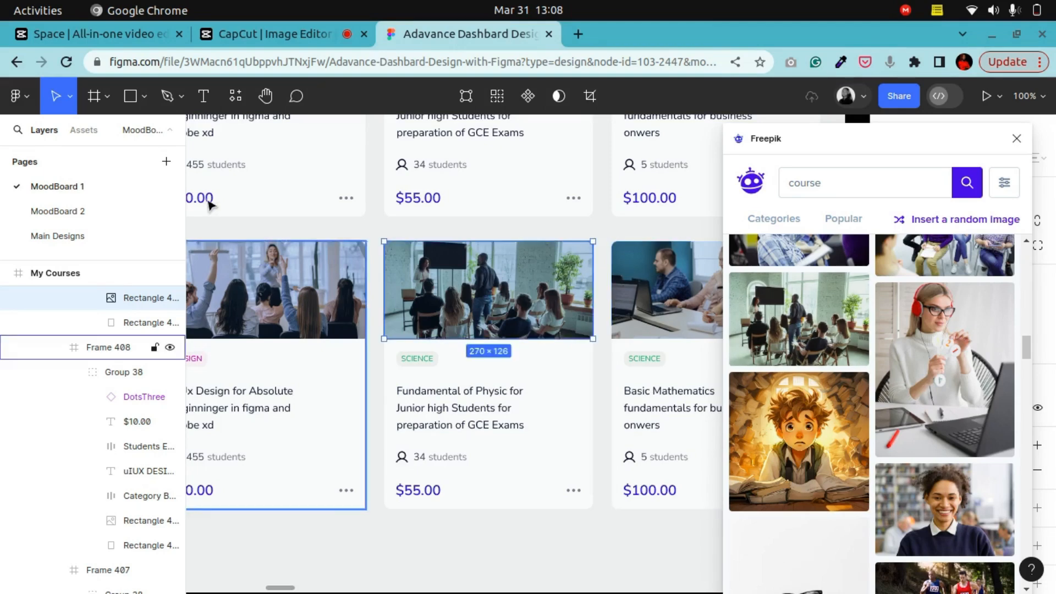
Replace the image of the second-row Basic Mathematics card with the Freepik photo of a man helping a woman in red
left_click(266, 96)
left_click_drag(689, 311, 463, 346)
left_click(55, 96)
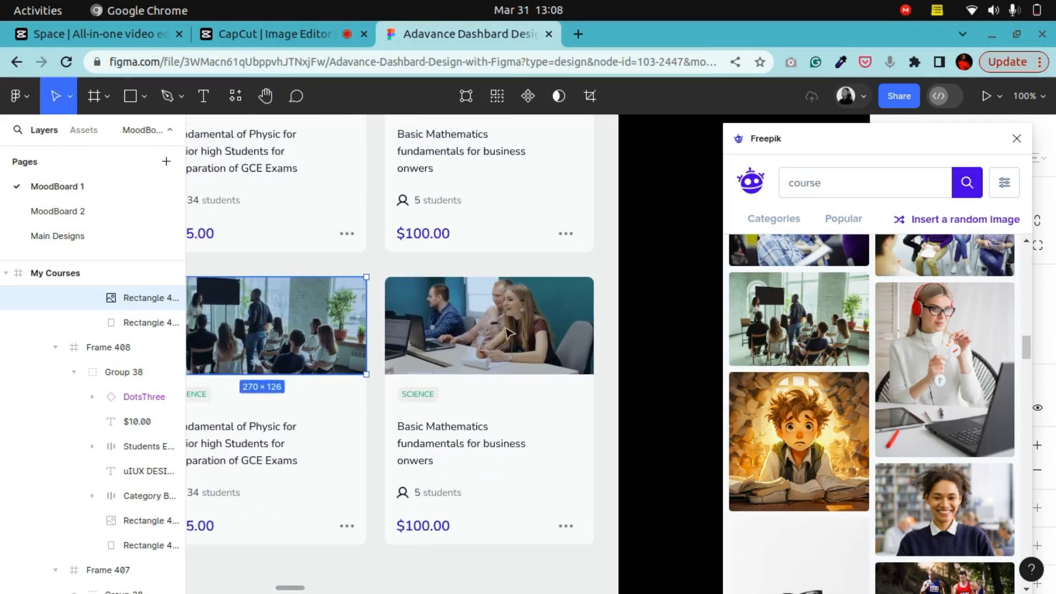
left_click(512, 336)
left_click(511, 337)
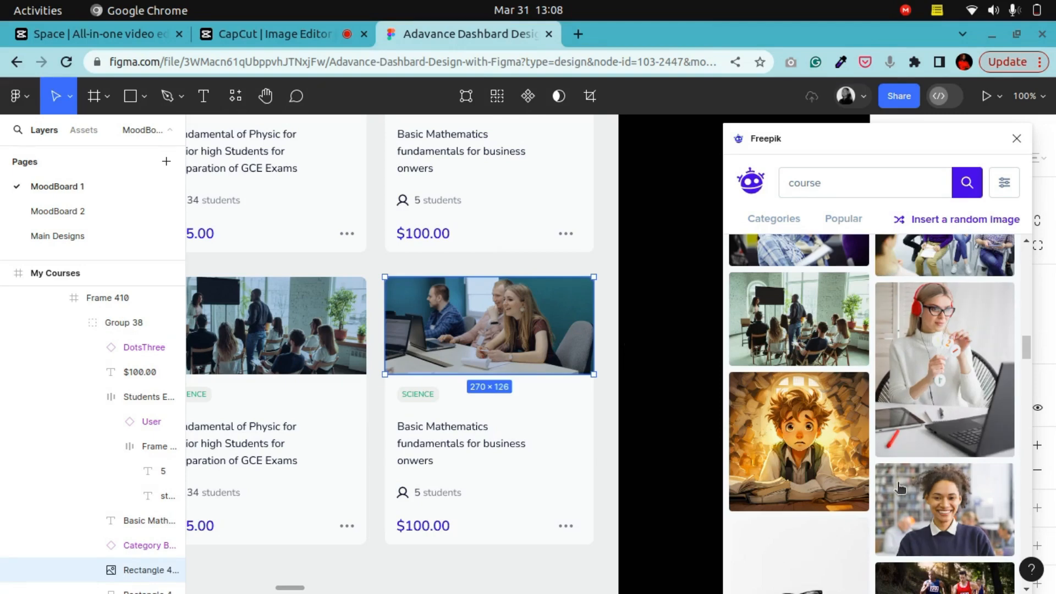
scroll(1020, 543, "down", 4)
scroll(935, 495, "down", 3)
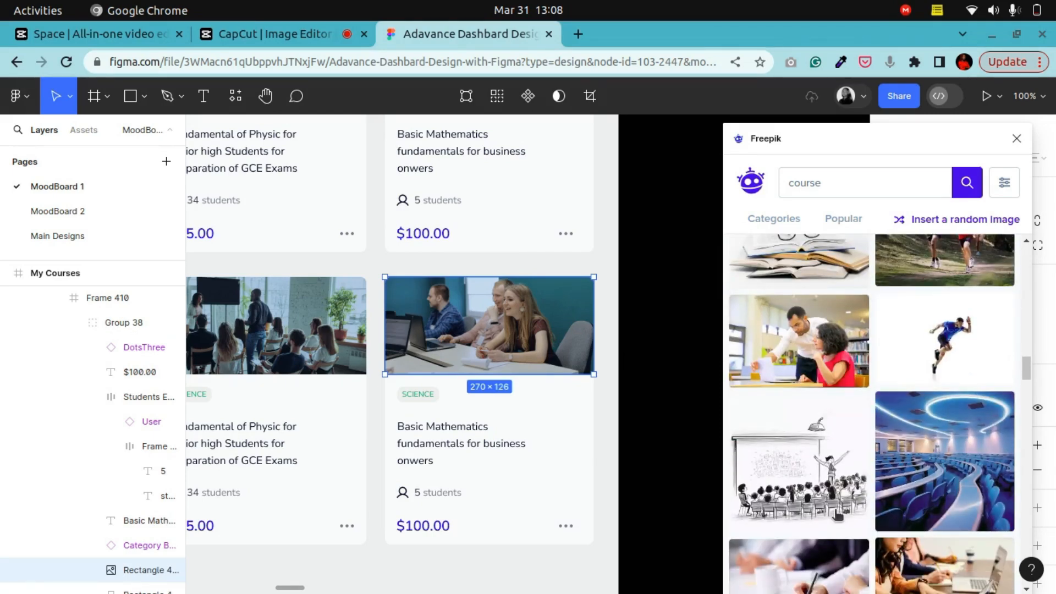
left_click(830, 345)
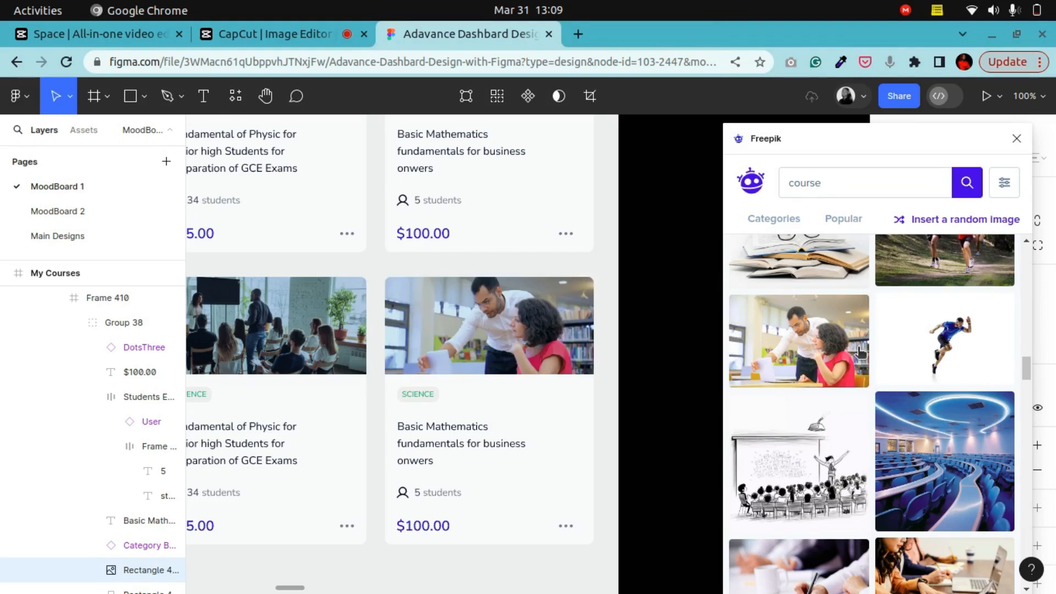
Draw a rectangle about 229 × 155 on the empty black canvas beside the My Courses frame
left_click(265, 98)
left_click_drag(486, 314, 175, 343)
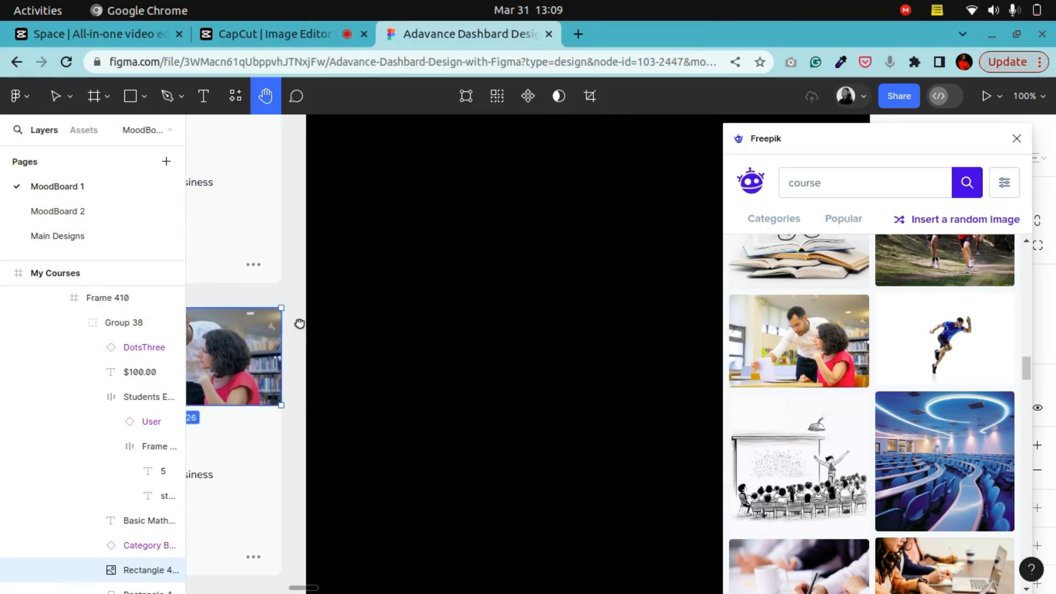
left_click_drag(300, 325, 278, 251)
left_click(75, 96)
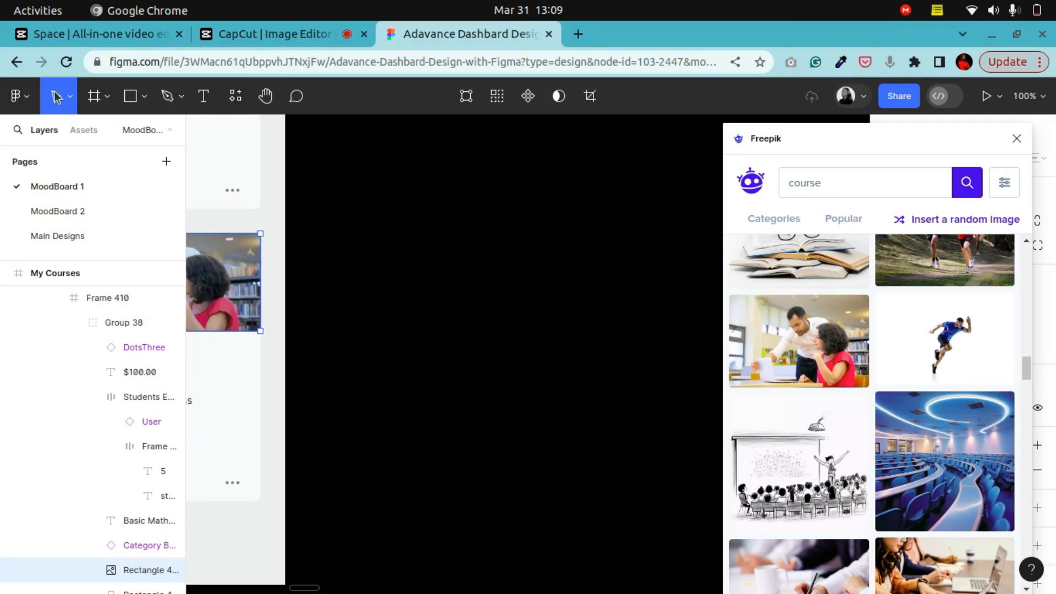
left_click(130, 97)
left_click_drag(384, 231, 518, 351)
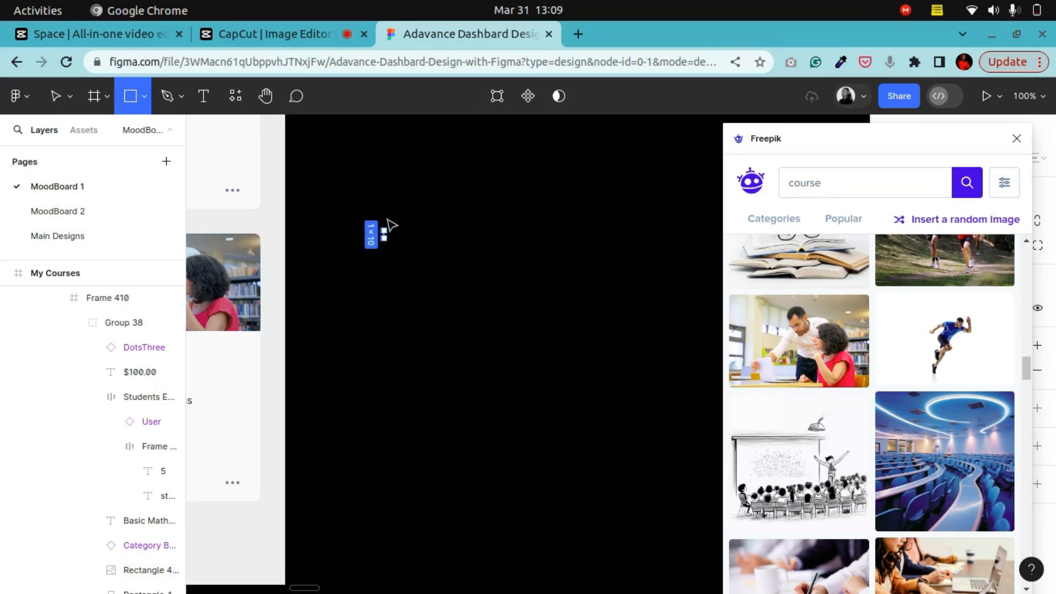
left_click_drag(336, 204, 514, 323)
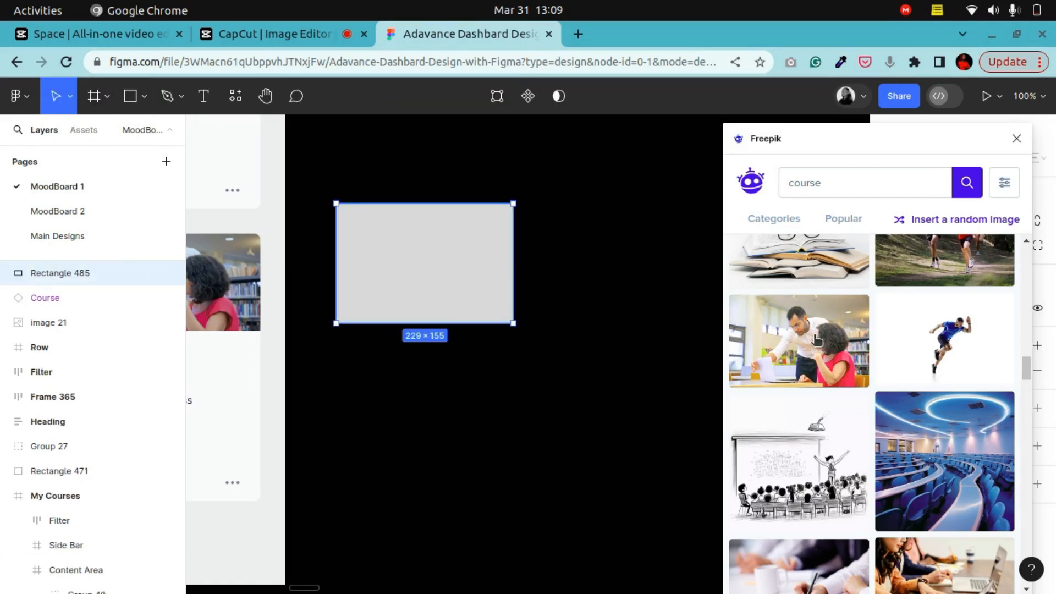
Fill the rectangle with the Freepik photo of the man helping the woman in red, duplicate it alongside, and close the plugin
left_click(796, 337)
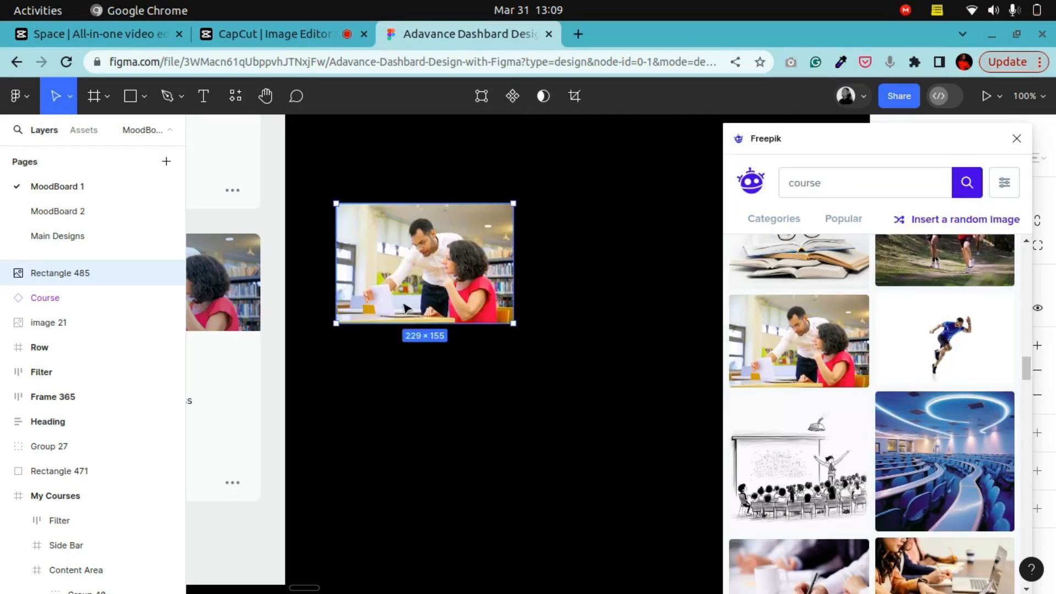
left_click_drag(423, 275, 614, 268)
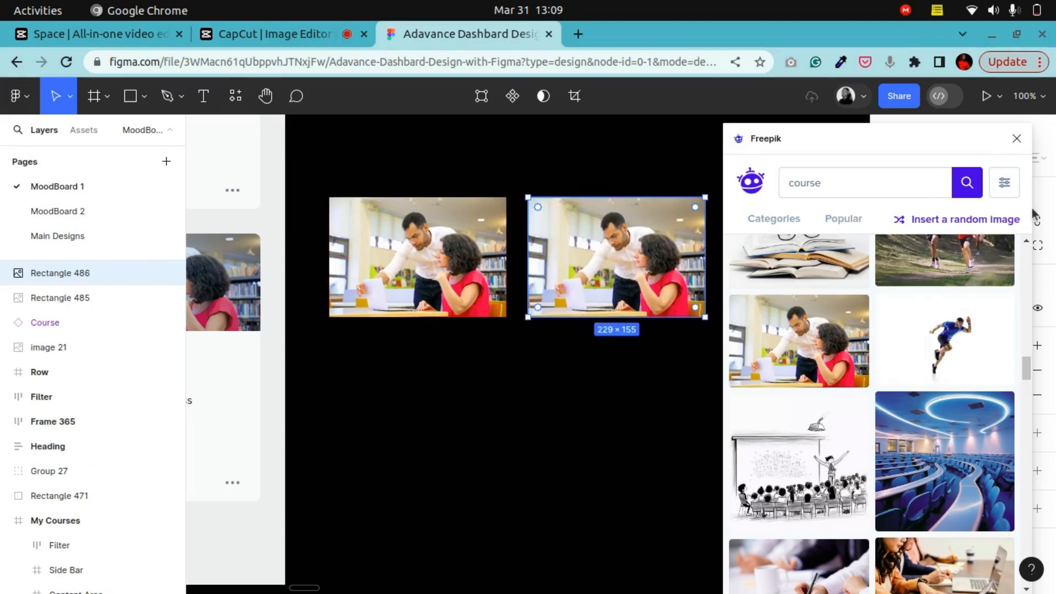
left_click(1017, 138)
Remove the D9D9D9 solid fill from the duplicated photo rectangle, keeping only its image fill
left_click(427, 269)
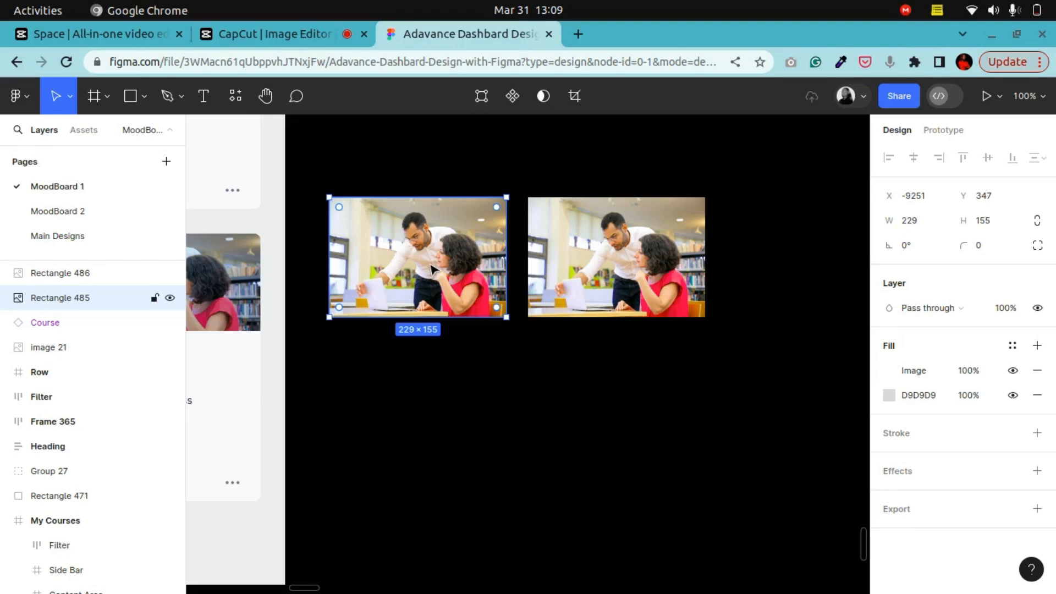
double_click(431, 265)
left_click(855, 195)
left_click(622, 257)
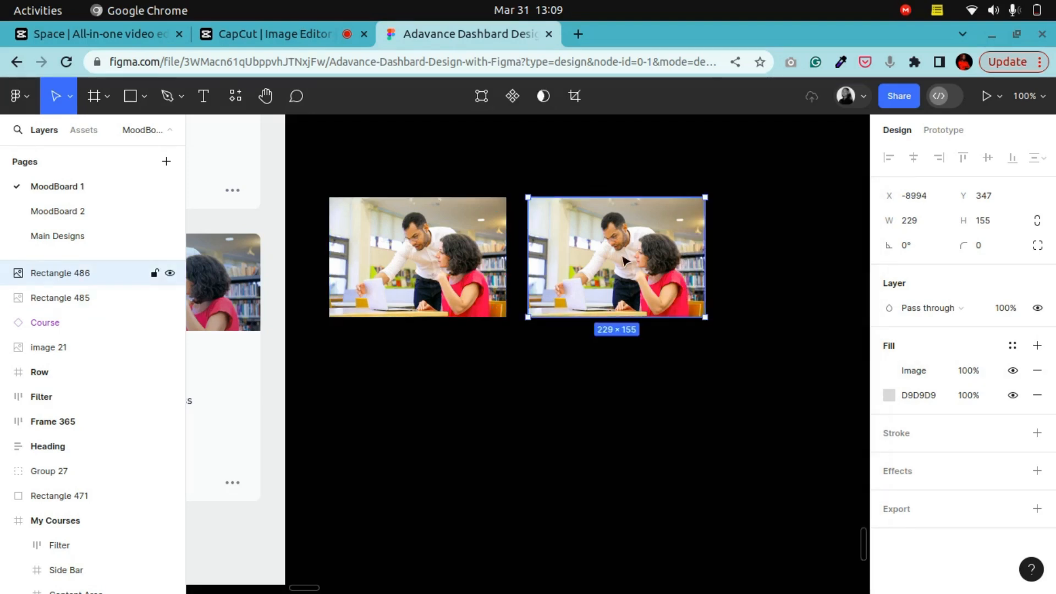
left_click(1038, 395)
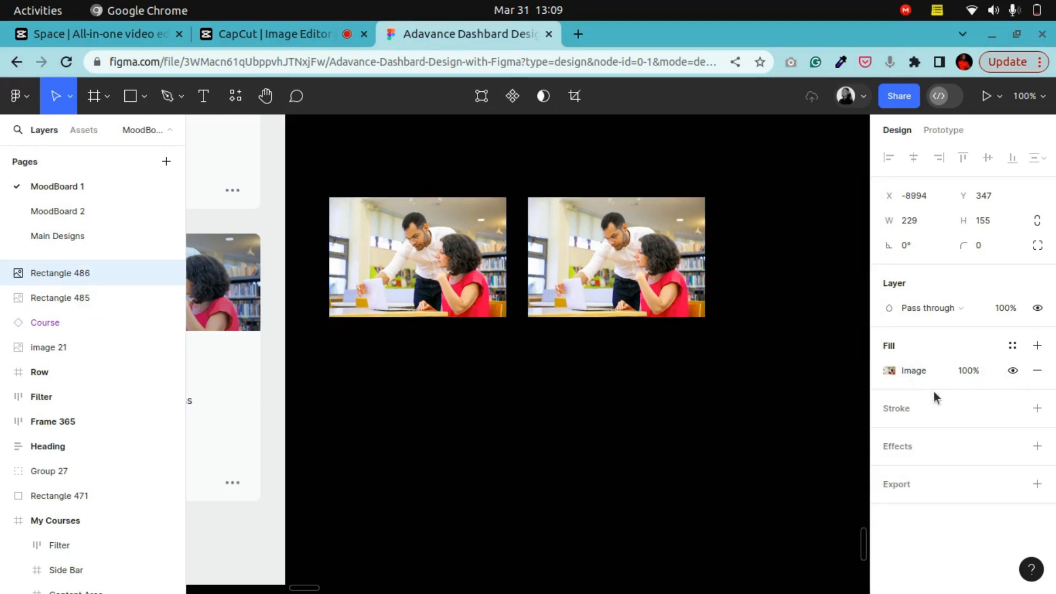
Slightly lower the duplicated photo's exposure and tint, and raise its contrast, saturation, temperature and highlights
left_click(889, 372)
left_click_drag(814, 410, 830, 444)
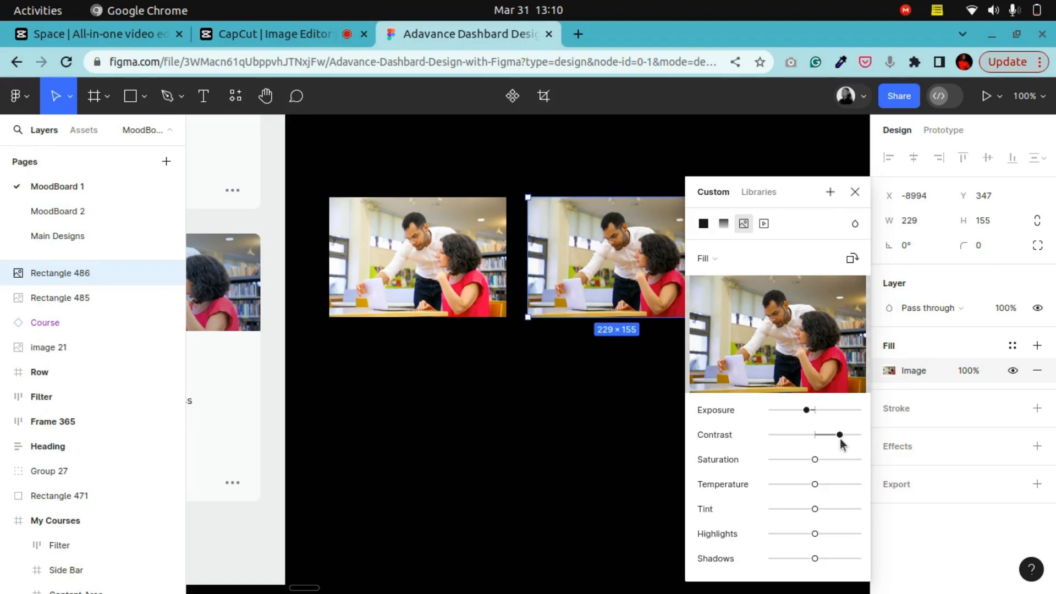
mouse_move(814, 460)
left_mouse_down()
mouse_move(834, 454)
mouse_move(827, 451)
left_mouse_up()
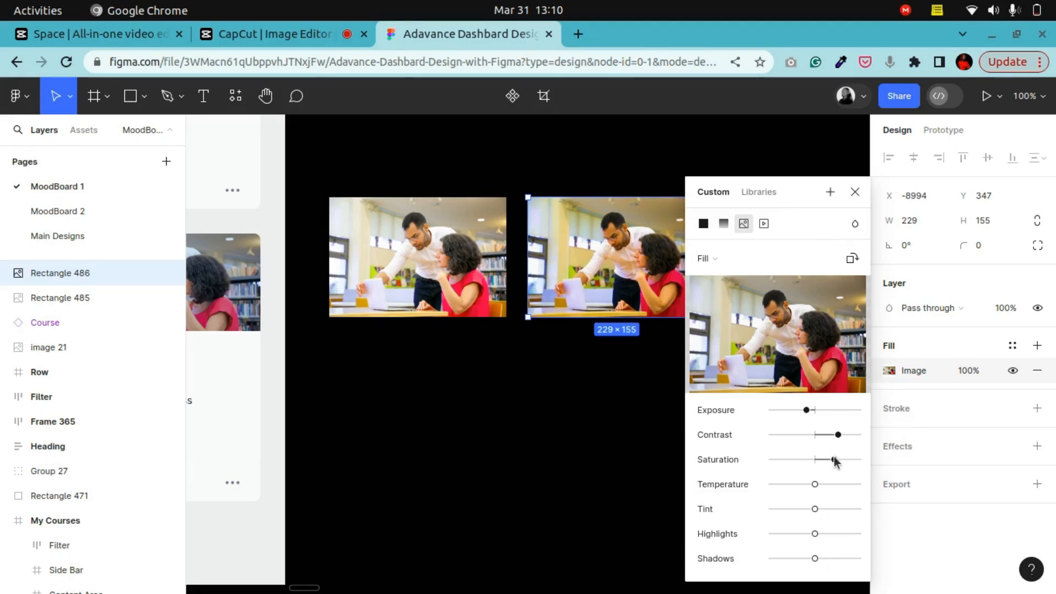
left_click_drag(814, 484, 808, 509)
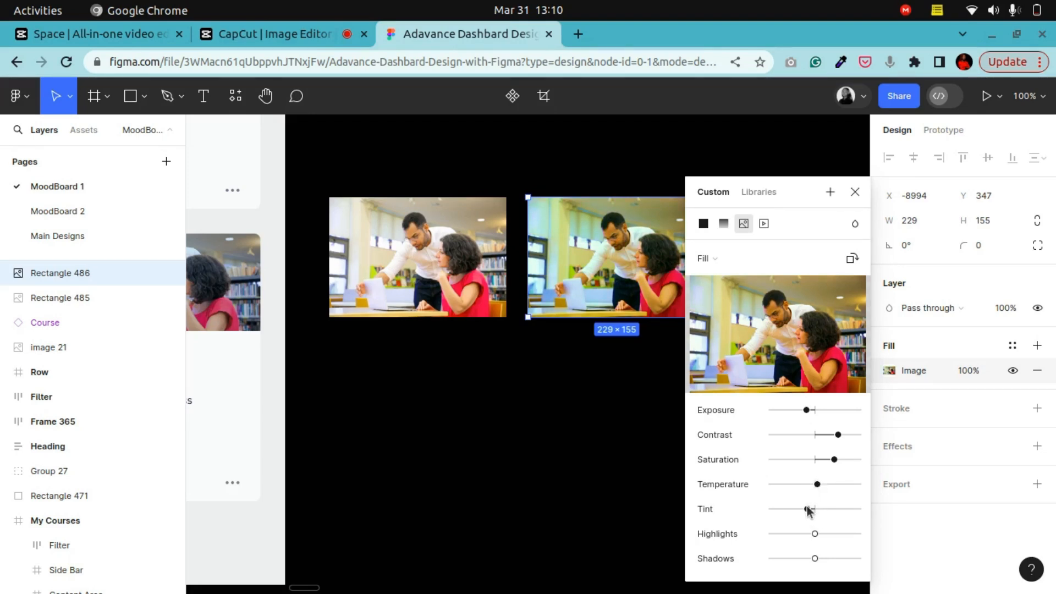
left_click_drag(816, 534, 821, 534)
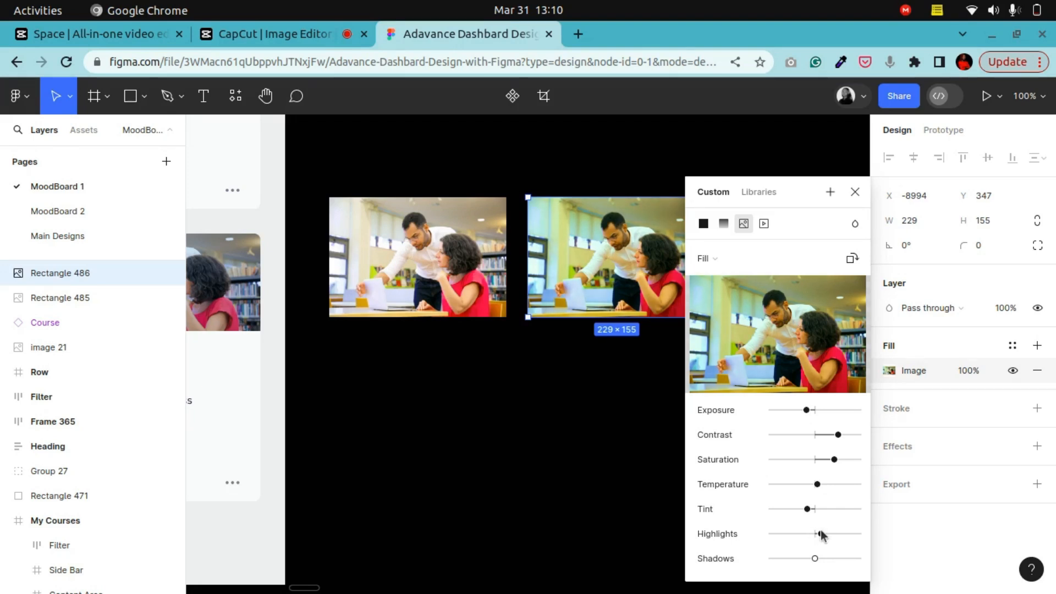
left_click_drag(798, 200, 850, 186)
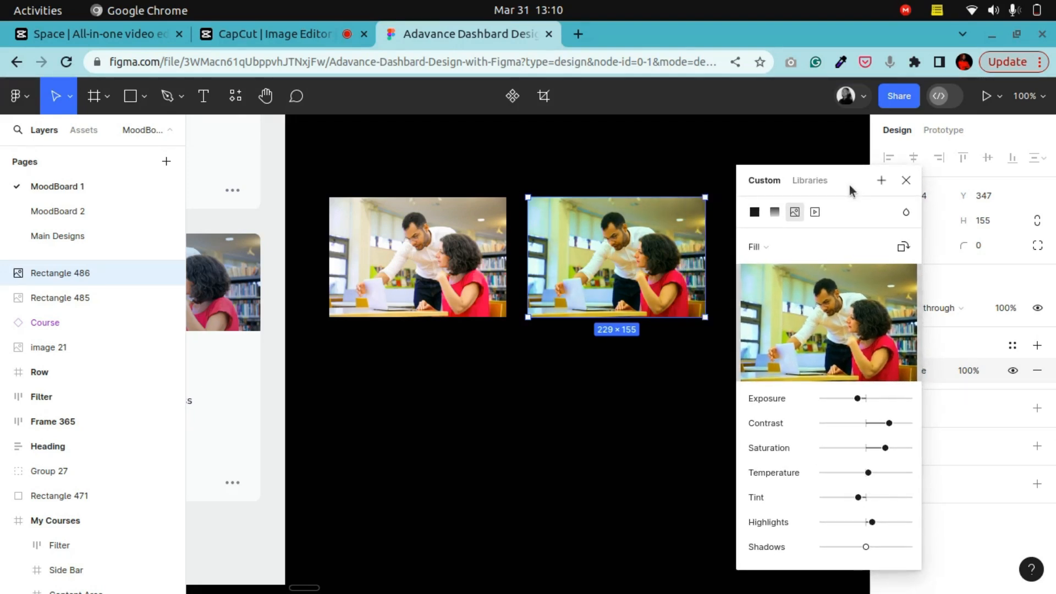
left_click_drag(873, 522, 872, 521)
left_click(906, 180)
Slightly reduce the contrast and saturation of the duplicated photo's image fill
left_click(749, 266)
left_click(60, 272)
left_click(60, 298)
left_click(600, 410)
left_click(627, 291)
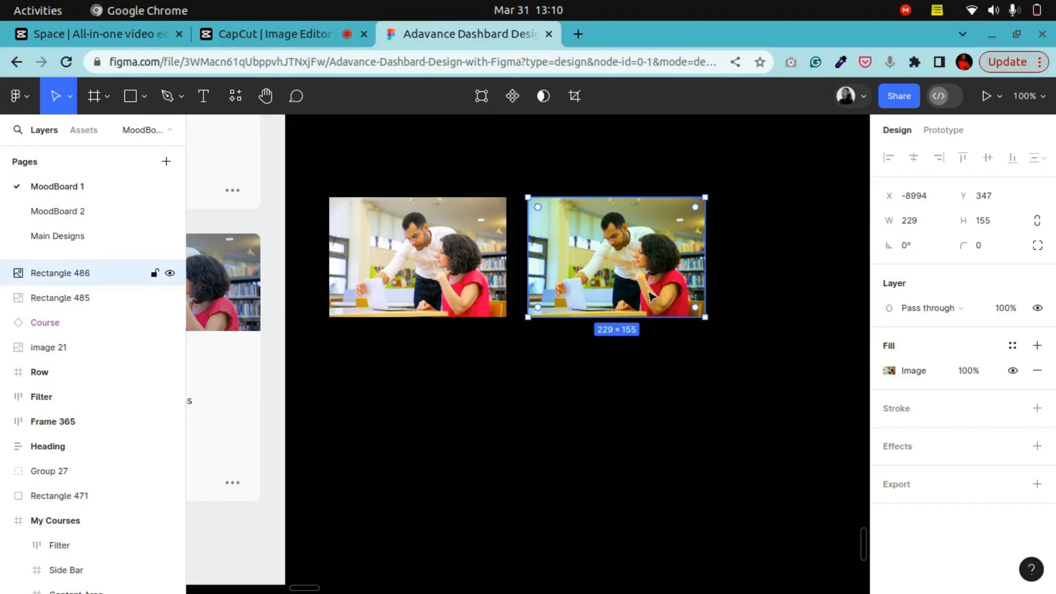
left_click(889, 374)
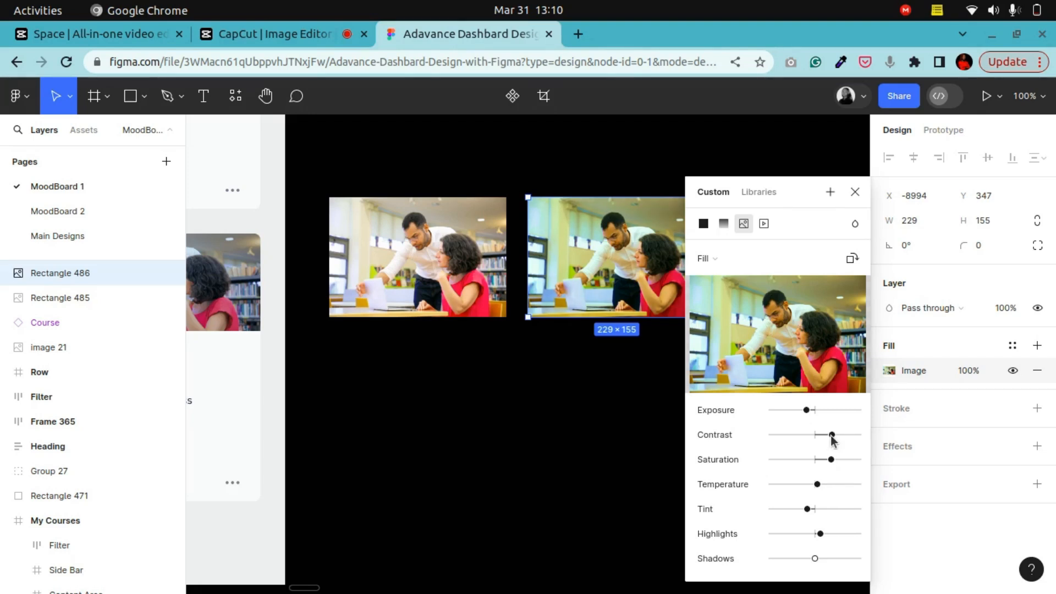
left_click(854, 192)
left_click(673, 430)
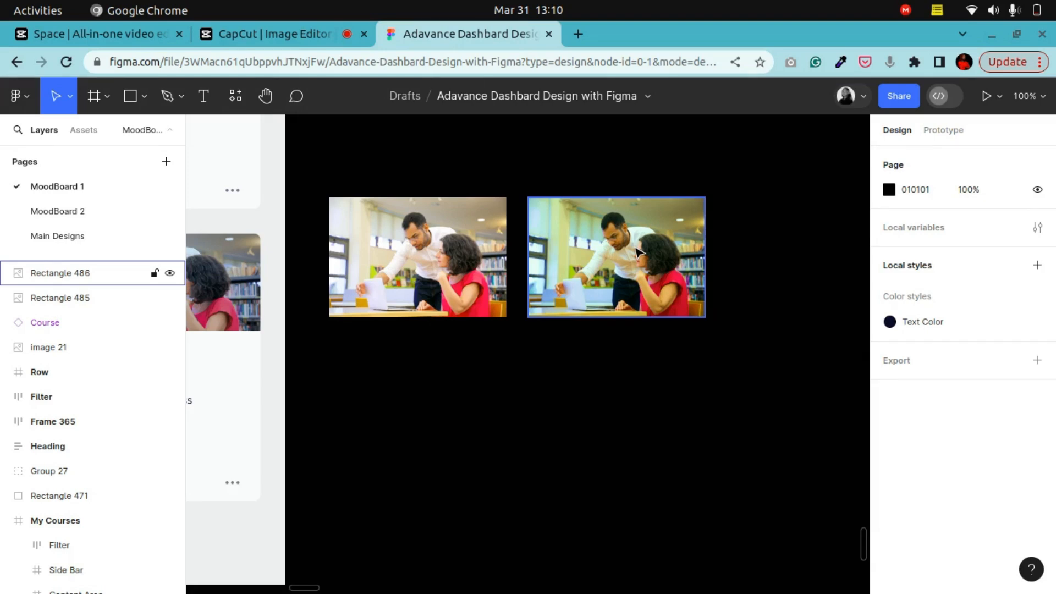
Delete both demonstration photo rectangles from the canvas beside the My Courses frame
left_click(578, 284)
key("Delete")
left_click(439, 268)
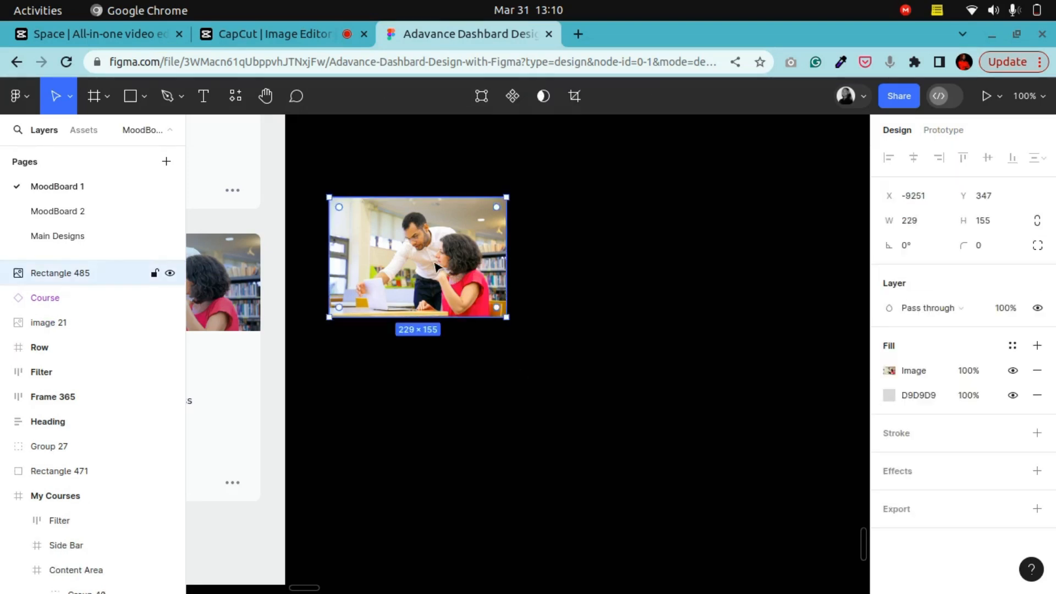
key("Delete")
Examine the image fill adjustments of the photo on the first-row Premiere Pro course card
left_click(266, 99)
left_click_drag(309, 328, 678, 451)
key("ctrl+minus")
left_click_drag(546, 360, 604, 396)
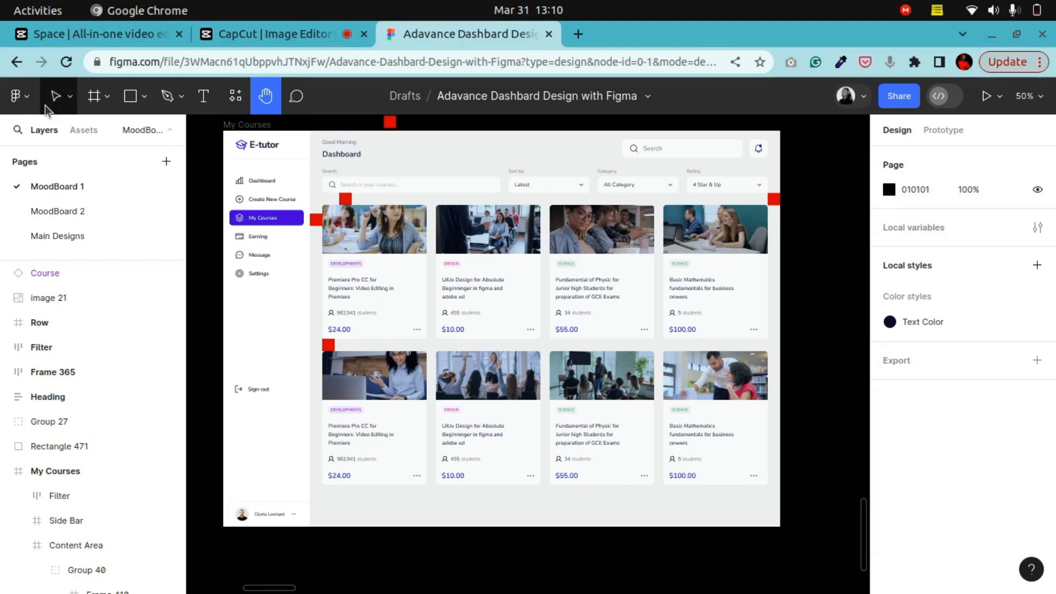
left_click(73, 102)
double_click(359, 237)
double_click(358, 237)
double_click(359, 236)
double_click(359, 237)
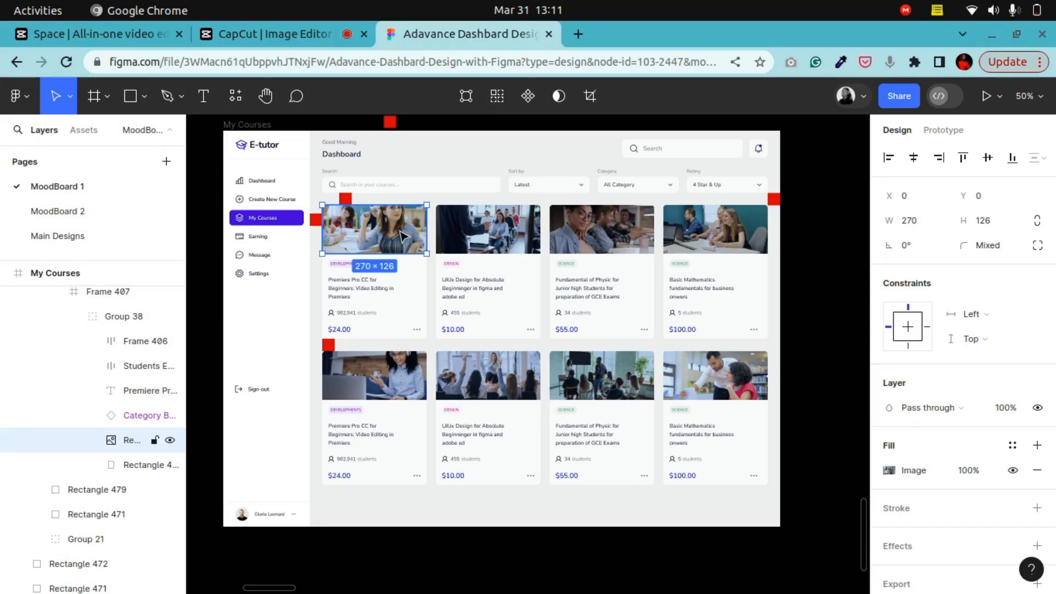
left_click(889, 471)
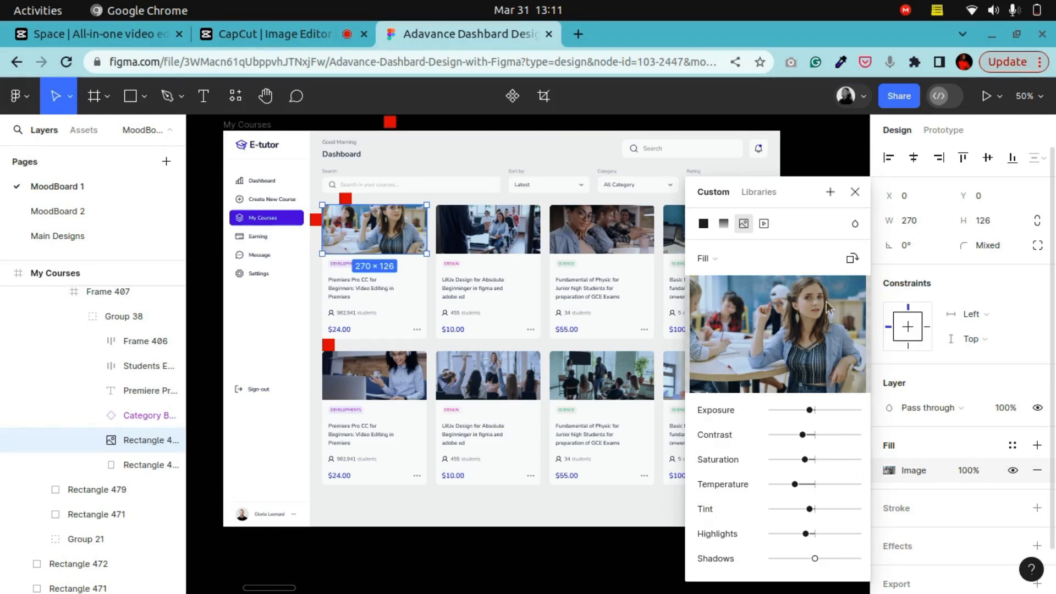
left_click(856, 192)
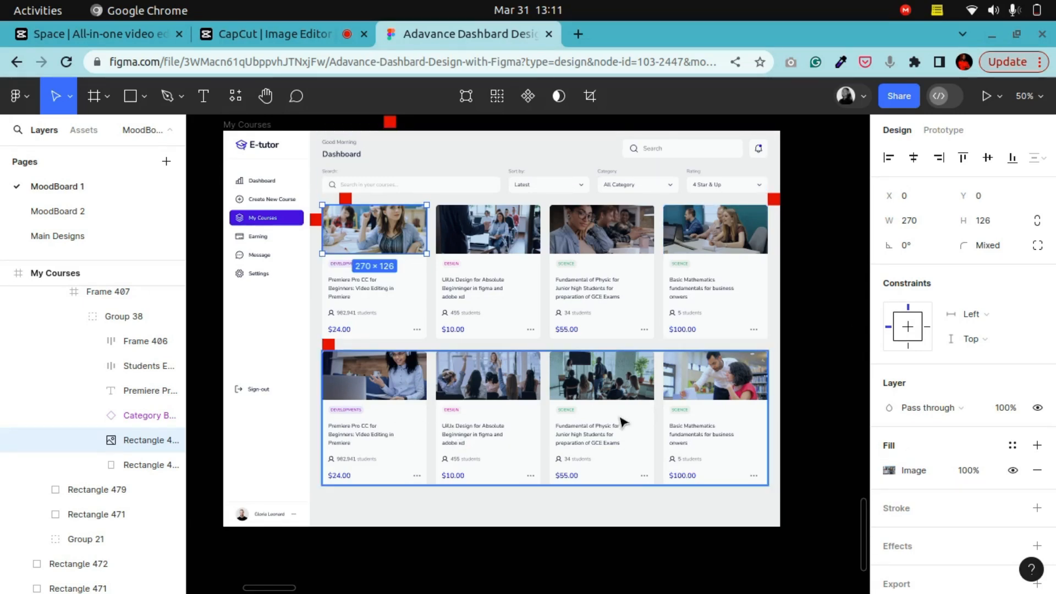
key("shift+0")
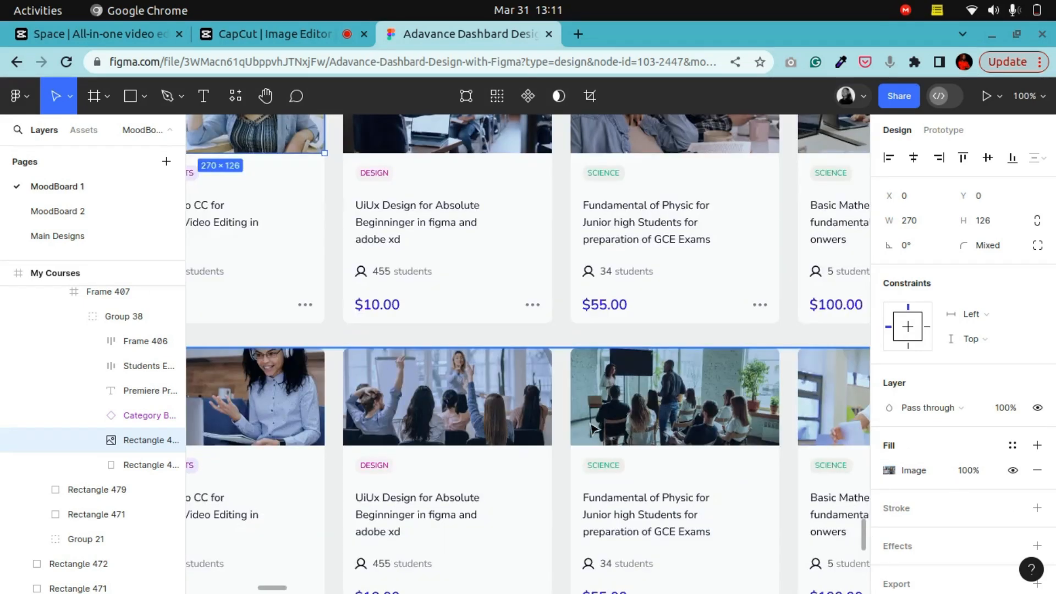
scroll(603, 465, "down", 2)
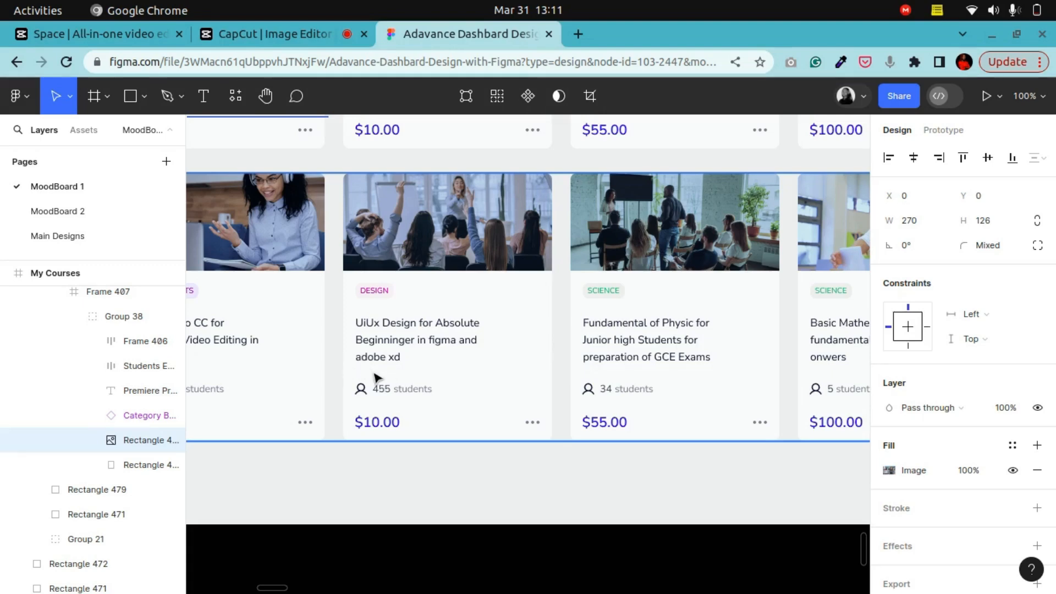
key("minus")
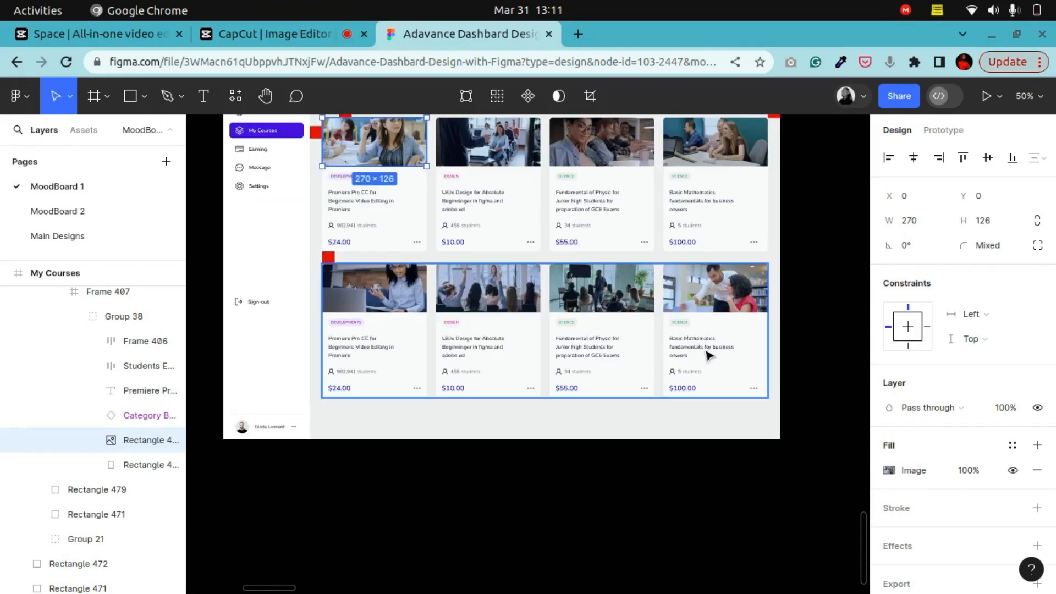
scroll(613, 360, "up", 3)
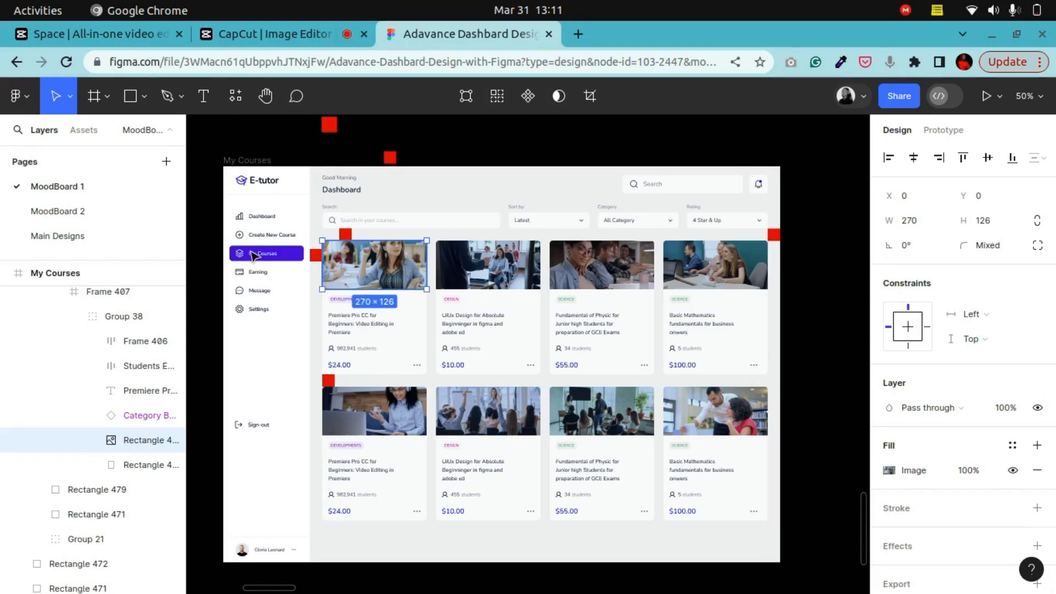
left_click(317, 33)
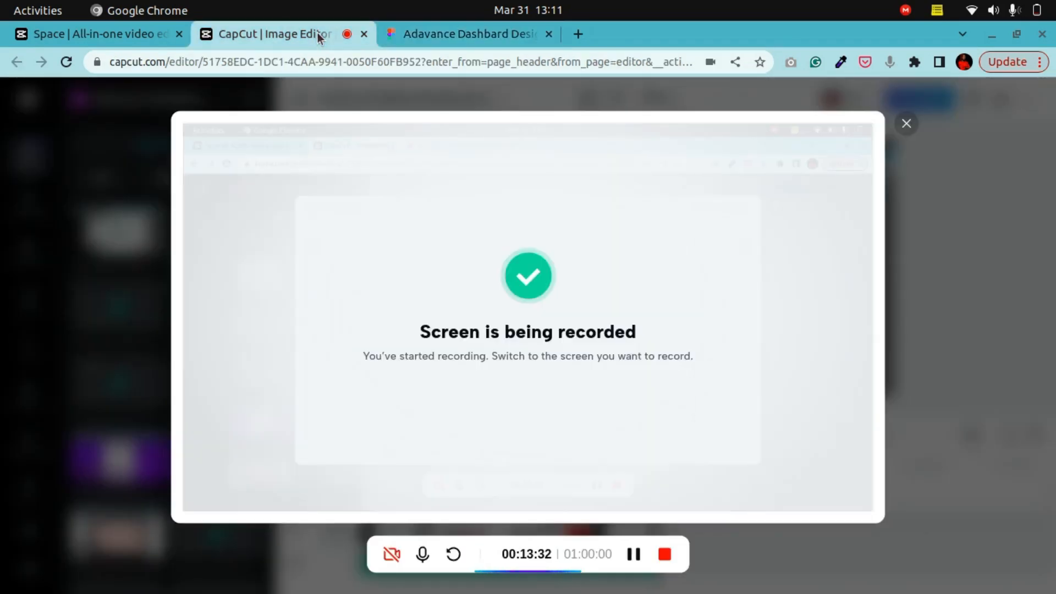
left_click(424, 33)
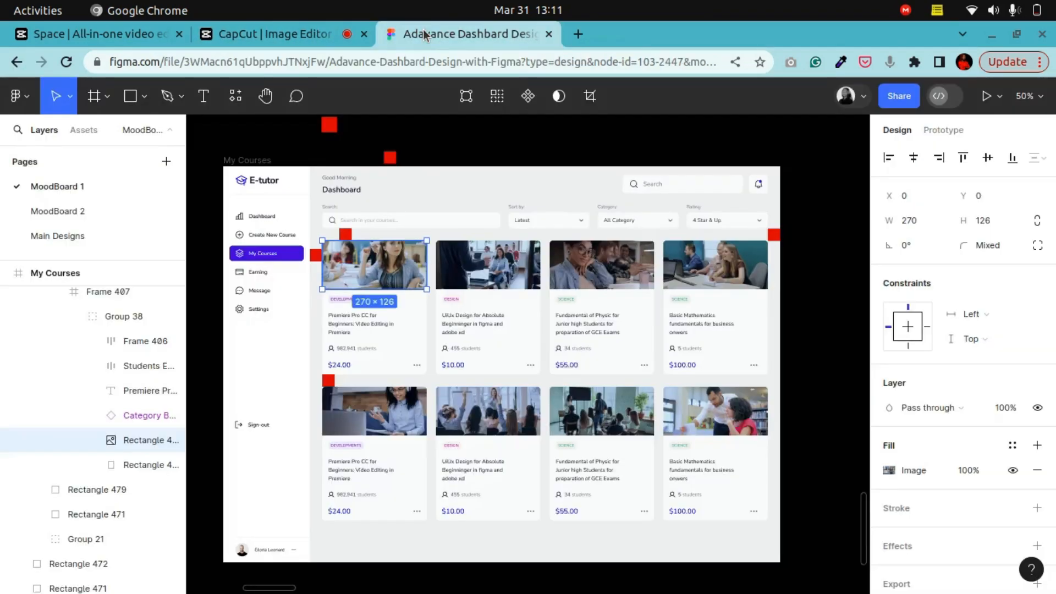
left_click(236, 28)
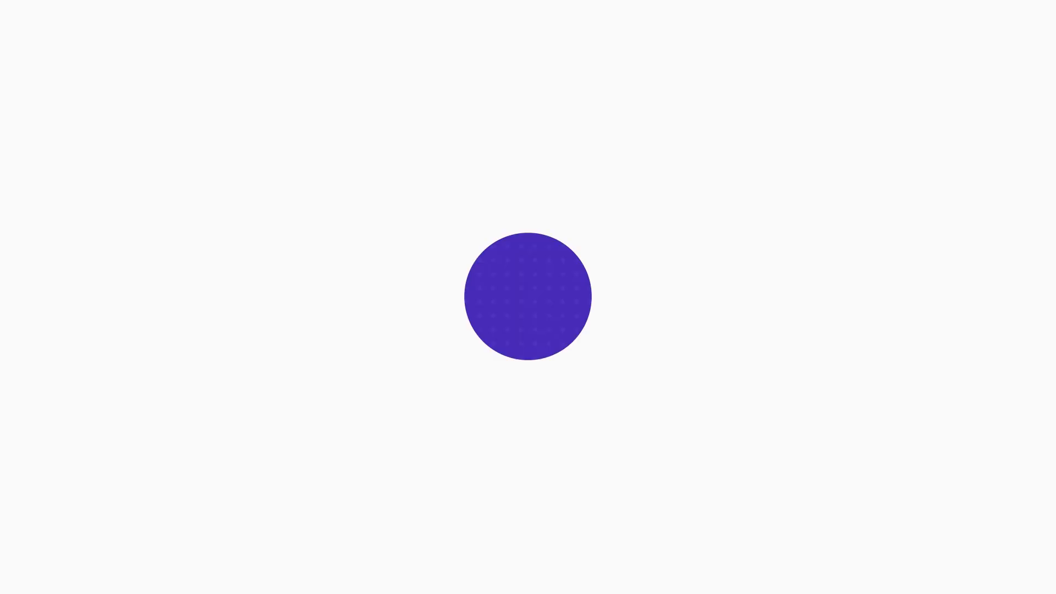